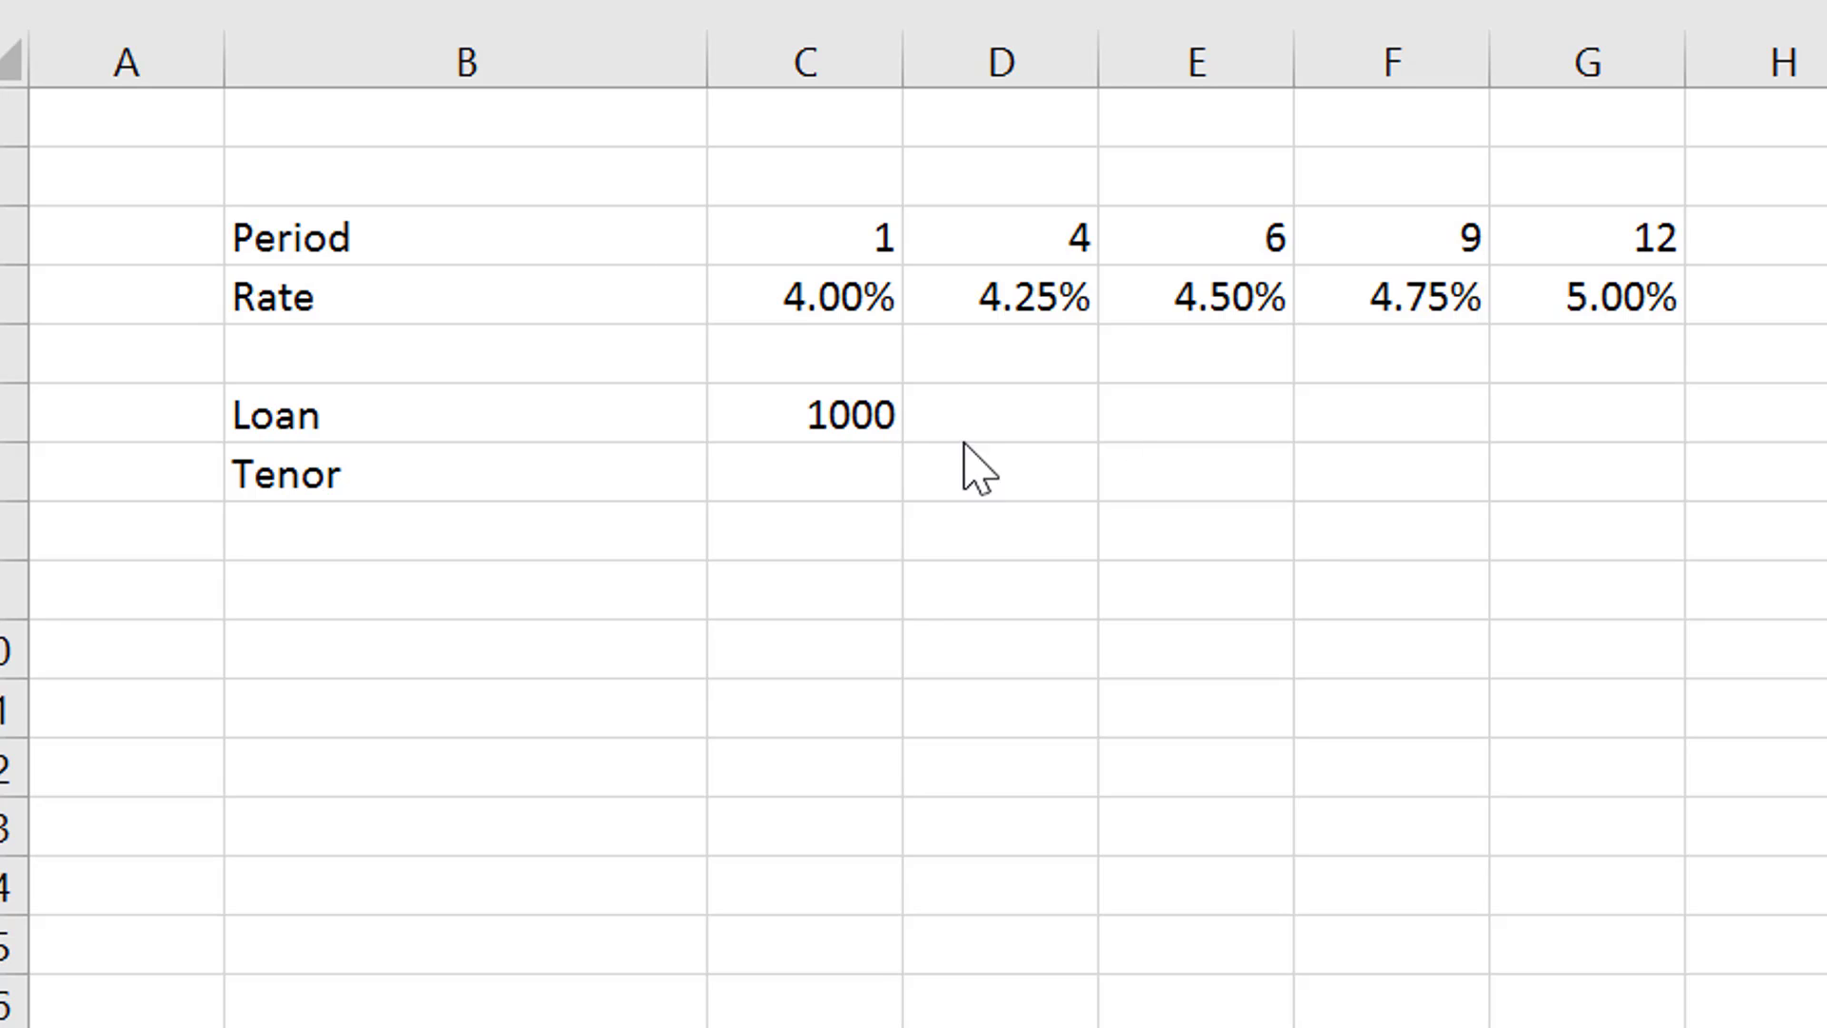
left_click(825, 475)
key("Down")
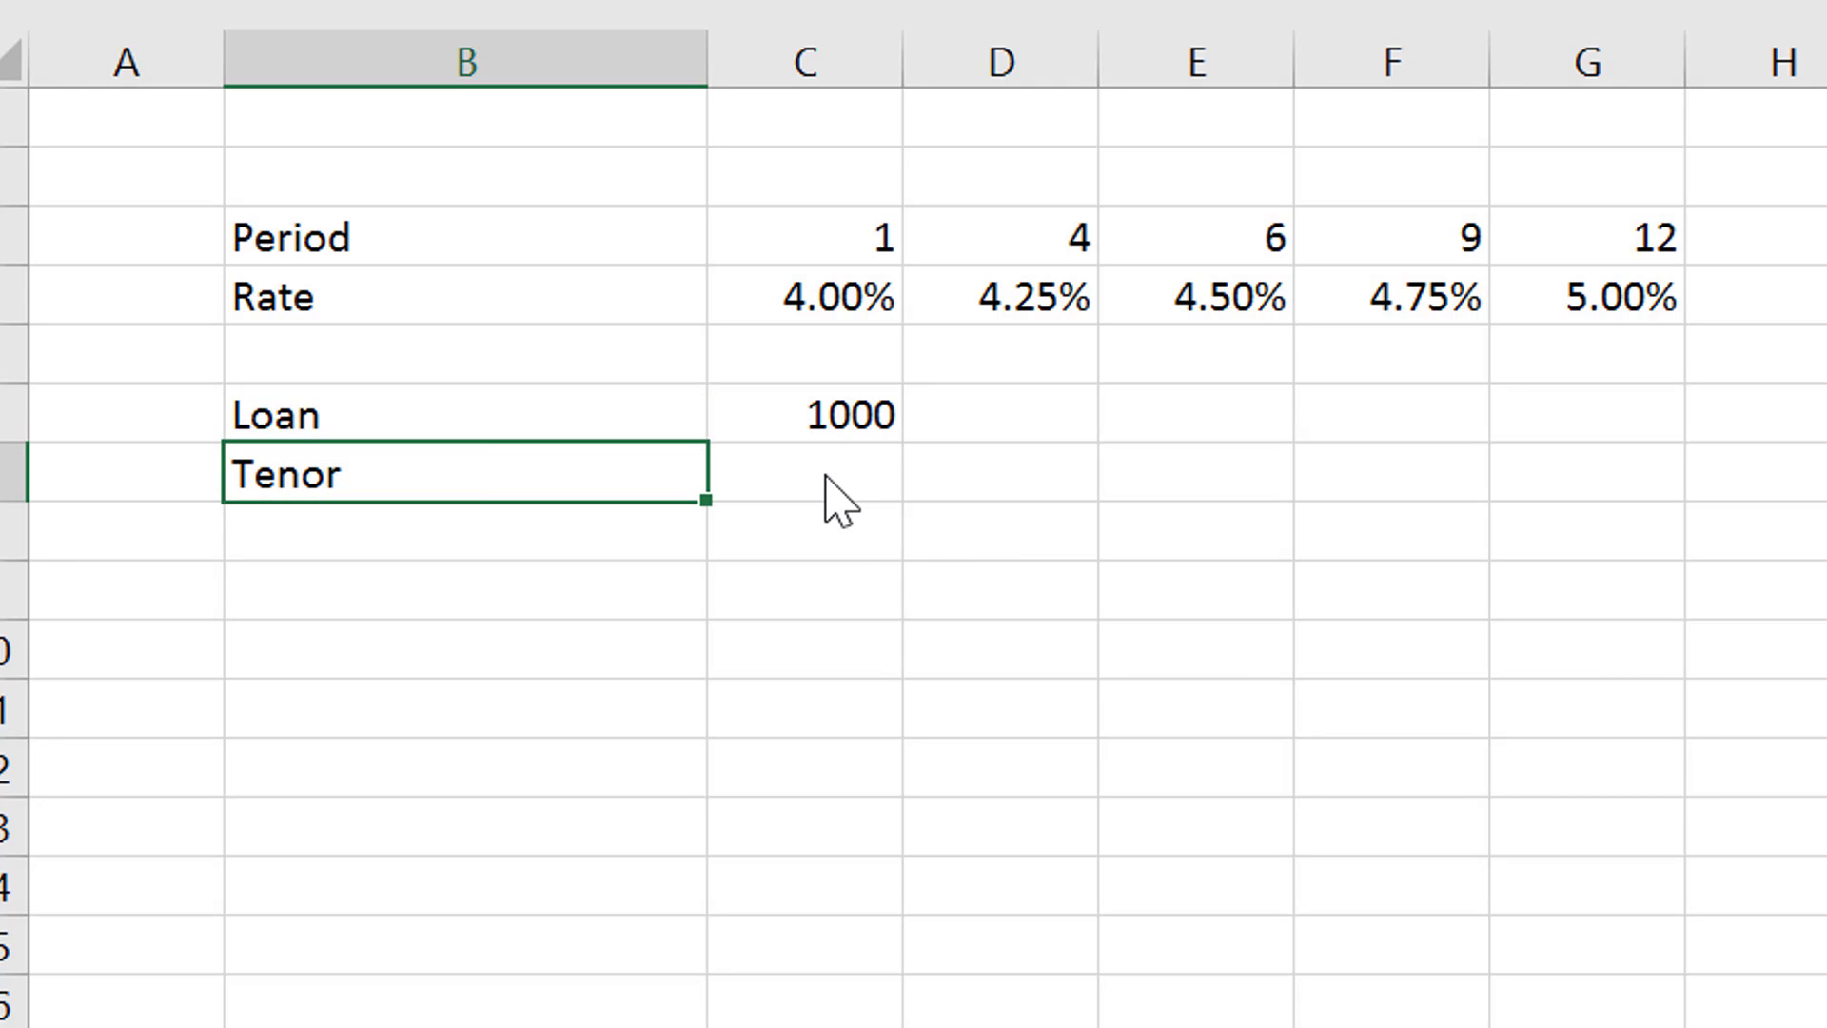
key("Right")
key("Up")
key("Up")
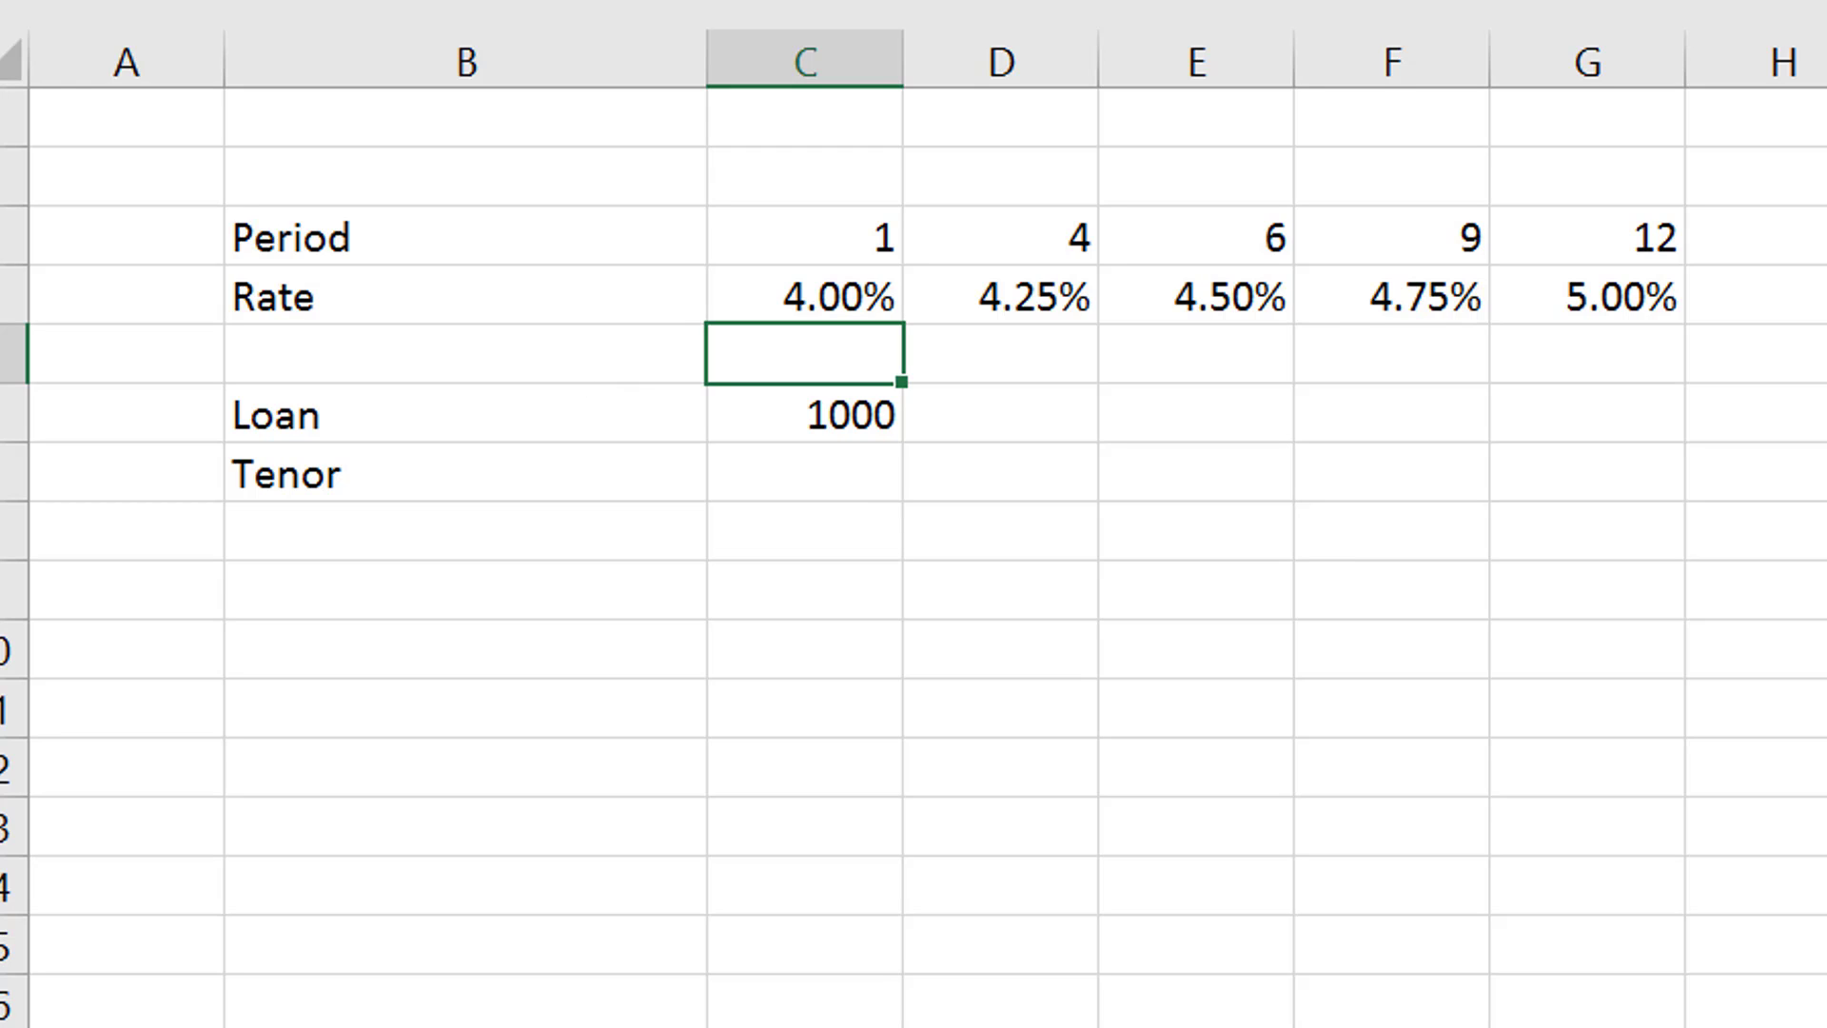
- Apply blue-font, yellow-fill input formatting to the constant period, rate and loan values with the sheet-colouring macro
left_click(0, 0)
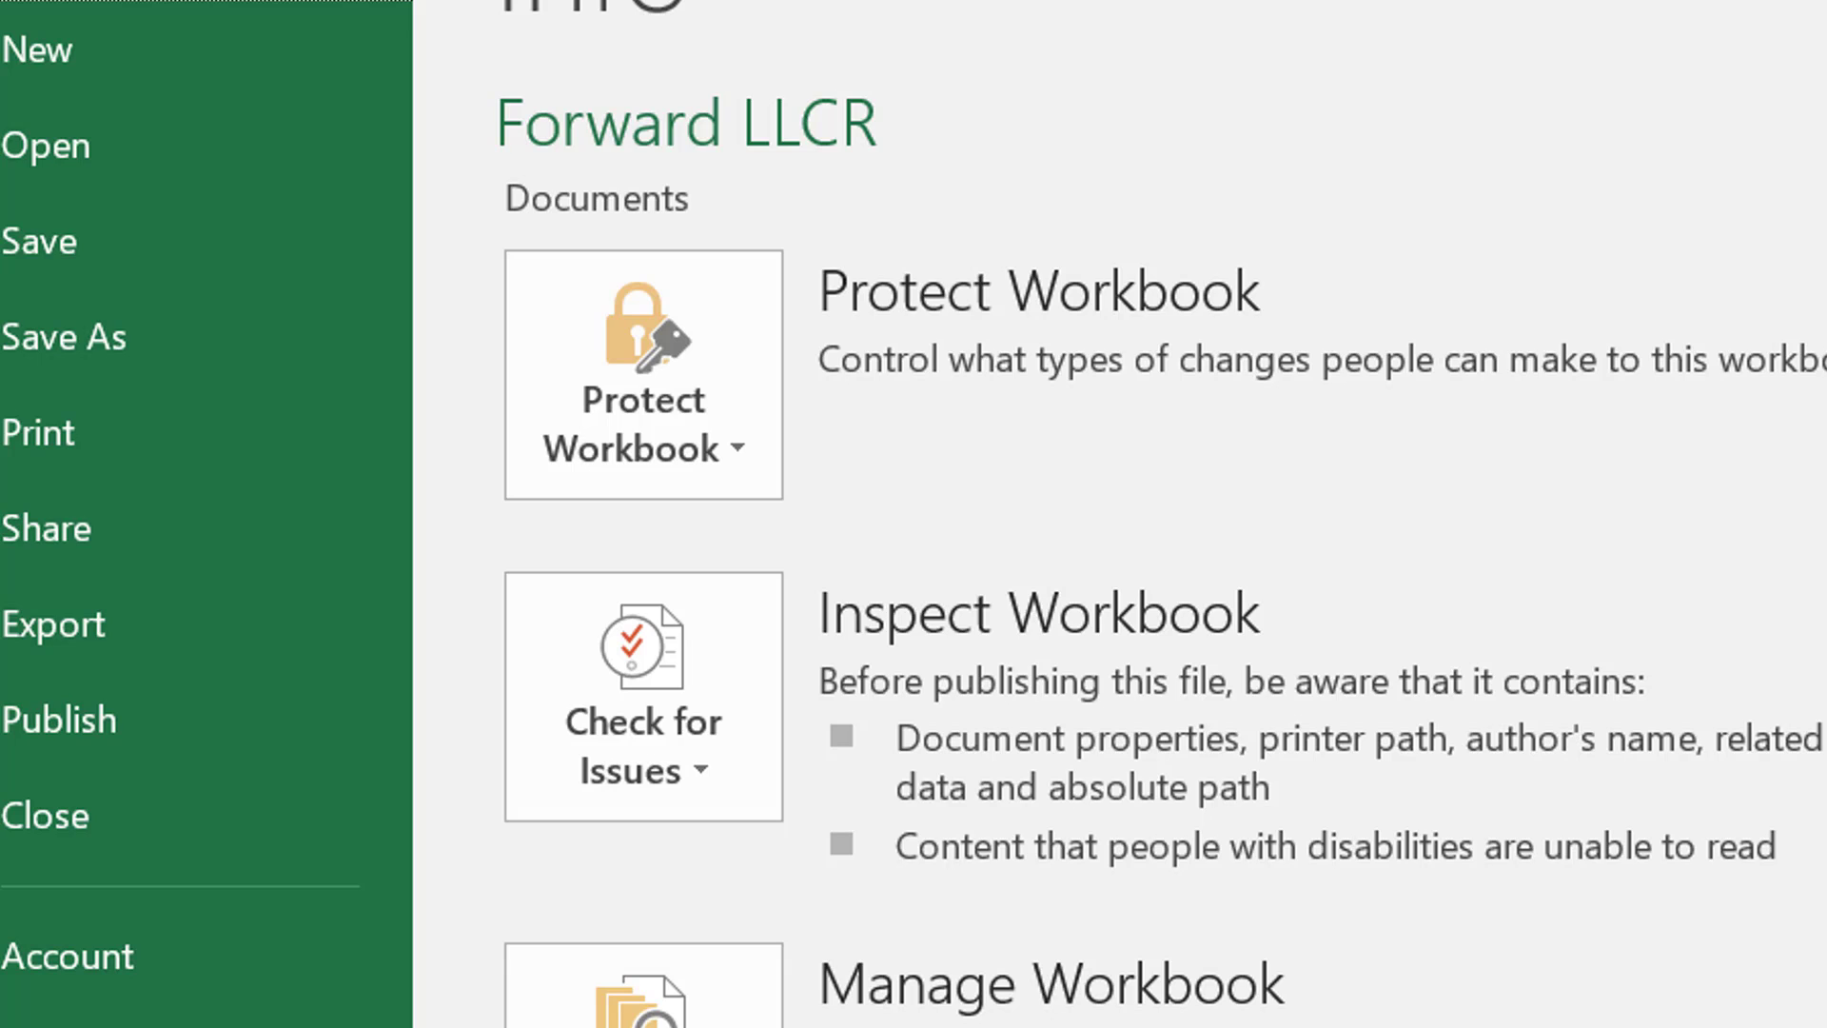
key("Escape")
key("ctrl+Page_Up")
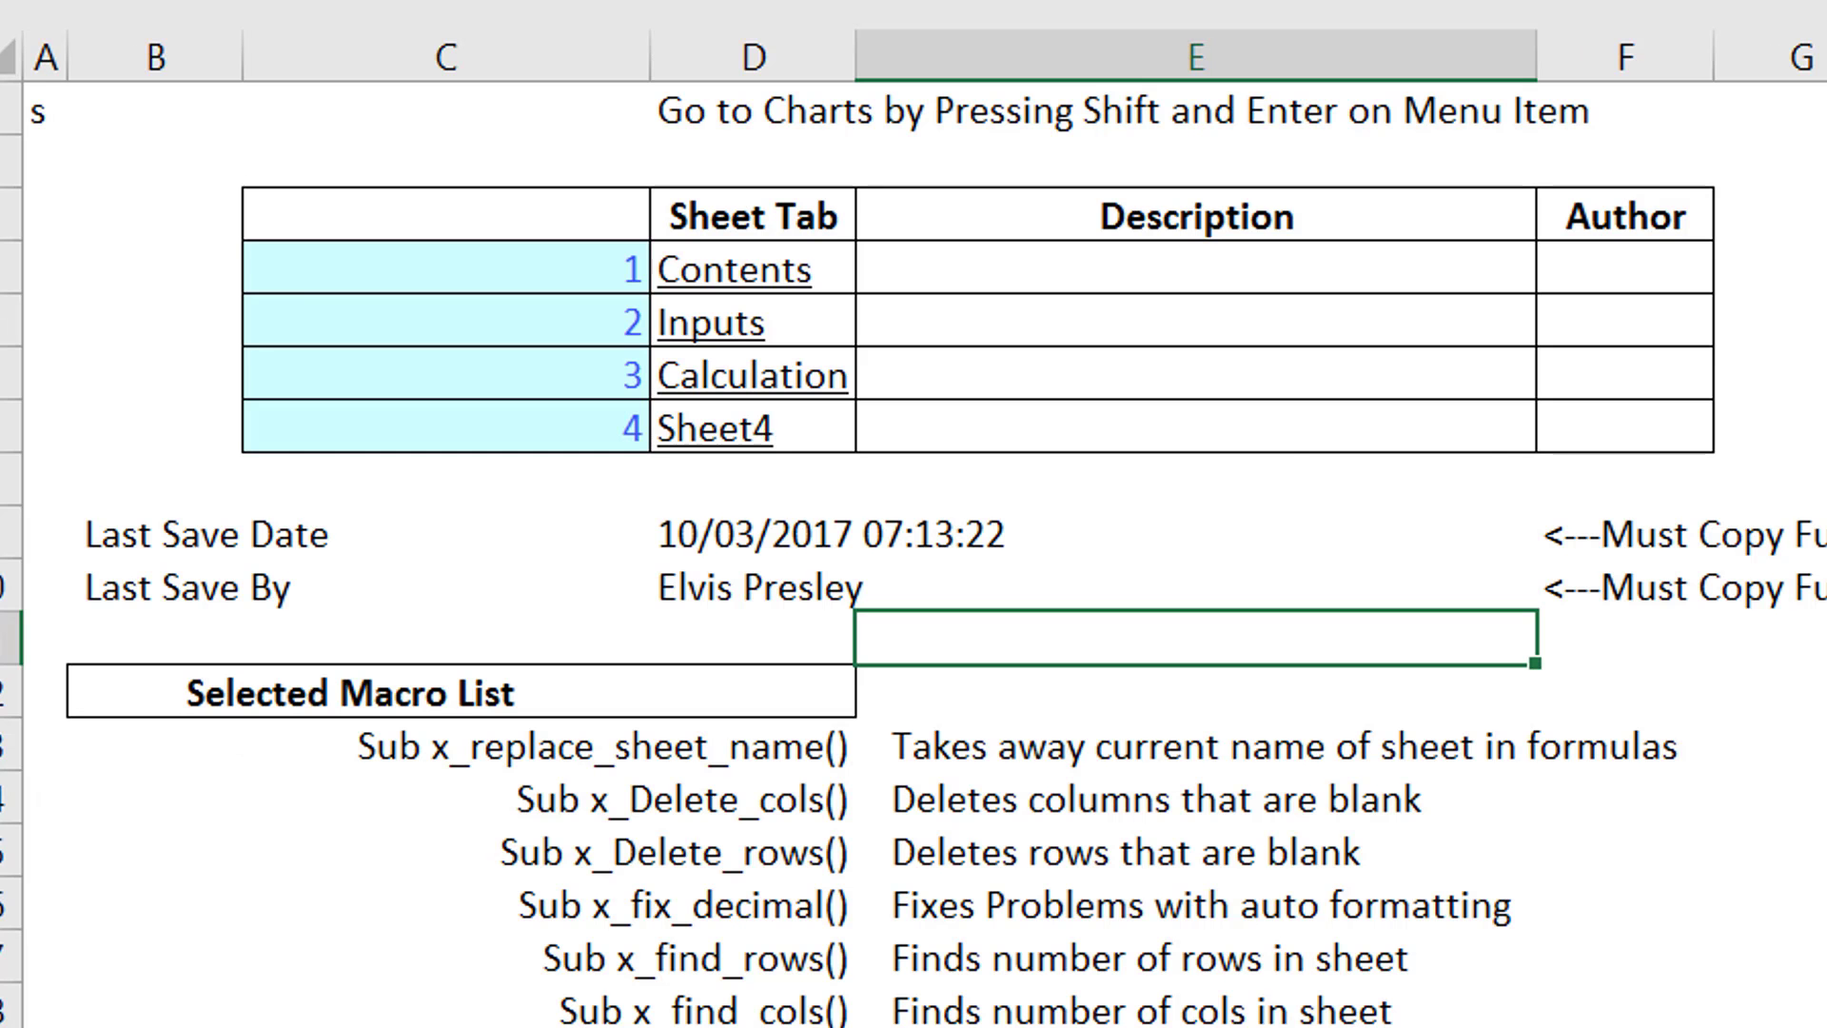
key("ctrl+Page_Down")
key("ctrl+shift+a")
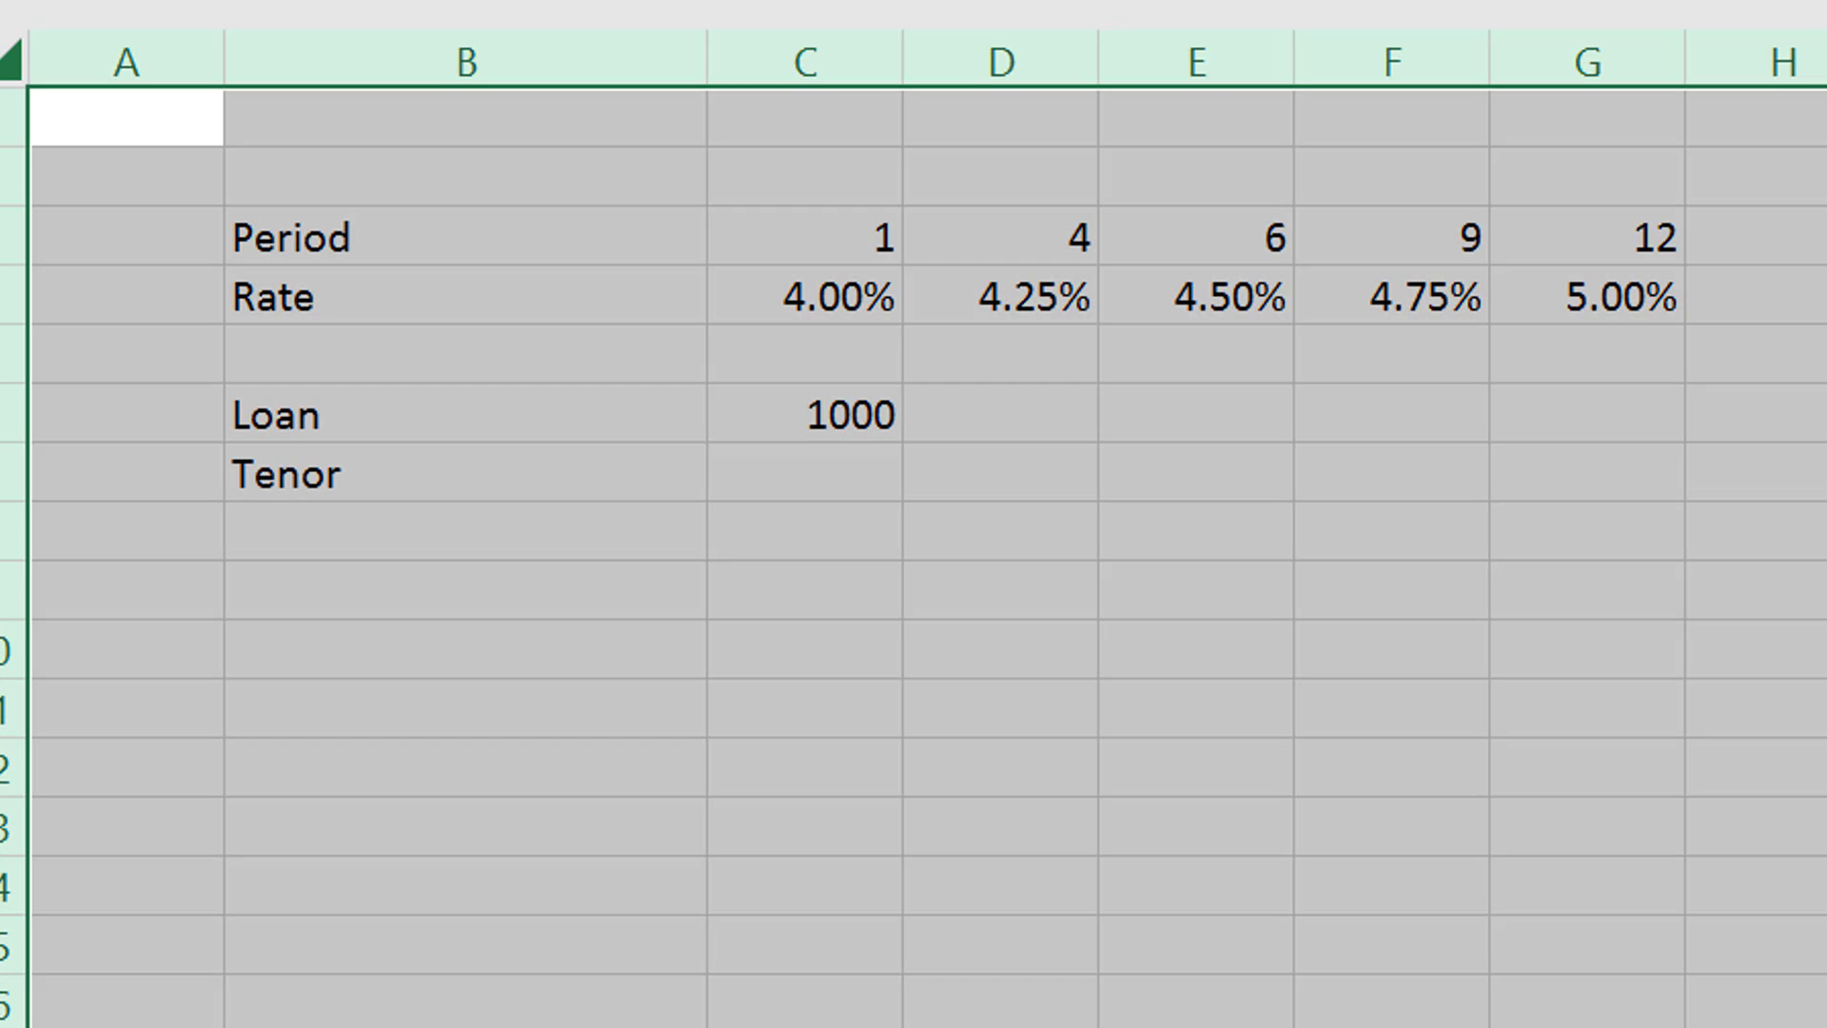
- Enter 20 as the tenor in C7
key("Down")
key("Up")
key("Up")
key("Up")
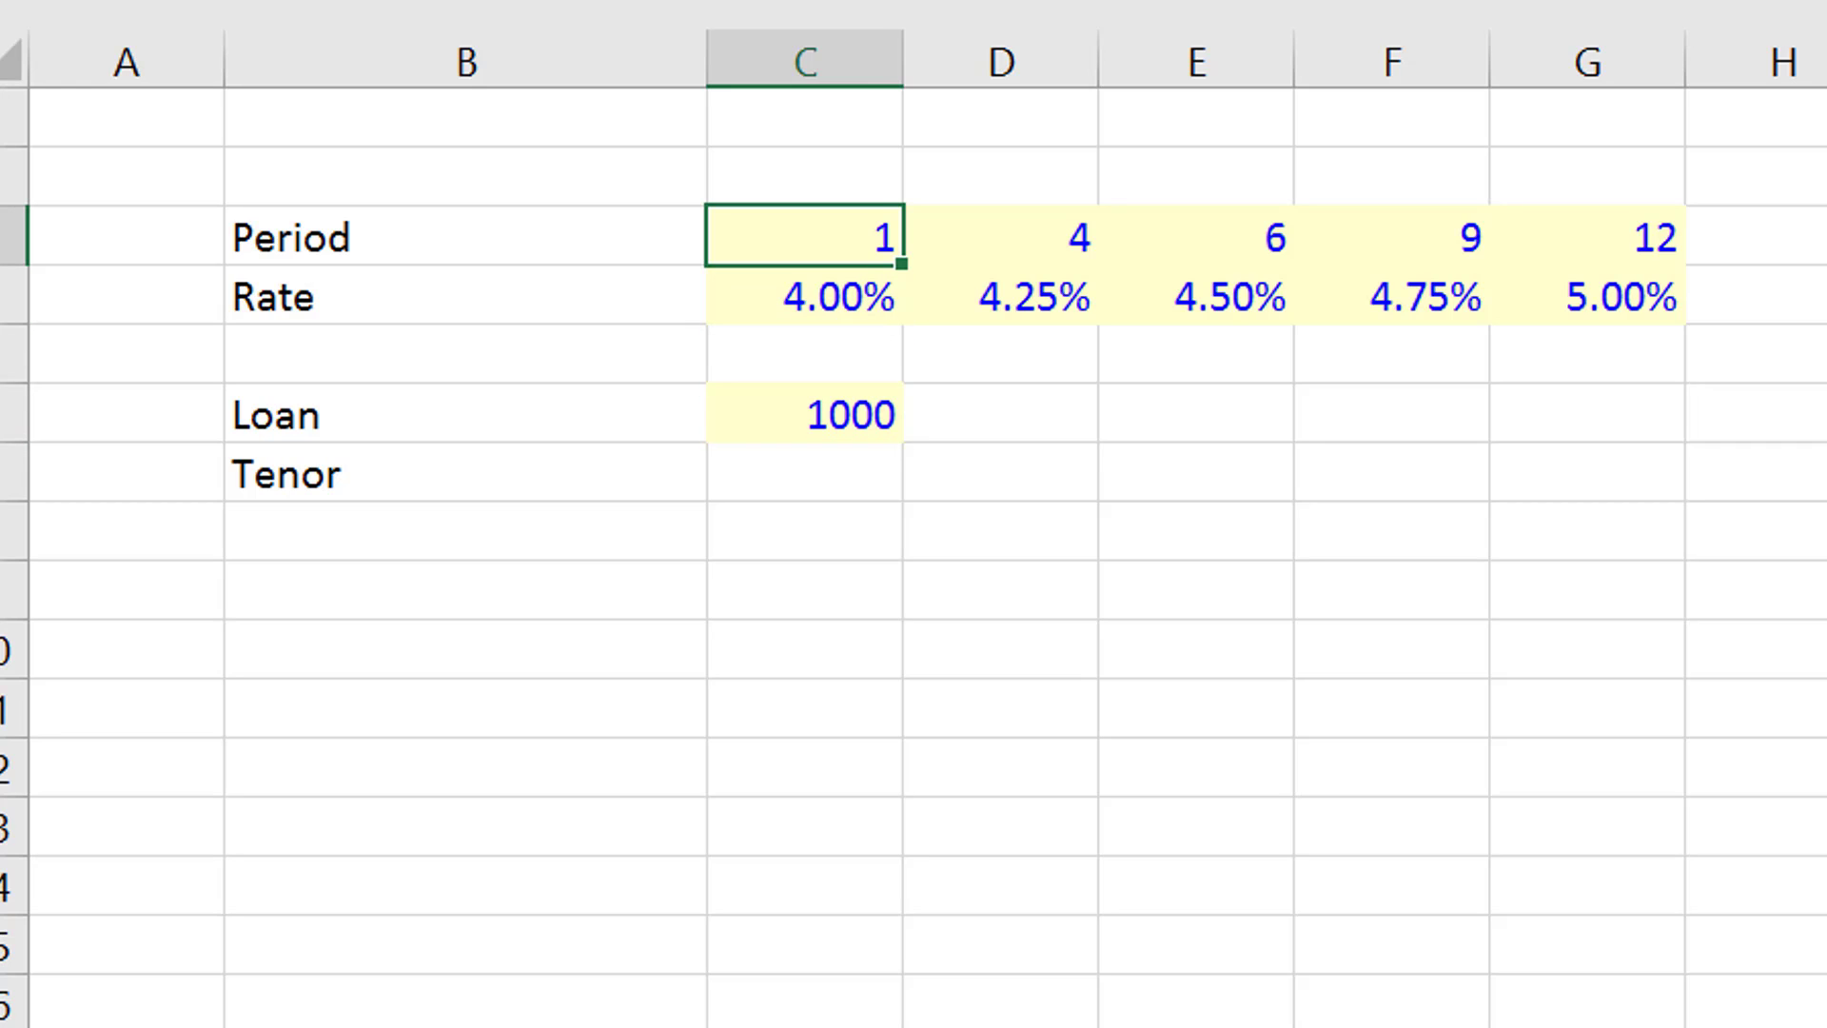
key("Right")
key("Right")
key("Right")
key("Right")
key("Down")
key("Down")
key("Down")
key("Down")
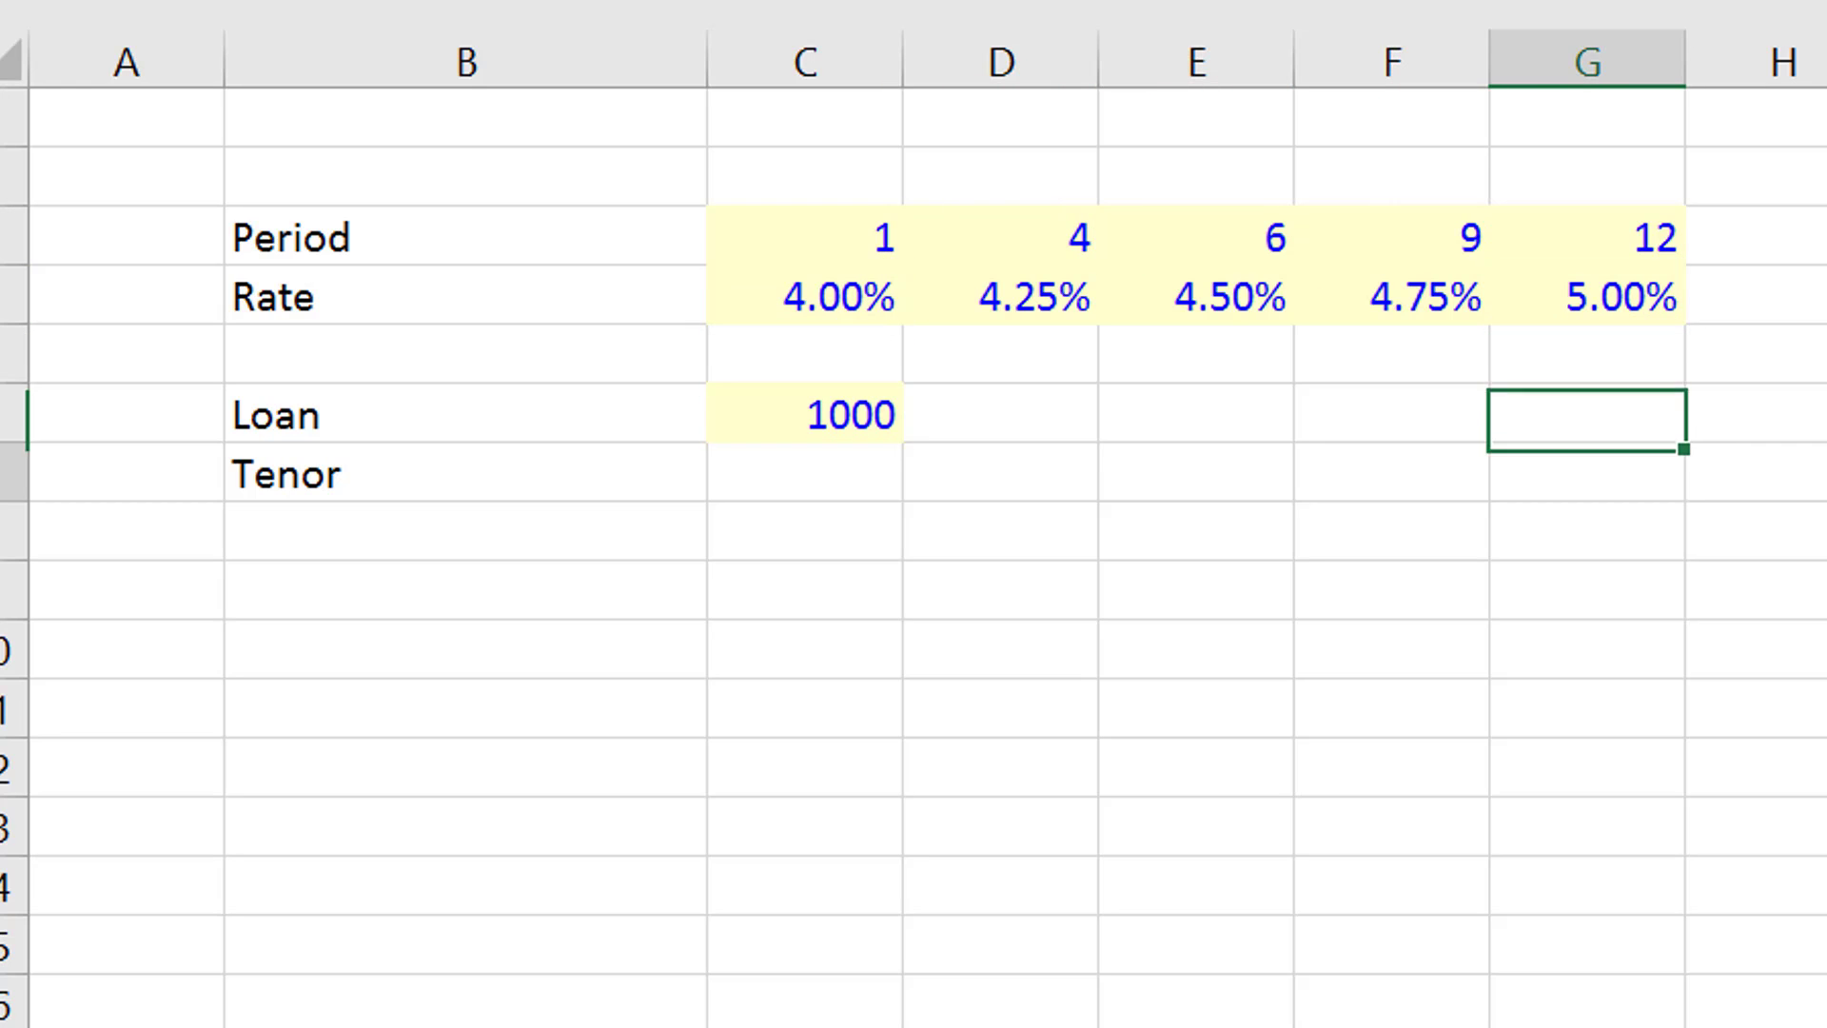
key("Left")
key("Left")
key("Left")
key("Left")
type("20")
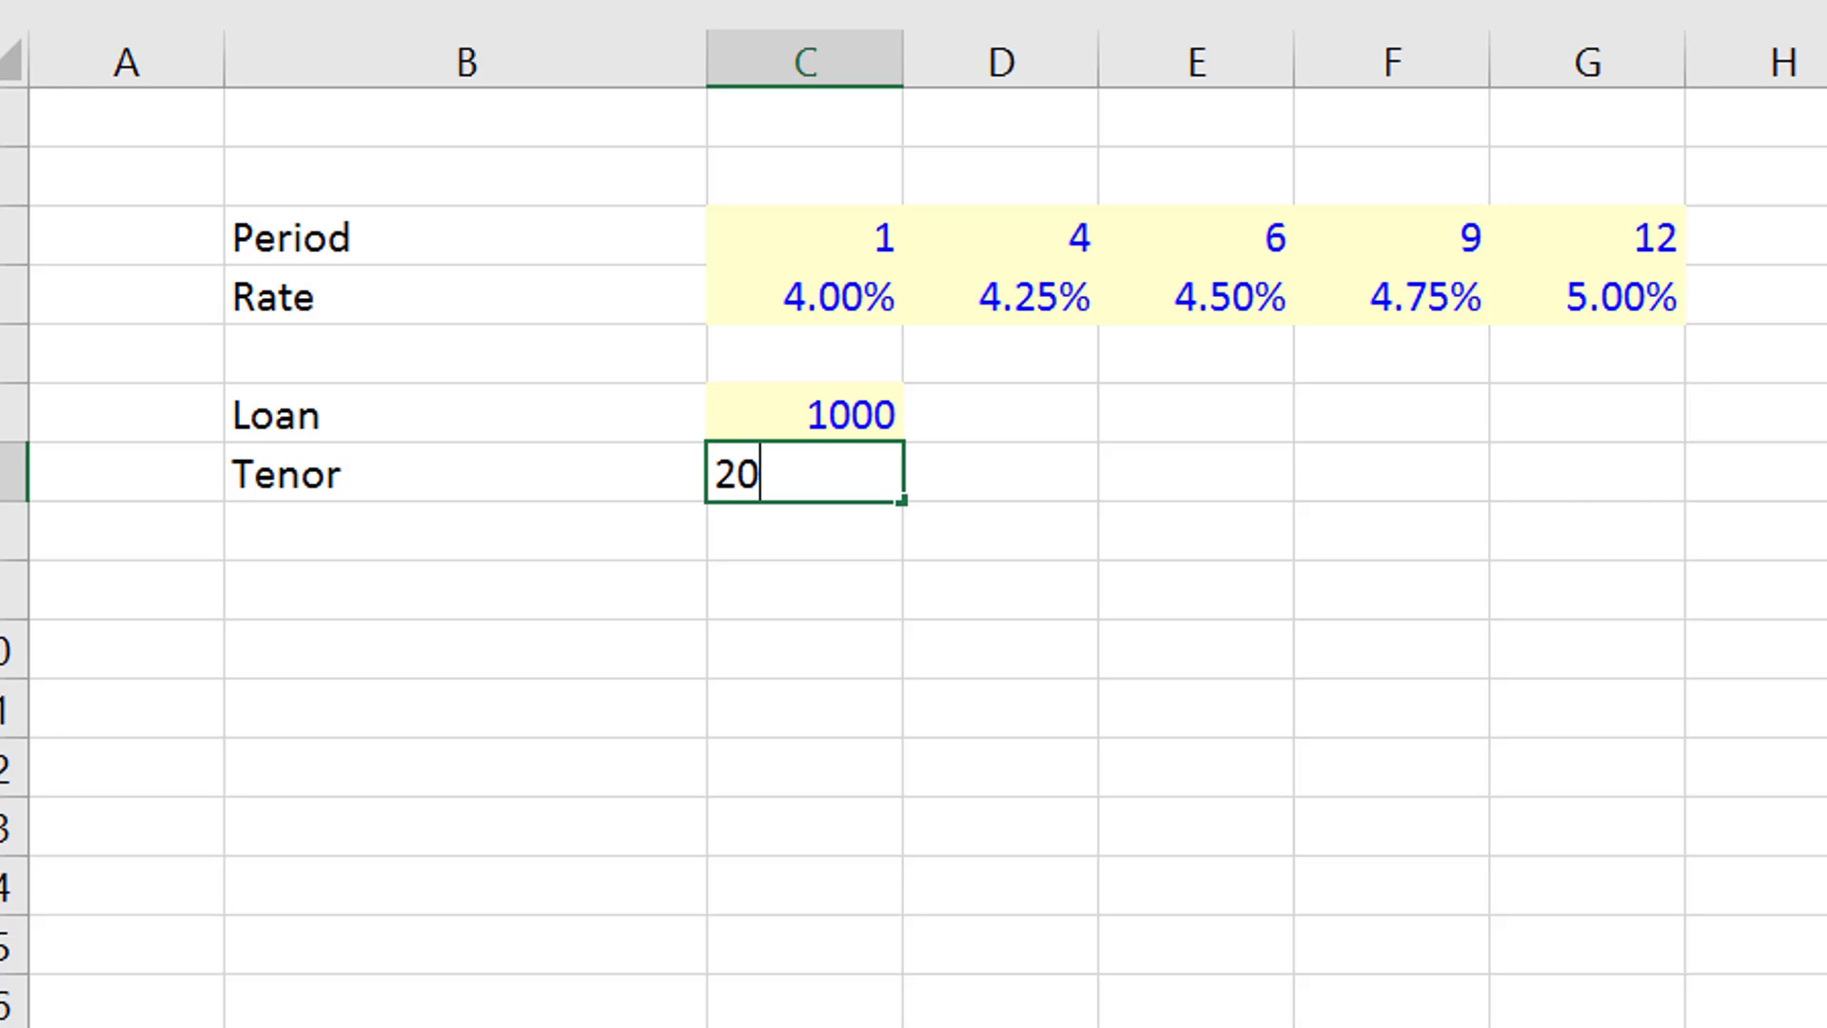
key("Return")
- Run the sheet-colouring macro again so the tenor value gets the blue-font, yellow-fill input formatting
key("ctrl+shift+a")
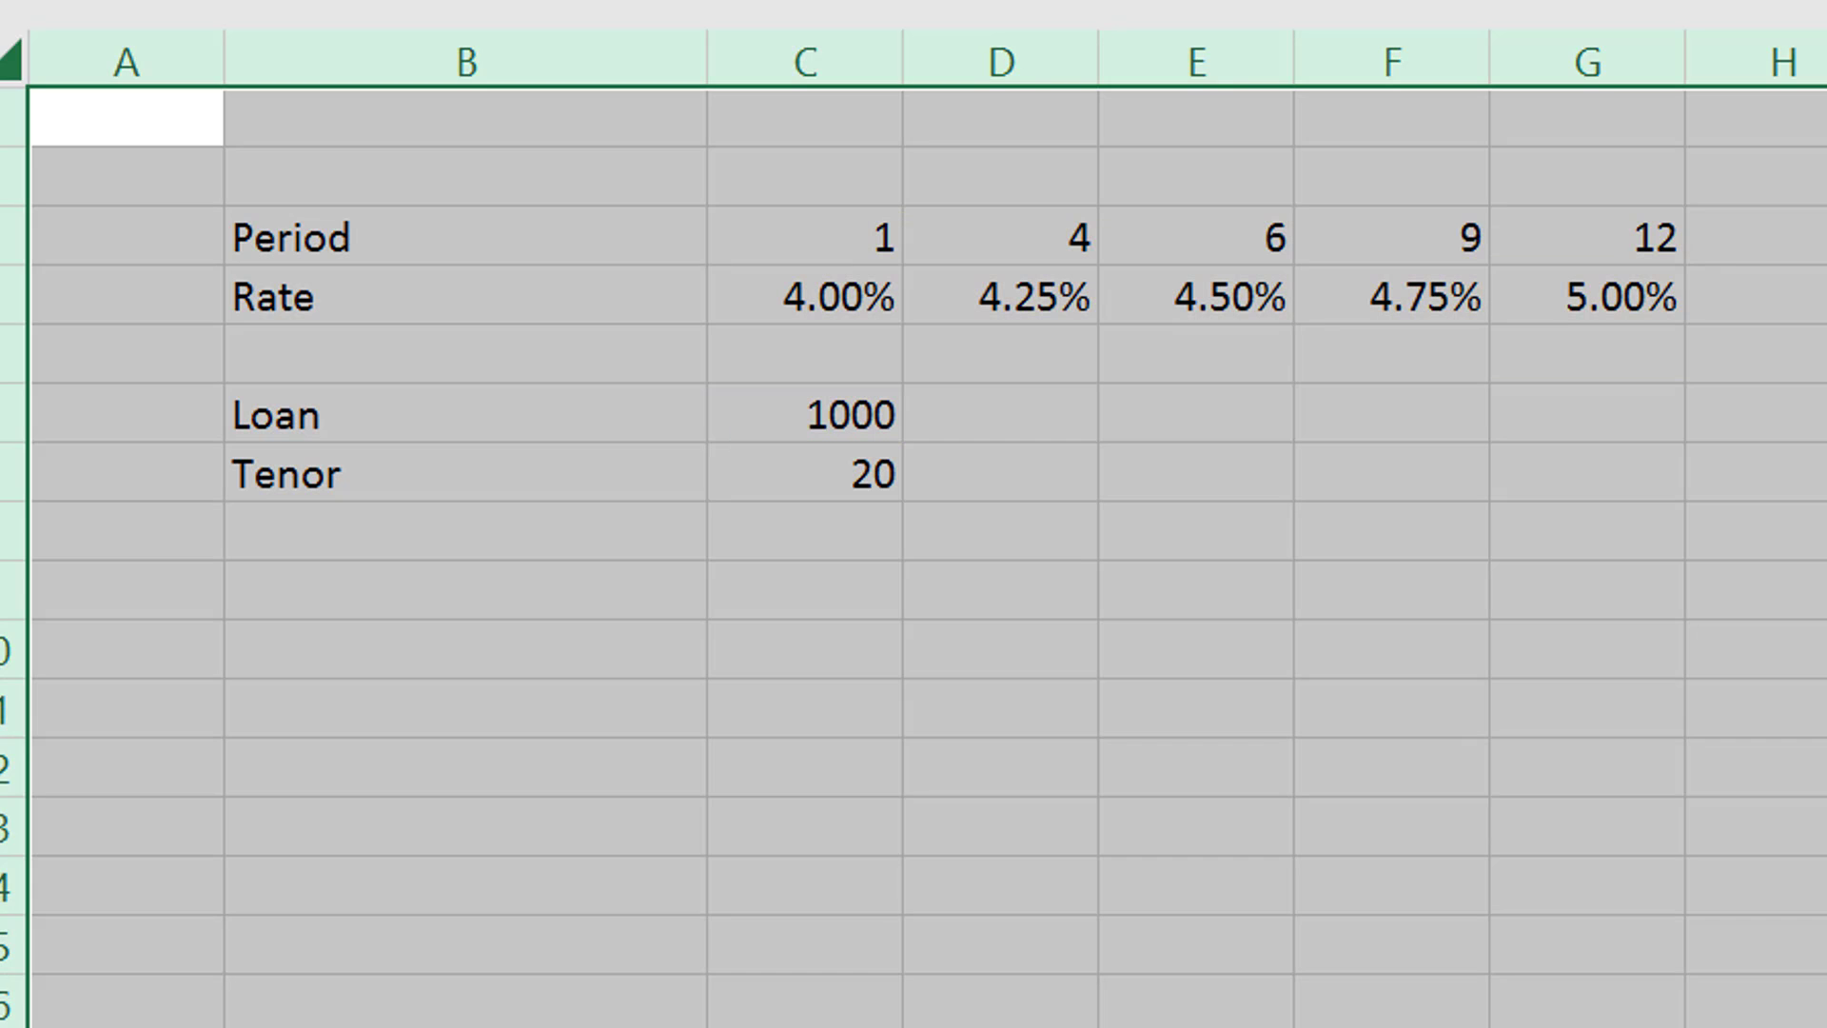
key("Down")
key("Left")
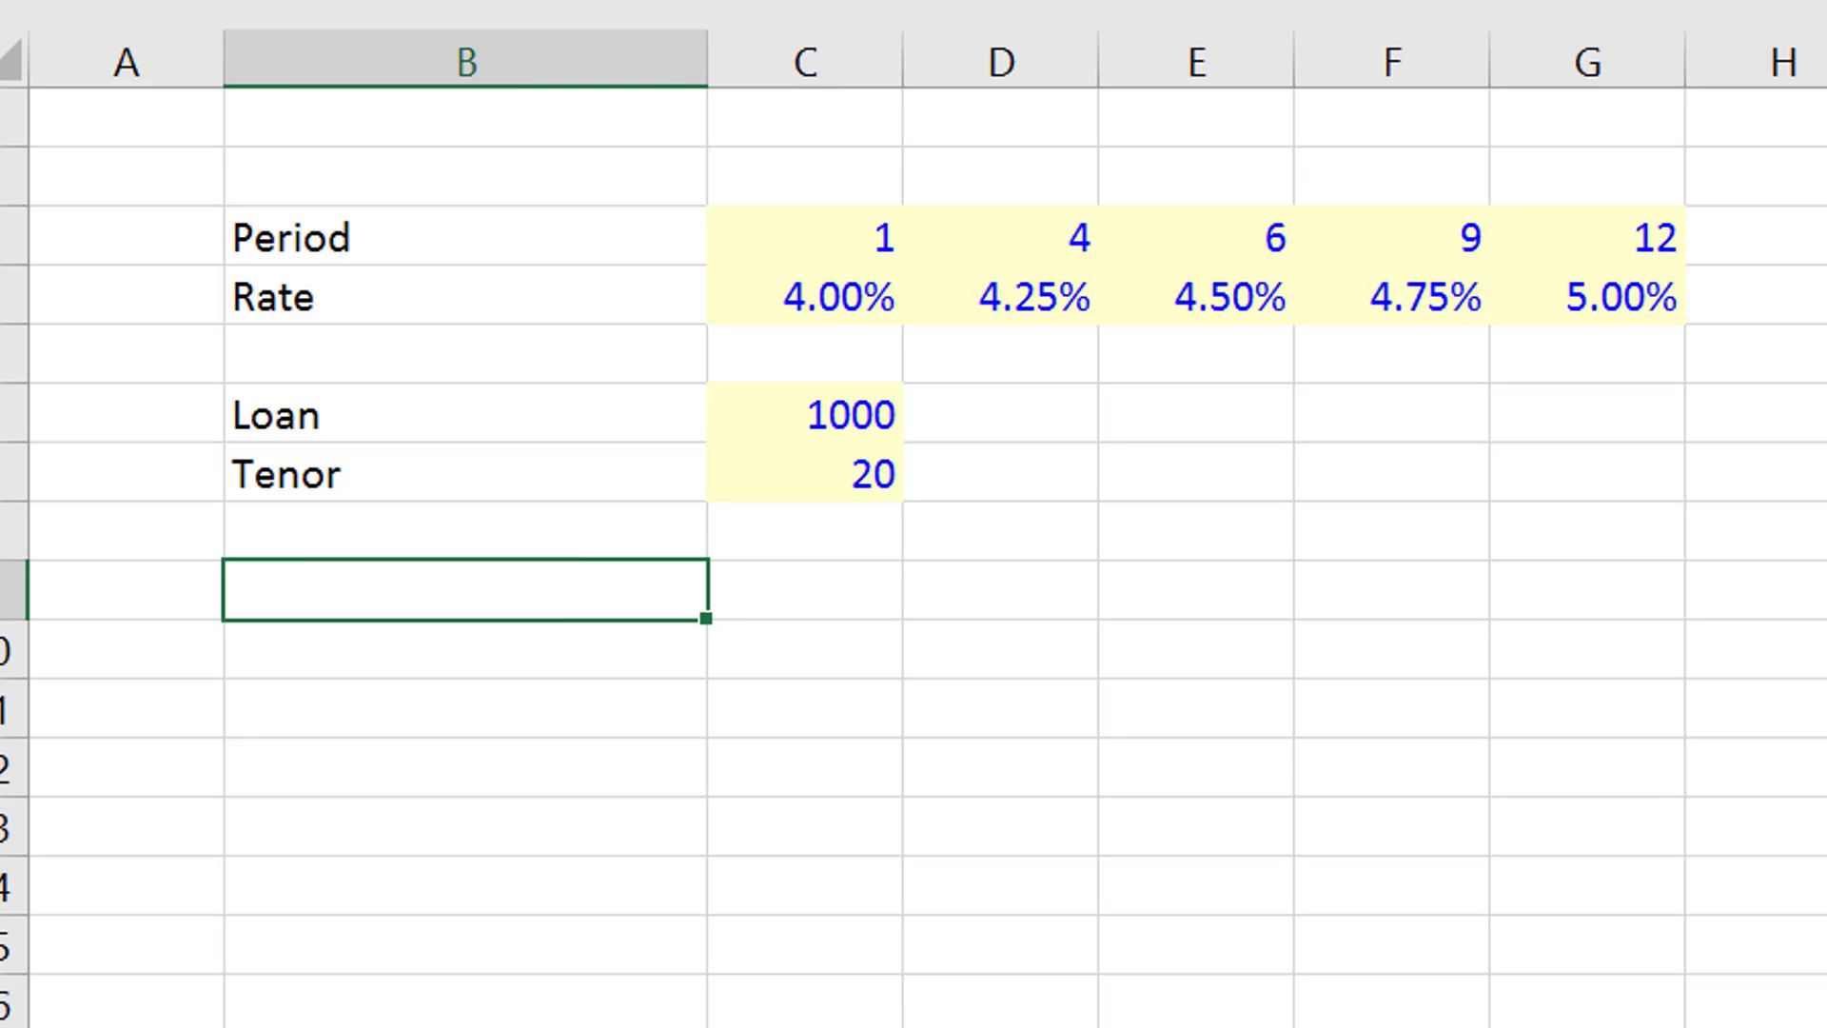
- Enter the row label "Period" in B9
key("F2")
type("Period")
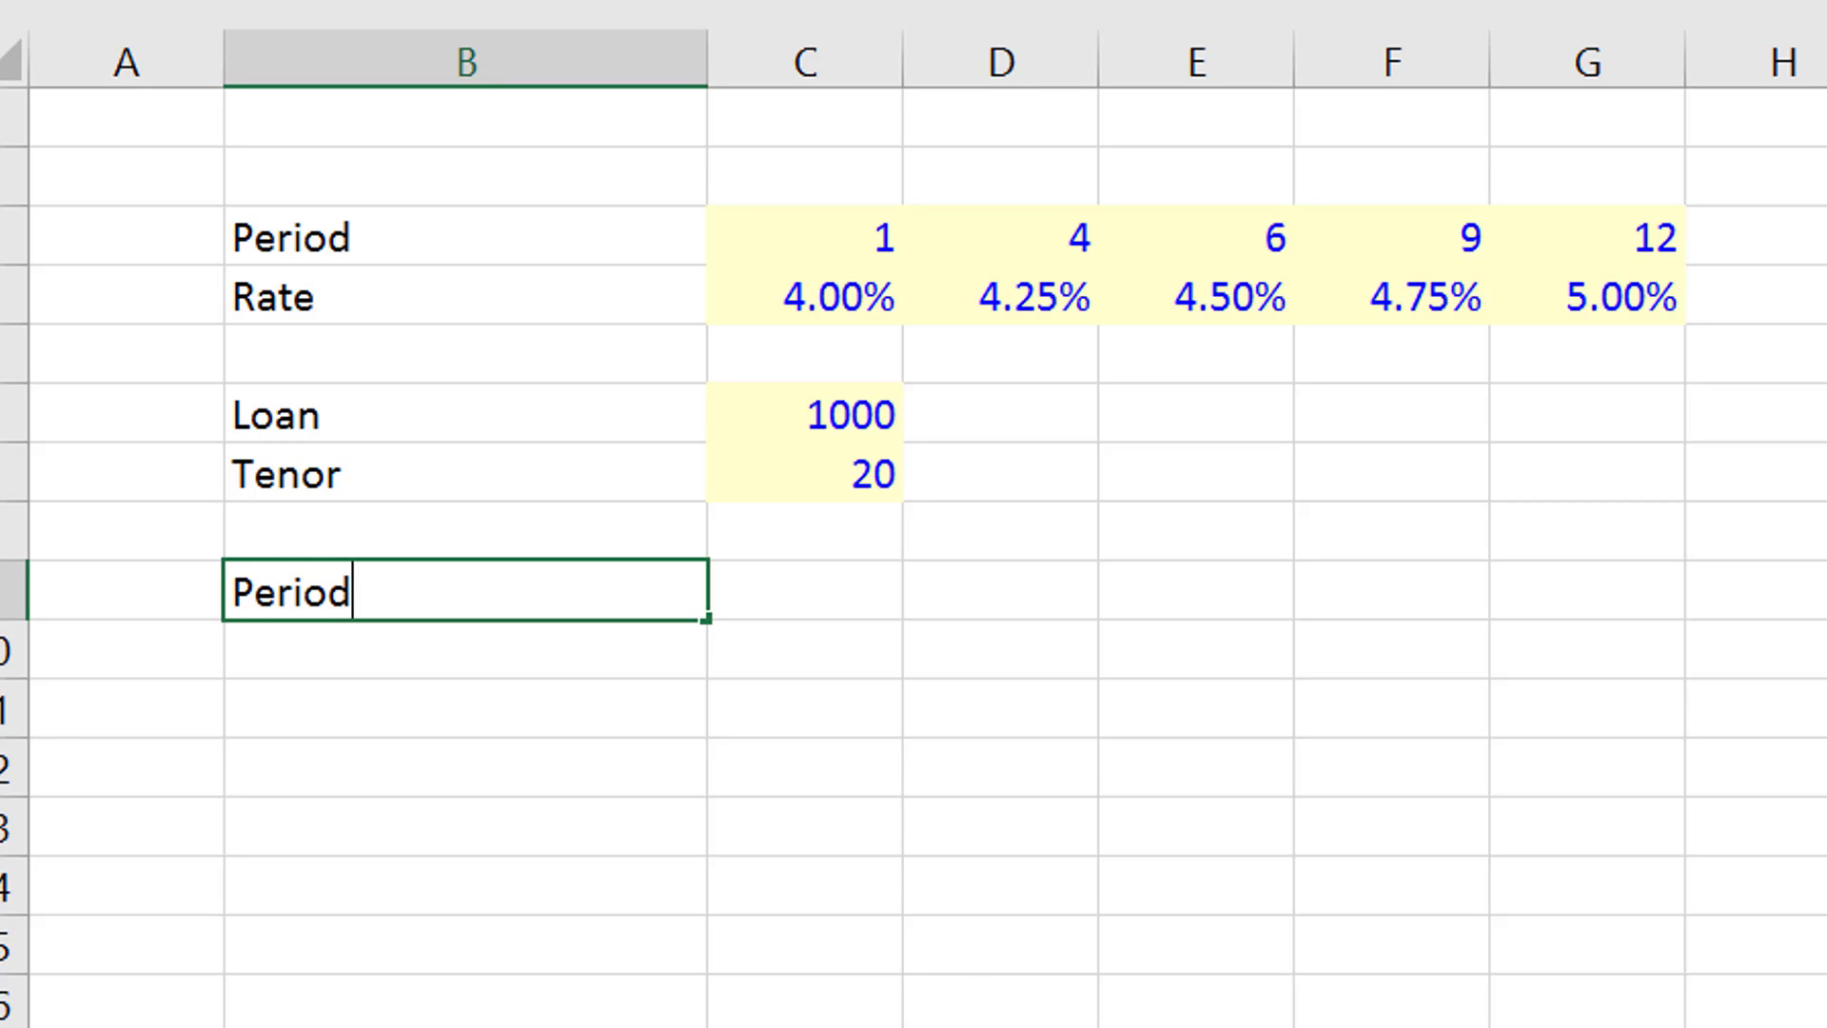
key("Return")
- Enter 1 in C9 and fill a linear series along the row with step value 1 and stop value 20
key("Right")
key("Up")
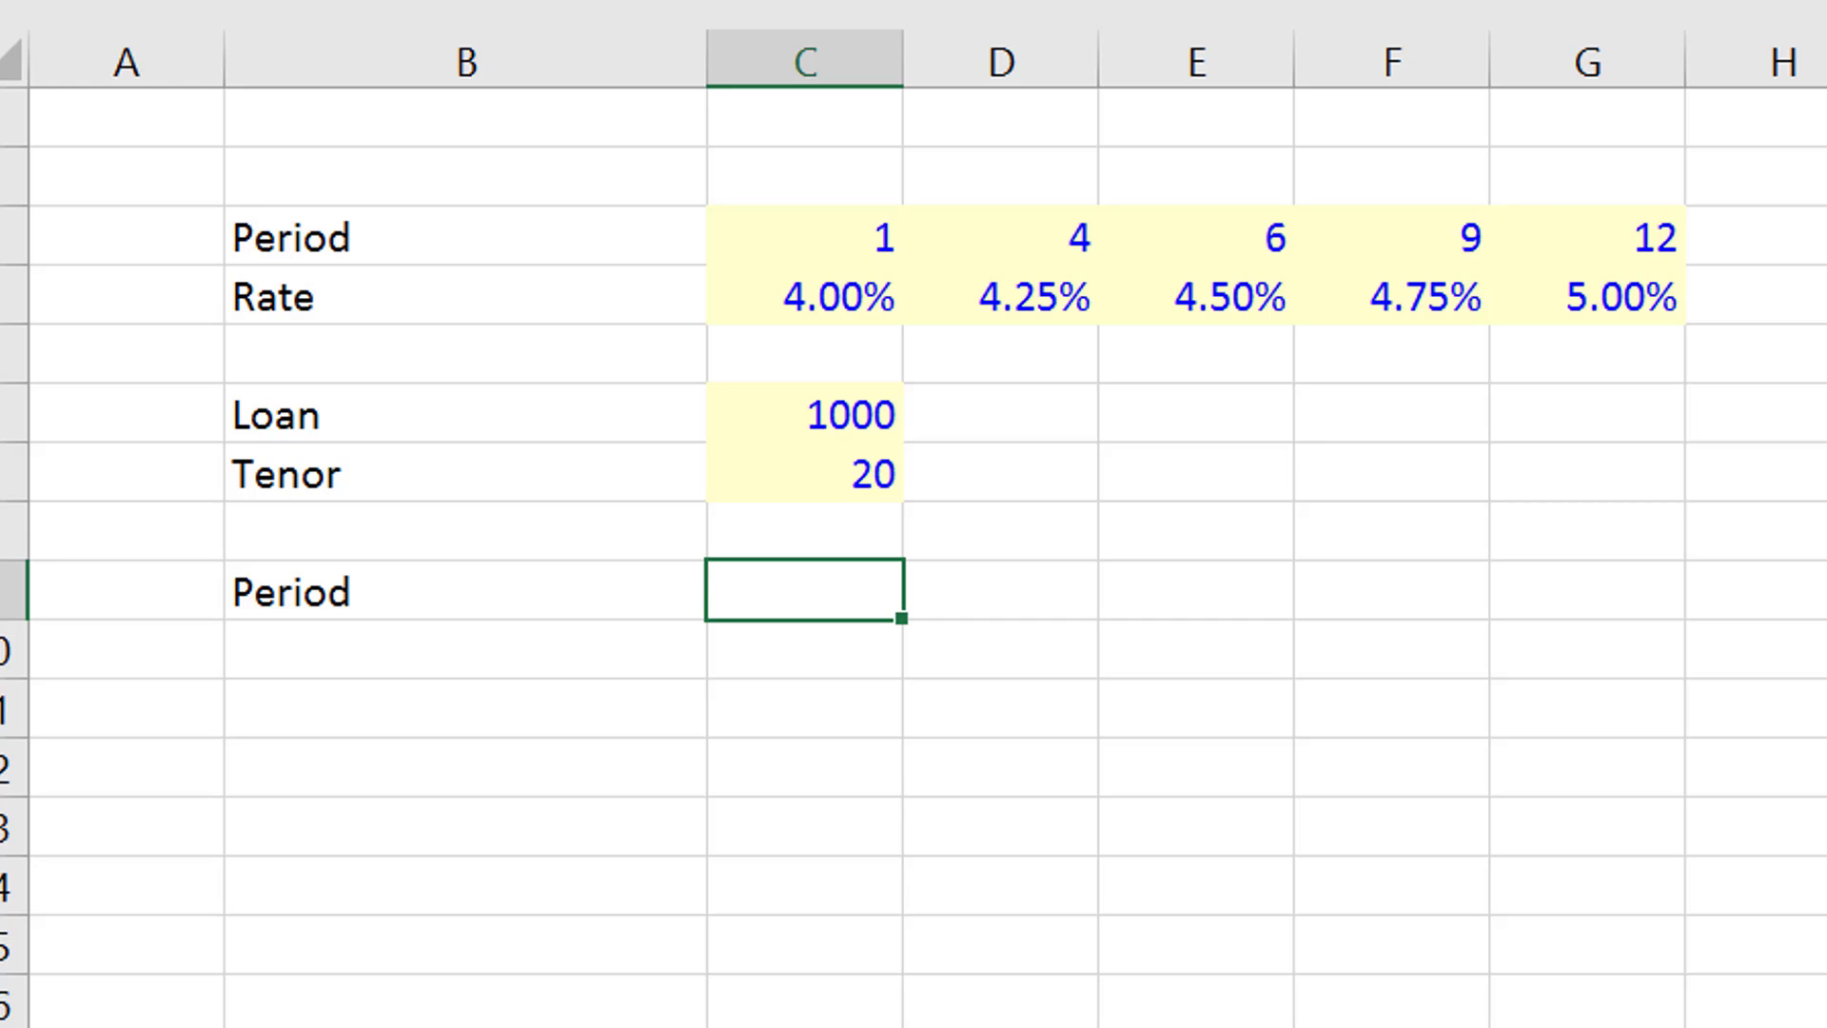
type("1")
key("ctrl+Return")
key("Left")
key("Right")
key("alt+h")
key("f")
key("i")
key("s")
key("Tab")
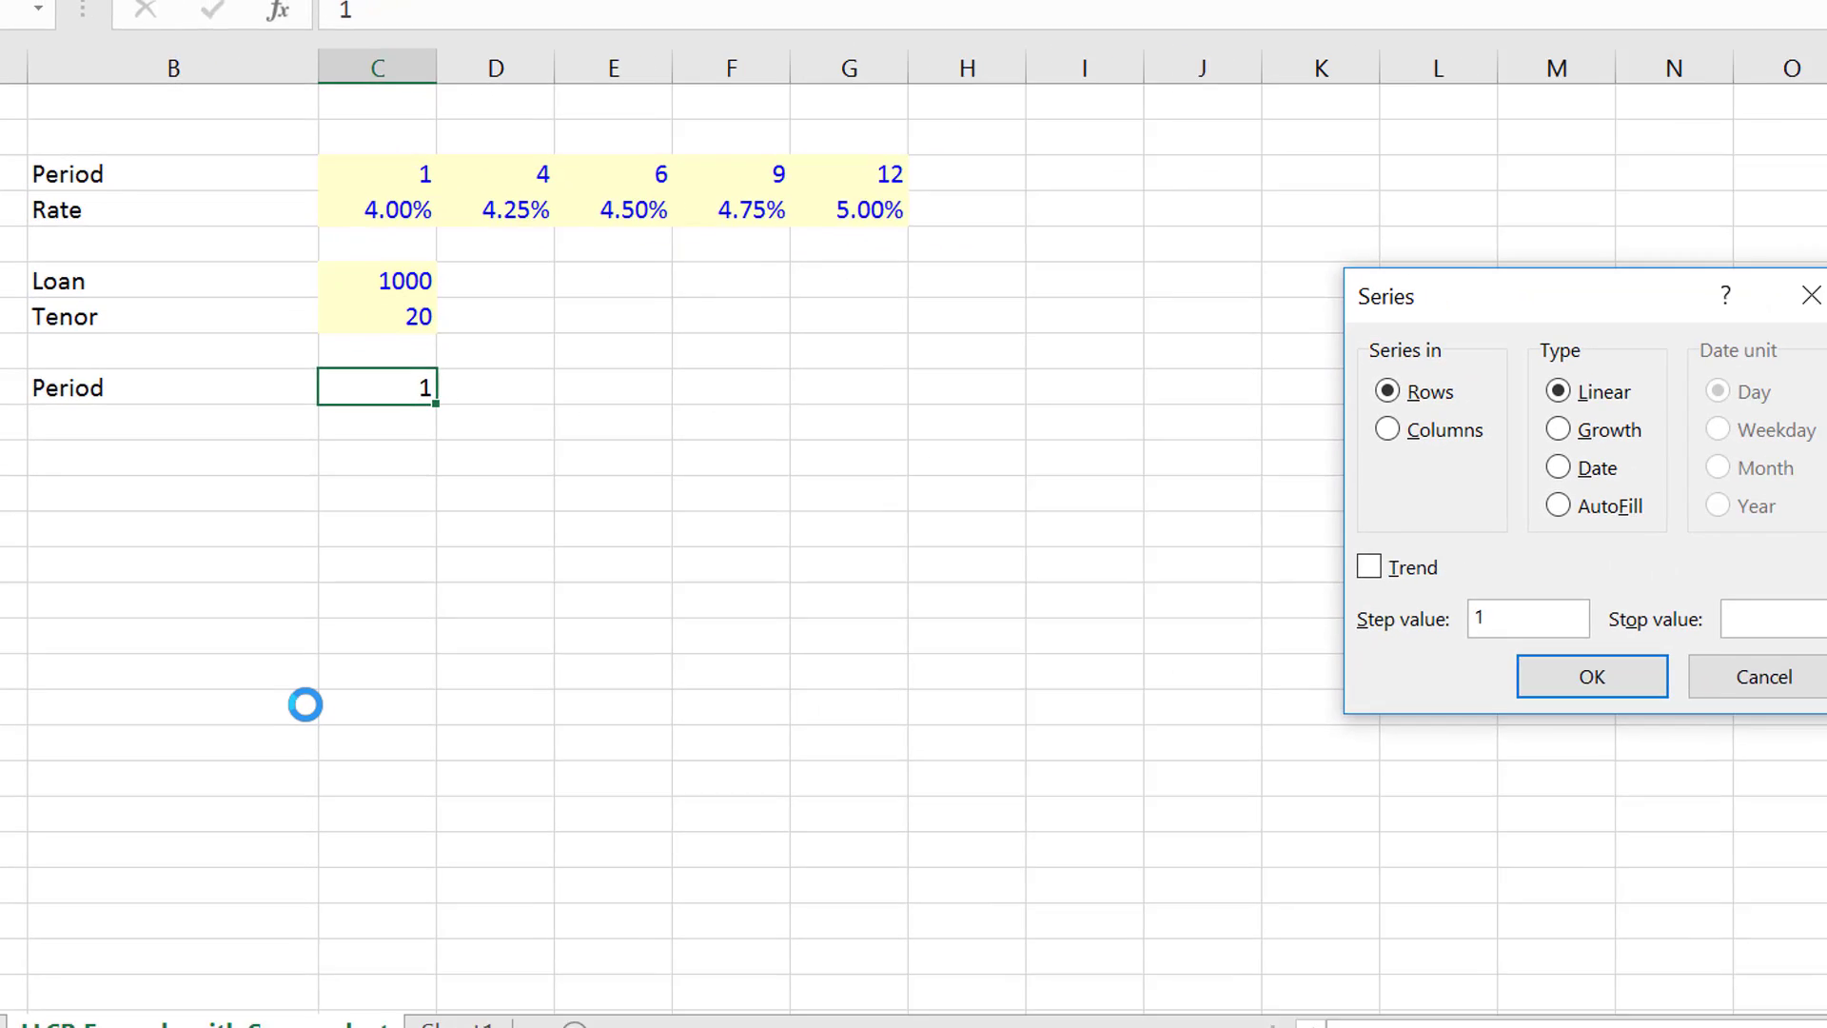
type("20")
key("Return")
- Enter the row label "Payment" in B11
key("Left")
key("Left")
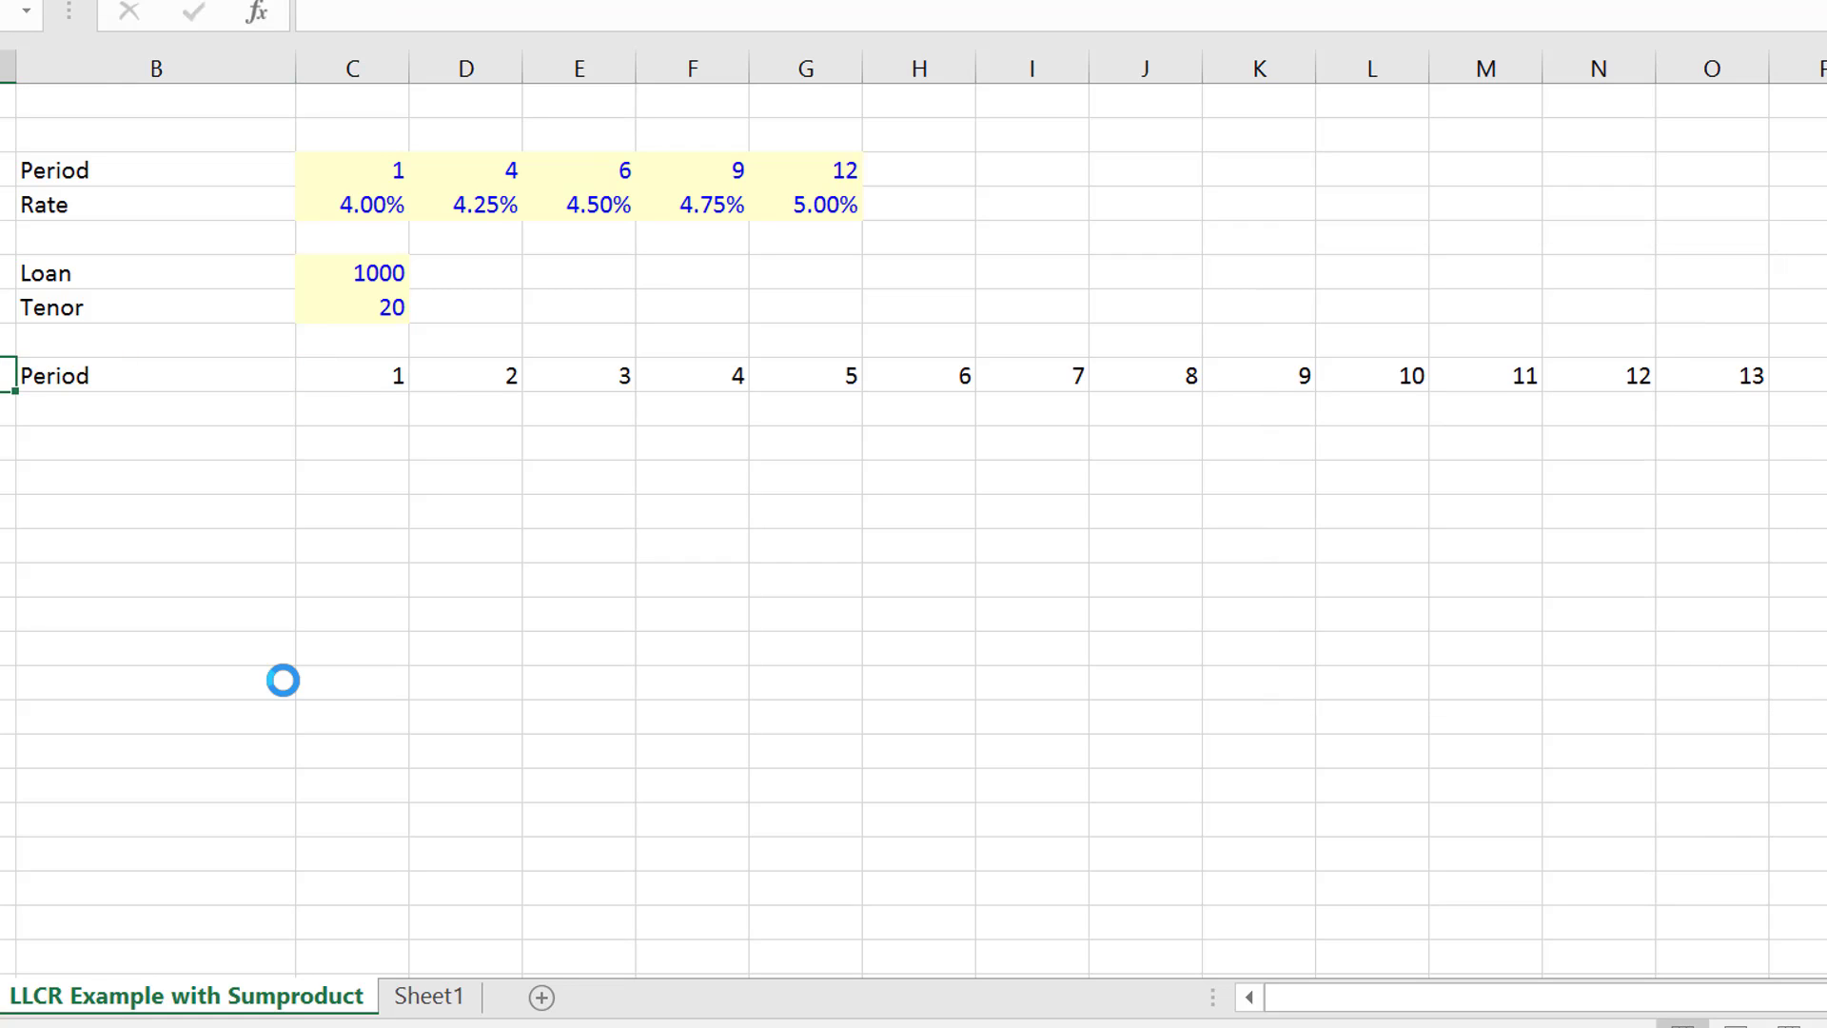
key("Down")
key("Right")
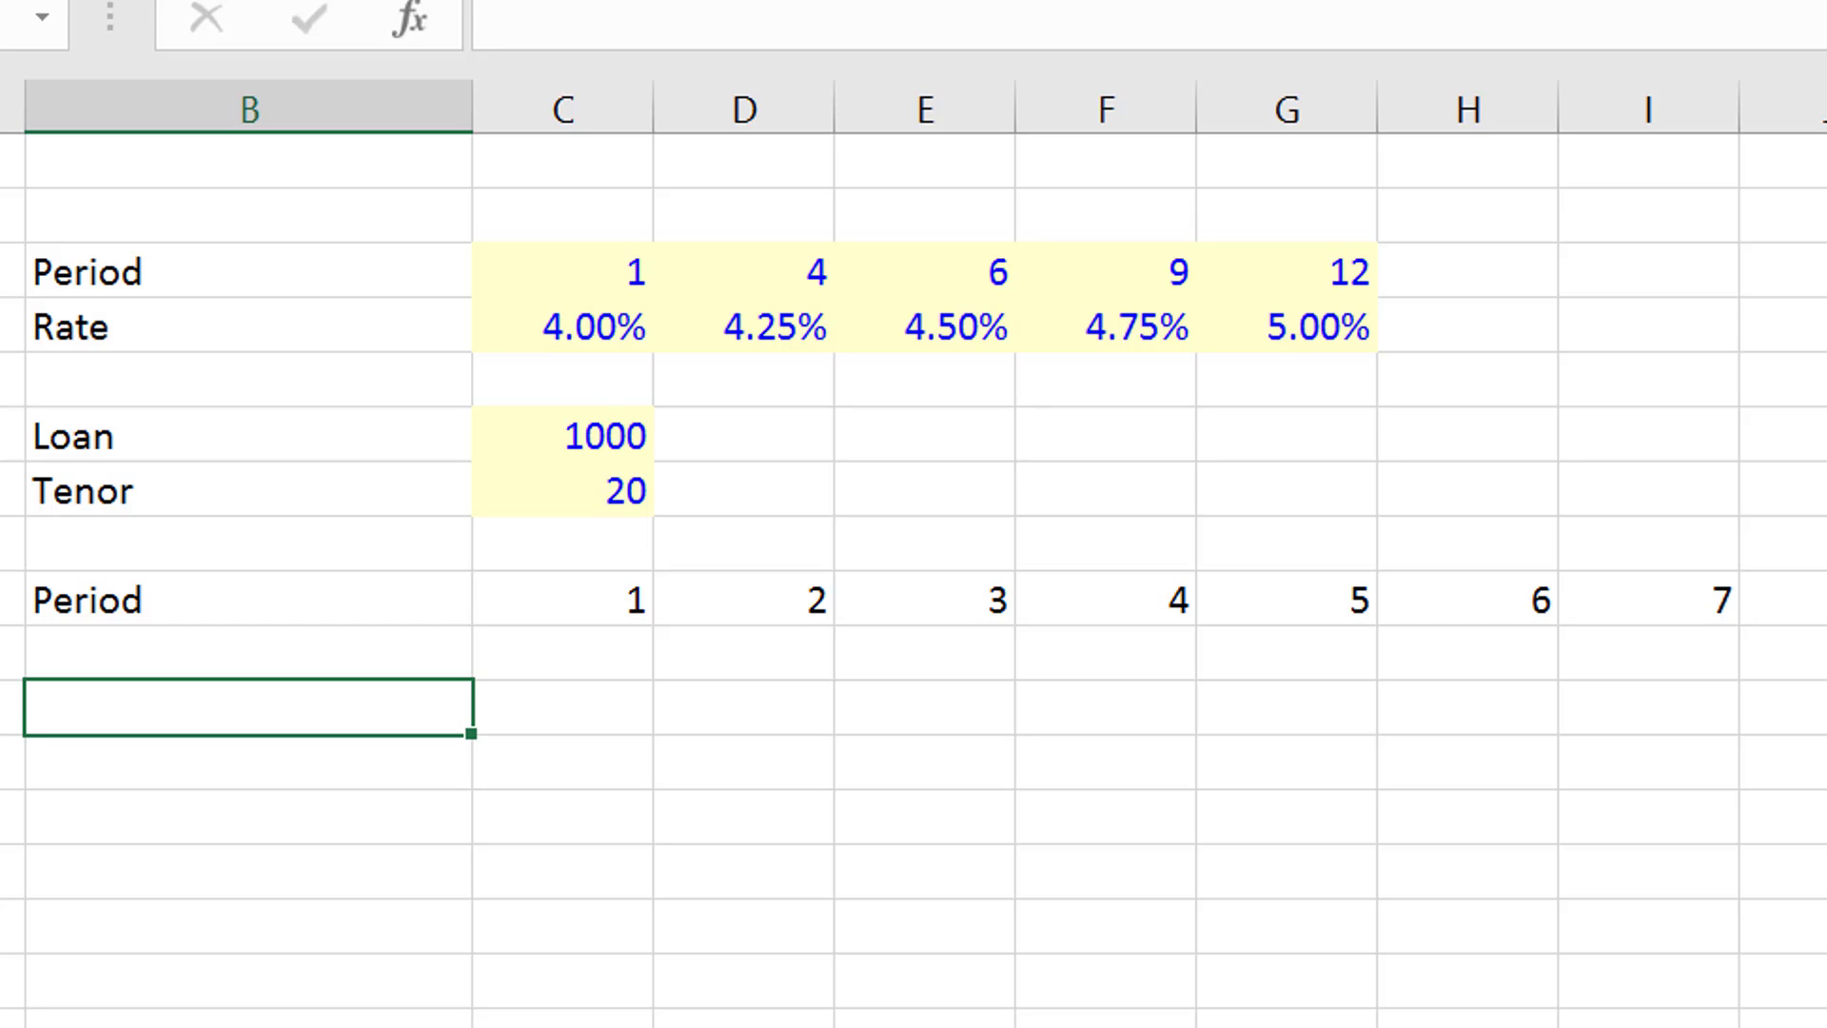
type("Pa")
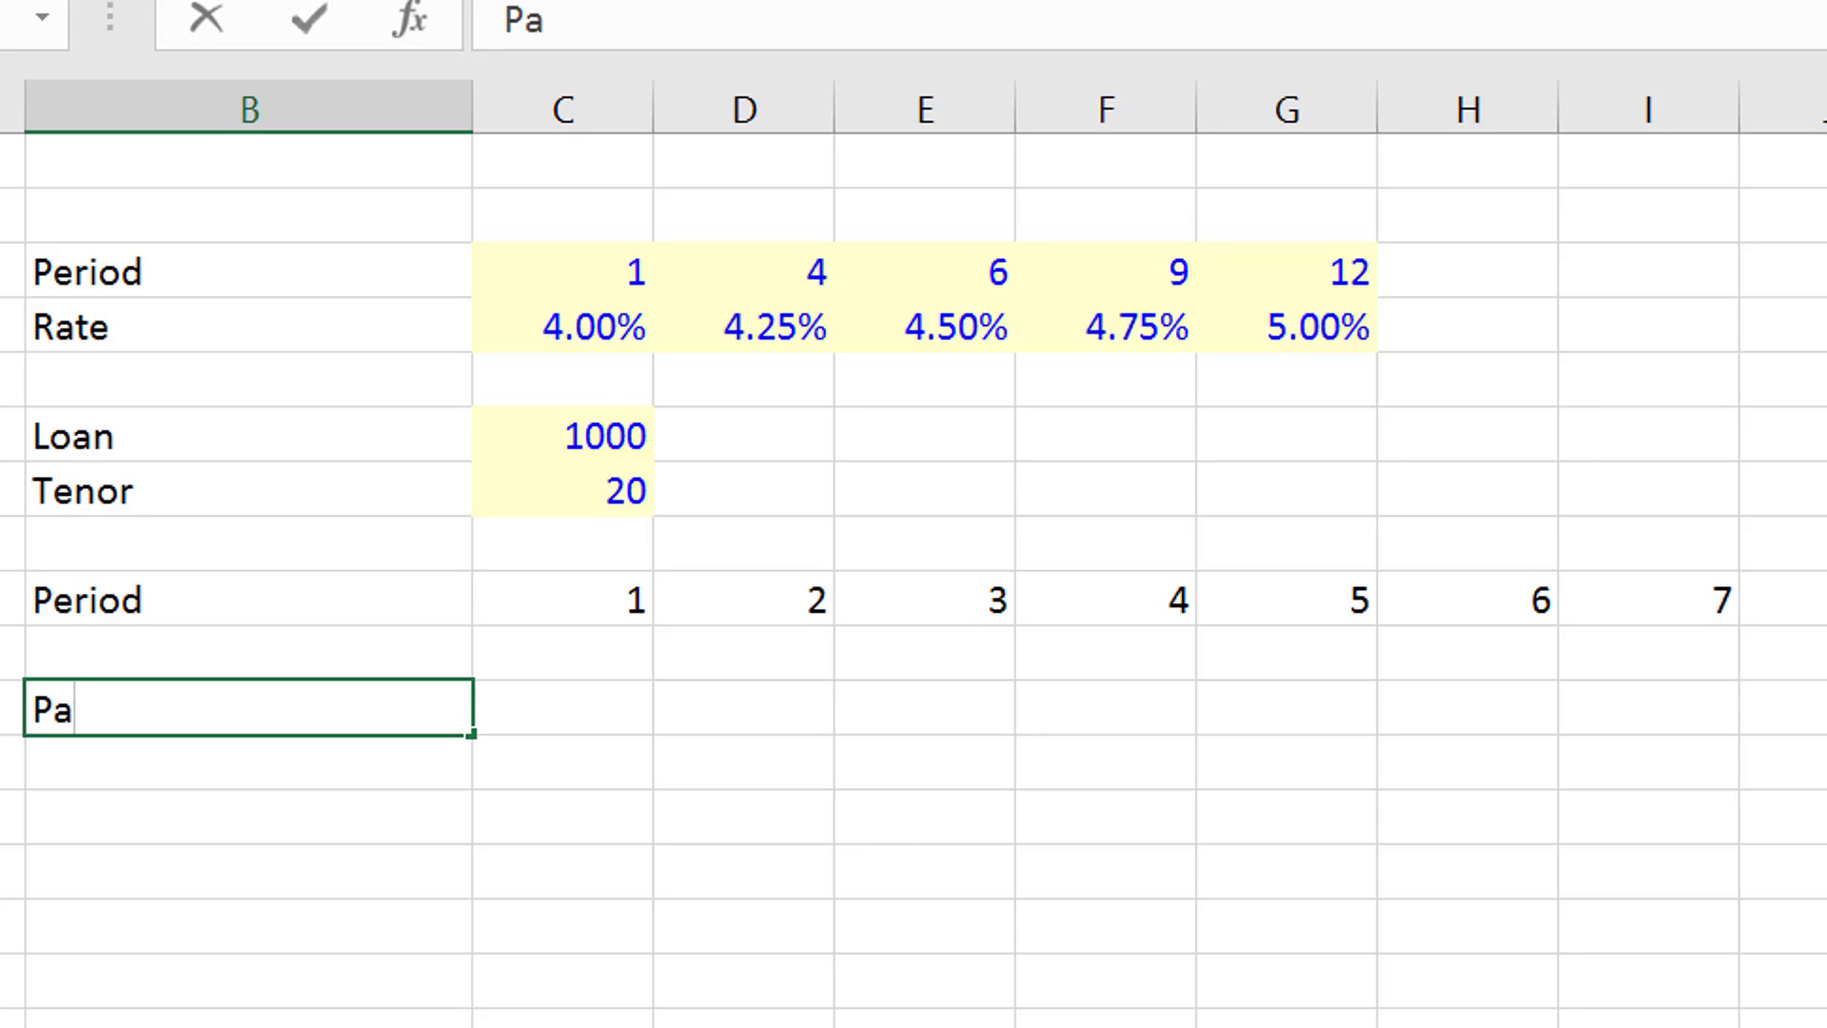
type("yment")
key("Return")
key("Right")
key("Right")
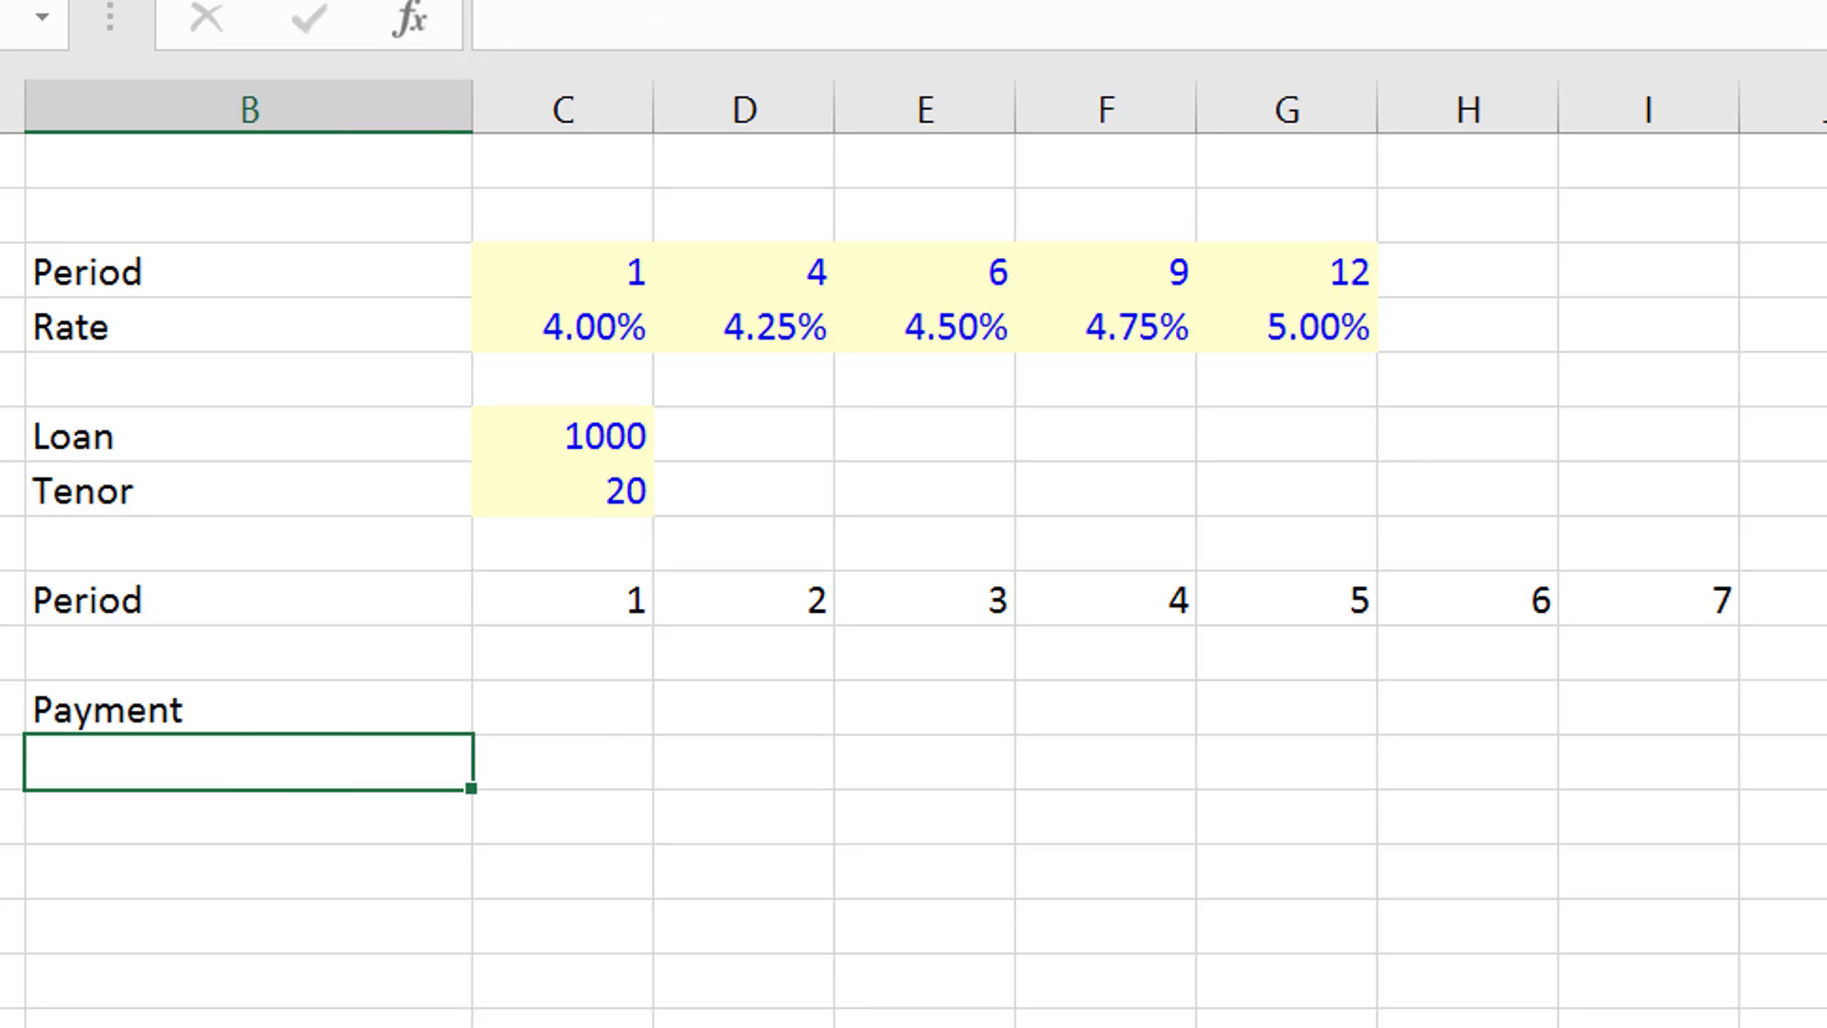
key("Up")
type("=pmt")
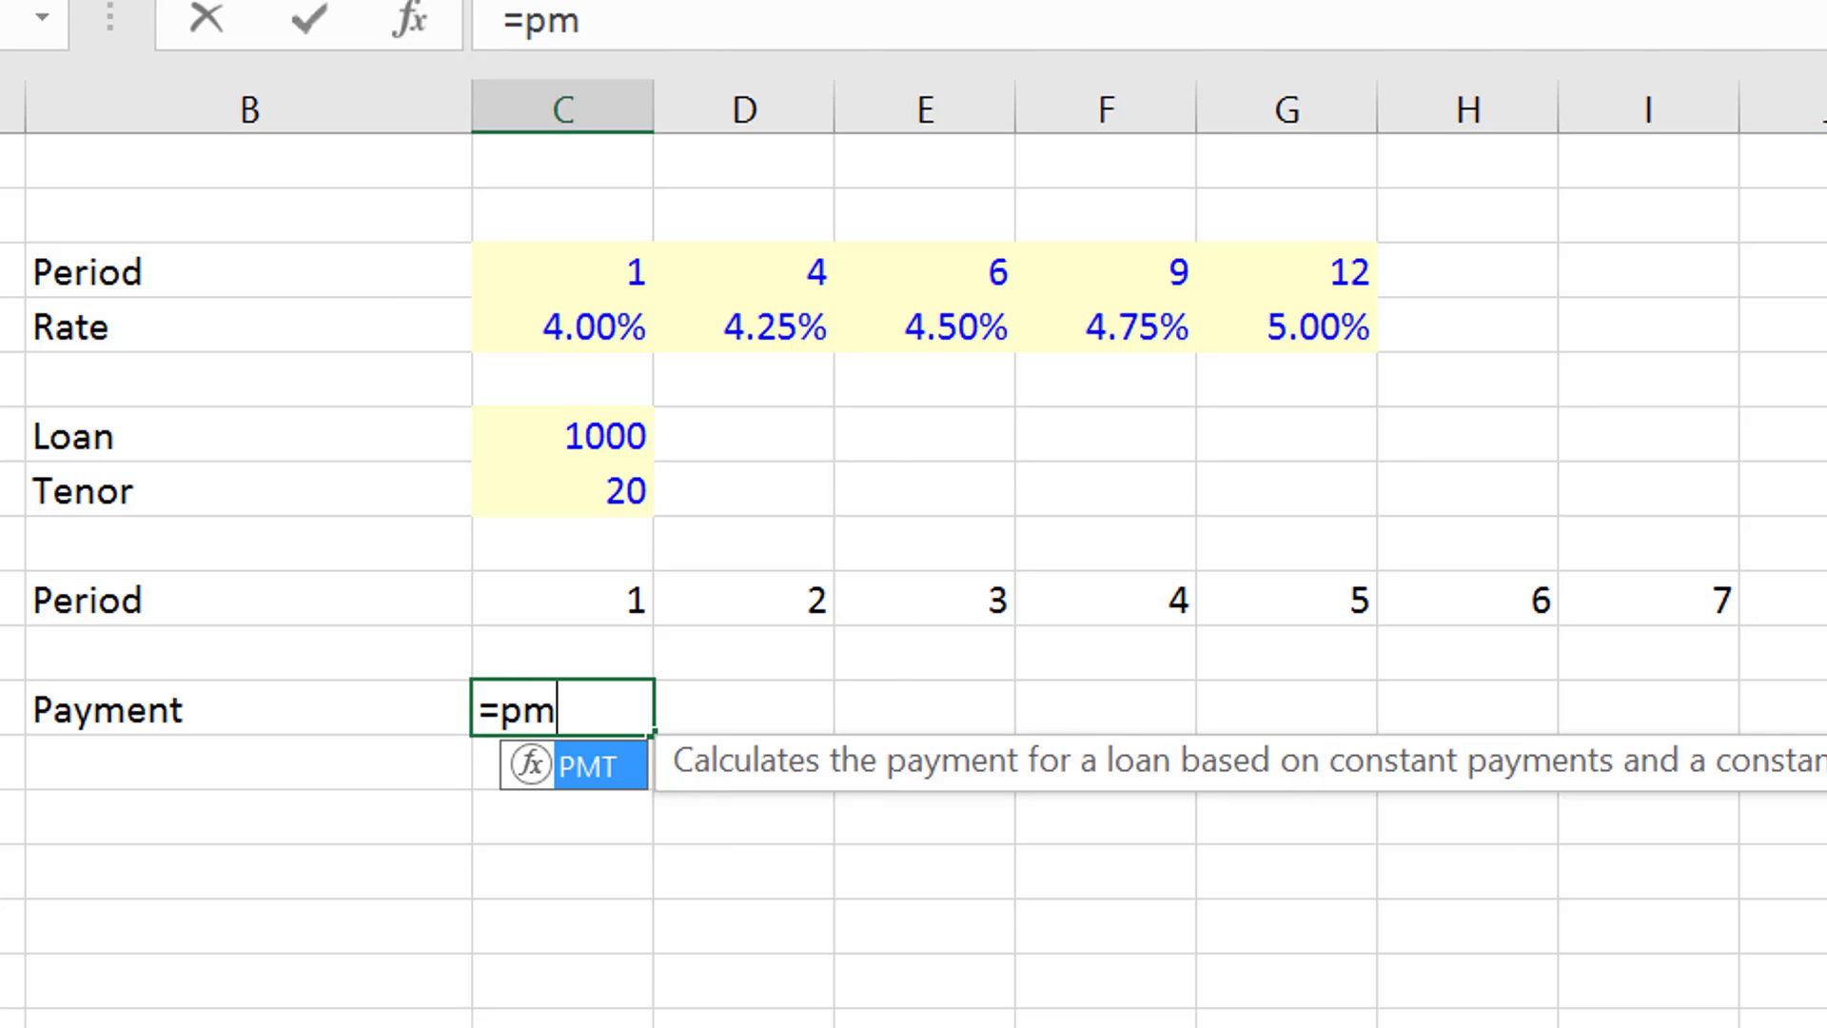
key("Tab")
key("Up")
key("Up")
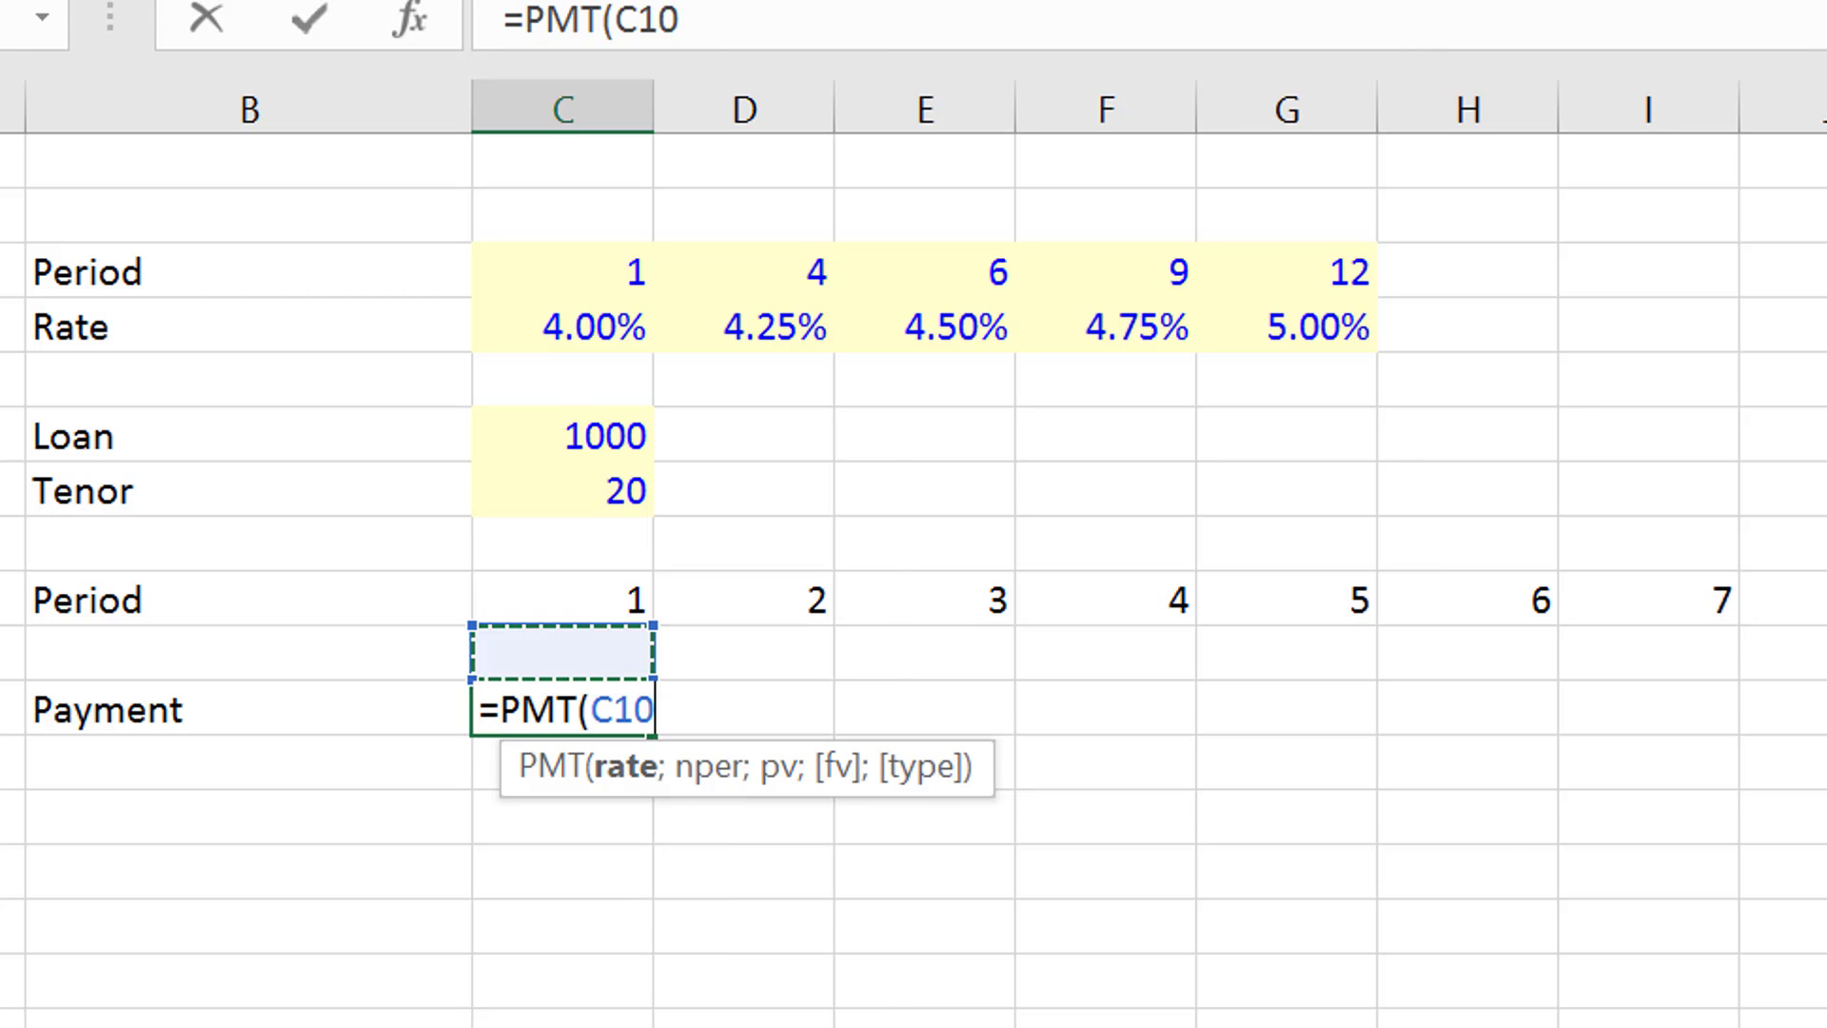
key("Escape")
- Review the loan, tenor, rate and period rows above the Payment row
key("Left")
key("Left")
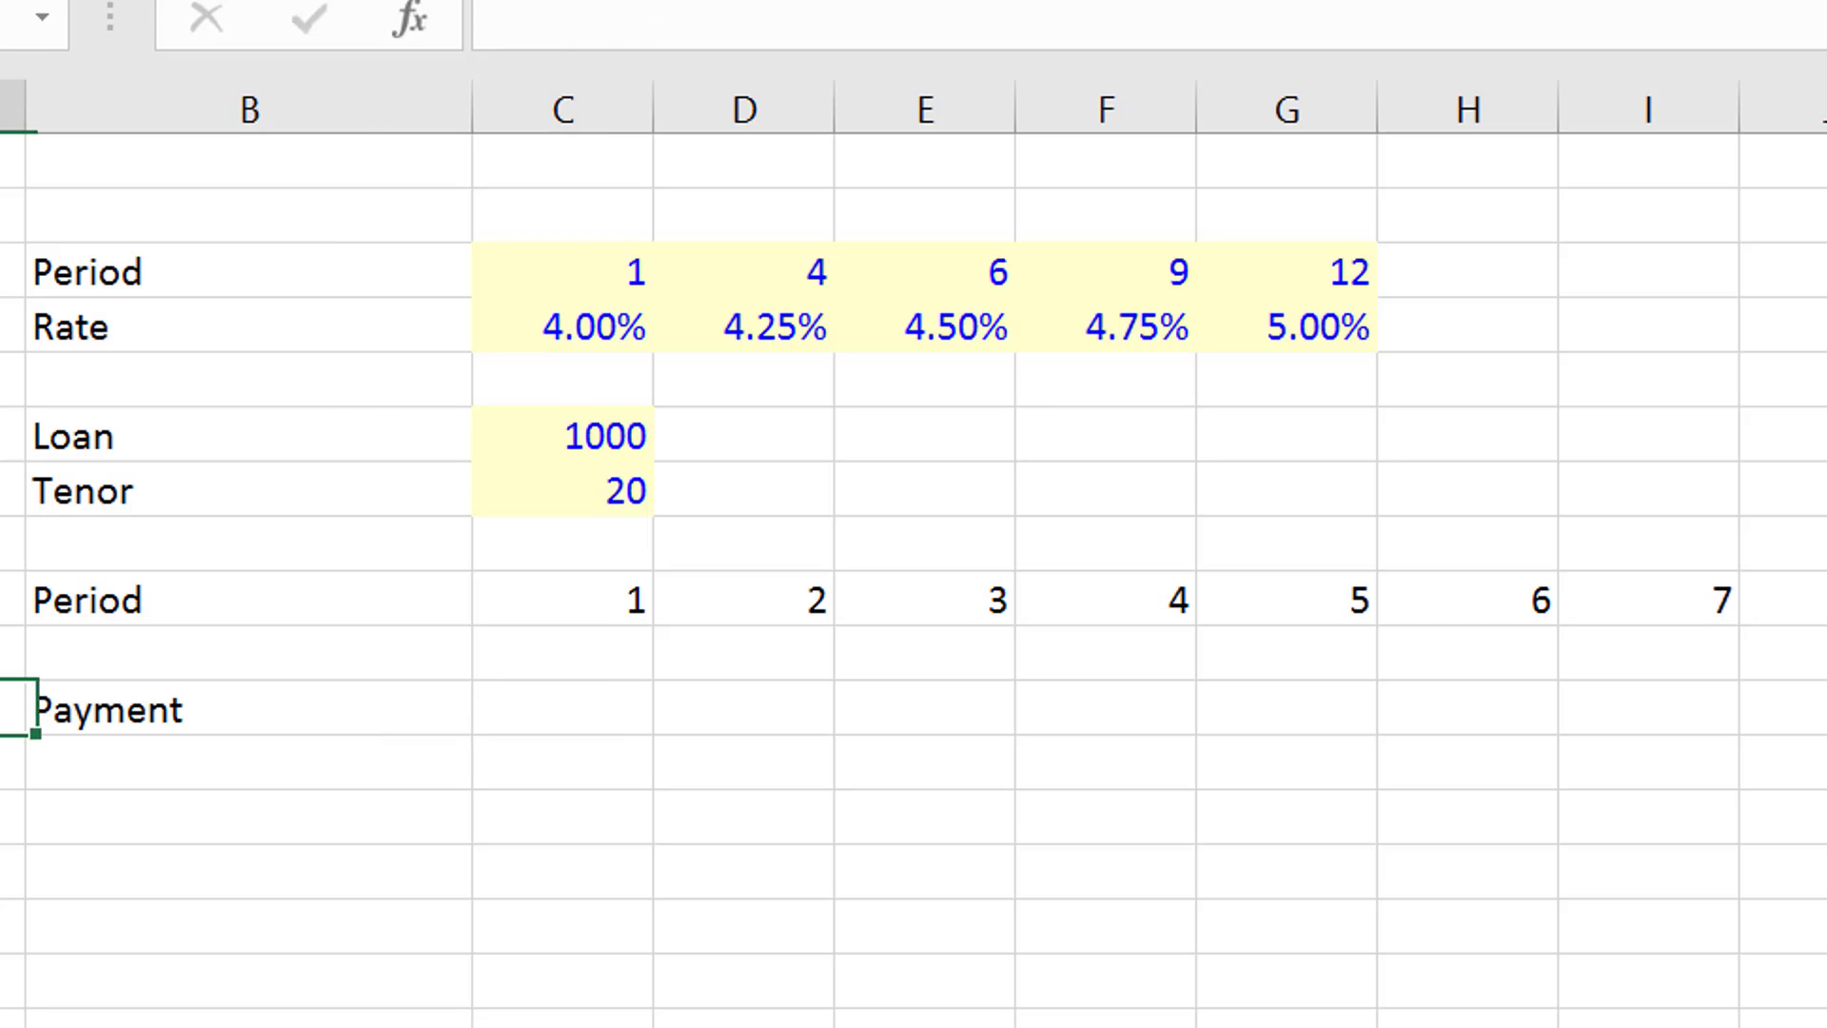
key("Right")
key("Right")
key("Left")
key("Up")
key("Up")
key("Up")
key("Up")
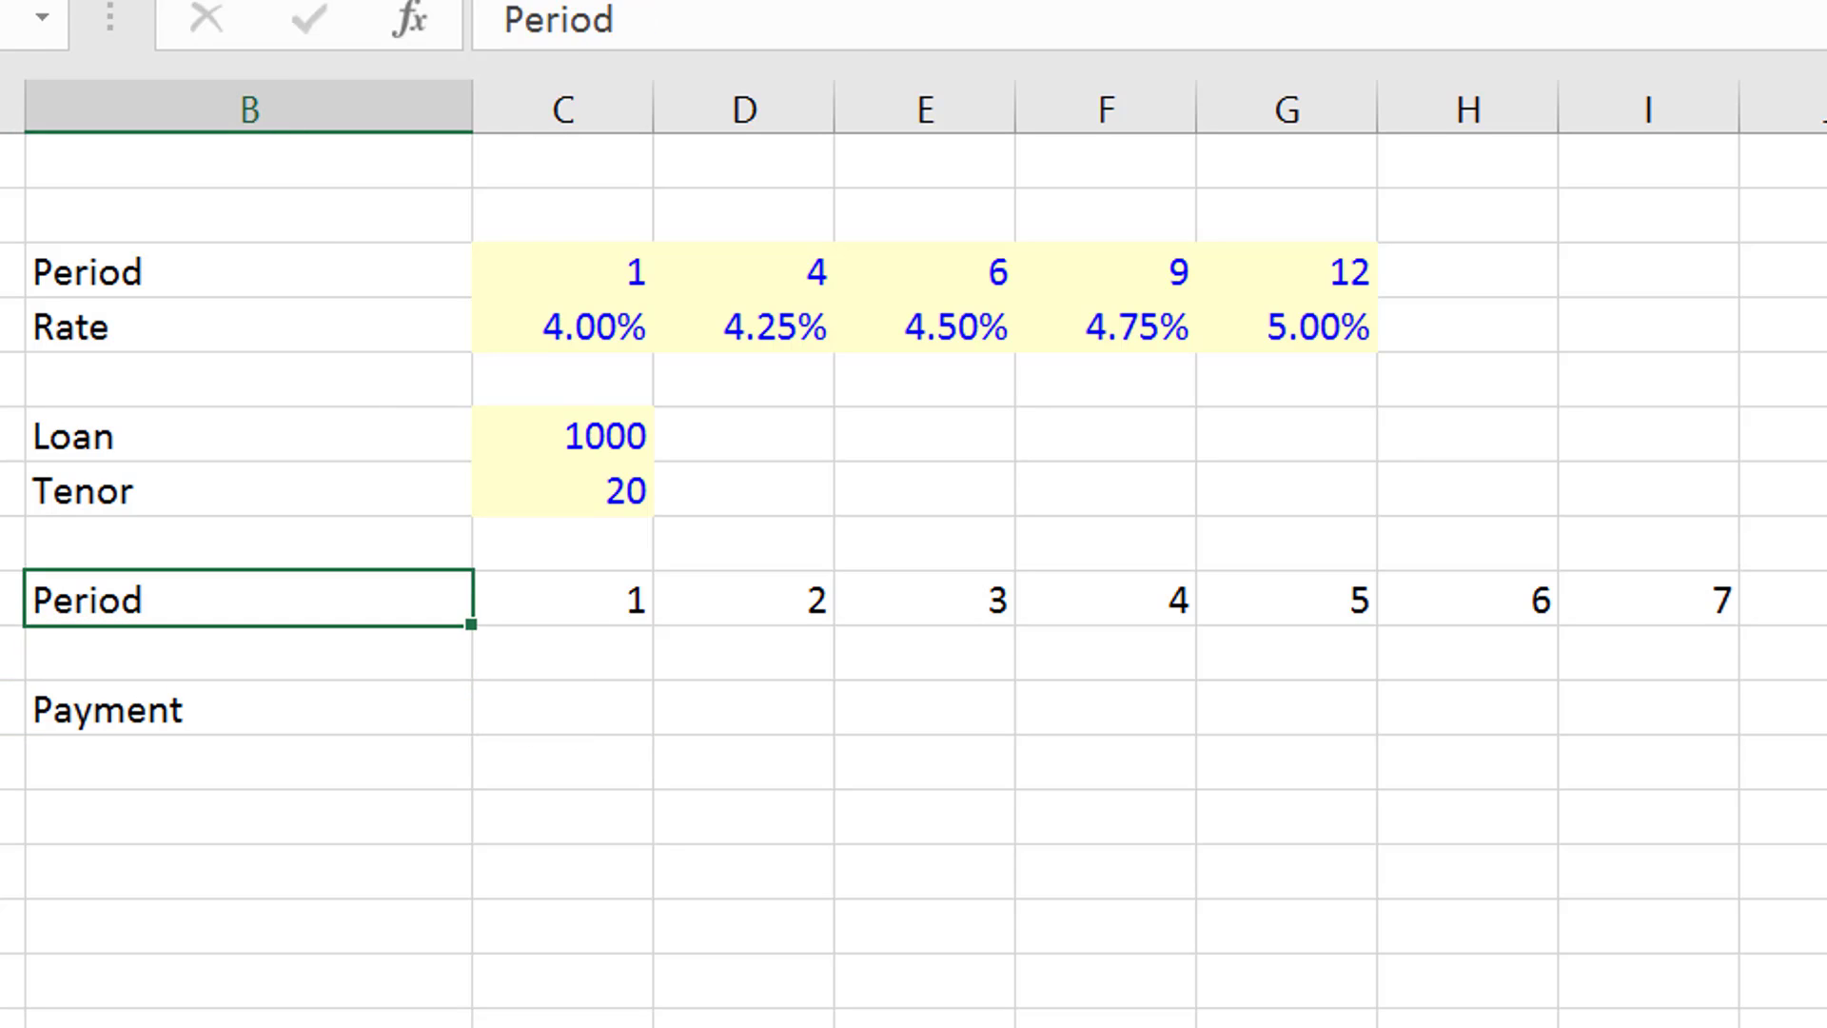
key("Up")
key("Up")
key("Up")
key("Down")
key("Down")
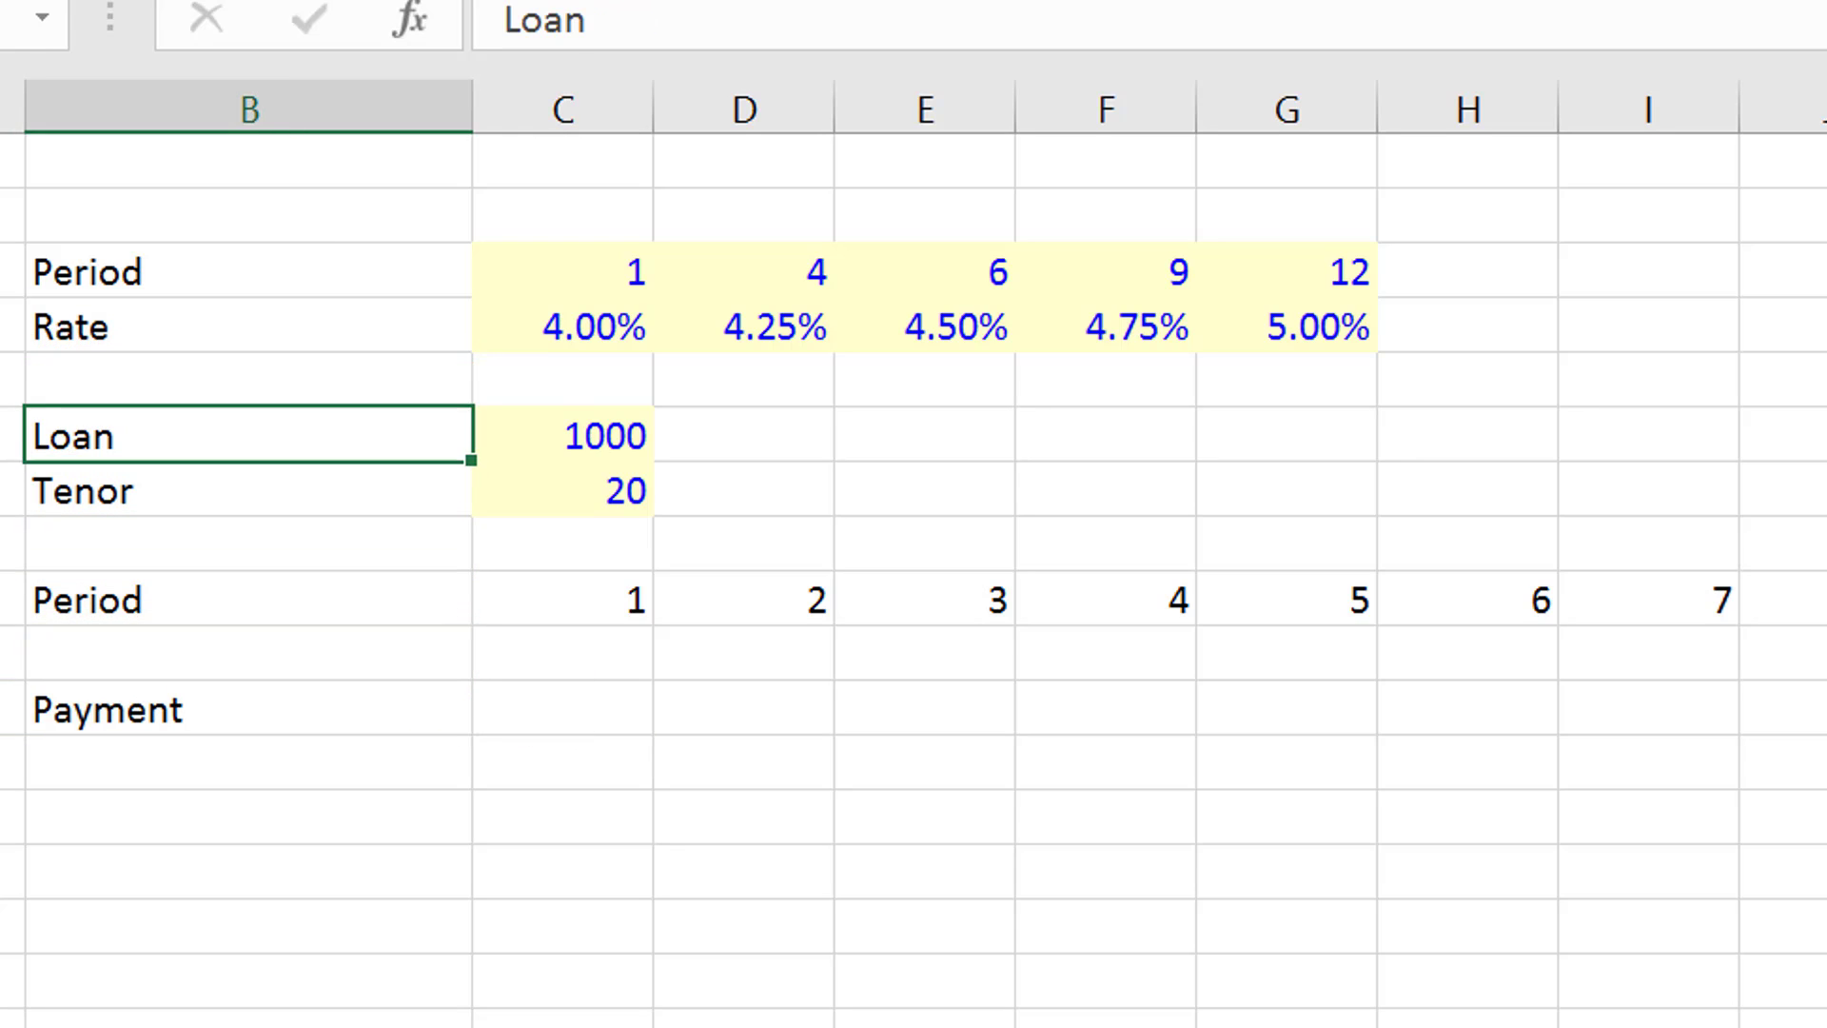
- Replace the Payment label in B11 with "CF"
key("Down")
key("Down")
key("Down")
key("Down")
key("Down")
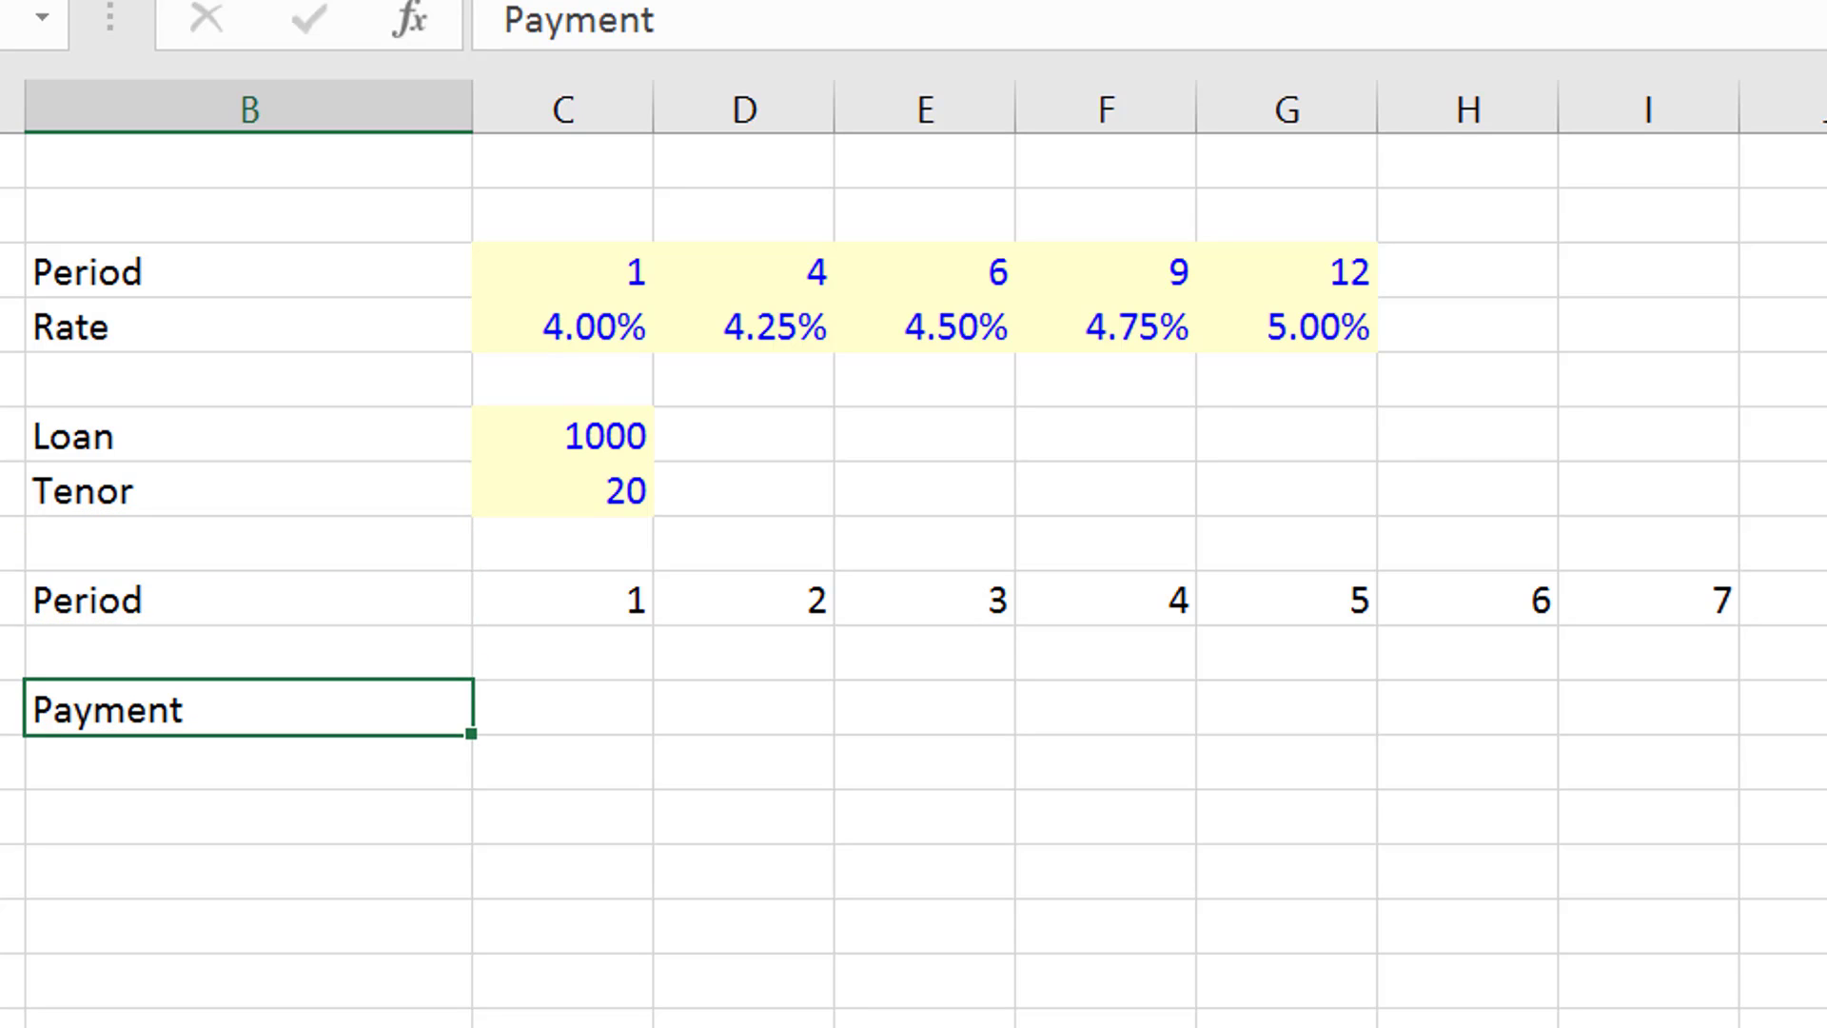
type("CF")
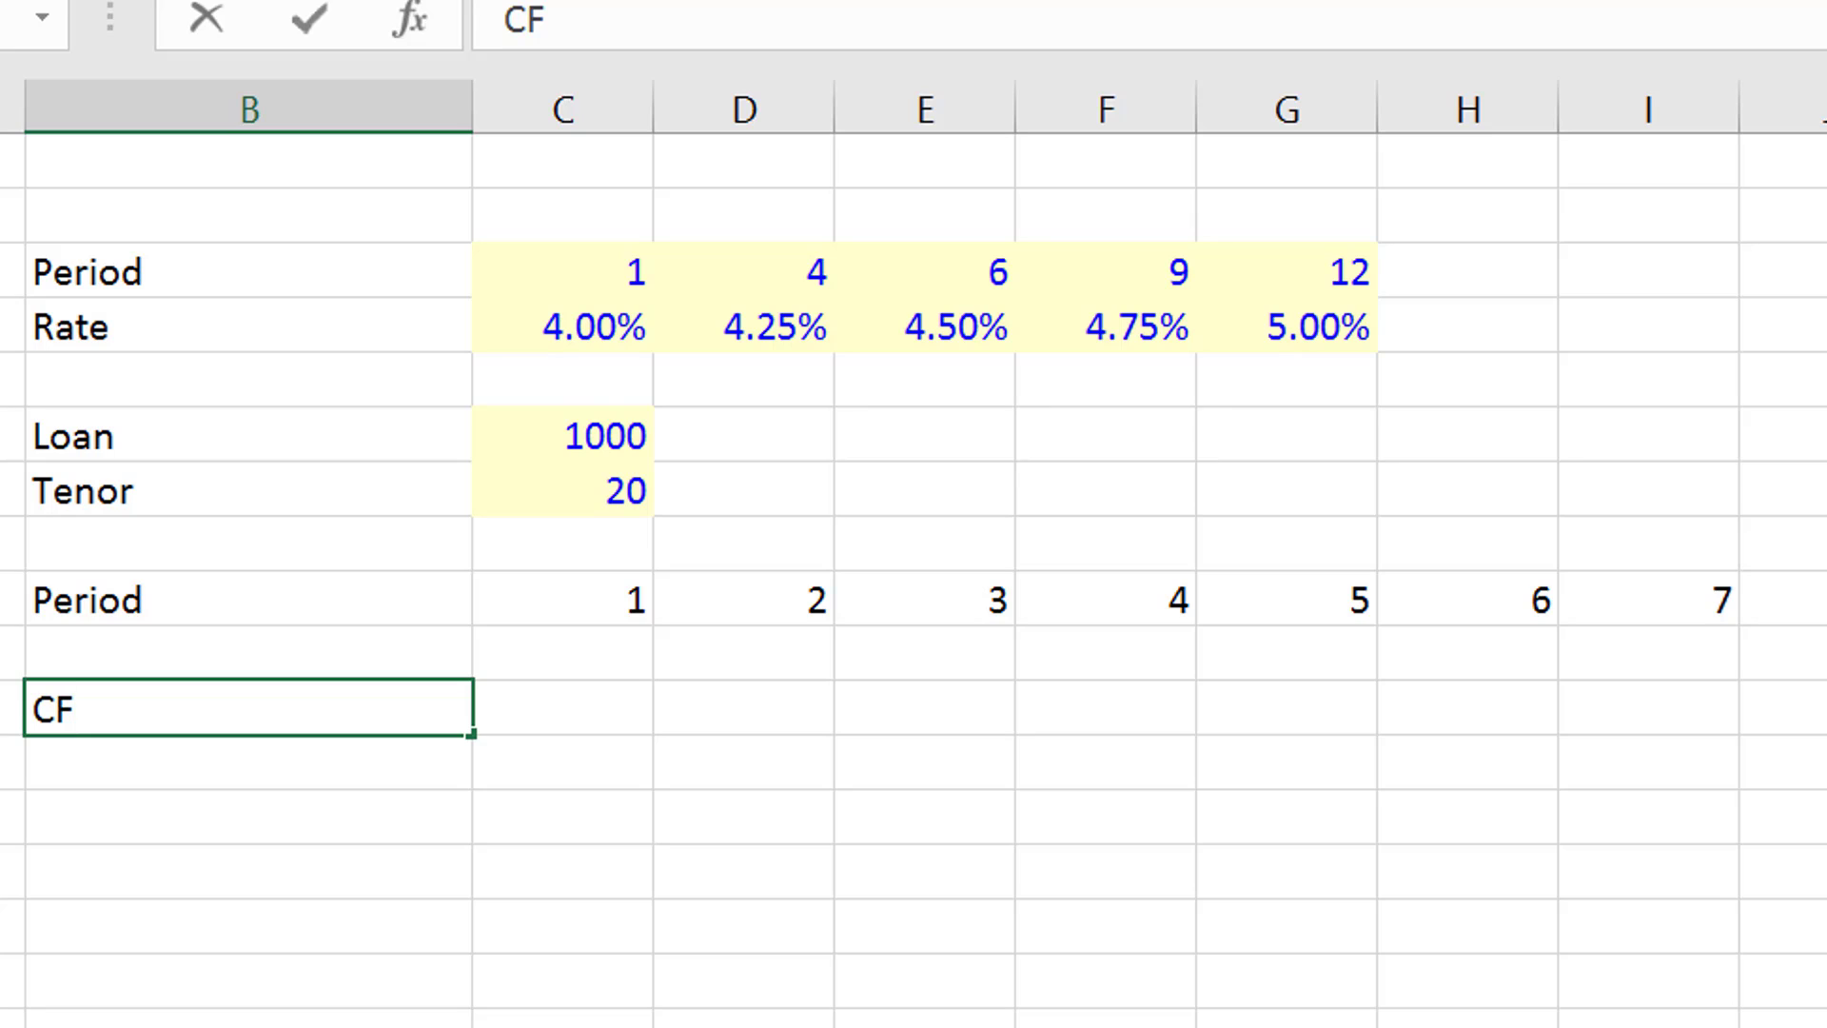
key("Return")
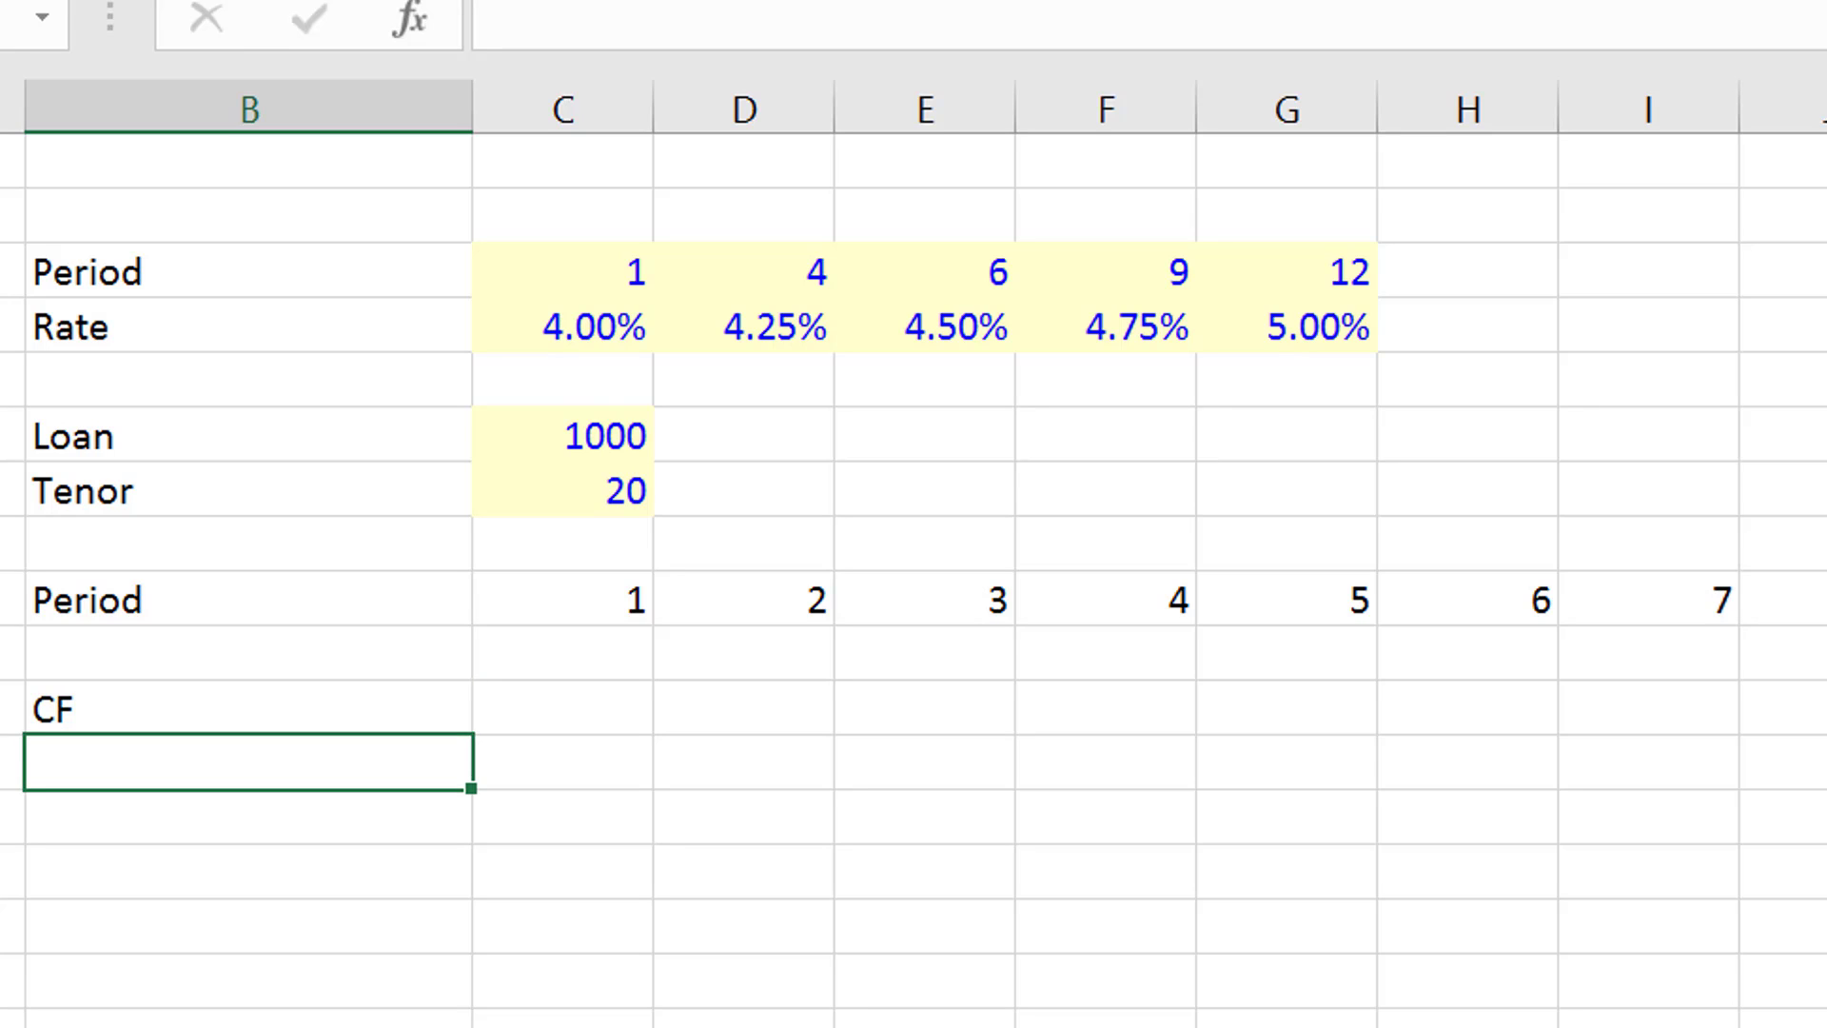
key("Up")
key("Down")
type("DSCR")
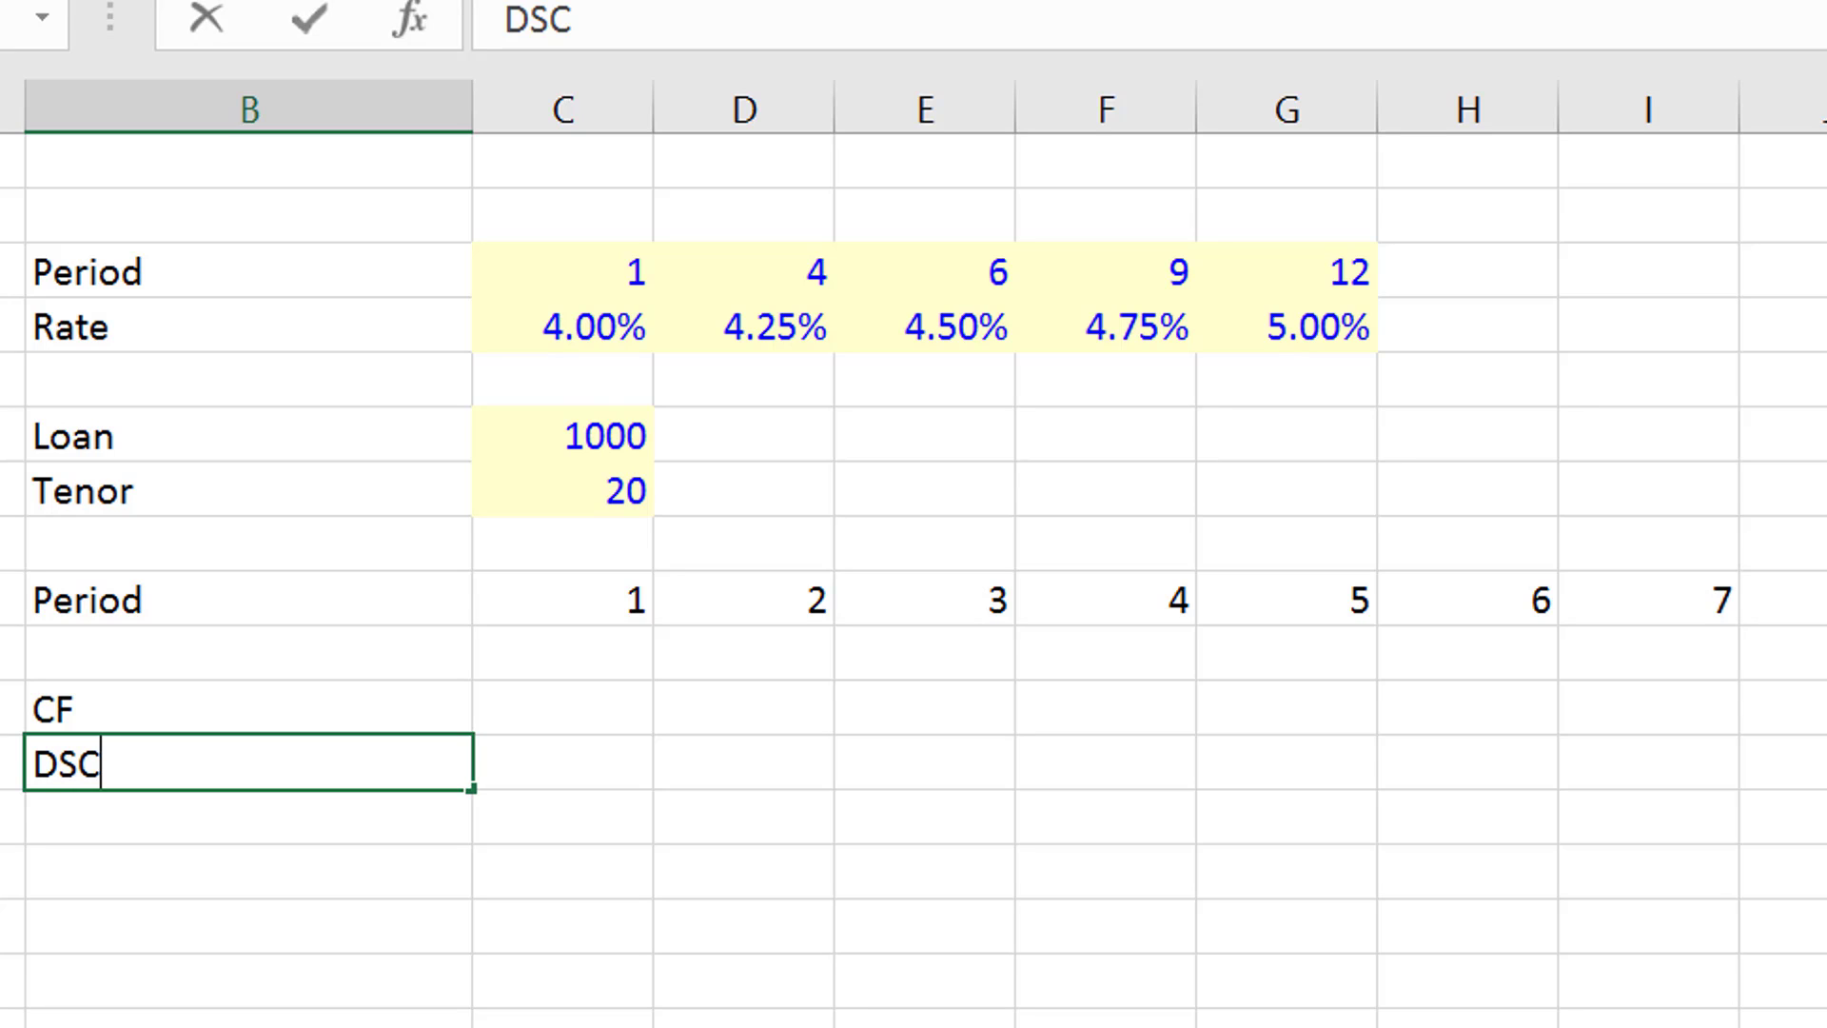
key("BackSpace")
key("BackSpace")
key("BackSpace")
key("BackSpace")
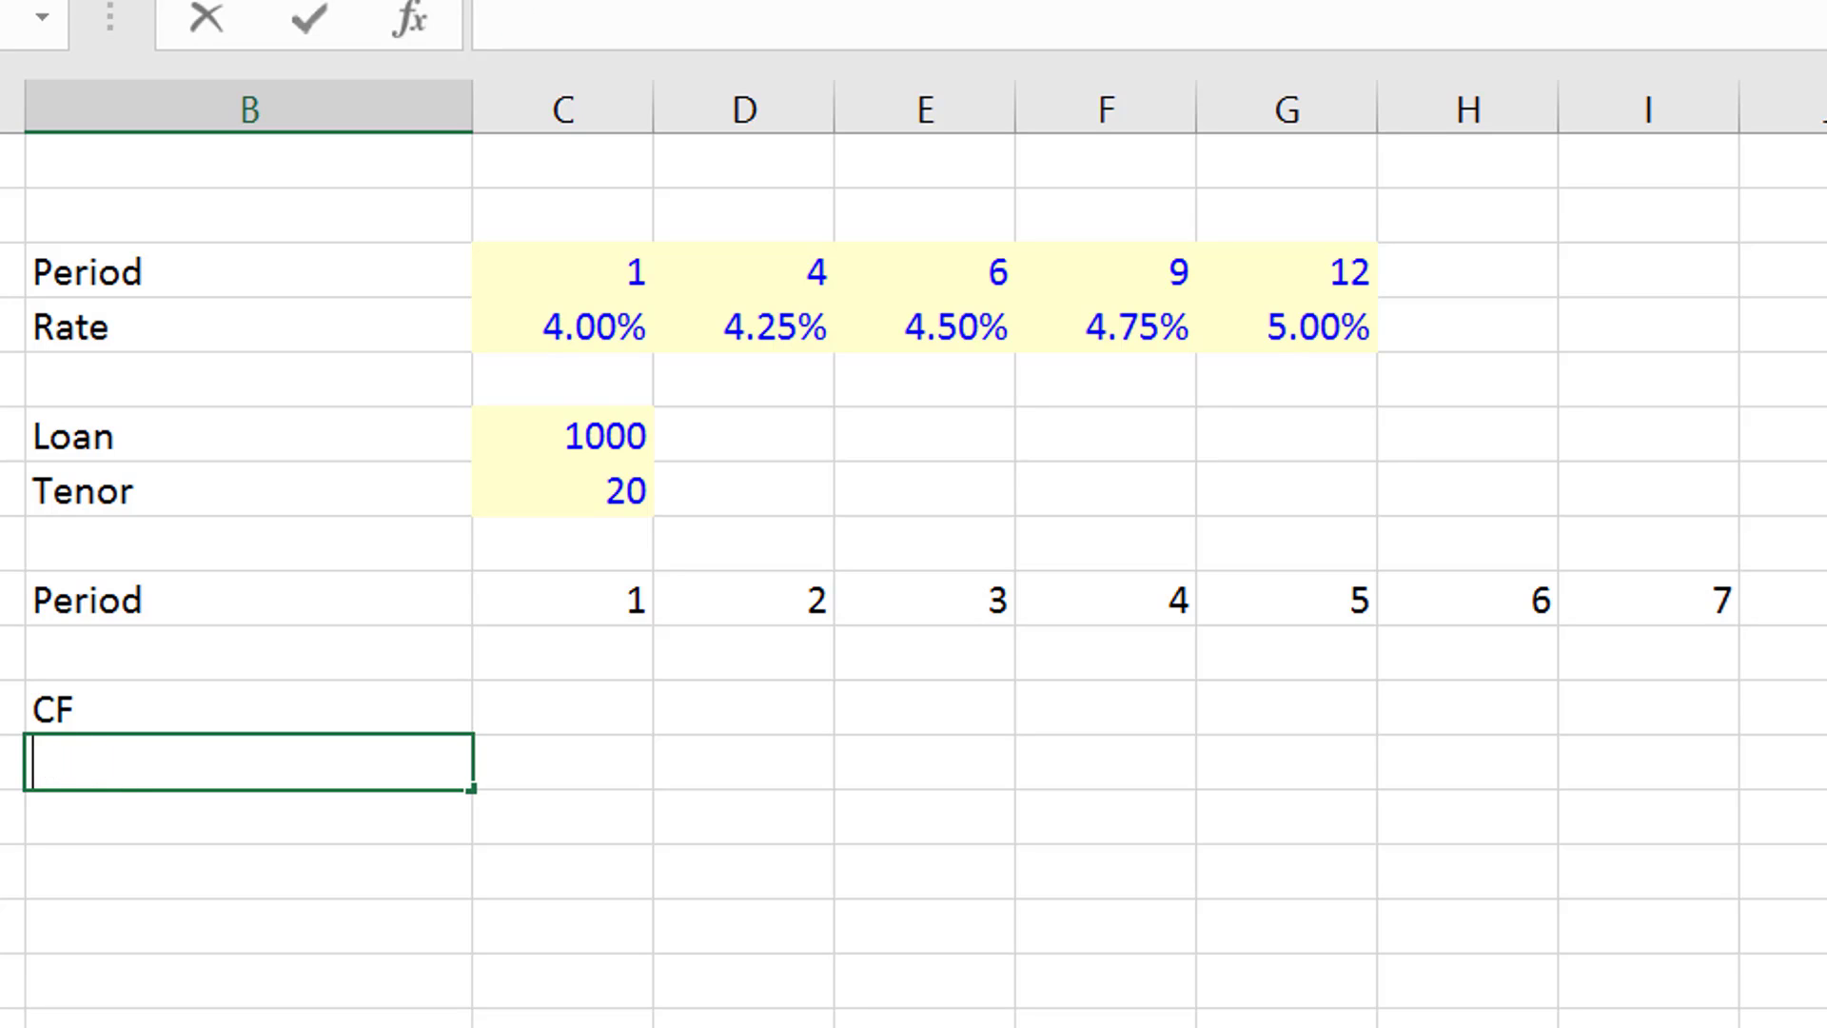
- Enter the row label "Target DS" in B12
type("Ta")
type("rge")
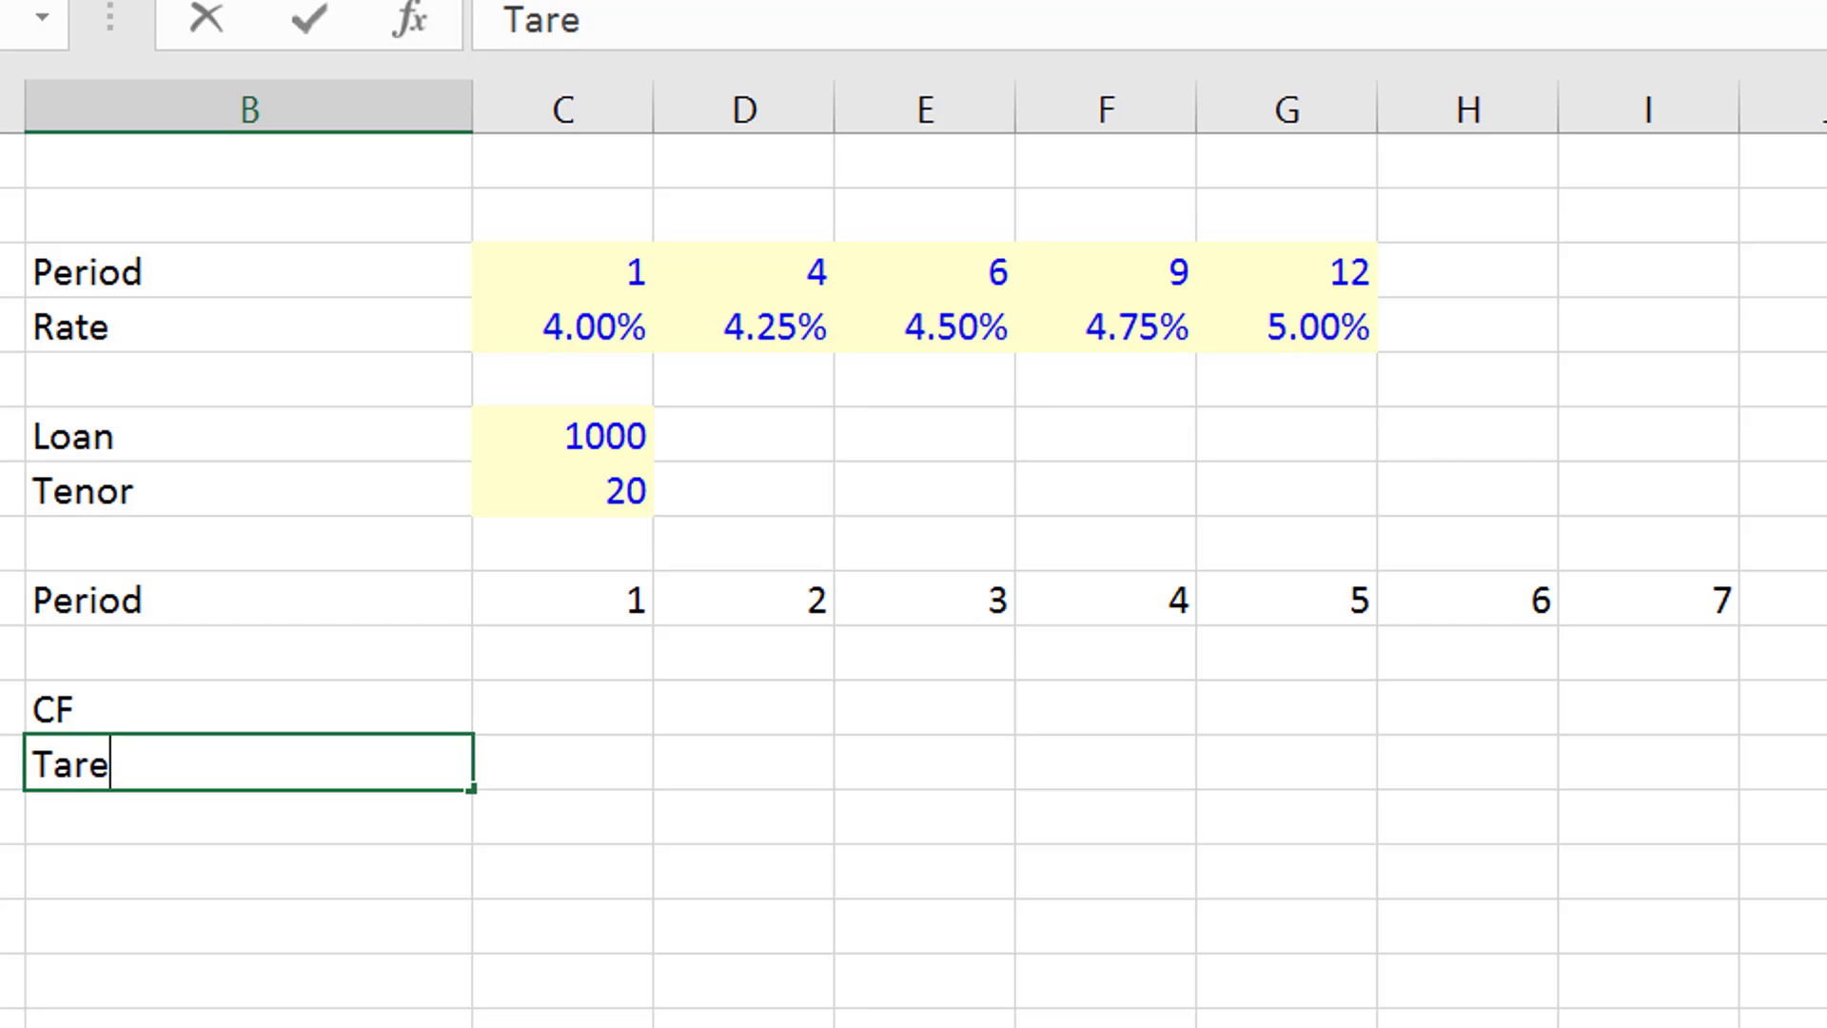
key("BackSpace")
type("get DS")
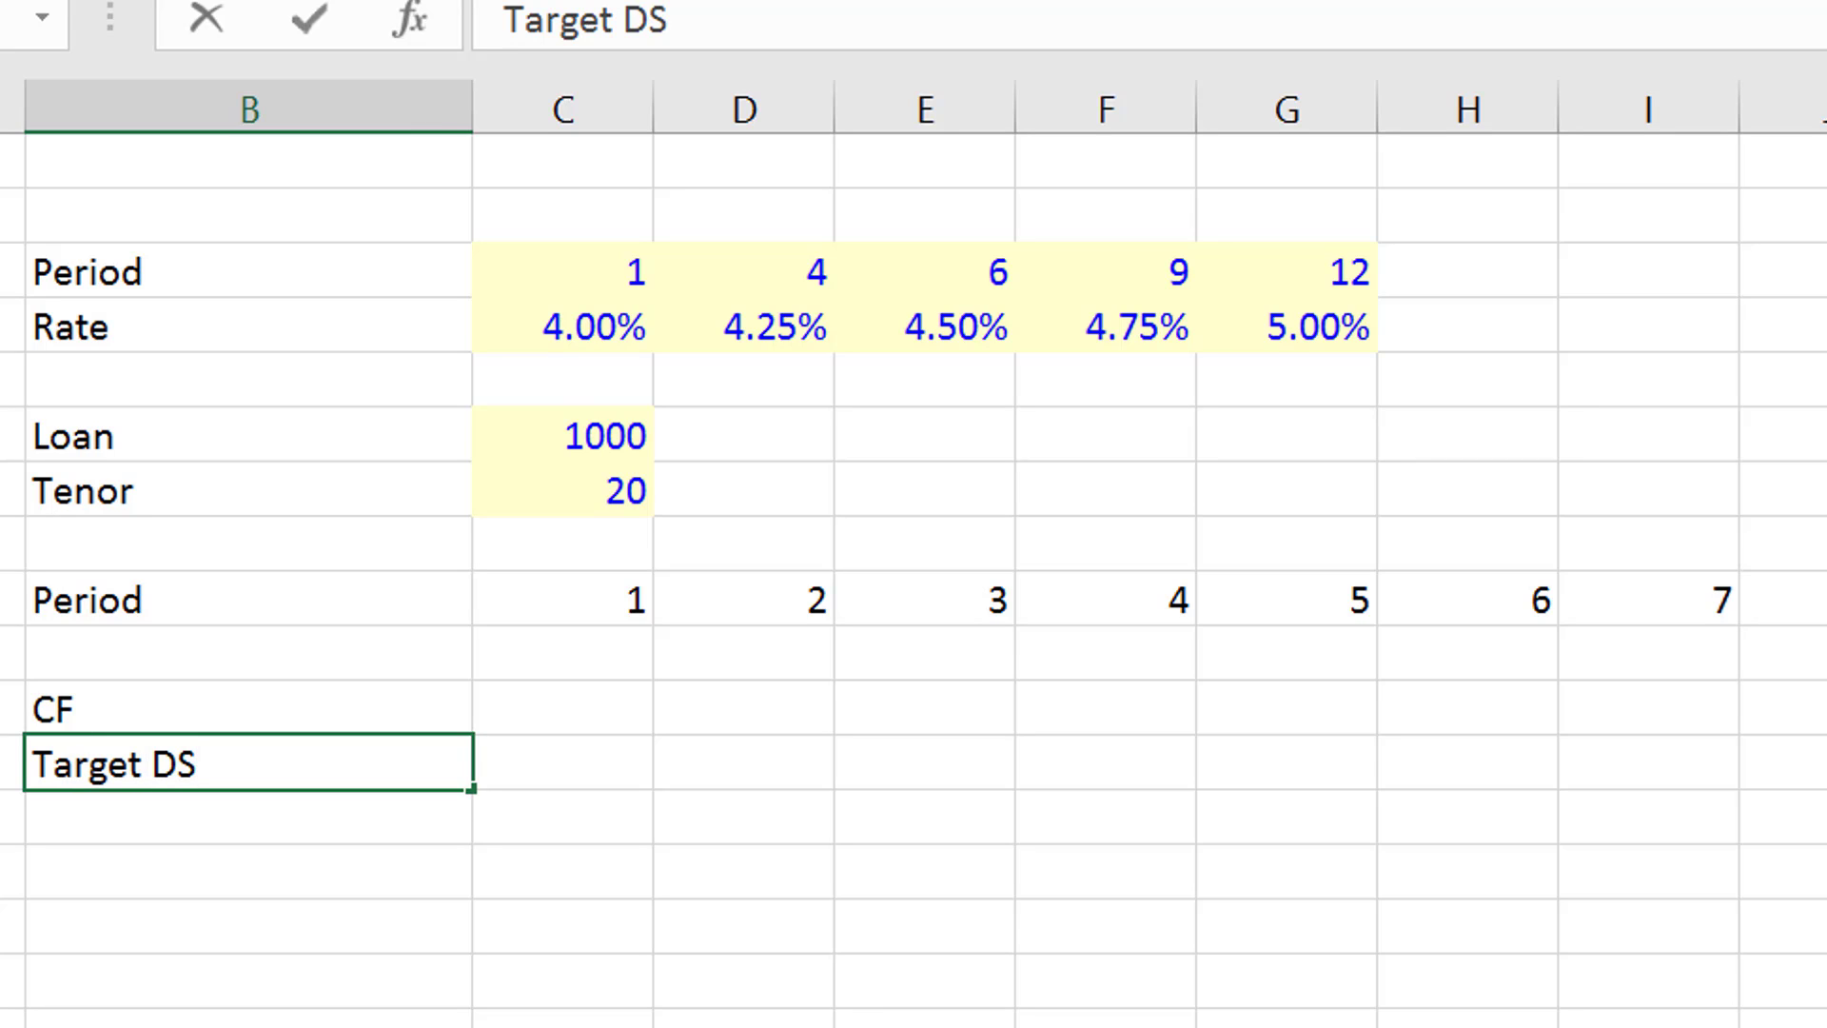
key("Return")
- Insert a blank column between the labels and the values, and make the new column C narrower than the value columns
key("Right")
key("Up")
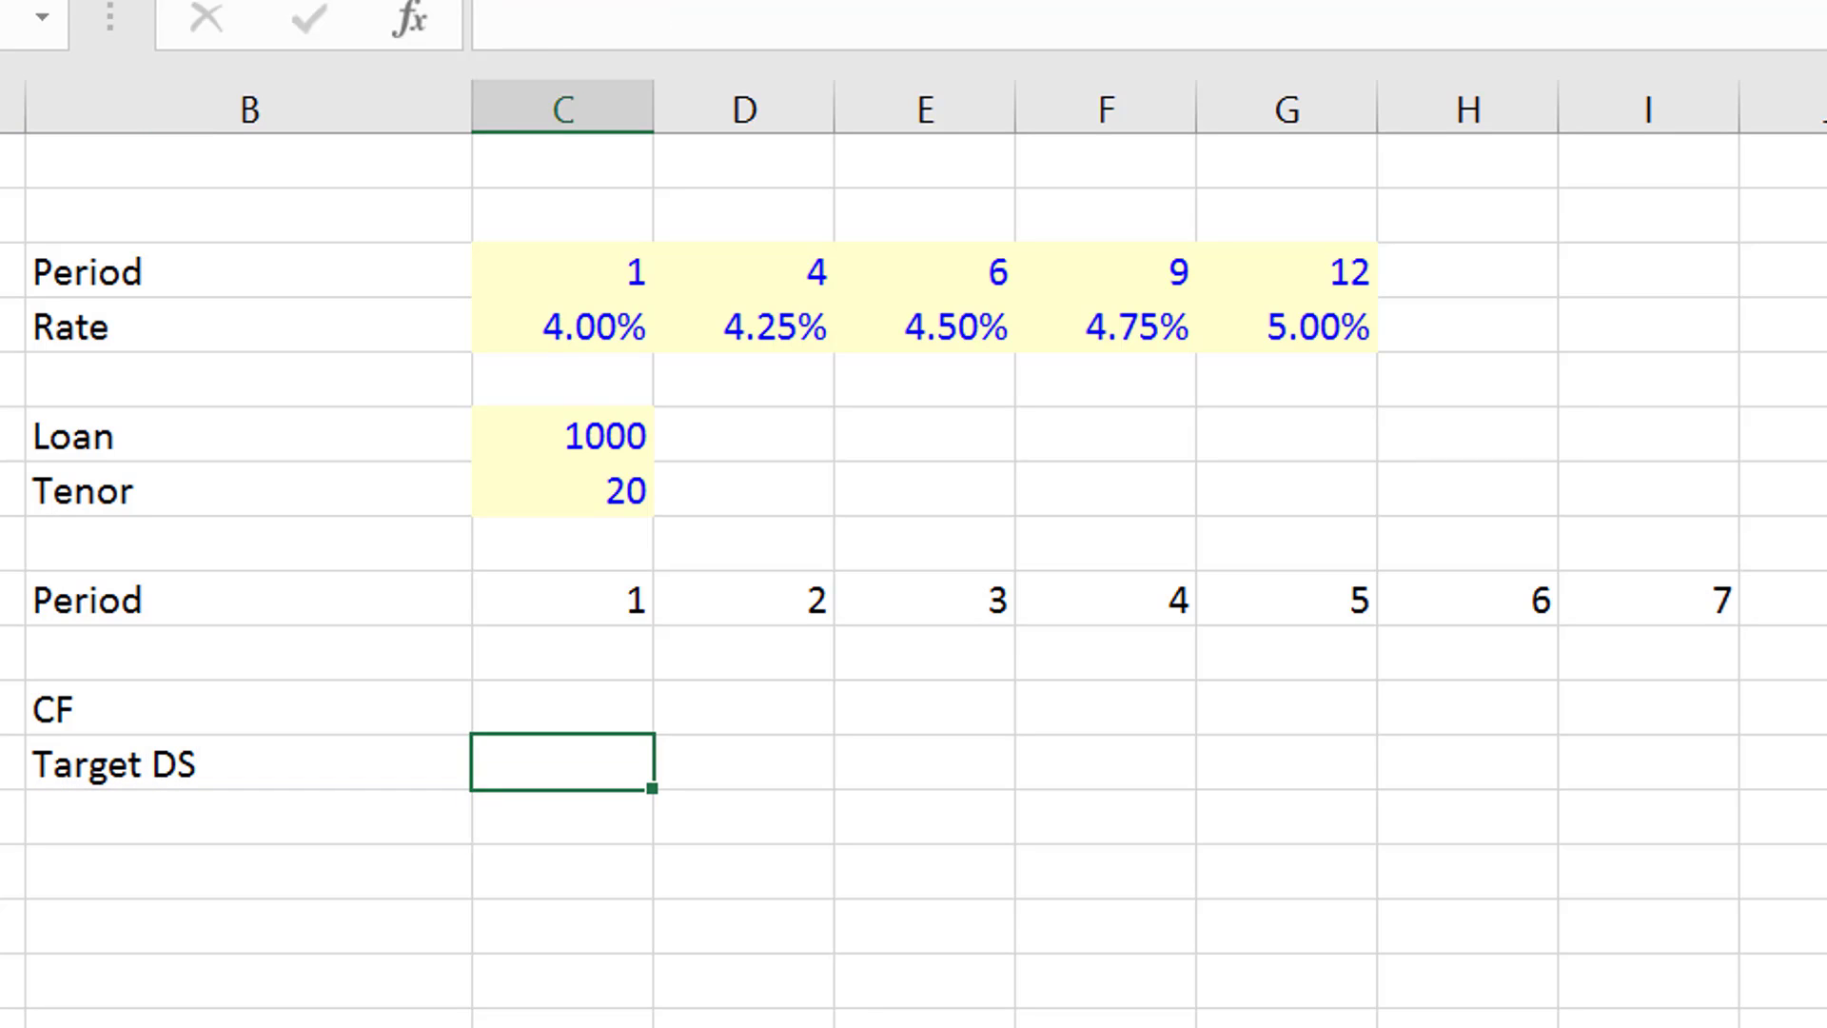
key("ctrl+space")
key("ctrl+shift+plus")
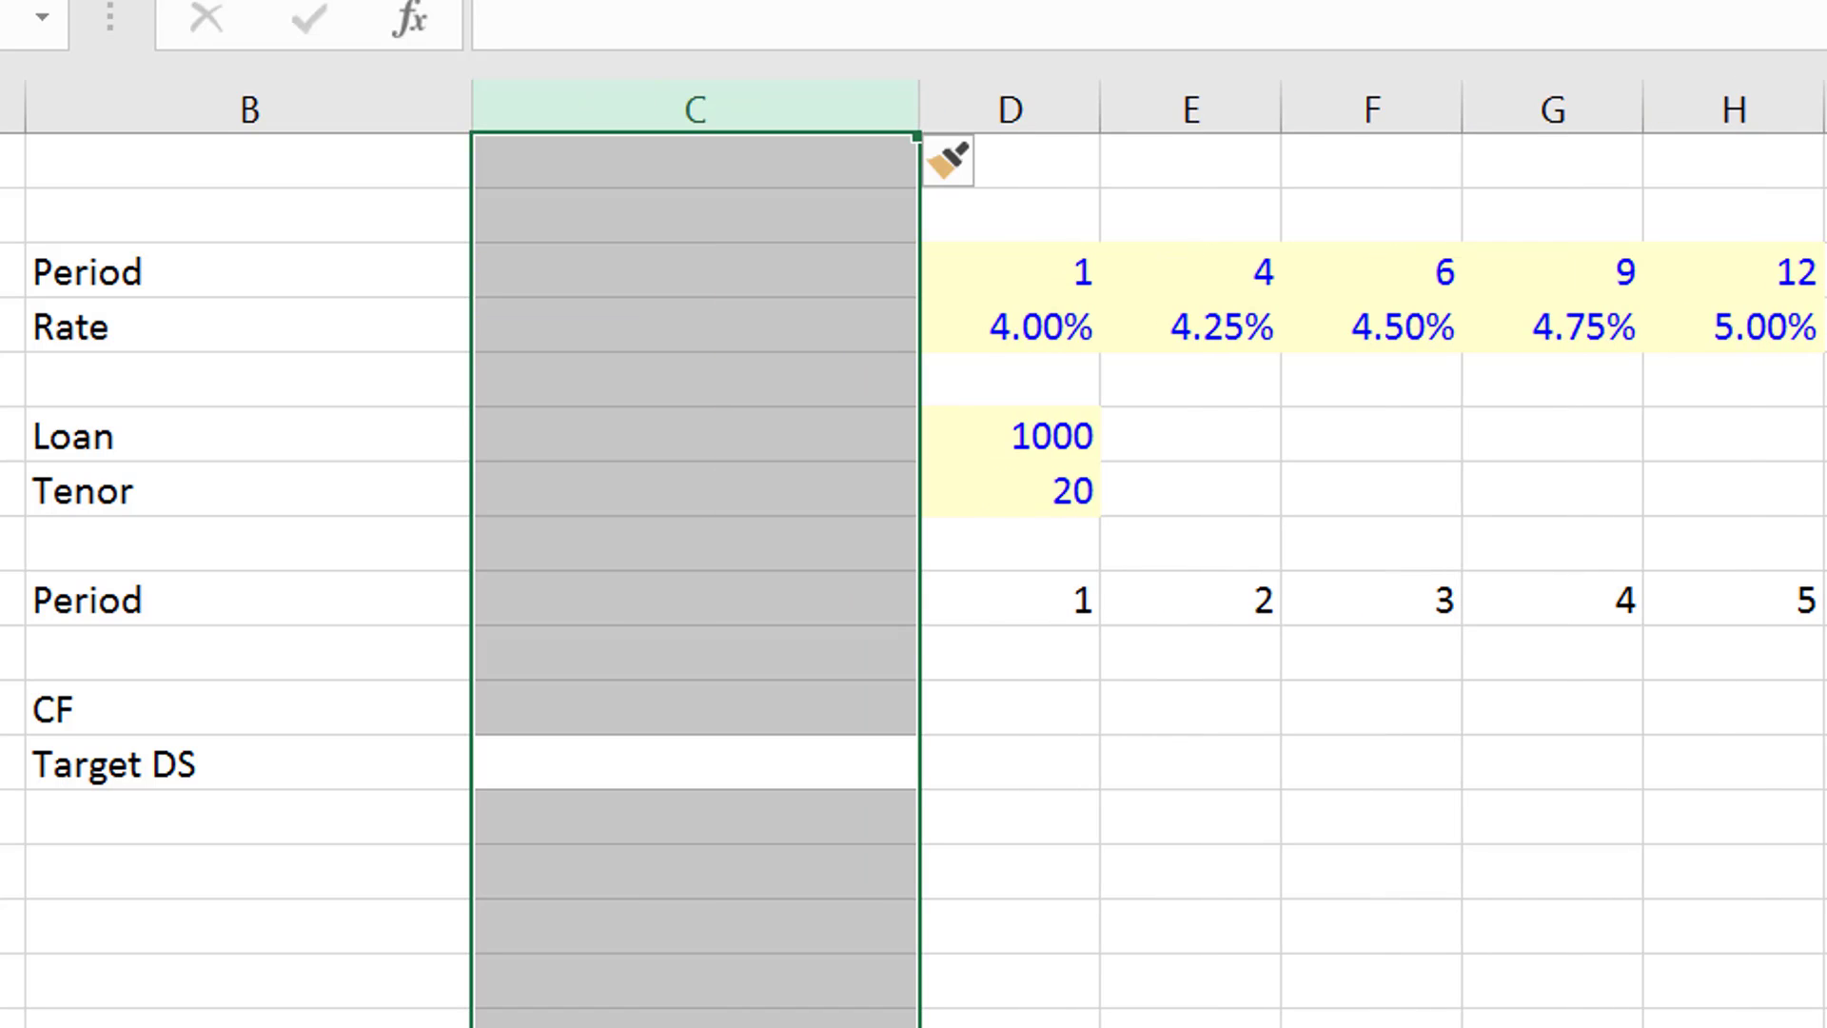
left_click_drag(930, 106, 609, 114)
- Enter 1 in C12 beside the Target DS label
key("Down")
key("Up")
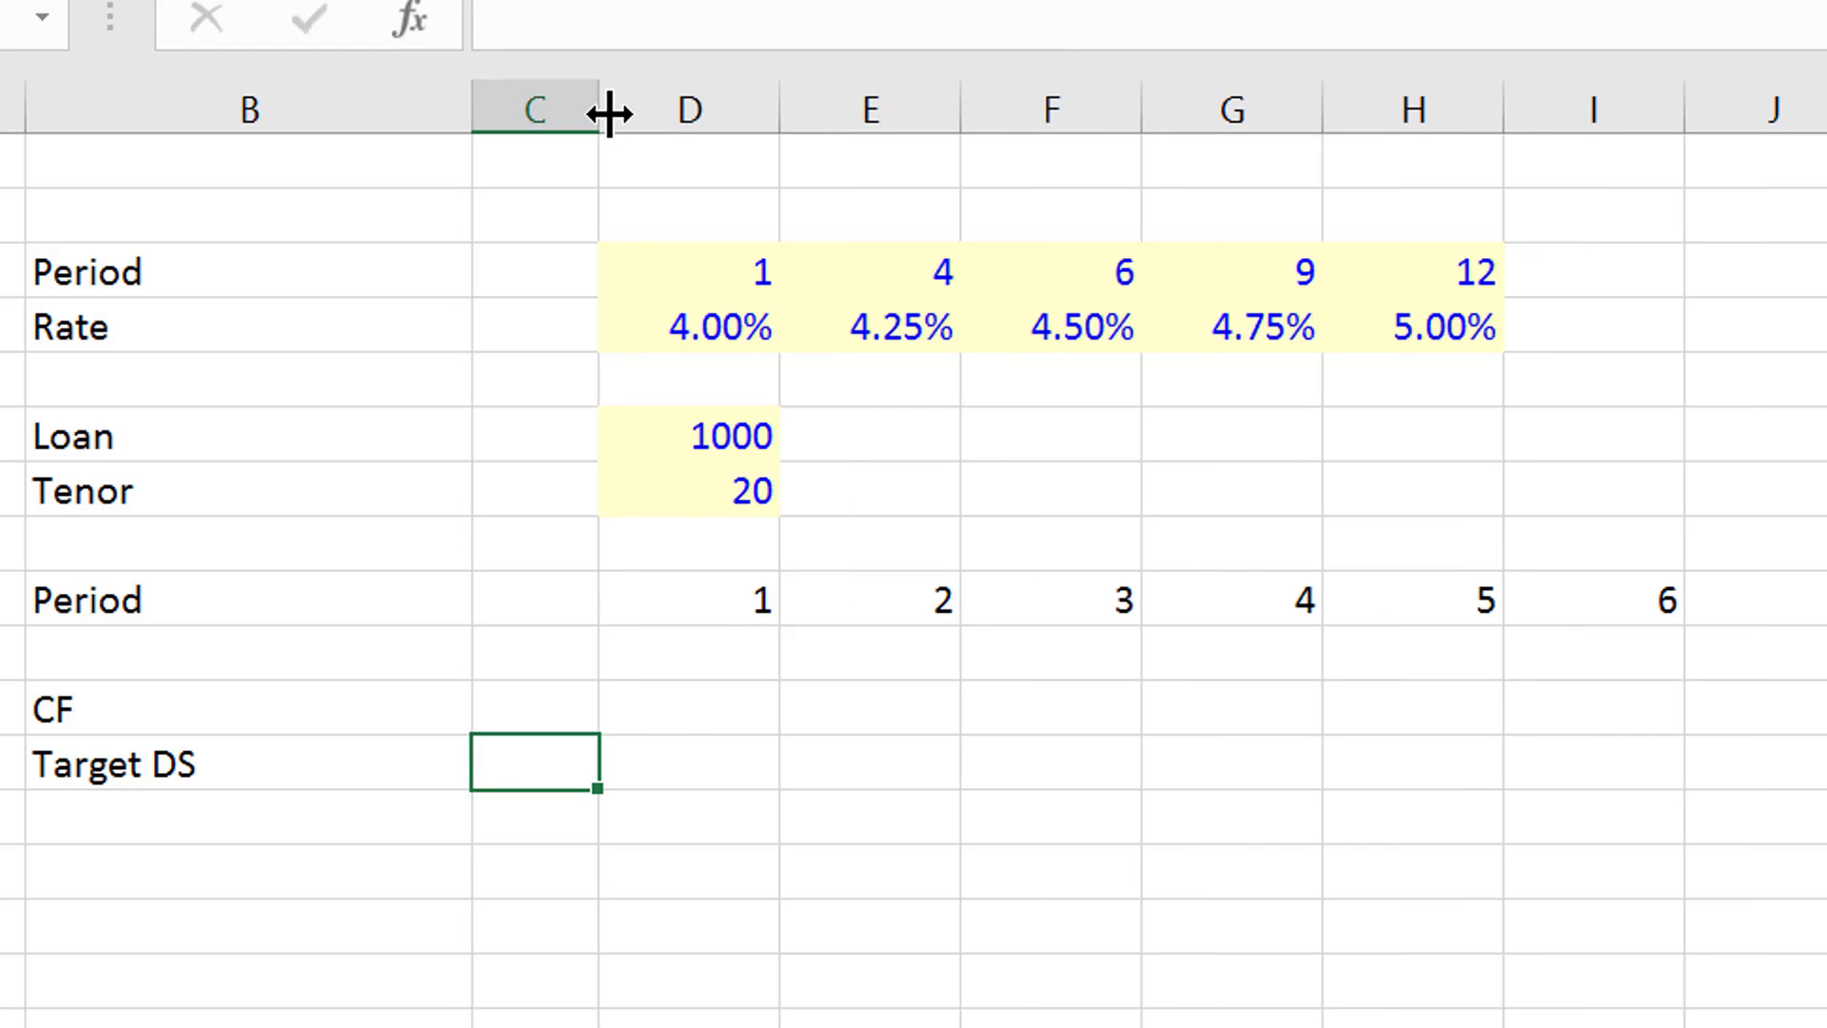
type("1")
key("ctrl+Return")
- Enter 100 as the first-period CF value in D11
key("Up")
key("Right")
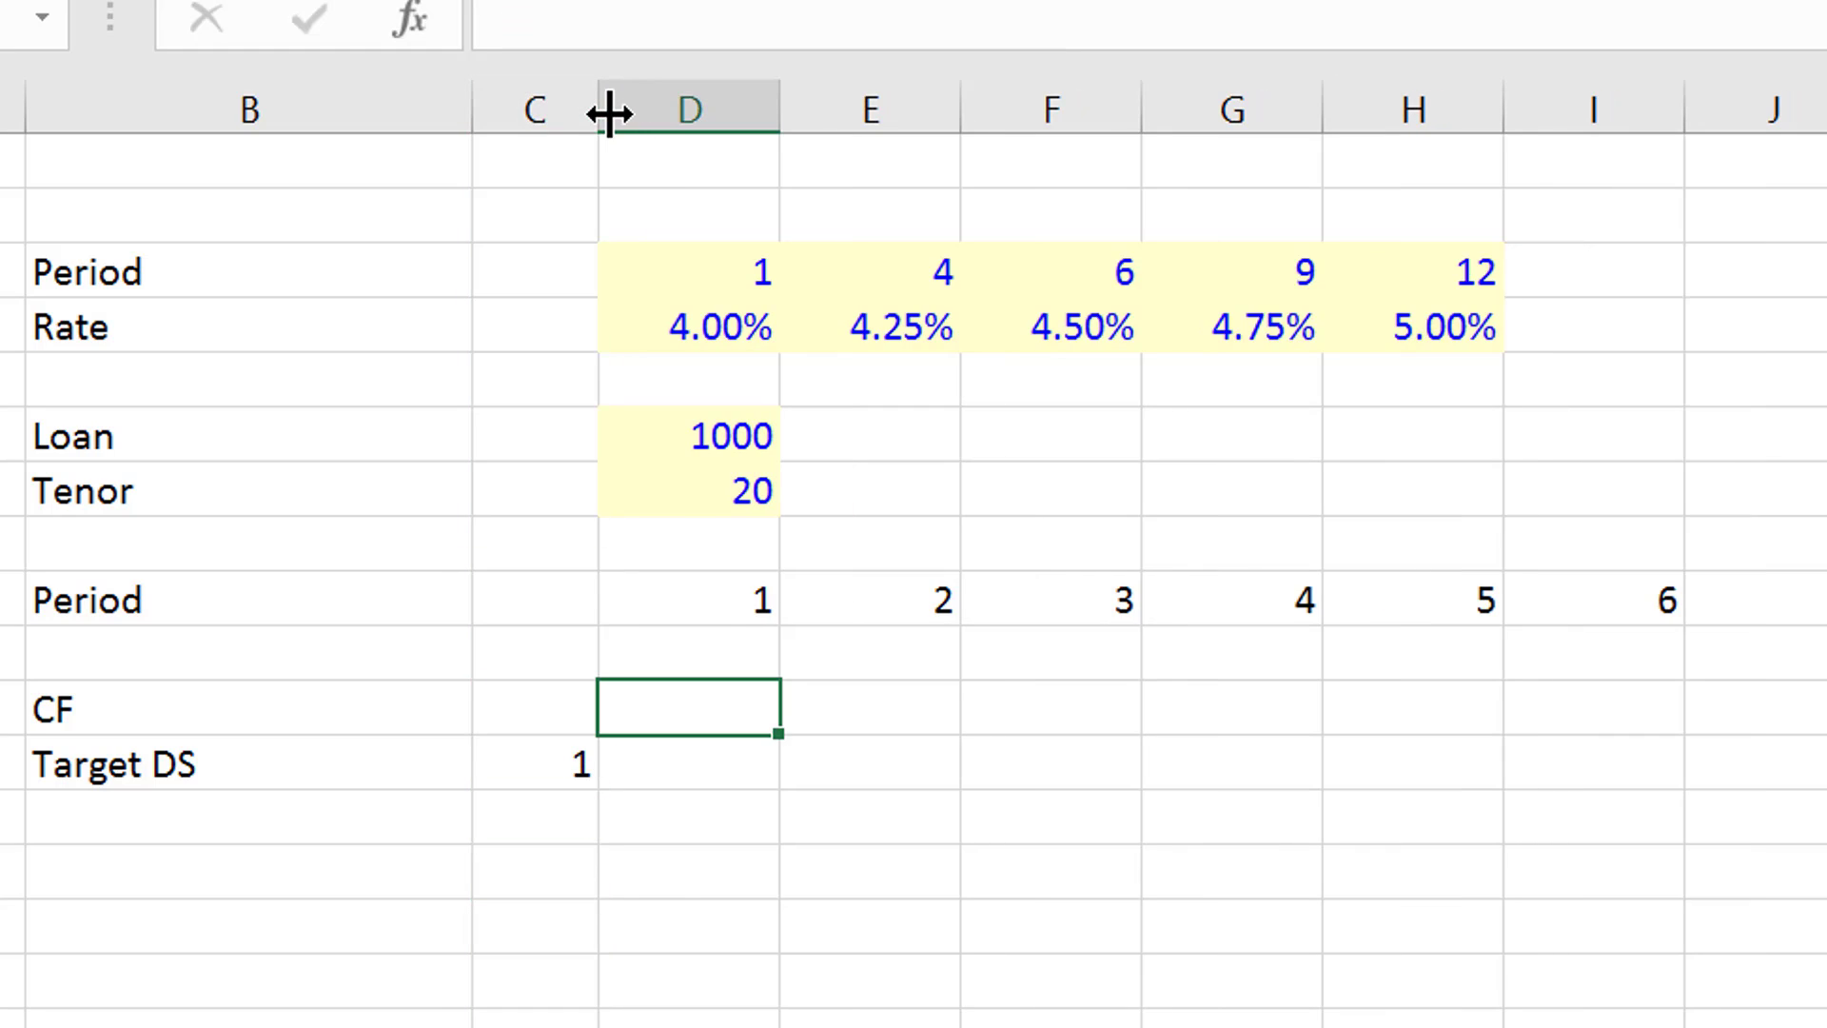
type("100")
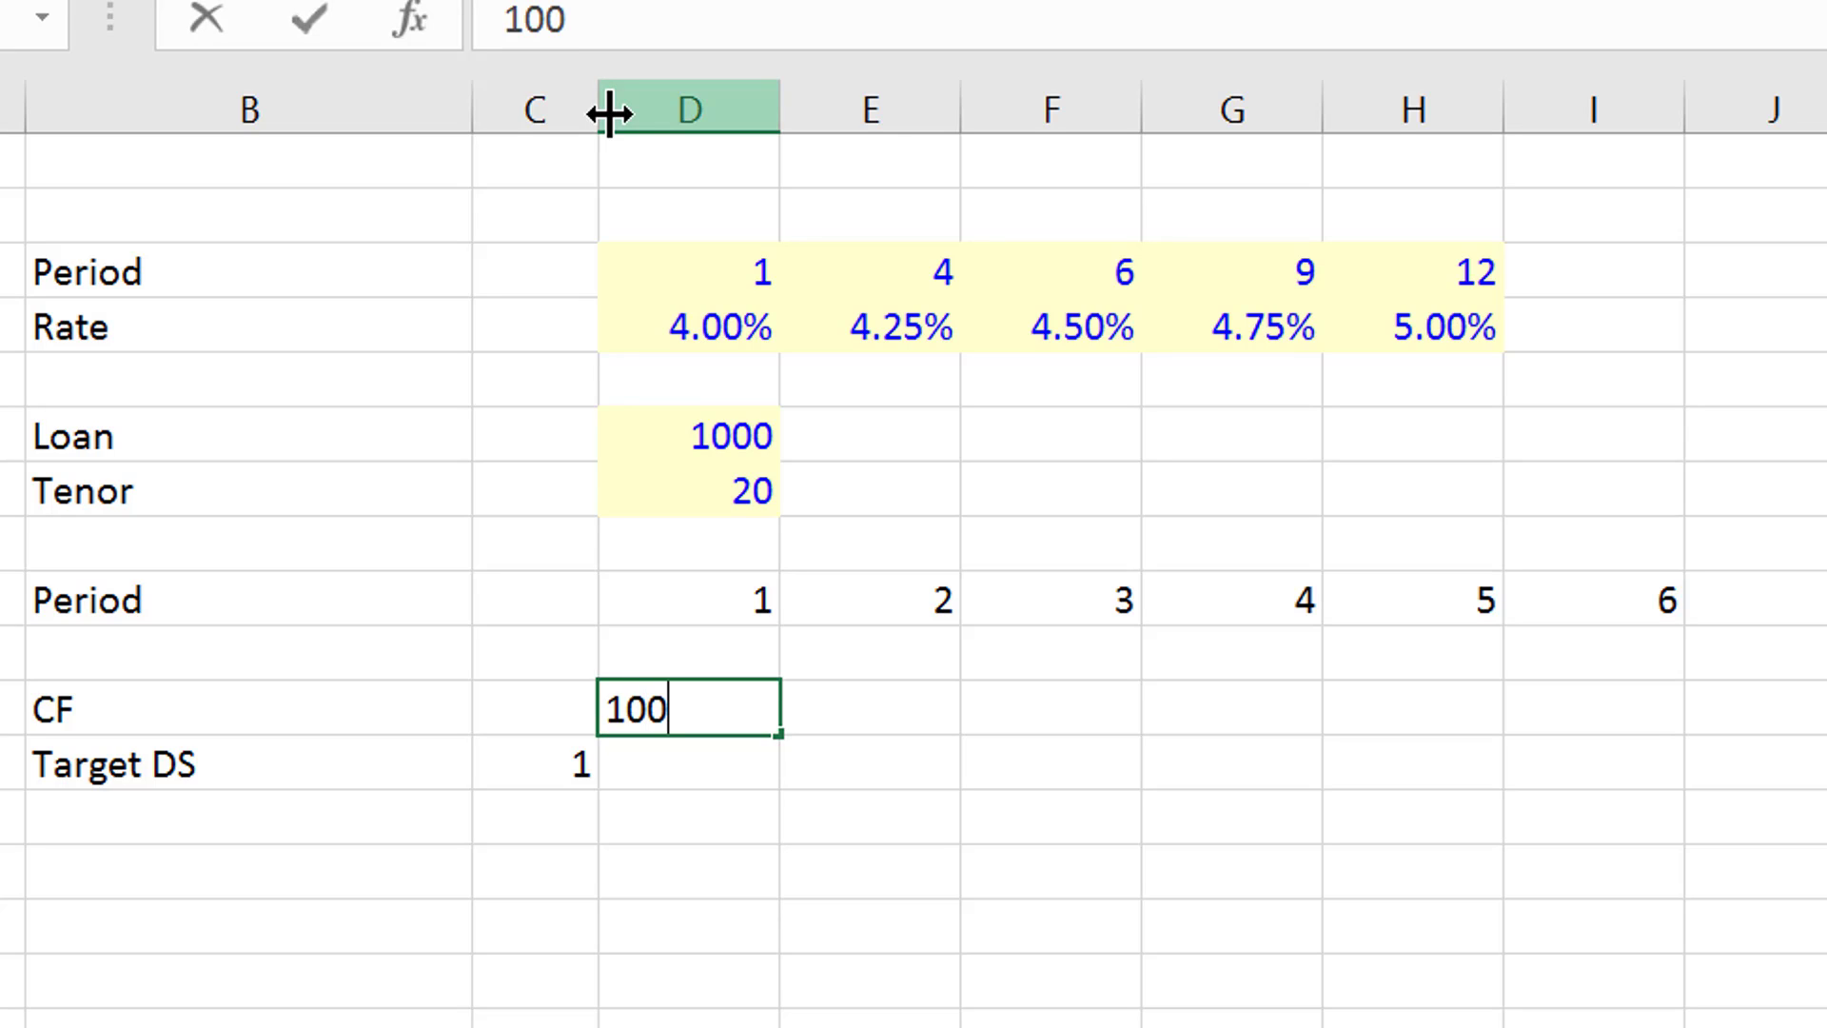
key("ctrl+Return")
key("Right")
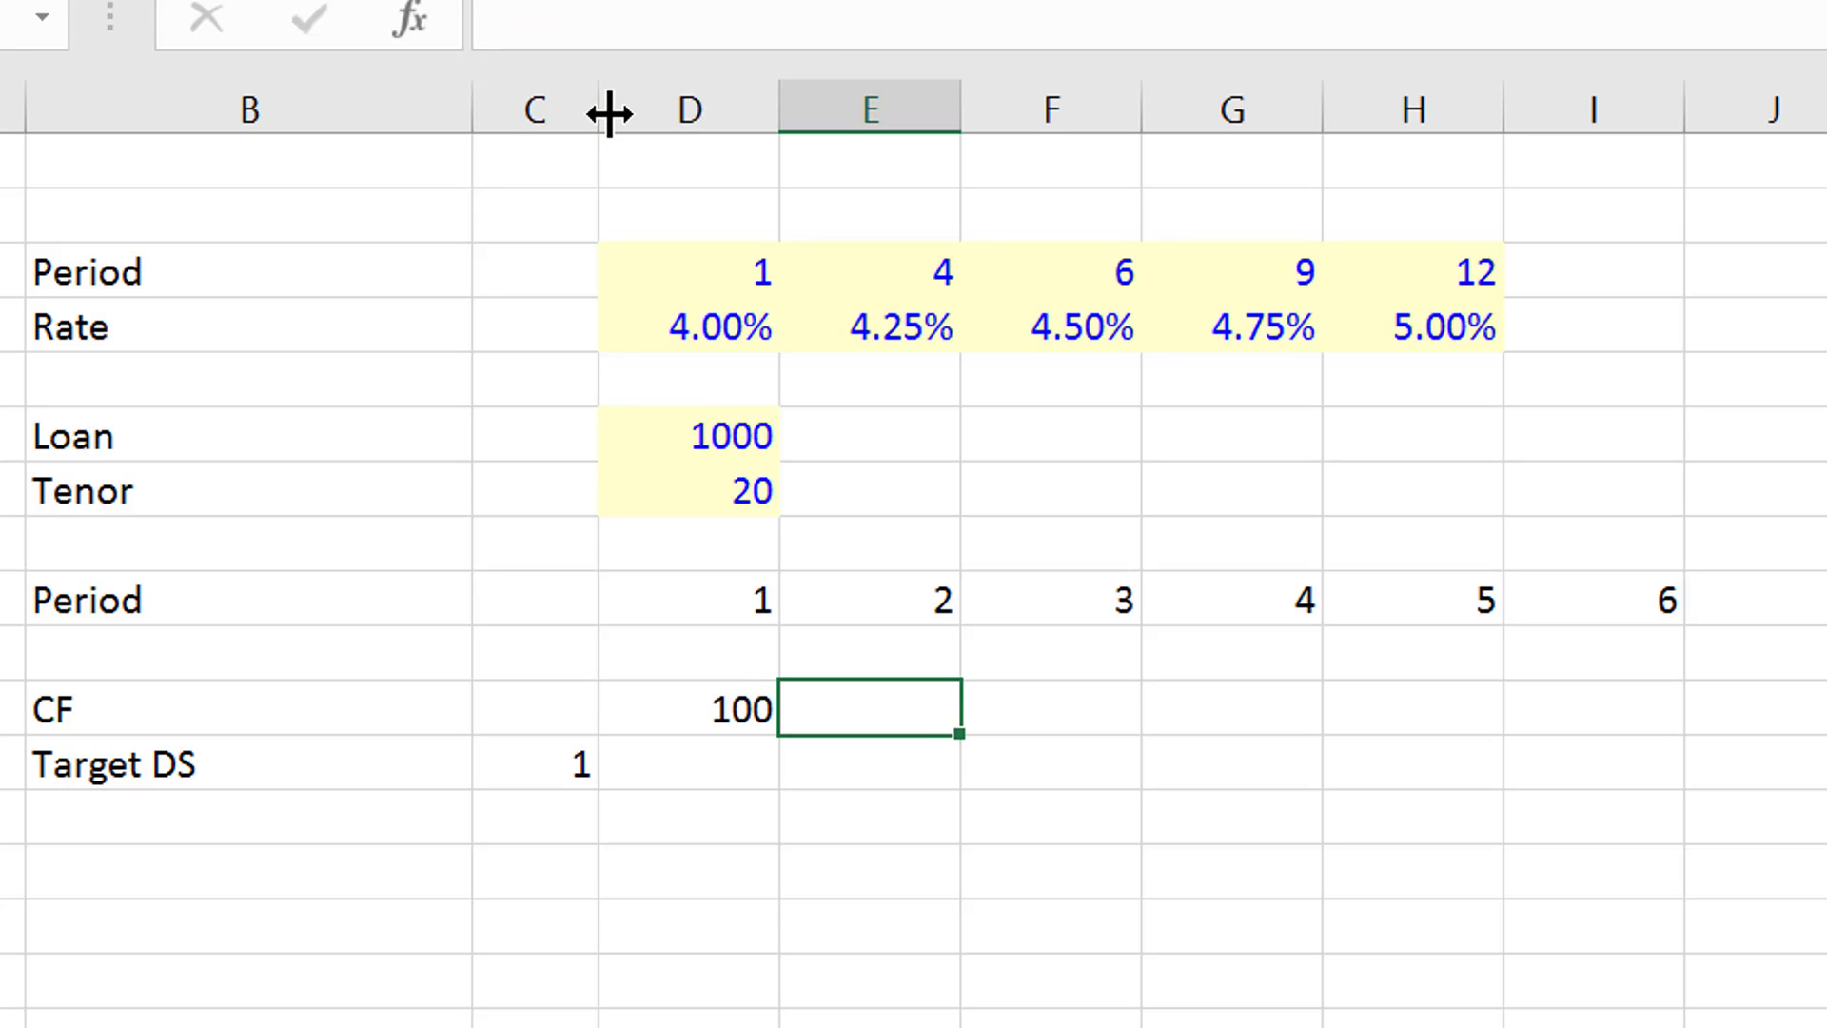
- Enter the formula =D11*1.01 in E11 for the second-period CF
type("=")
key("Left")
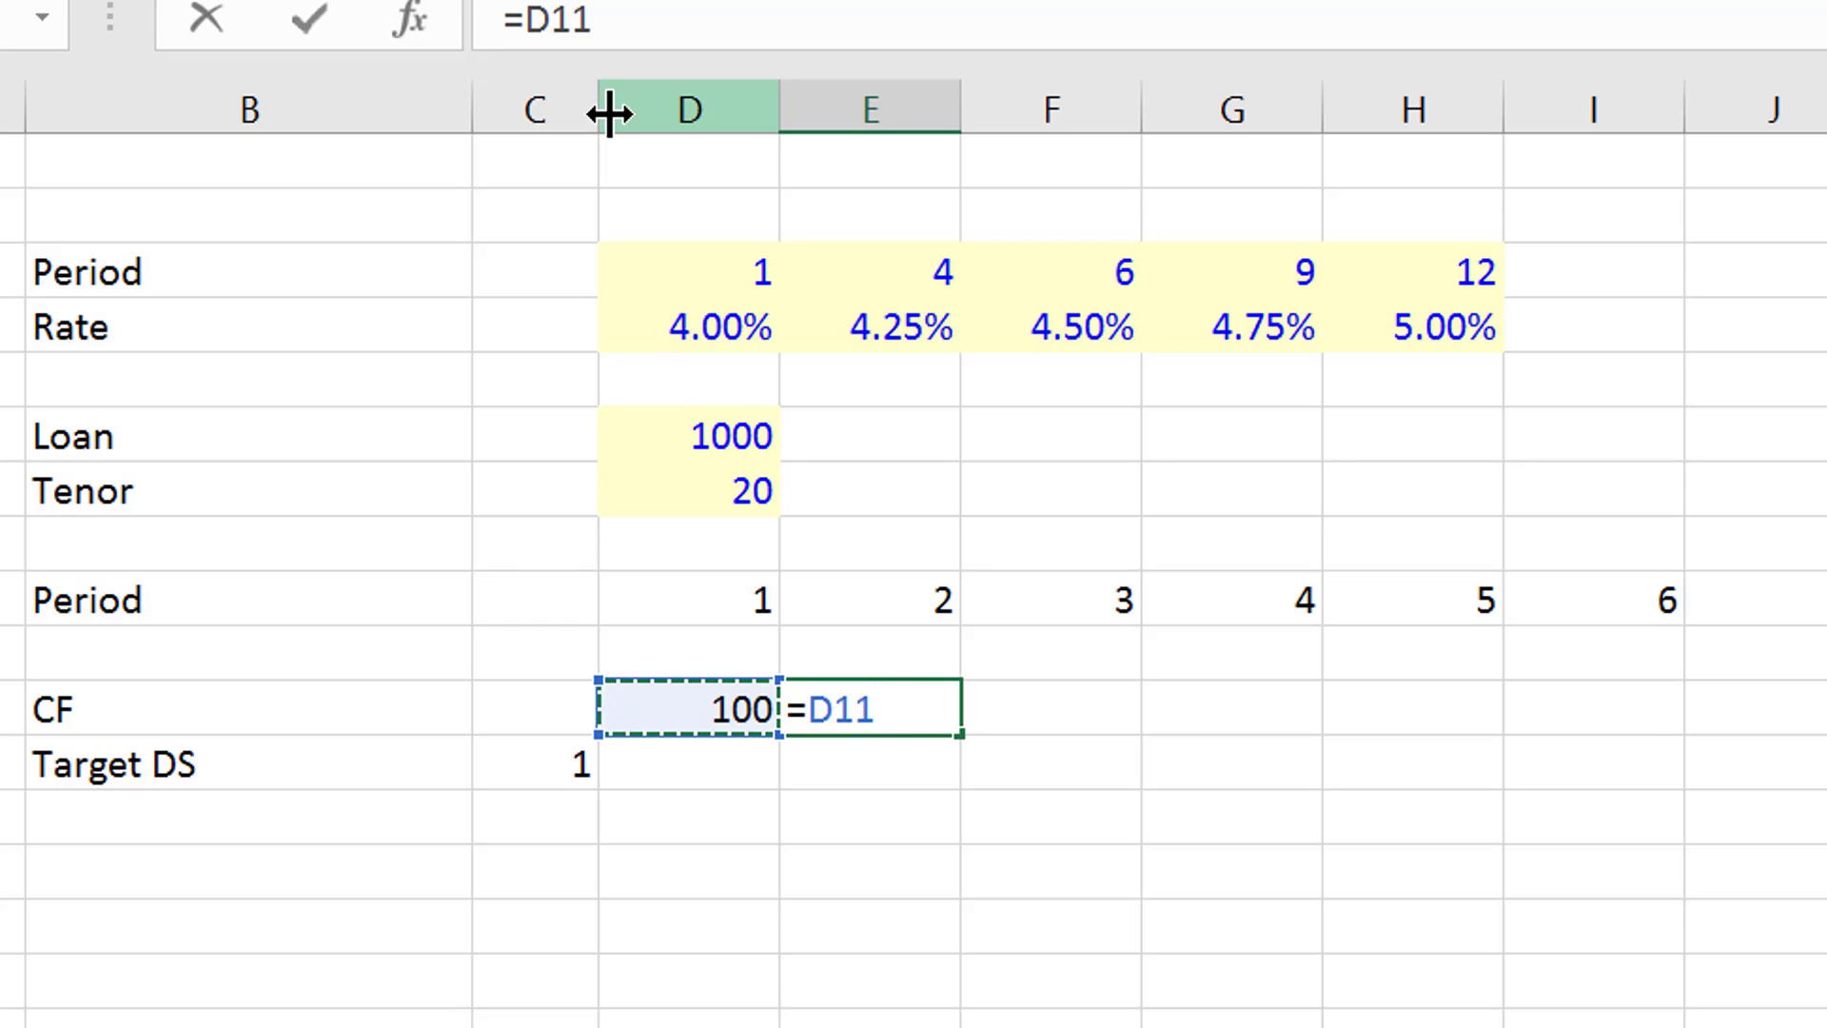
type("*1.01")
key("BackSpace")
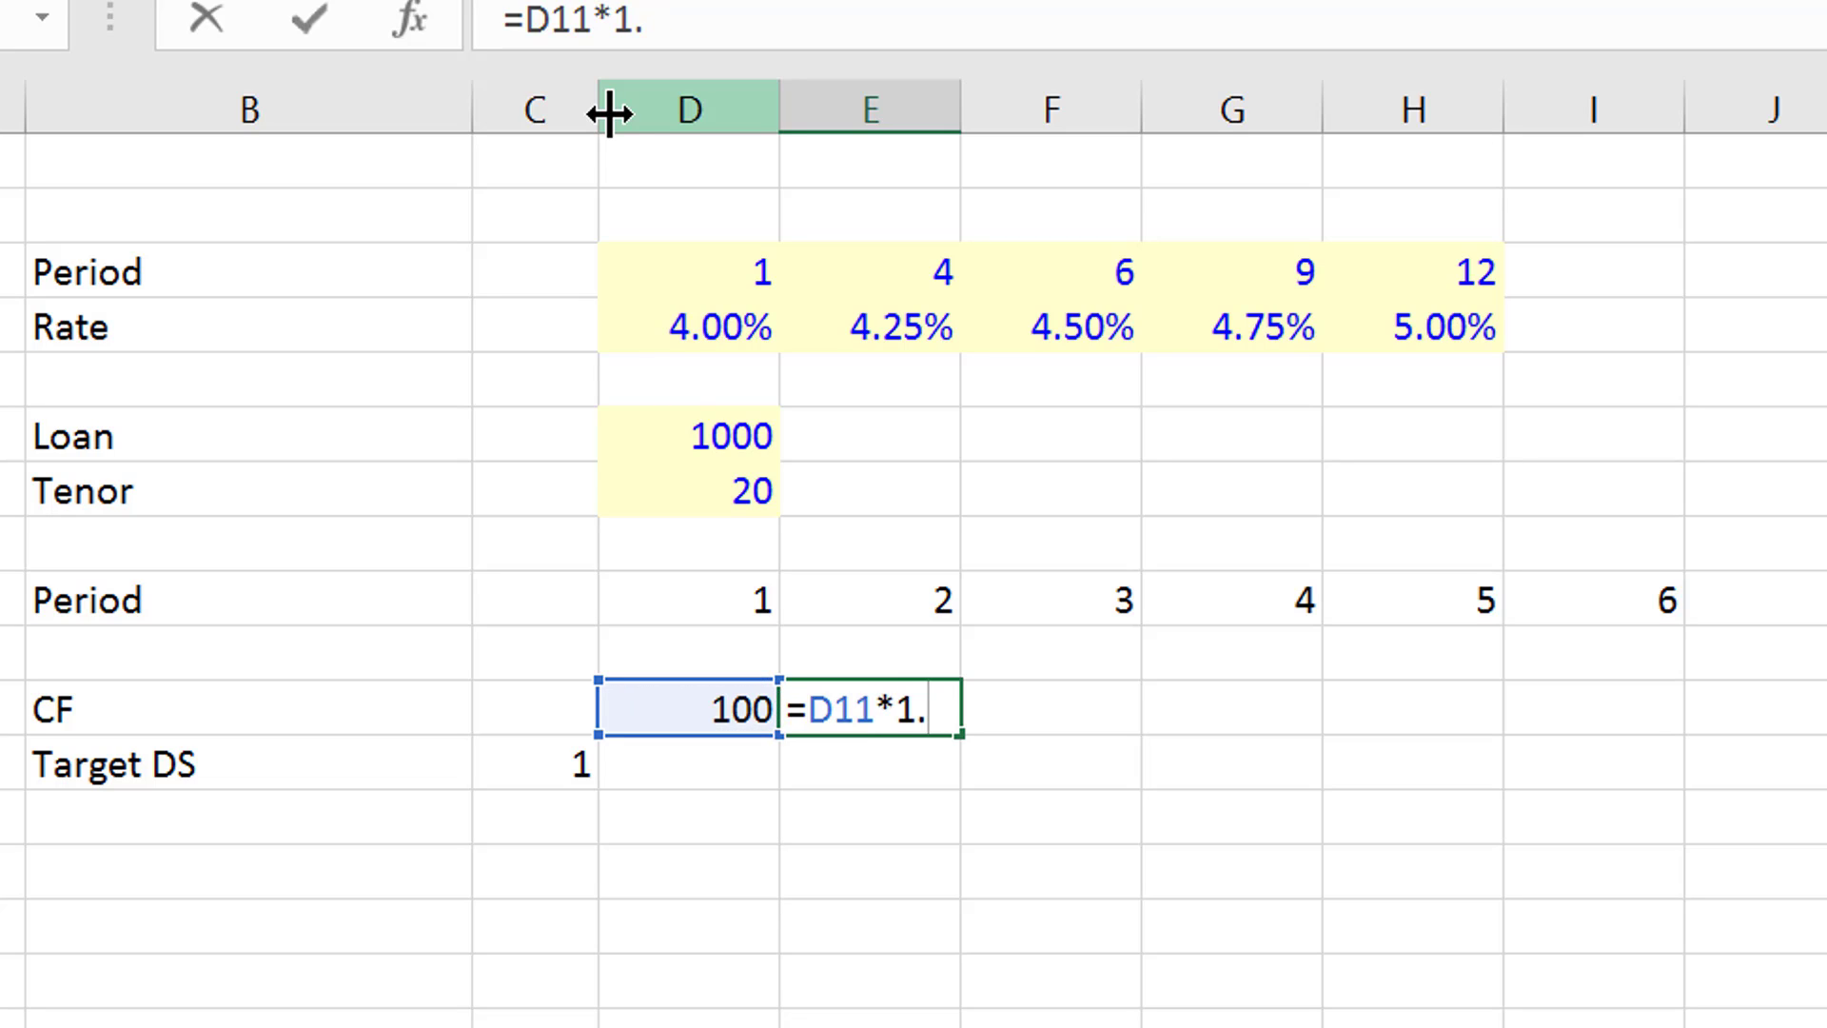
type("01")
key("Return")
- Format the CF values in D11:E11 with two decimals and fill the growth formula from E11 across the remaining periods
key("Up")
key("Left")
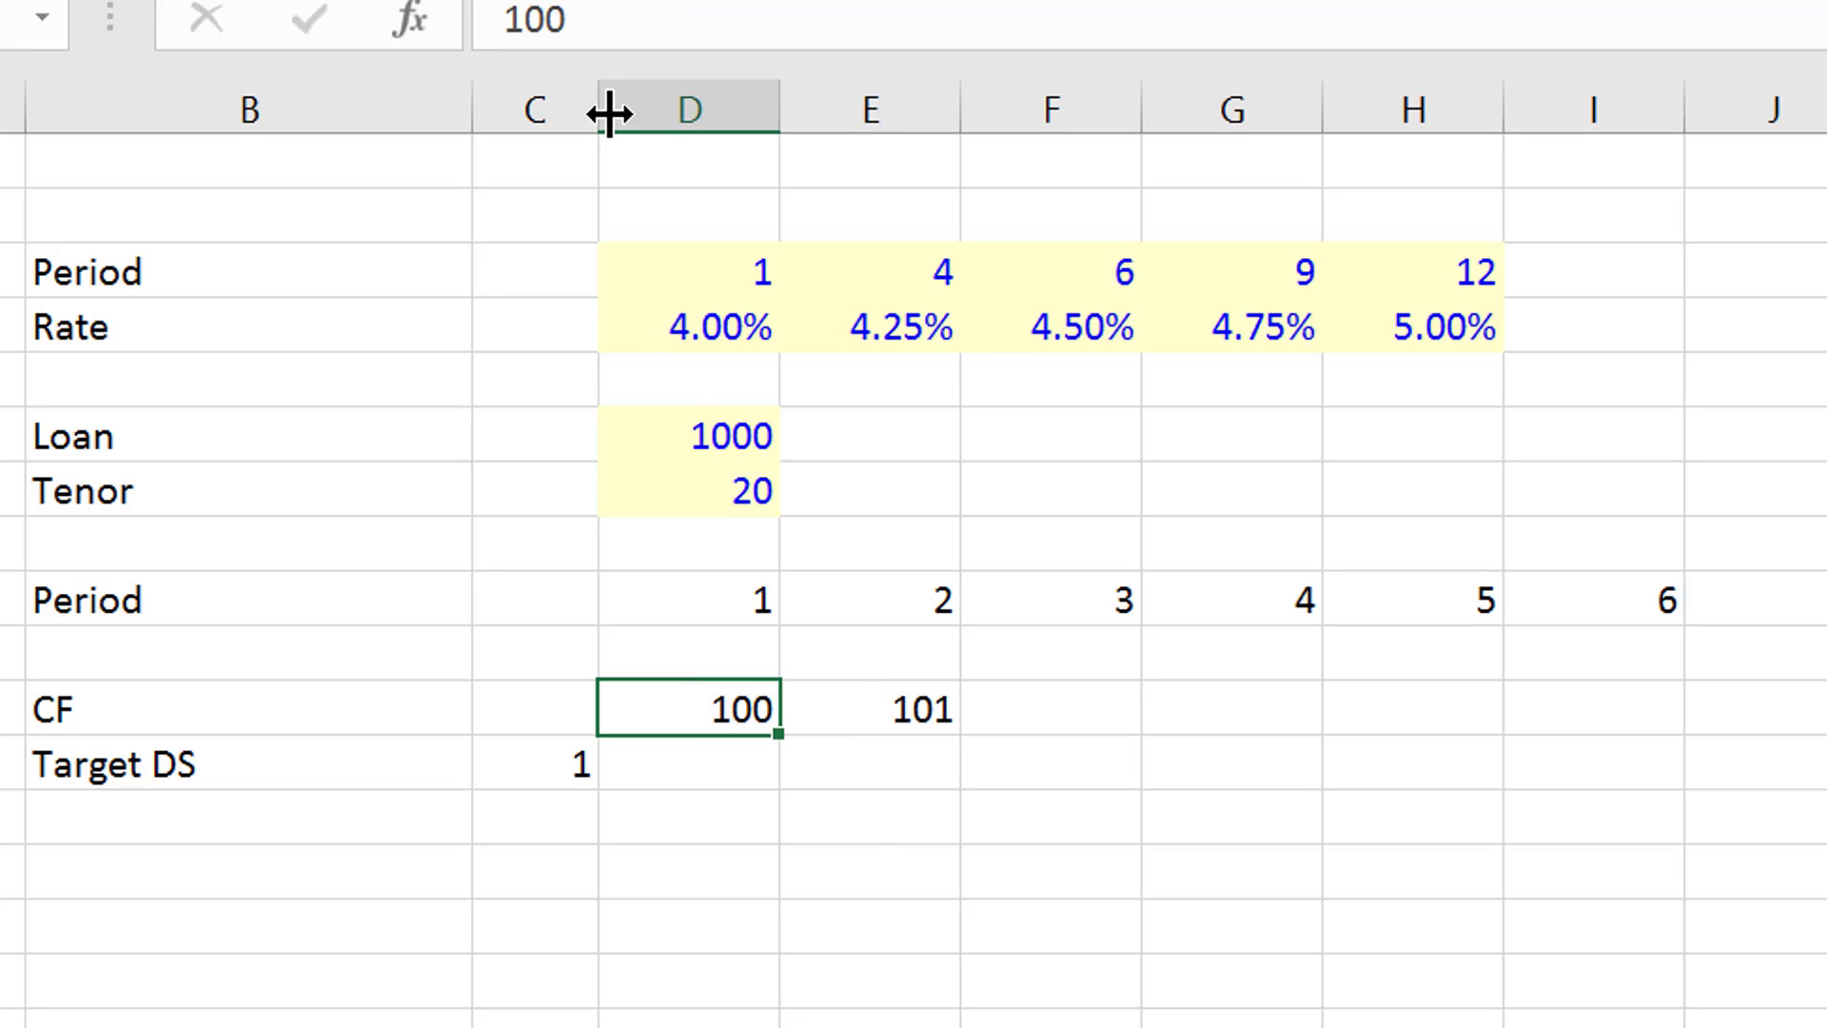
key("shift+Right")
key("ctrl+shift+1")
key("Right")
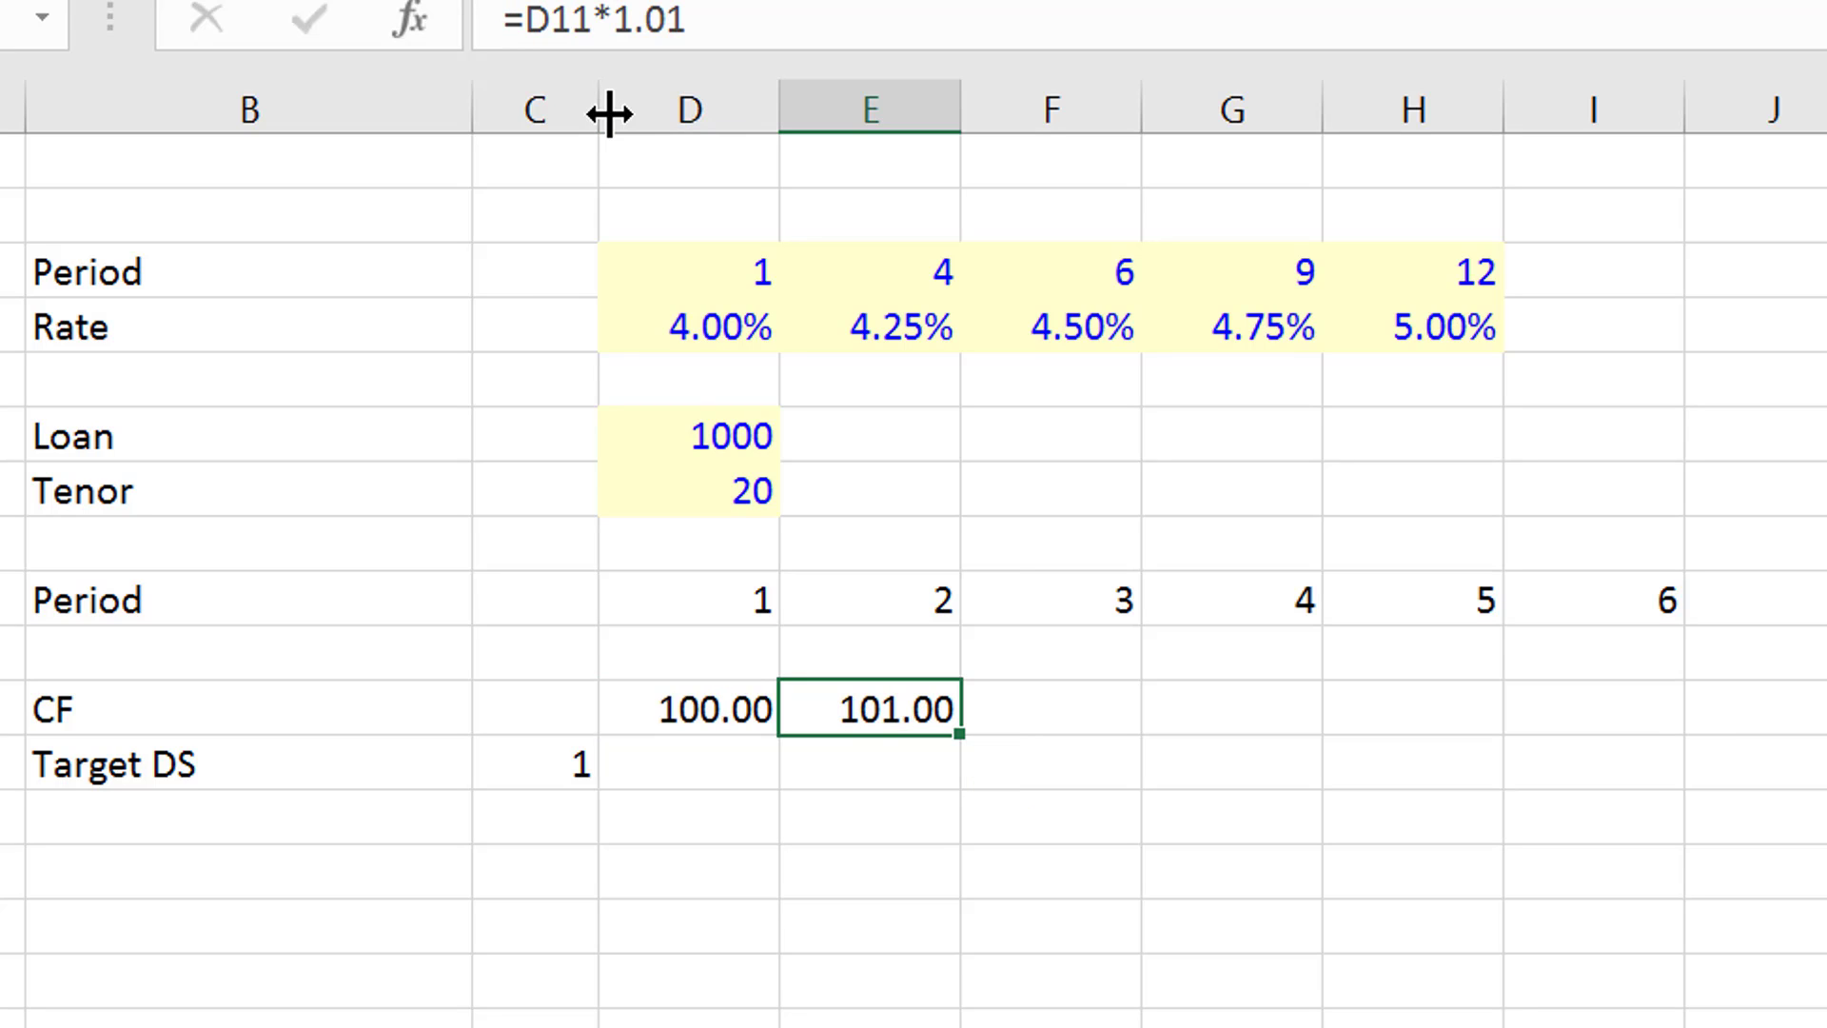
key("ctrl+shift+r")
- Widen column C, which holds the Target DS factor
key("Down")
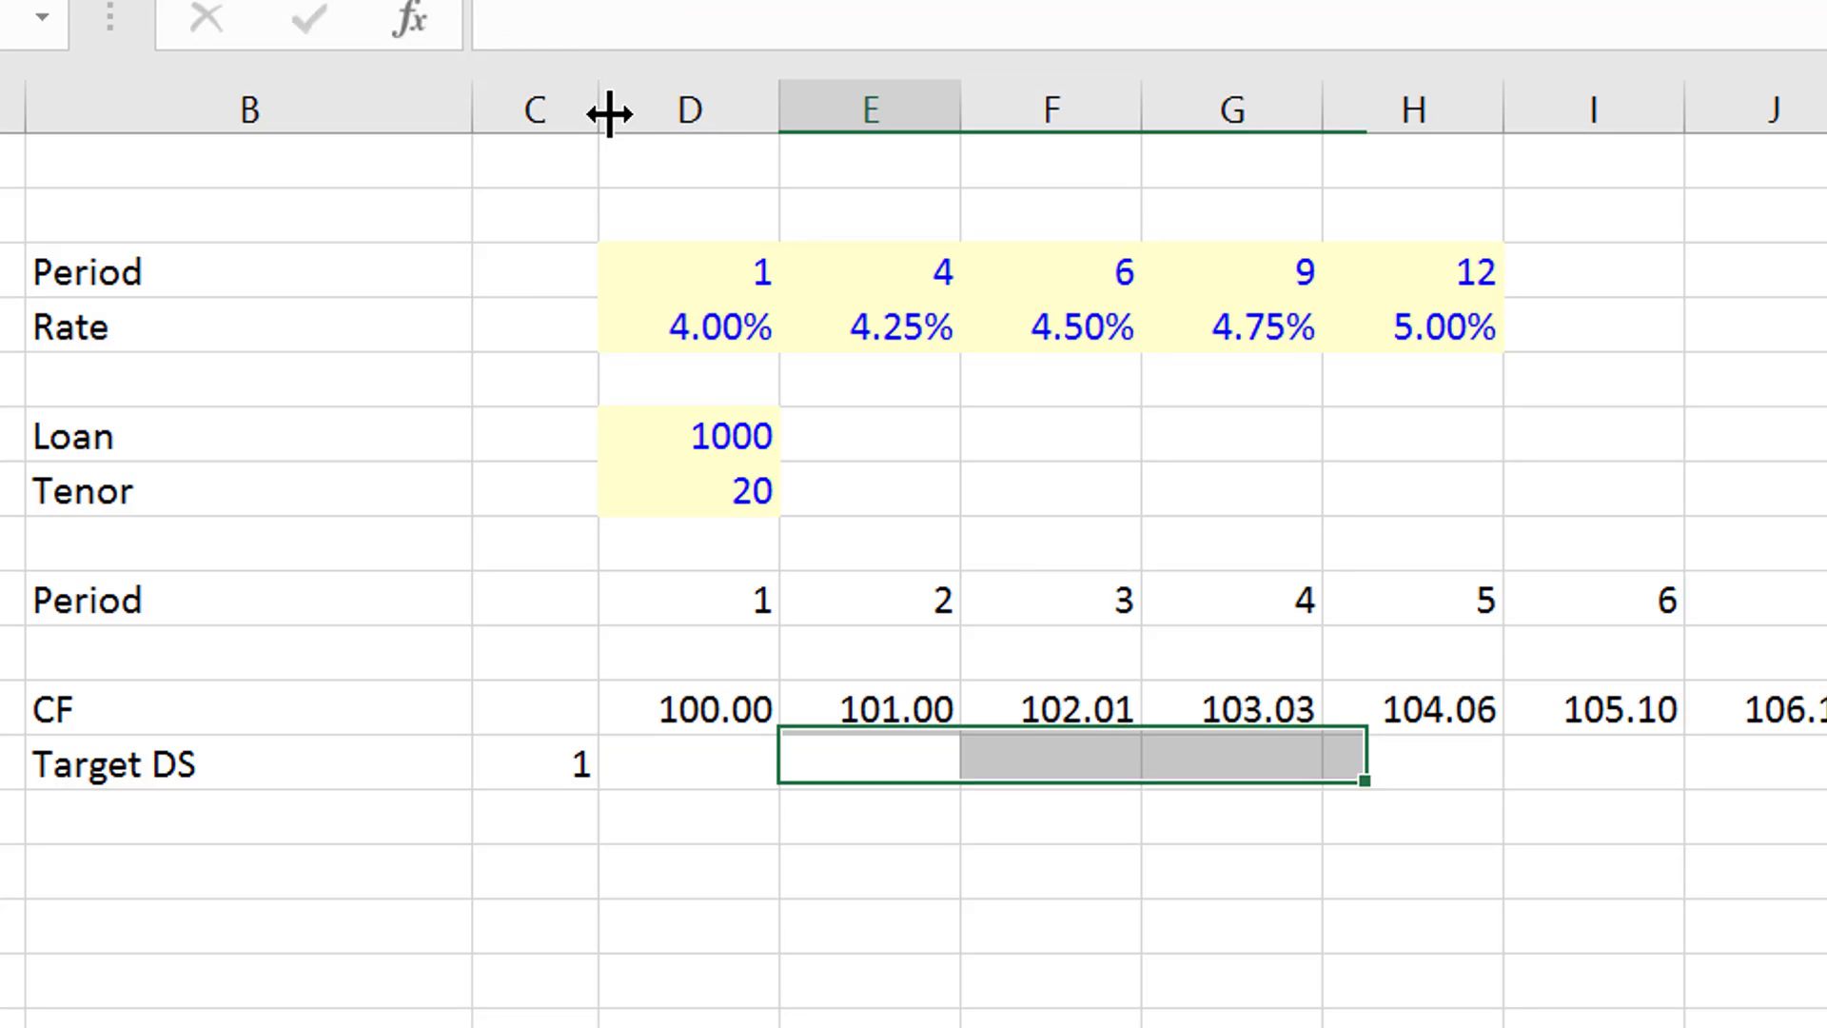
key("Left")
key("Left")
key("Left")
key("Right")
key("Right")
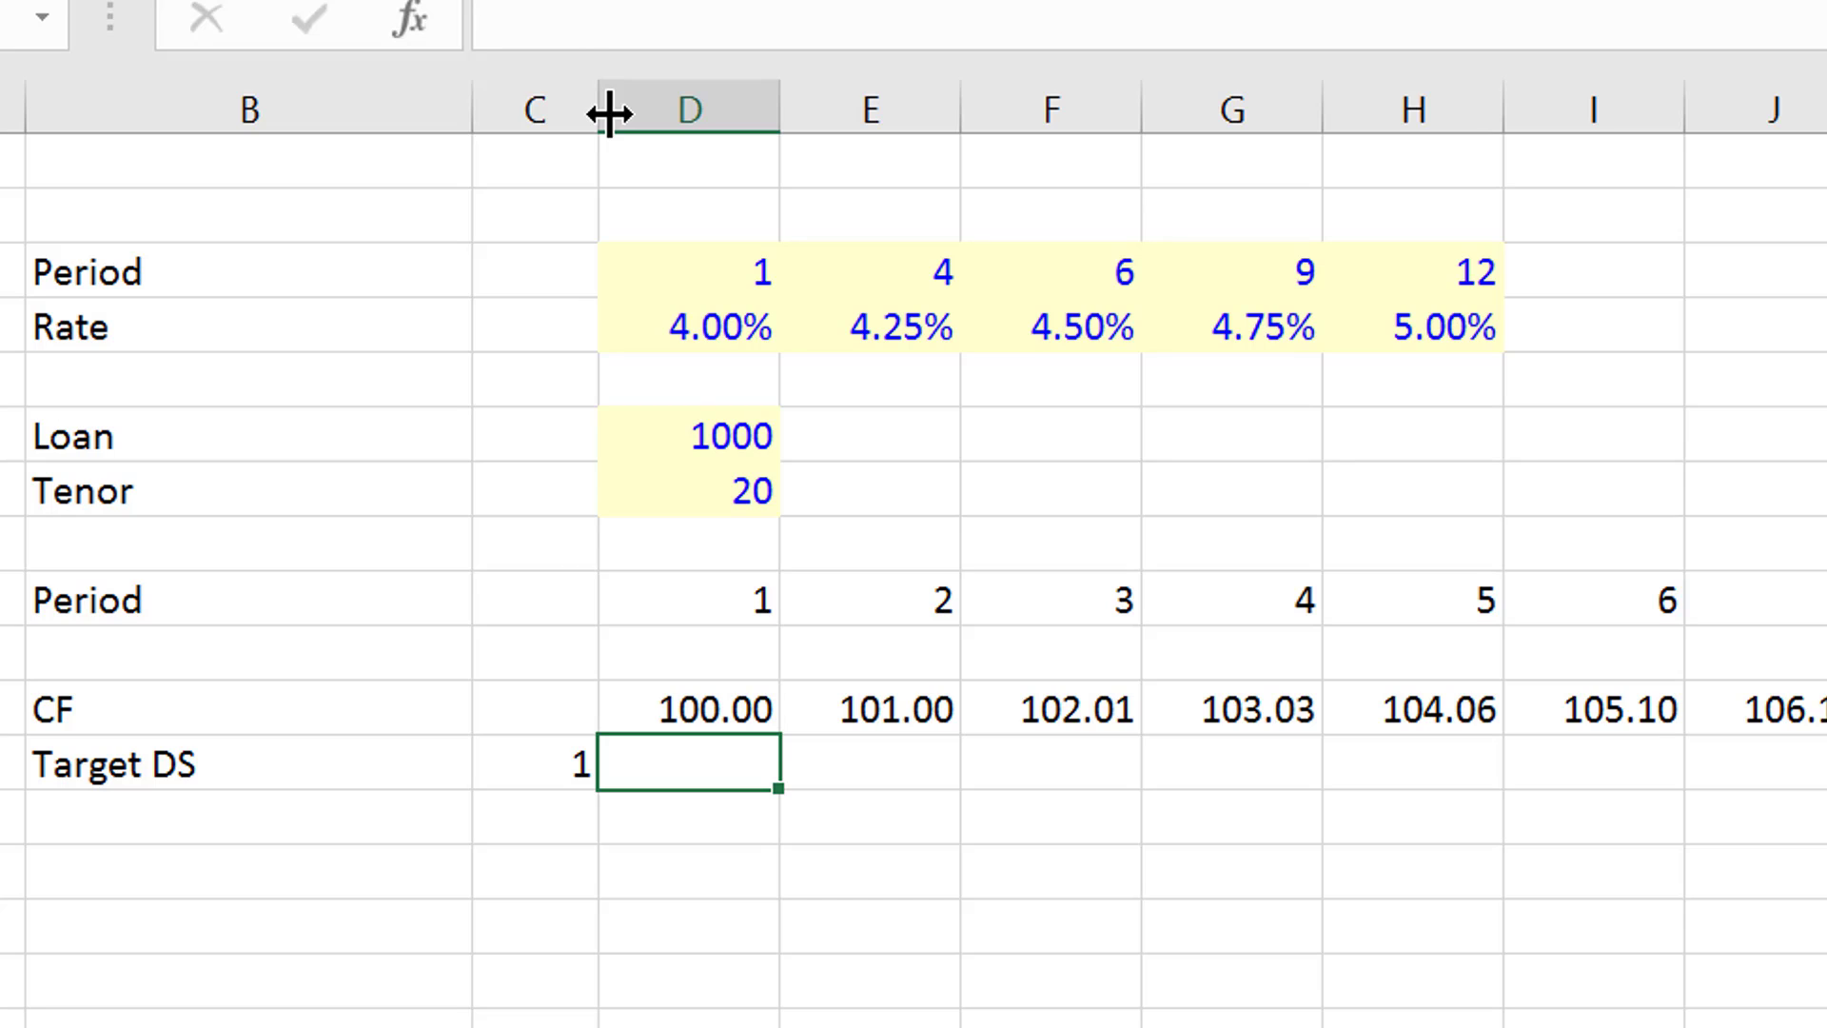
left_click_drag(597, 112, 676, 126)
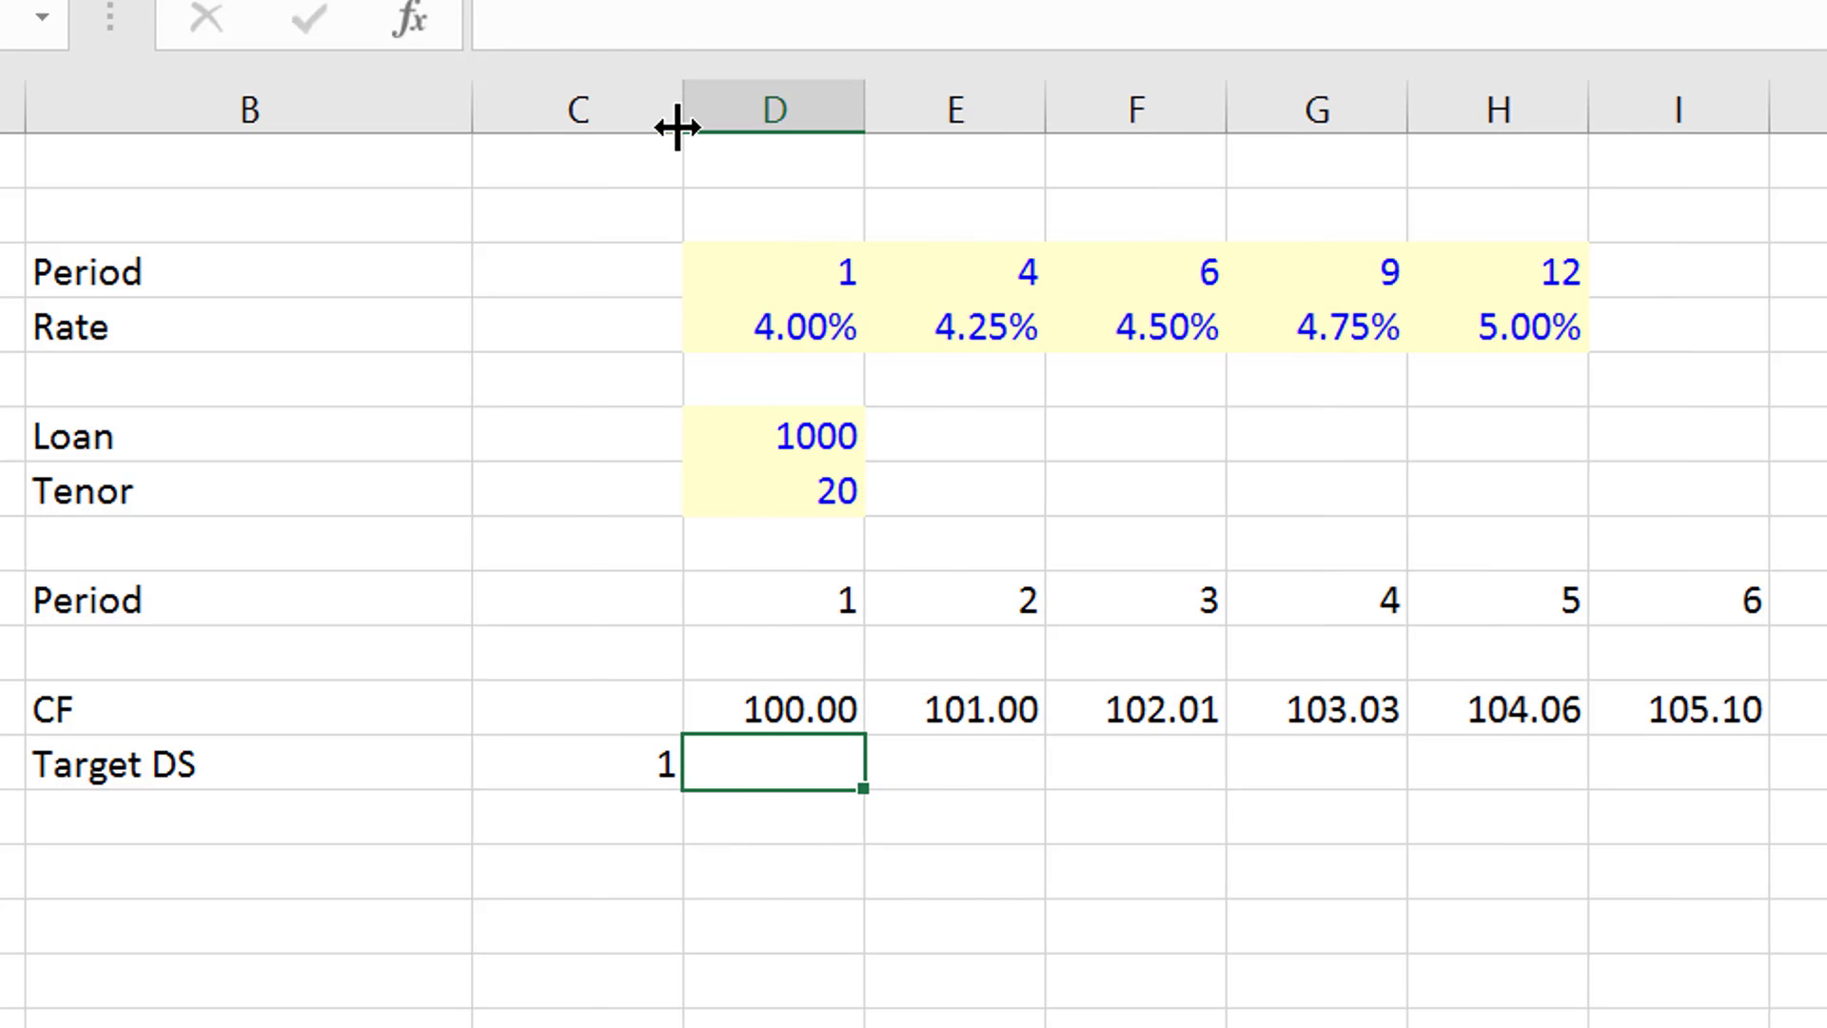
- Enter the formula =D11/$C$12 in D12 for the first-period Target DS
type("=")
key("Up")
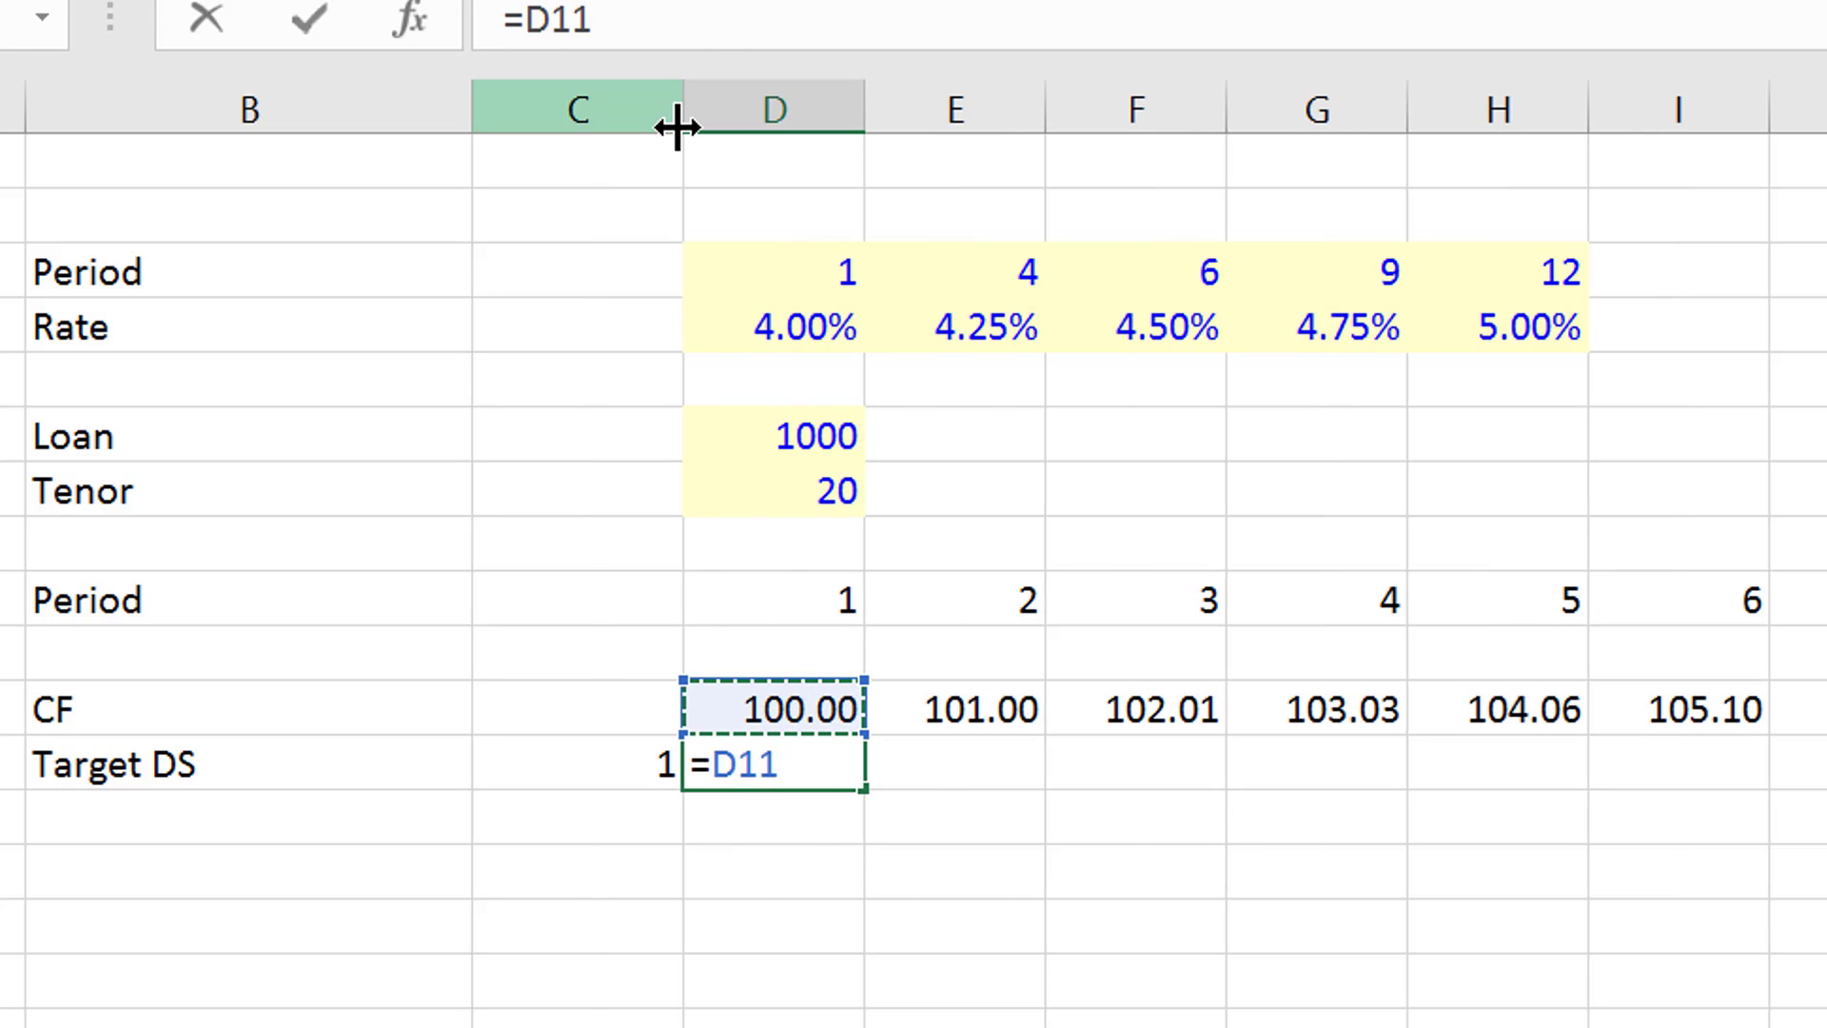
type("/")
key("Left")
key("F4")
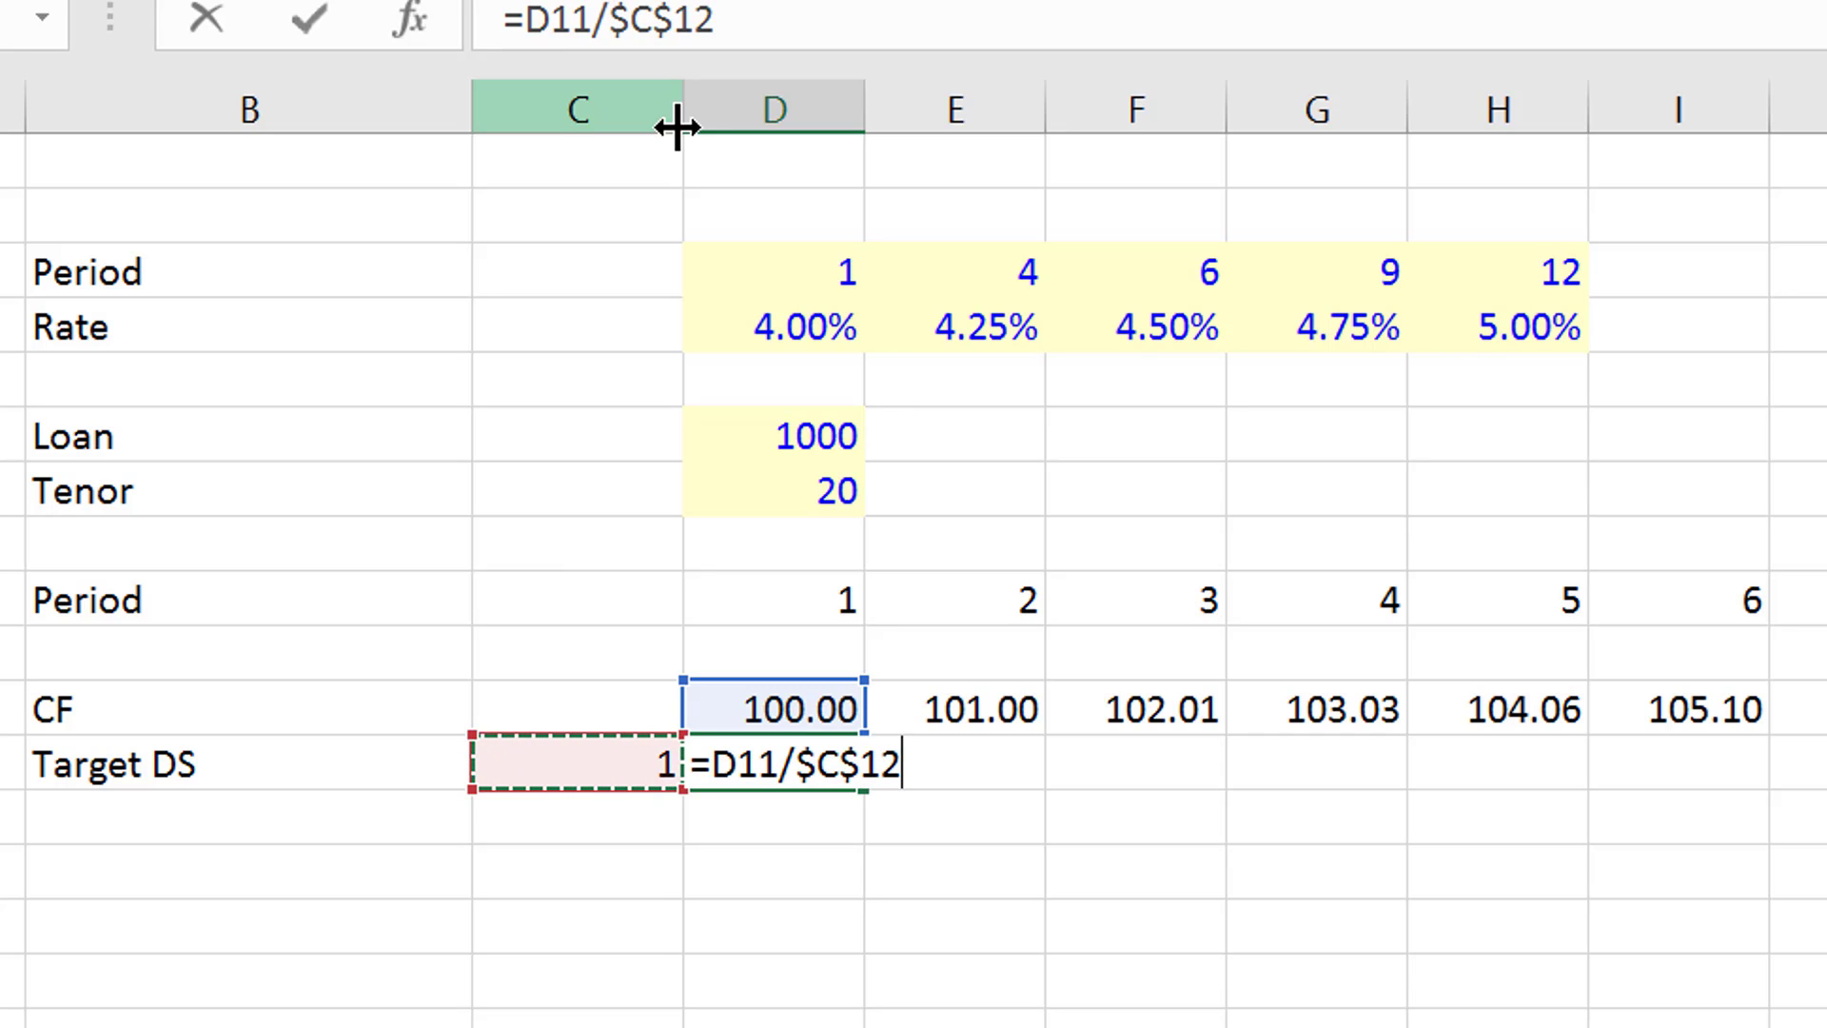
key("Return")
- Format D12 with two decimals and fill the Target DS formula across the remaining periods
key("Up")
key("ctrl+shift+1")
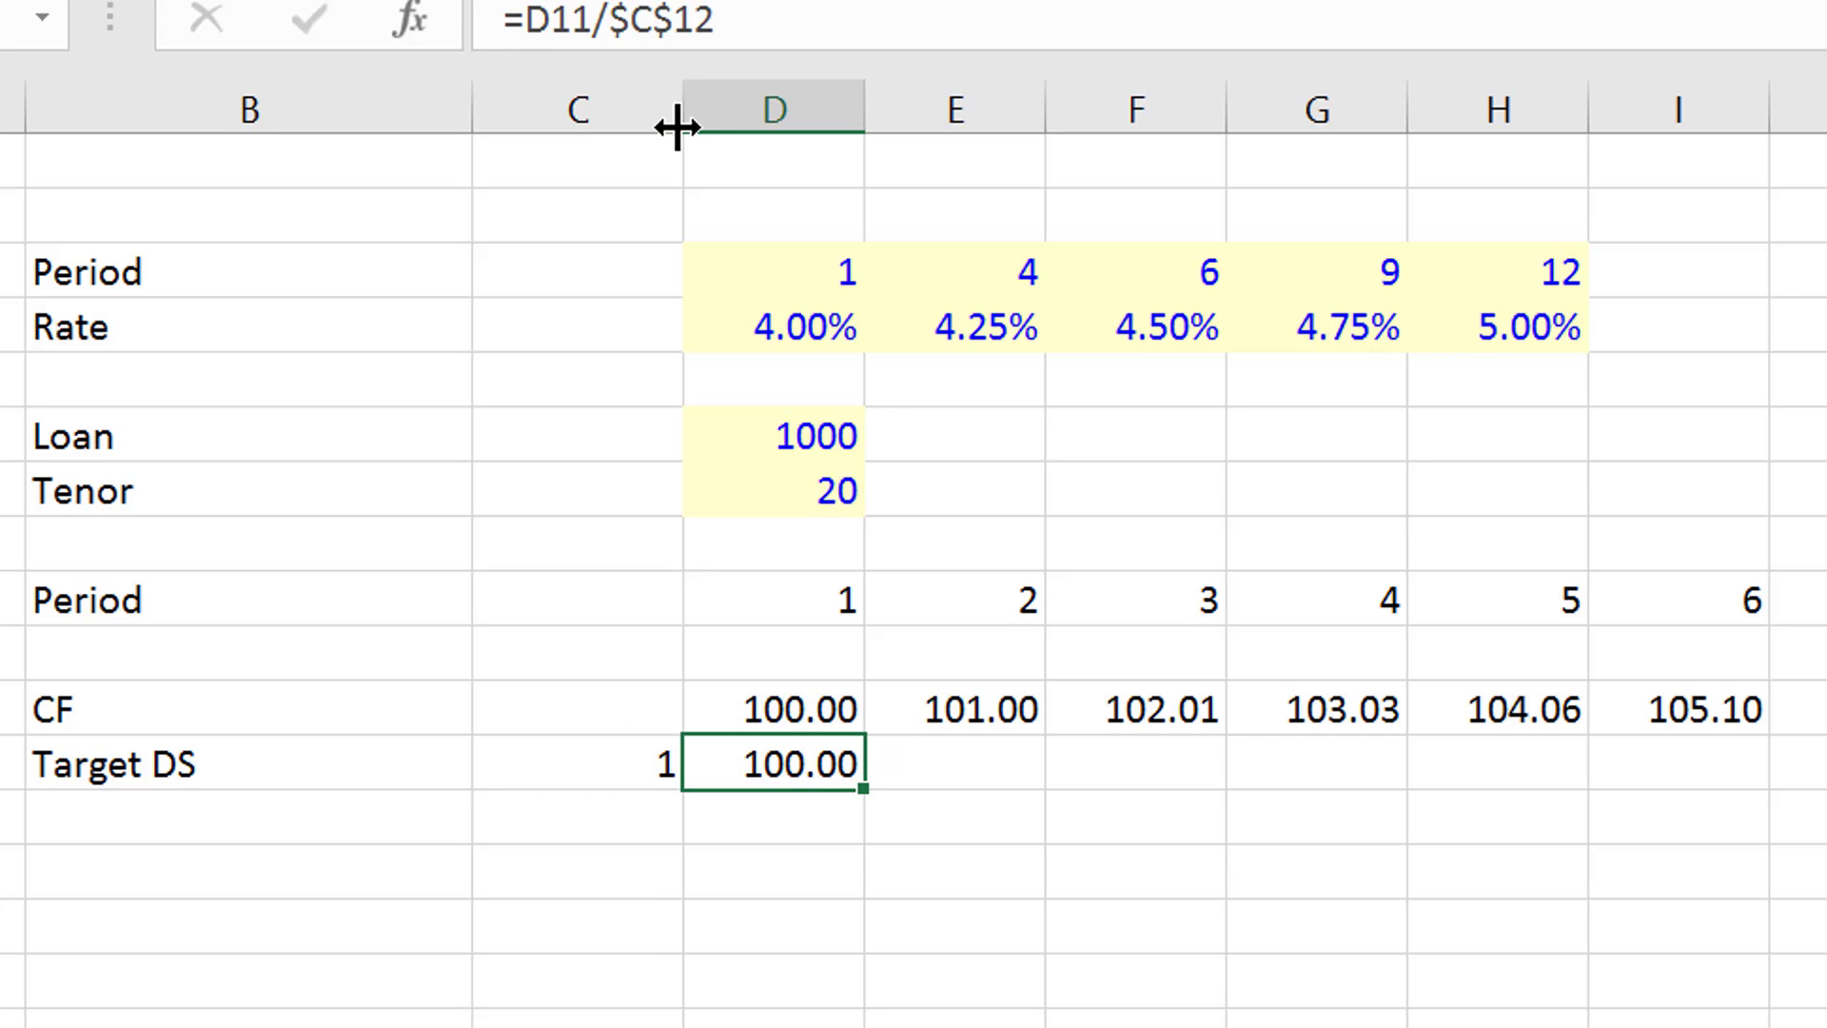
key("ctrl+shift+r")
key("Down")
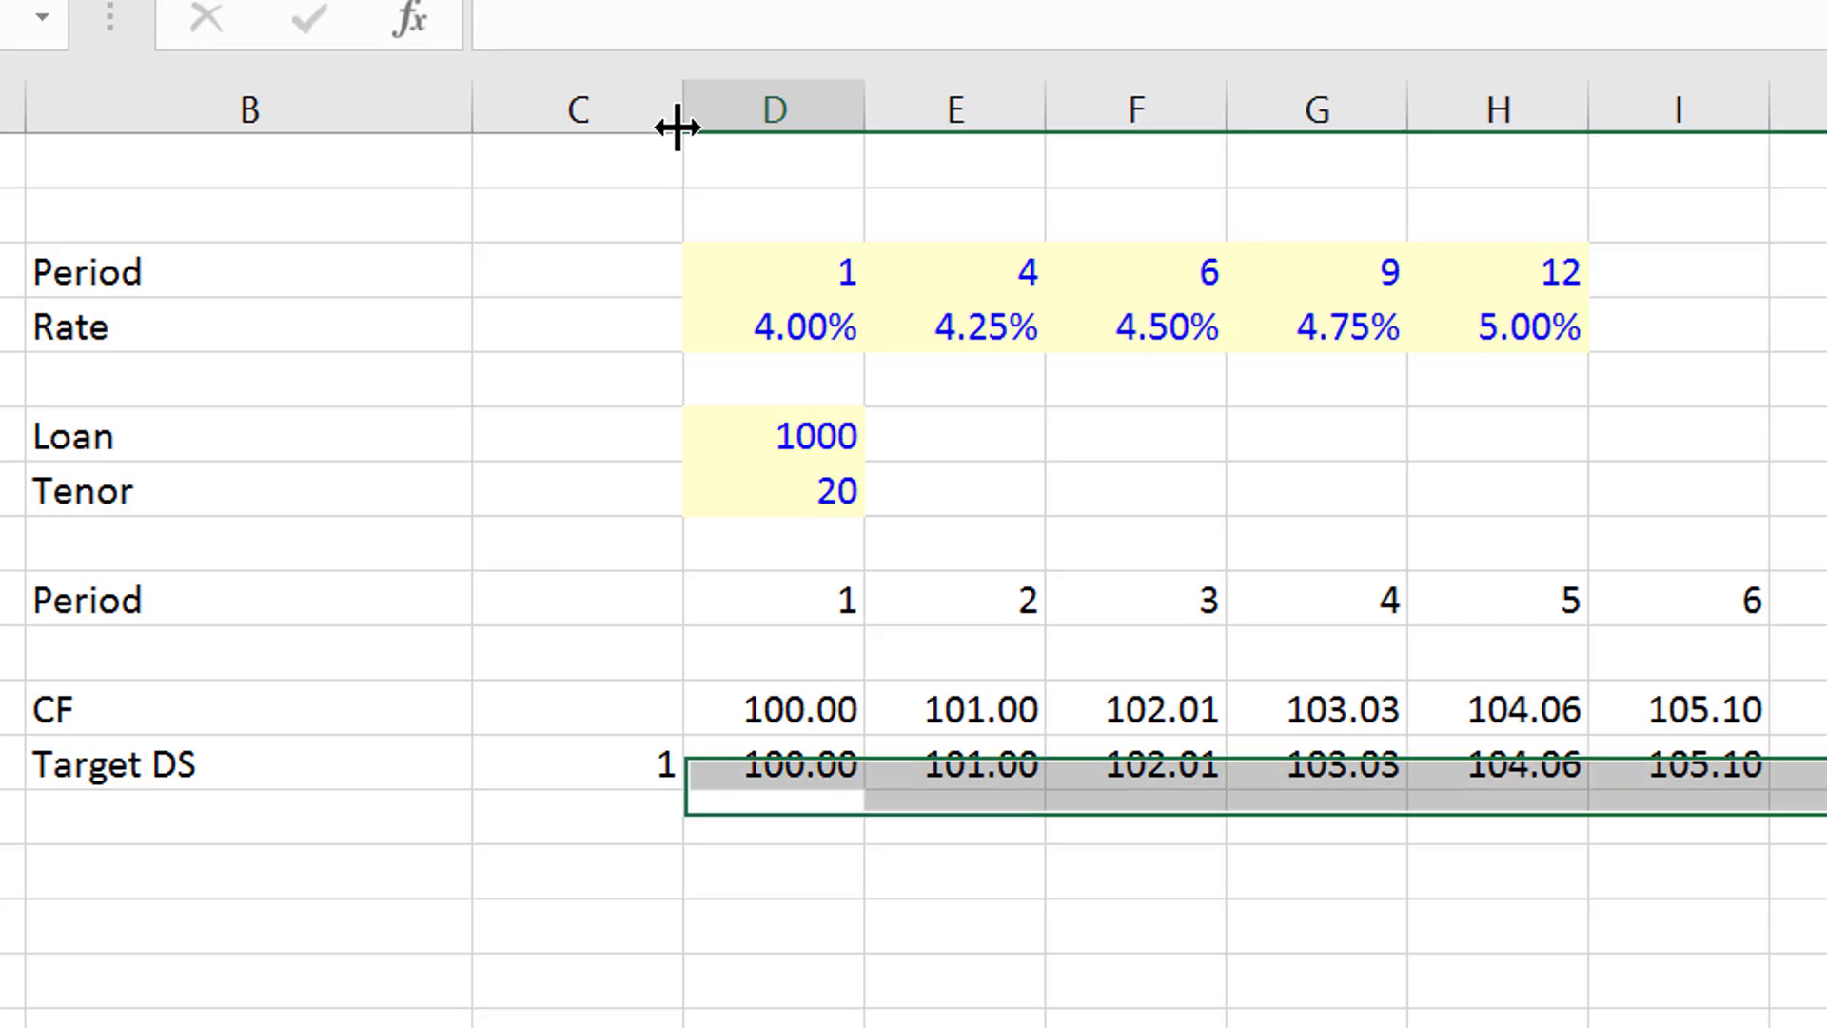
key("Left")
key("Down")
key("Left")
key("Left")
key("Right")
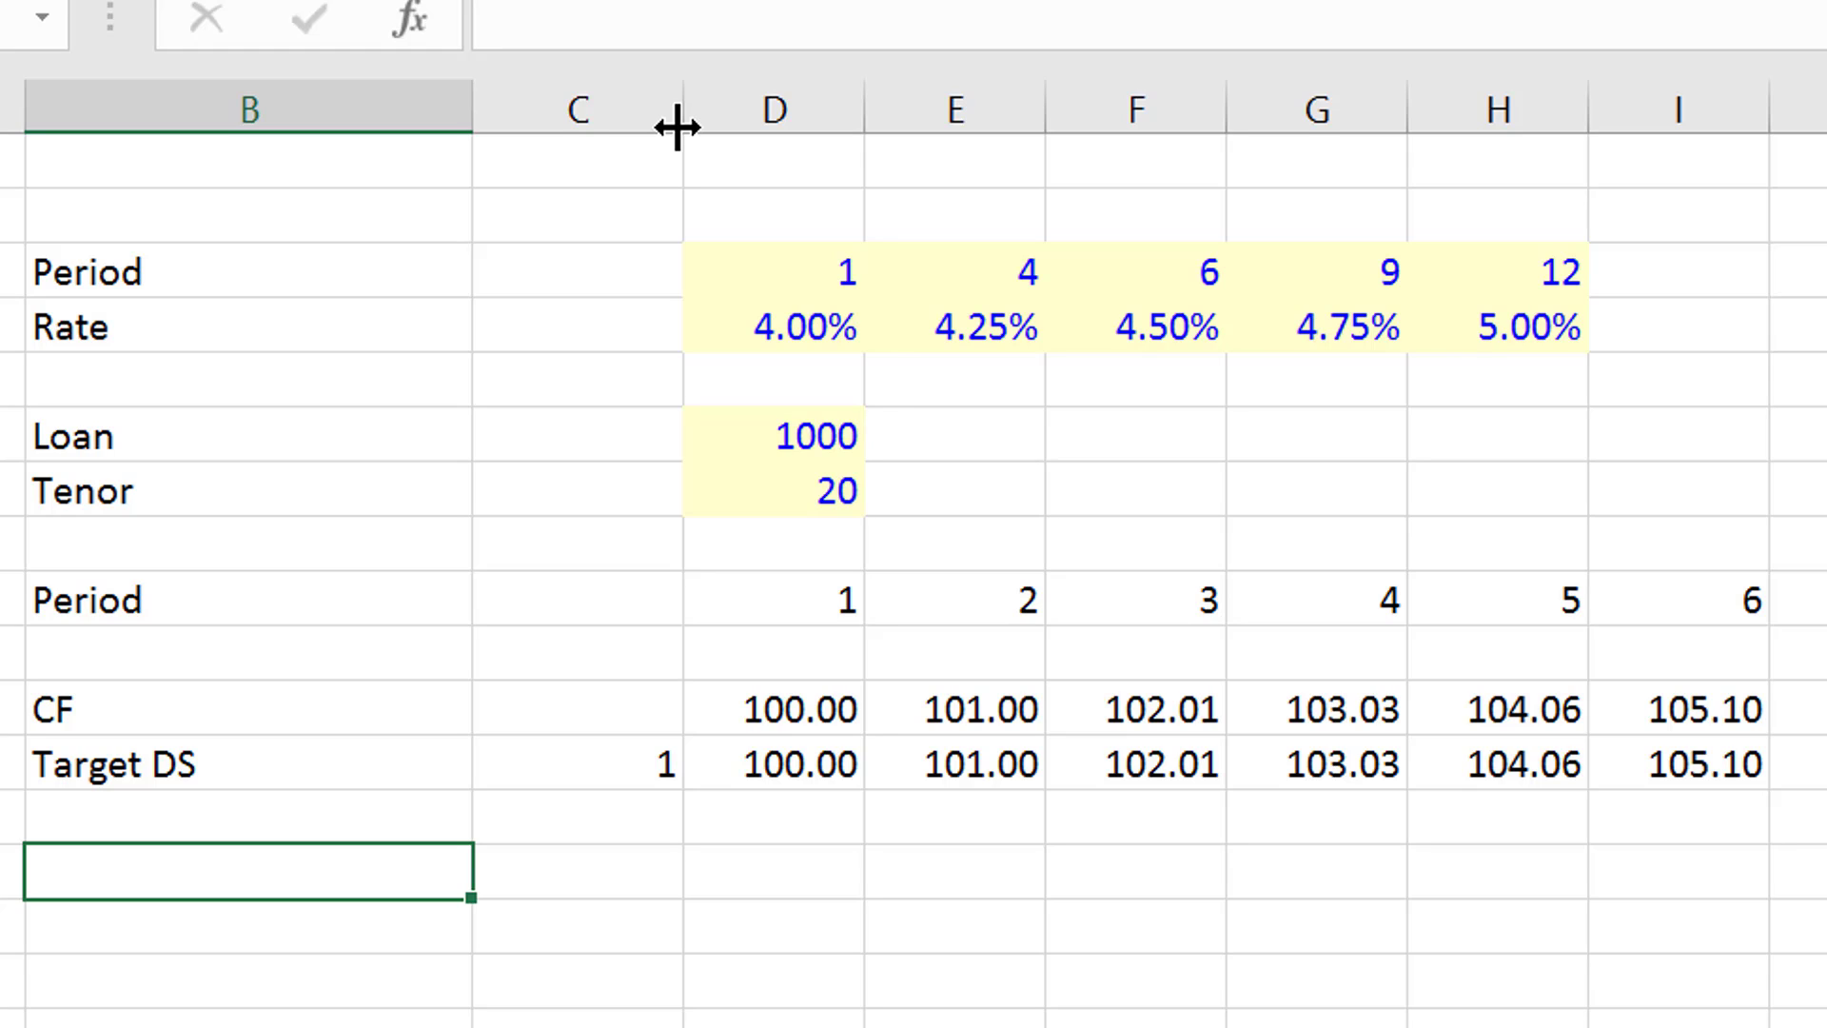
- Enter the note "LLCR can be computed with Sumproduct" in J3
key("Up")
key("Up")
key("Up")
key("Up")
key("Up")
key("Up")
key("Up")
key("Up")
key("Up")
key("Up")
key("Up")
key("Up")
key("Up")
key("Right")
key("Right")
key("Right")
key("Right")
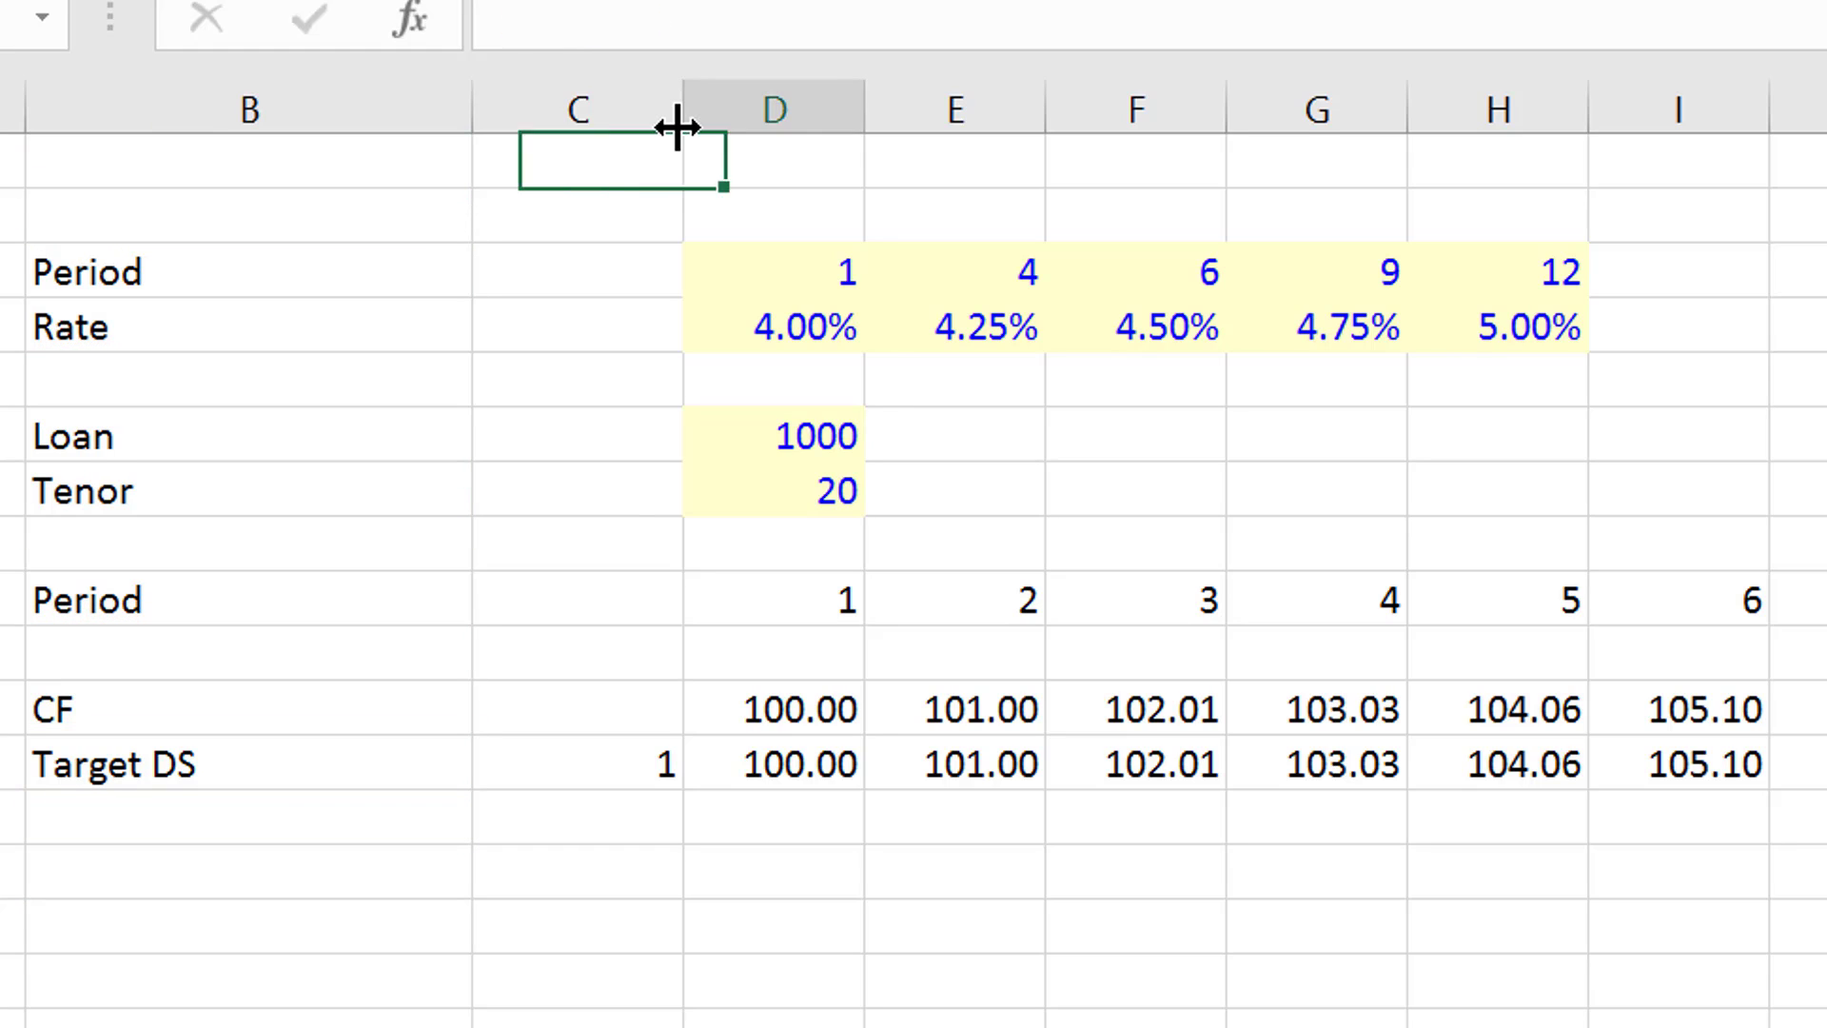
key("Right")
key("Right")
key("Right")
key("Right")
key("Down")
key("Down")
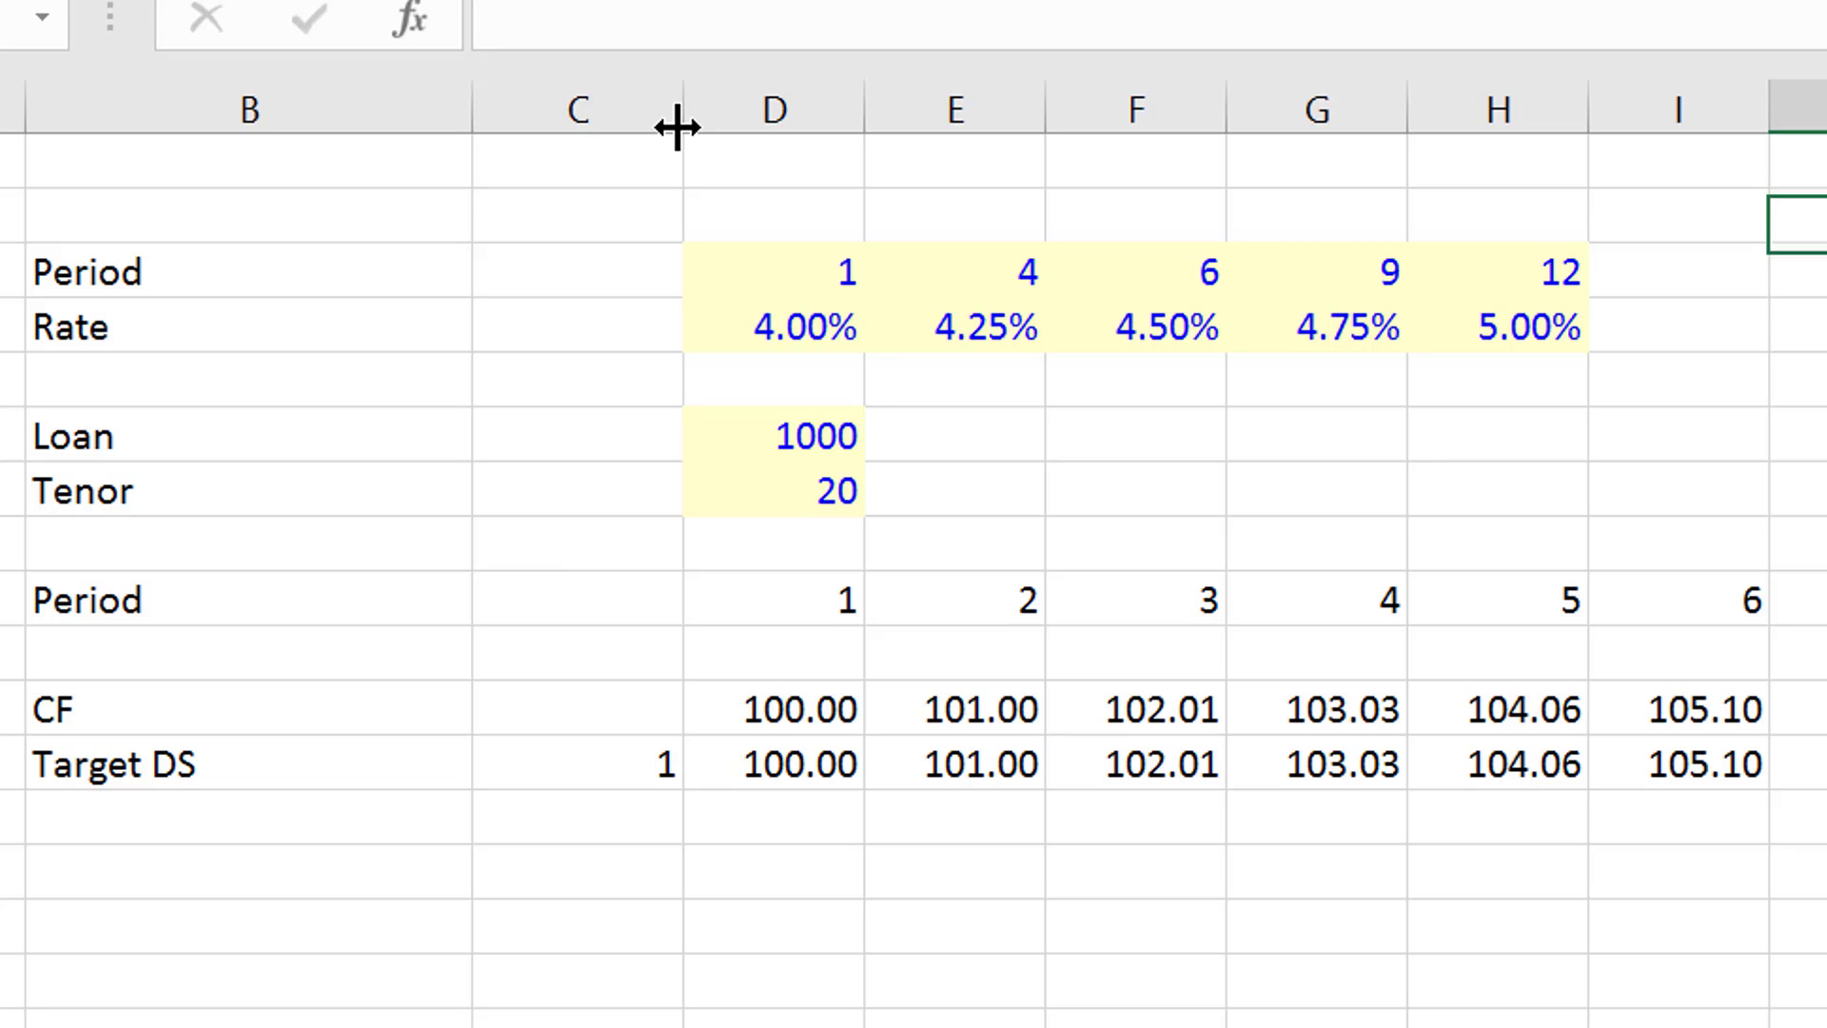
type("LLCR ")
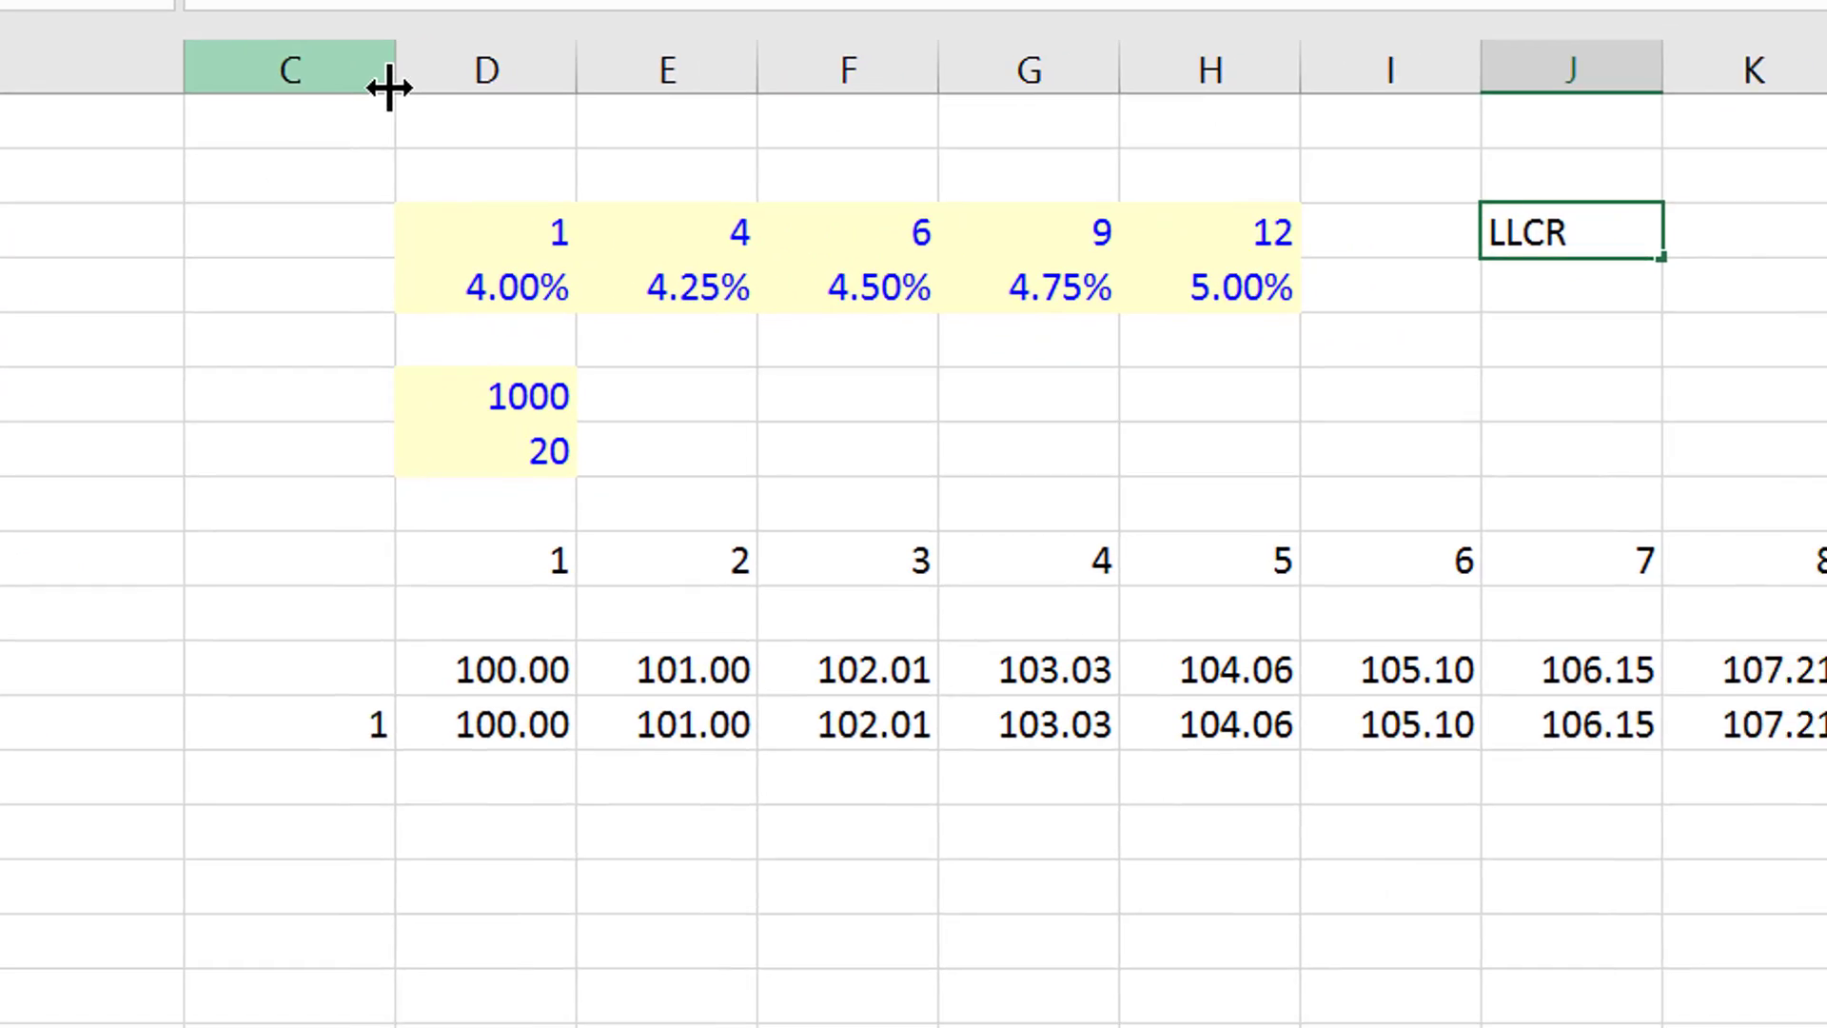
type("c")
key("BackSpace")
type("c")
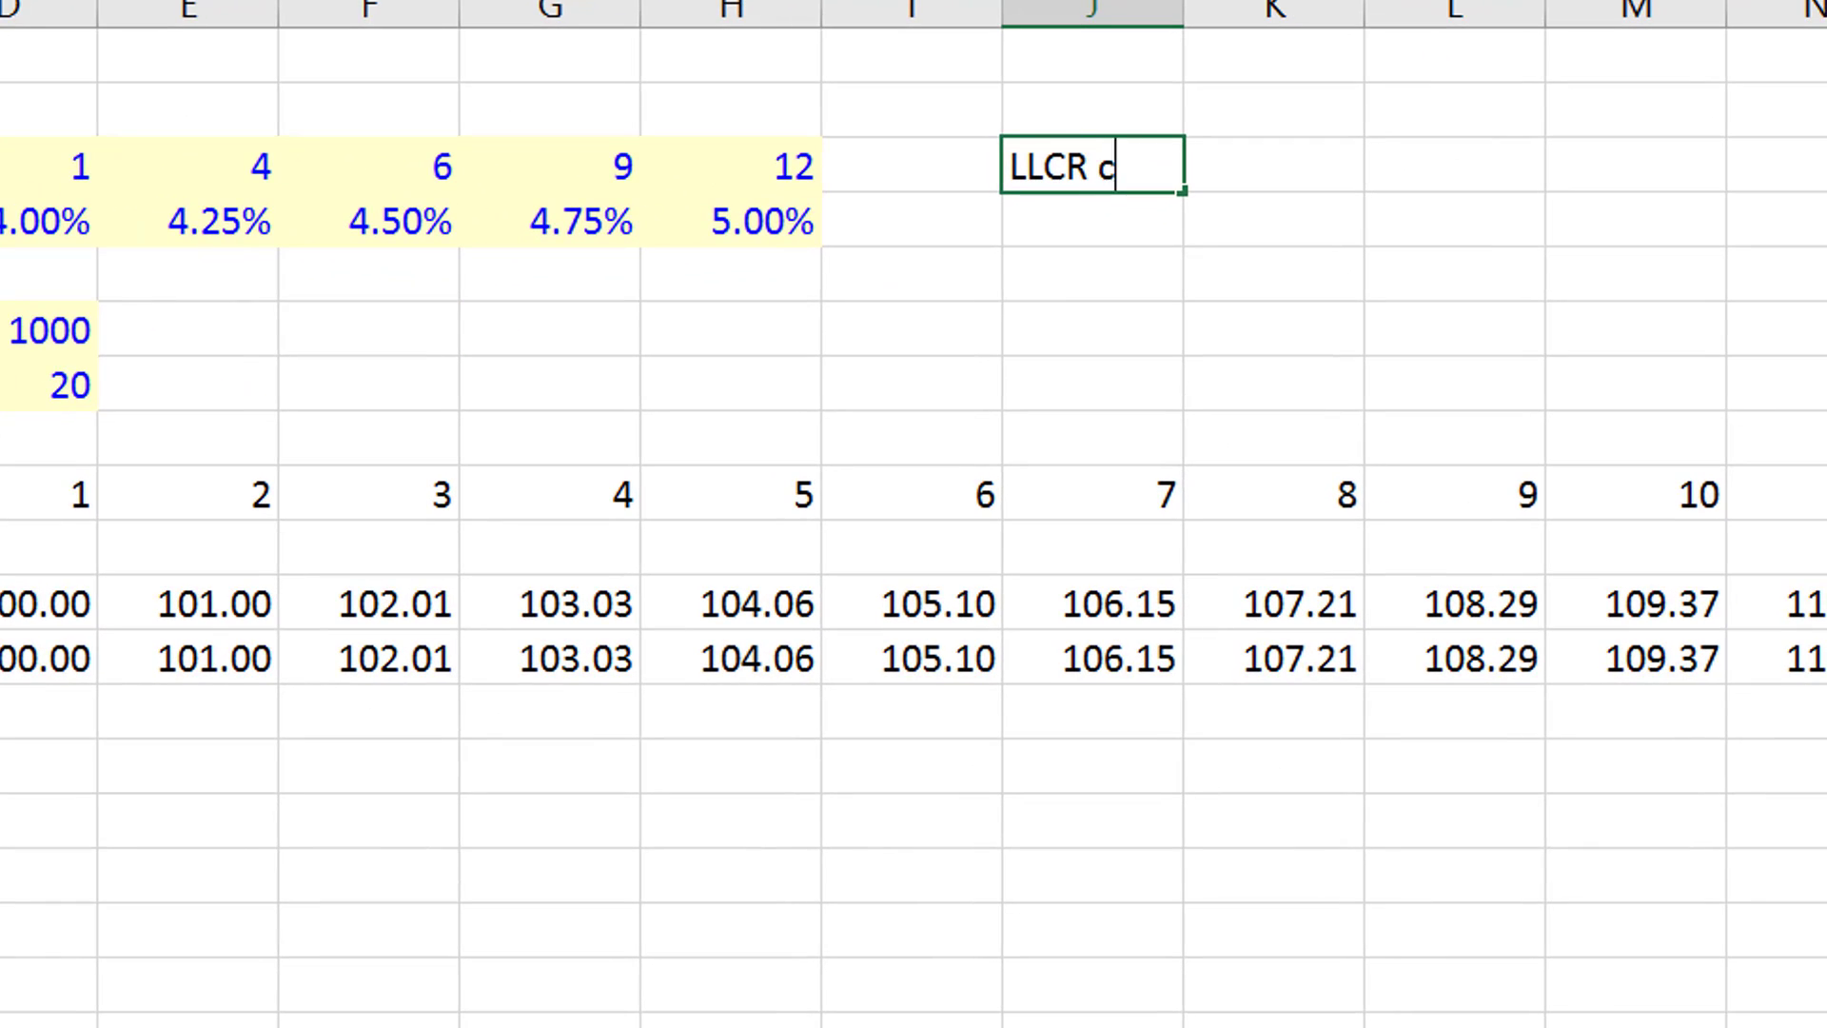
type("an be comp")
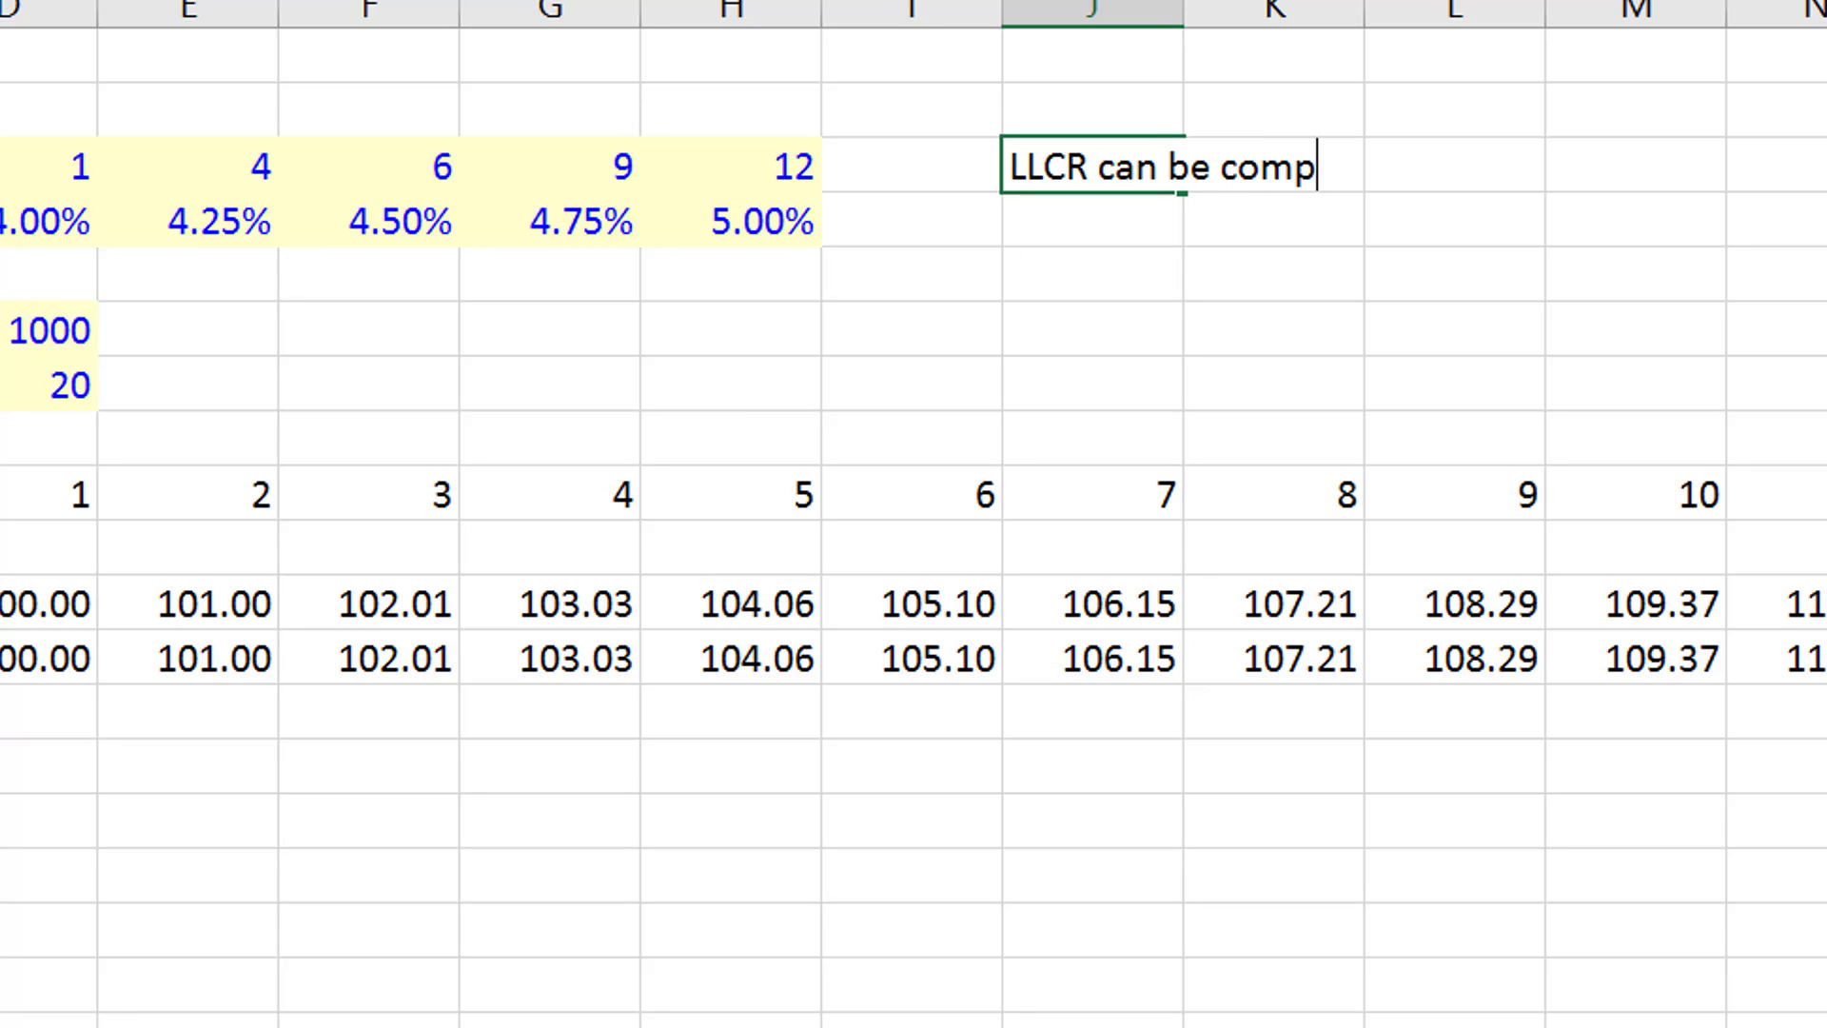
type("uted wit")
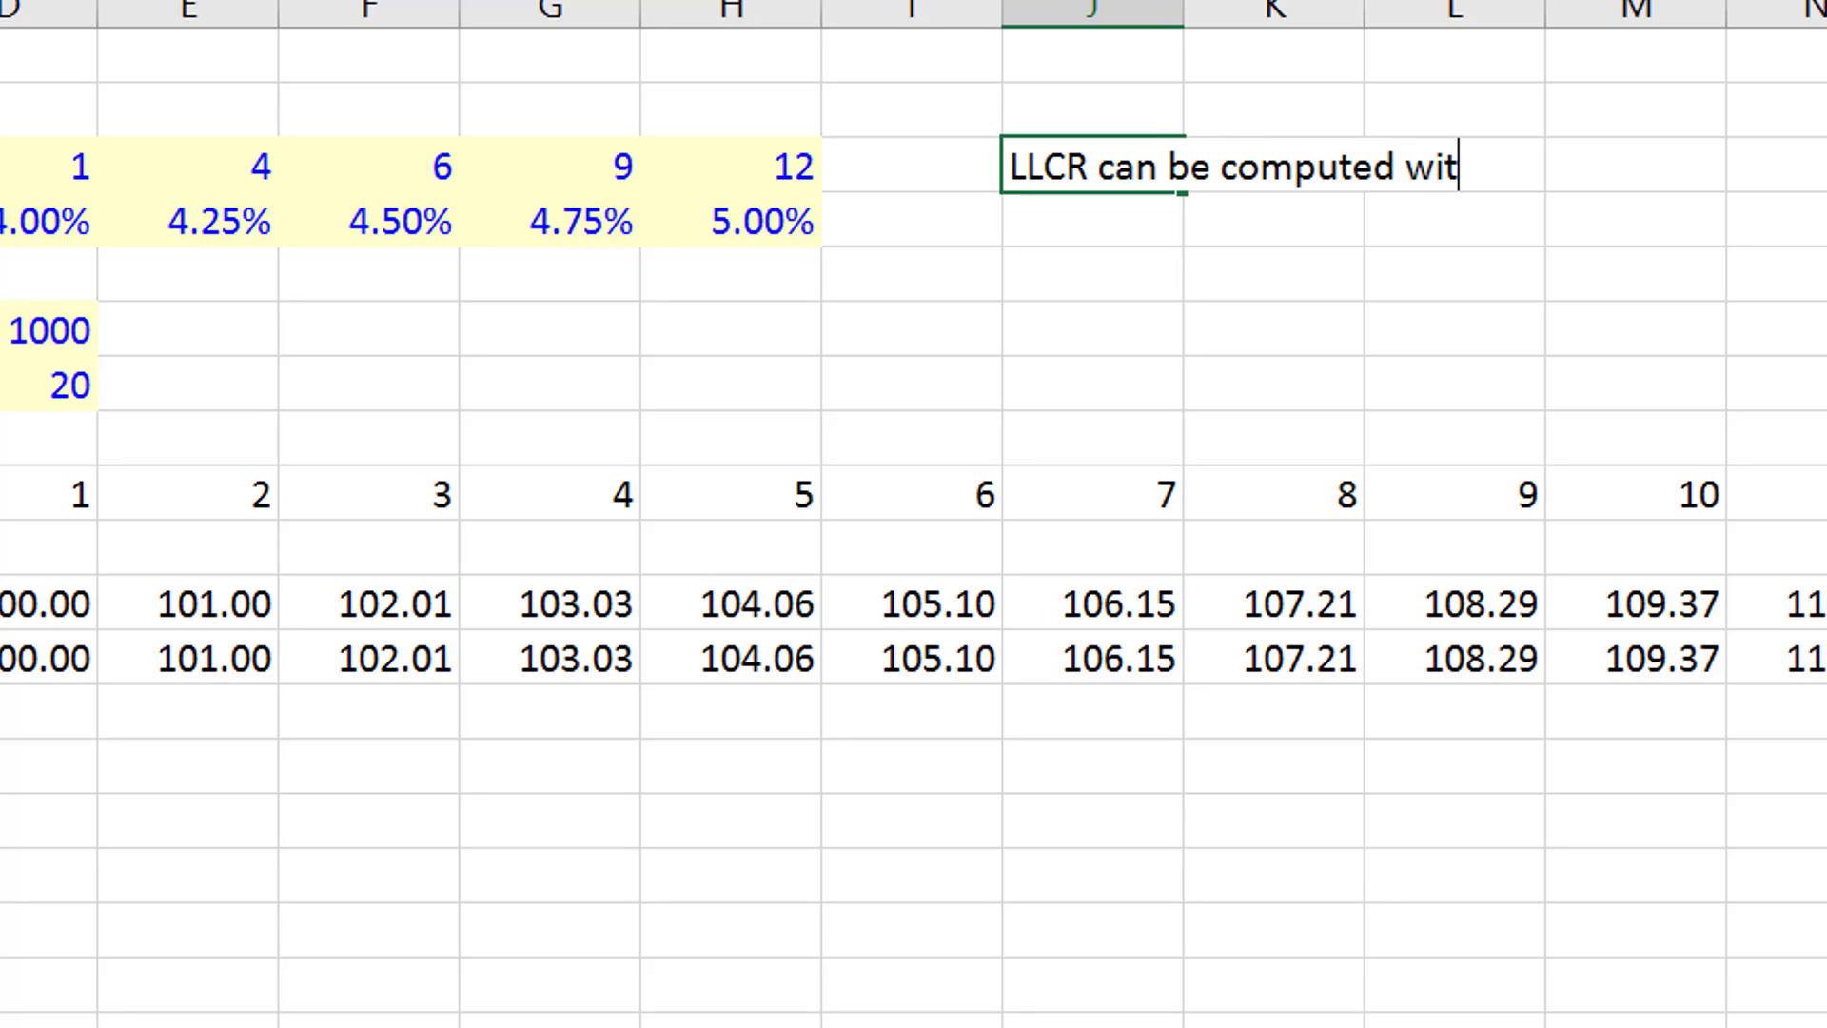
type("h Sum")
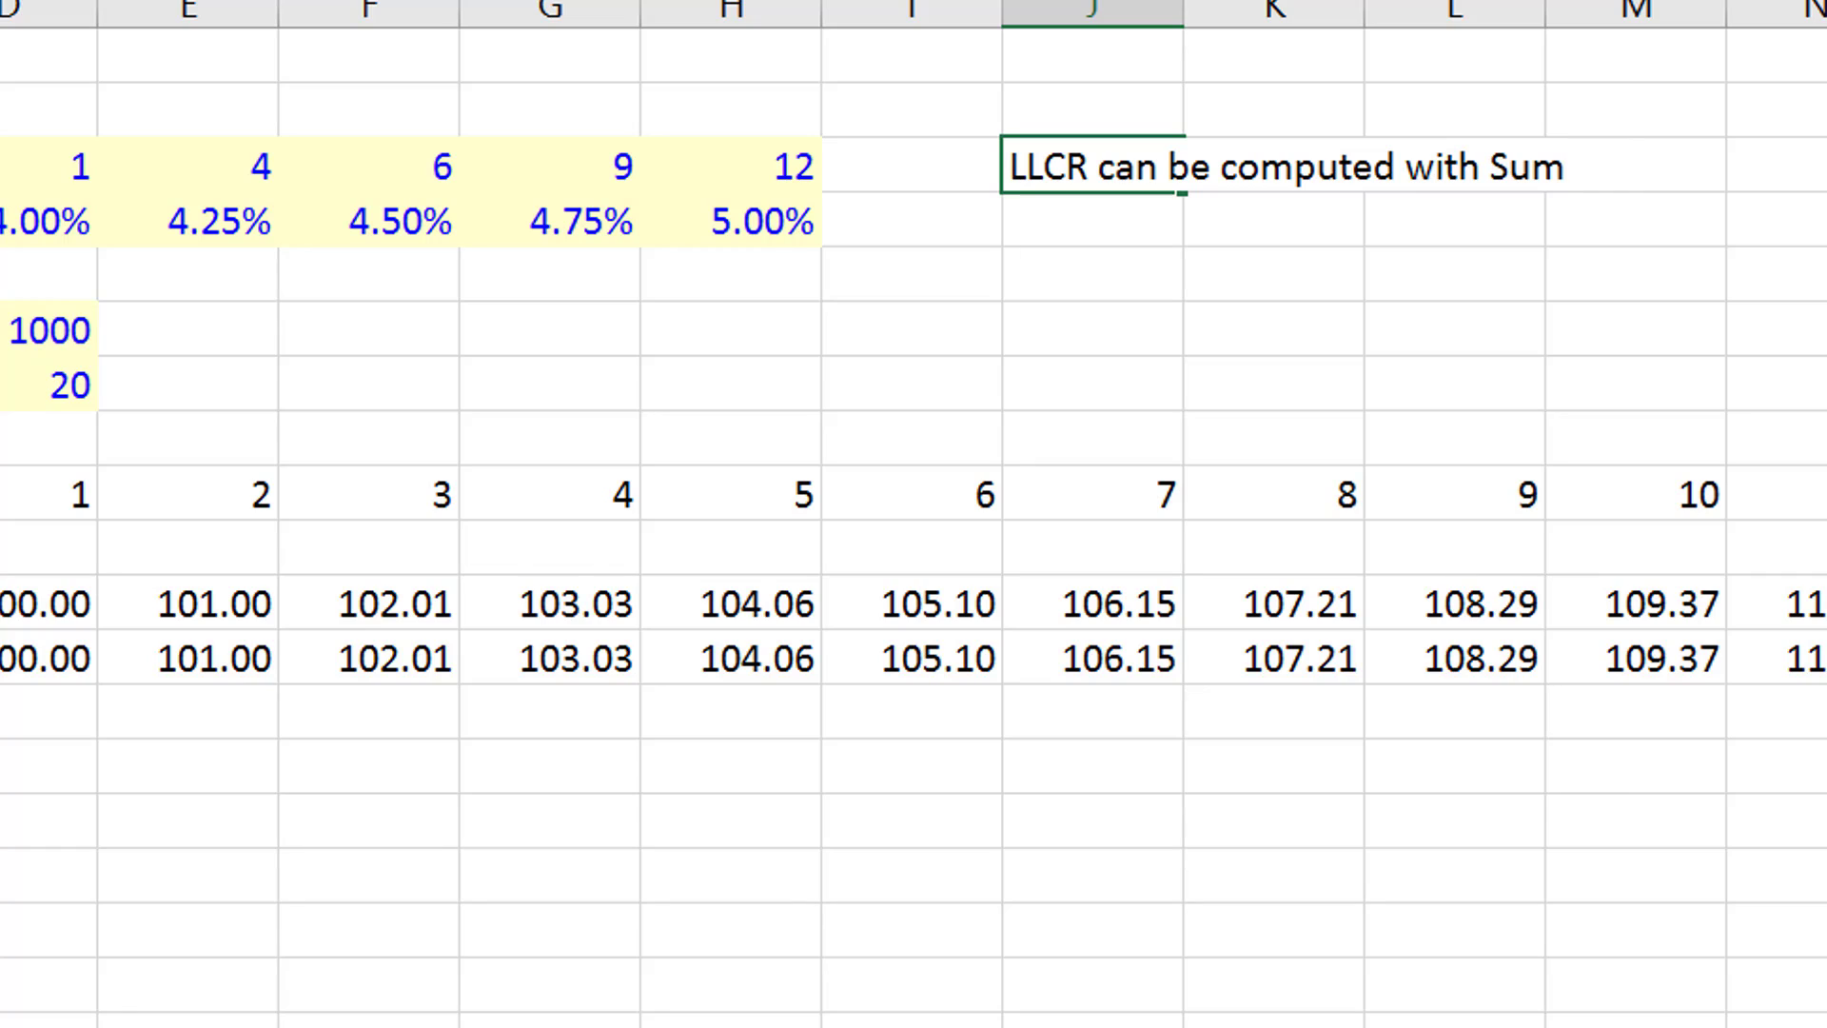
type("product")
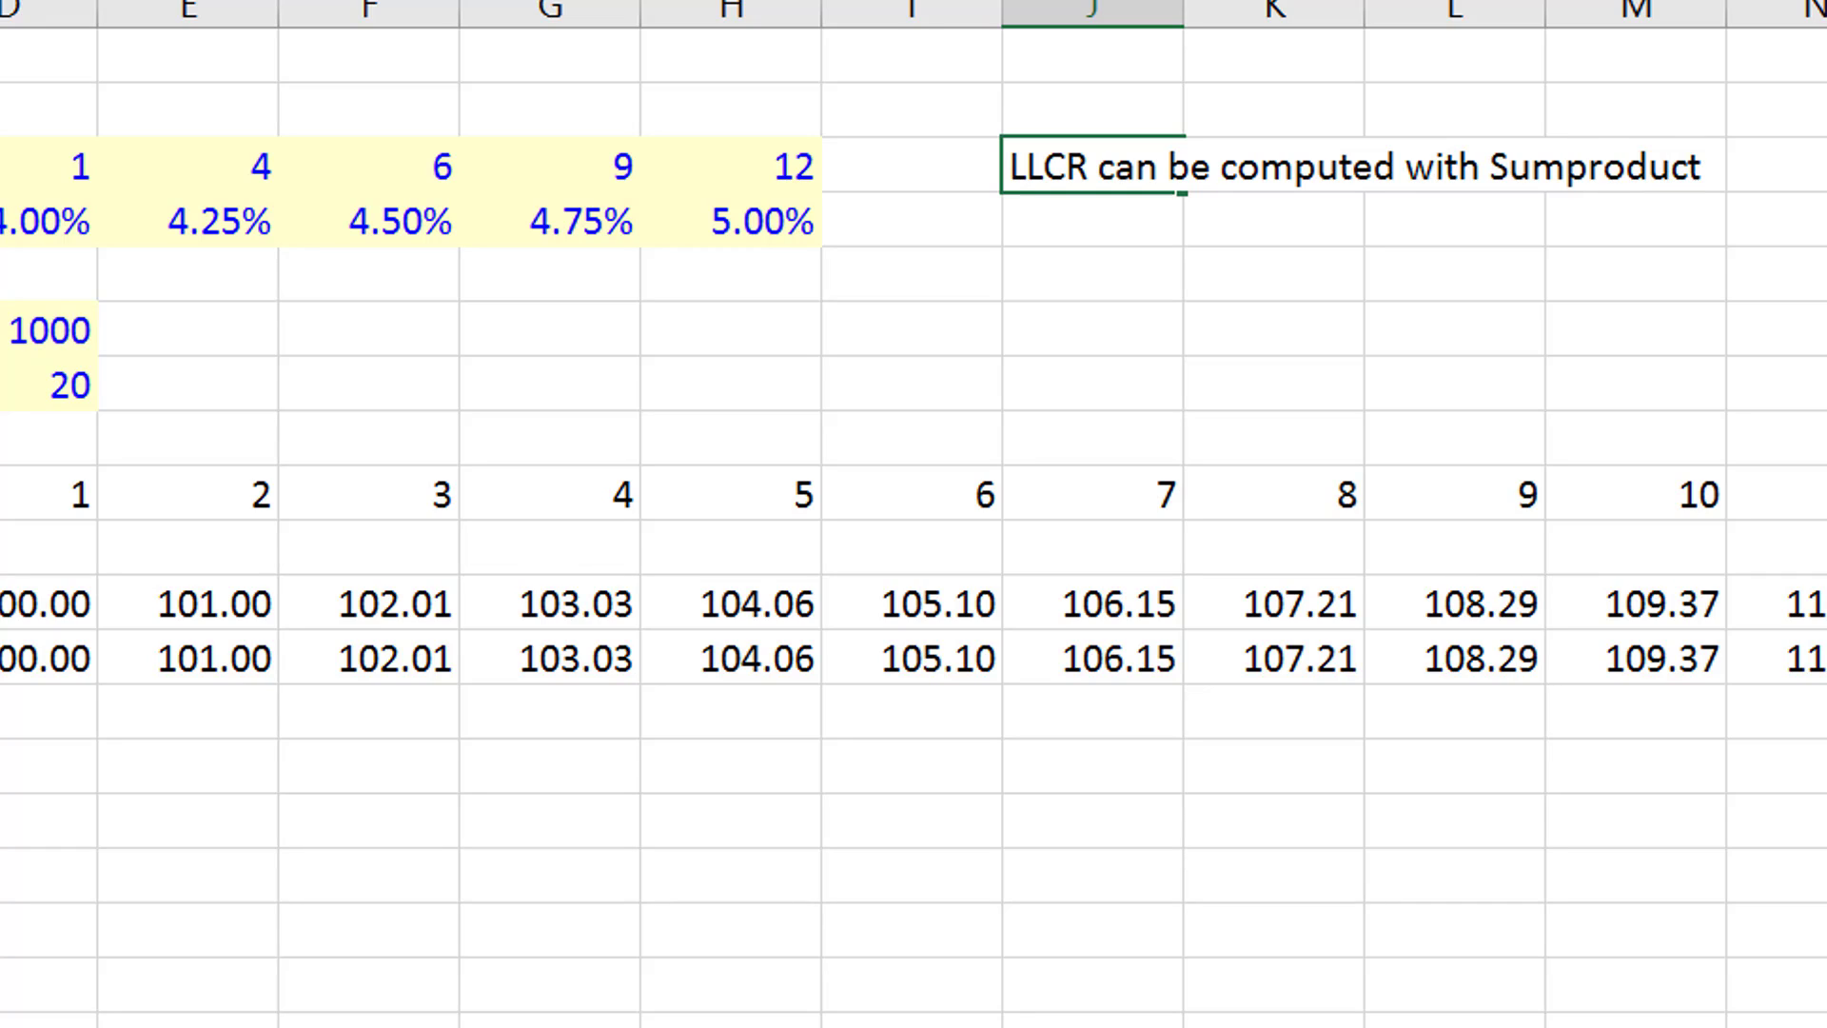
key("Return")
key("Return")
- Enter the note "Multuiply by prior value or Interest Rate Index" in J5
type("M")
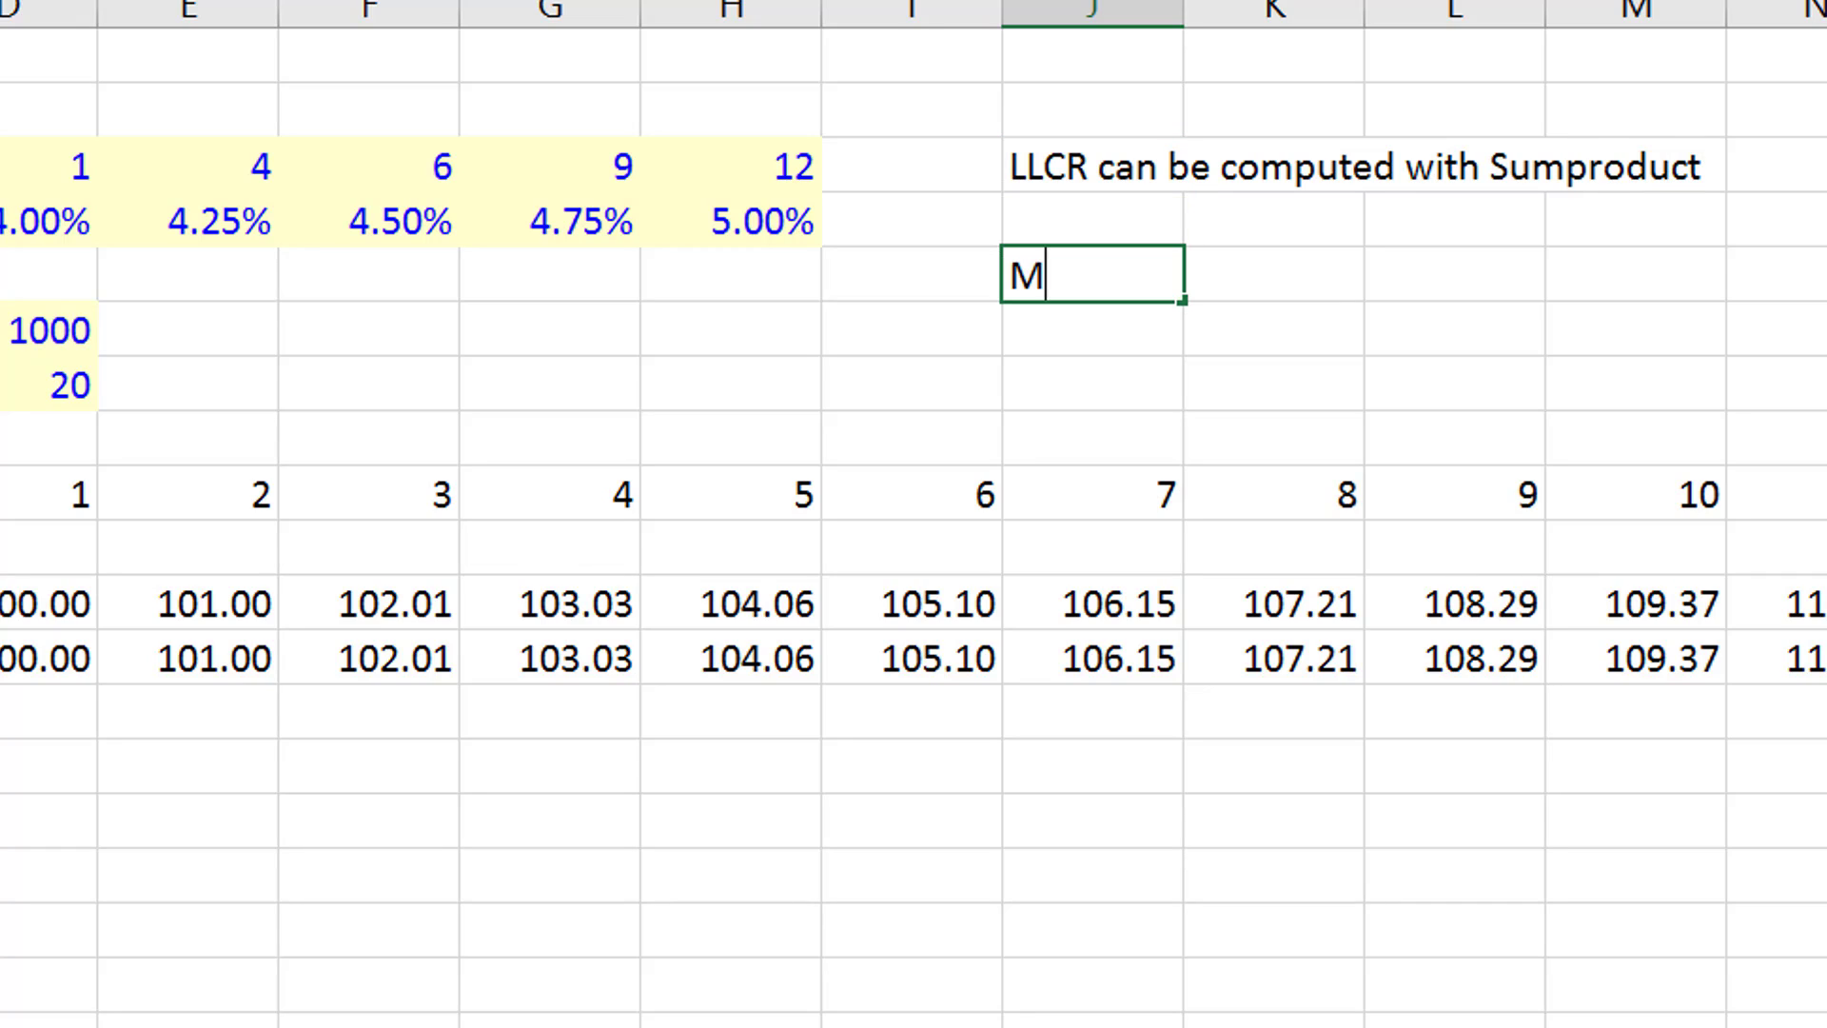
type("ultuiply")
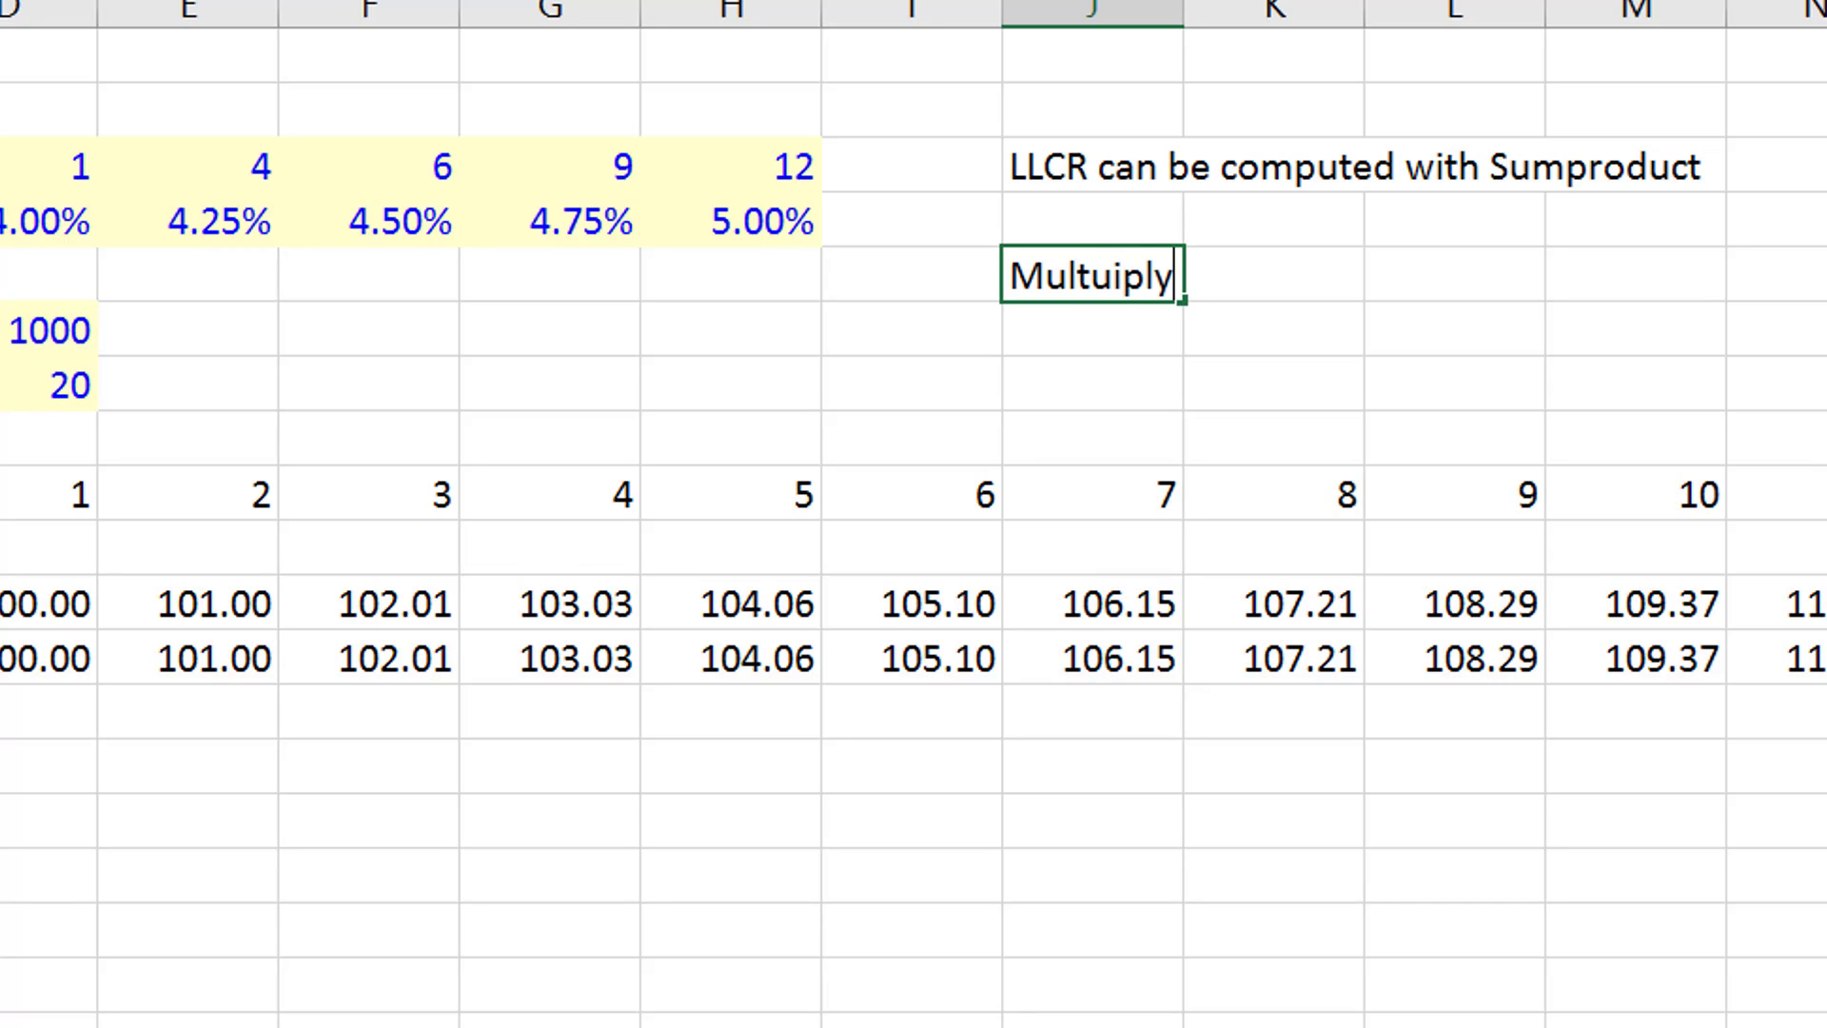
type(" by priod")
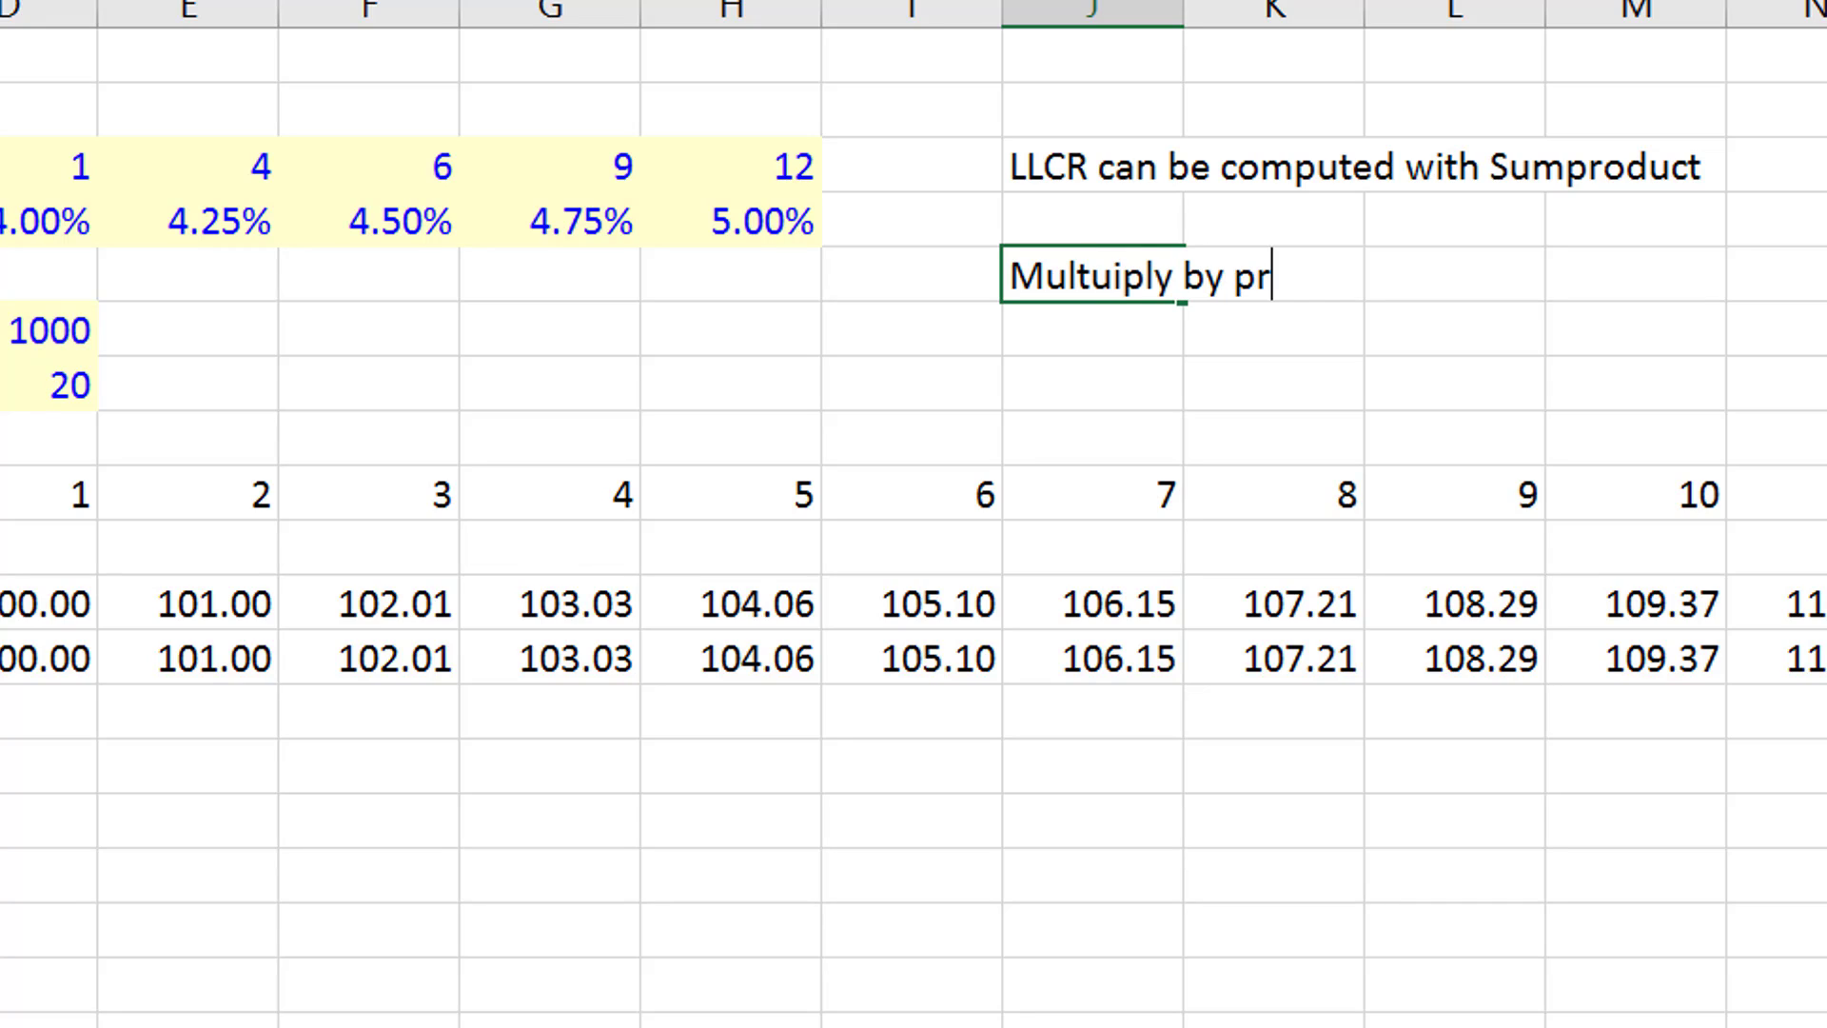
key("BackSpace")
key("BackSpace")
type("r value fo")
key("BackSpace")
key("BackSpace")
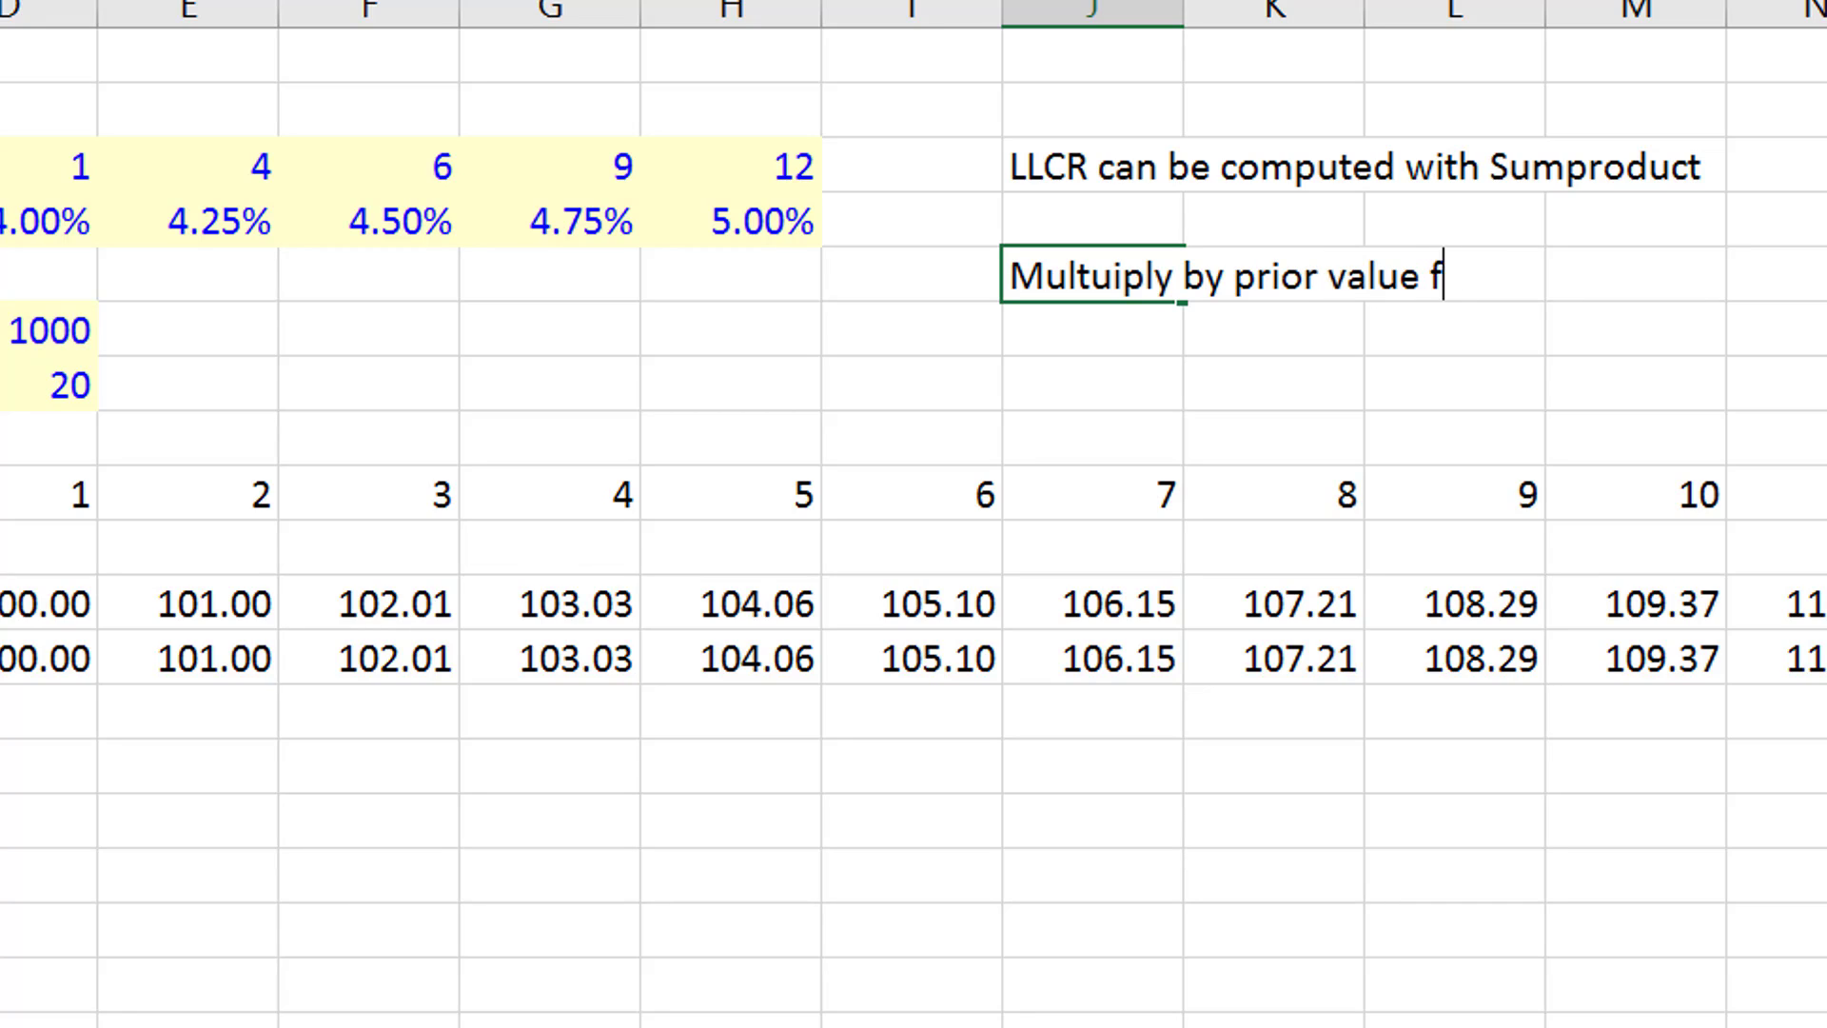
type("or ")
type("Inter")
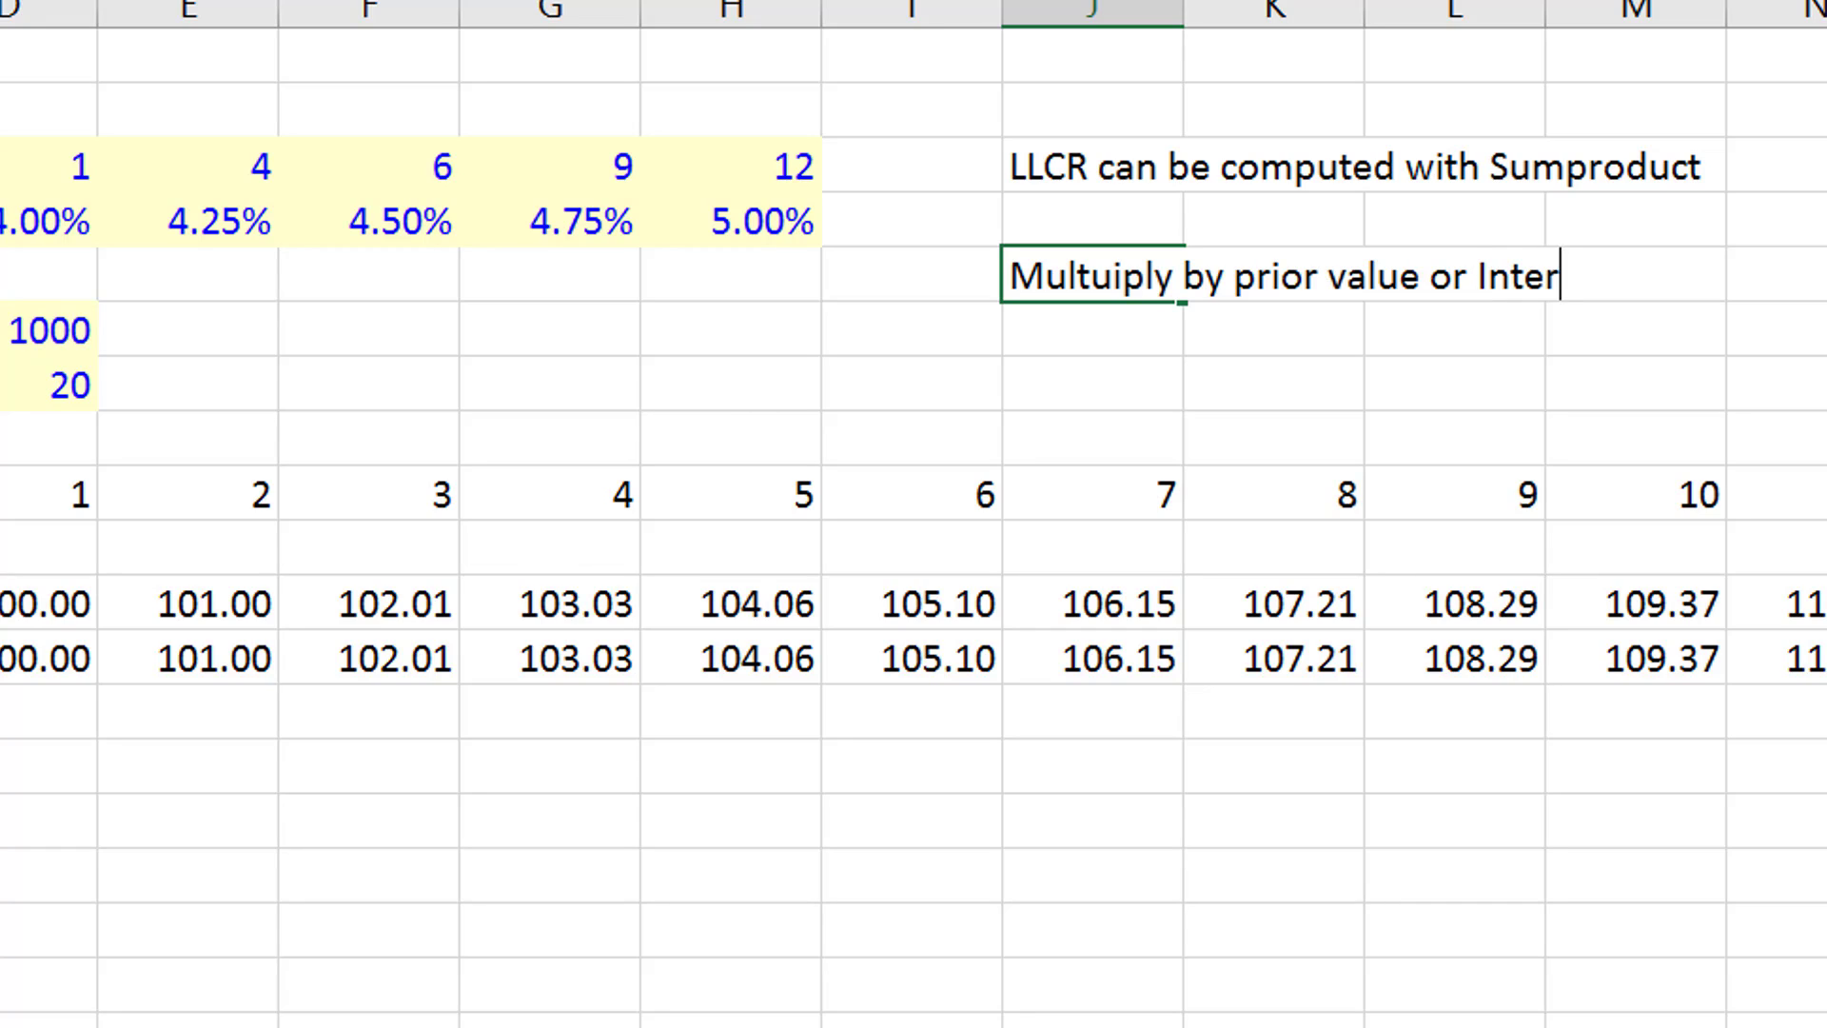
type("est Rate Inedx")
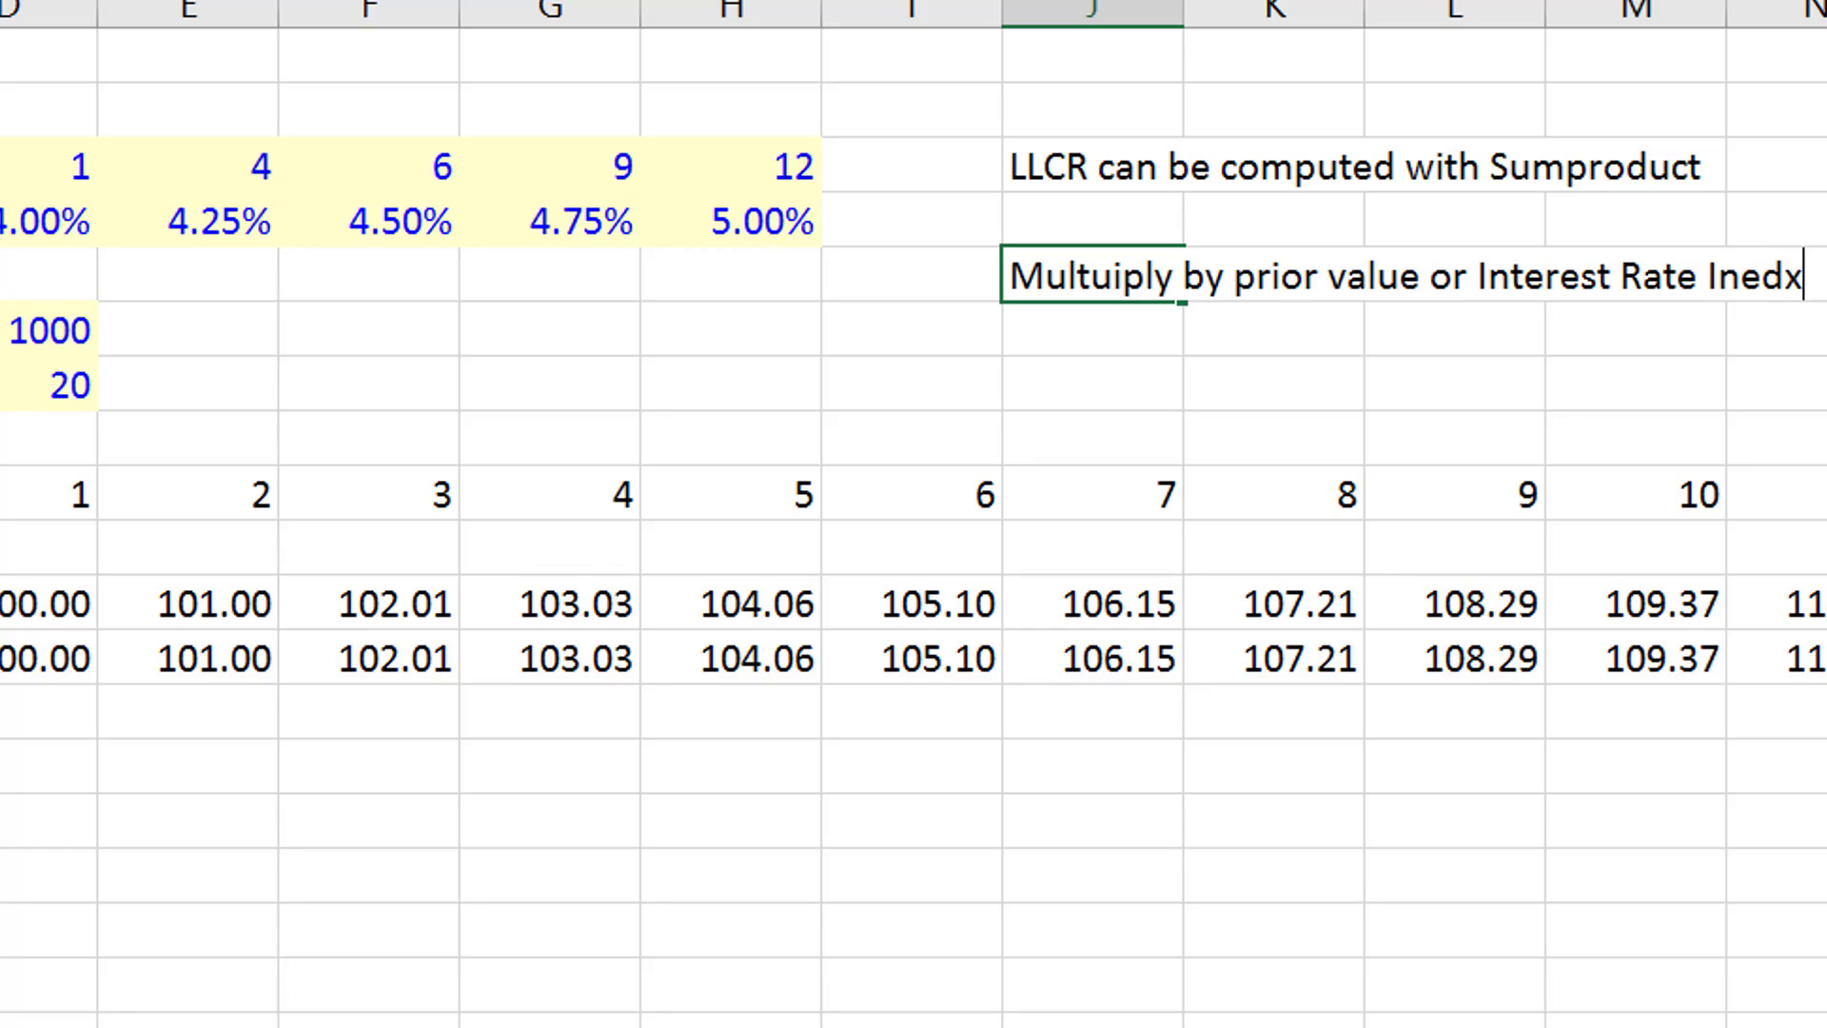
key("BackSpace")
key("BackSpace")
type("x")
key("BackSpace")
key("BackSpace")
type("dex")
key("Return")
key("Up")
key("Up")
key("F2")
type("Cread")
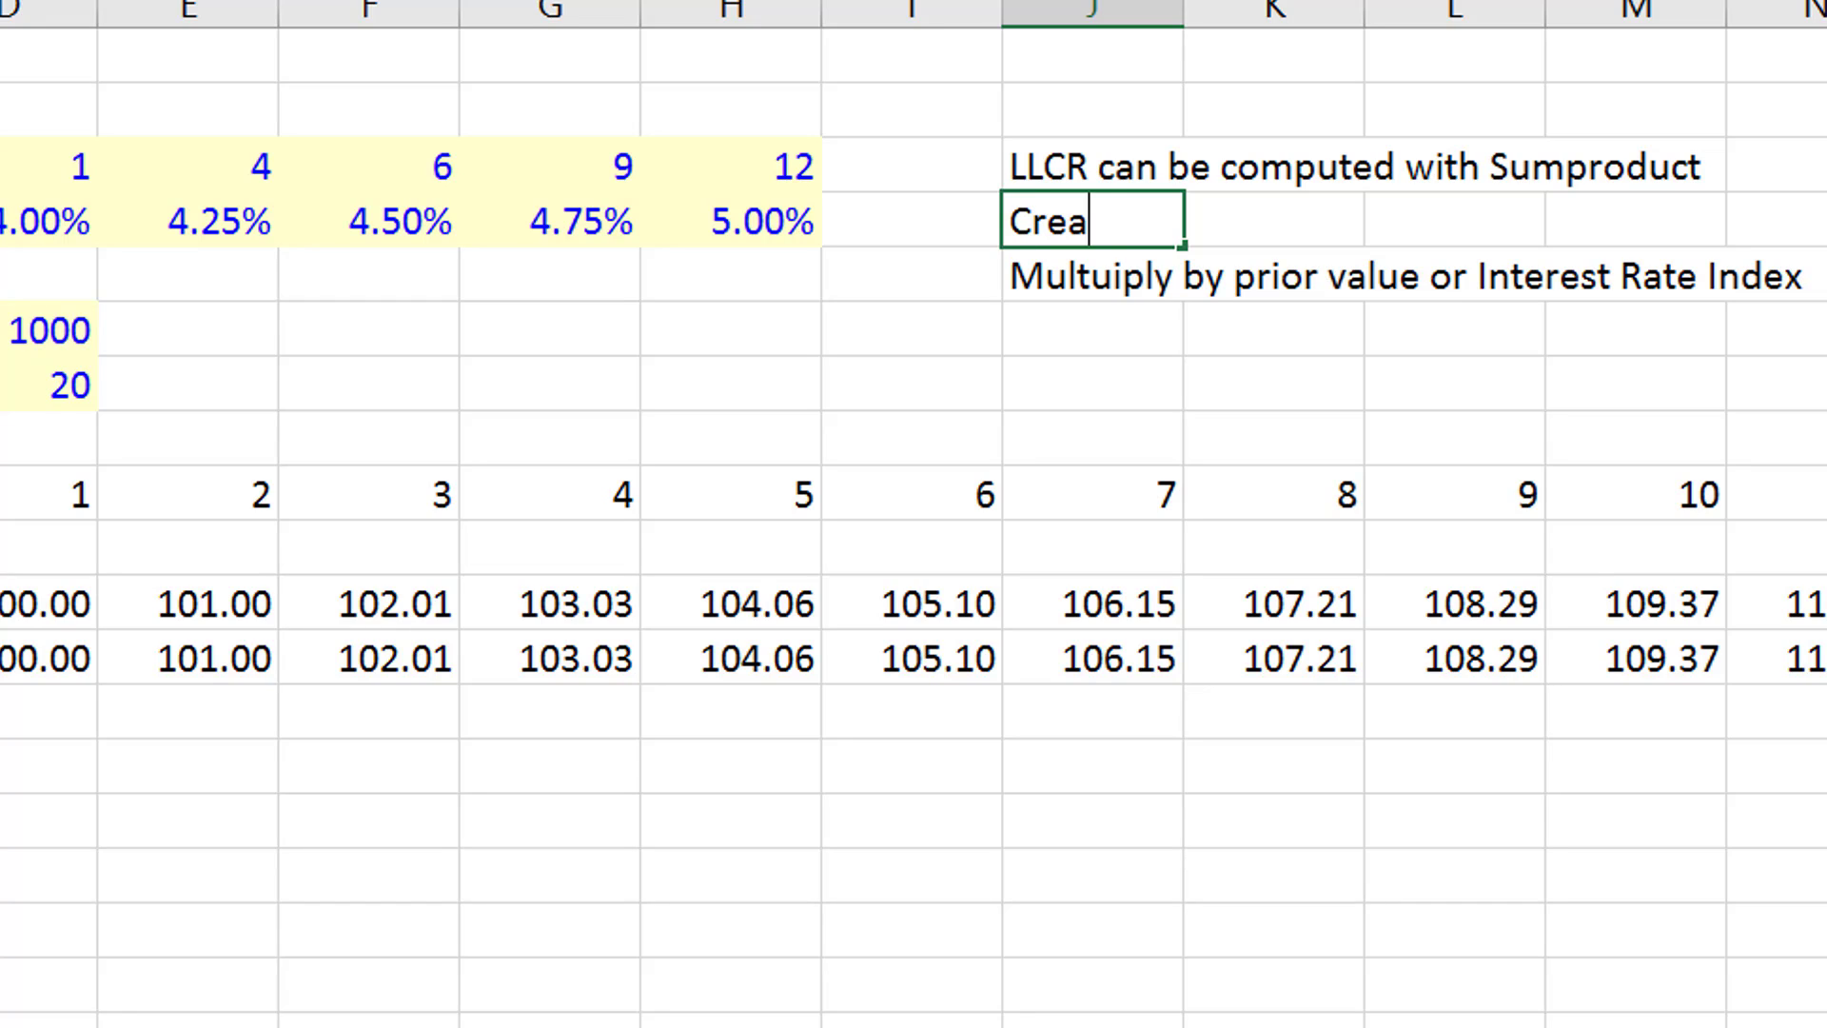
key("Escape")
- Enter the note "Create an Interest Rate Index" in J2, above the LLCR note
key("Up")
key("Up")
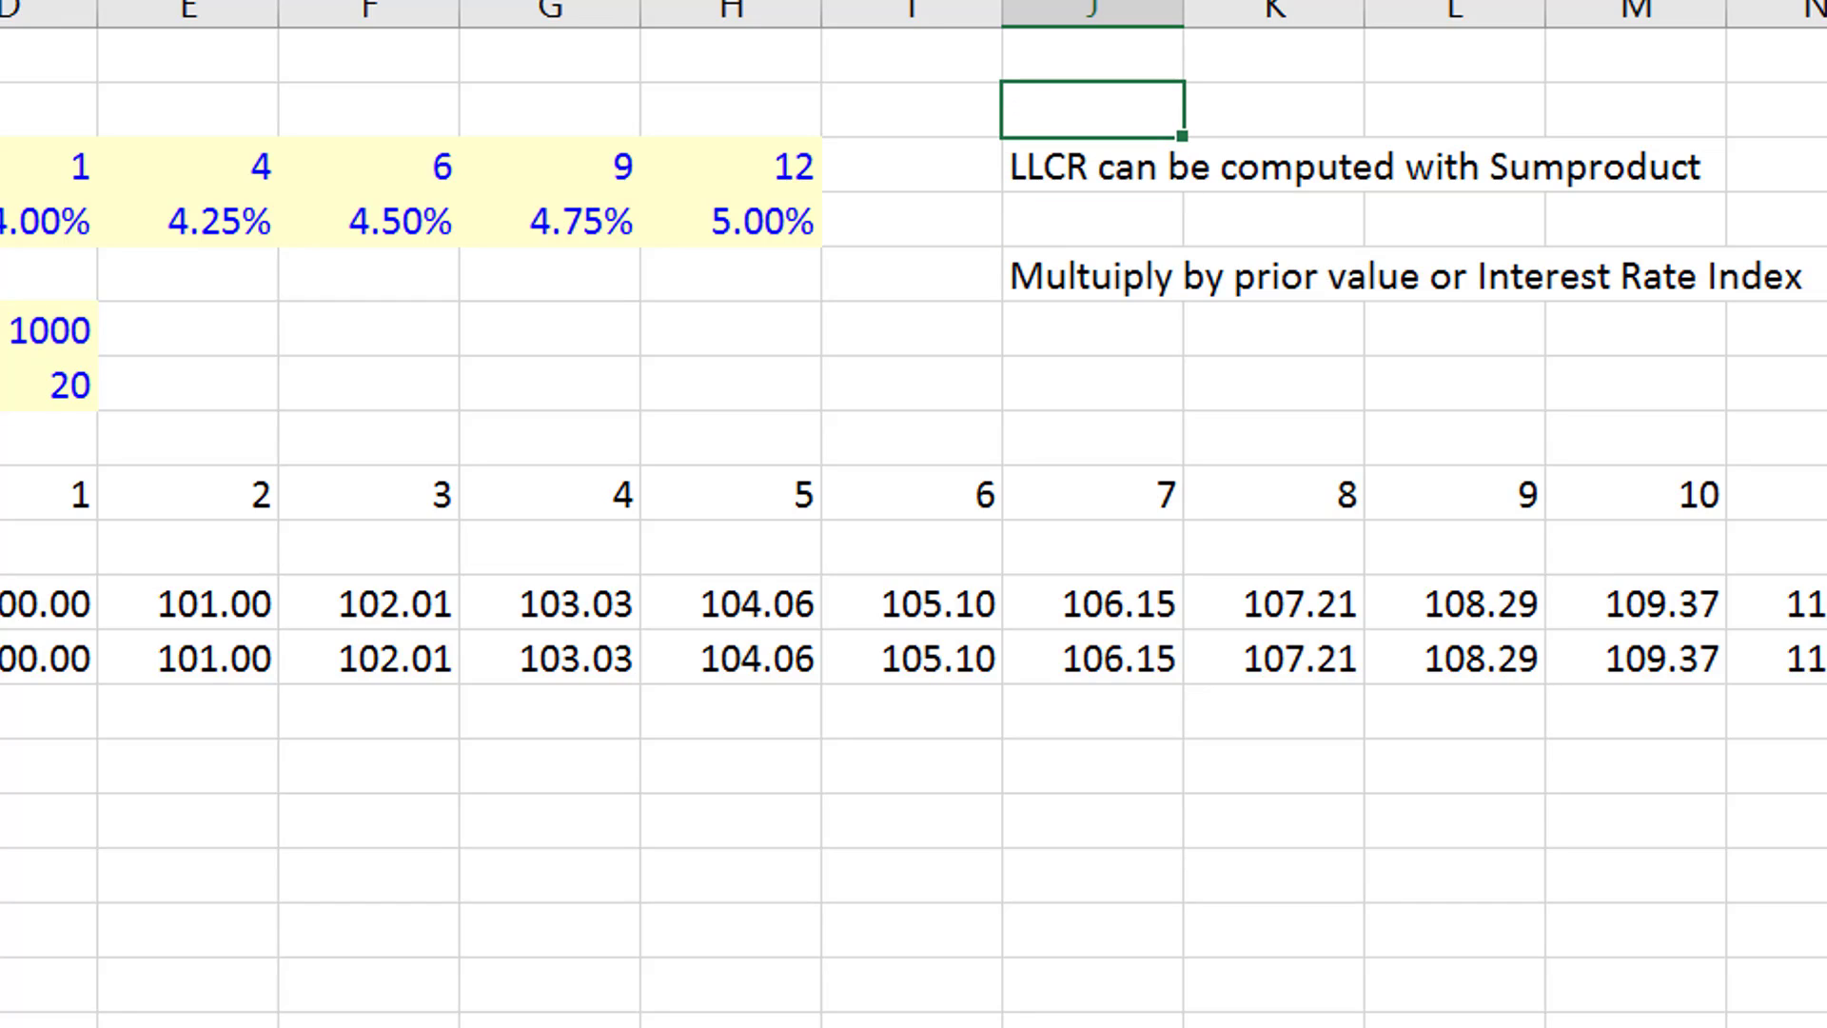
type("Cre")
type("ate and")
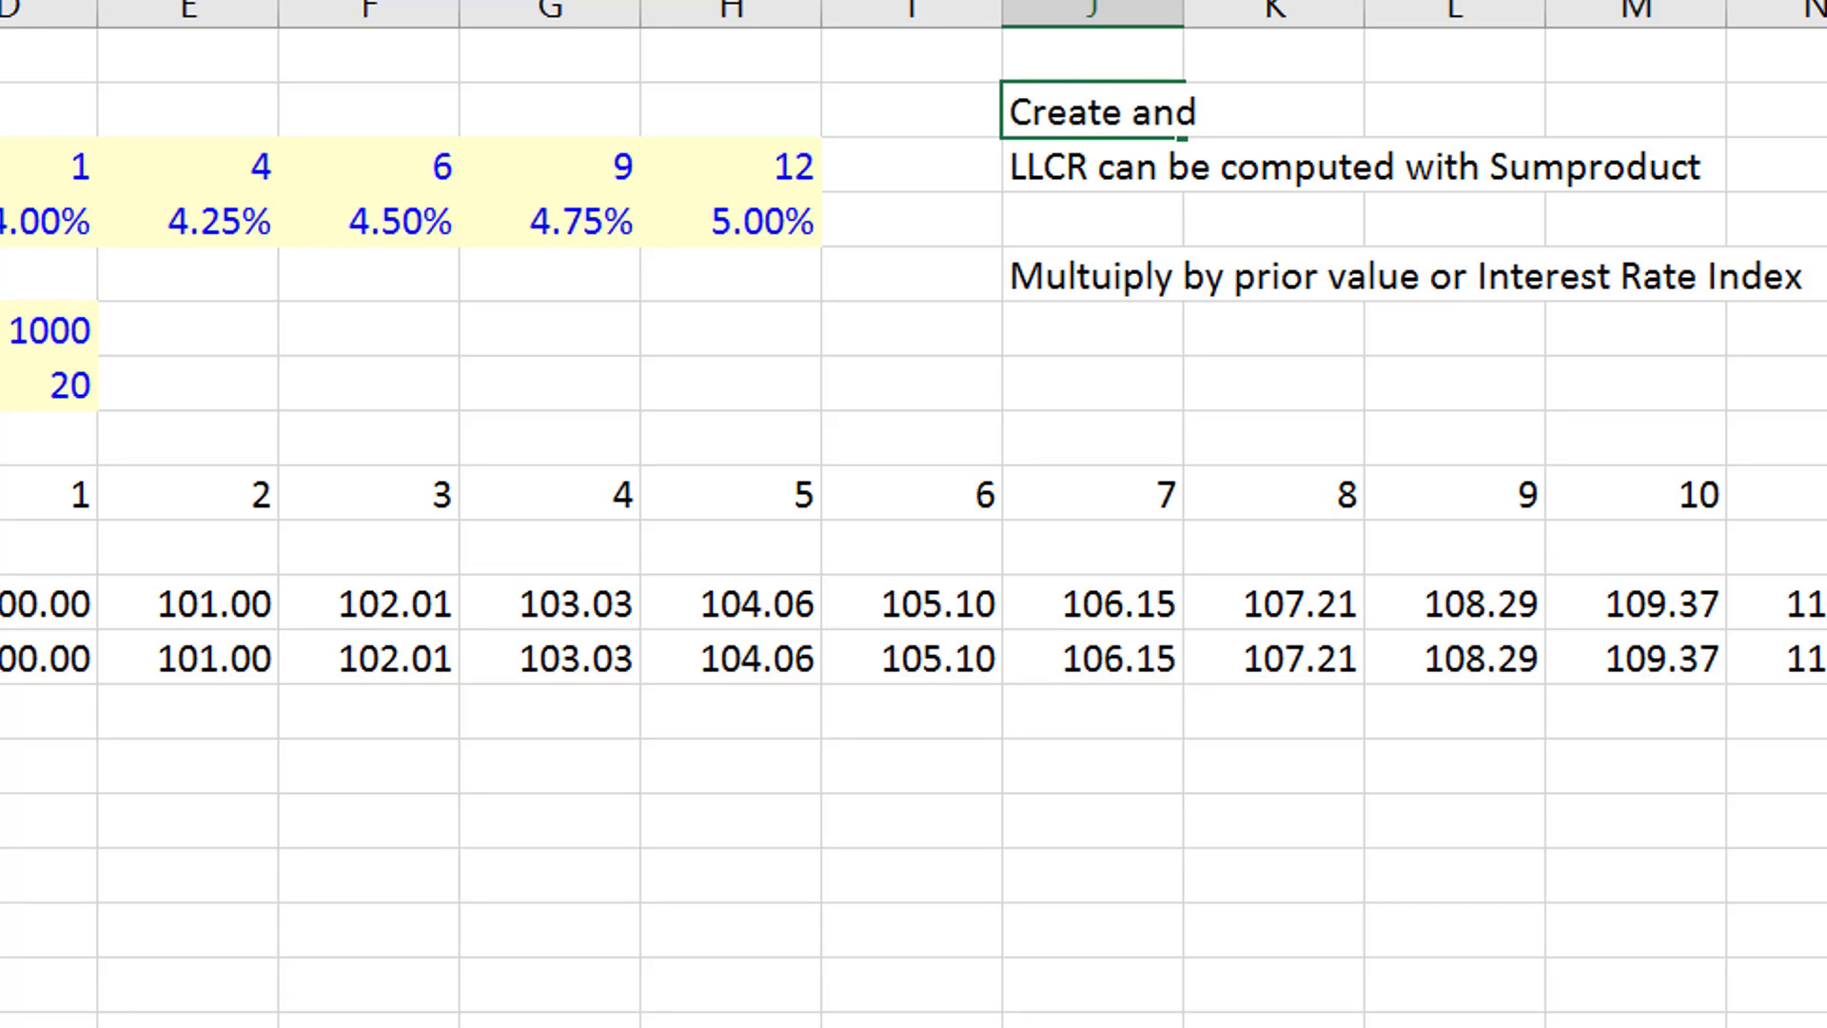
key("BackSpace")
type("Interest Rat")
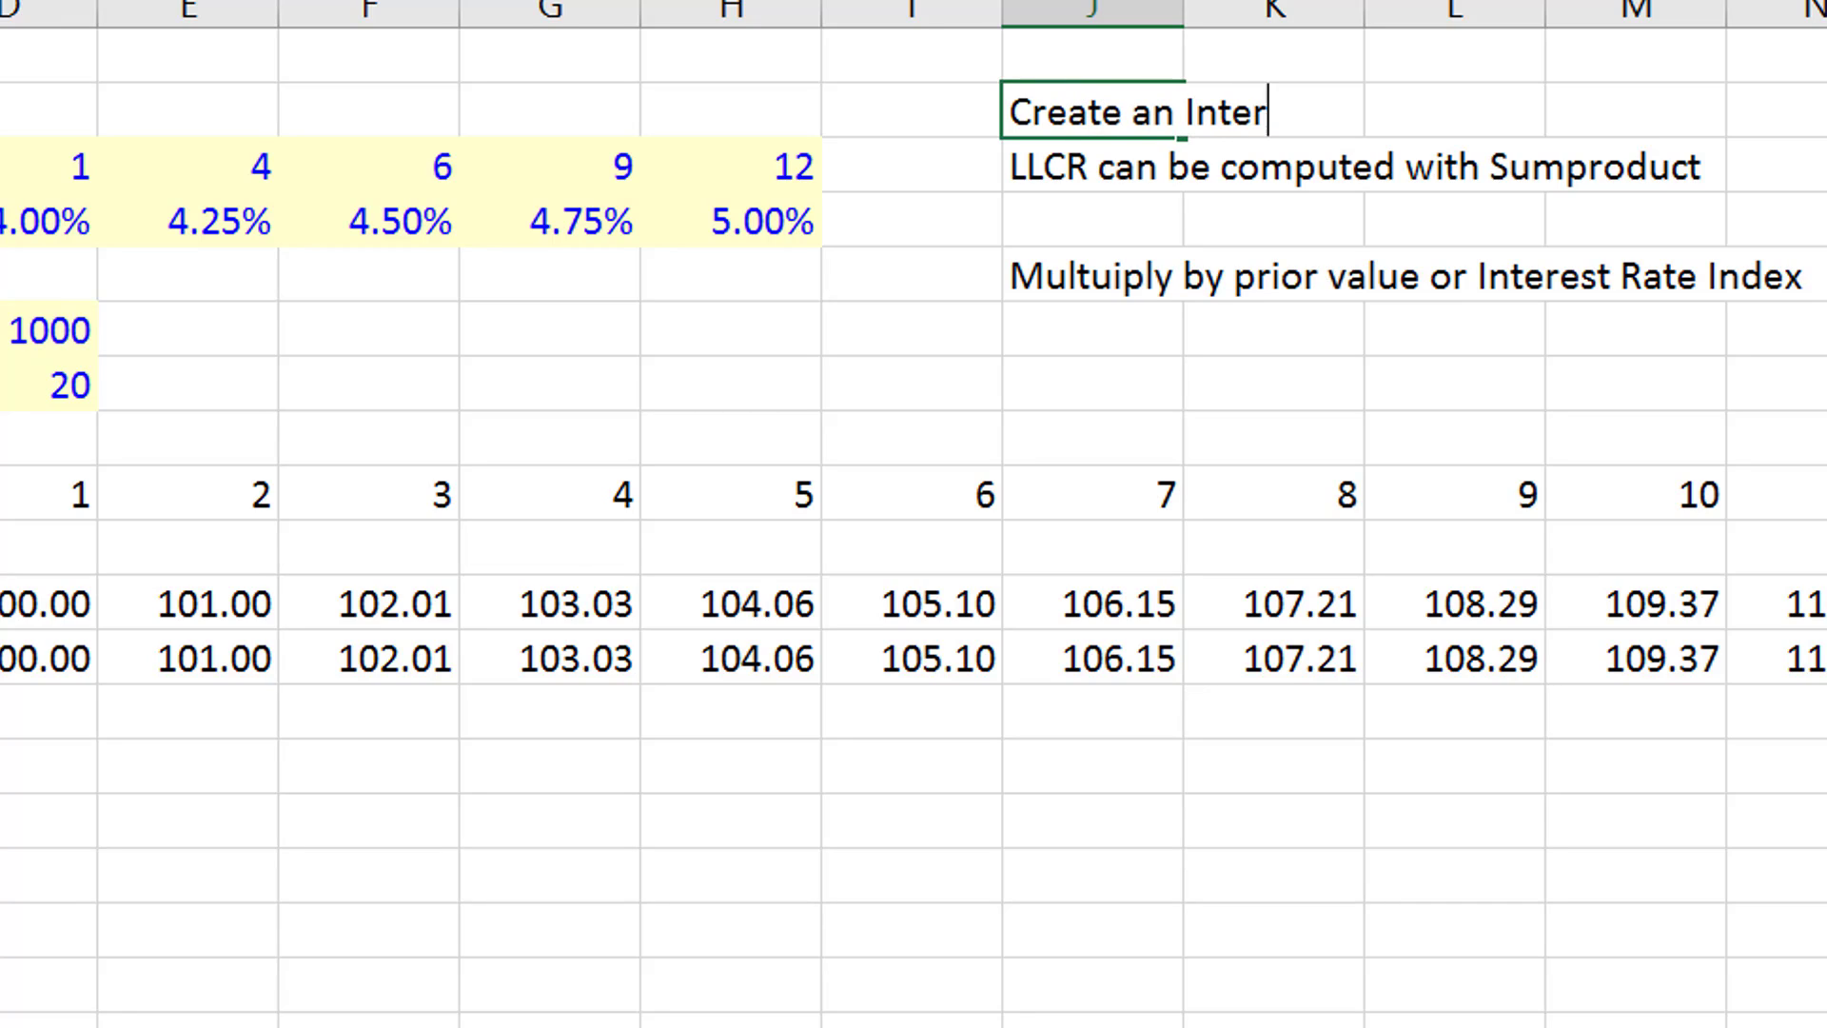
type("e Index")
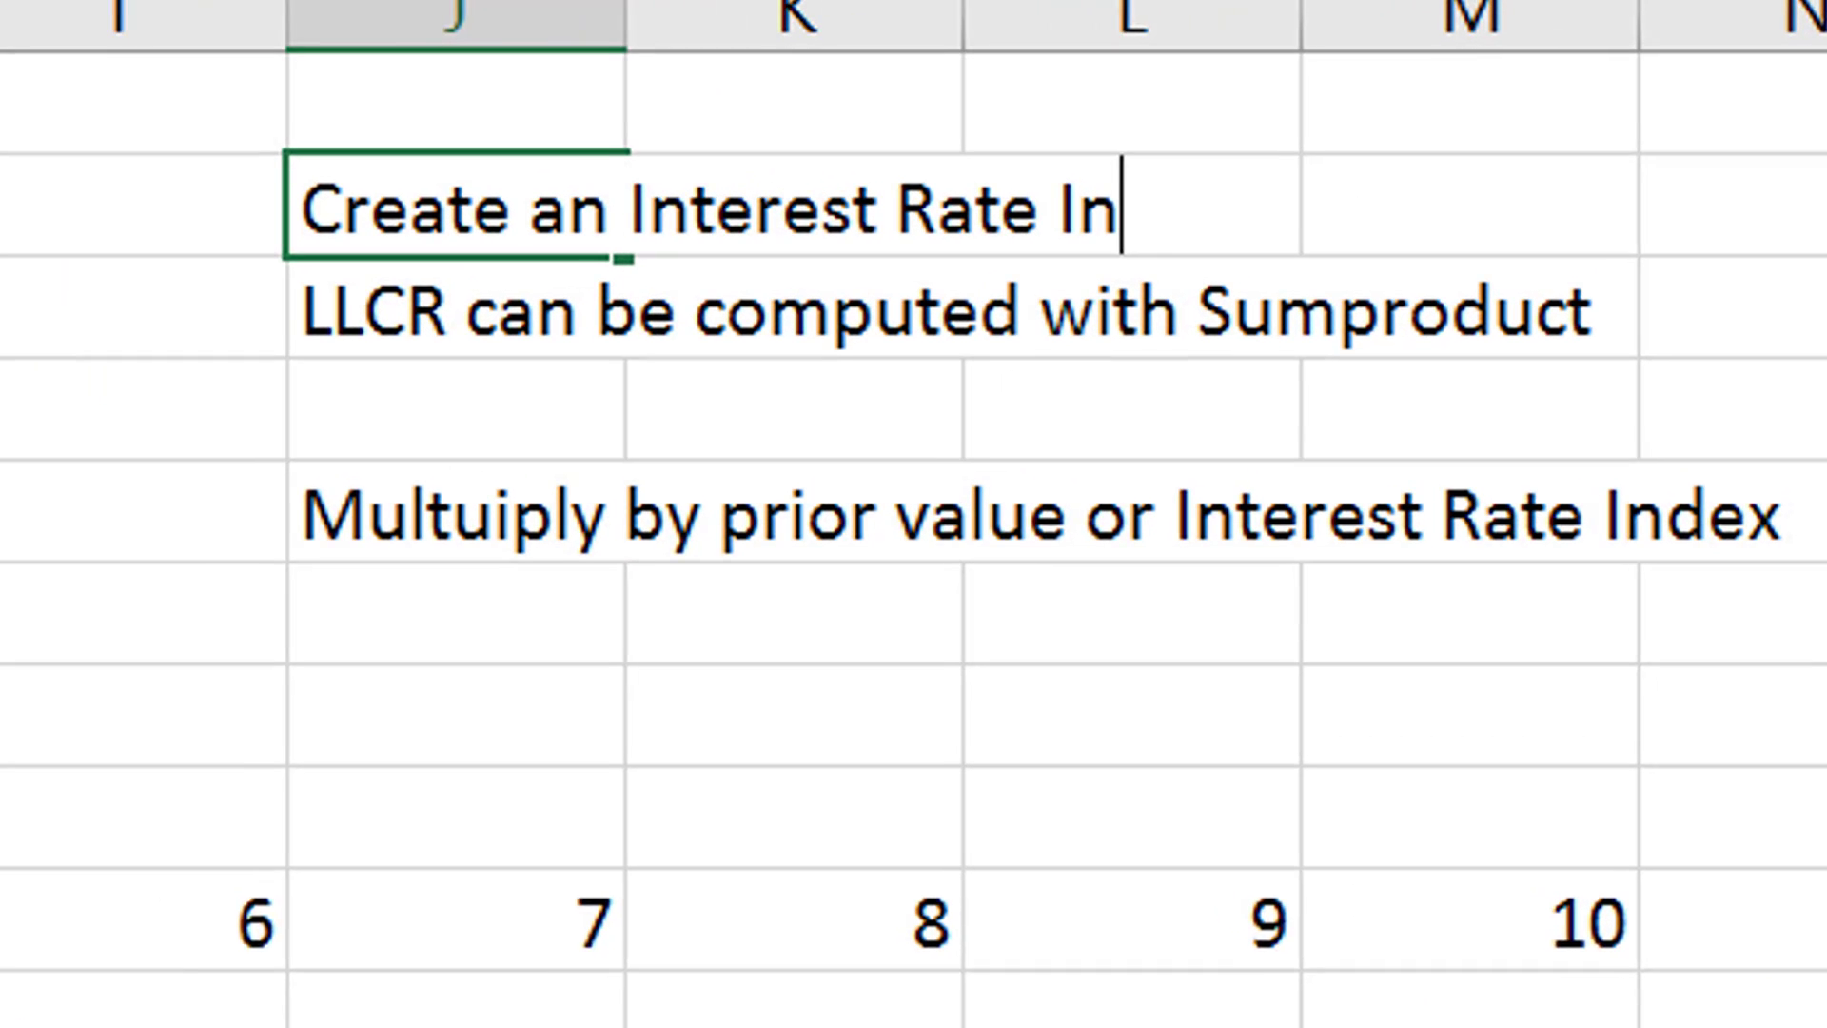
key("Return")
- Enter the label "Interest Rate" in B14, leaving one blank row below Target DS
key("Down")
key("Down")
key("Down")
key("Down")
key("Down")
key("Down")
key("Down")
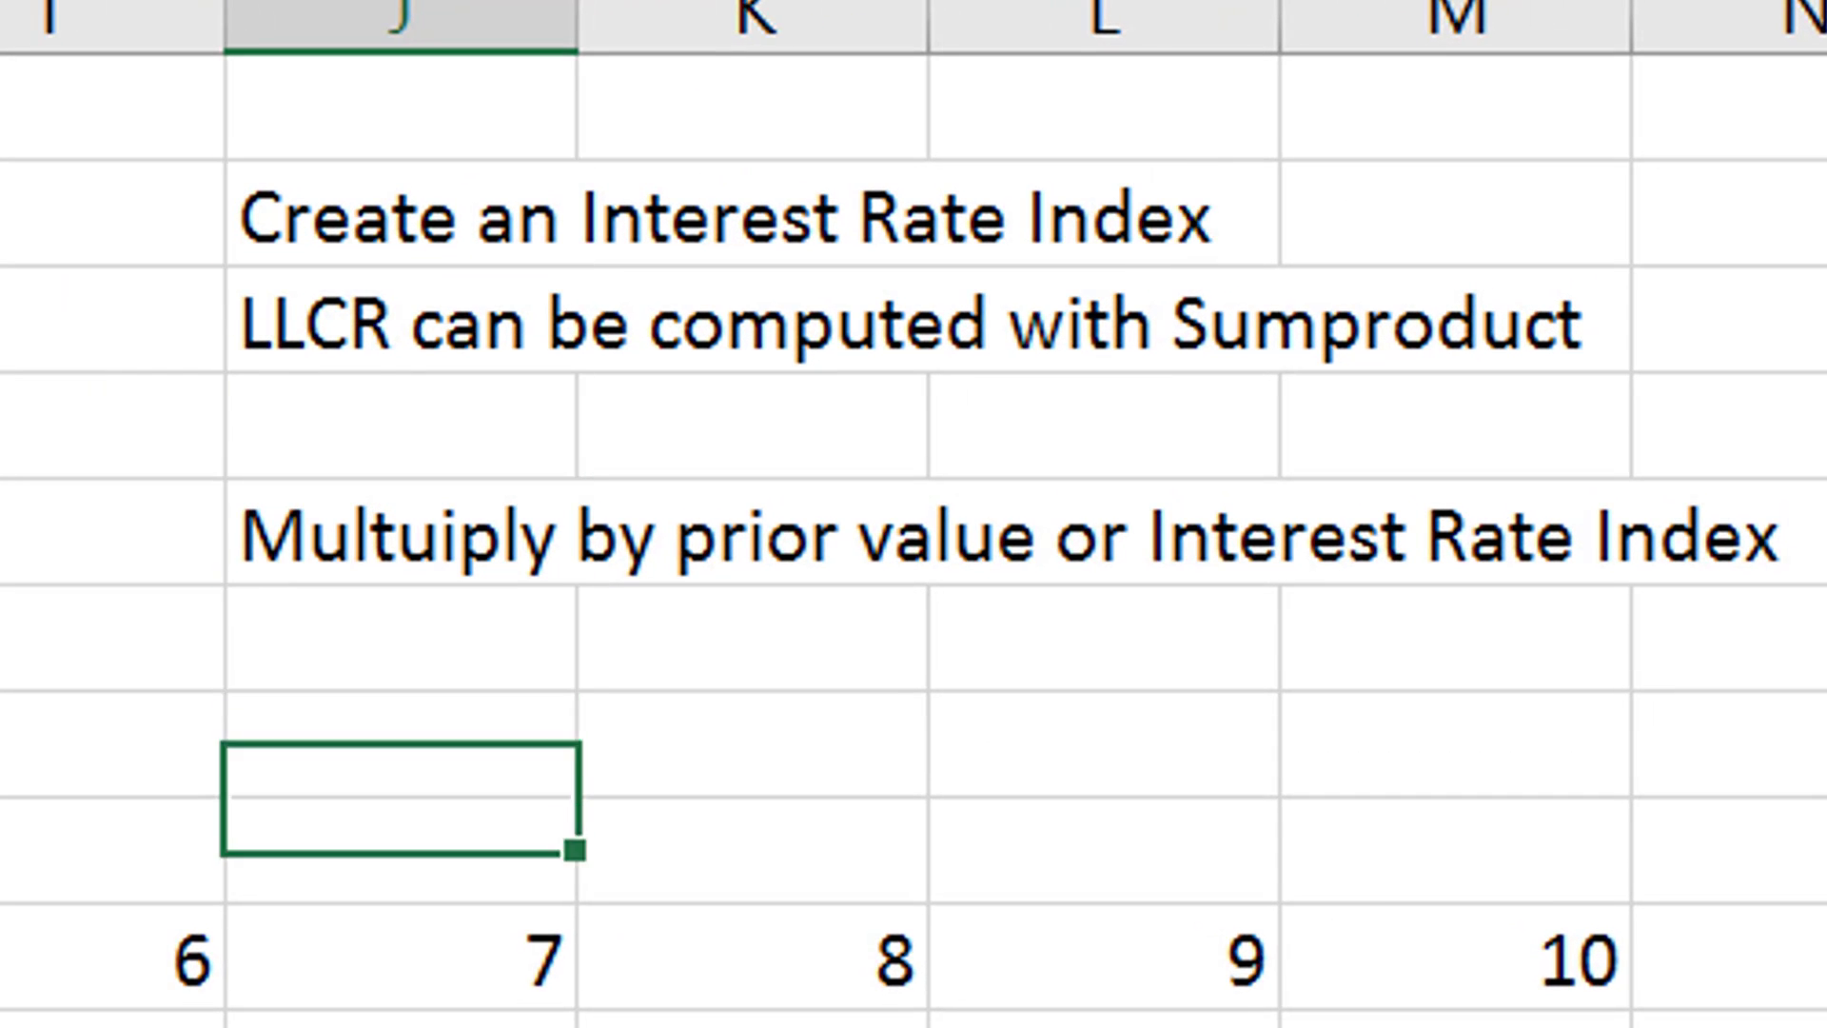
key("Left")
key("Left")
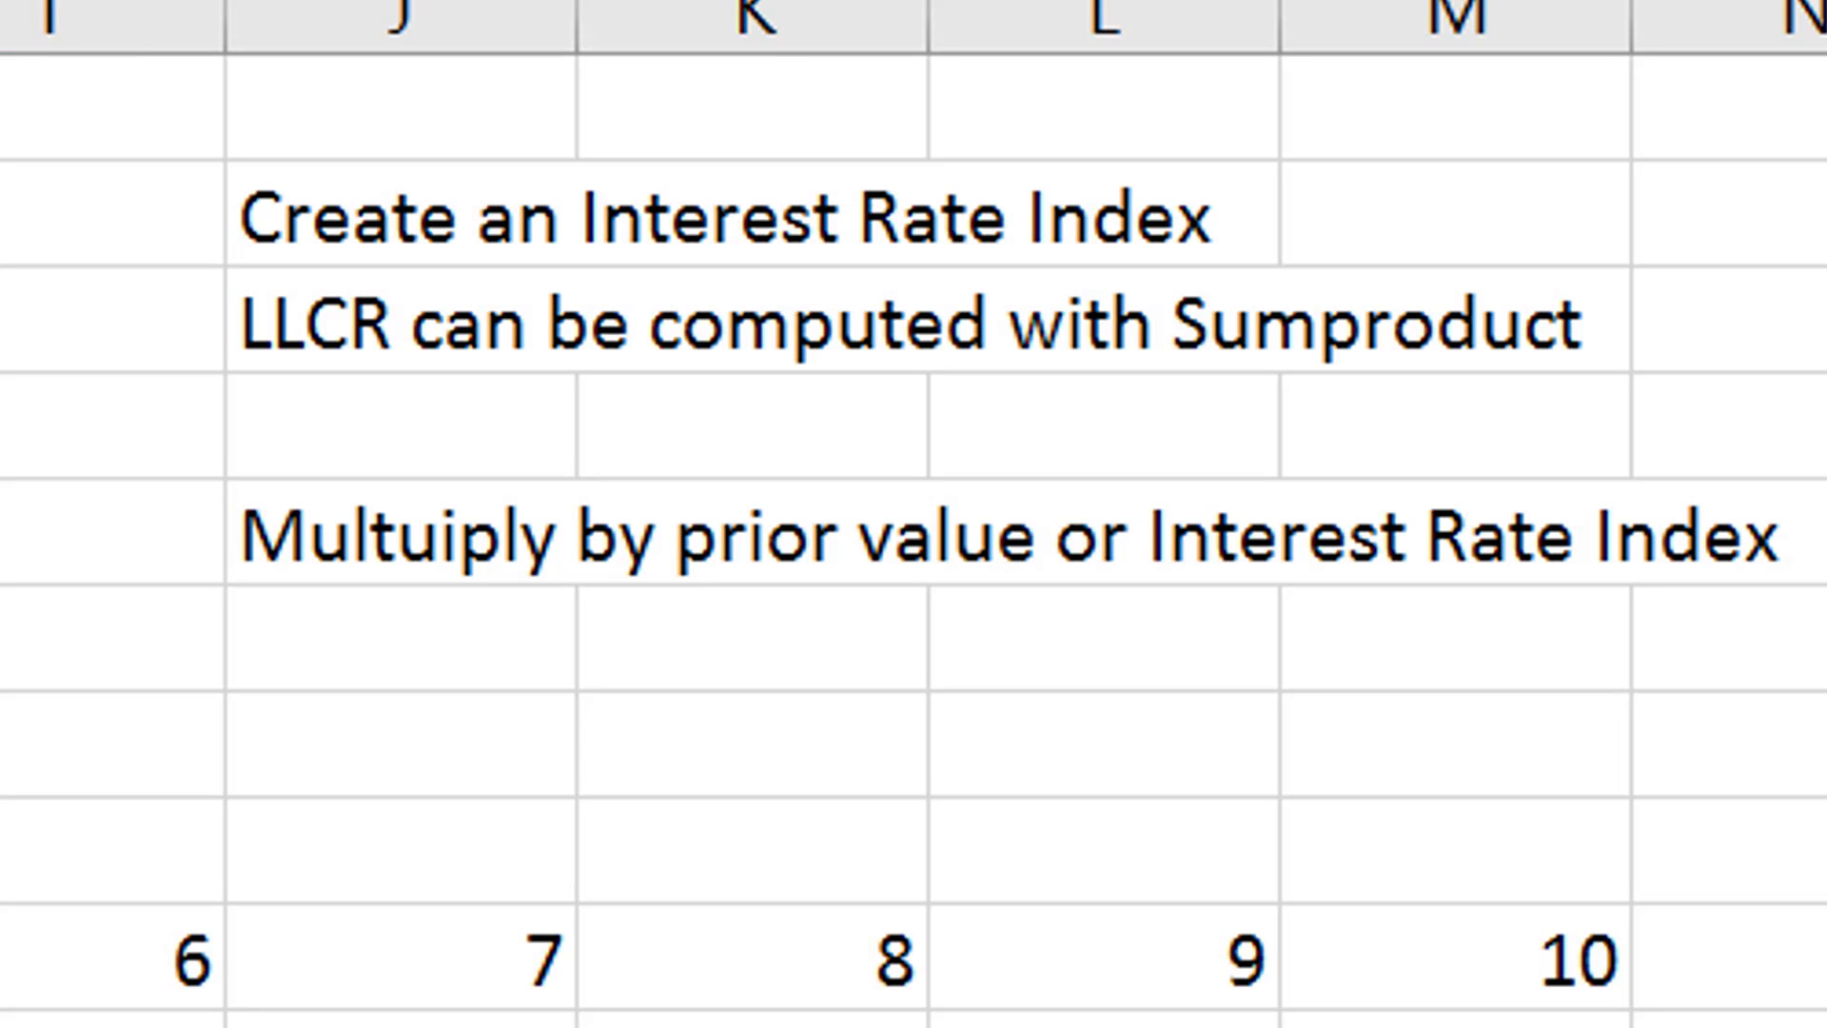
key("Up")
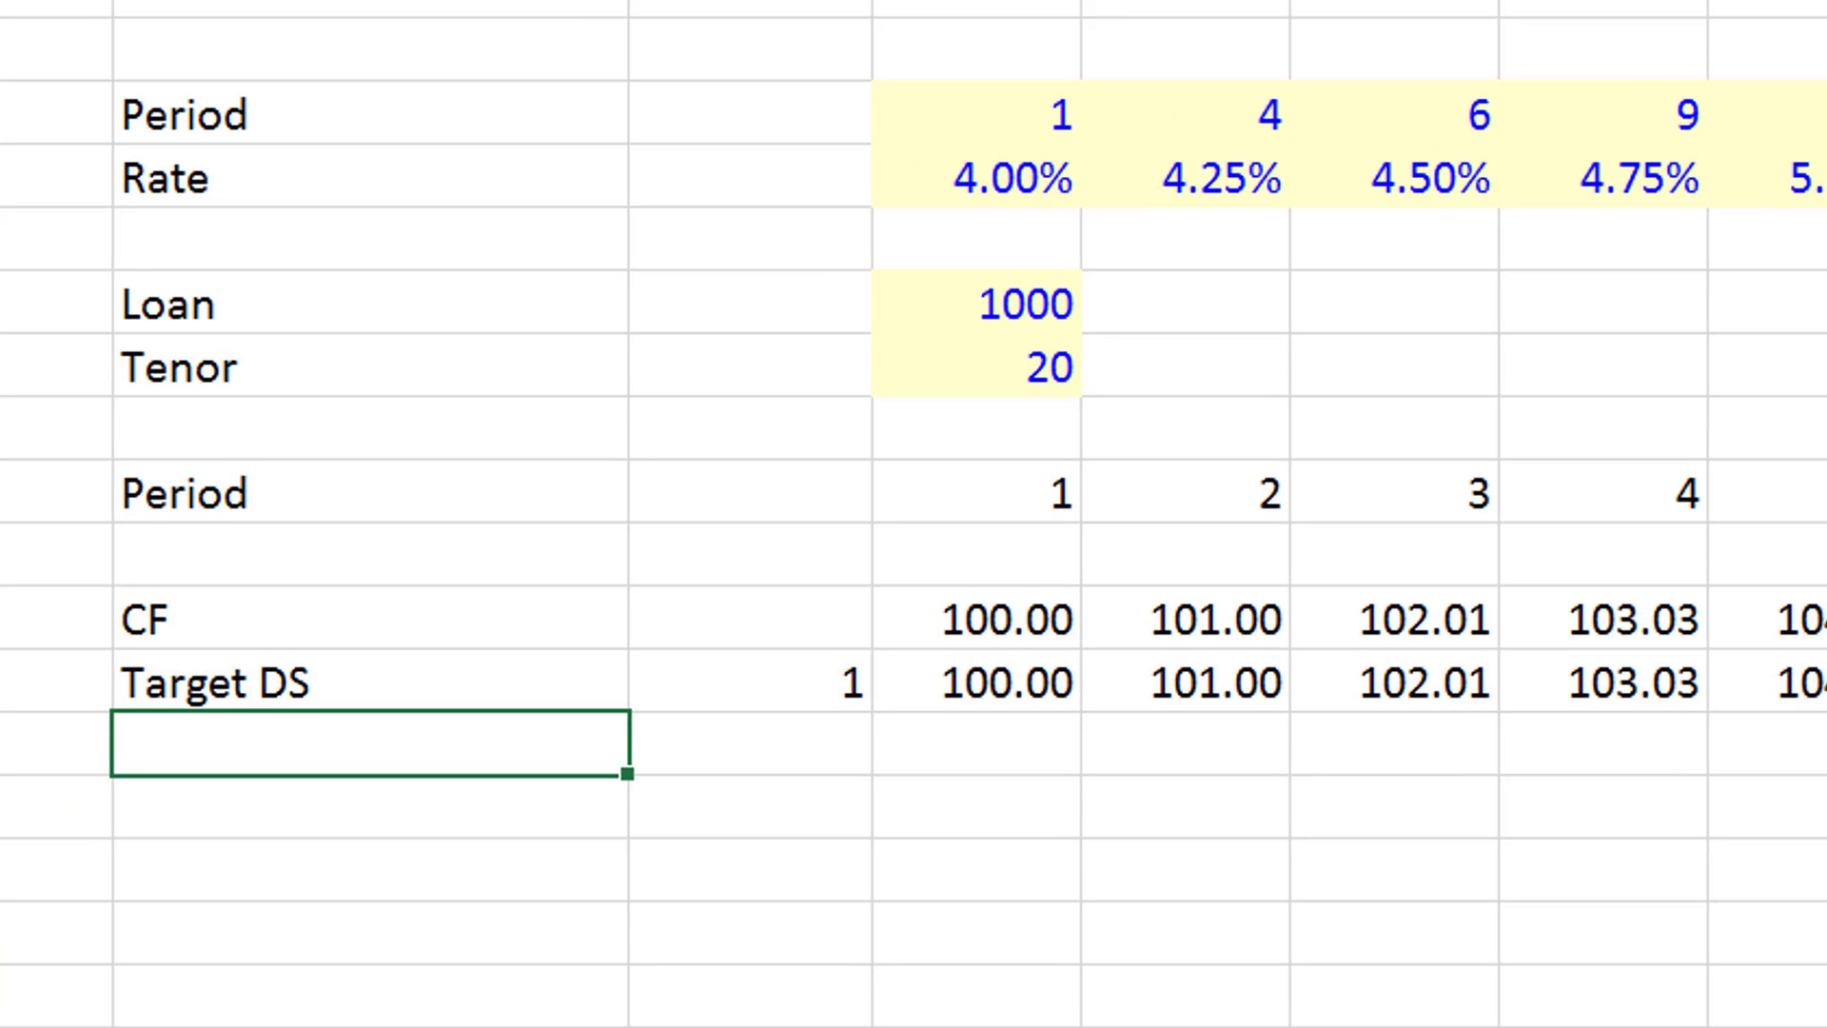
key("Down")
type("Int")
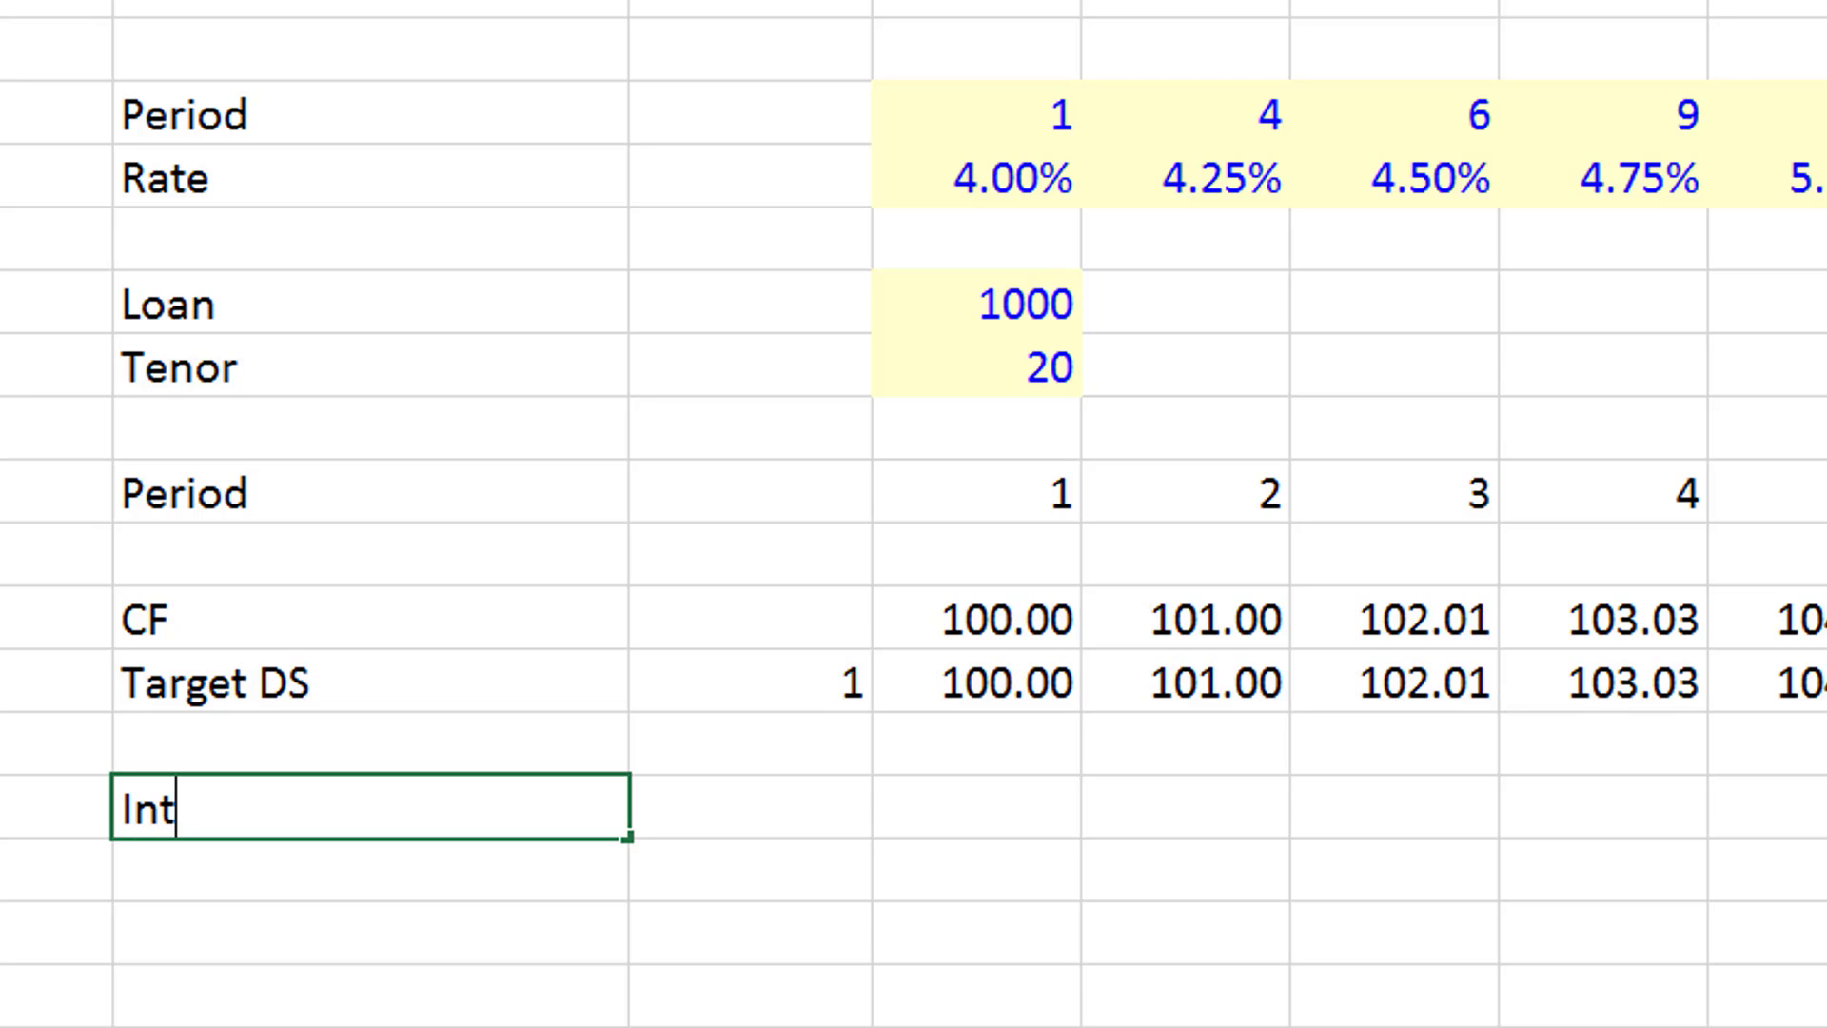
type("erest Rate")
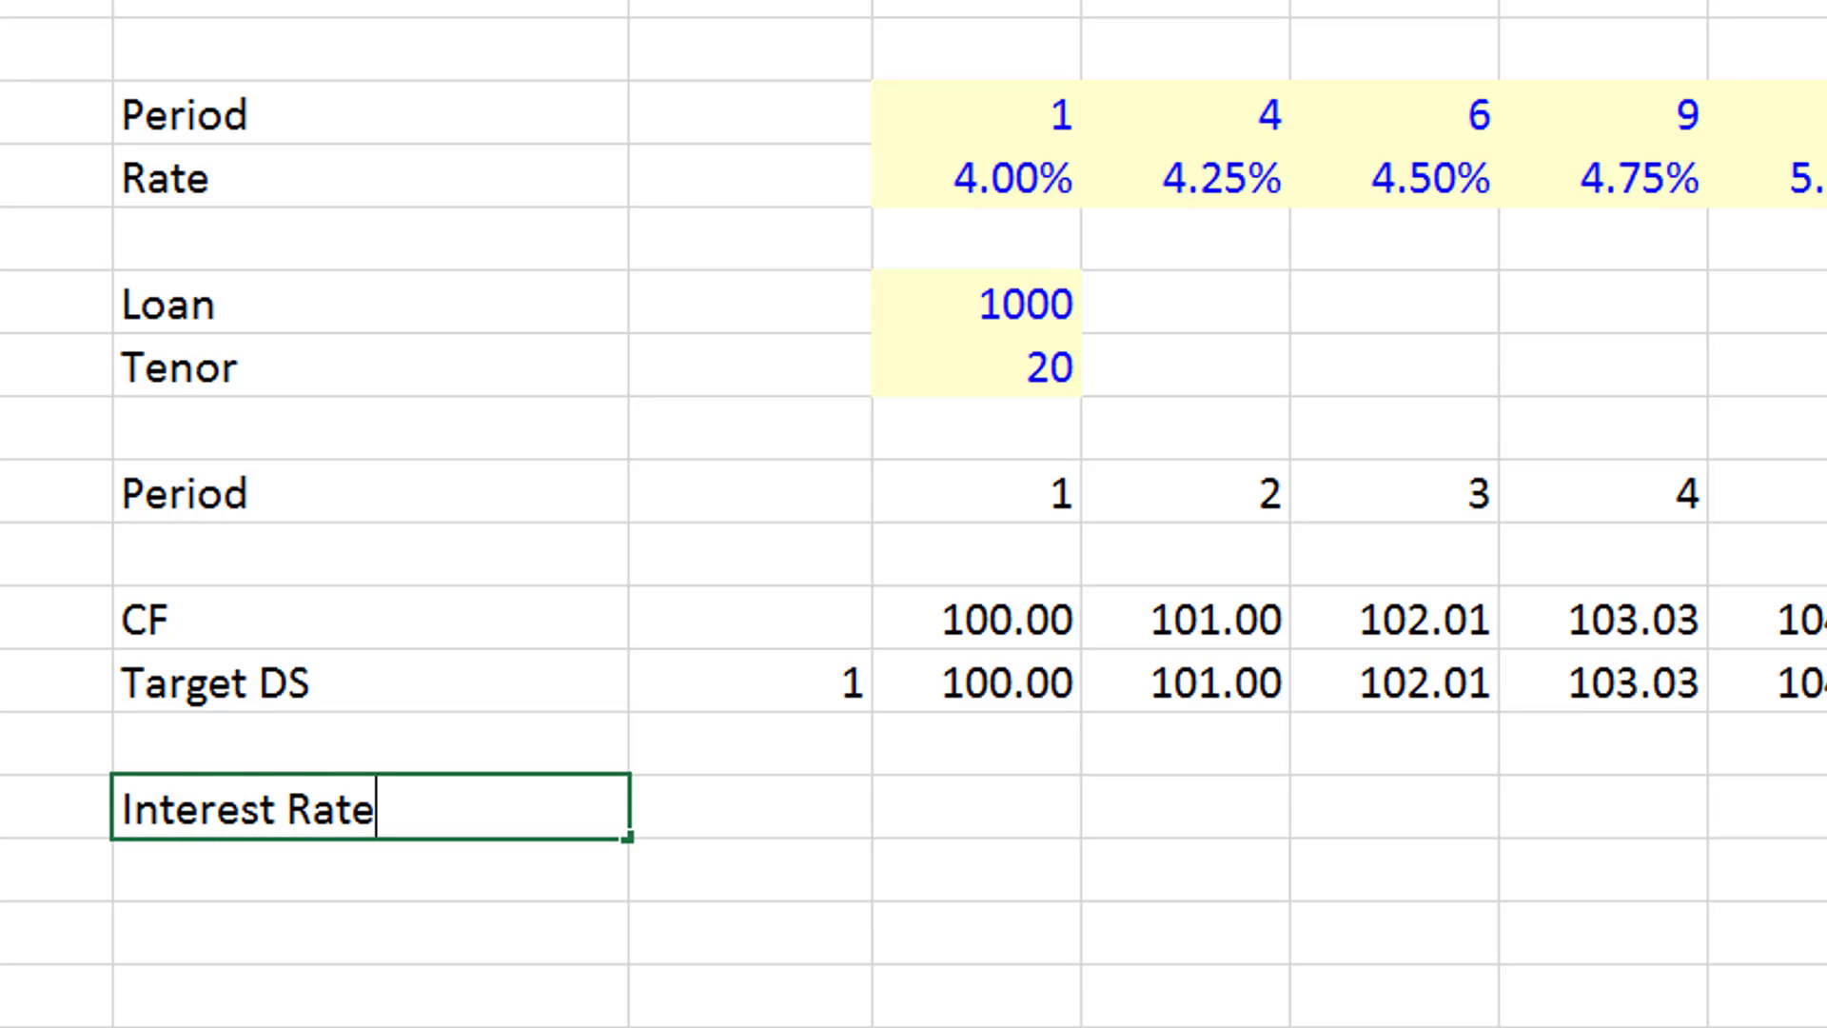
- Enter a LOOKUP formula in D14 that finds period D9 in row 3 and returns the matching rate from row 4
key("Right")
key("Right")
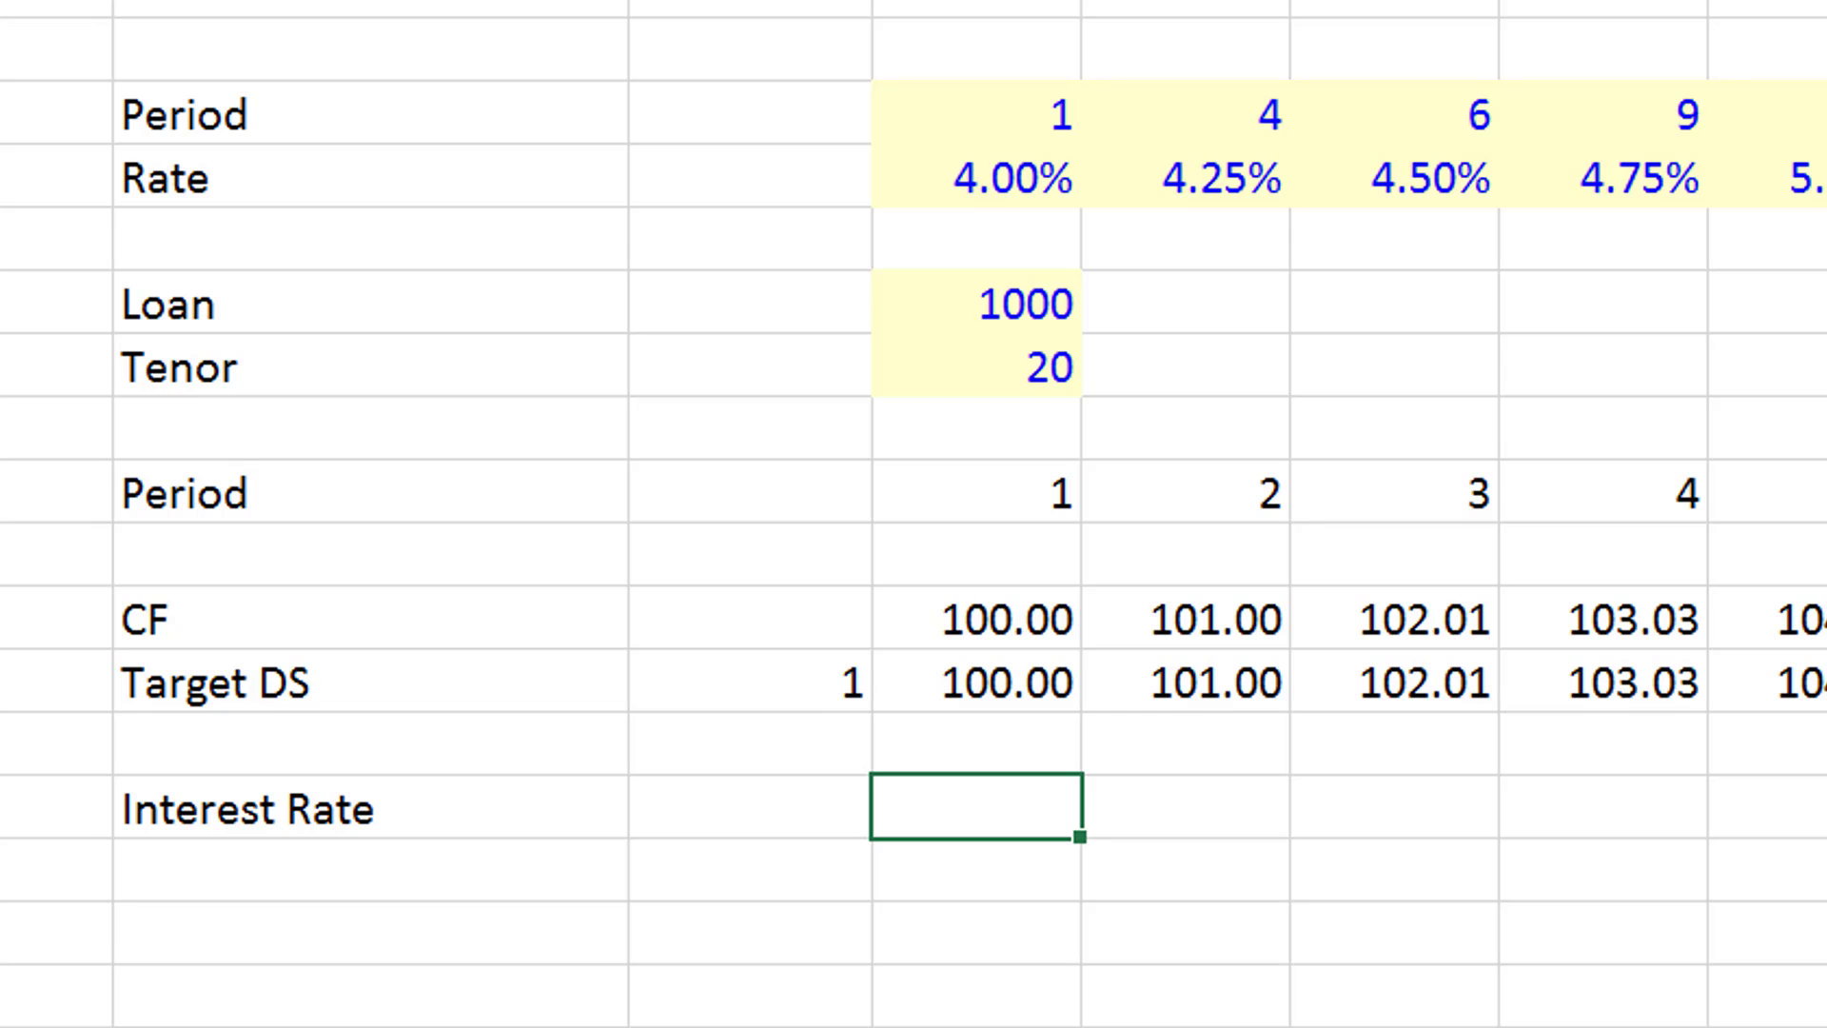
type("=")
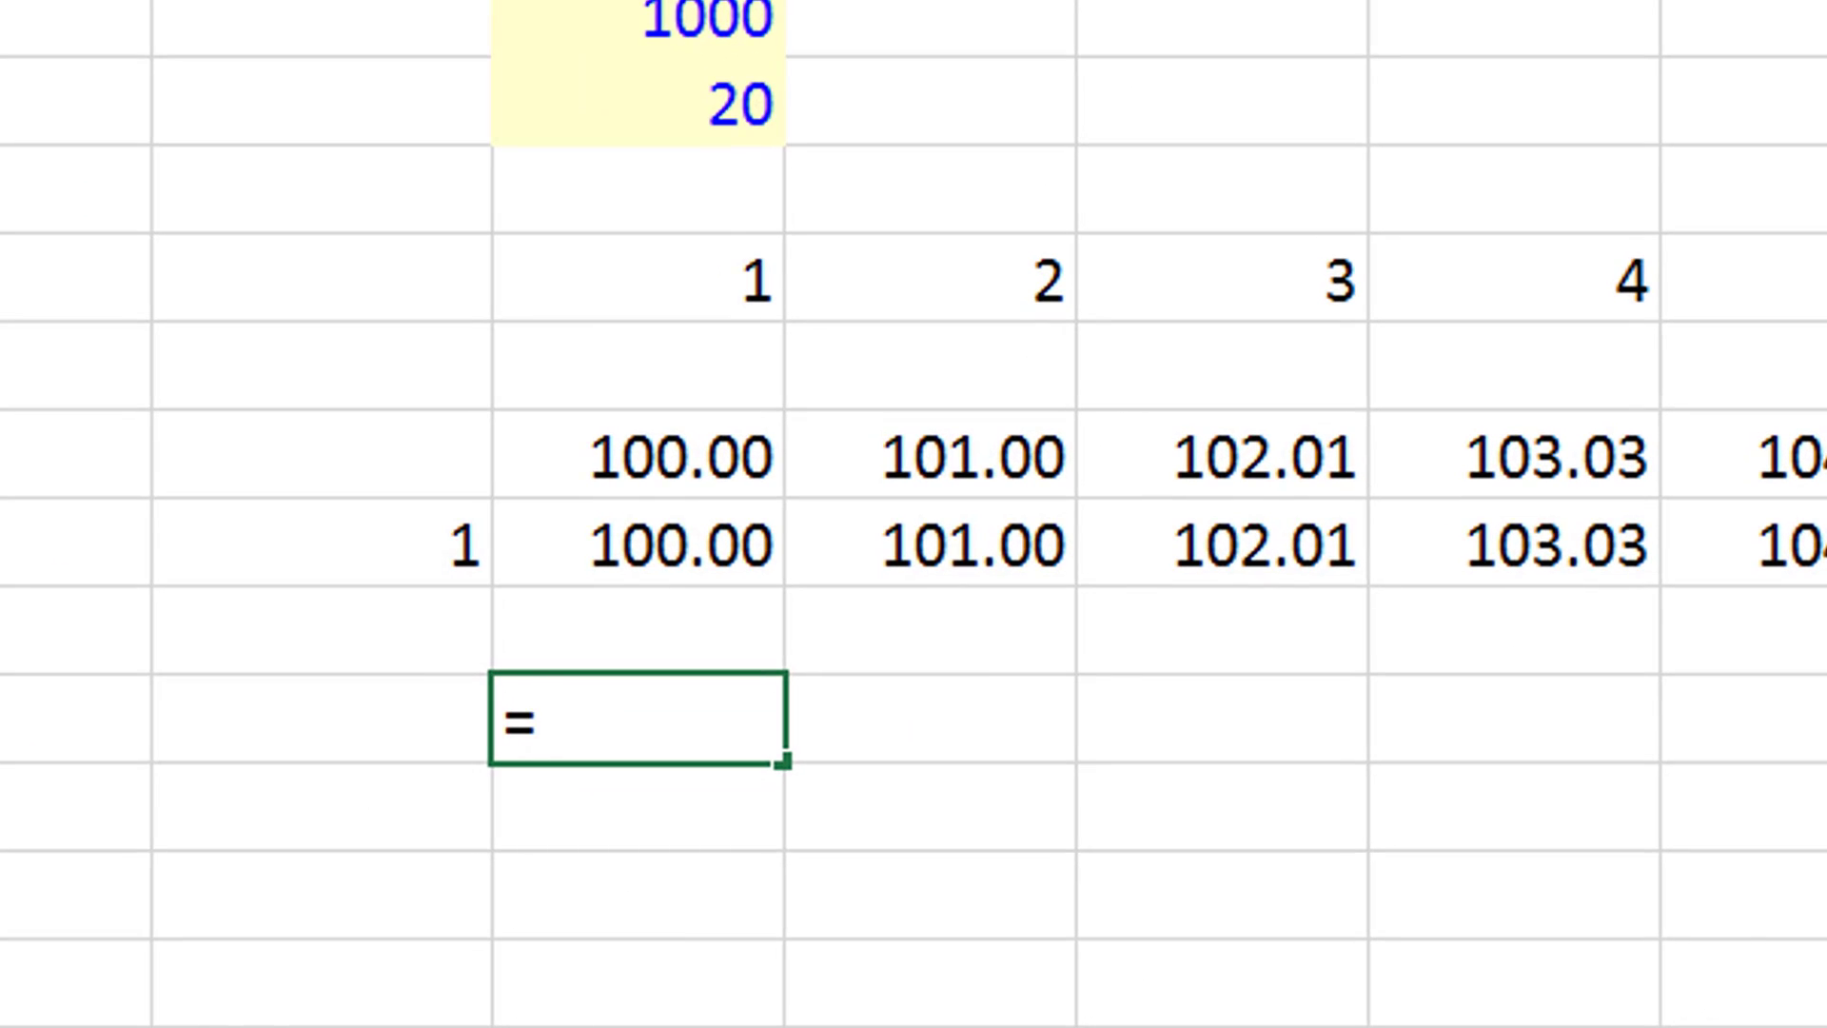
type("lo")
type("o")
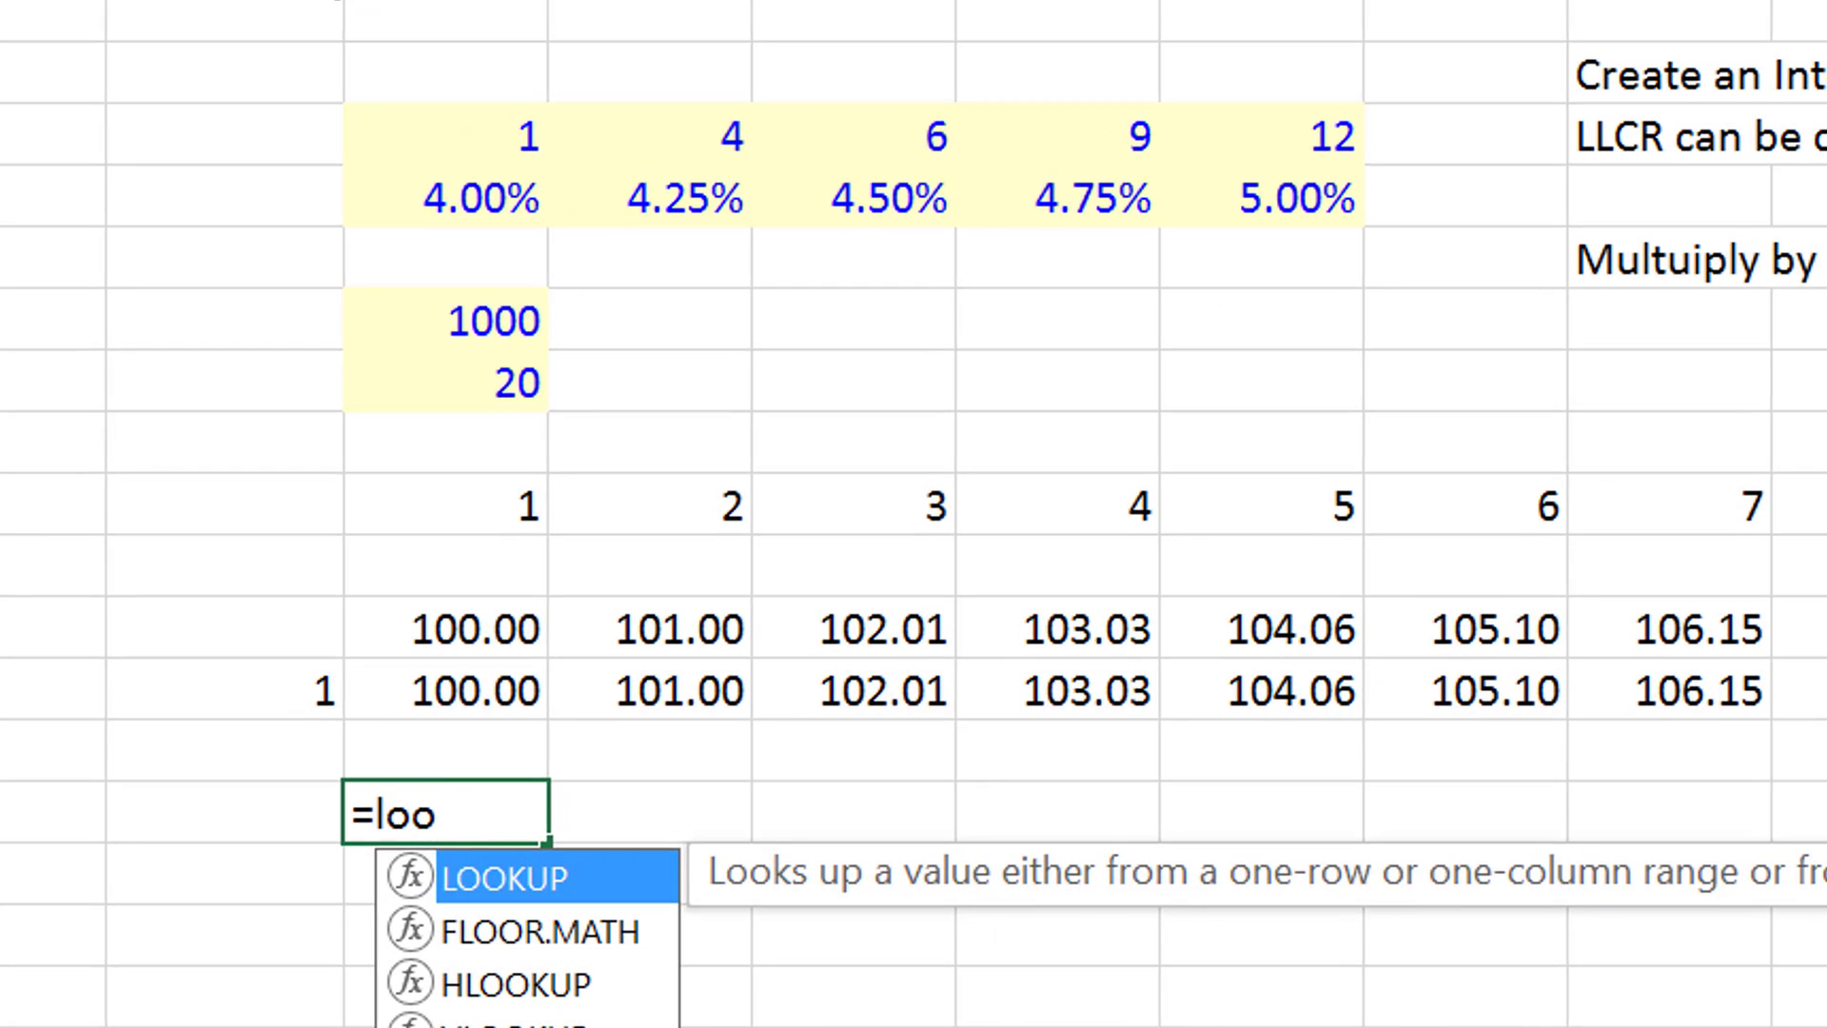
key("Tab")
key("Up")
key("Up")
key("Up")
key("Up")
key("Up")
type(";")
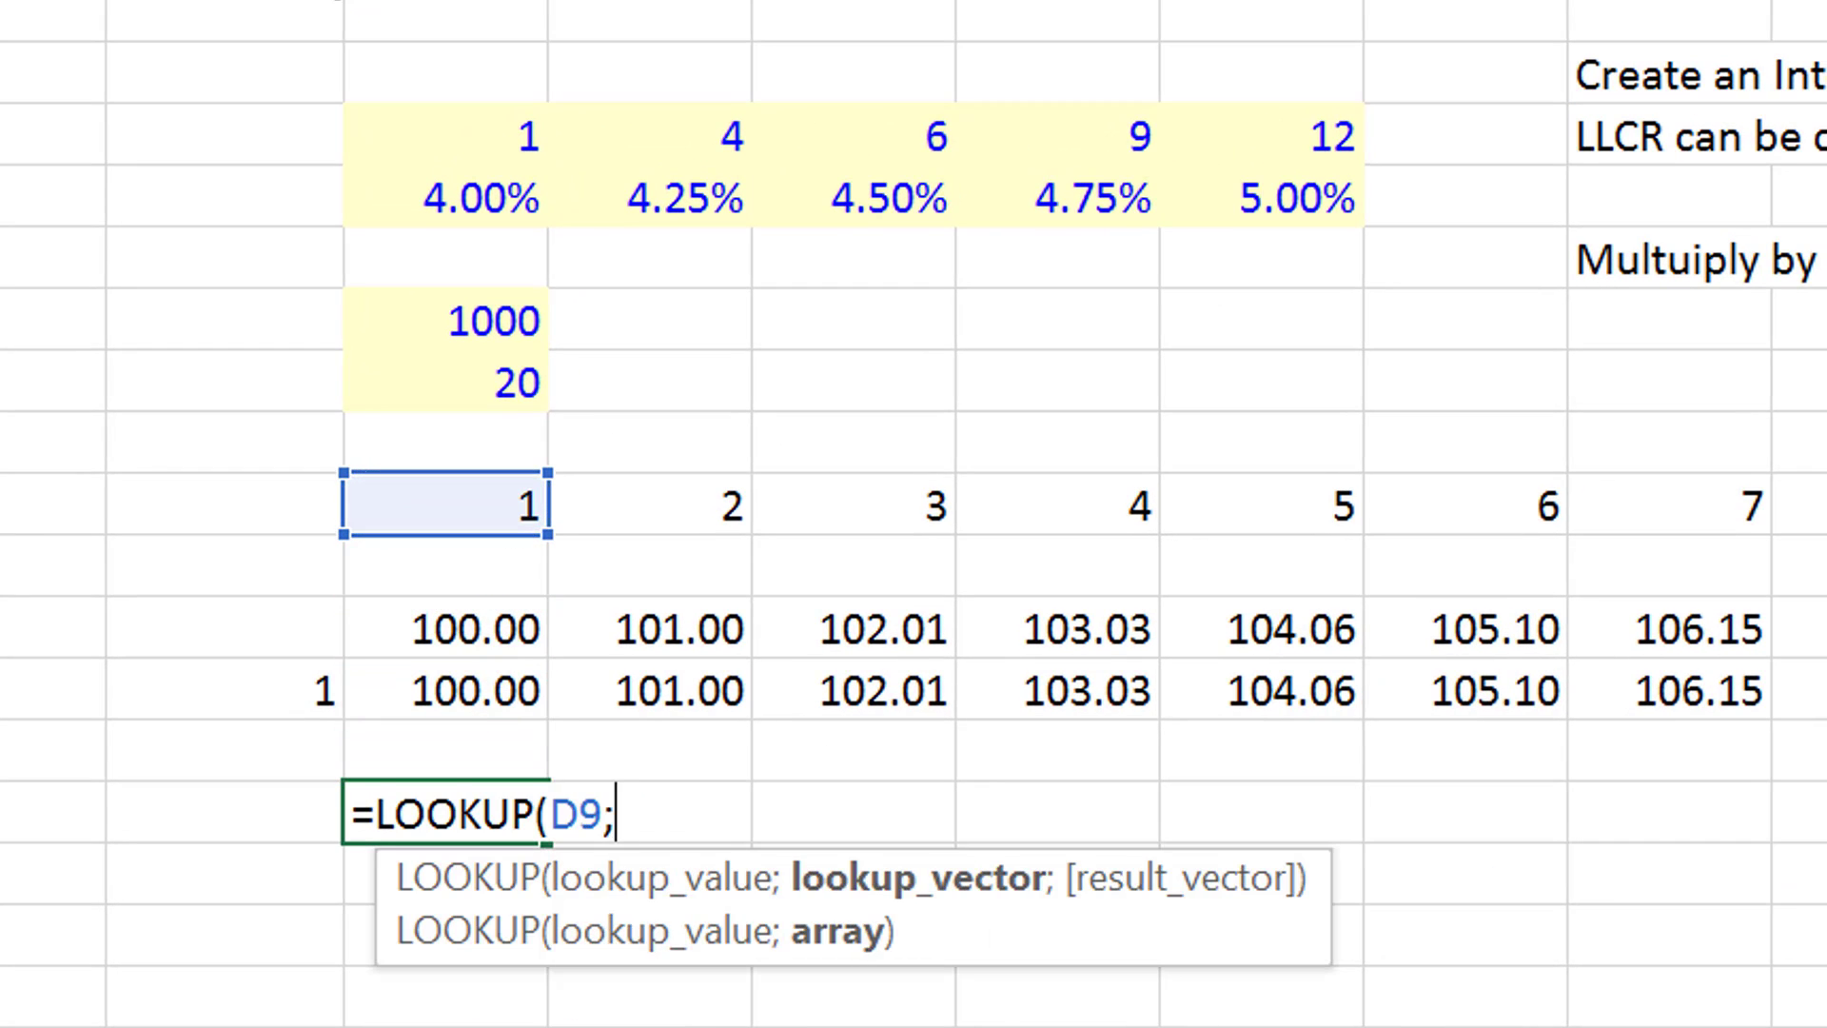
key("Up")
key("Up")
key("Up")
key("Up")
key("Up")
key("Up")
key("Up")
key("Up")
key("Up")
key("Up")
key("Up")
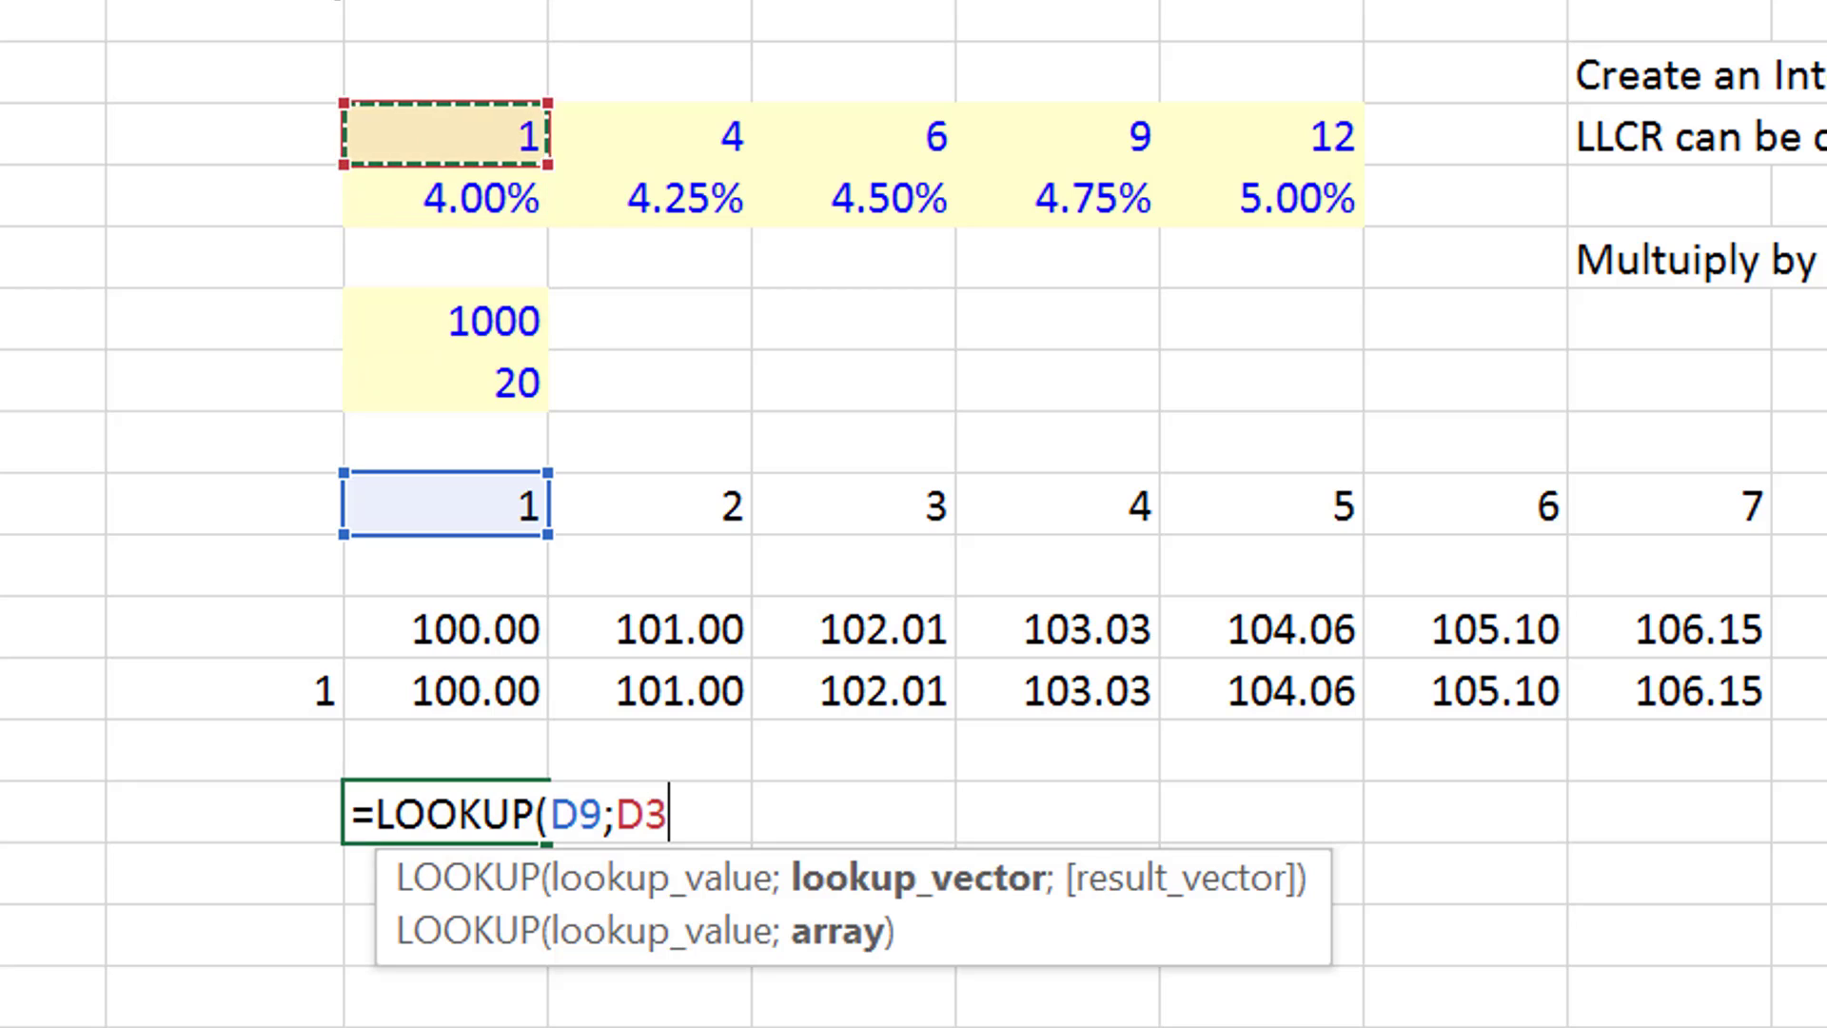
key("shift+space")
type(";")
key("Up")
key("Up")
key("Up")
key("Up")
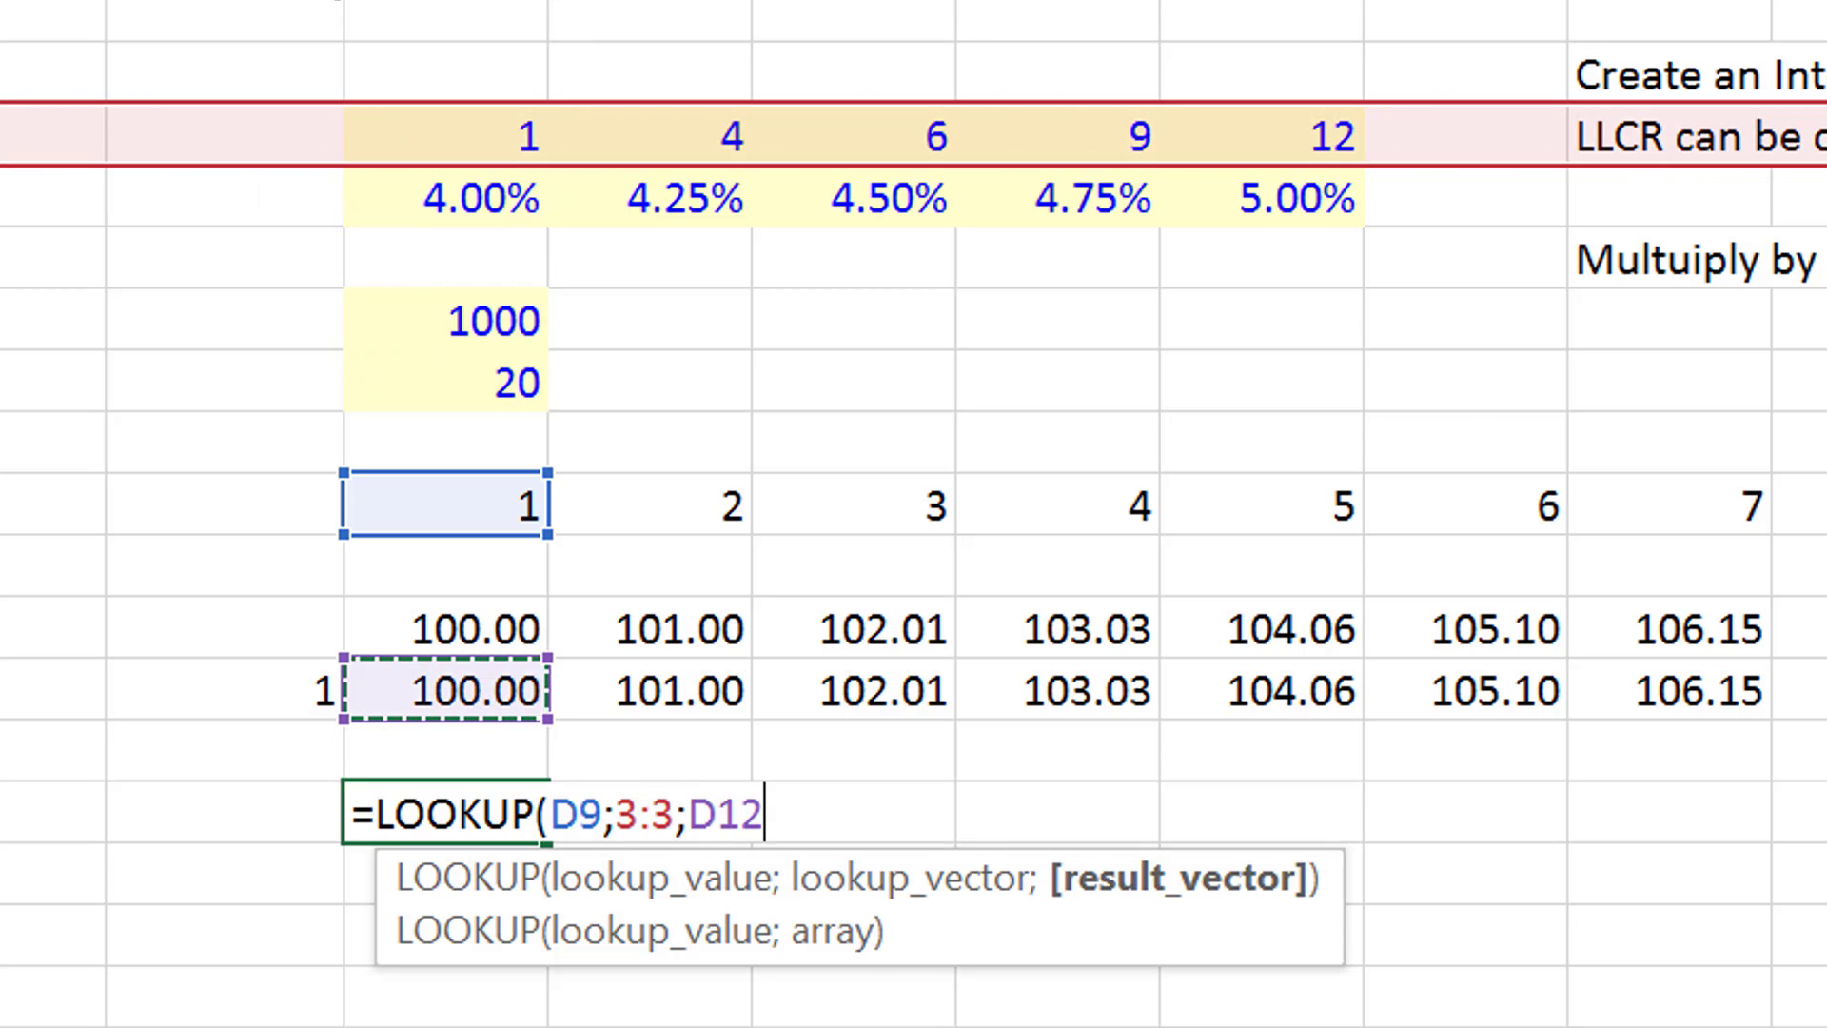
key("Up")
key("Up")
key("Up")
key("Up")
key("Up")
key("Up")
key("Up")
key("Up")
key("Down")
key("Down")
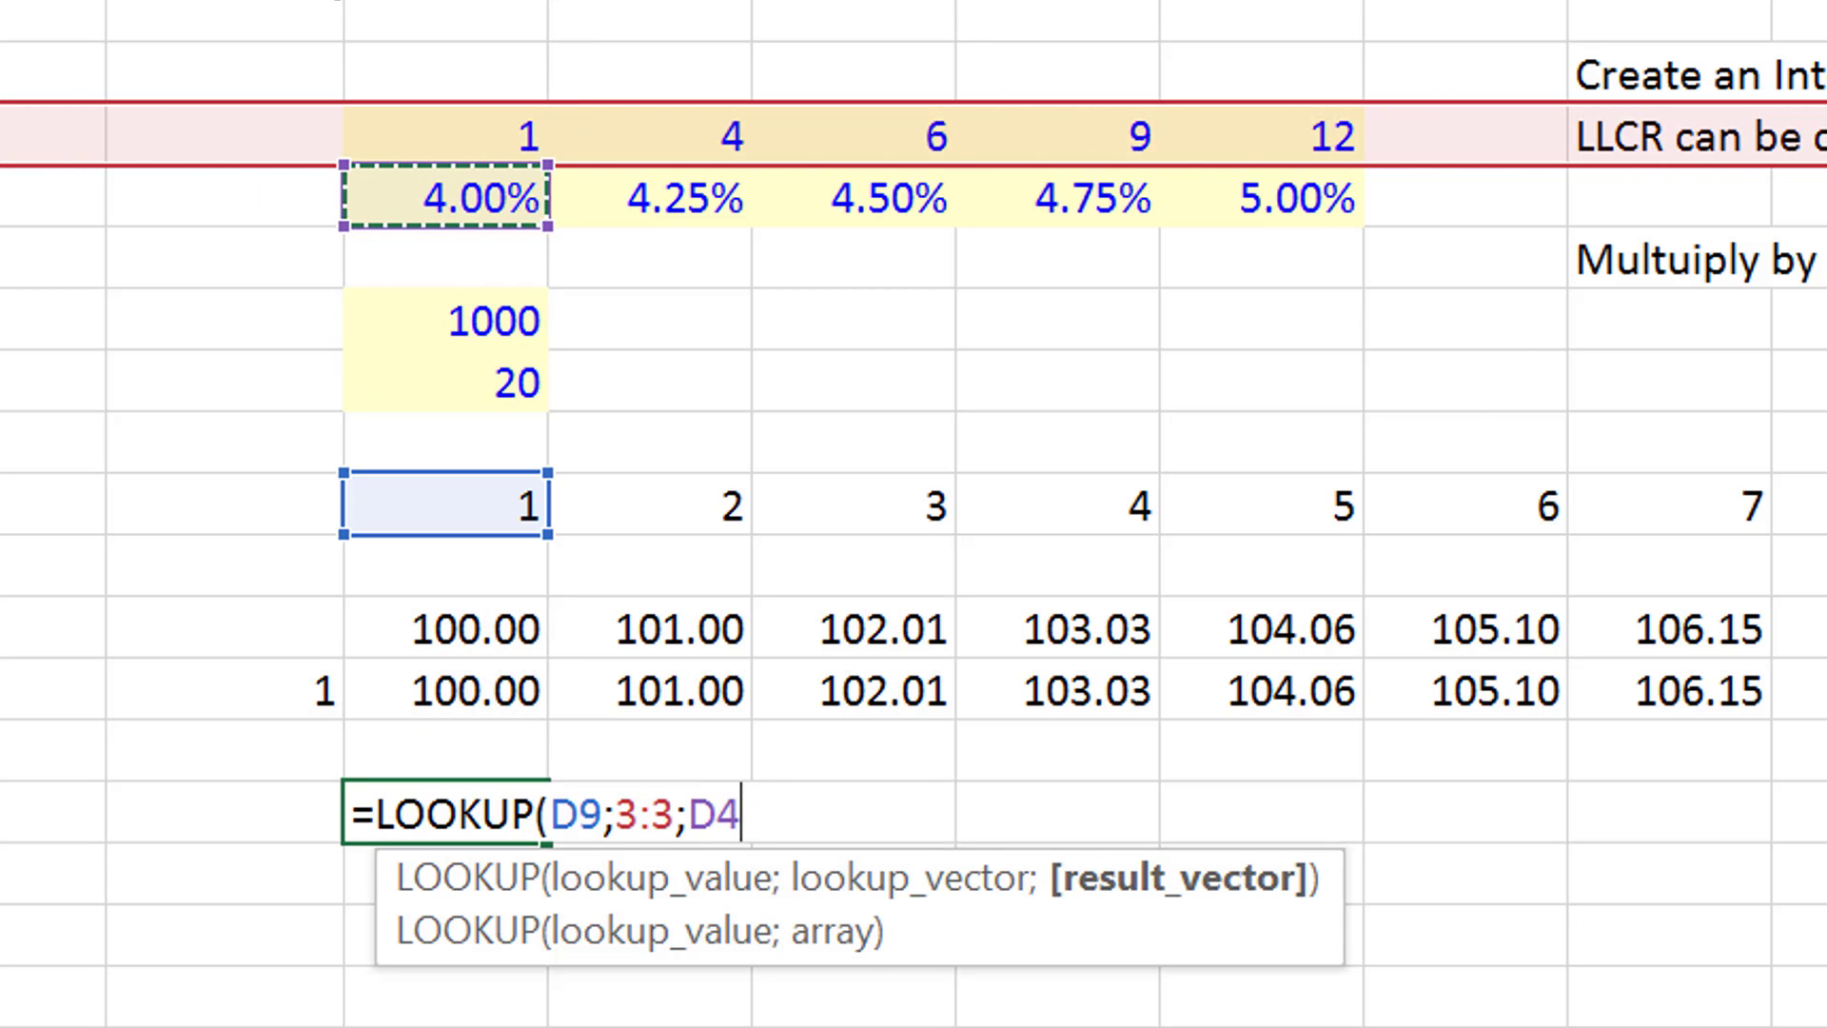
key("shift+space")
key("Return")
- Format D14 as a percentage and fill the Interest Rate formula across the remaining periods
key("Up")
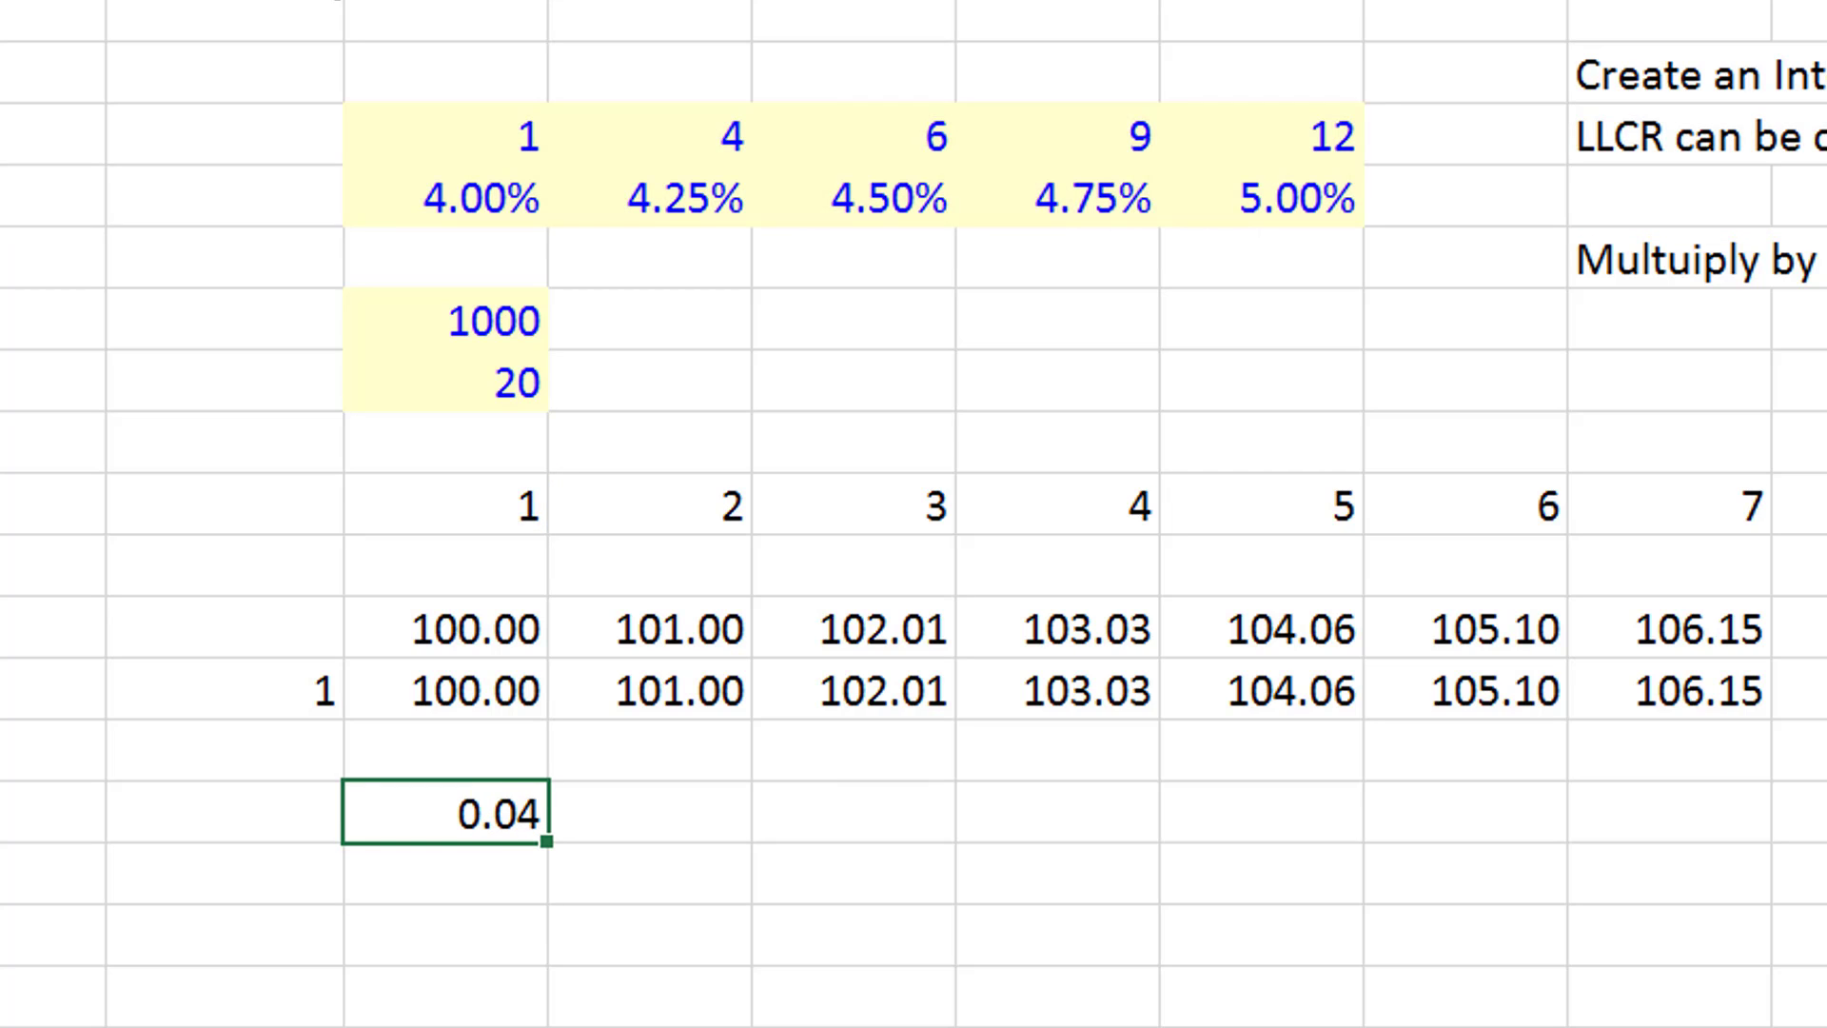
key("ctrl+shift+5")
key("ctrl+shift+Right")
key("ctrl+r")
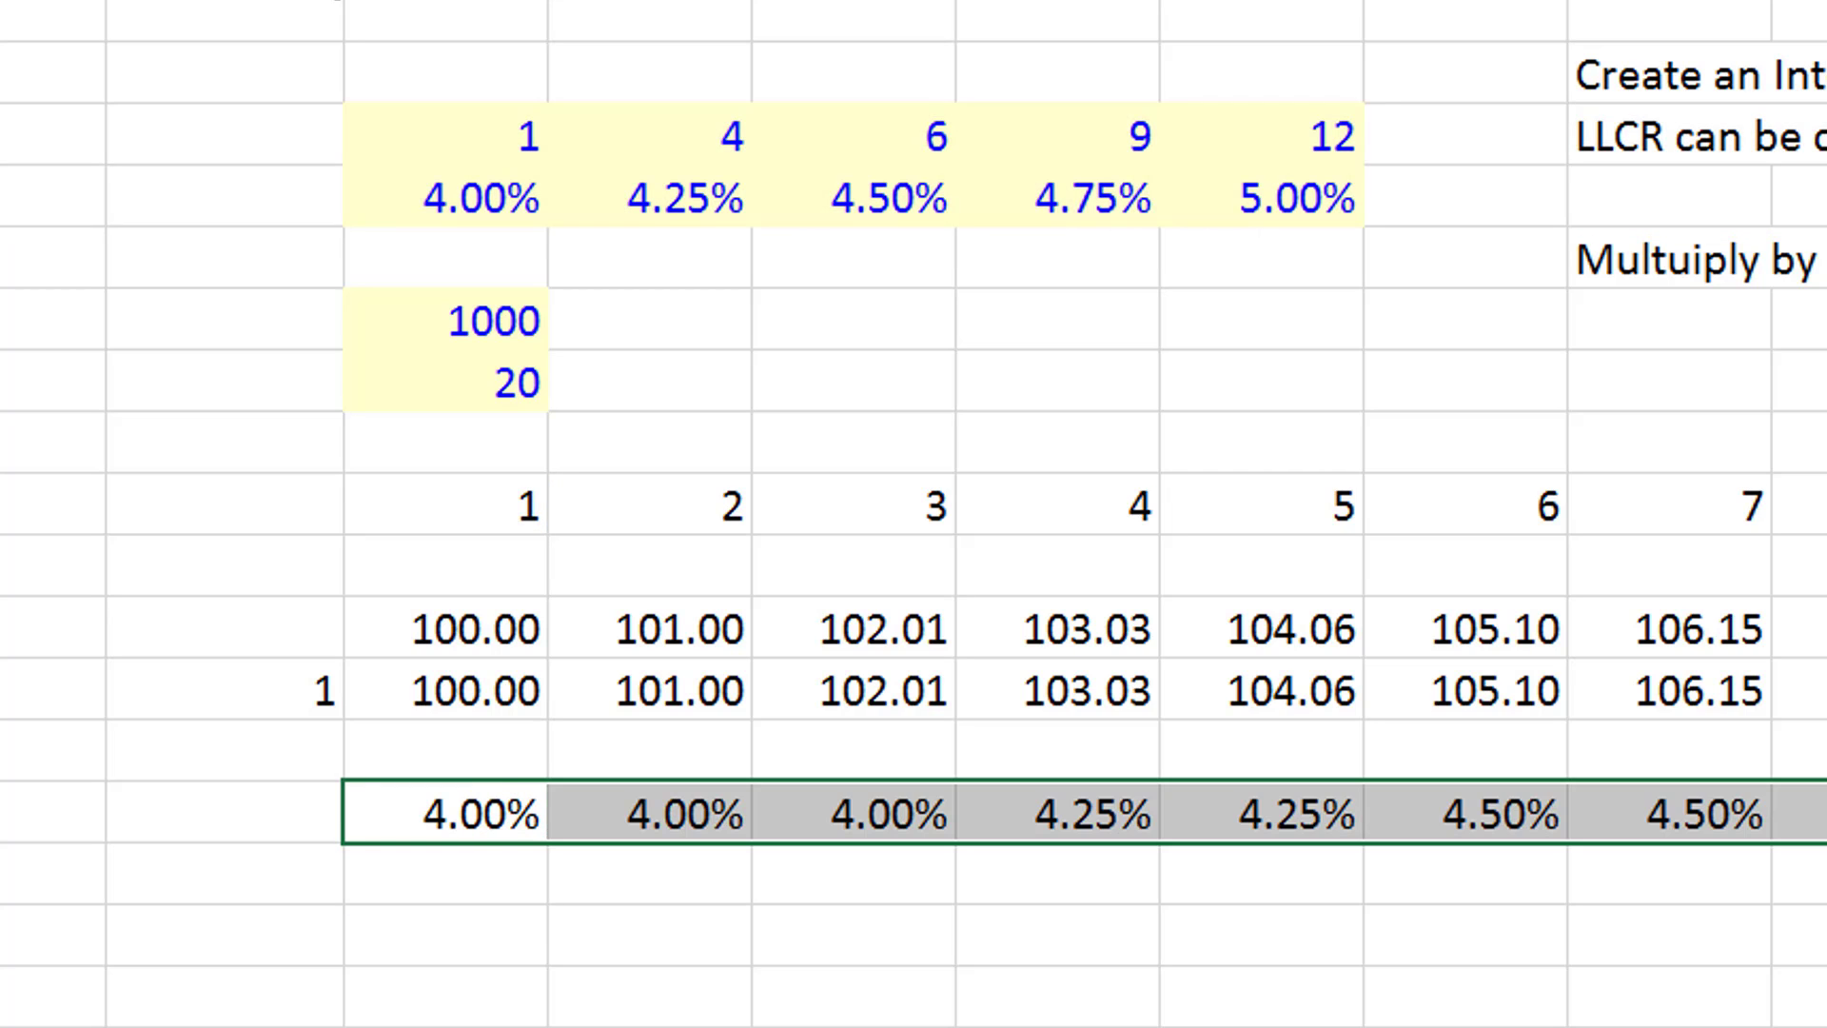
- Enter the label "Interest Rate Index" in B15, directly below Interest Rate
key("Down")
key("ctrl+Left")
key("Right")
type("I")
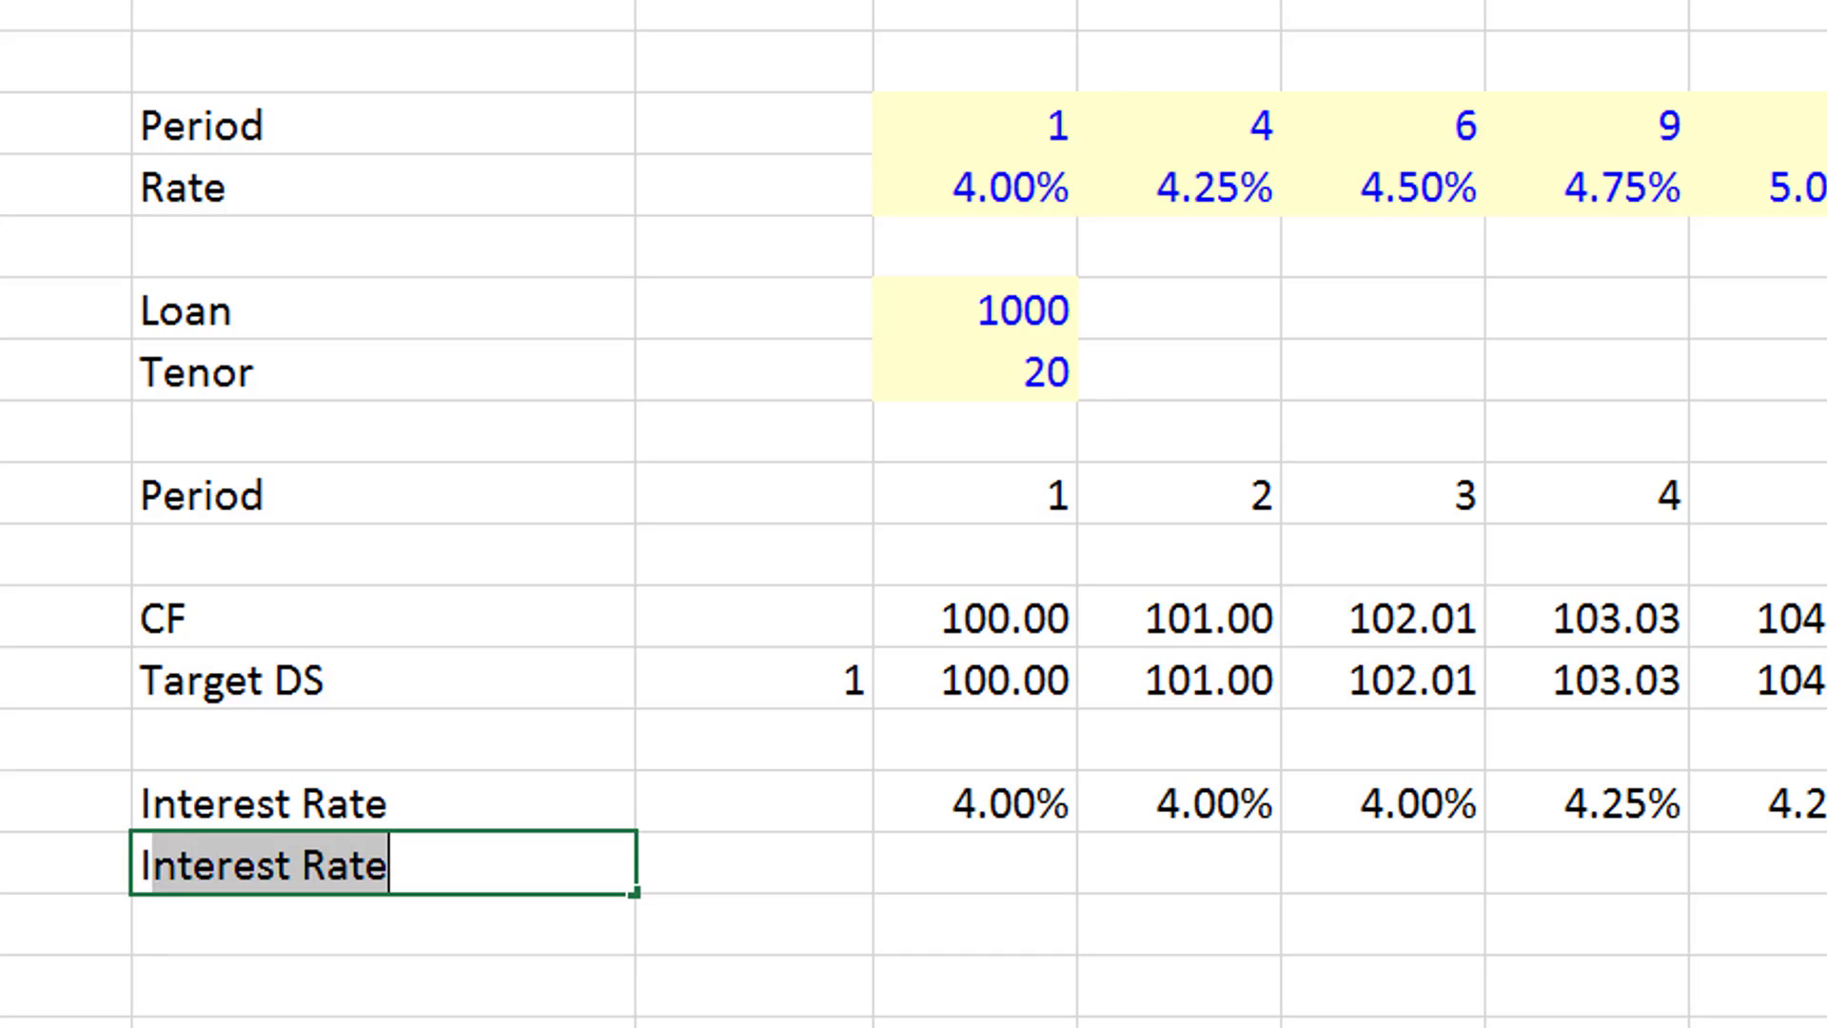
type("nteres Rat")
key("BackSpace")
key("BackSpace")
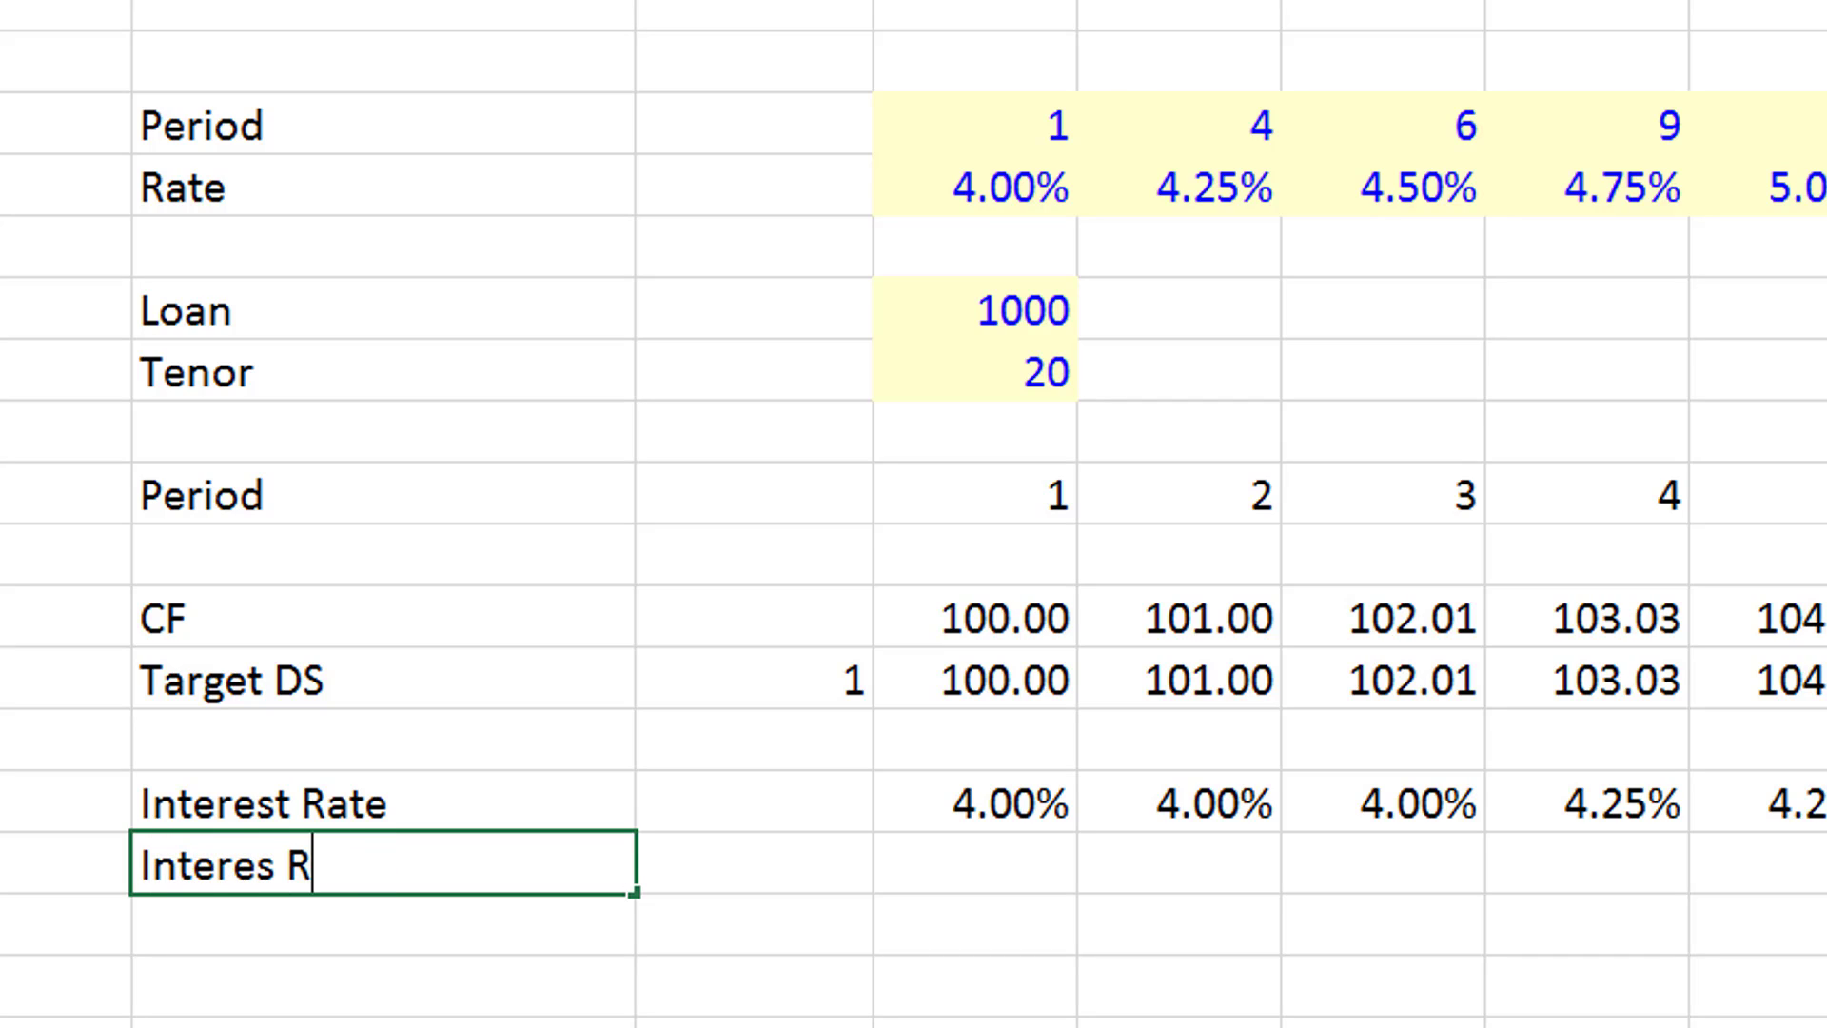
key("BackSpace")
key("BackSpace")
key("BackSpace")
key("BackSpace")
type("st Rate")
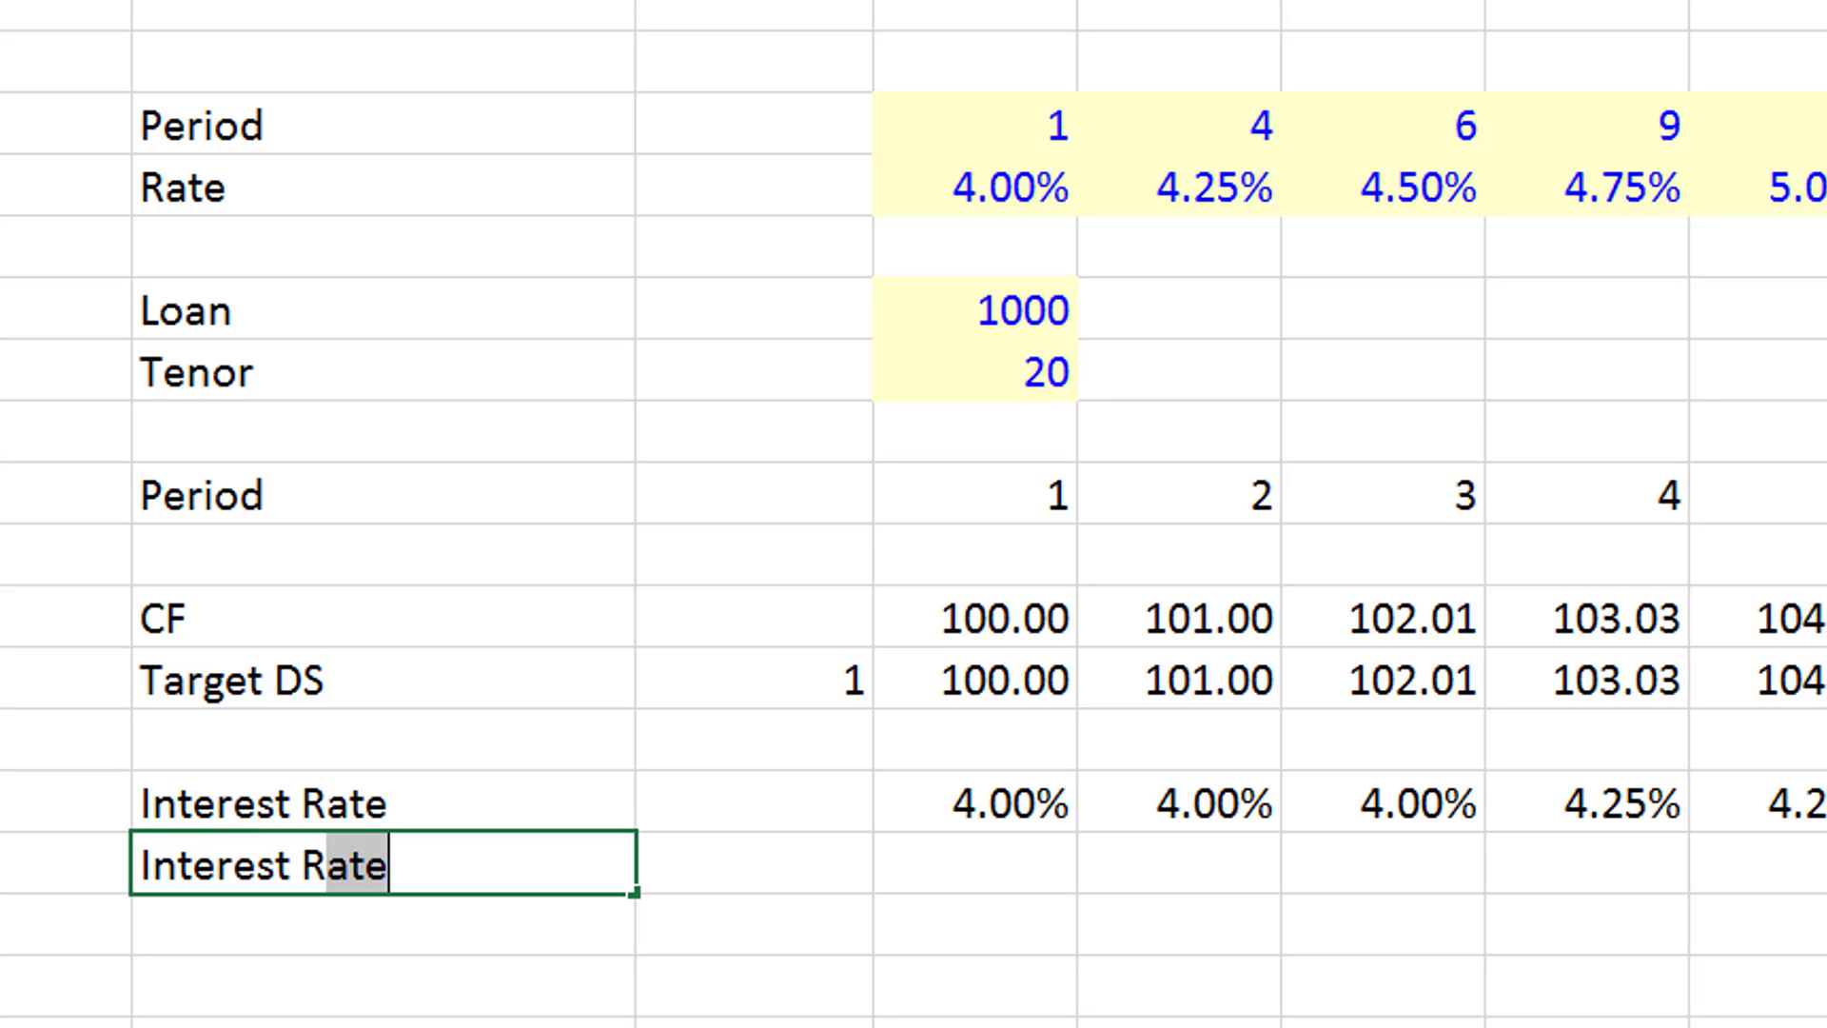
type(" Index")
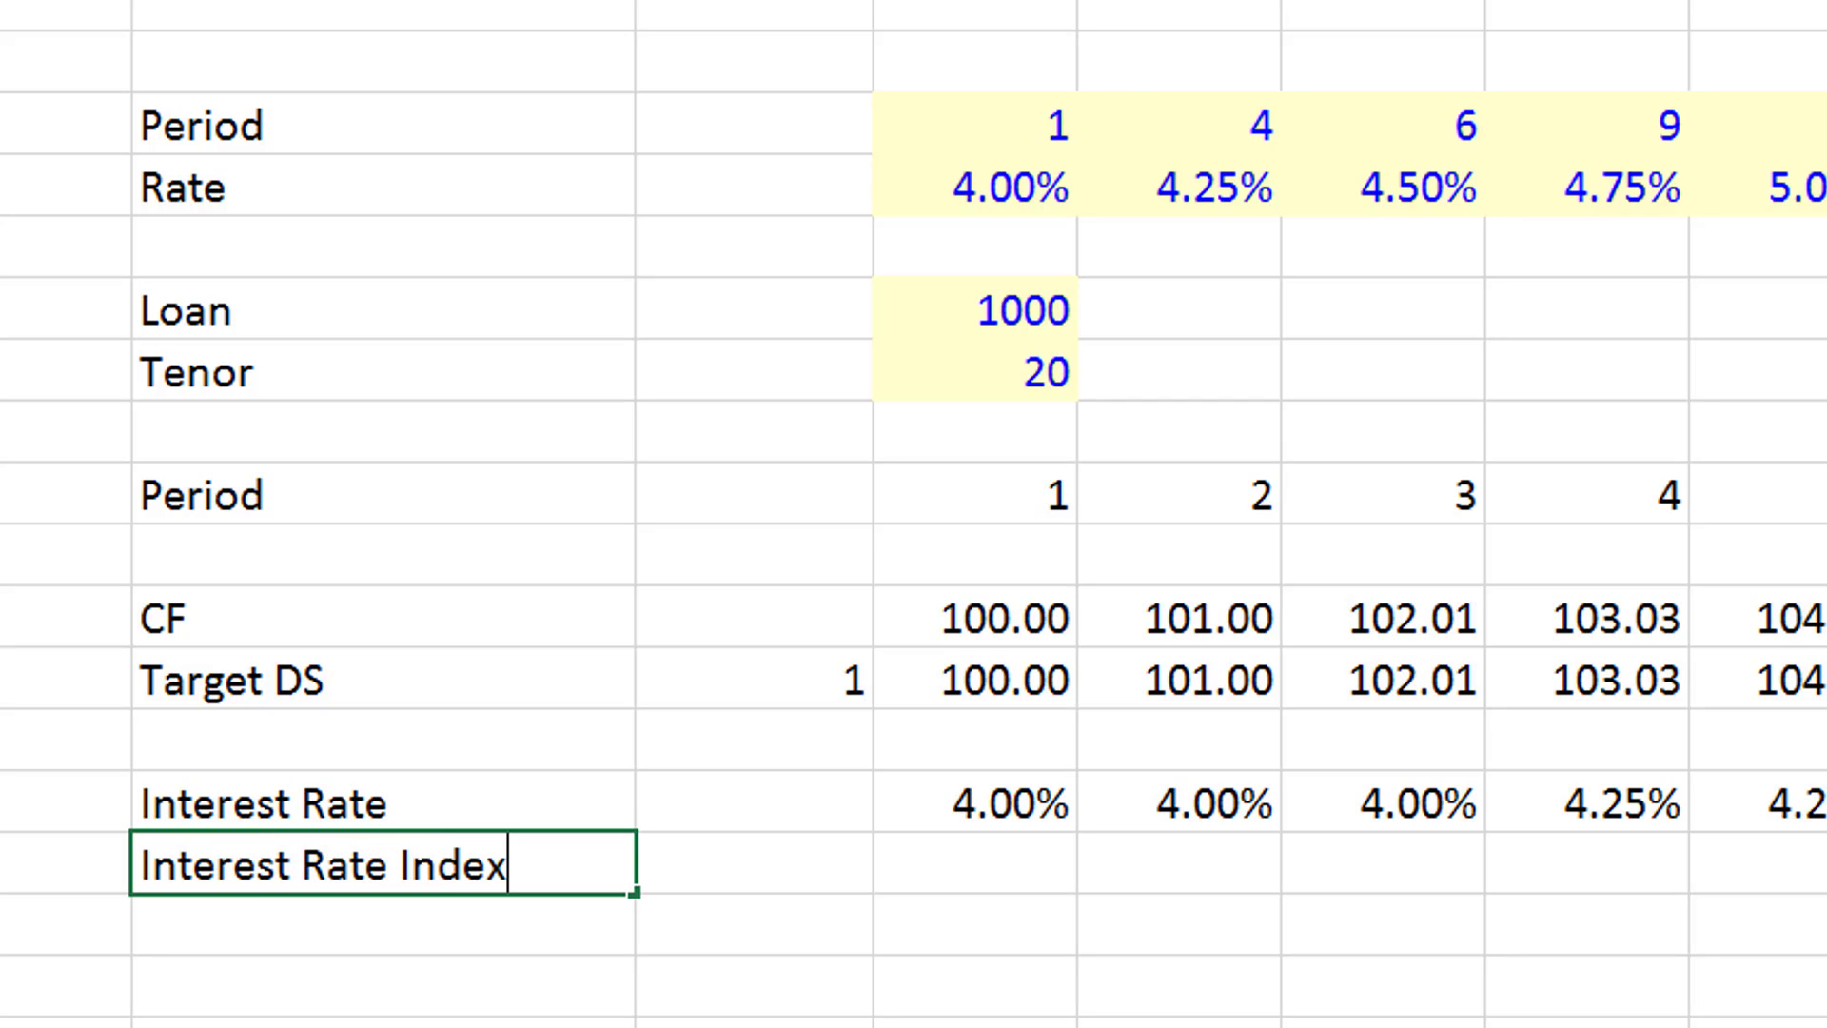
key("Return")
- Enter 1 as the starting value of the Interest Rate Index in C15
key("Right")
key("Up")
type("1")
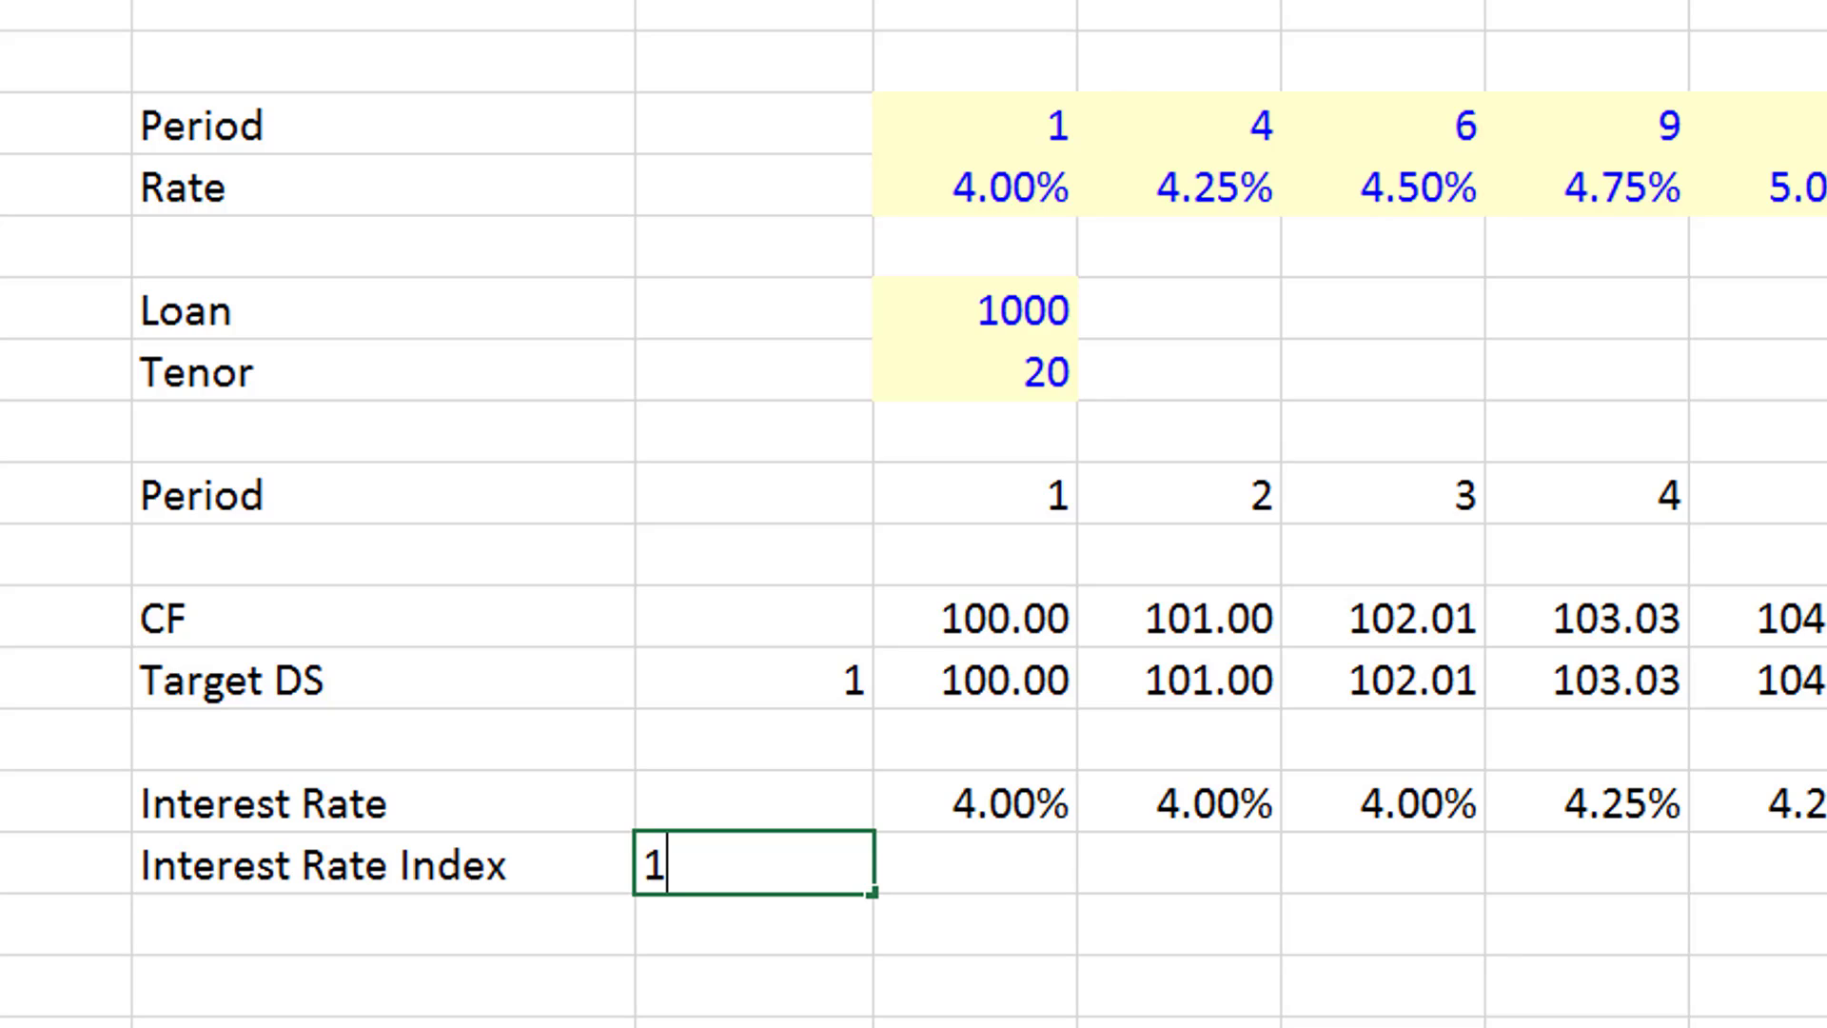
key("Return")
- Enter the formula =C15*(1+D14) in D15 to compound the index by the period's interest rate
key("Right")
key("Up")
type("=")
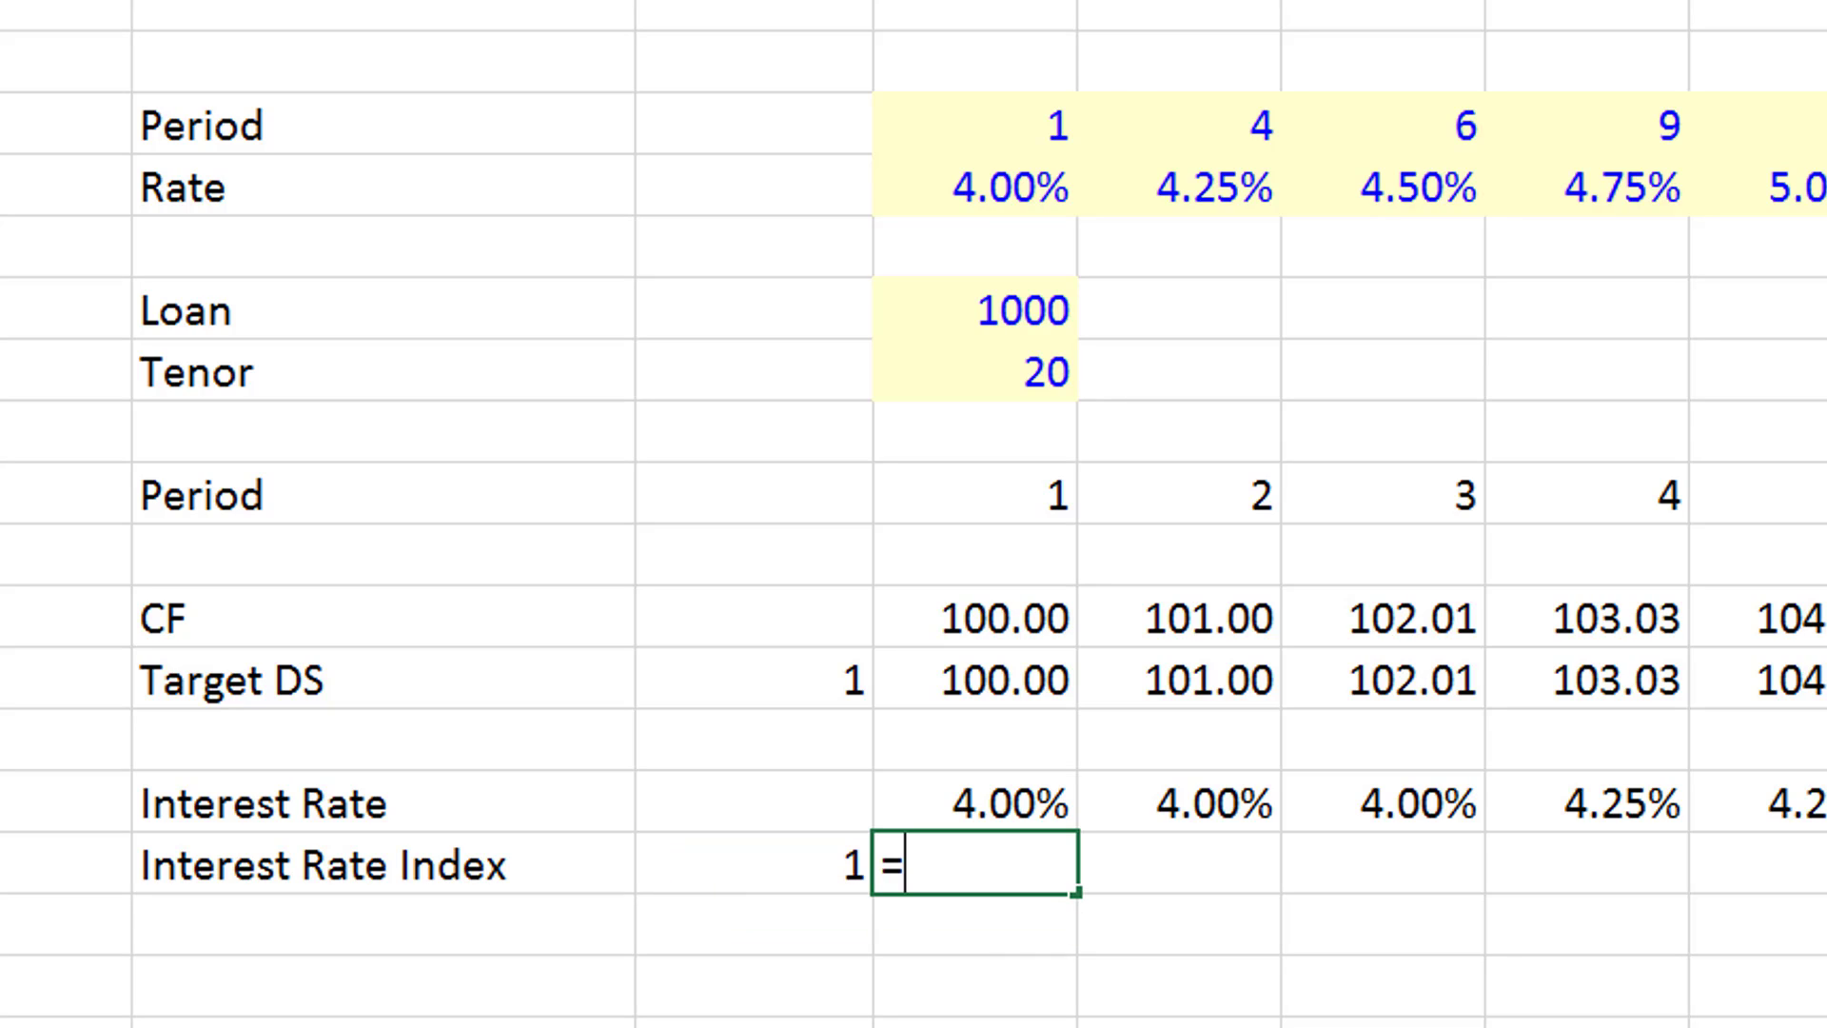
key("Left")
type("*(1+")
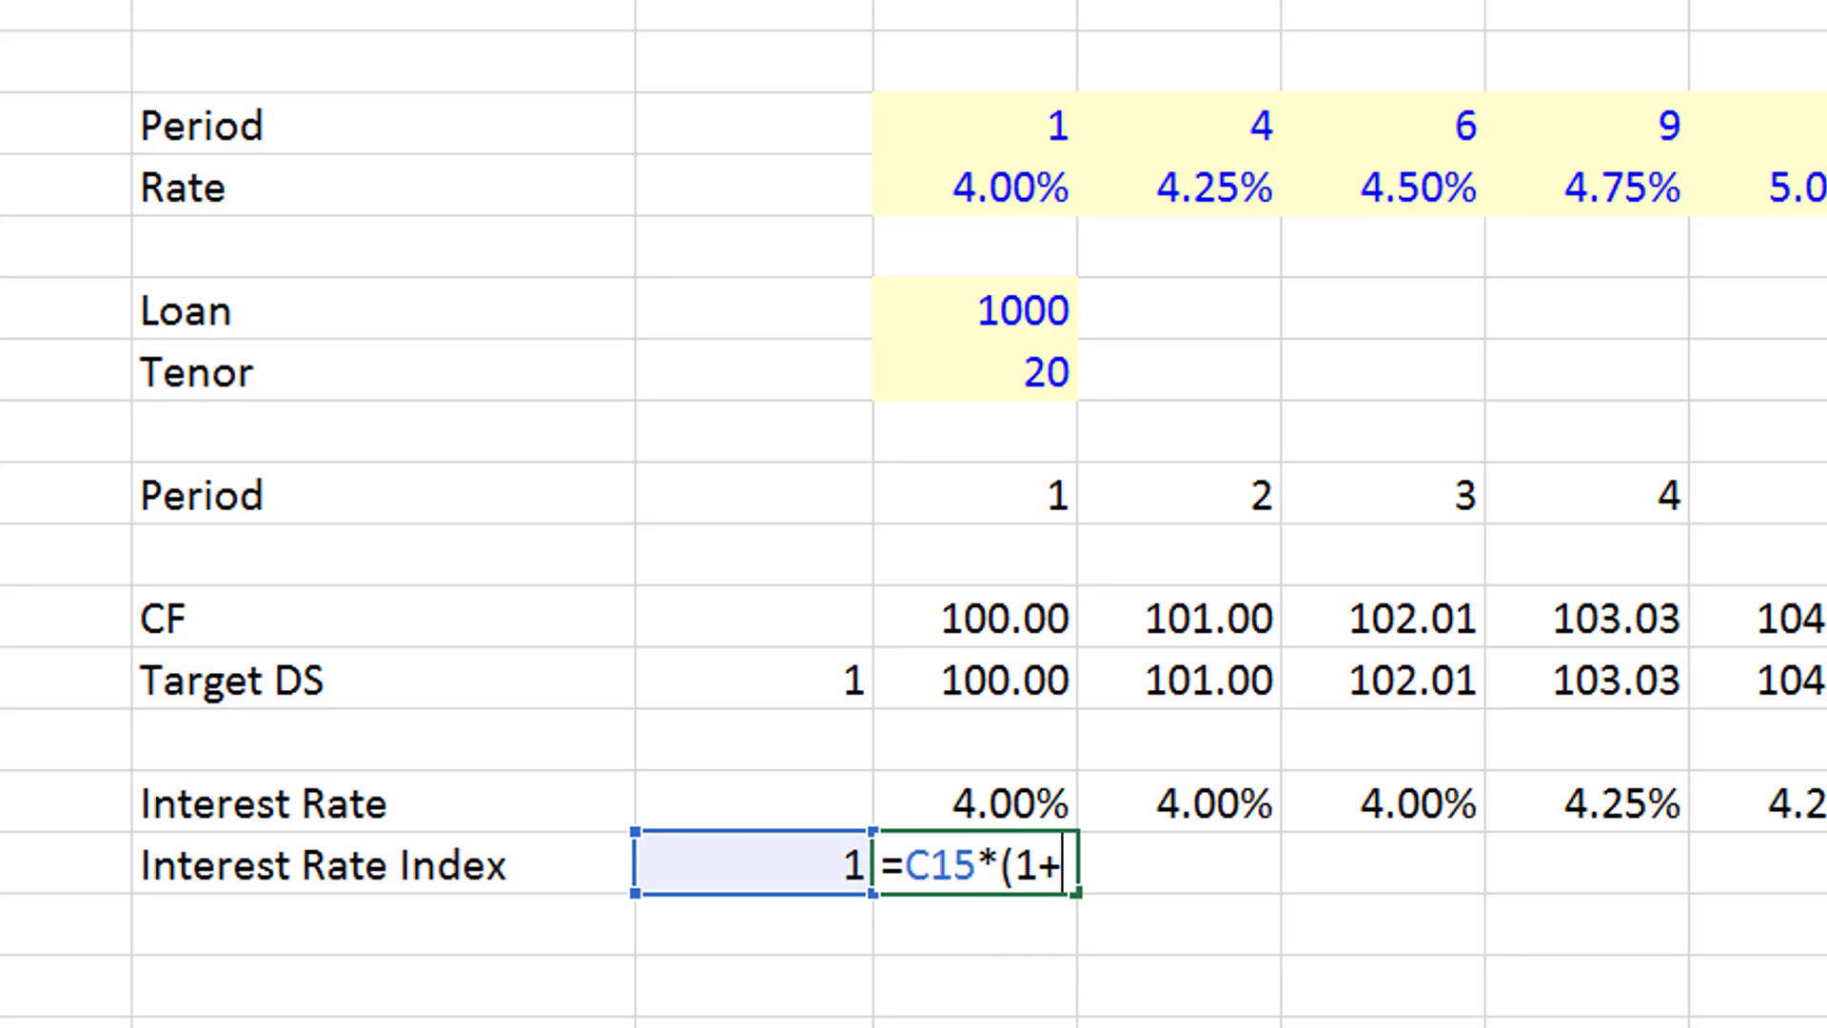
key("Up")
type(")")
key("Return")
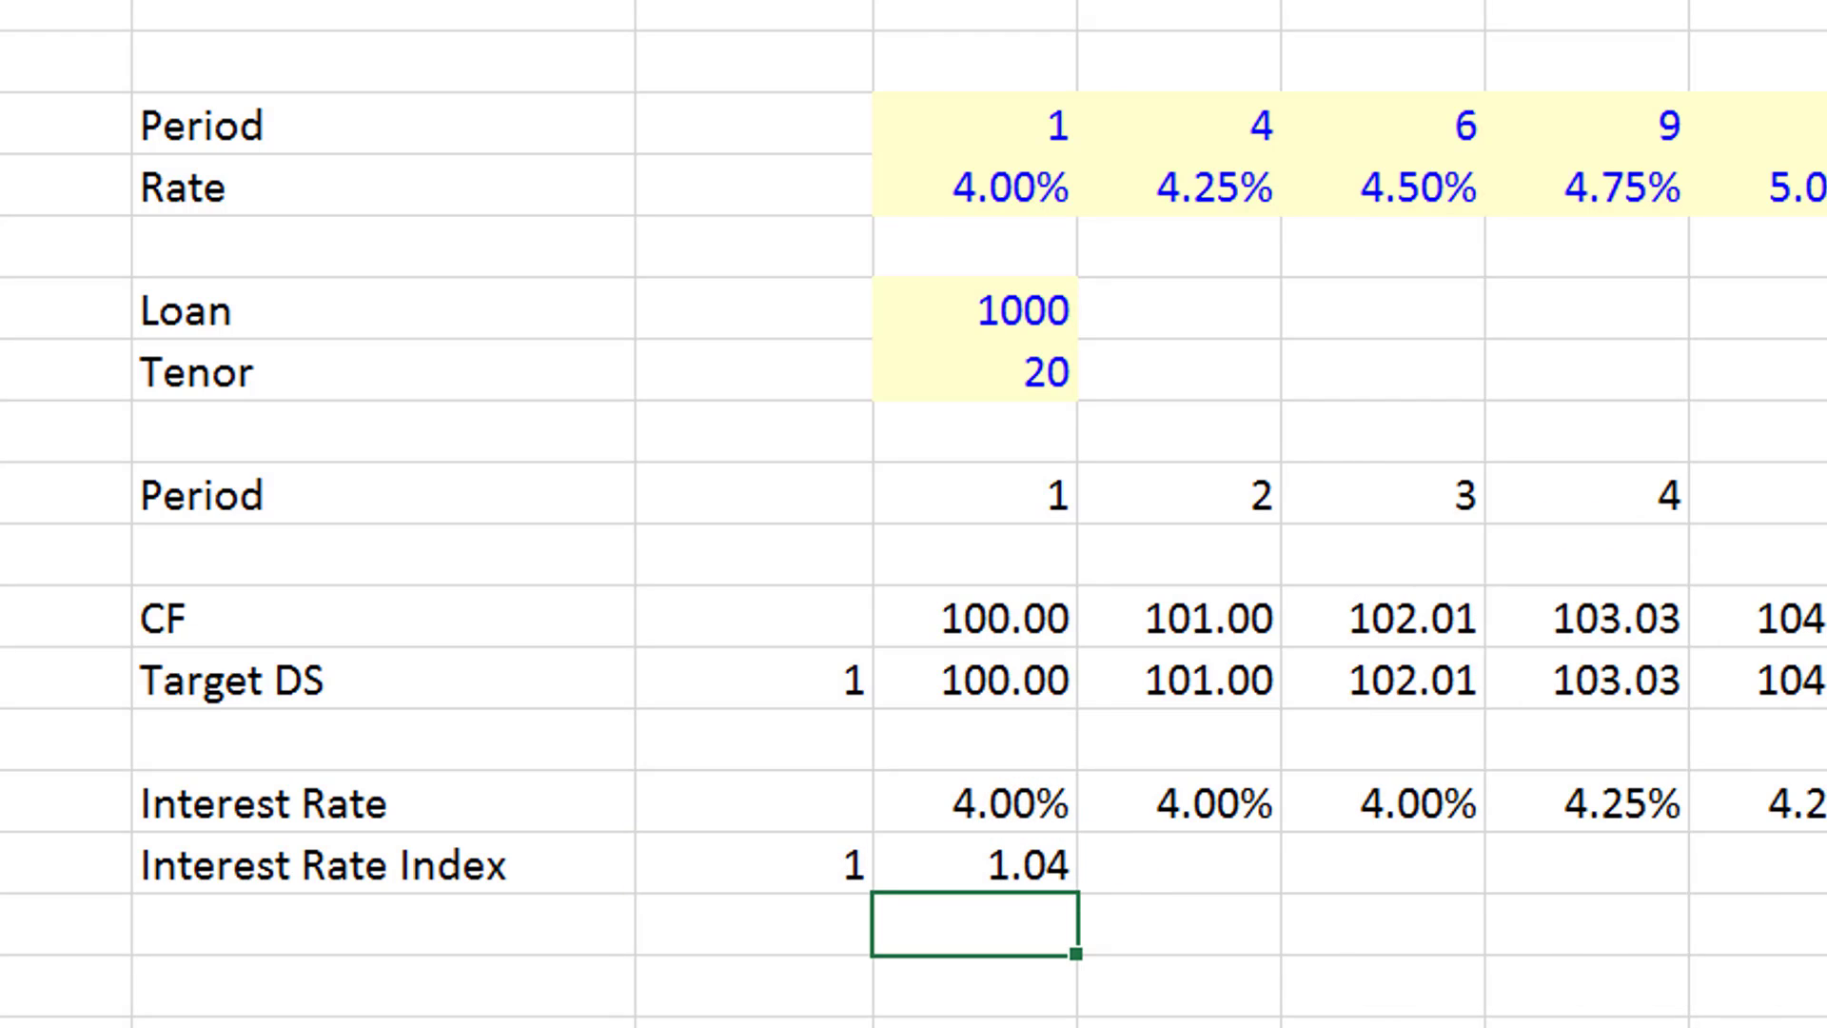
- Fill the Interest Rate Index formula across the remaining periods and format the row with two decimals
key("Up")
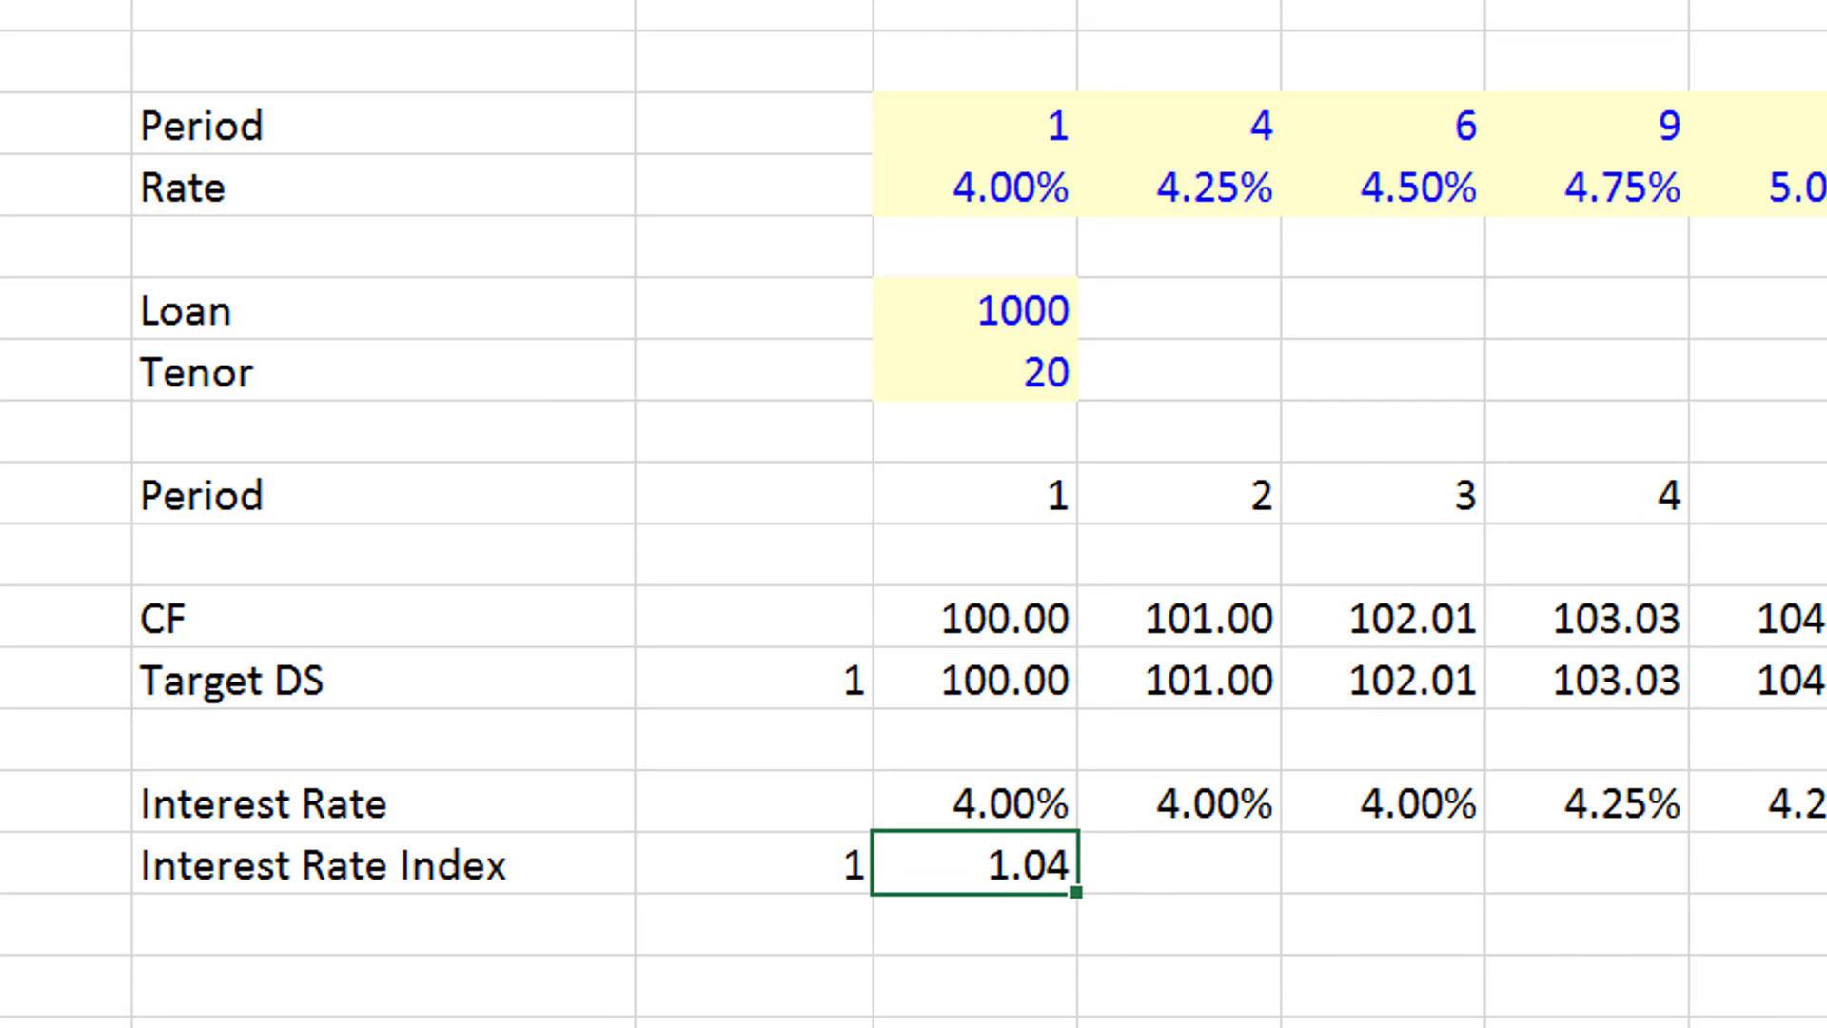
key("ctrl+shift+Right")
key("ctrl+r")
key("ctrl+shift+1")
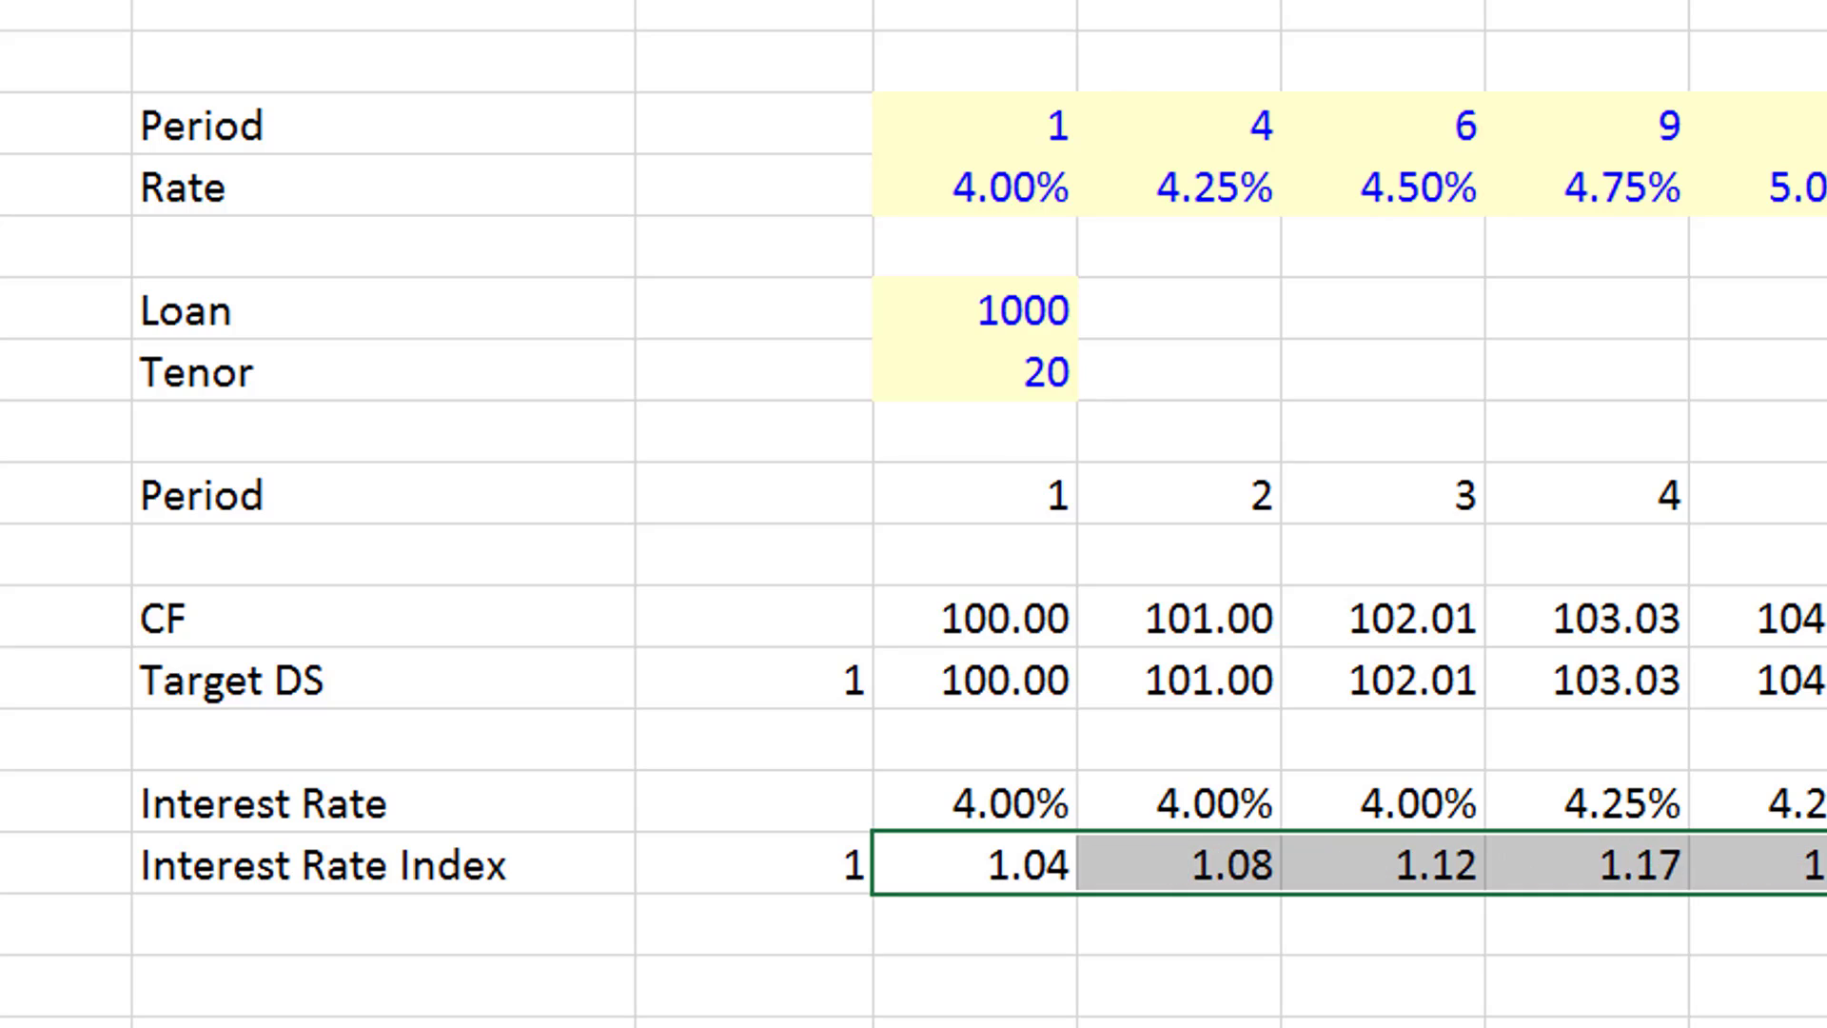
- Enter the label "NPV of DS" in B17, leaving one blank row below the Interest Rate Index
key("Left")
key("Left")
key("Right")
key("Right")
key("Left")
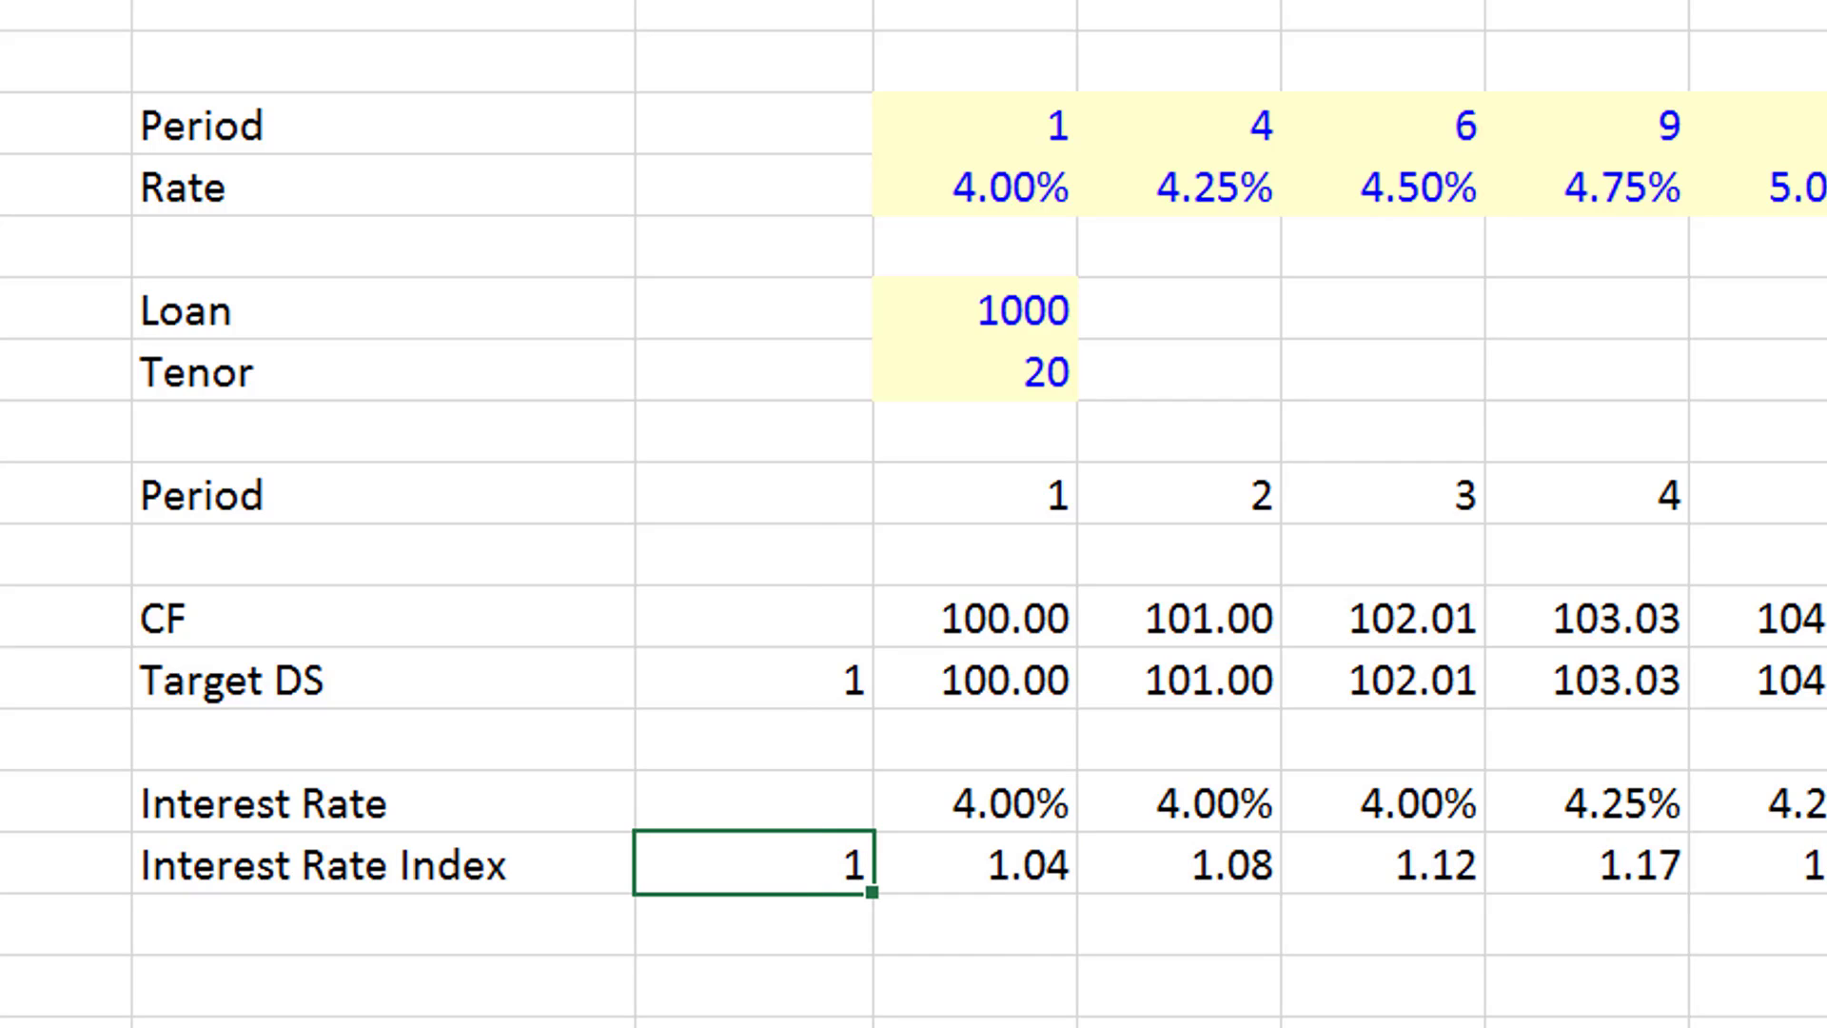
key("Down")
key("Down")
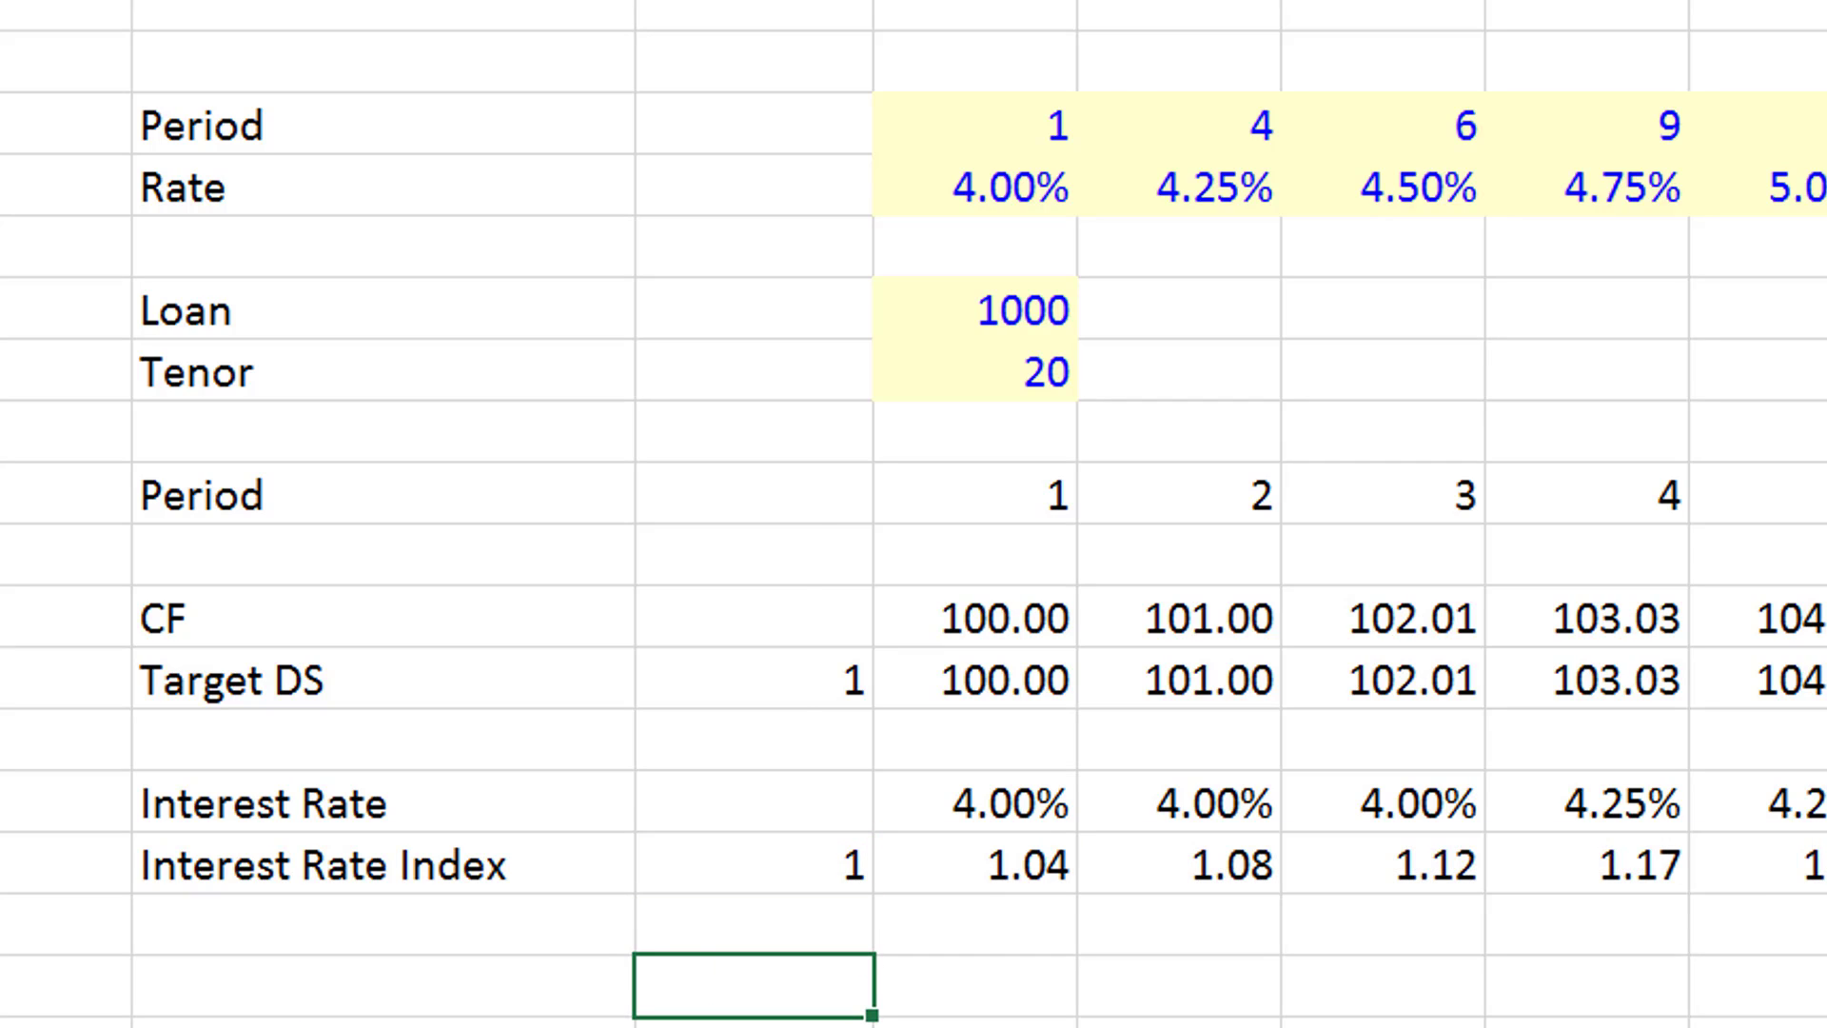
key("Left")
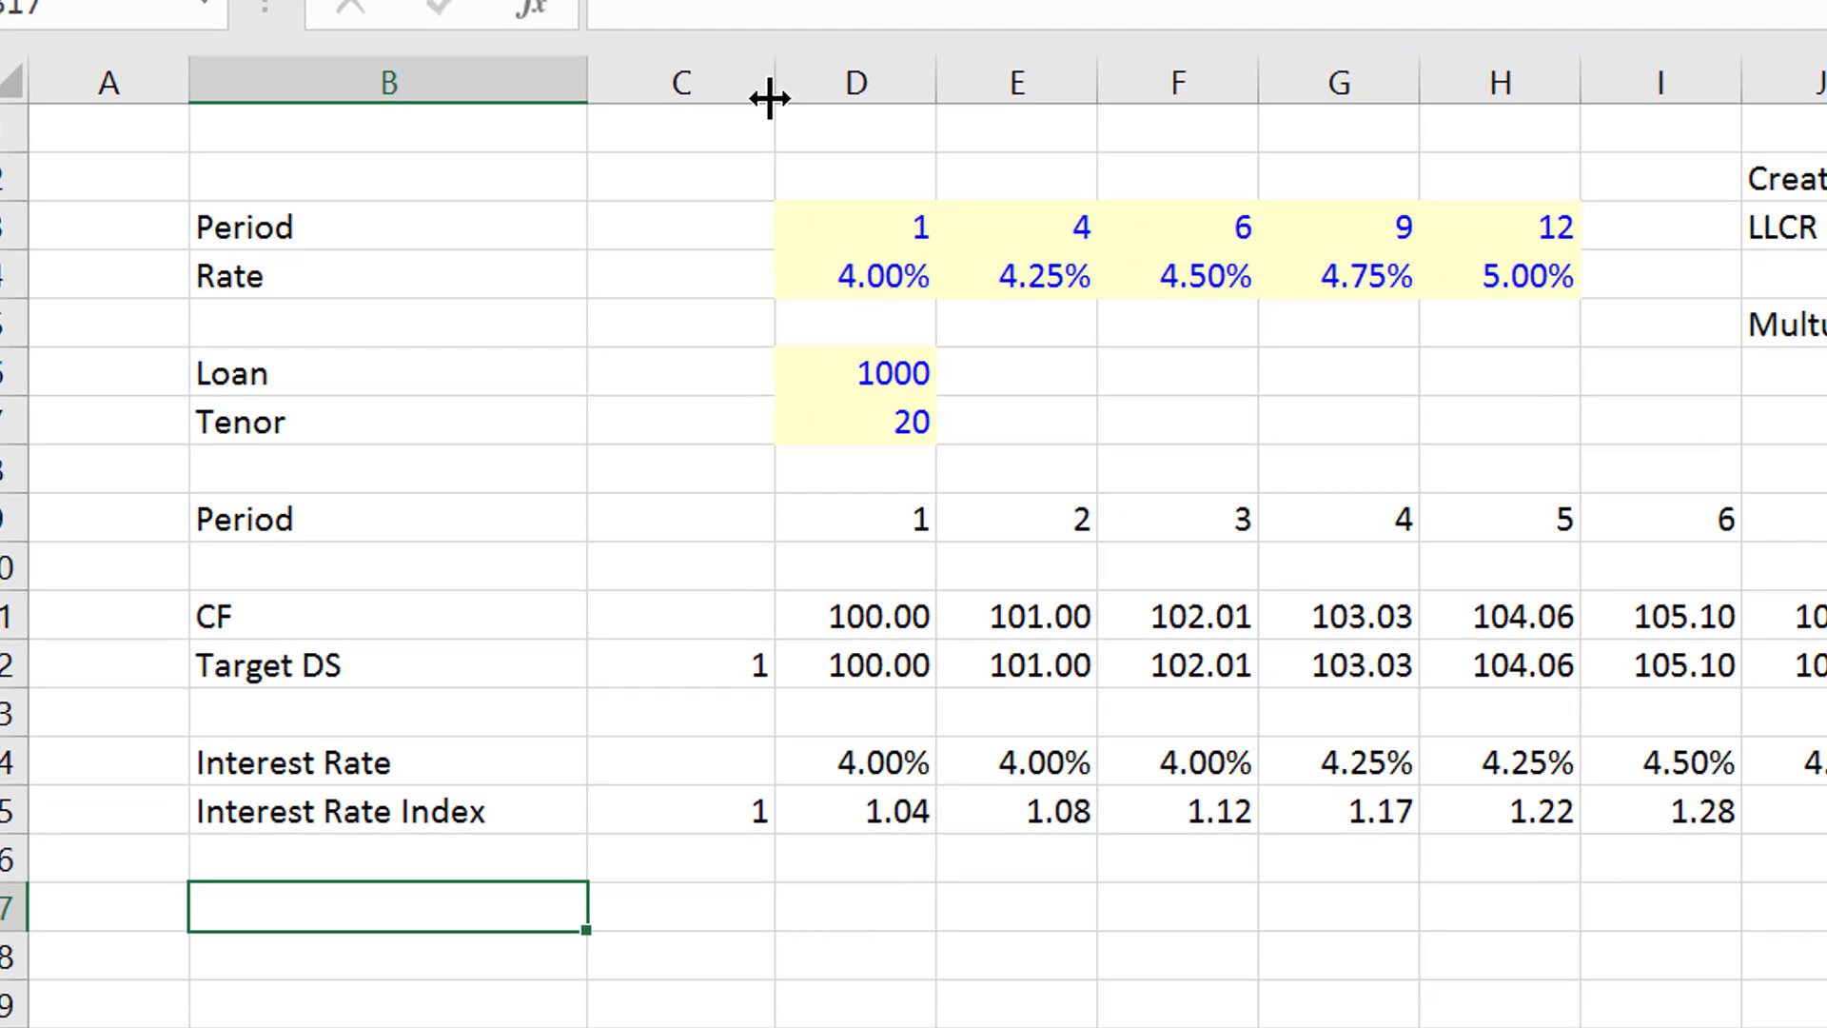
type("NPV of")
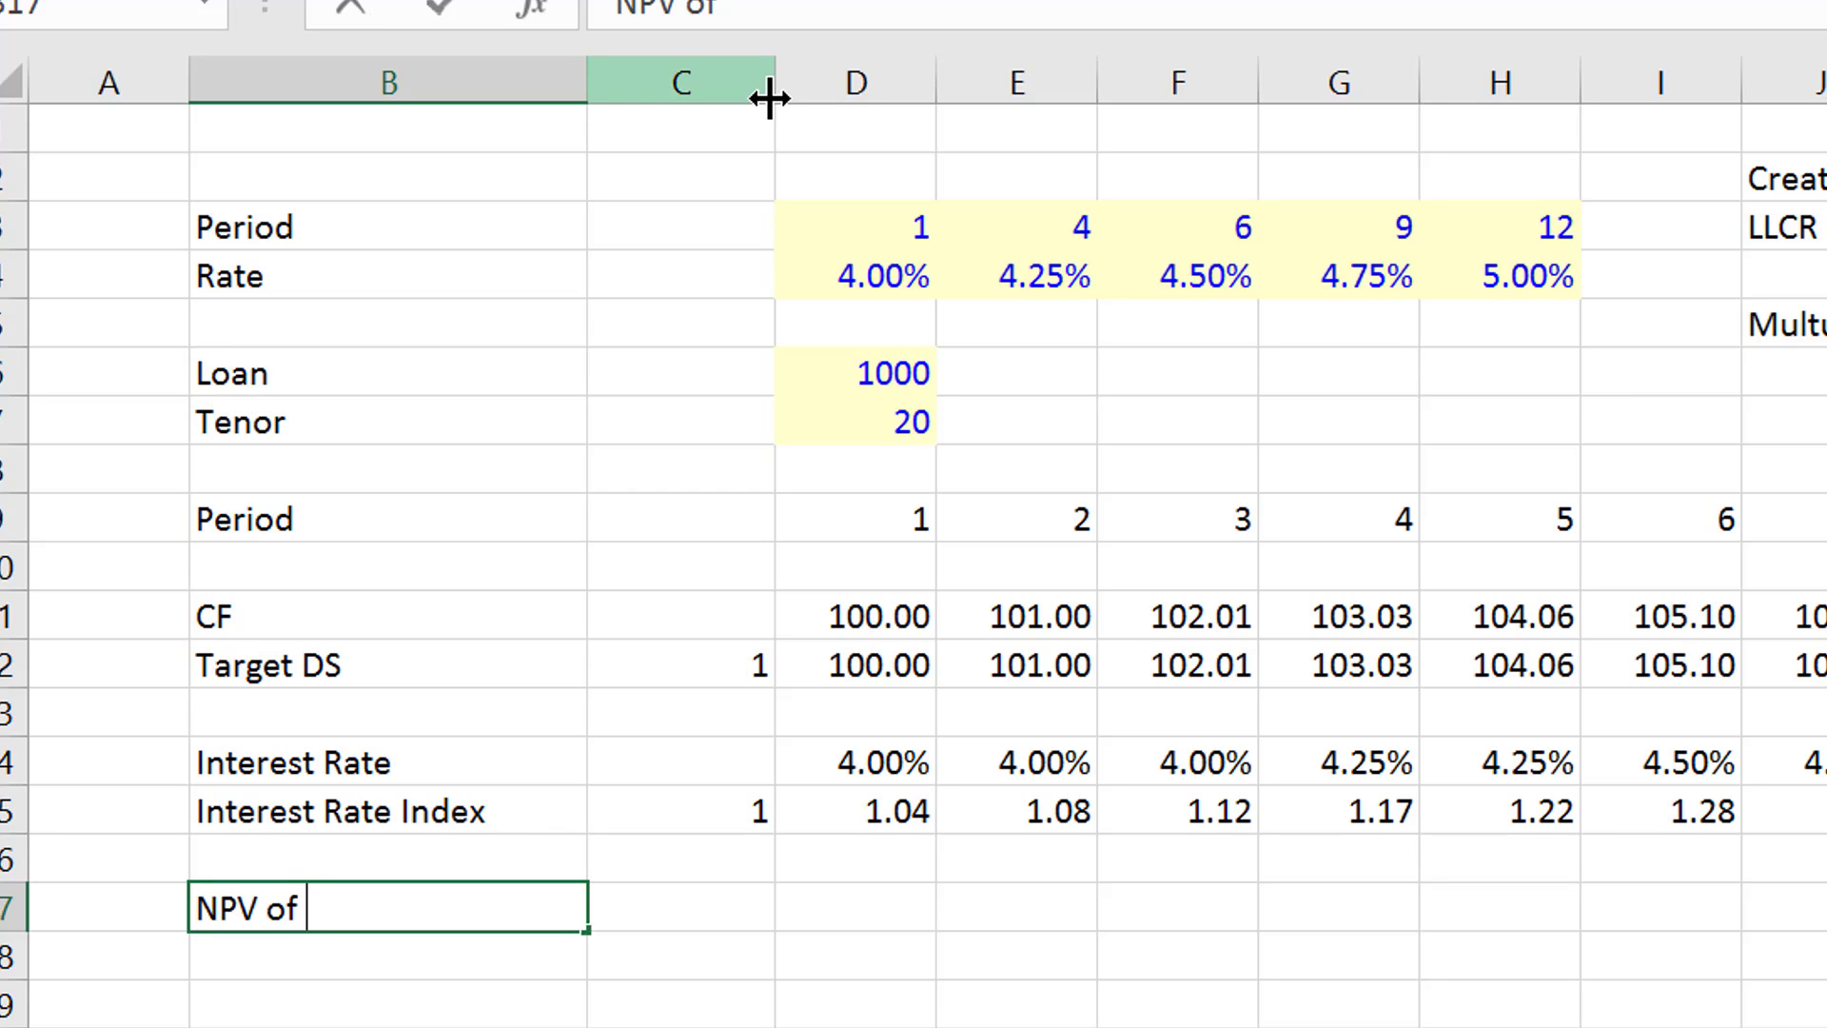
type(" DS")
key("Tab")
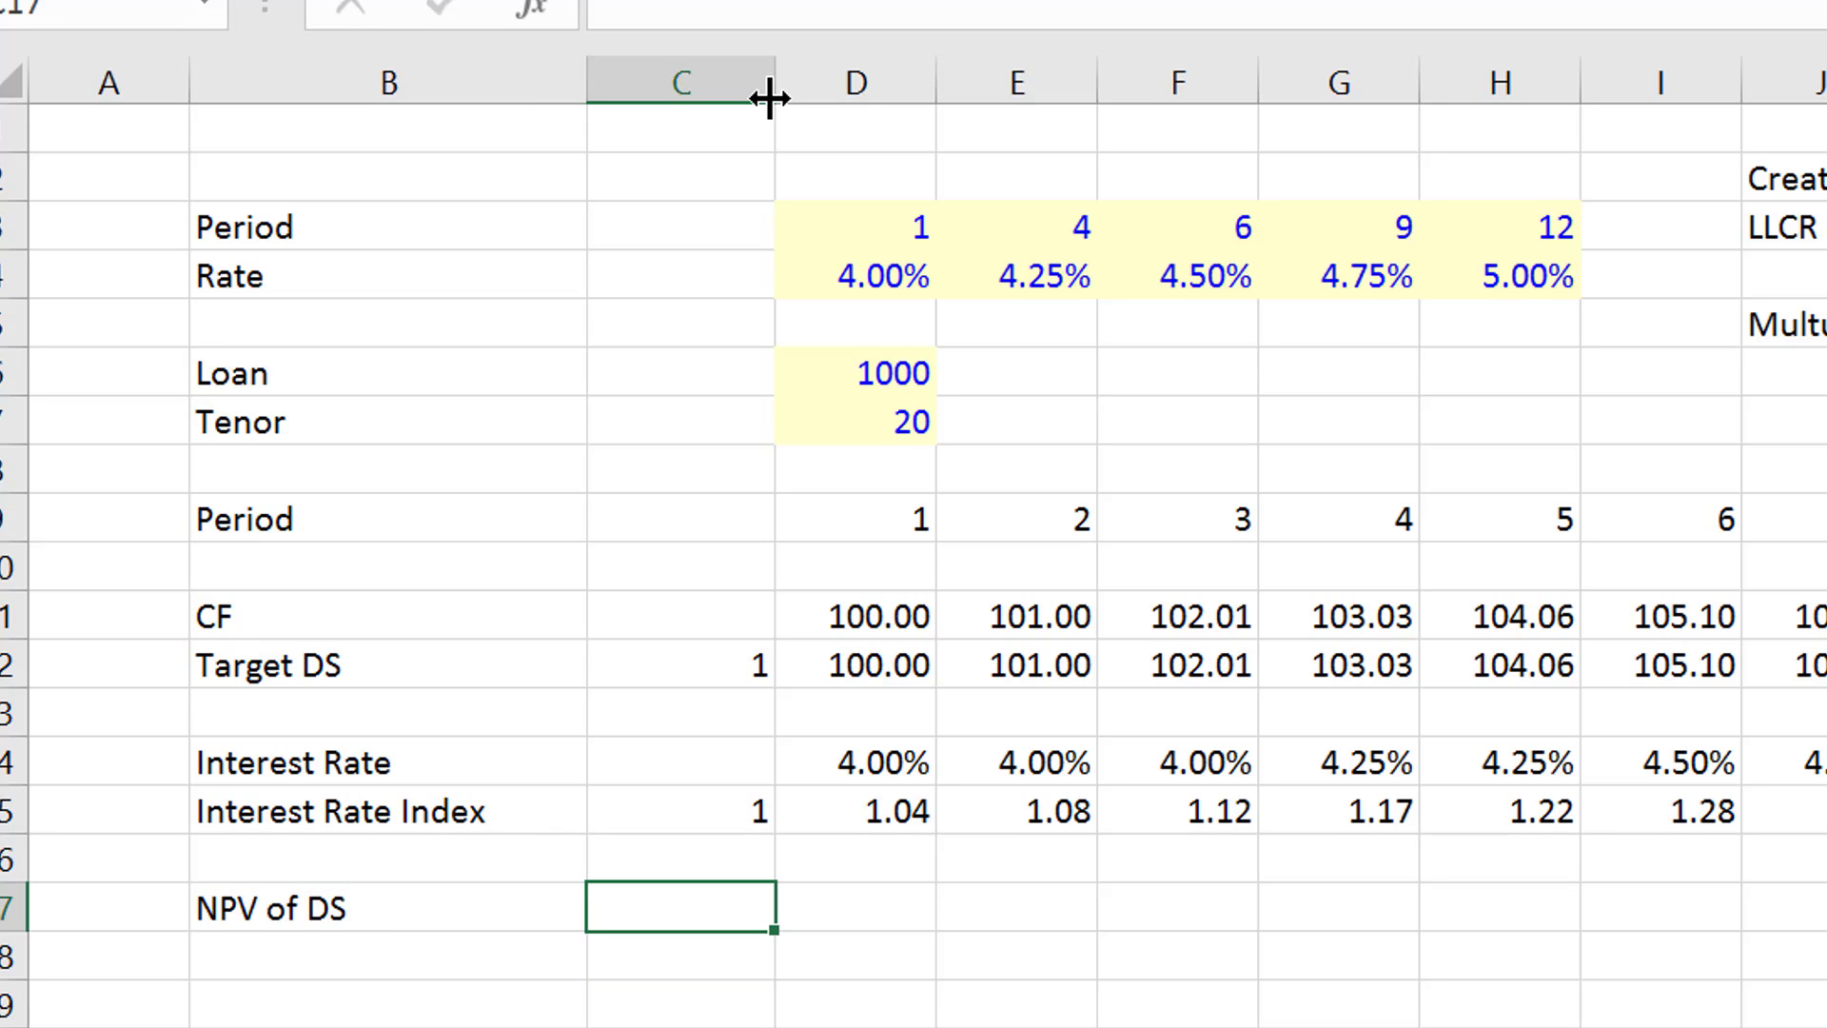
- Enter a SUMPRODUCT formula in C17 dividing Target DS D12:W12 by the Interest Rate Index row from D15 across all periods
type("=sum")
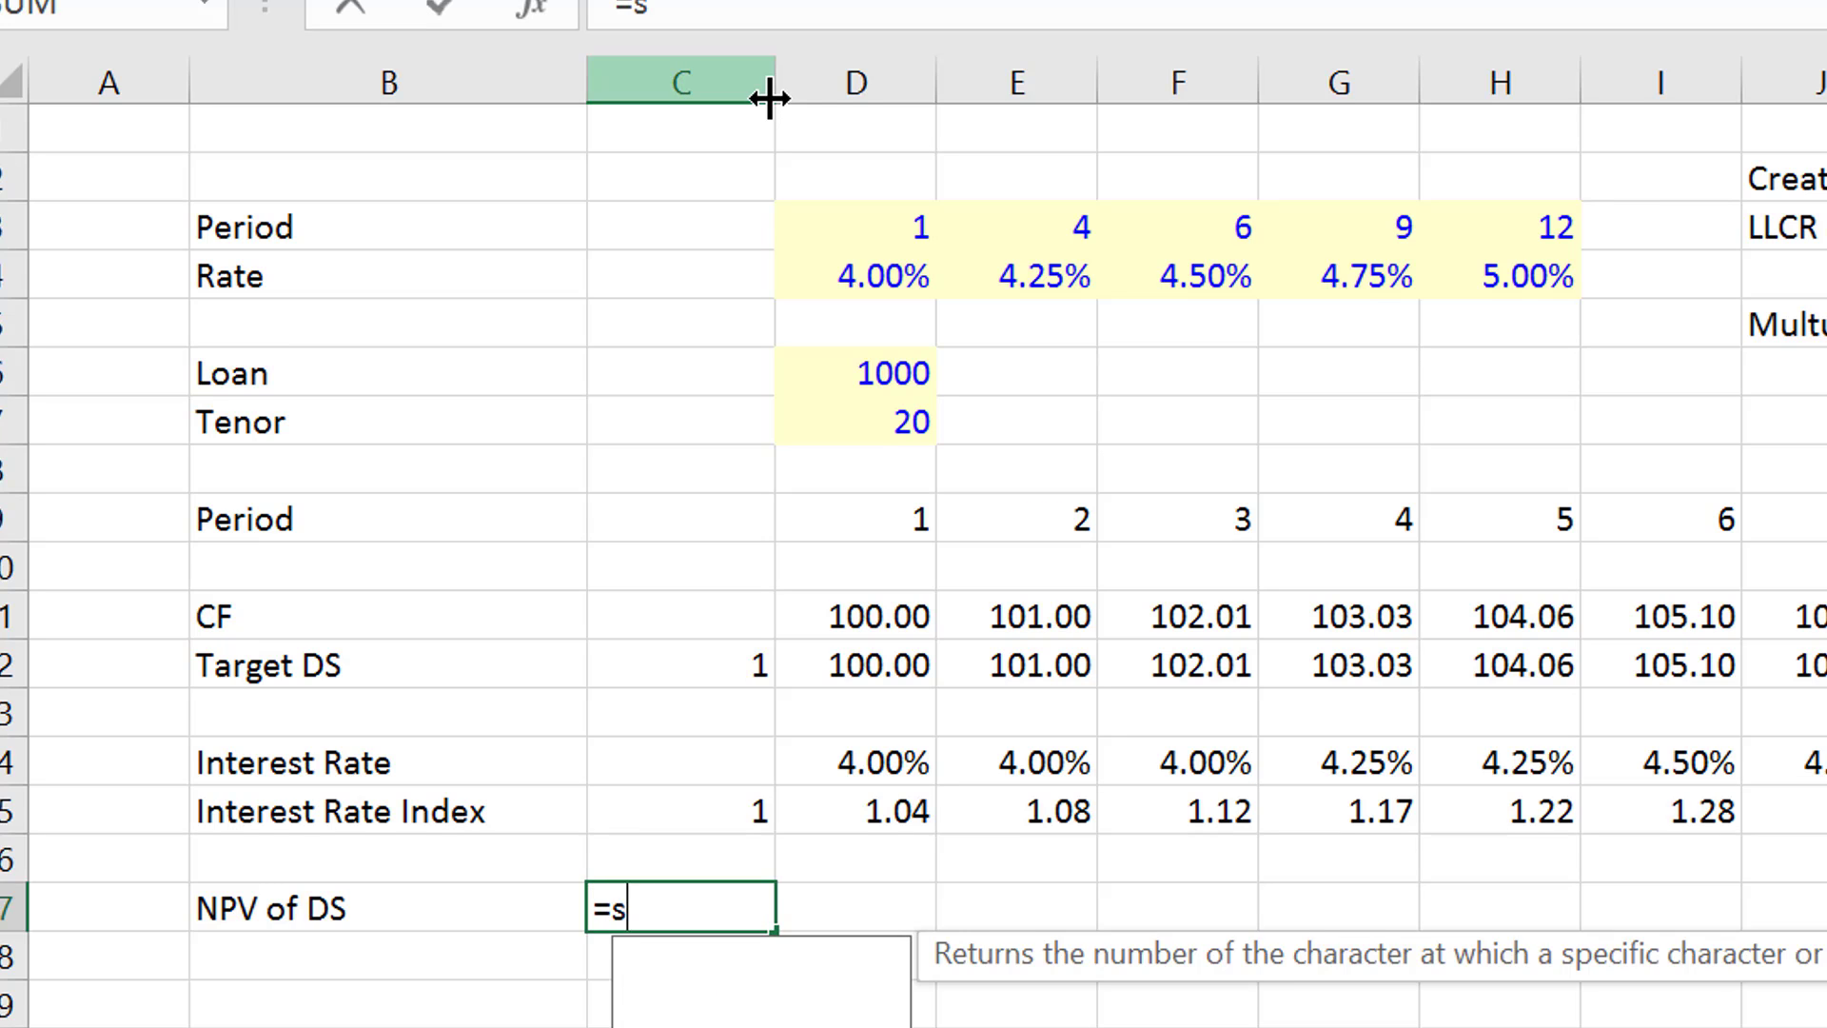
key("Down")
key("Down")
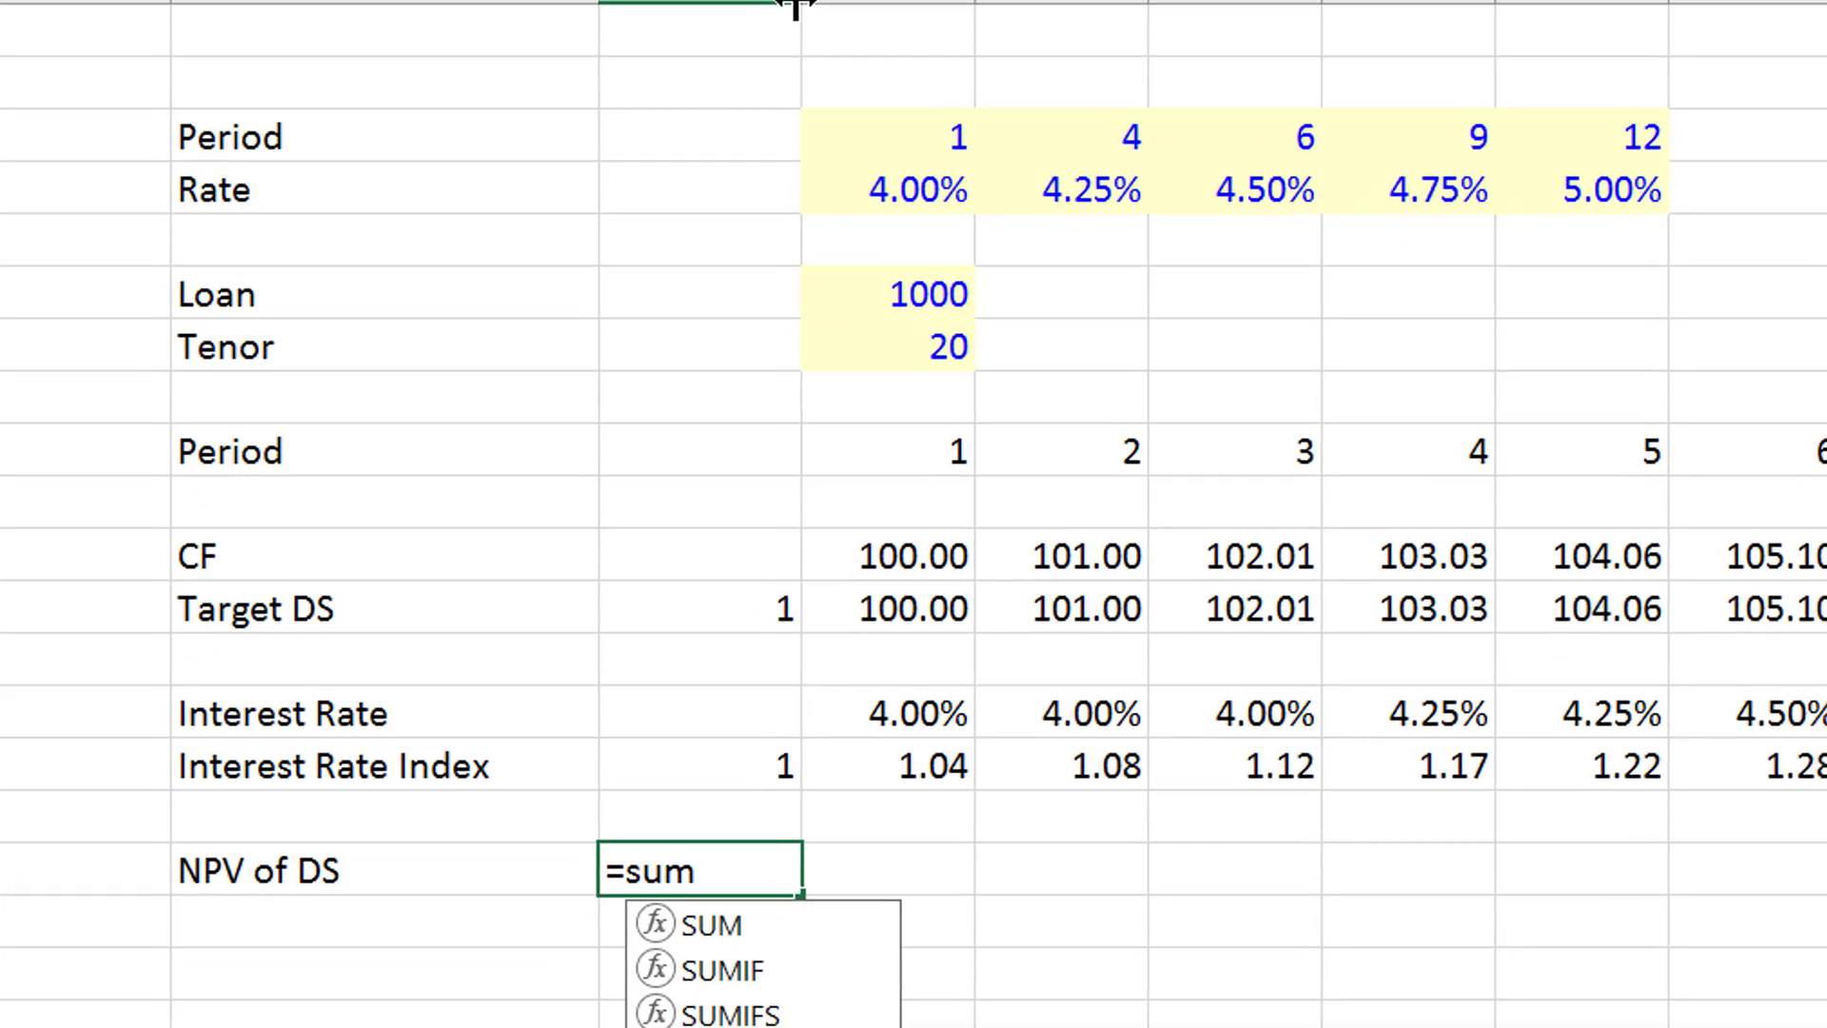
key("Tab")
key("Up")
key("Up")
key("Up")
key("Up")
key("Up")
key("Right")
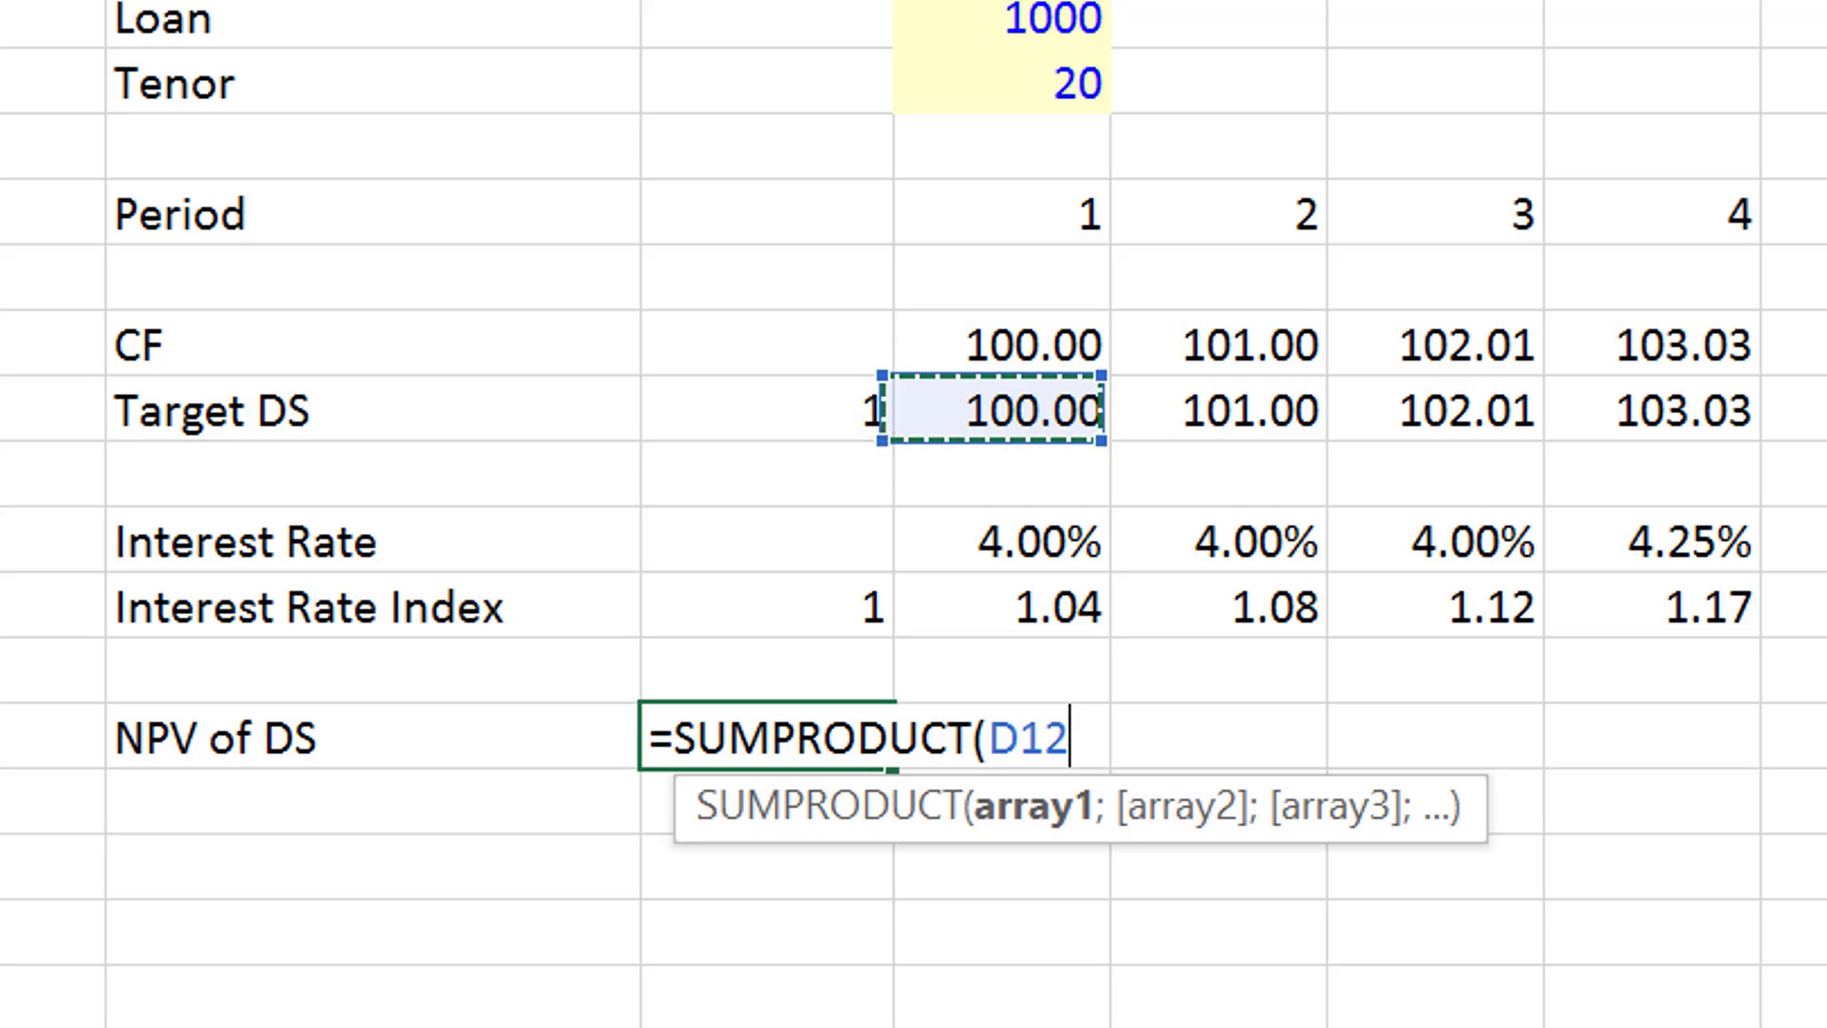
key("ctrl+shift+Right")
type("/")
key("Left")
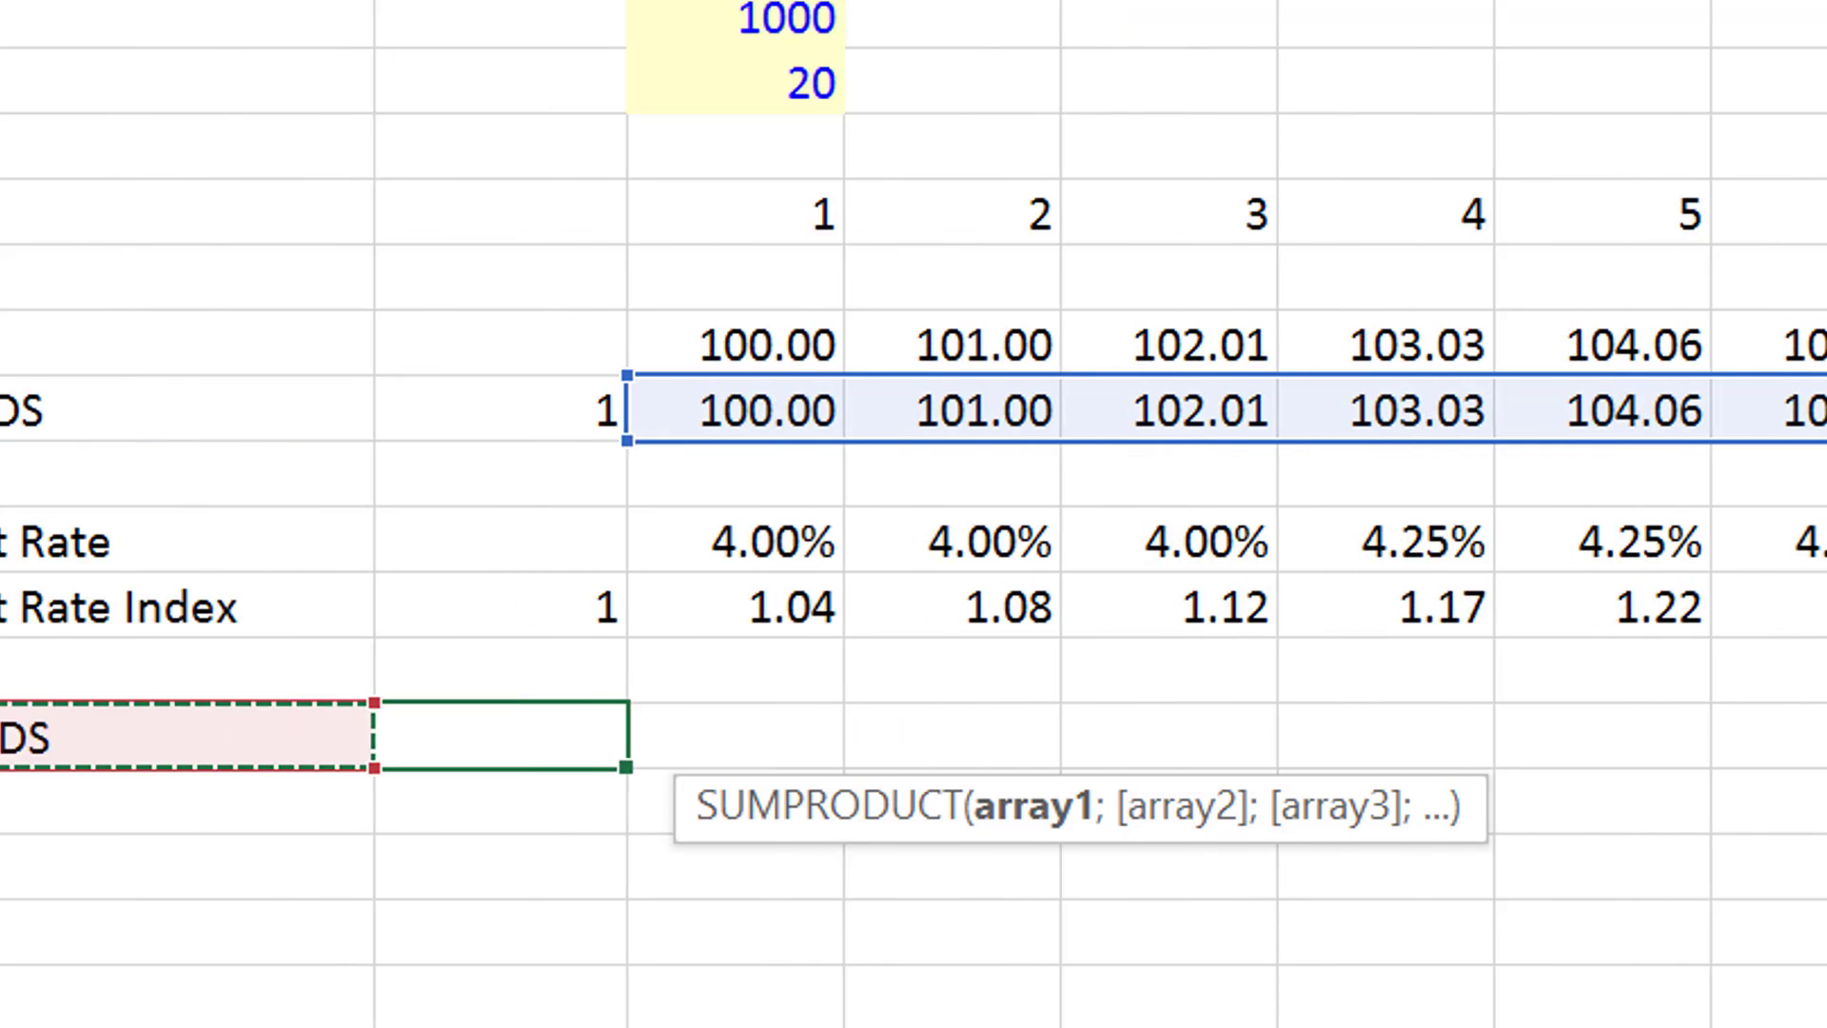
key("Right")
key("Up")
key("Up")
key("Right")
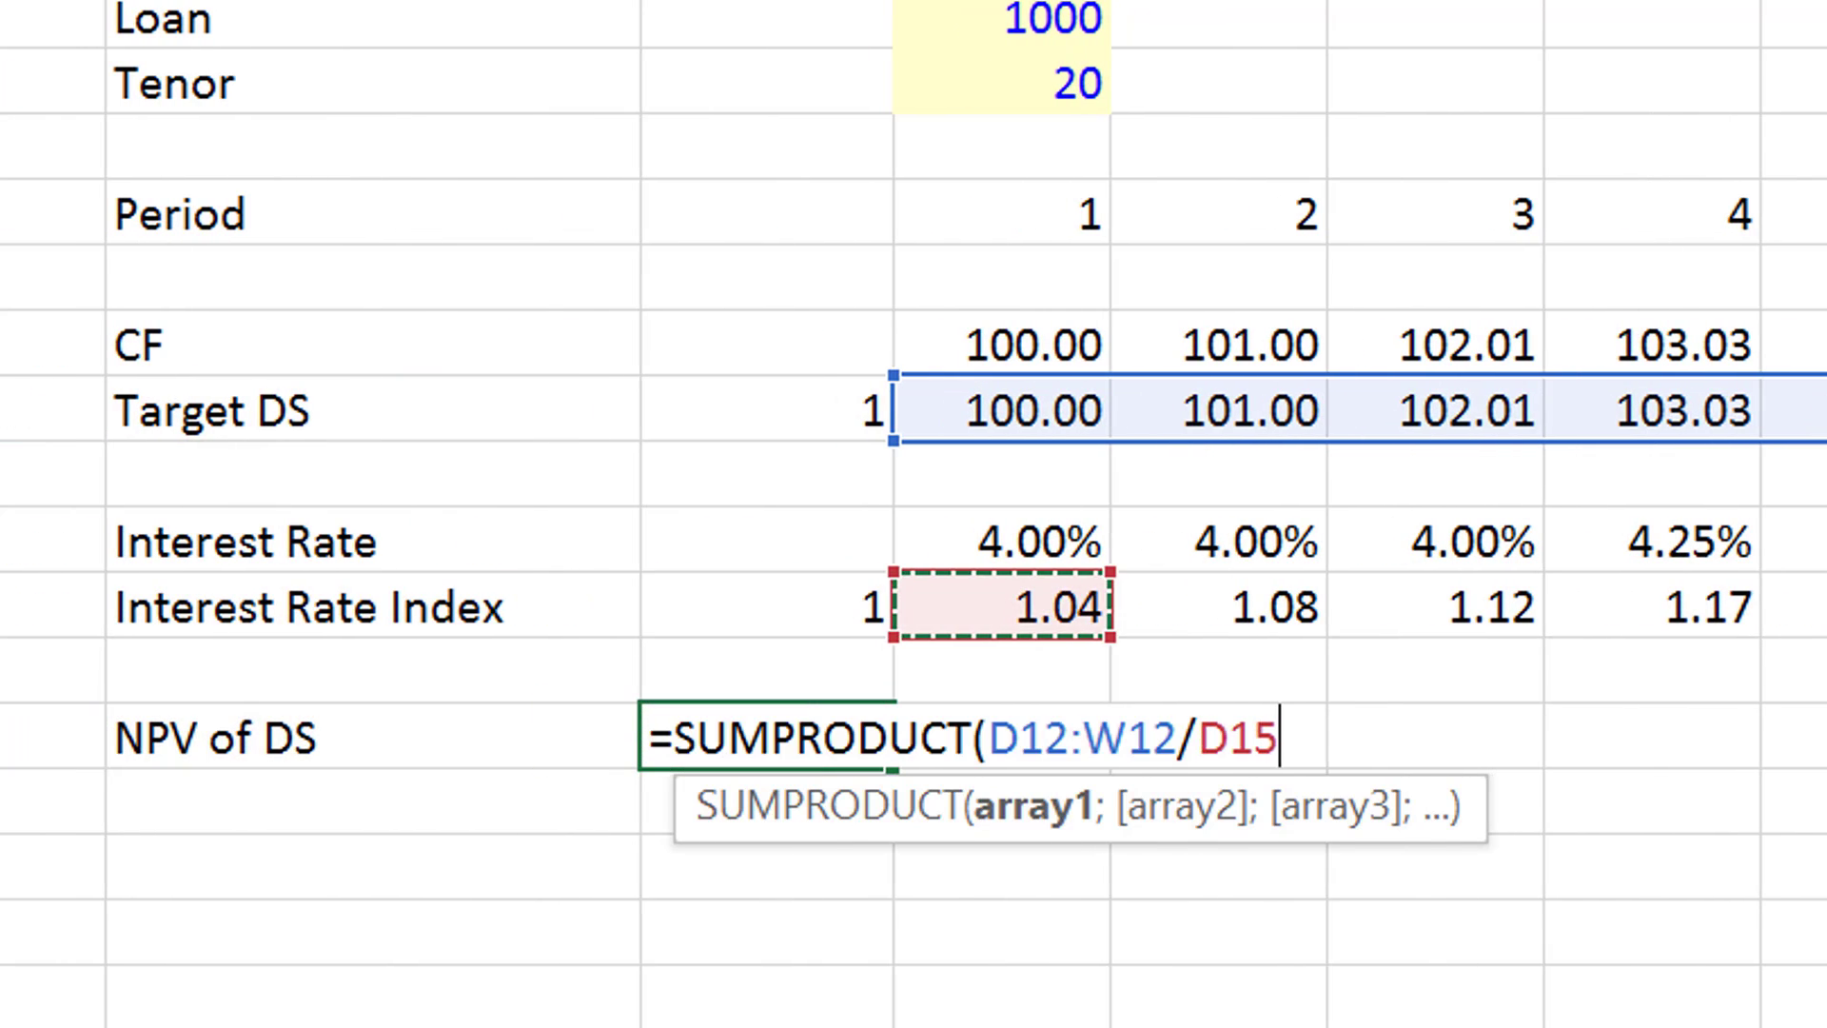
key("ctrl+shift+Right")
key("Return")
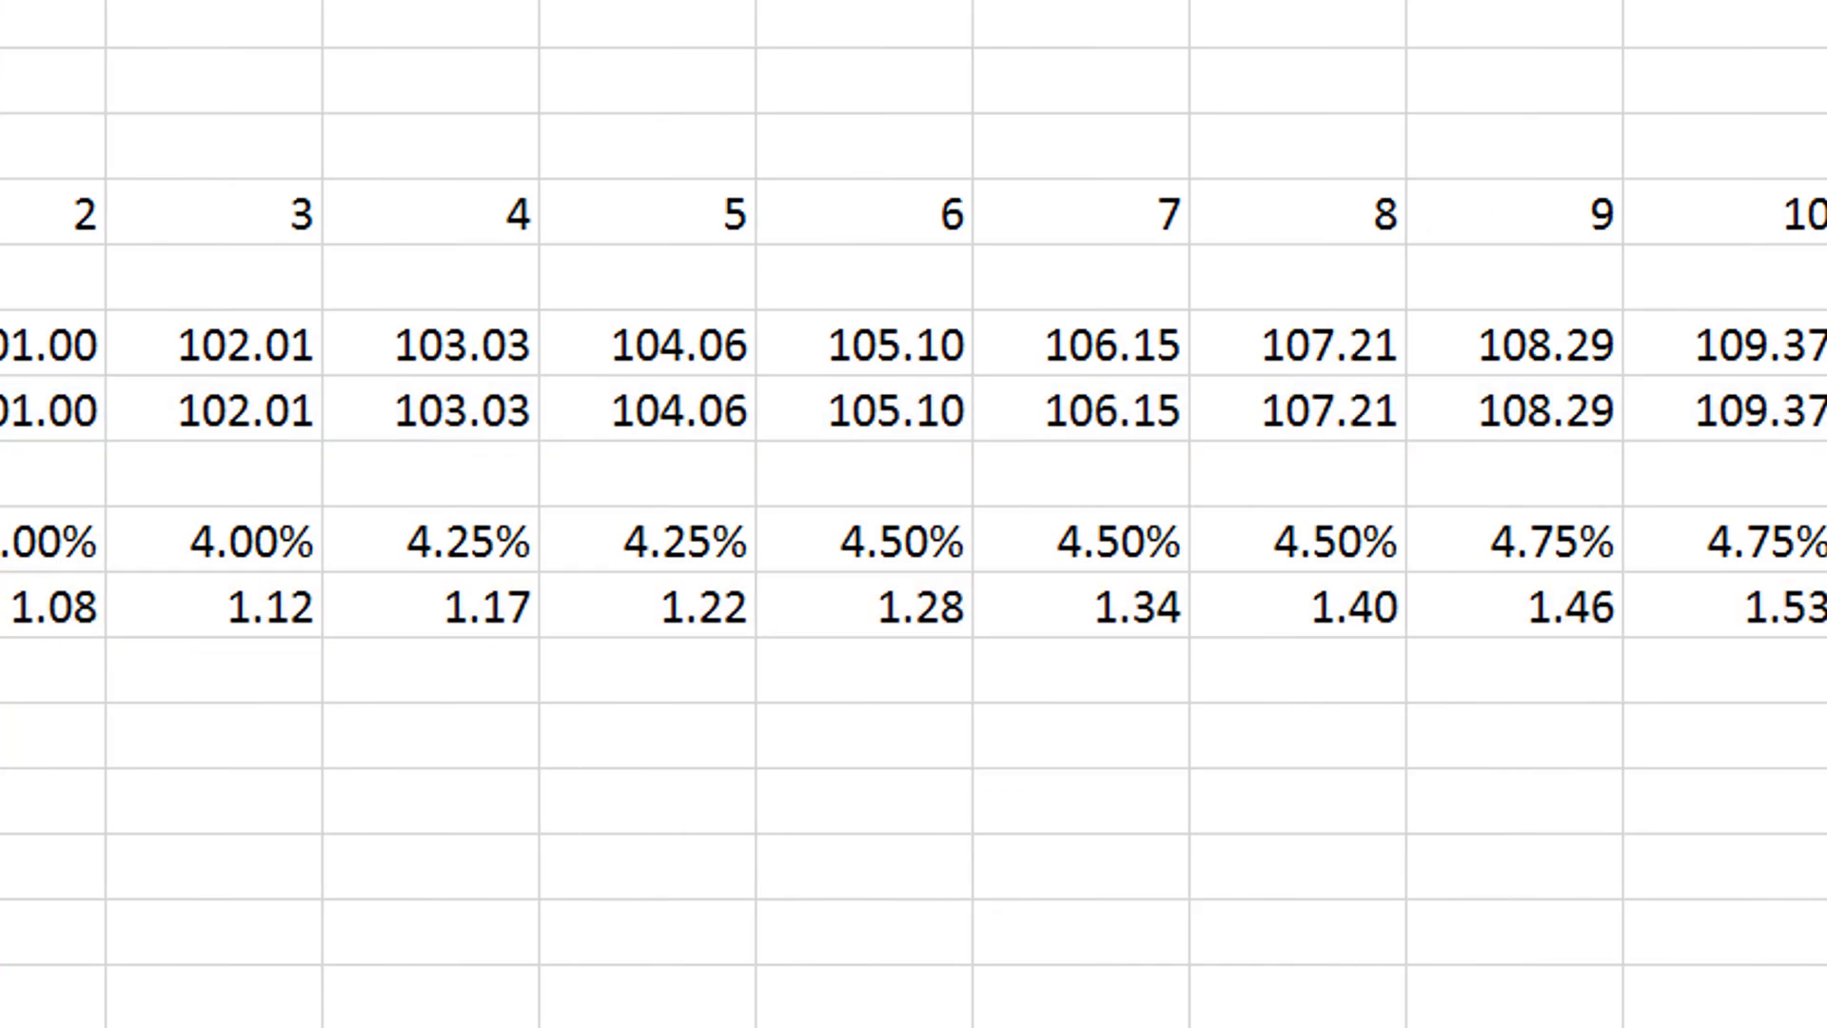
- Format the NPV of DS result in C17 with a thousands separator and two decimals
key("Left")
key("Up")
key("Right")
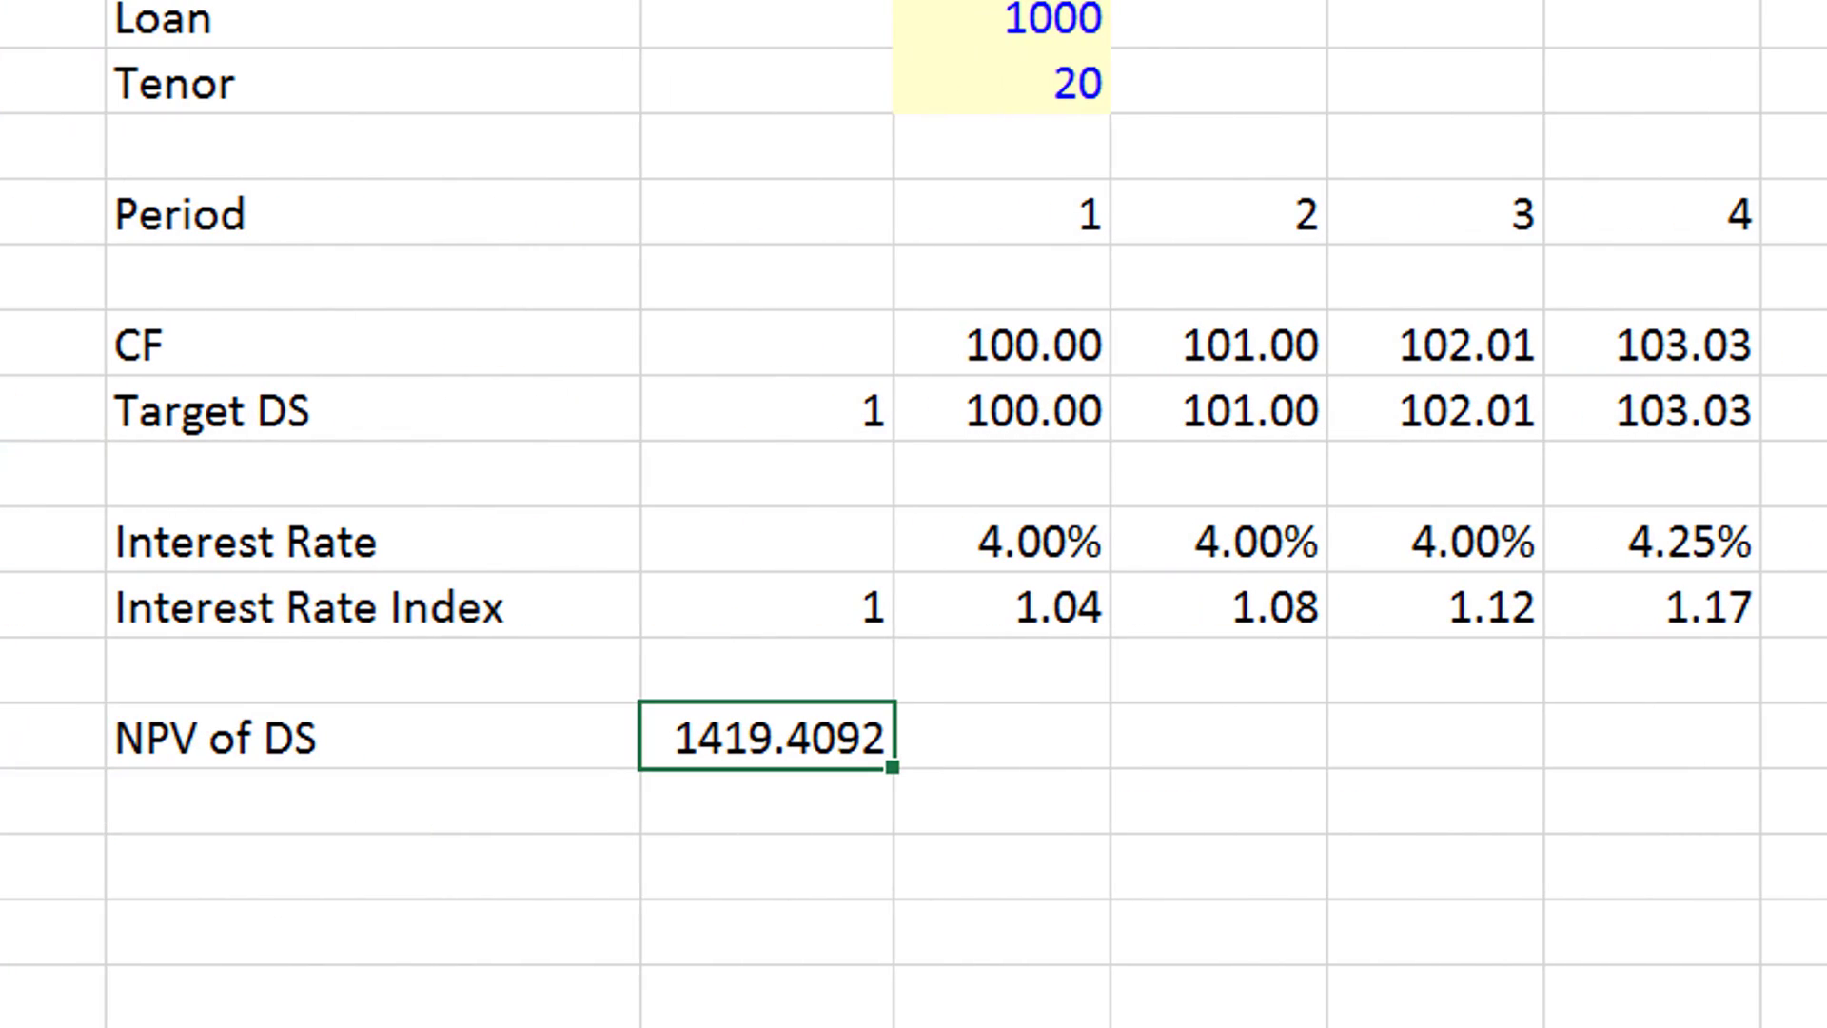
key("ctrl+shift+1")
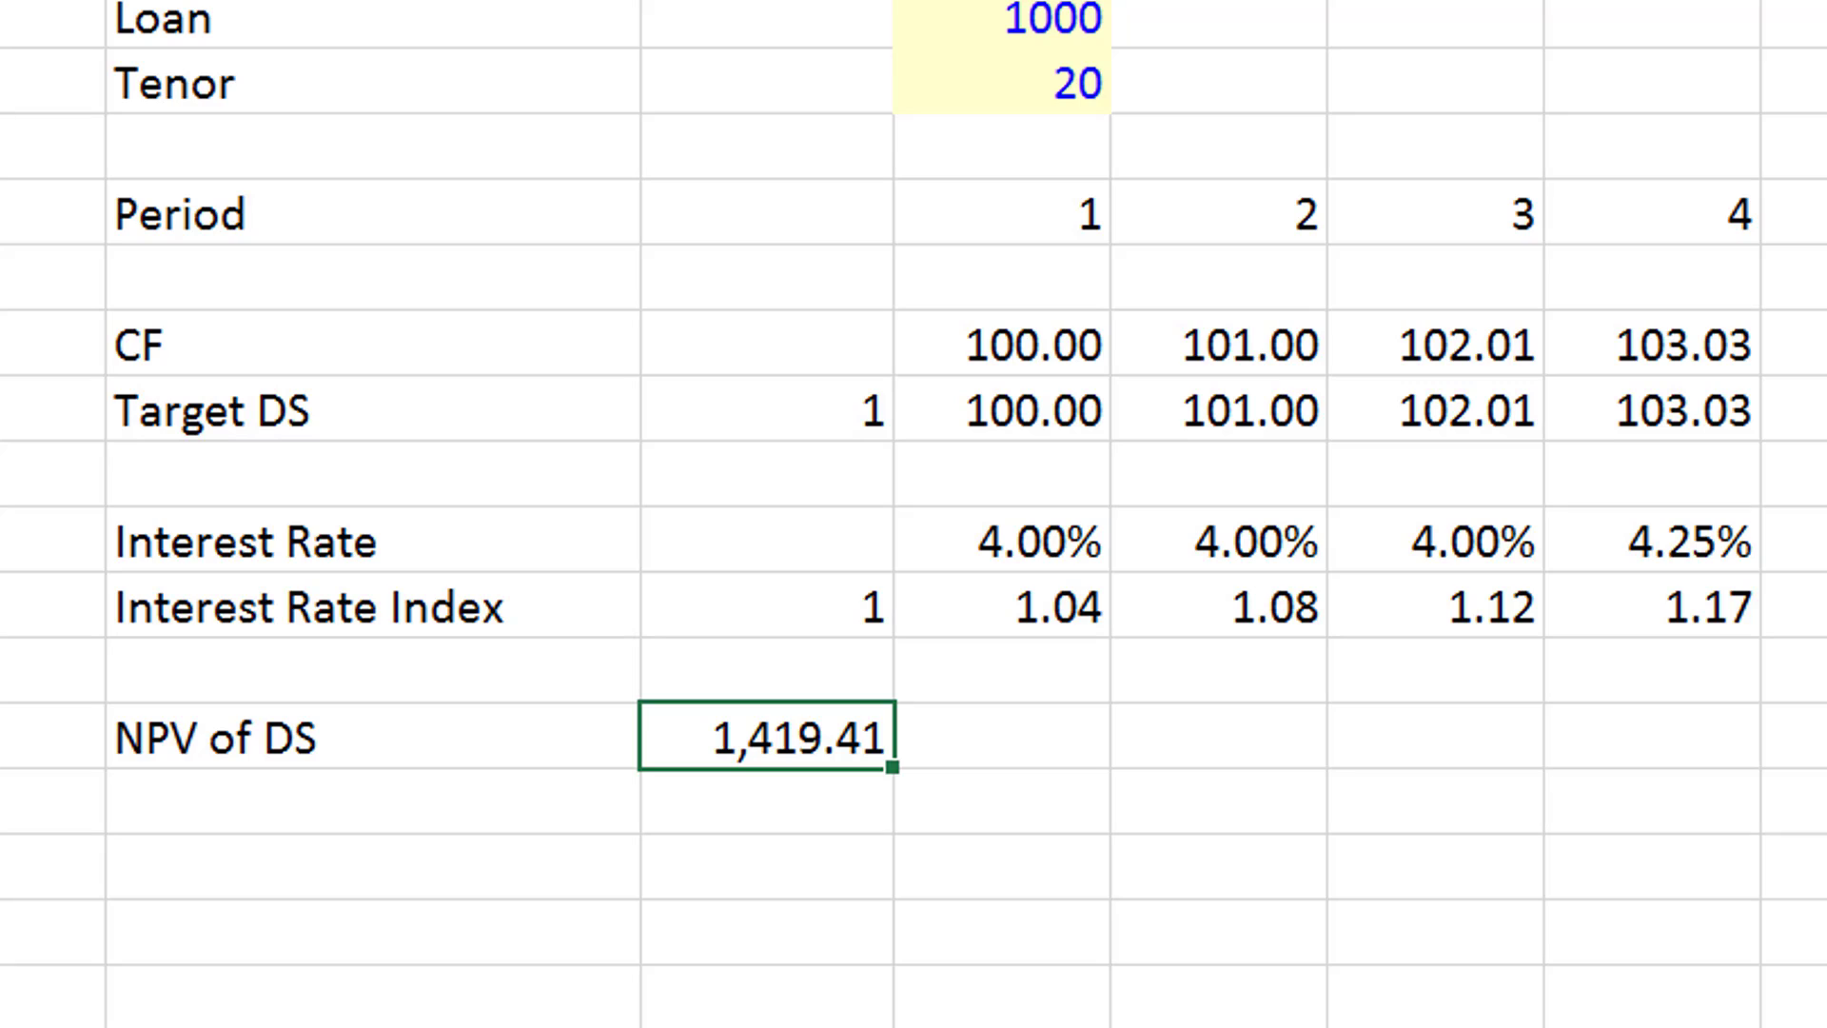
- Enter the label "Opening Balance" in B20, leaving two blank rows below NPV of DS
key("Down")
key("Left")
key("Down")
key("Down")
type("O")
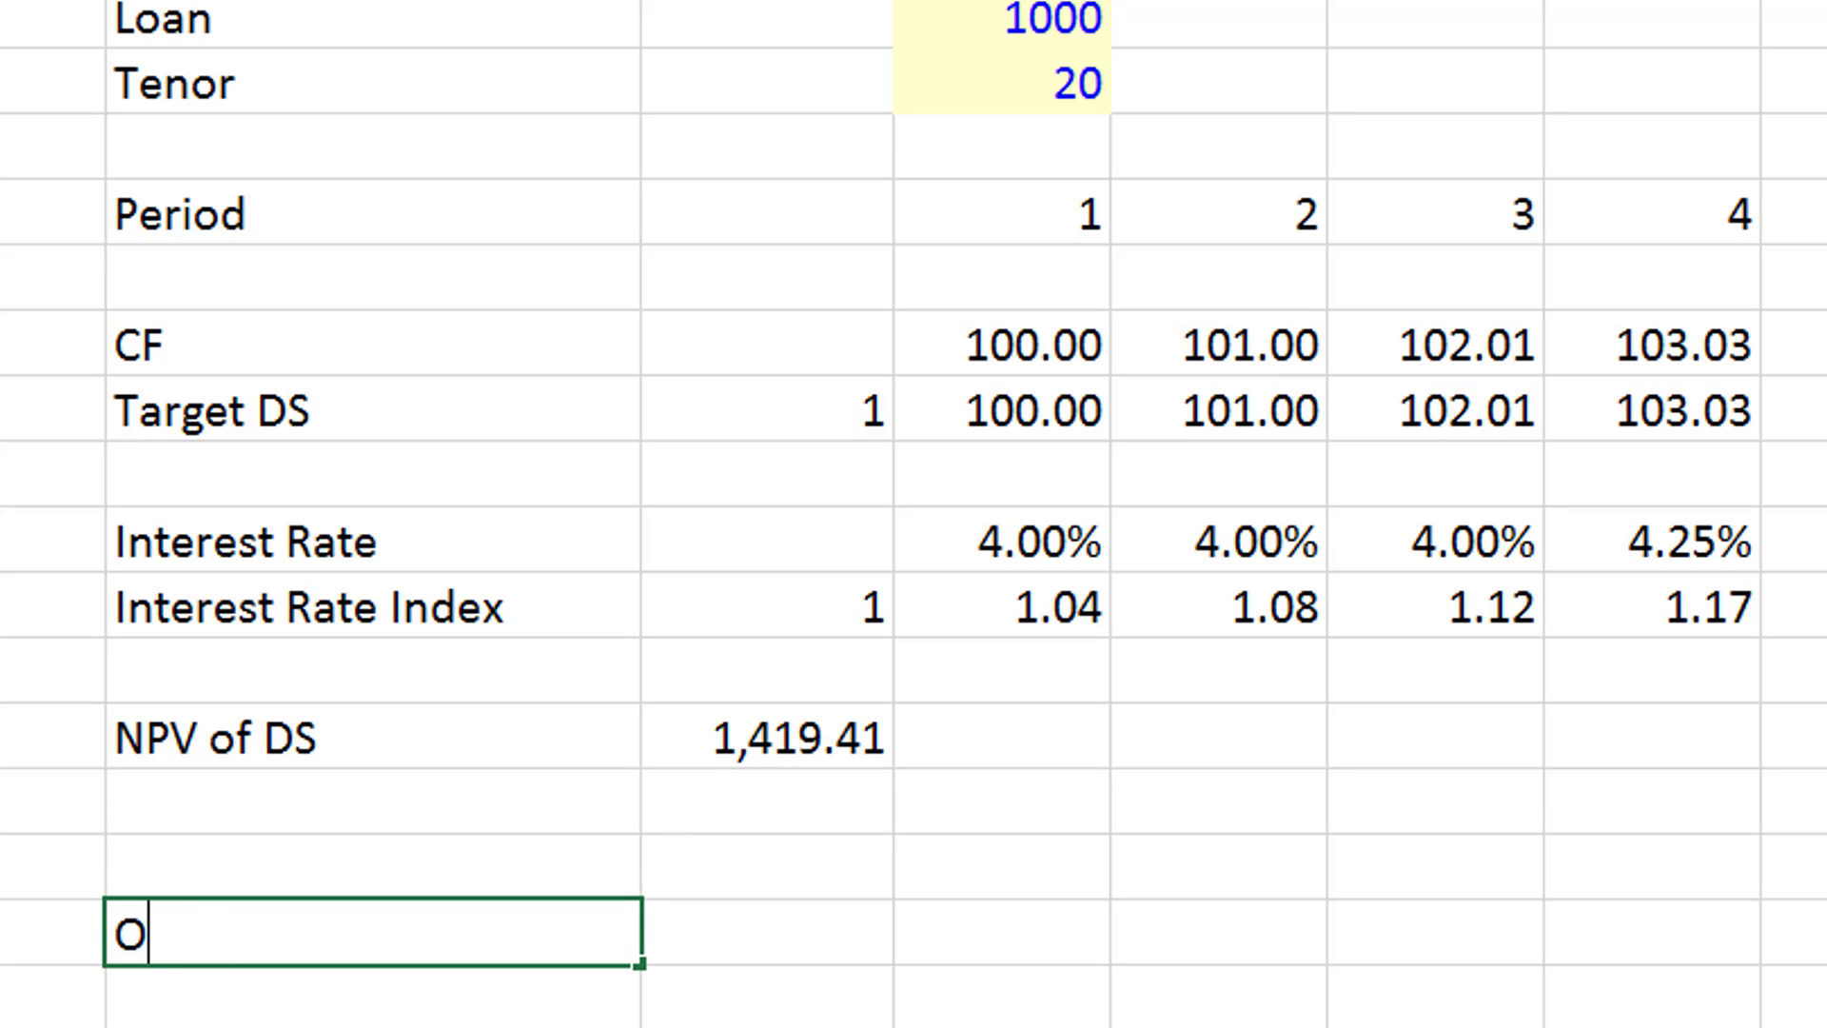
type("penig")
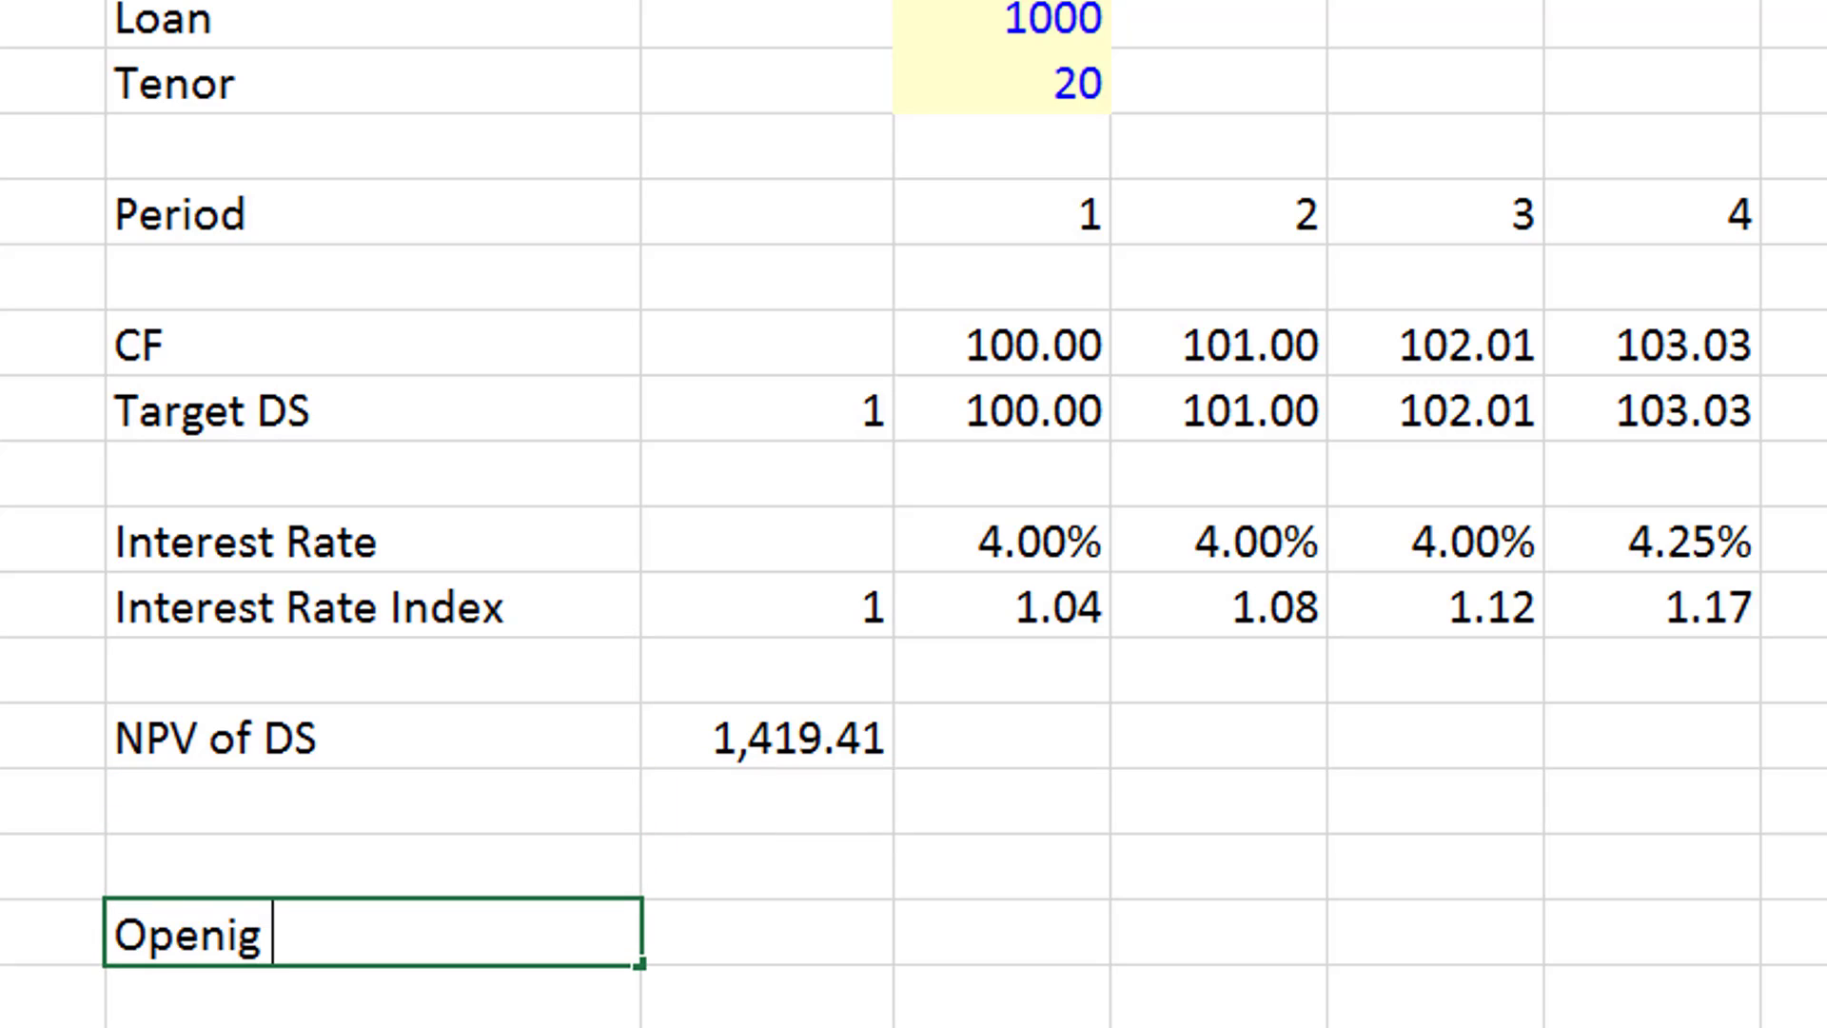
key("BackSpace")
key("BackSpace")
type("ing Balance")
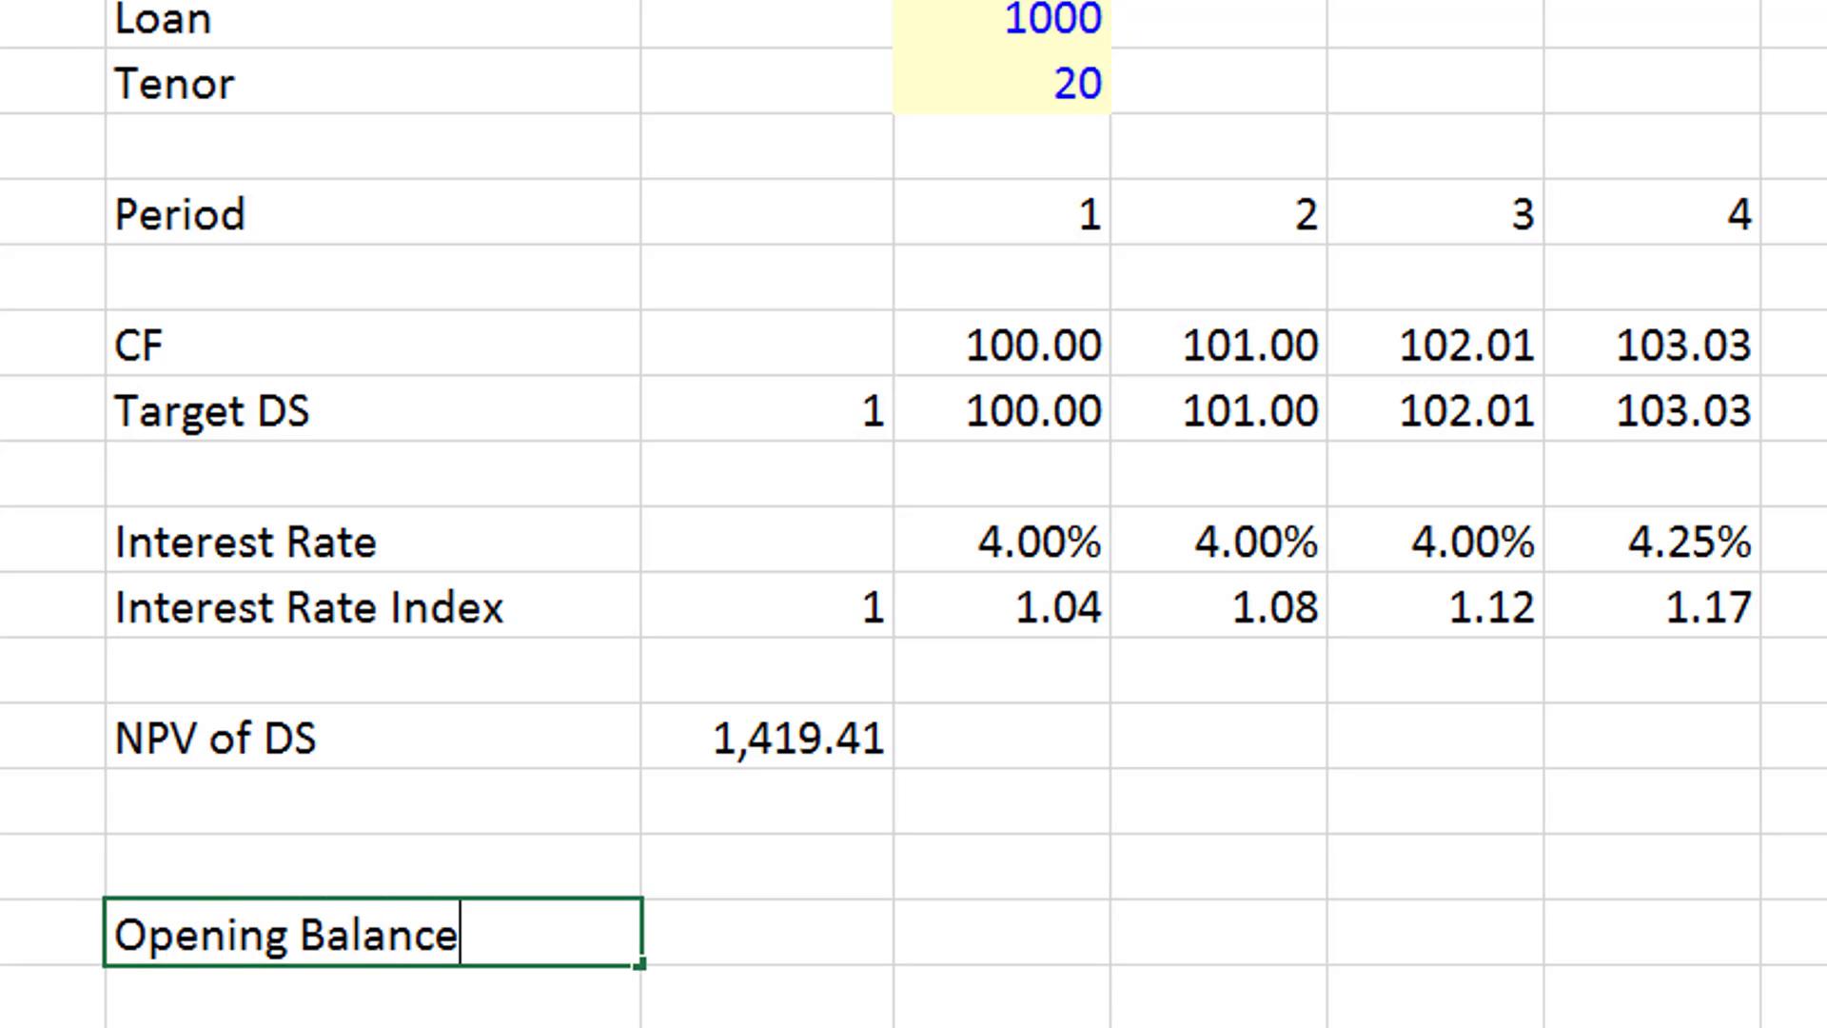
key("Return")
- Add the labels "Repayment" and "Closing Balance" in the two rows below Opening Balance
type("Repayment")
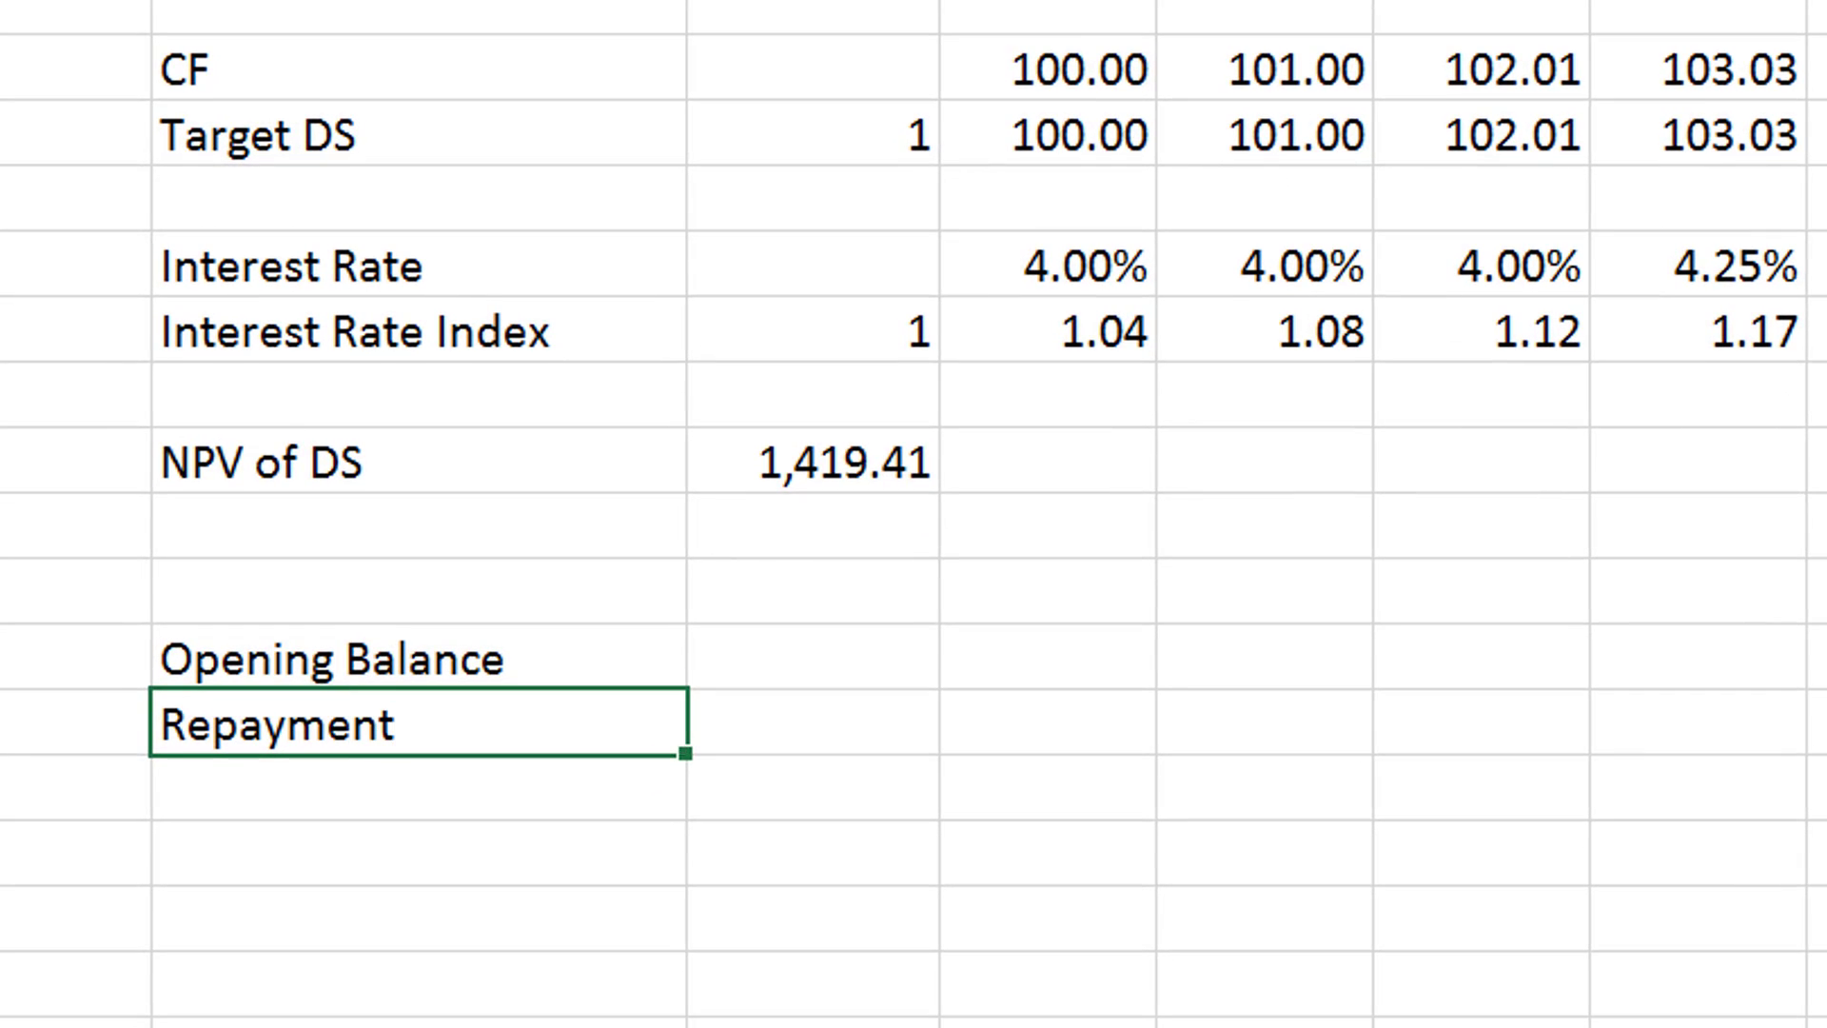
key("Return")
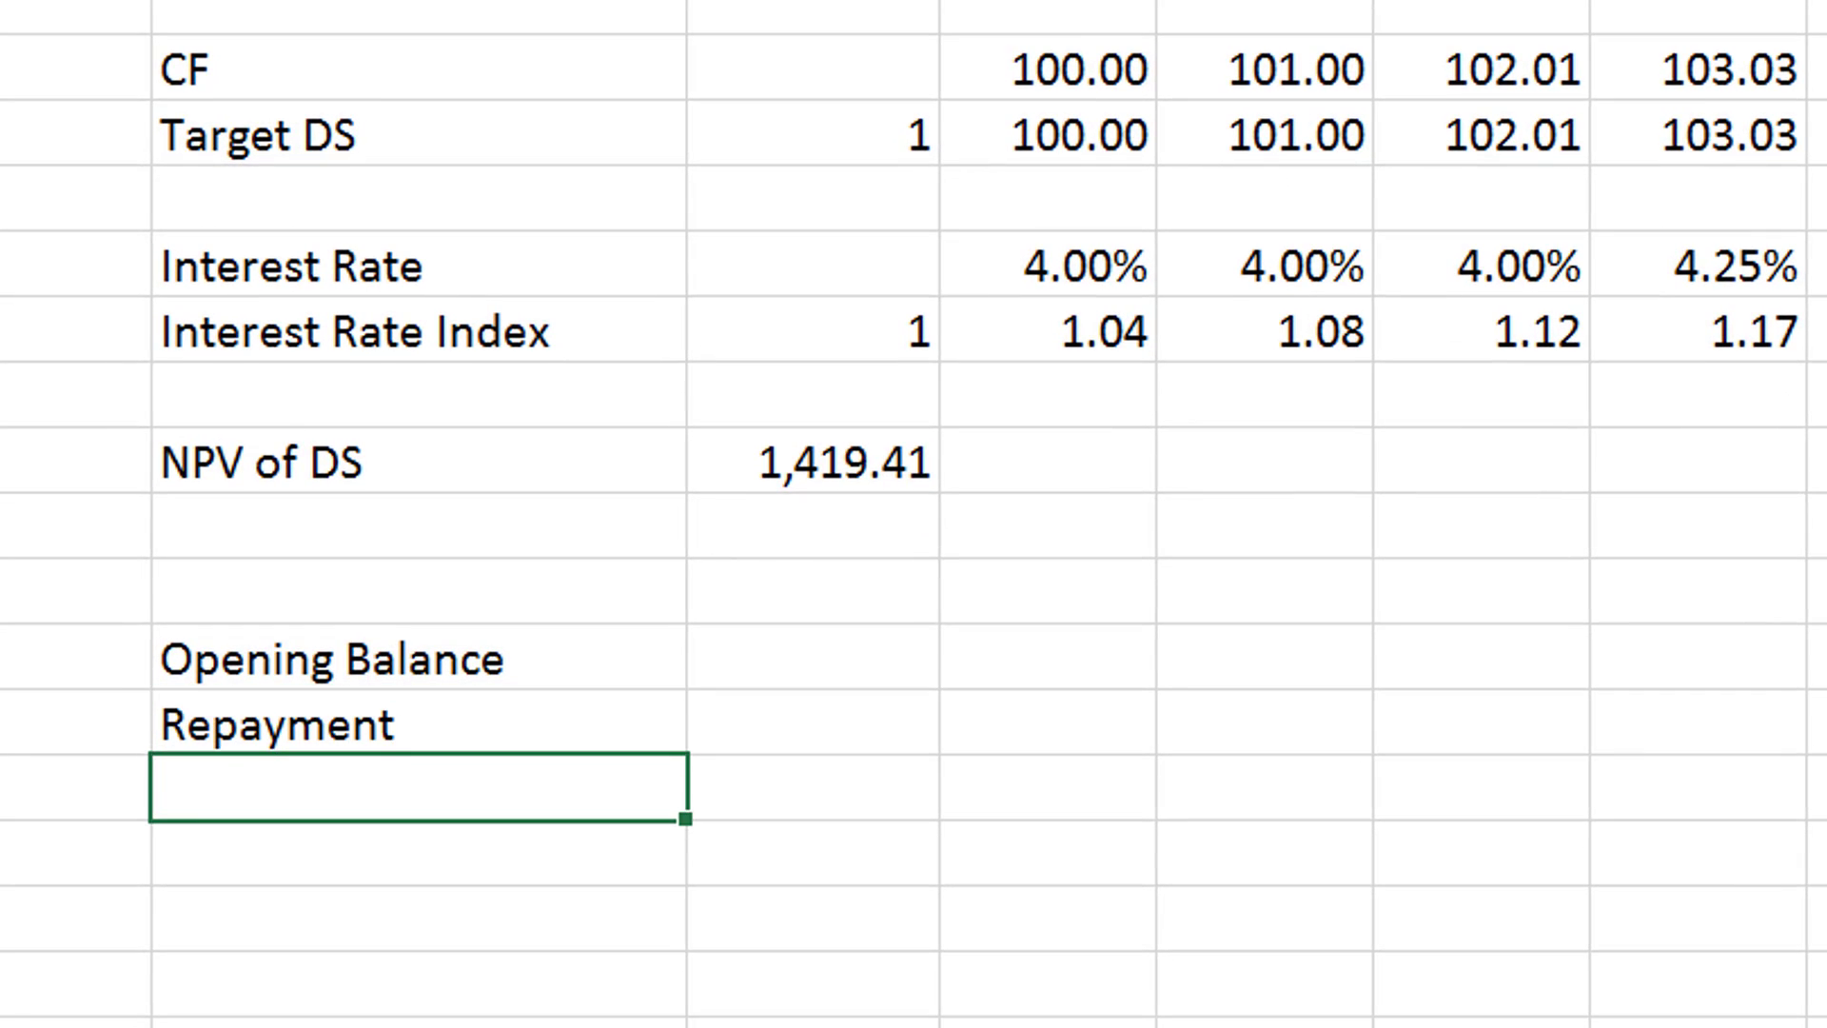
type("Closing Balance")
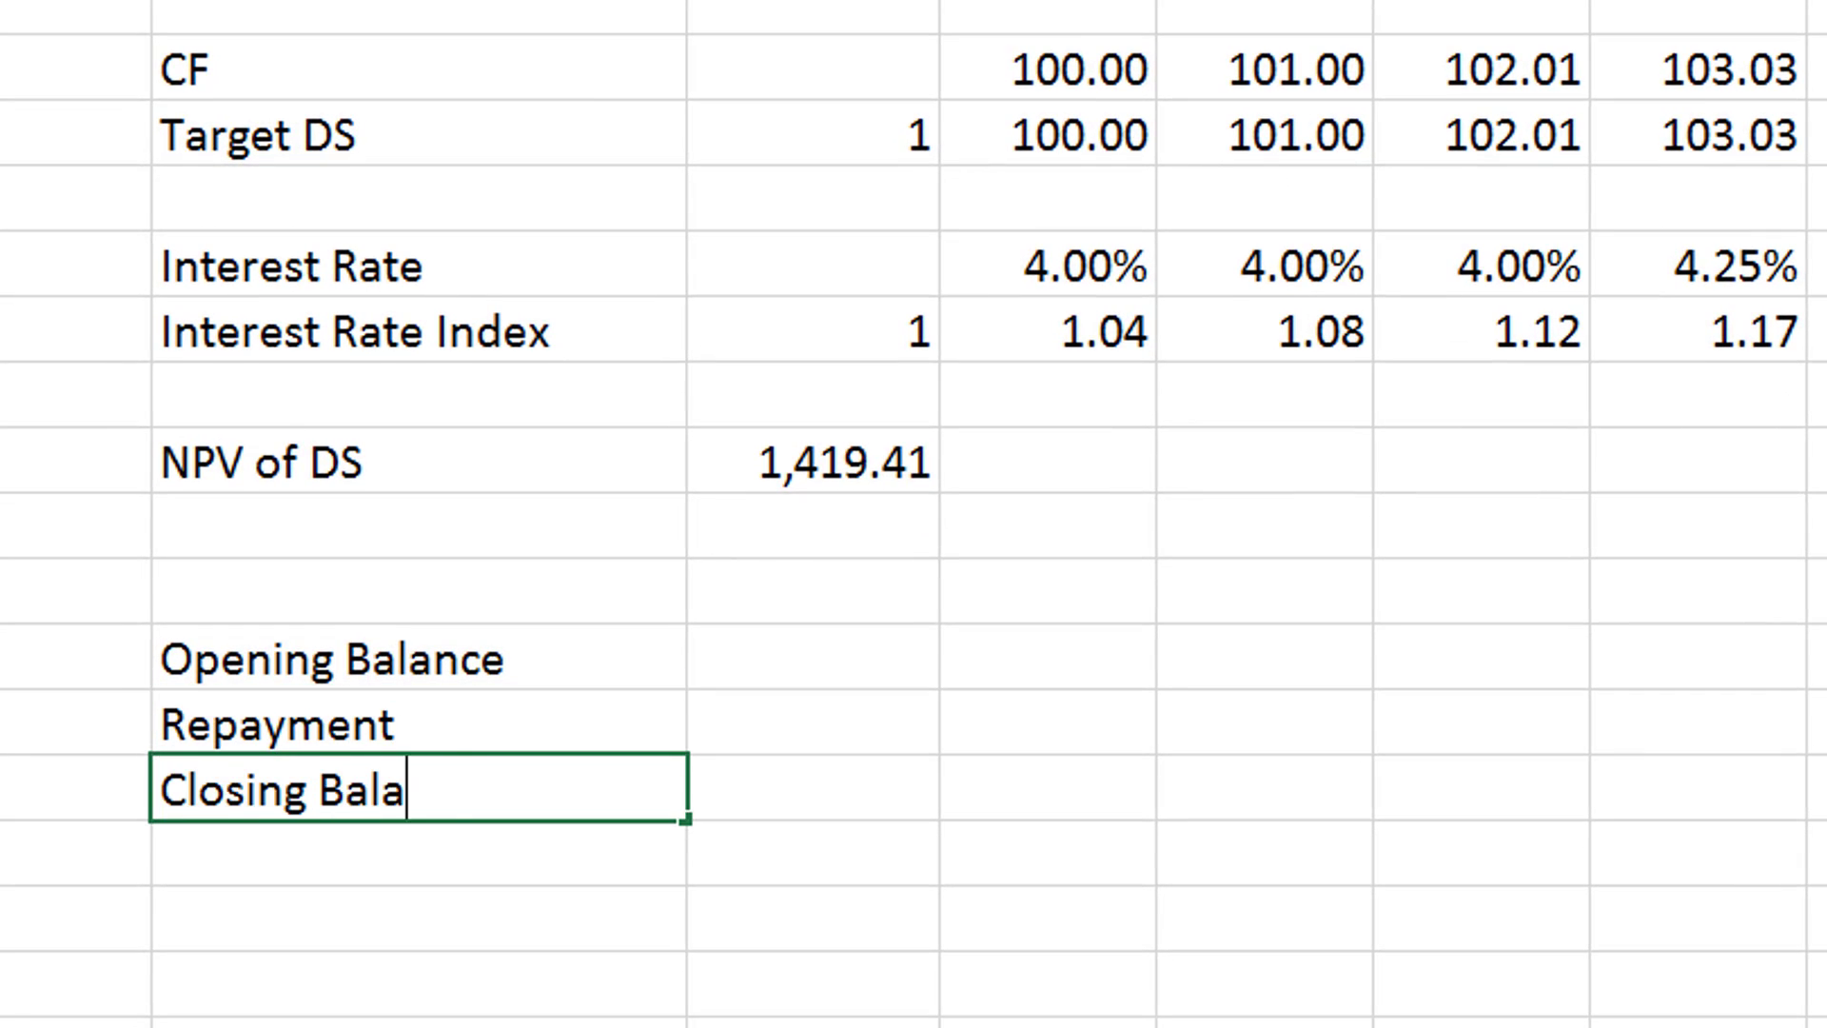
key("Return")
- Link the initial Closing Balance in C22 to the NPV of DS in C17
key("Up")
key("Right")
type("=")
key("Up")
key("Up")
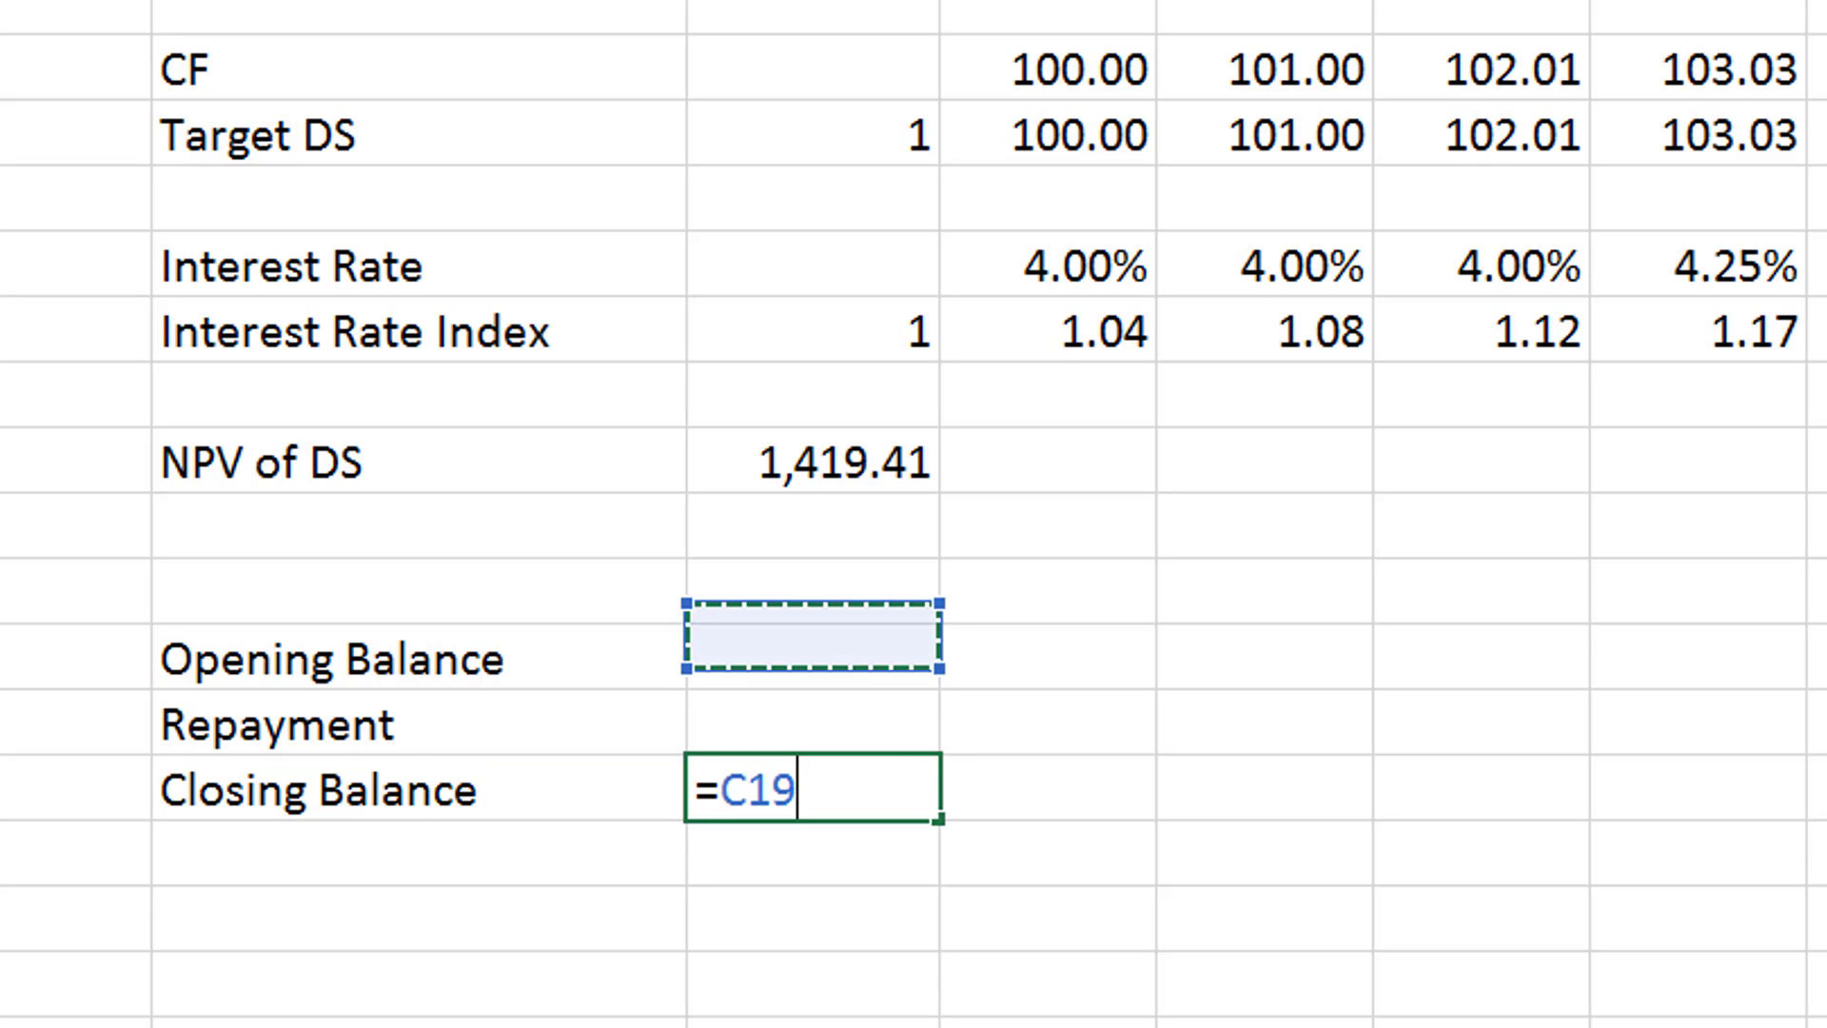
key("Up")
key("Up")
key("Return")
- Set the period 1 Opening Balance in D20 equal to the prior Closing Balance with =C22
key("Up")
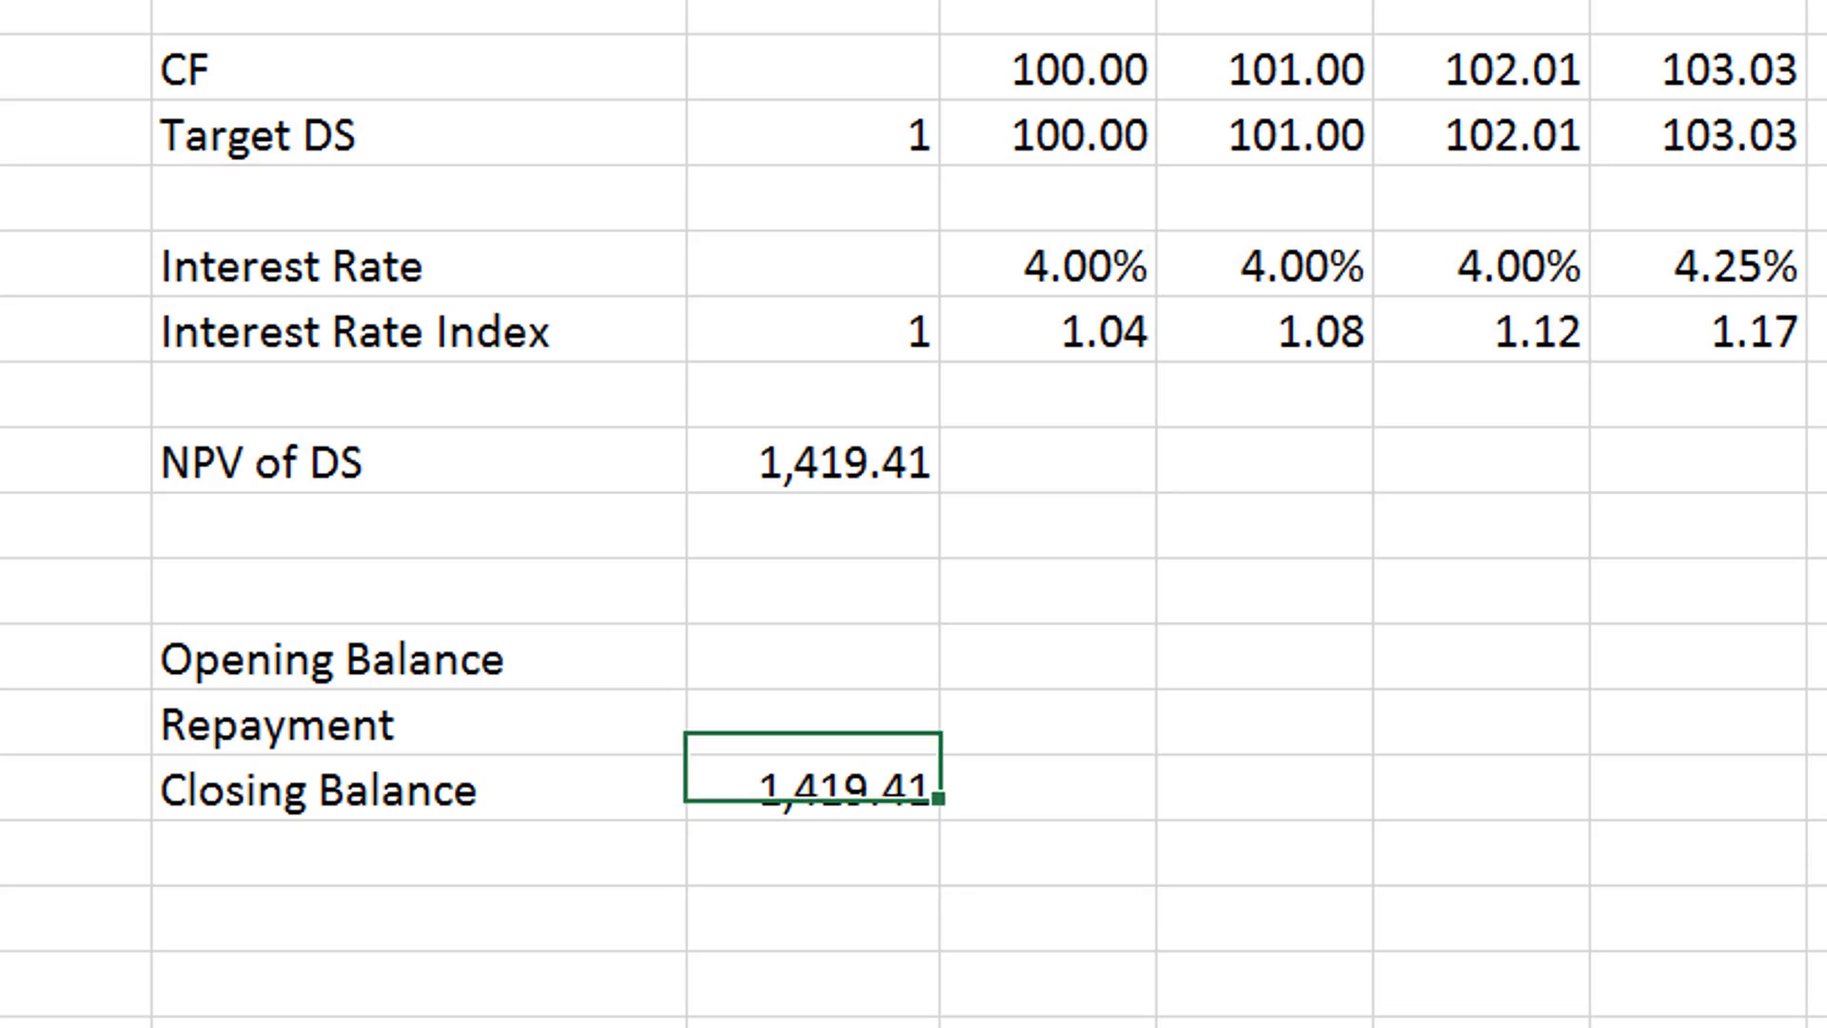
key("Up")
key("Up")
key("Right")
key("F2")
type("=")
key("Down")
key("Down")
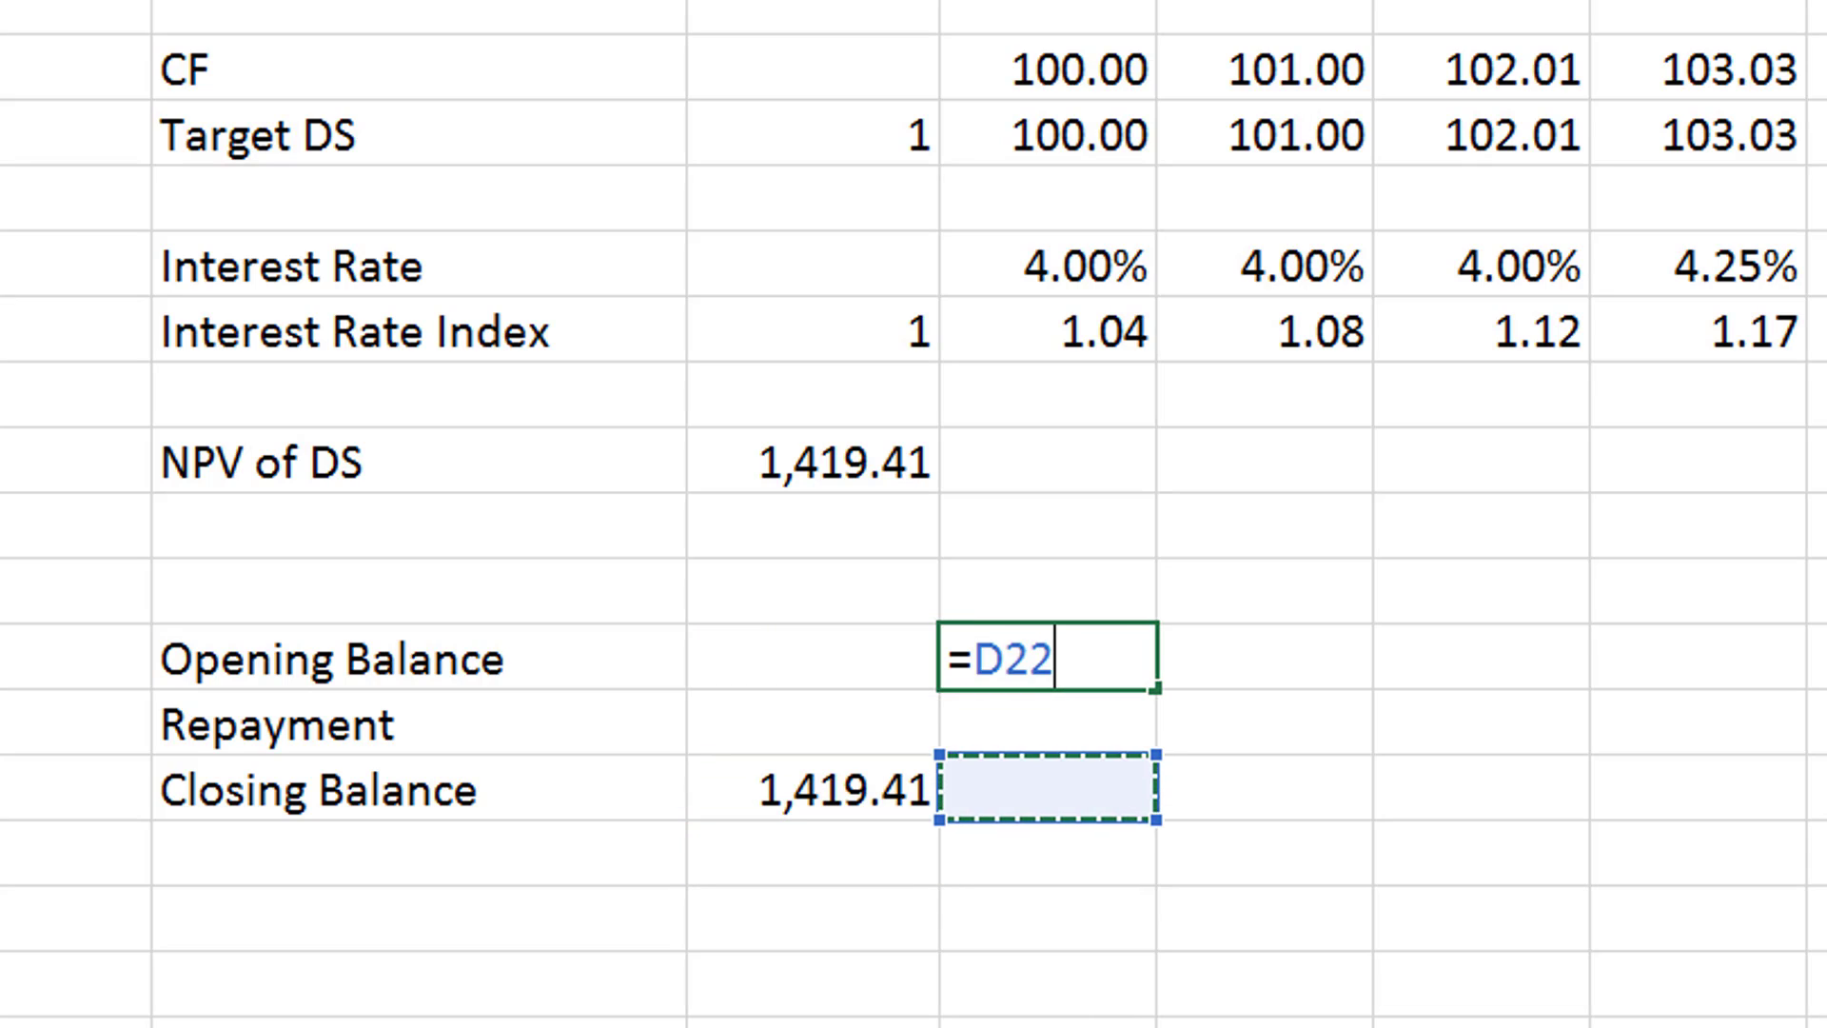
key("Left")
key("Return")
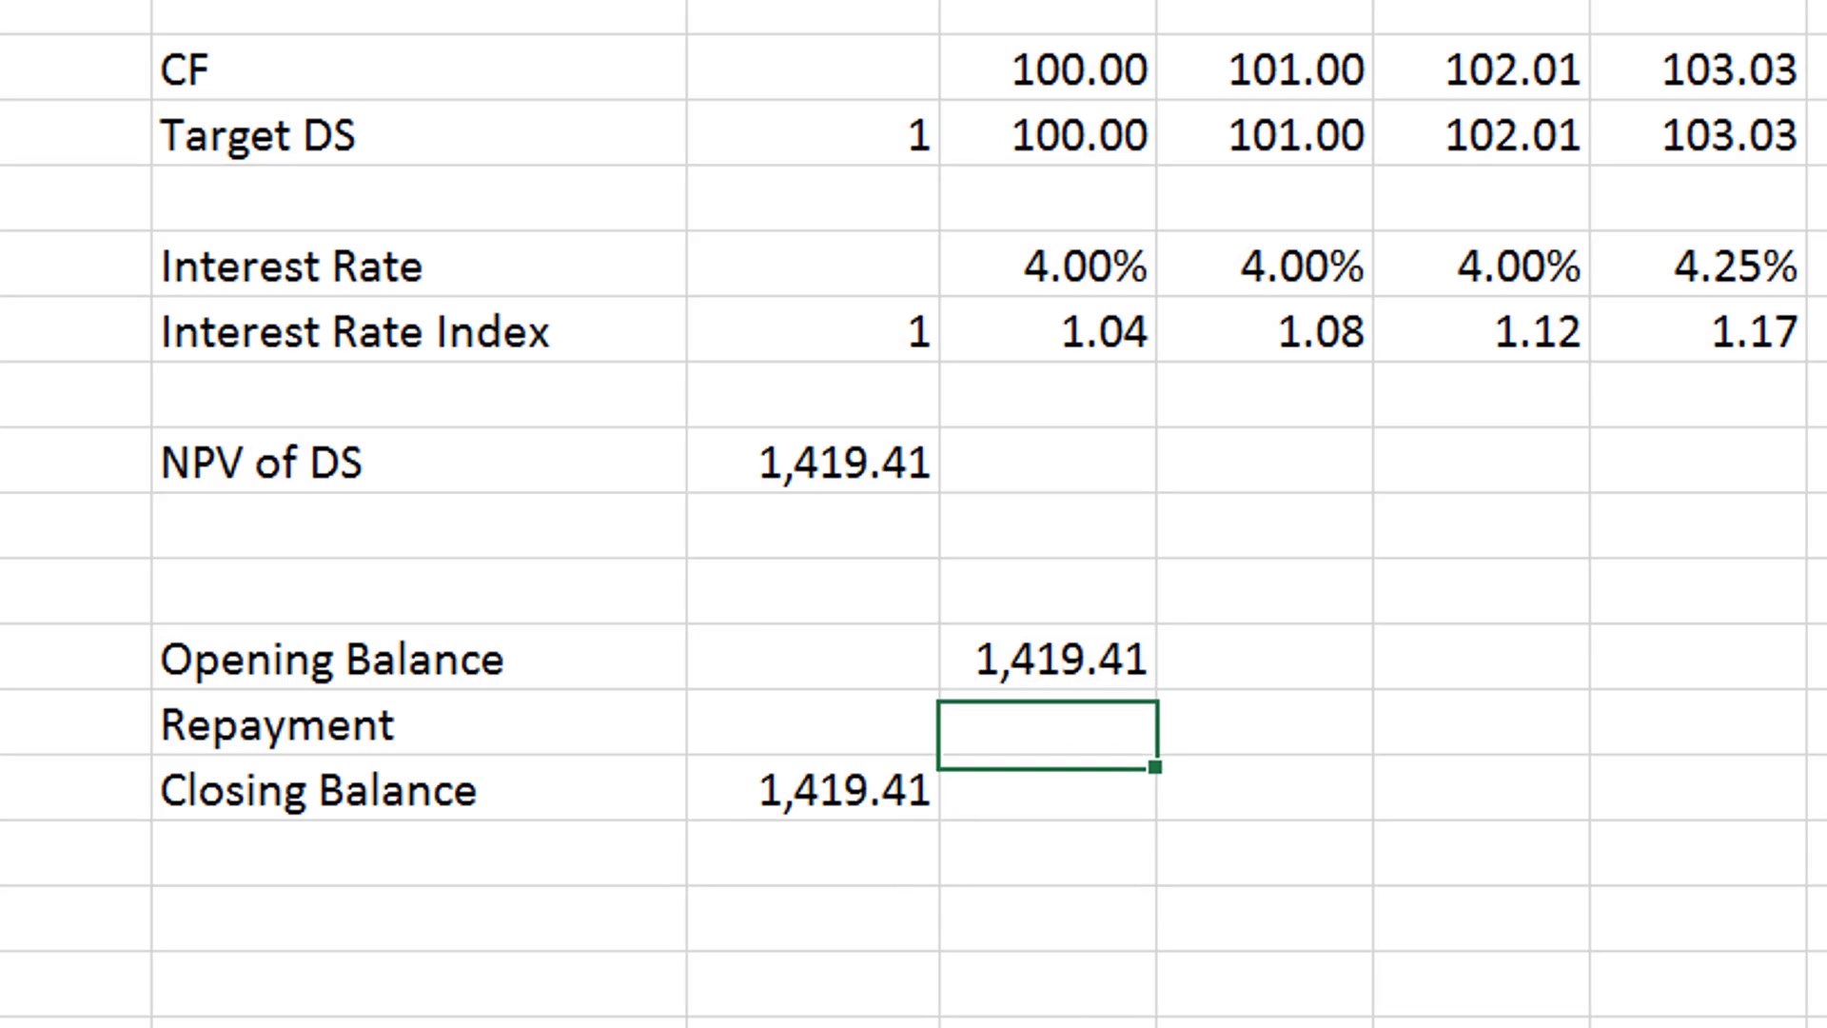
- Enter the label "Interest" in B23, directly below Closing Balance
key("Down")
key("Down")
key("Left")
key("Left")
key("Left")
key("Right")
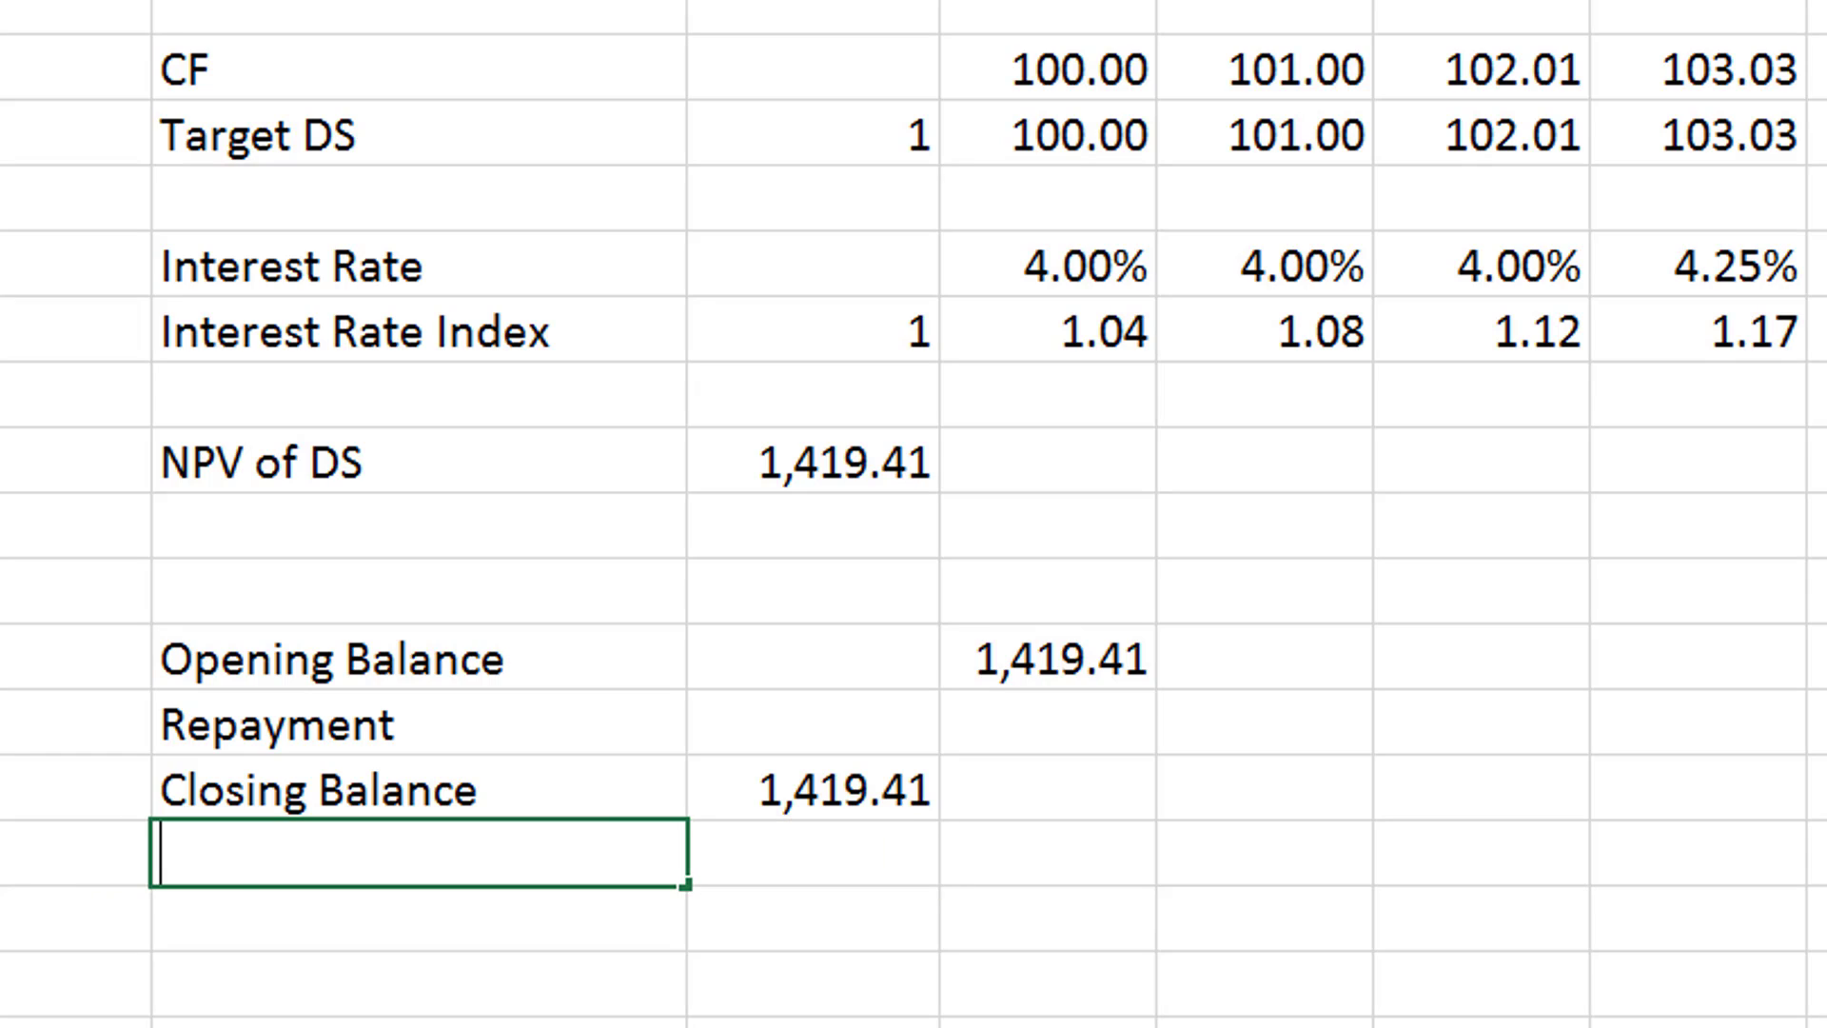
type("Interest")
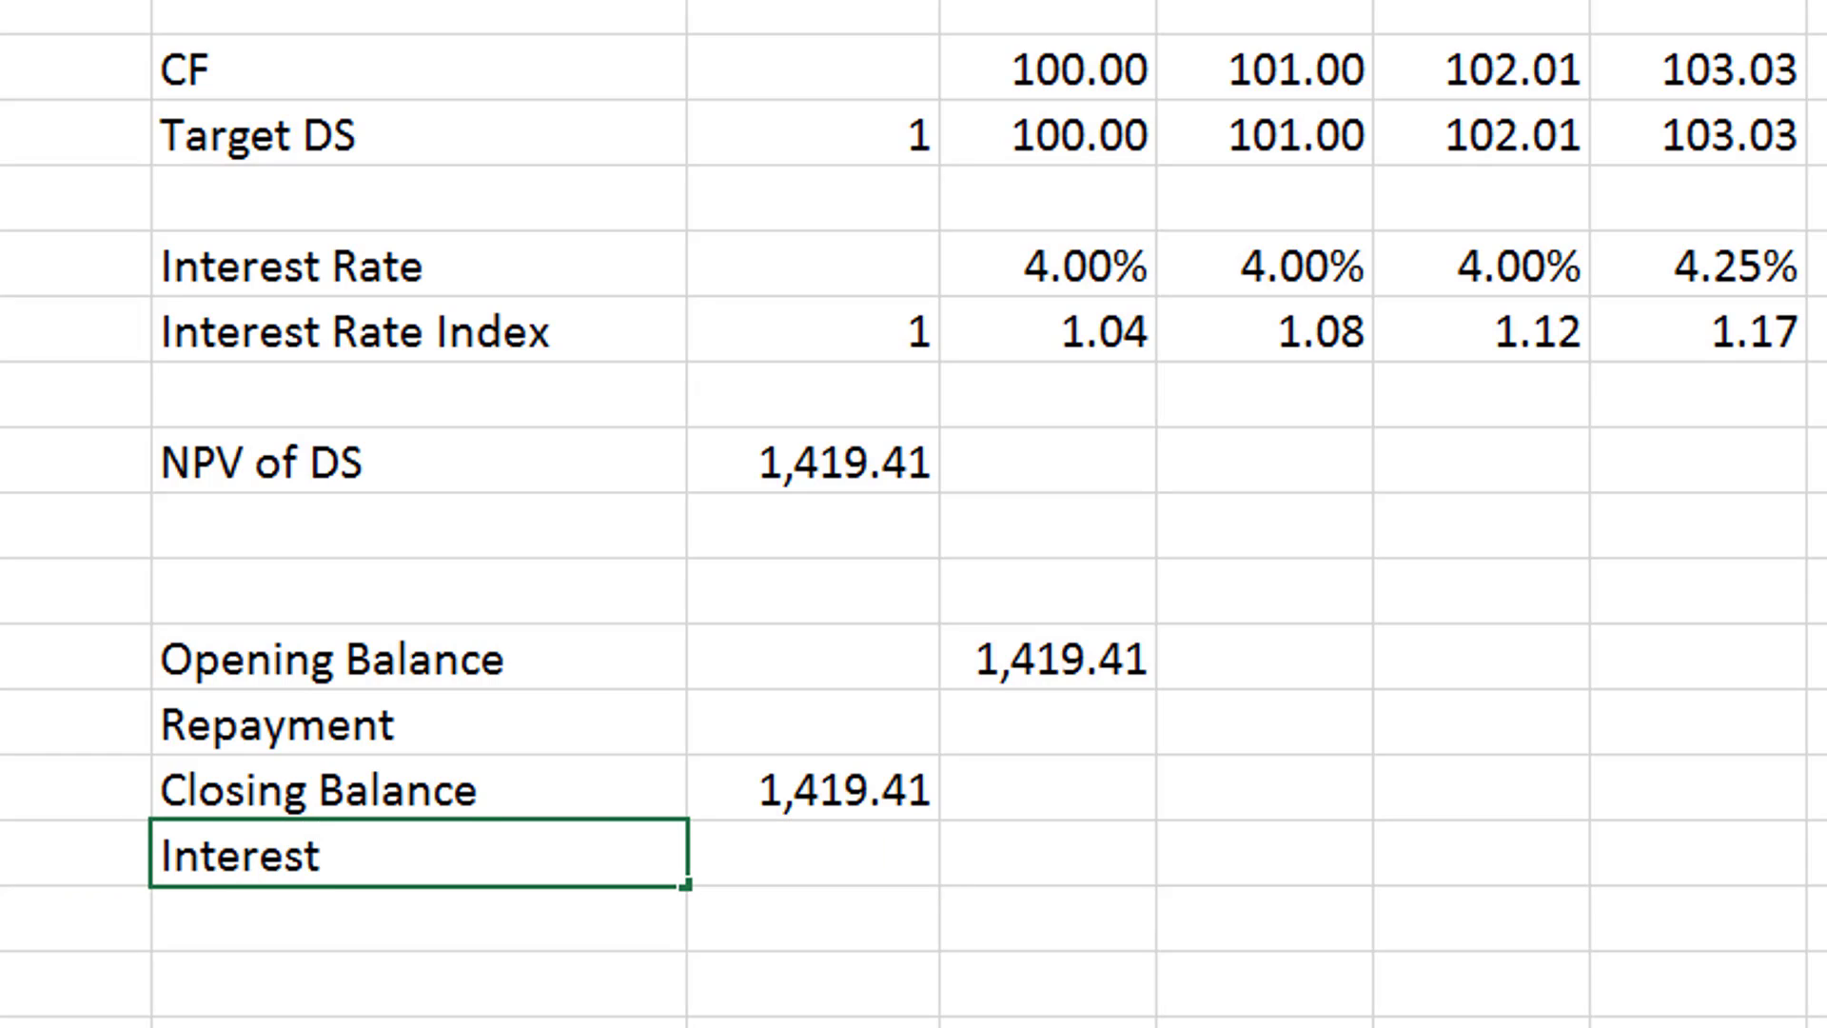
key("Return")
- Calculate period 1 Interest in D23 with =D20*D14 and format it with two decimals
key("Right")
key("Right")
key("Up")
type("=")
key("Up")
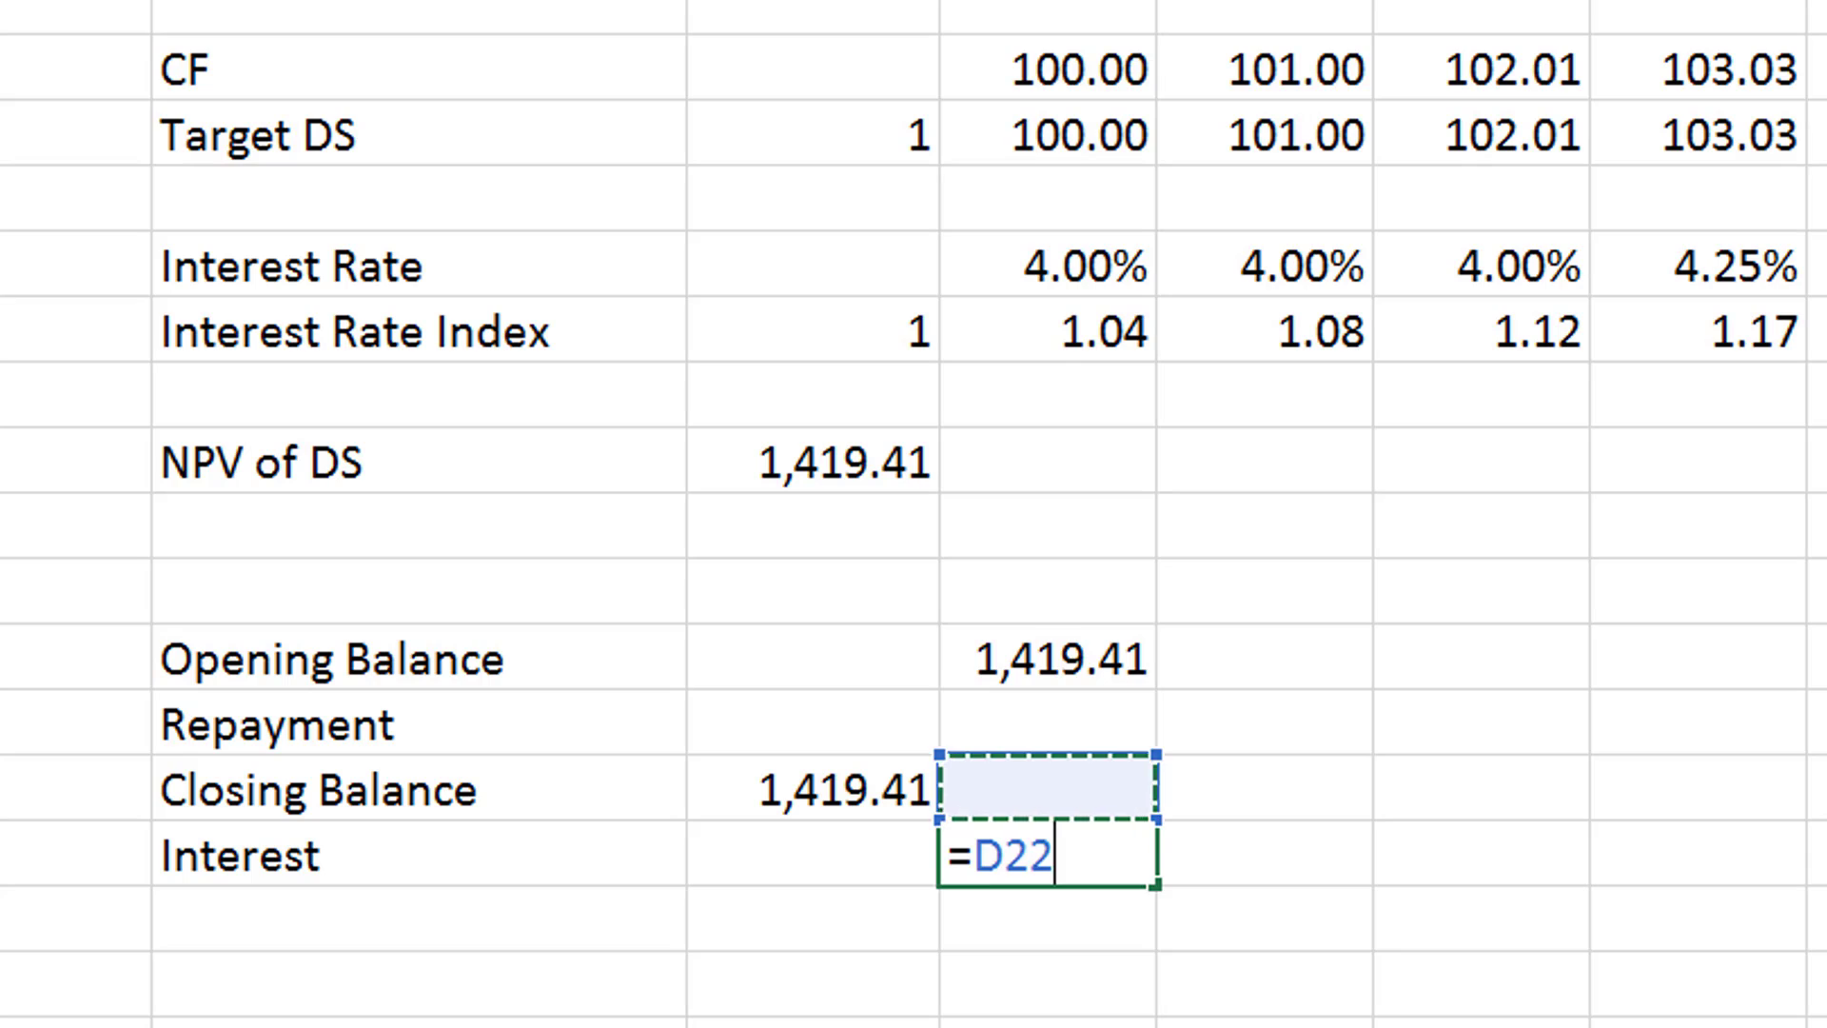
key("Up")
key("Up")
type("*")
key("Up")
key("Up")
key("Up")
key("Up")
key("Up")
key("Up")
key("Up")
key("Up")
key("Up")
key("Up")
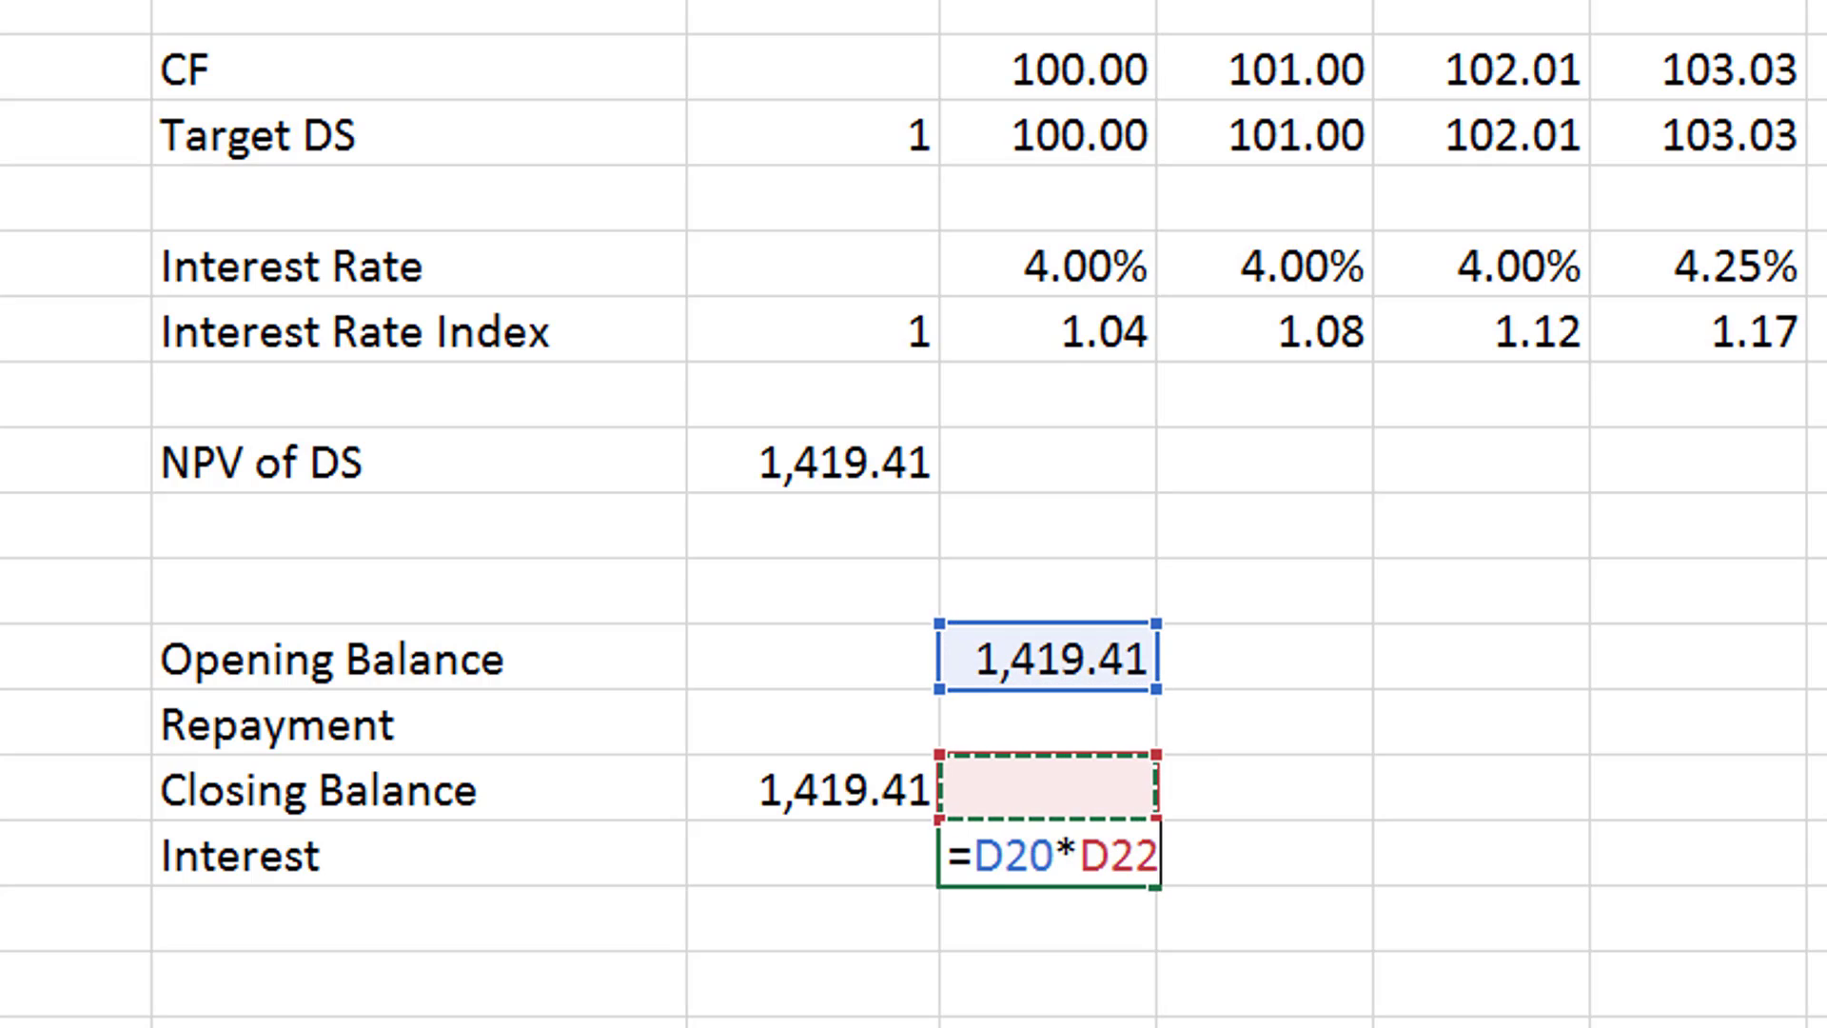
key("Down")
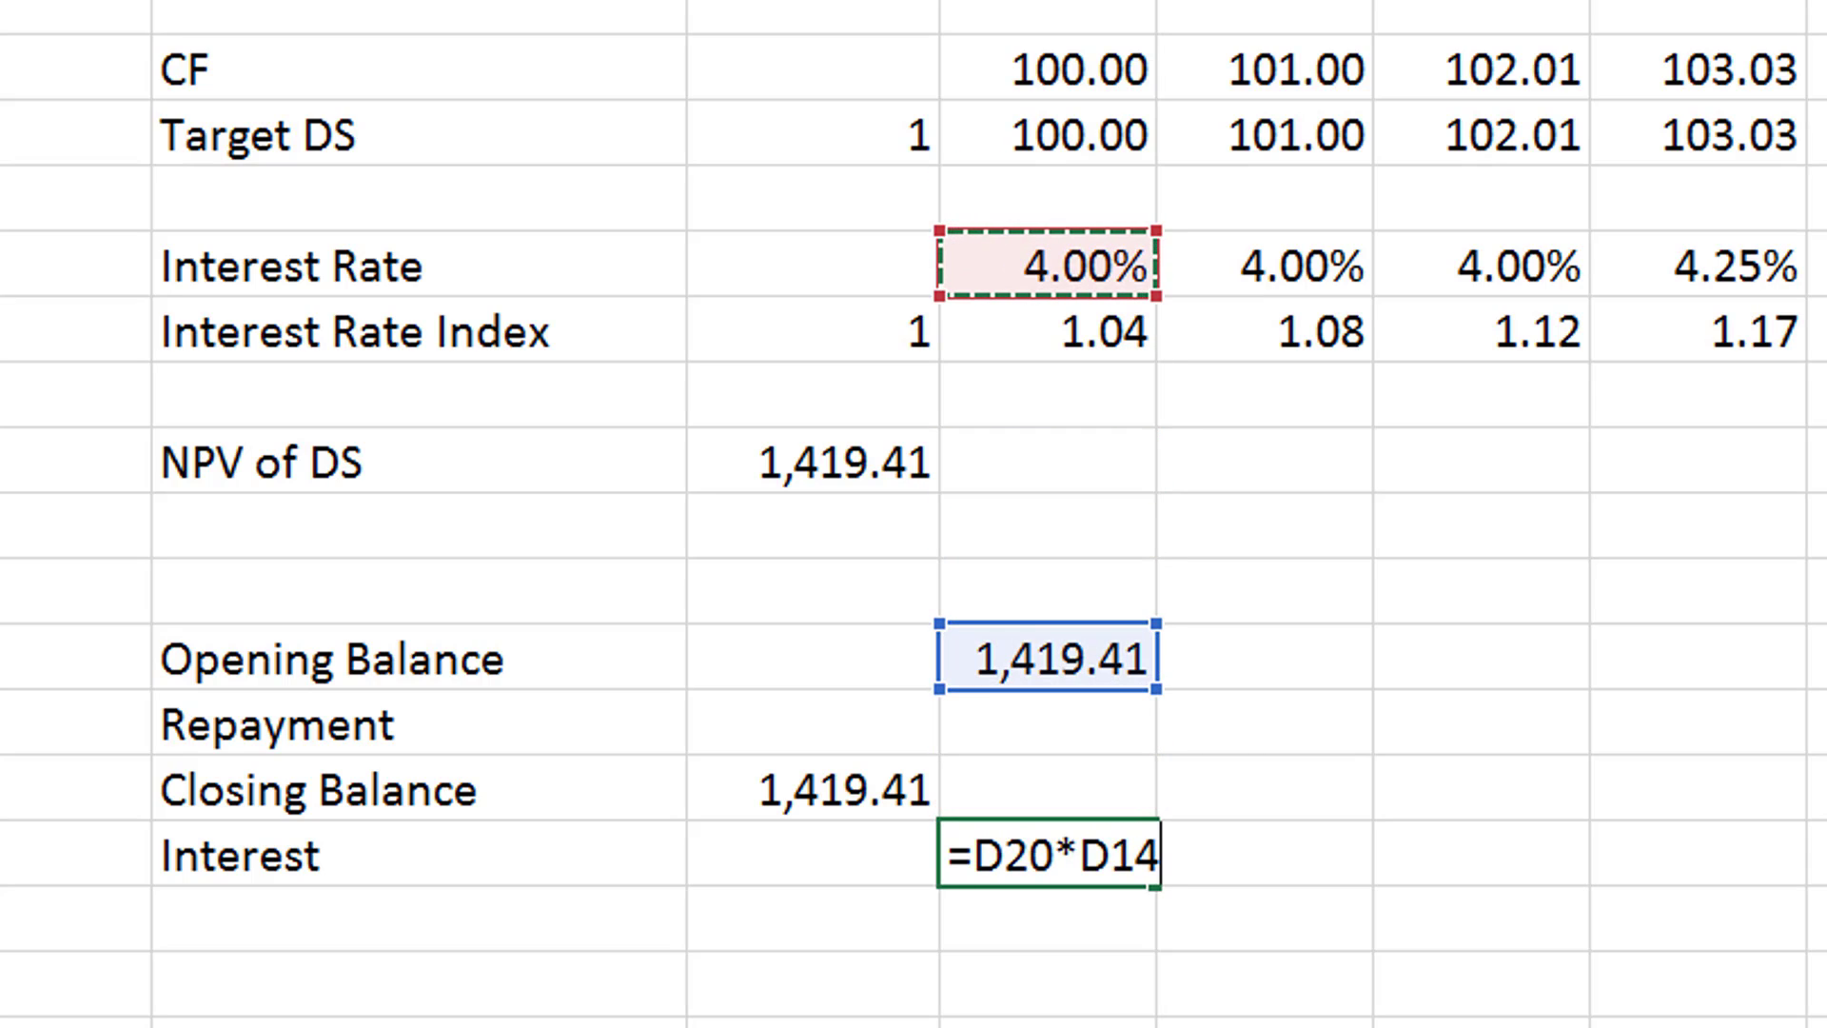
key("Return")
key("Up")
key("ctrl+shift+1")
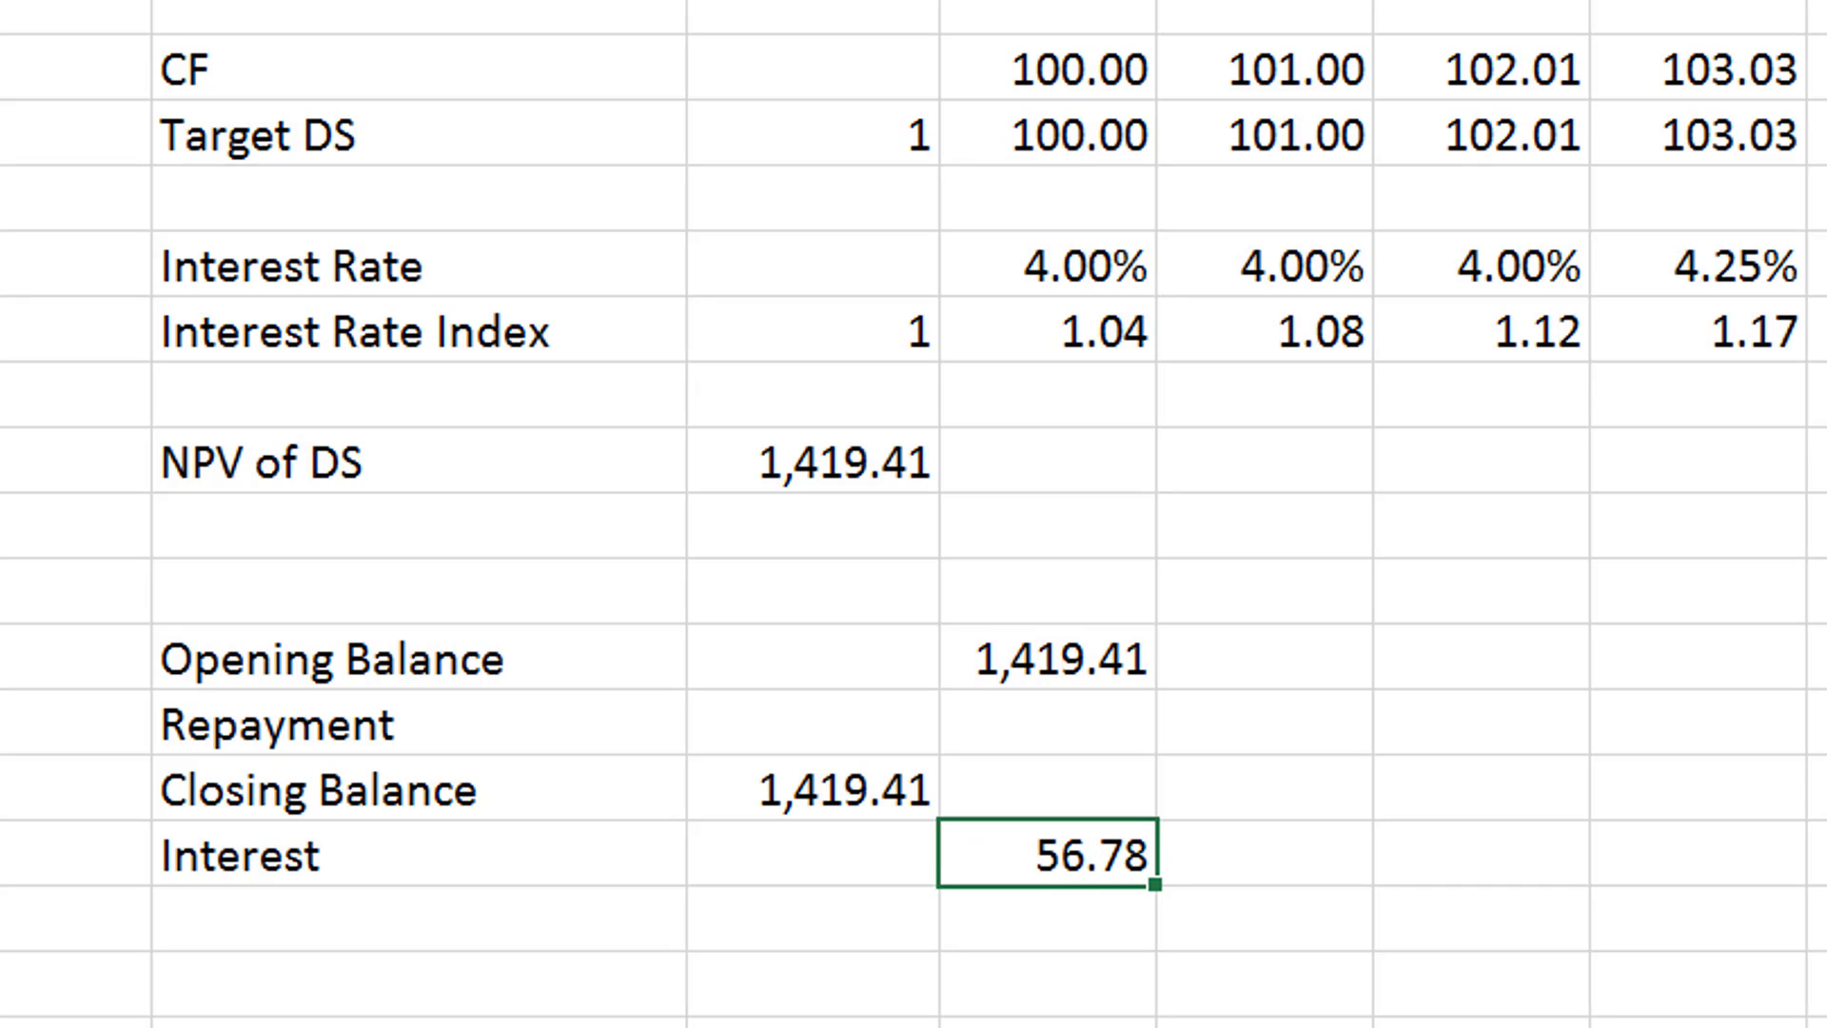
- Calculate the period 1 Repayment in D21 as Target DS minus Interest with =D12-D23
key("Up")
key("Up")
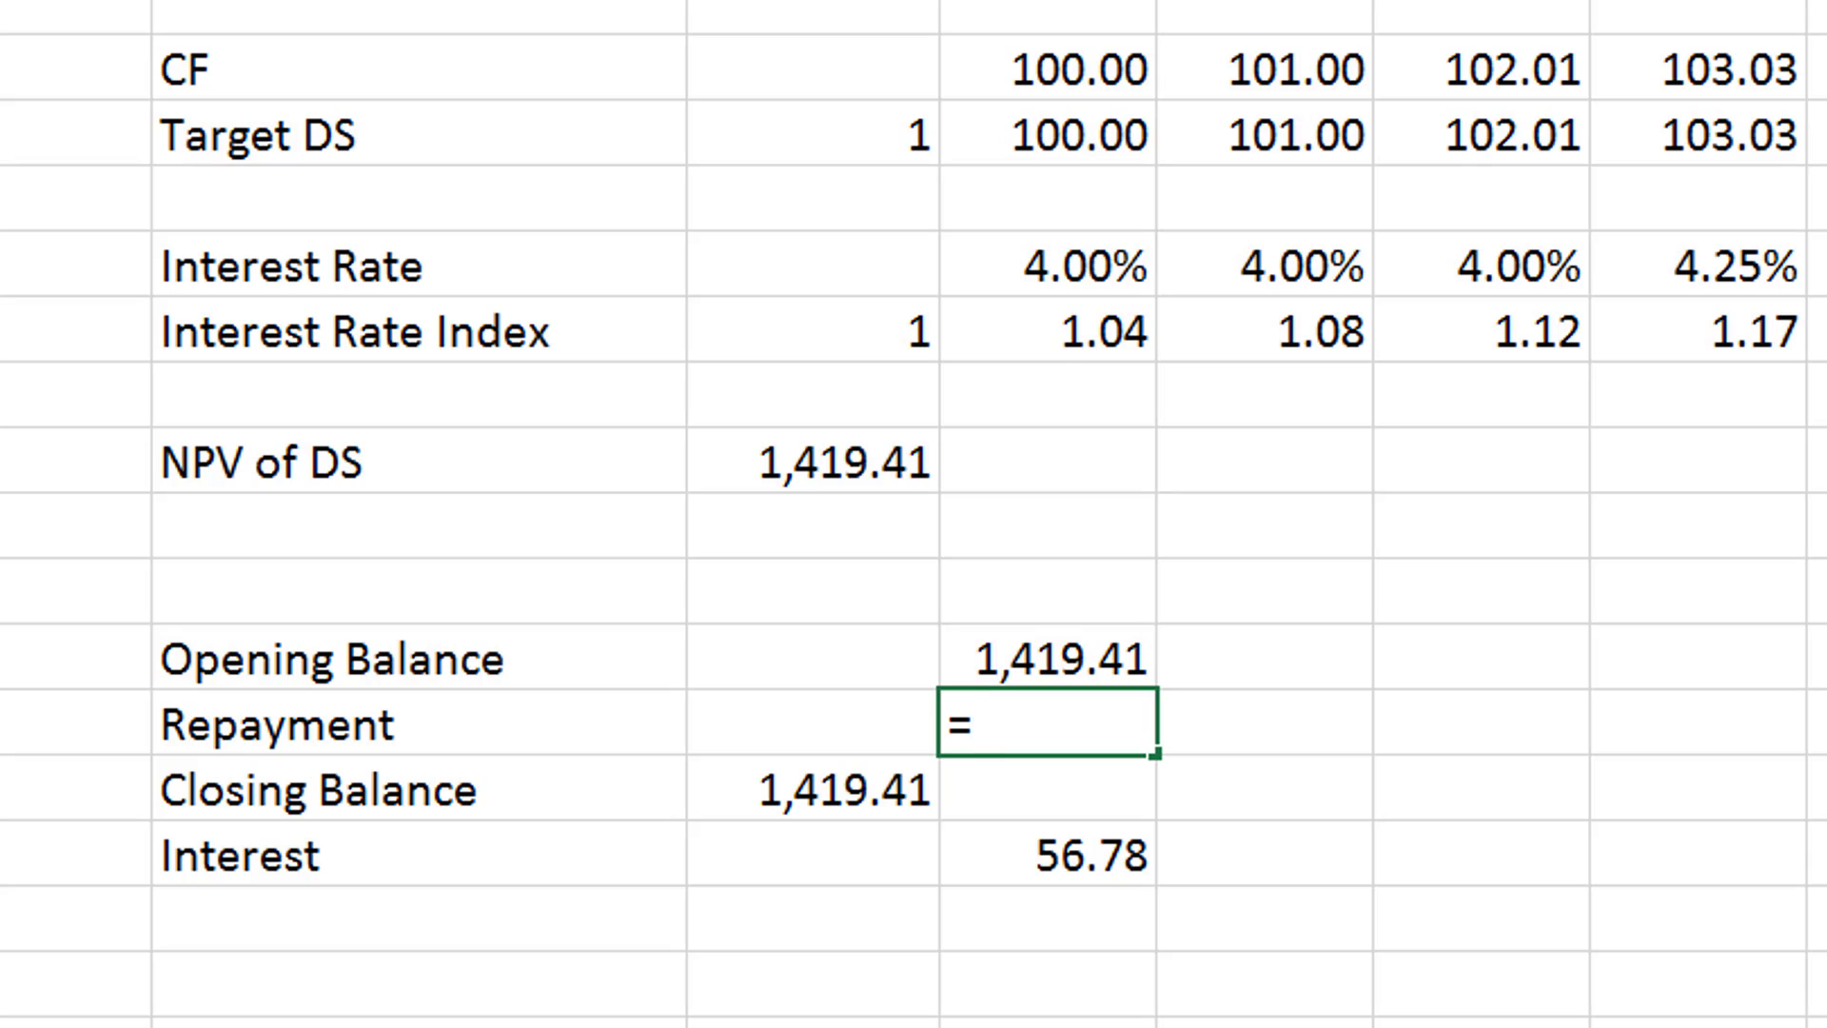
type("=")
key("Up")
key("Up")
key("Up")
key("Up")
key("Up")
key("Up")
key("Up")
key("Up")
key("Up")
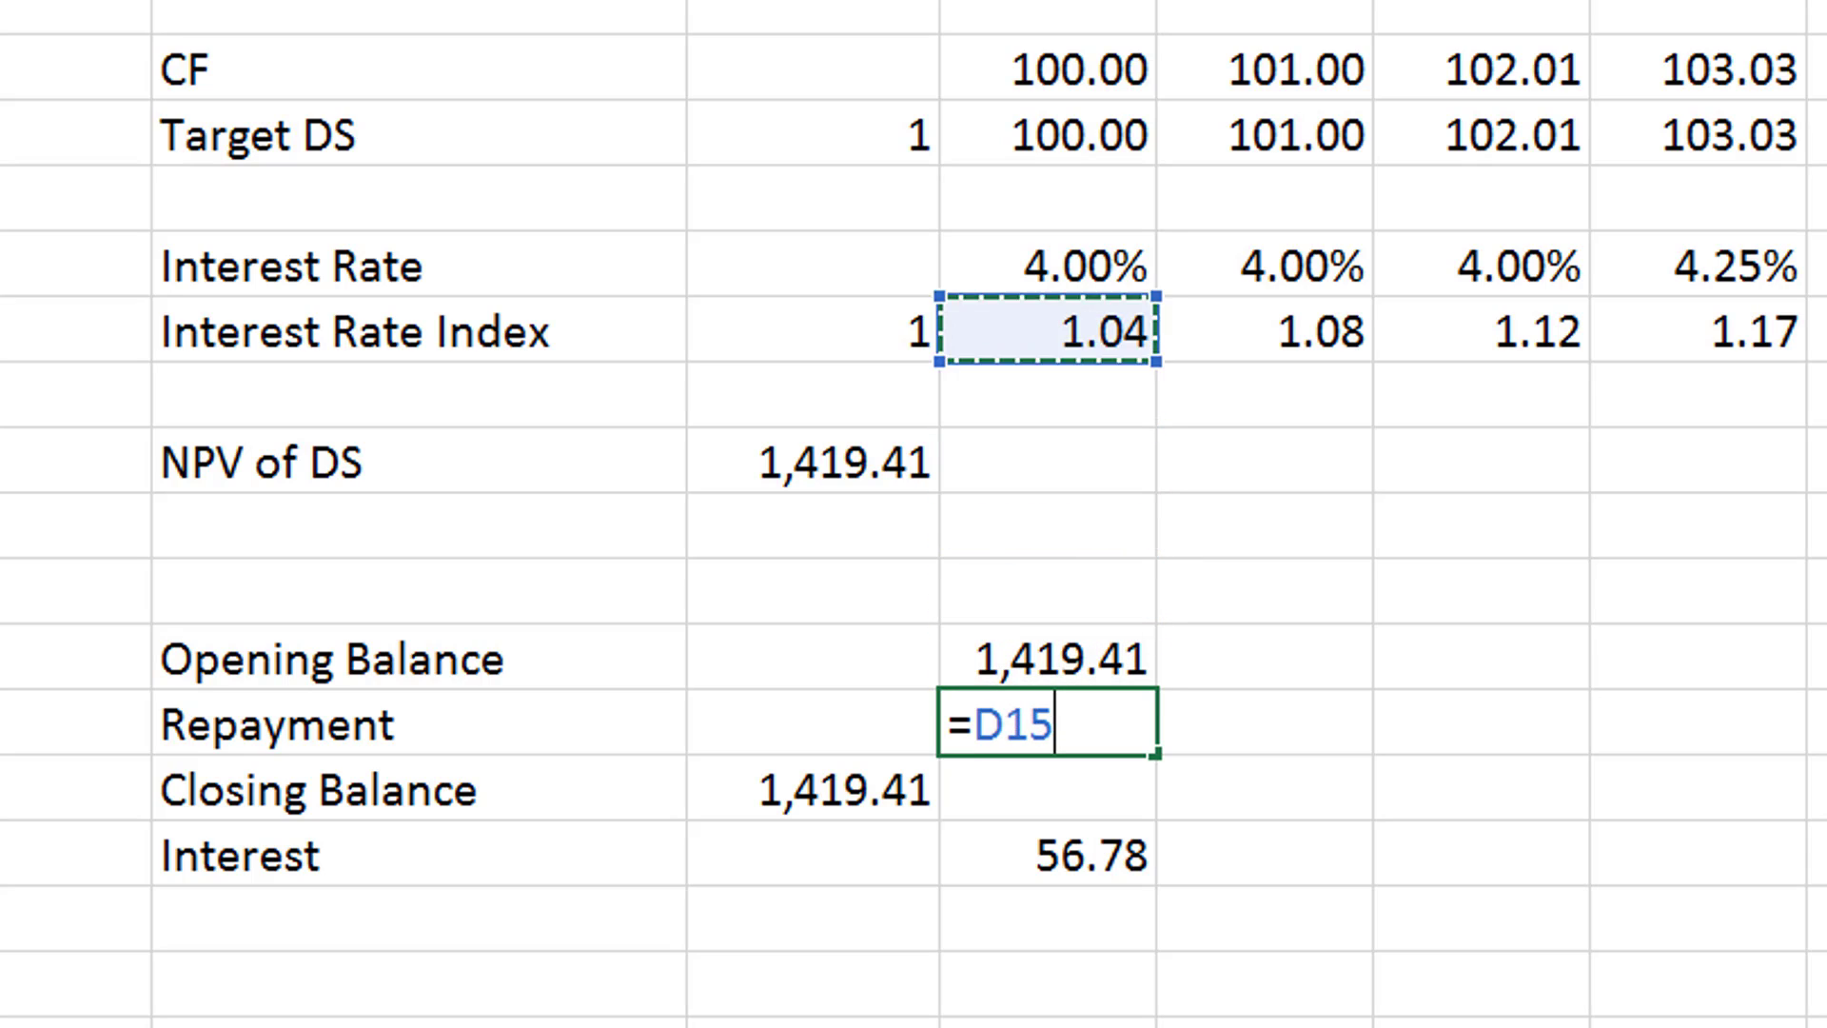
type("-")
key("Down")
key("Down")
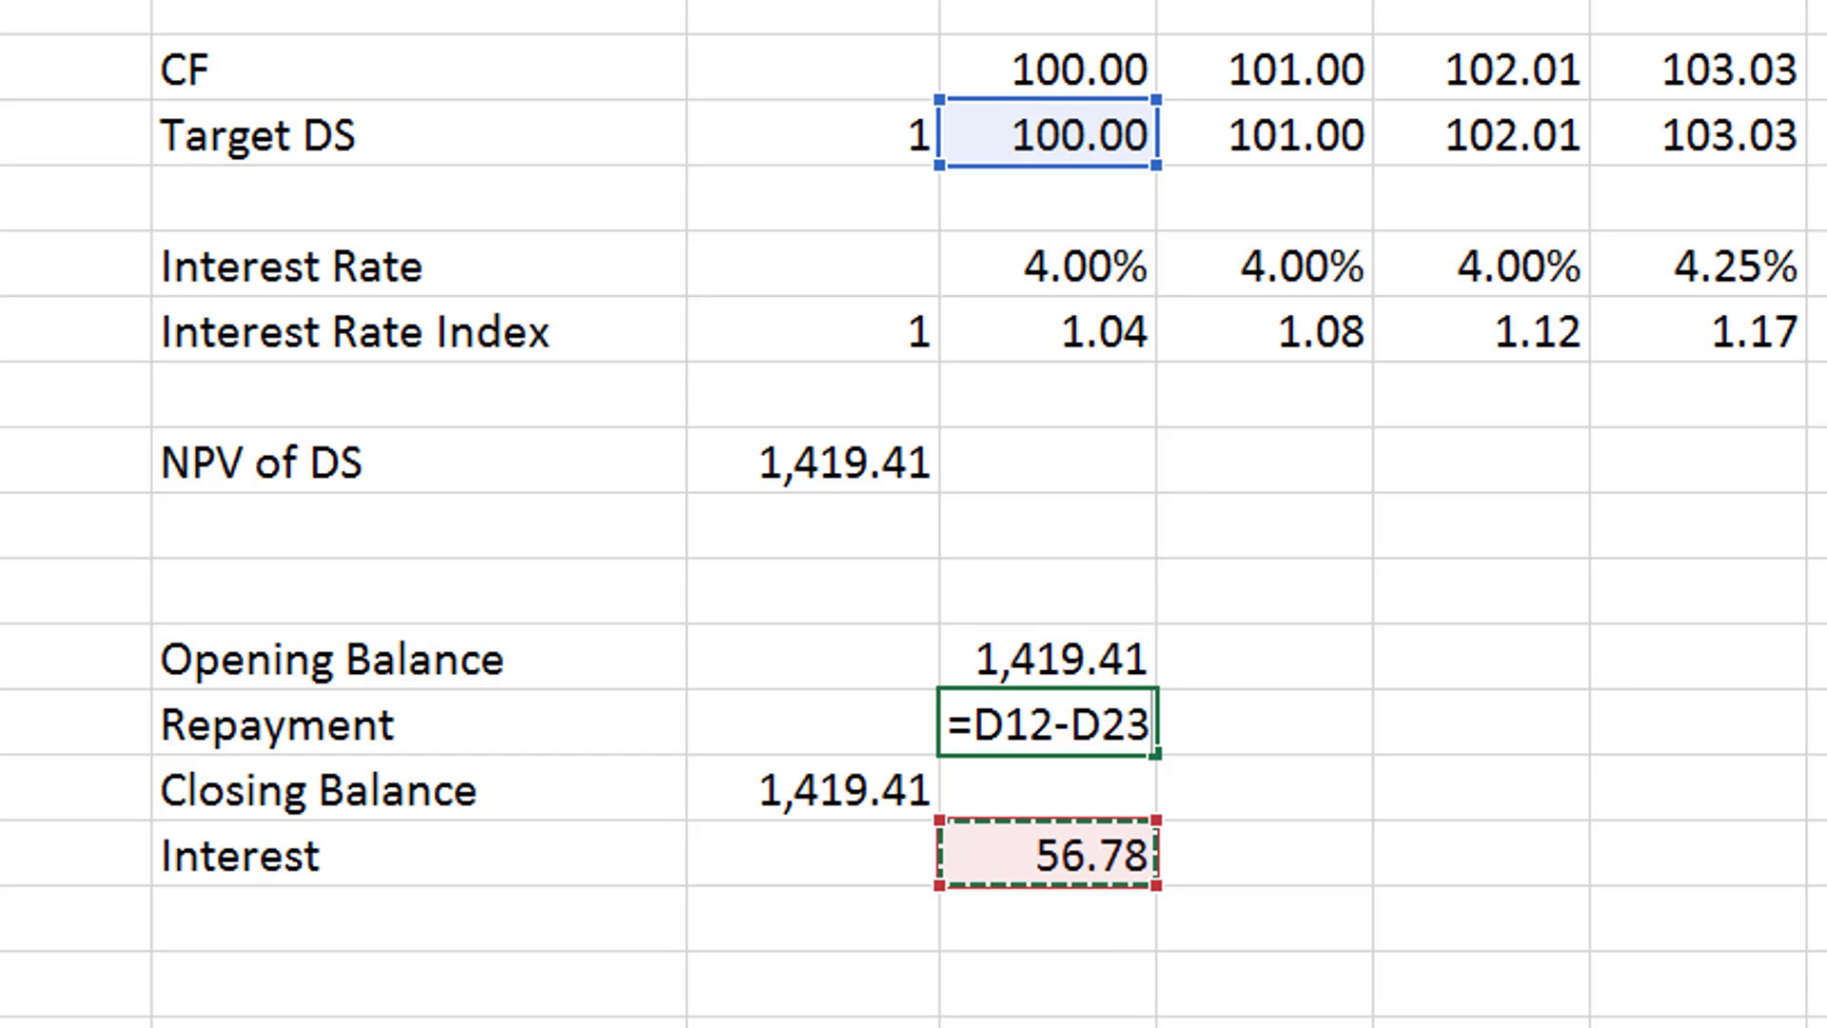
key("Return")
- Calculate the period 1 Closing Balance in D22 as Opening Balance minus Repayment with =D20-D21
type("=")
key("Up")
key("Up")
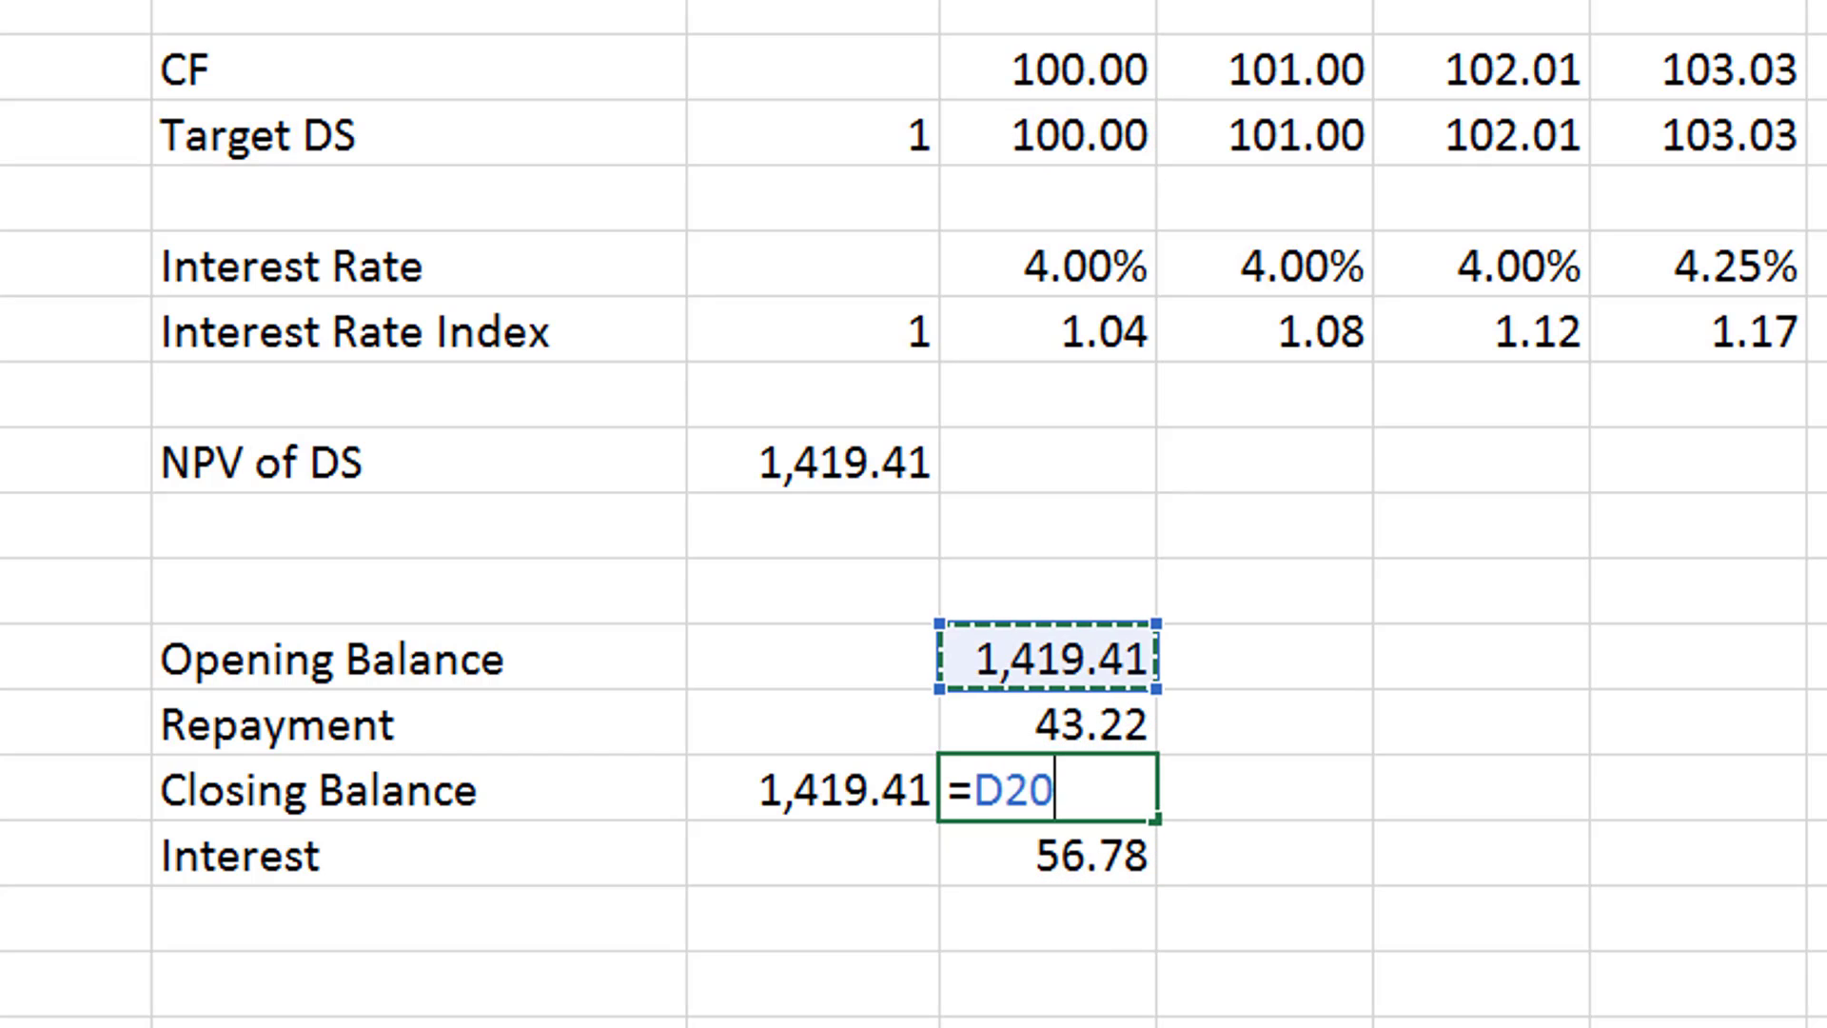
type("-")
key("Up")
key("Return")
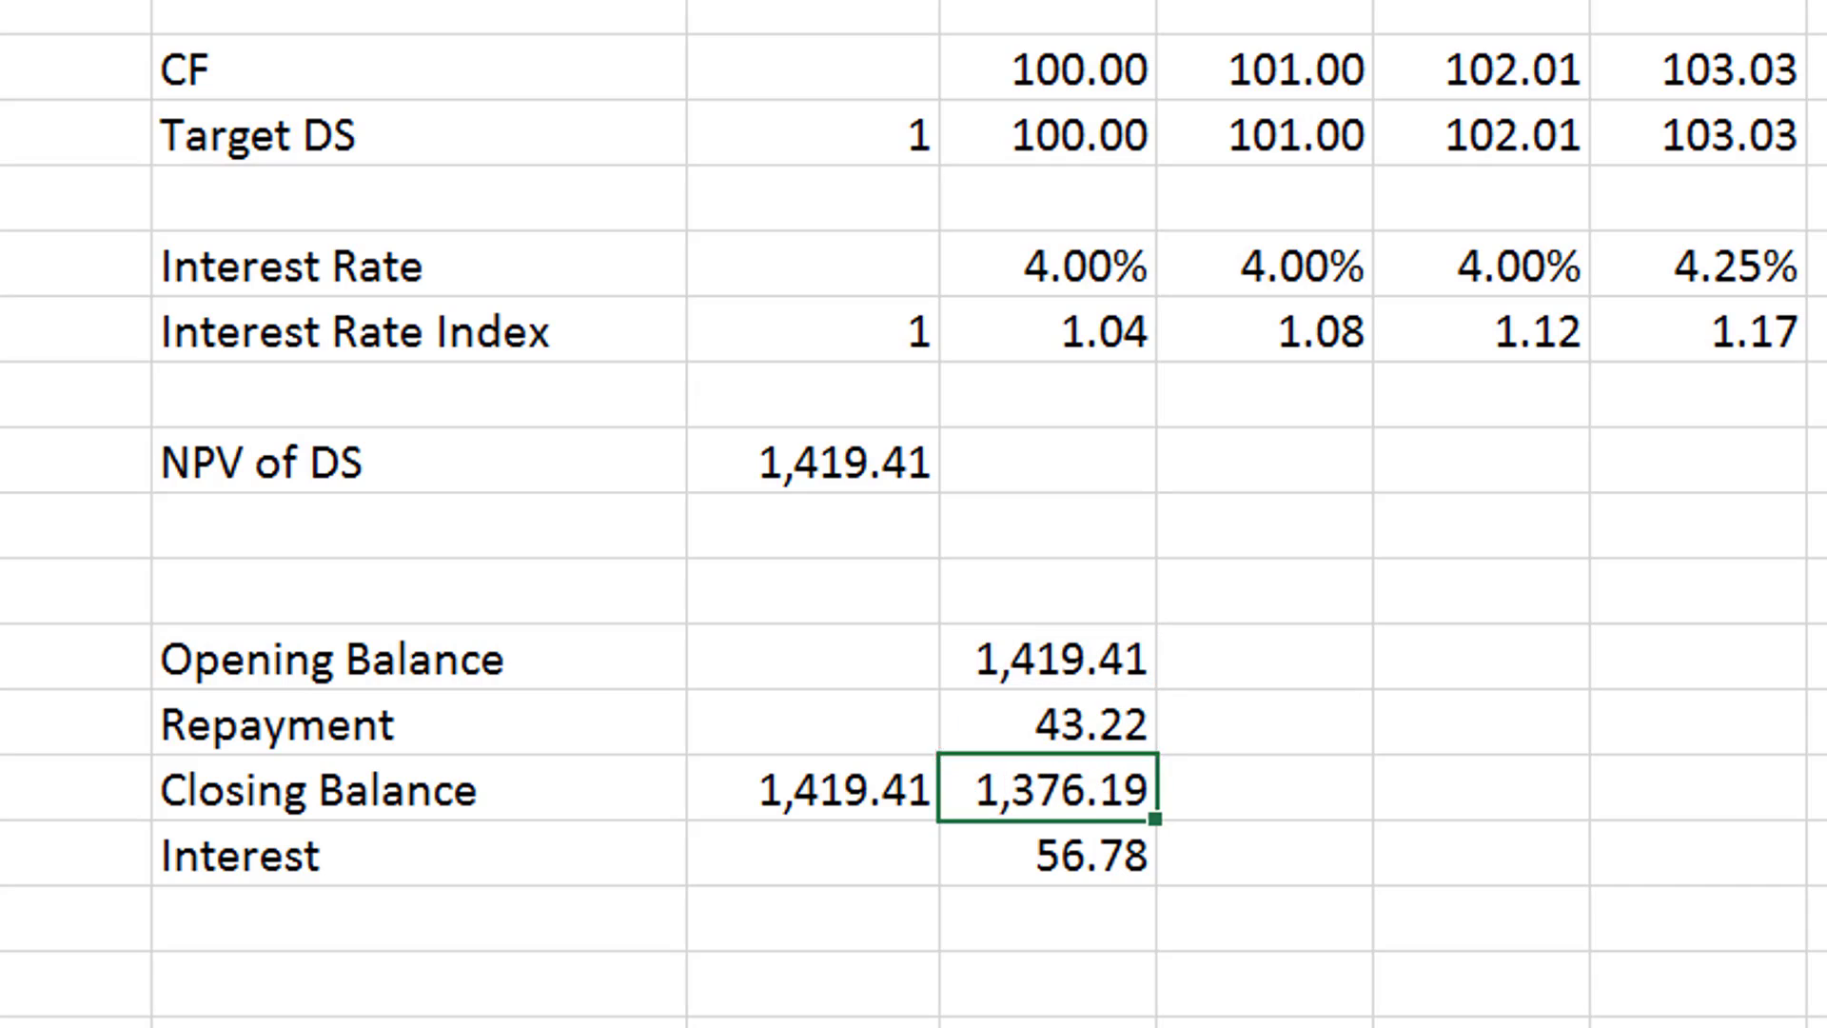
- Fill the period 1 Opening Balance, Repayment, Closing Balance and Interest formulas in D23:D26 across all remaining periods
key("Up")
key("Up")
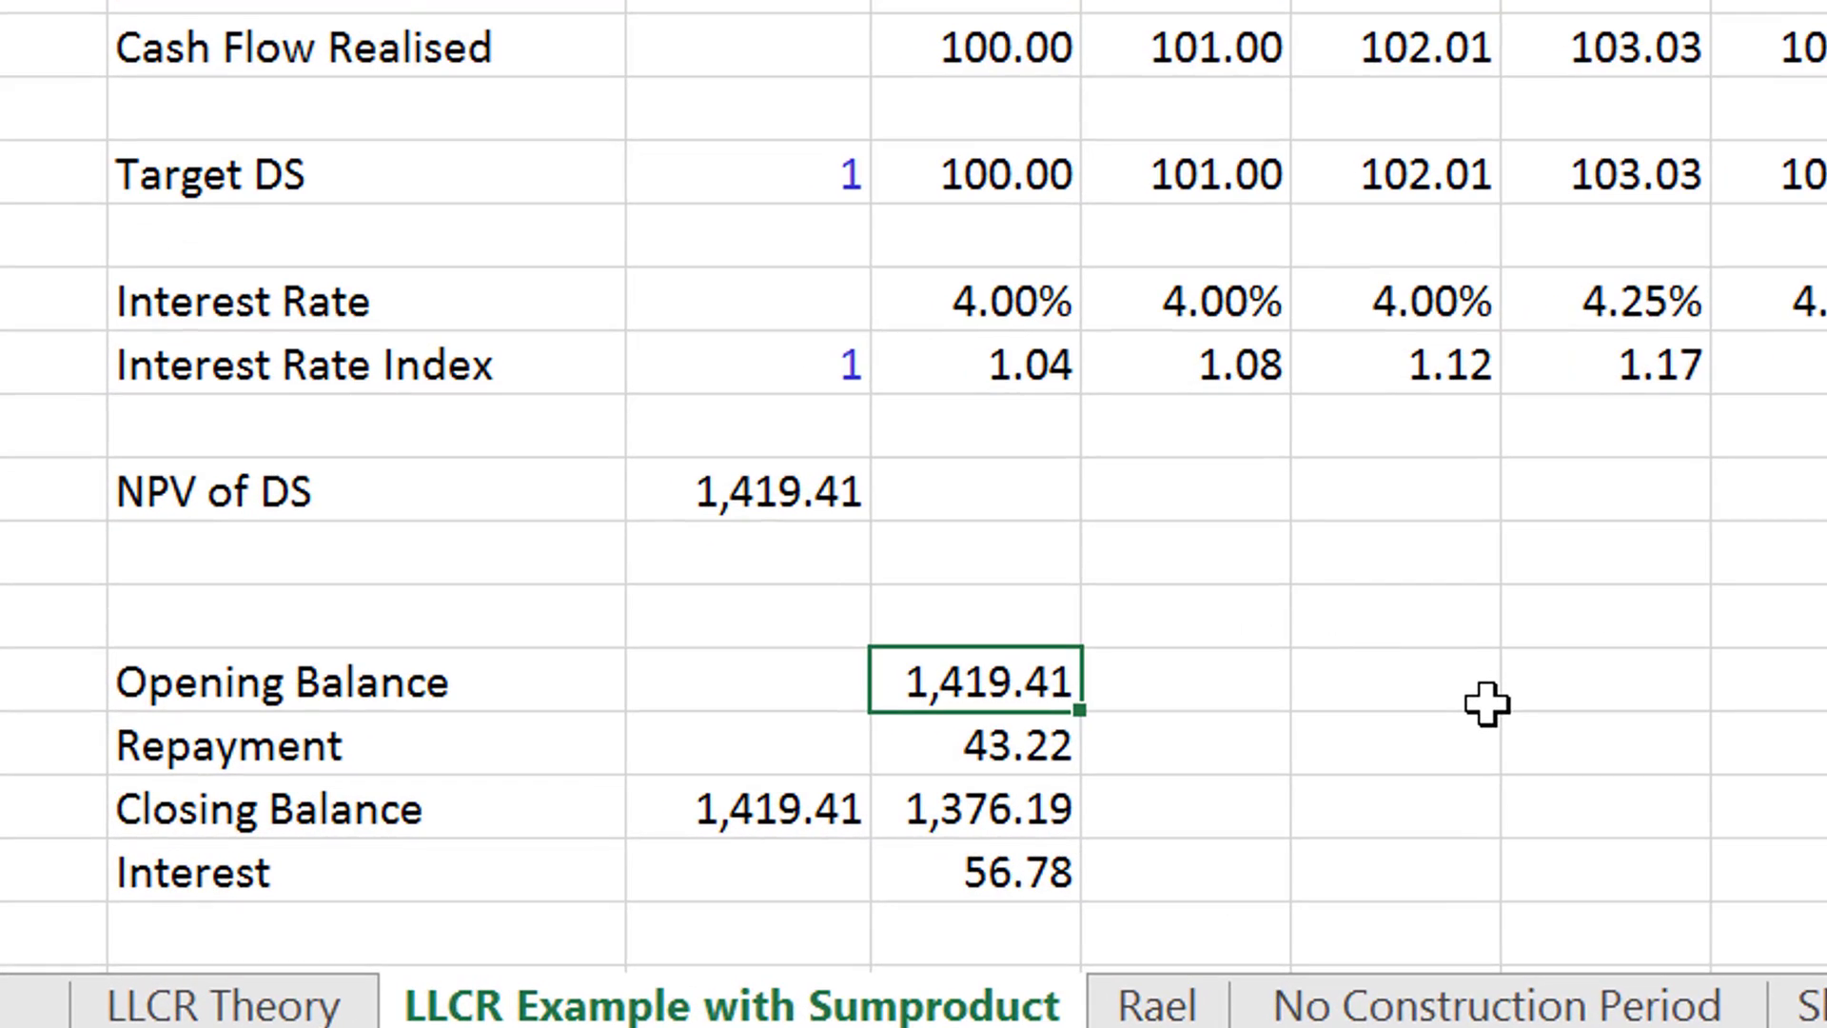
key("Left")
key("Right")
key("shift+Down")
key("shift+Down")
key("shift+Down")
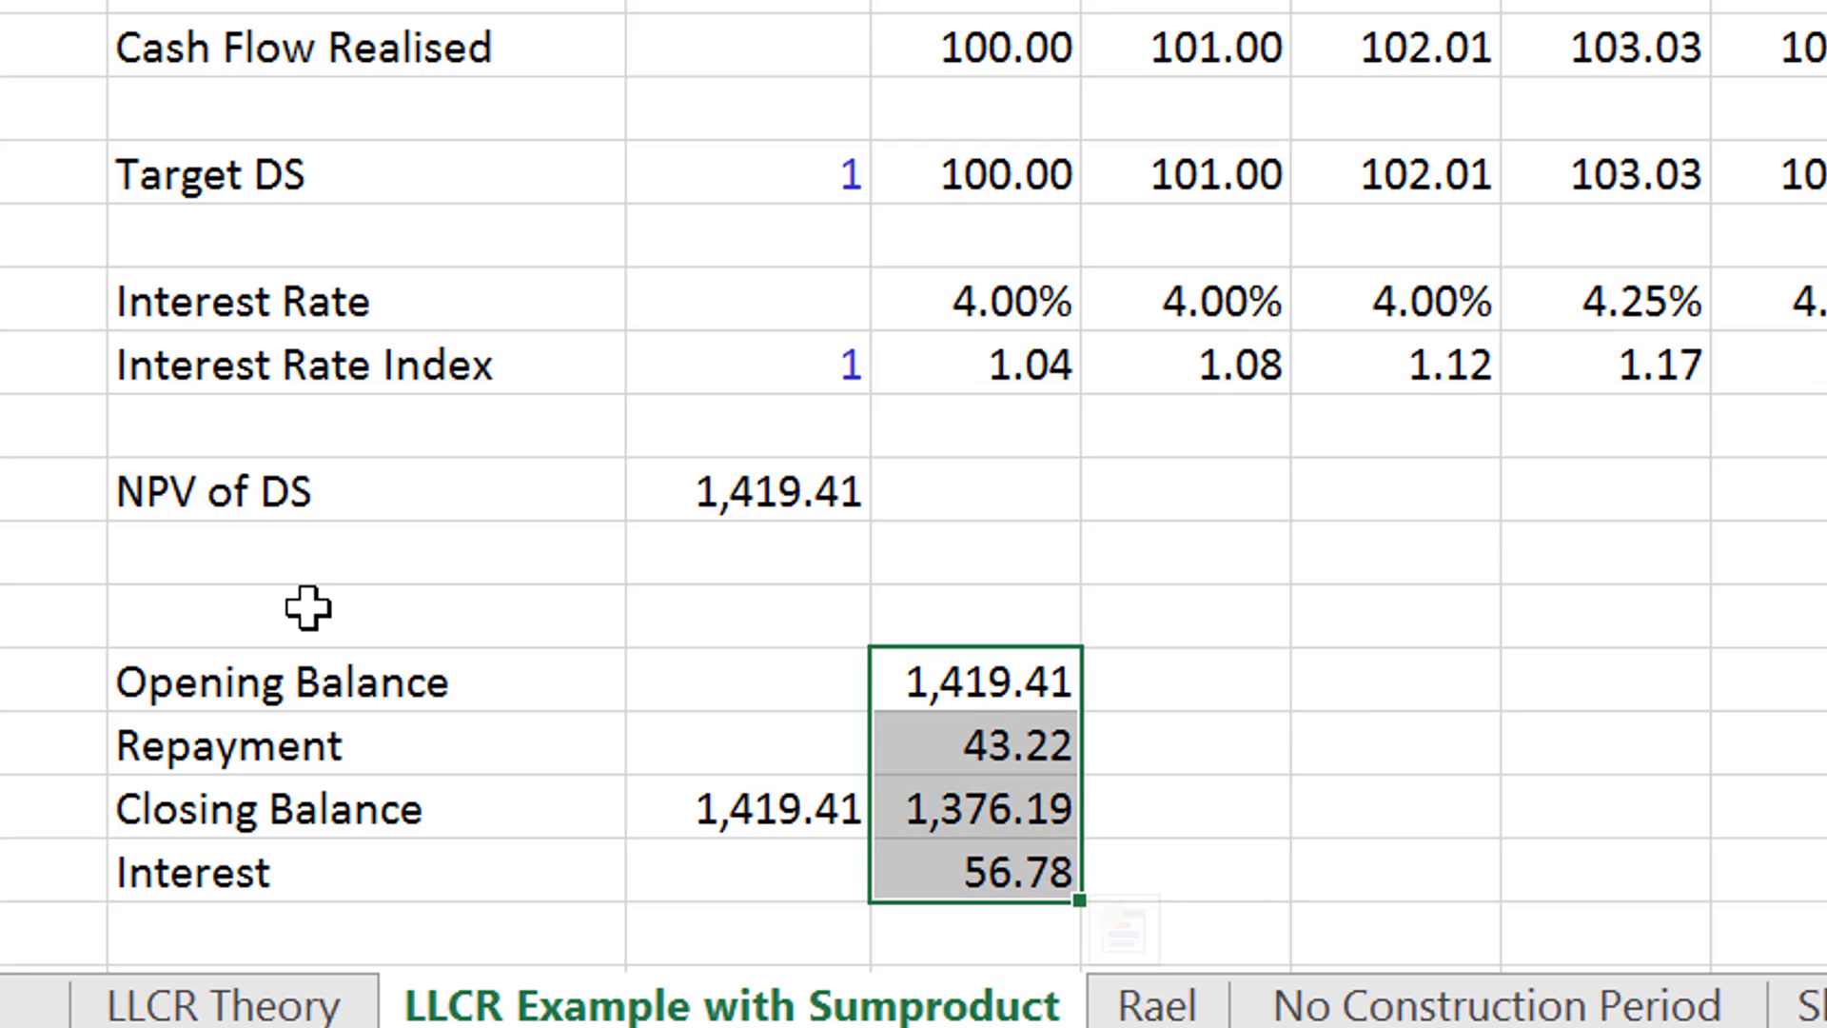
key("ctrl+shift+r")
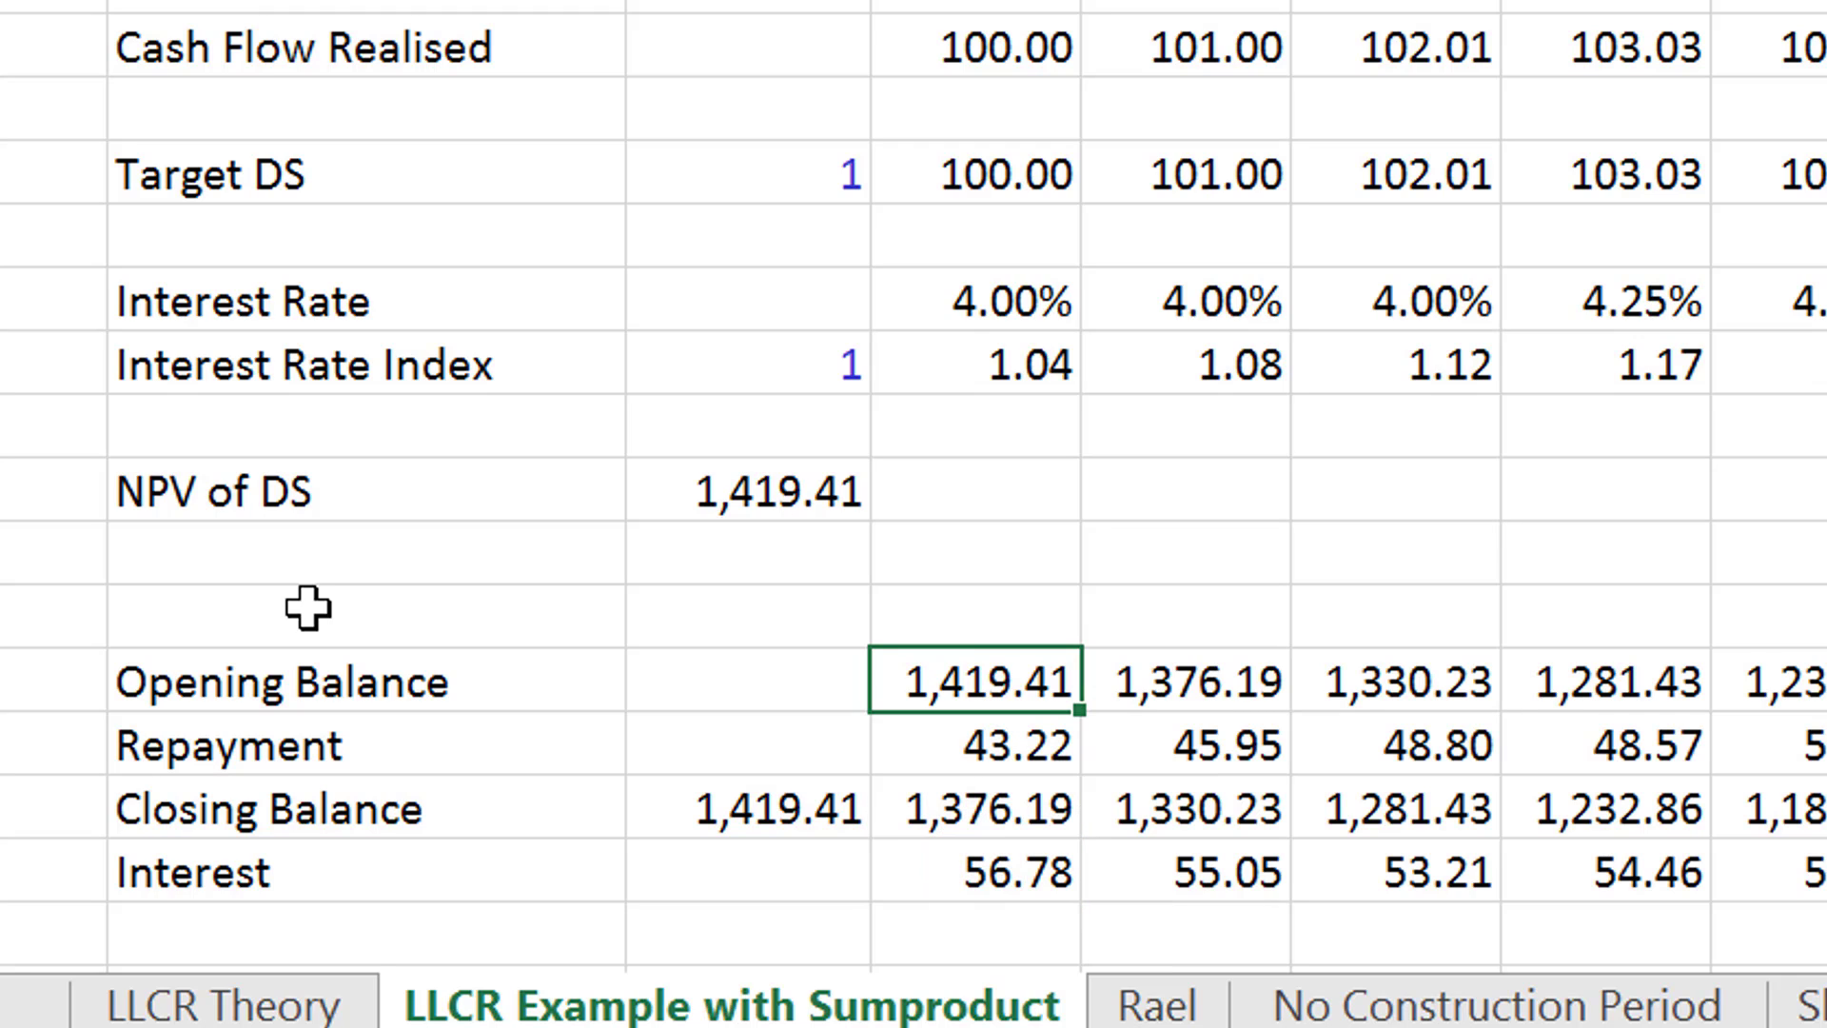
- Check the Closing Balance row through to the final period, period 20
key("Right")
key("Right")
key("Right")
key("Right")
scroll(307, 607, "right", 5)
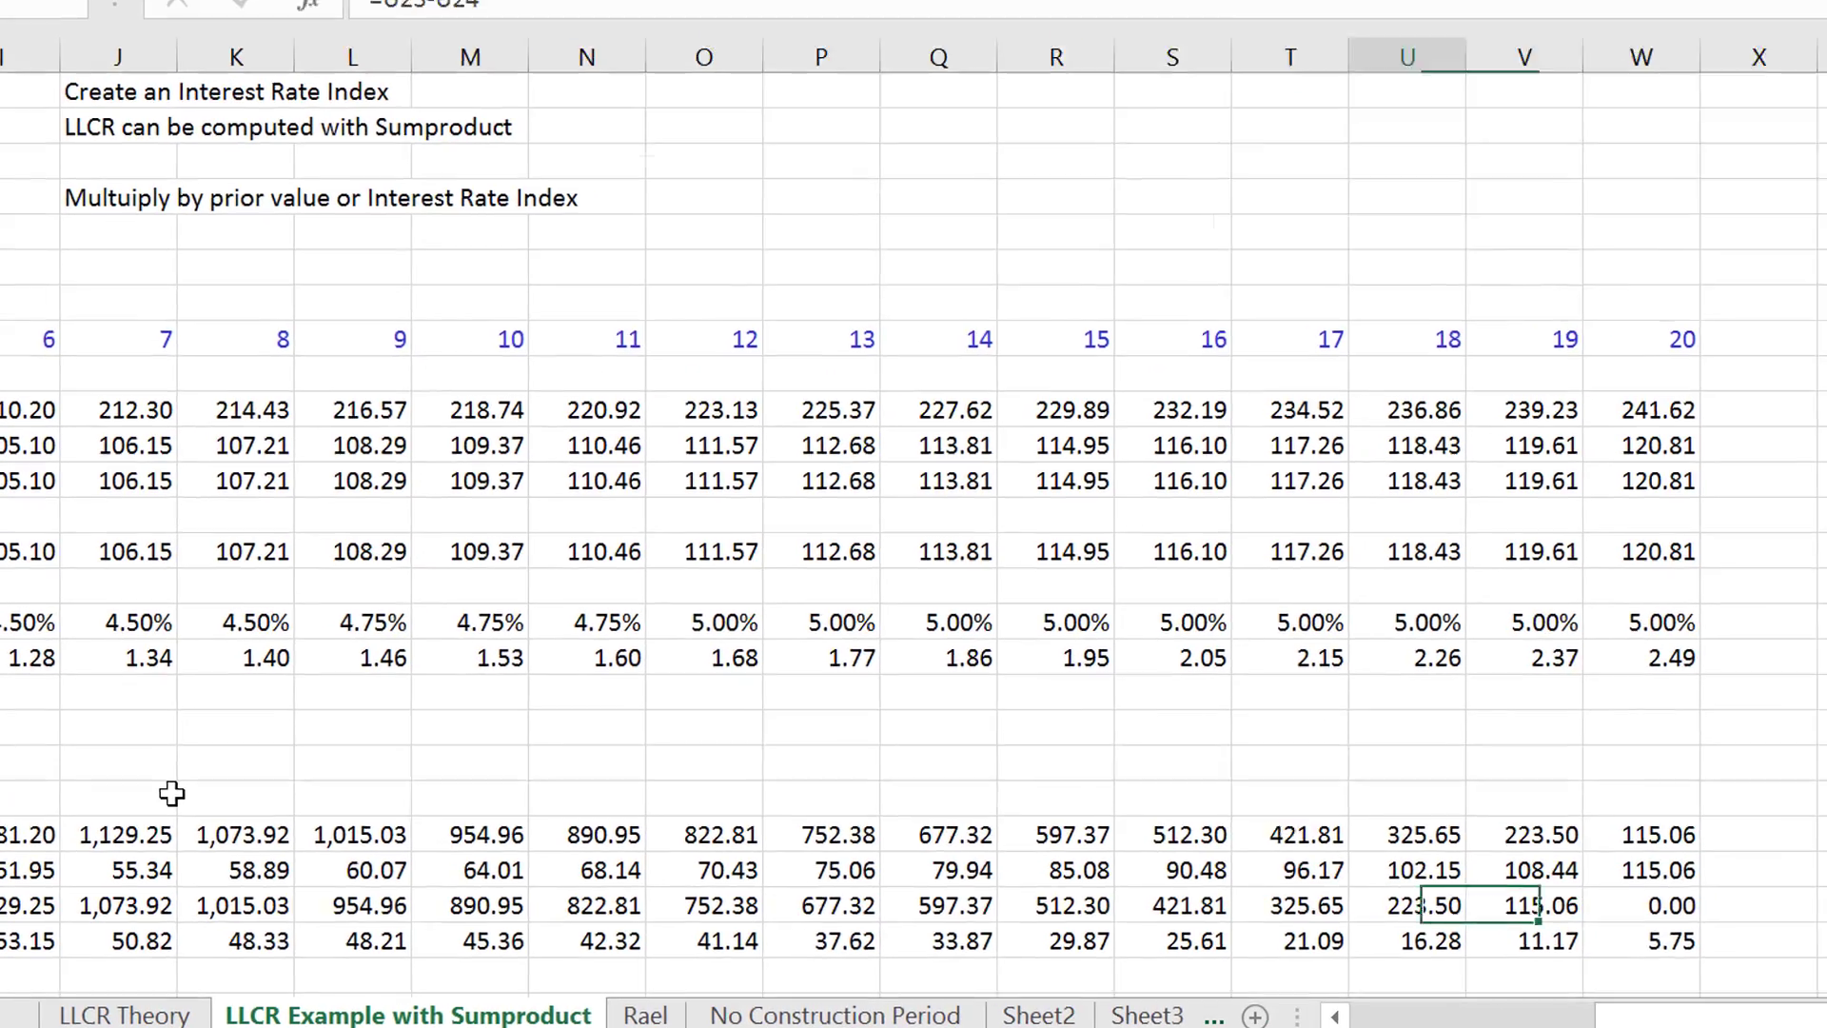
scroll(308, 607, "left", 5)
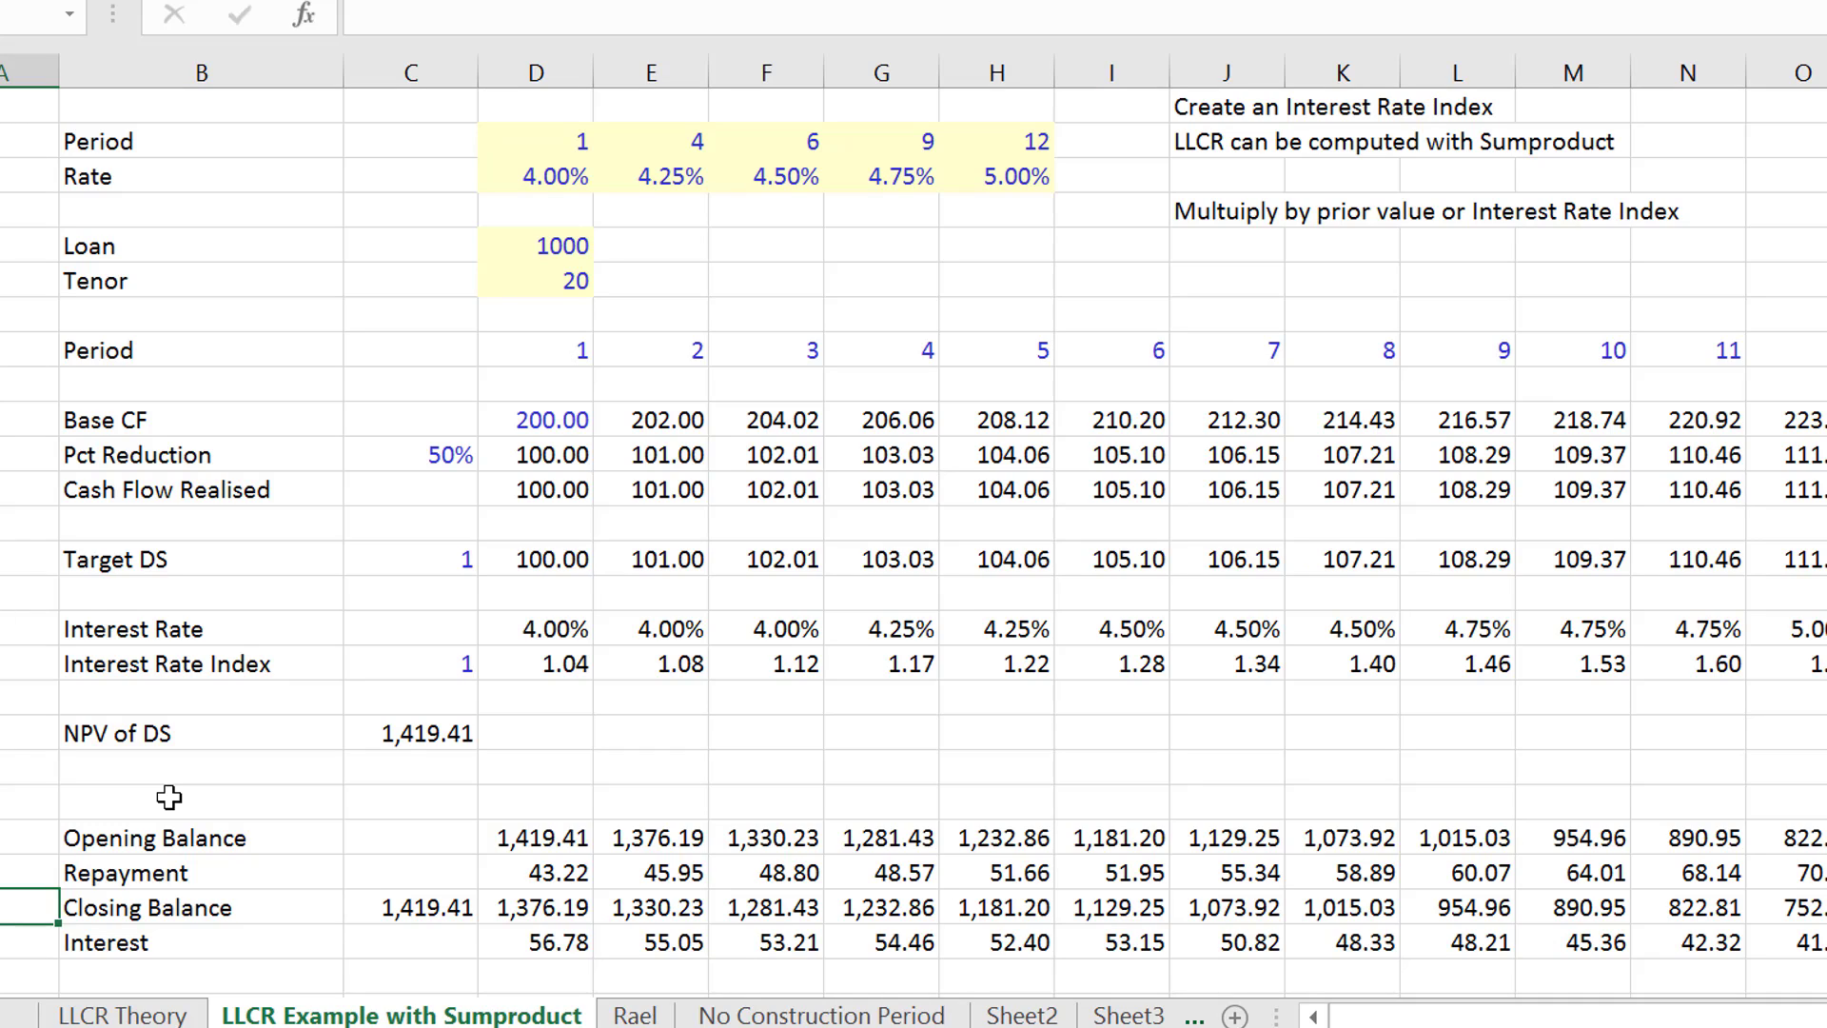
- Review the period 1 Base CF, Pct Reduction and Cash Flow Realised cells in D11:D13 and their formulas
key("Up")
key("Up")
key("Up")
key("Up")
key("Up")
key("Up")
key("Up")
key("Up")
key("Up")
key("Up")
key("Up")
key("Up")
key("Up")
key("Up")
key("Right")
key("Right")
key("Right")
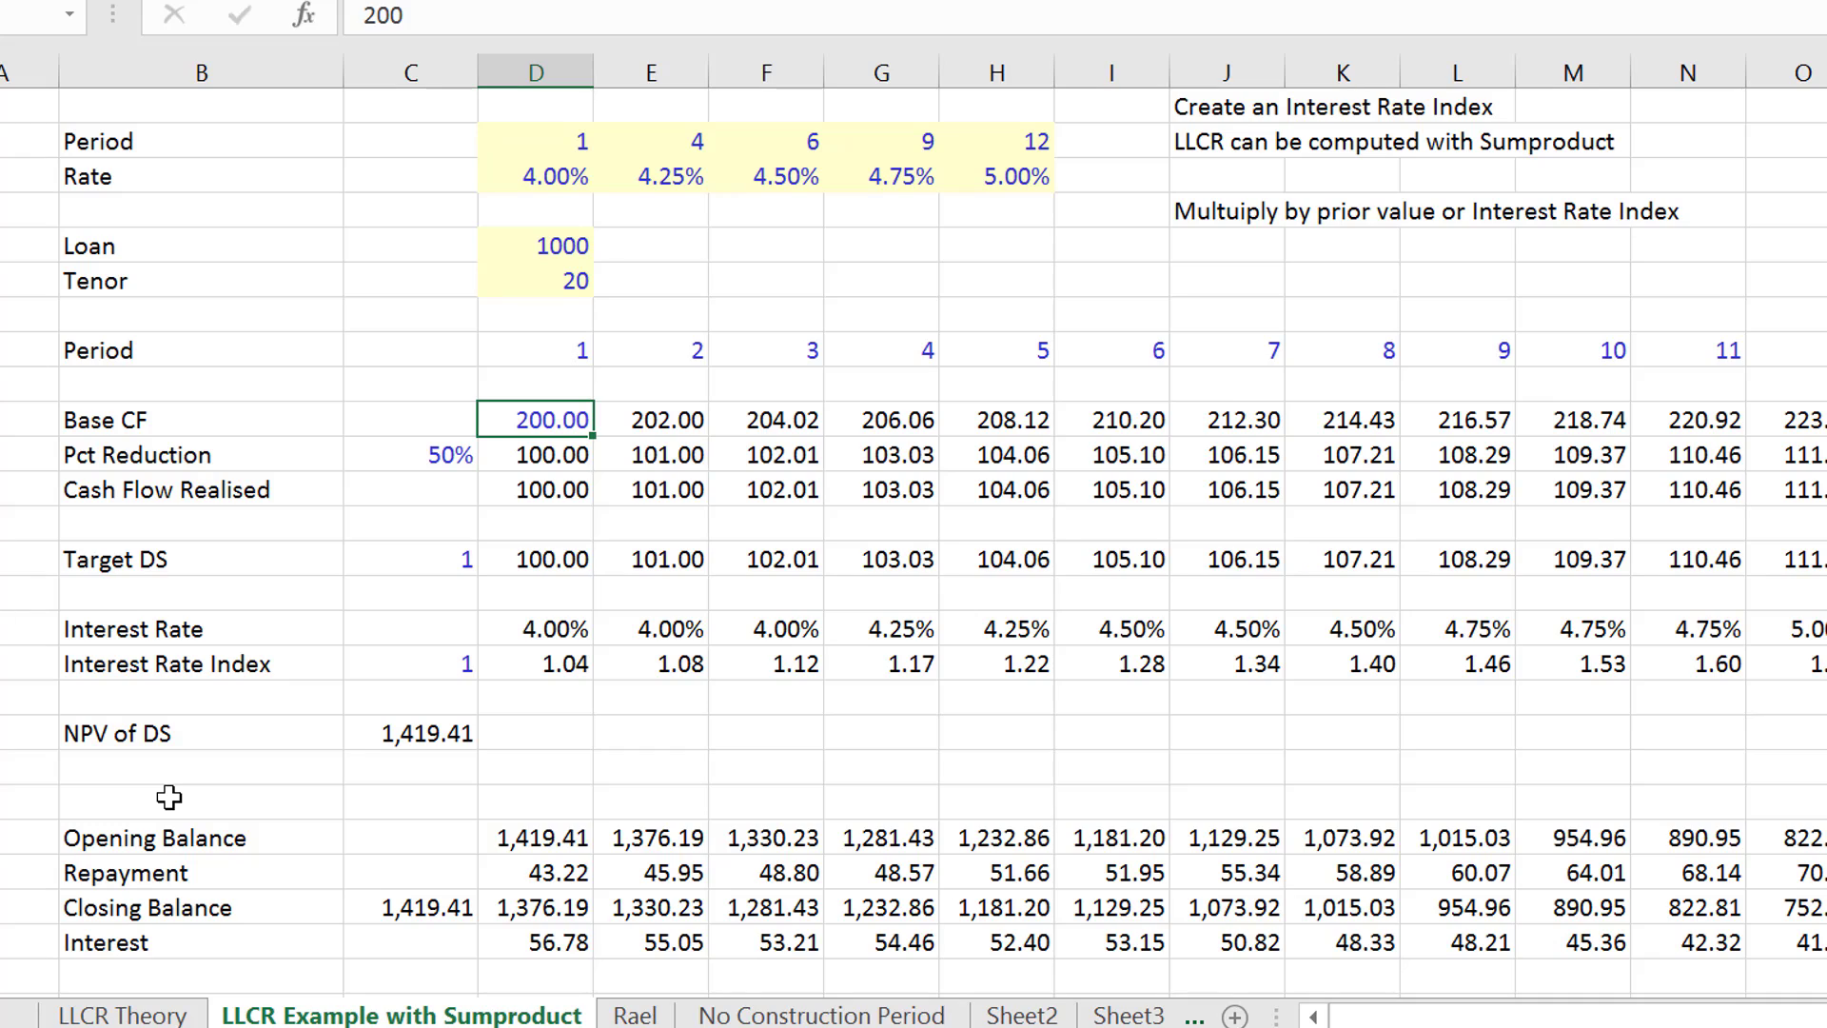
key("Down")
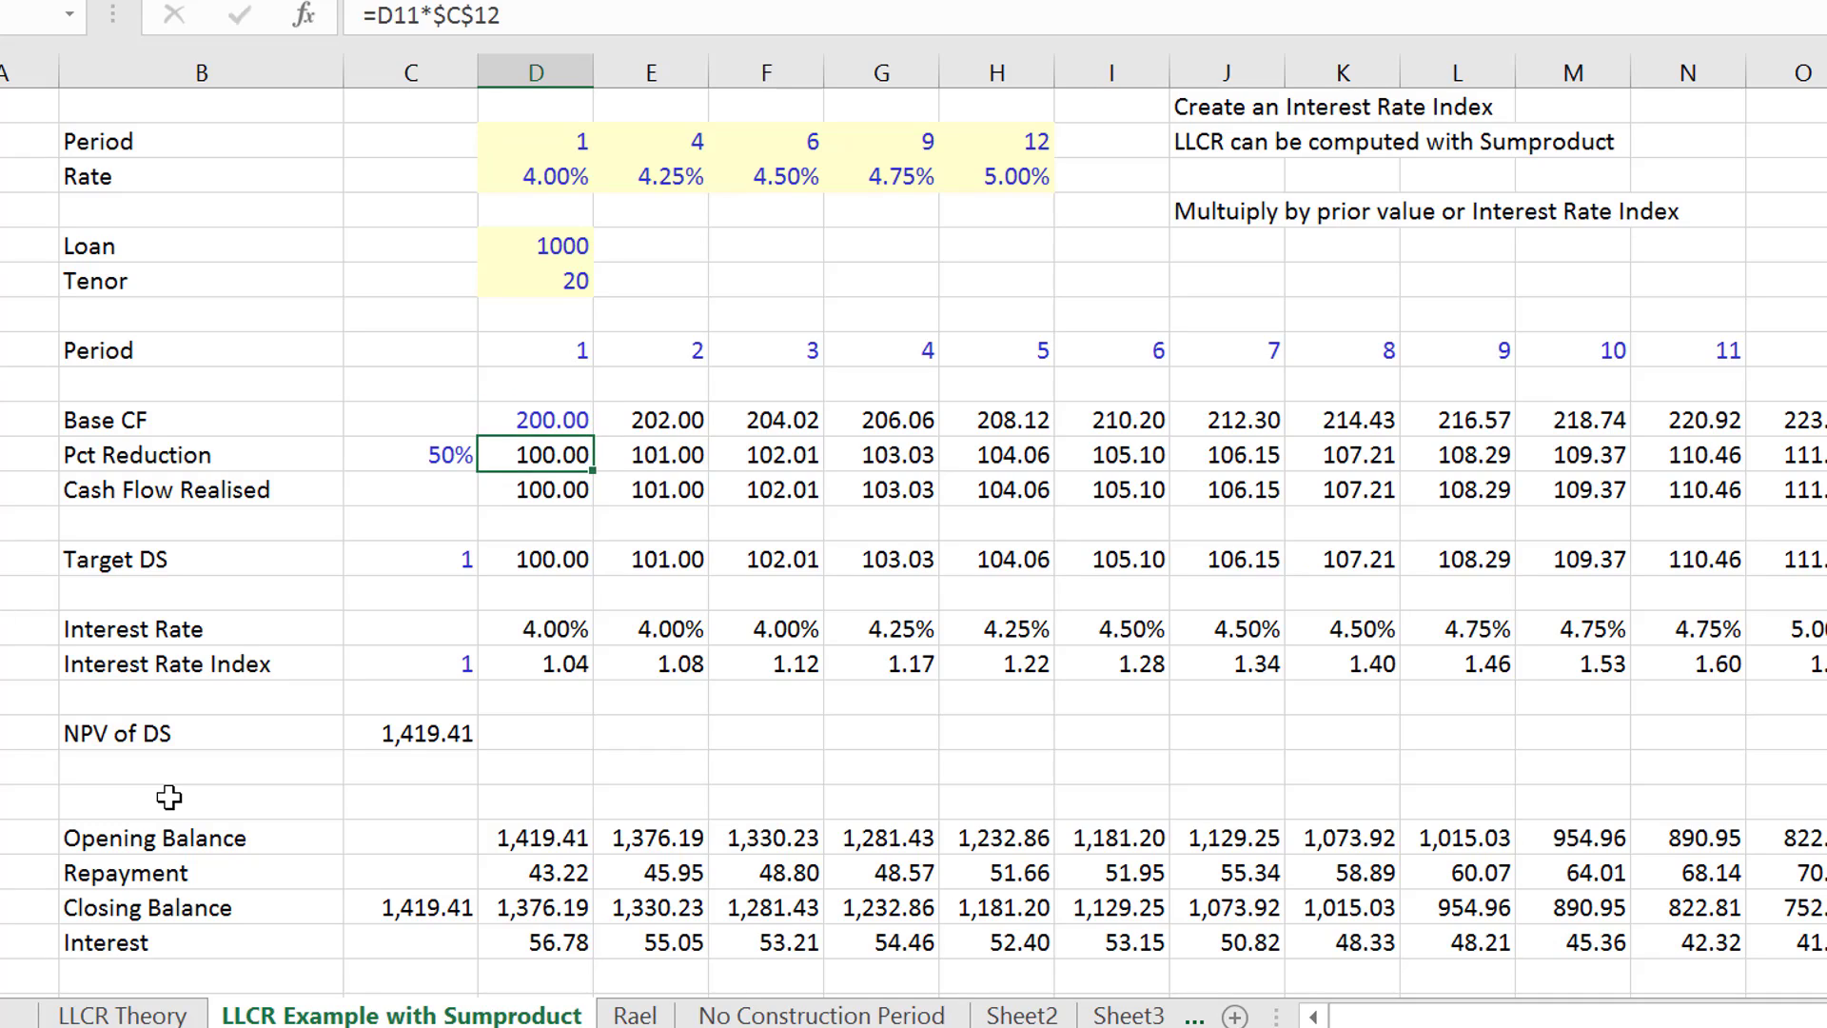
key("Left")
key("Right")
key("Down")
key("Left")
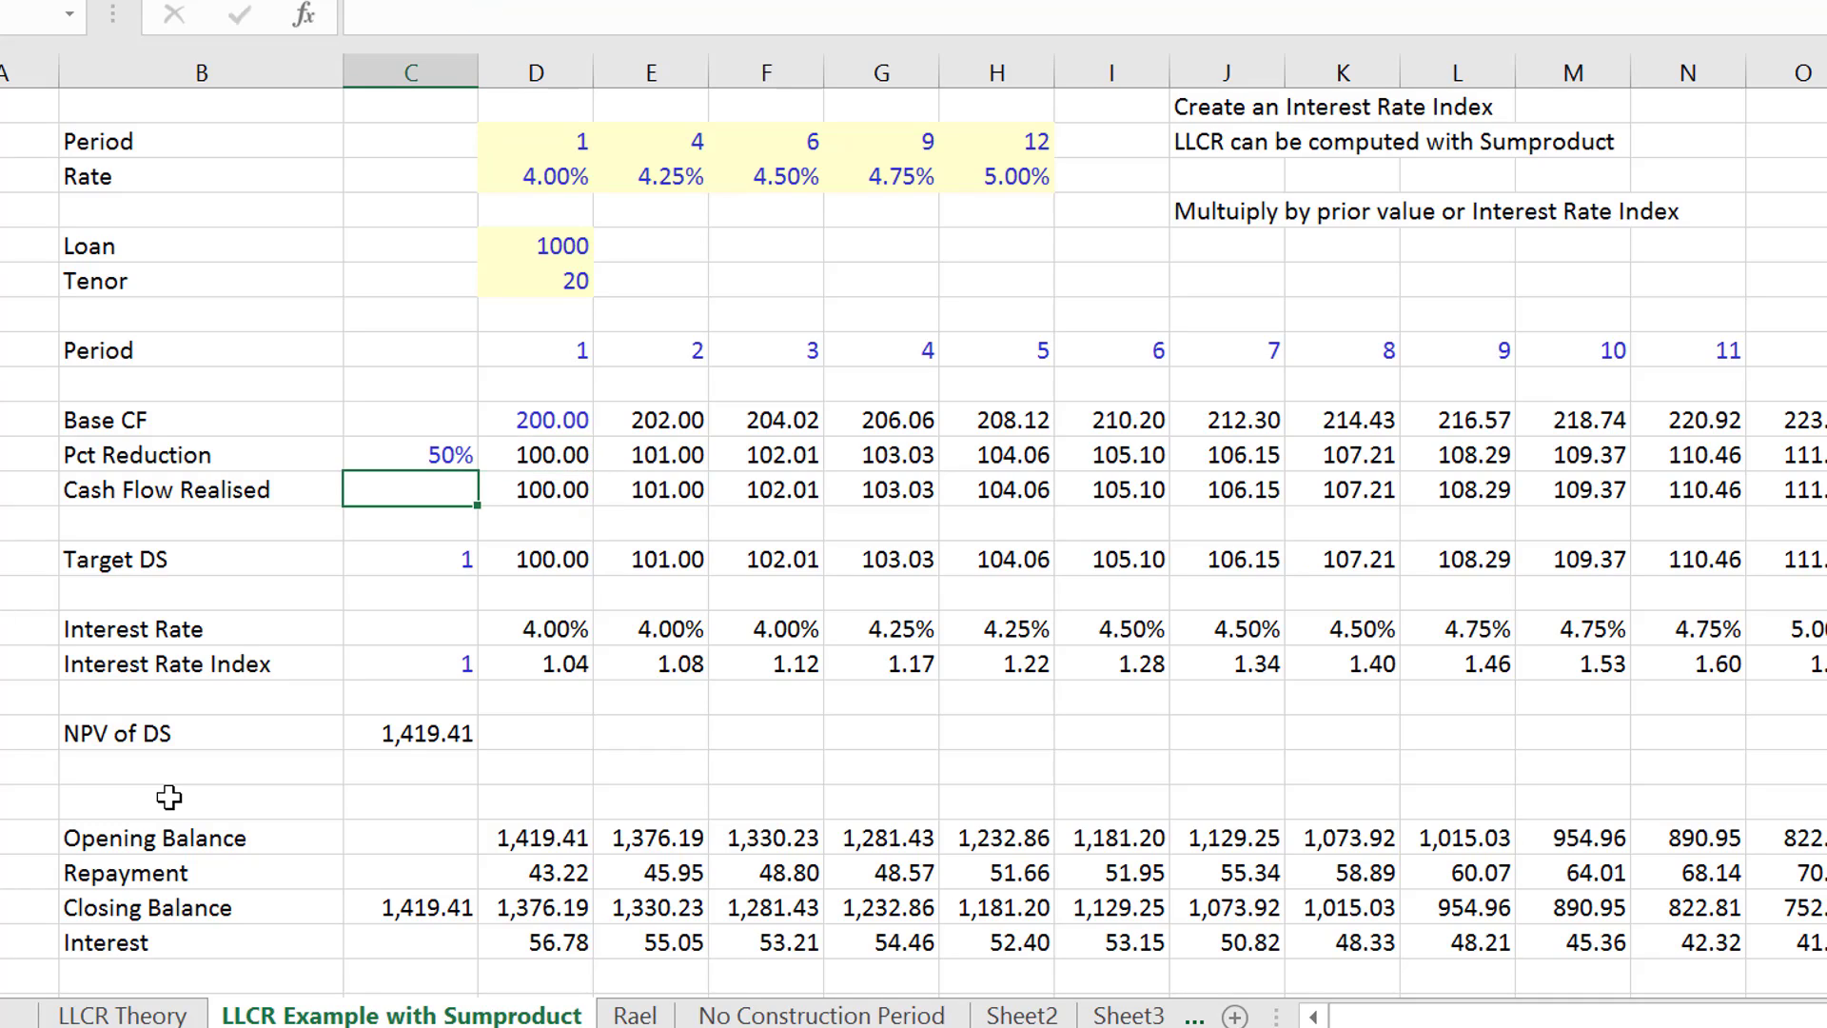
key("Up")
key("Right")
key("Right")
key("Left")
key("Down")
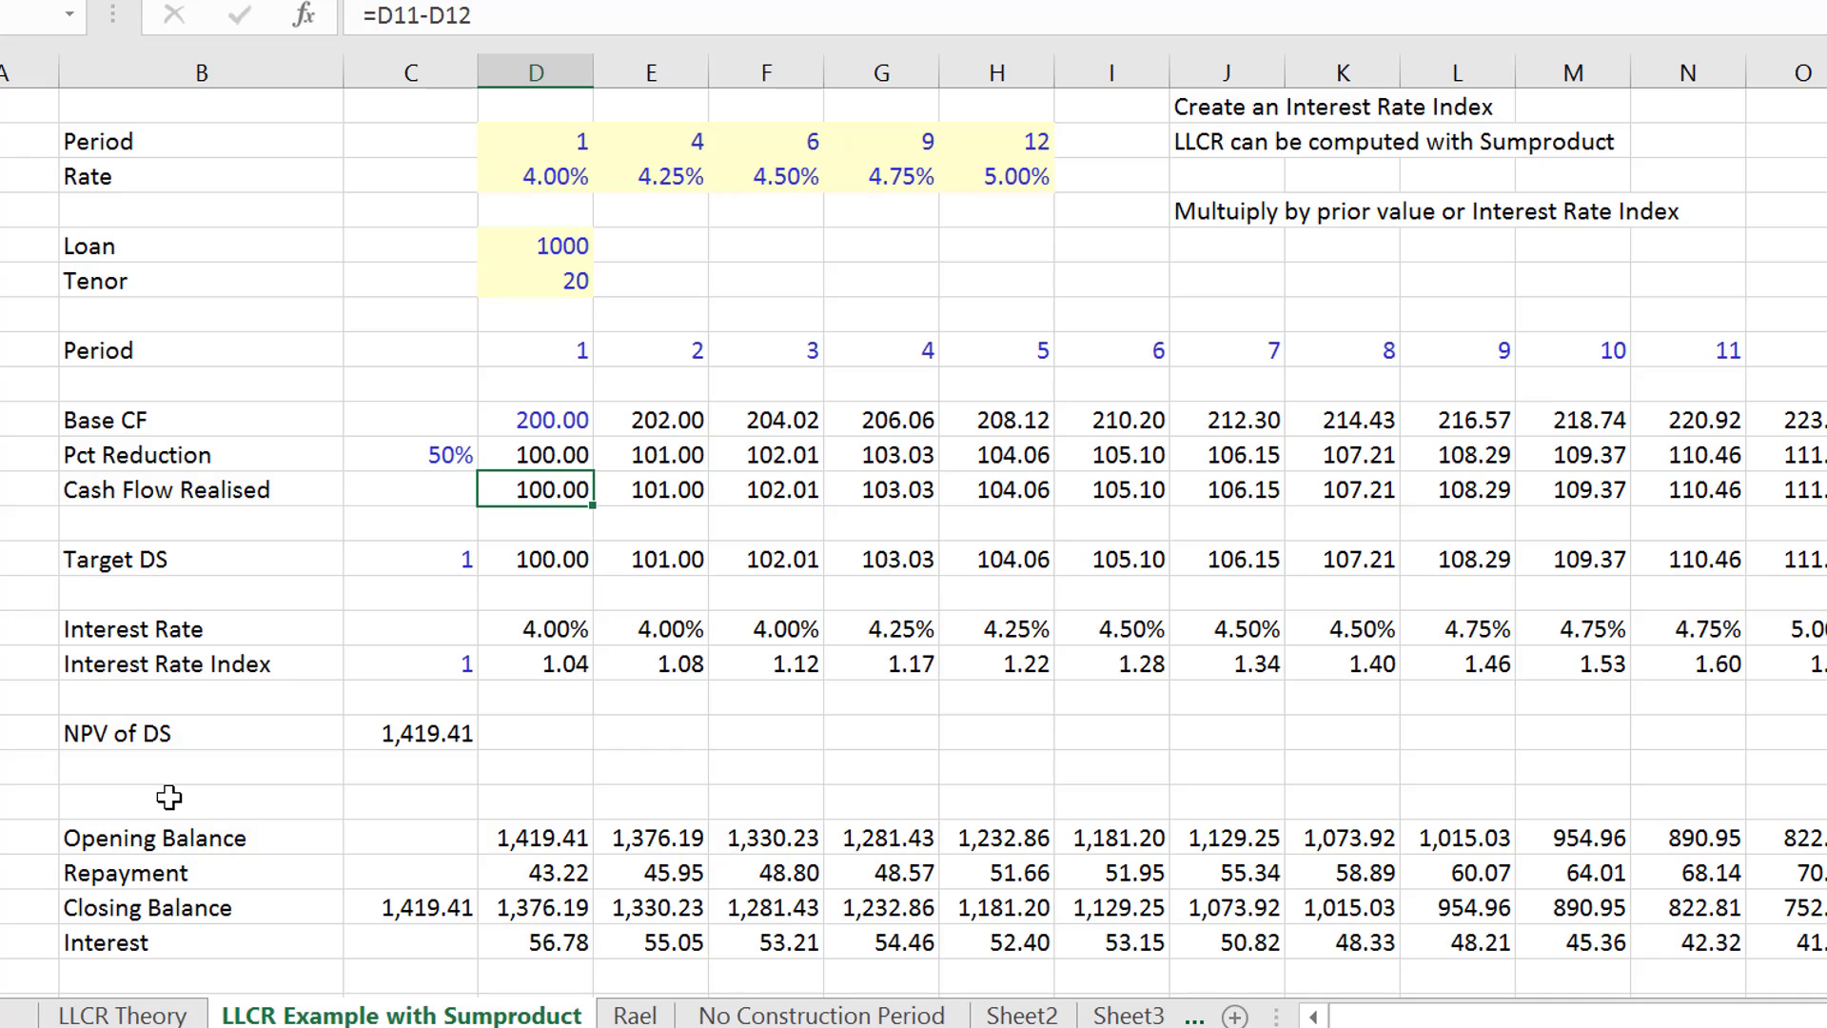
key("Up")
key("Up")
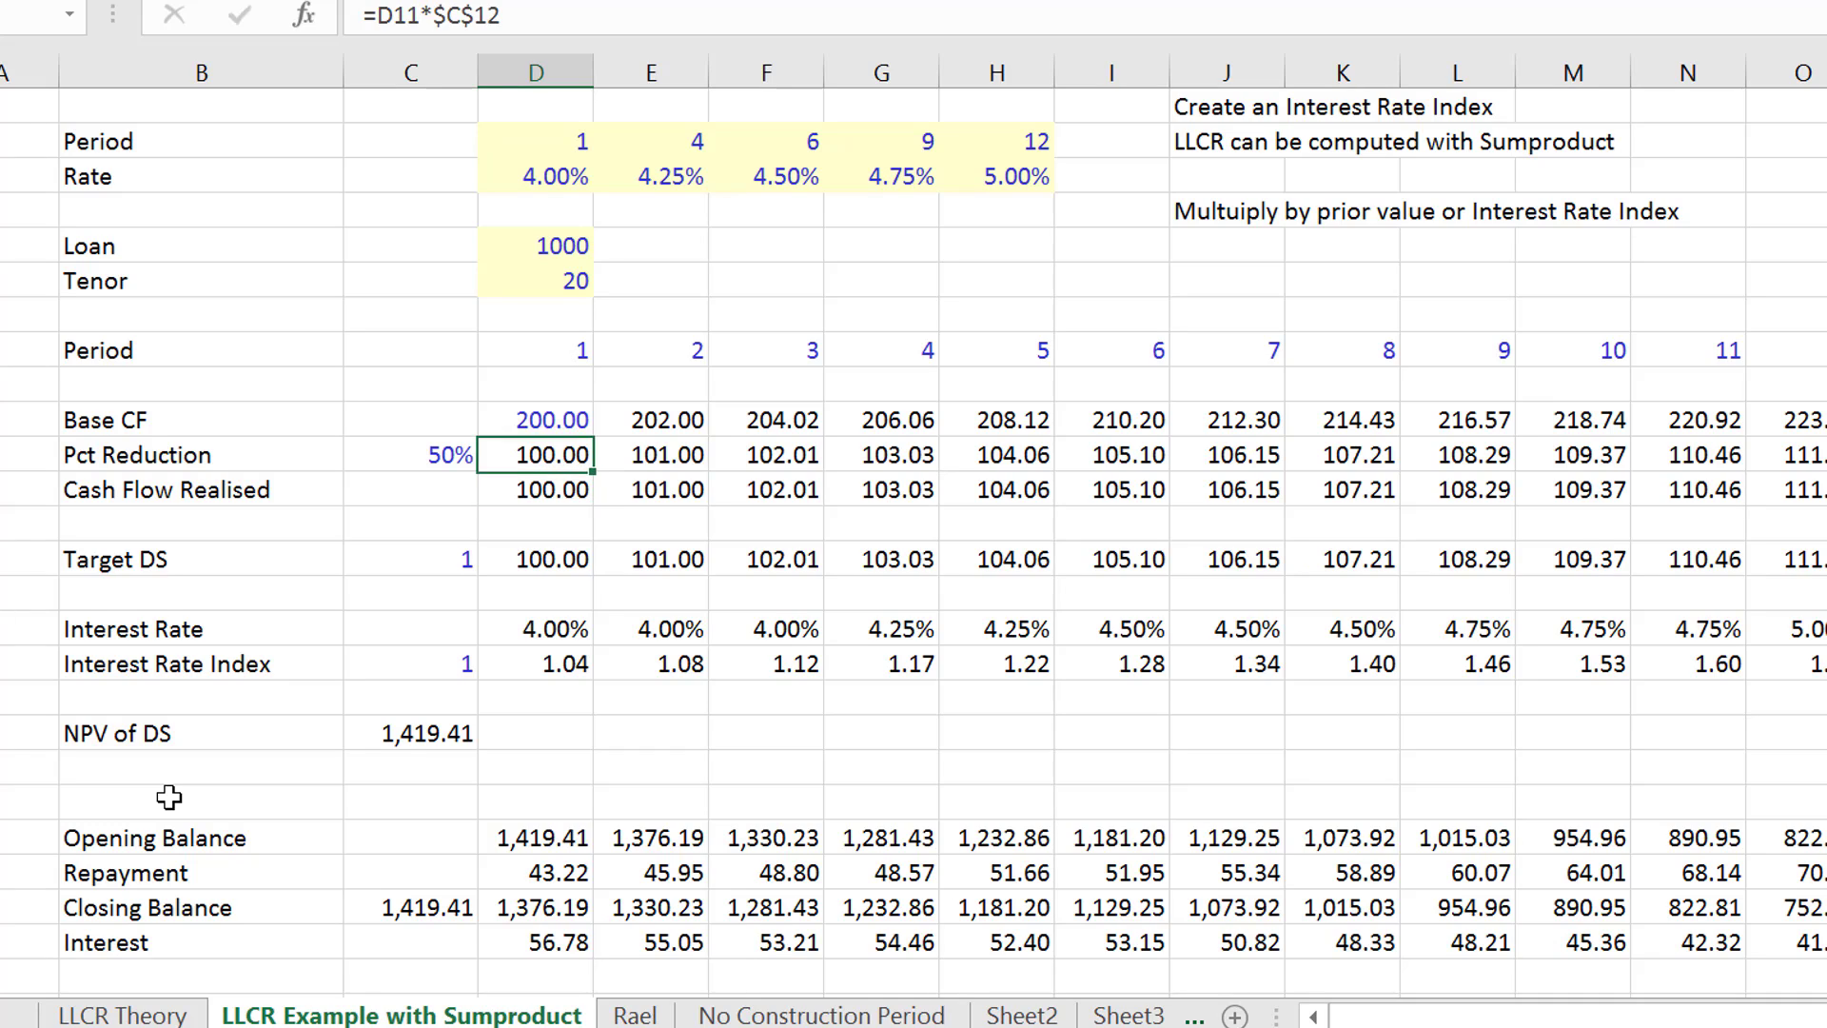
key("Down")
key("Down")
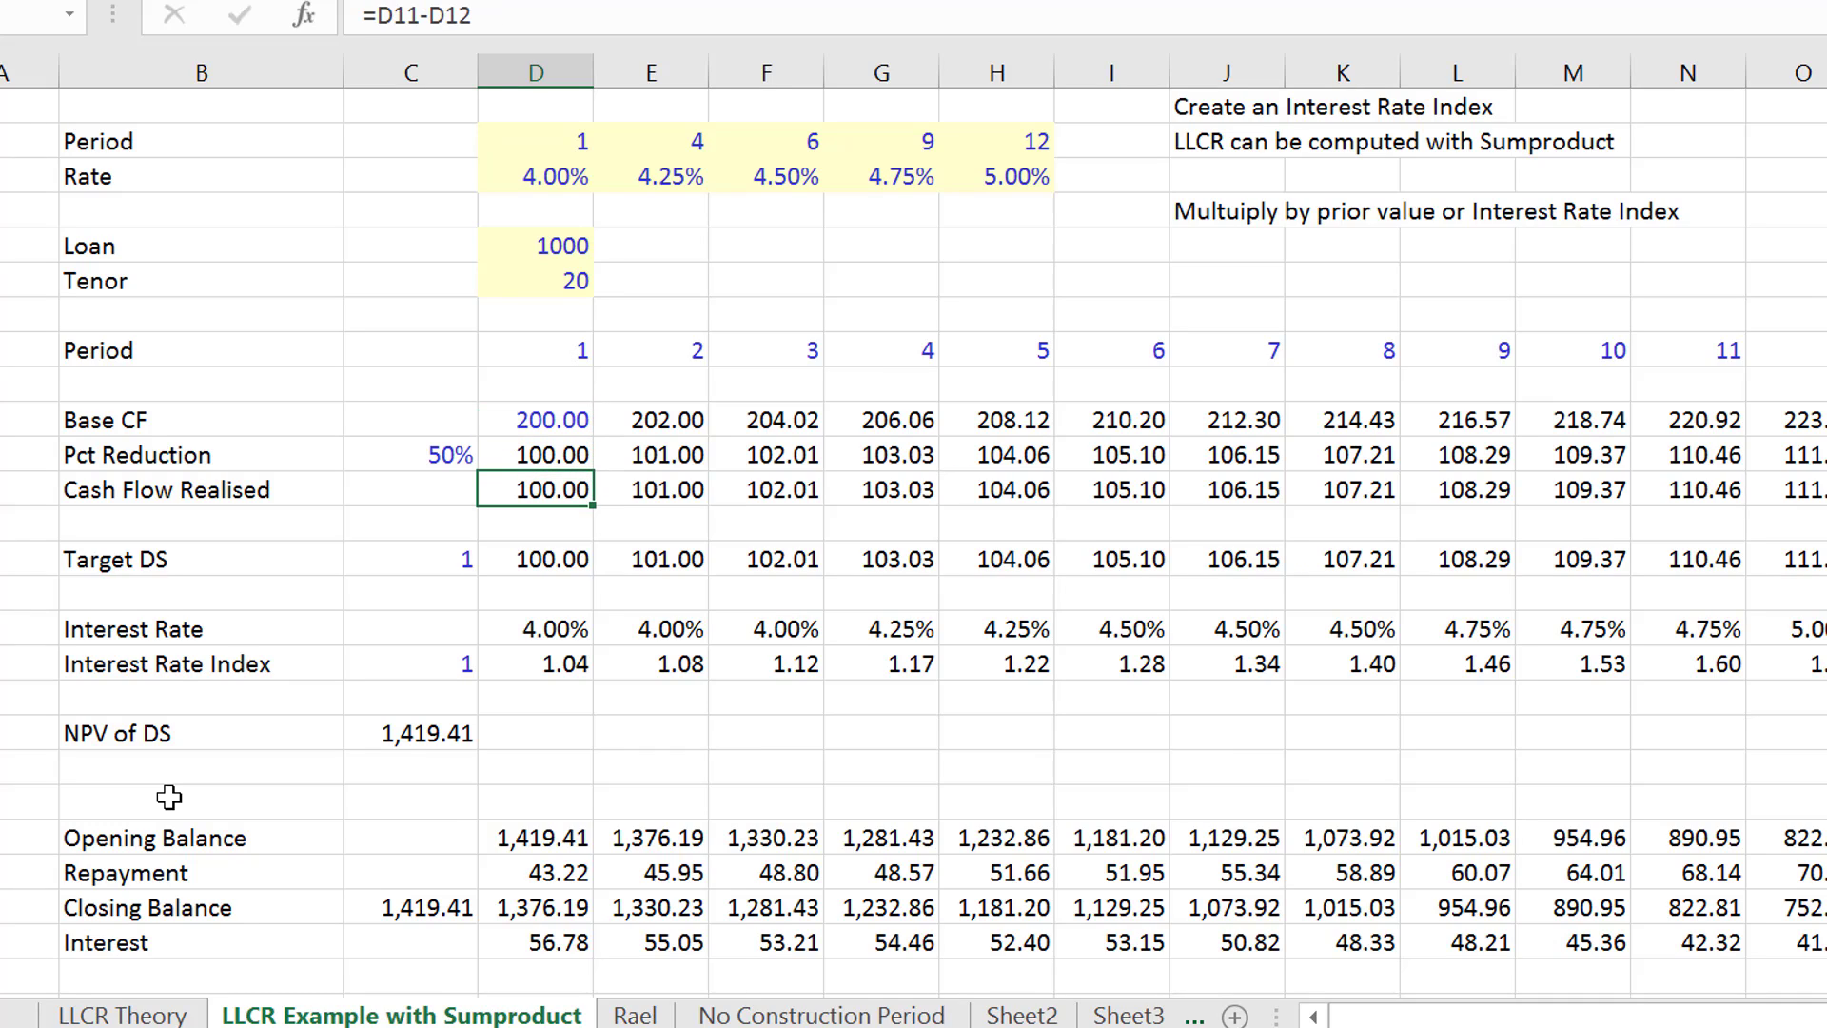
key("Up")
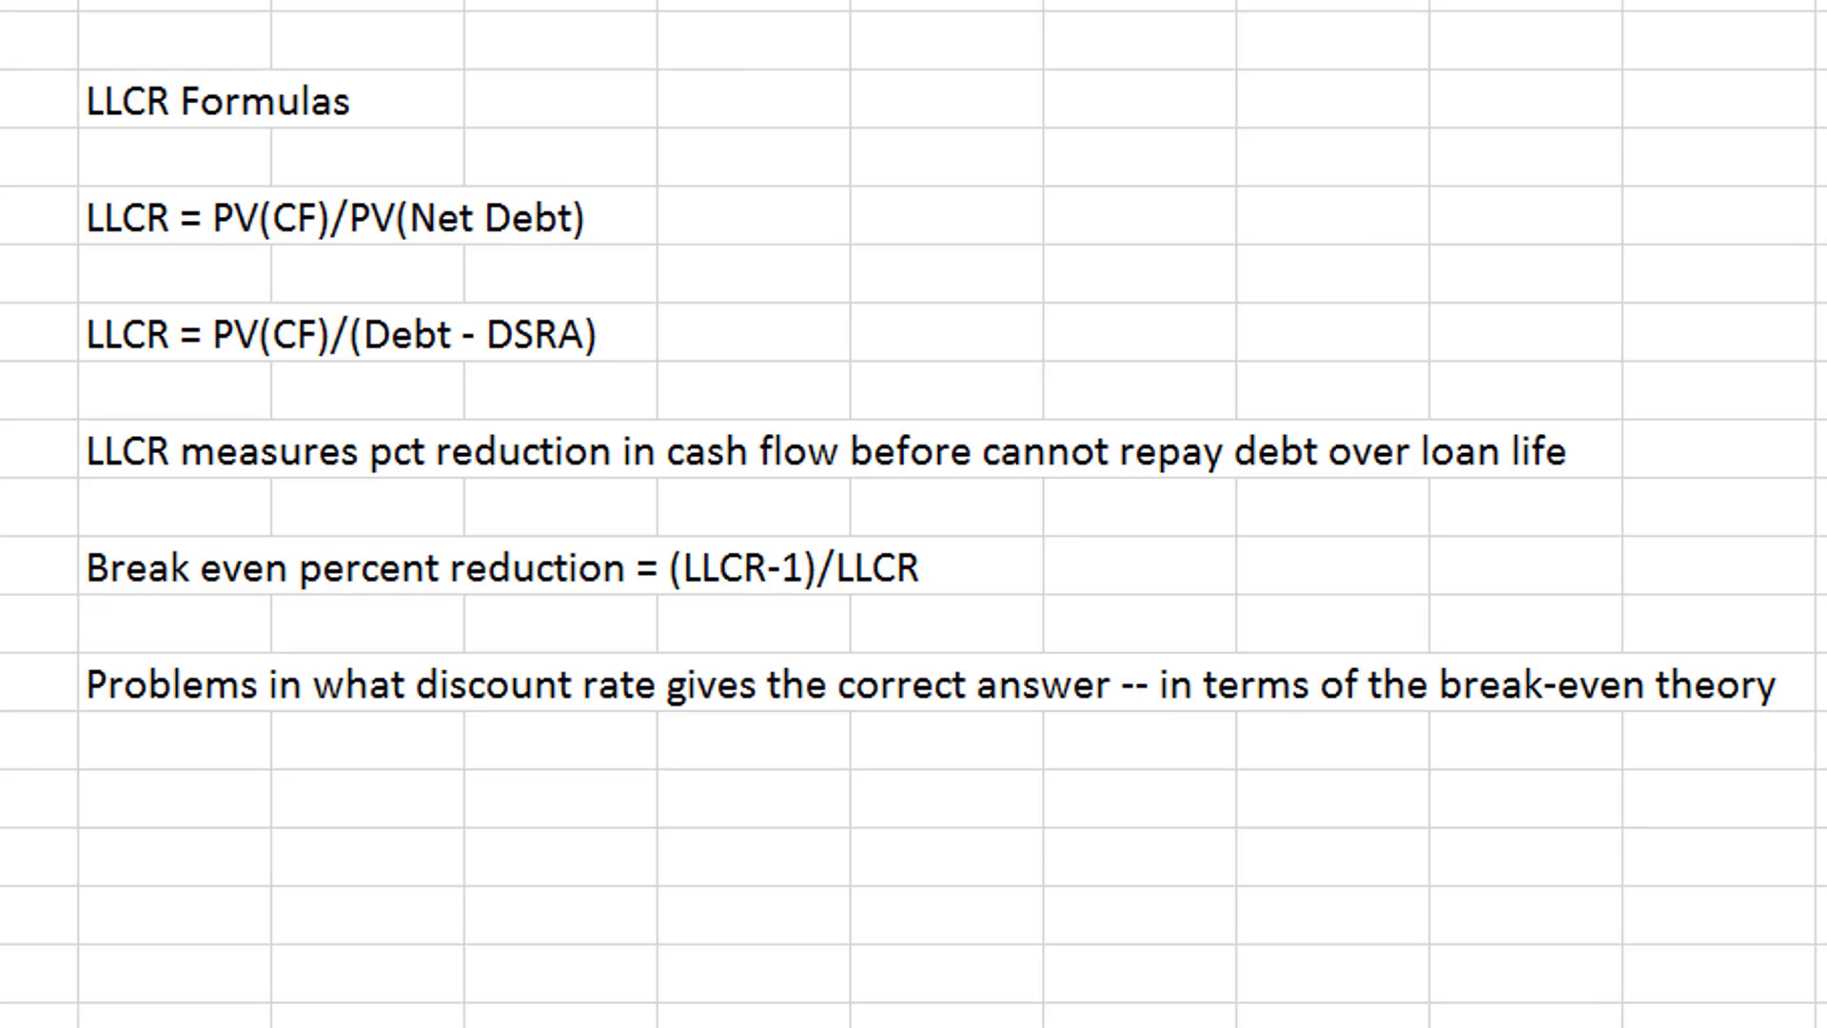
- In the LLCR Formulas notes, append a semicolon after "LLCR = PV(CF)/PV(Net Debt)"
key("Up")
key("Up")
key("Up")
key("Up")
key("Up")
key("Up")
key("Up")
key("Up")
key("Up")
key("Up")
key("Up")
key("Up")
key("Up")
key("Up")
key("Up")
key("Up")
key("Up")
key("Up")
key("Up")
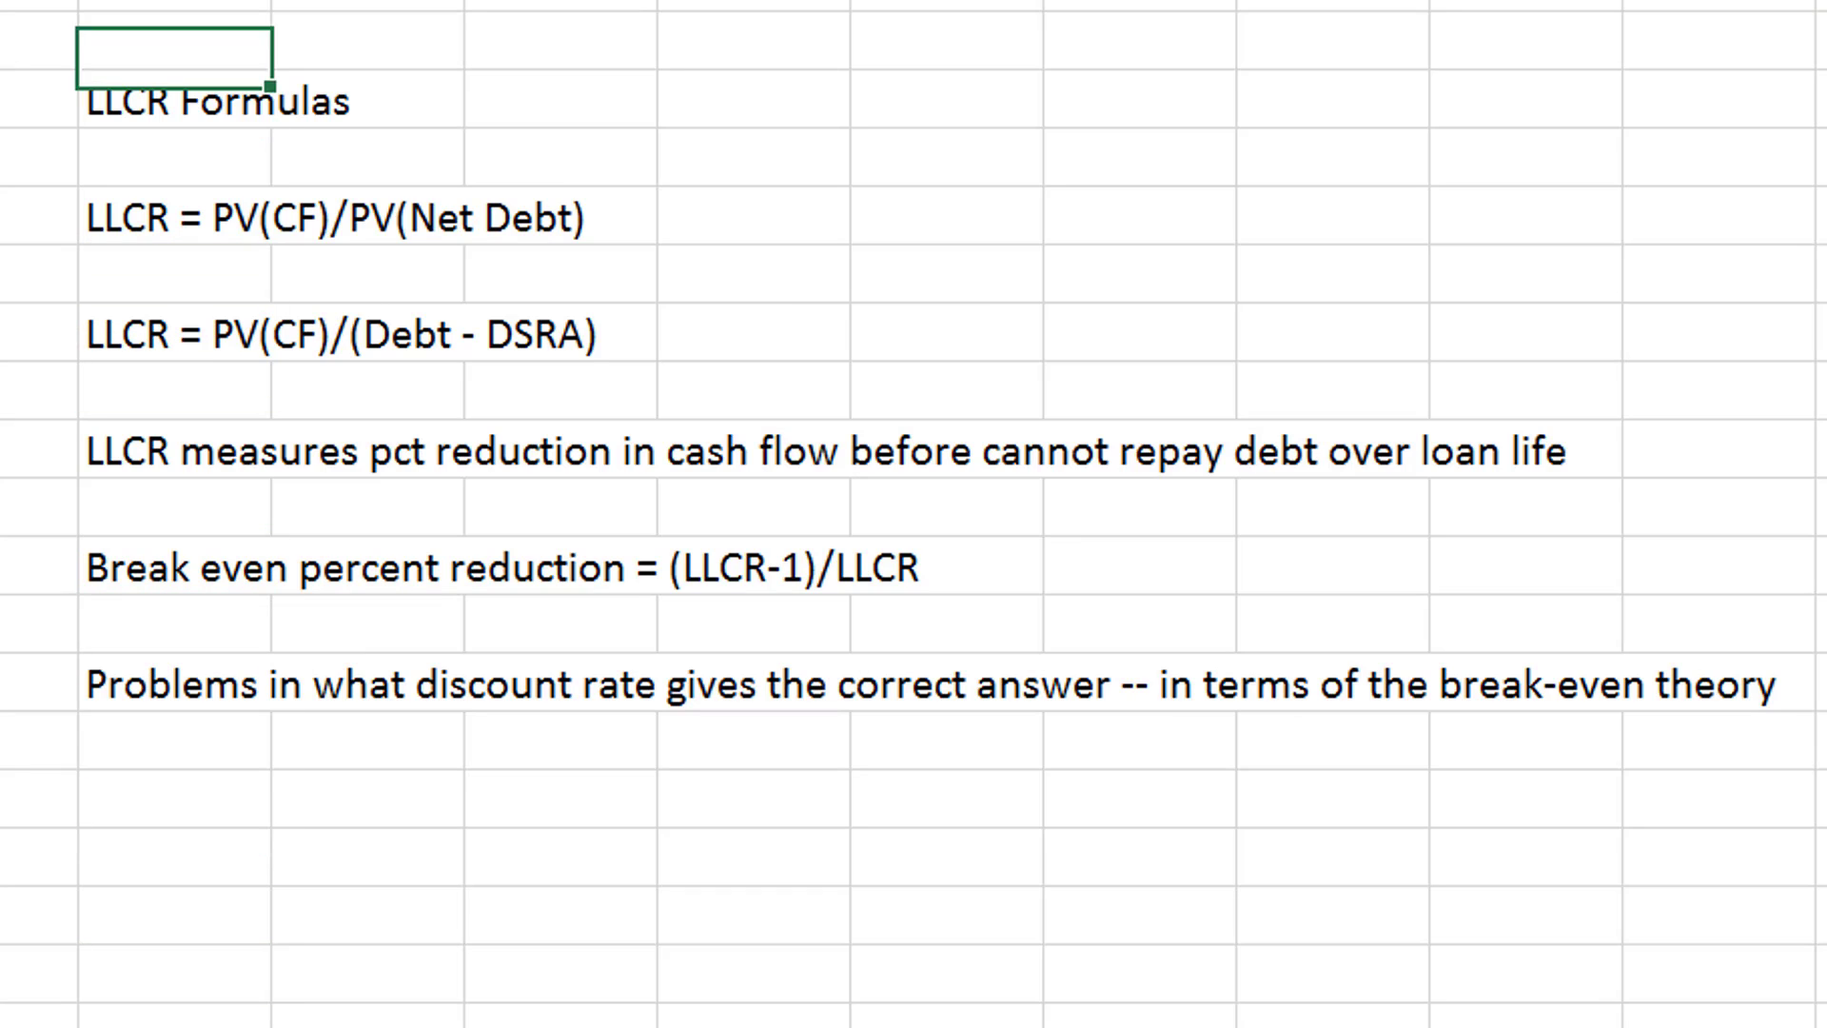
key("Down")
key("Down")
key("Down")
key("Down")
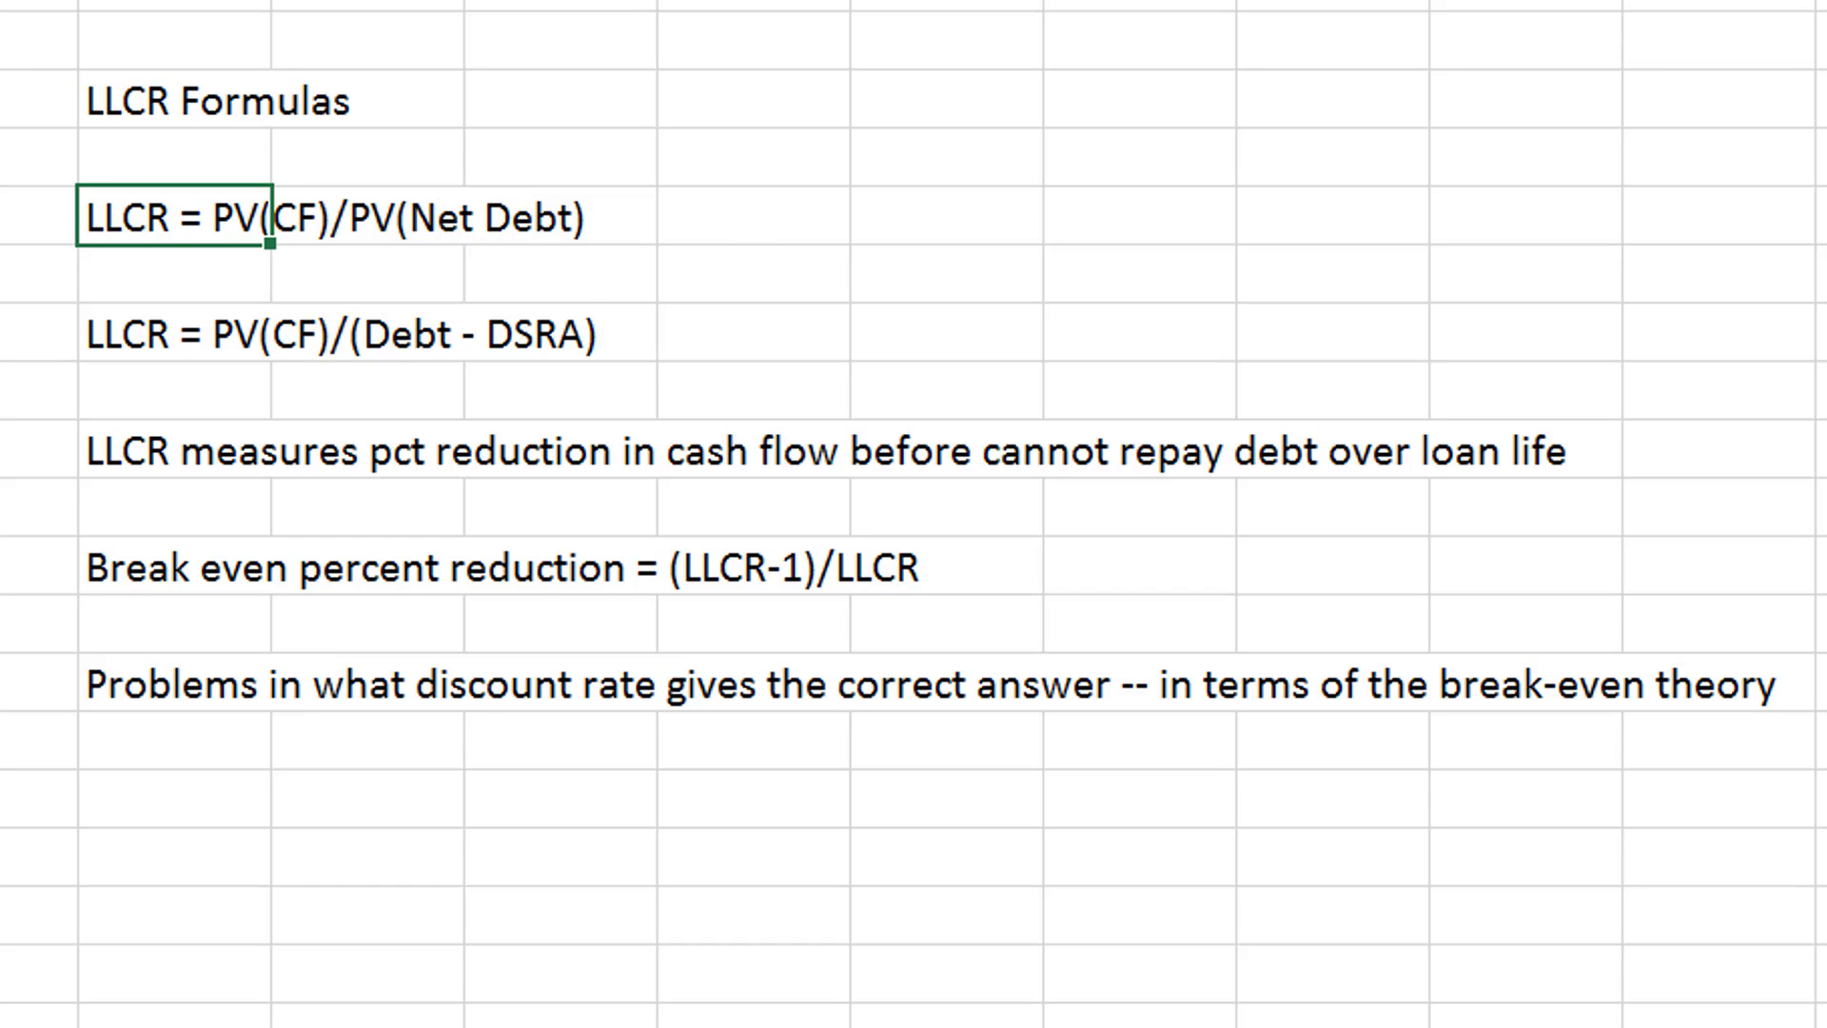
key("F2")
type(";")
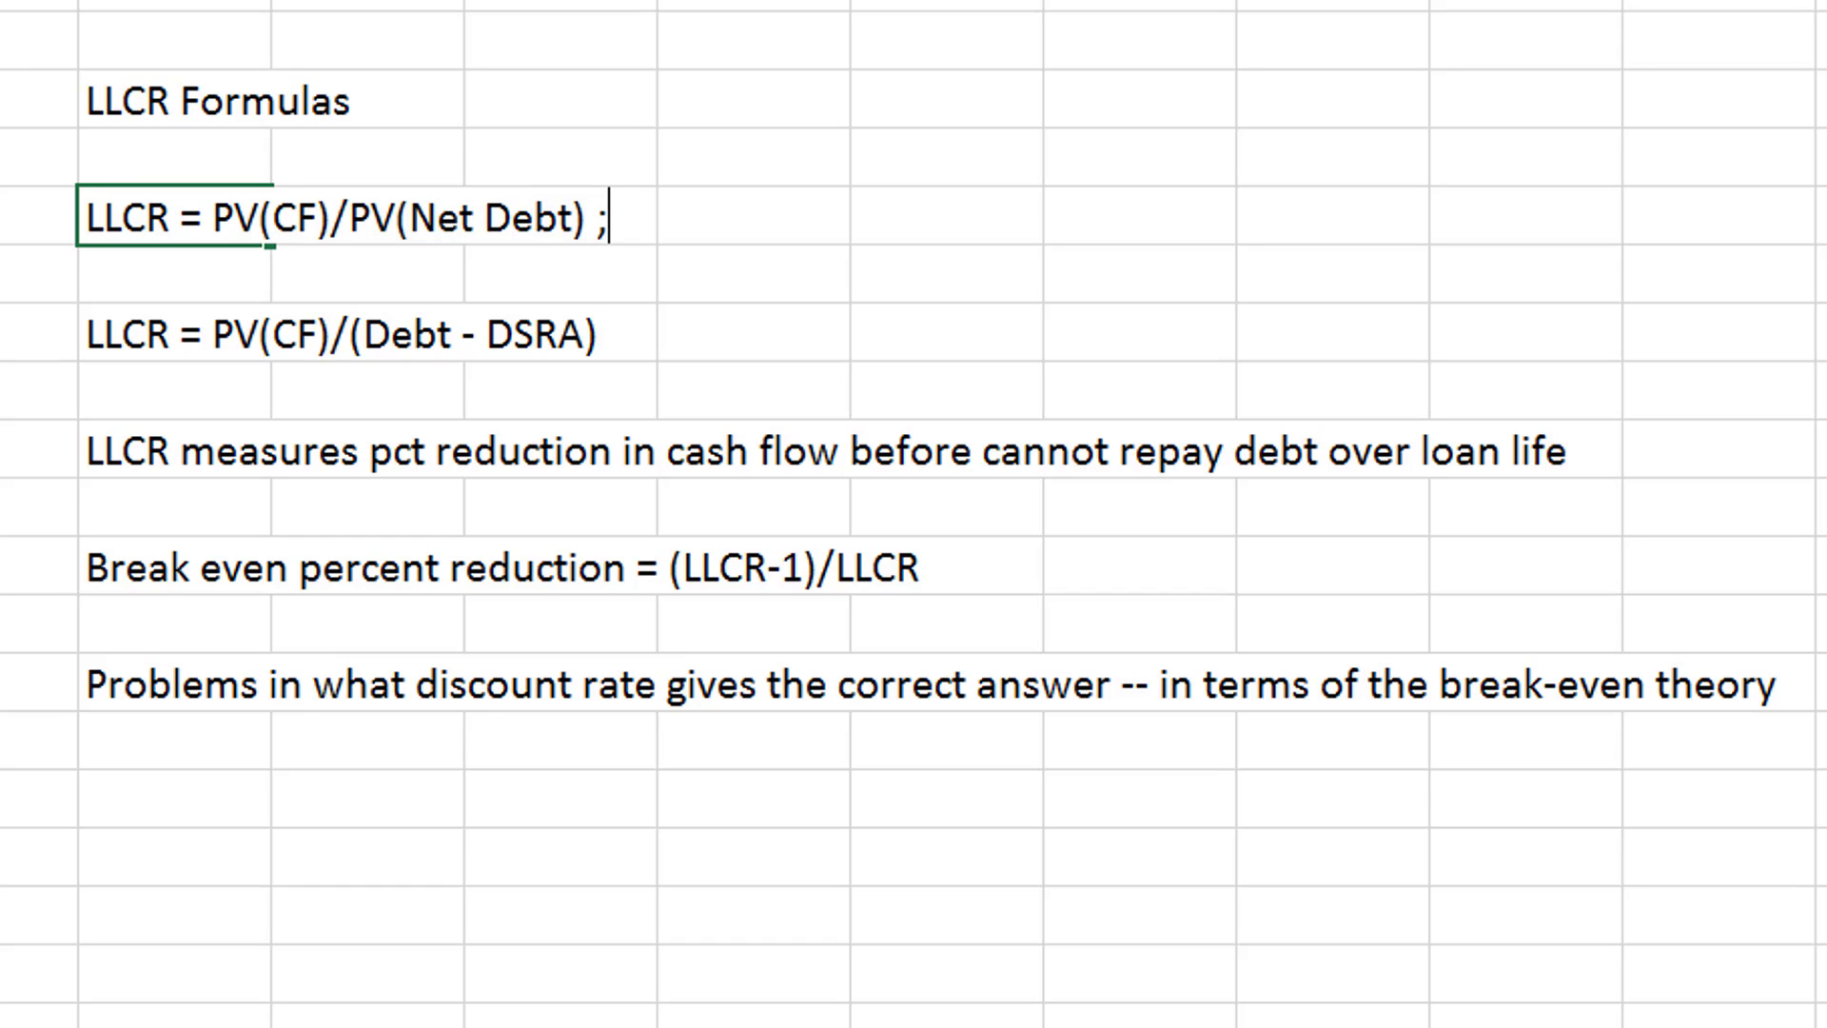
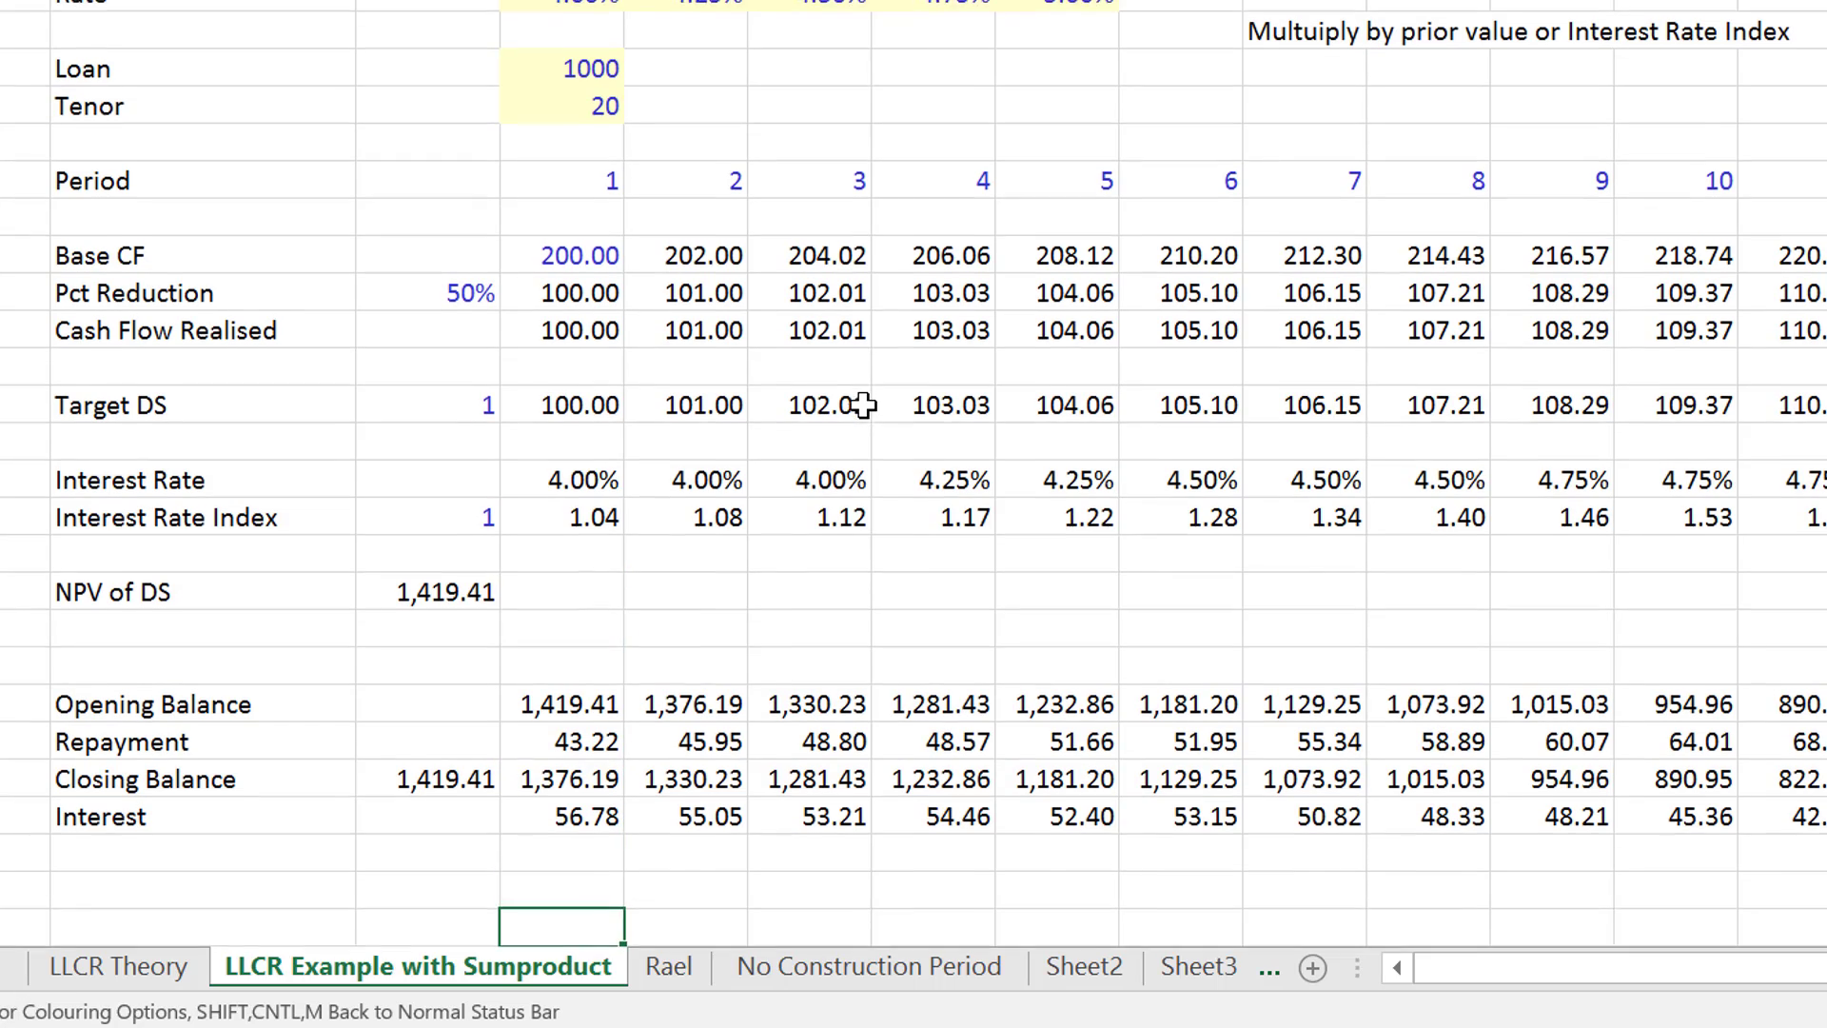
- Enter the label "LLCR with NPV of CF and NPV of DS" in B28 below the debt schedule and widen the label column to fit
key("Up")
key("Up")
key("Left")
key("Left")
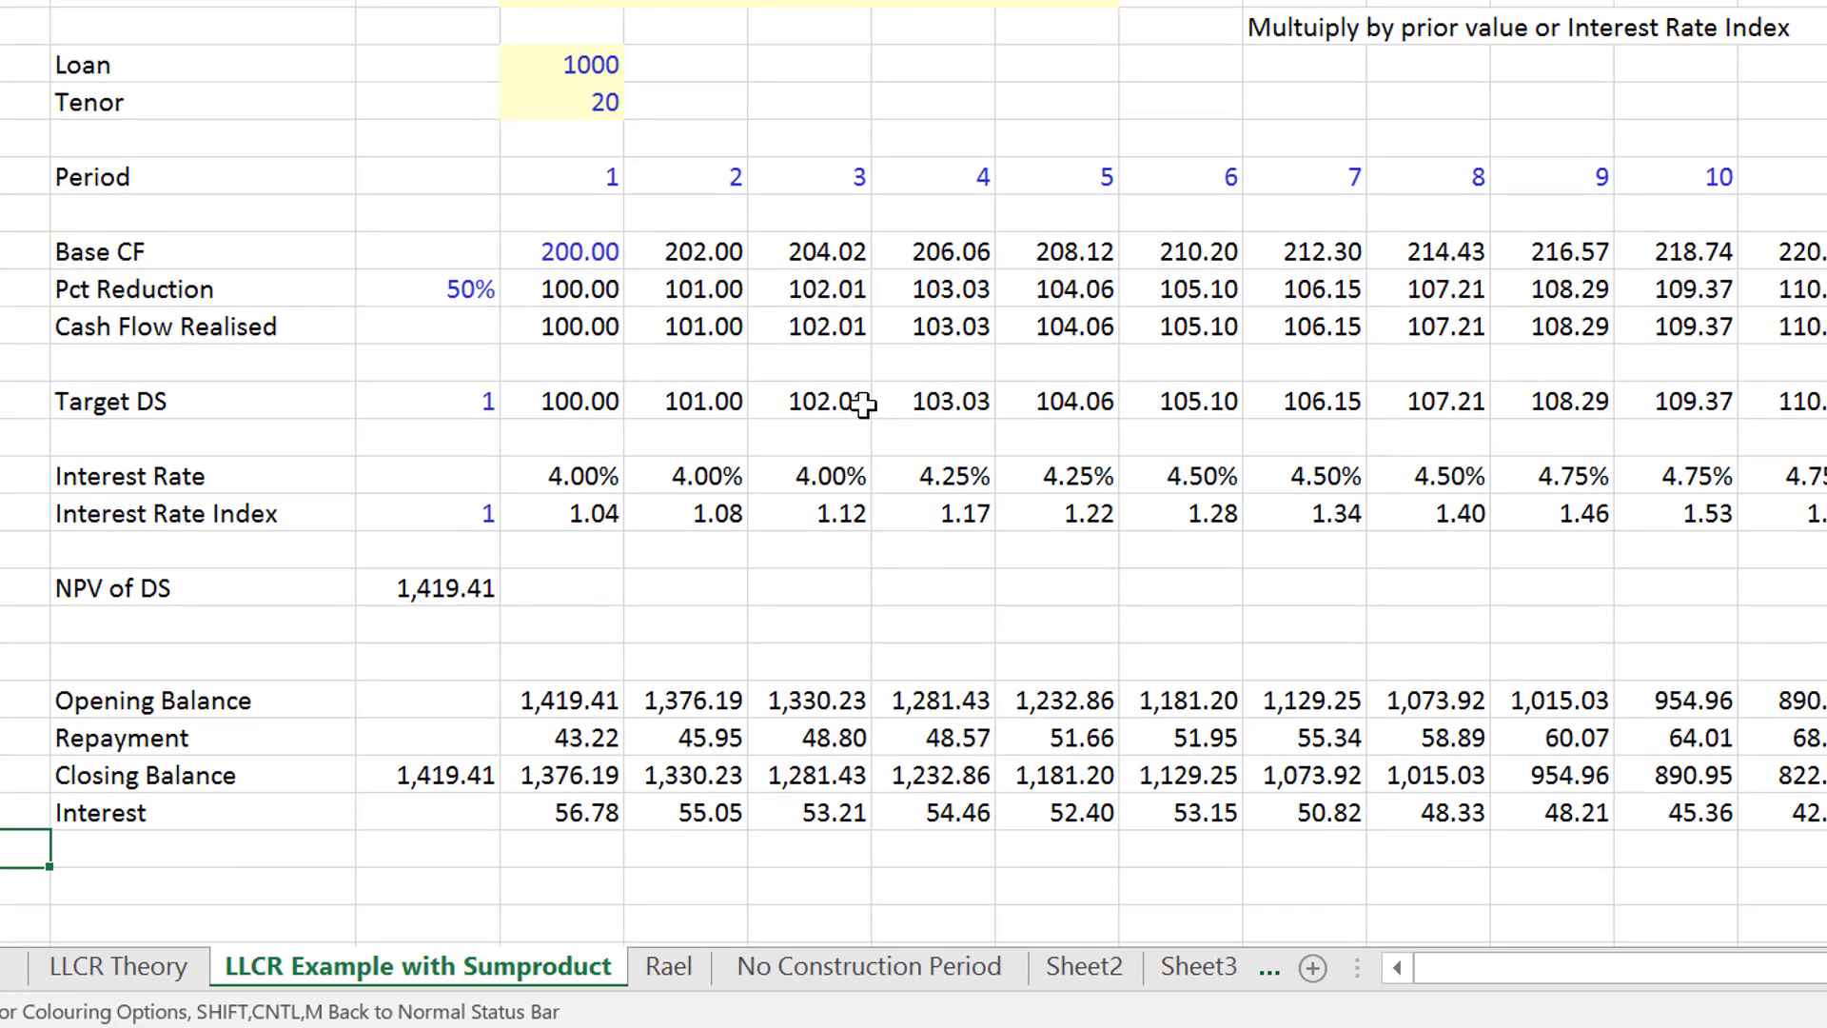
key("Down")
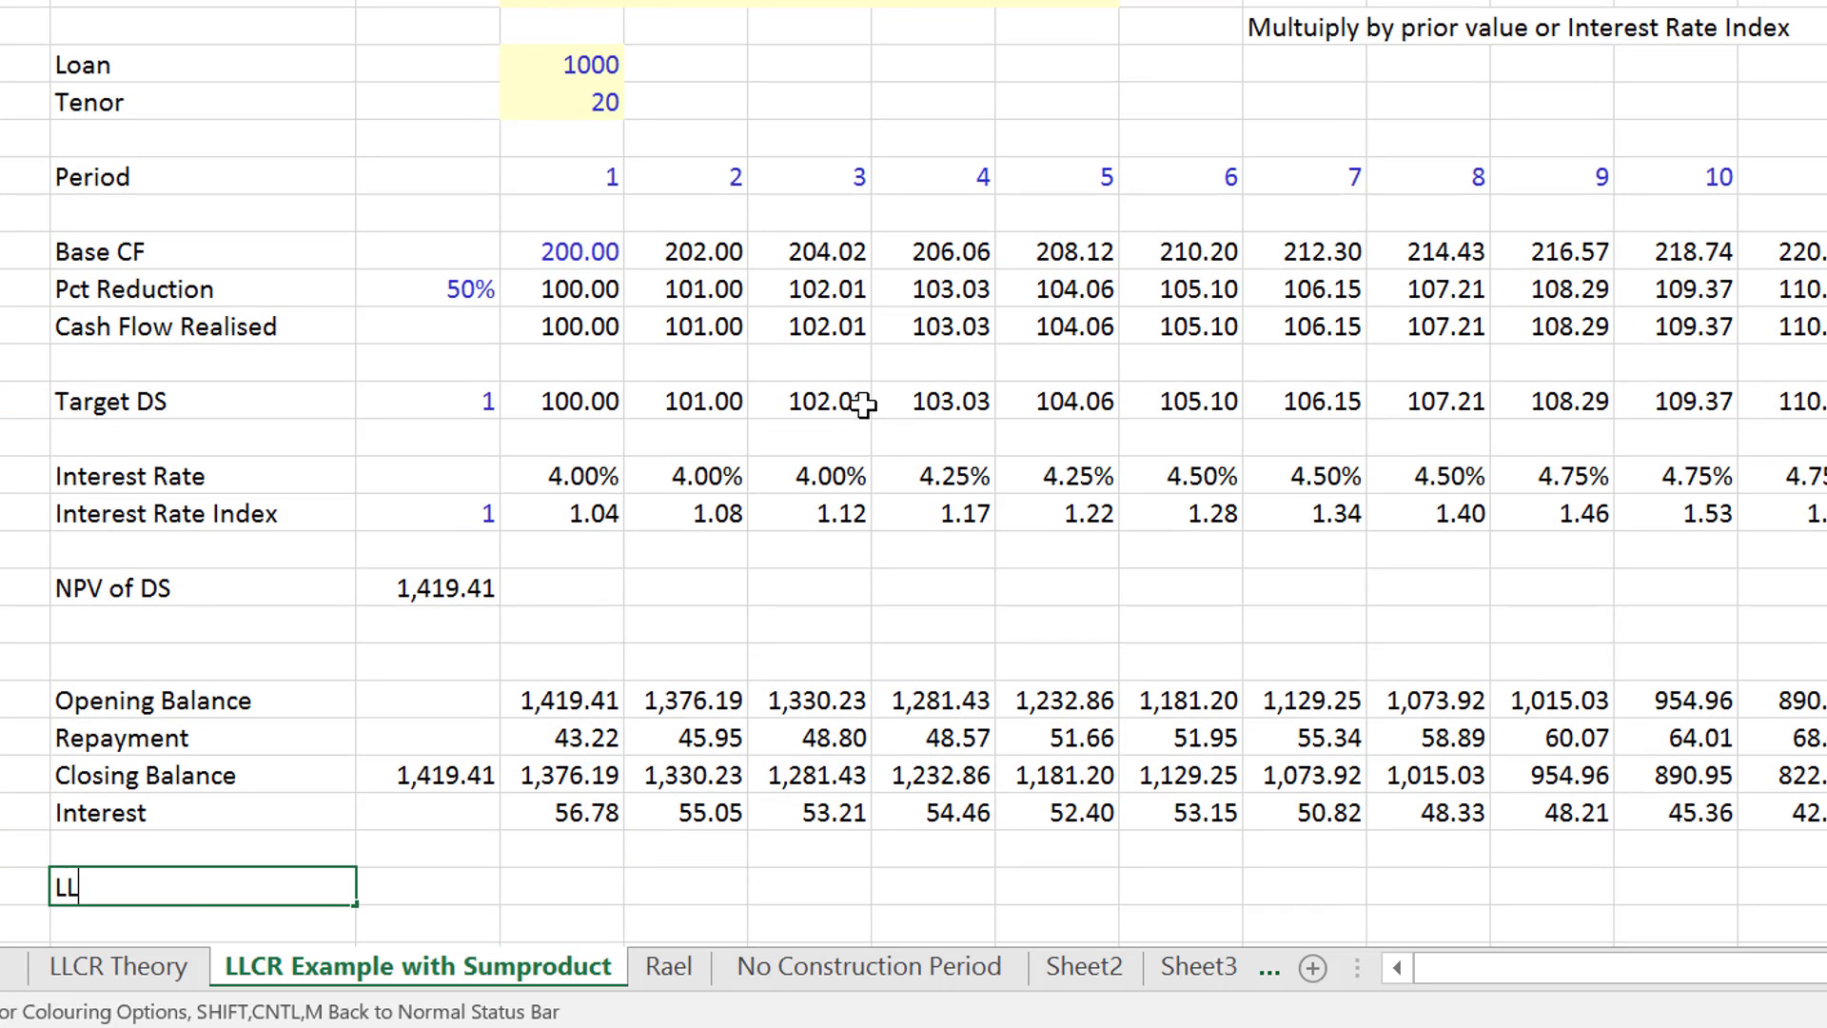
type("LLCR")
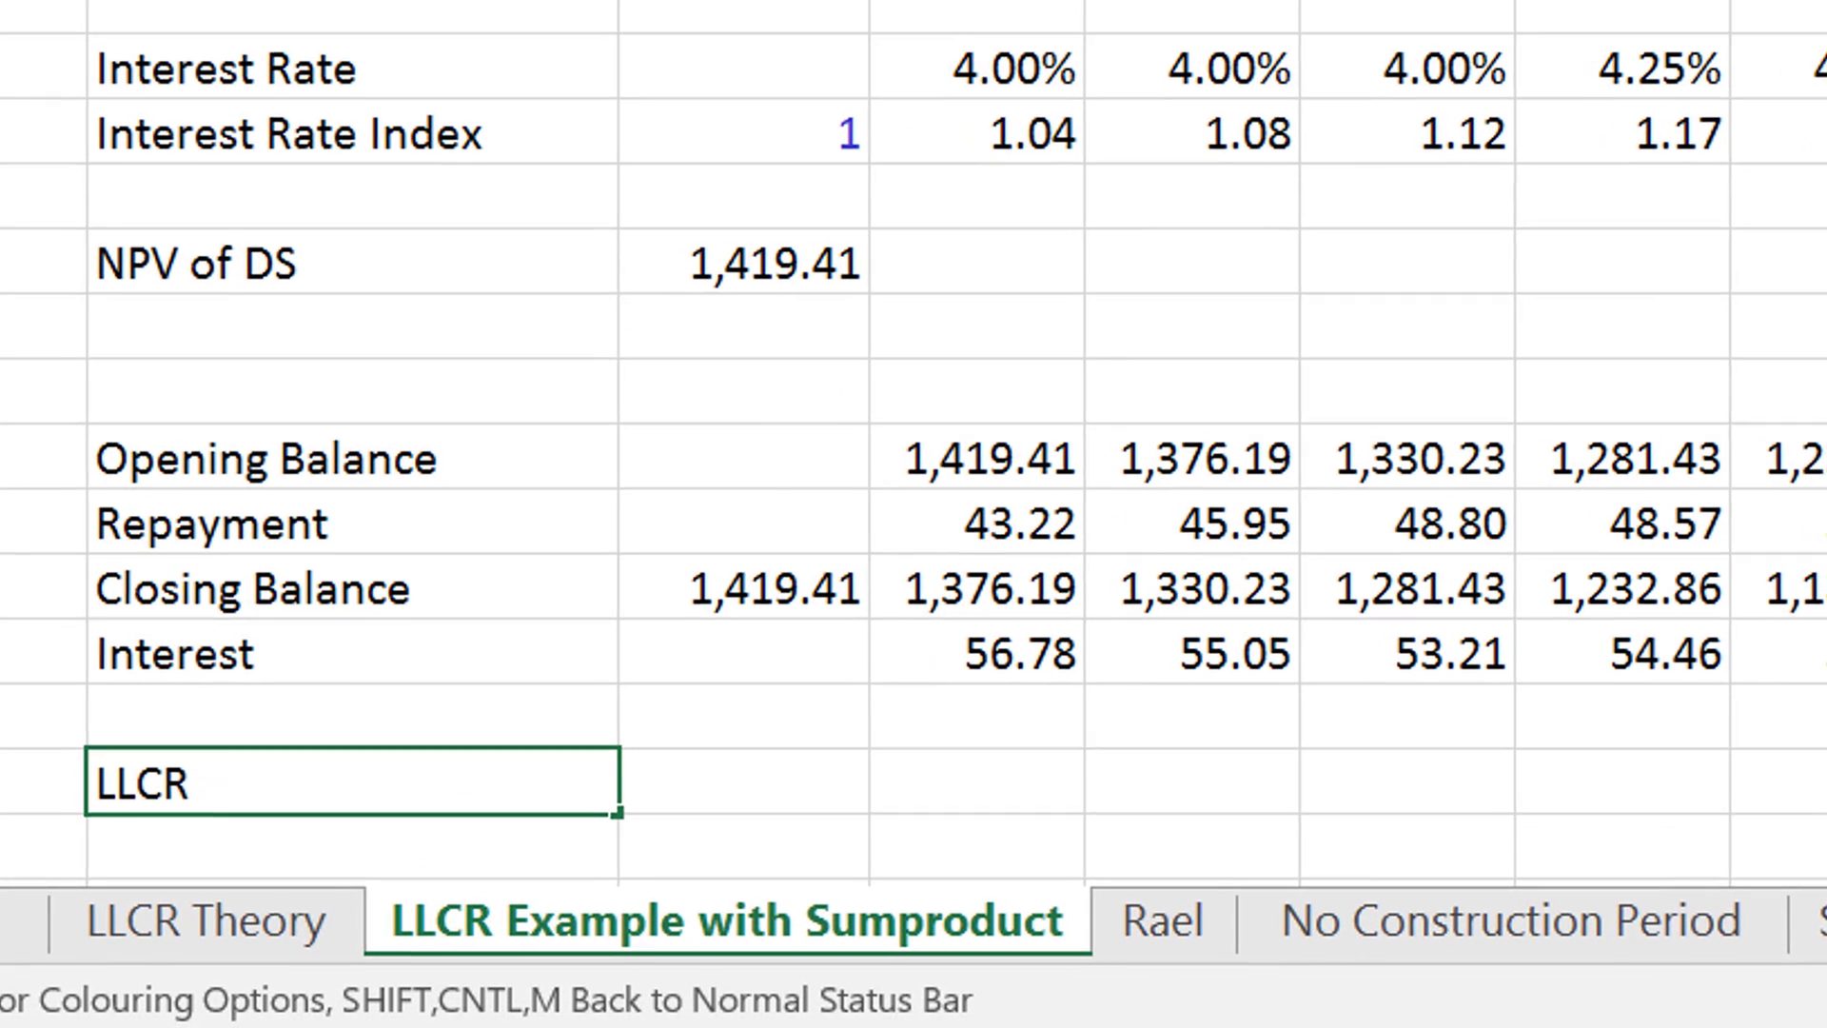
type(" with ")
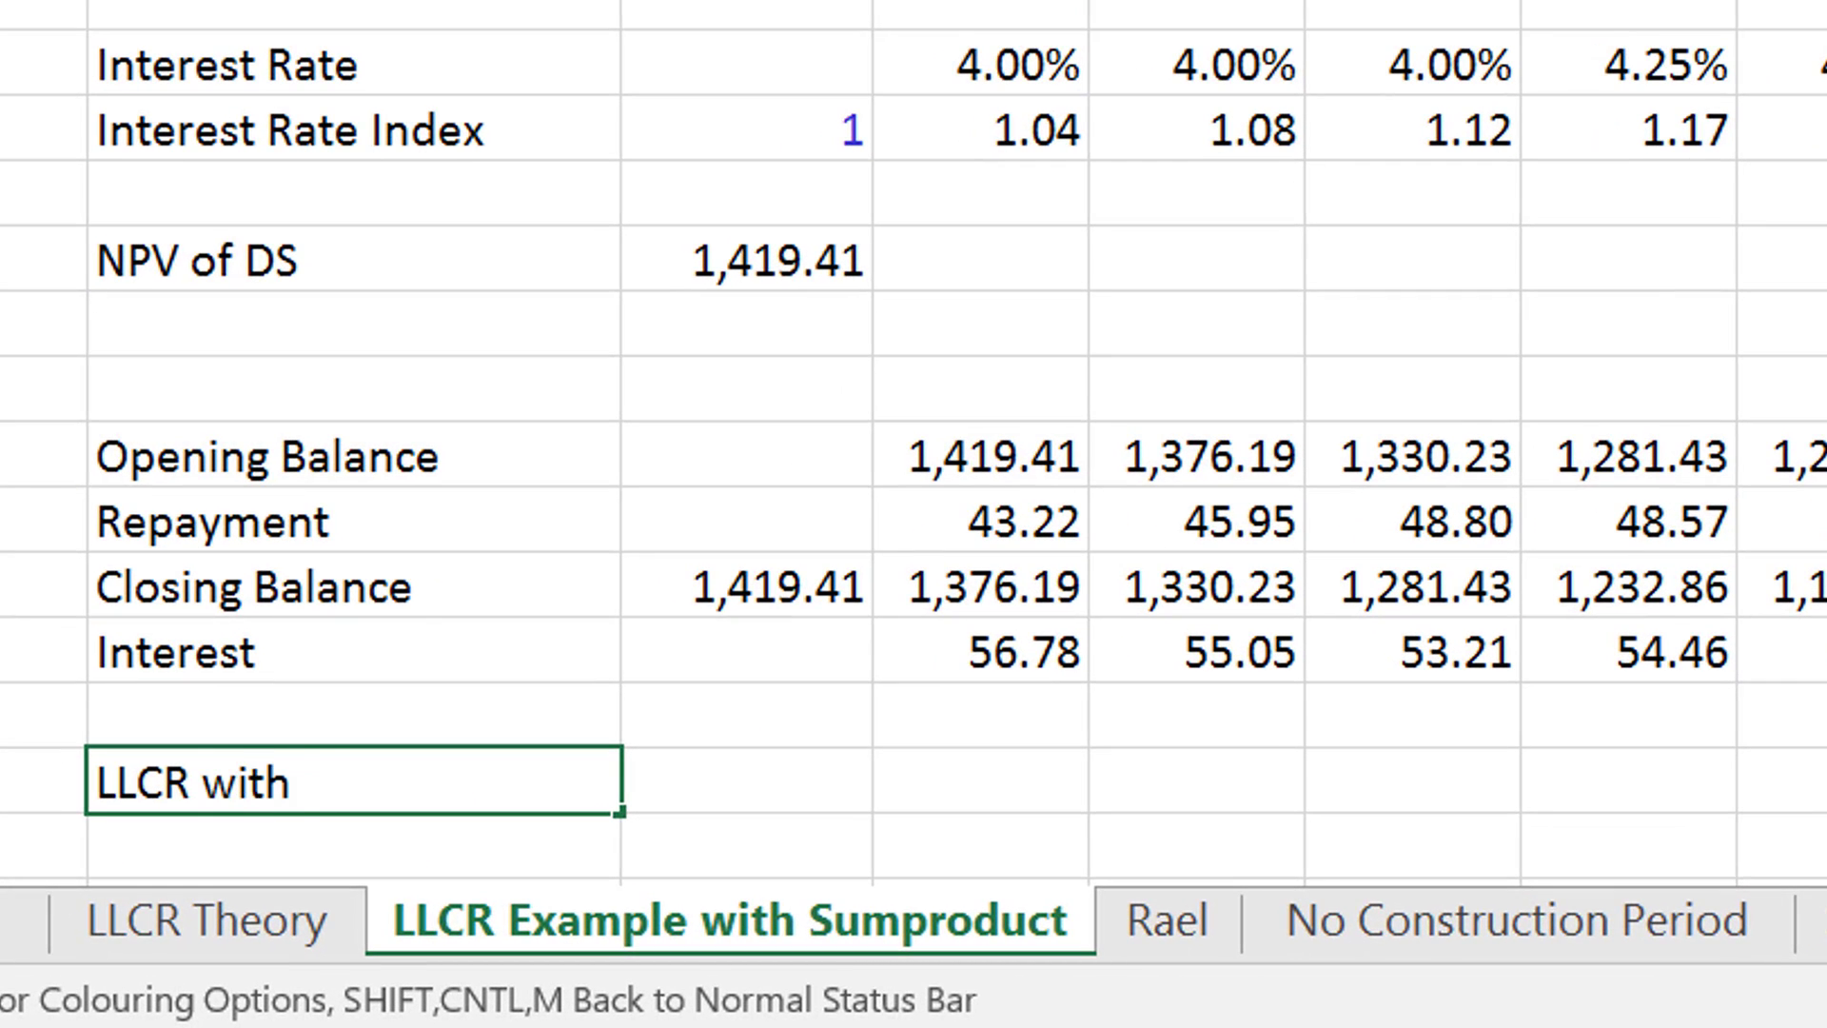
type("NPV ")
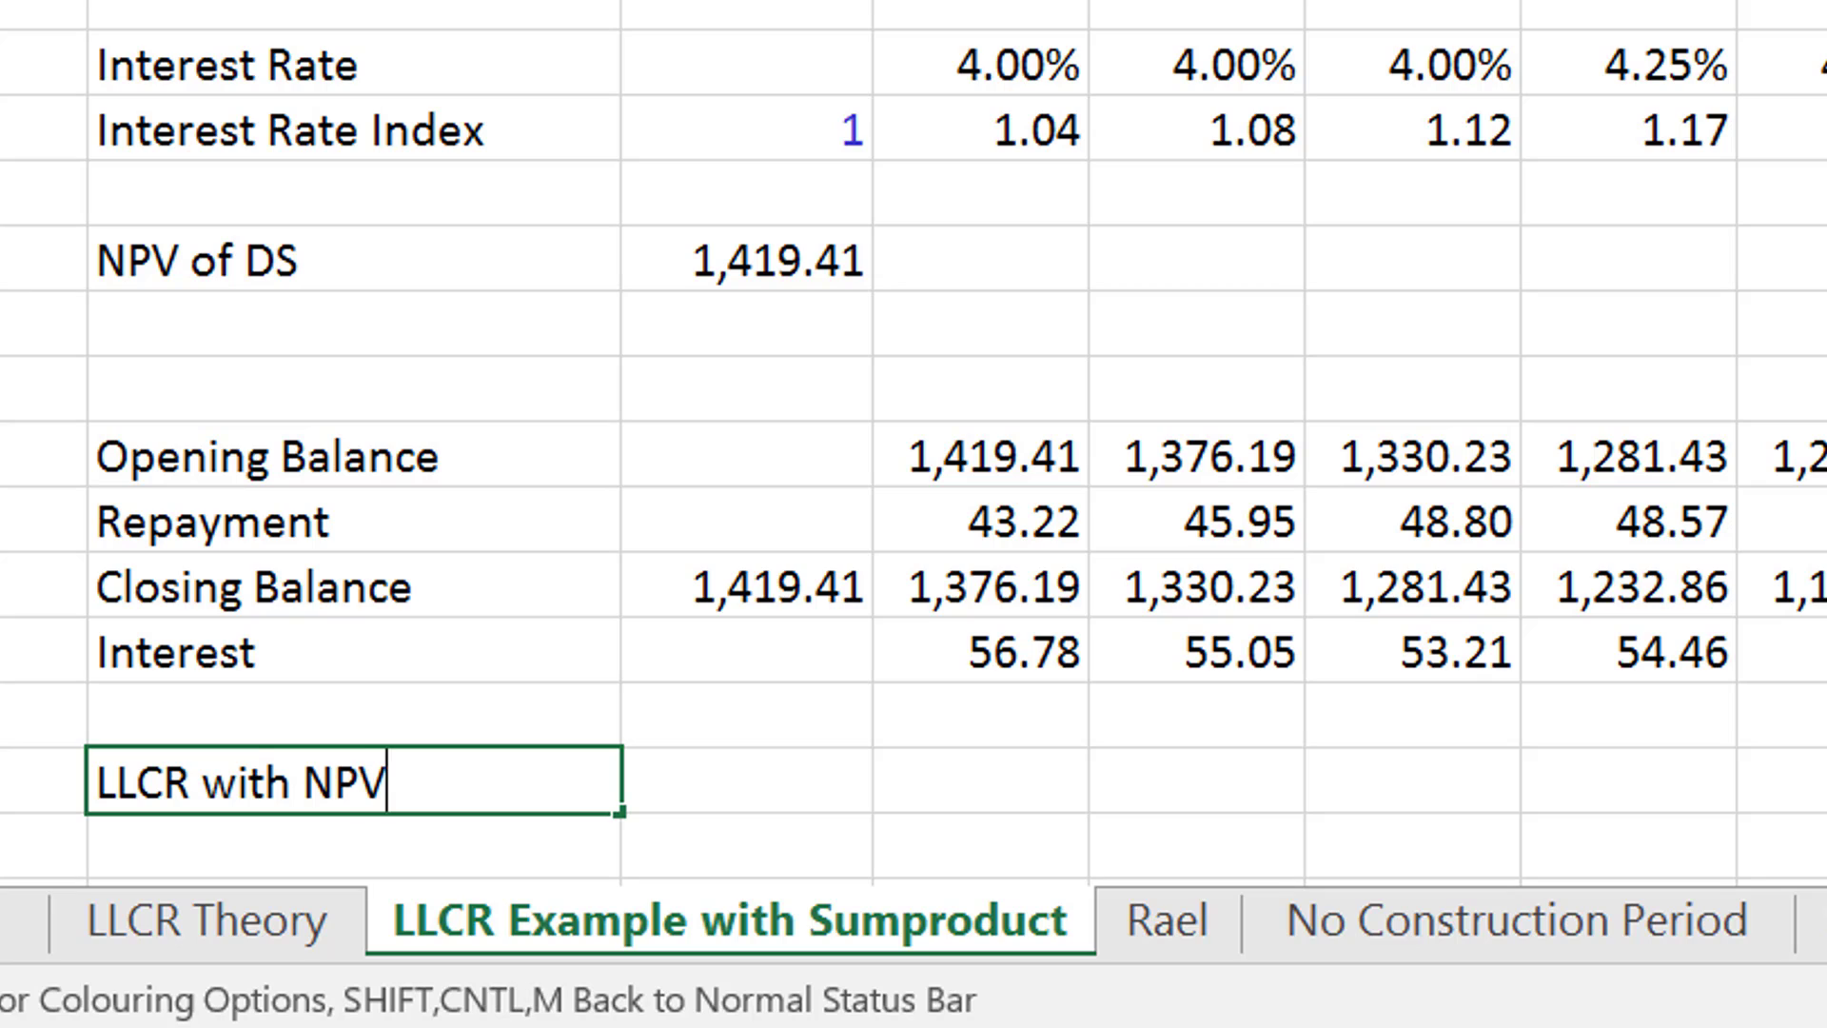
type("of CF")
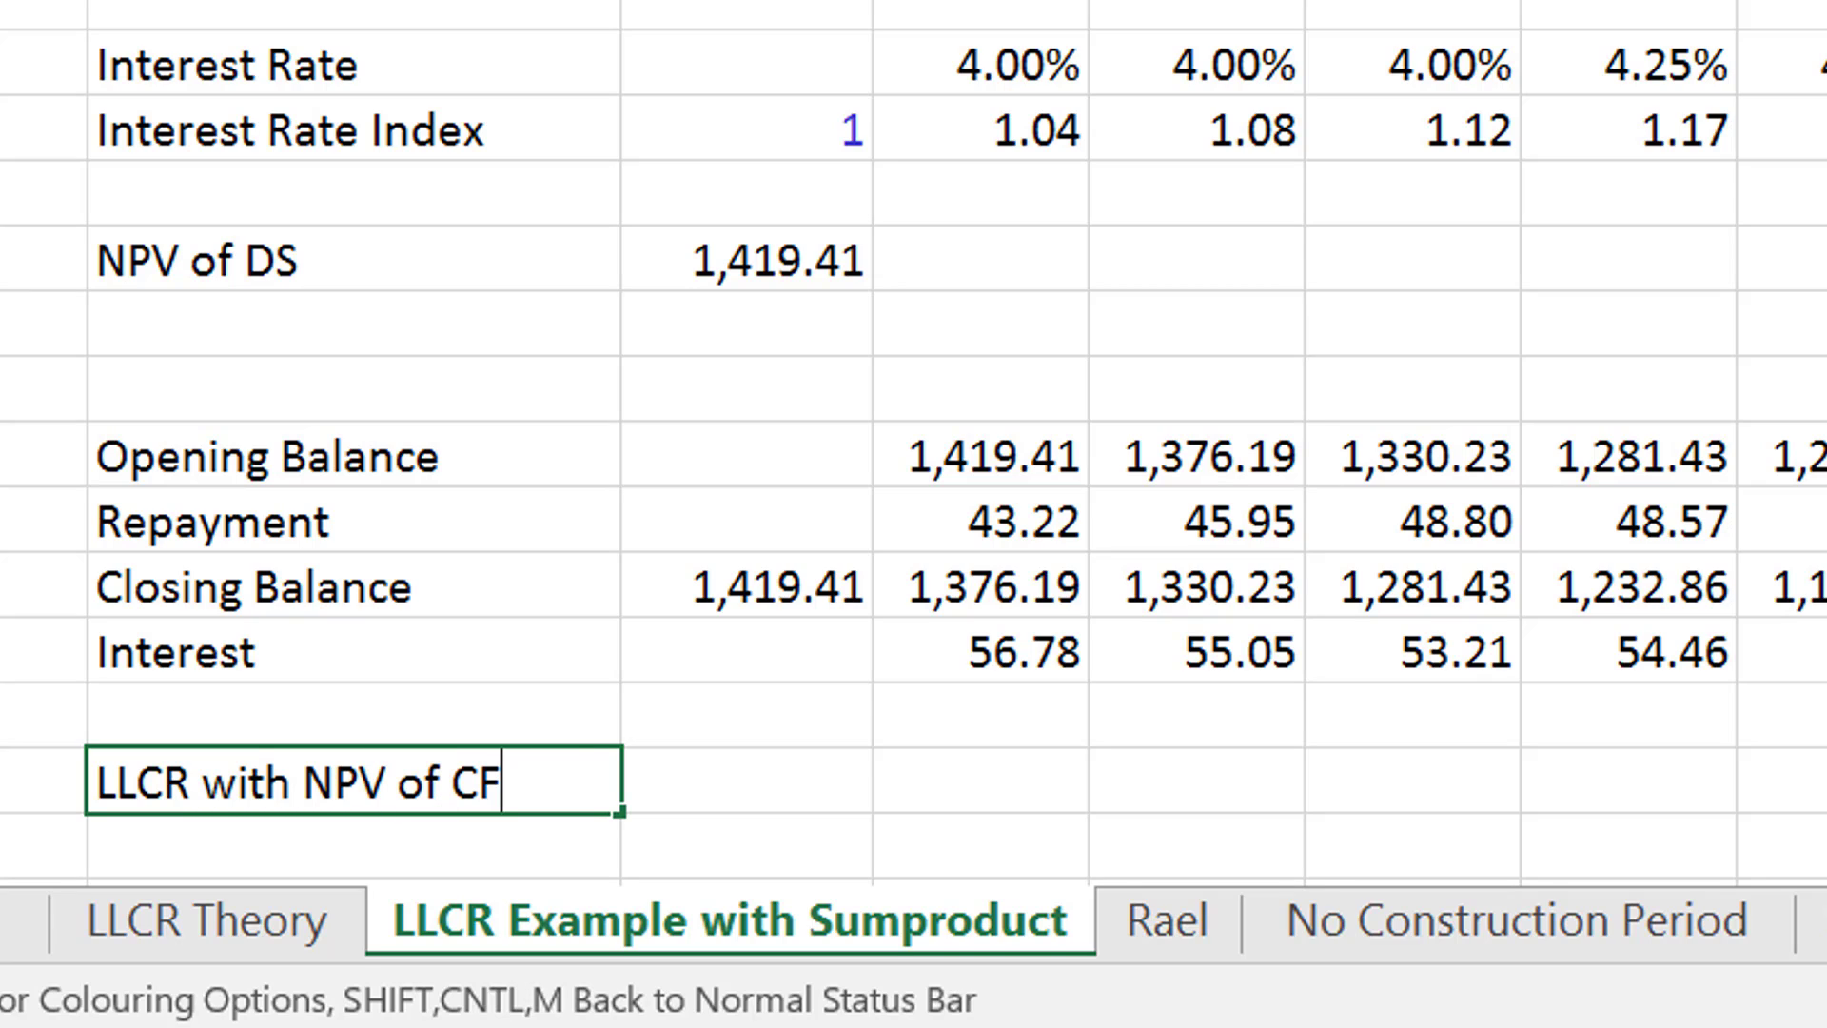
type(" and NPV ")
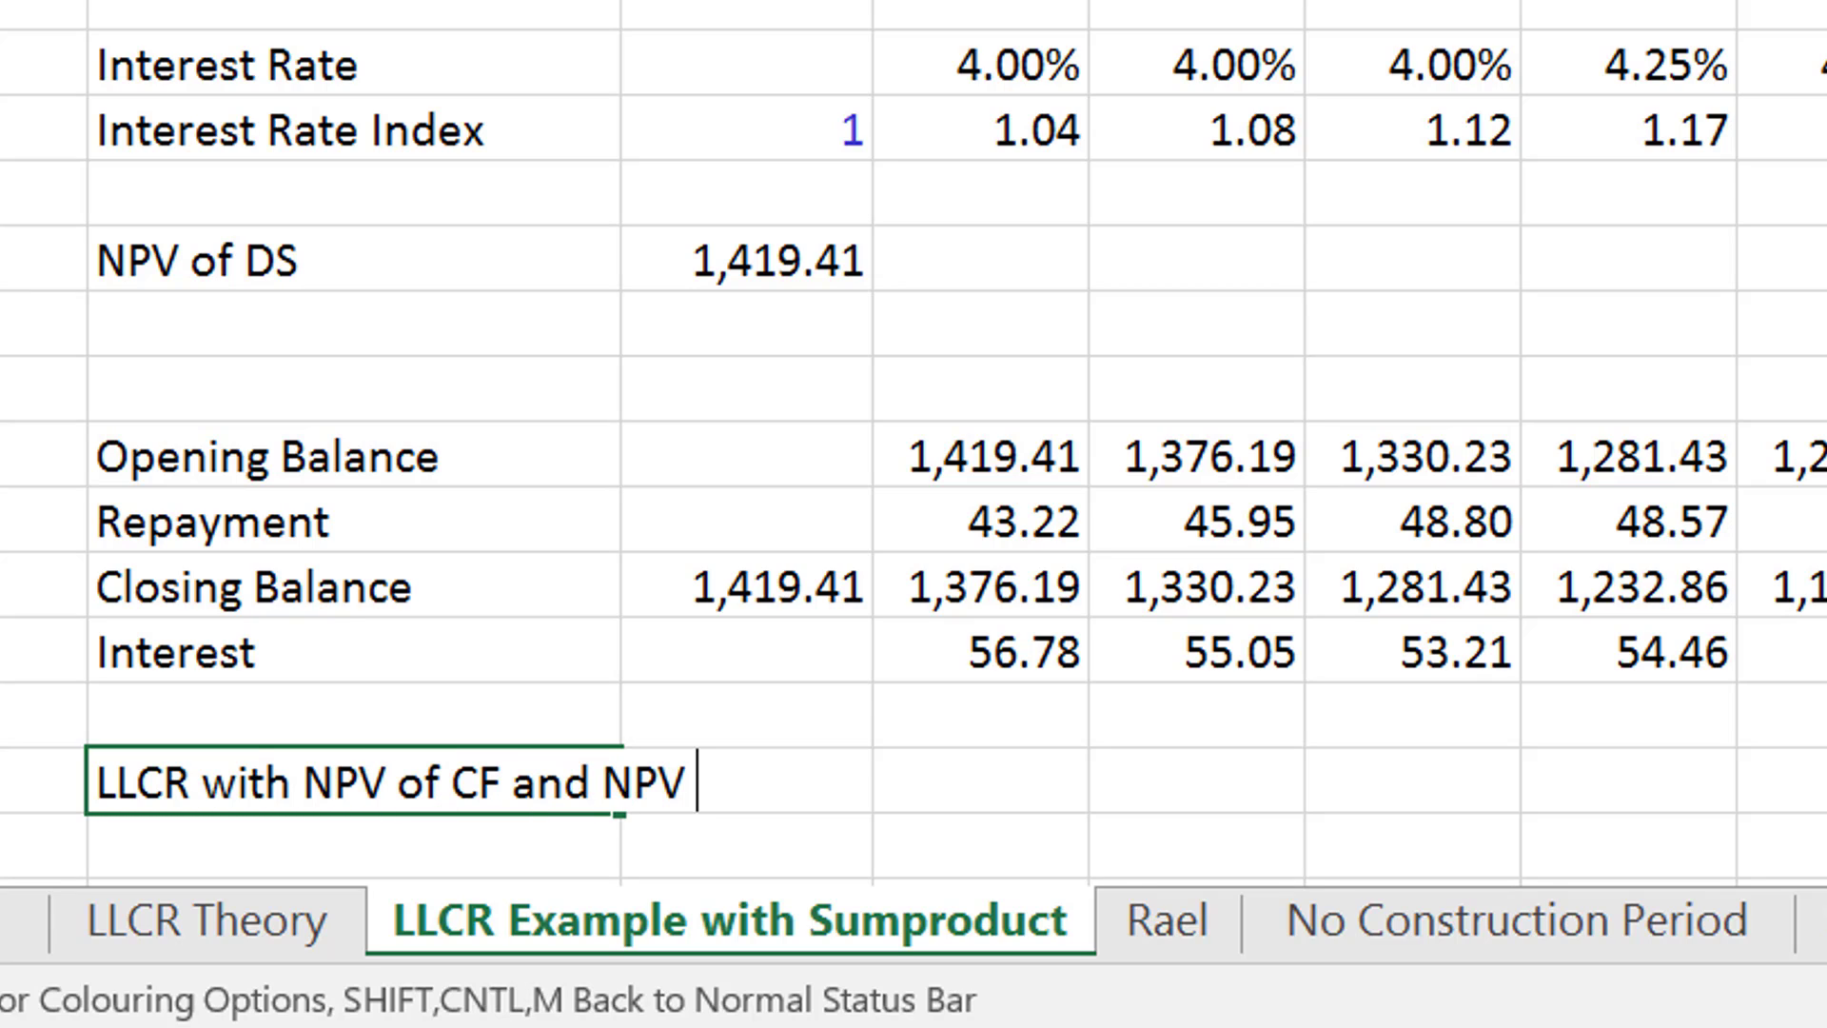
type("of DS")
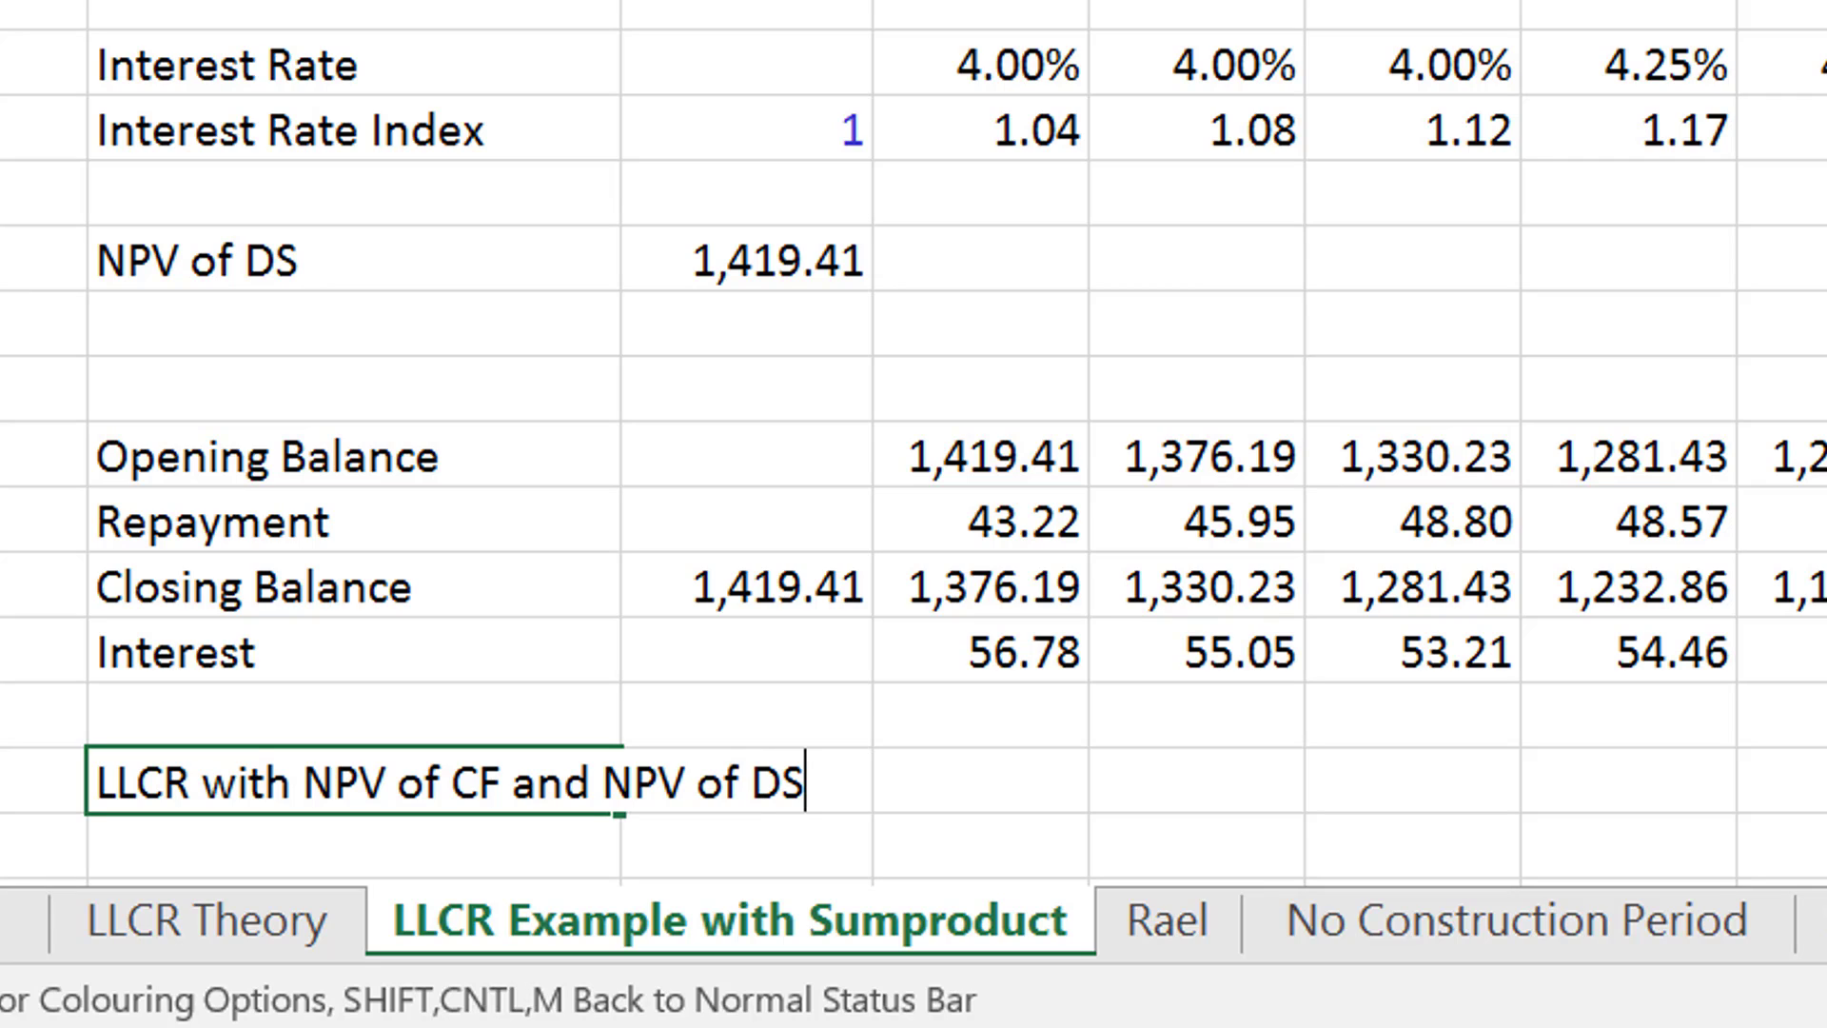
key("Return")
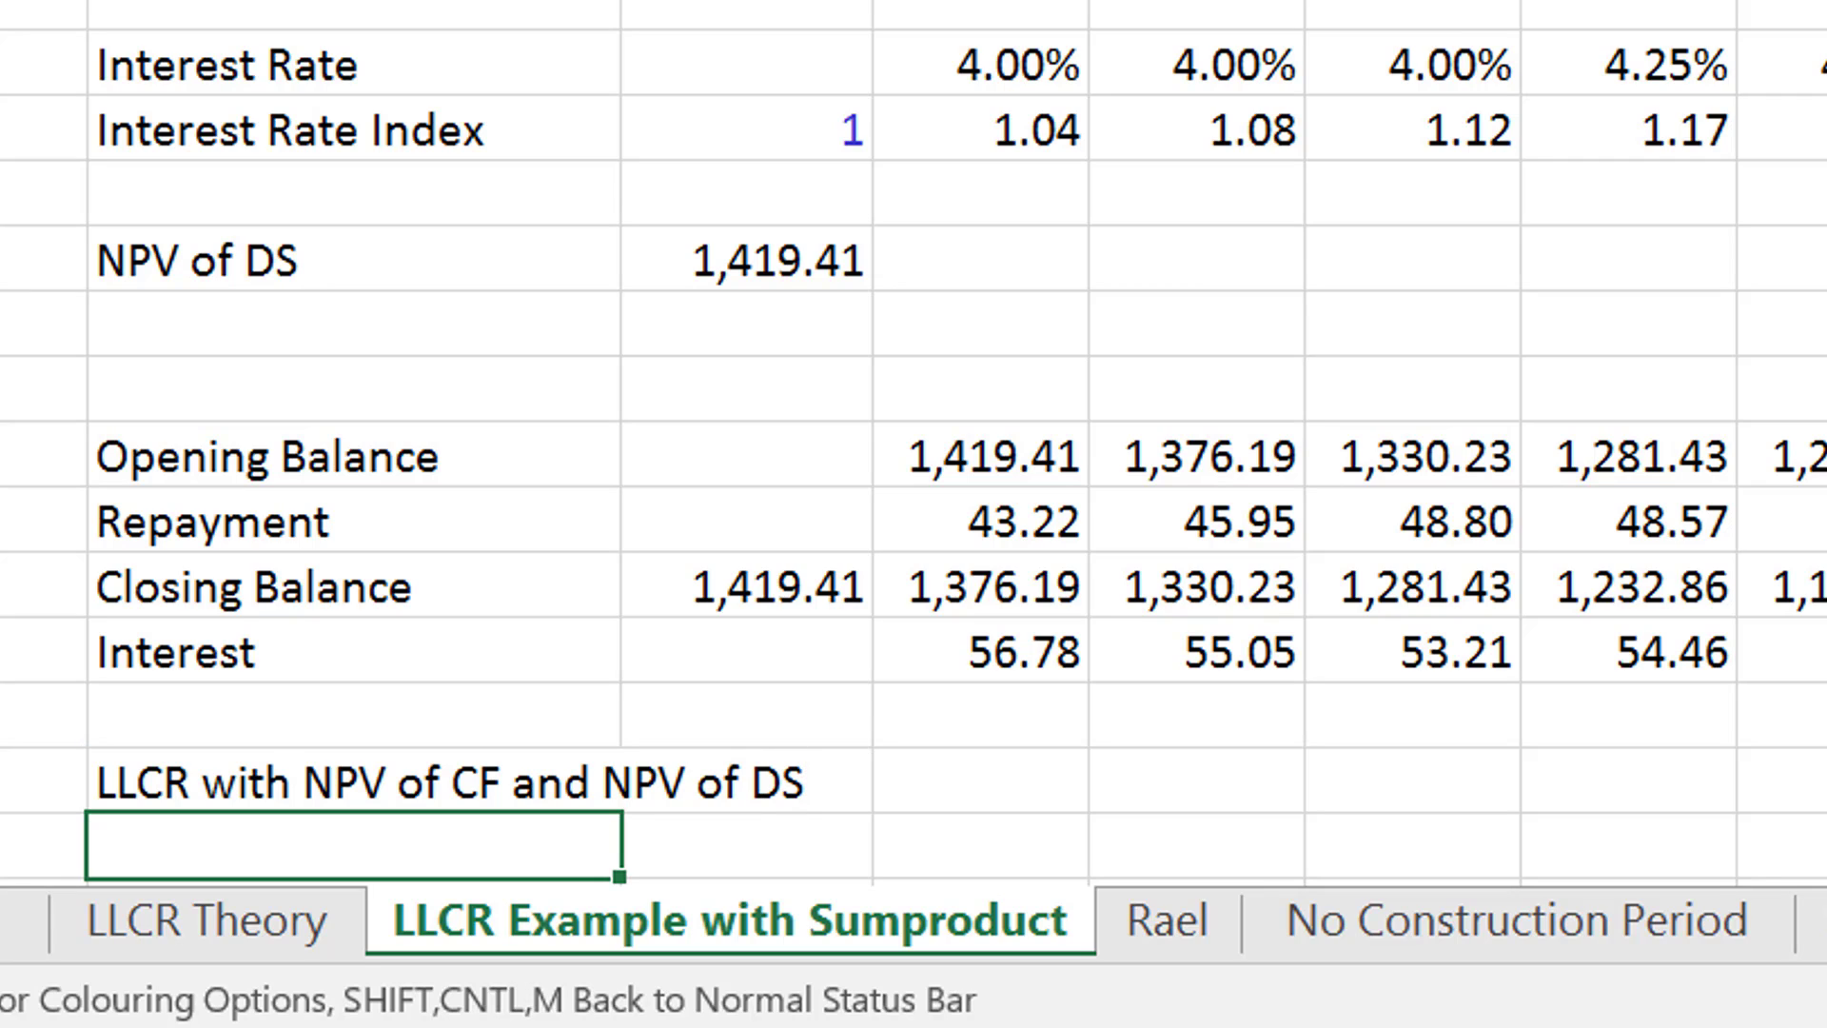
left_click_drag(621, 0, 872, 0)
key("Up")
key("Right")
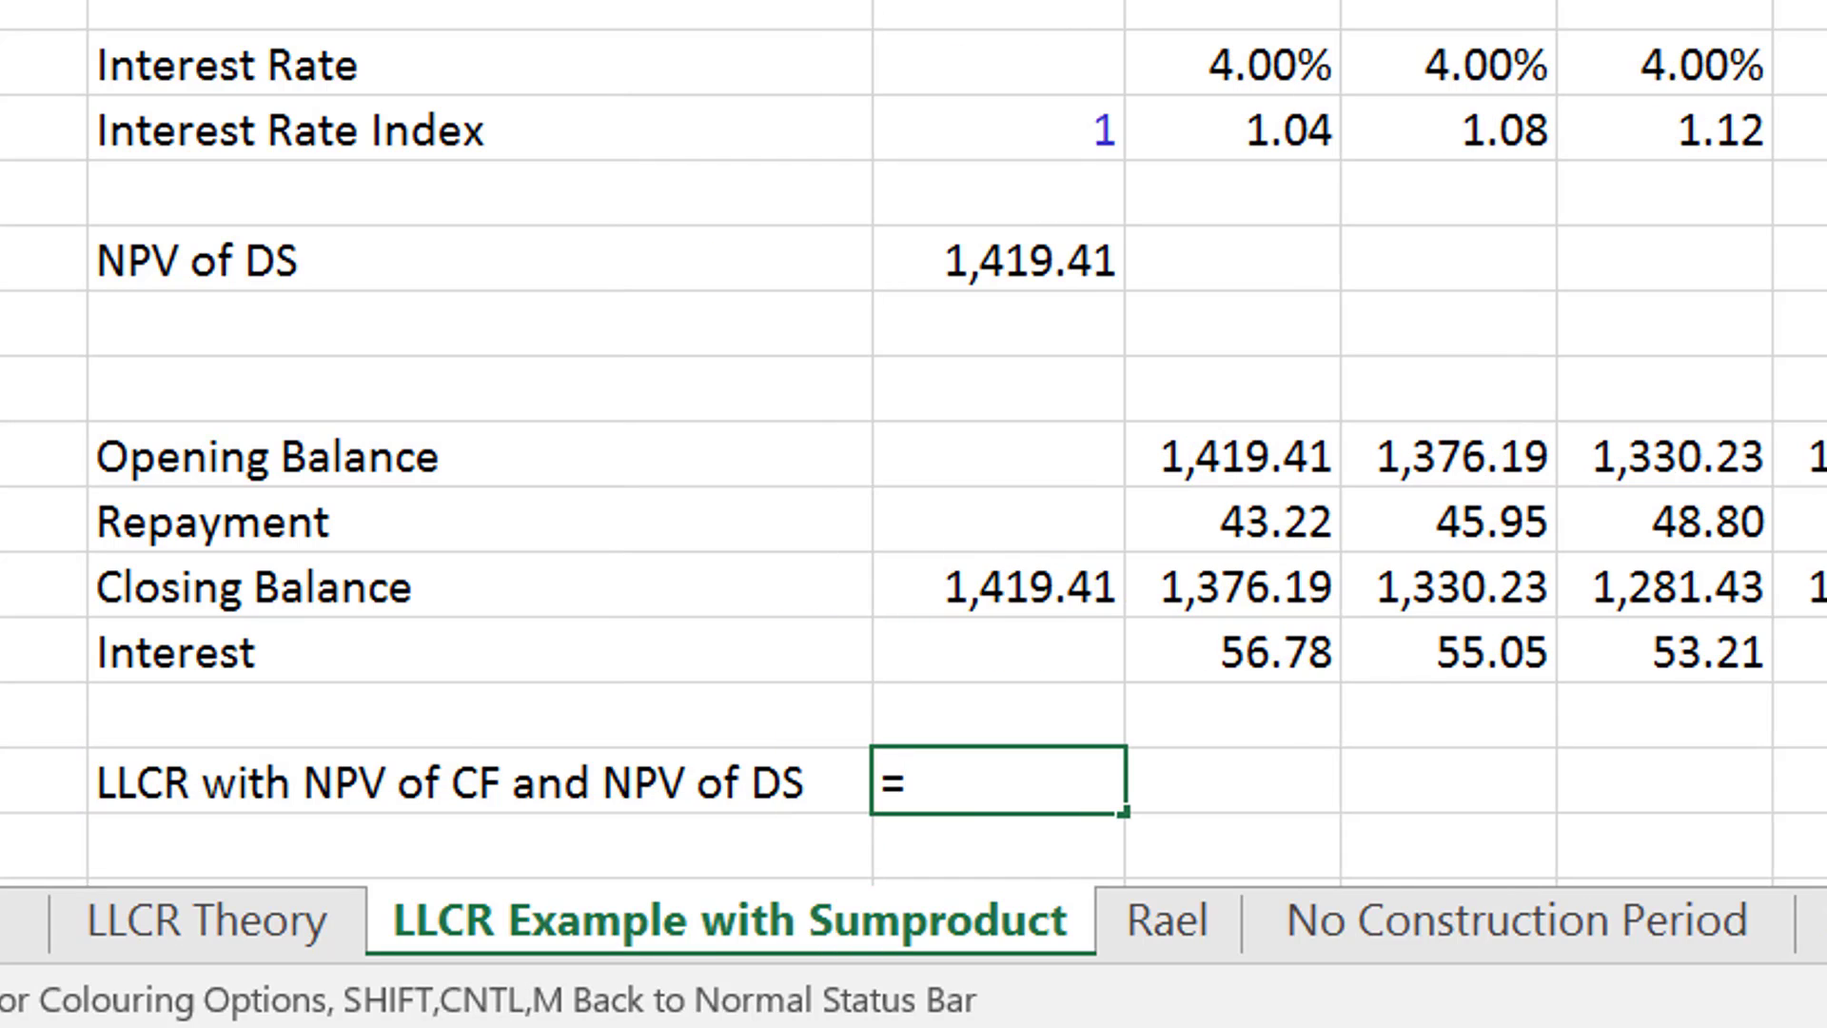
type("=")
left_click(872, 0)
key("Escape")
type("=sum")
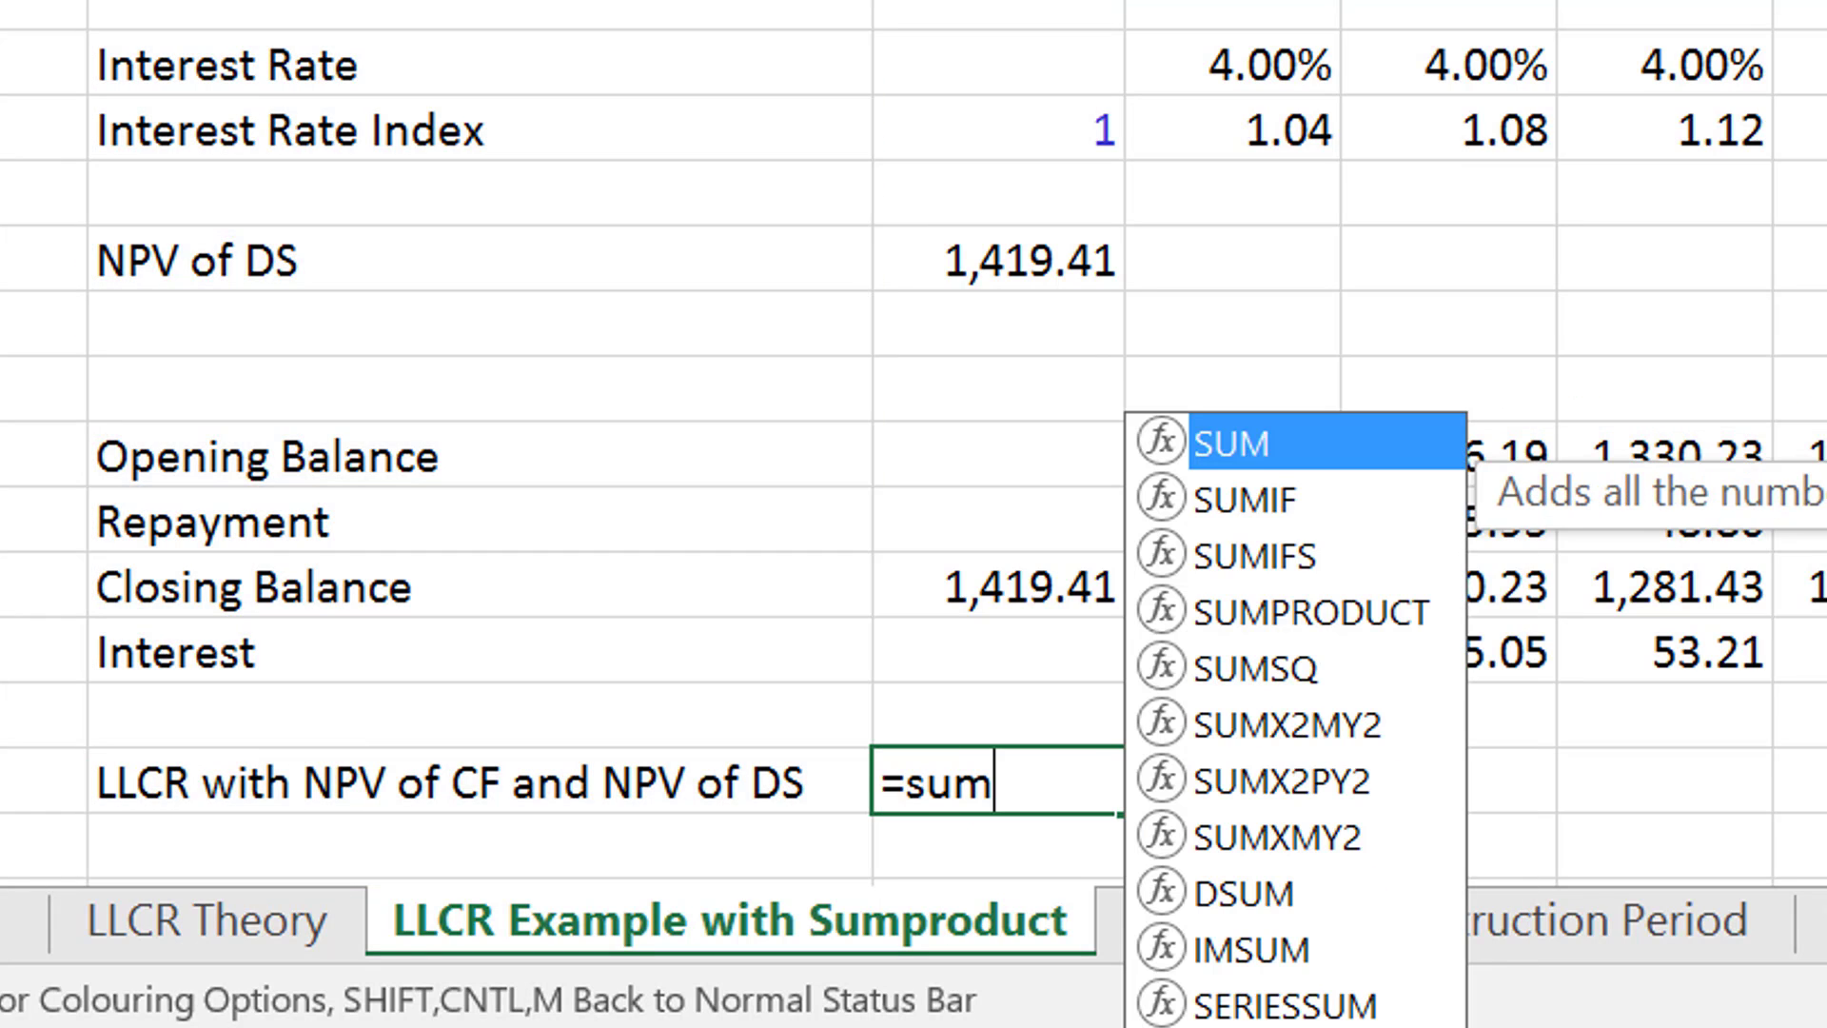
key("Down")
key("Down")
key("Down")
key("Tab")
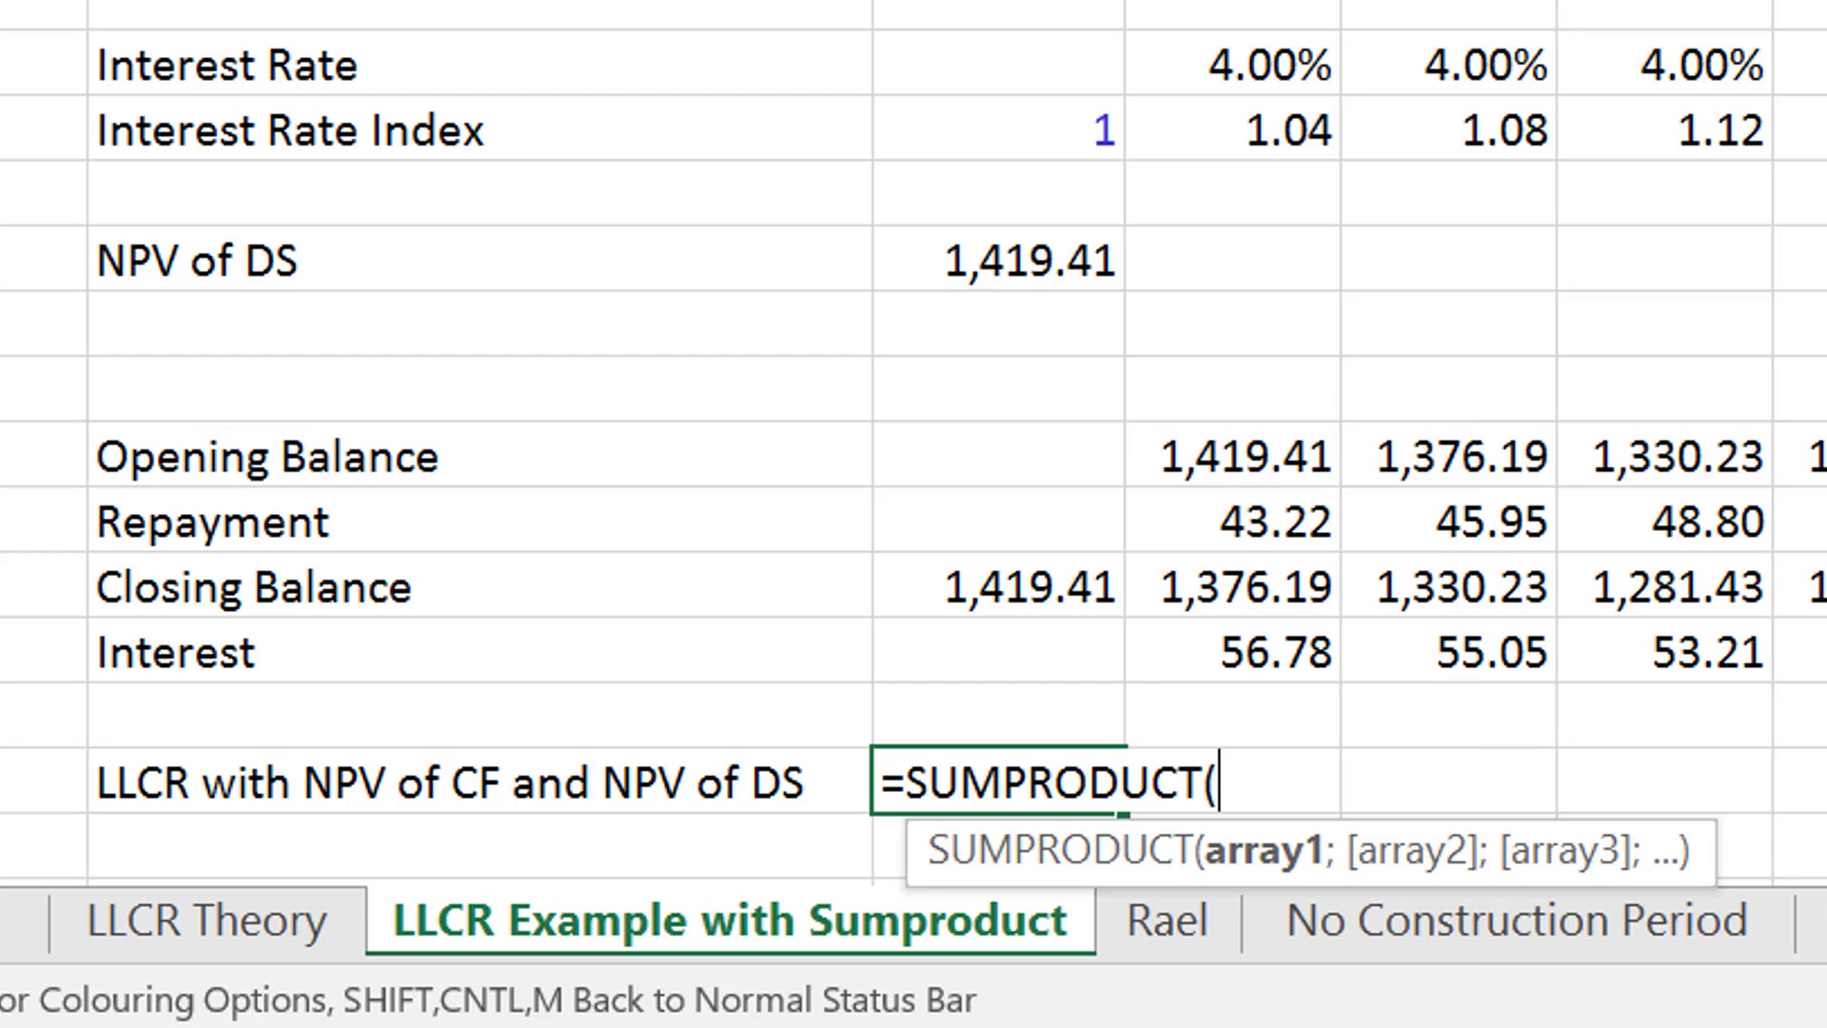
key("Up")
key("Up")
key("Up")
key("Up")
key("Right")
key("Up")
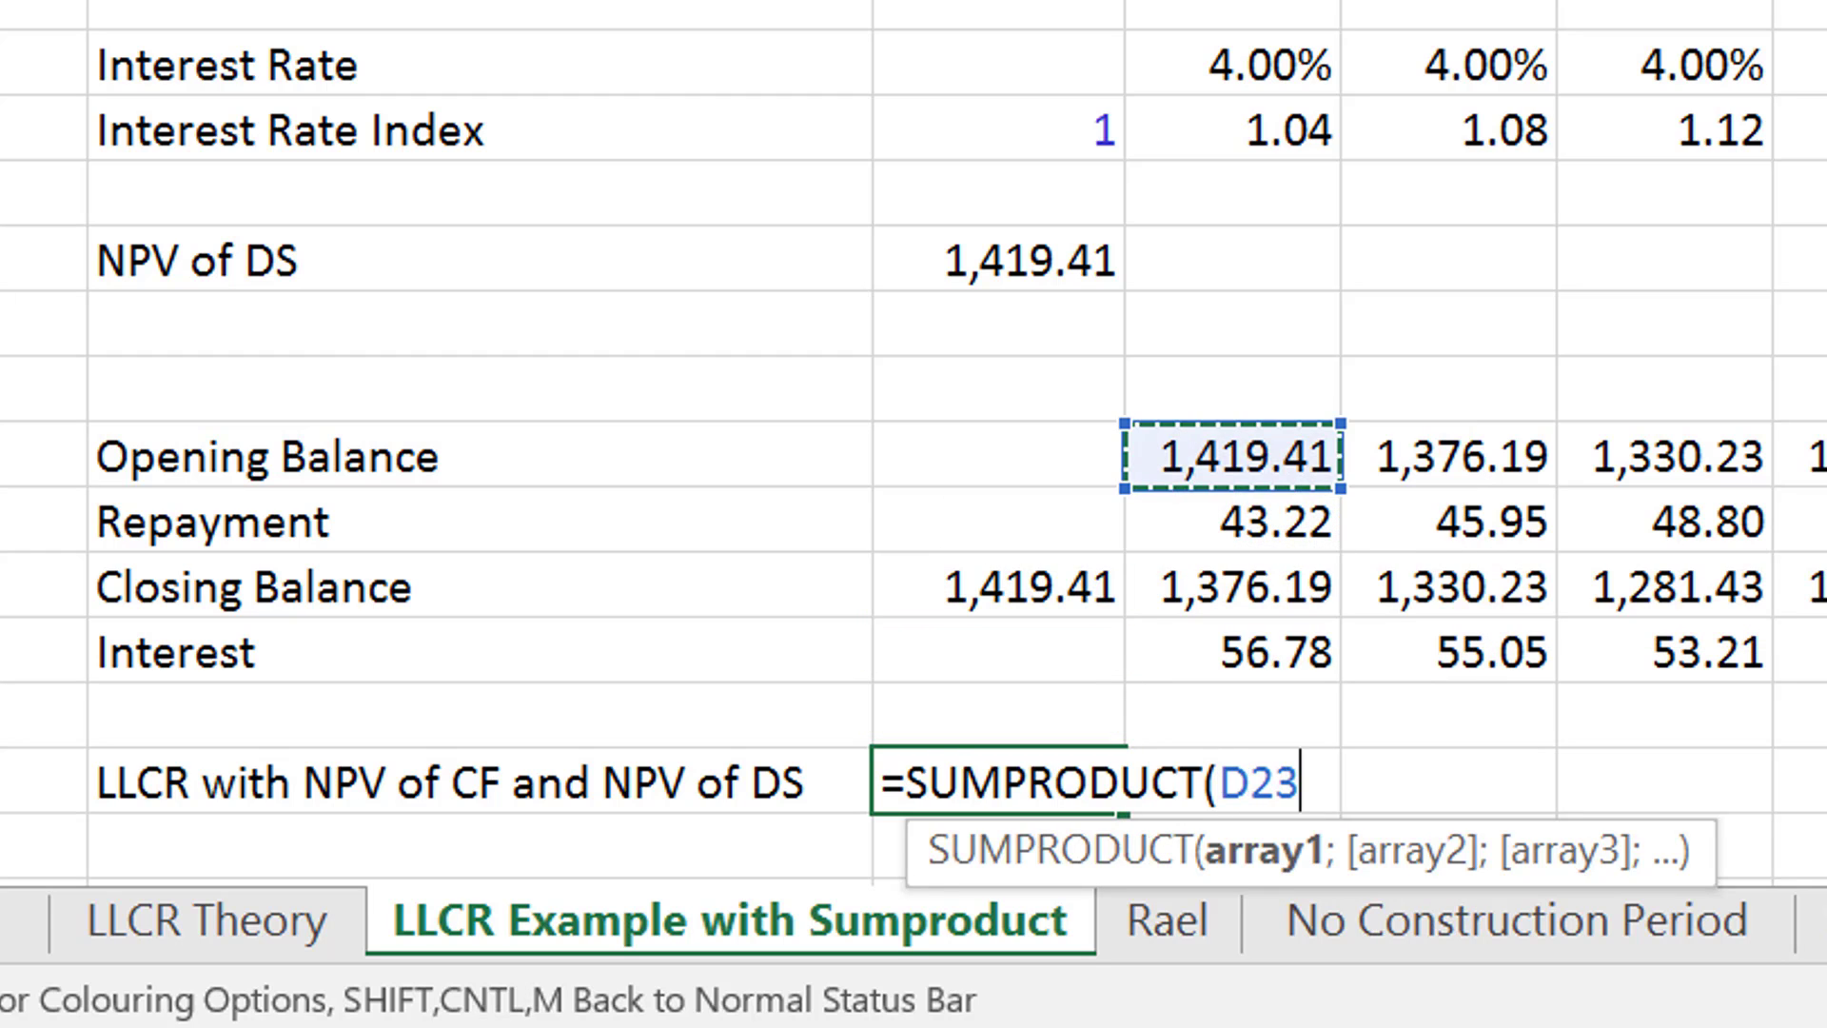
key("Up")
key("Up")
key("Up")
key("Up")
key("Up")
key("Up")
key("Up")
key("Up")
key("Up")
key("Up")
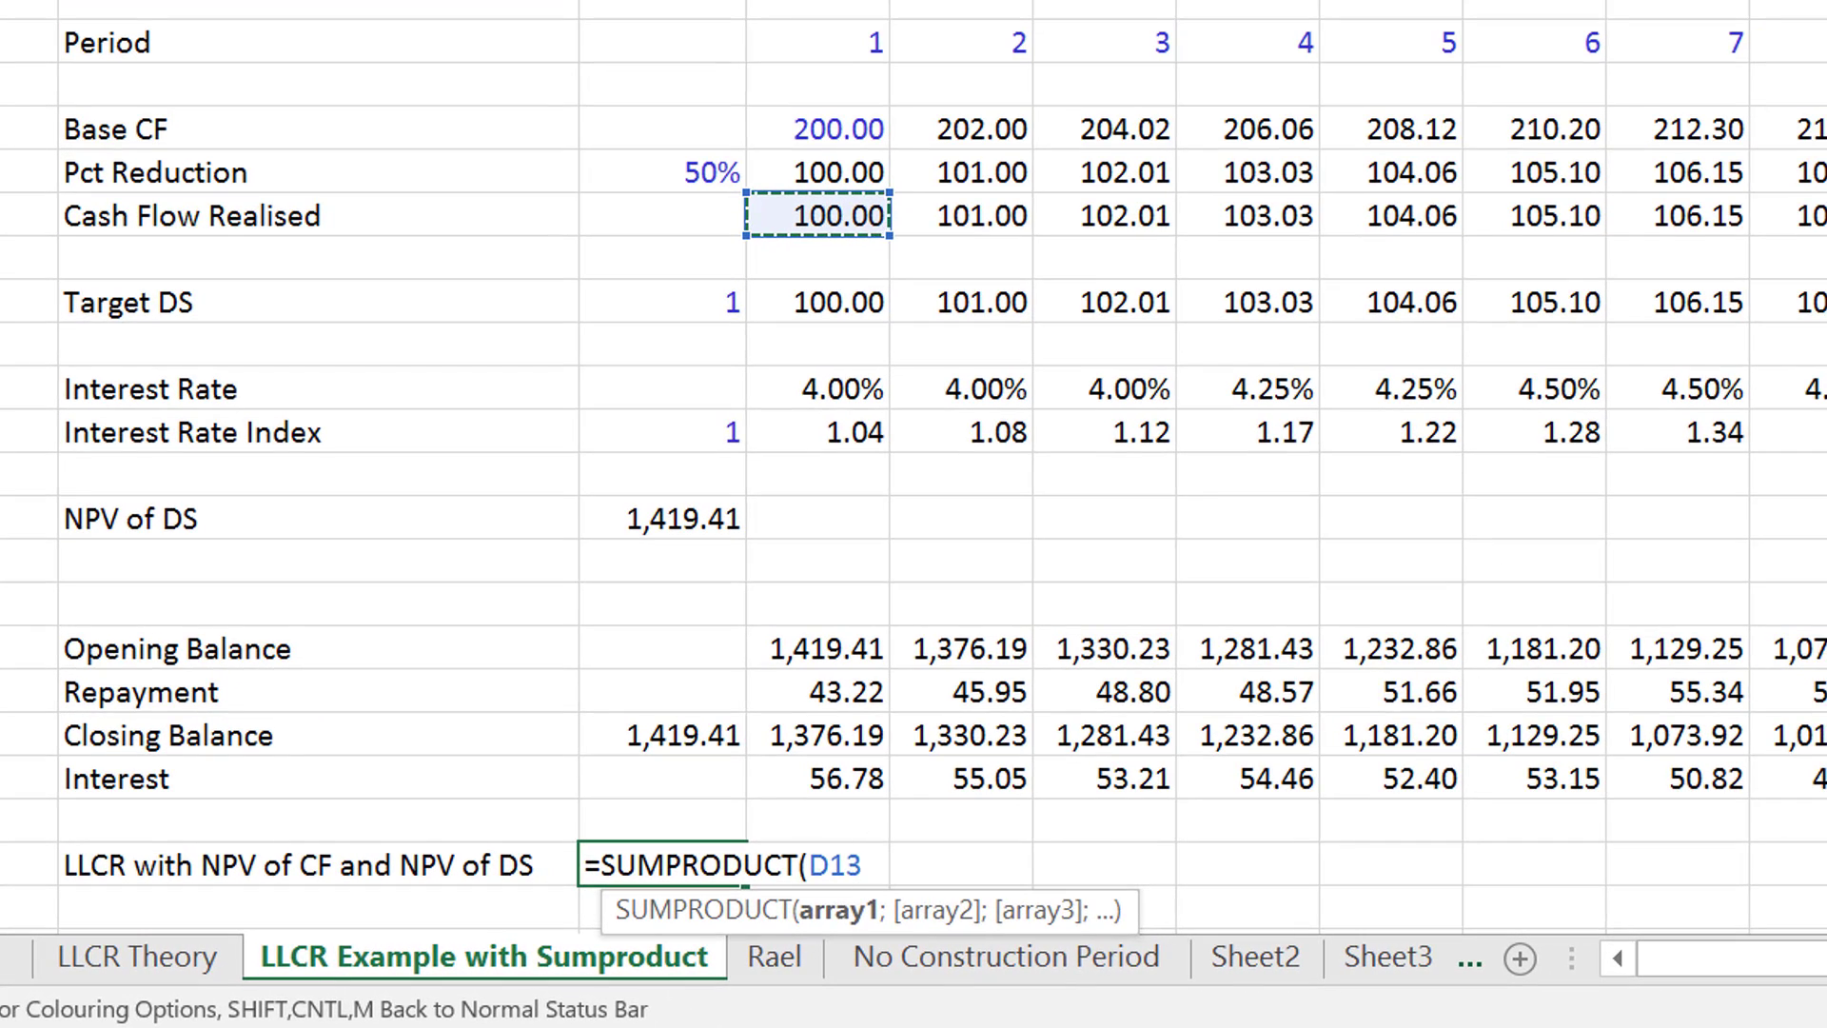
key("Escape")
- Replace the label in B28 with "NPV of Cash Flow"
key("Left")
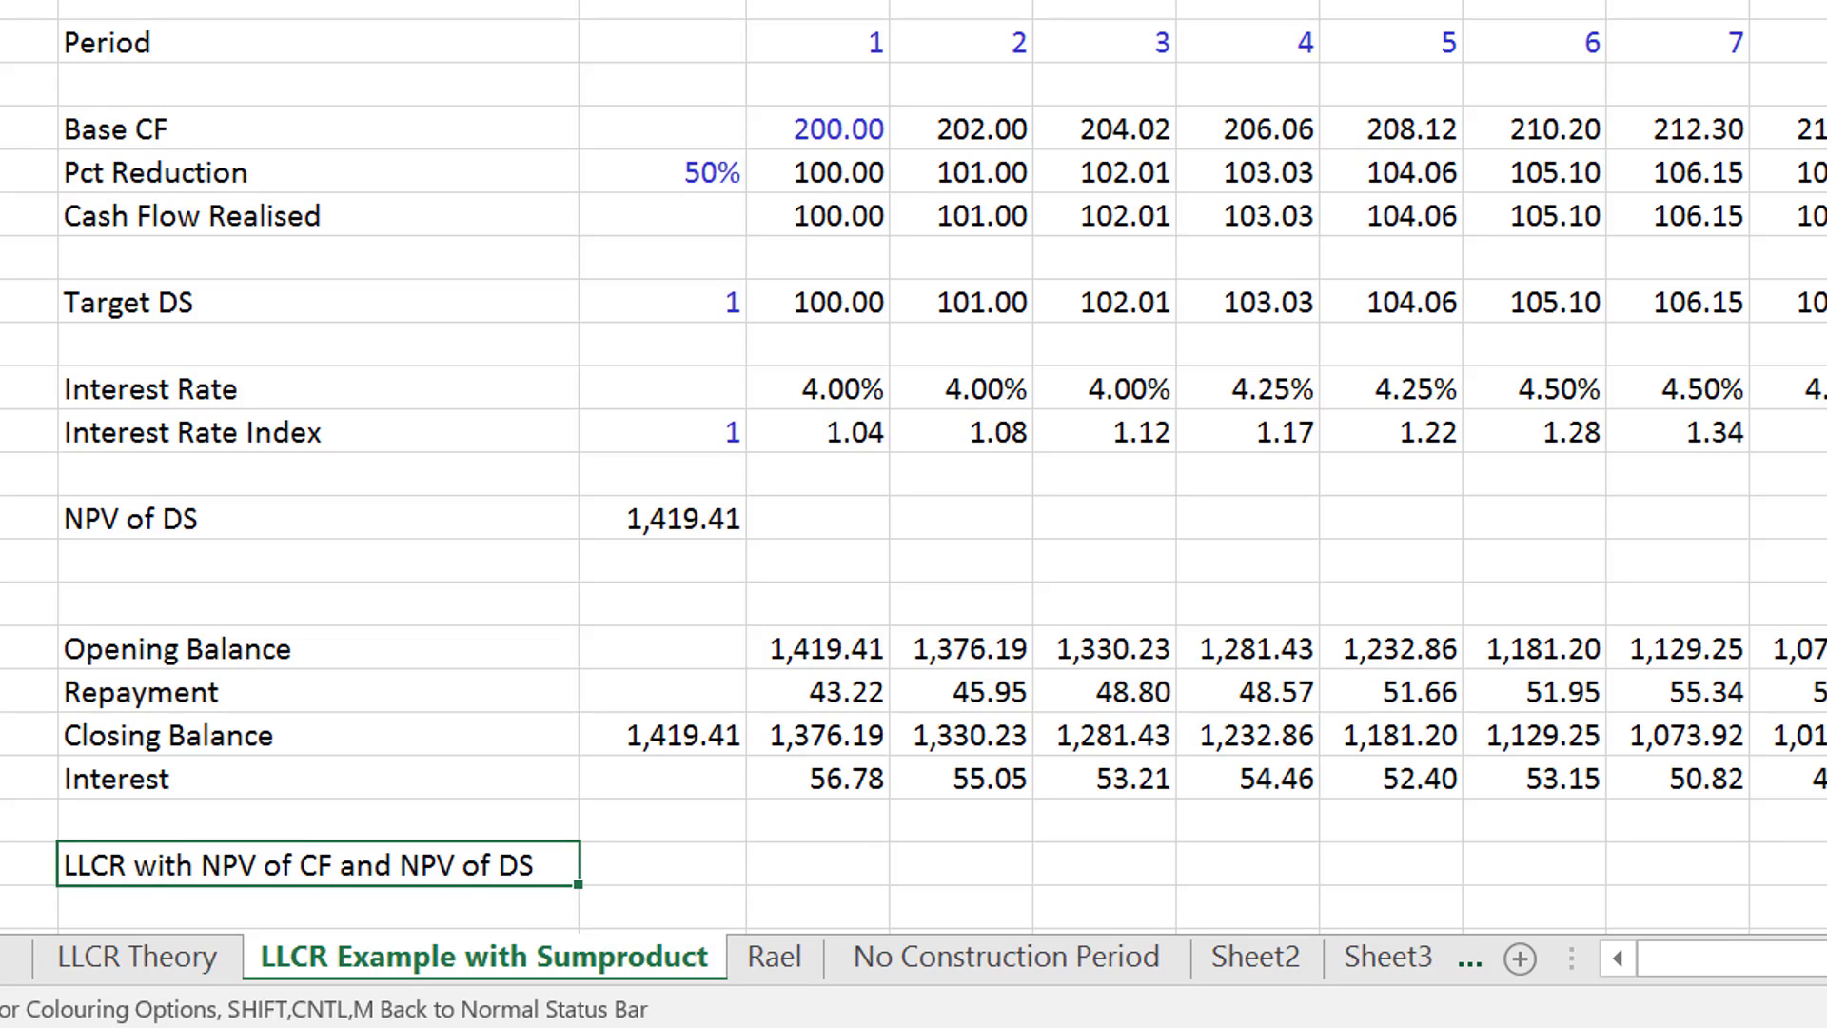
type("N")
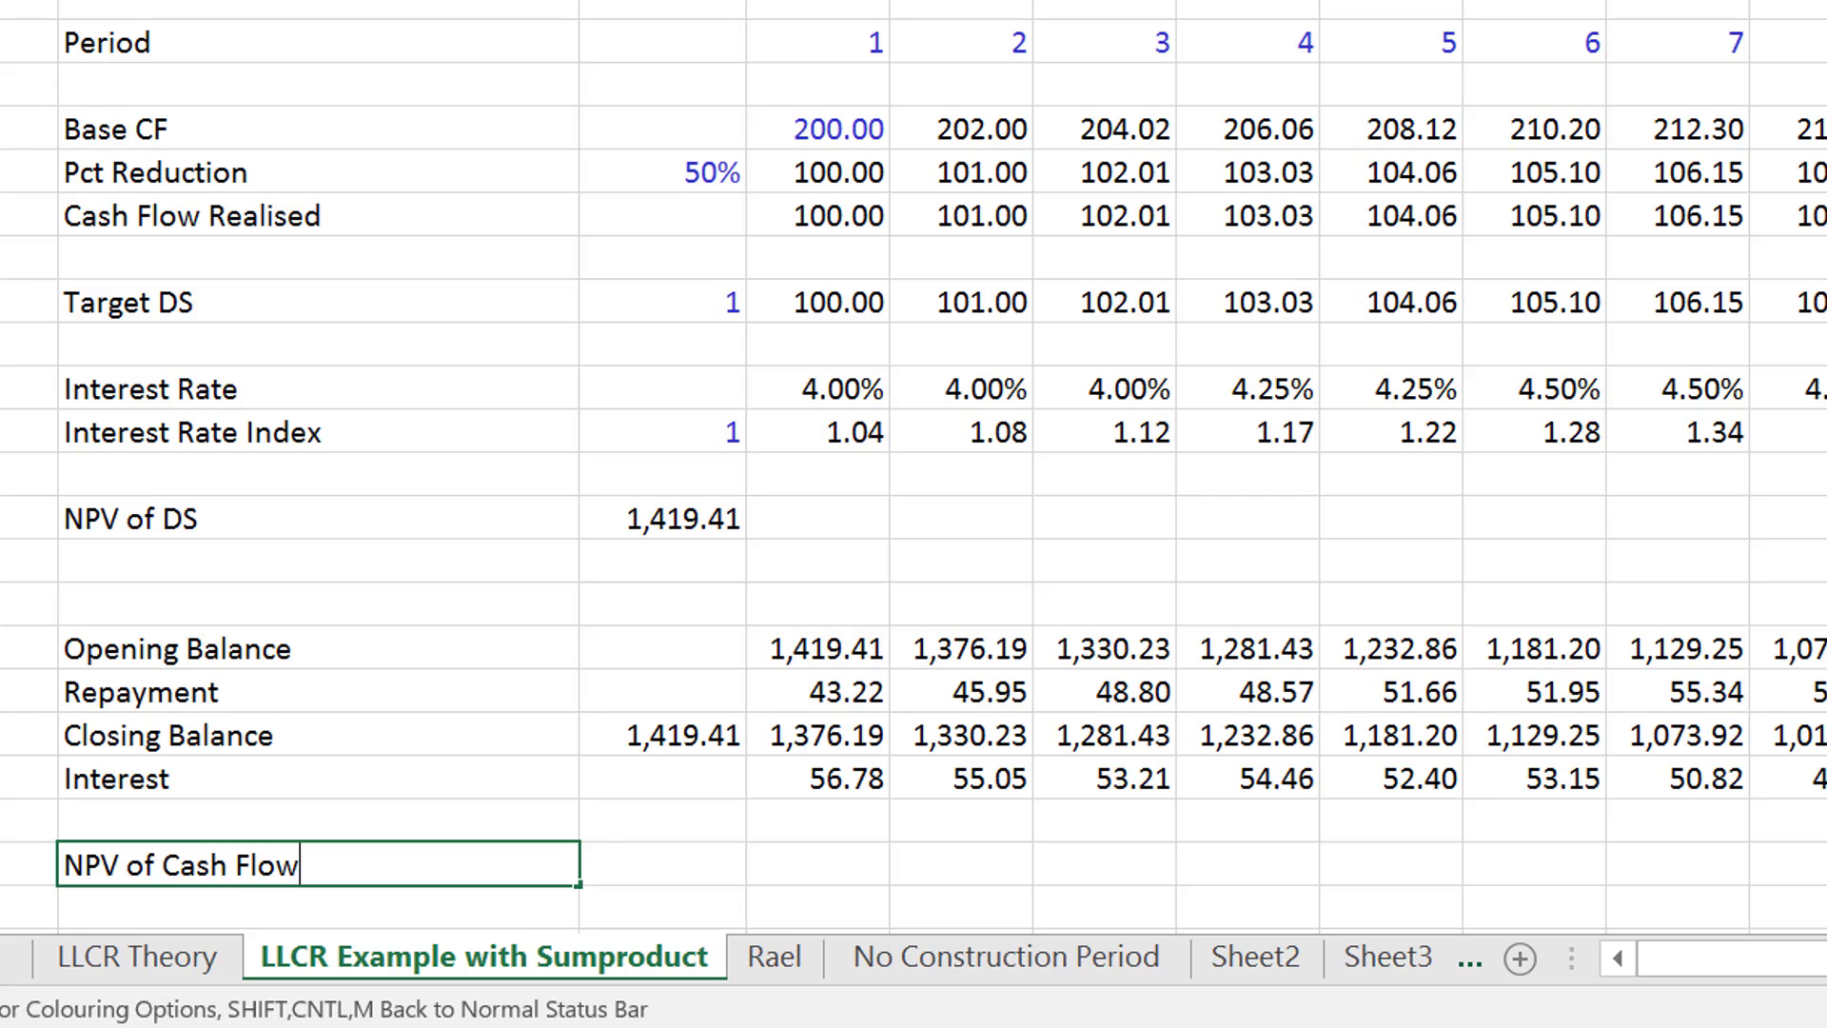
type("PV of Cash Flow")
key("Tab")
- Start a SUMPRODUCT formula in C28 using the Cash Flow Realised row for all periods, D13:W13
type("=npv(")
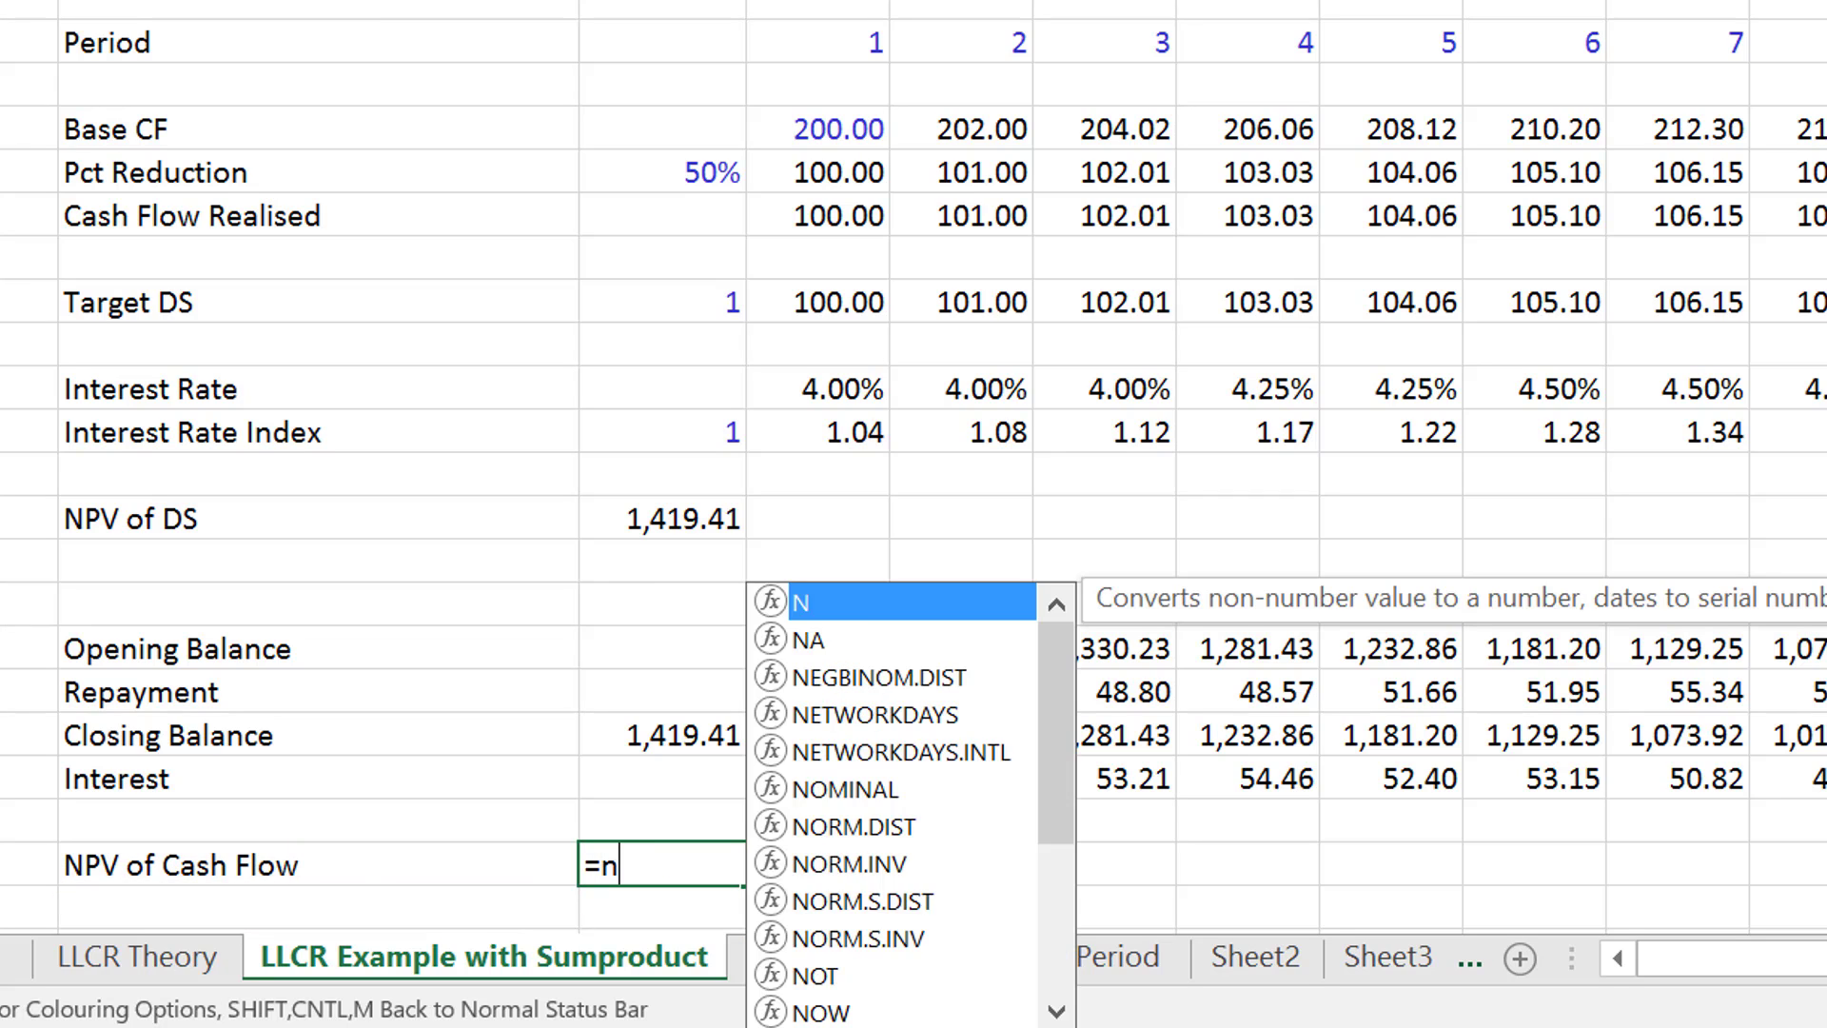
key("BackSpace")
key("BackSpace")
key("BackSpace")
key("BackSpace")
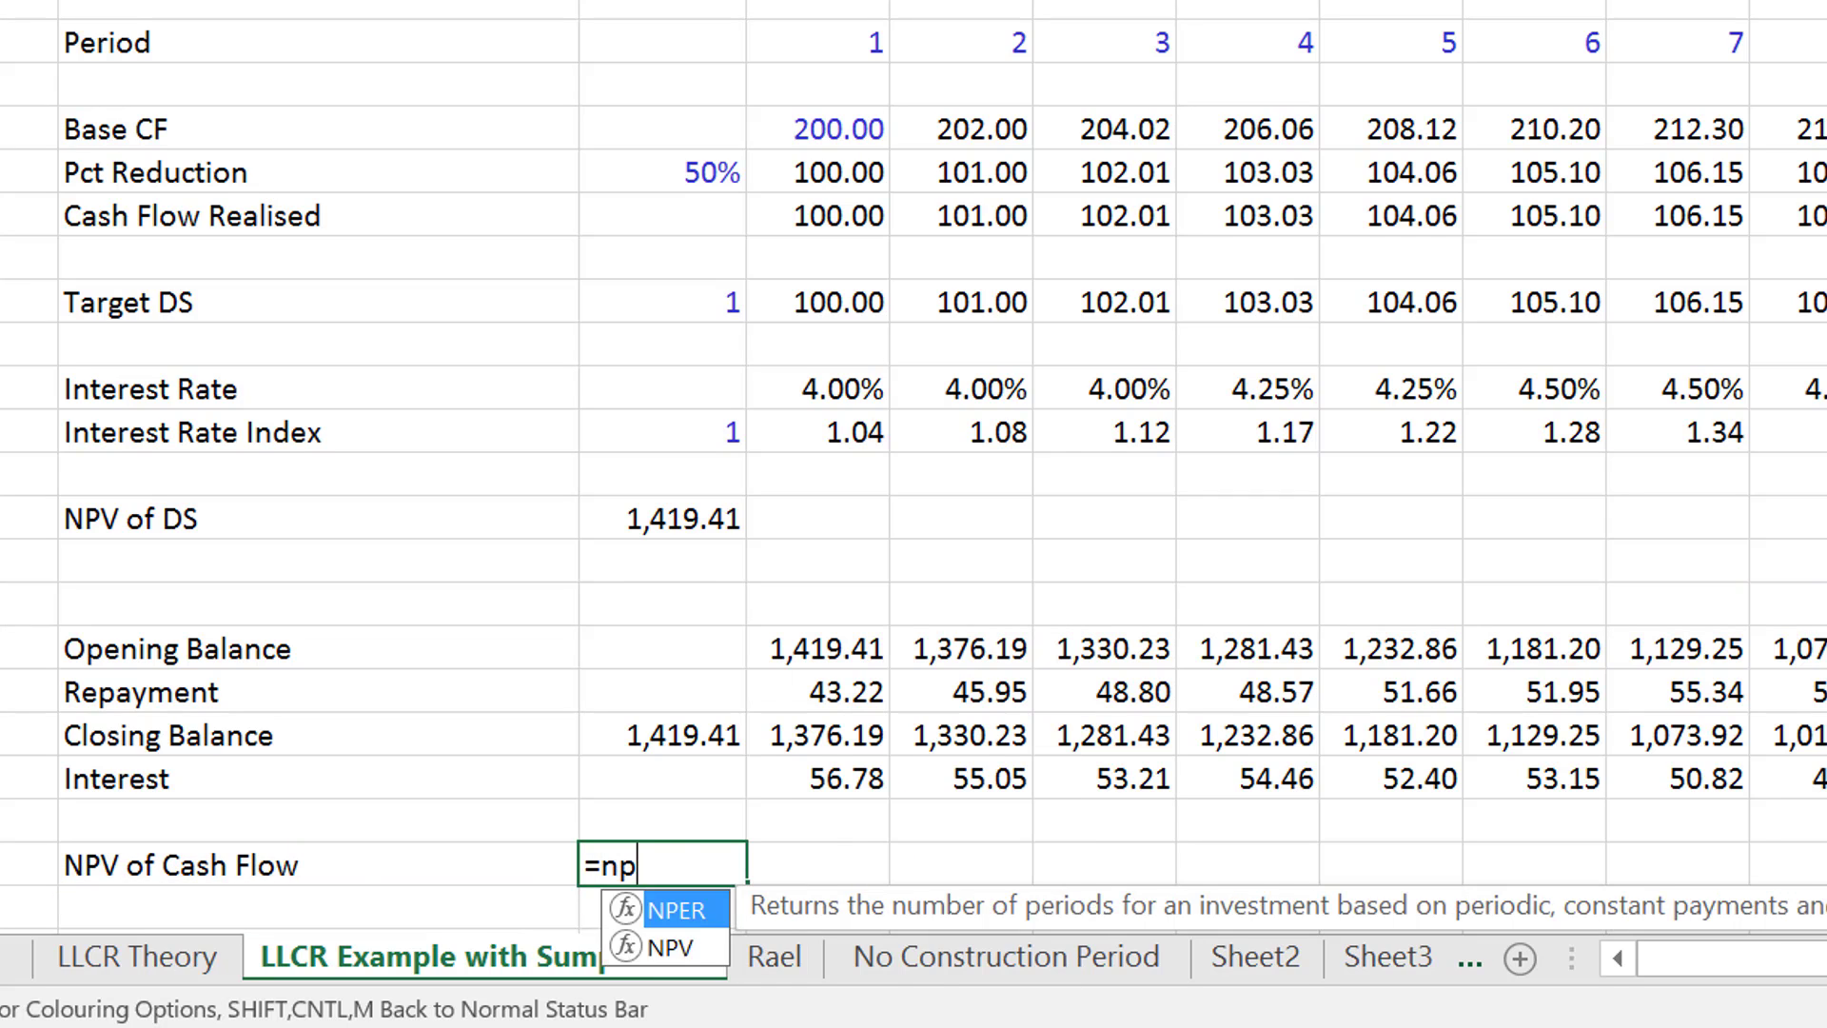
type("sum")
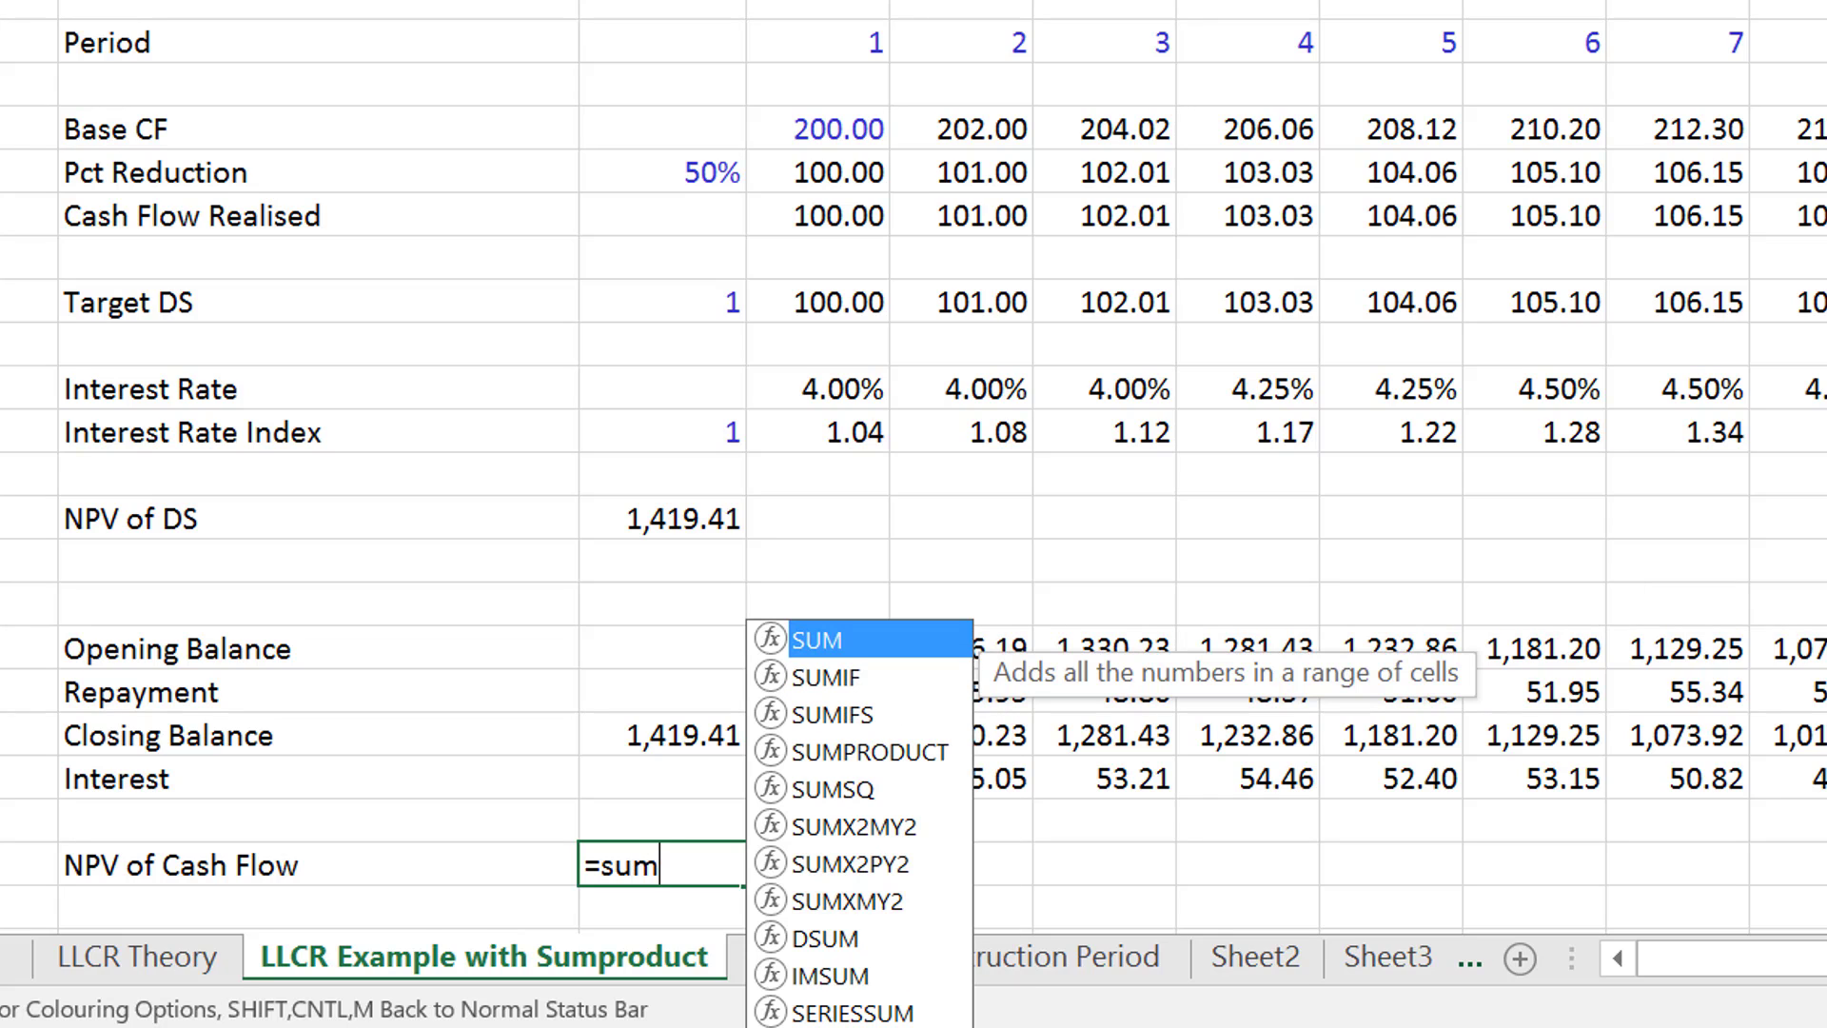
key("Down")
key("Down")
key("Down")
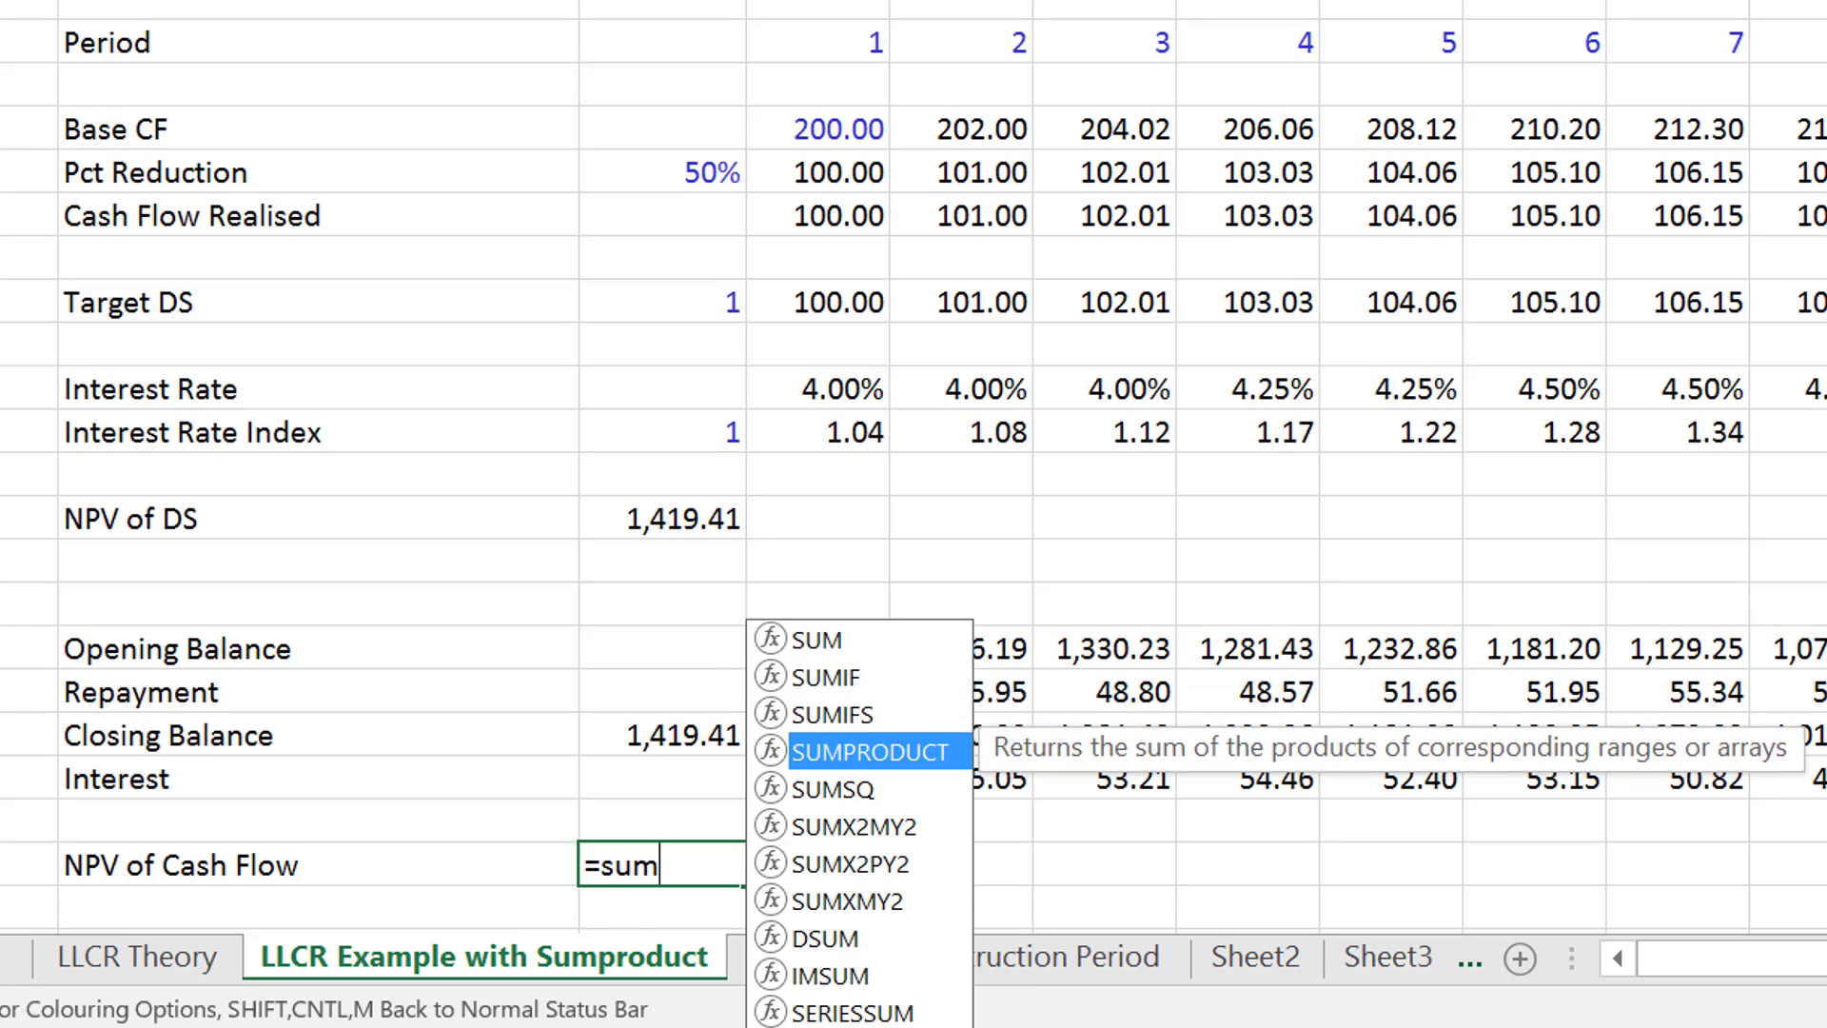
key("Tab")
key("Up")
key("Up")
key("Up")
key("Up")
key("Up")
key("Up")
key("Up")
key("Up")
key("Up")
key("Up")
key("Up")
key("Up")
key("Up")
key("Up")
key("Up")
key("Up")
key("Up")
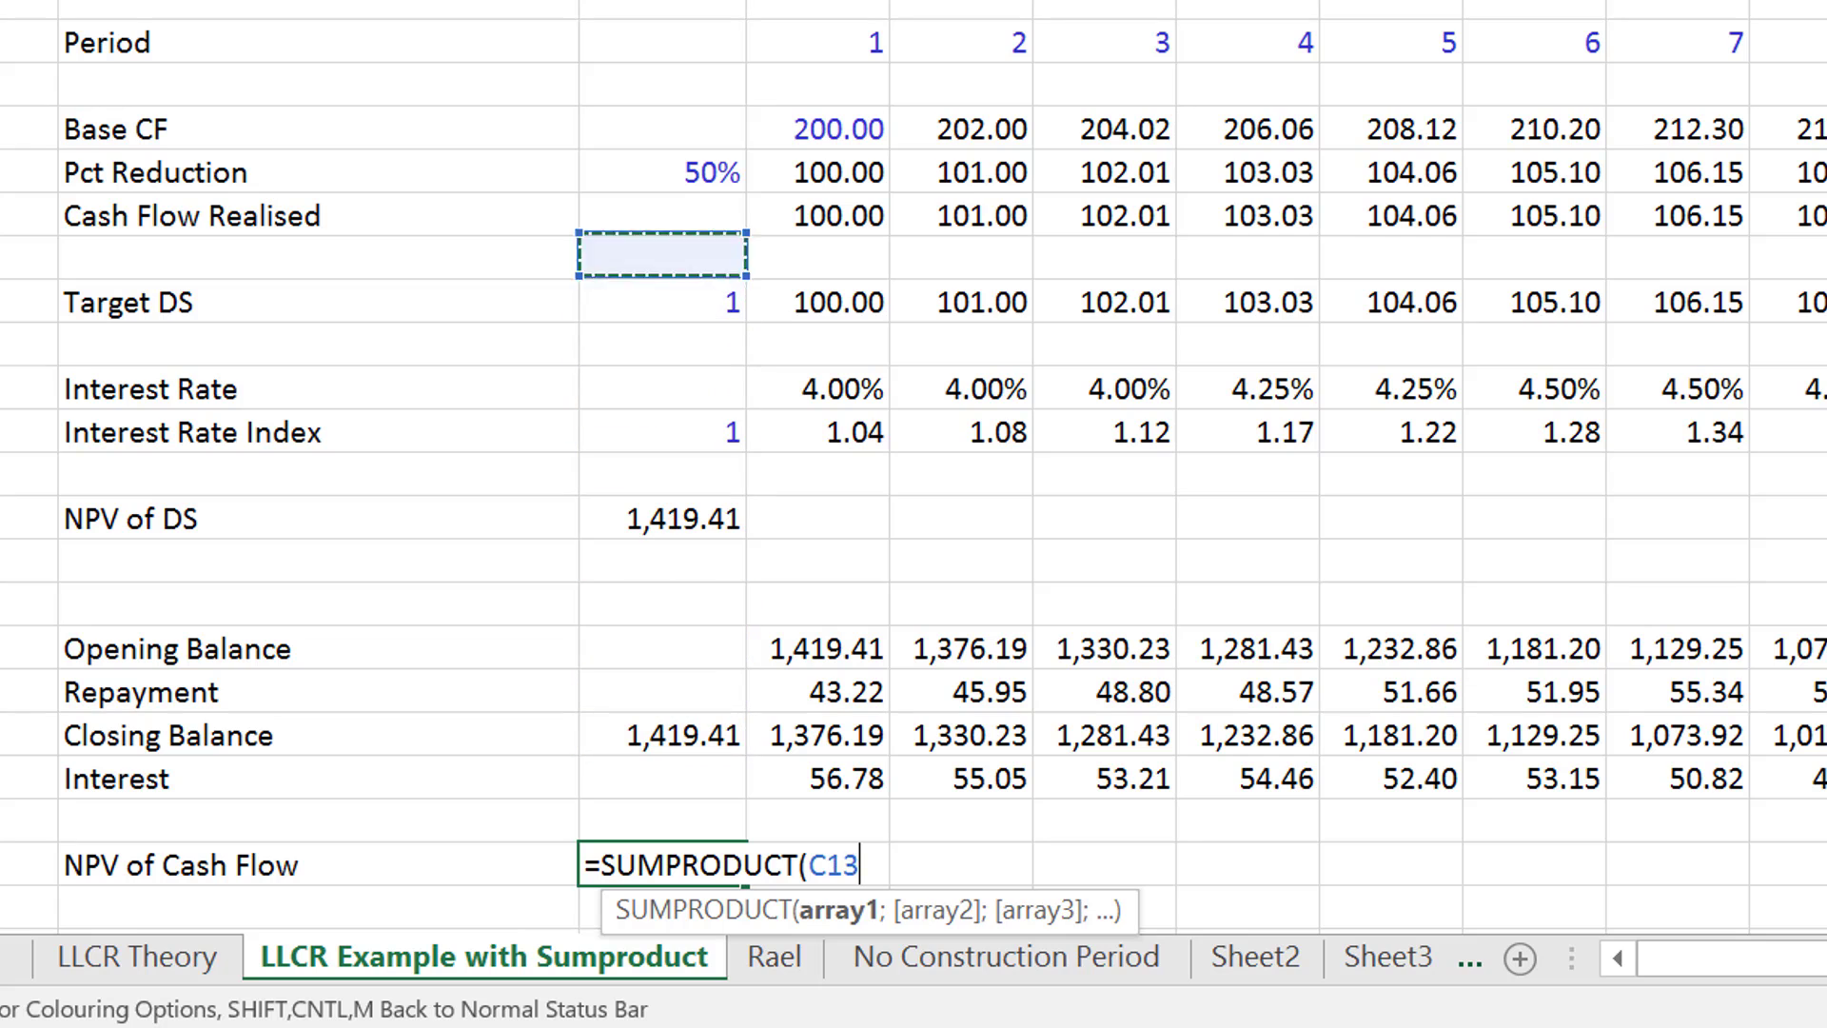
key("Down")
key("Right")
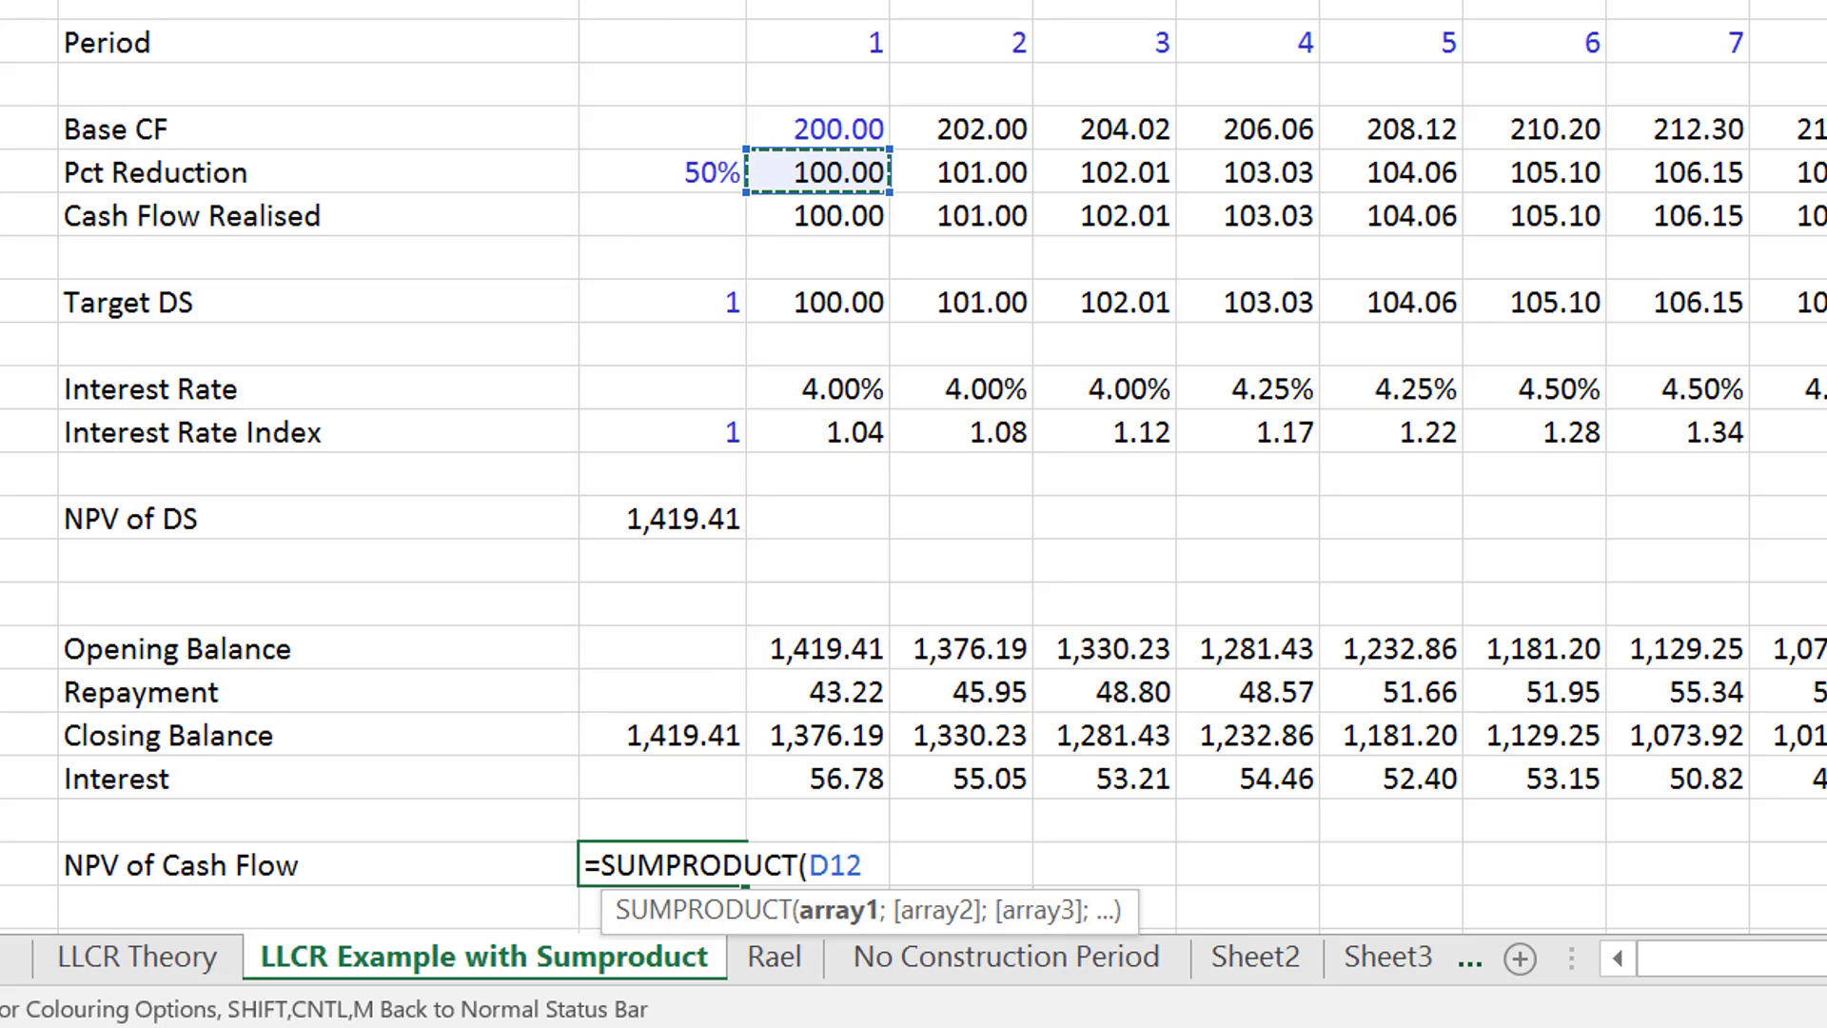
key("Down")
key("ctrl+shift+Right")
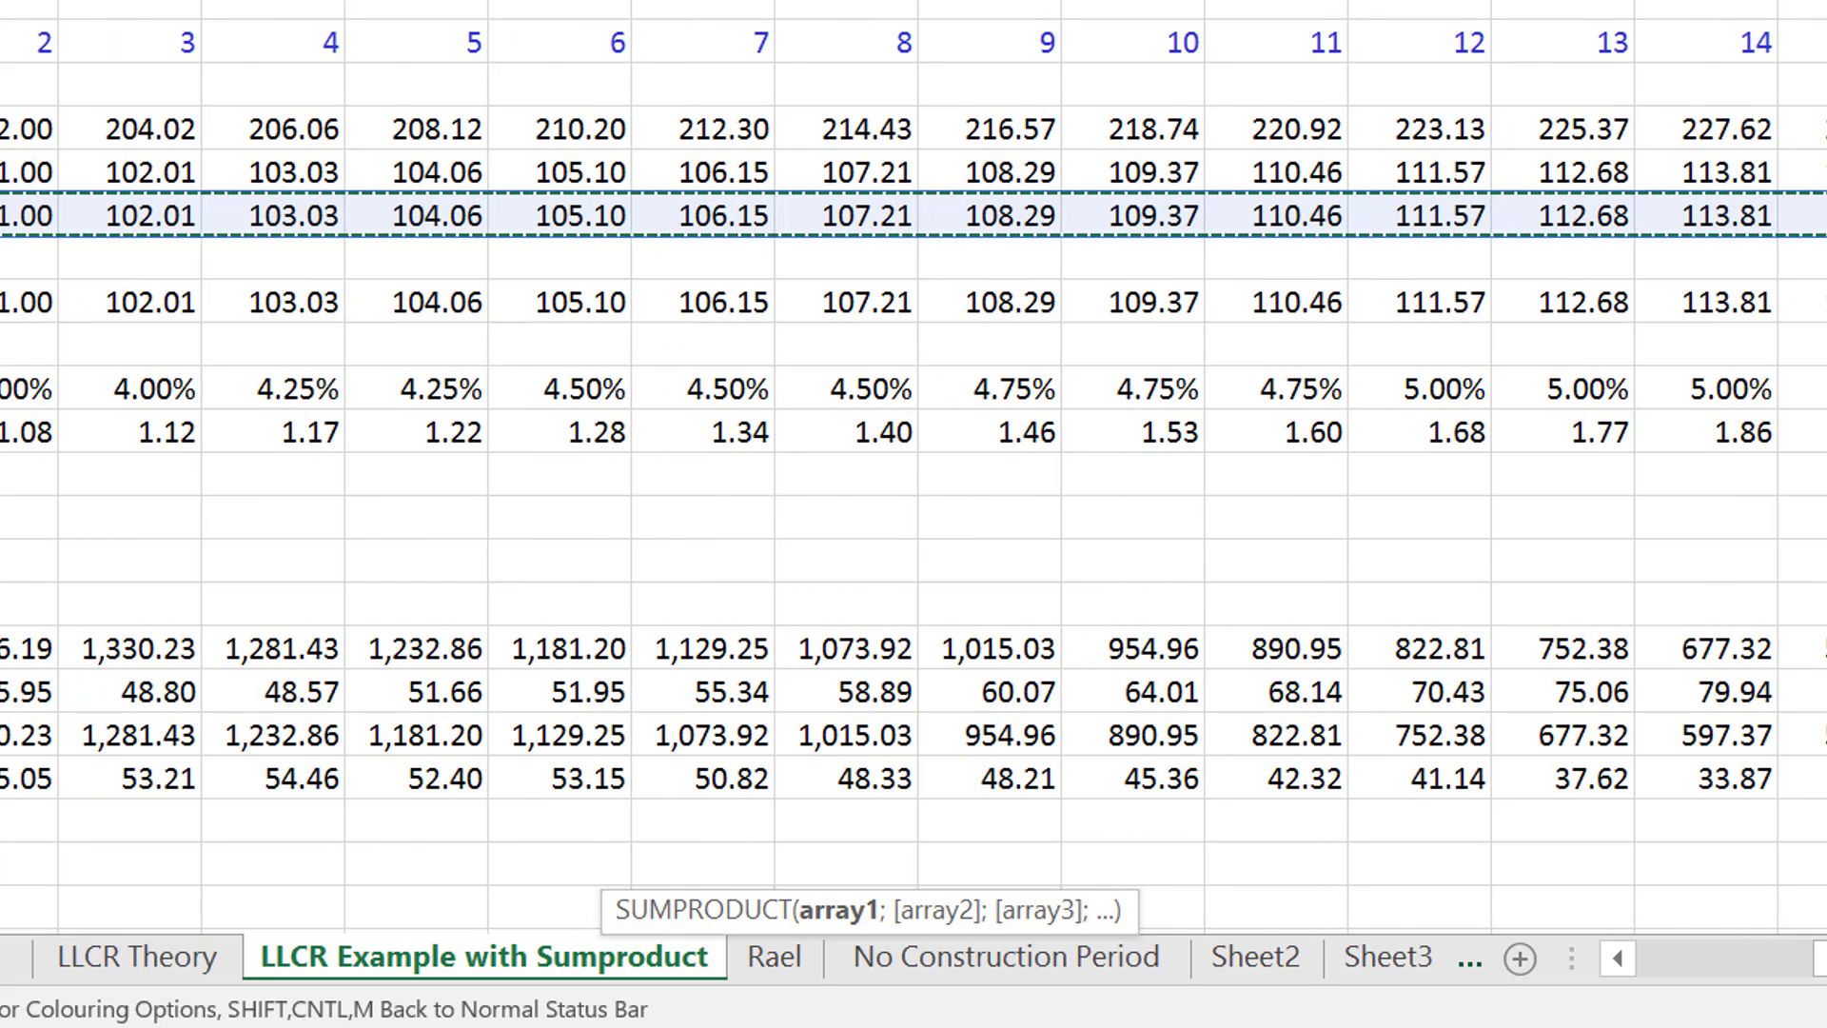
- Divide the cash flows in the SUMPRODUCT formula by the Interest Rate Index row from period 1 onward and complete the formula
type("/")
key("Up")
key("Right")
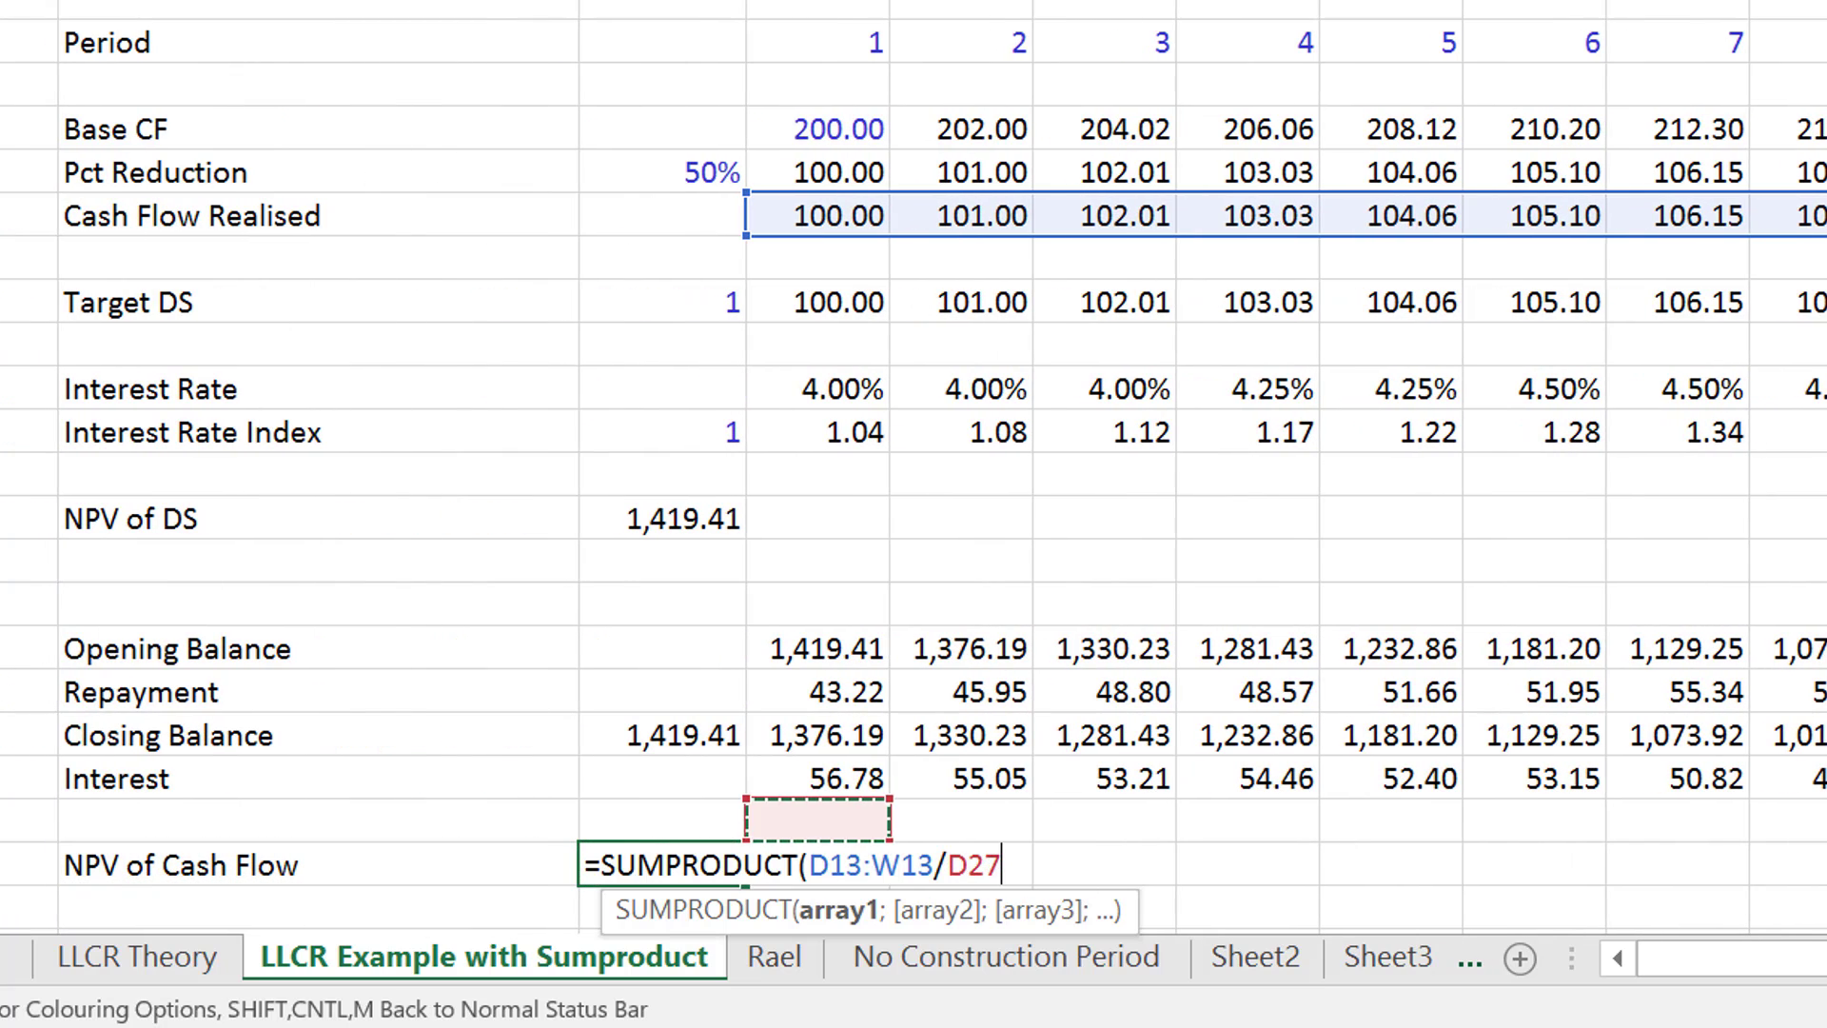
key("Up")
key("Up")
key("Up")
key("Up")
key("Up")
key("Up")
key("Up")
key("Up")
key("Up")
key("ctrl+shift+Right")
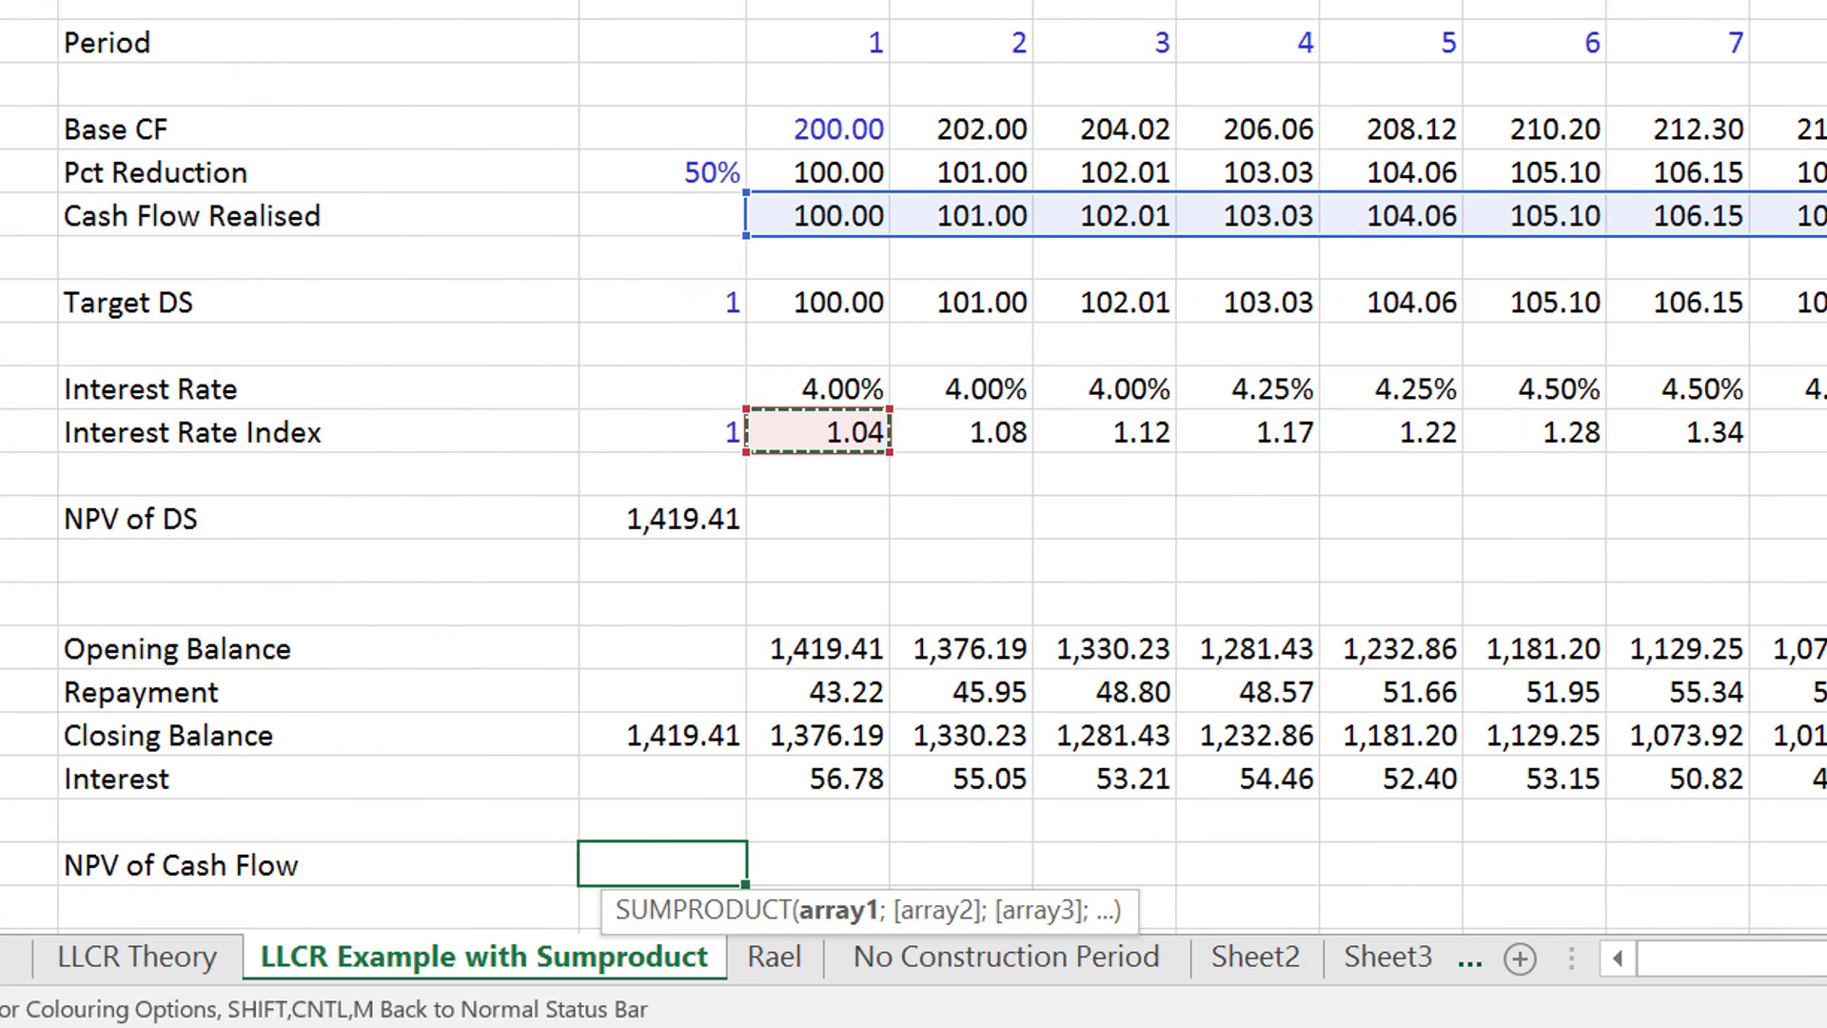
type(")")
key("Return")
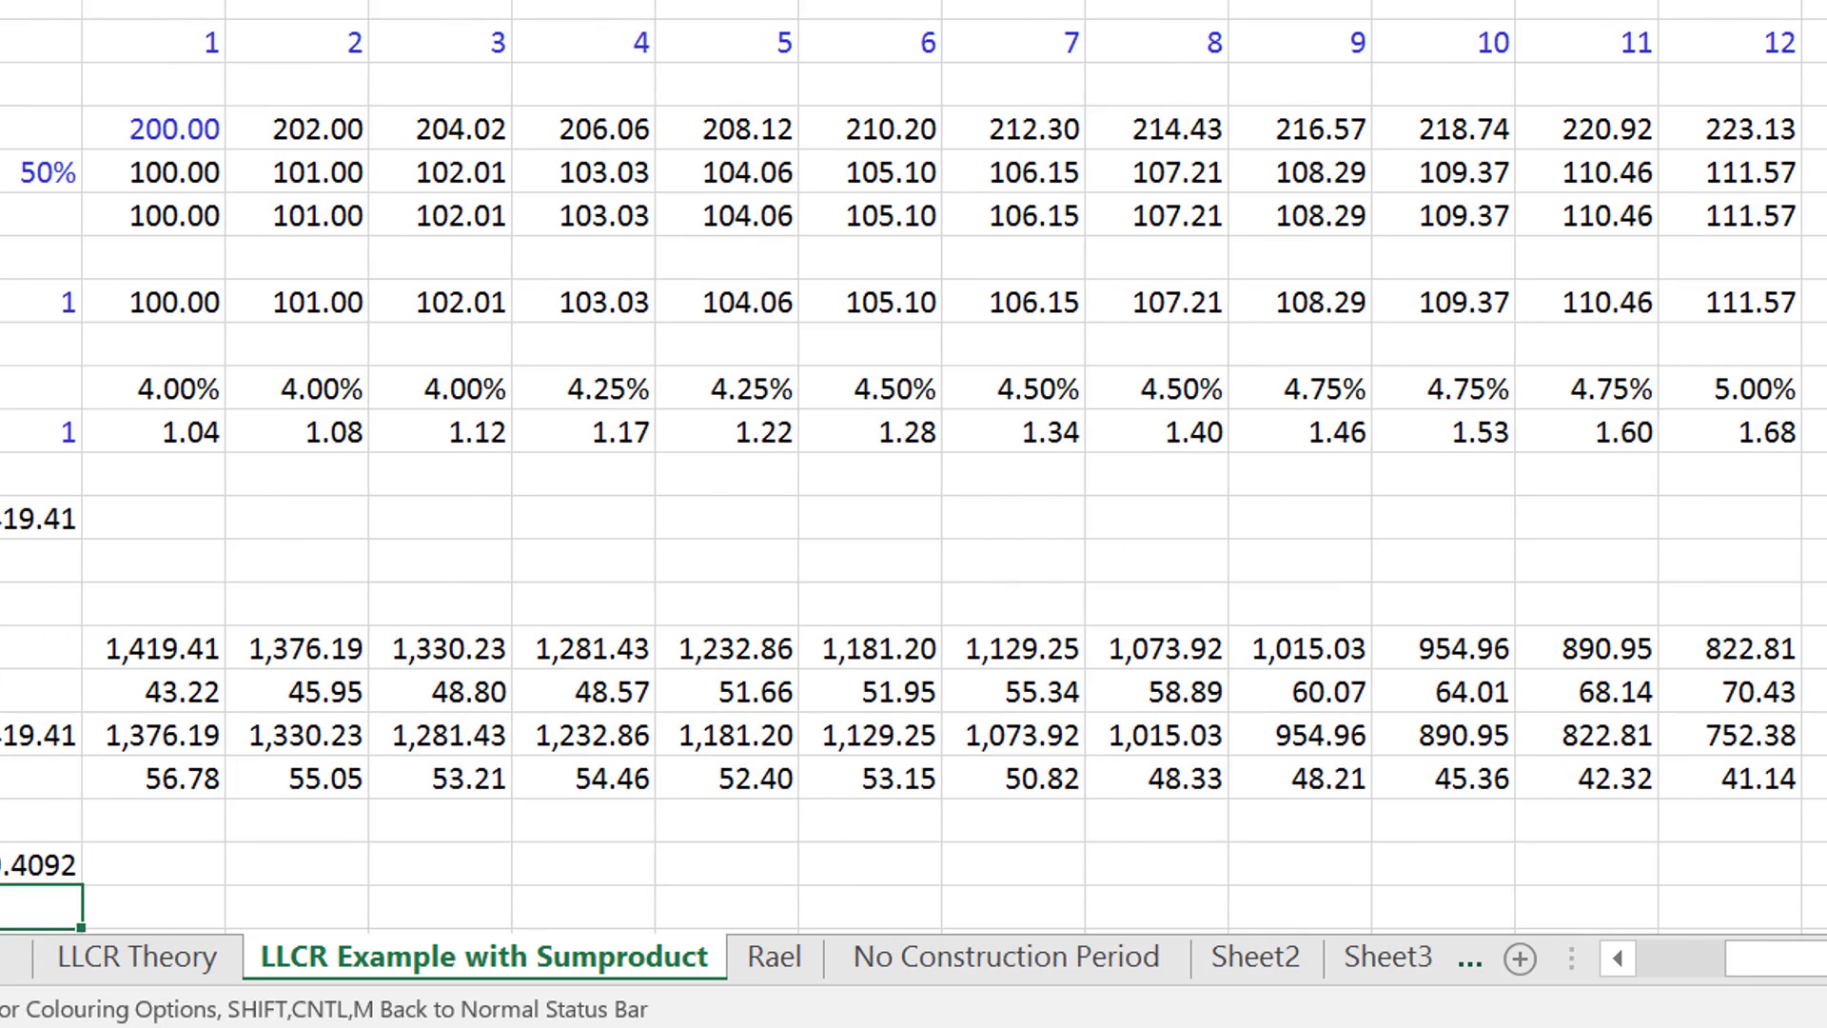
- Extend the label in B28 to "NPV of Cash Flow with Sumproduct"
key("Up")
key("Left")
key("Right")
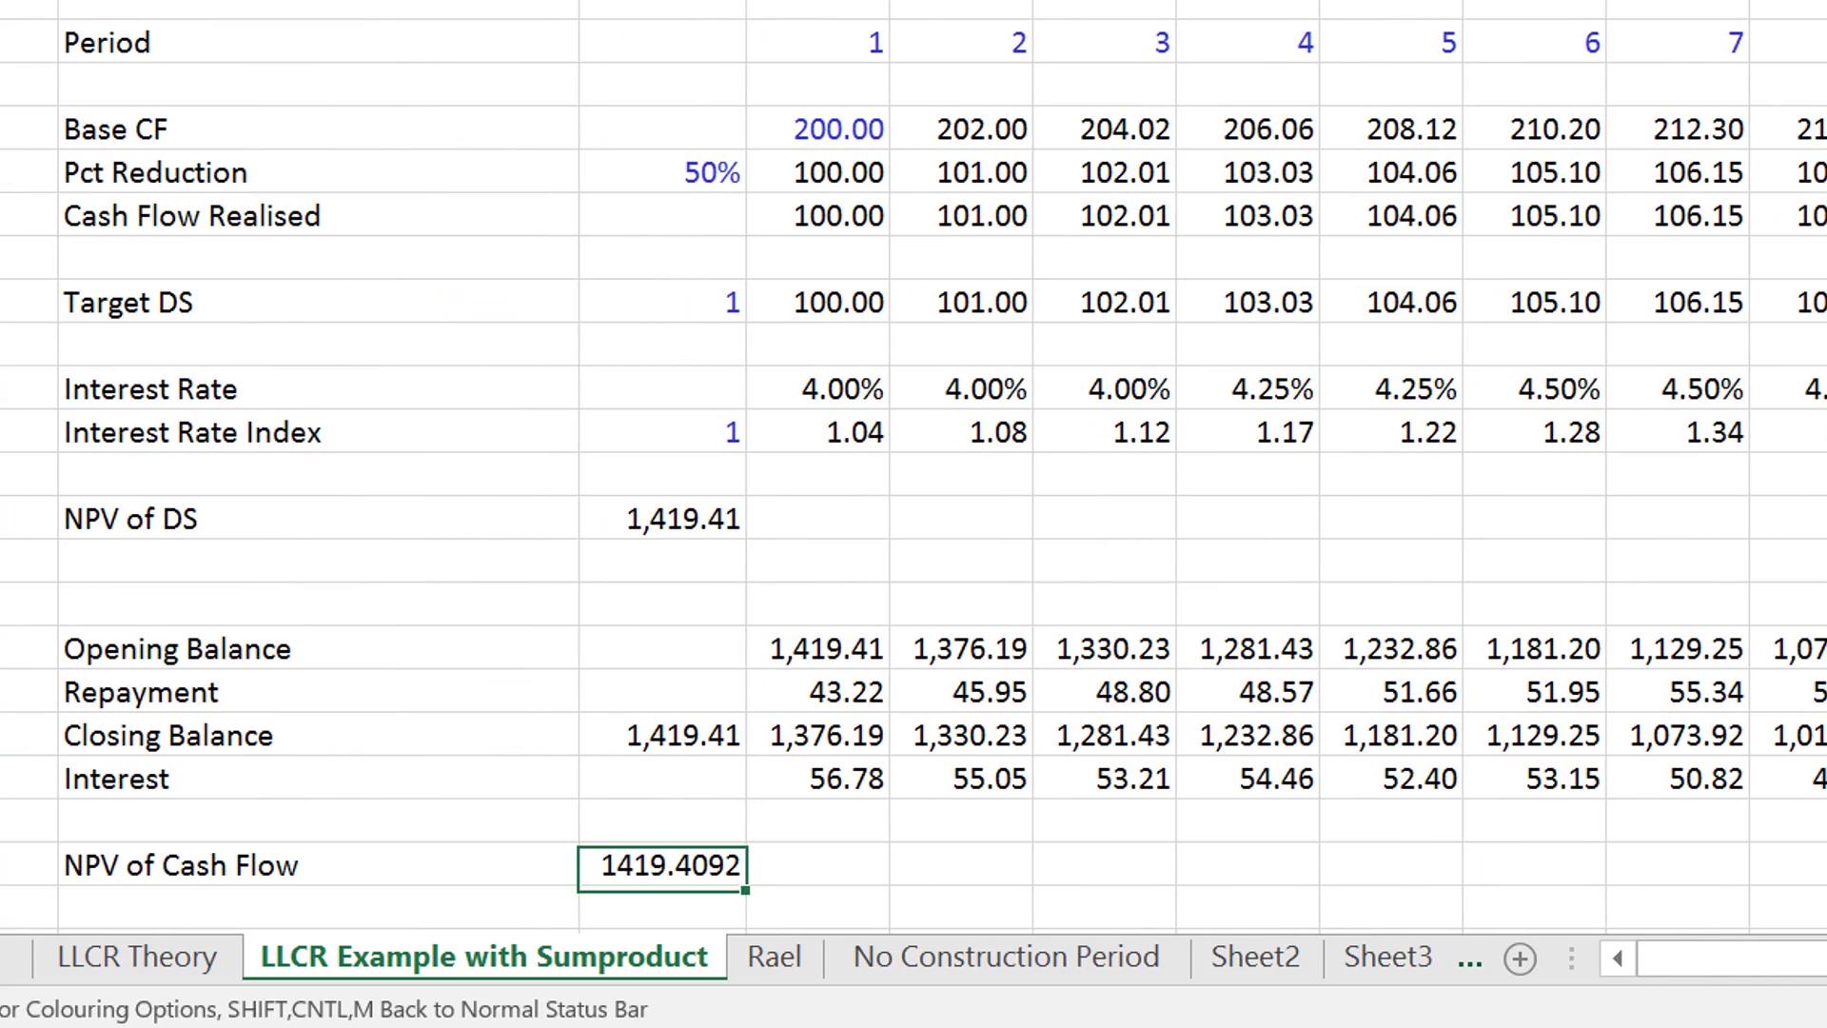
key("Left")
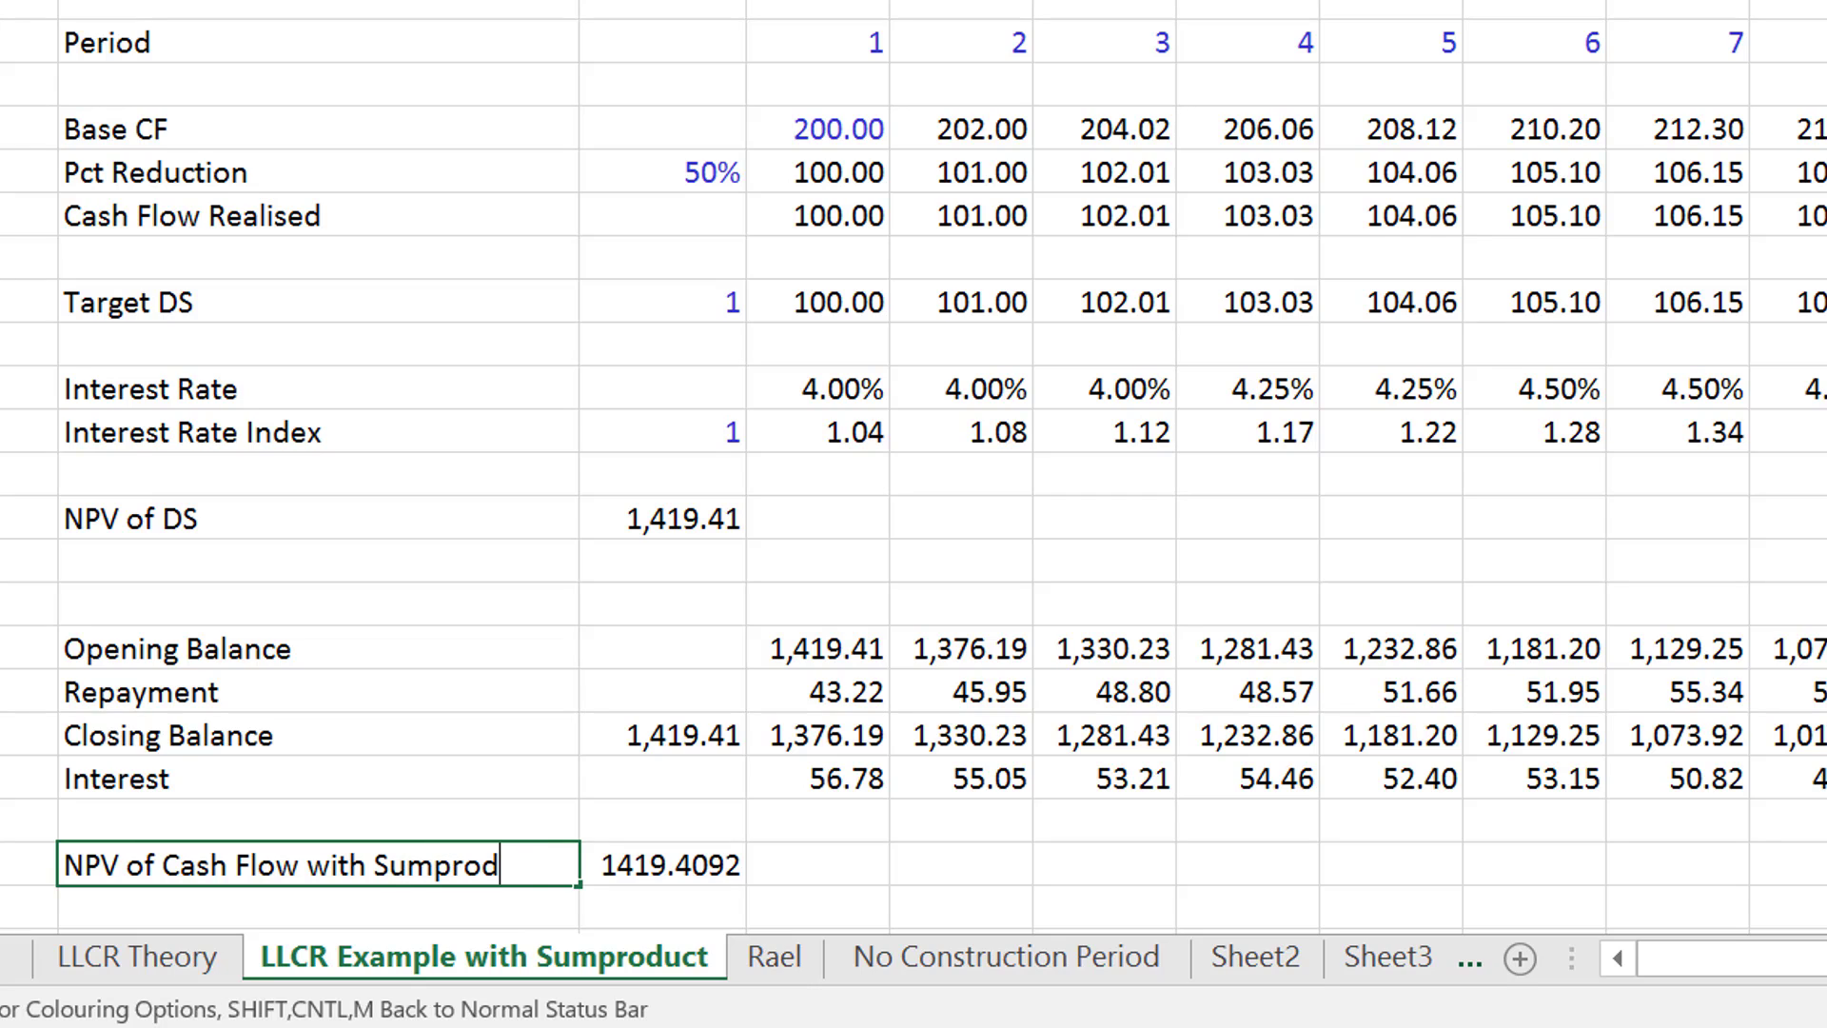
key("Return")
- Enter the label "NPV with discount factor" directly below the Sumproduct NPV and insert a blank row above it
type("NPV with d")
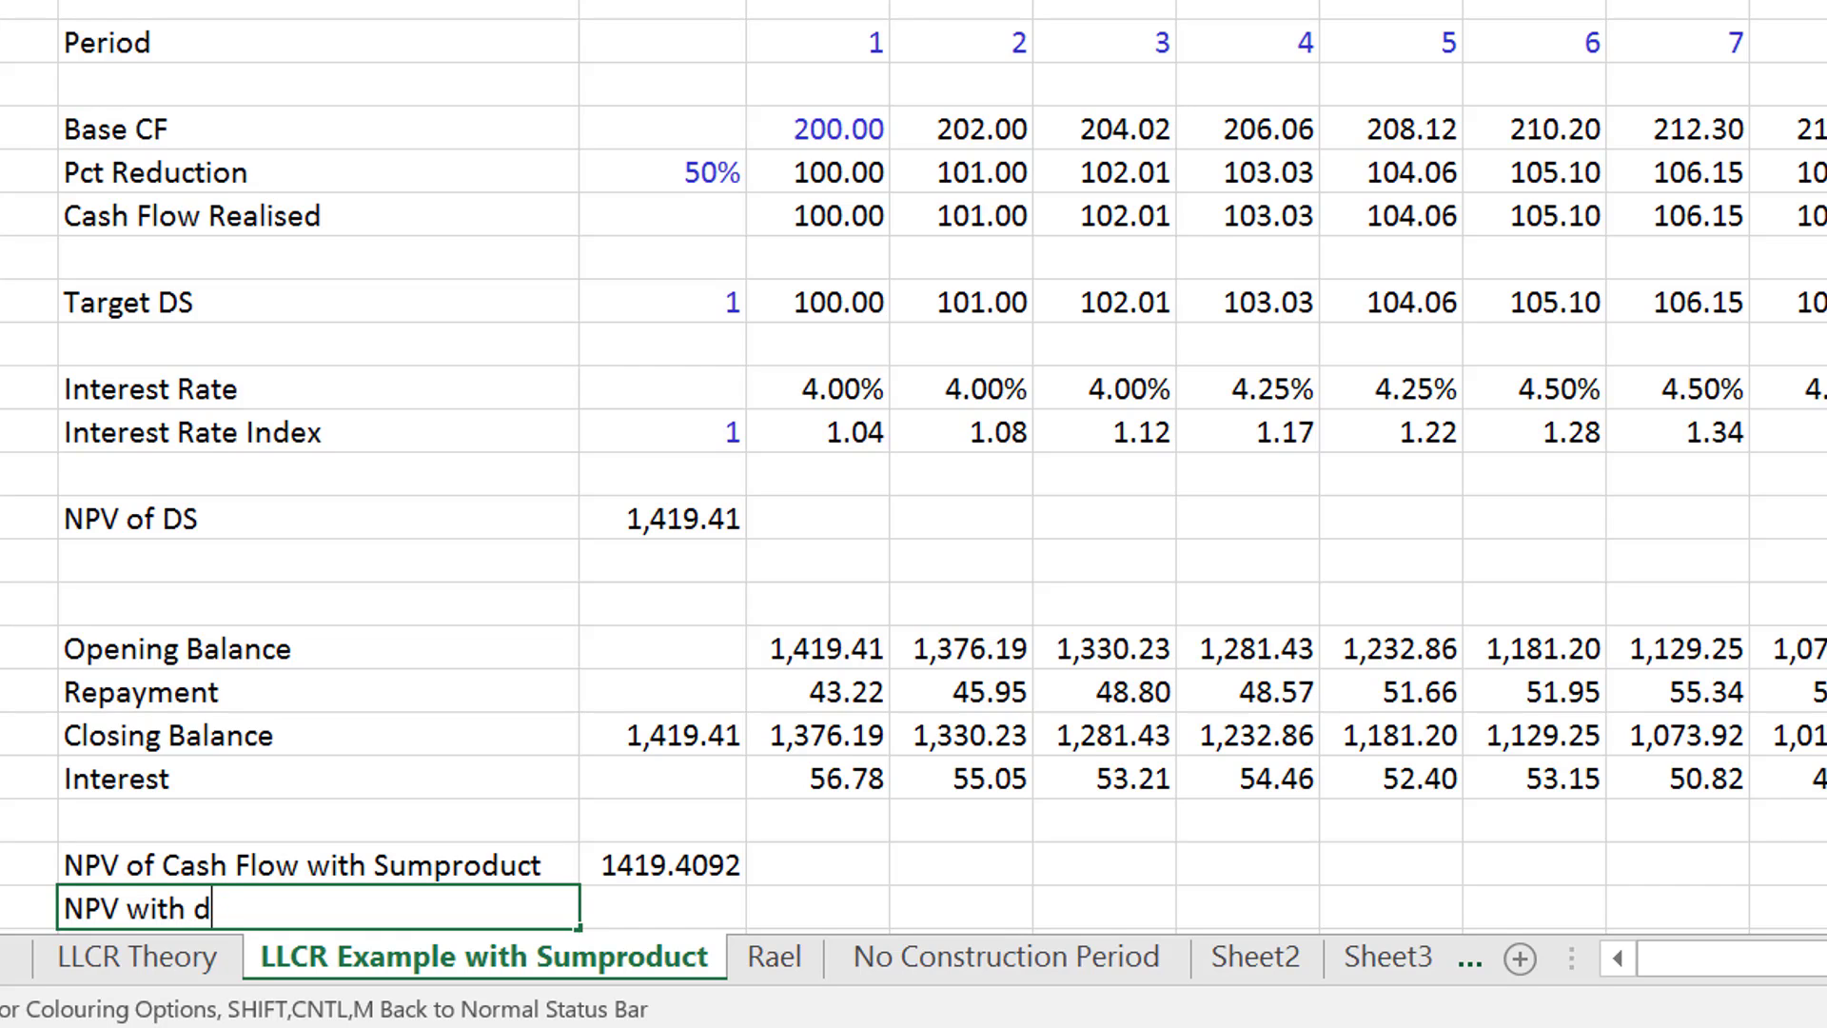
type("iscount fa")
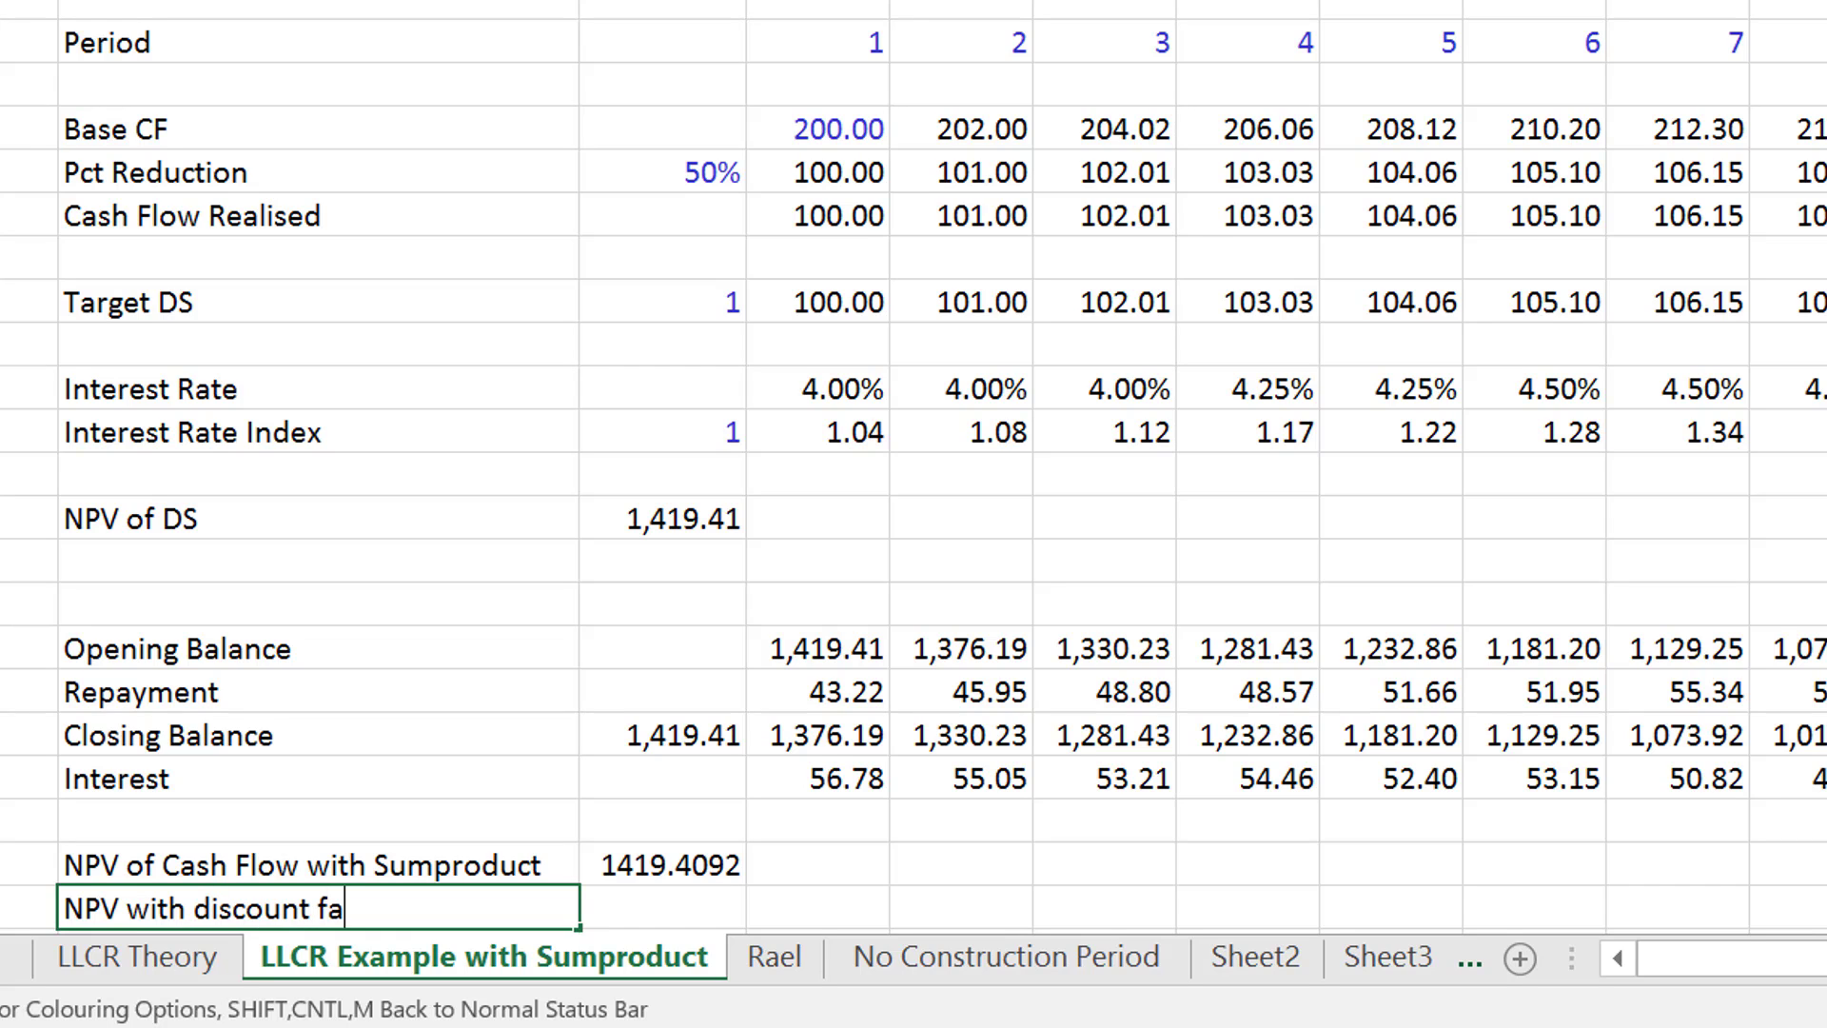
type("ctor")
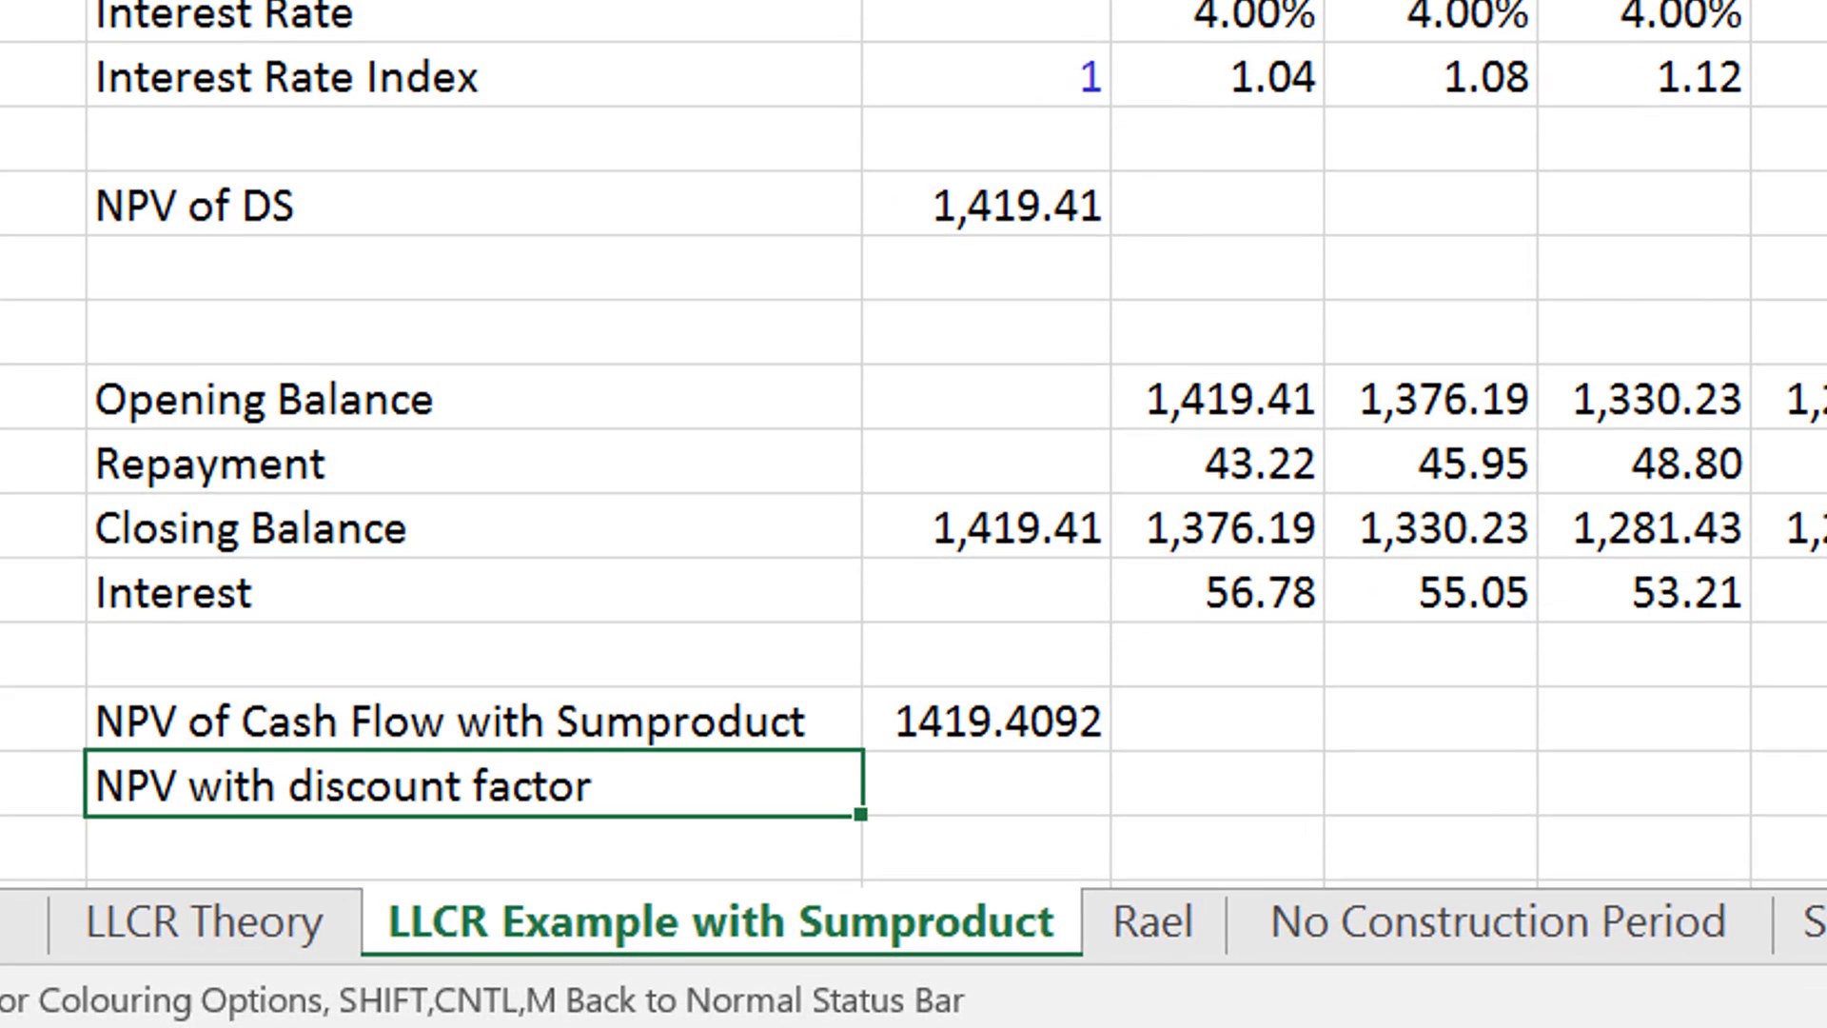
key("shift+space")
key("ctrl+shift+plus")
key("Right")
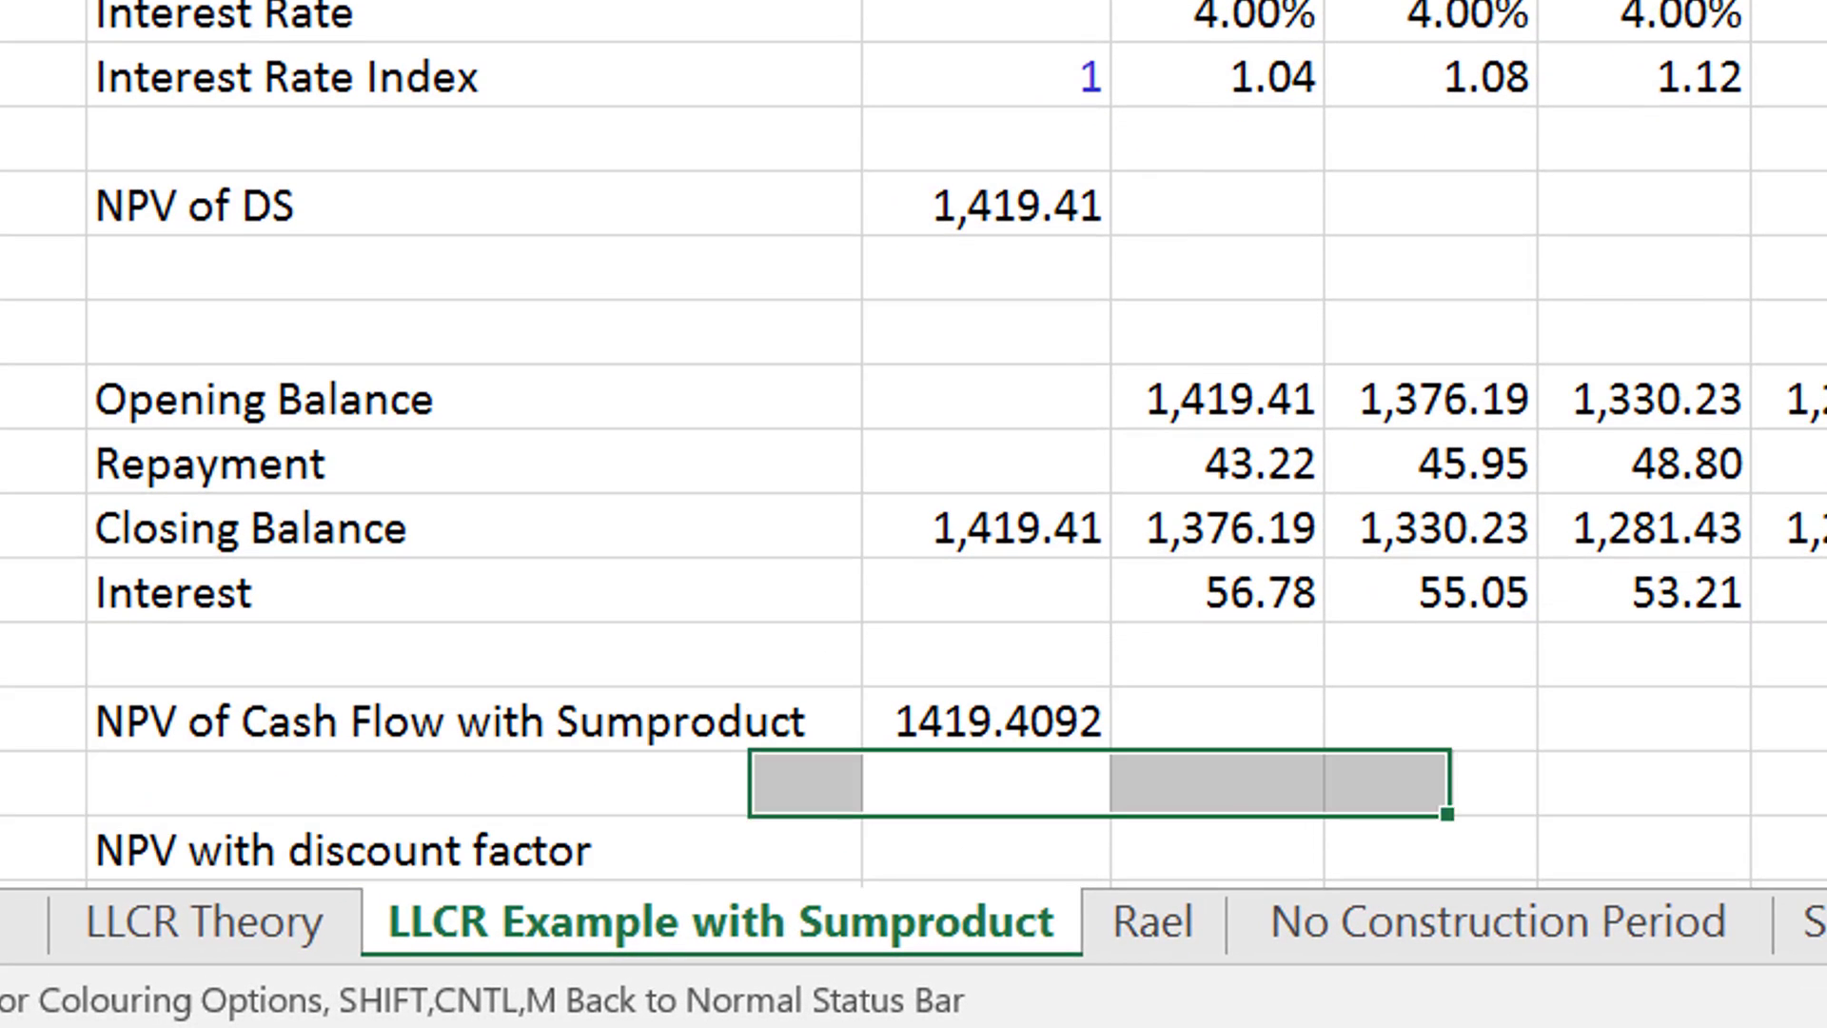
- Enter the label "Discount factor" in the row directly below "NPV with discount factor"
key("Down")
key("Right")
key("Left")
key("Left")
key("Down")
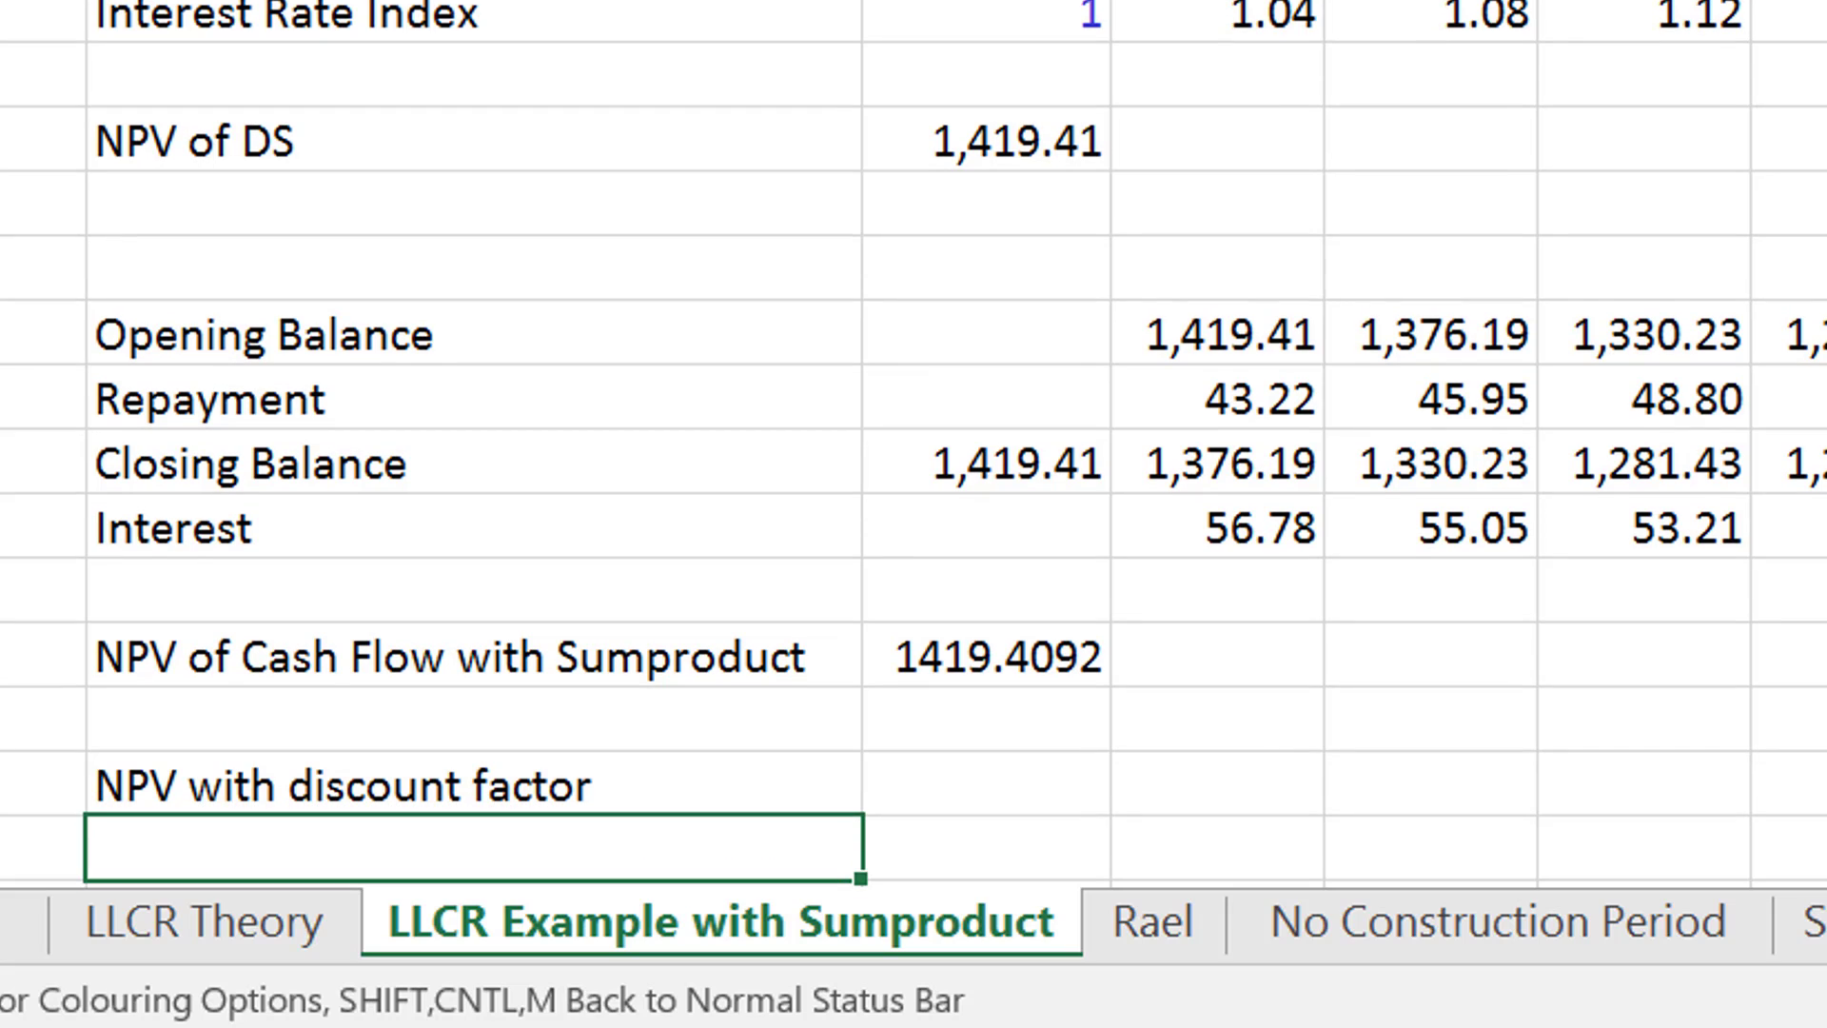
type("Discount ")
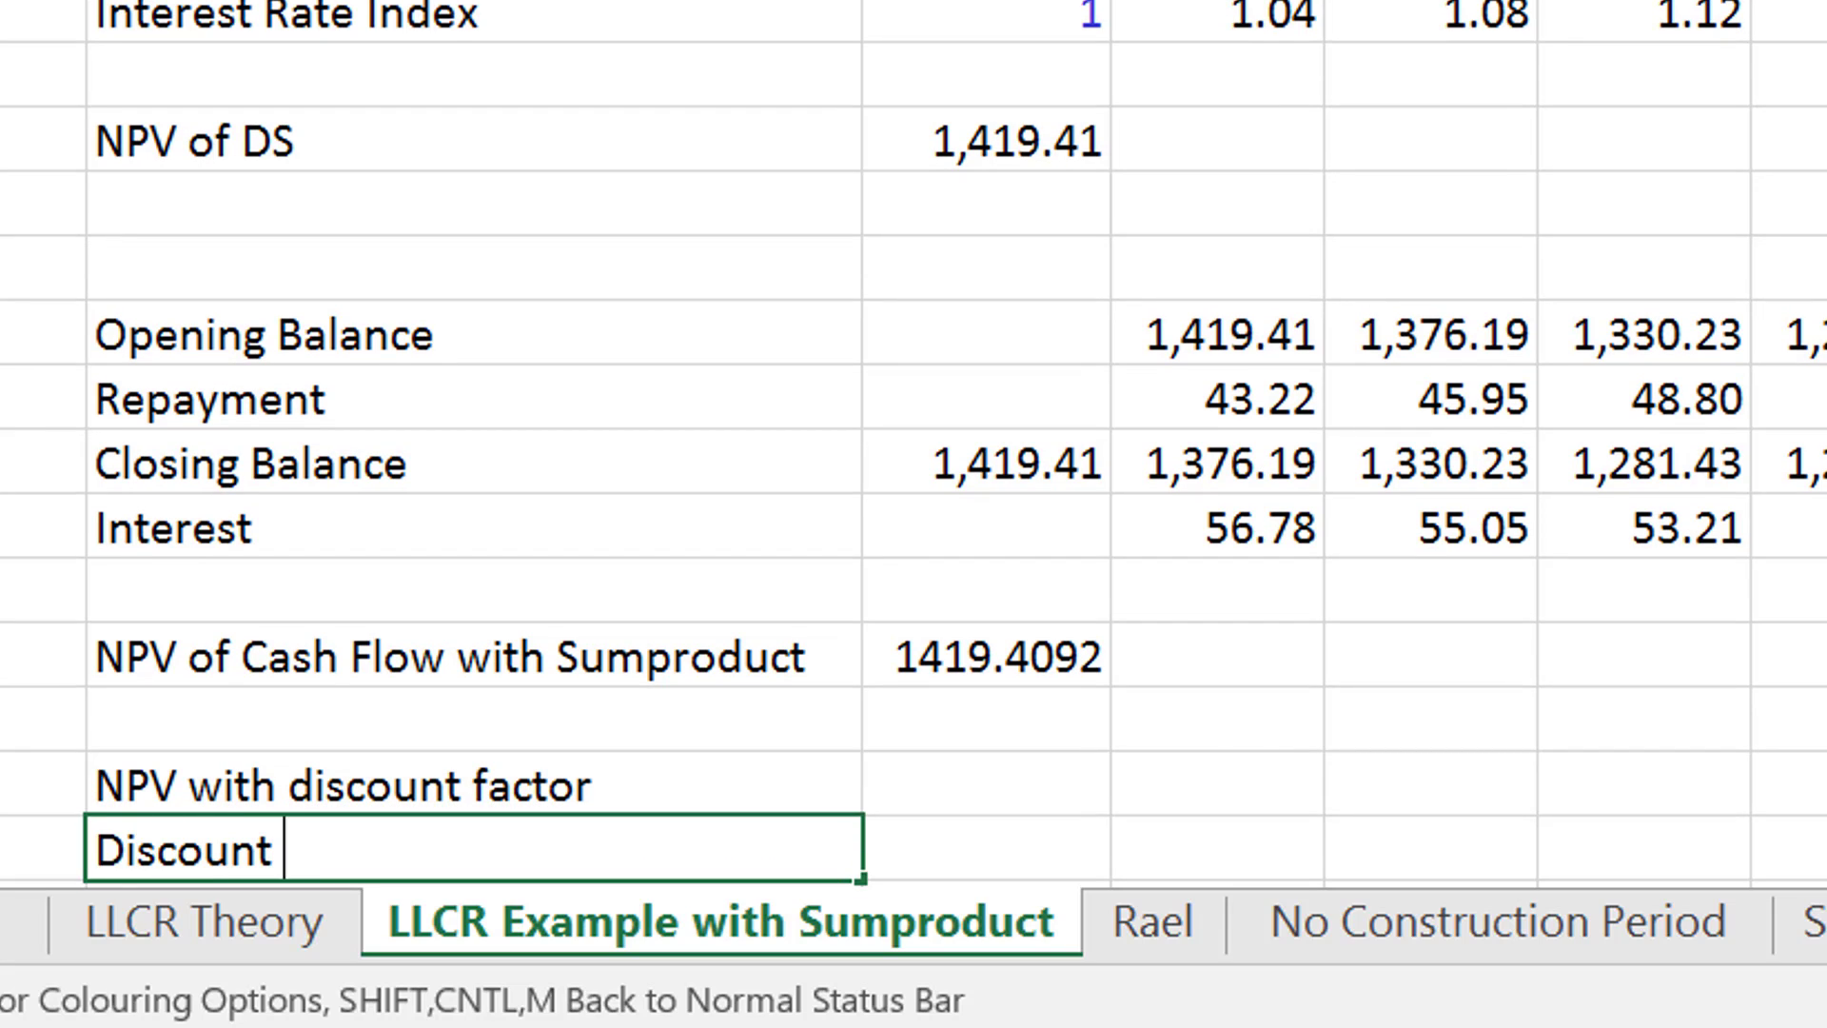
type("factor")
key("Tab")
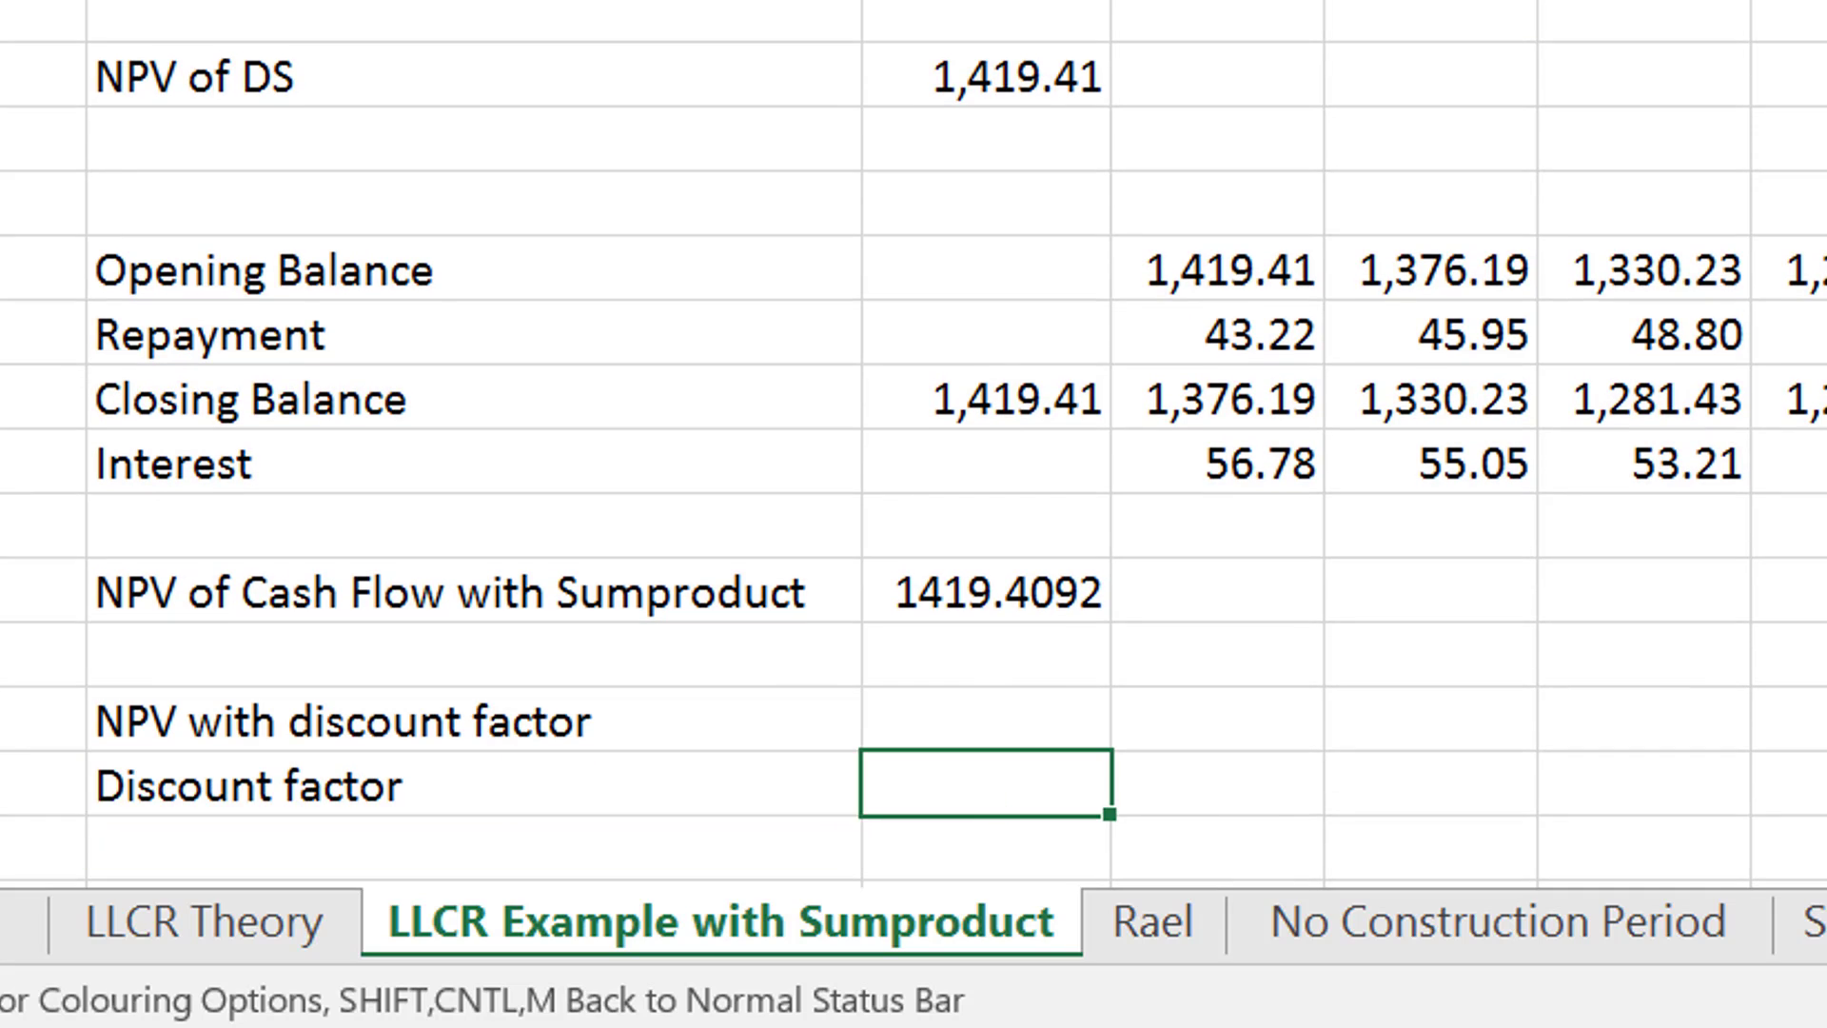
- Start the period 1 discount factor formula in D31 as 1 divided by one plus that period's interest rate, =1/(1+D17)
key("Right")
type("=1")
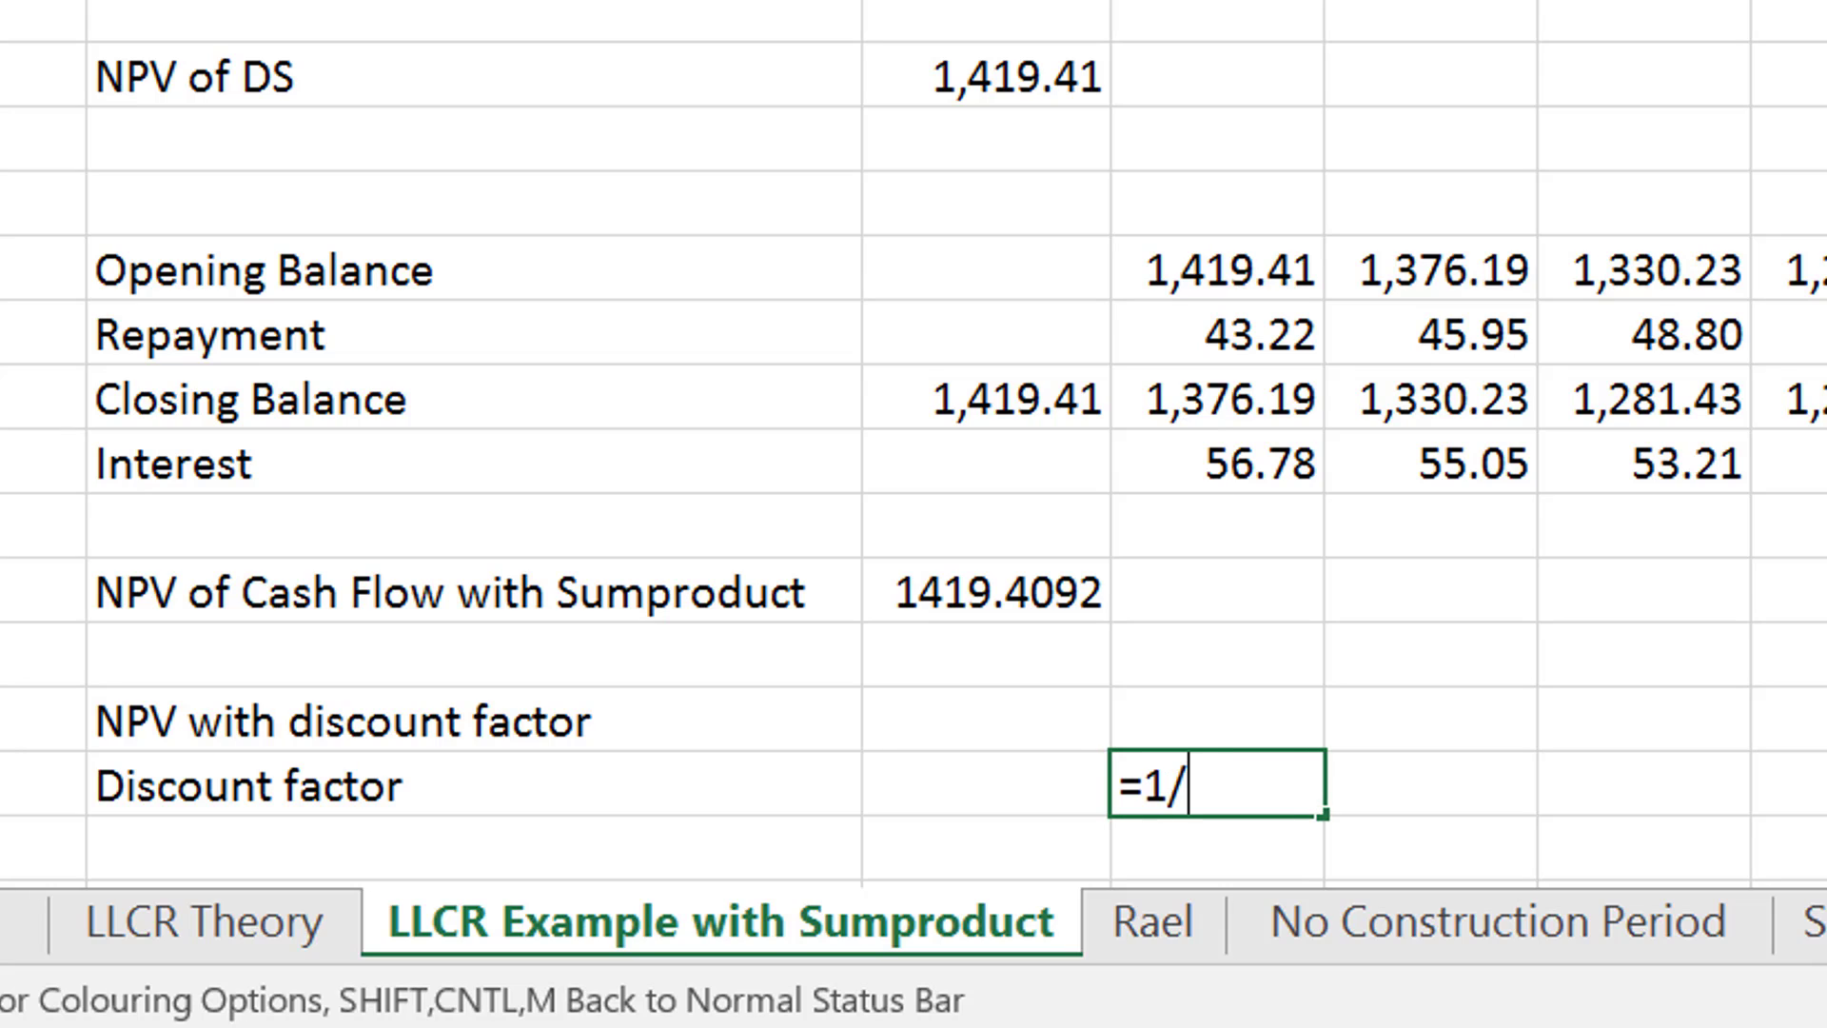
type("/(1+")
key("Up")
key("Up")
key("Up")
key("Up")
key("Up")
key("Up")
key("Up")
key("Up")
key("Up")
key("Up")
key("Up")
key("Up")
key("Up")
key("Up")
key("Up")
key("Up")
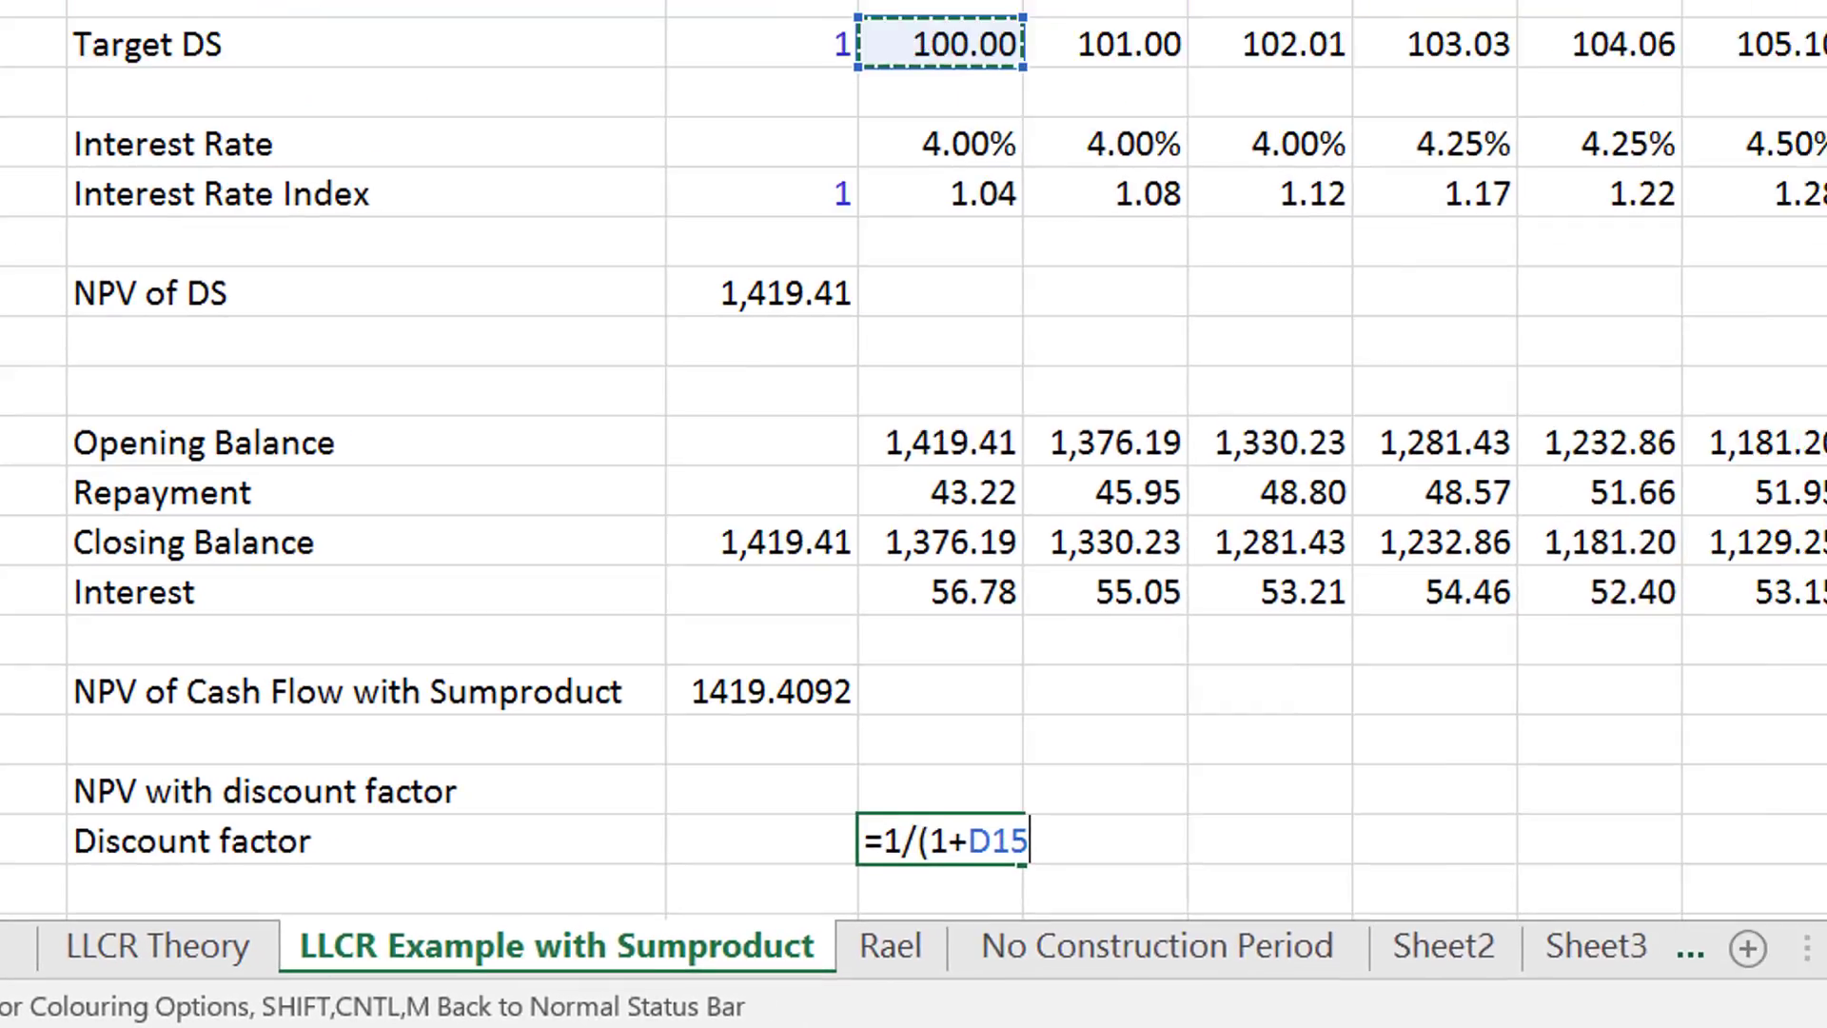
key("Down")
- Raise the discount factor's denominator to the power of the period number in D9 and copy the formula across all periods
key("Down")
type(")")
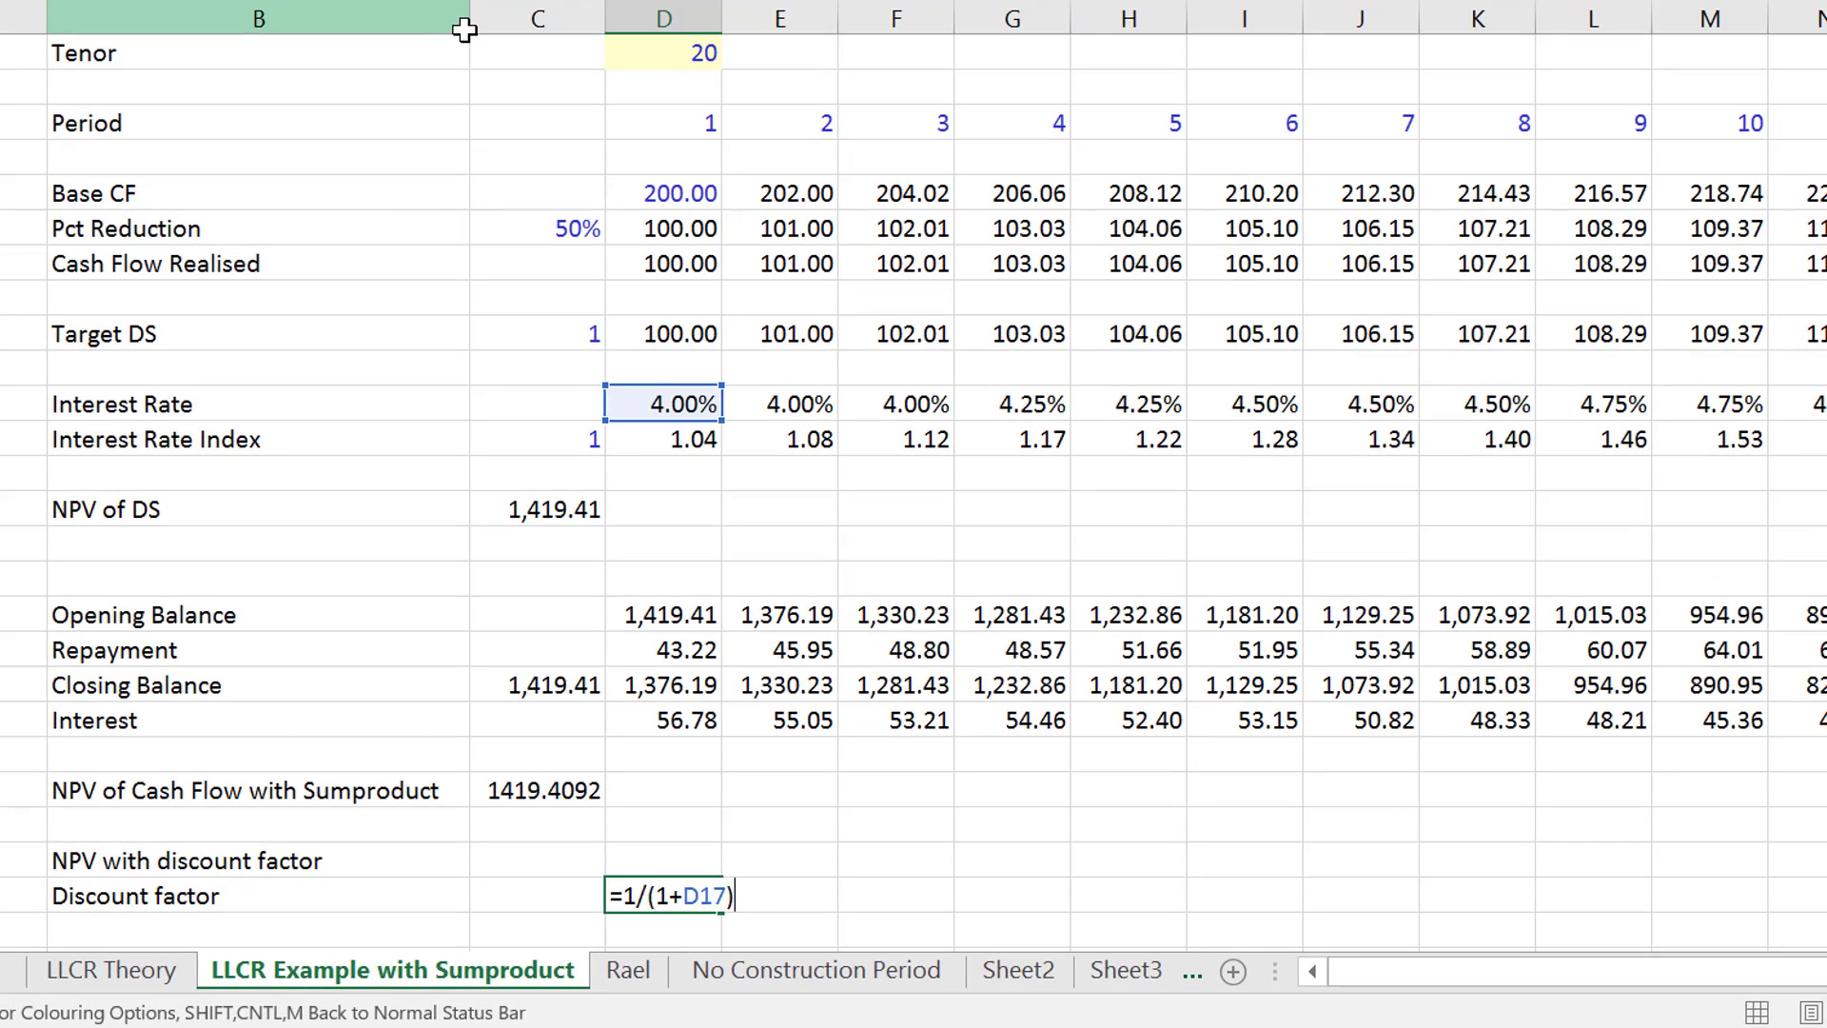
type("^")
key("Down")
key("Up")
key("Up")
key("Up")
key("Up")
key("Up")
key("Up")
key("Up")
key("Up")
key("Up")
key("Up")
key("Up")
key("Up")
key("Up")
key("Up")
key("Up")
key("Up")
key("Up")
key("Up")
key("Up")
key("Up")
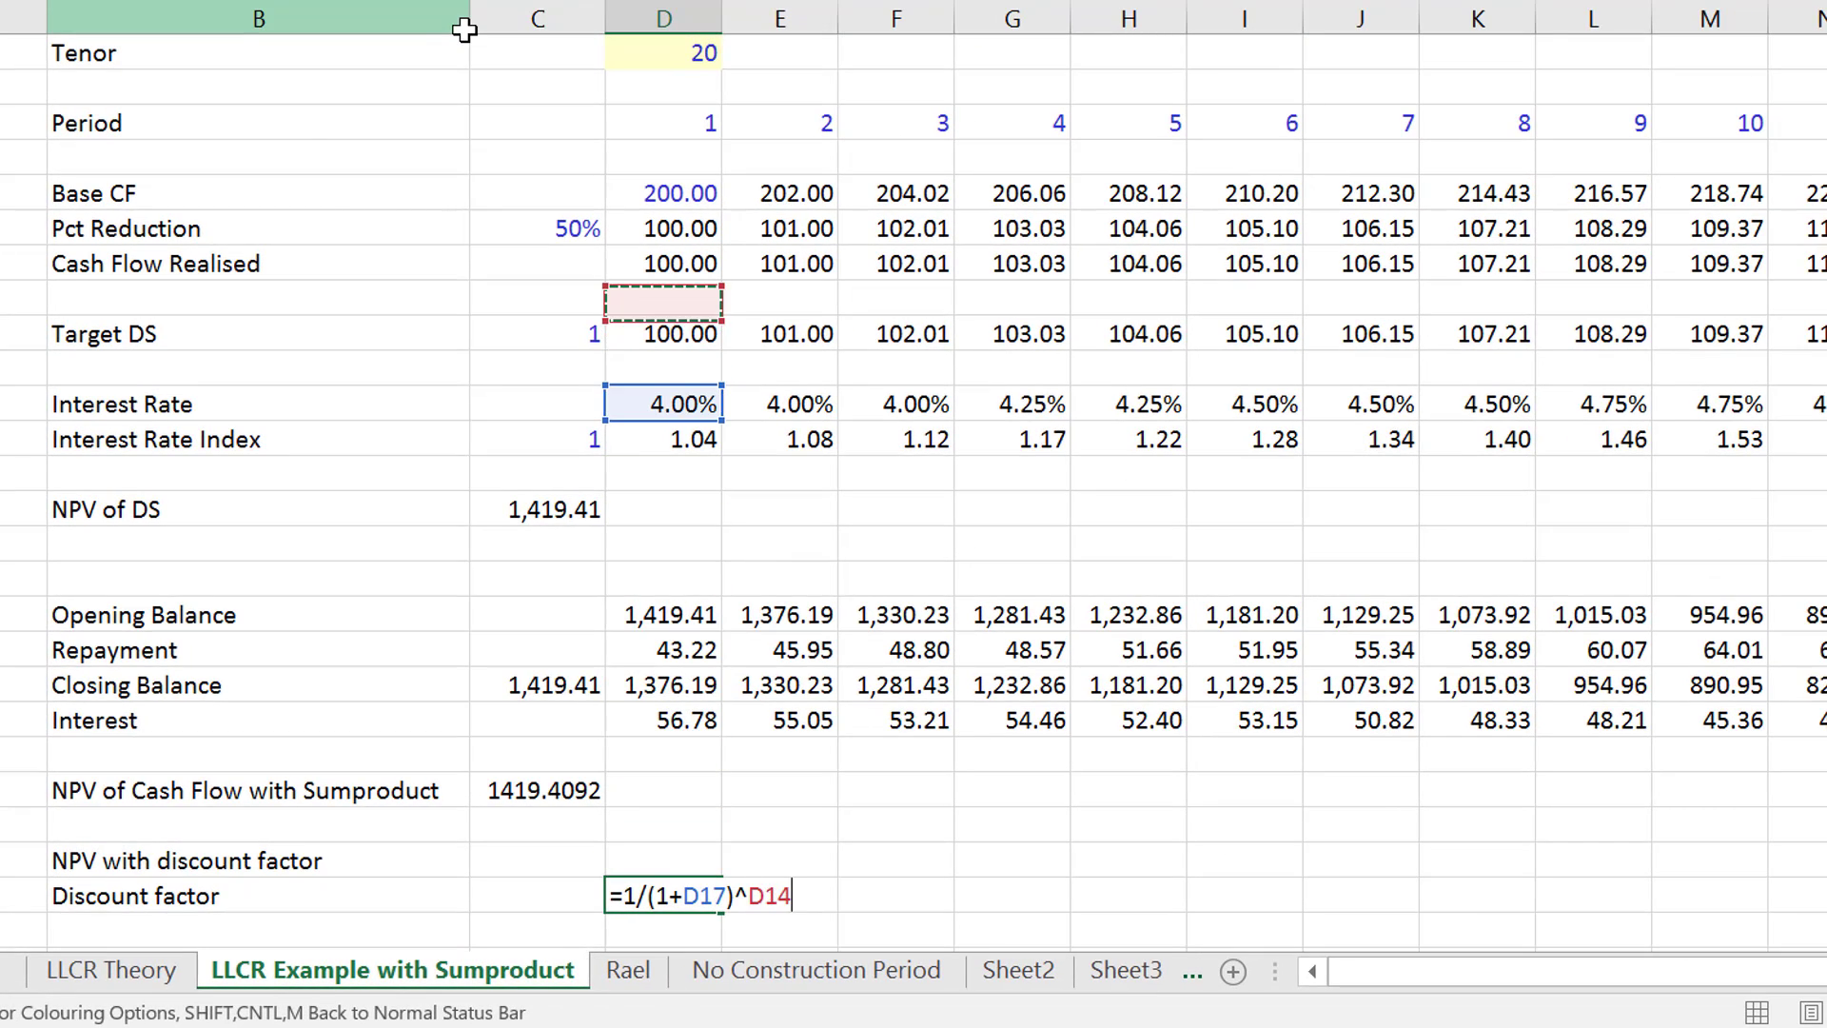
key("Return")
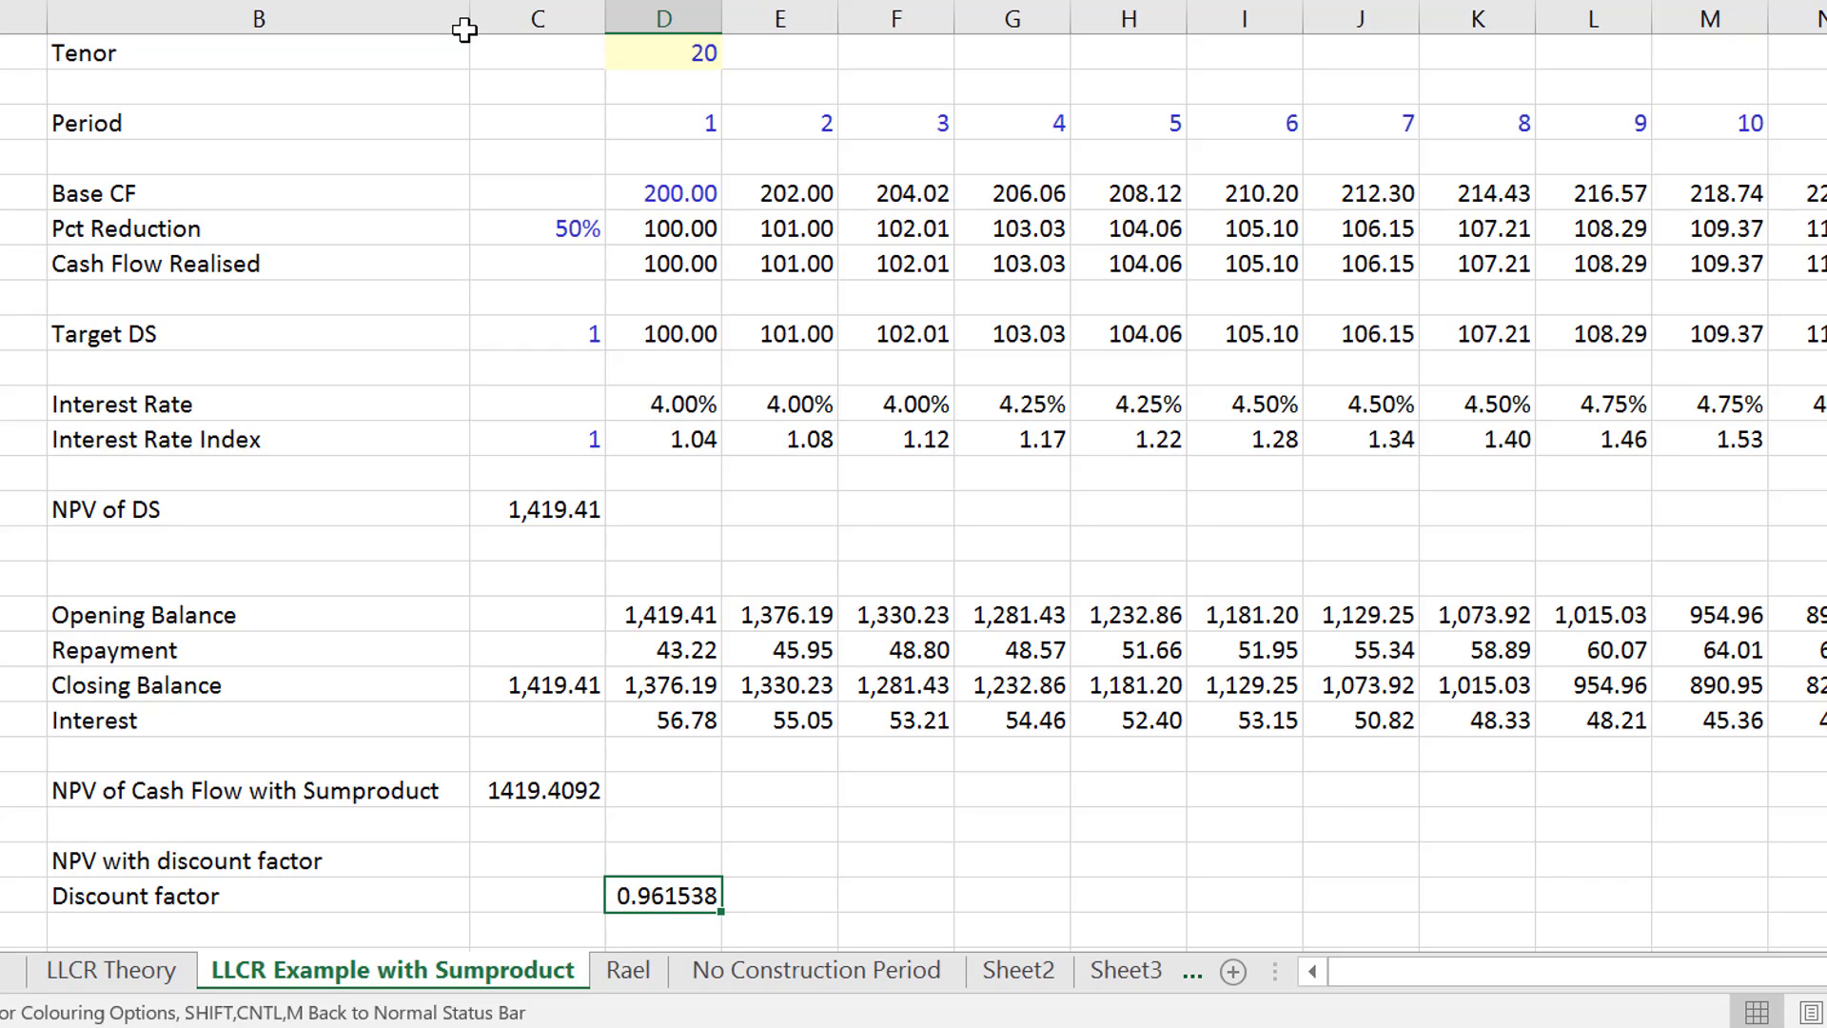
key("ctrl+shift+r")
- Enter the label "Sumproduct" in column B directly below "Discount factor"
key("Left")
key("Left")
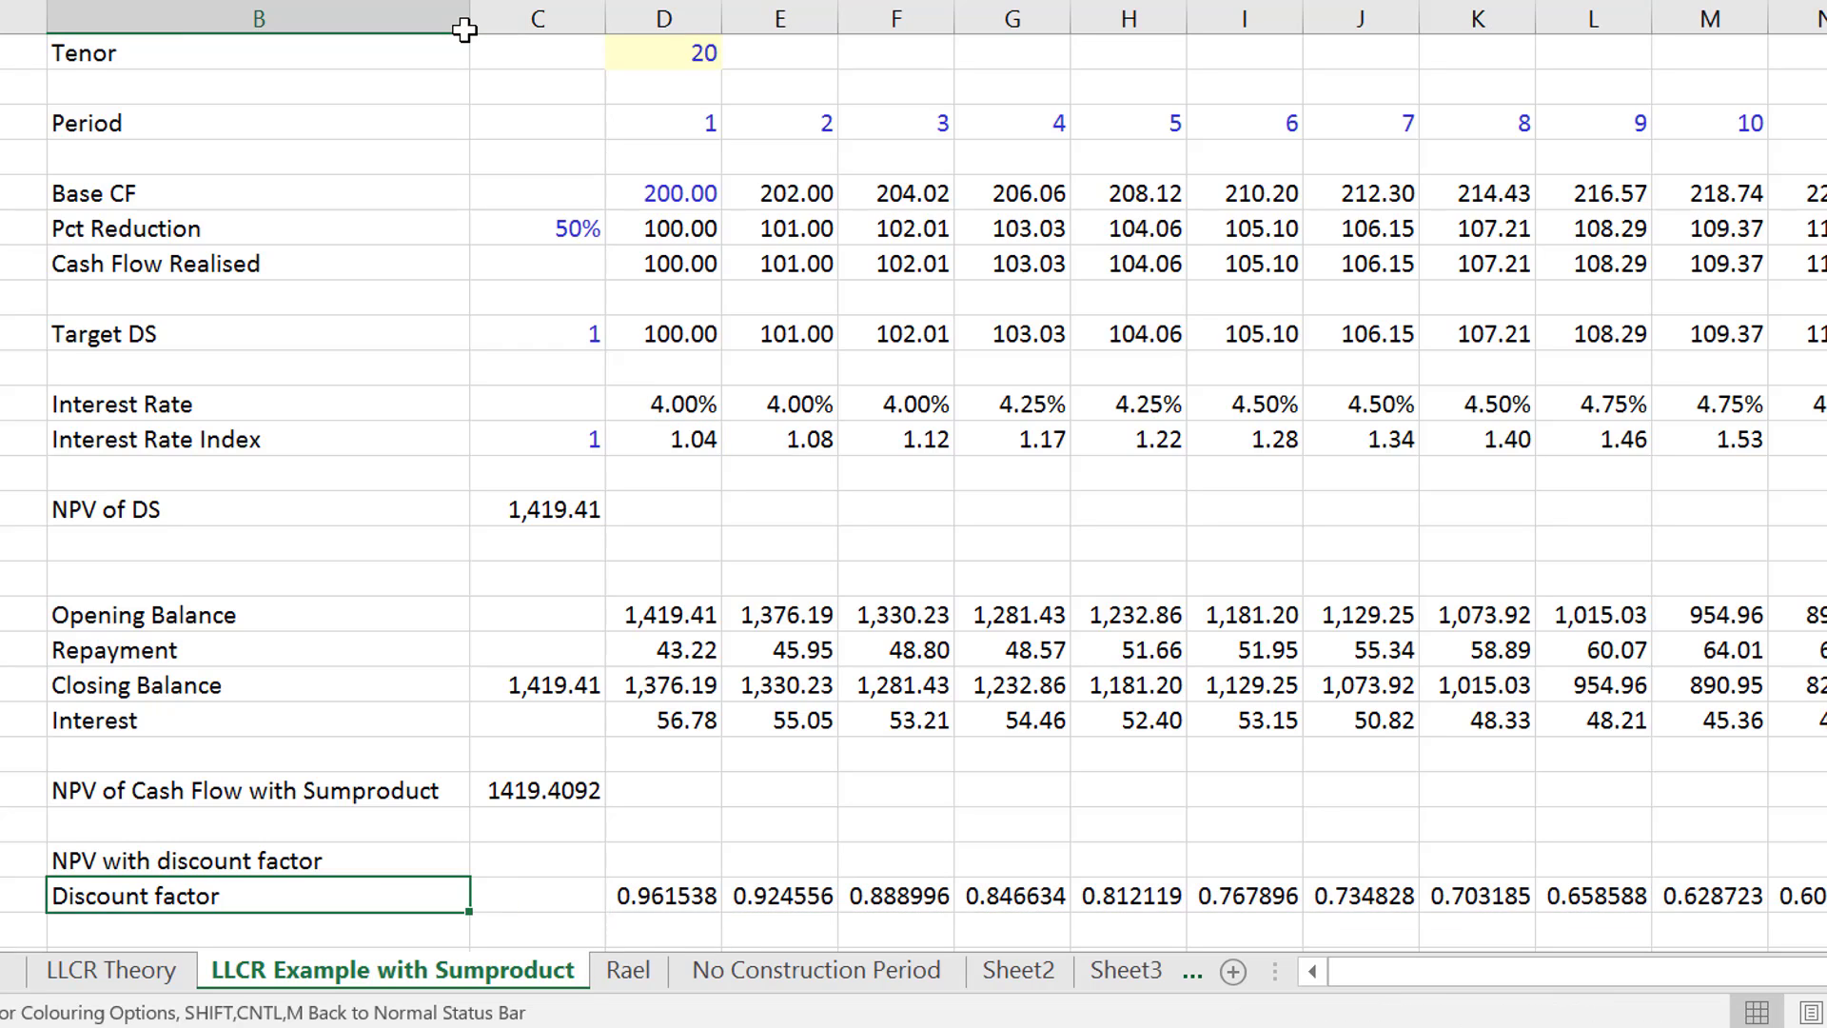
key("Down")
type("S")
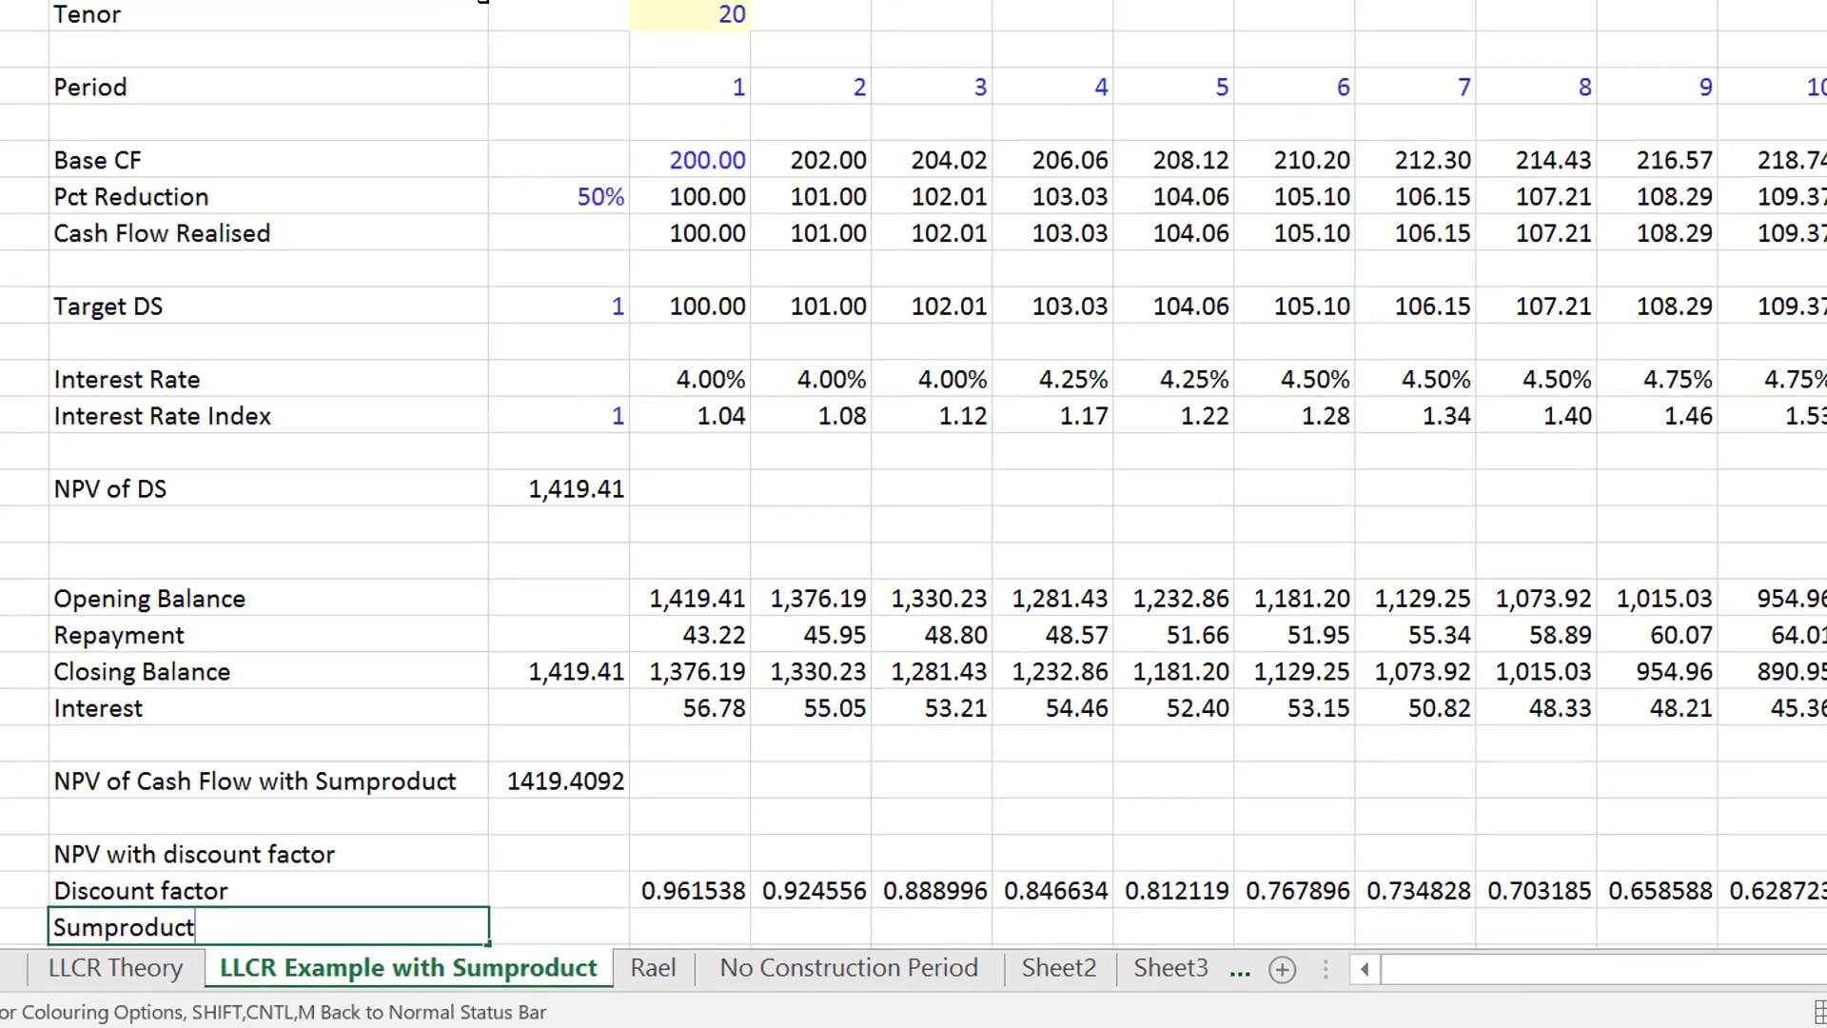
key("Tab")
- Start a SUMPRODUCT formula beside the new Sumproduct label with the discount factor row D31:W31 as its first array
type("=")
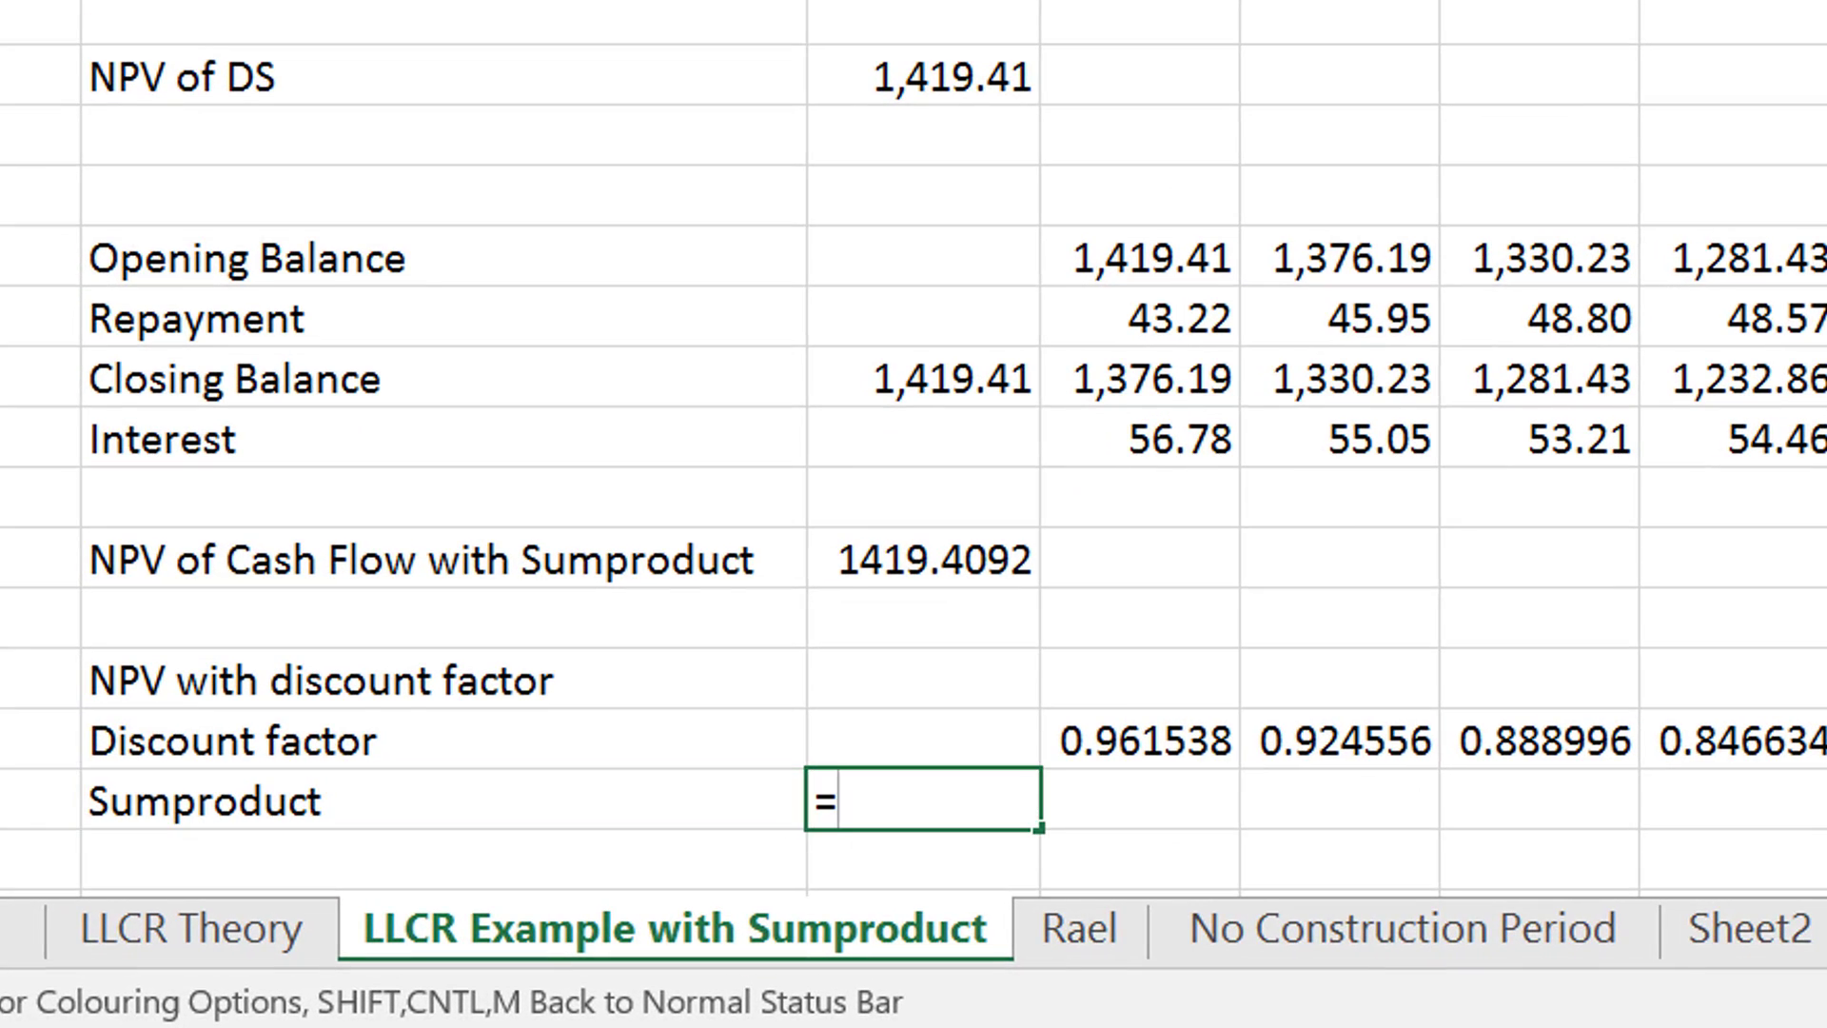
type("sum")
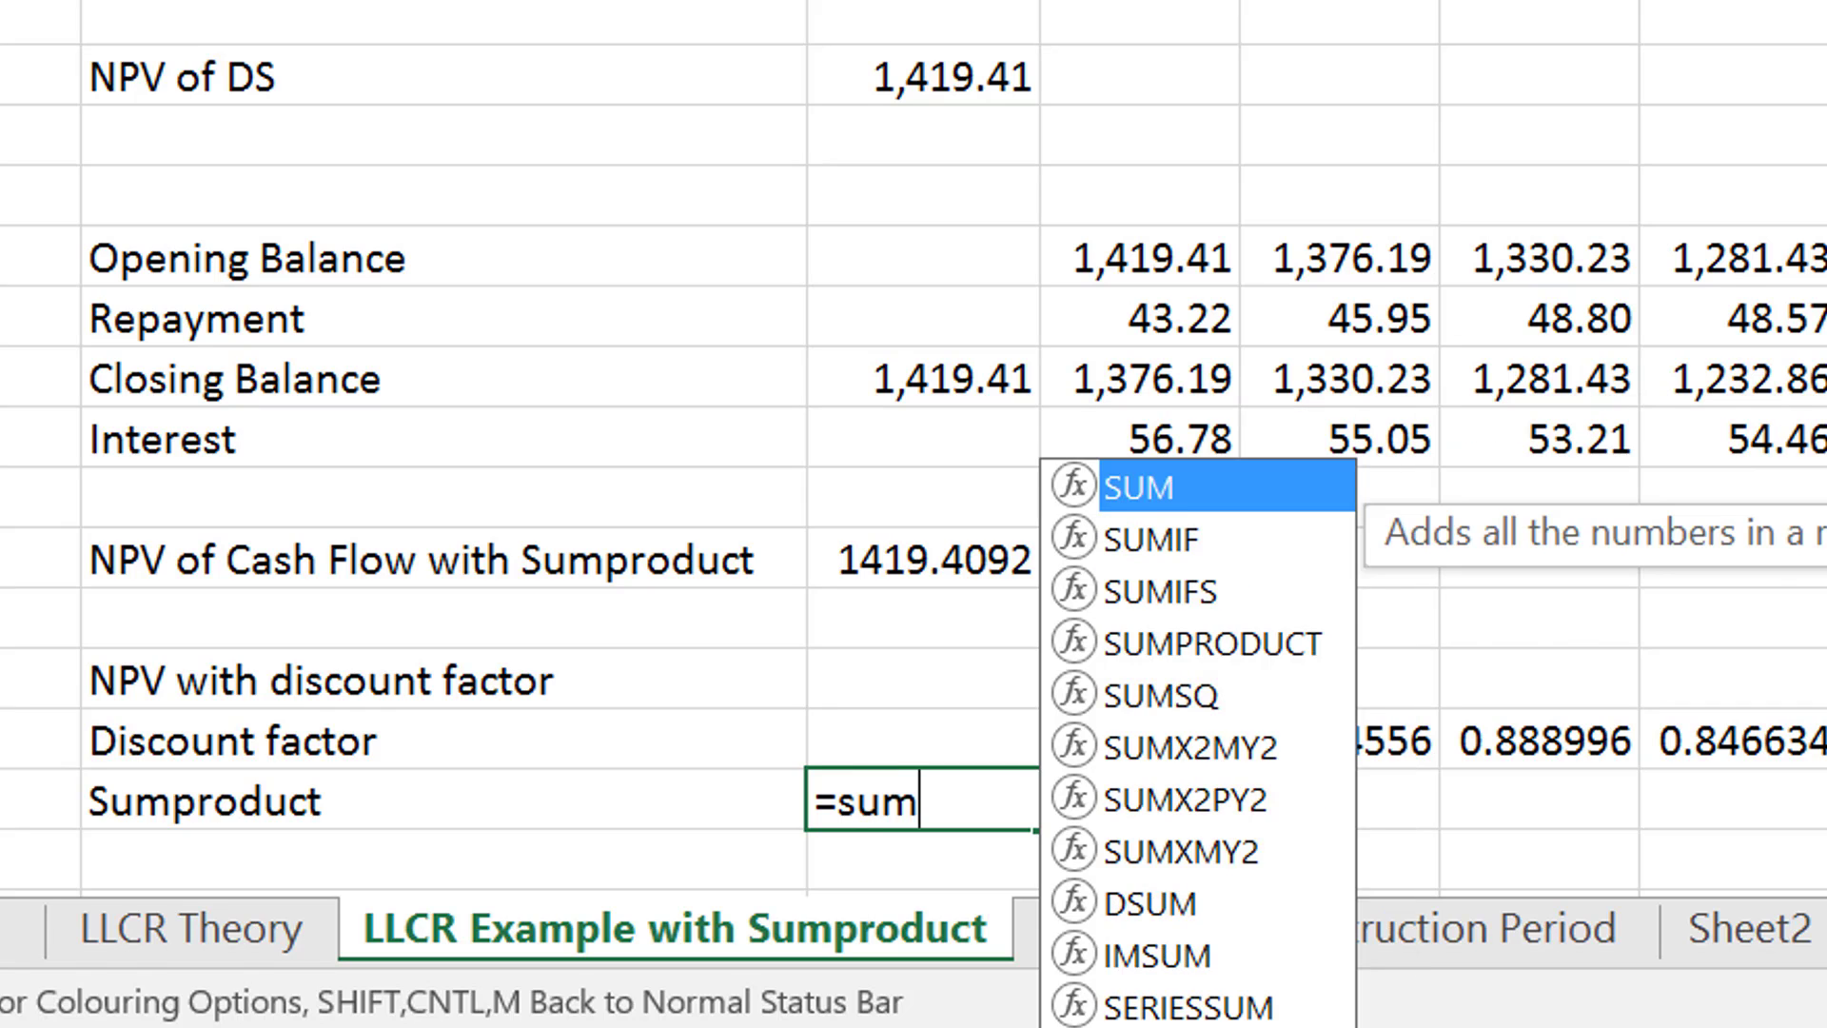
key("Down")
key("Down")
key("Down")
key("Tab")
key("Up")
key("Right")
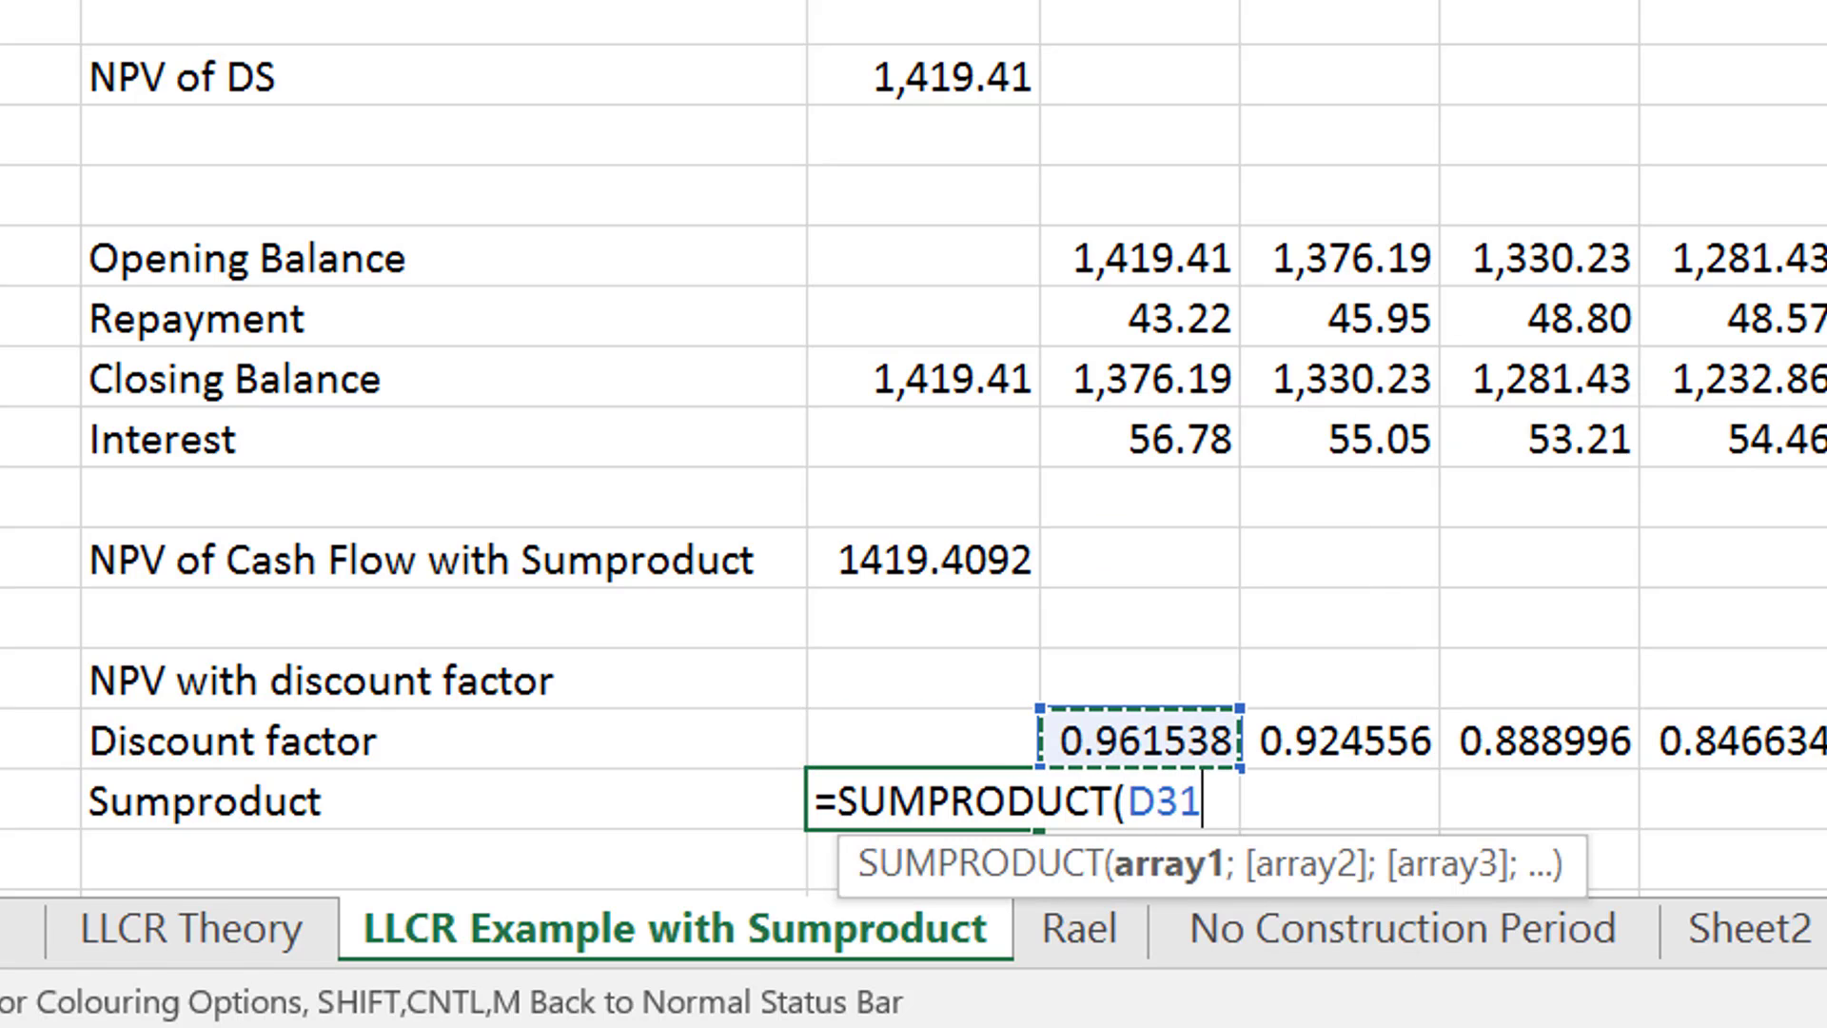
key("ctrl+shift+Right")
- Add the Cash Flow Realised row D13:W13 as the second SUMPRODUCT array and complete the formula
type(";")
key("Left")
key("Left")
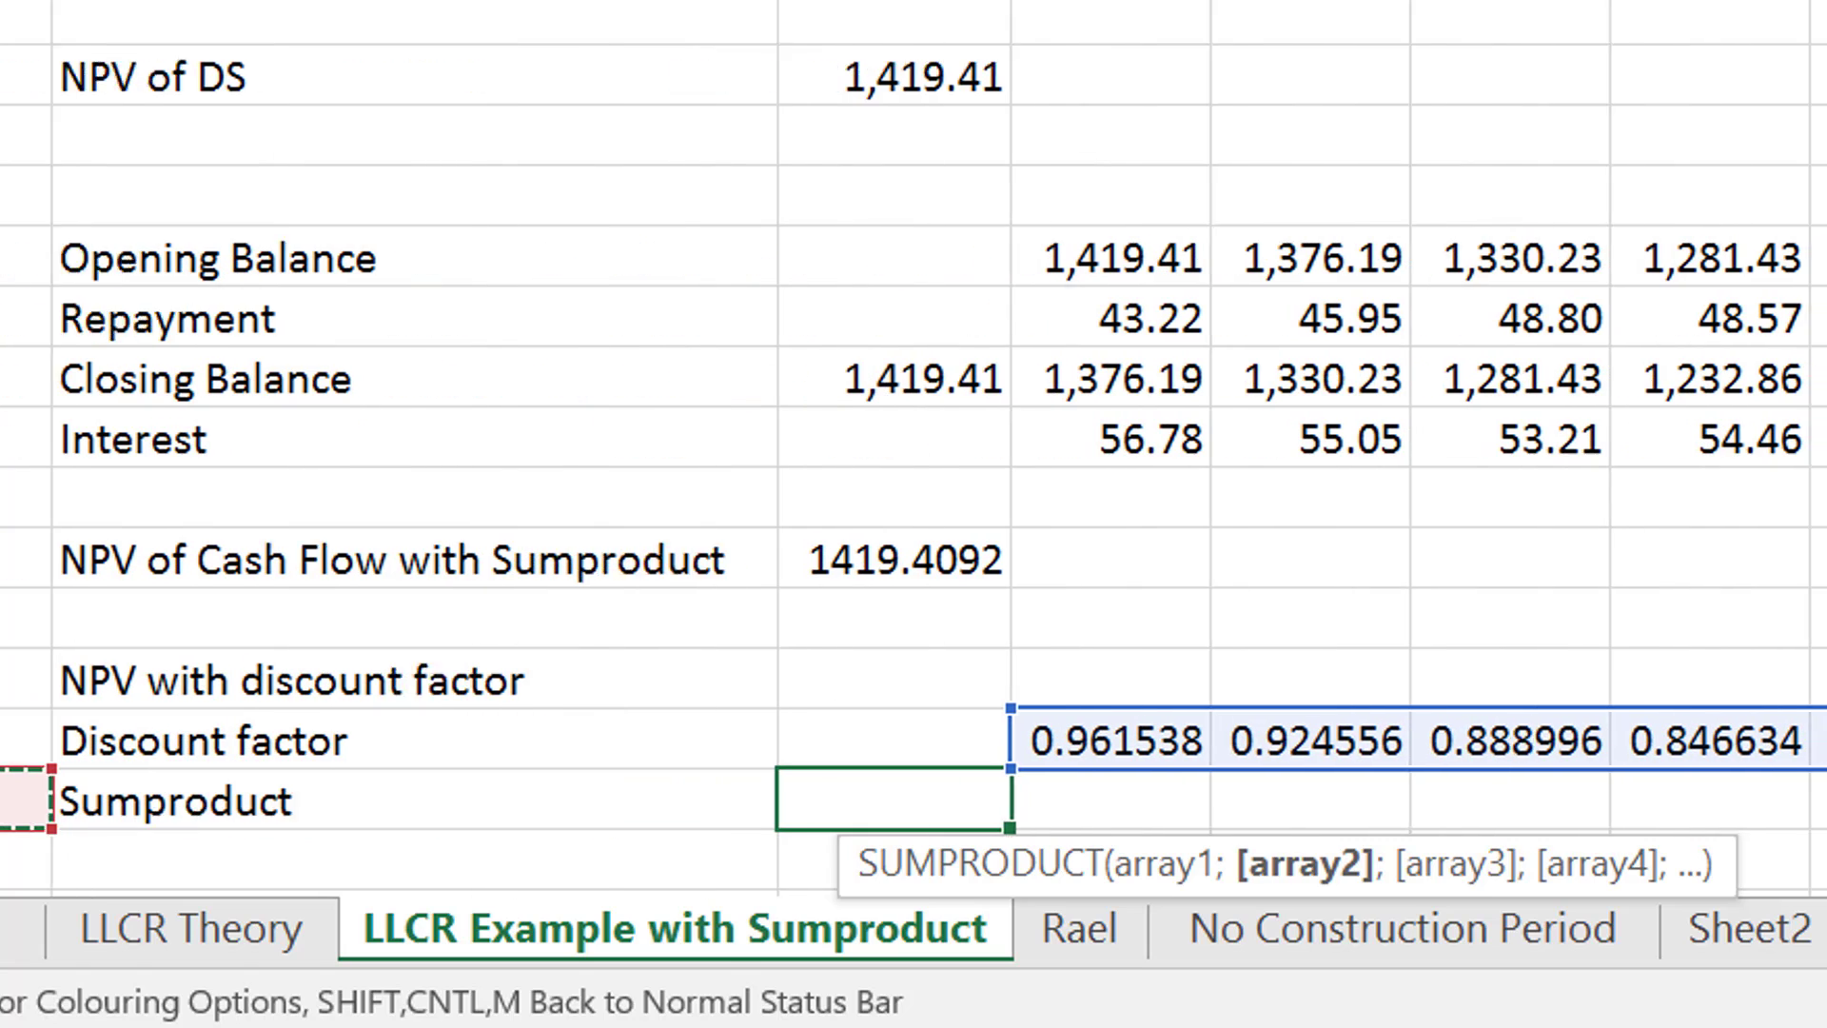
key("Up")
key("Up")
key("Up")
key("Up")
key("Up")
key("Up")
key("Up")
key("Up")
key("Up")
key("Up")
key("Up")
key("Up")
key("Up")
key("Up")
key("Up")
key("Up")
key("Up")
key("Up")
key("Up")
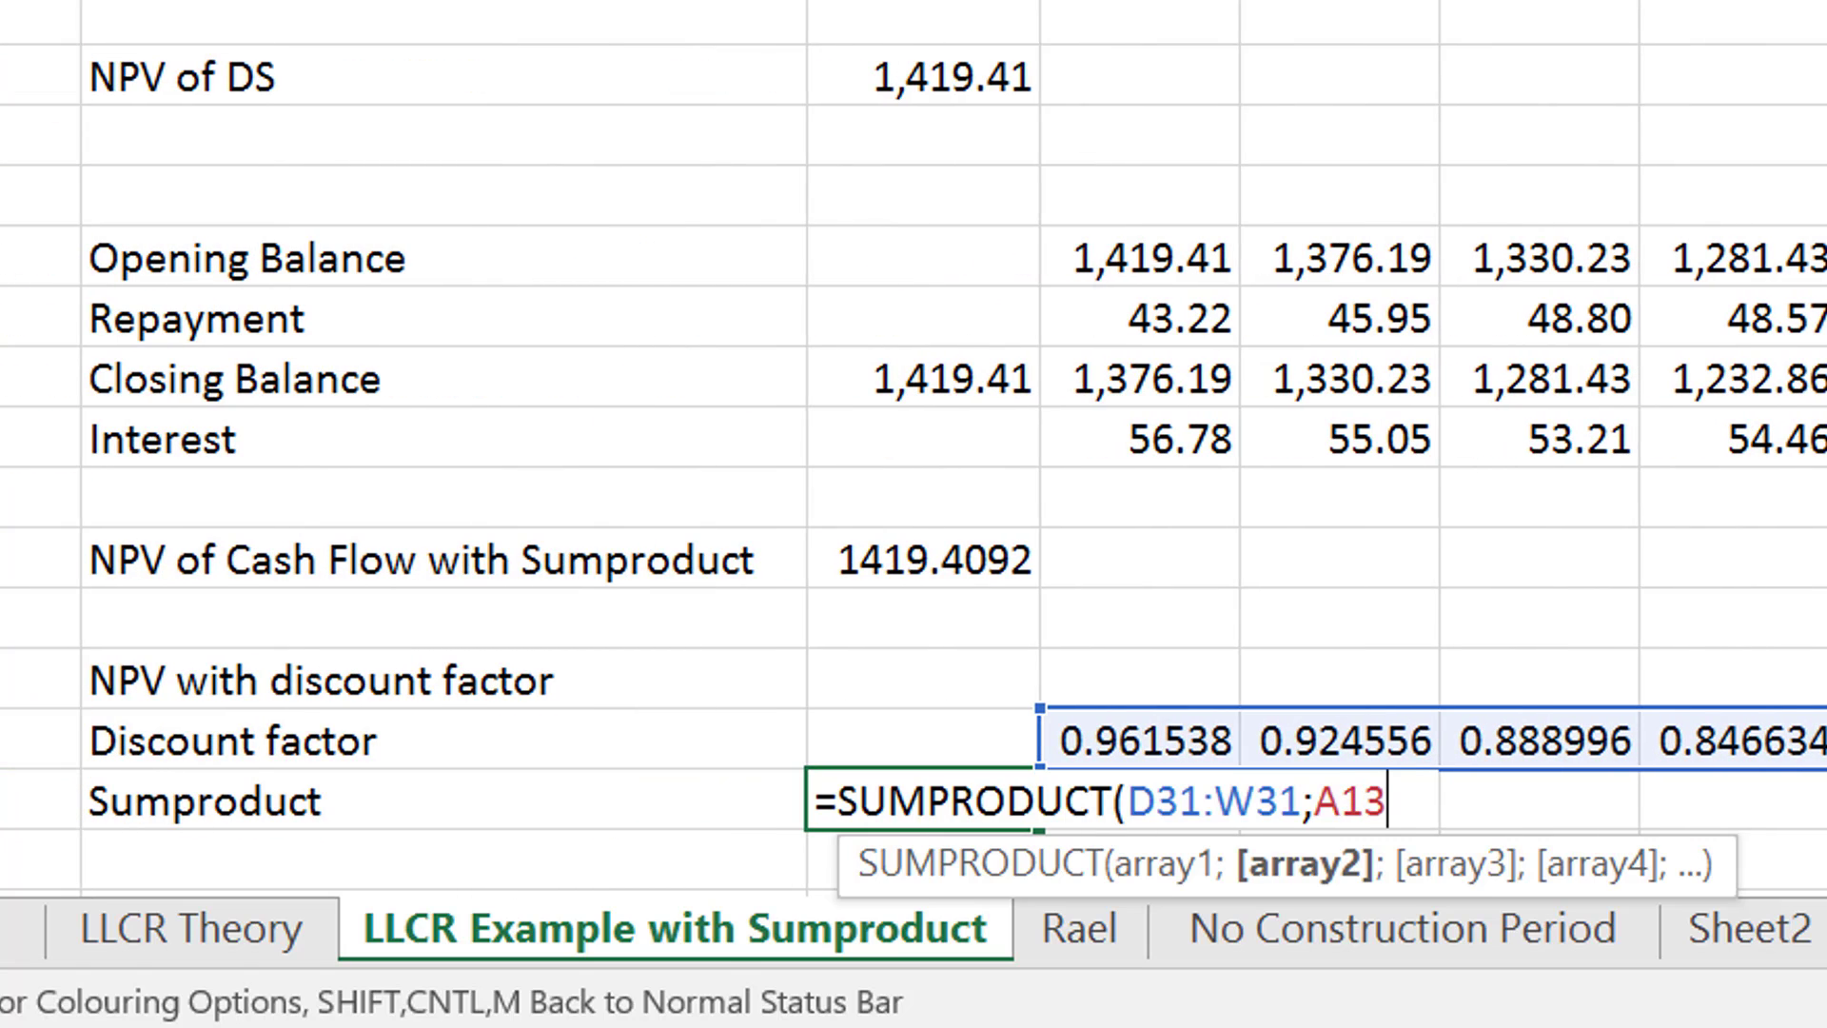
key("Right")
key("Right")
key("Right")
key("ctrl+shift+Right")
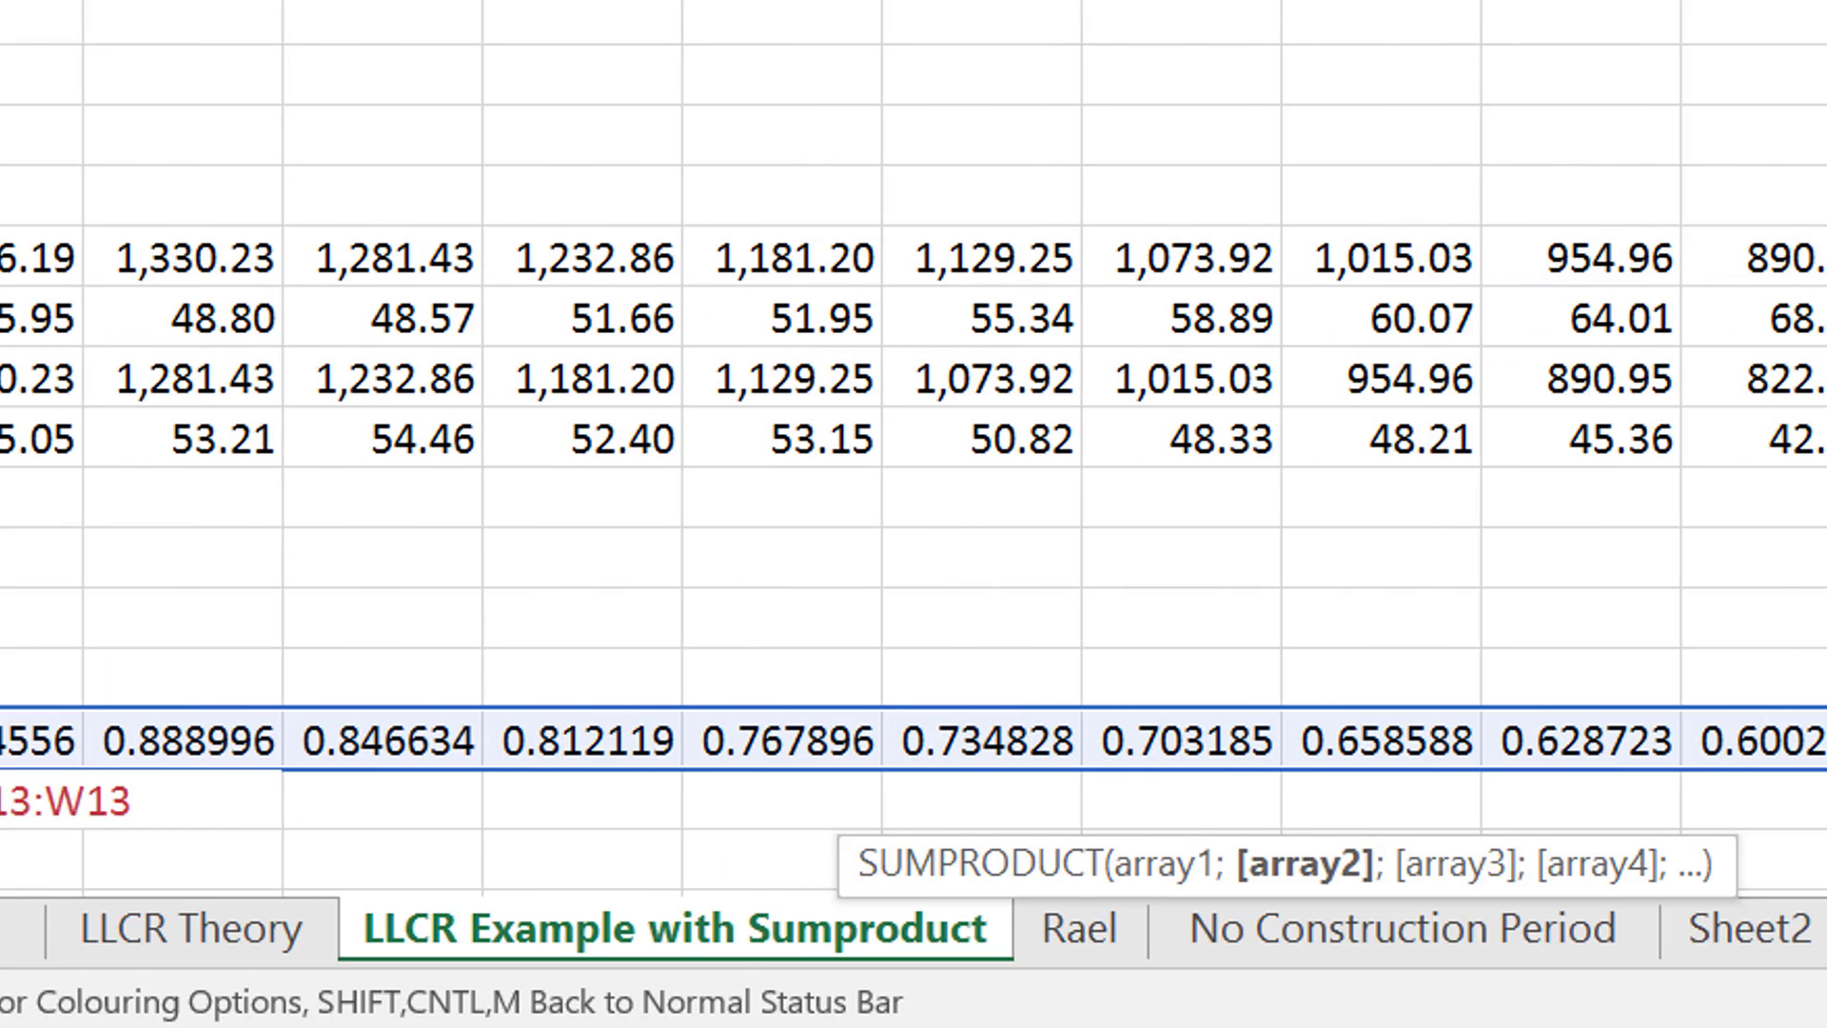
key("Return")
- Examine the formula behind NPV of Cash Flow with Sumproduct for comparison with the discount factor NPV
key("Up")
key("Up")
key("Up")
key("Up")
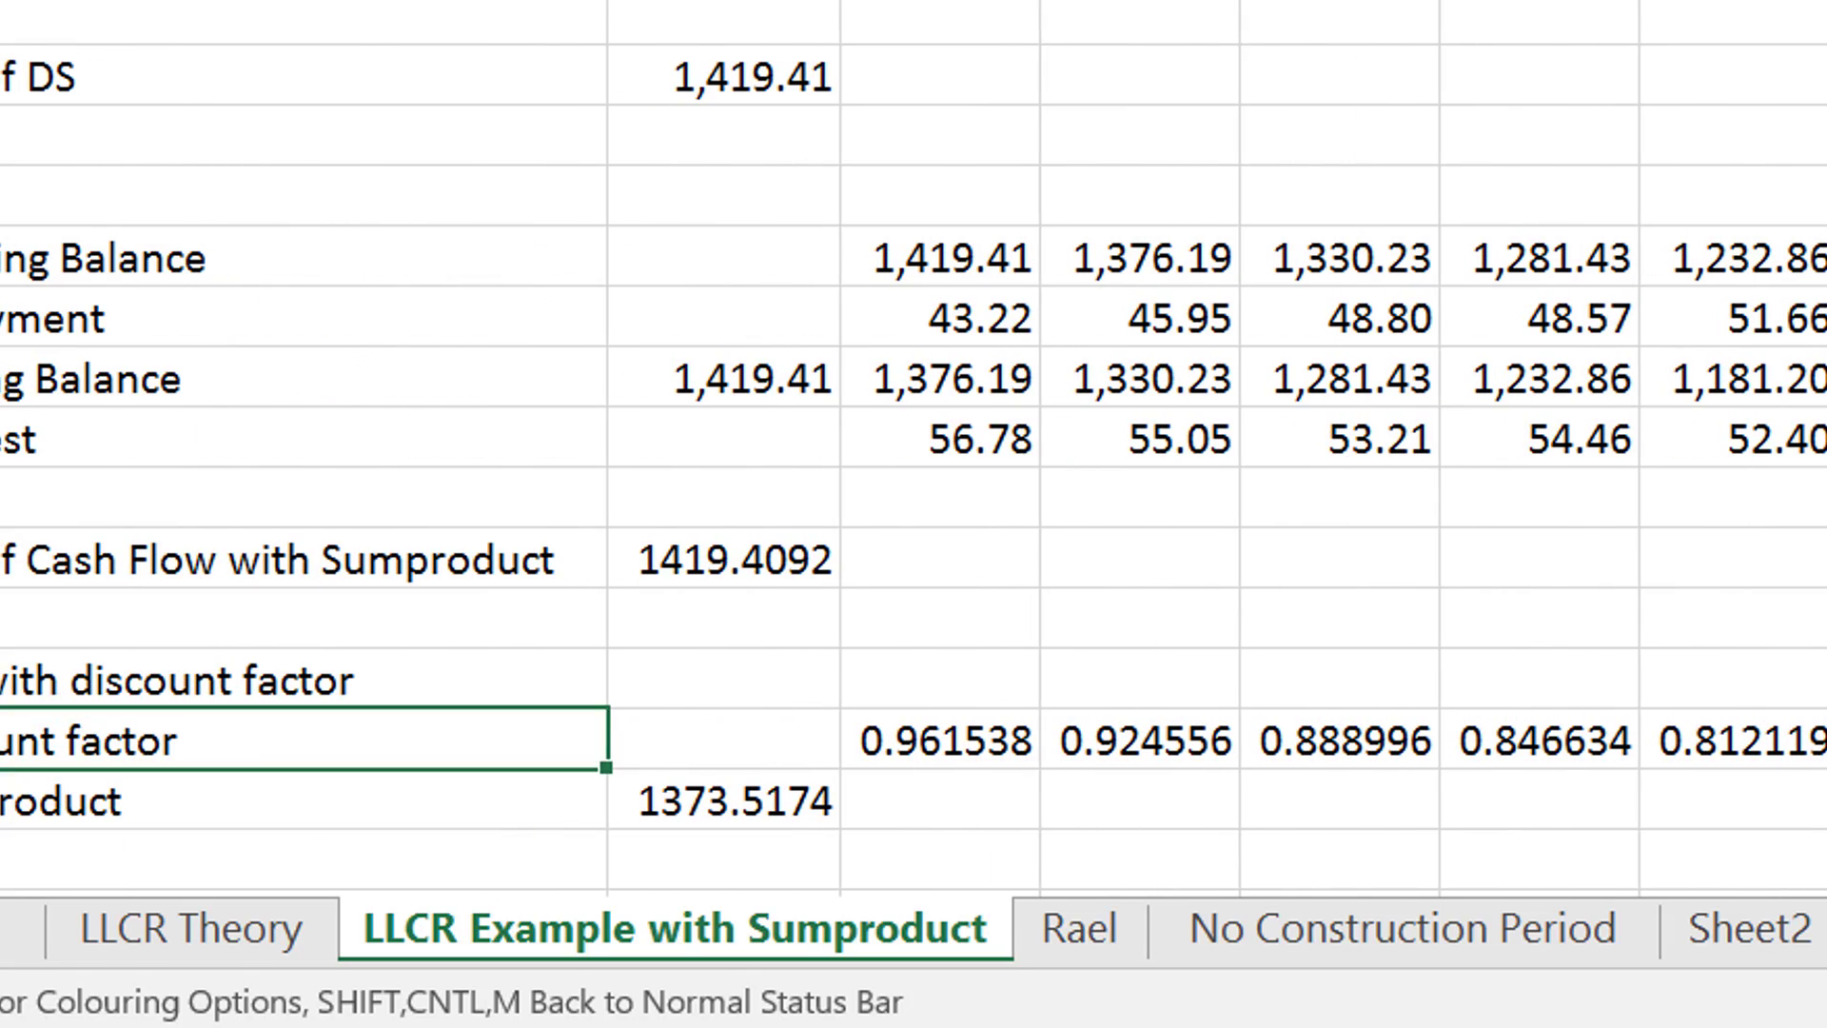
key("F2")
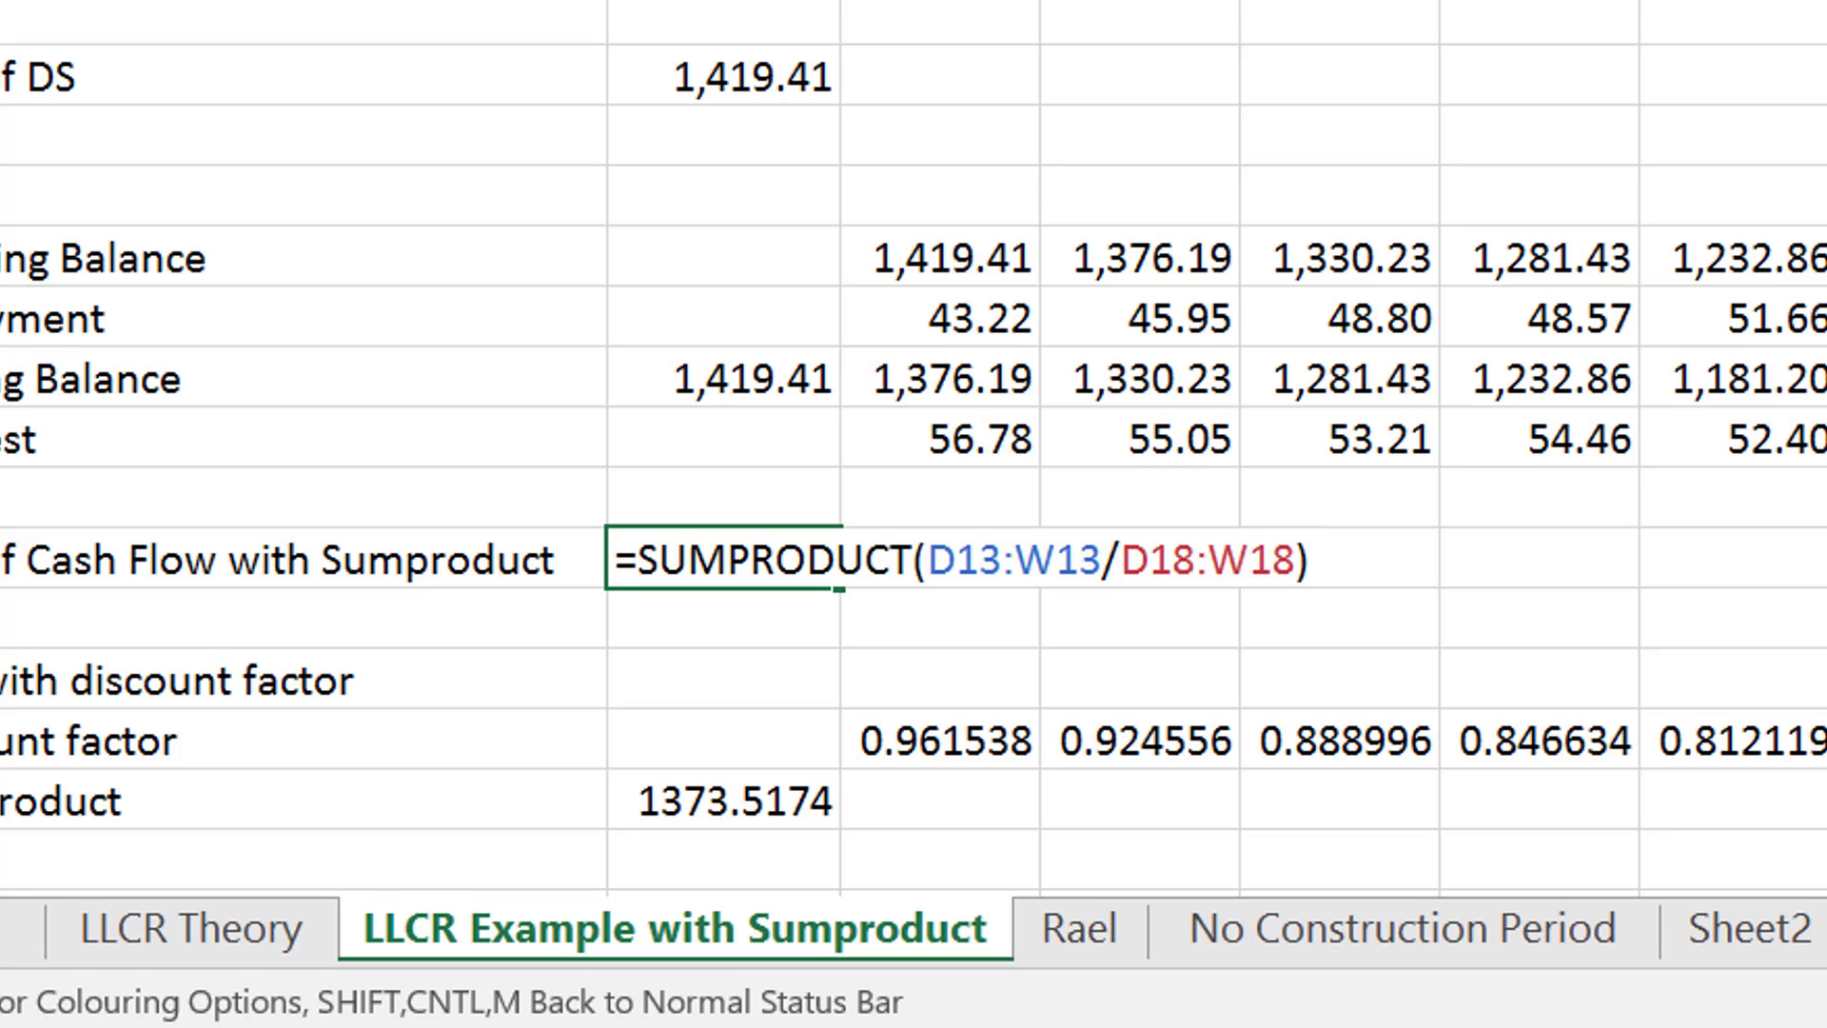
key("Return")
key("Down")
key("Up")
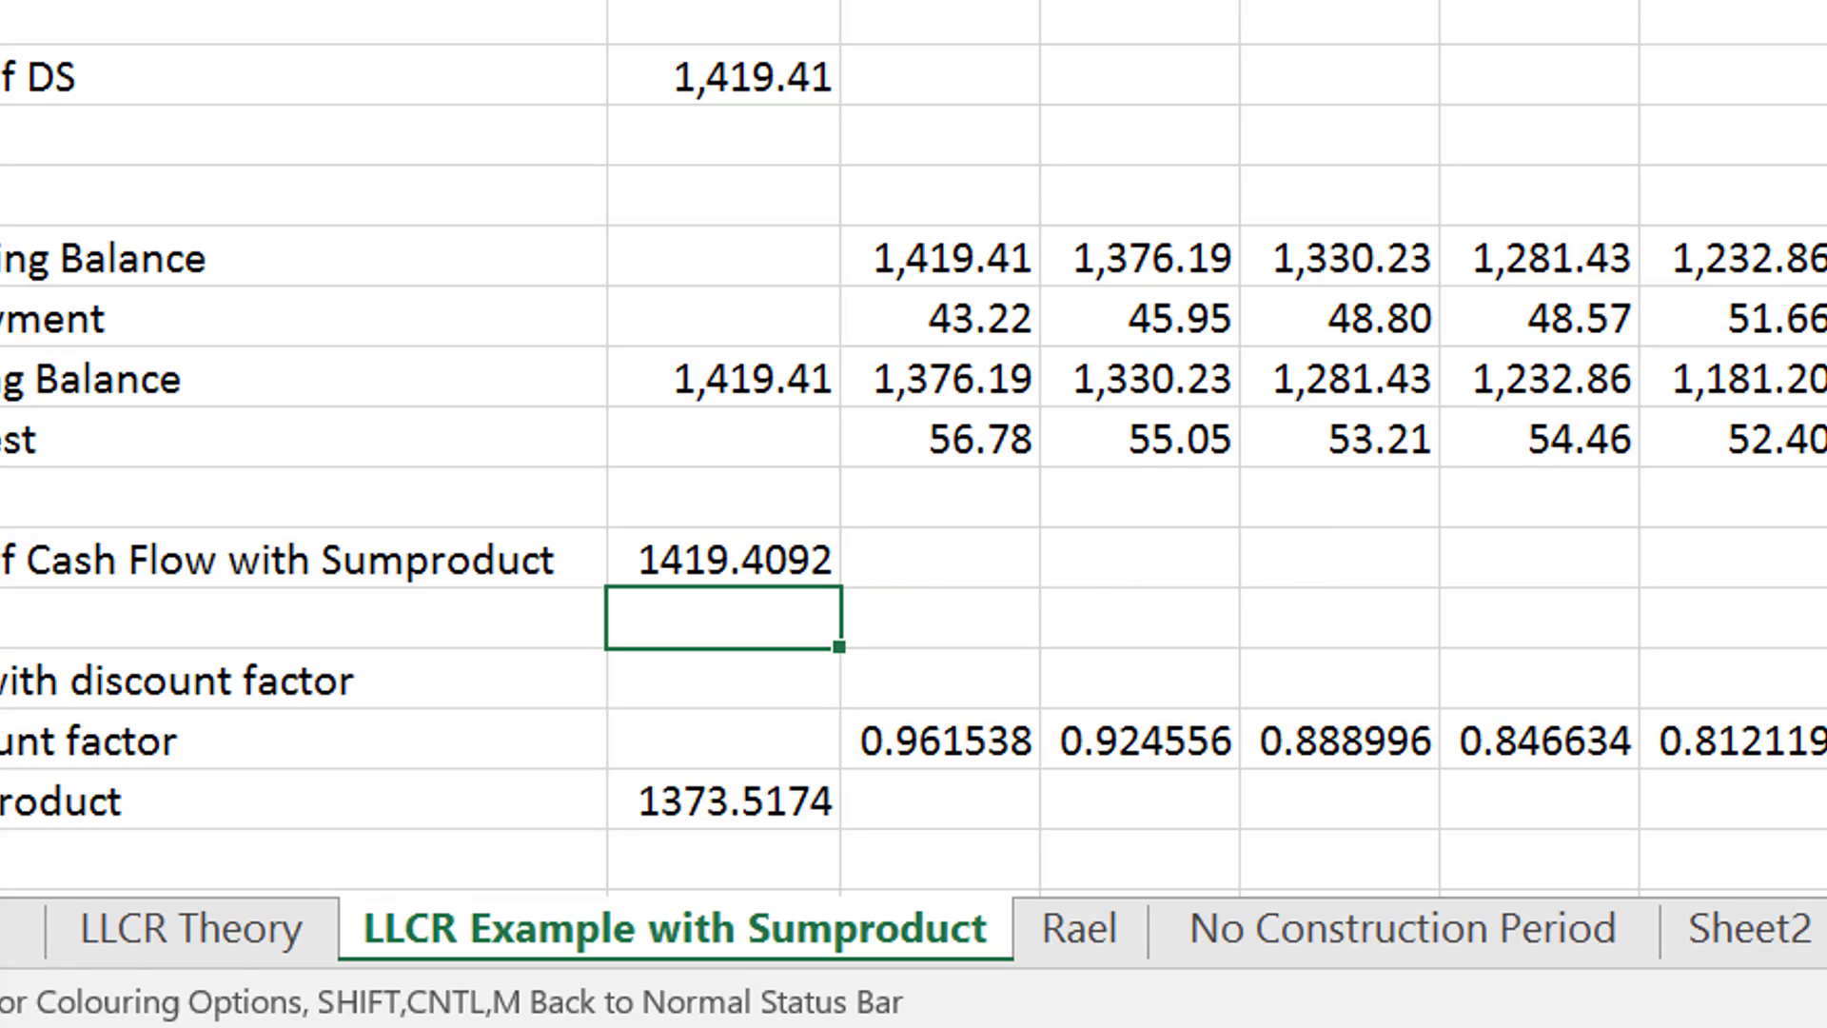
- Link the interest rate input starting in period 4 to the rate before it with =D4
key("Up")
key("Up")
key("Up")
key("Up")
key("Up")
key("Up")
key("Up")
key("Up")
key("Up")
key("Up")
key("Up")
key("Up")
key("Up")
key("Up")
key("Up")
key("Up")
key("Up")
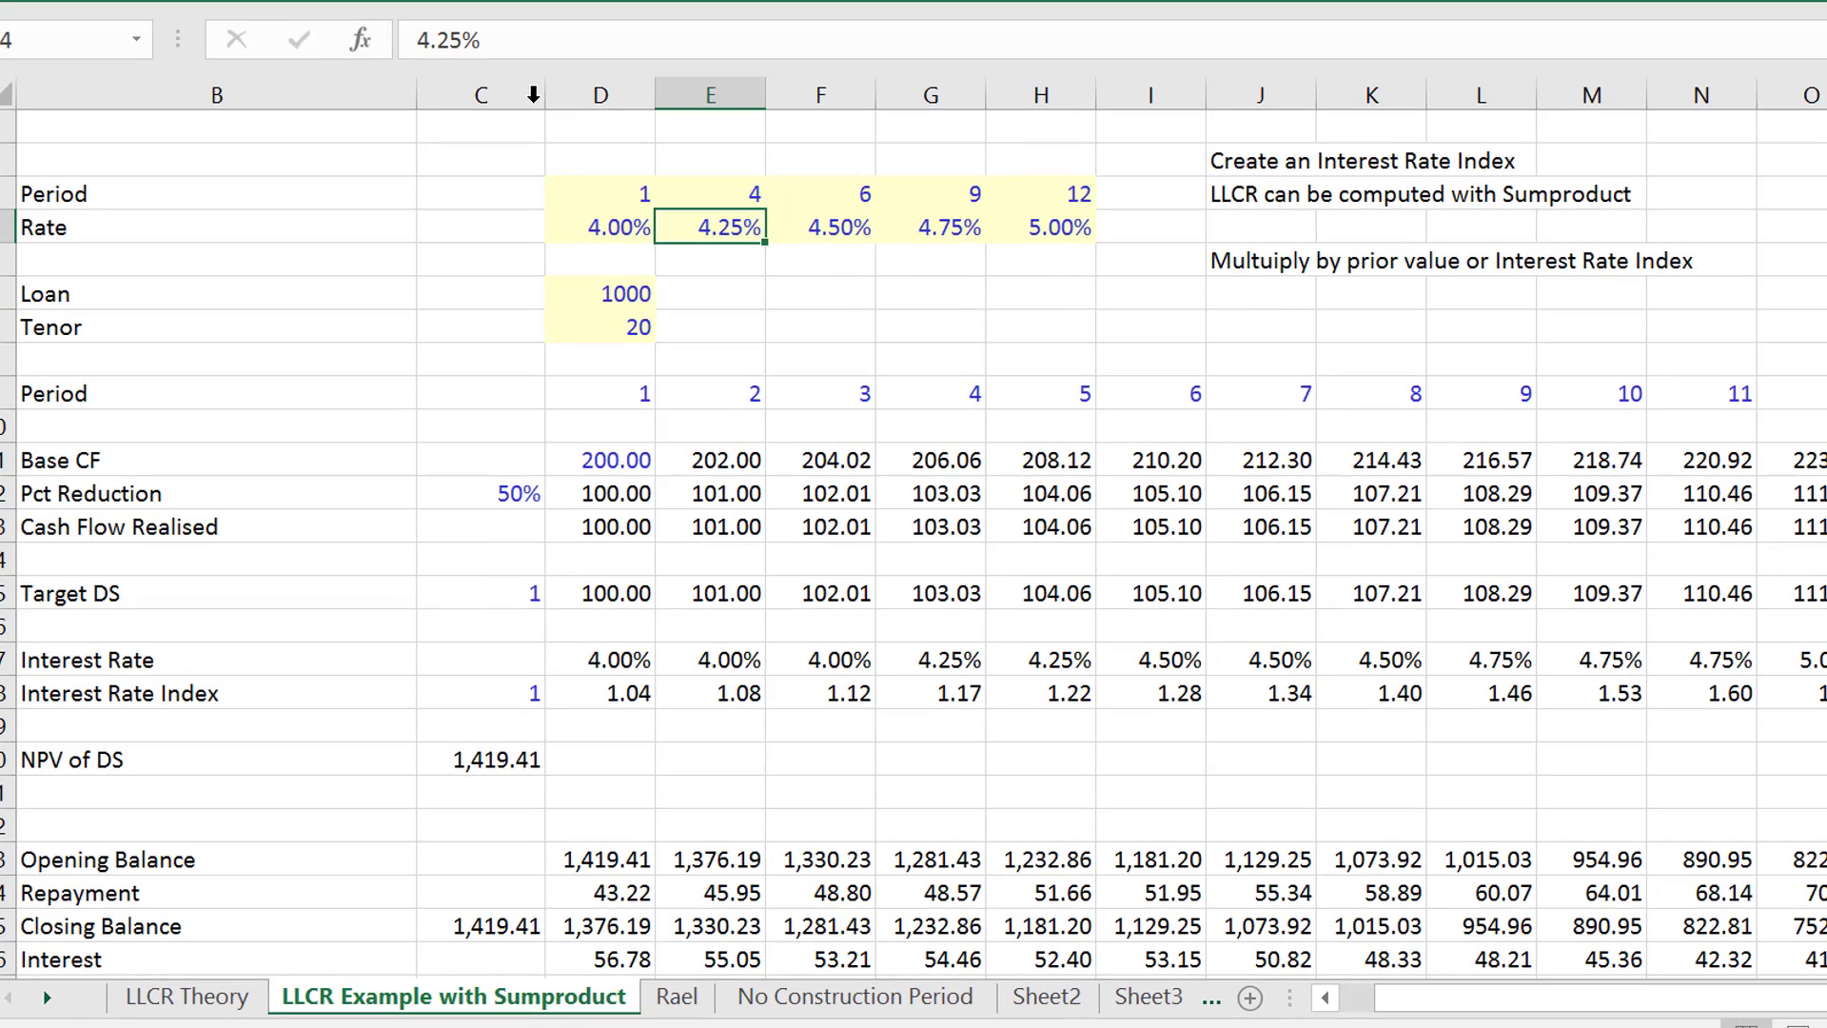
key("Right")
key("Left")
type("=")
key("Left")
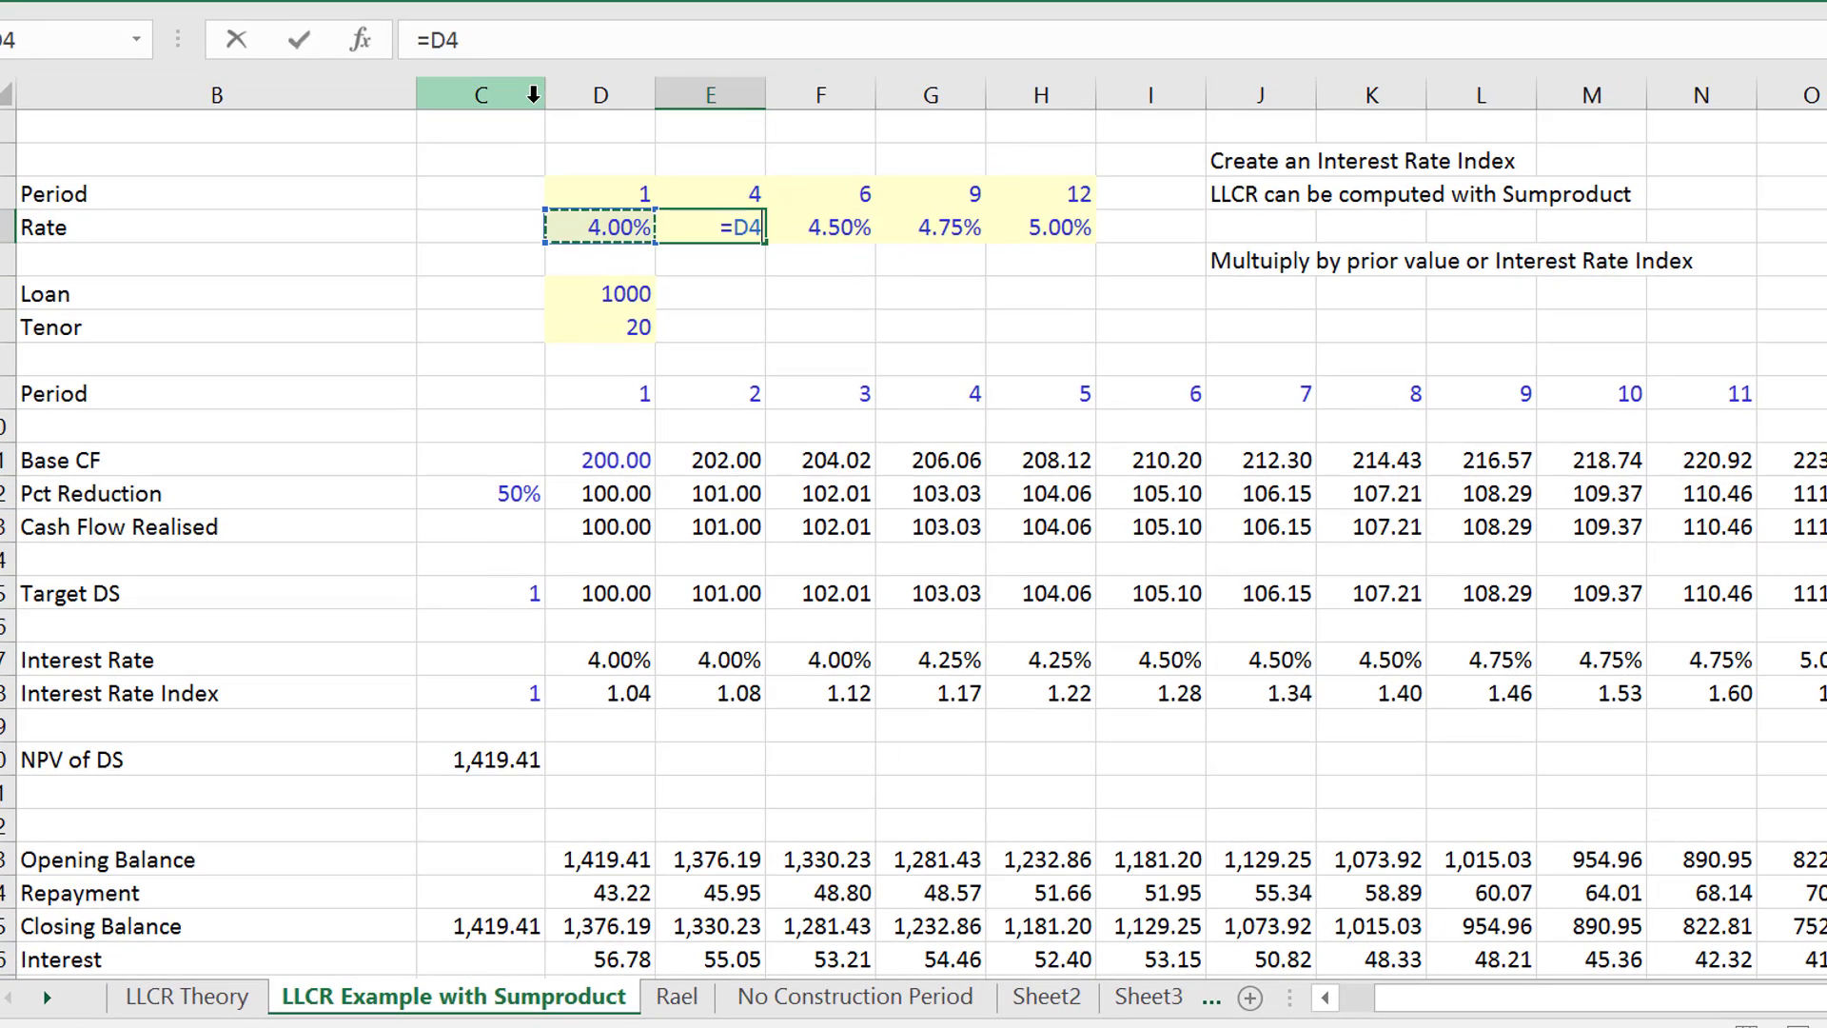
key("ctrl+Return")
- Copy the rate link across the remaining rate inputs for periods 6, 9 and 12
key("shift+Right")
key("shift+Right")
key("shift+Right")
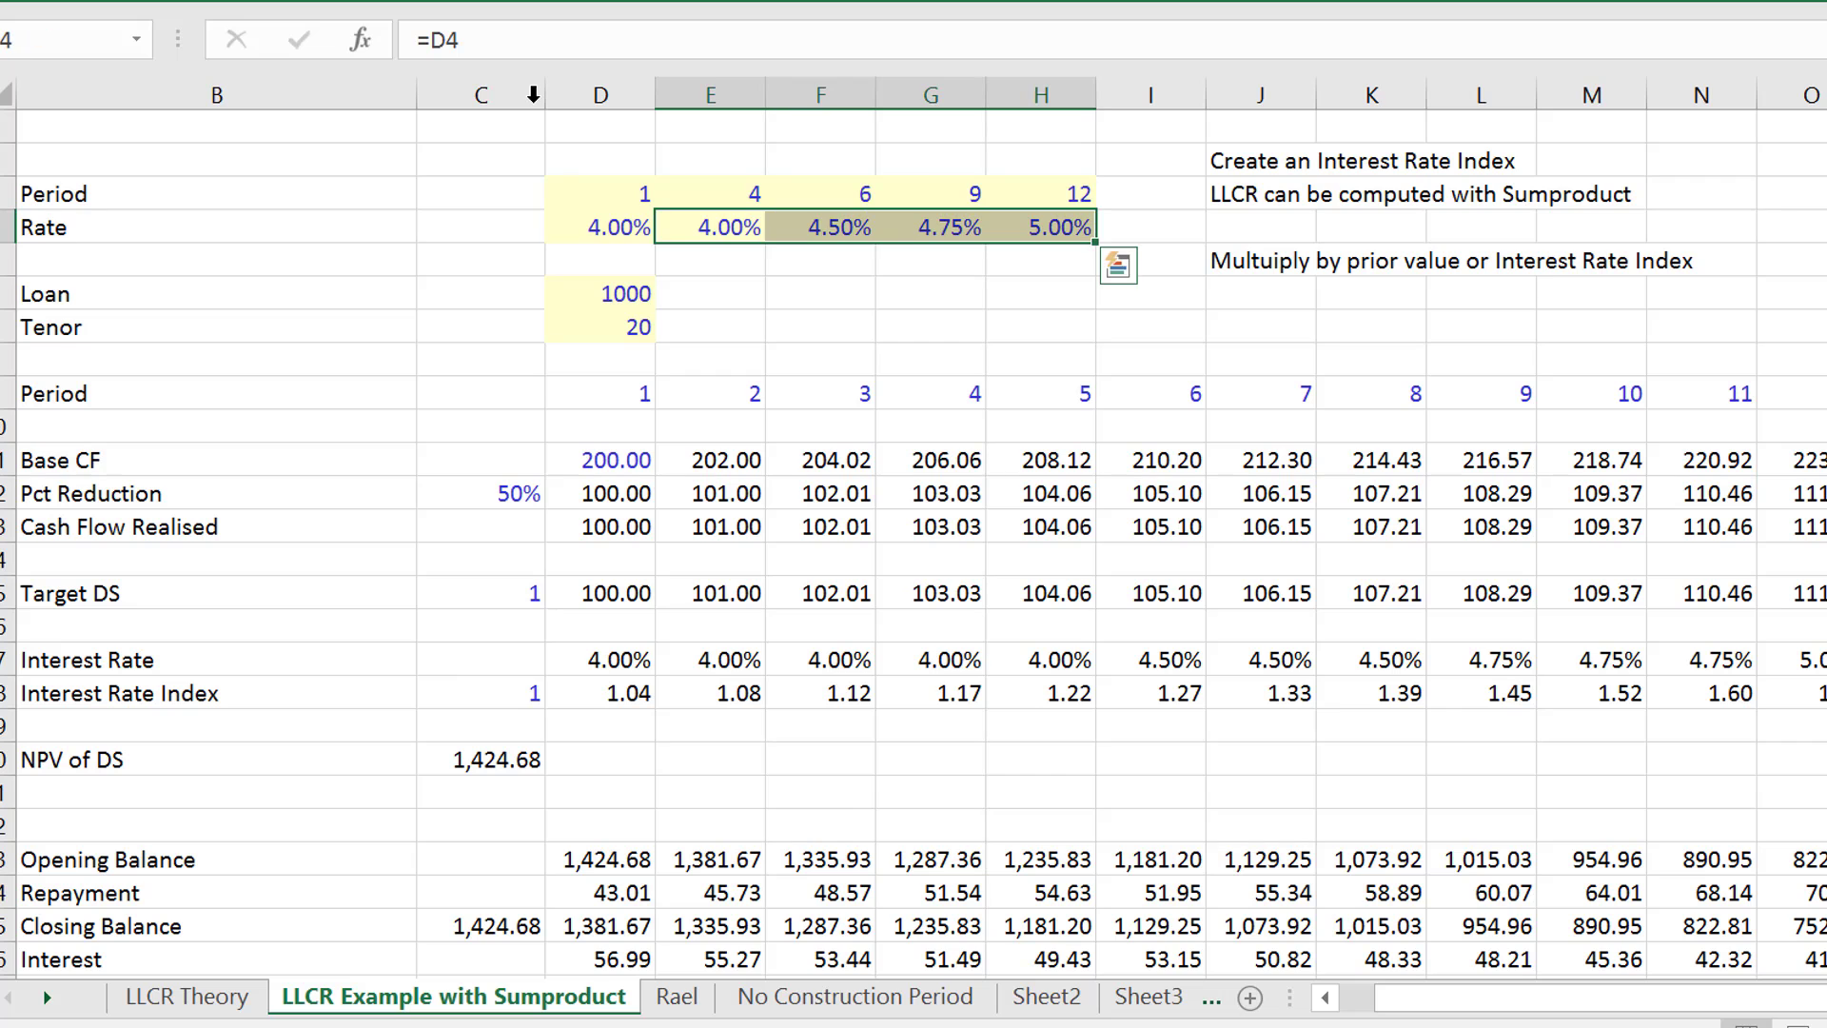
key("ctrl+r")
- Compare the NPV of Cash Flow with Sumproduct against the discount factor Sumproduct under a constant interest rate
key("Down")
key("Down")
key("Down")
key("Down")
key("Down")
key("Down")
key("Down")
key("Down")
key("Down")
key("Down")
key("Down")
key("Down")
key("Down")
key("Down")
key("Down")
key("Down")
key("Down")
key("Down")
key("Down")
key("Down")
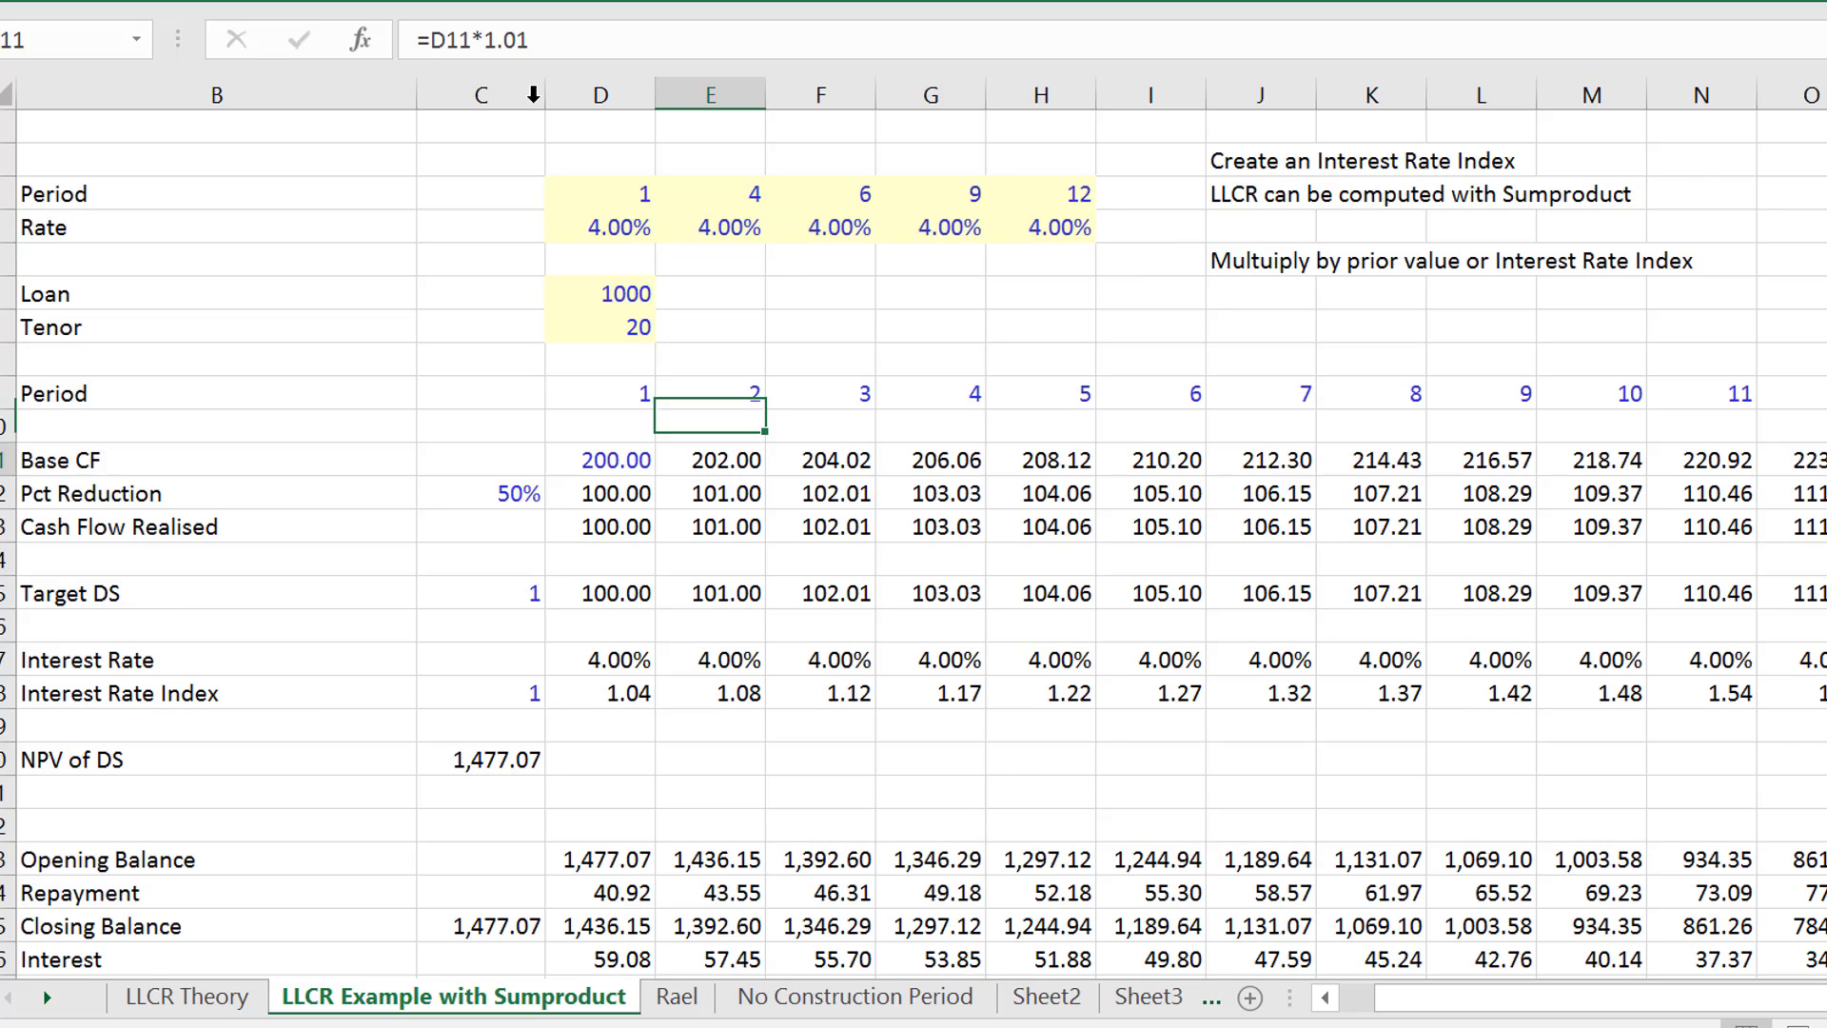
key("Down")
key("Down")
key("Down")
key("Down")
key("Down")
key("Down")
key("Down")
key("Down")
key("Down")
key("Down")
key("Down")
key("Down")
key("Down")
key("Down")
key("Down")
key("Up")
key("Up")
key("Up")
key("Up")
key("Up")
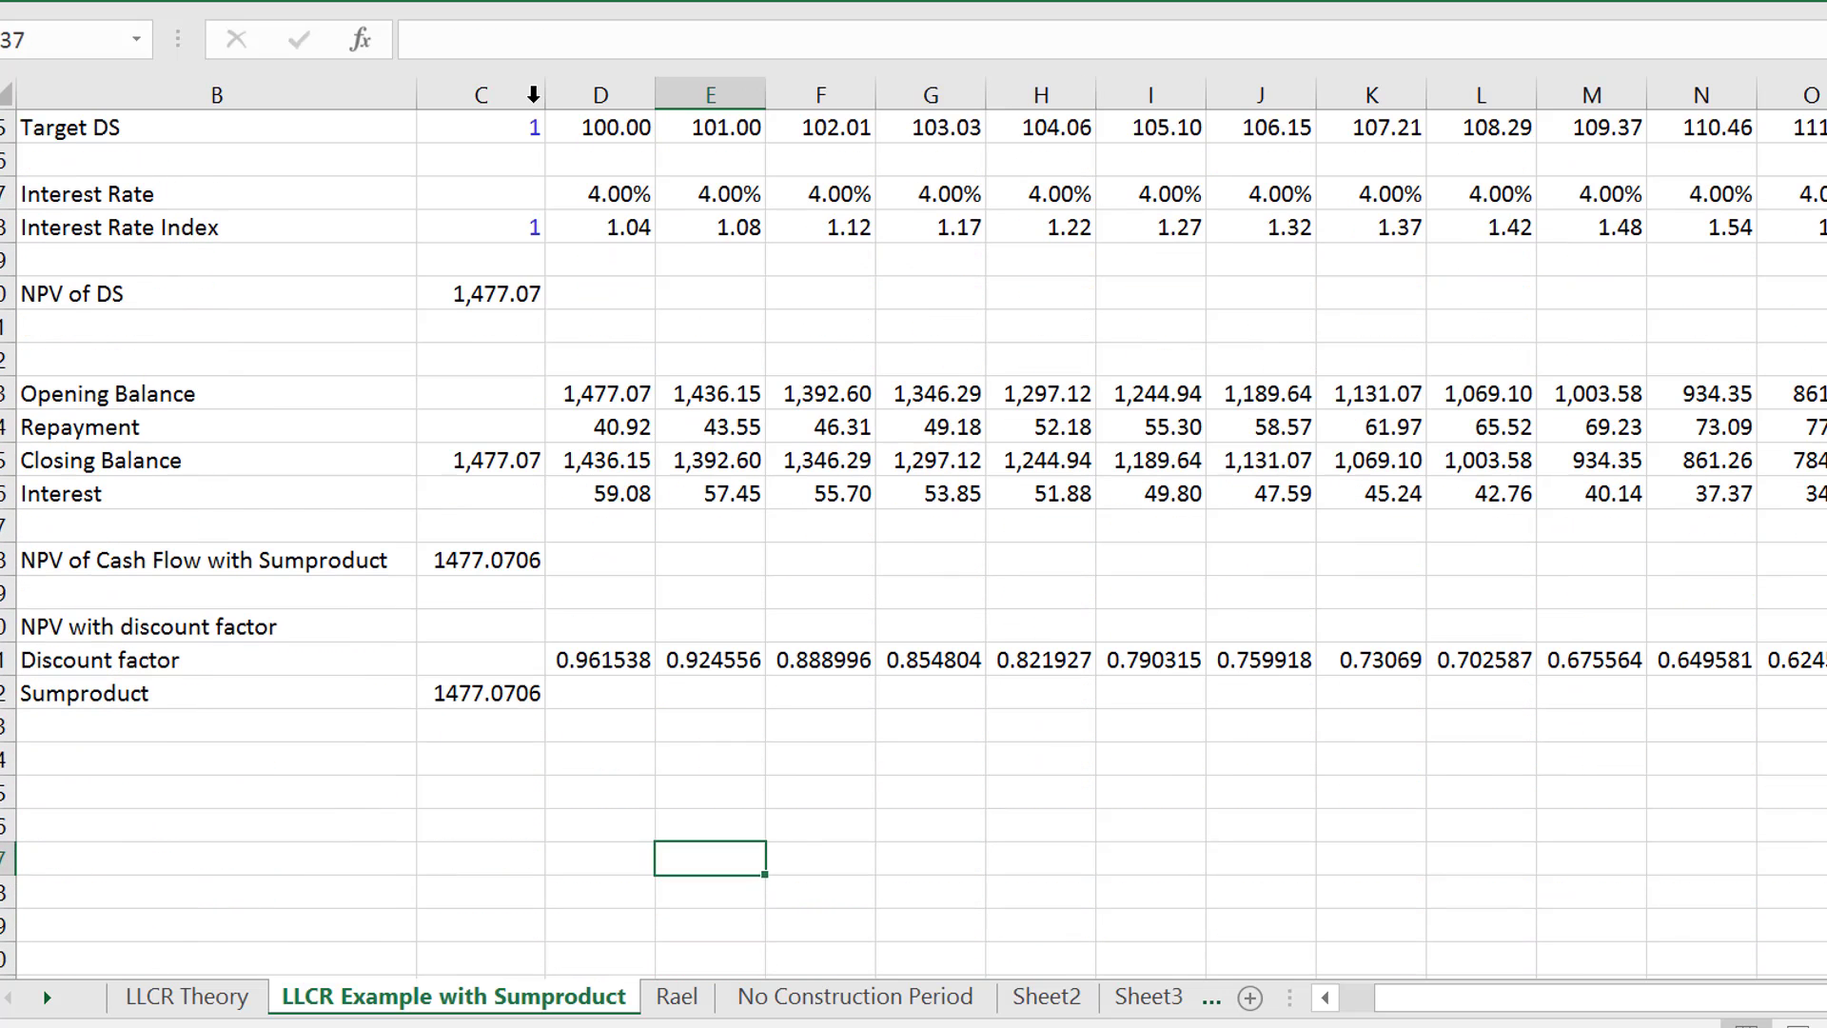
key("Up")
key("Up")
key("Up")
key("Up")
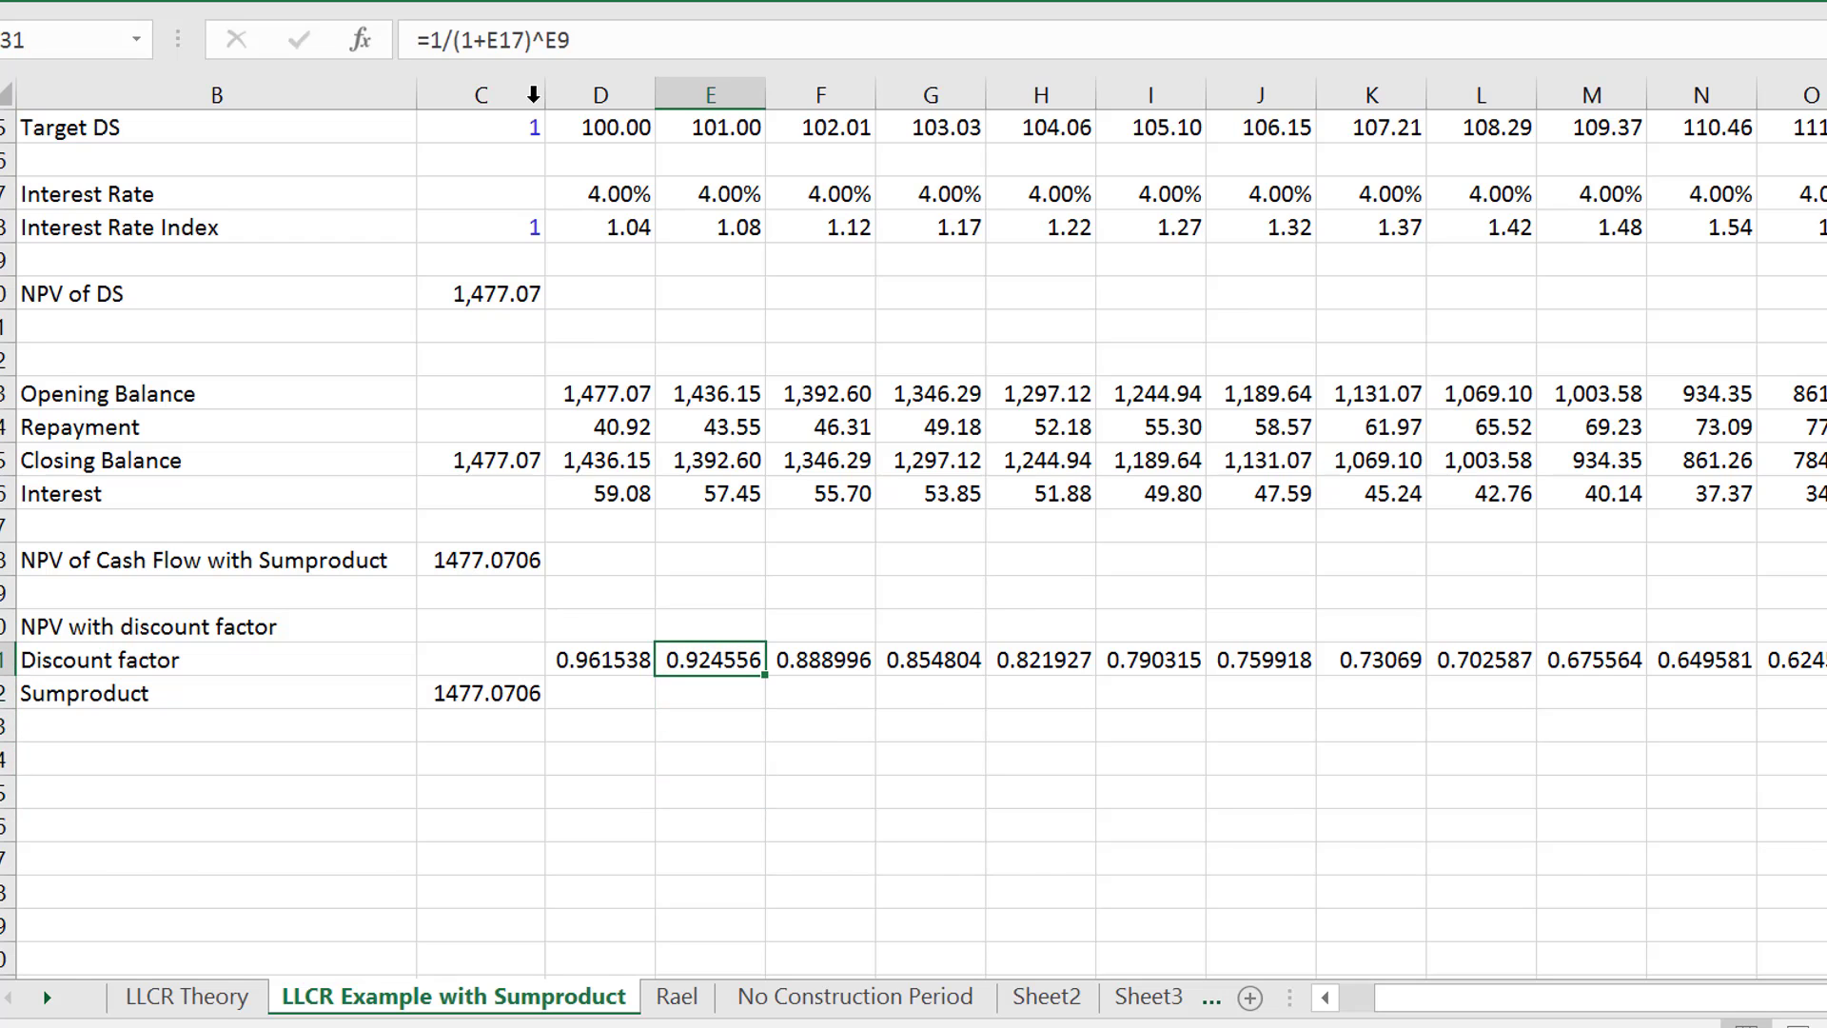
- Set the interest rate input starting in period 4 to 100%
key("Page_Up")
key("Up")
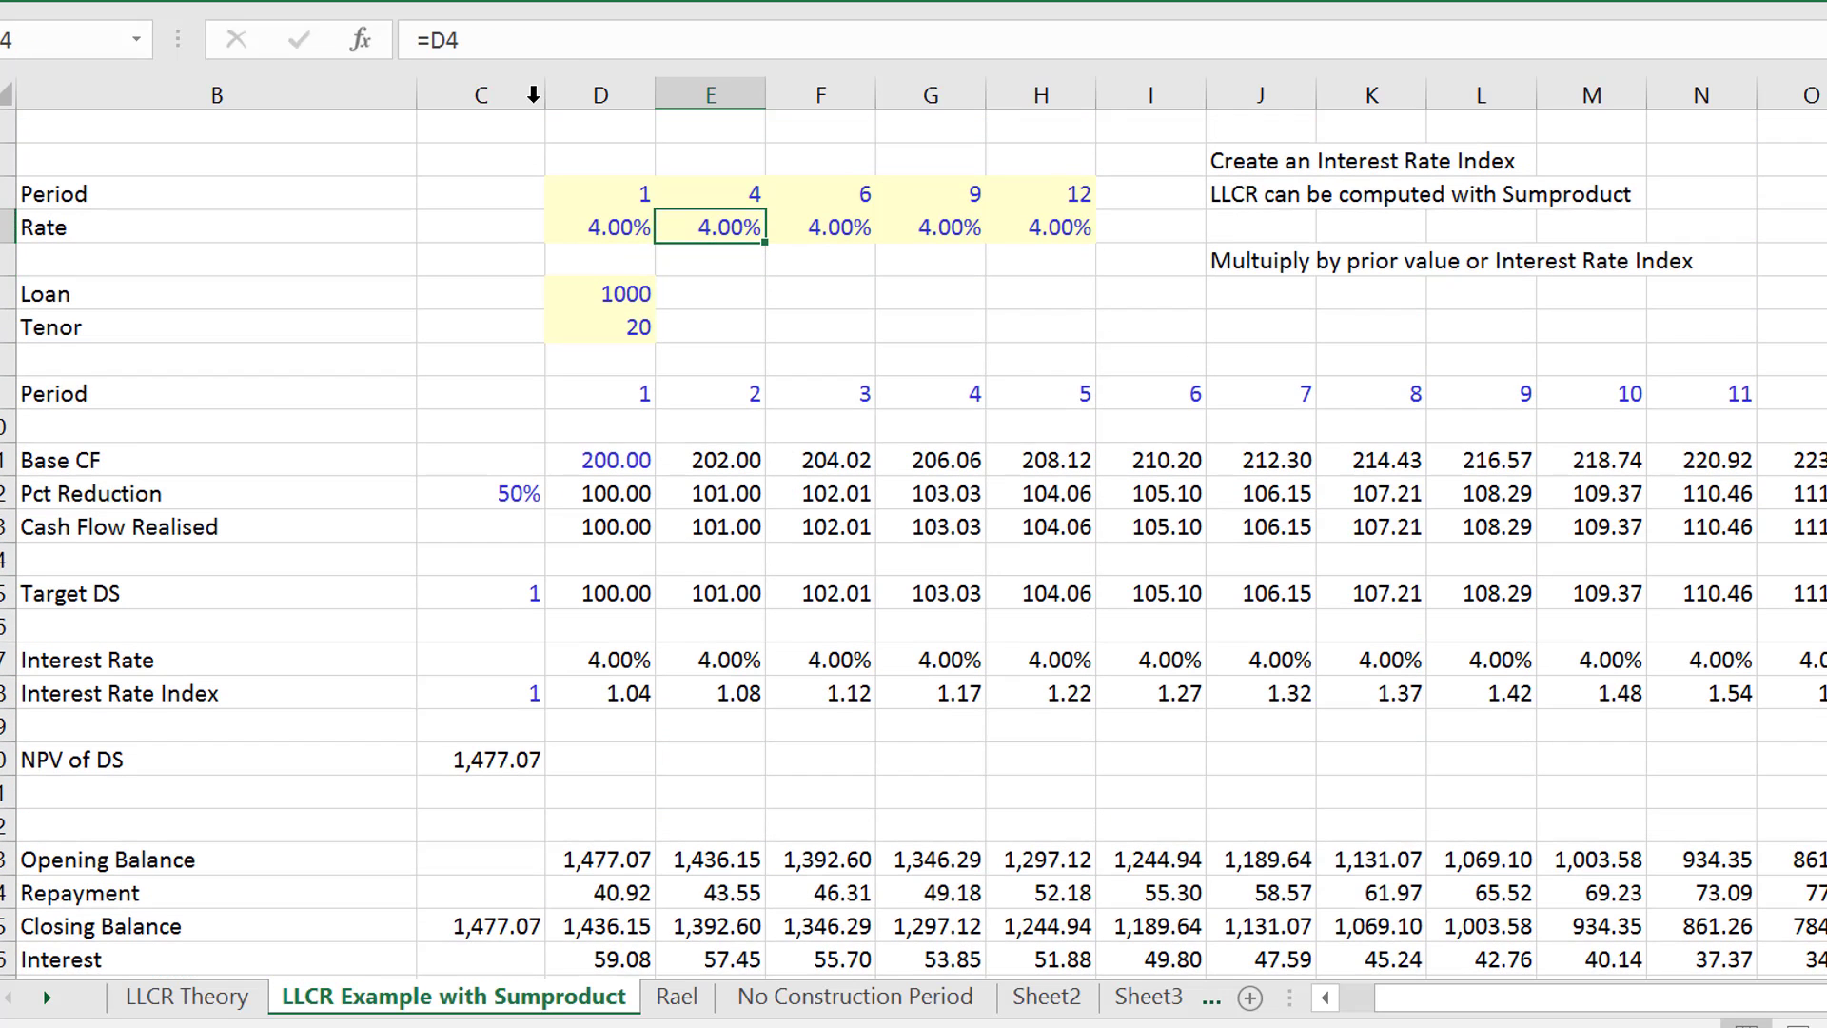
type("100")
key("ctrl+Return")
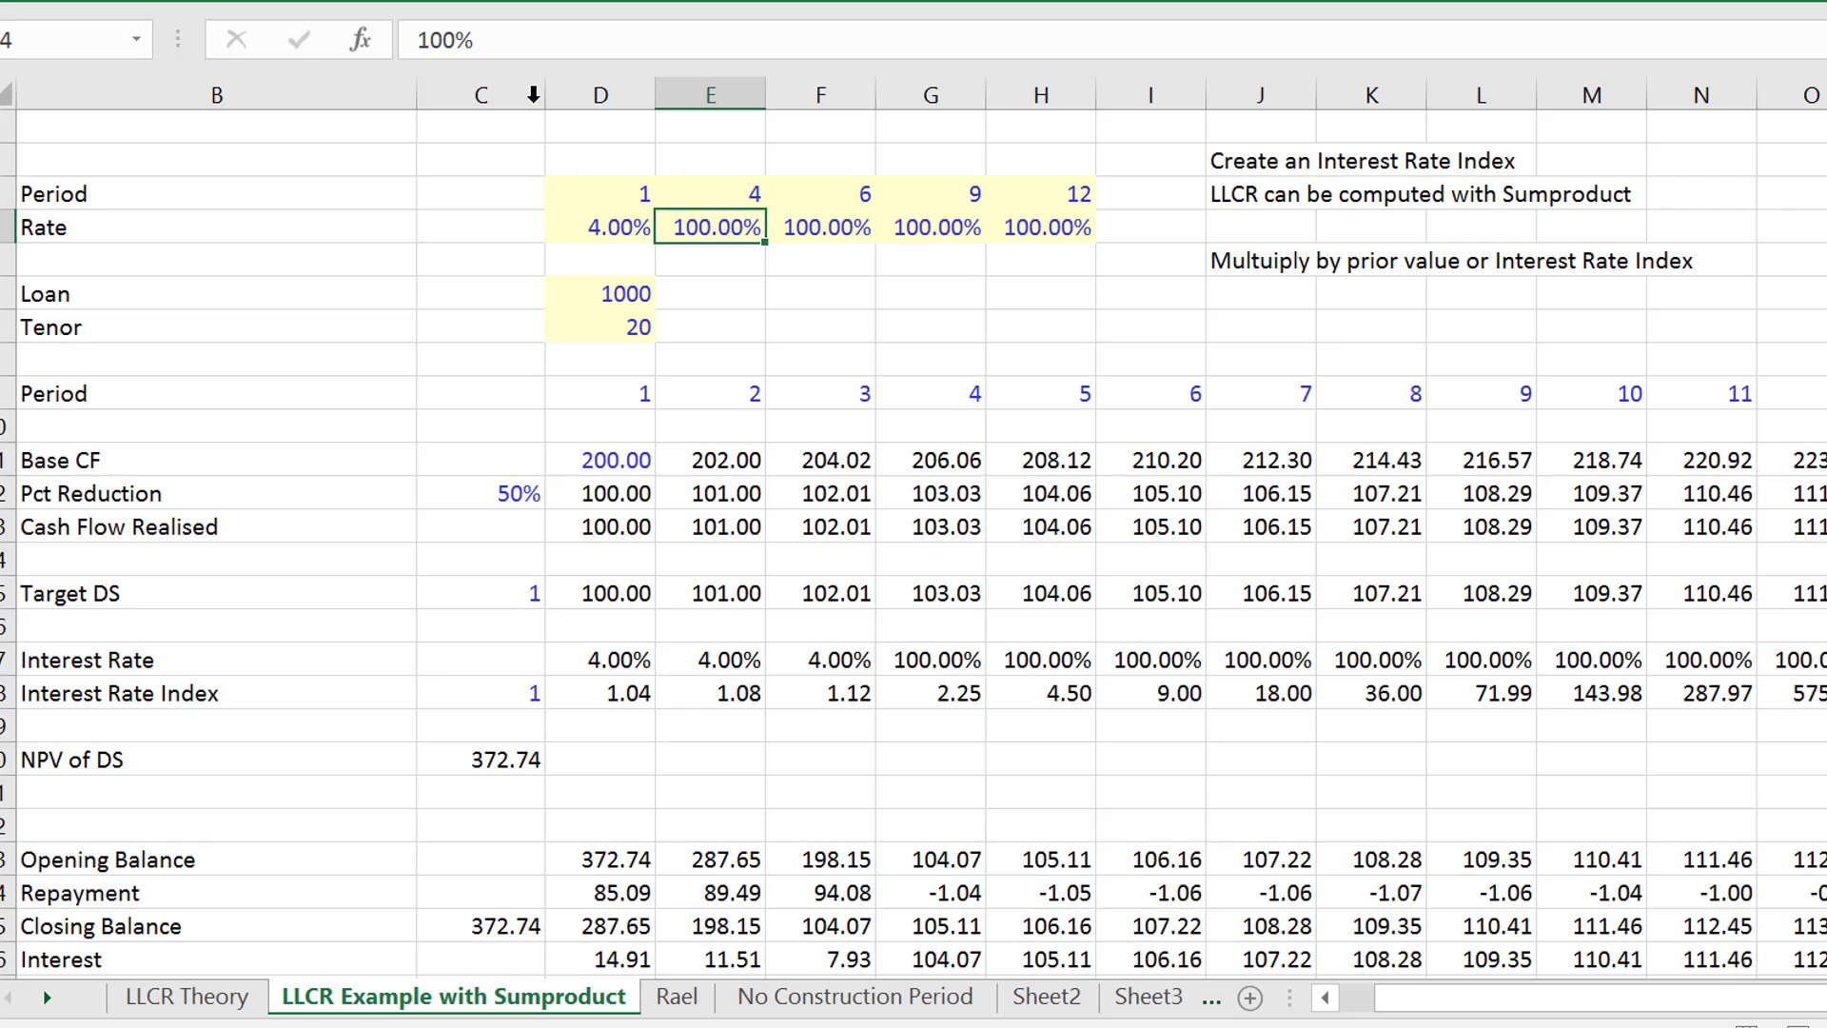
- Compare the two Sumproduct NPV results under the 100% interest rate
key("Down")
key("Down")
key("Down")
key("Down")
key("Down")
key("Down")
key("Down")
key("Down")
key("Down")
key("Down")
key("Down")
key("Down")
key("Down")
key("Down")
key("Down")
key("Down")
key("Down")
key("Down")
key("Down")
key("Down")
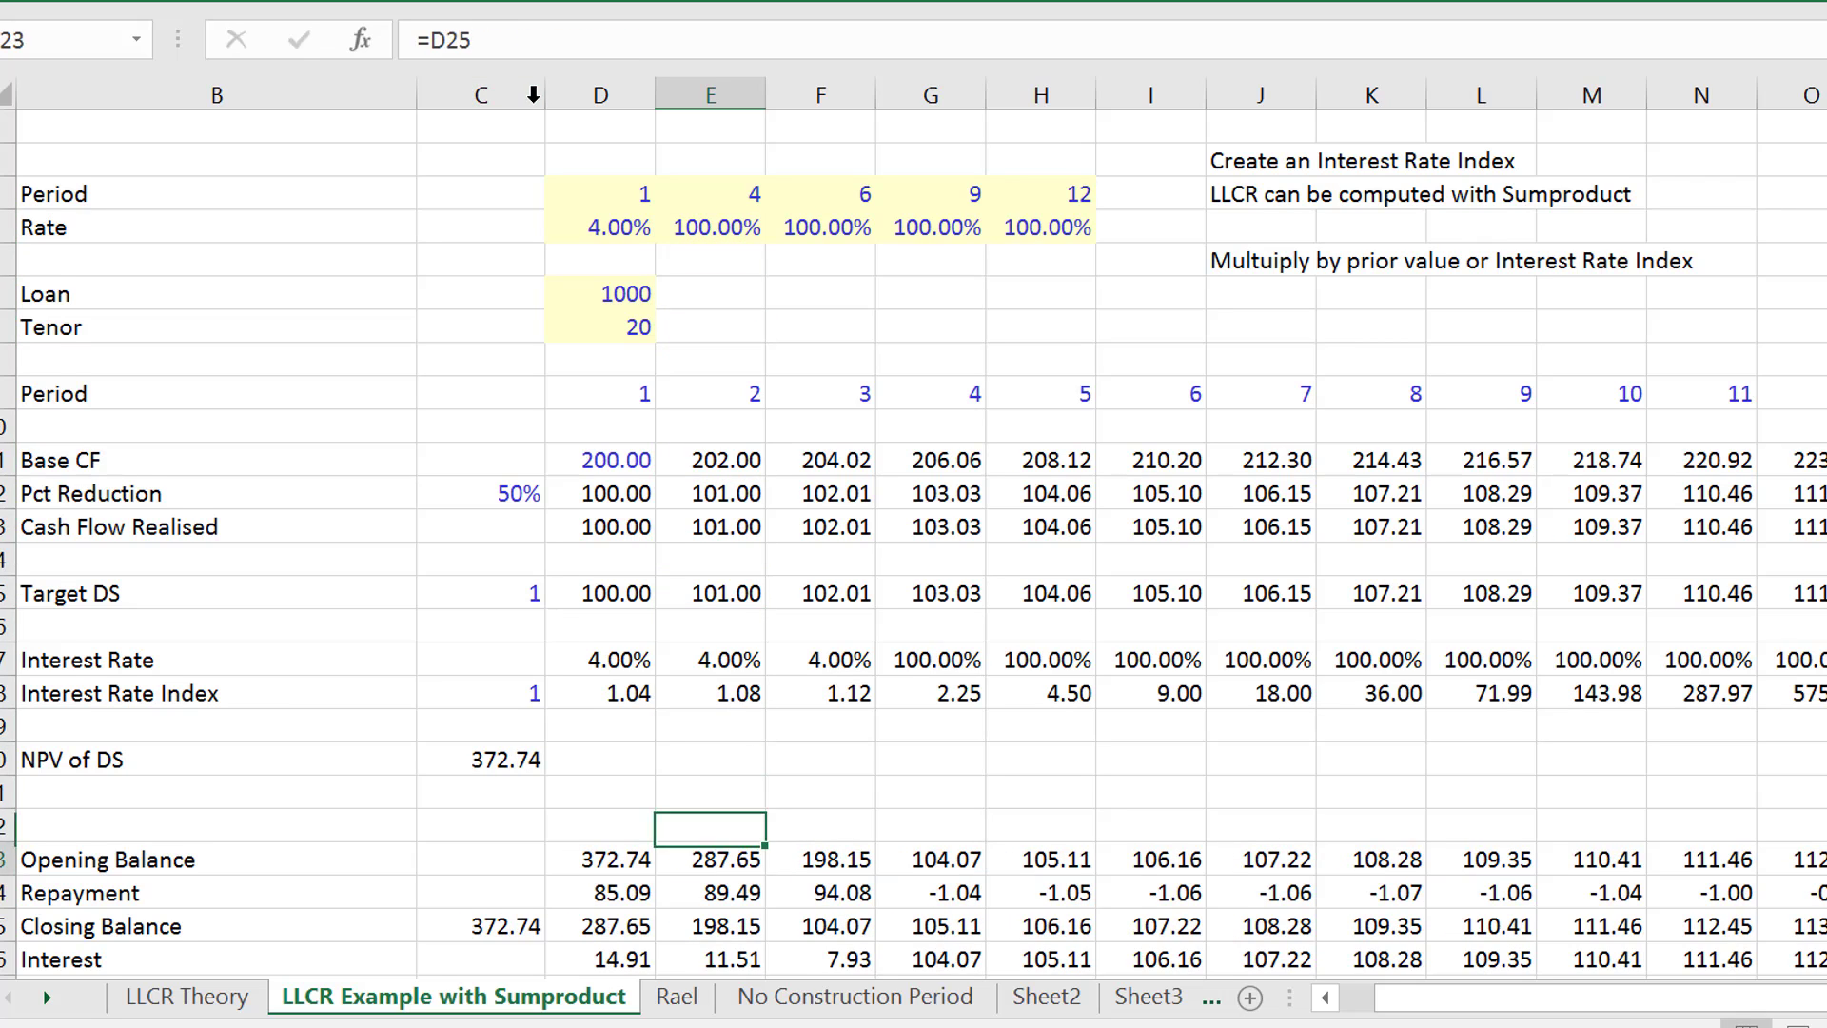
key("Down")
key("Down")
key("Down")
key("Down")
key("Down")
key("Down")
key("Down")
key("Down")
key("Down")
key("Up")
key("Up")
key("Up")
key("Up")
key("Up")
key("Up")
key("Up")
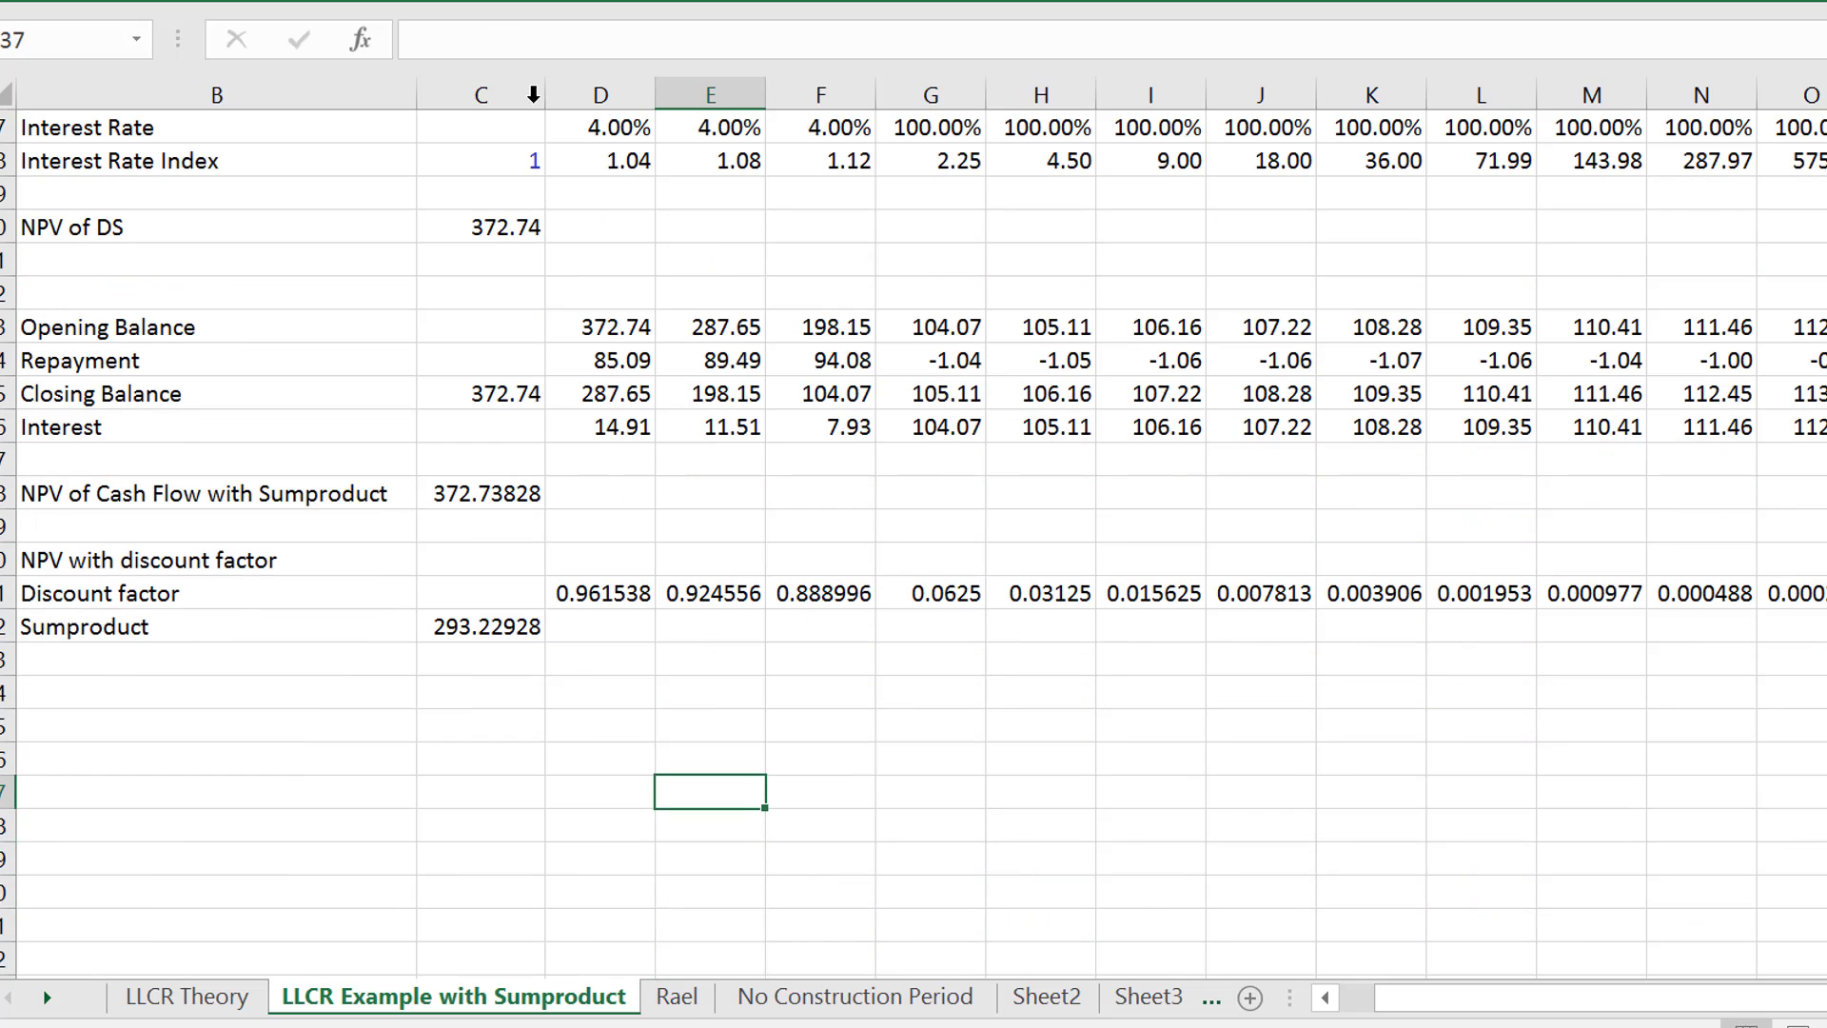
key("Up")
key("Up")
key("Up")
key("Up")
key("Up")
key("Up")
key("Up")
key("Up")
key("Up")
key("Up")
key("Up")
key("Up")
key("Up")
key("Up")
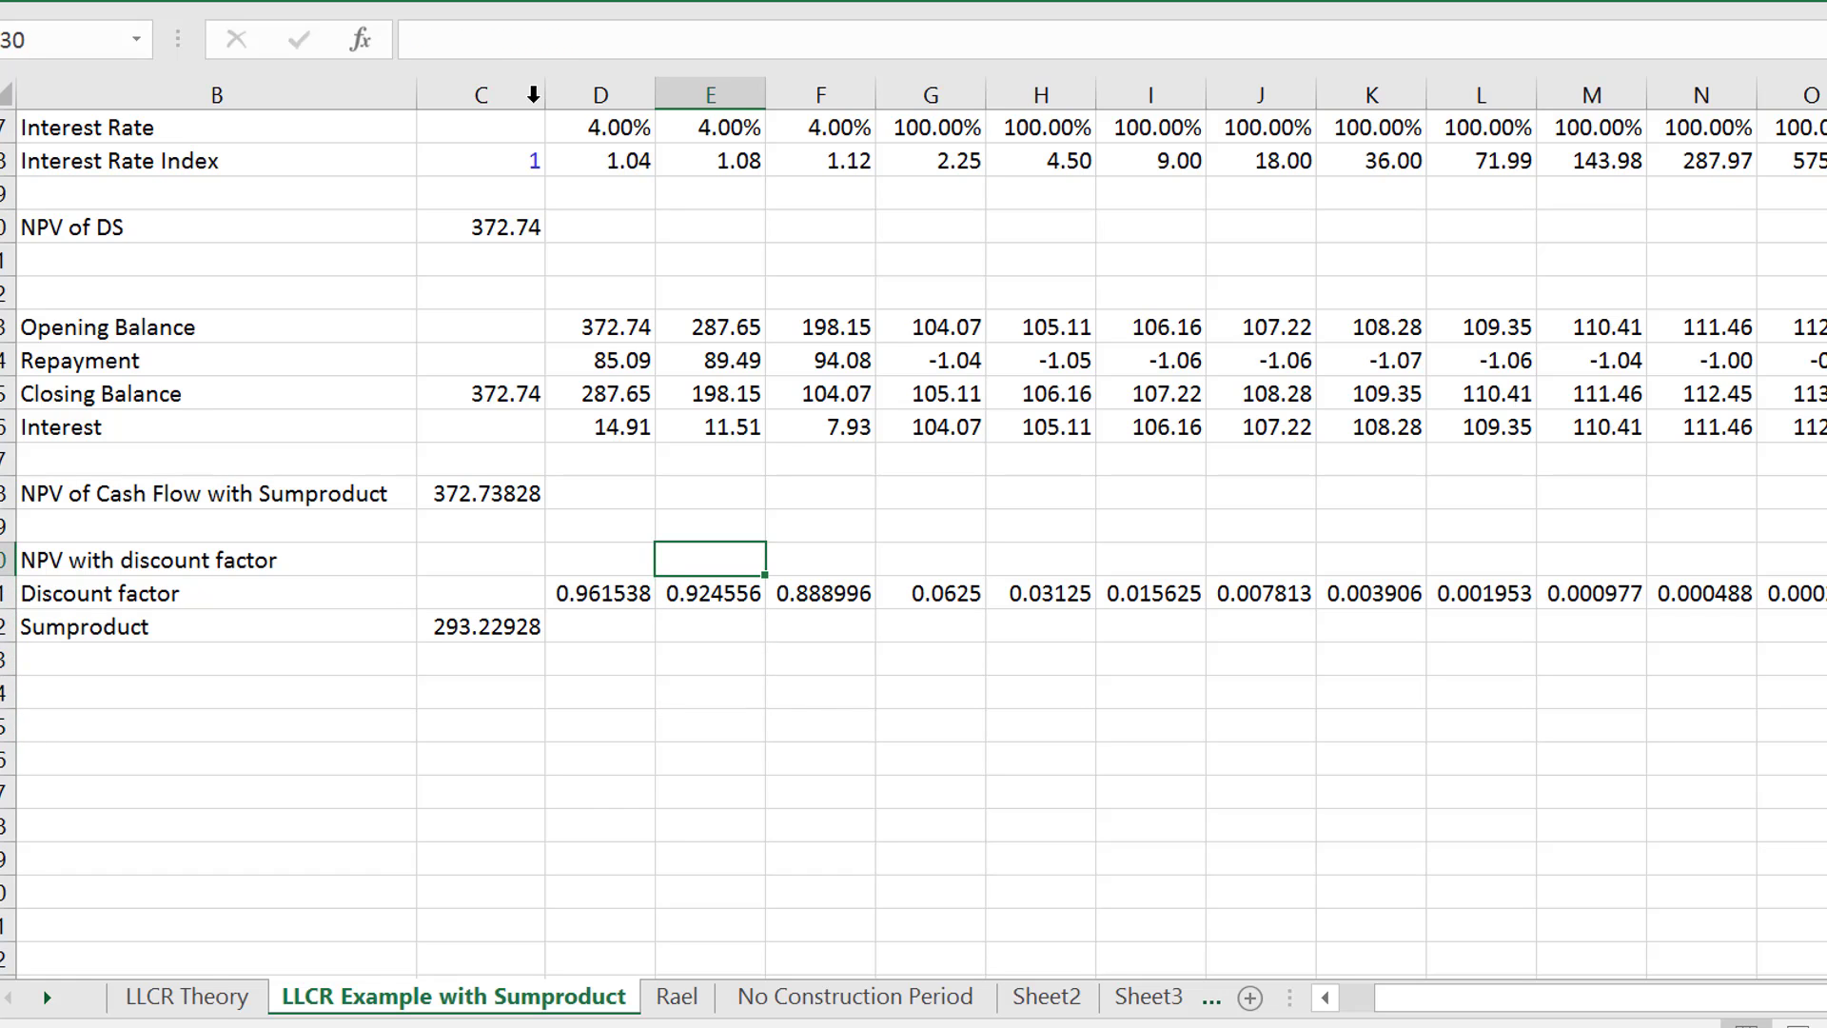
- Review the rate inputs at the top of the sheet against the debt balances and NPV results below
key("Up")
key("Up")
key("Up")
key("Up")
key("Up")
key("Up")
key("Up")
key("Up")
key("Up")
key("Up")
key("Up")
key("Up")
key("Up")
key("Up")
key("Up")
key("Up")
key("Up")
key("Up")
key("Up")
key("Down")
key("Down")
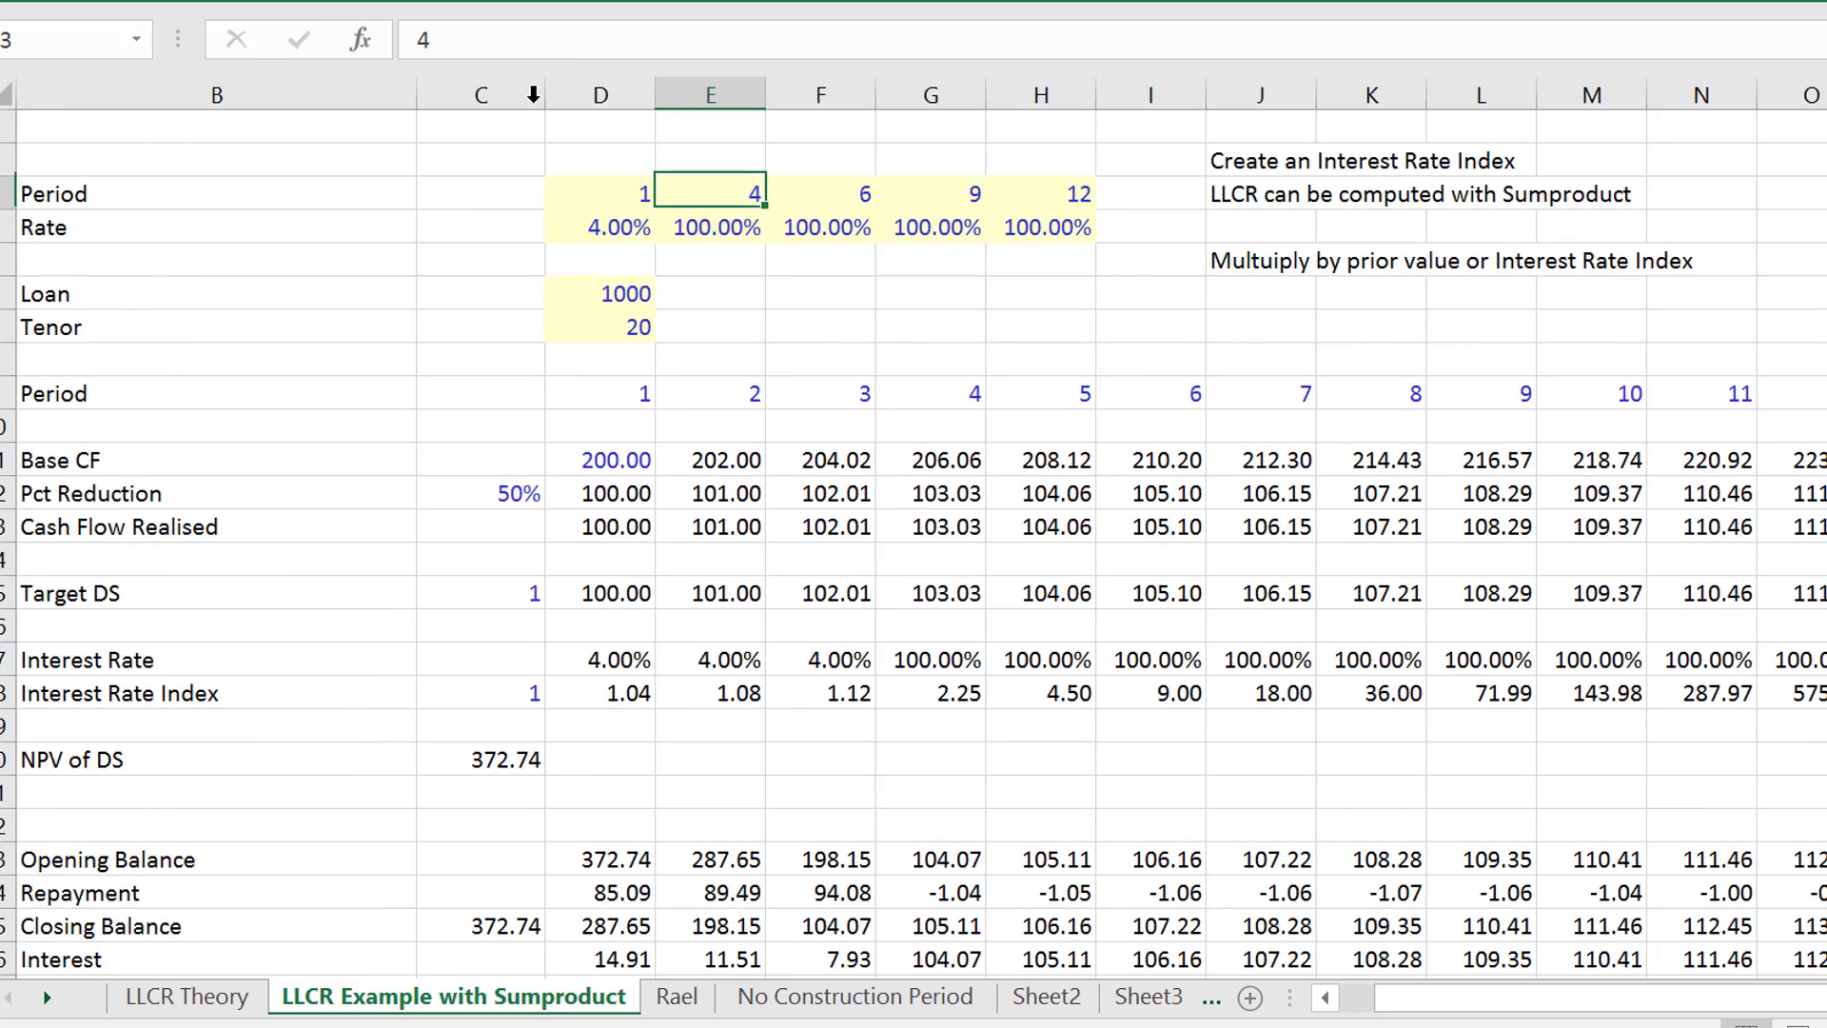
key("Down")
key("Down")
key("Down")
key("Down")
key("Down")
key("Down")
key("Down")
key("Down")
key("Down")
key("Down")
key("Down")
key("Down")
key("Down")
key("Down")
key("Down")
key("Down")
key("Down")
key("Down")
key("Down")
key("Down")
key("Up")
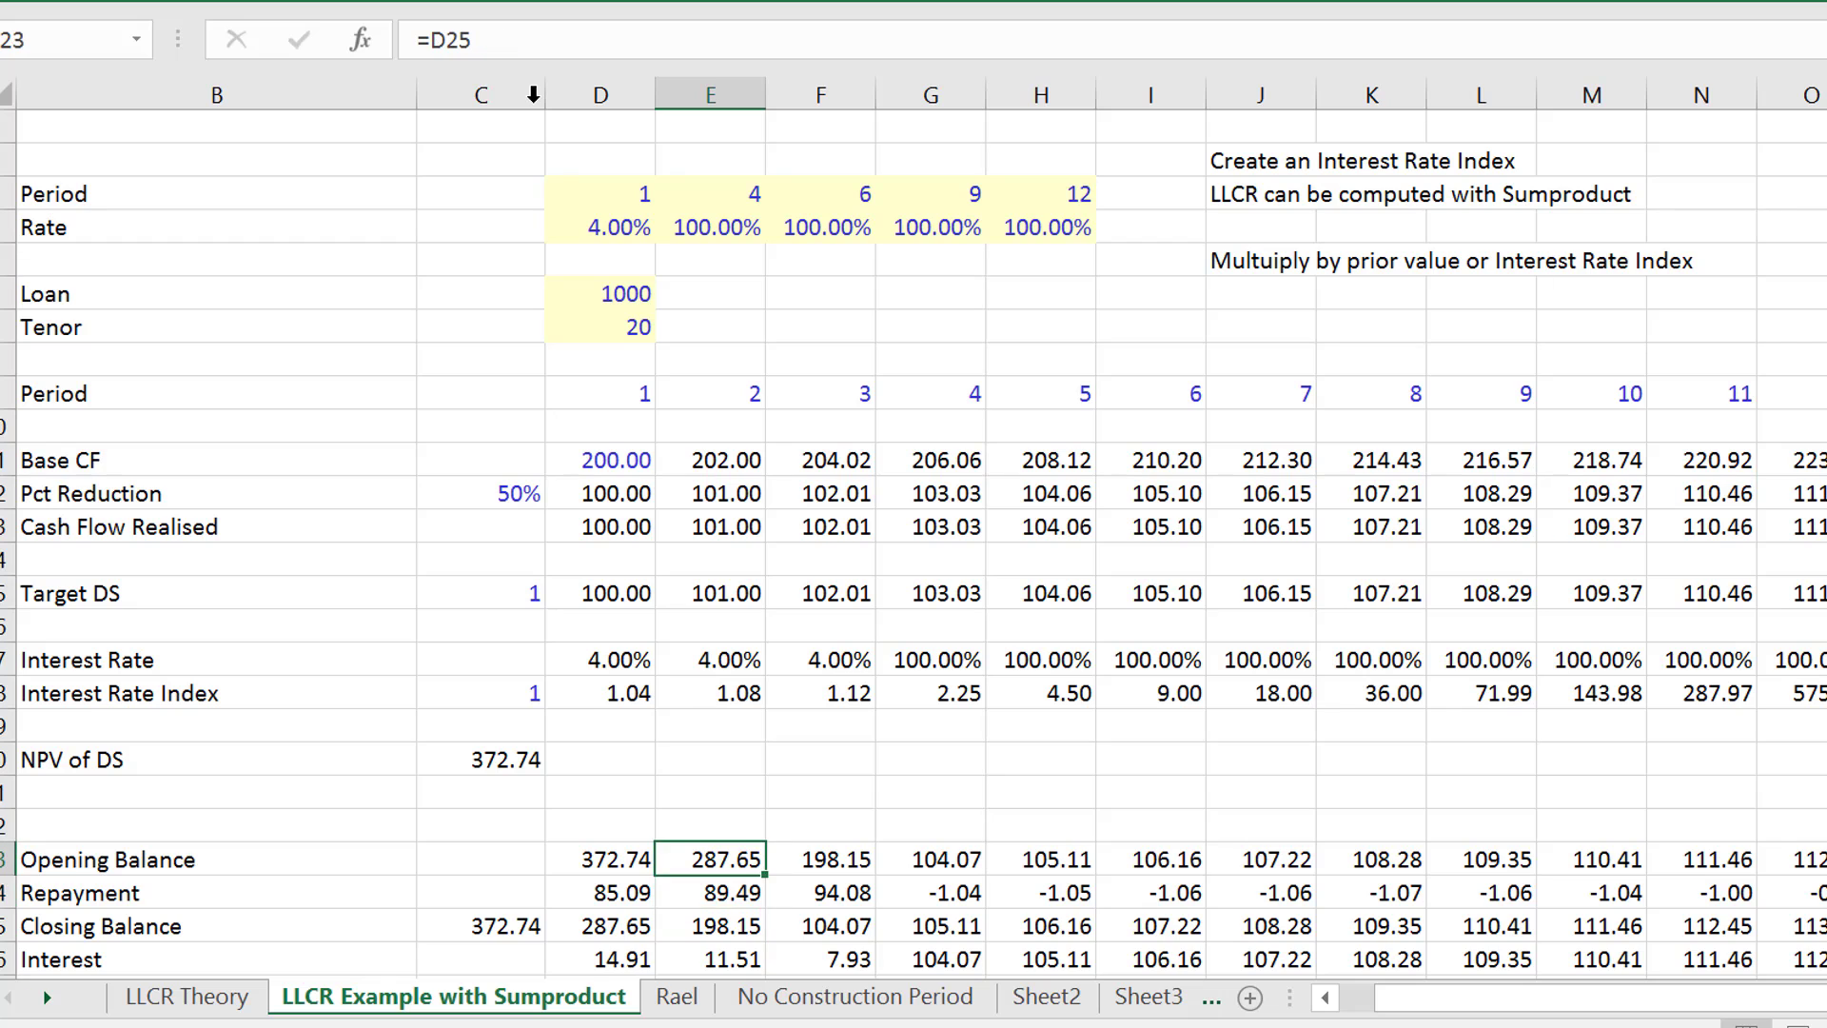
key("Down")
key("Down")
key("Down")
key("Down")
key("Down")
key("Down")
key("Down")
key("Down")
key("Down")
key("Down")
key("Down")
key("Down")
key("Down")
key("Down")
key("Down")
key("Down")
key("Down")
key("Down")
key("Down")
key("Down")
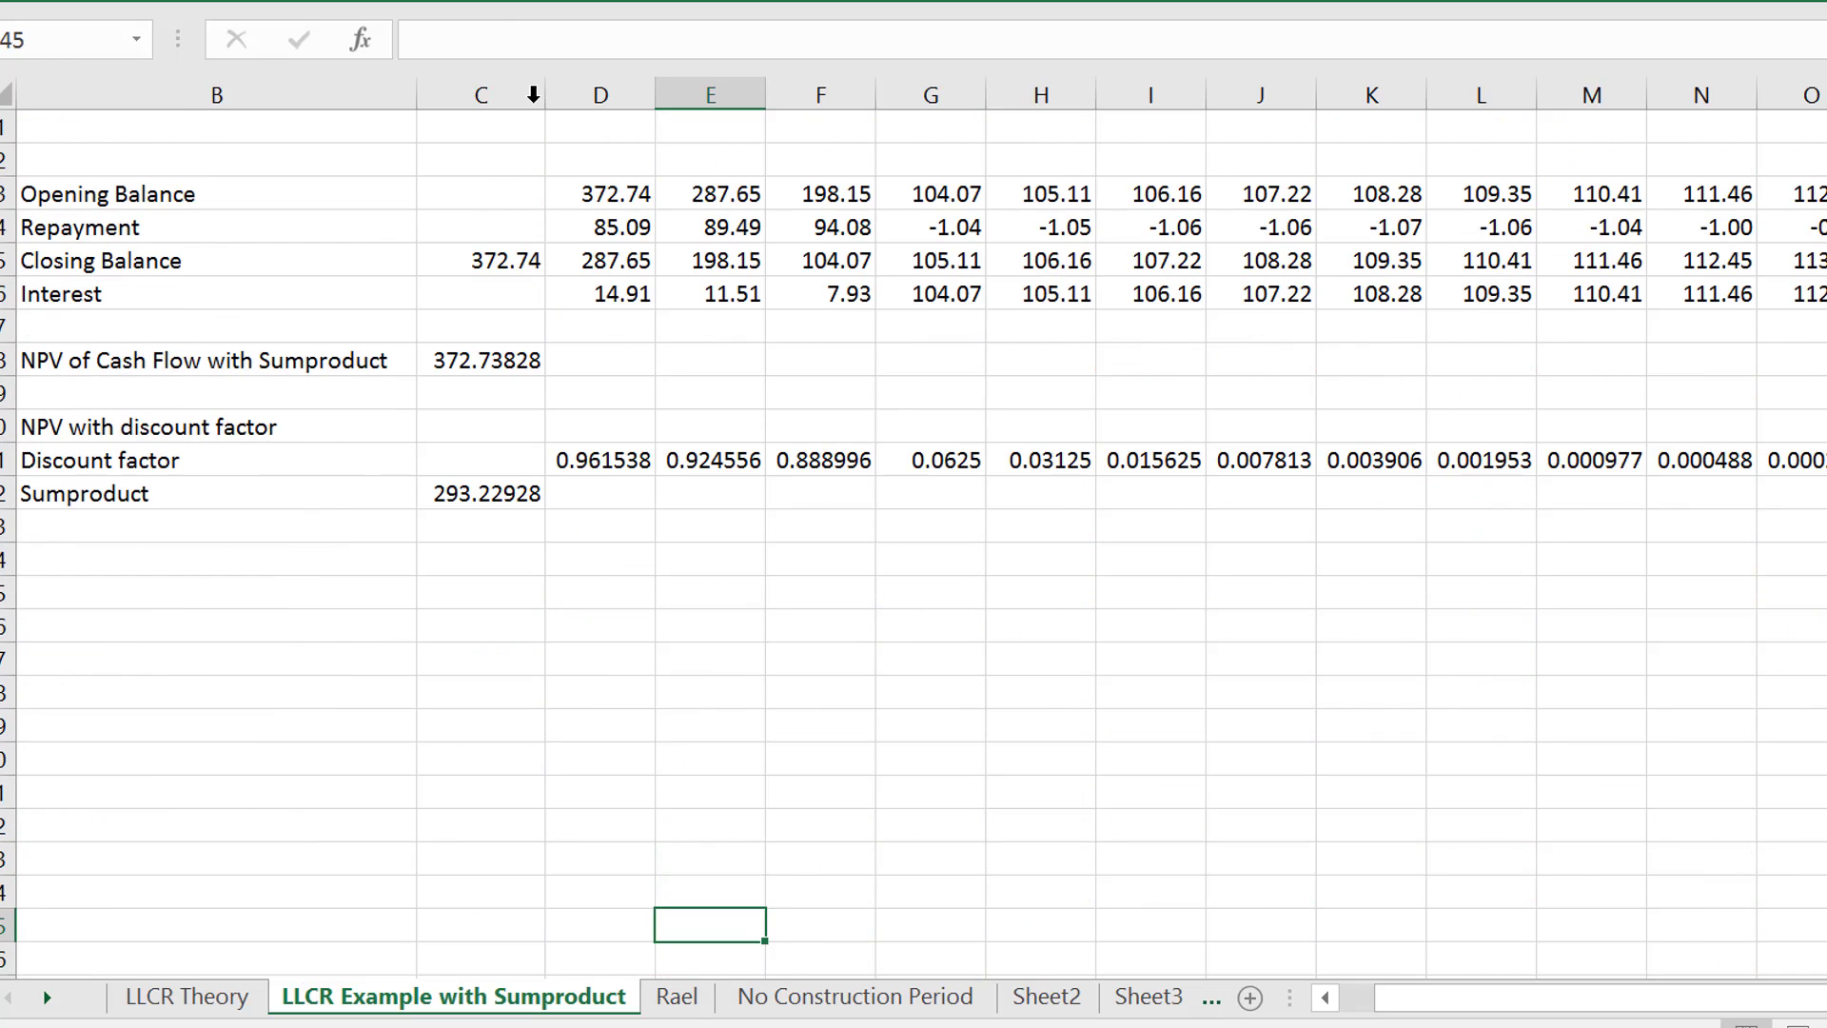
key("Up")
key("Up")
key("Up")
key("Up")
key("Up")
key("Up")
key("Up")
key("Up")
key("Up")
key("Up")
key("Up")
key("Up")
key("Up")
key("Up")
key("Up")
key("Up")
key("Up")
key("Up")
key("Up")
key("Up")
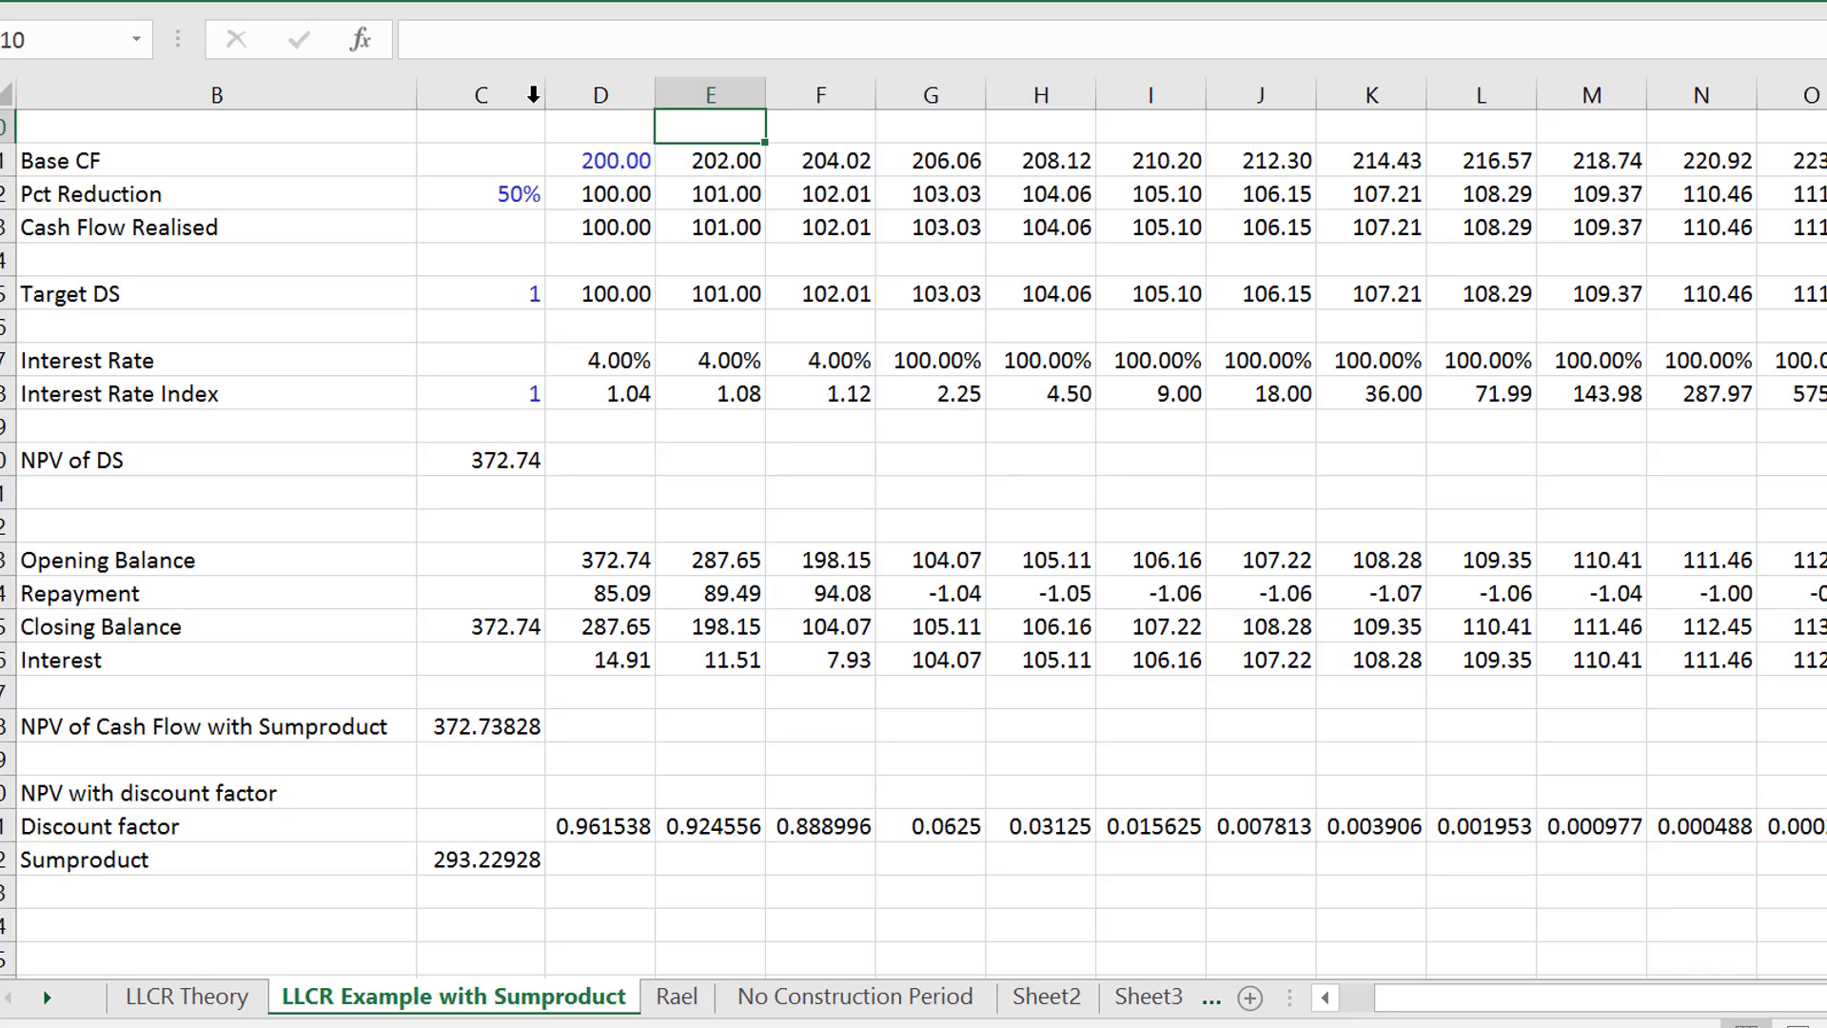
- Inspect the discount factor formulas for periods 4 and 3, where the interest rate changes
key("Down")
key("Down")
key("Down")
key("Down")
key("Down")
key("Down")
key("Down")
key("Down")
key("Down")
key("Down")
key("Down")
key("Down")
key("Down")
key("Down")
key("Down")
key("Up")
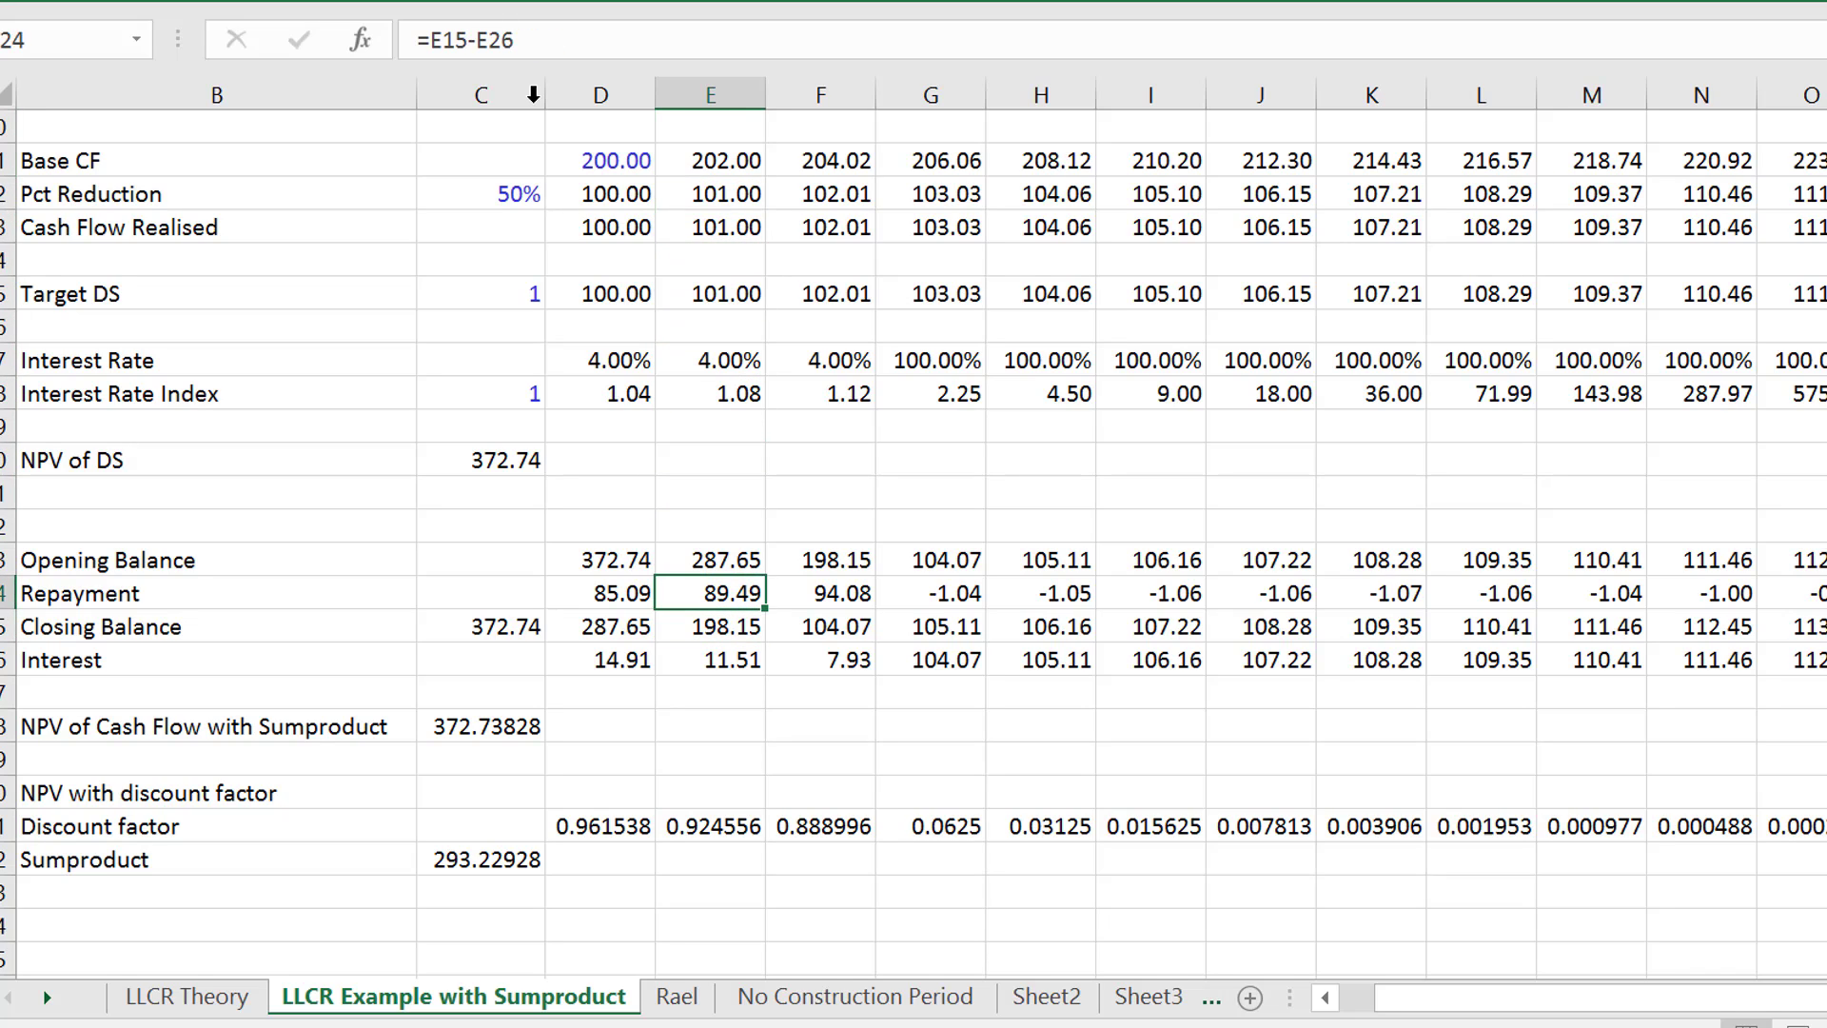
key("Down")
key("Down")
key("Down")
key("Down")
key("Down")
key("Down")
key("Down")
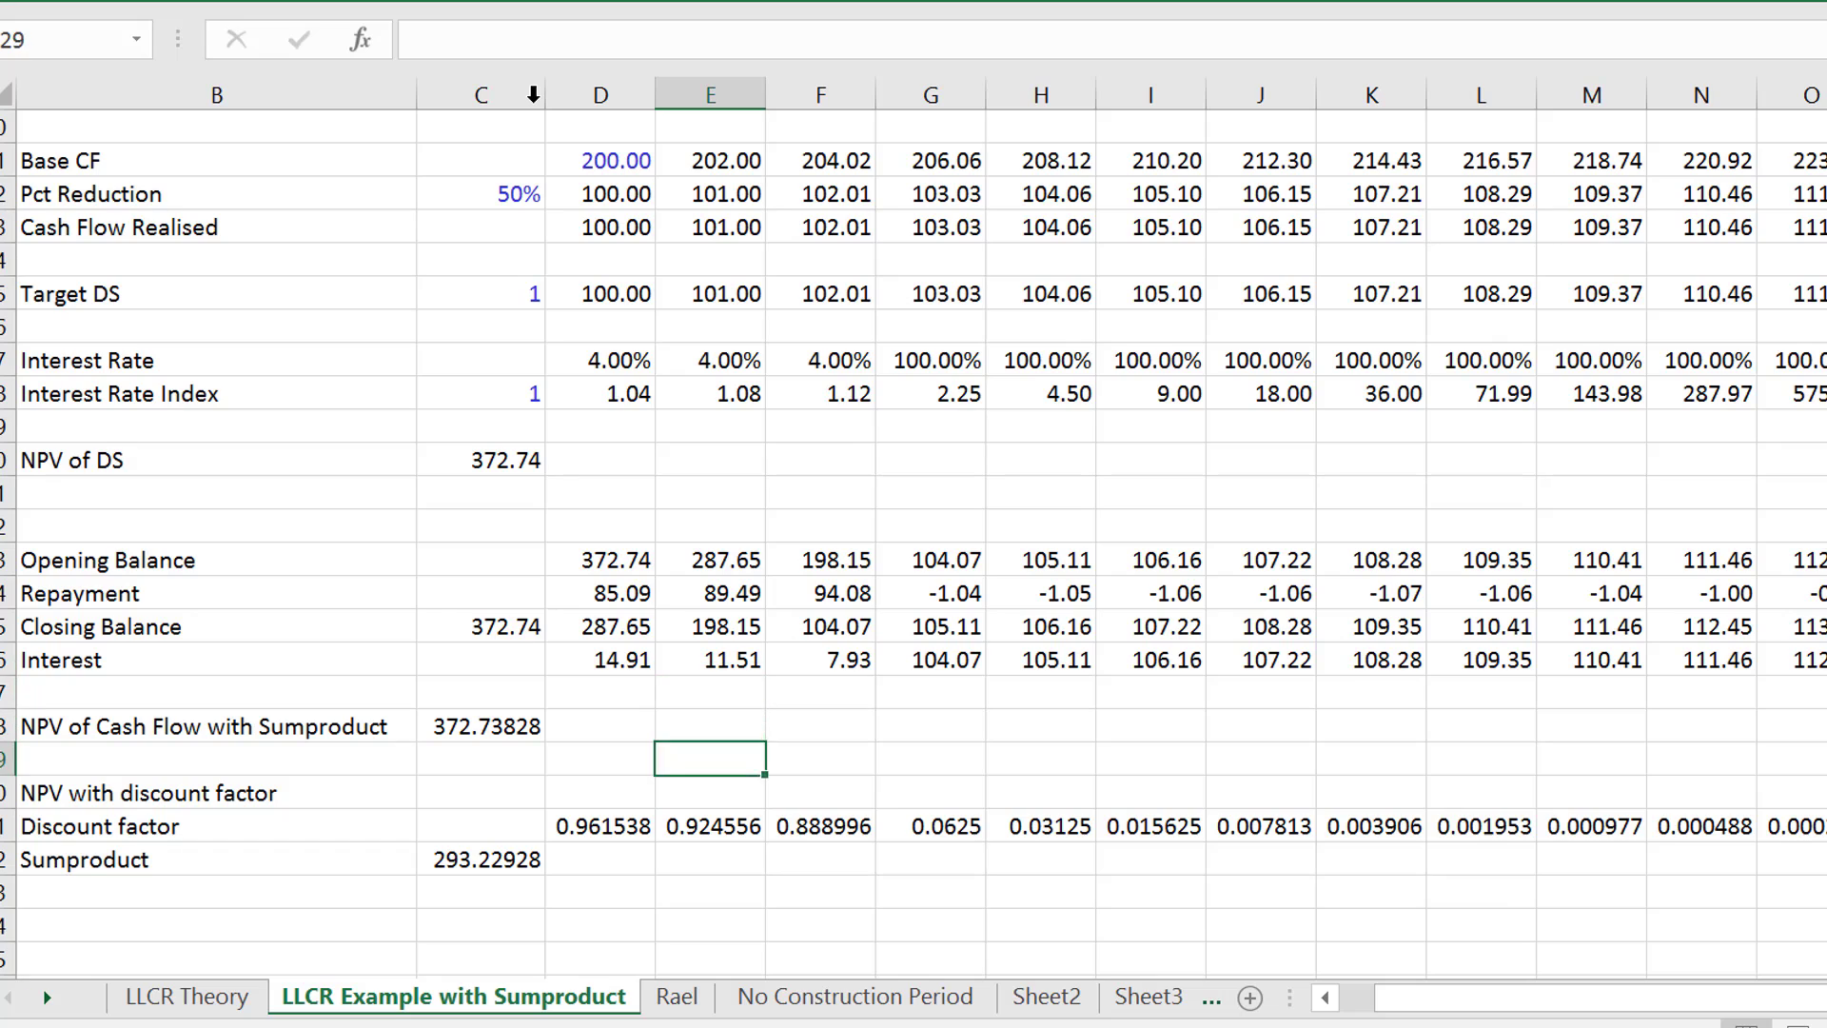
key("Right")
key("Right")
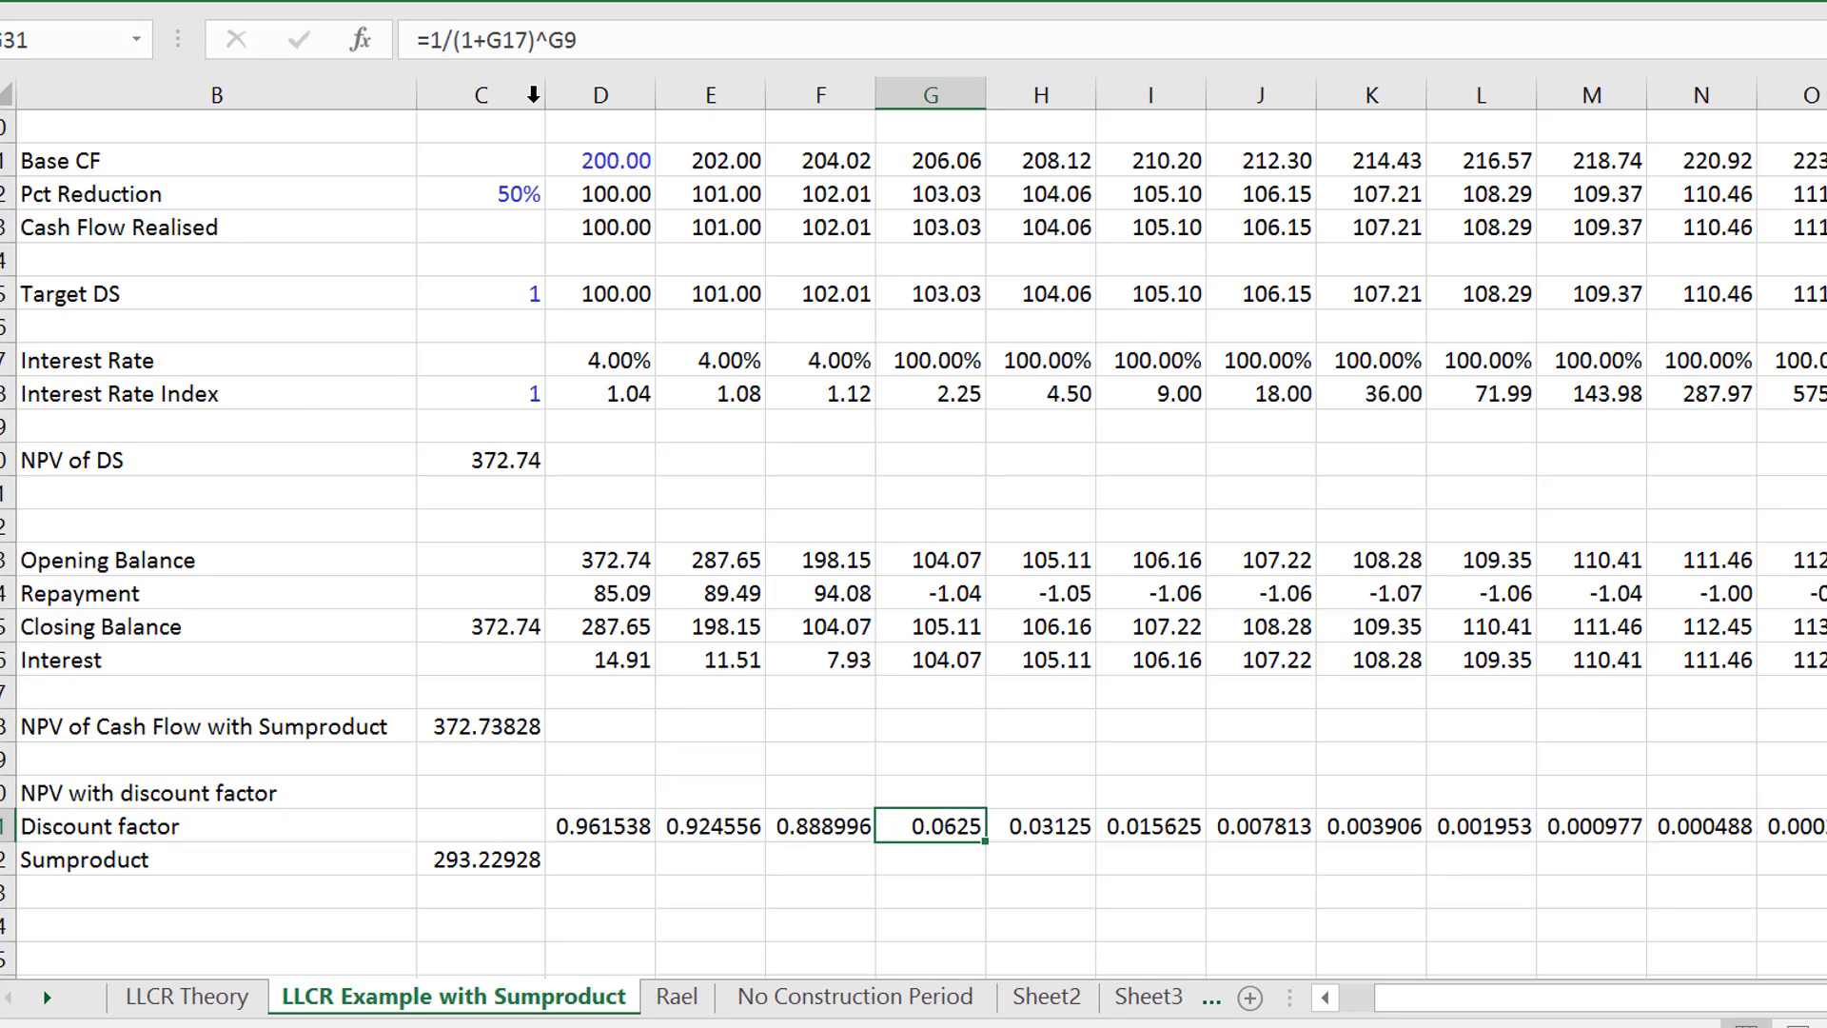
key("Left")
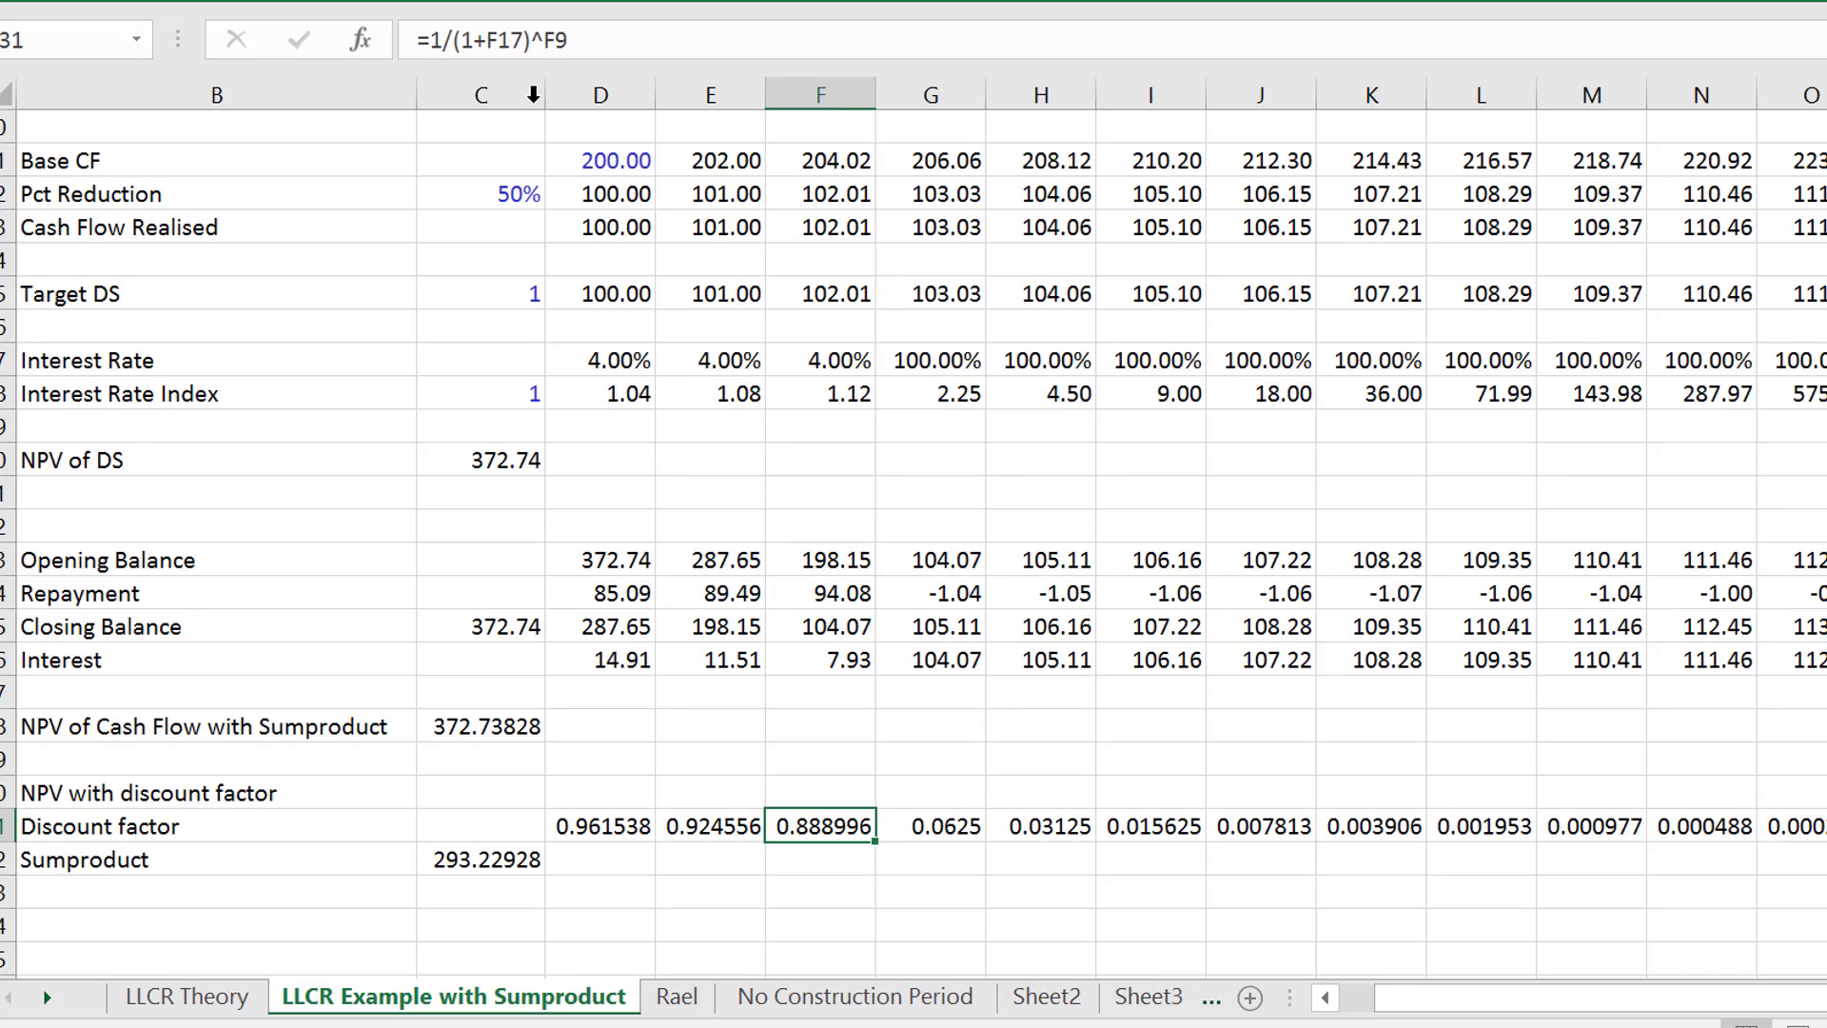
- Compare the discount factor formulas from period 5 back to period 1
key("Right")
key("Right")
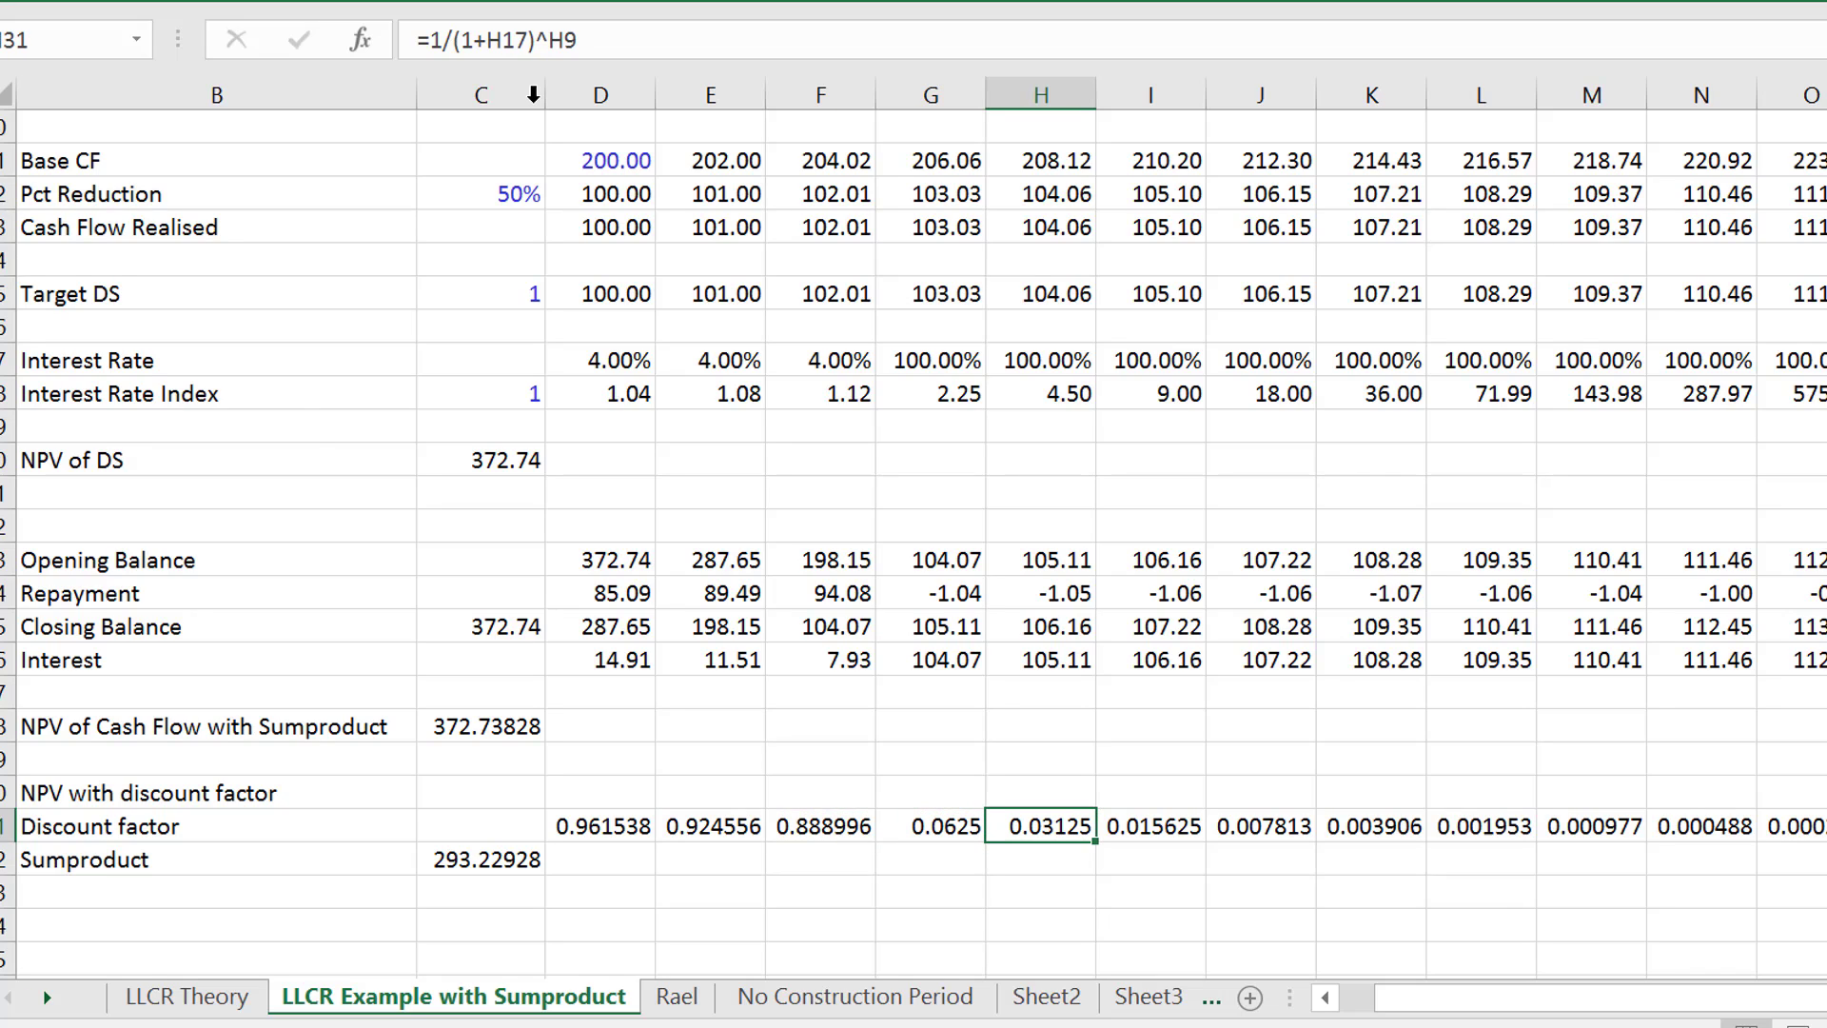
key("Left")
key("Left")
key("Left")
key("Left")
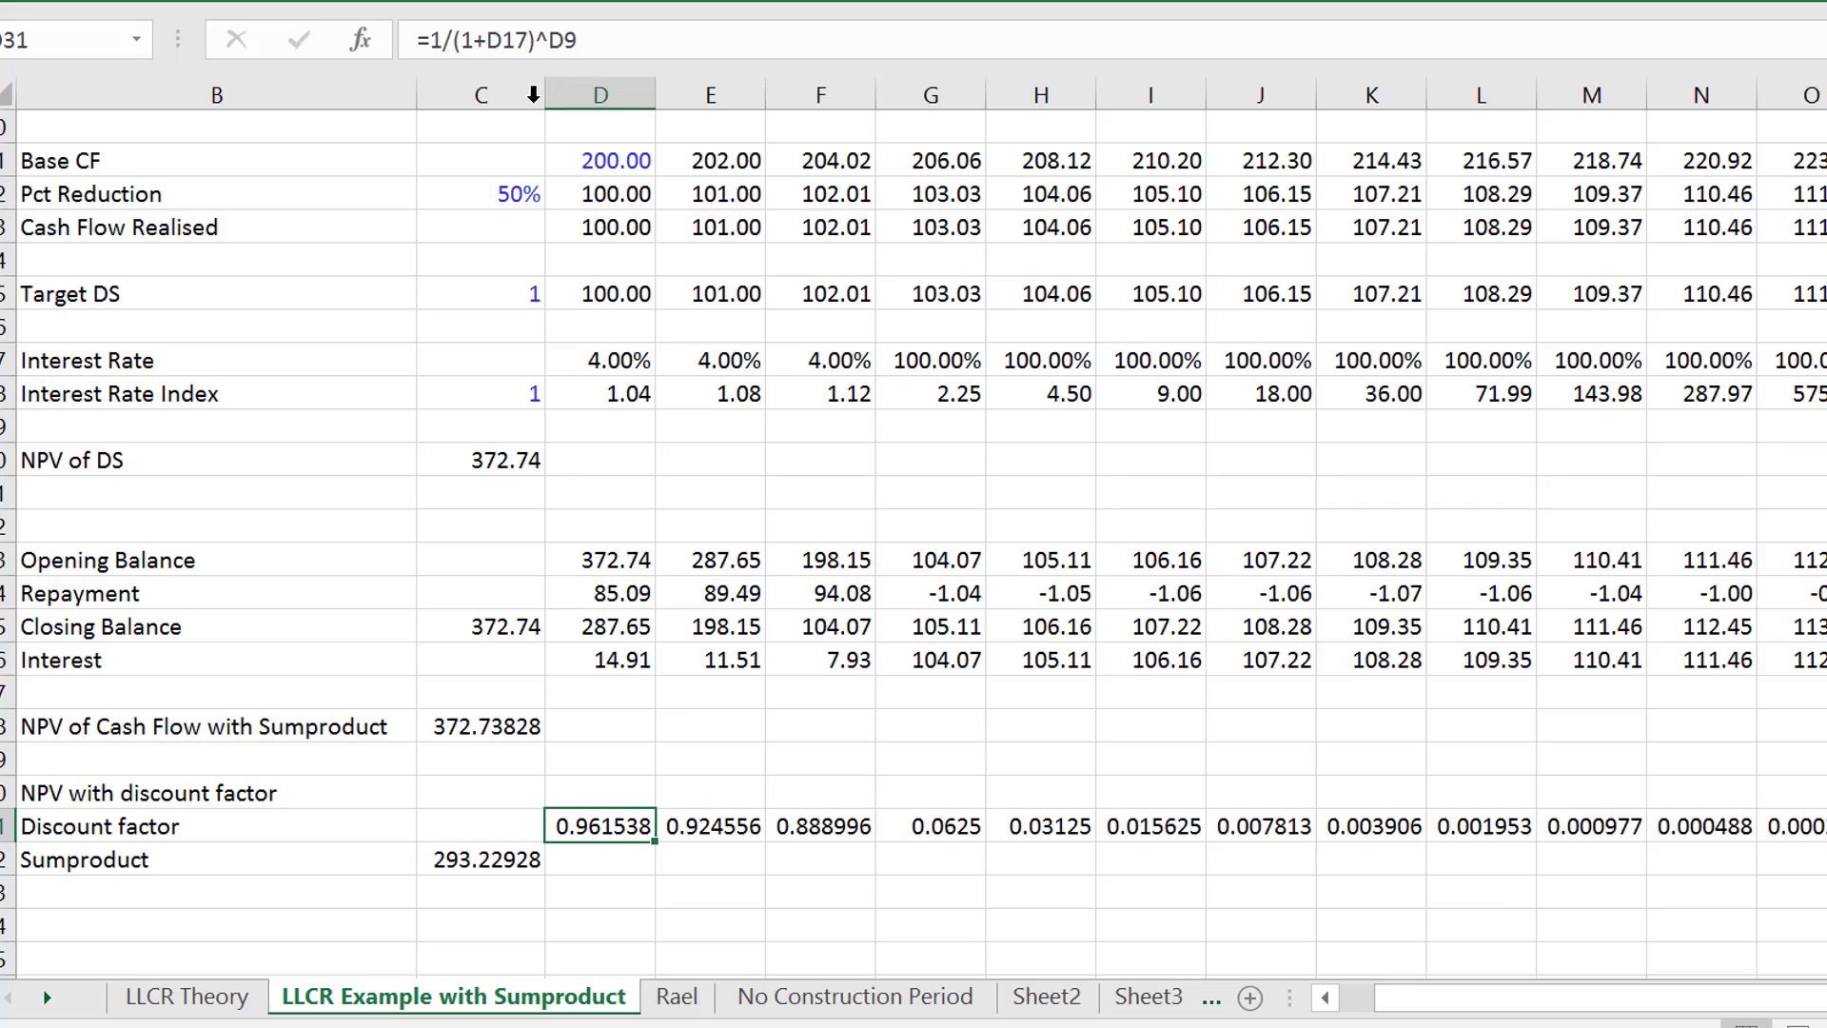
- Set the period 1 interest rate input to 100%
key("Up")
key("Up")
key("Up")
key("Up")
key("Up")
key("Up")
key("Up")
key("Up")
key("Up")
key("Up")
key("Up")
key("Up")
key("Up")
key("Up")
key("Up")
key("Up")
key("Up")
key("Up")
key("Up")
key("Up")
key("Up")
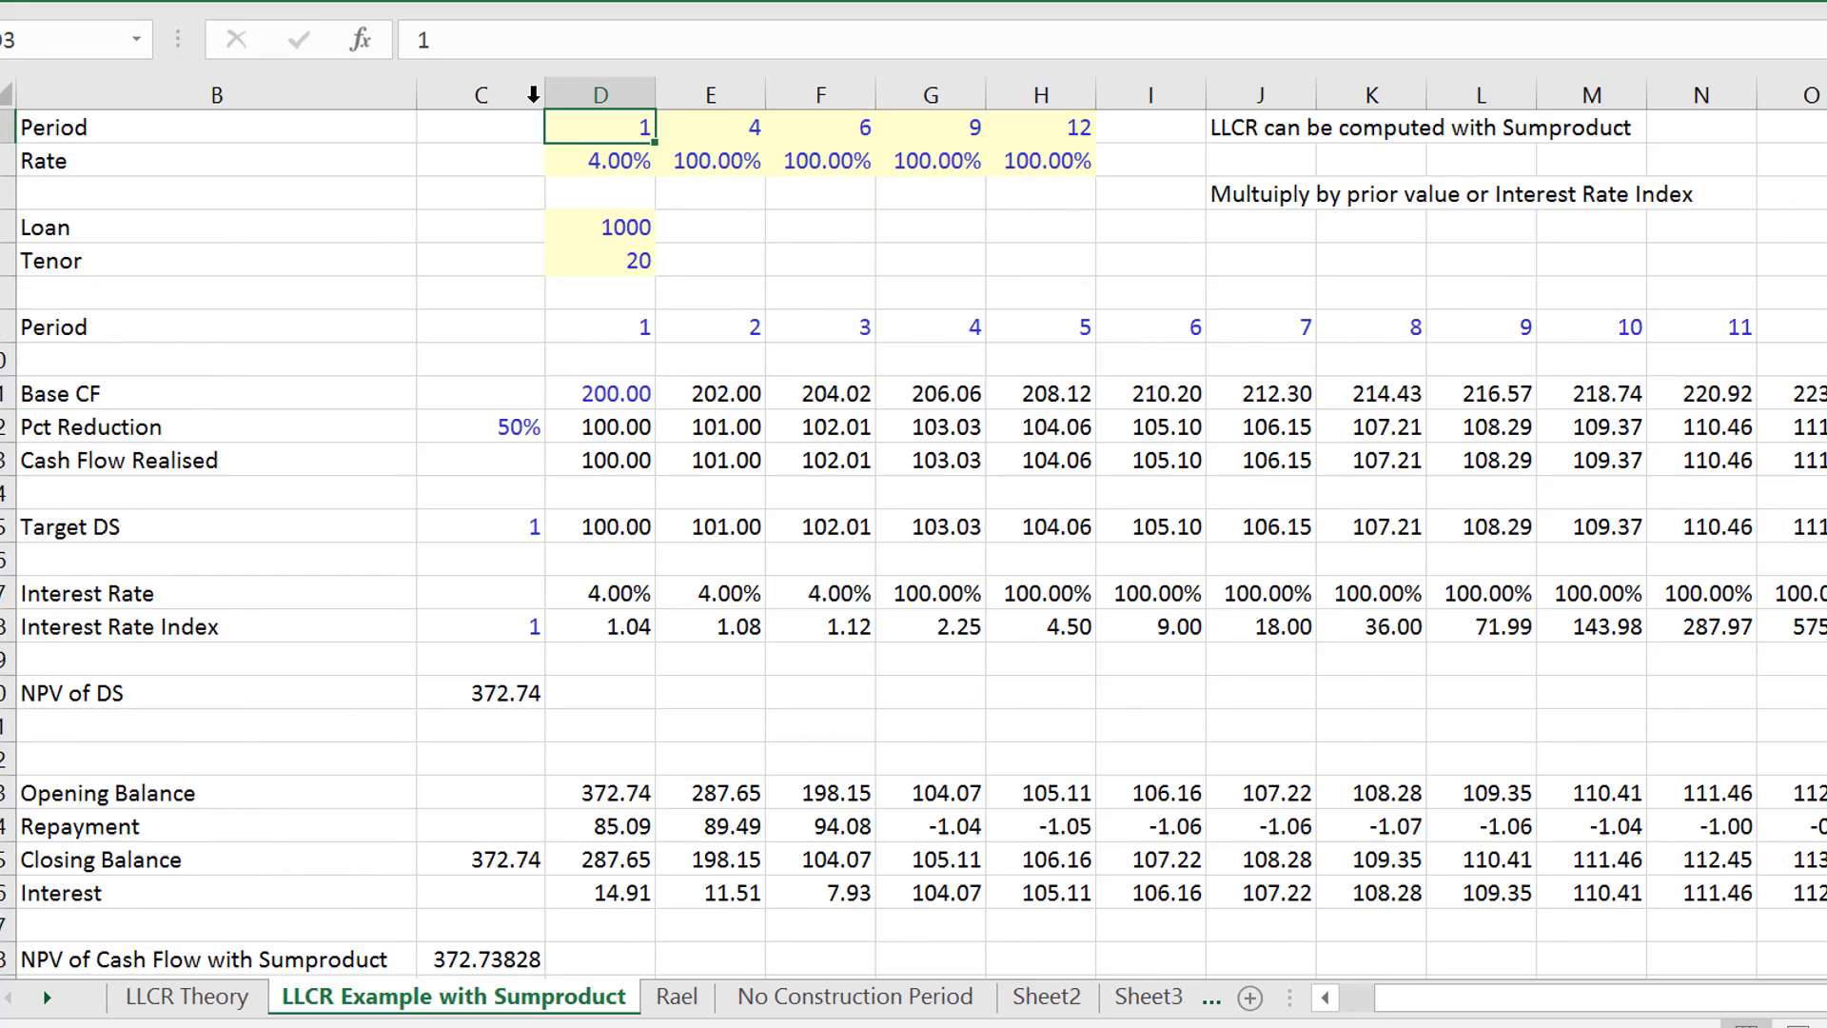
key("Down")
key("Down")
key("Down")
type("1")
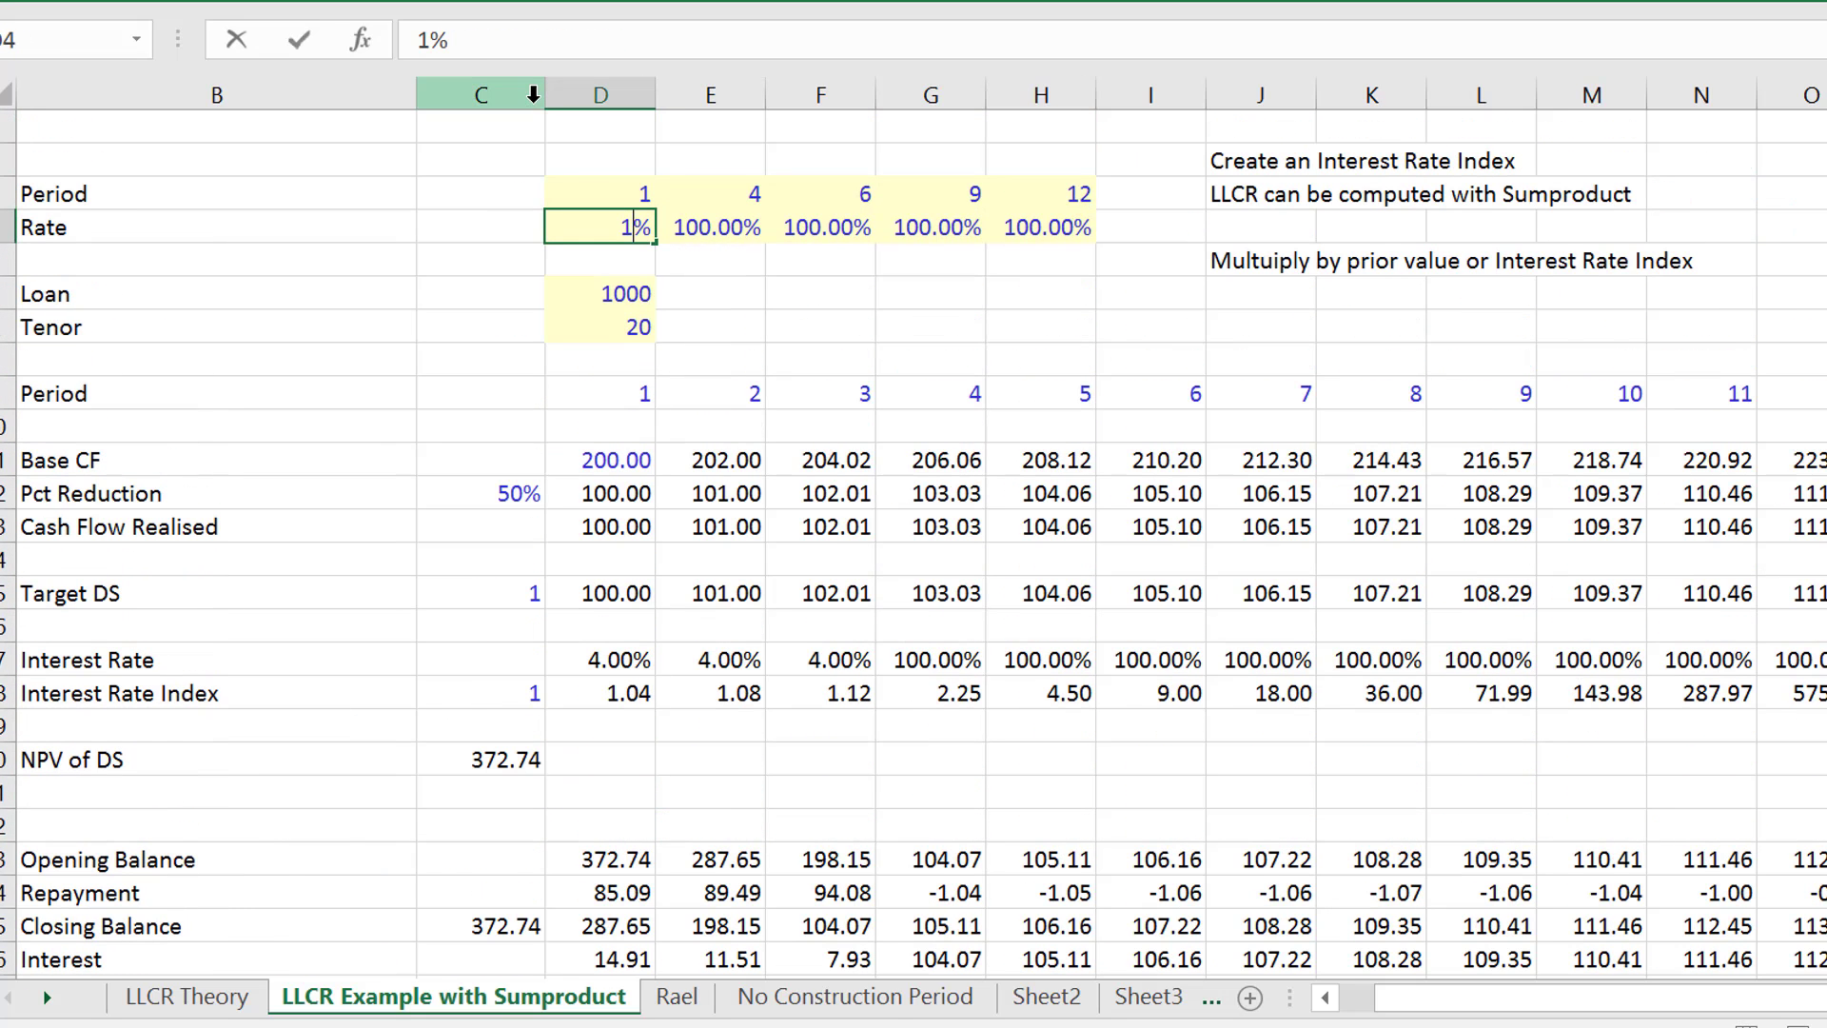
key("Return")
key("Up")
- Set the interest rate input starting in period 4 to 100% and the one starting in period 6 to 4%
key("Right")
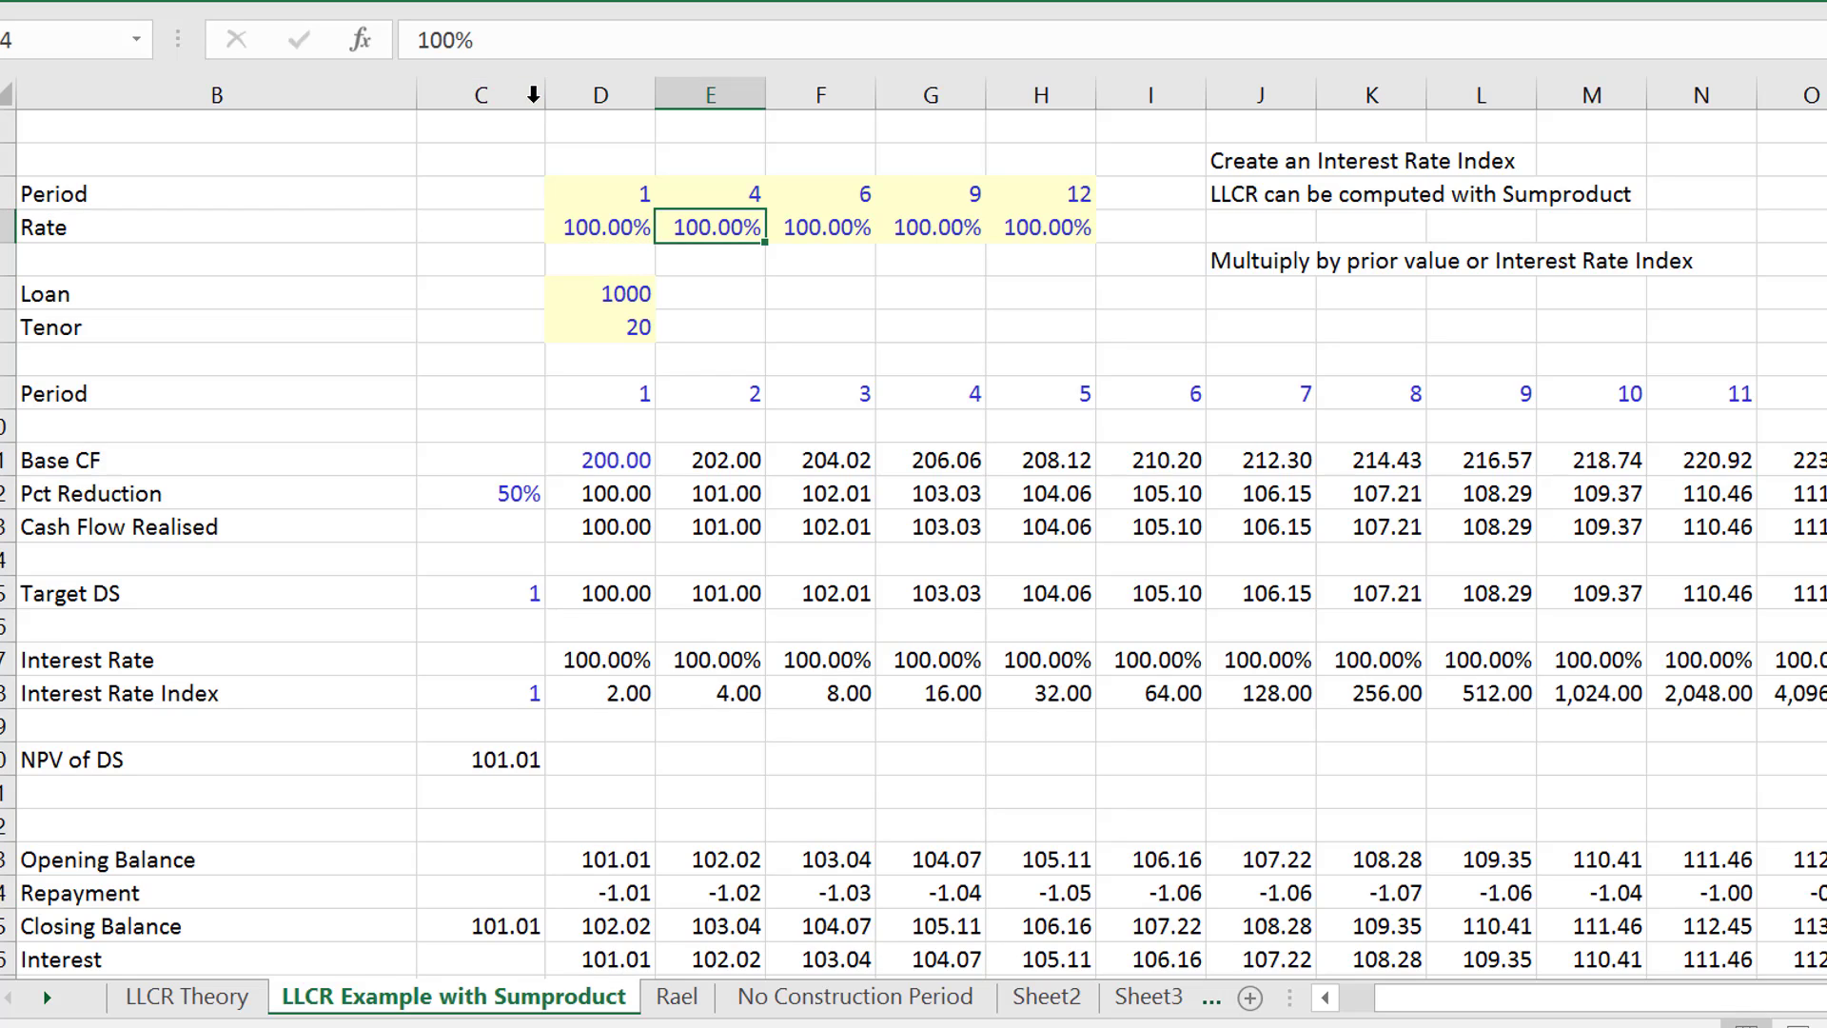
type("100")
key("Return")
key("Up")
key("Right")
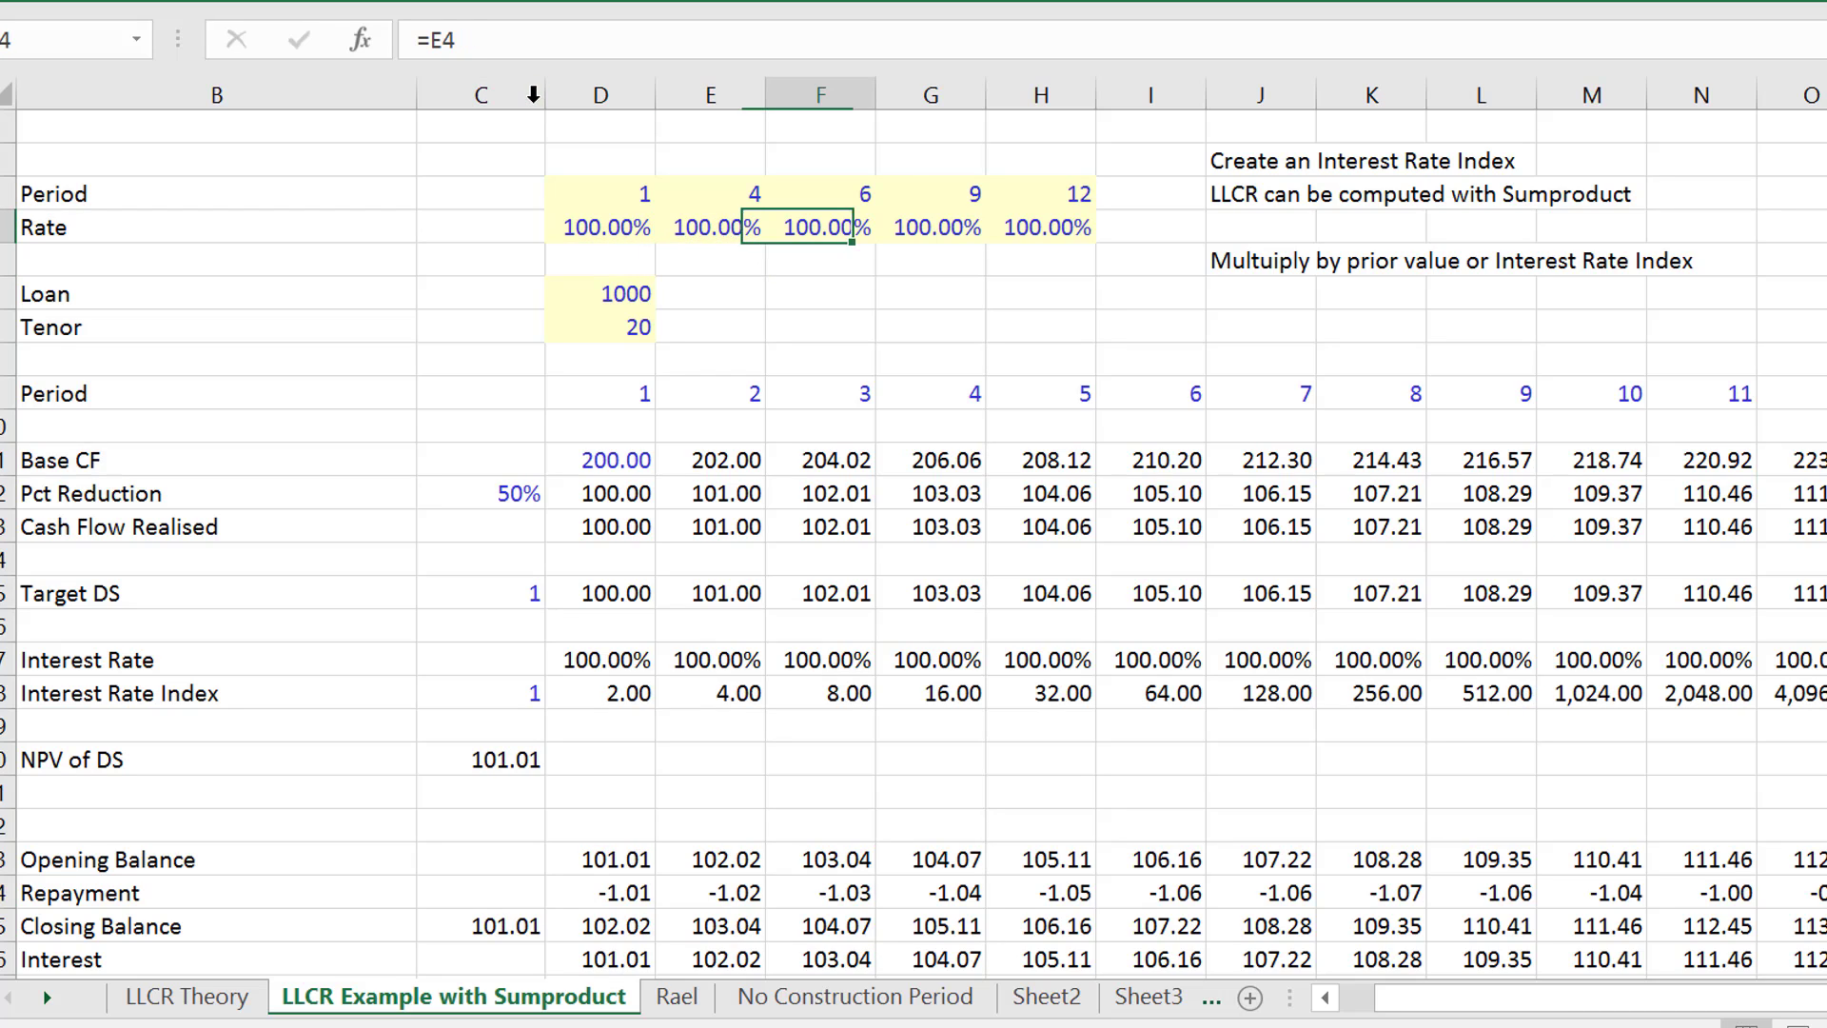
type("4")
key("Return")
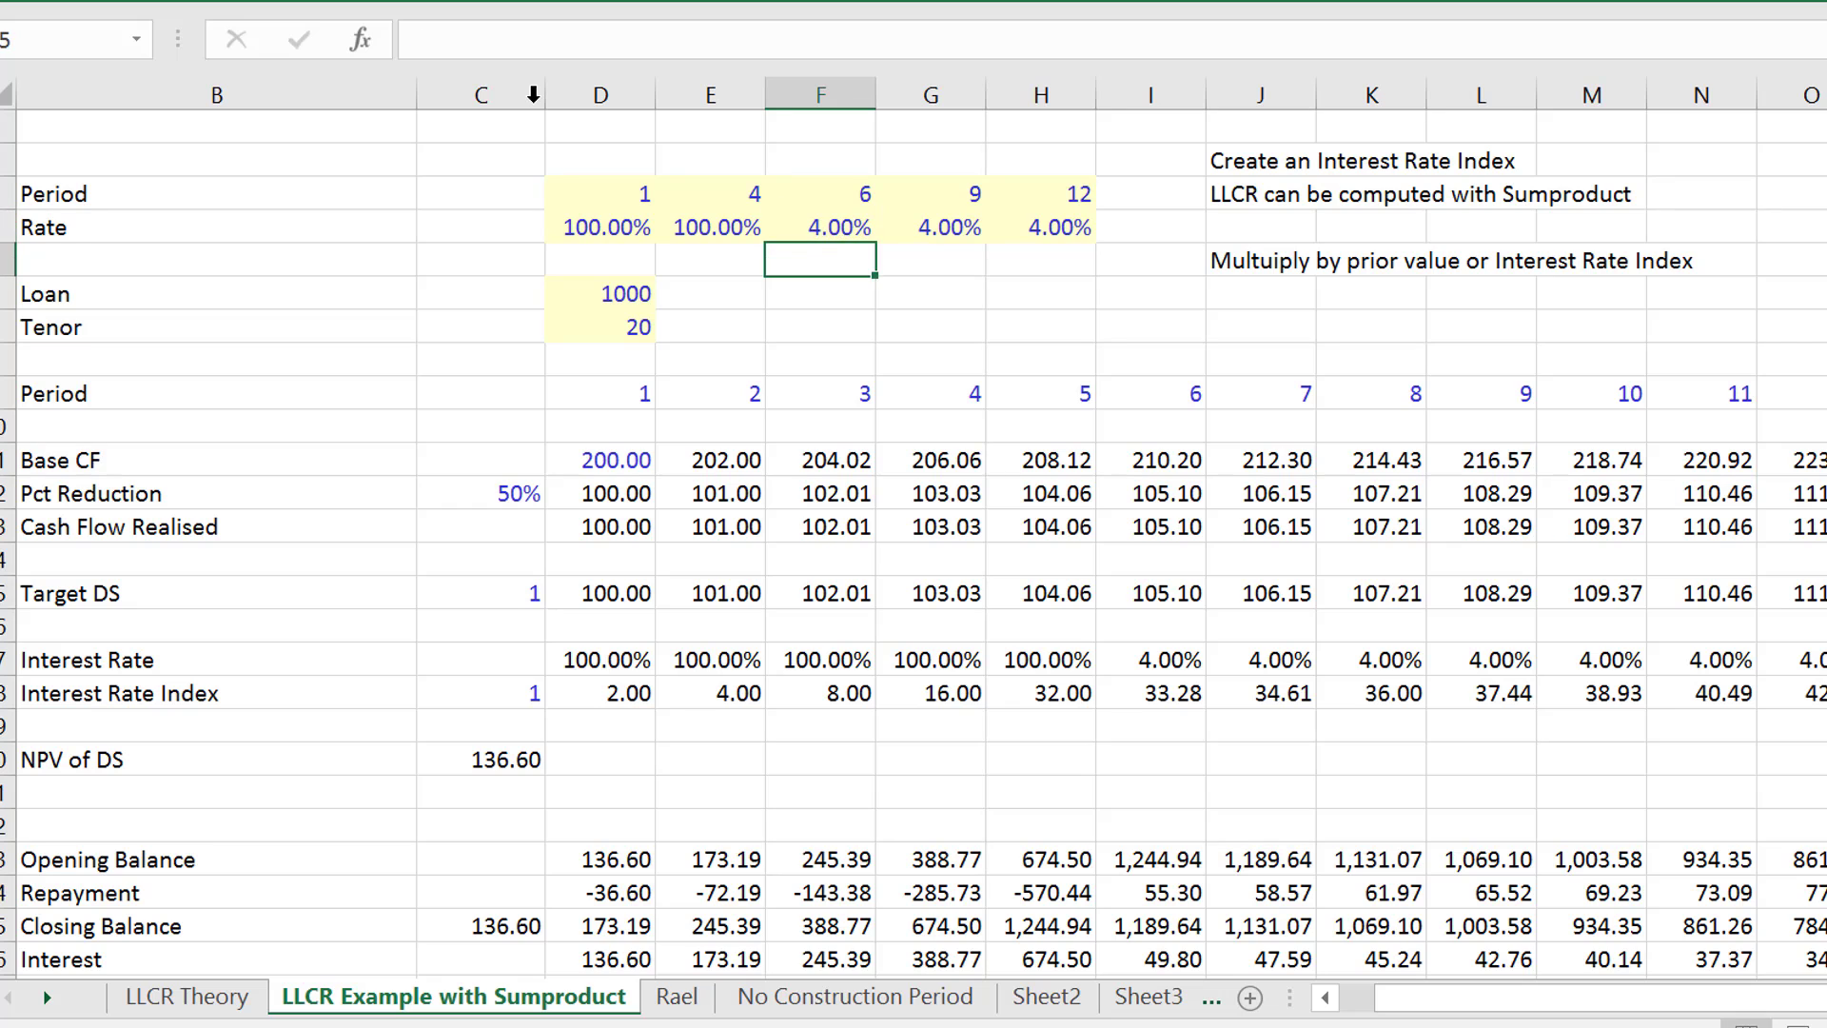
- Examine the discount factors and their formulas for the first periods with the 100% interest rate
key("Down")
key("Page_Down")
key("Up")
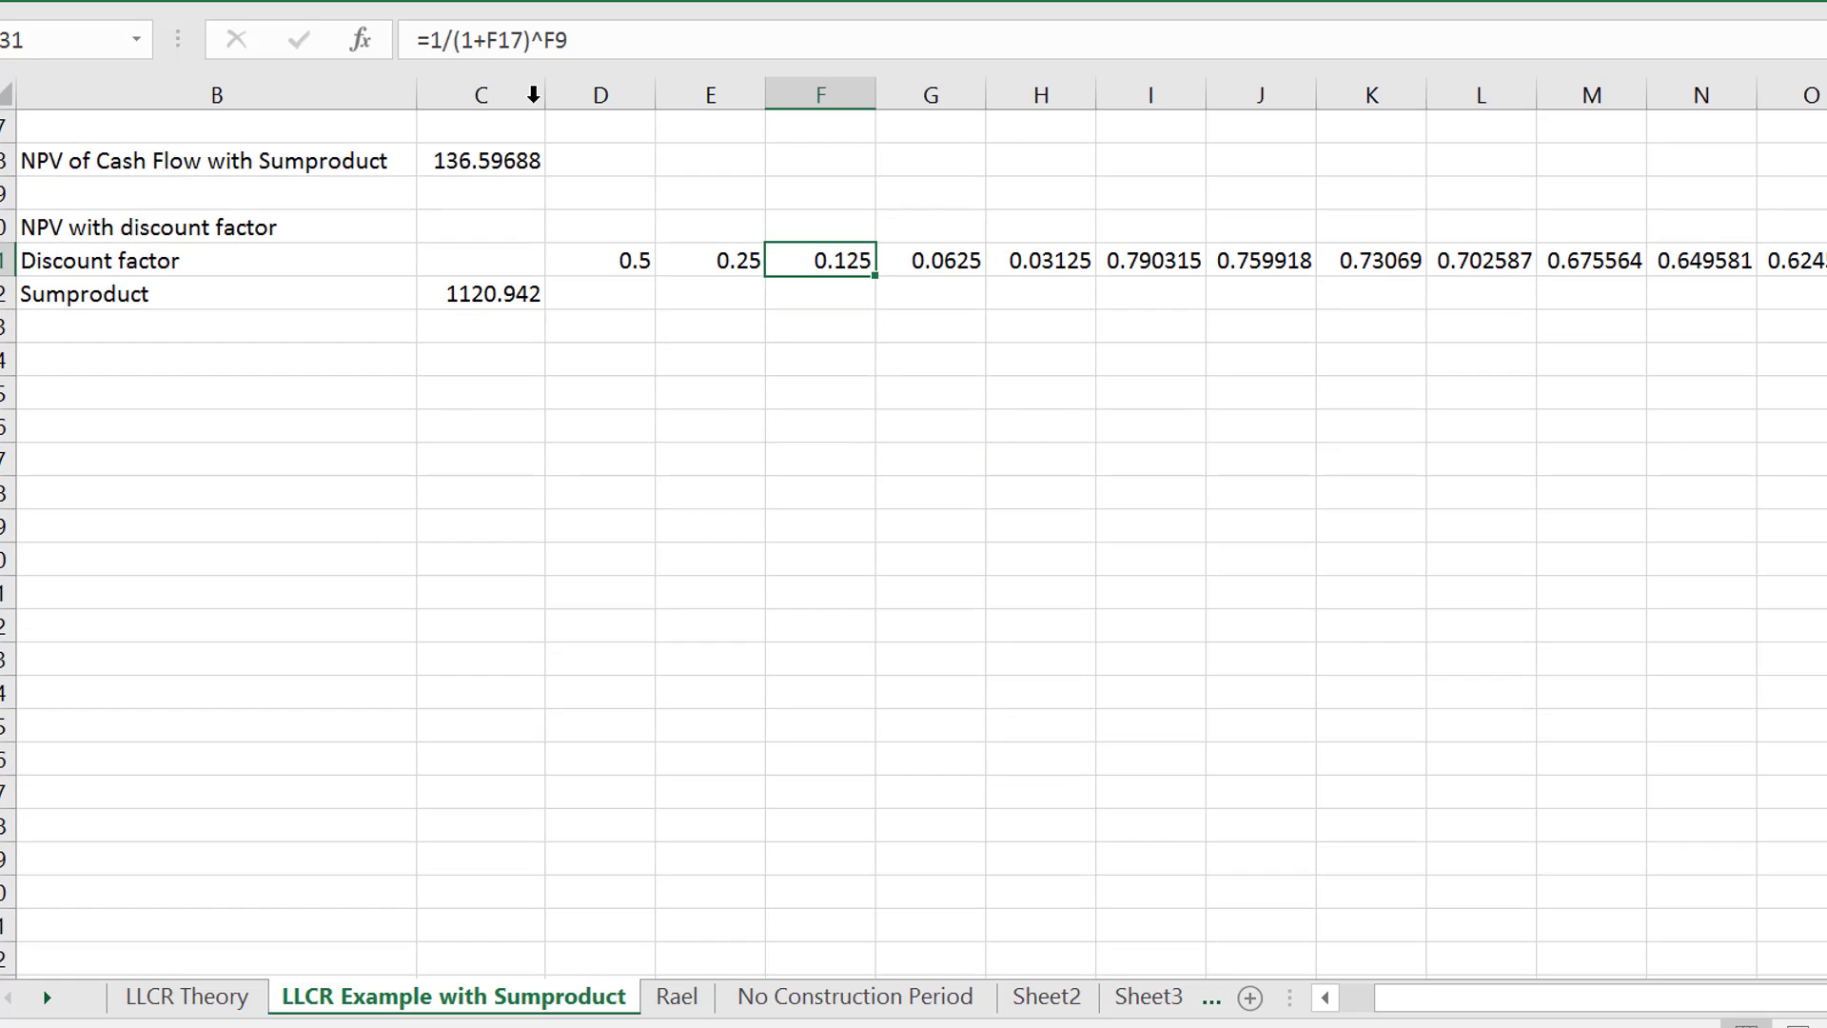
key("Up")
key("Down")
key("Left")
key("Left")
key("Right")
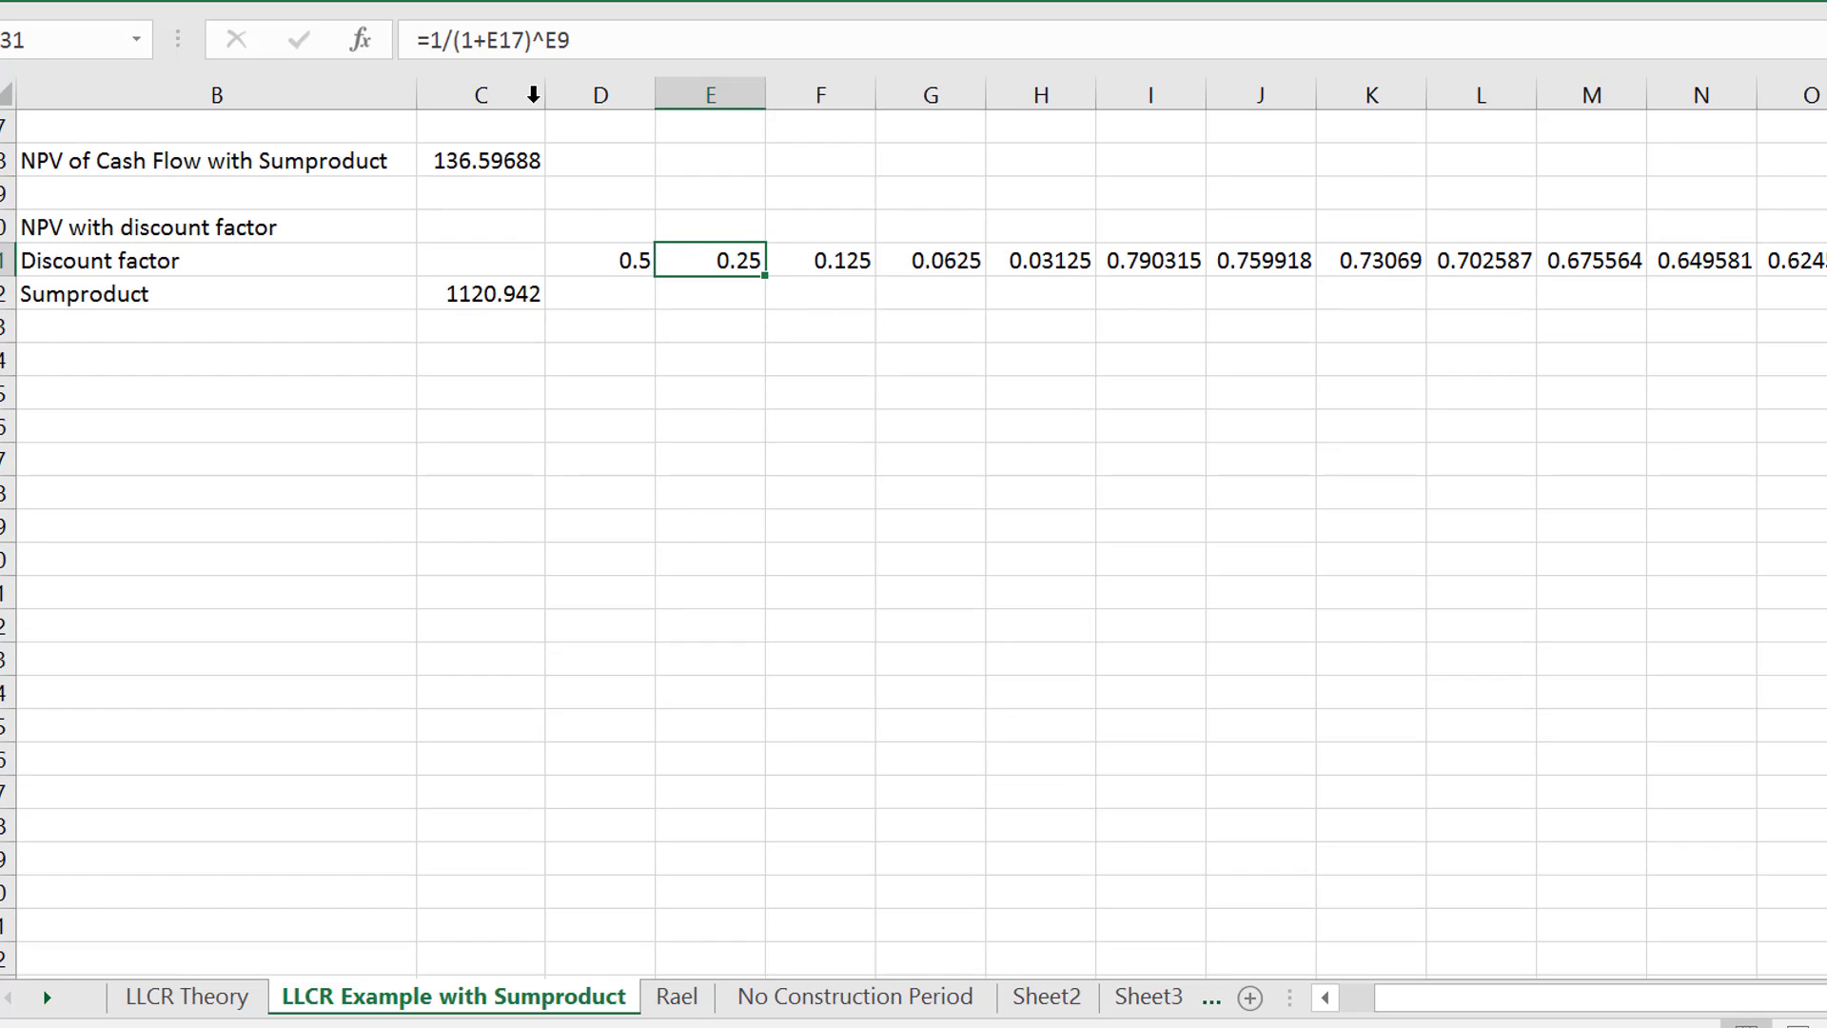
key("Right")
key("Right")
key("Left")
key("Left")
key("Left")
key("Left")
key("Right")
key("Right")
key("Left")
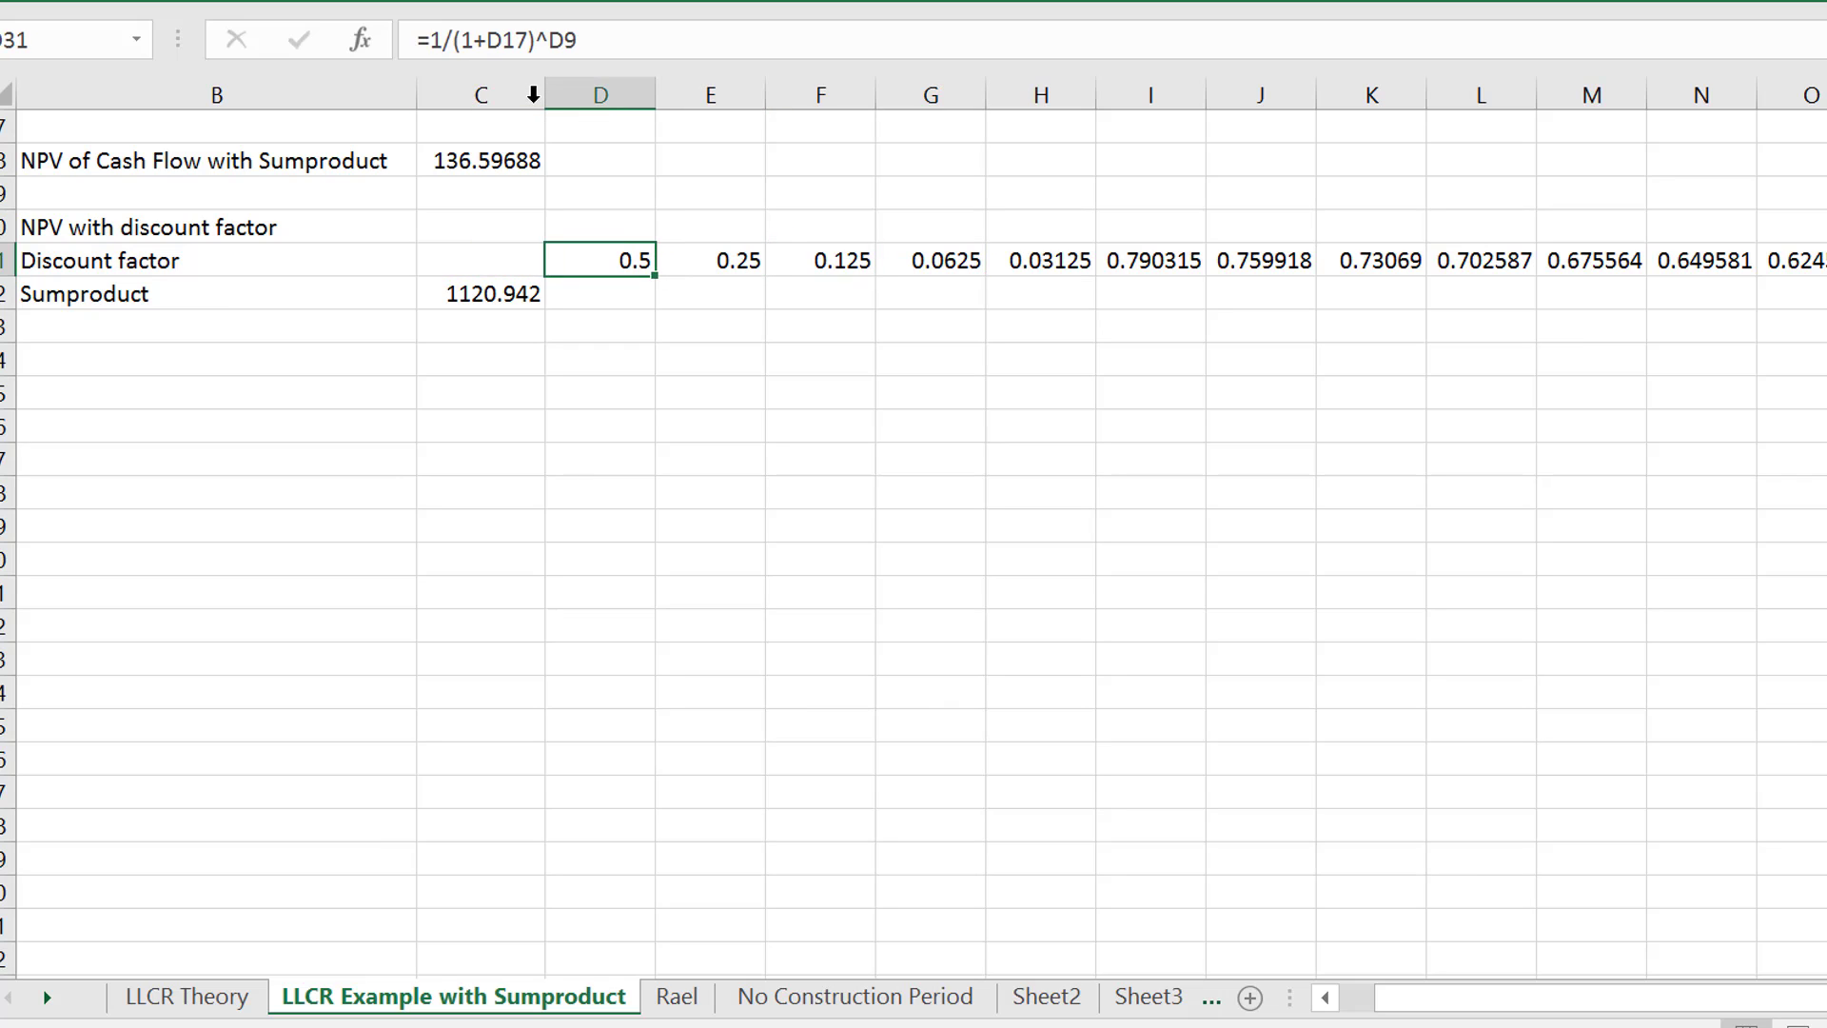
- Compare the discount factors for periods 5, 6 and 7, around the change in interest rate
key("Right")
key("Right")
key("Right")
key("Right")
key("Right")
key("Right")
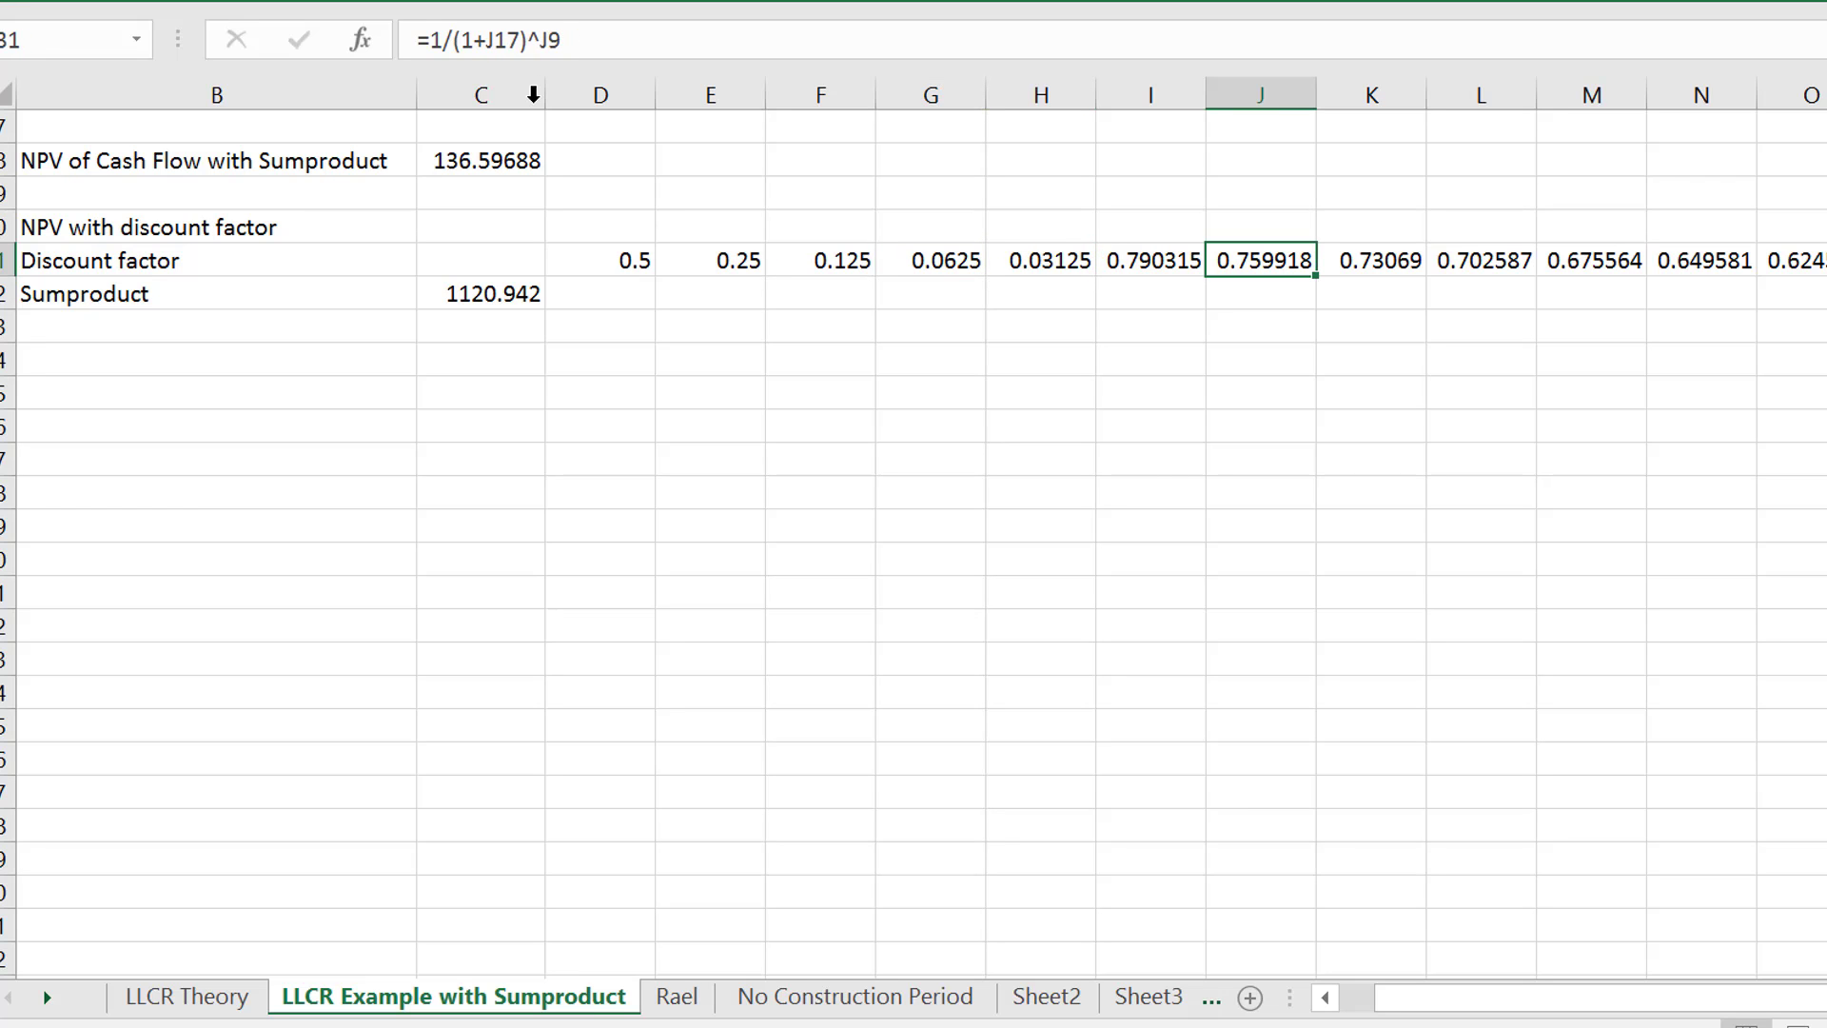
key("Left")
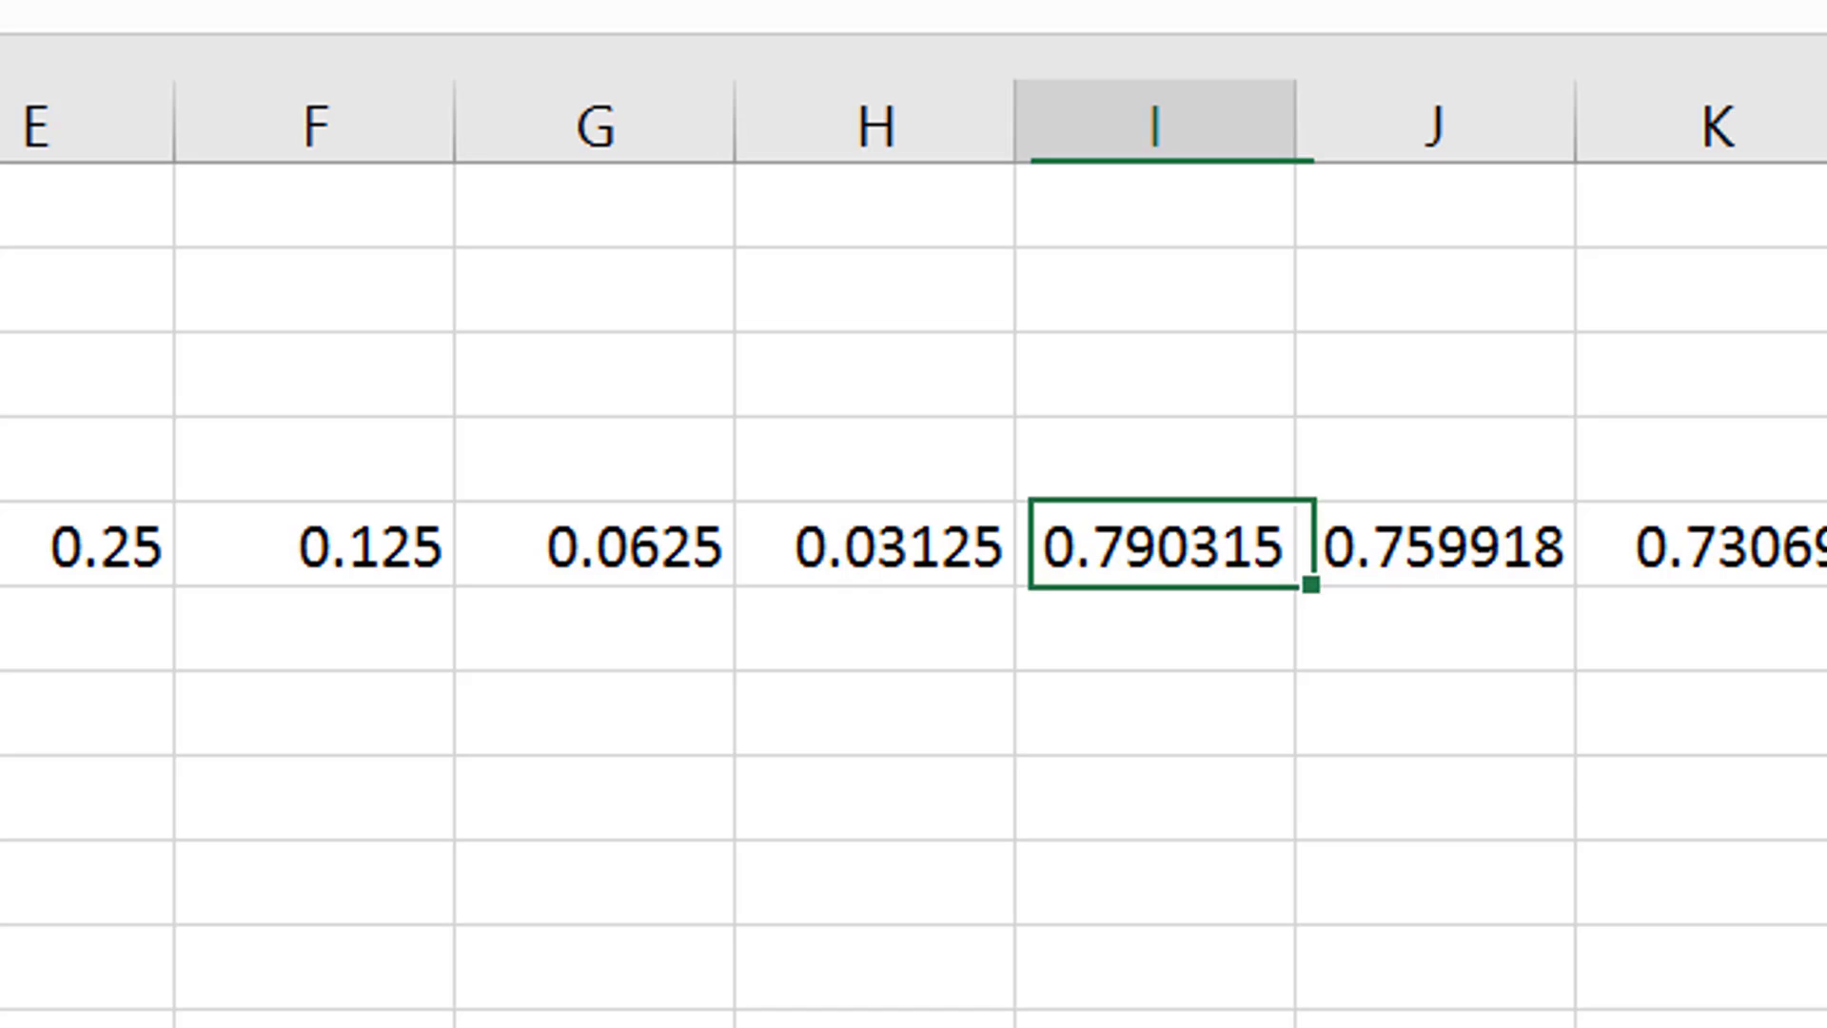
key("Left")
key("Right")
key("Left")
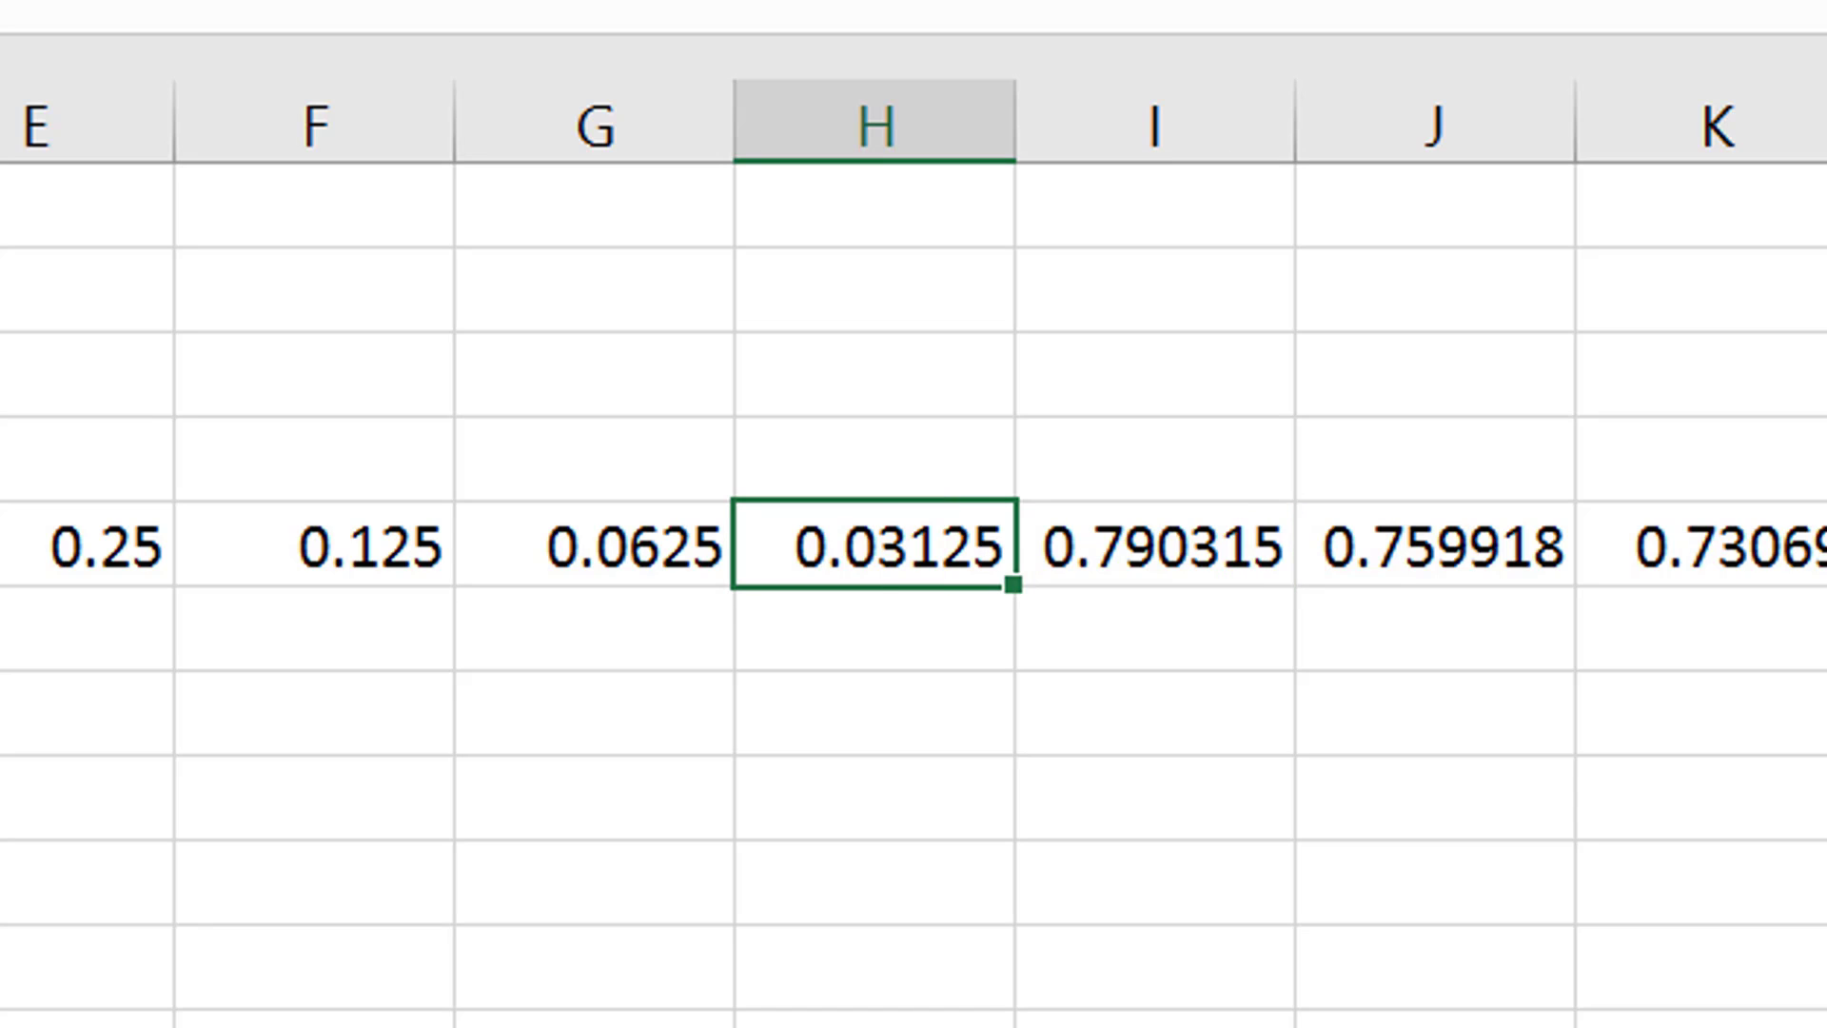
key("Right")
key("Left")
left_click(1156, 545)
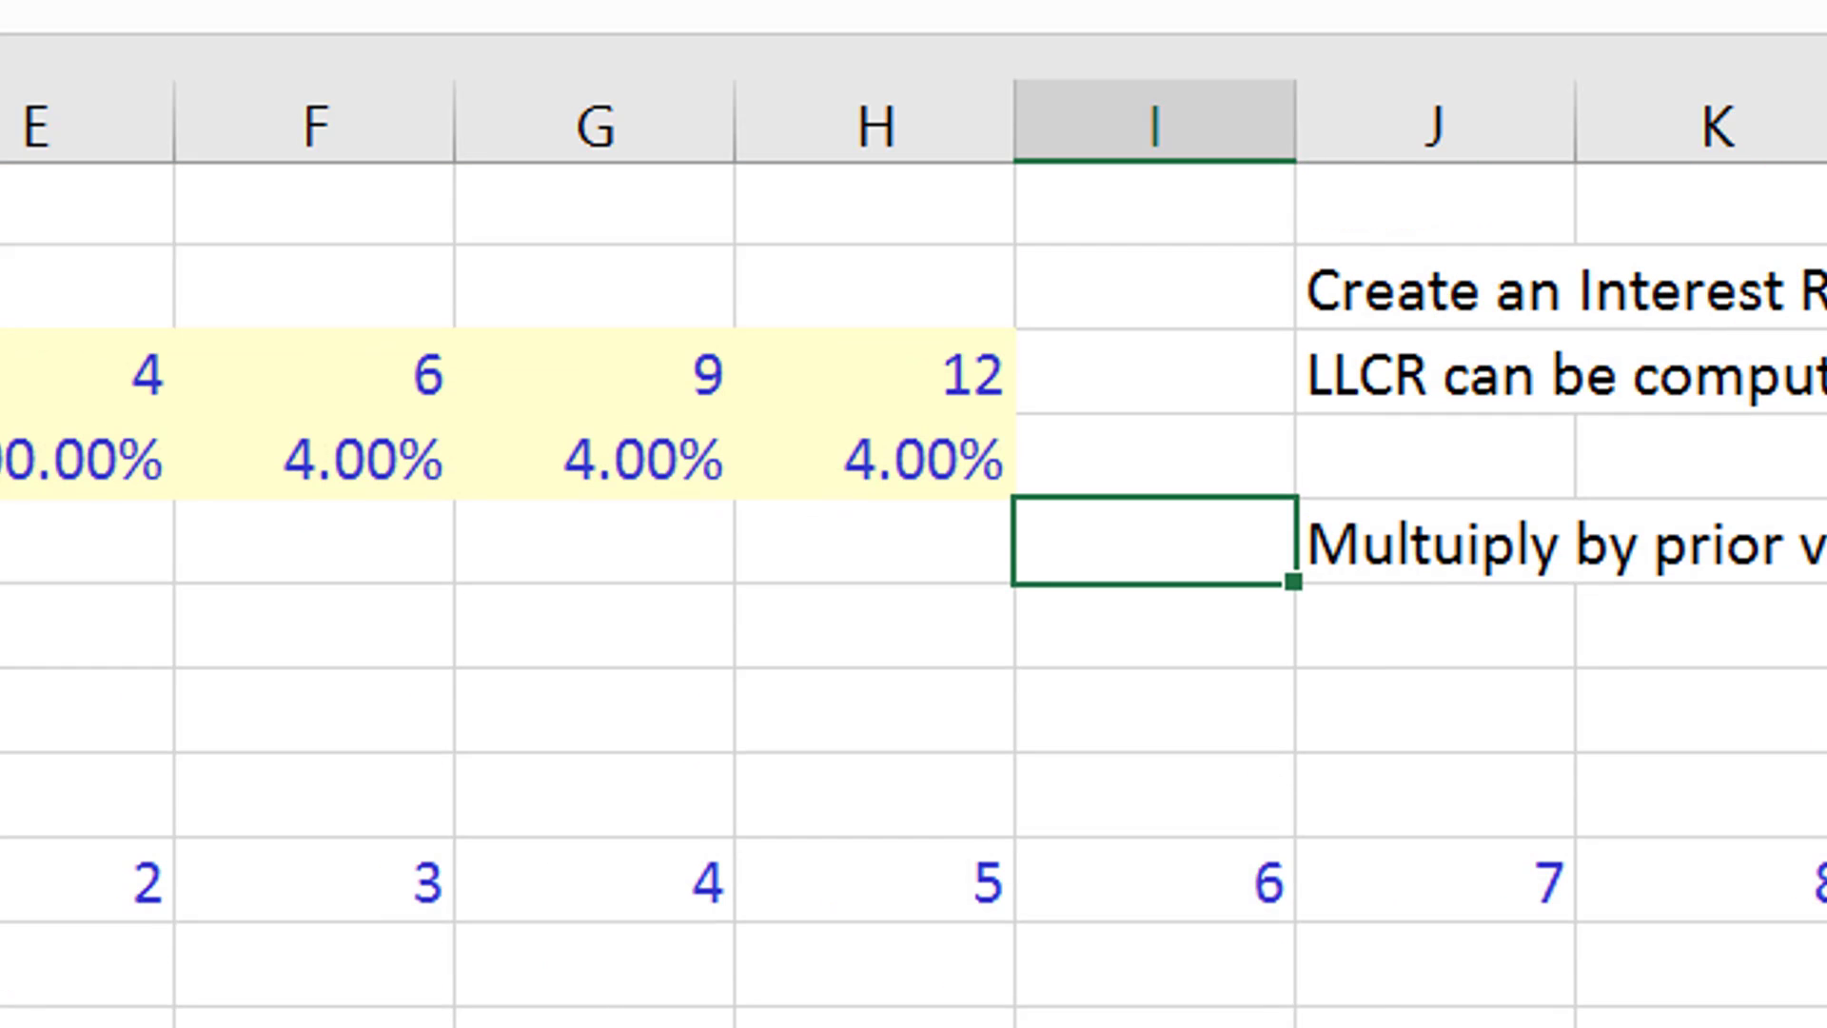
- Set the period 1 rate input to 4% and the period 4 rate input in E4 to =D4+.25%
key("Home")
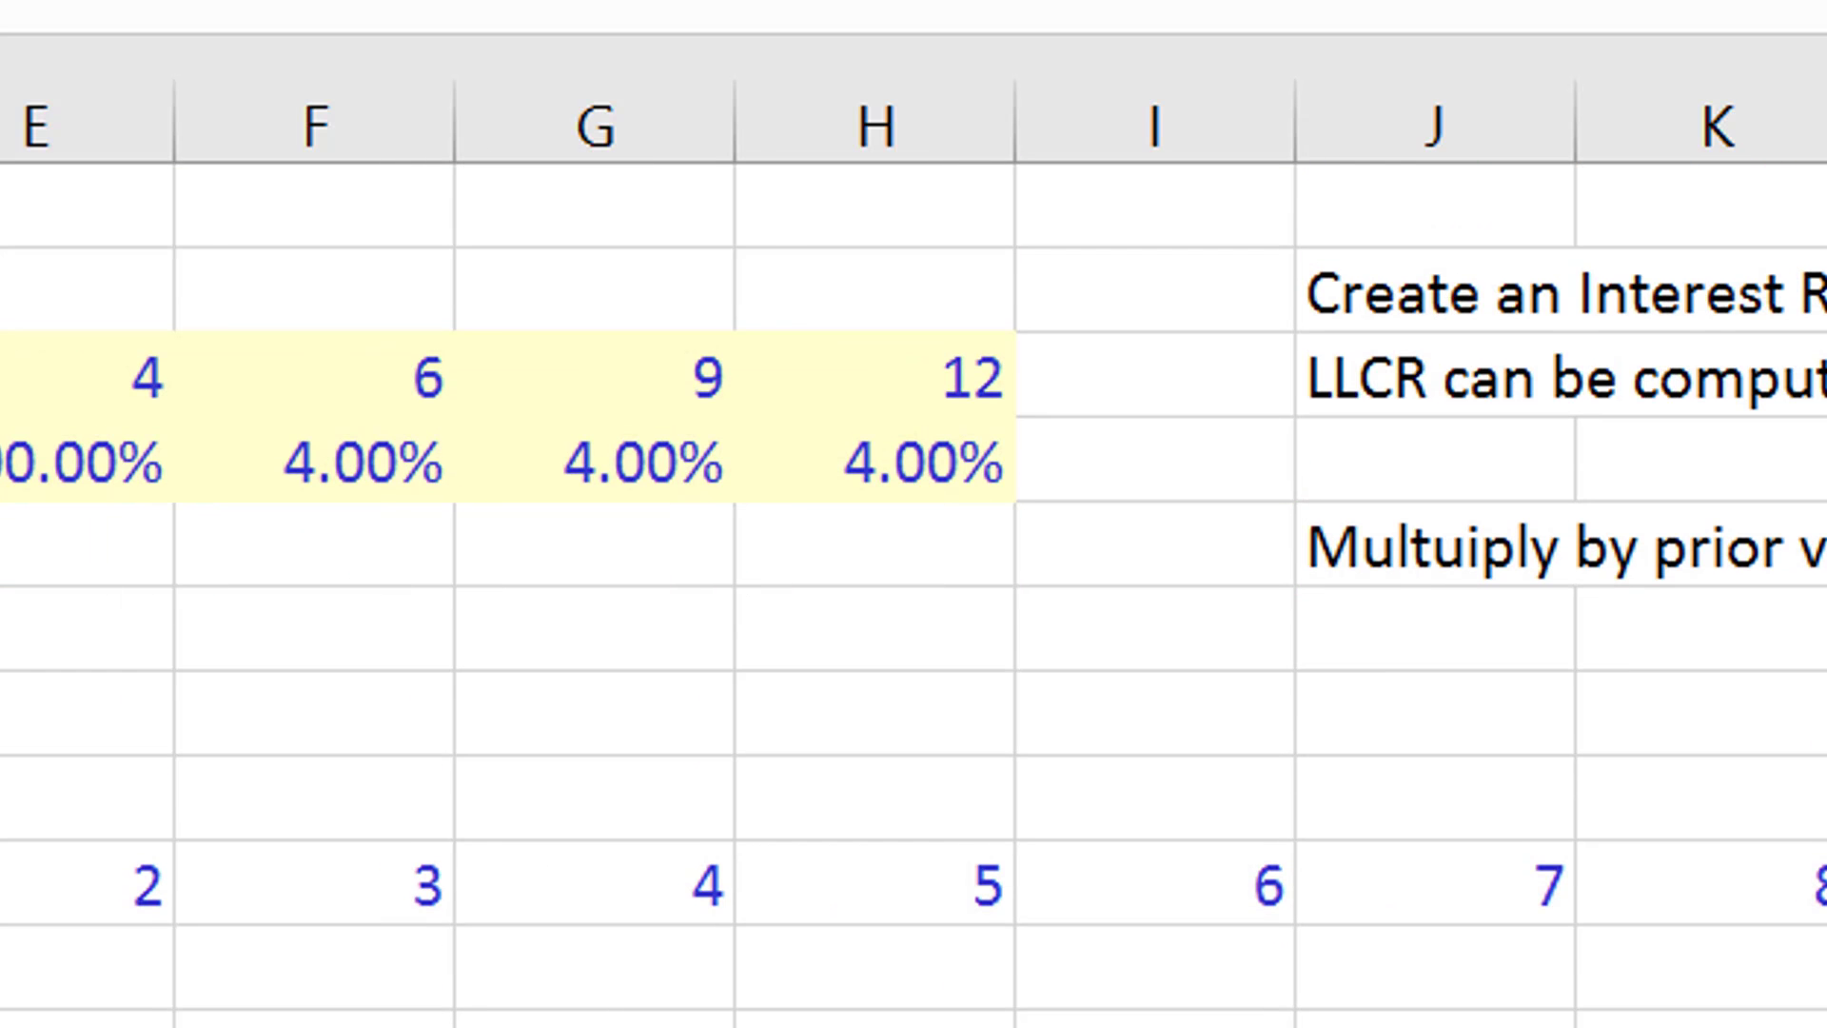
type("4")
key("Return")
key("Right")
key("Up")
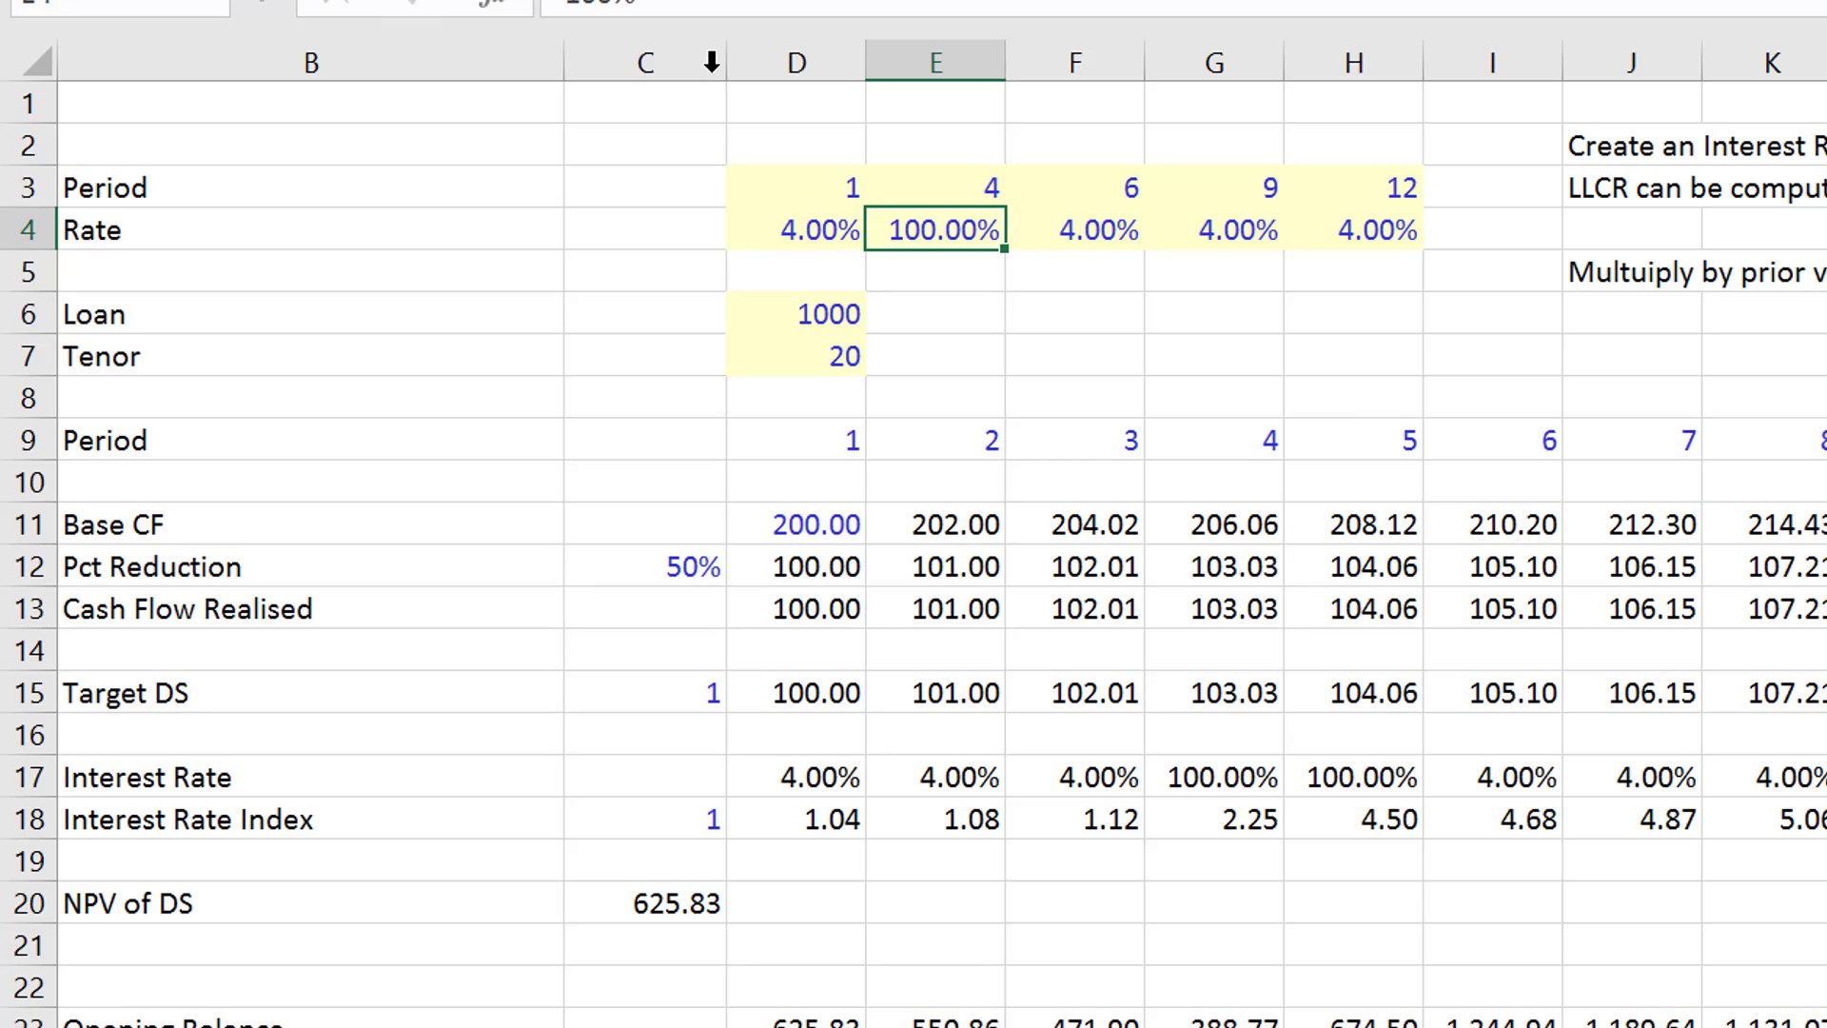
type("=")
key("Left")
type("+.")
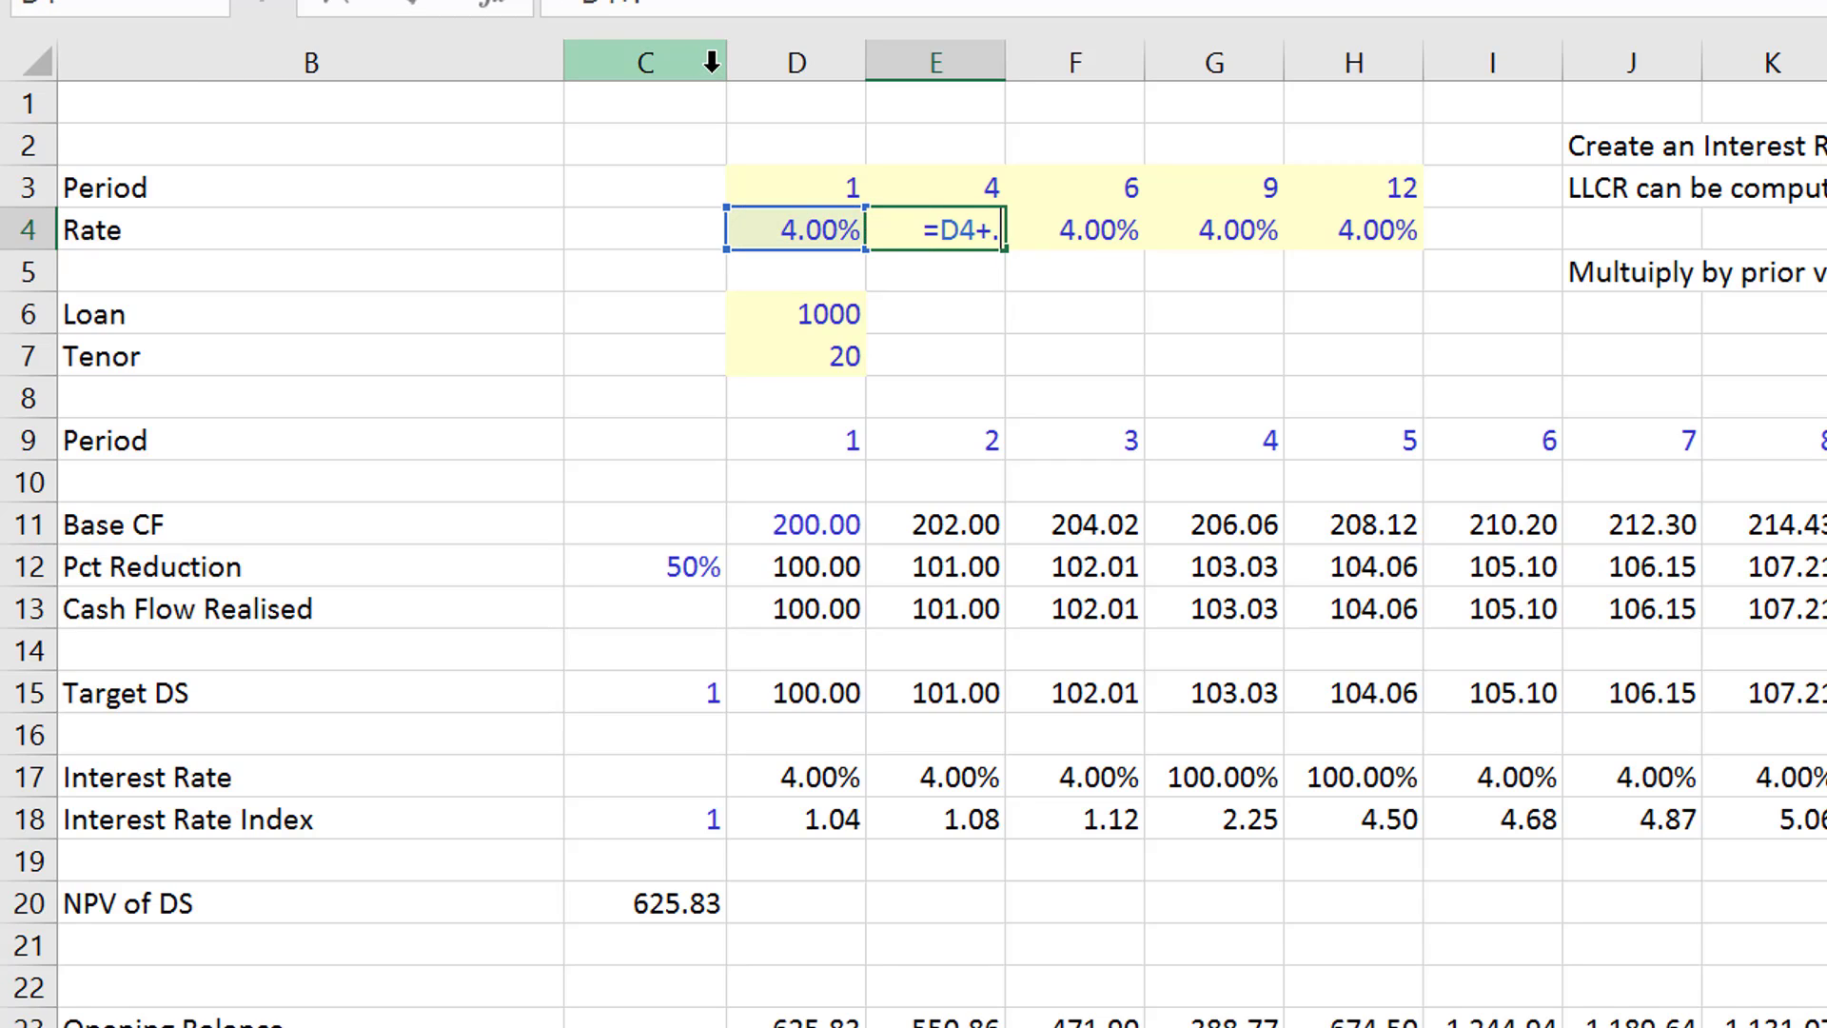
type("25%")
key("Return")
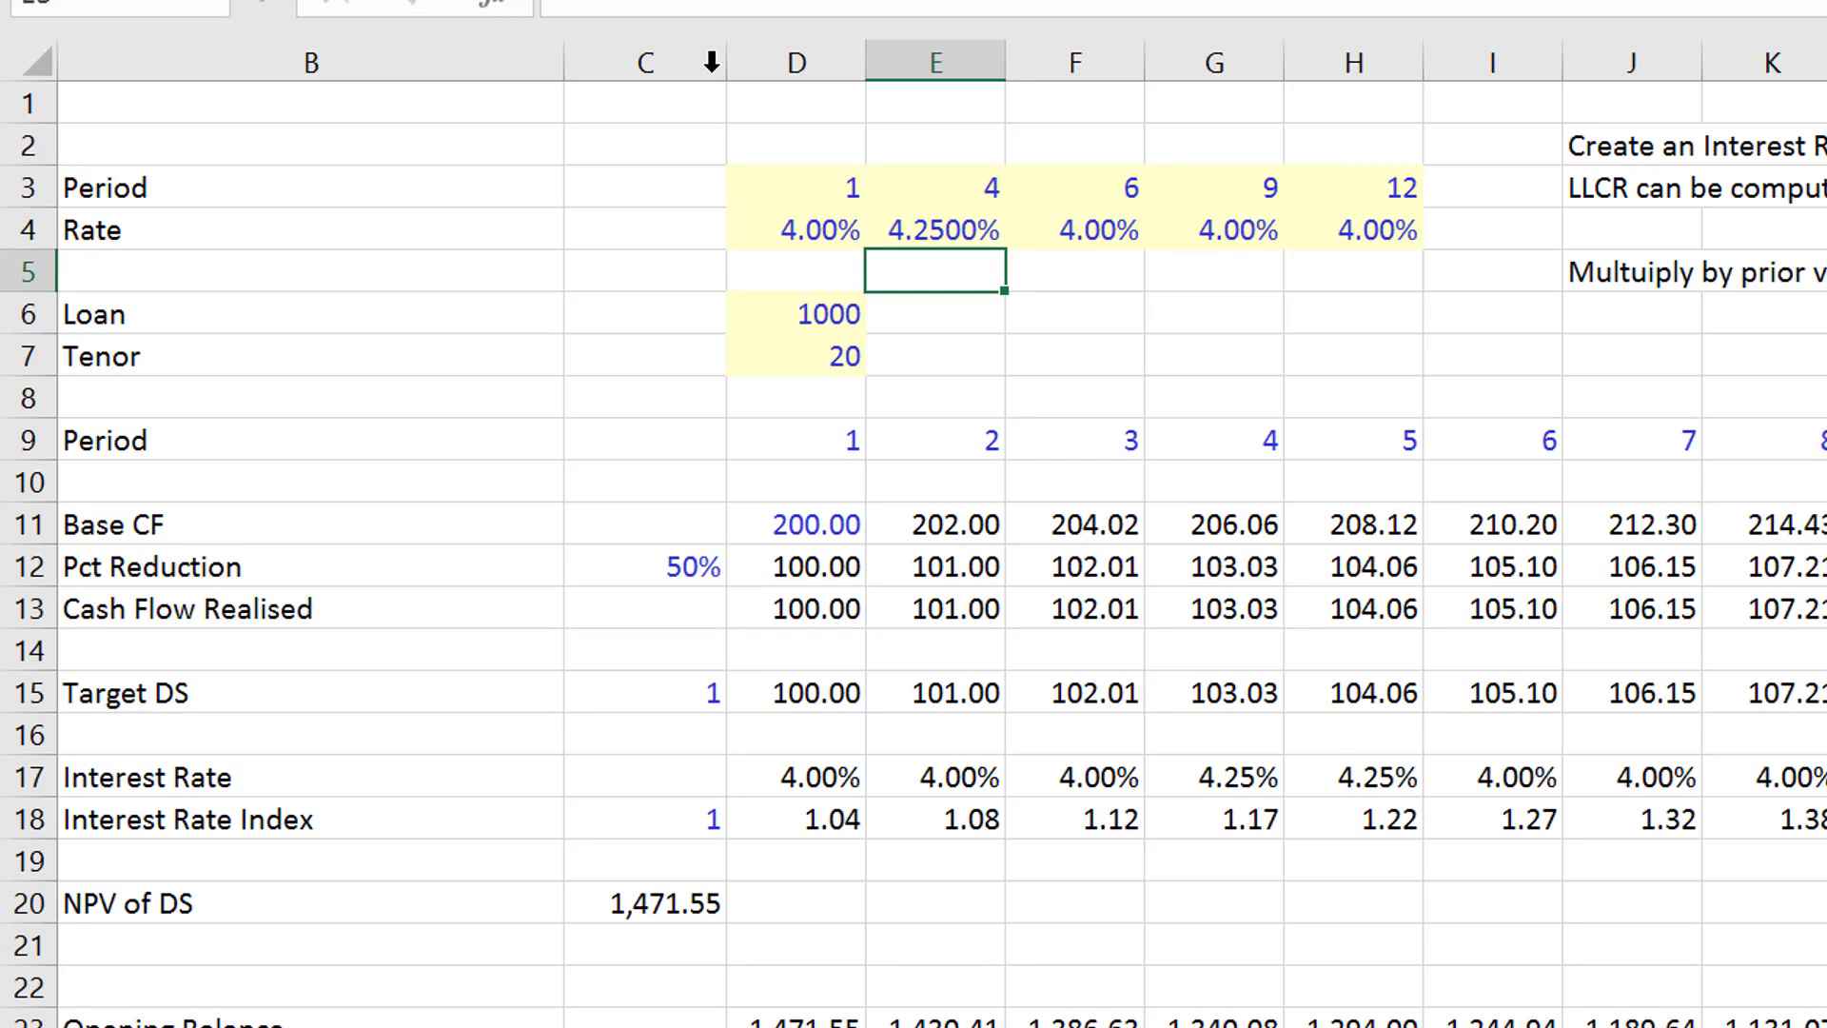
- Fill the 0.25% step-up formula from E4 across the remaining rate inputs to H4
key("Up")
key("shift+Right")
key("shift+Right")
key("shift+Right")
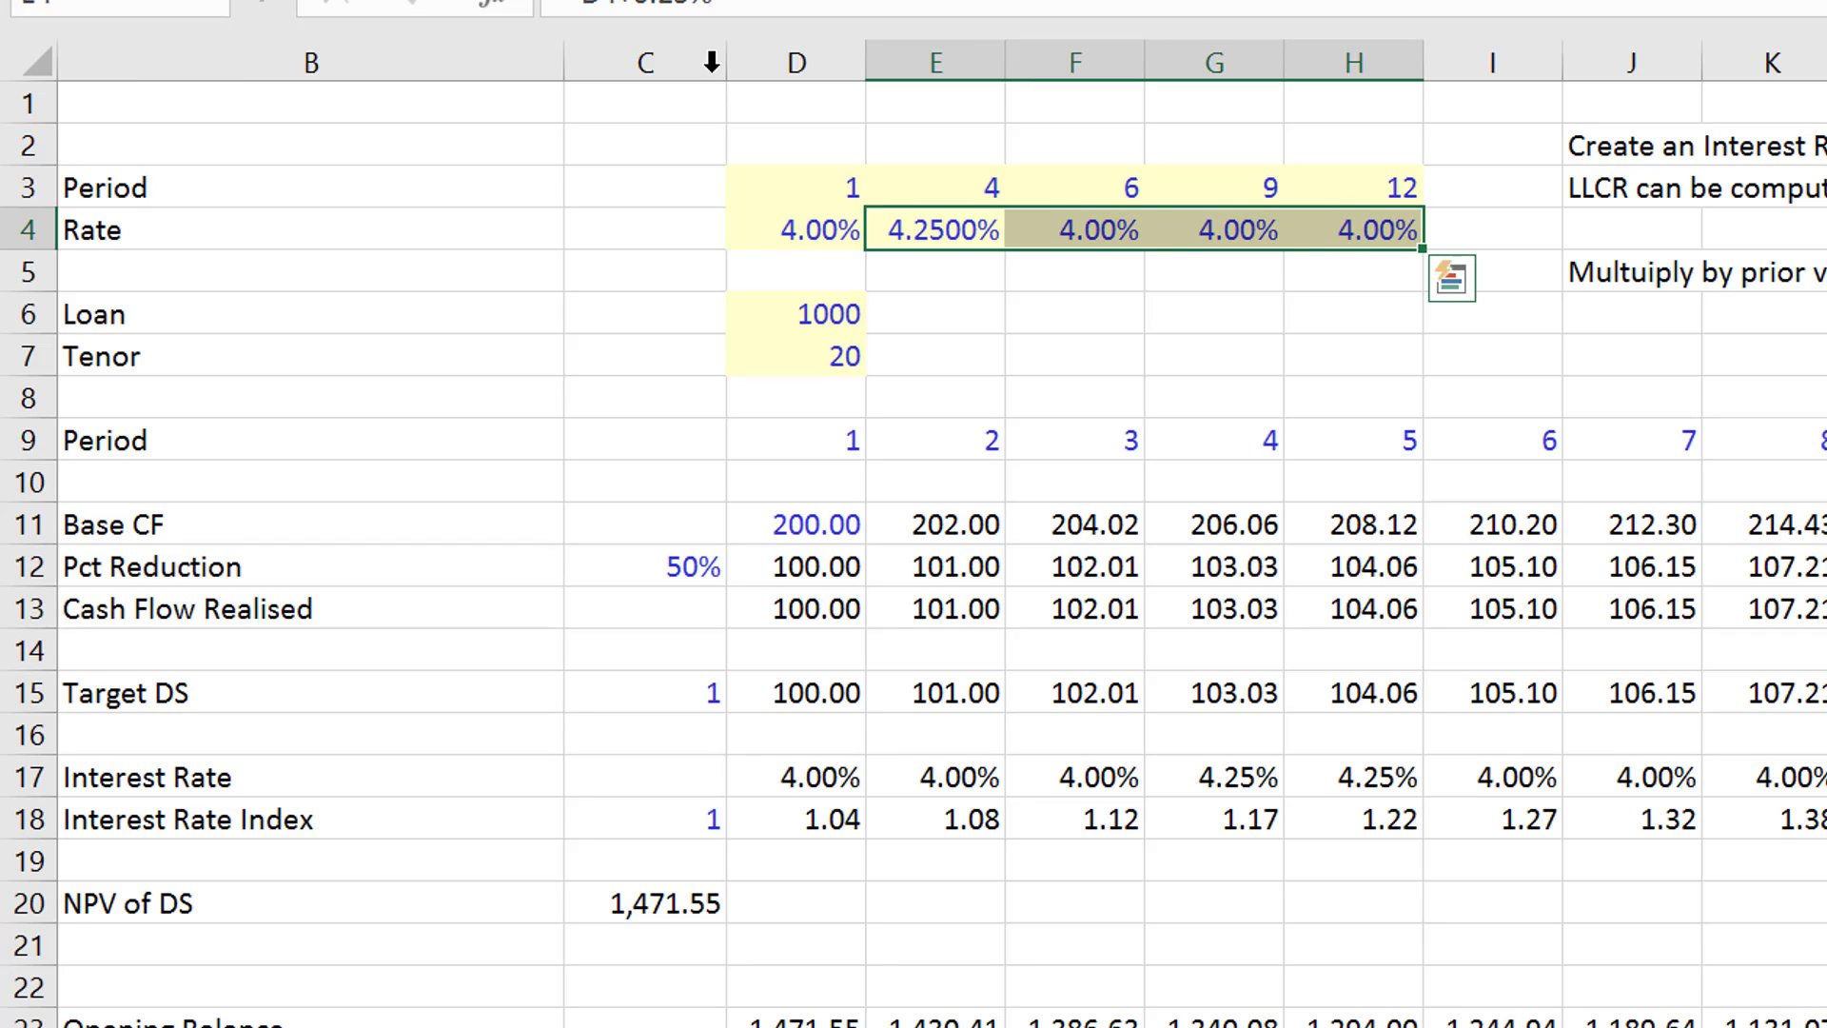
key("ctrl+r")
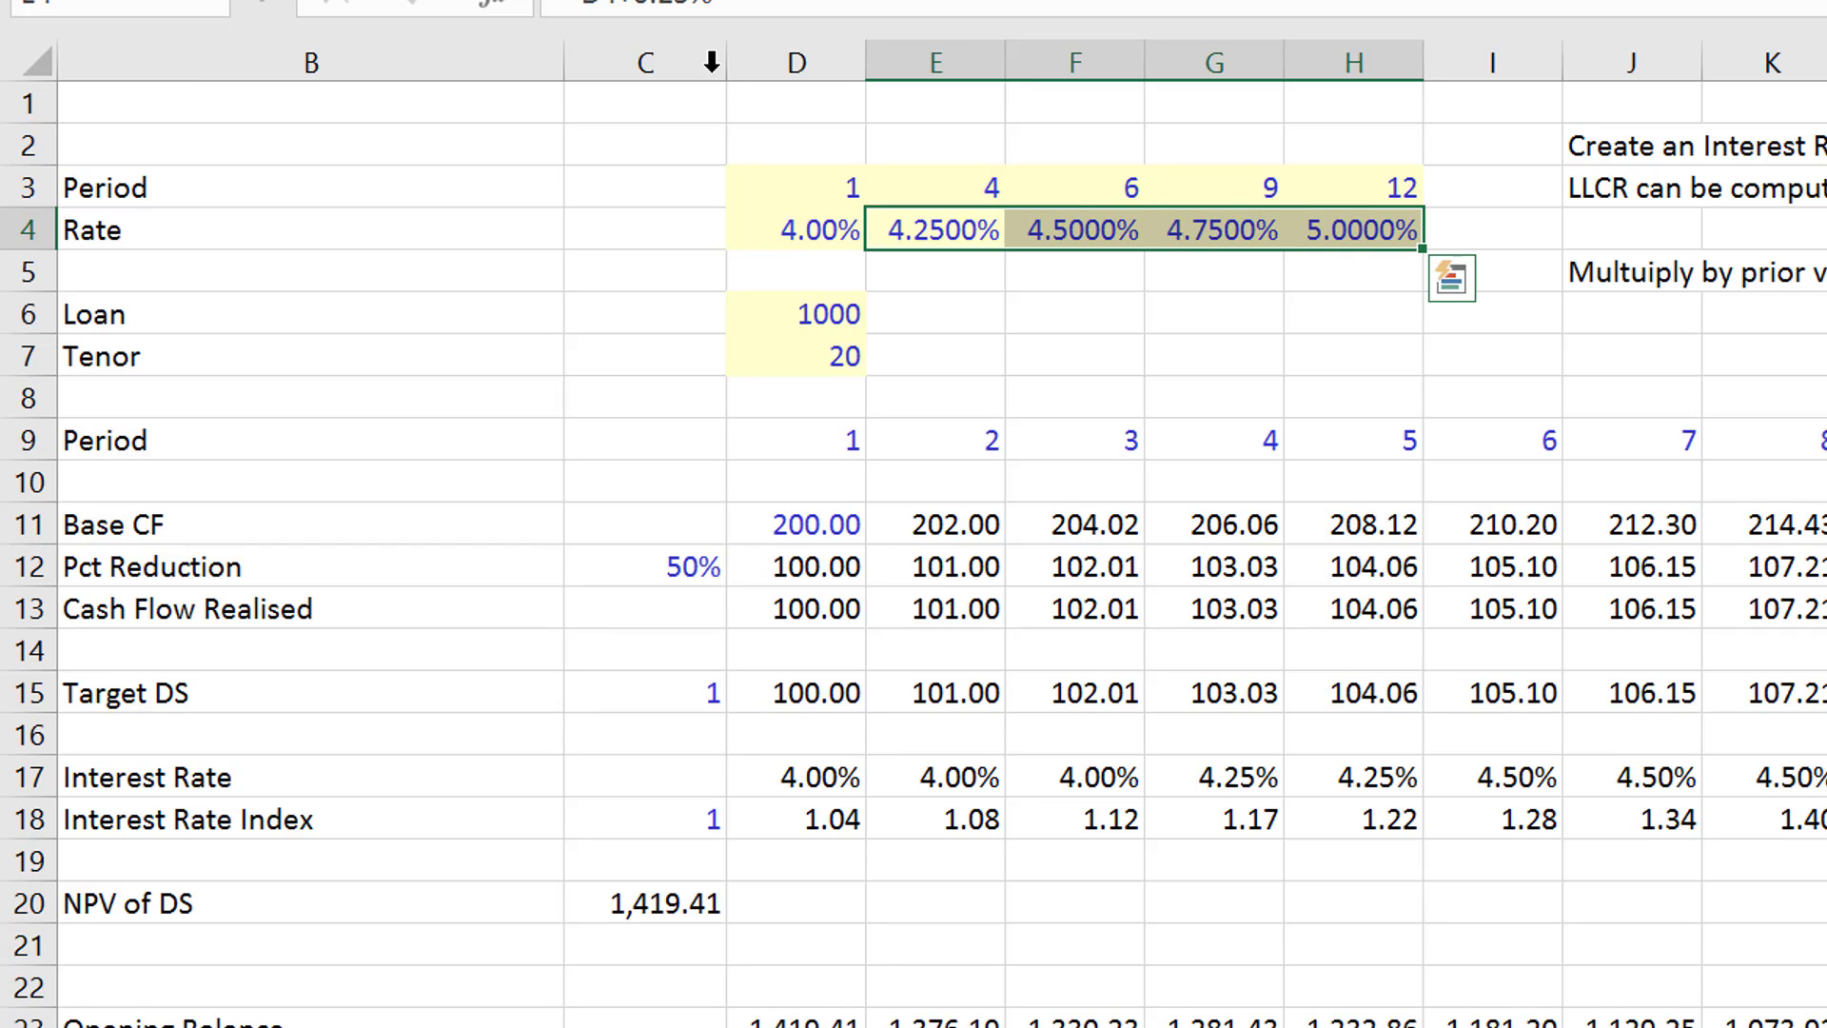
- Reduce the stepped rate inputs in E4:H4 to two decimal places
key("alt")
key("h")
key("9")
key("alt+h")
key("9")
key("Left")
key("Left")
key("Left")
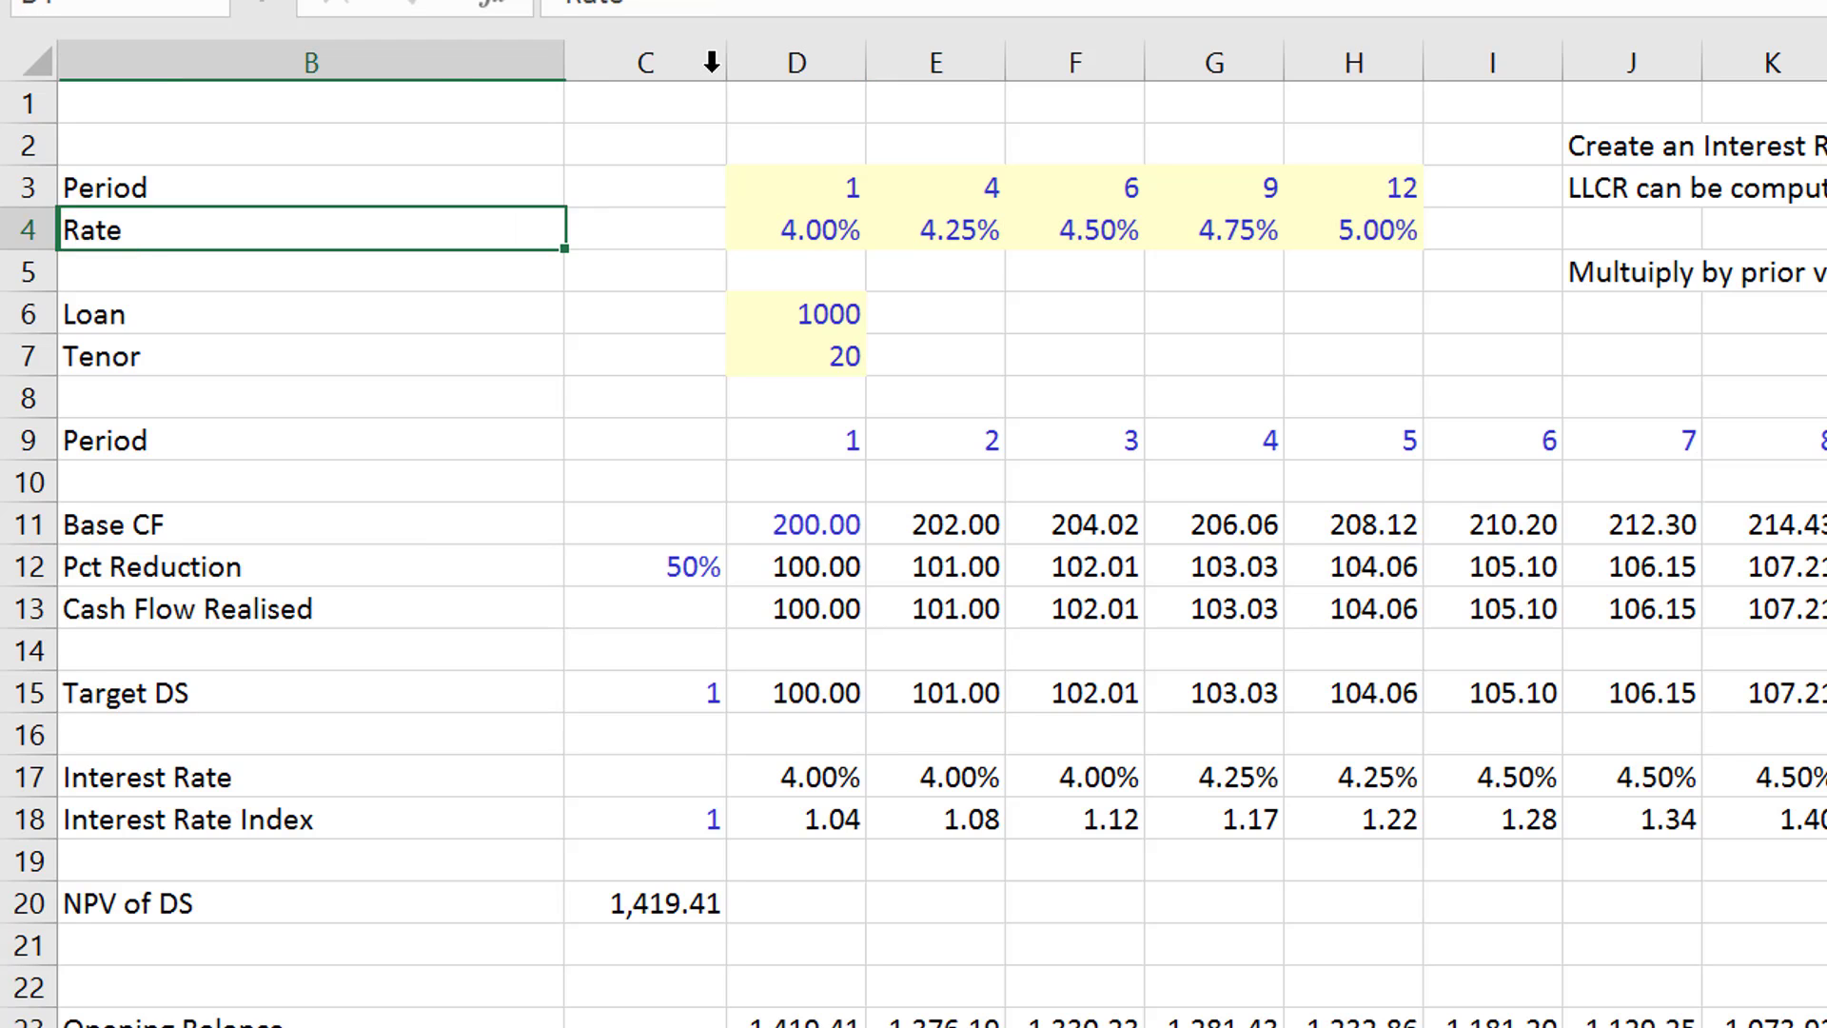
- Label the NPV with discount factor section "Wrong" in cell A30
key("Down")
key("Down")
key("Down")
key("Down")
key("Down")
key("Down")
key("Down")
key("Down")
key("Down")
key("Down")
key("Down")
key("Down")
key("Down")
key("Down")
key("Down")
key("Down")
key("Down")
key("Down")
key("Down")
key("Down")
key("Down")
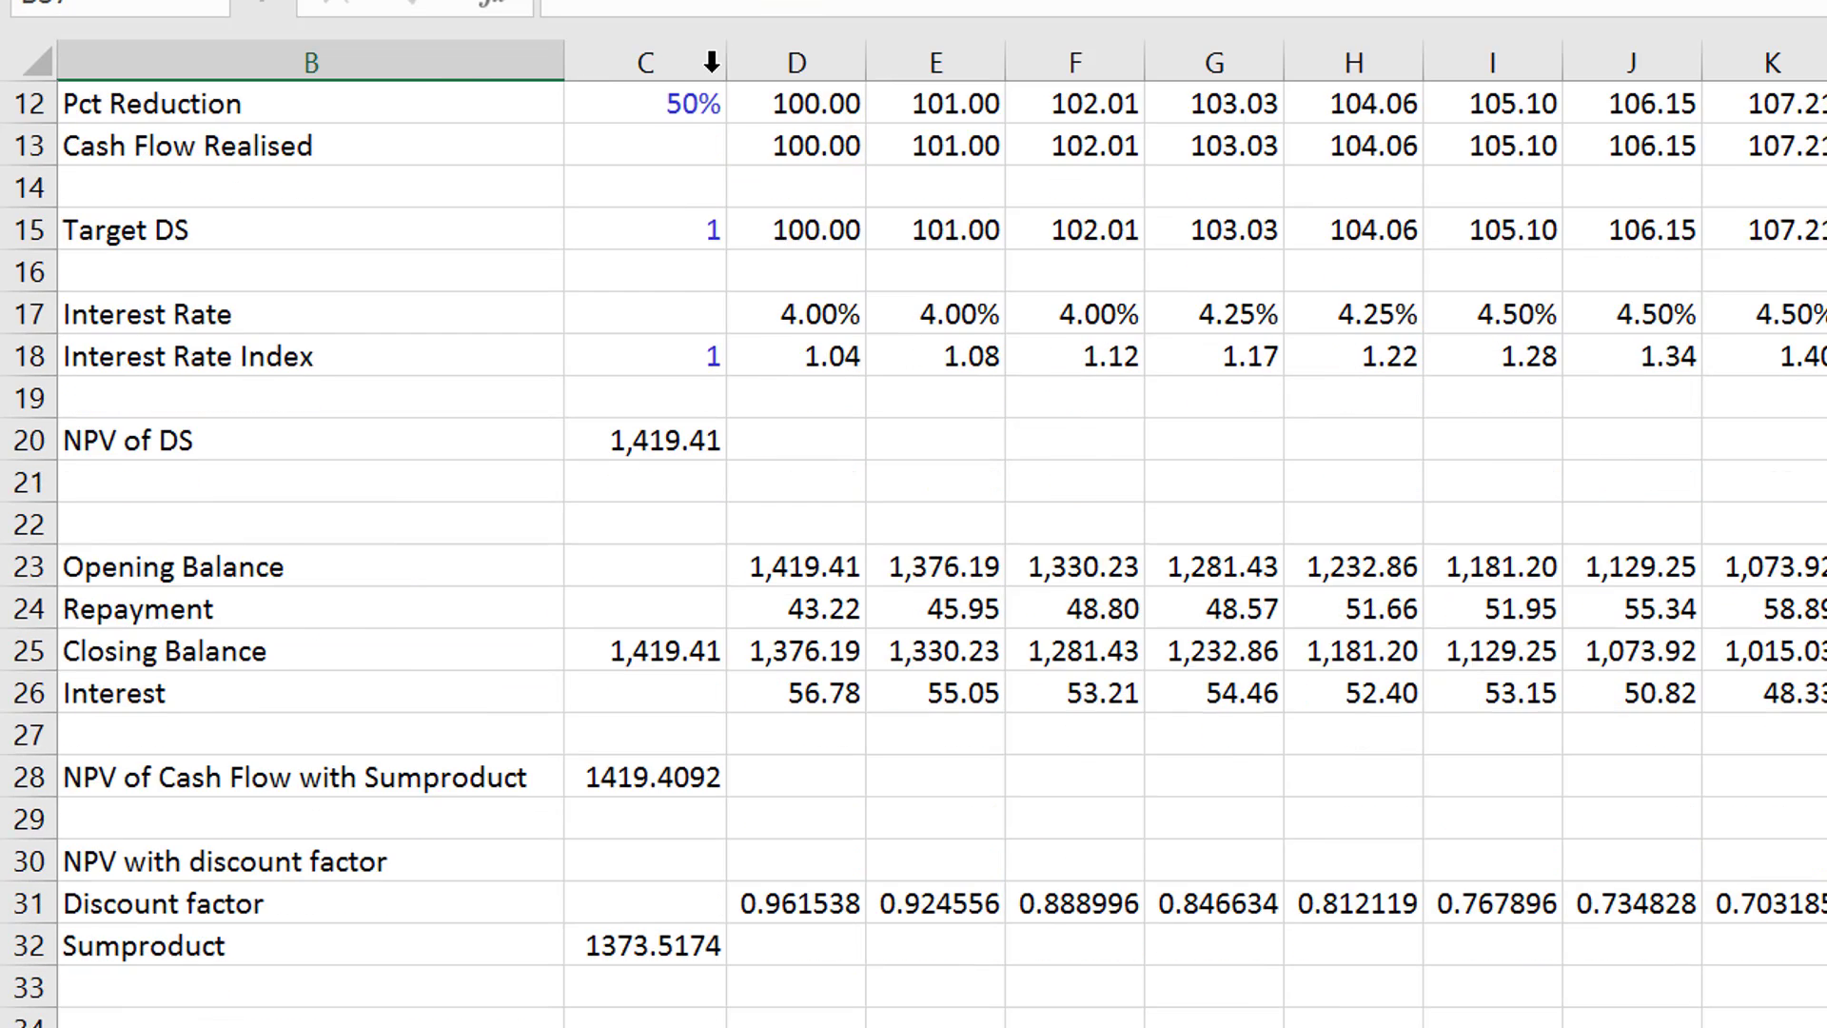
key("Up")
key("Up")
key("Up")
key("Up")
key("Up")
key("Up")
key("Up")
key("Up")
key("Up")
key("Up")
key("Up")
key("Up")
key("Left")
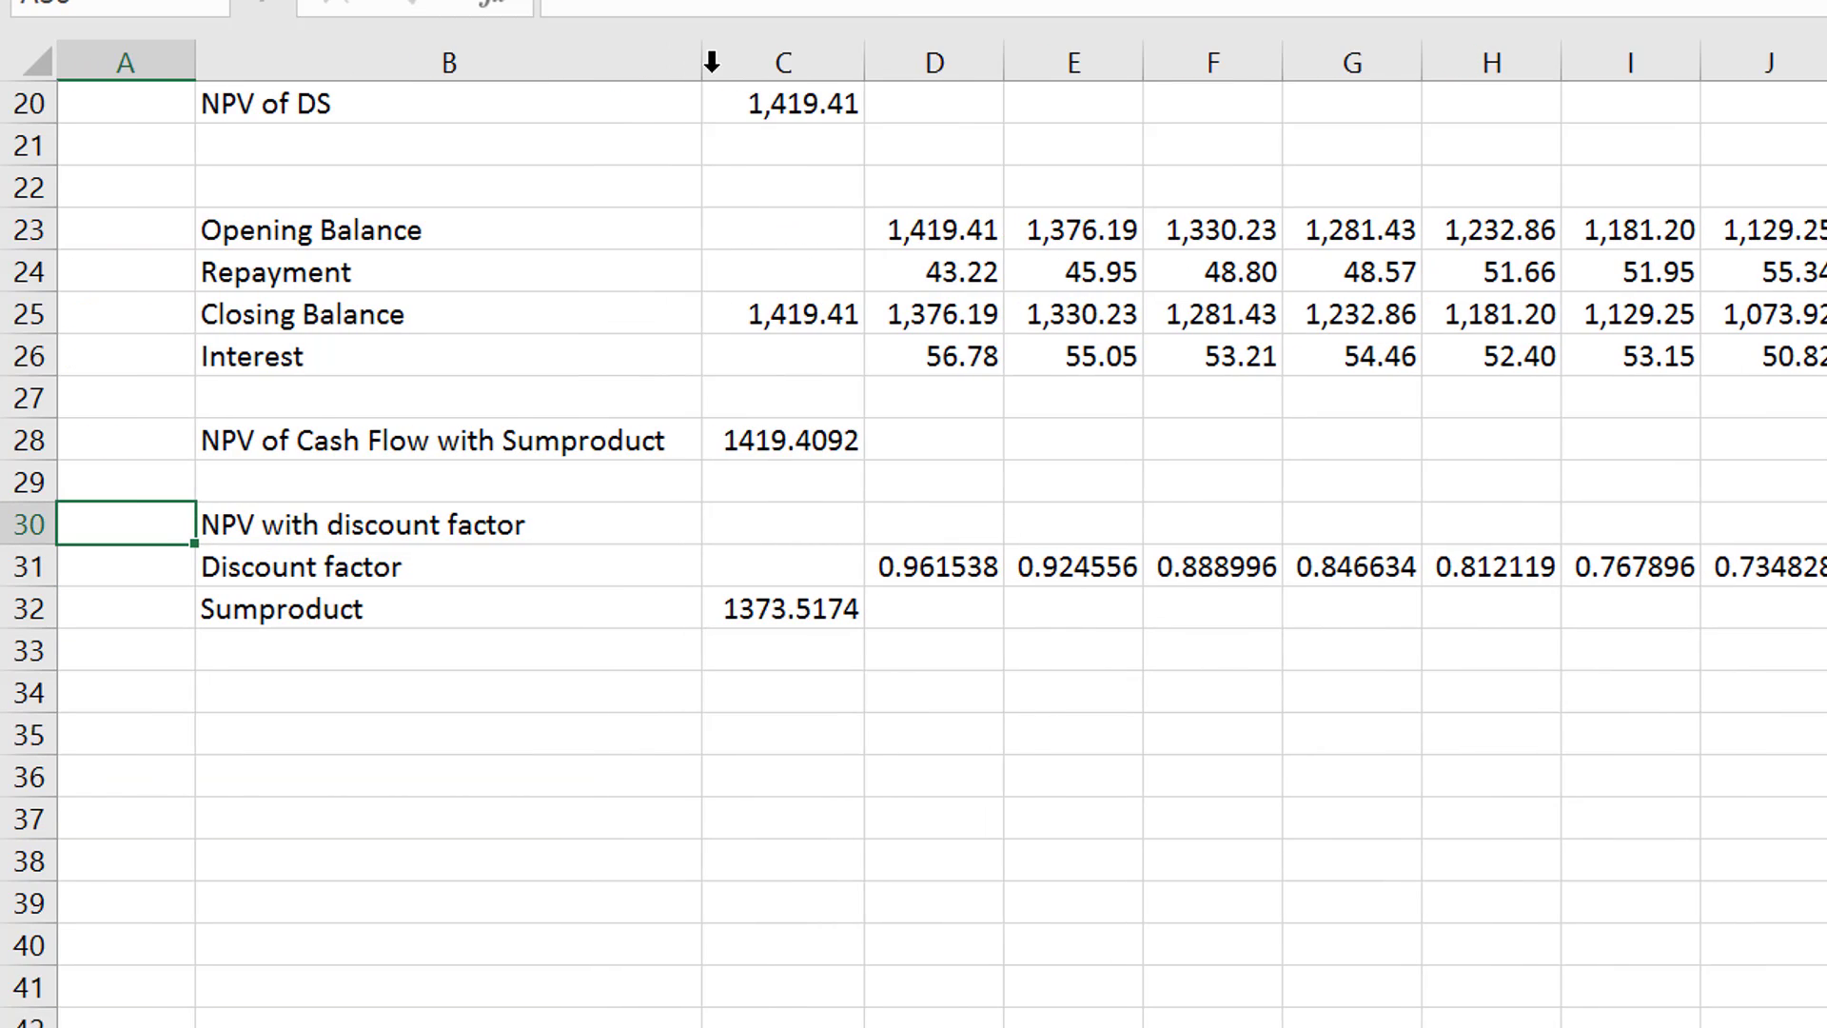
type("Wro")
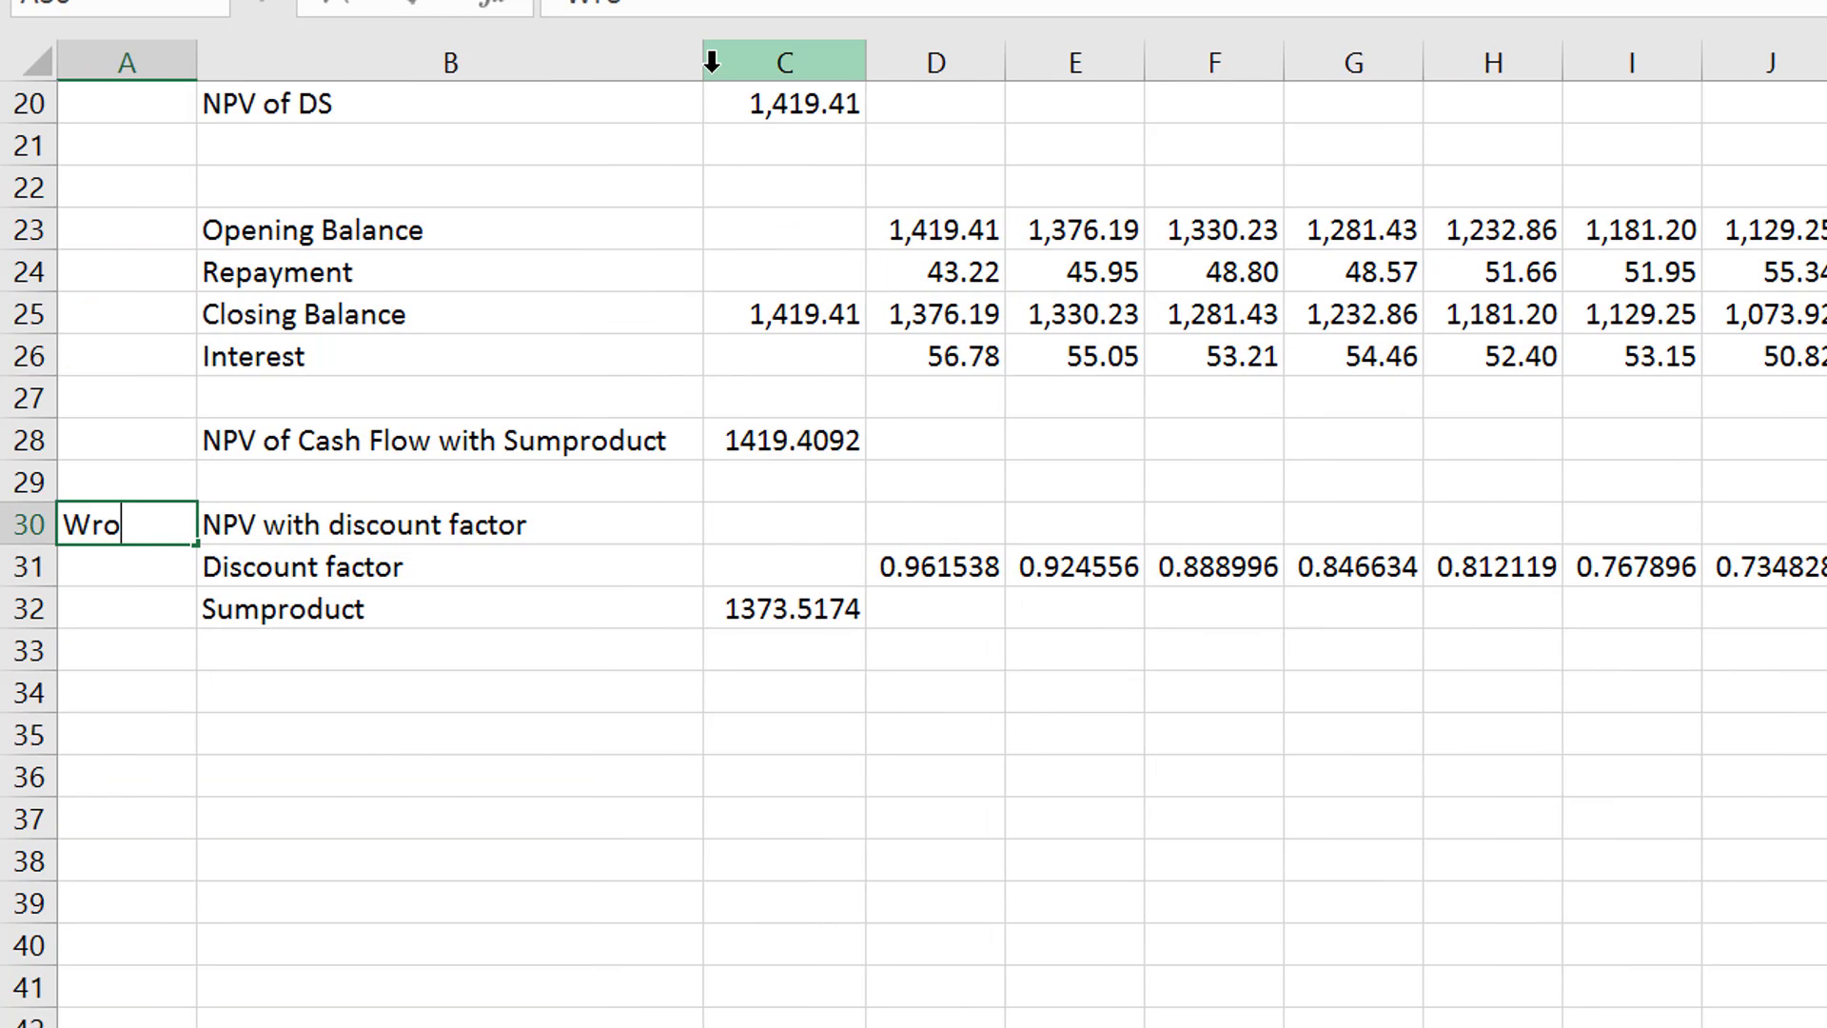
key("Return")
- Compare the NPV of cash flow with Sumproduct against the debt balances and the discount factor NPV
key("Up")
key("Up")
key("Up")
key("Up")
key("Up")
key("Up")
key("Up")
key("Up")
key("Up")
key("Up")
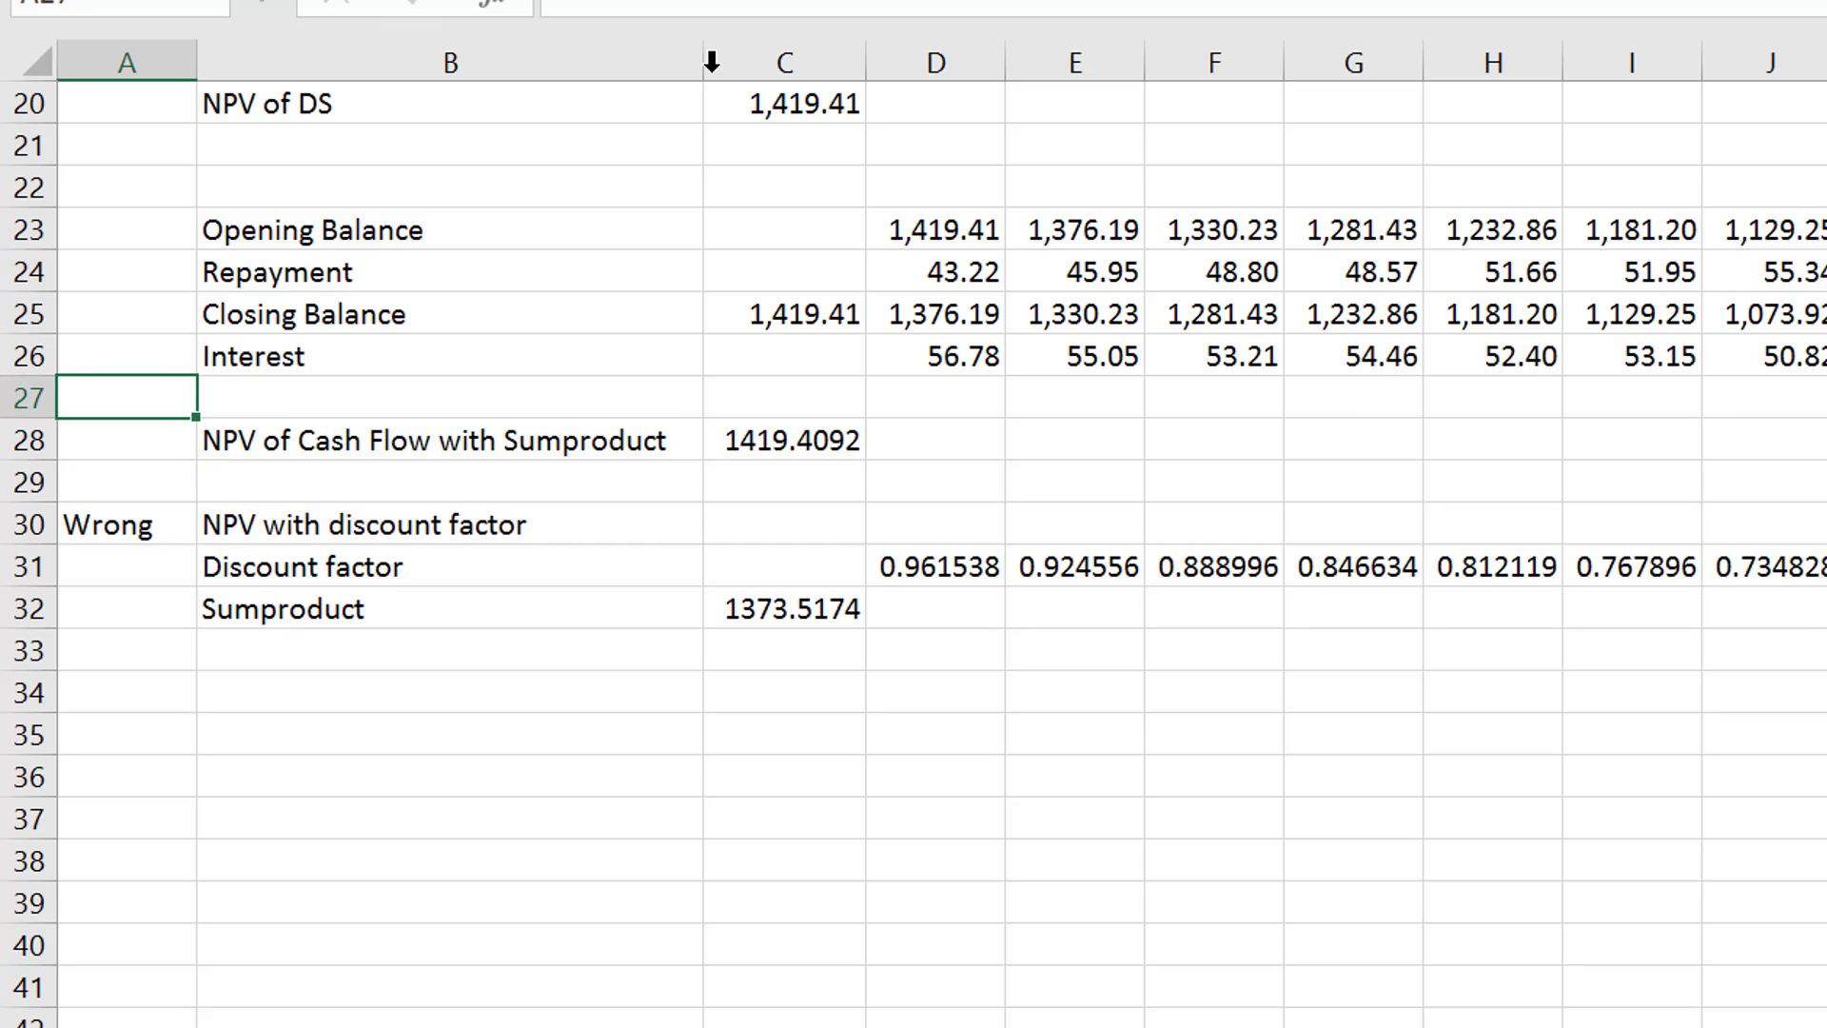
key("Up")
key("Up")
key("Up")
key("Up")
key("Up")
key("Up")
key("Up")
key("Up")
key("Up")
key("Down")
key("Down")
key("Down")
key("Down")
key("Down")
key("Down")
key("Down")
key("Down")
key("Down")
key("Down")
key("Down")
key("Down")
key("Down")
key("Down")
key("Down")
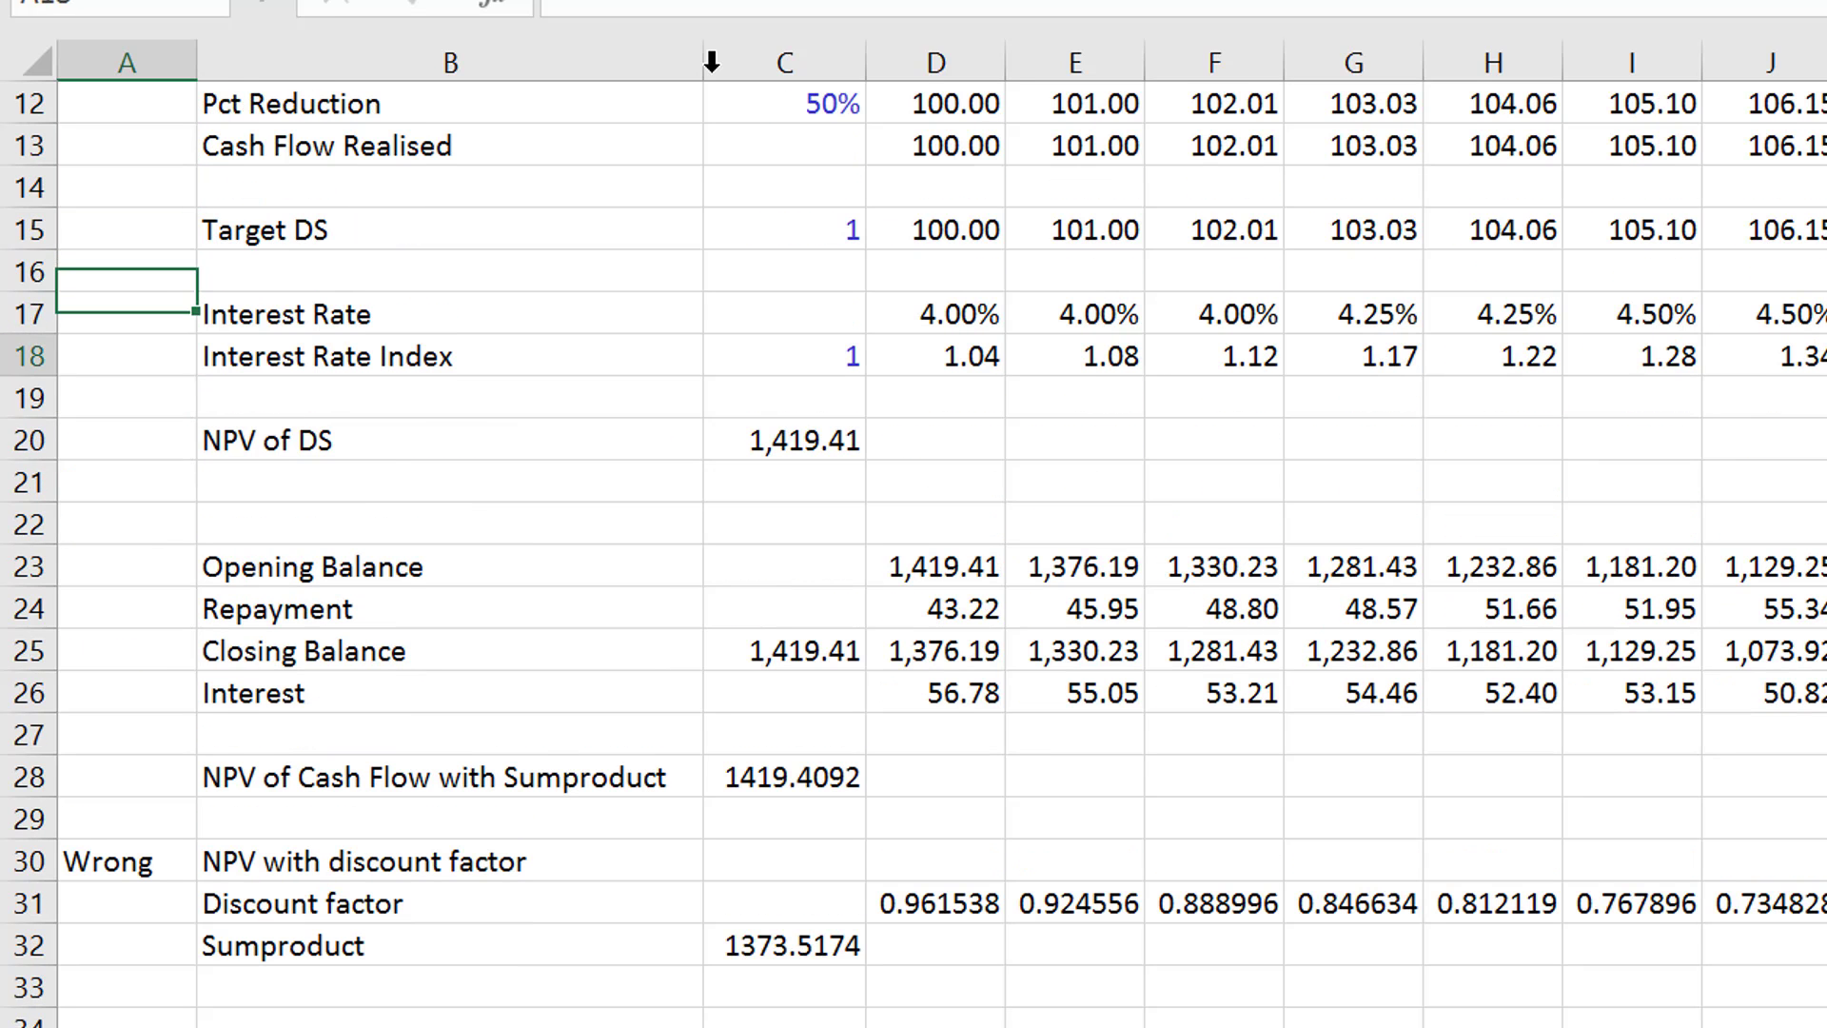
key("Down")
key("Right")
key("Right")
key("Right")
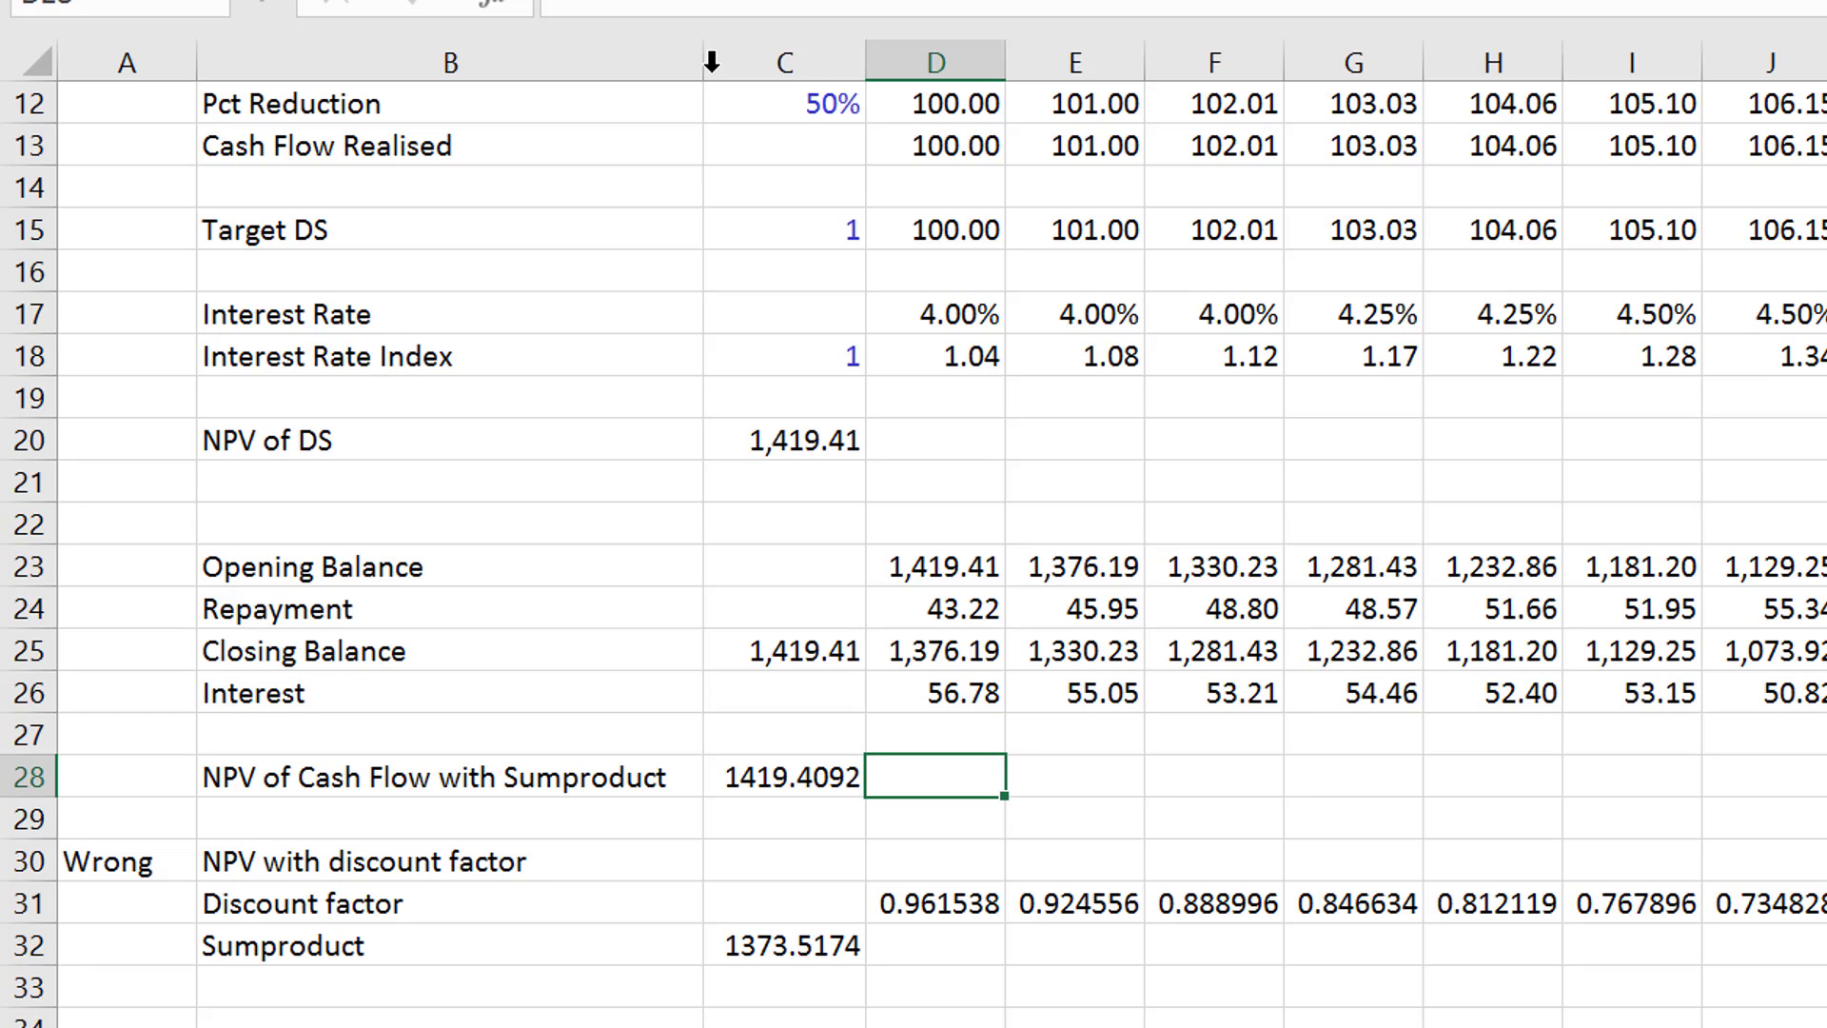
key("Down")
key("Down")
key("Down")
key("Down")
key("Down")
key("Down")
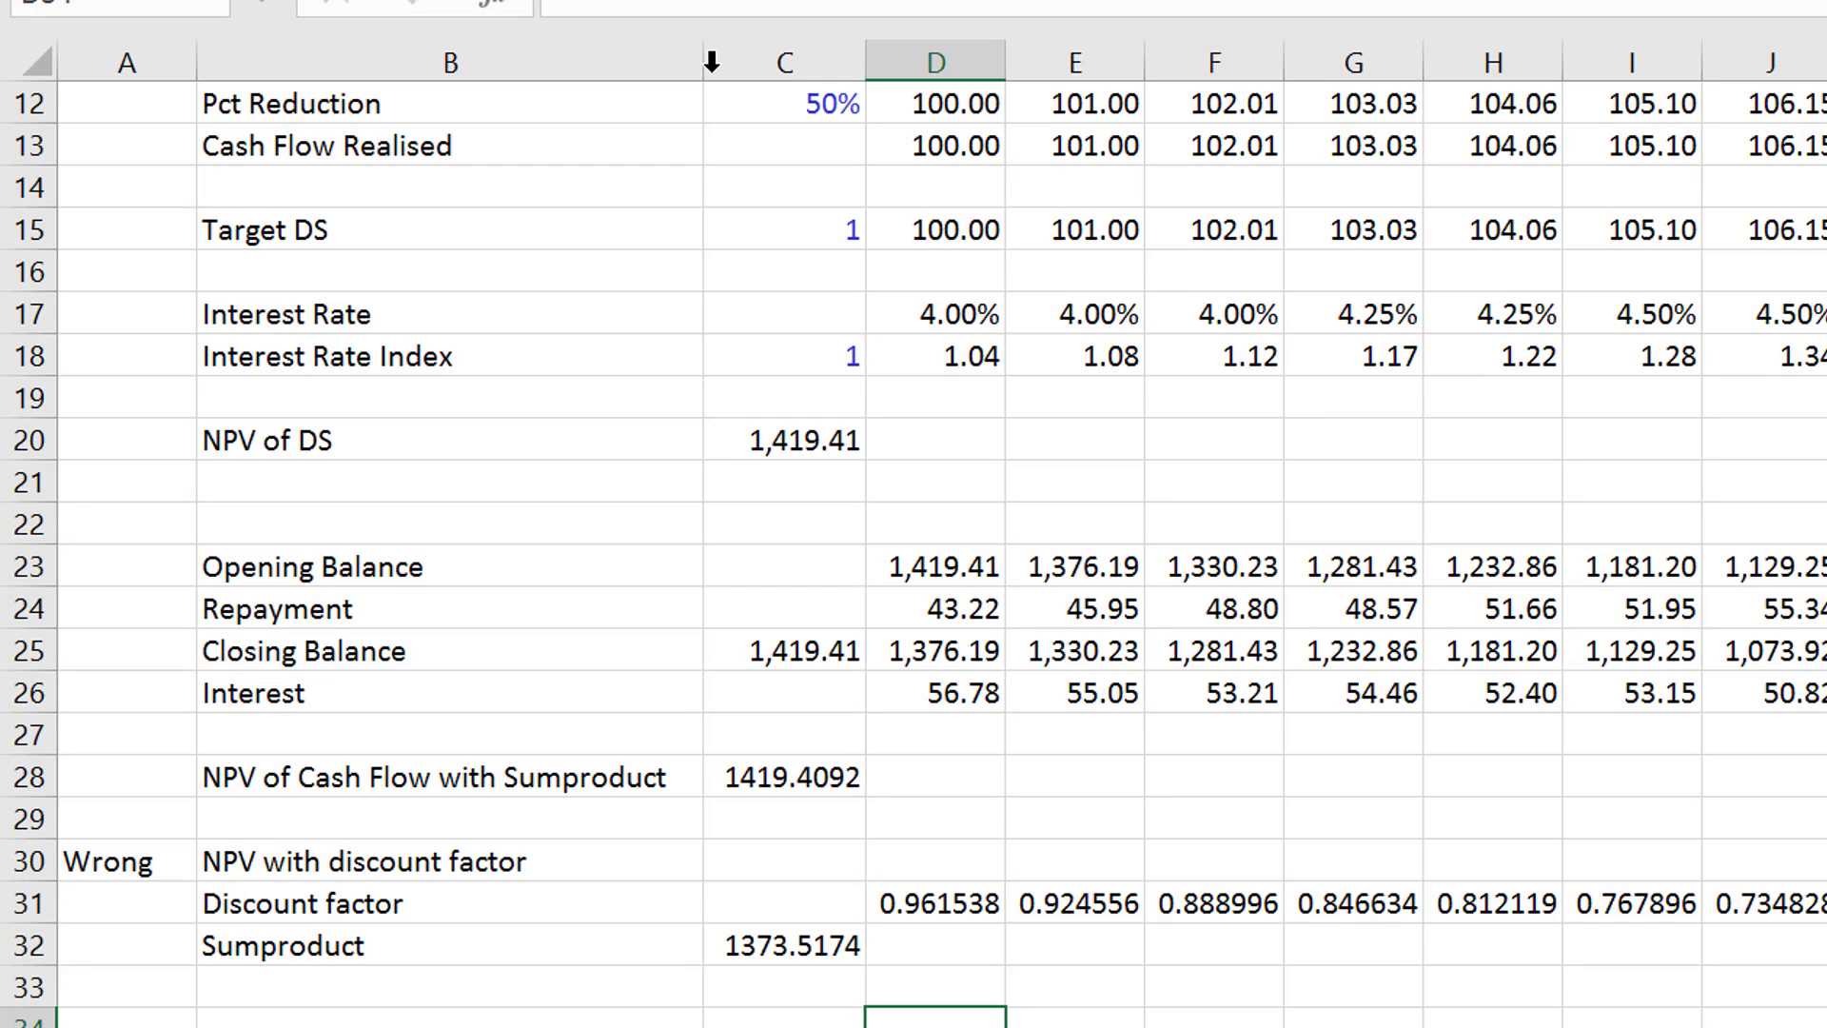
- Group rows 30 to 32 containing the discount factor NPV and collapse the group
key("Left")
key("Left")
key("Left")
key("Up")
key("Up")
key("Up")
key("Up")
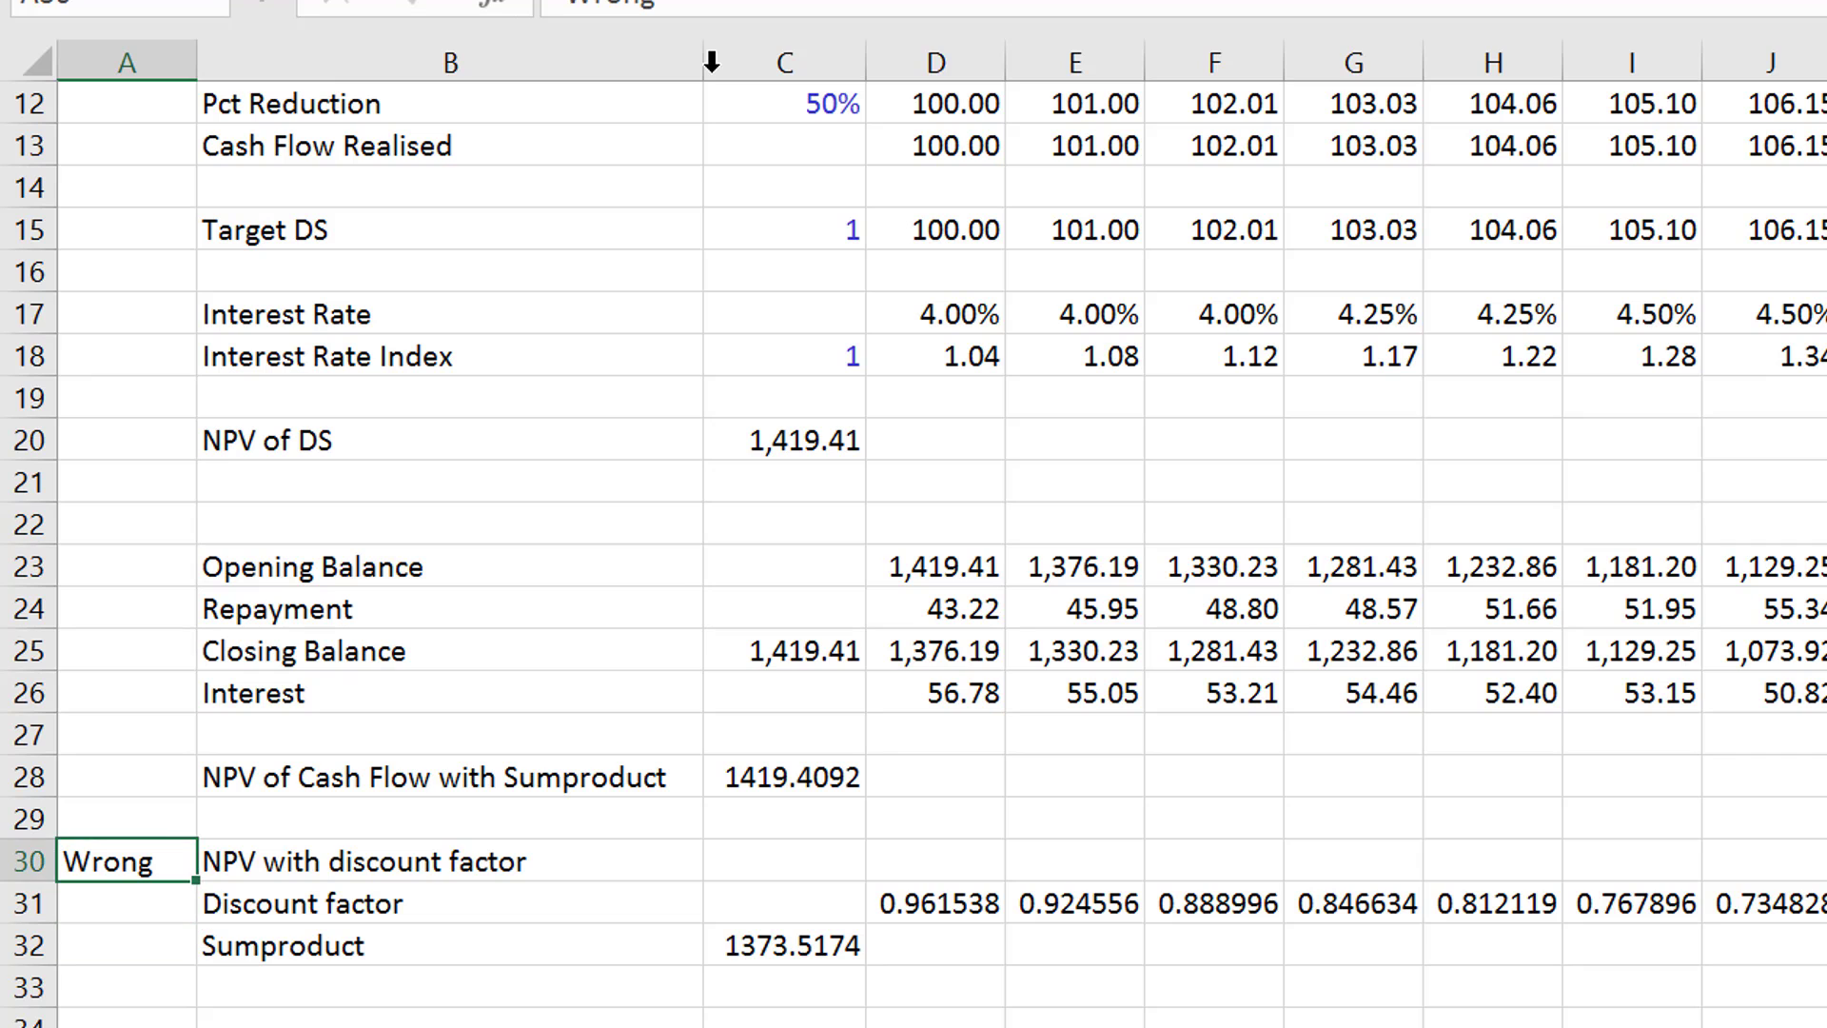
key("shift+space")
key("shift+Down")
key("shift+Down")
key("shift+alt+Right")
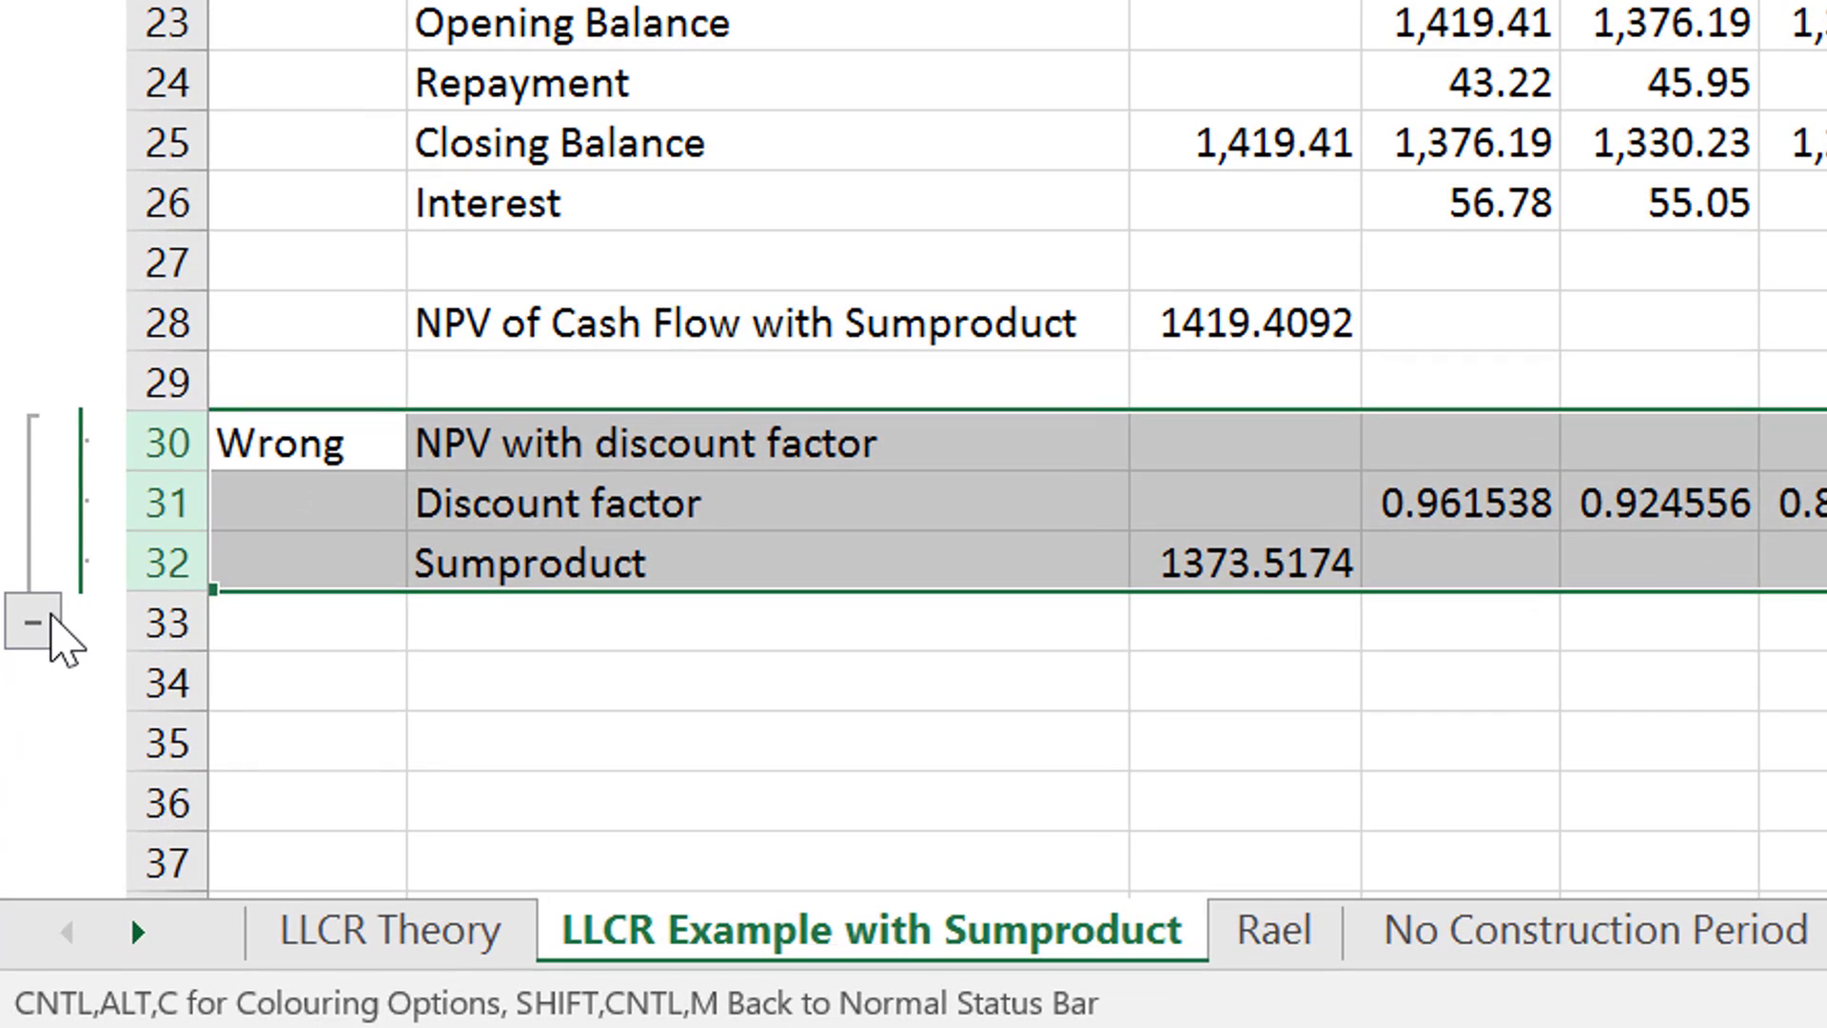
left_click(53, 624)
key("Down")
- Delete the empty row 29 below the NPV of Cash Flow with Sumproduct
key("Right")
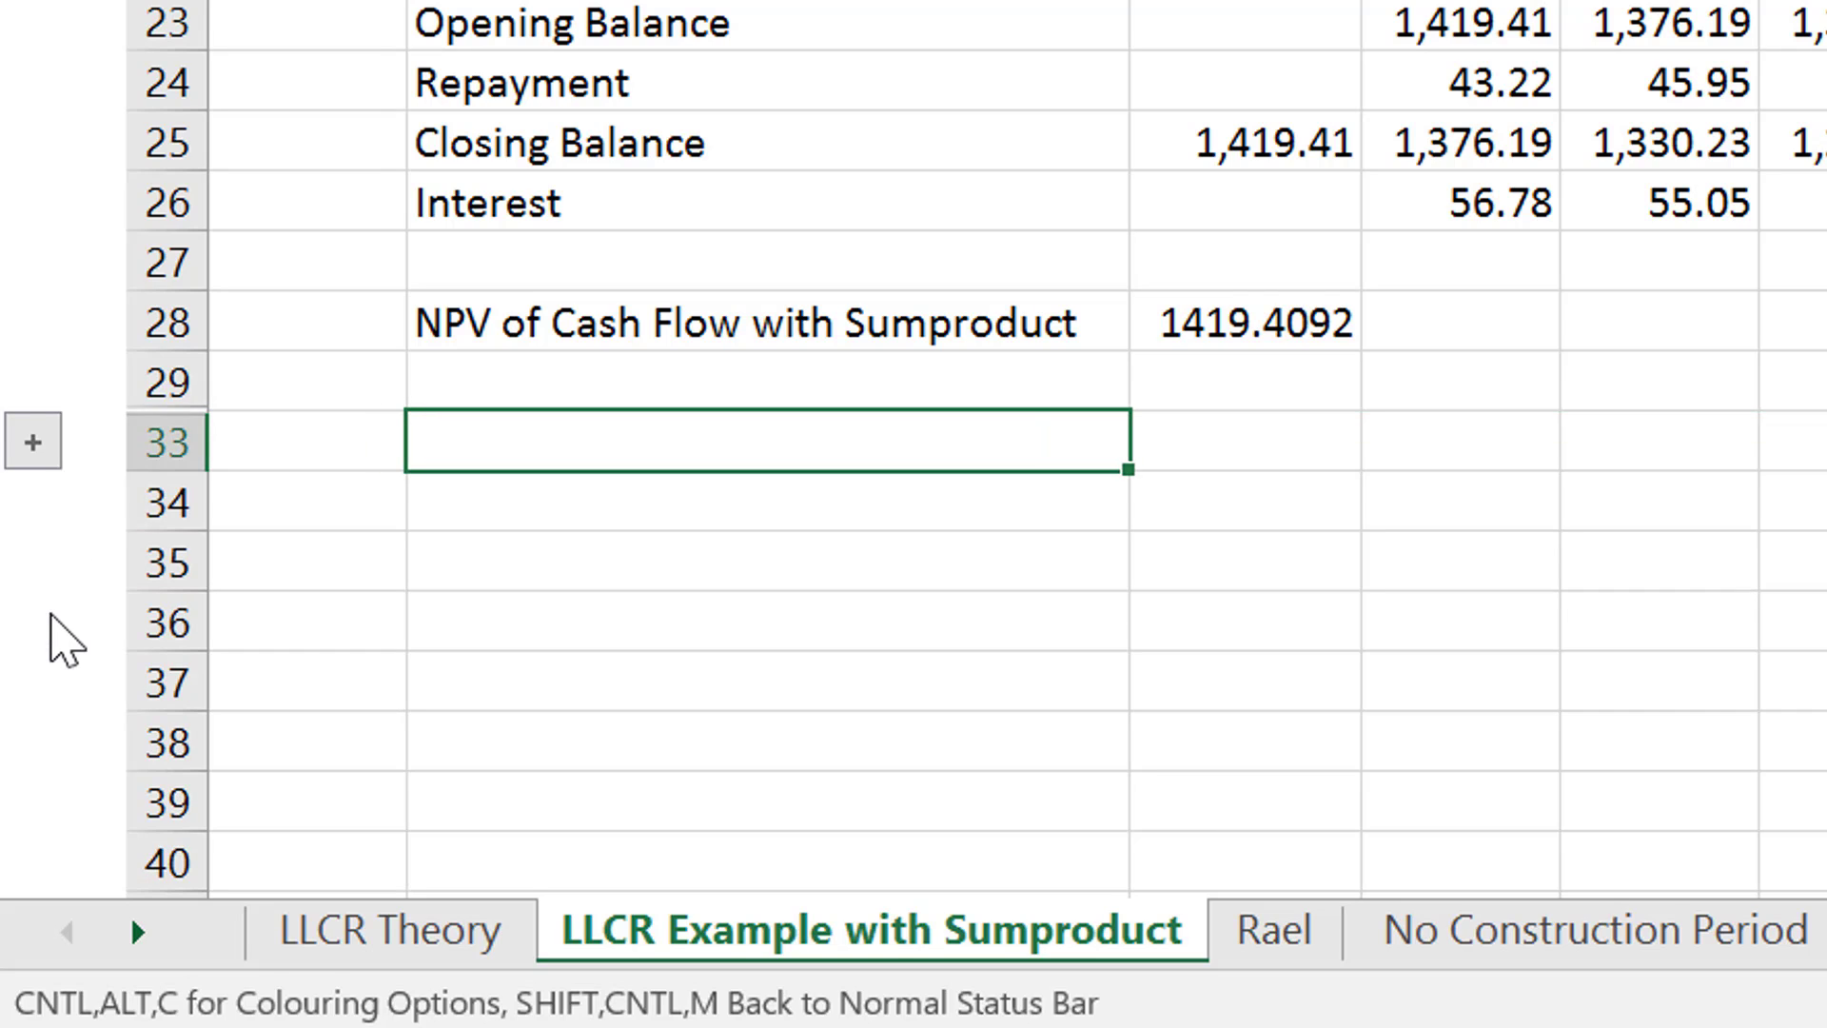
key("Up")
key("shift+space")
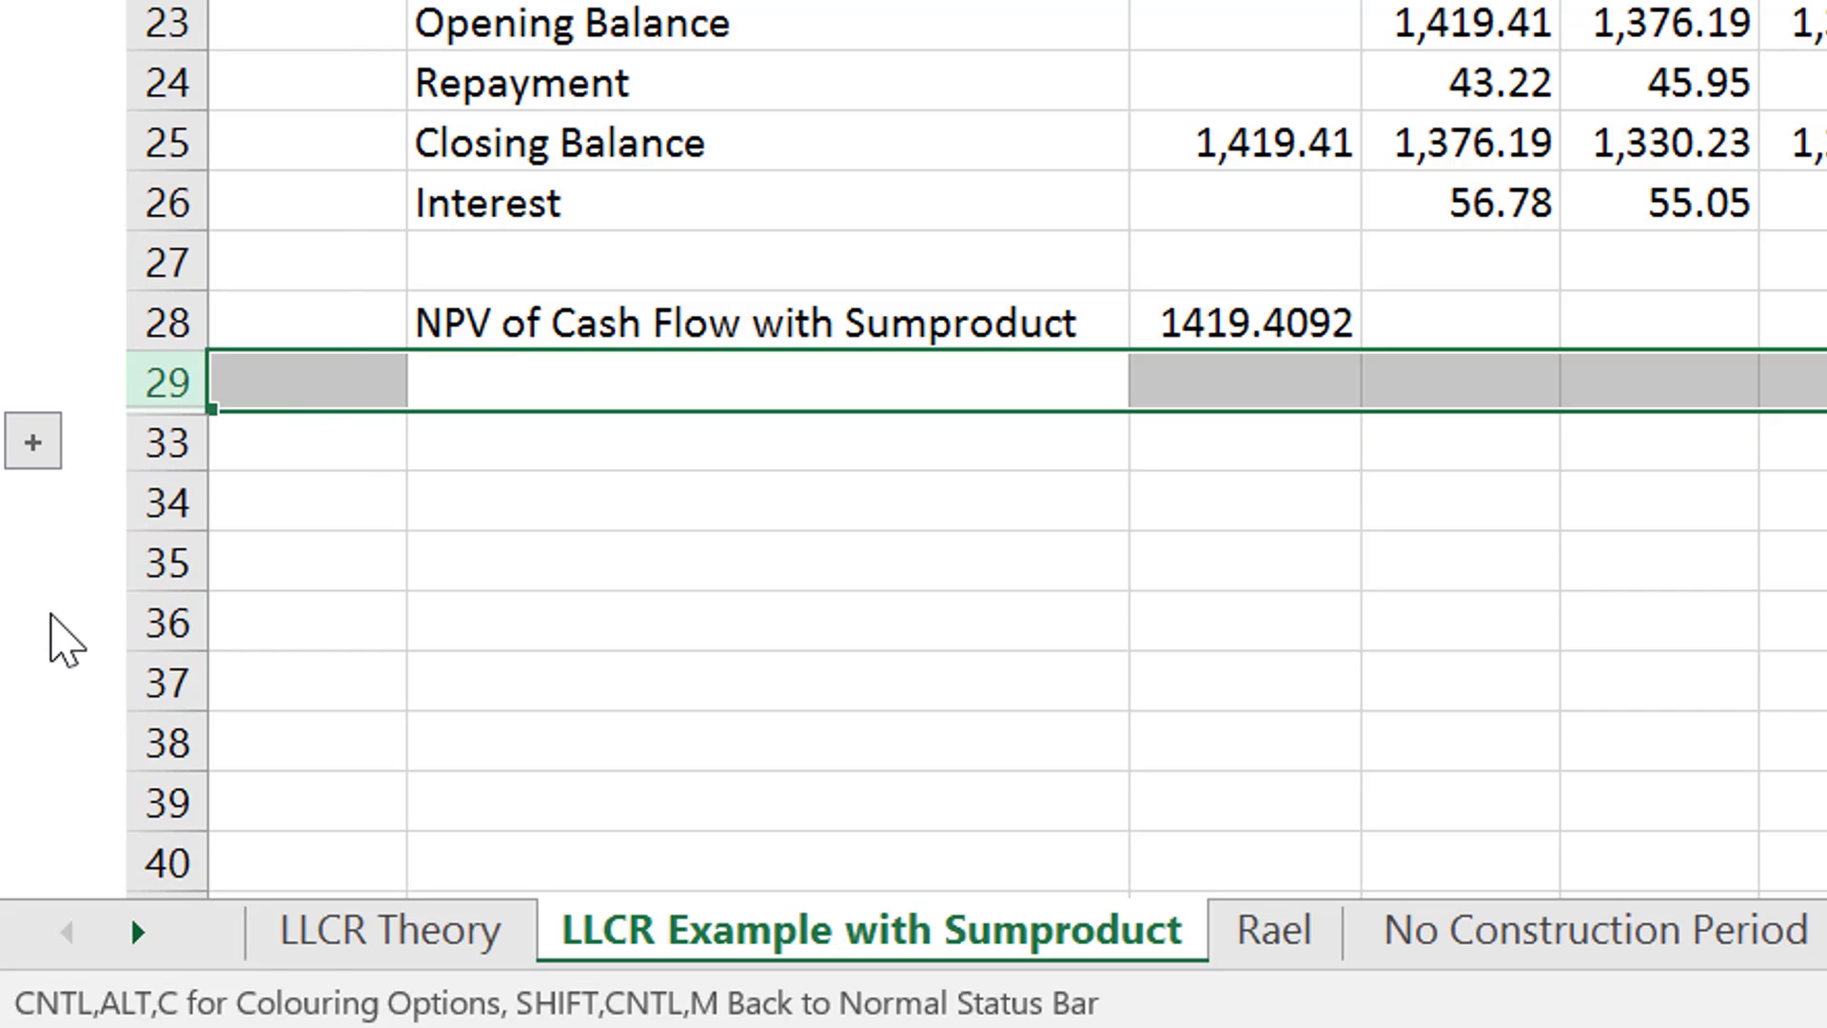
key("ctrl+minus")
key("Down")
key("Down")
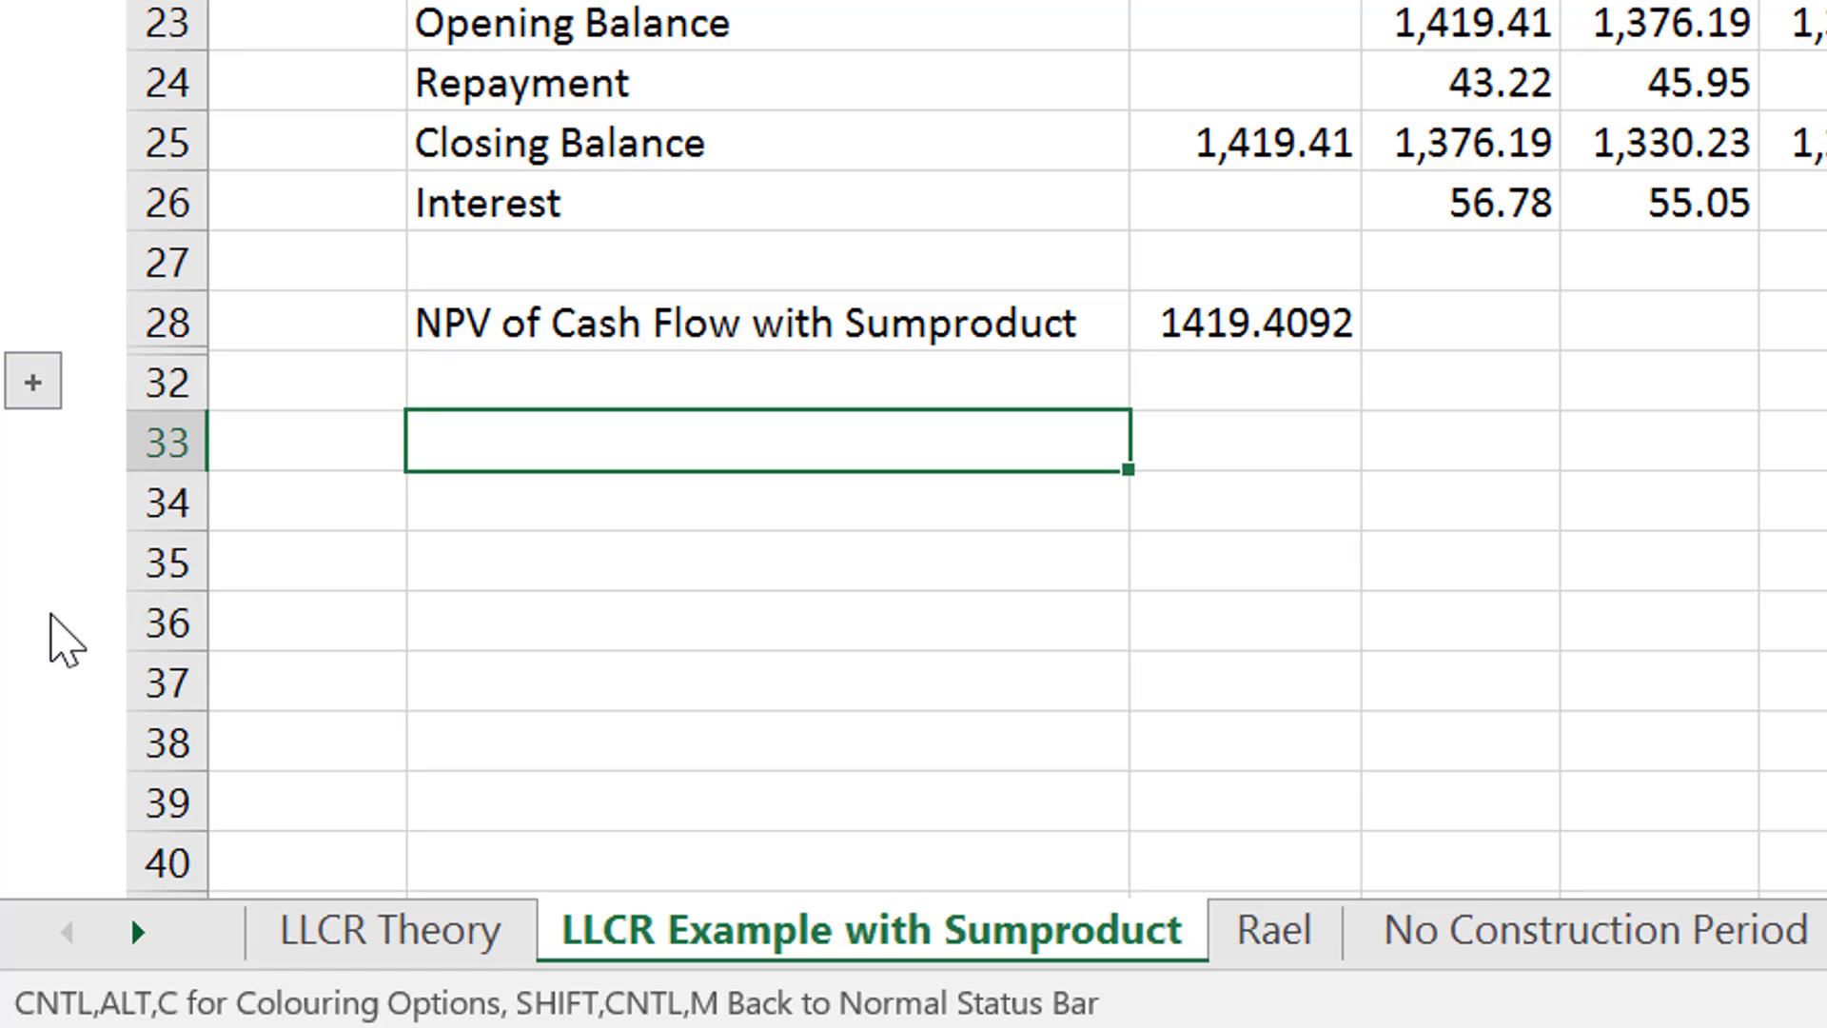
type("NPV of")
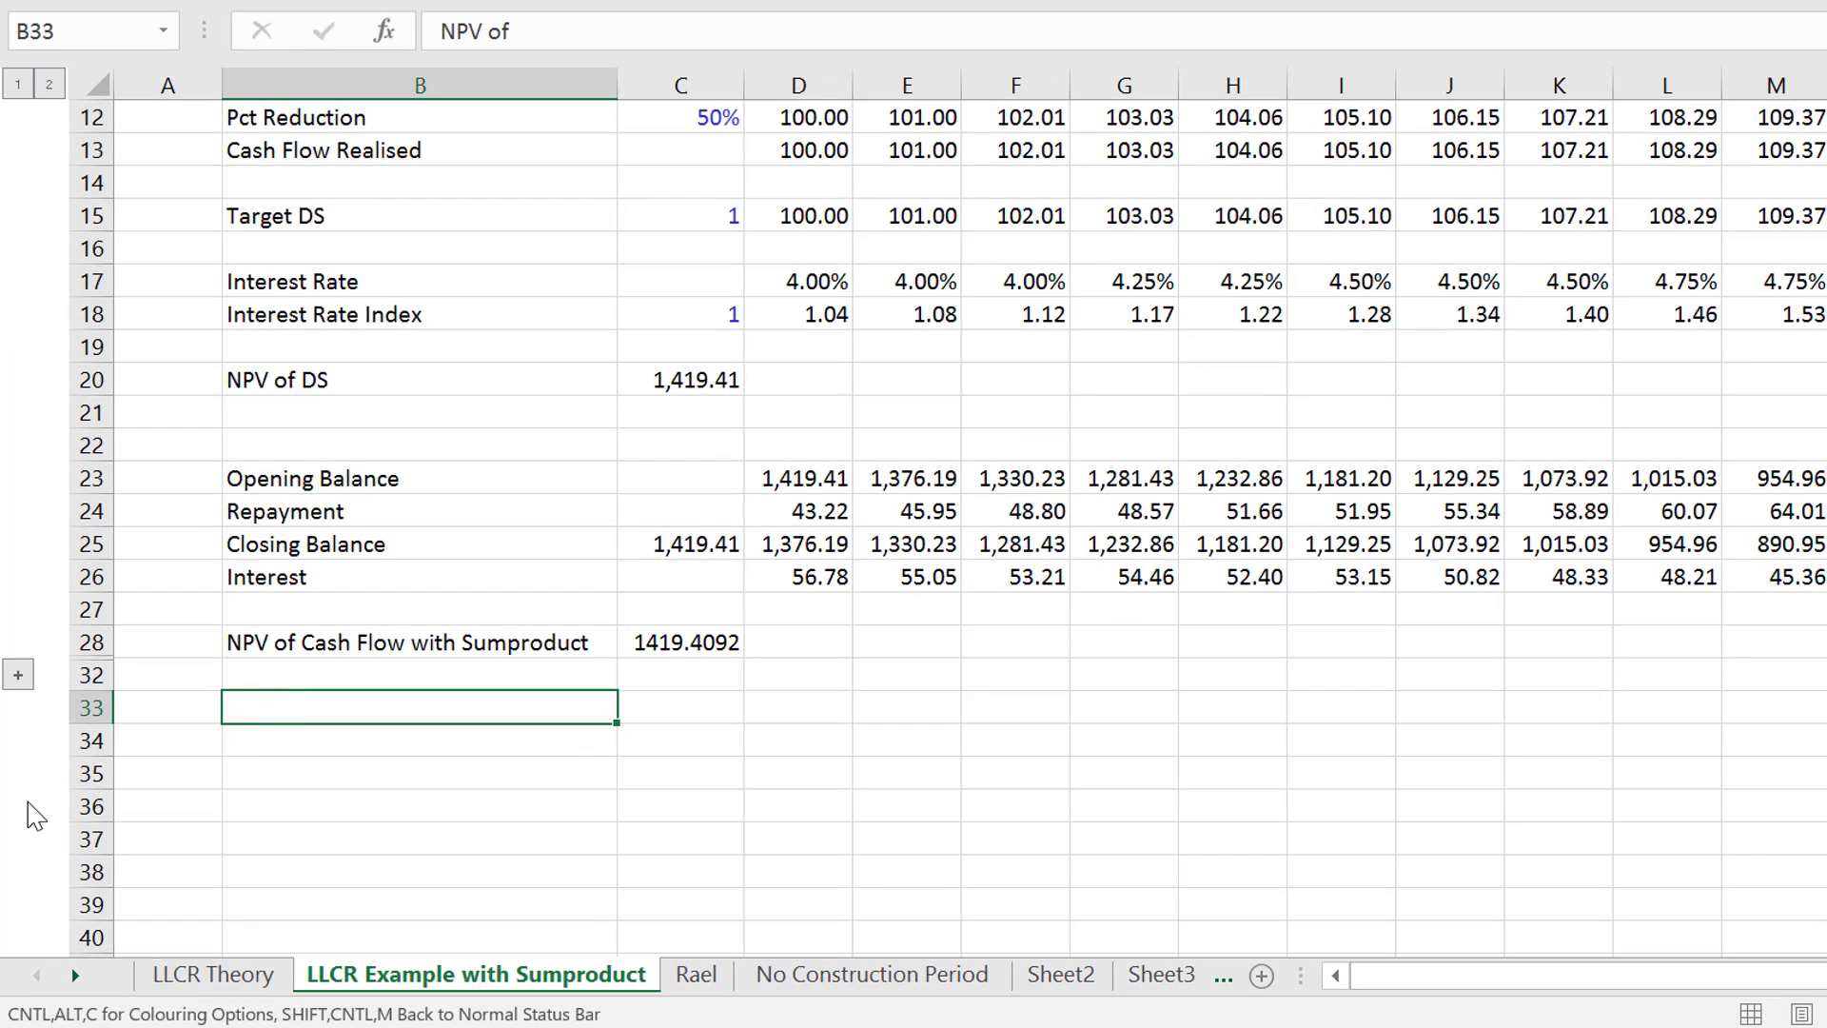
key("Escape")
- Label cell B32 "NPV of DS" directly below the NPV of Cash Flow with Sumproduct row
key("Up")
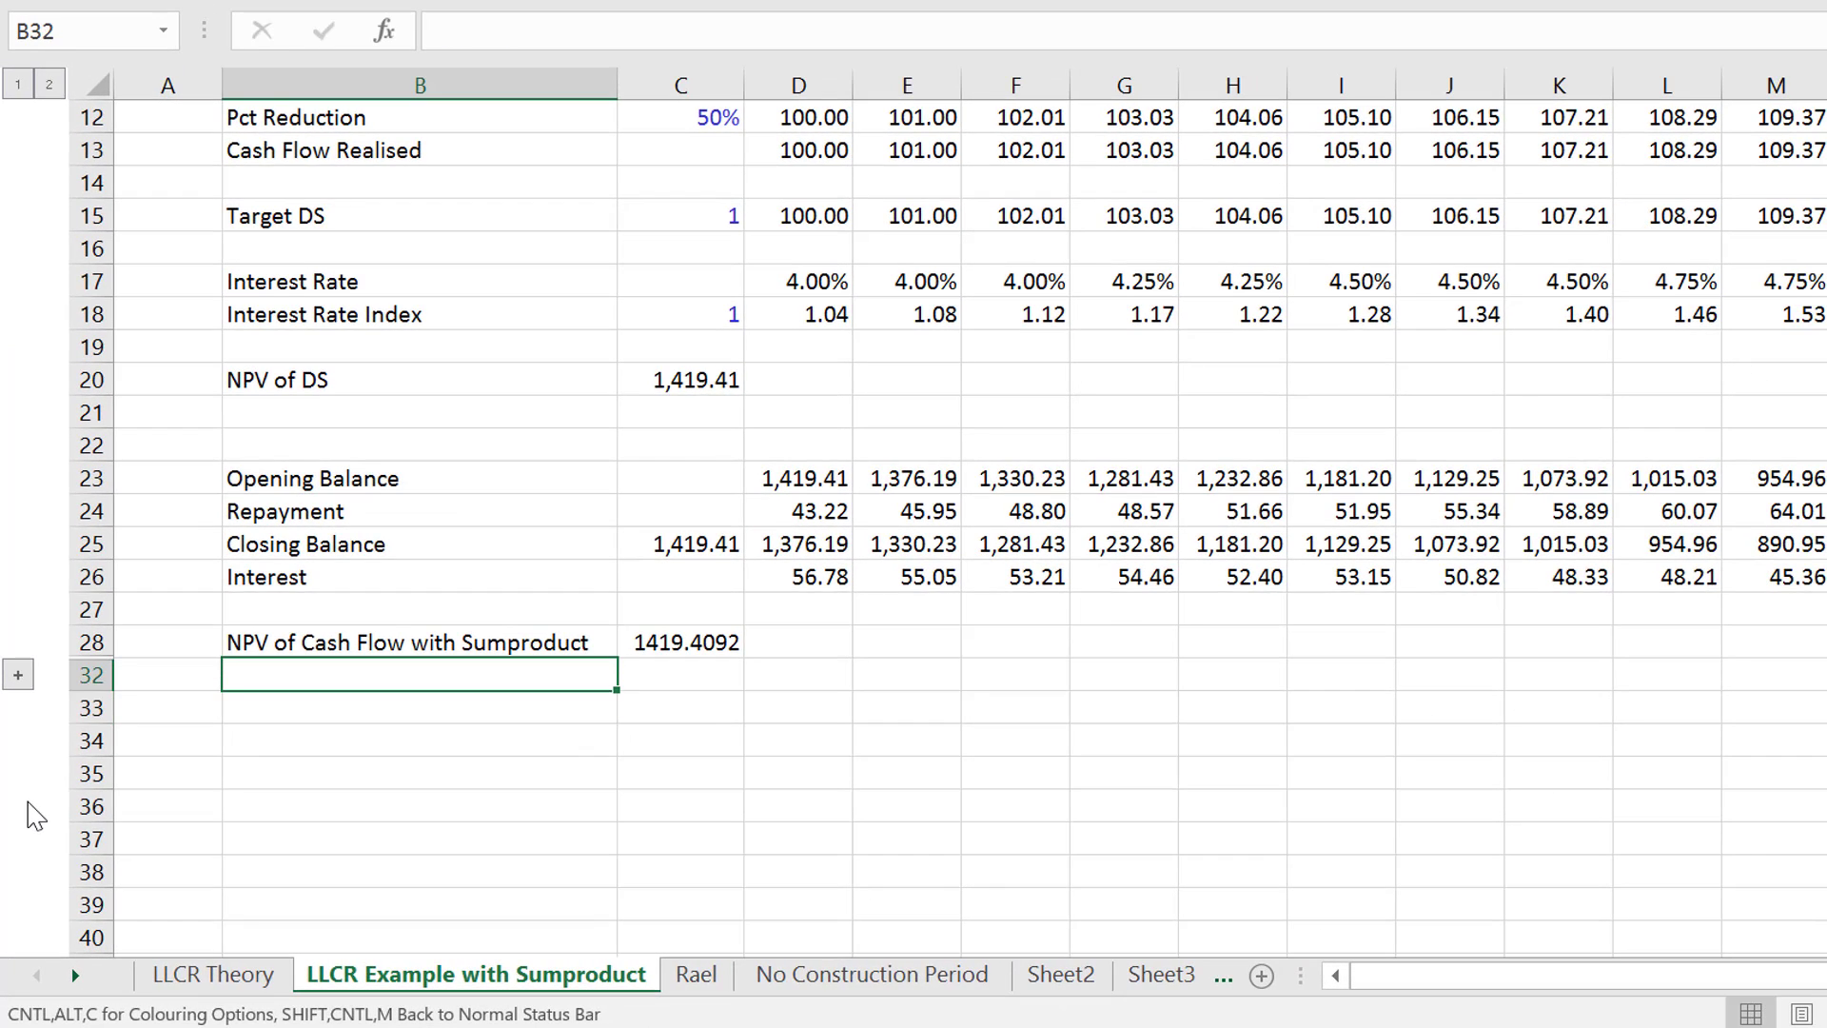
type("NPV of ")
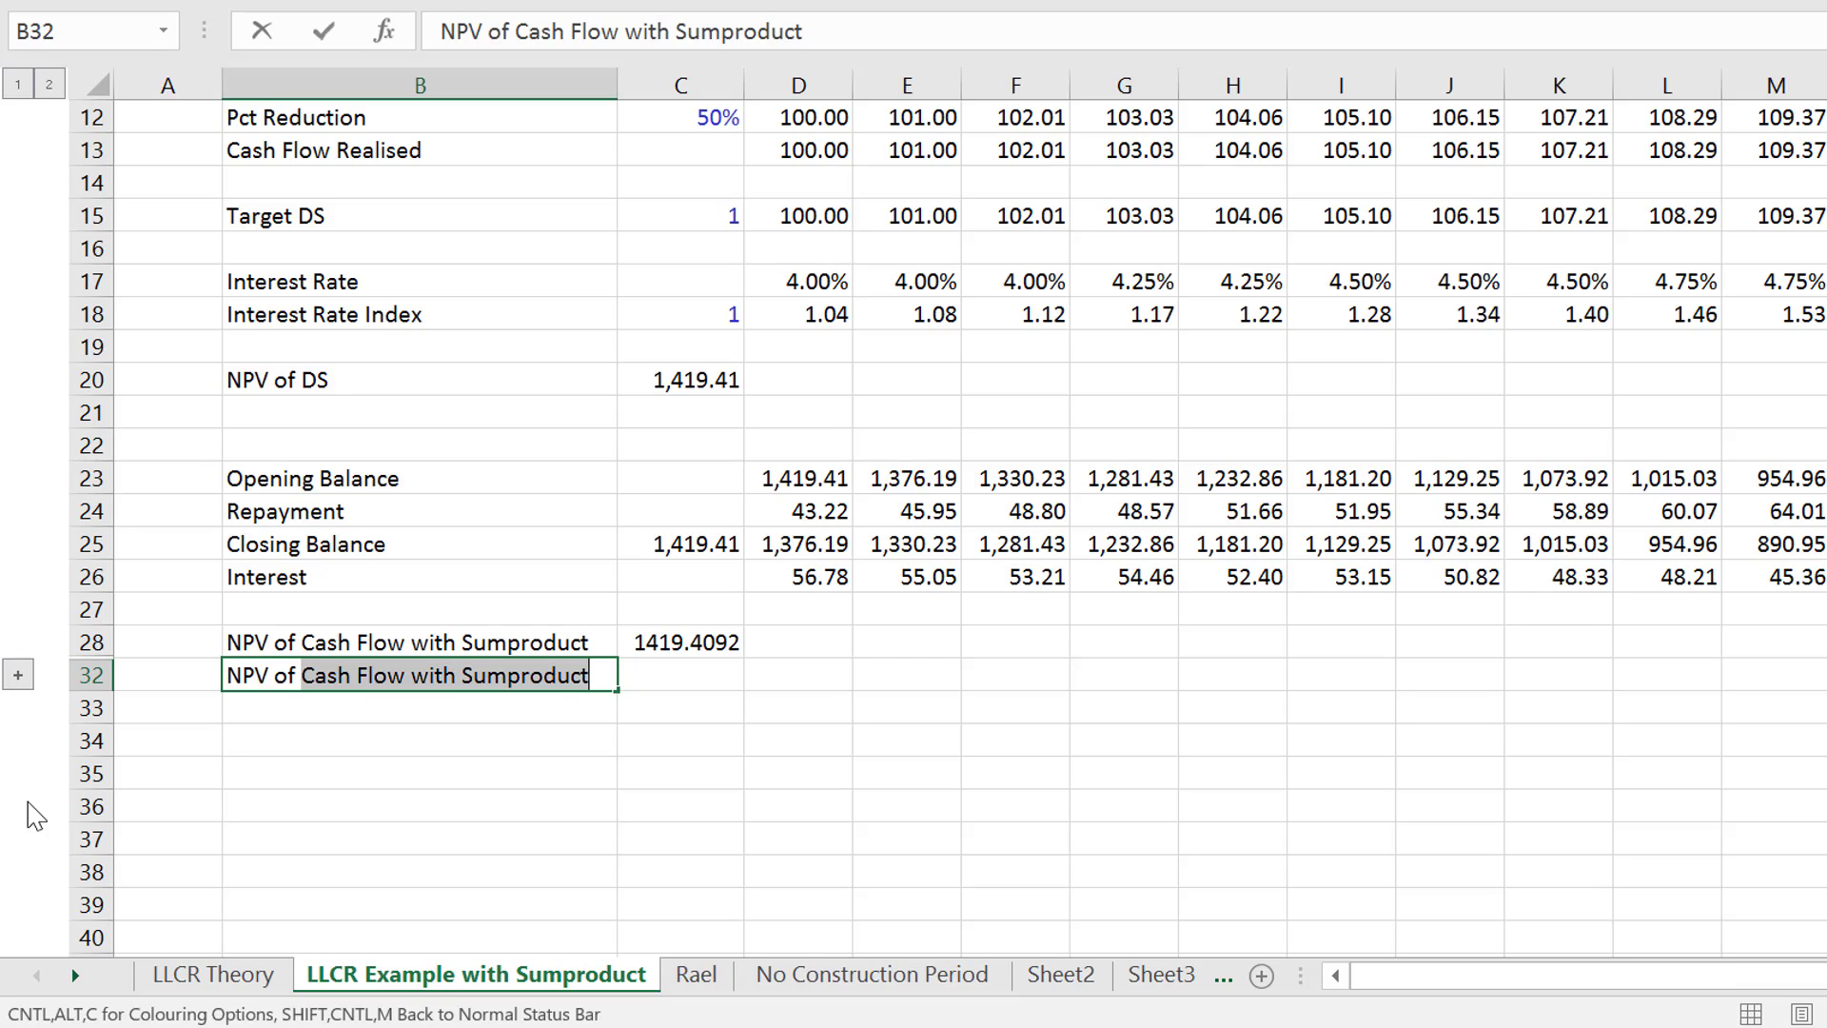
type("DS")
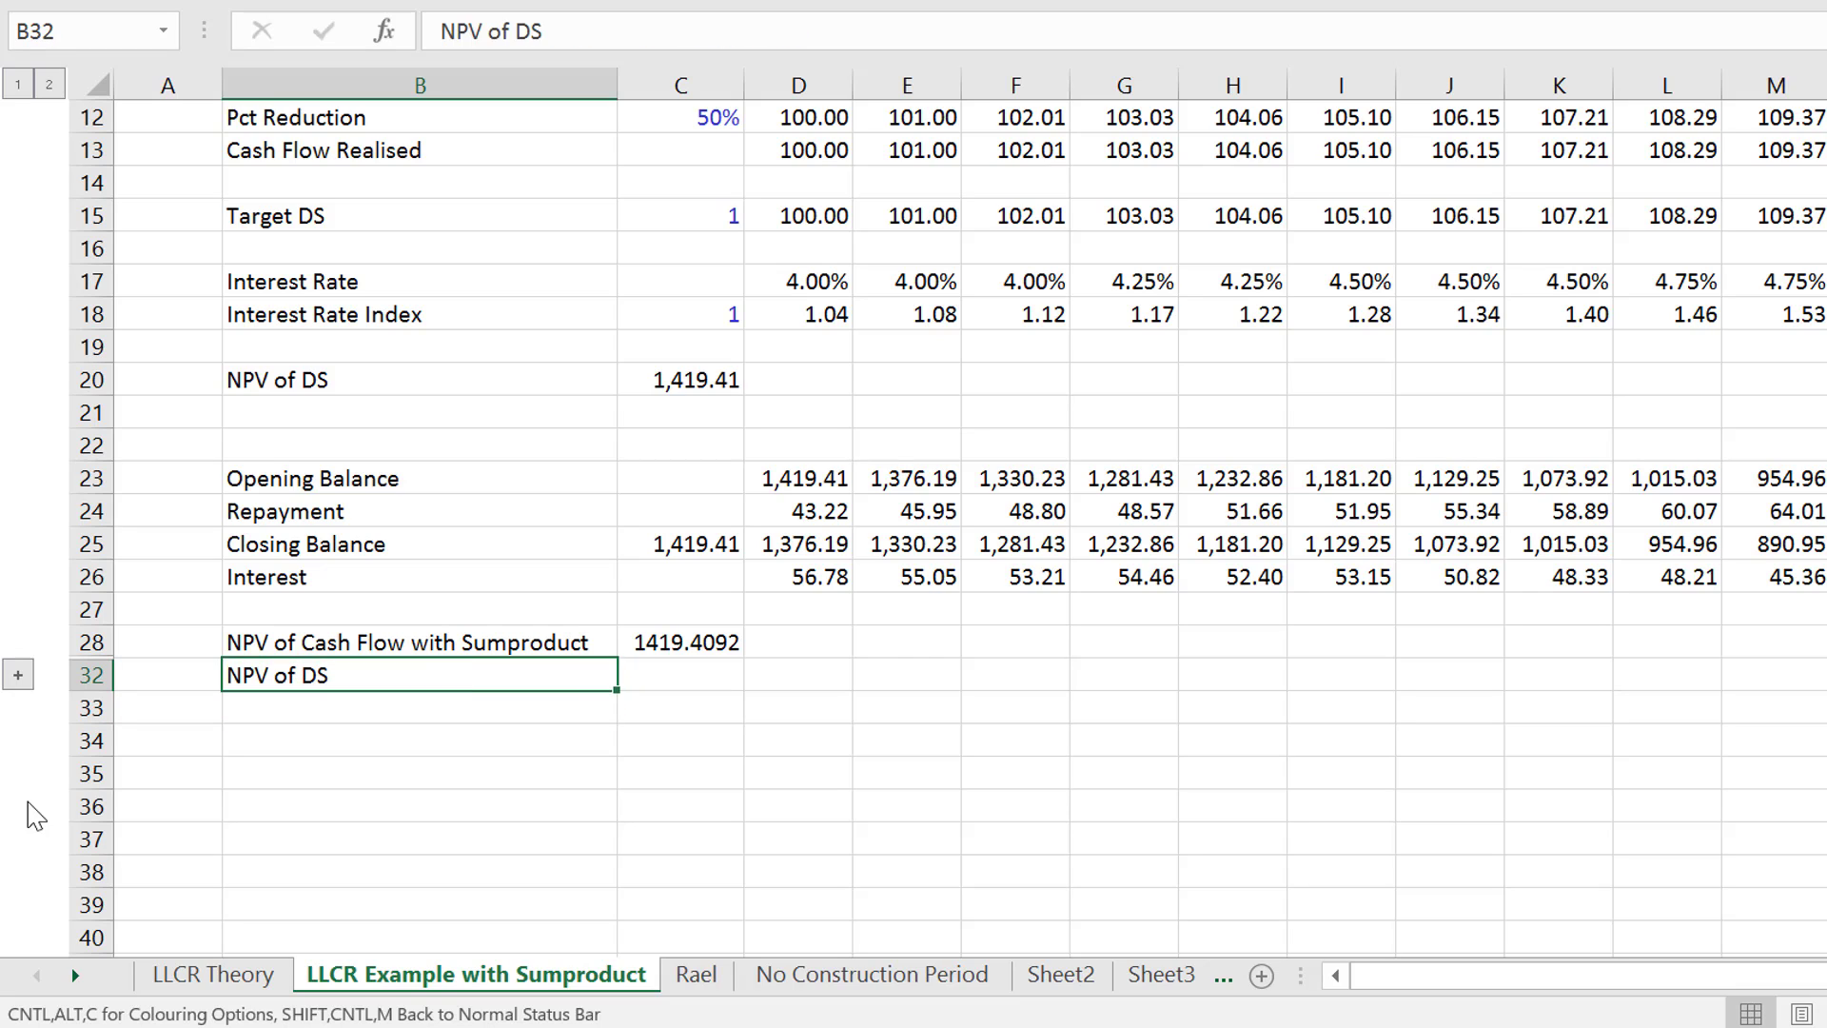
- Begin a SUMPRODUCT formula in C32 with the Target DS range D15:W15 as the numerator
key("Tab")
type("=sum")
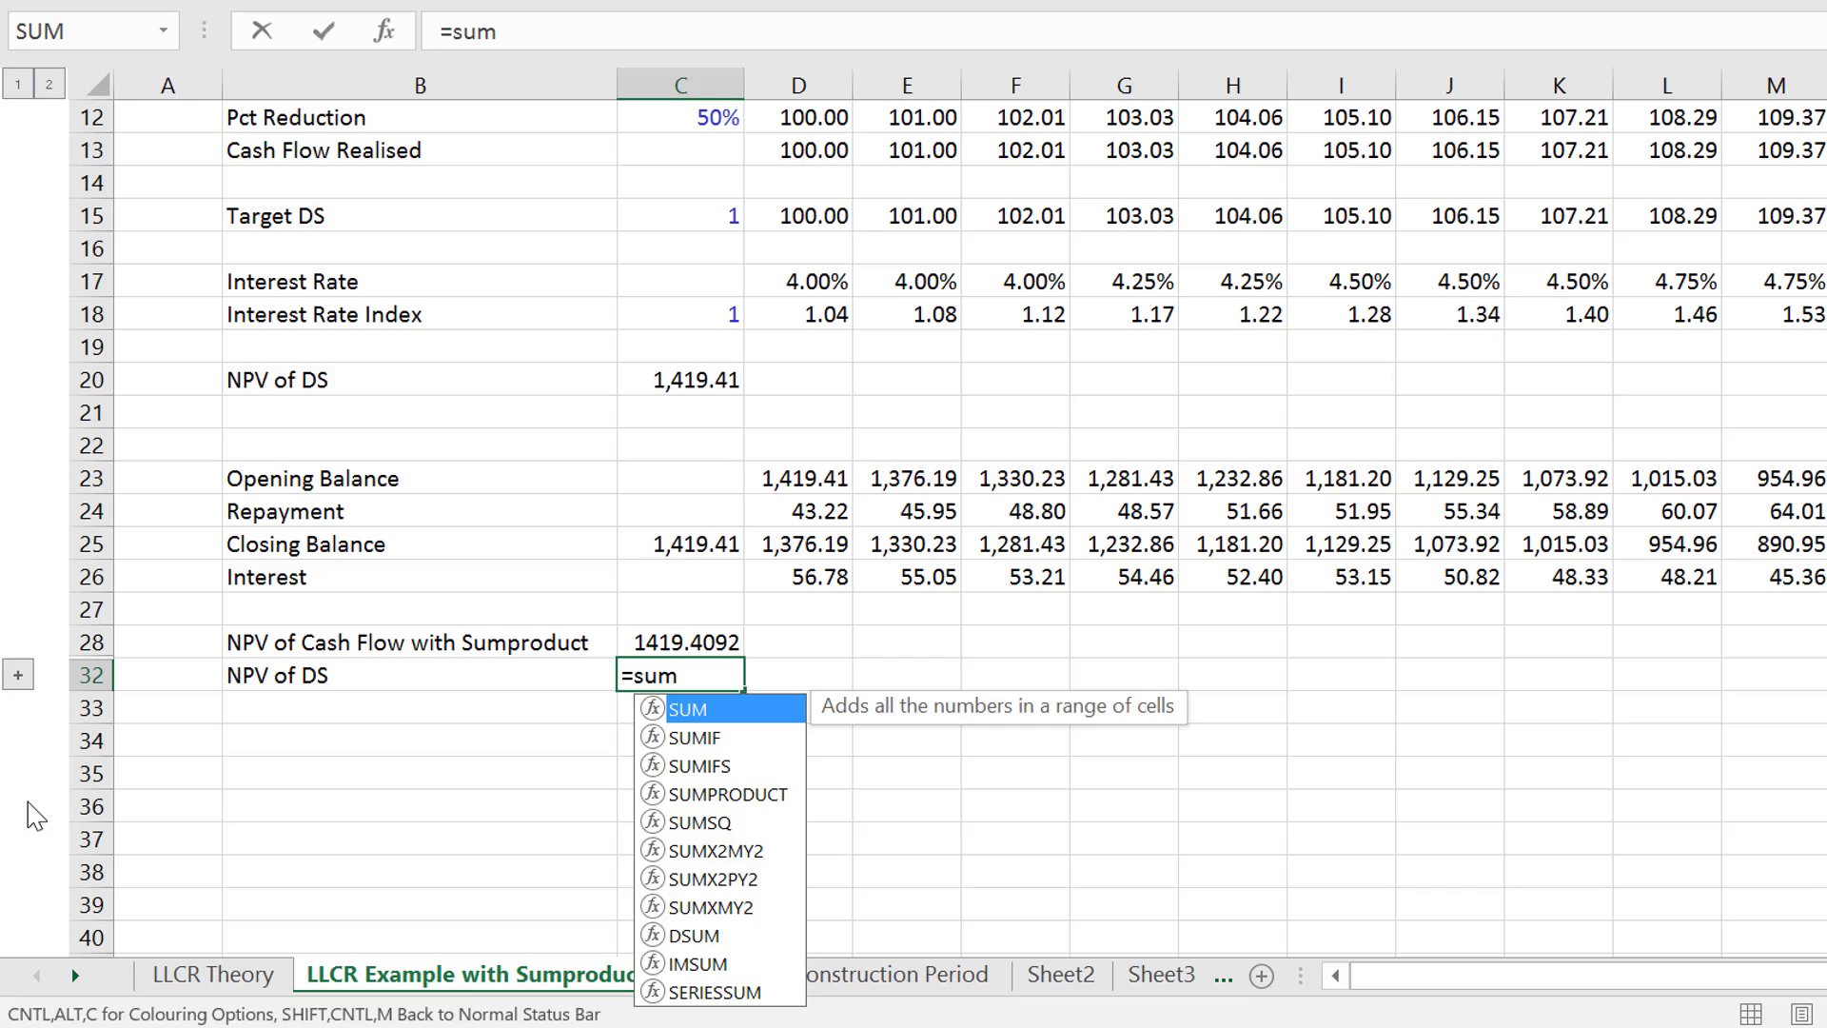
key("Down")
key("Down")
key("Down")
key("Tab")
key("Up")
key("Up")
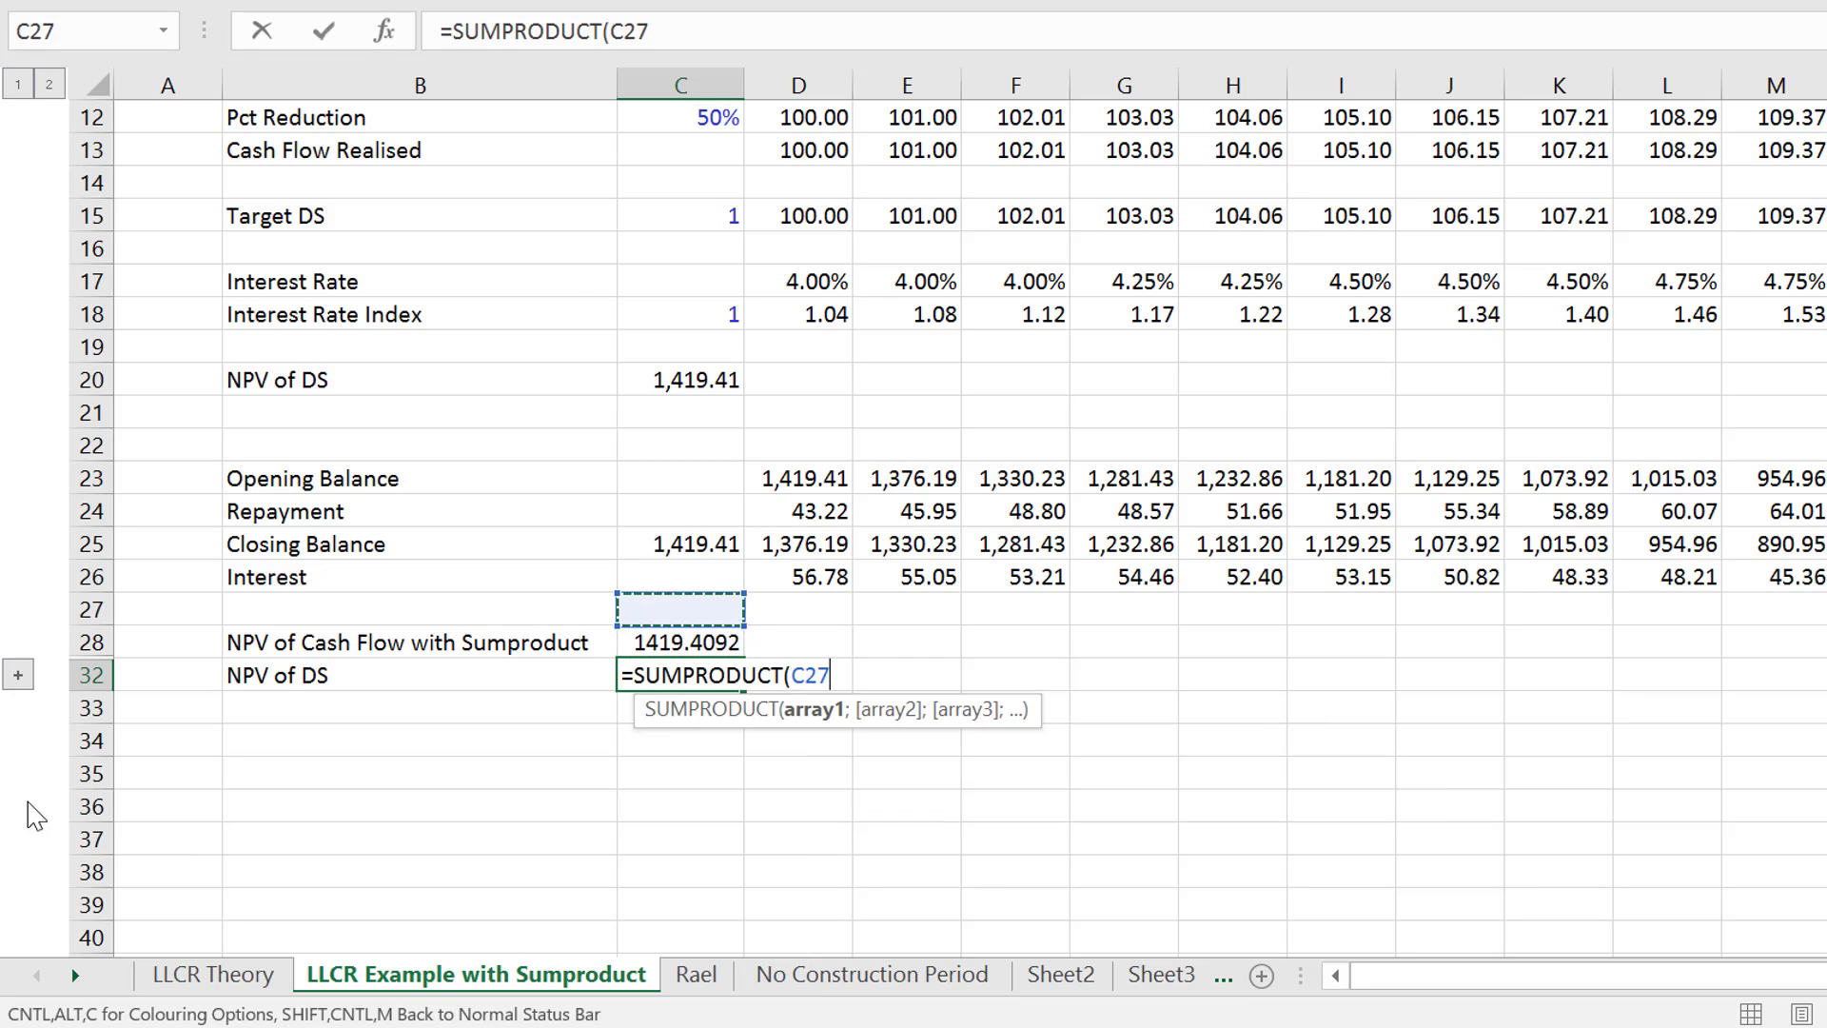
key("Up")
key("Right")
key("Up")
key("Down")
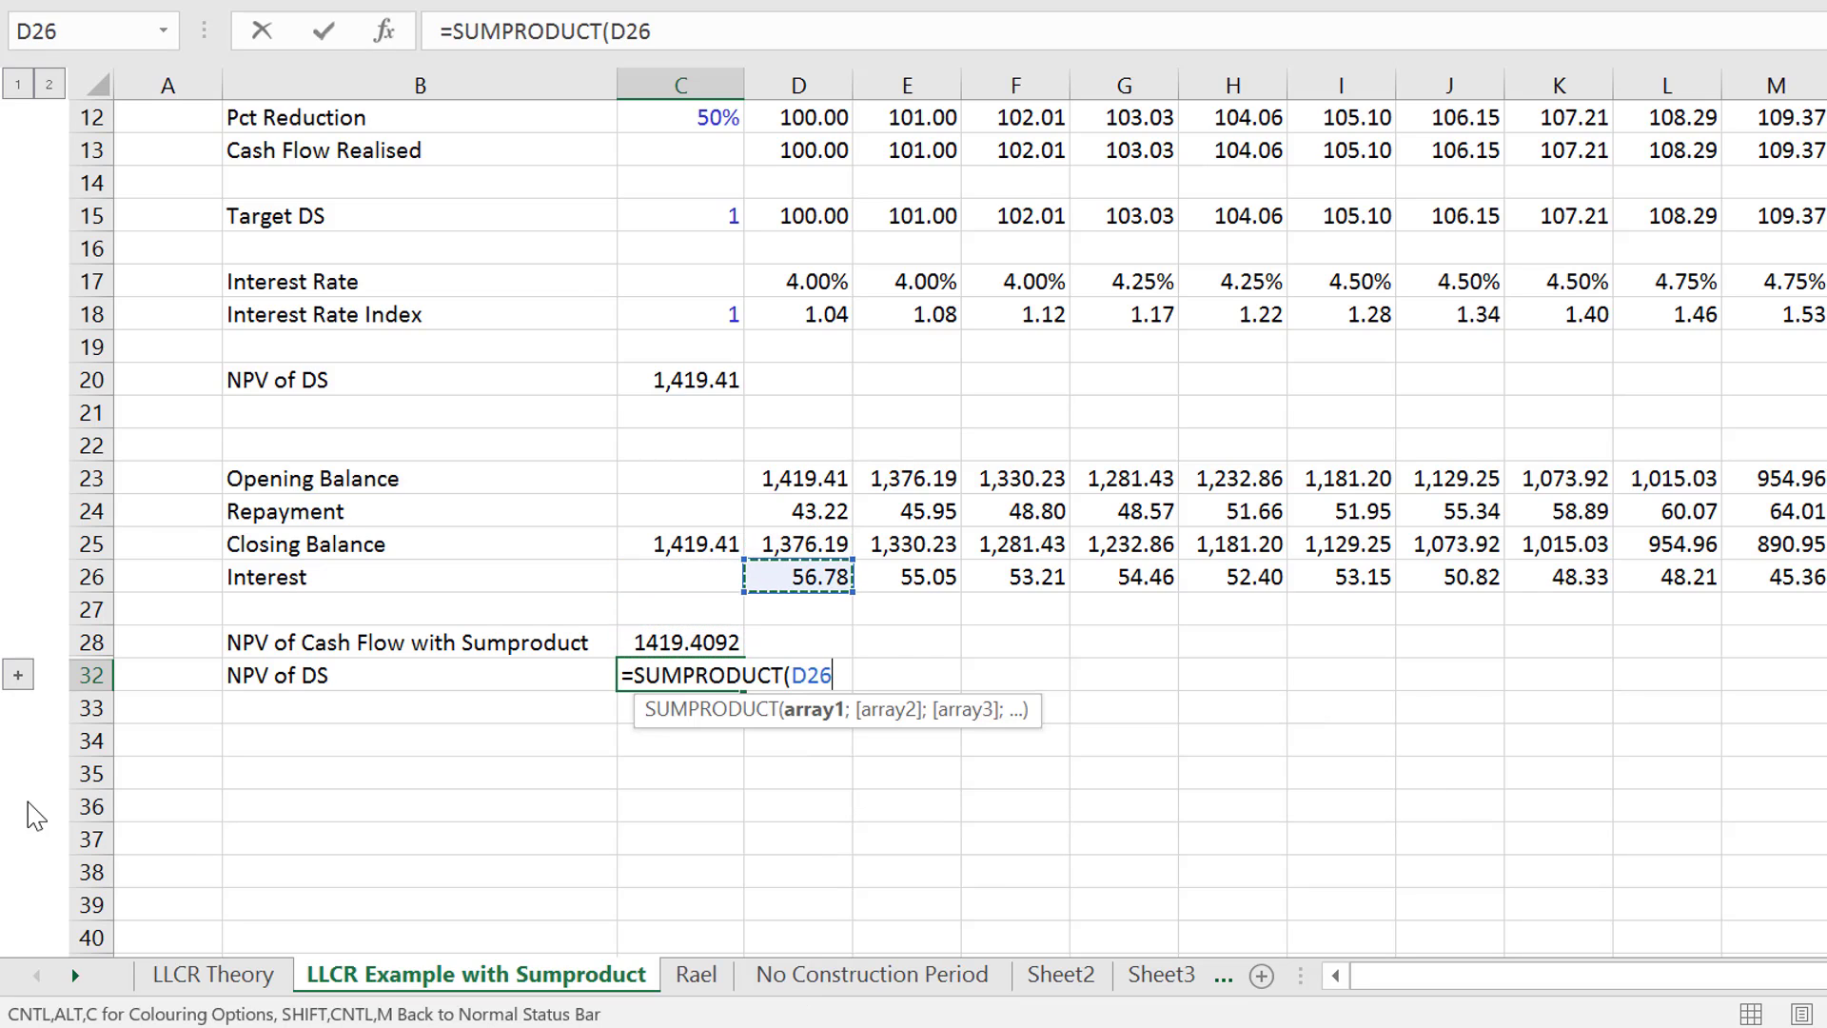
key("Up")
key("Up")
key("Up")
key("Up")
key("Up")
key("Up")
key("Up")
key("Up")
key("Up")
key("Up")
key("Up")
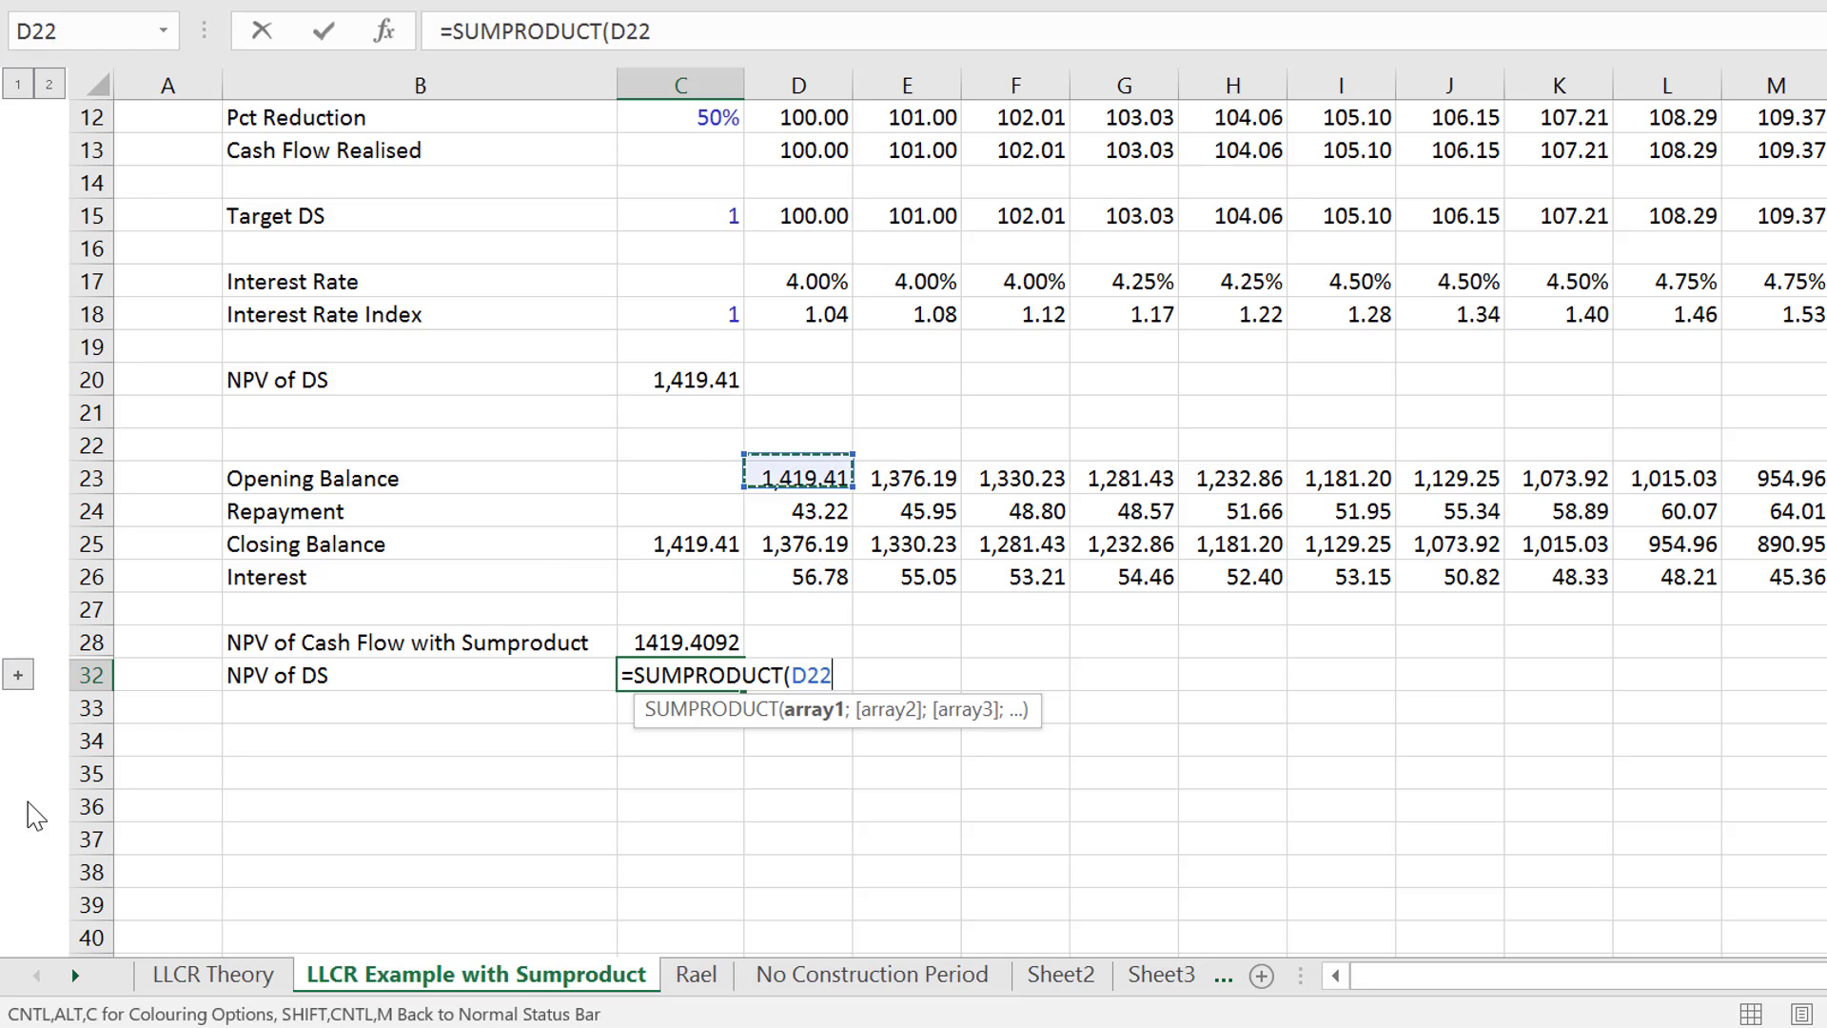
key("ctrl+shift+Right")
type("/")
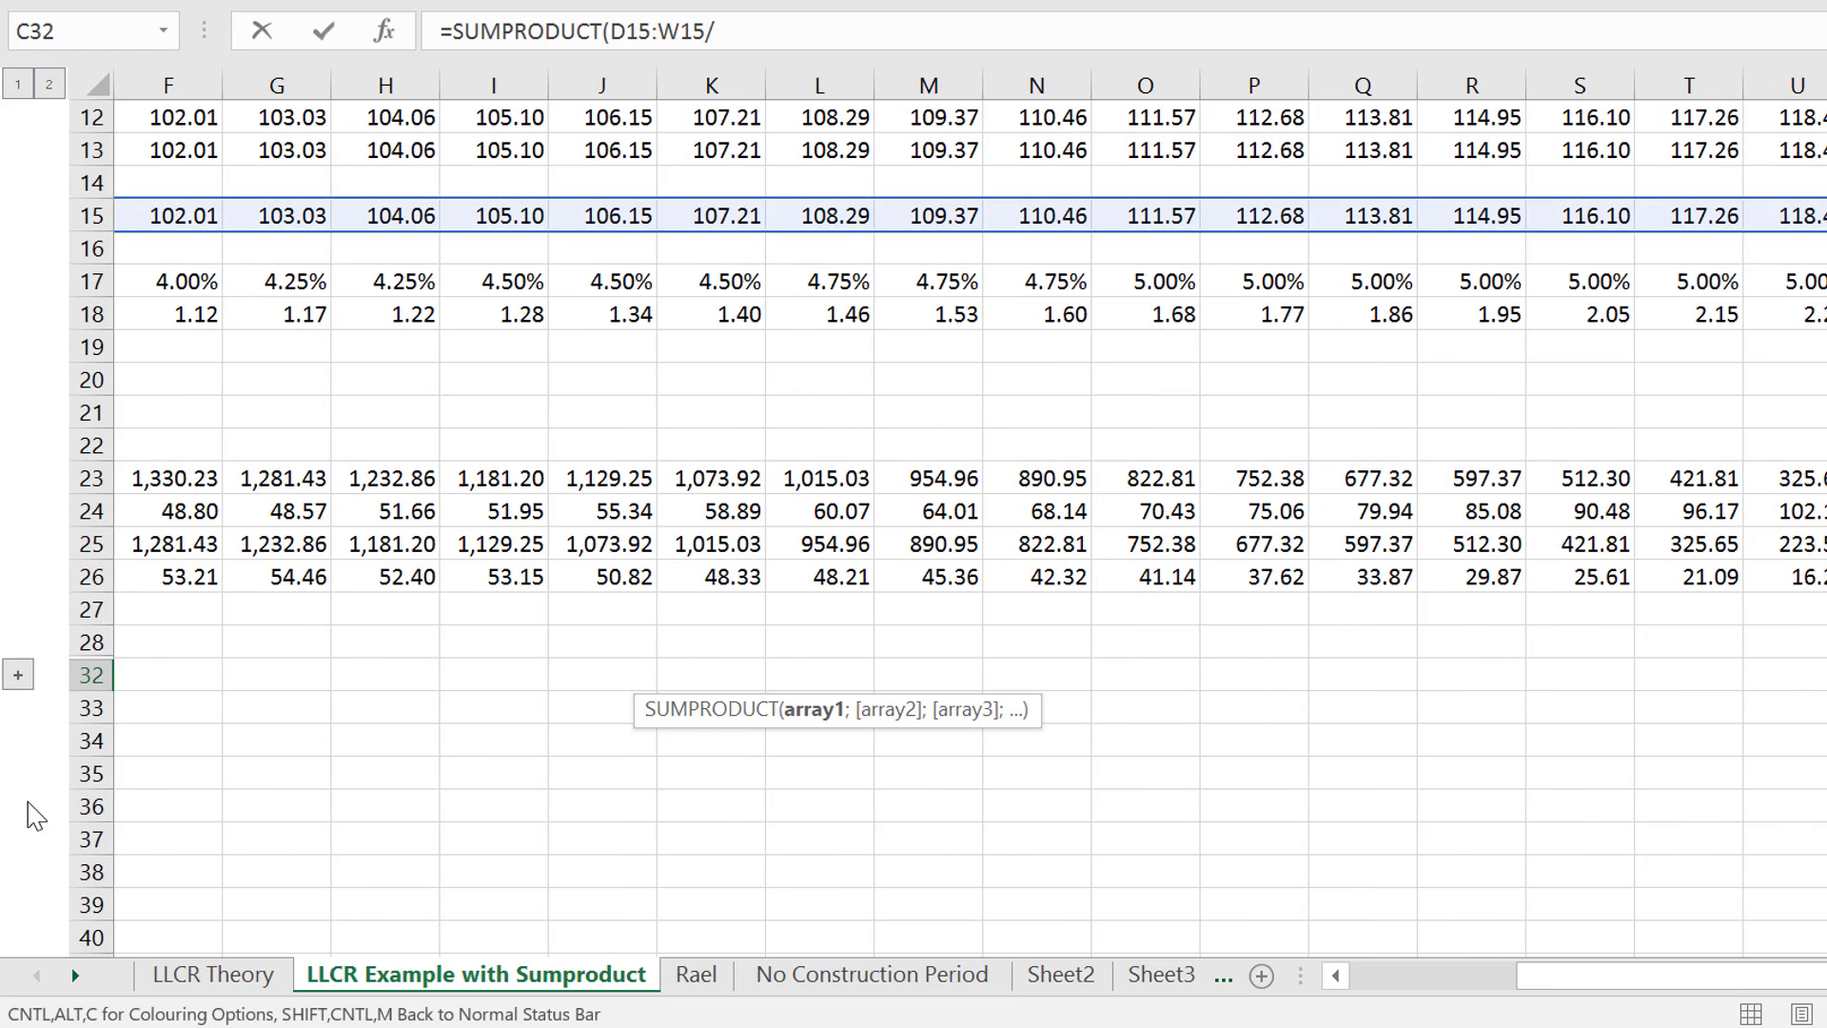
- Divide the Target DS range by the Interest Rate Index range D18:W18 and complete the formula in C32
key("Left")
key("Right")
key("Up")
key("Up")
key("Up")
key("Up")
key("Up")
key("Up")
key("Up")
key("Up")
key("Up")
key("Up")
key("Up")
key("Up")
key("Up")
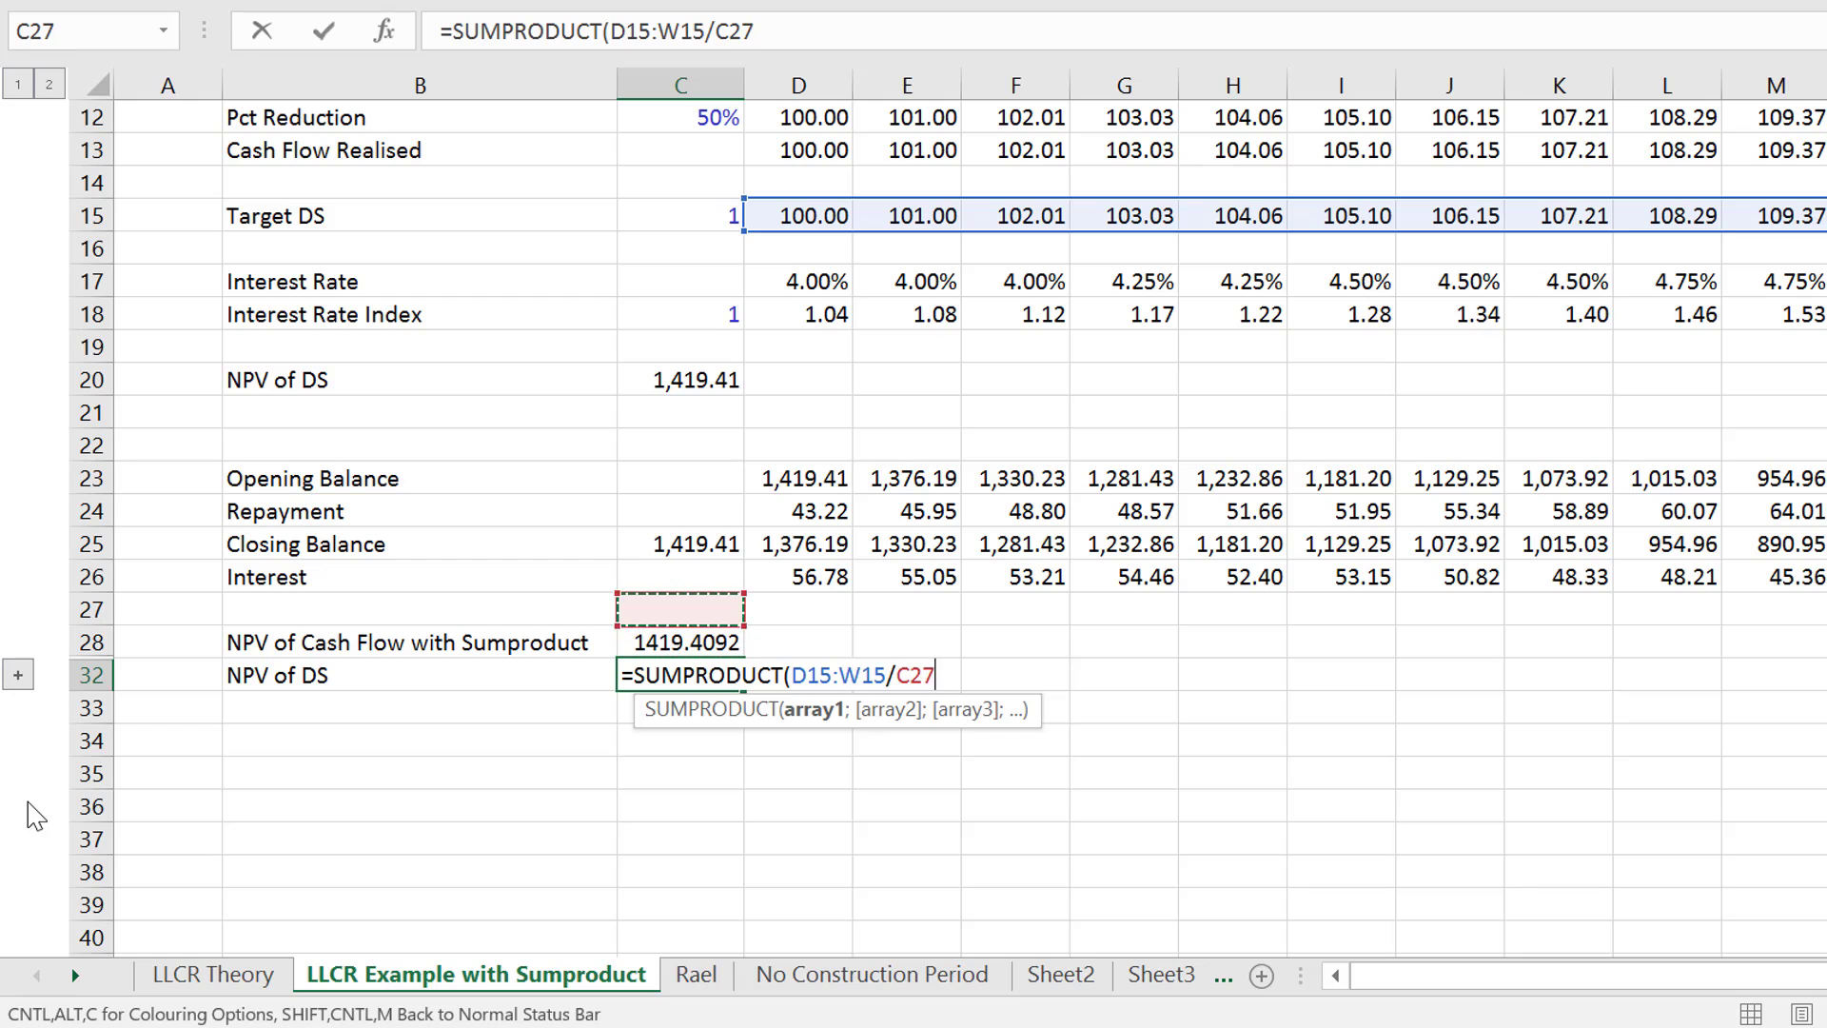
key("Down")
key("Down")
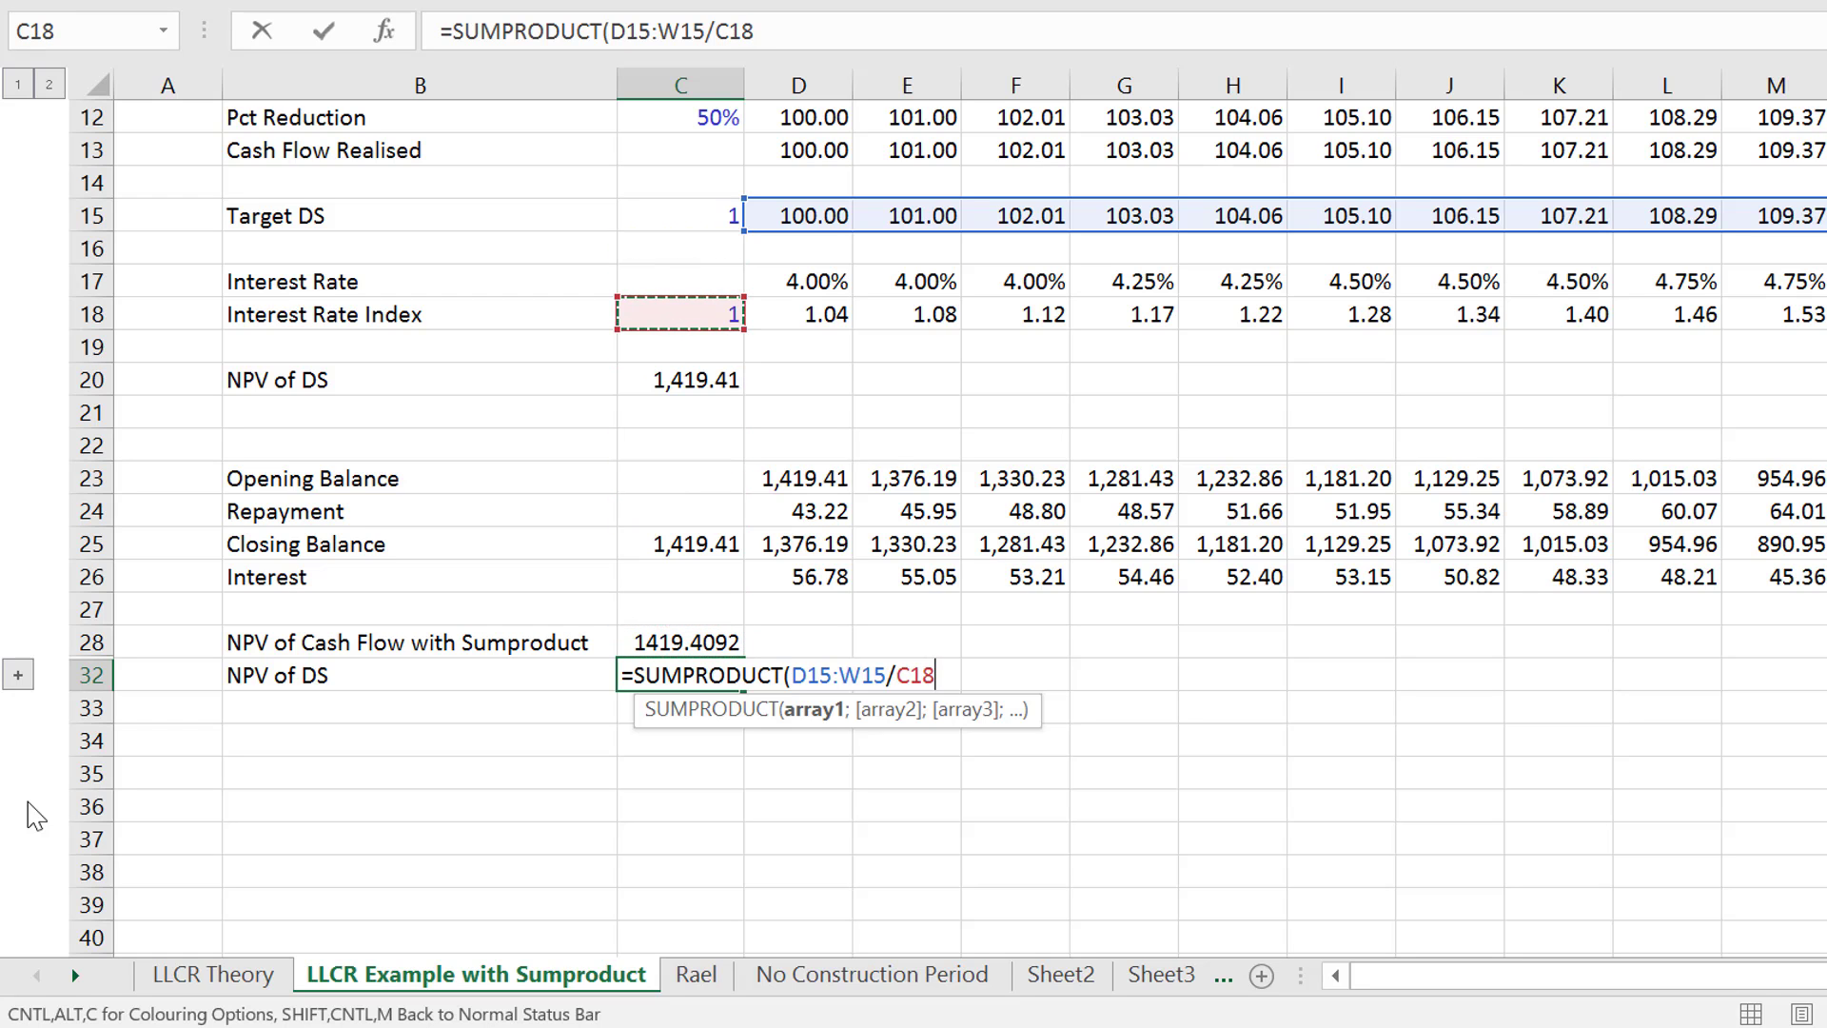
key("Right")
key("ctrl+shift+Right")
key("Return")
- Label cell B34 "Rolling Forward" below the NPV of DS row
key("Left")
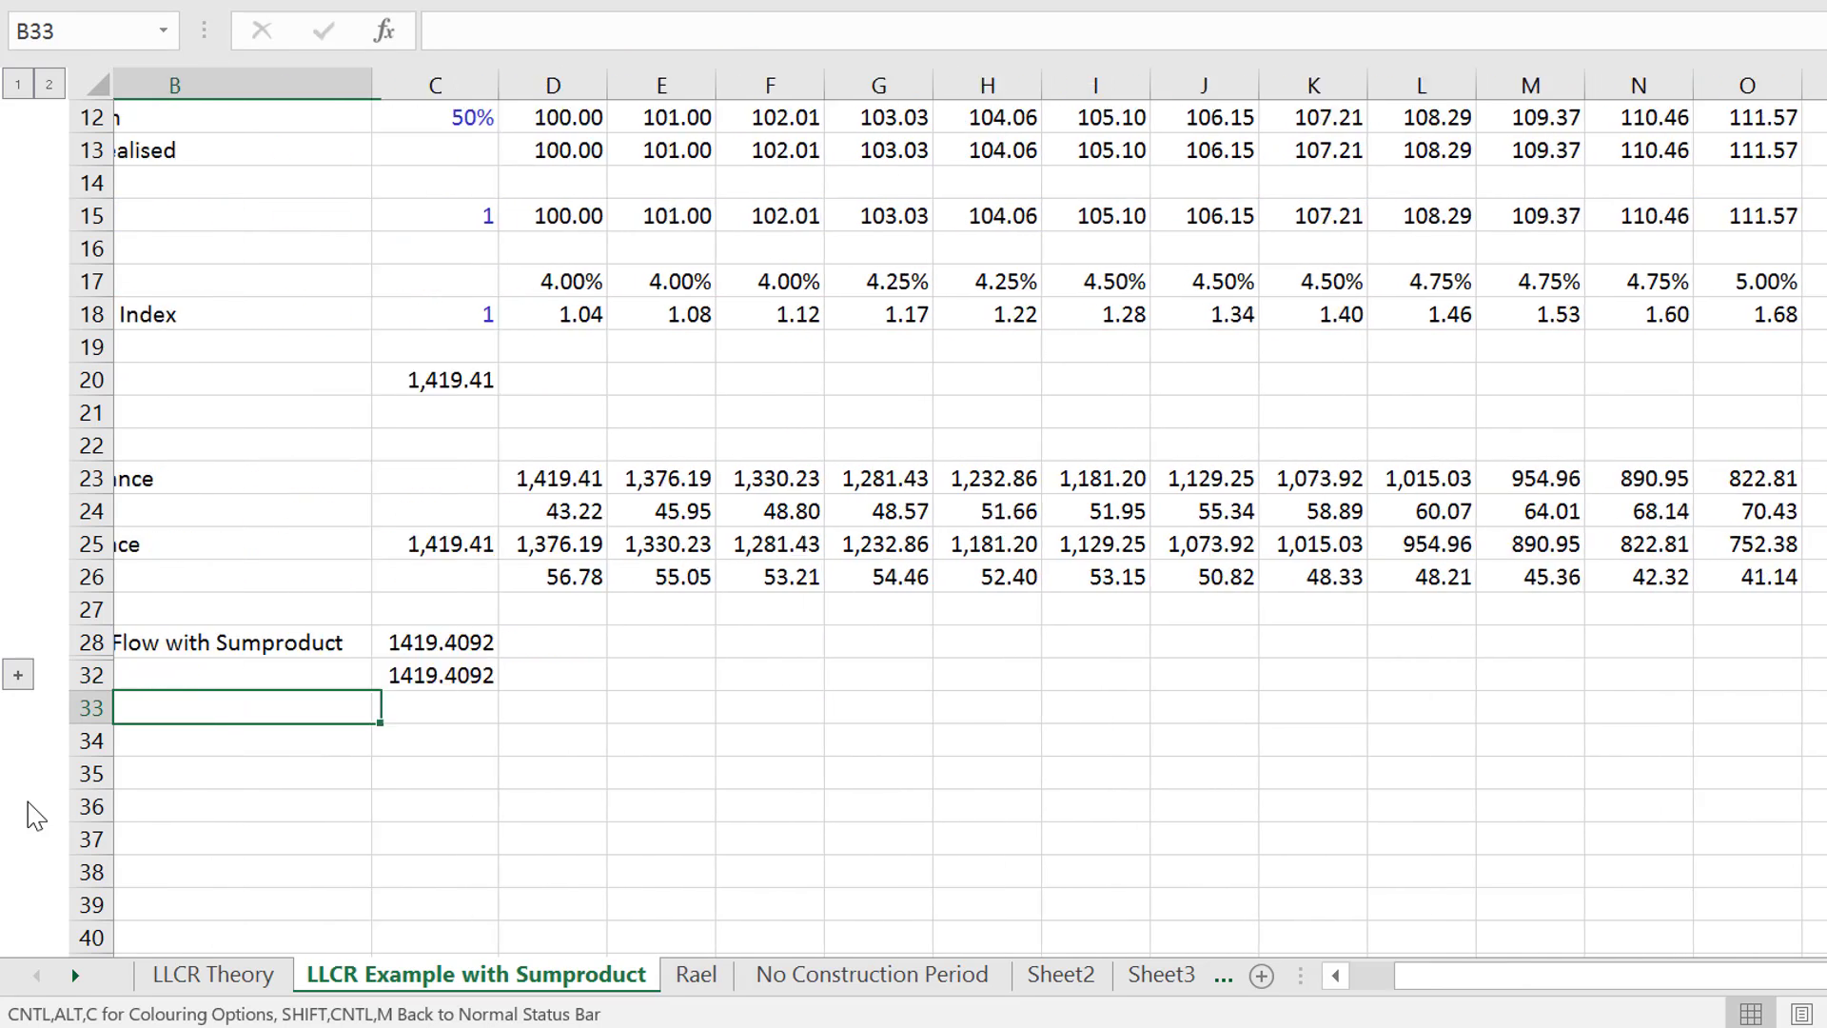
key("Left")
key("Up")
key("Up")
key("Down")
key("Down")
key("Down")
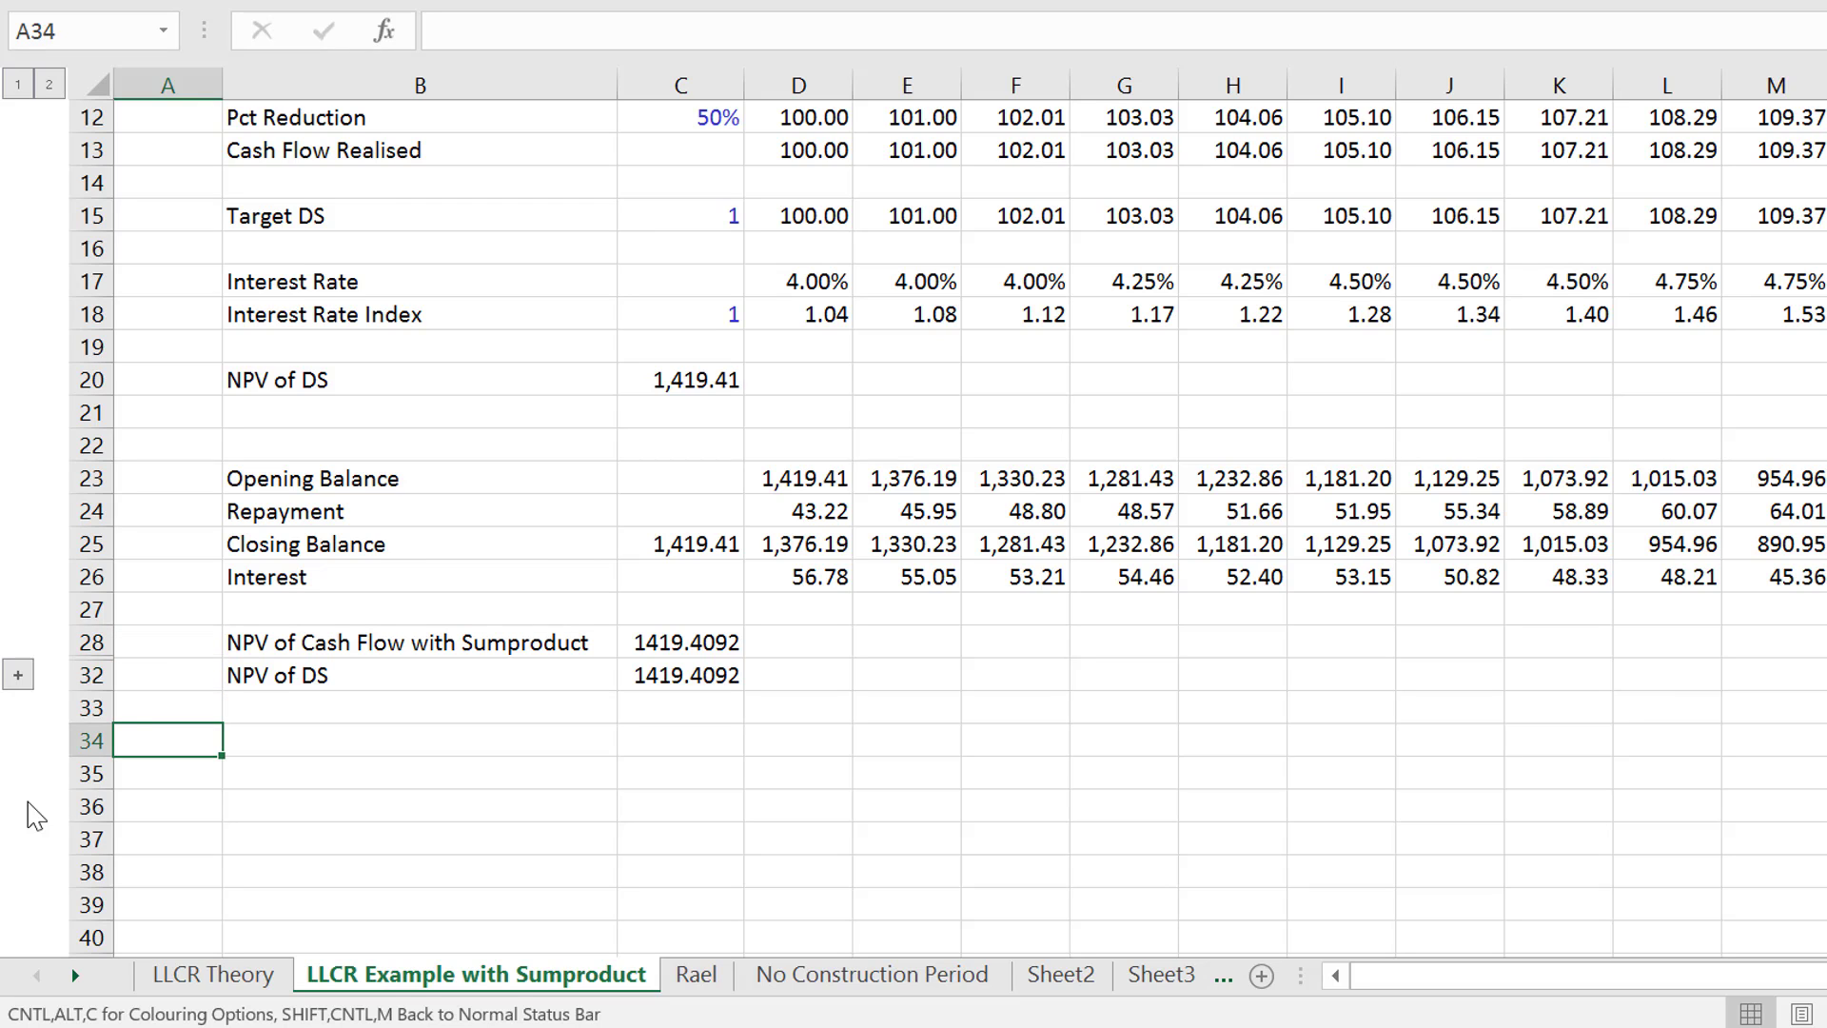
key("Right")
type("Rolling")
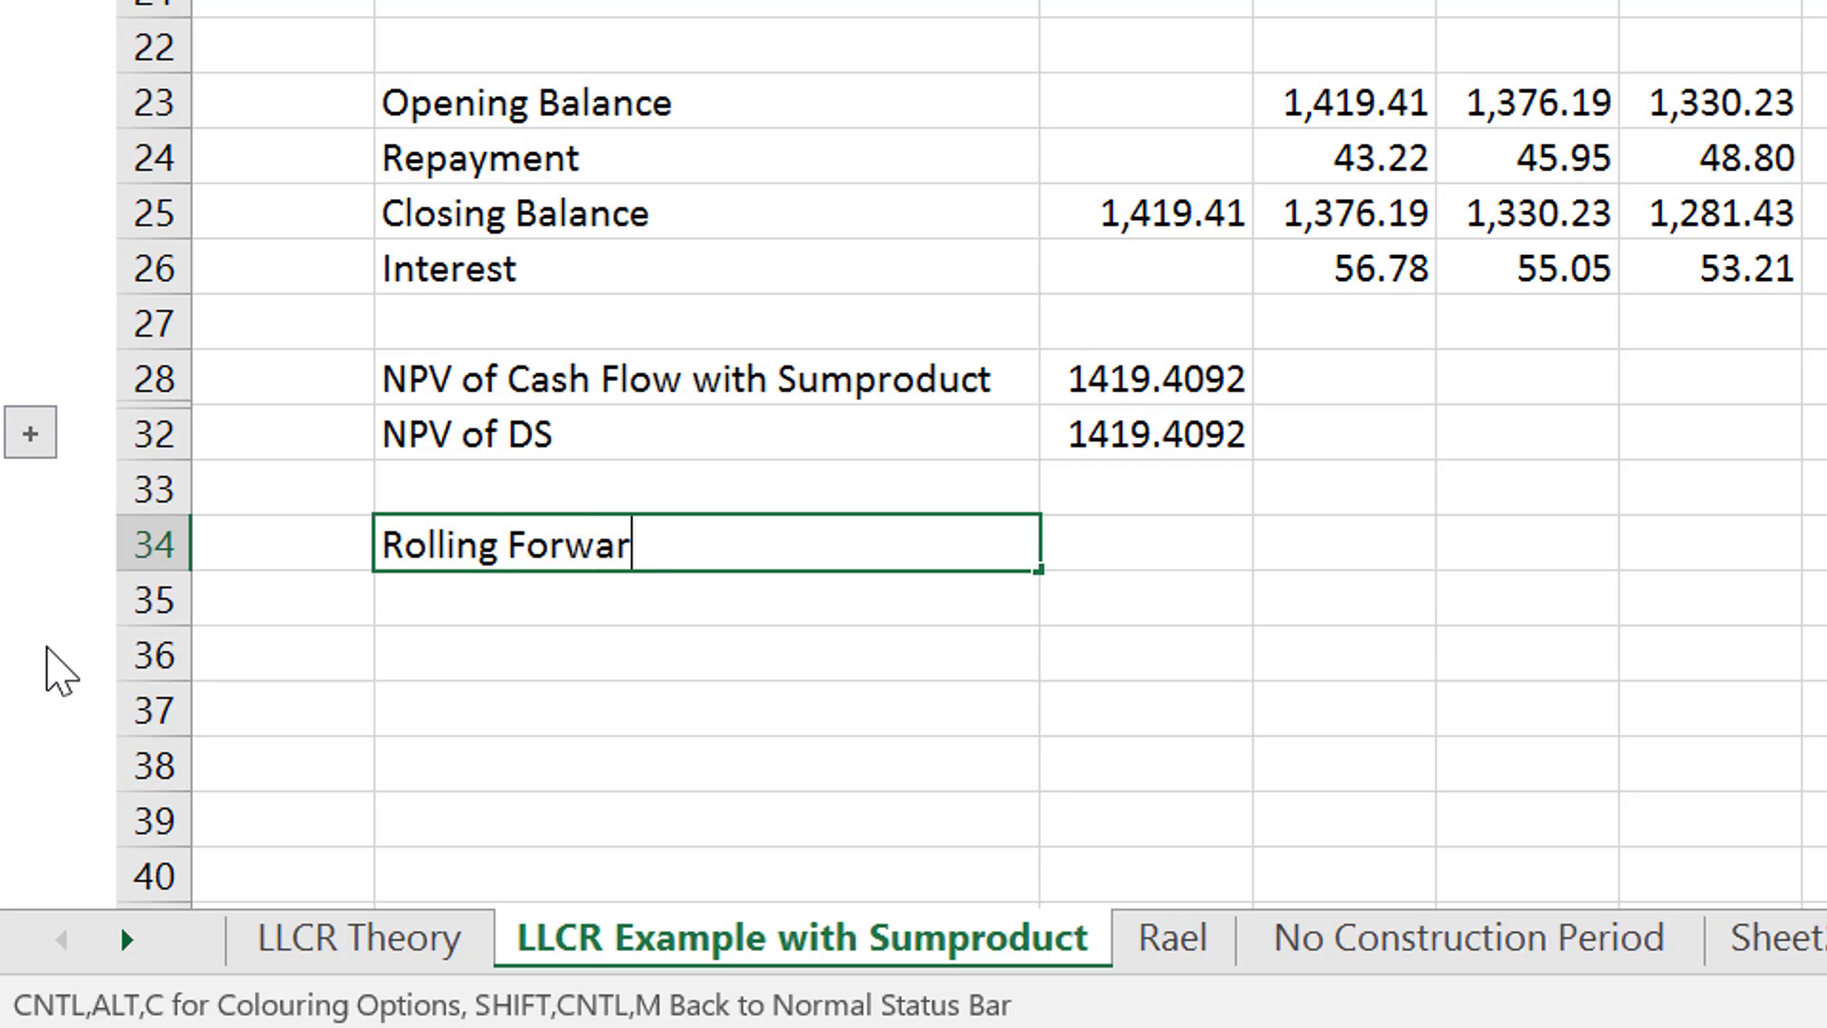
key("Return")
- Examine the emailed question about rolling NPV methods for LLCR on the next sheet and return to the Sumproduct example
key("ctrl+Page_Down")
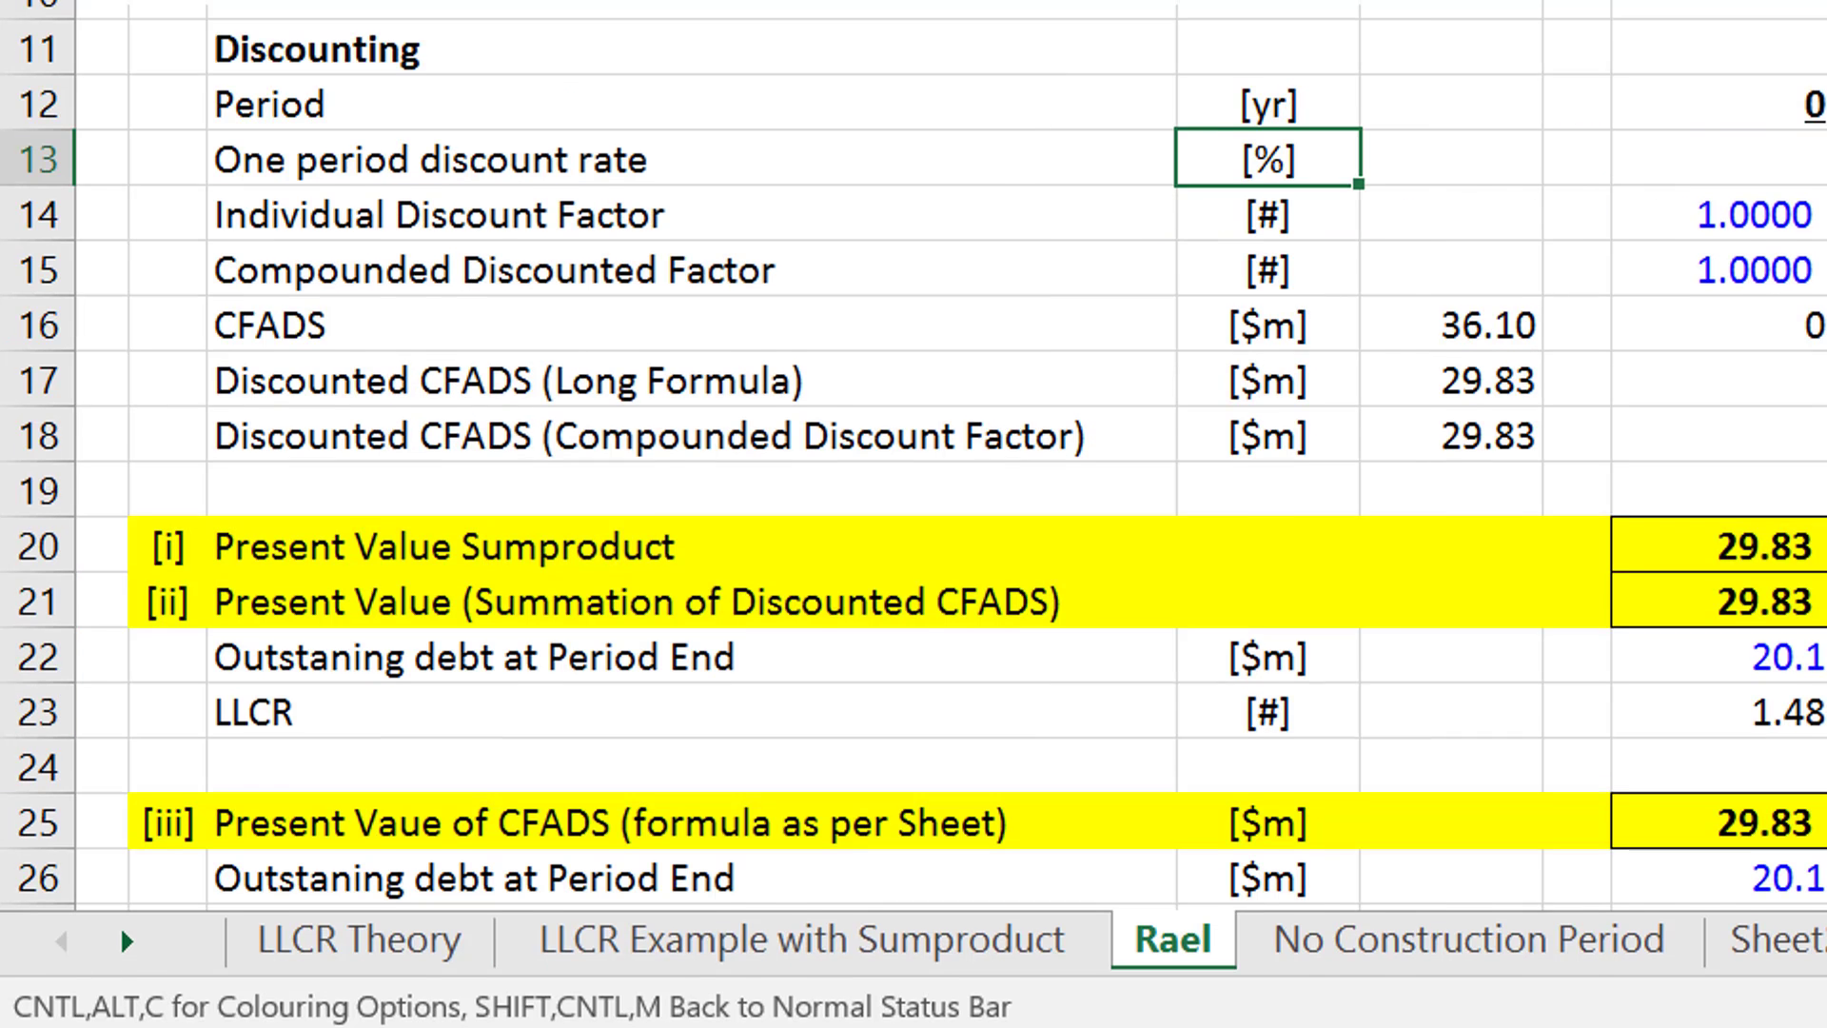
scroll(913, 592, "up", 3)
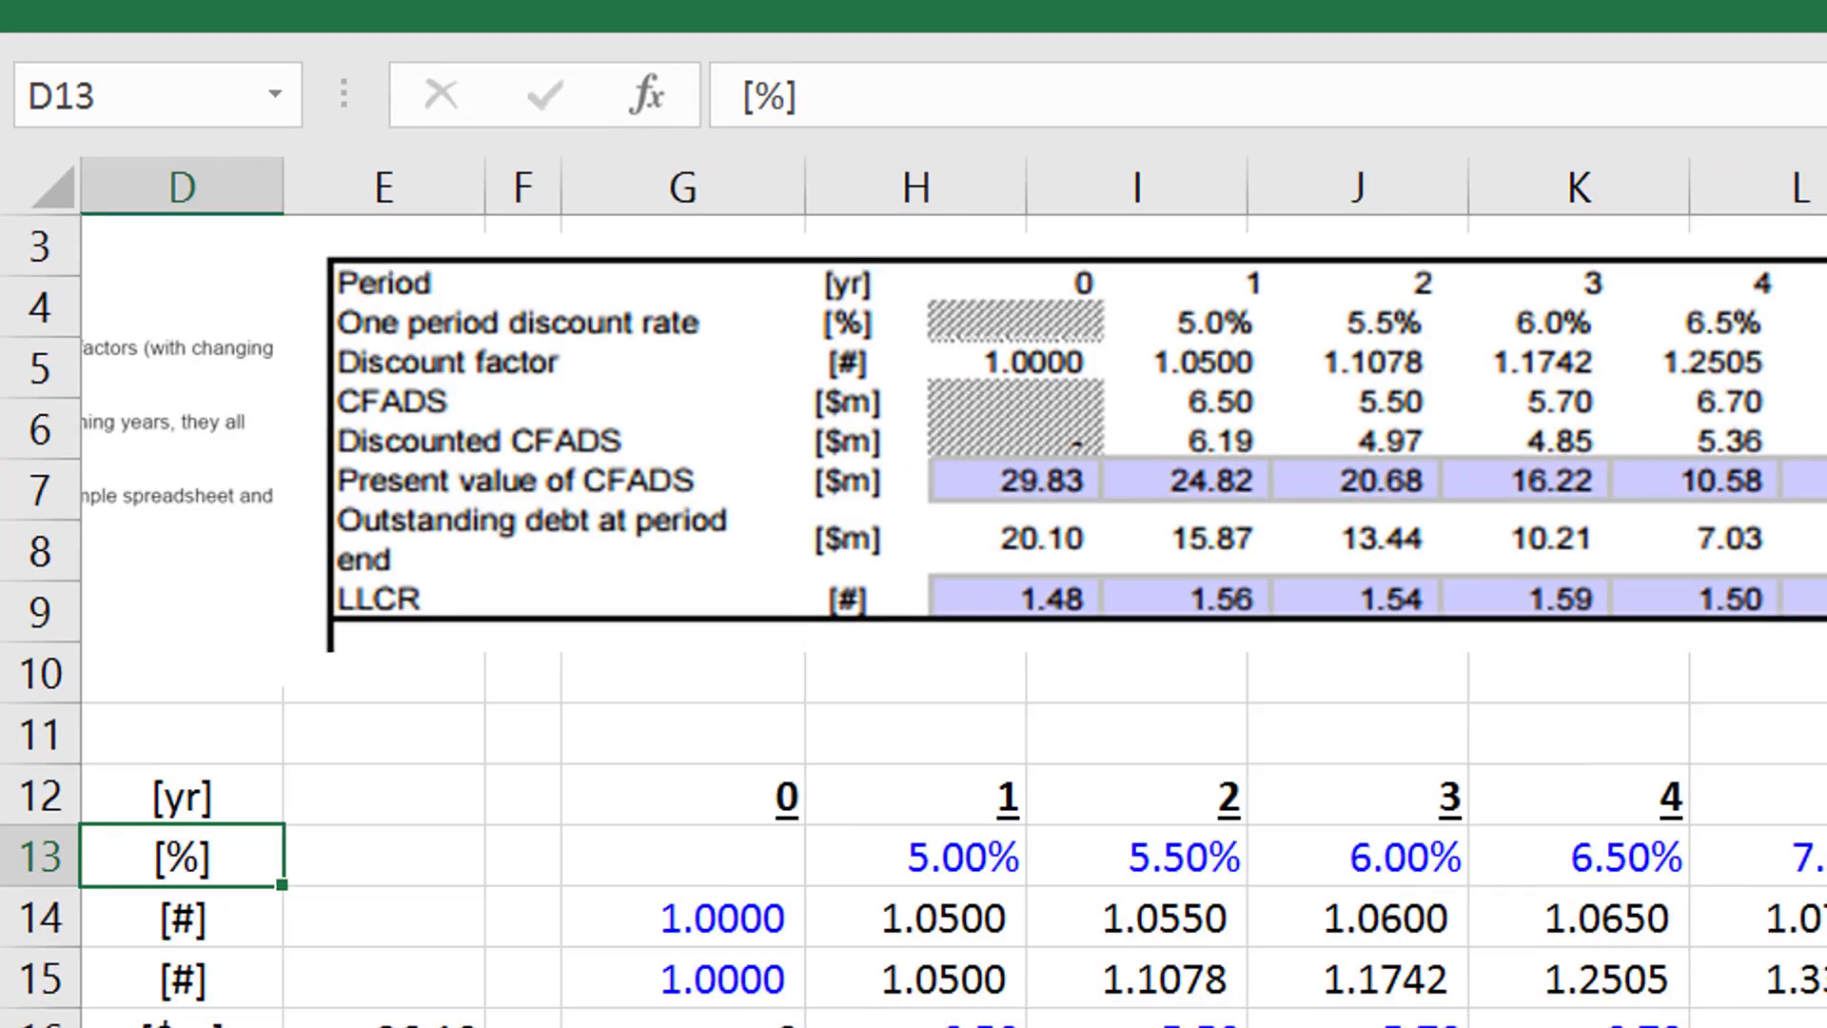
key("Left")
key("Left")
key("Left")
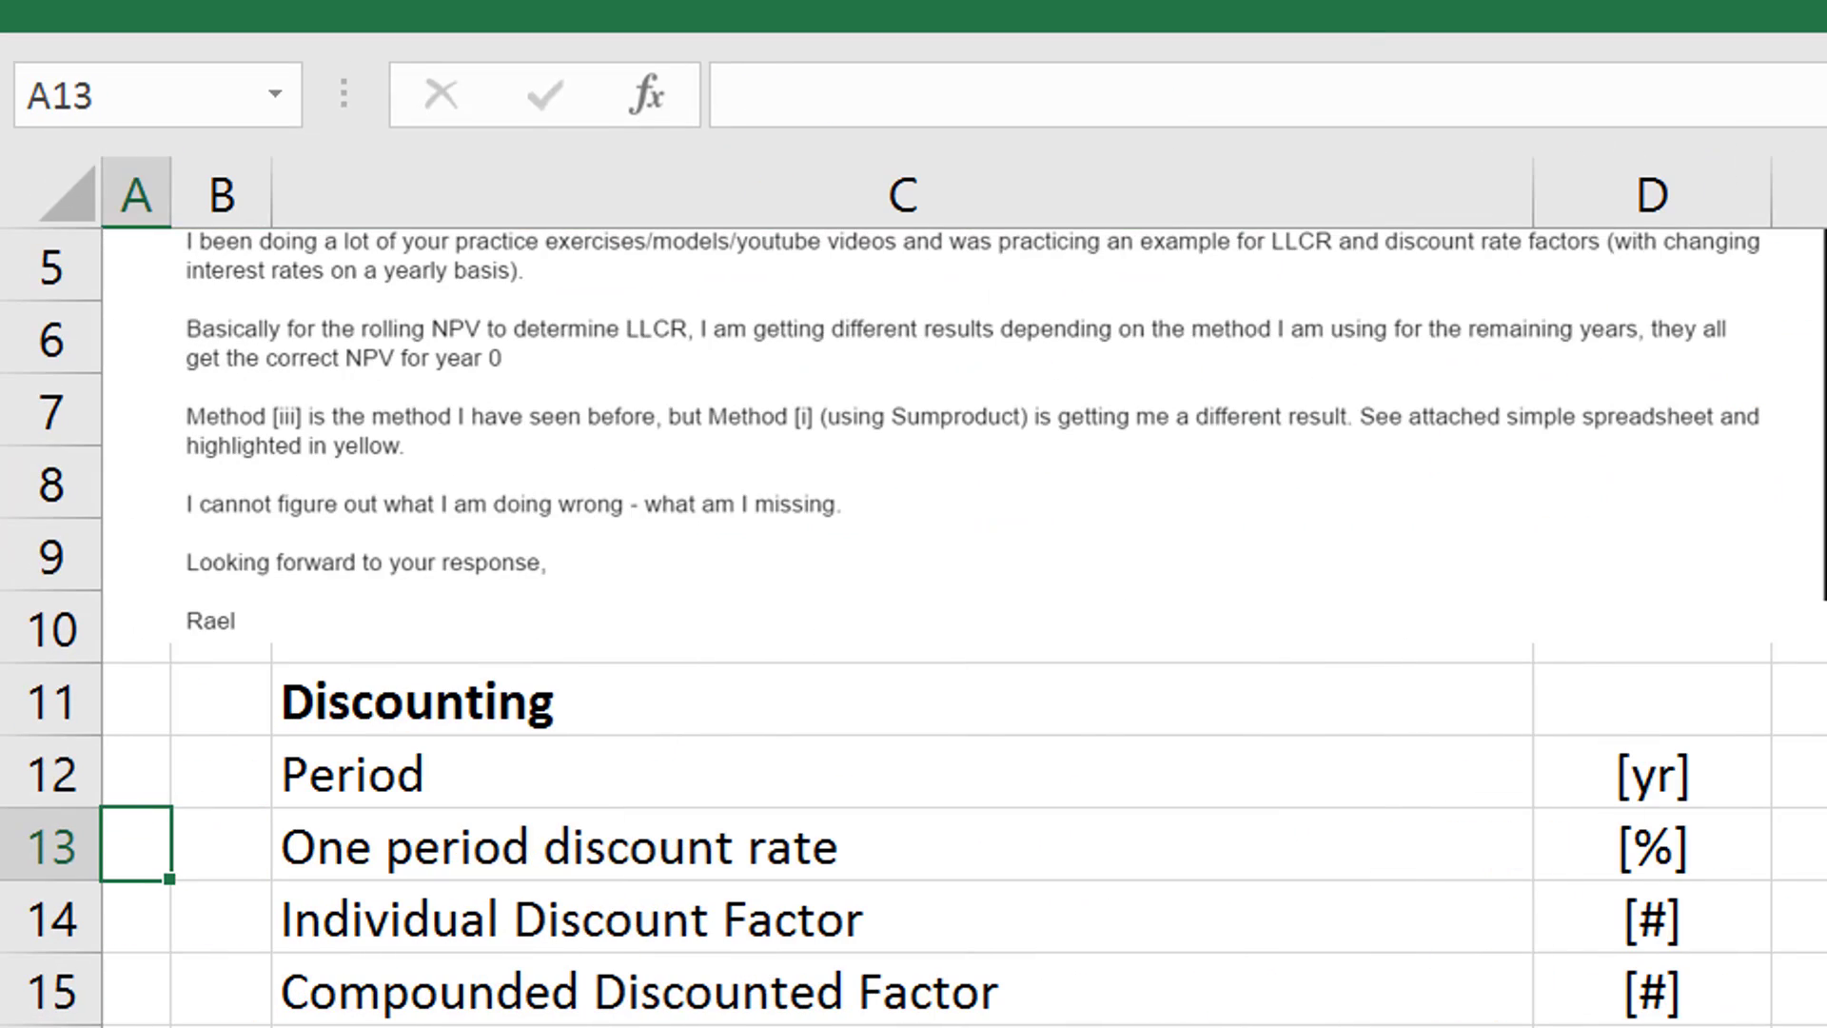
key("Up")
key("ctrl+Home")
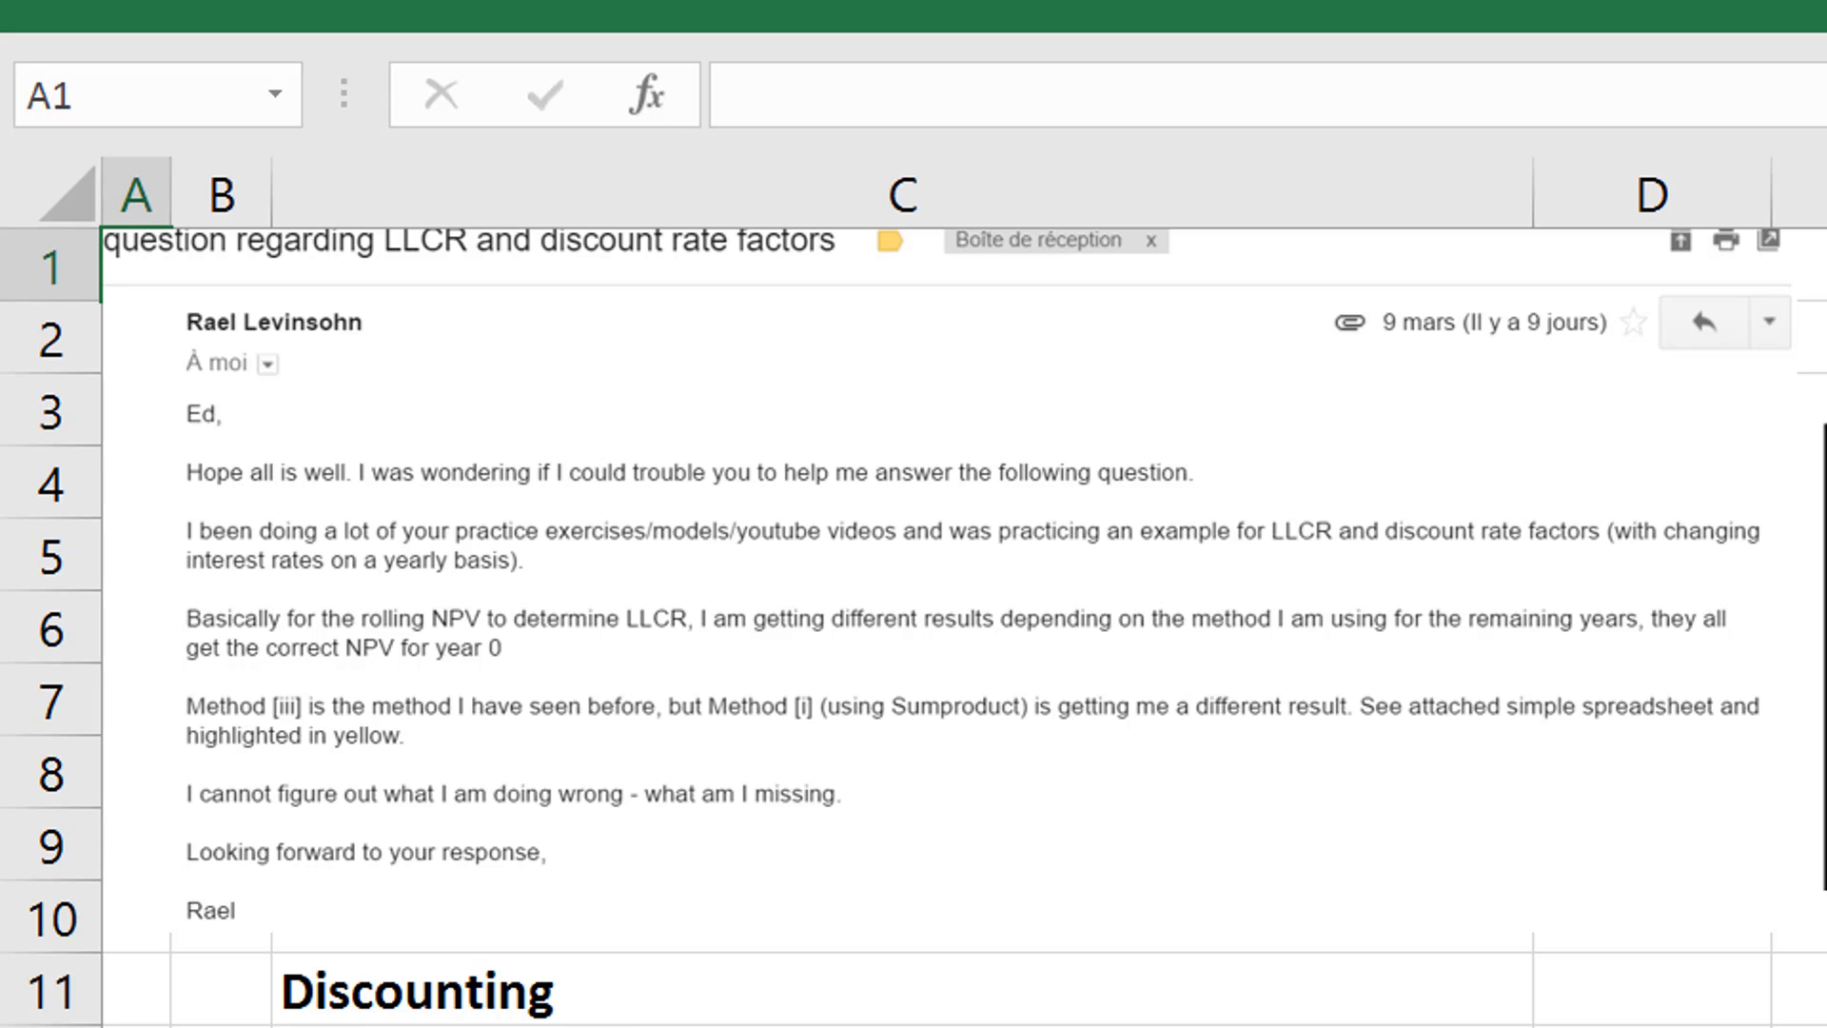
scroll(914, 592, "up", 3)
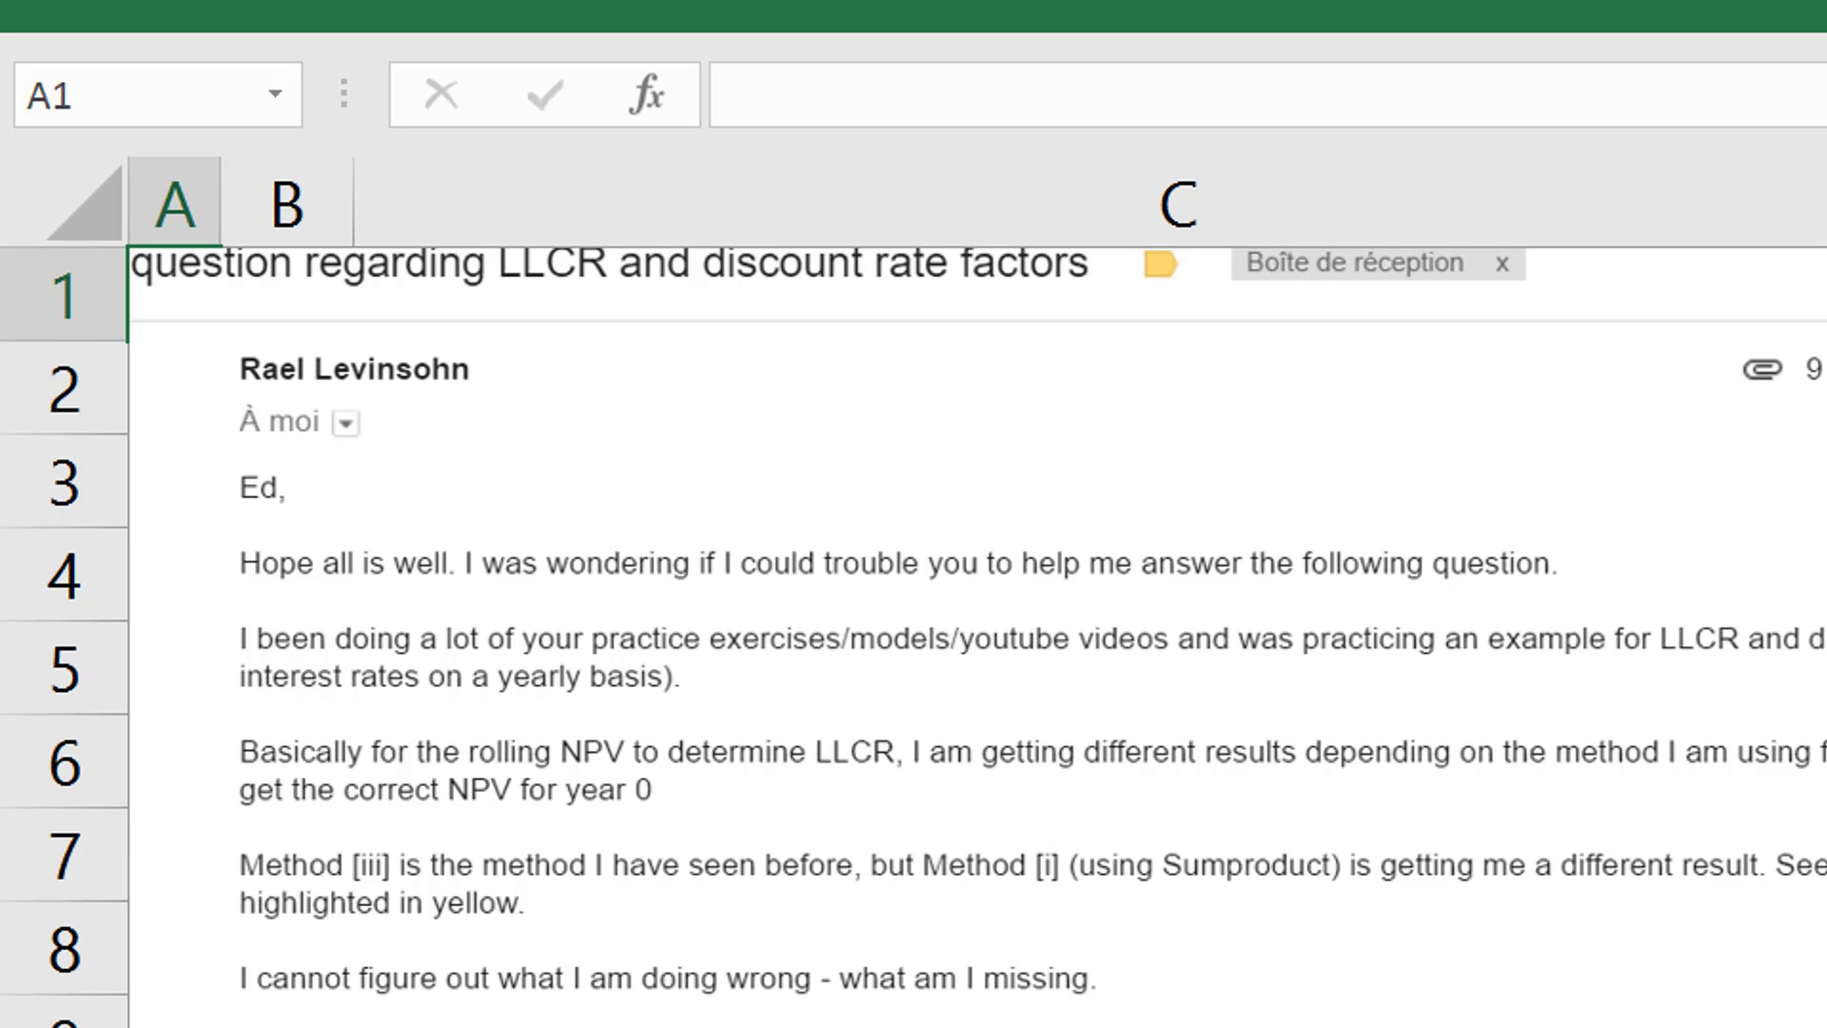
scroll(913, 590, "down", 5)
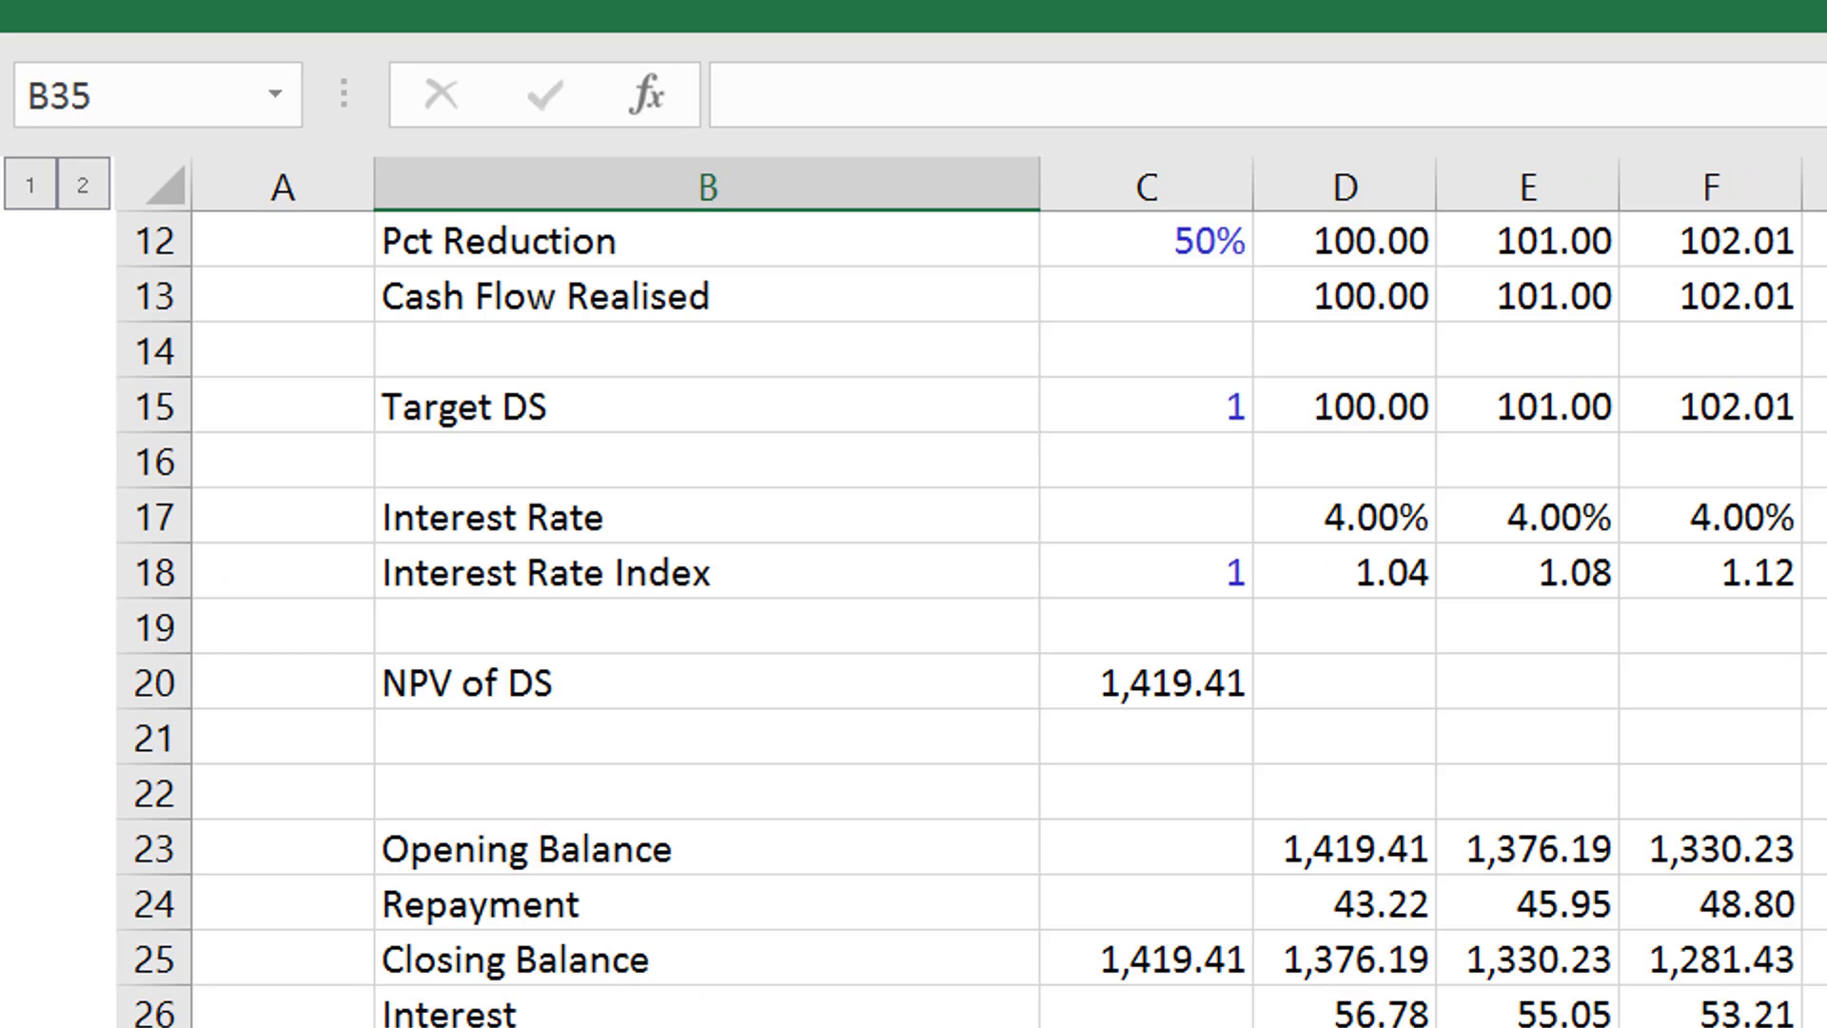
key("Up")
key("Down")
key("Up")
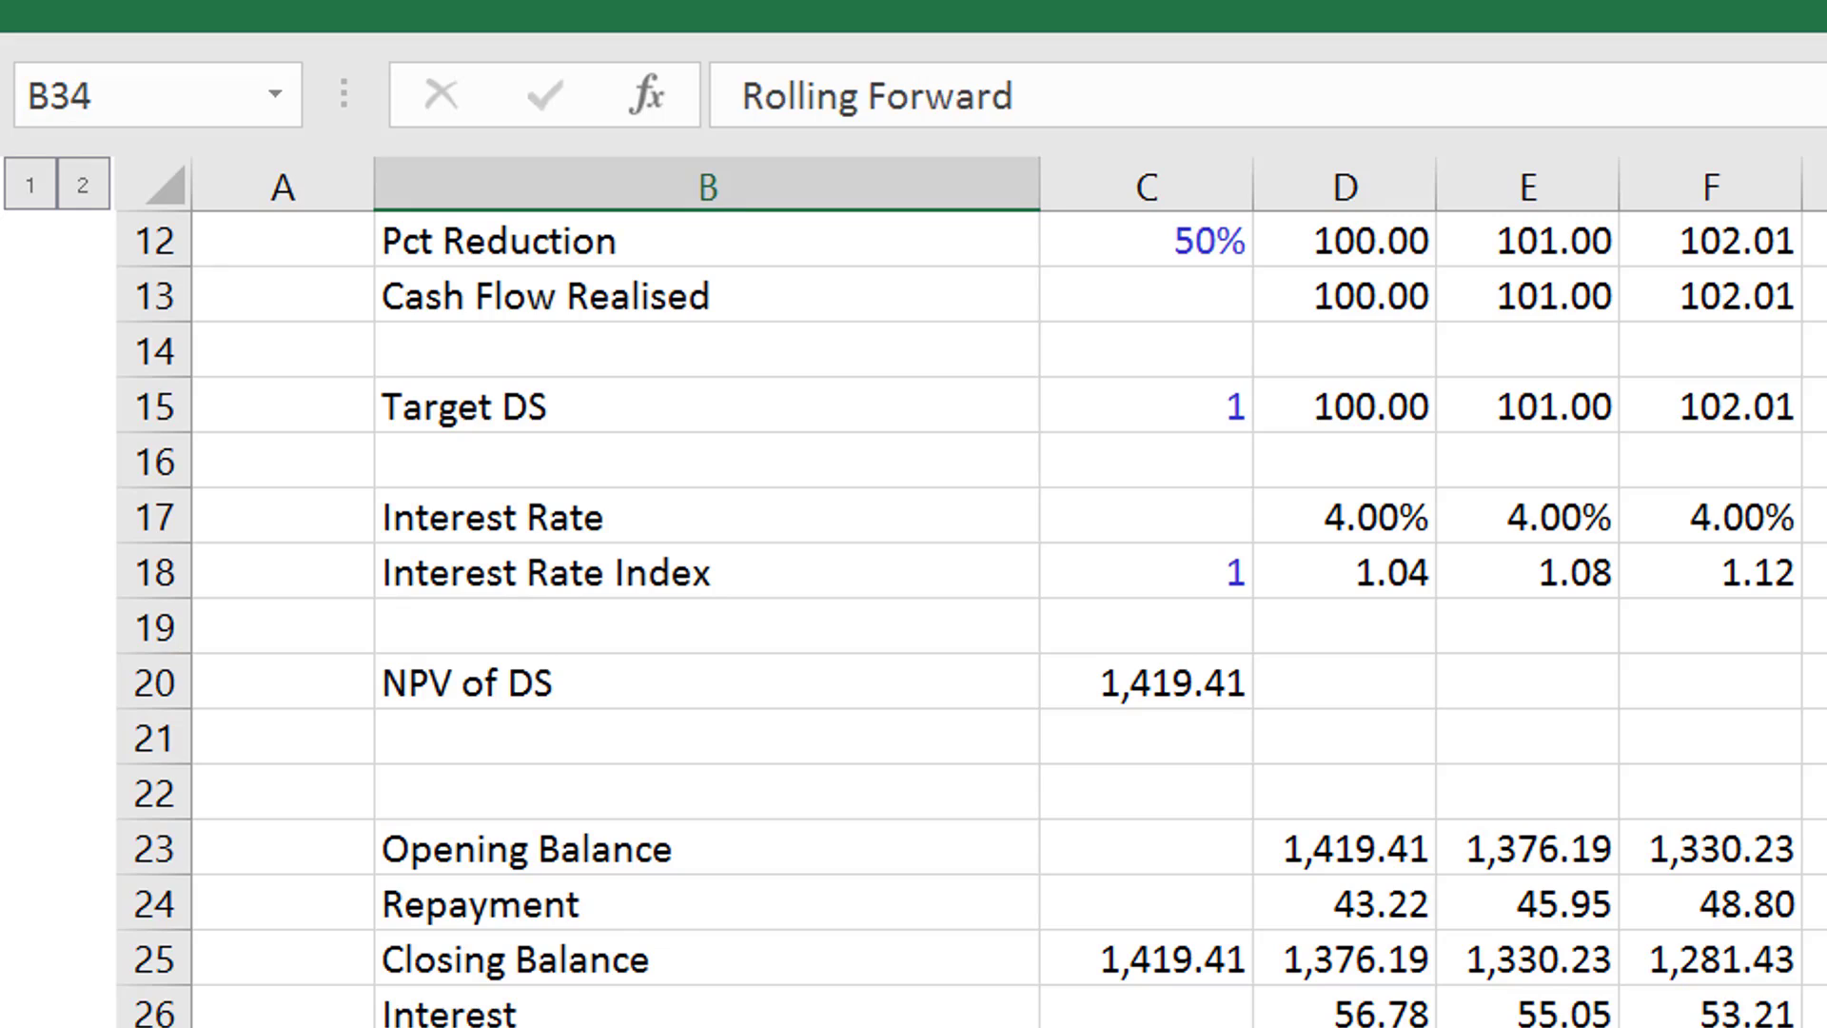
- Begin a SUMPRODUCT formula in D34 of the Rolling Forward row using the Cash Flow Realised range D13:W13
key("Down")
key("Up")
key("Right")
key("Right")
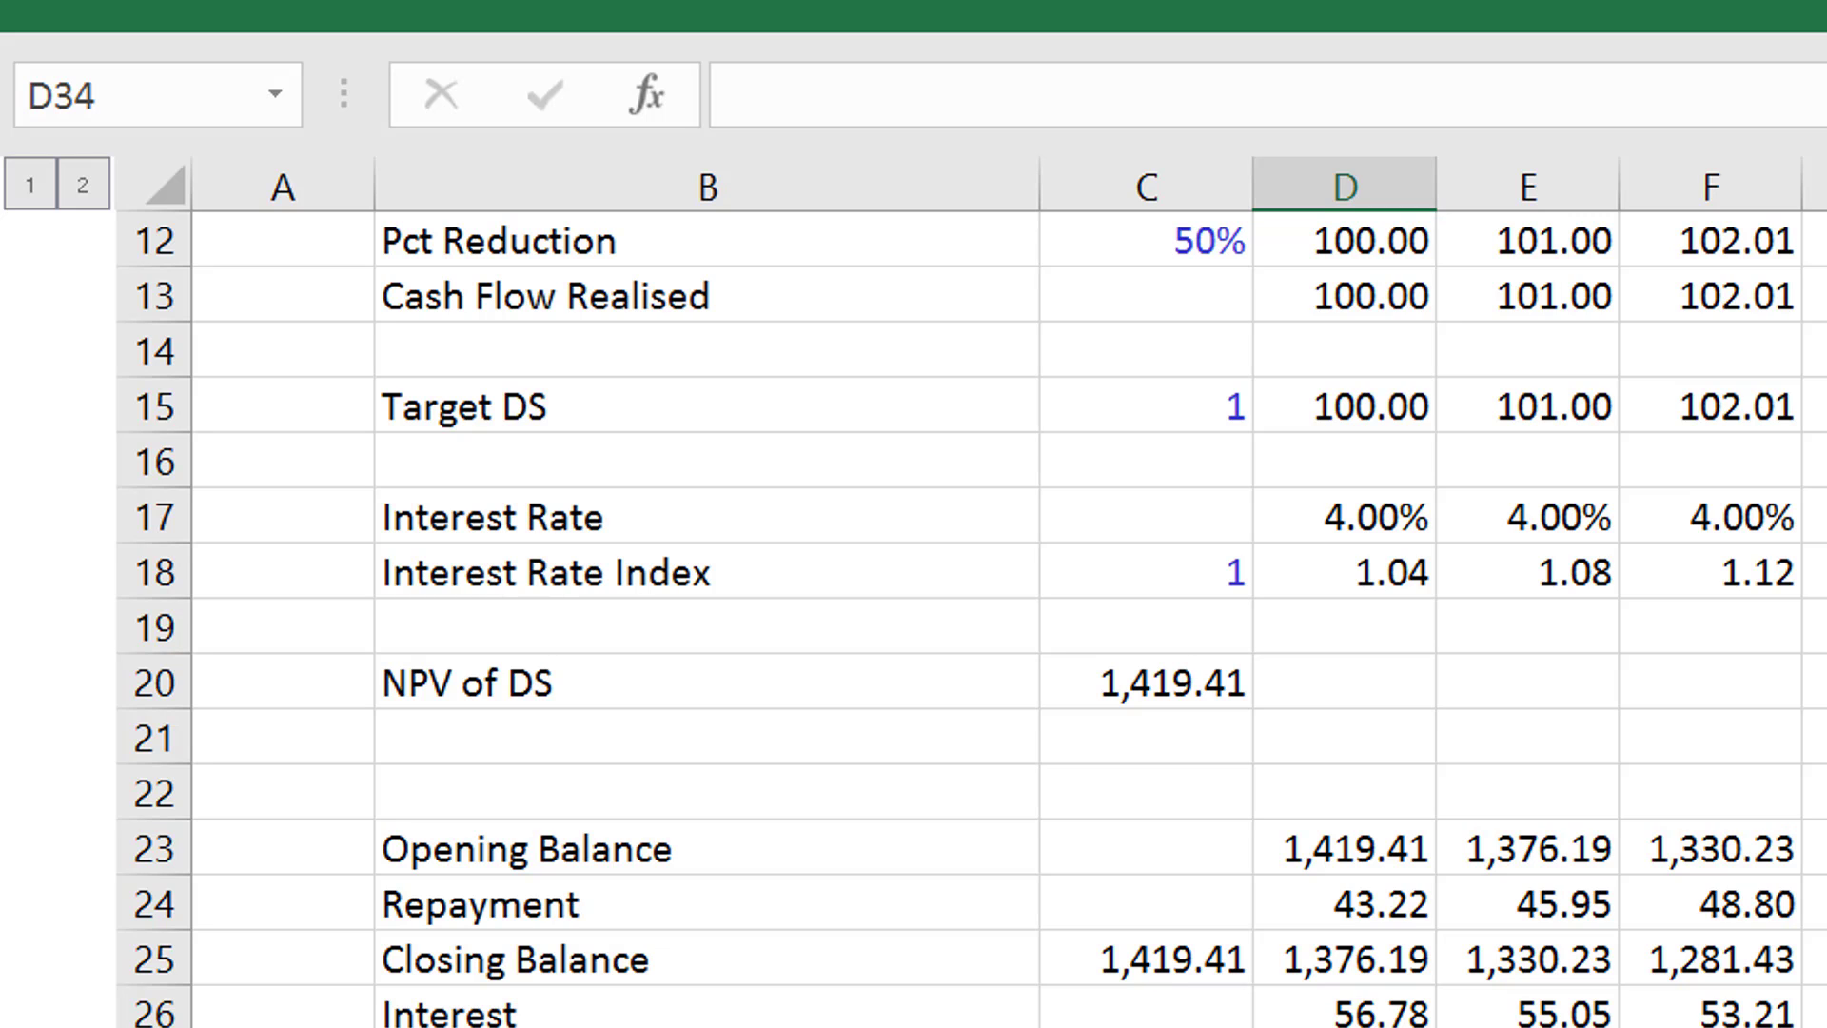
key("Left")
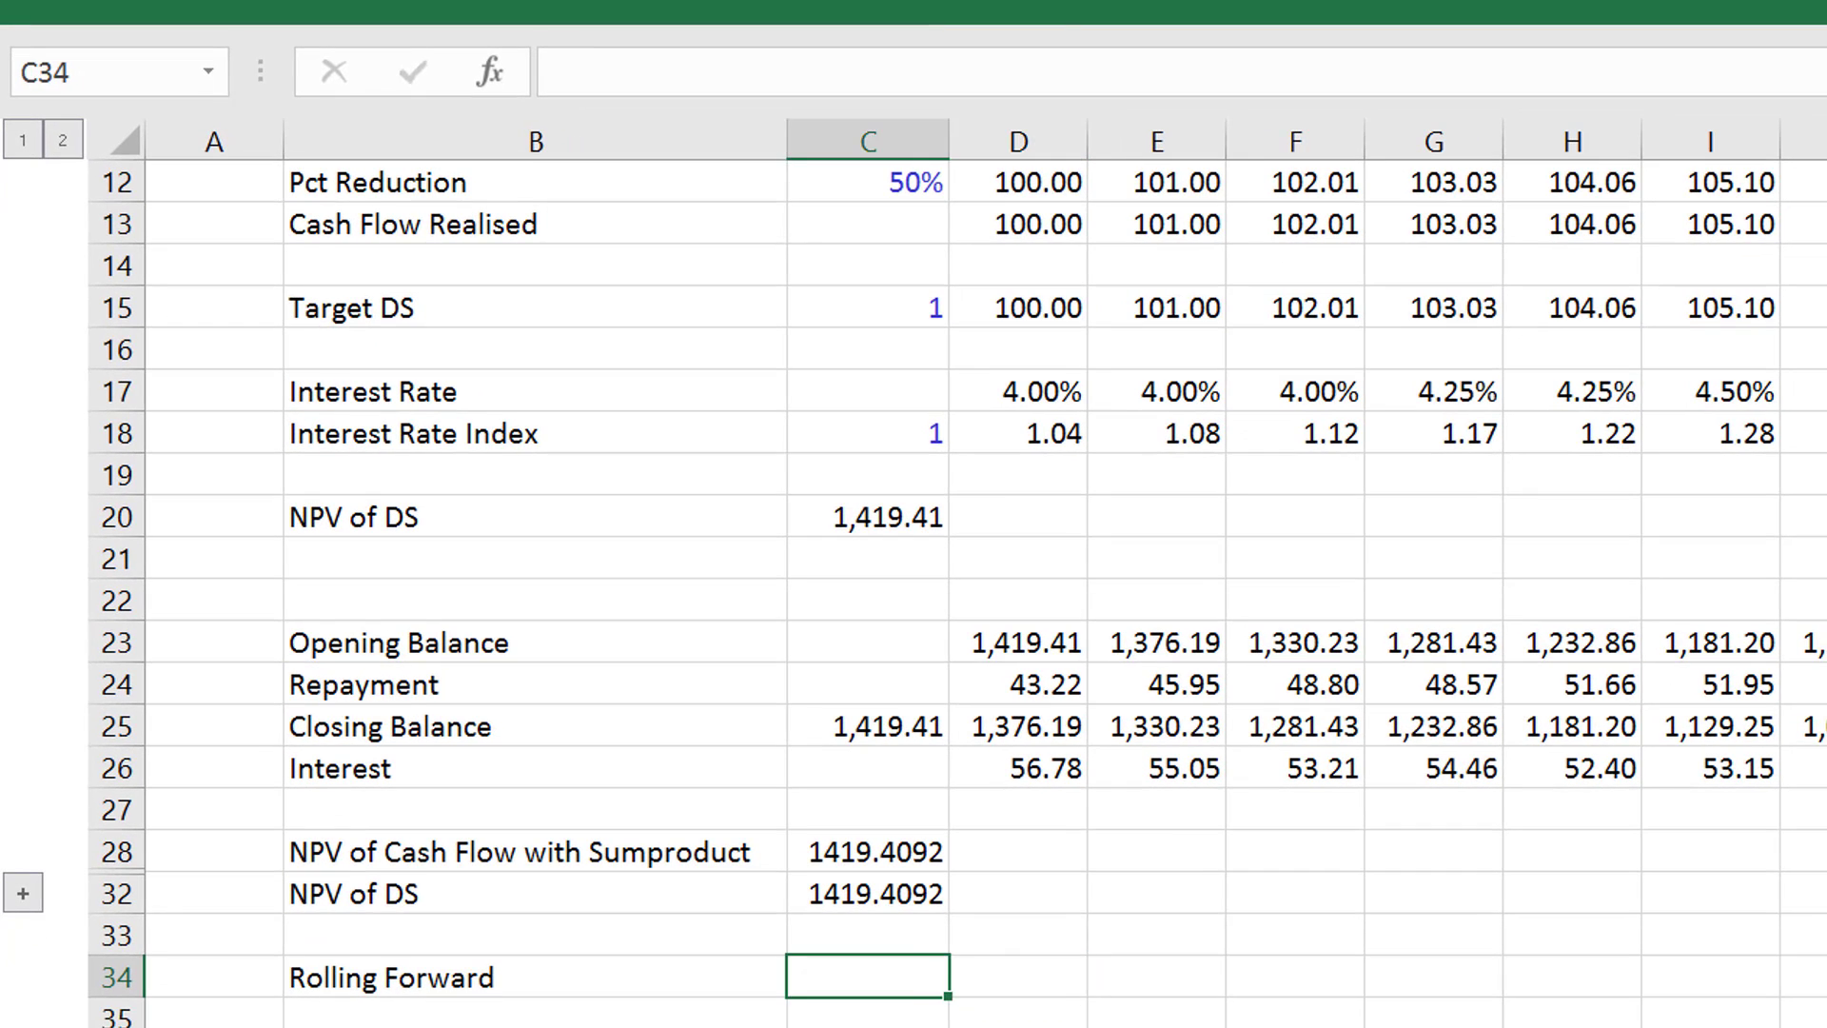
key("Right")
type("=")
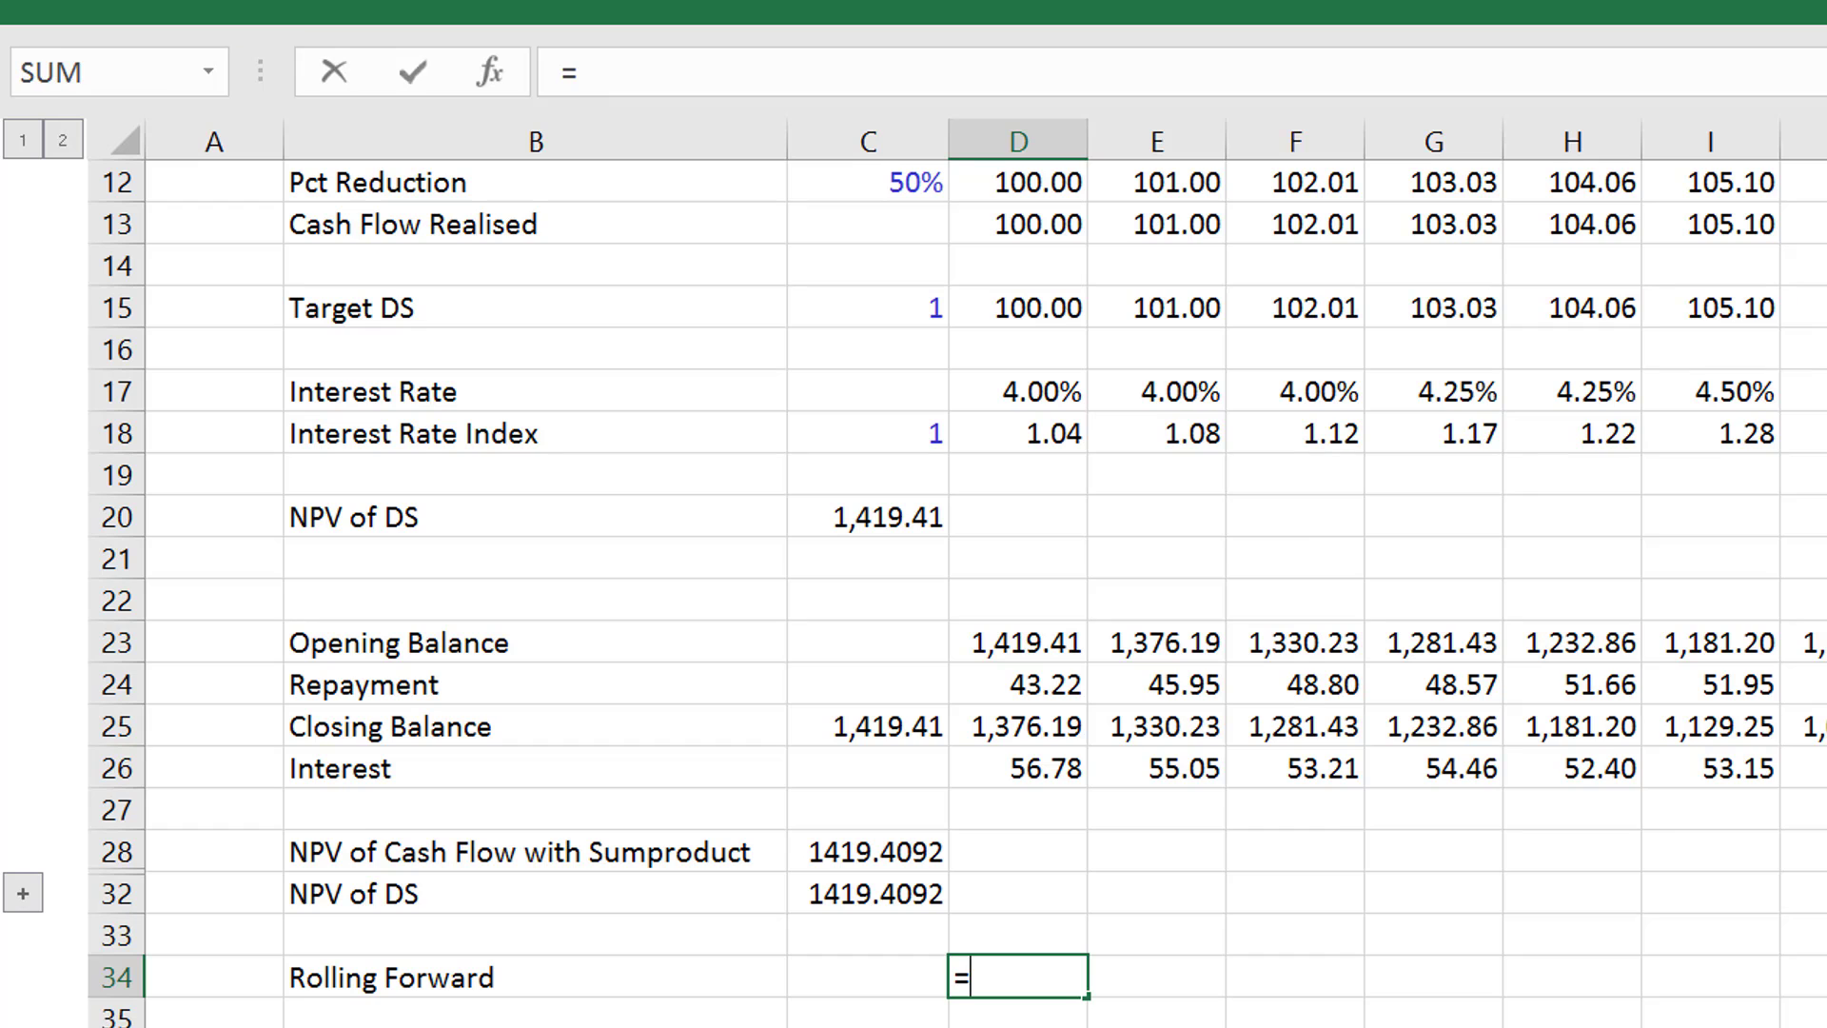
type("sum")
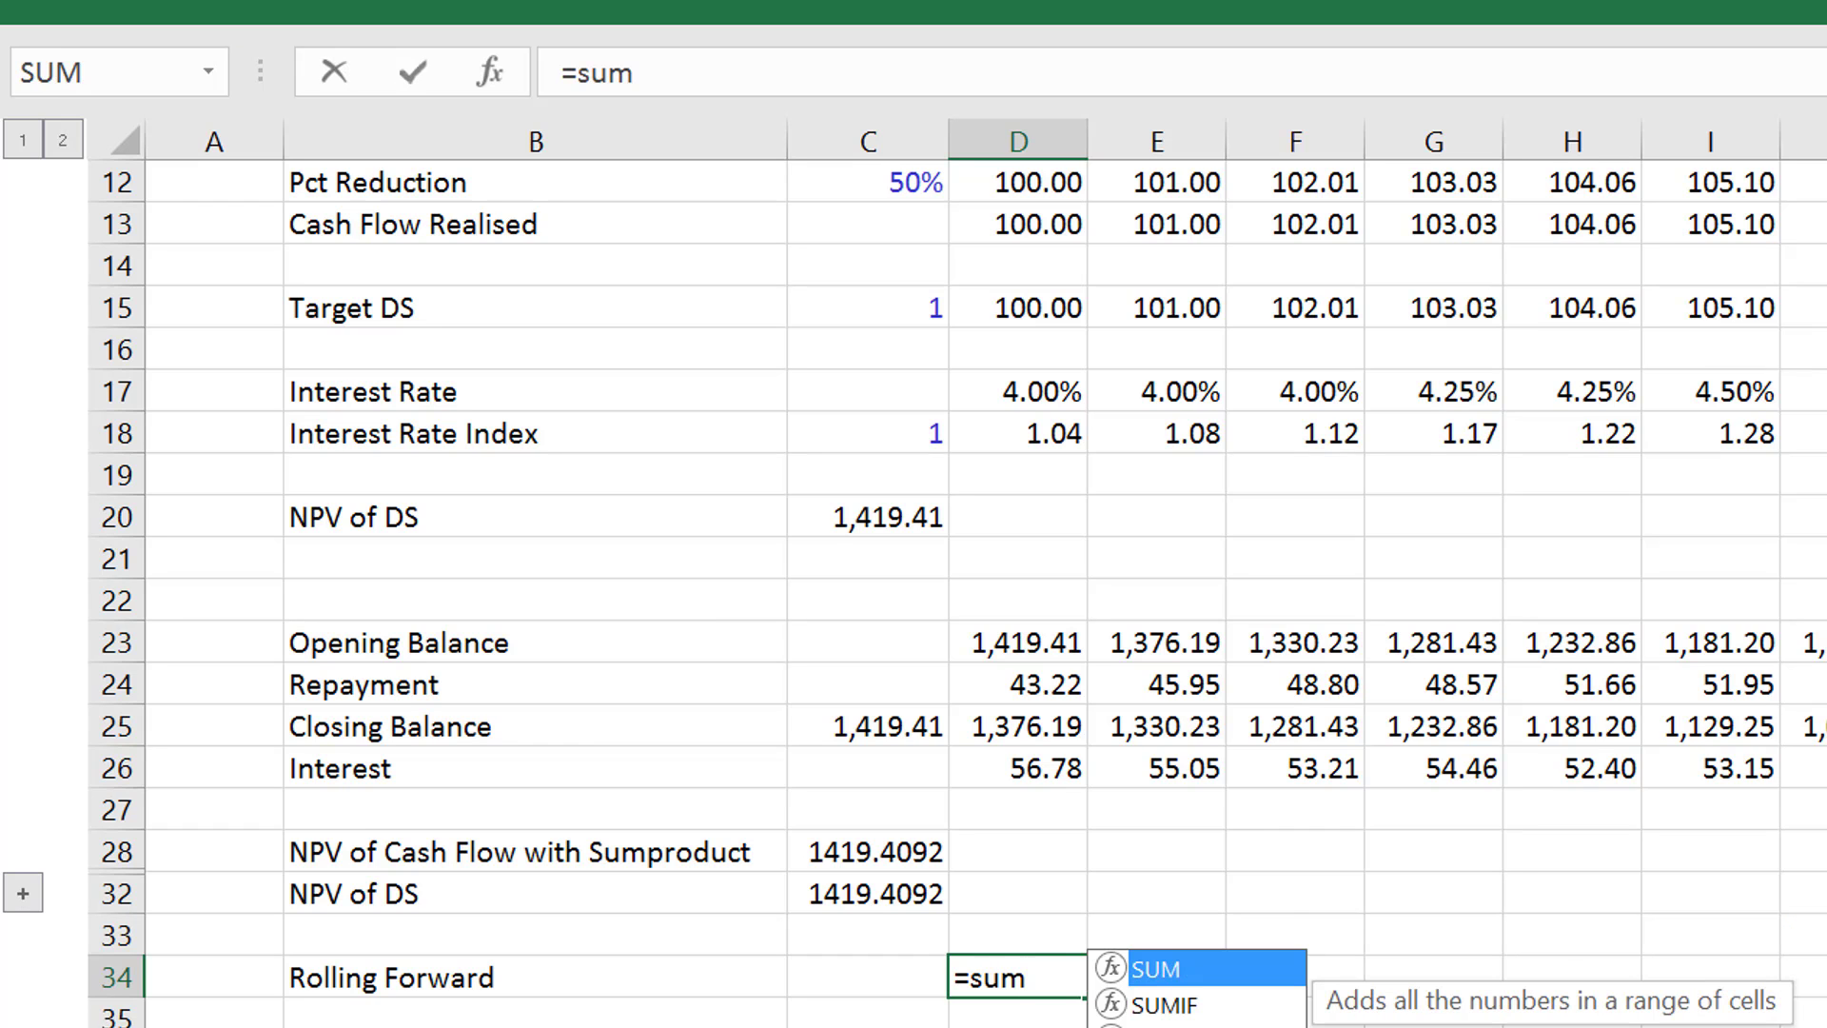
key("Down")
key("Down")
key("Down")
key("Tab")
key("Up")
key("Up")
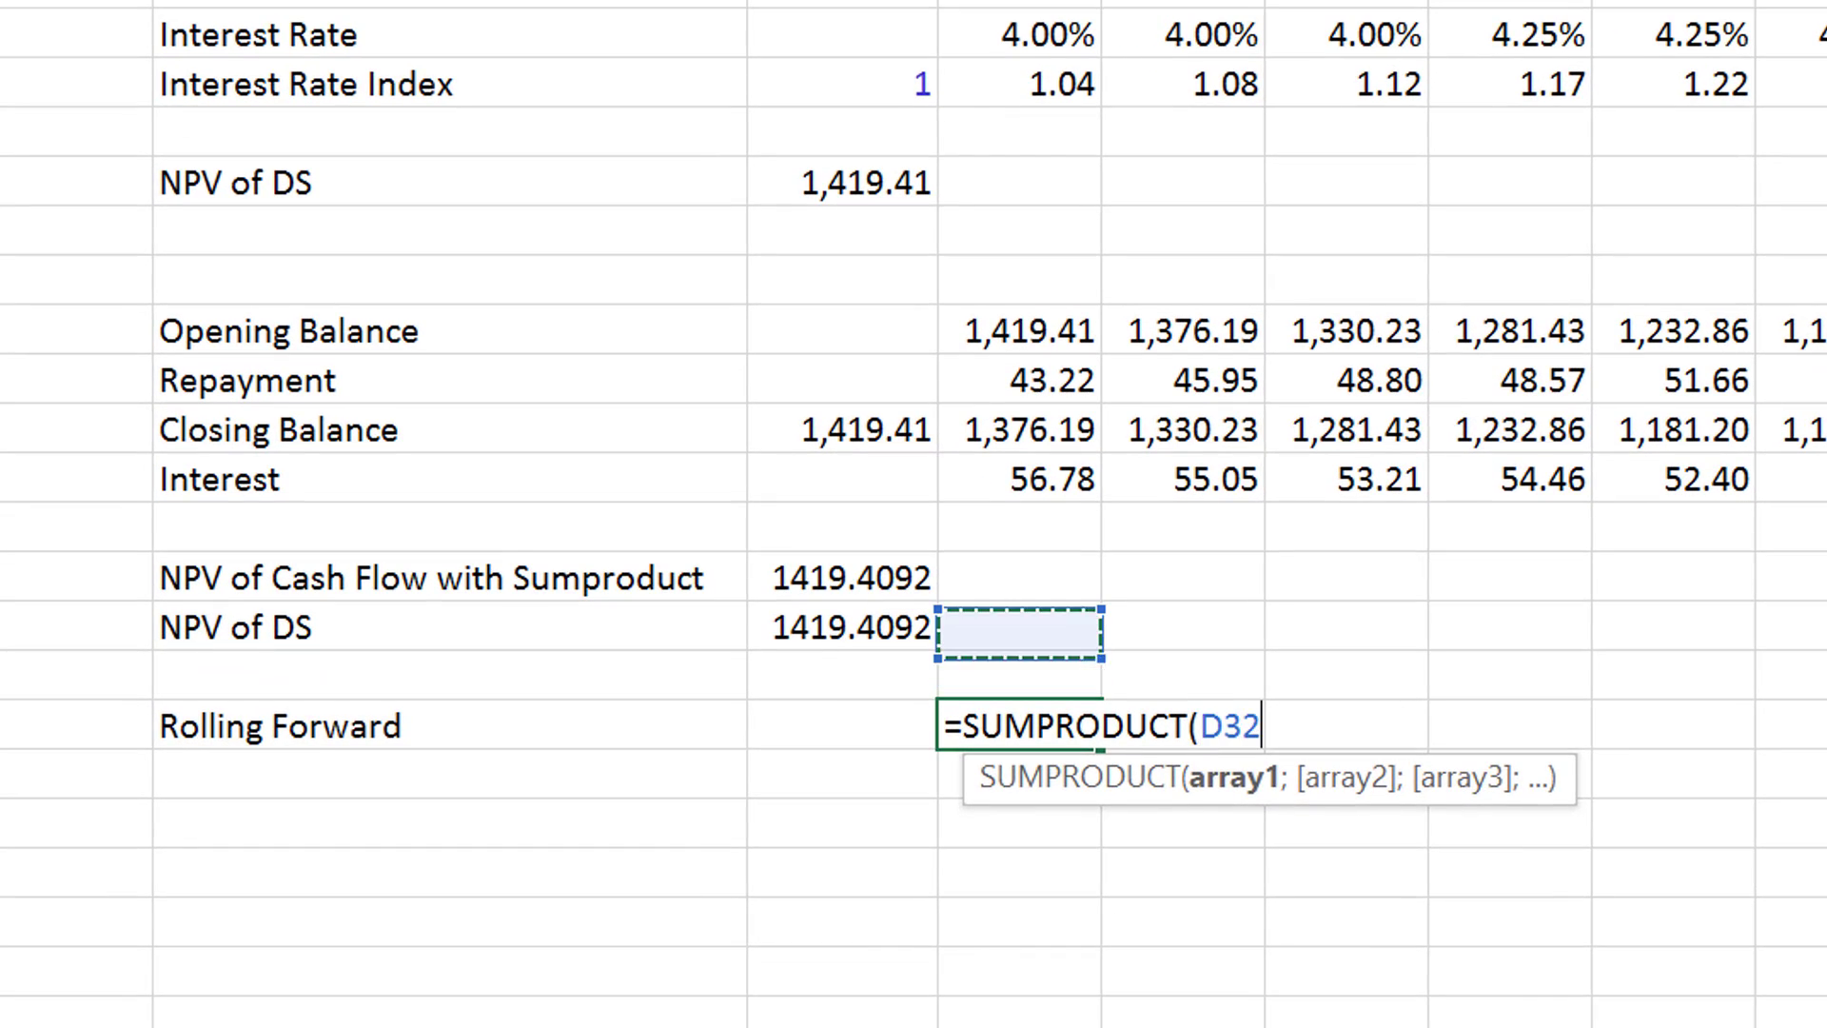
key("Up")
key("Up")
key("Up")
key("Up")
key("Up")
key("Up")
key("Up")
key("Up")
key("Up")
key("Up")
key("Up")
key("Up")
key("Up")
key("Up")
key("Up")
key("Up")
key("Up")
key("Up")
key("Up")
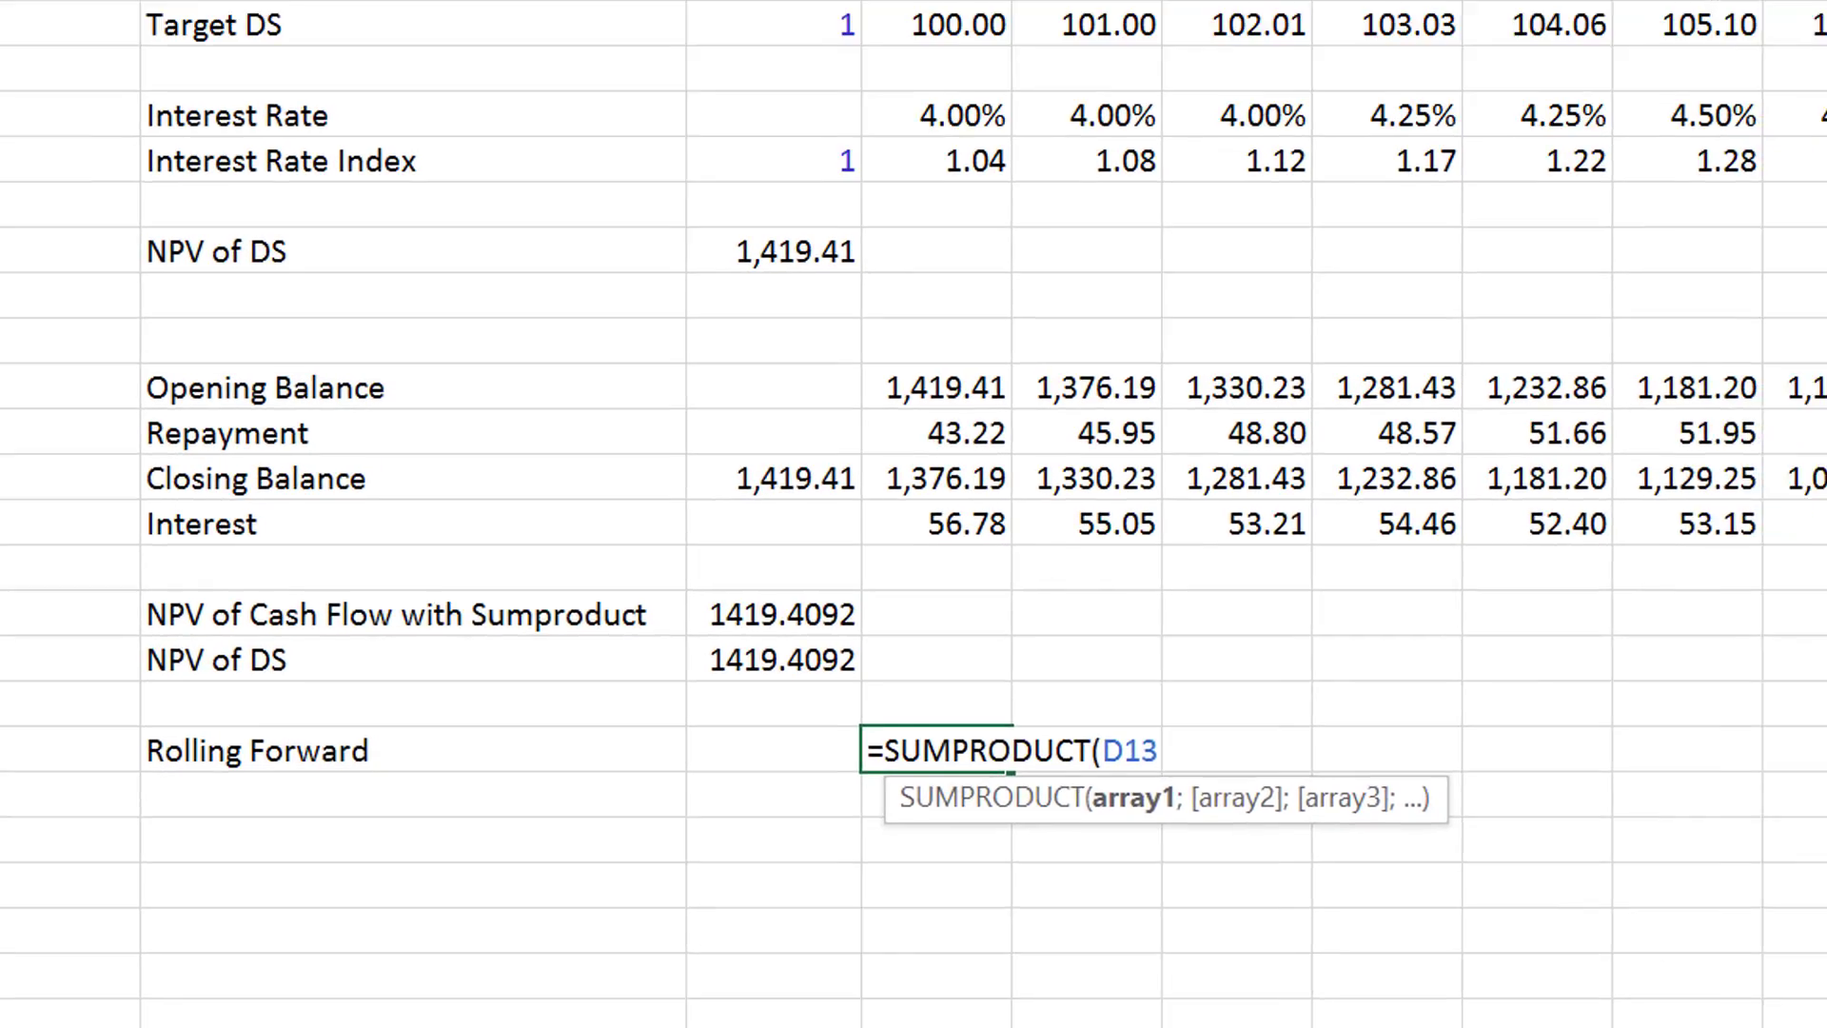
key("Up")
key("Up")
key("Up")
key("Down")
key("Down")
key("Down")
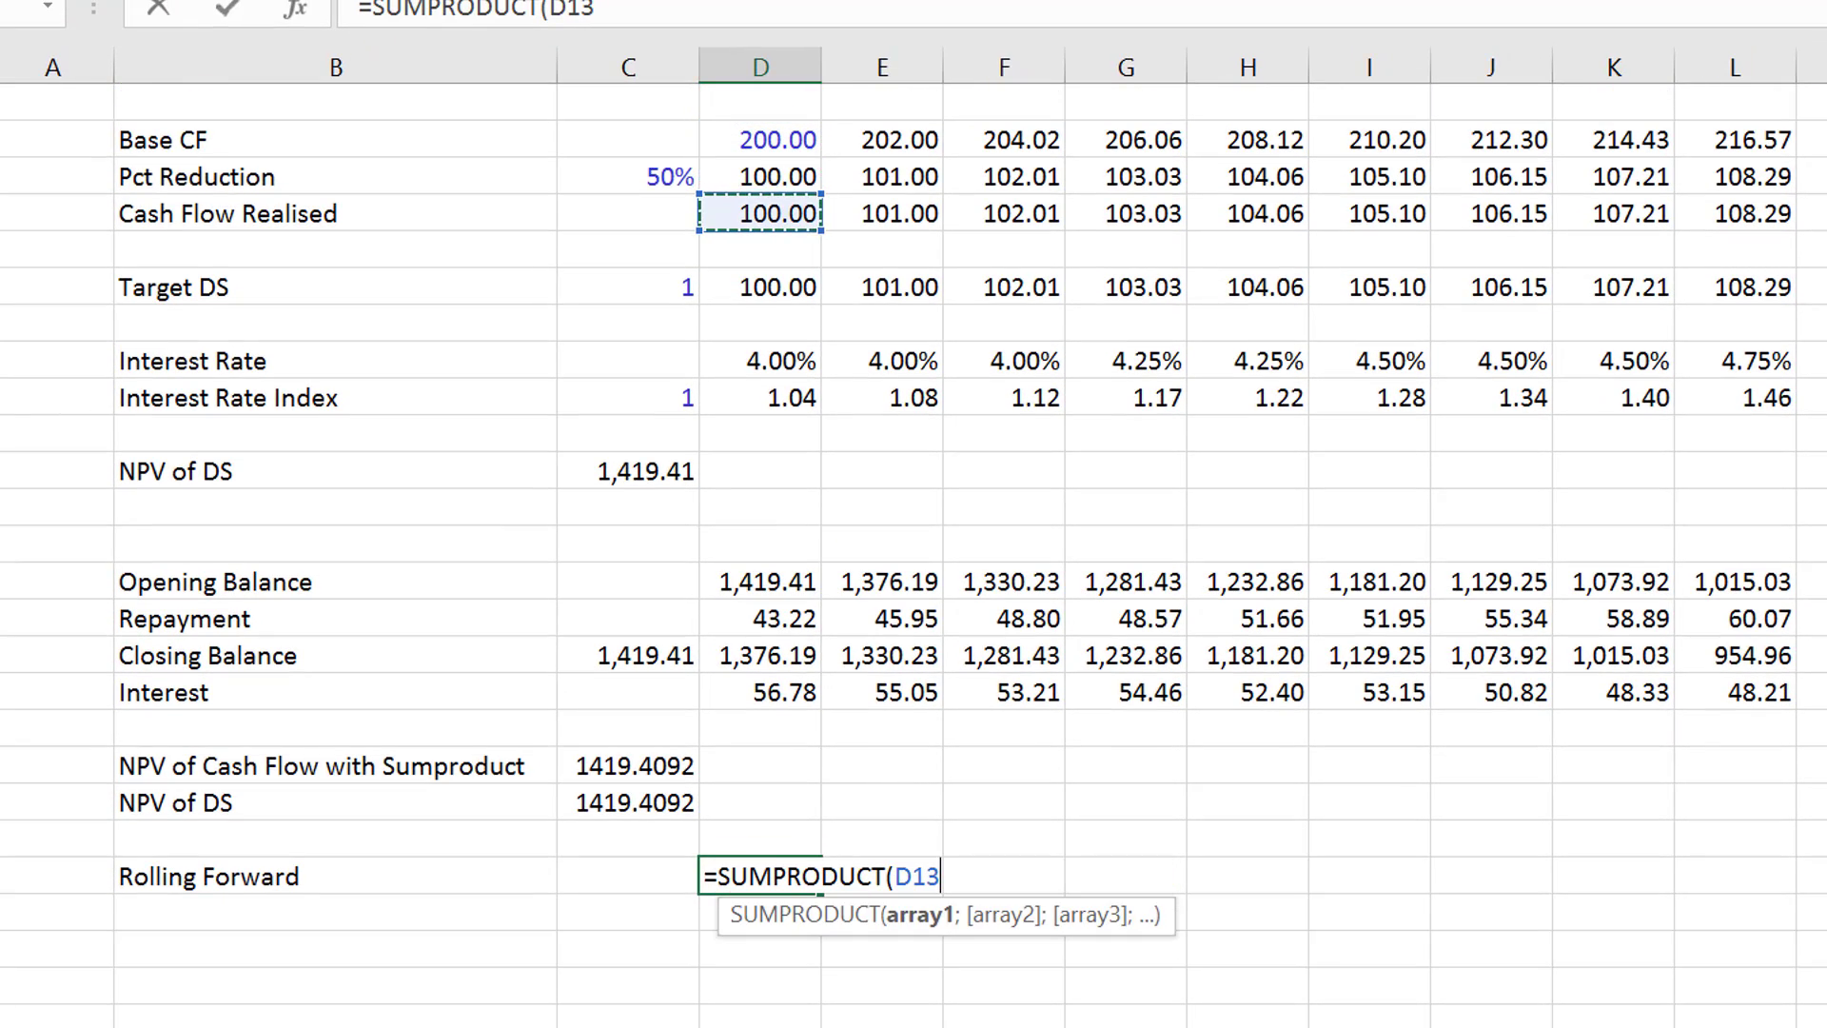
key("ctrl+shift+Right")
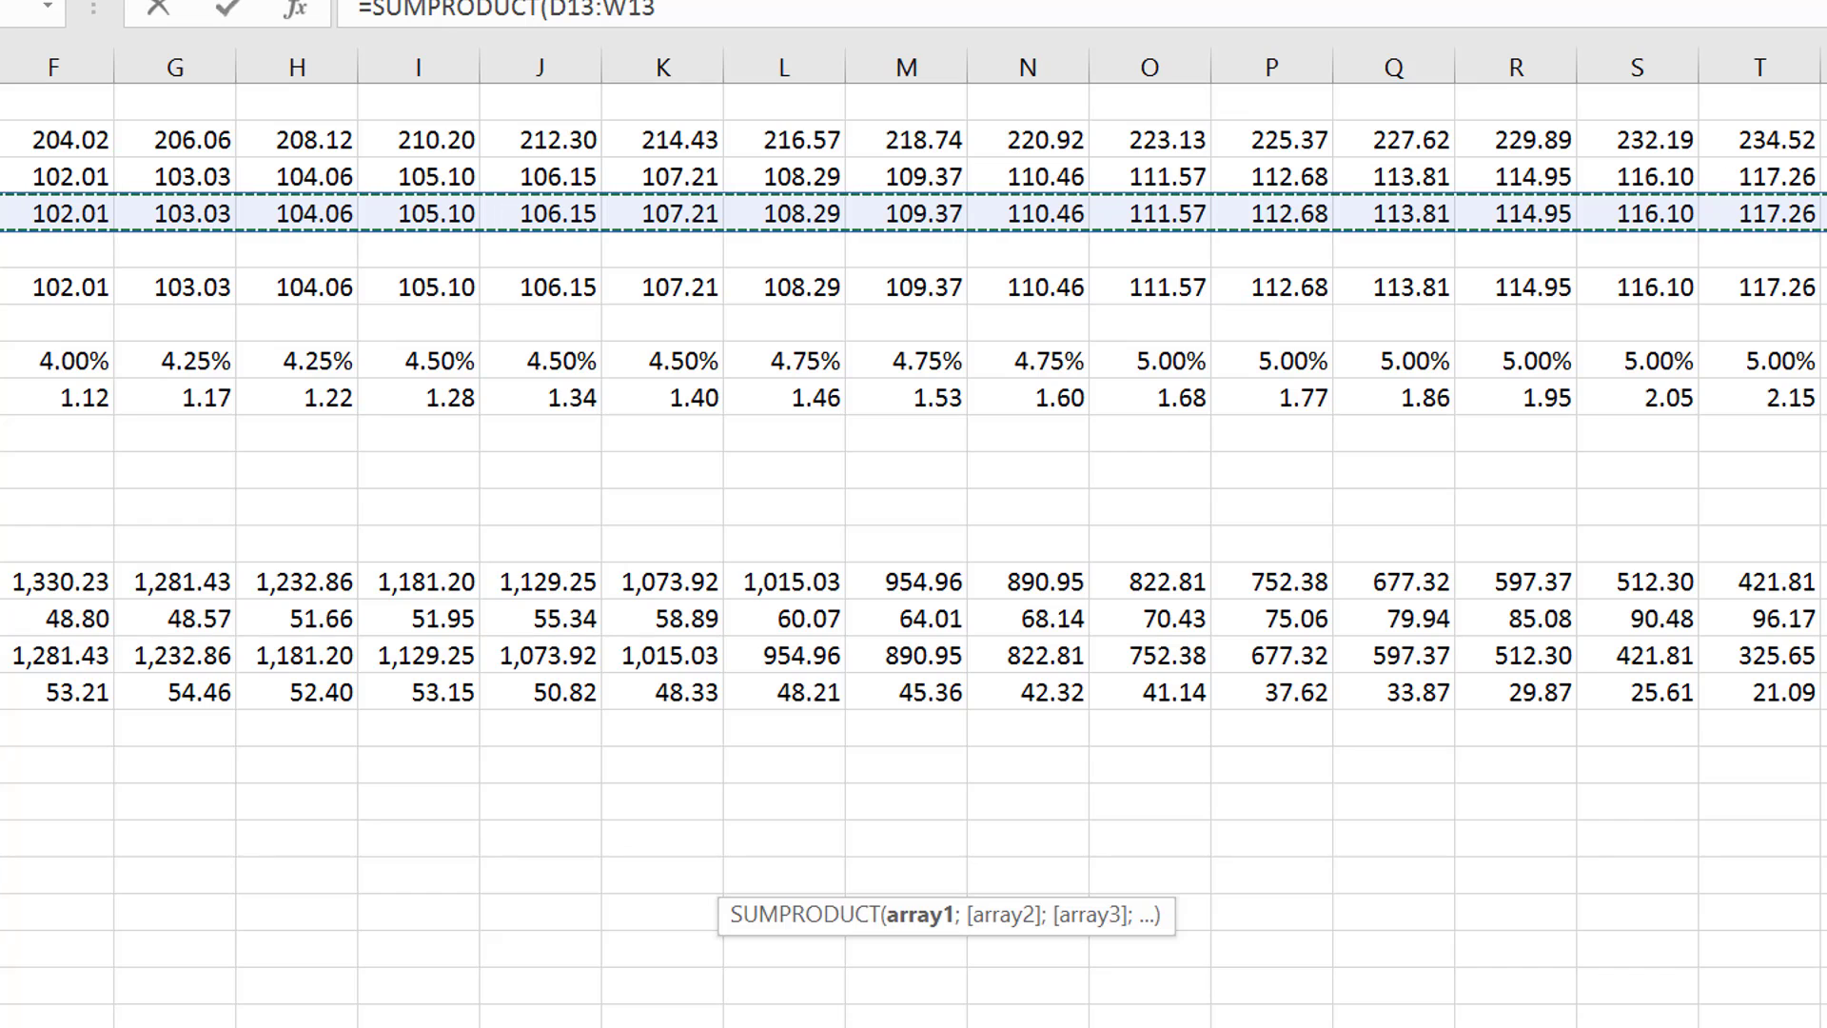
- Change the SUMPRODUCT cash flow range to E13:W13, starting one period ahead, and add the division operator
key("Left")
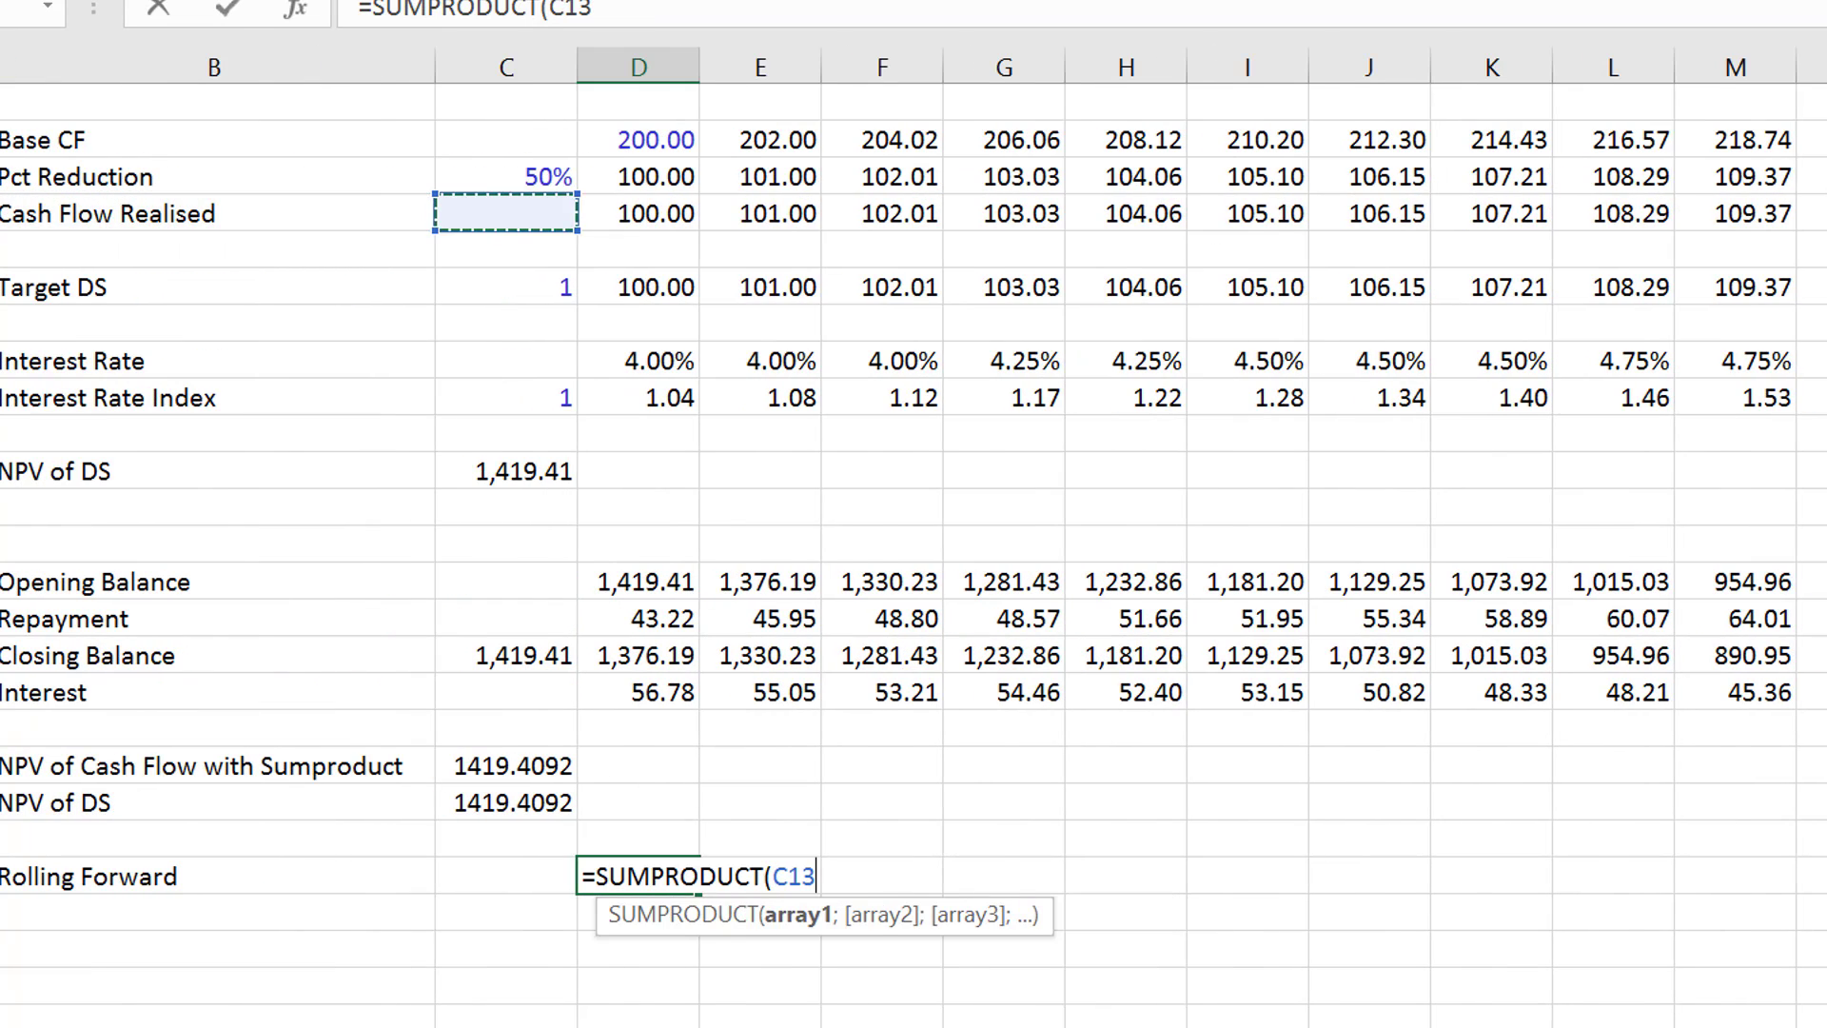
key("Right")
key("Right")
key("ctrl+shift+Right")
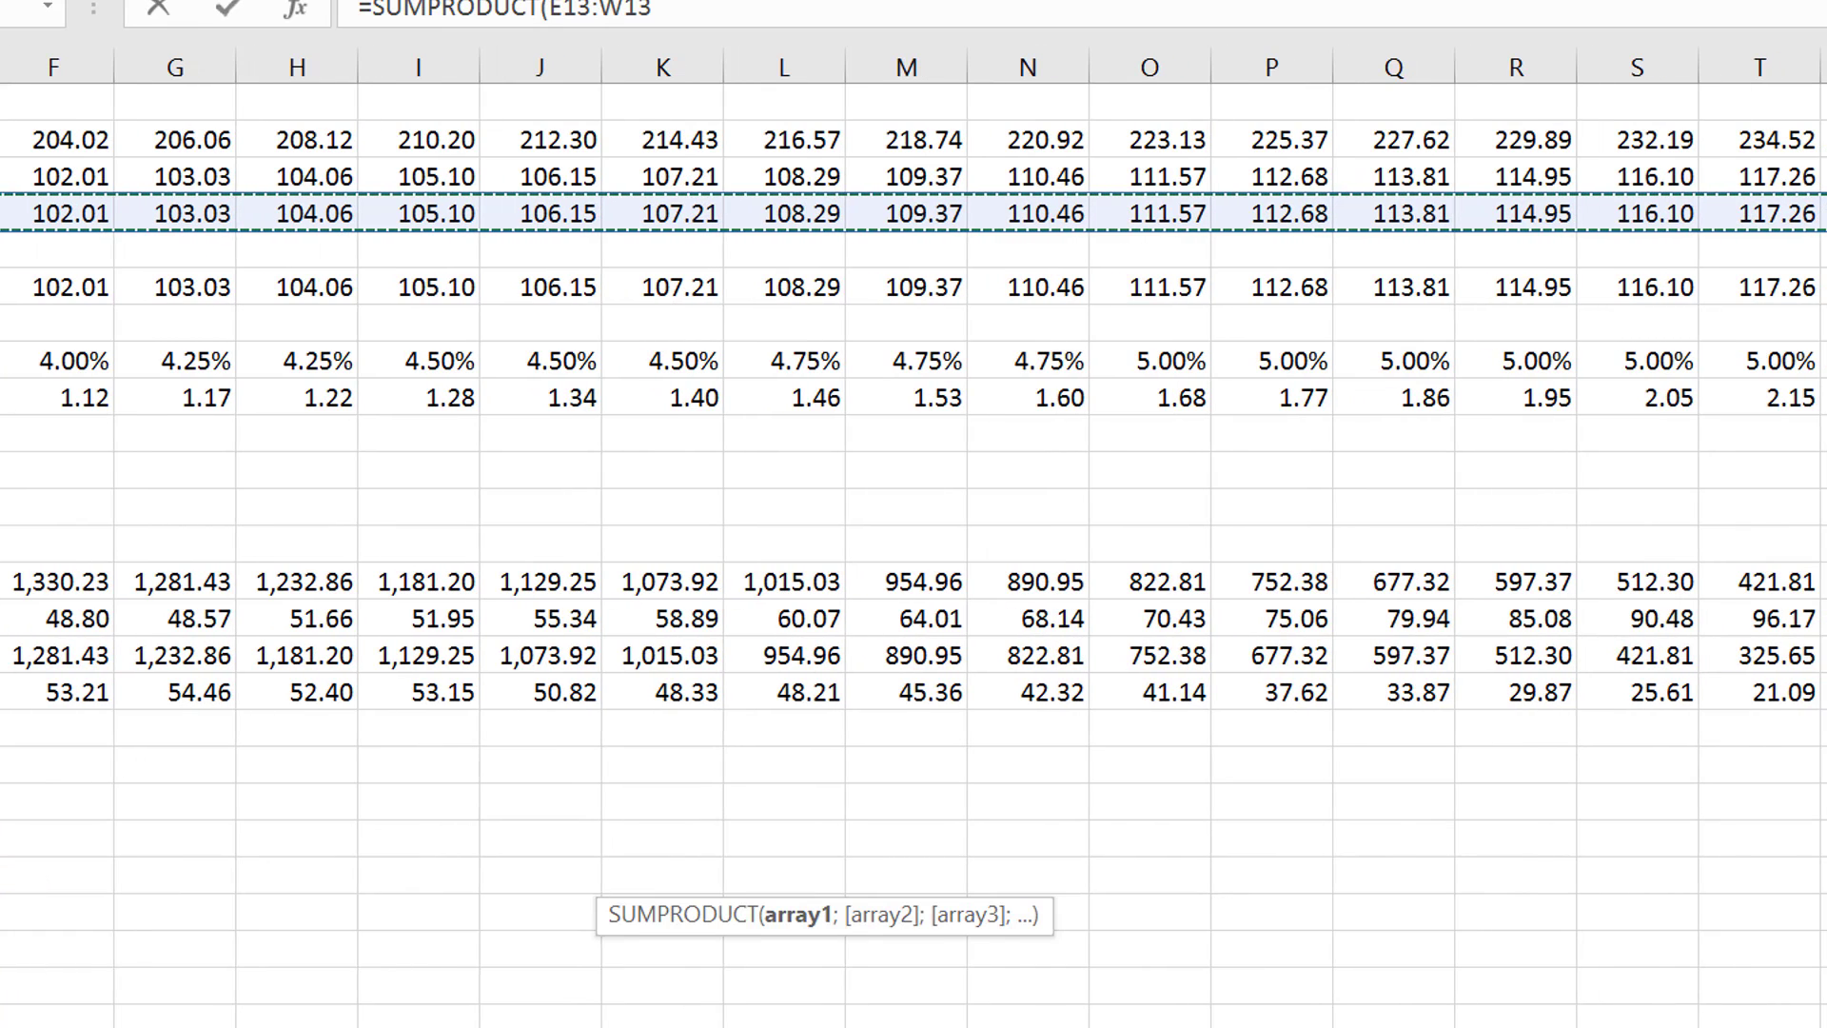
type("/")
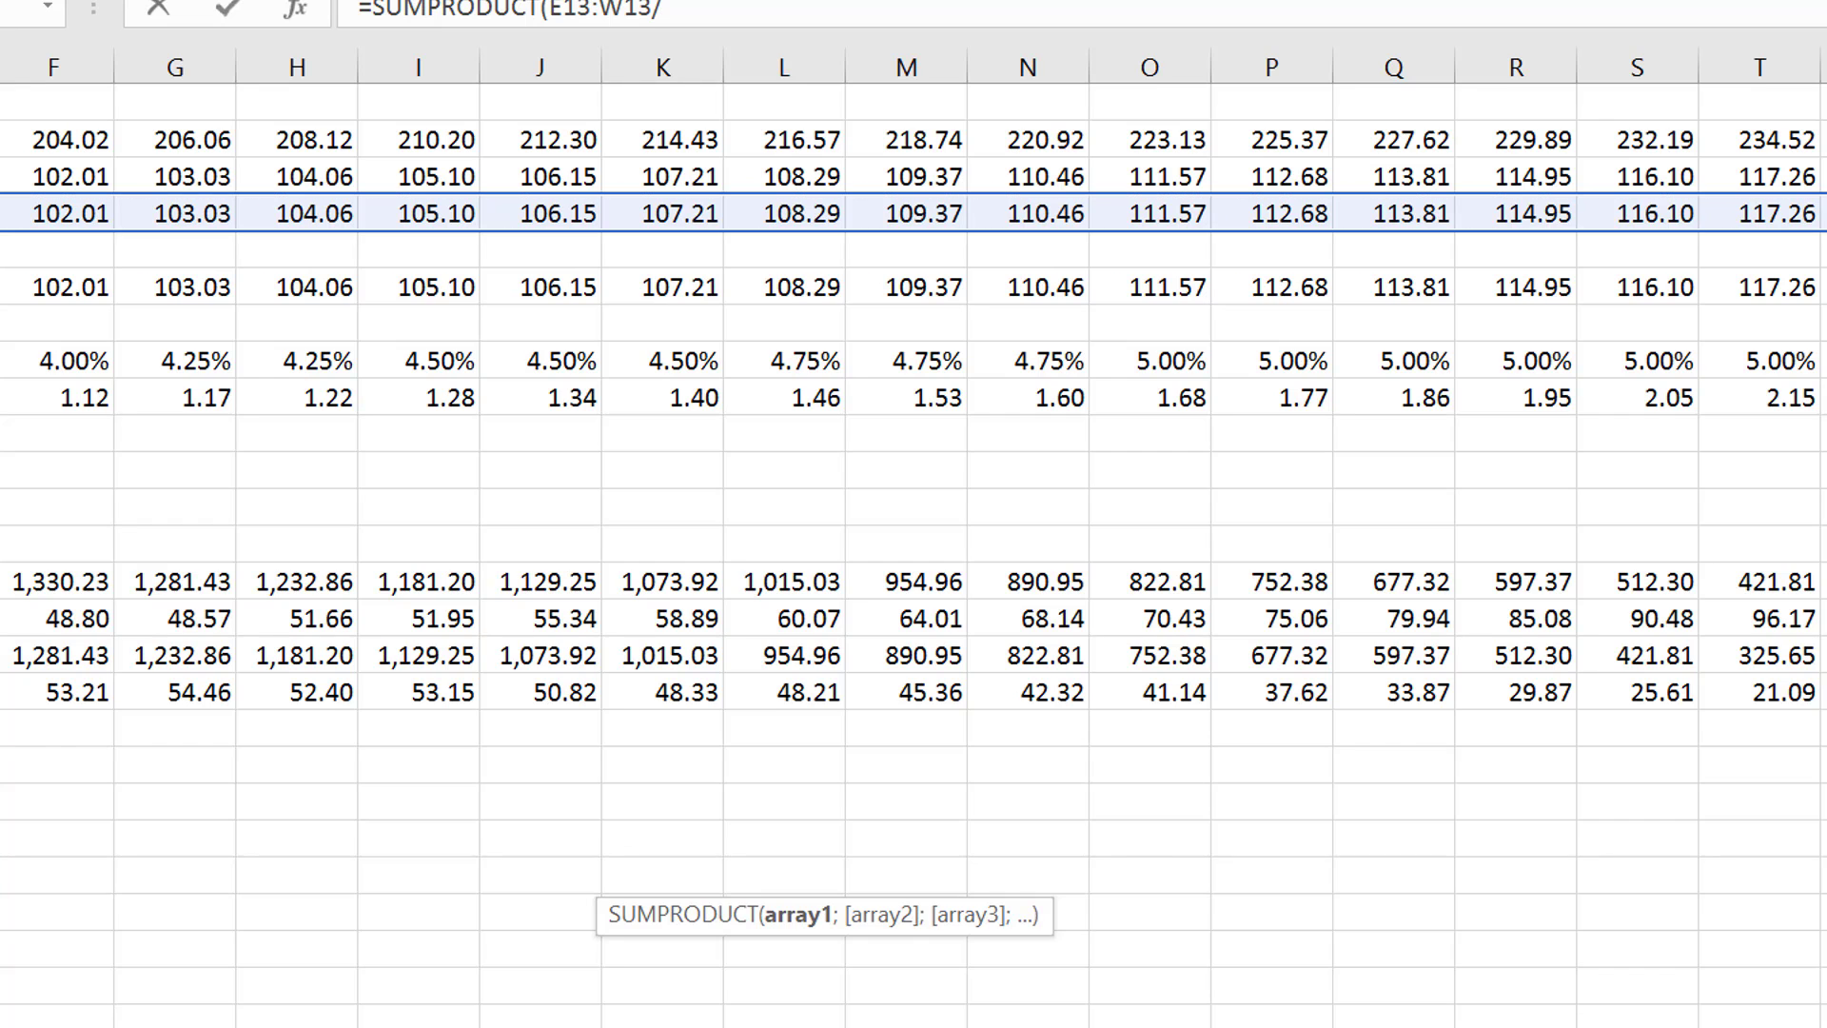
- Divide the cash flow range by the Interest Rate Index range E18:W18 and complete the Rolling Forward formula in D34
key("Left")
key("Left")
key("Right")
key("Up")
key("Up")
key("Up")
key("Up")
key("Up")
key("Up")
key("Up")
key("Up")
key("Up")
key("Up")
key("Up")
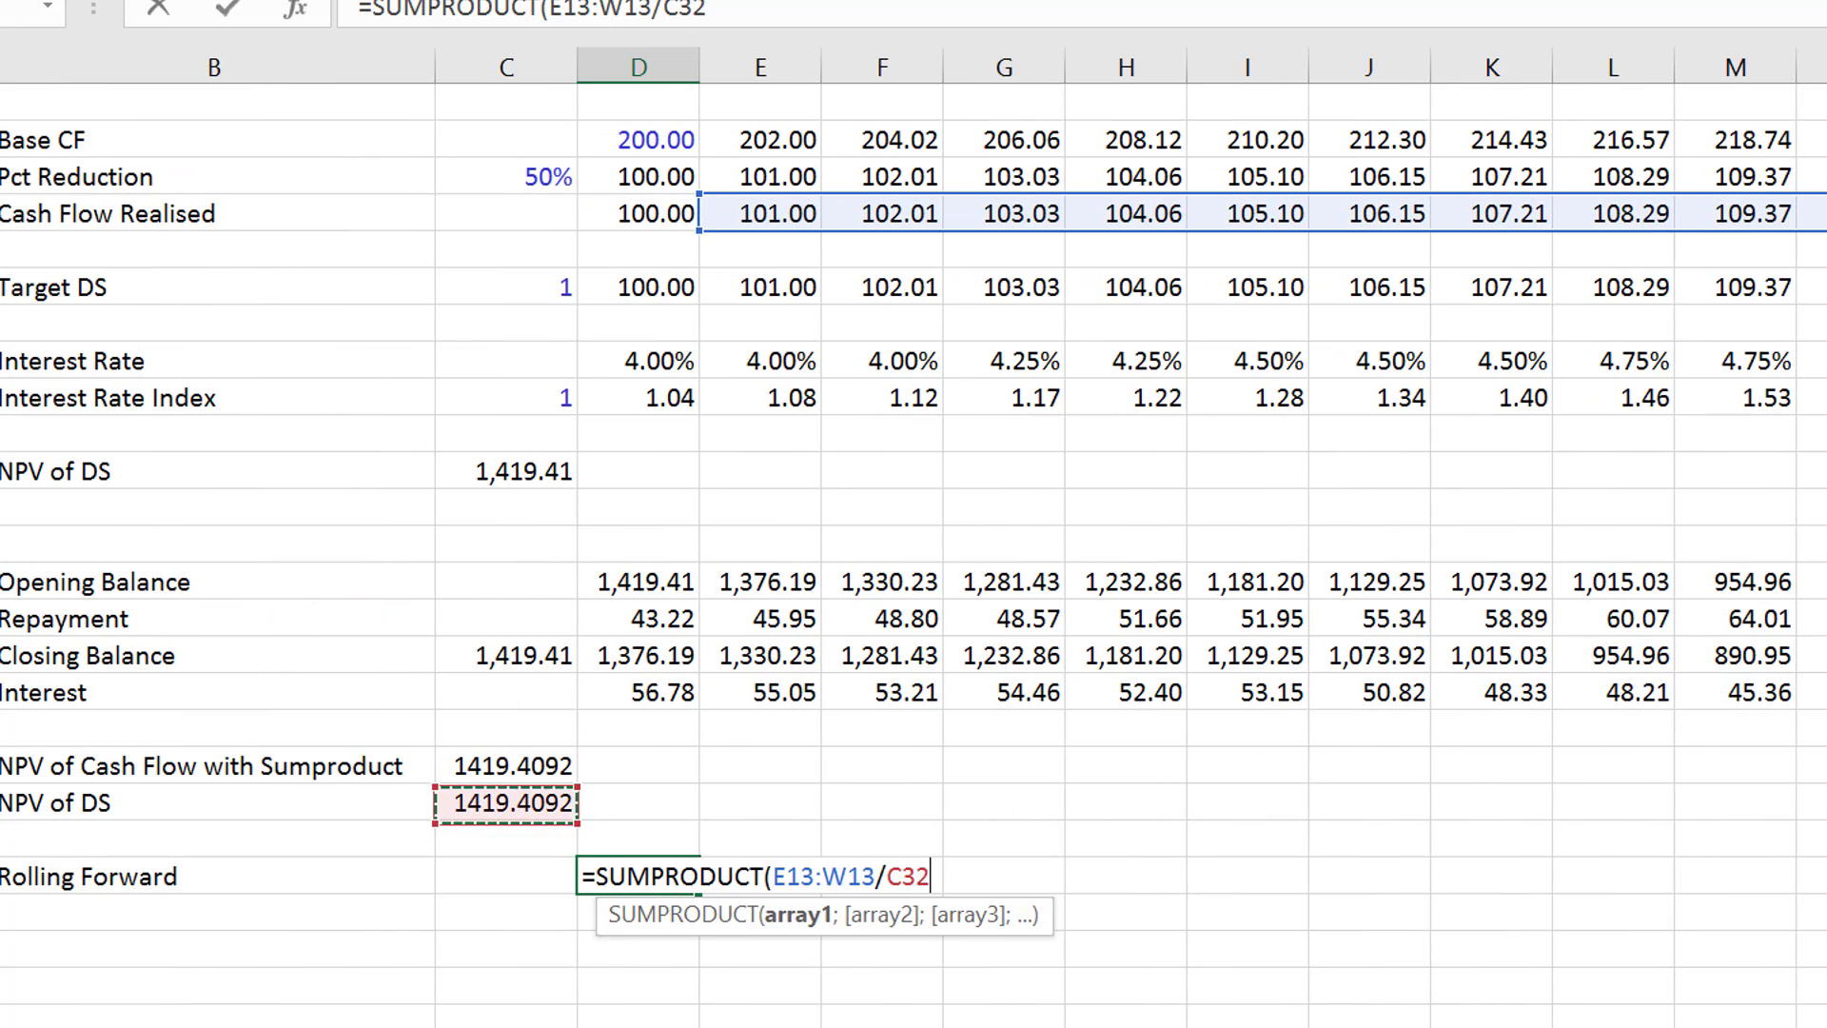
key("Up")
key("Up")
key("Up")
key("Up")
key("Up")
key("Right")
key("Right")
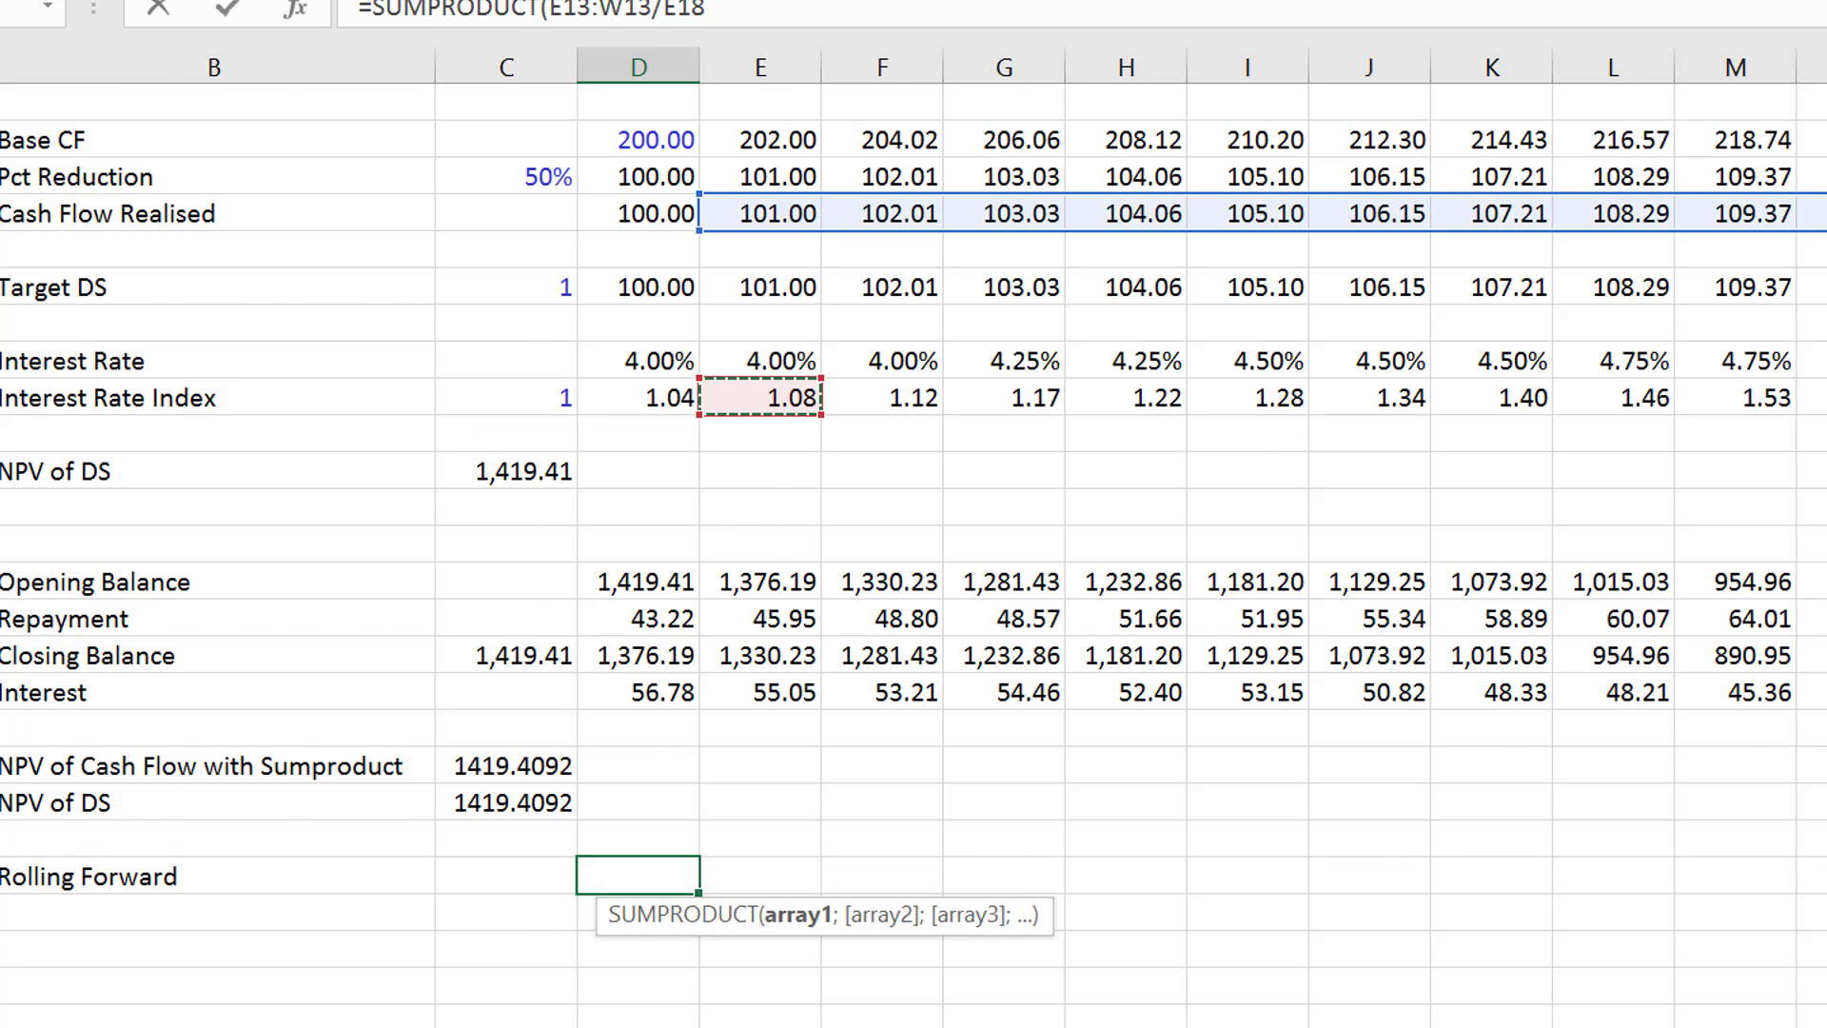
key("ctrl+shift+Right")
key("Return")
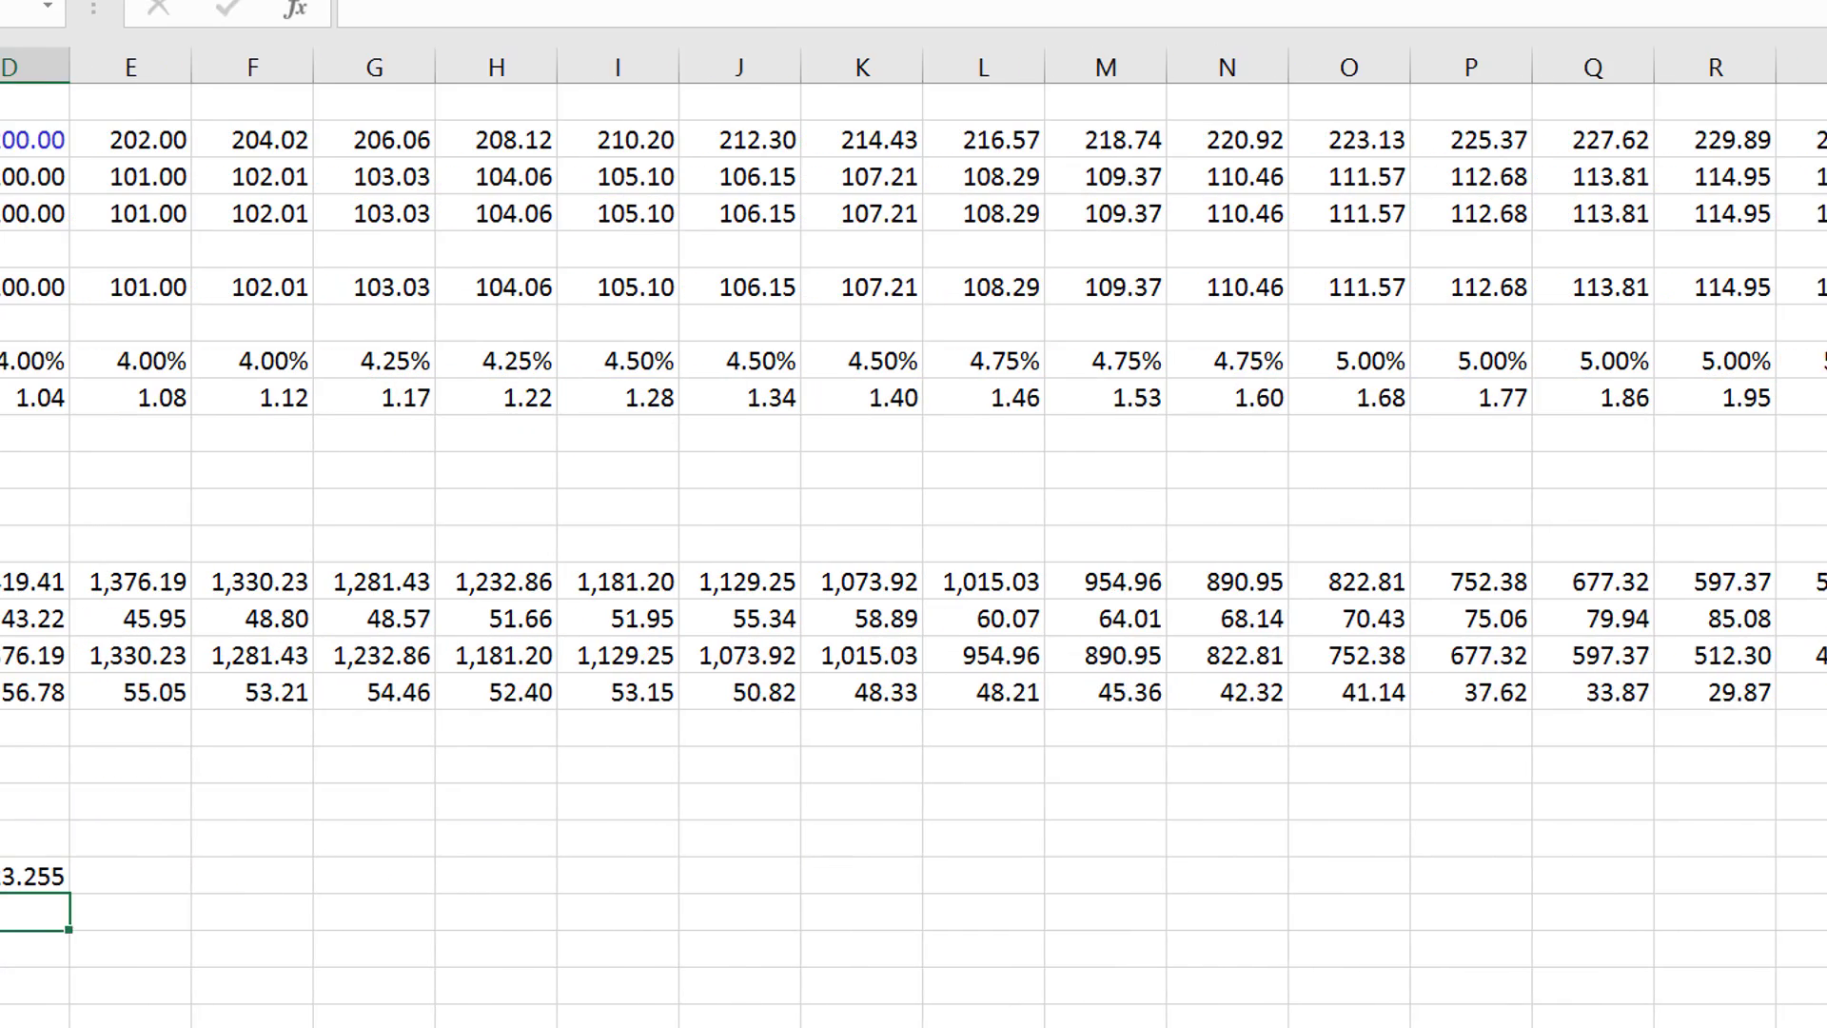
- Compare the Rolling Forward value in D34 with the debt balances in column D
key("Up")
key("Left")
key("Left")
key("Left")
key("Right")
key("Right")
key("Right")
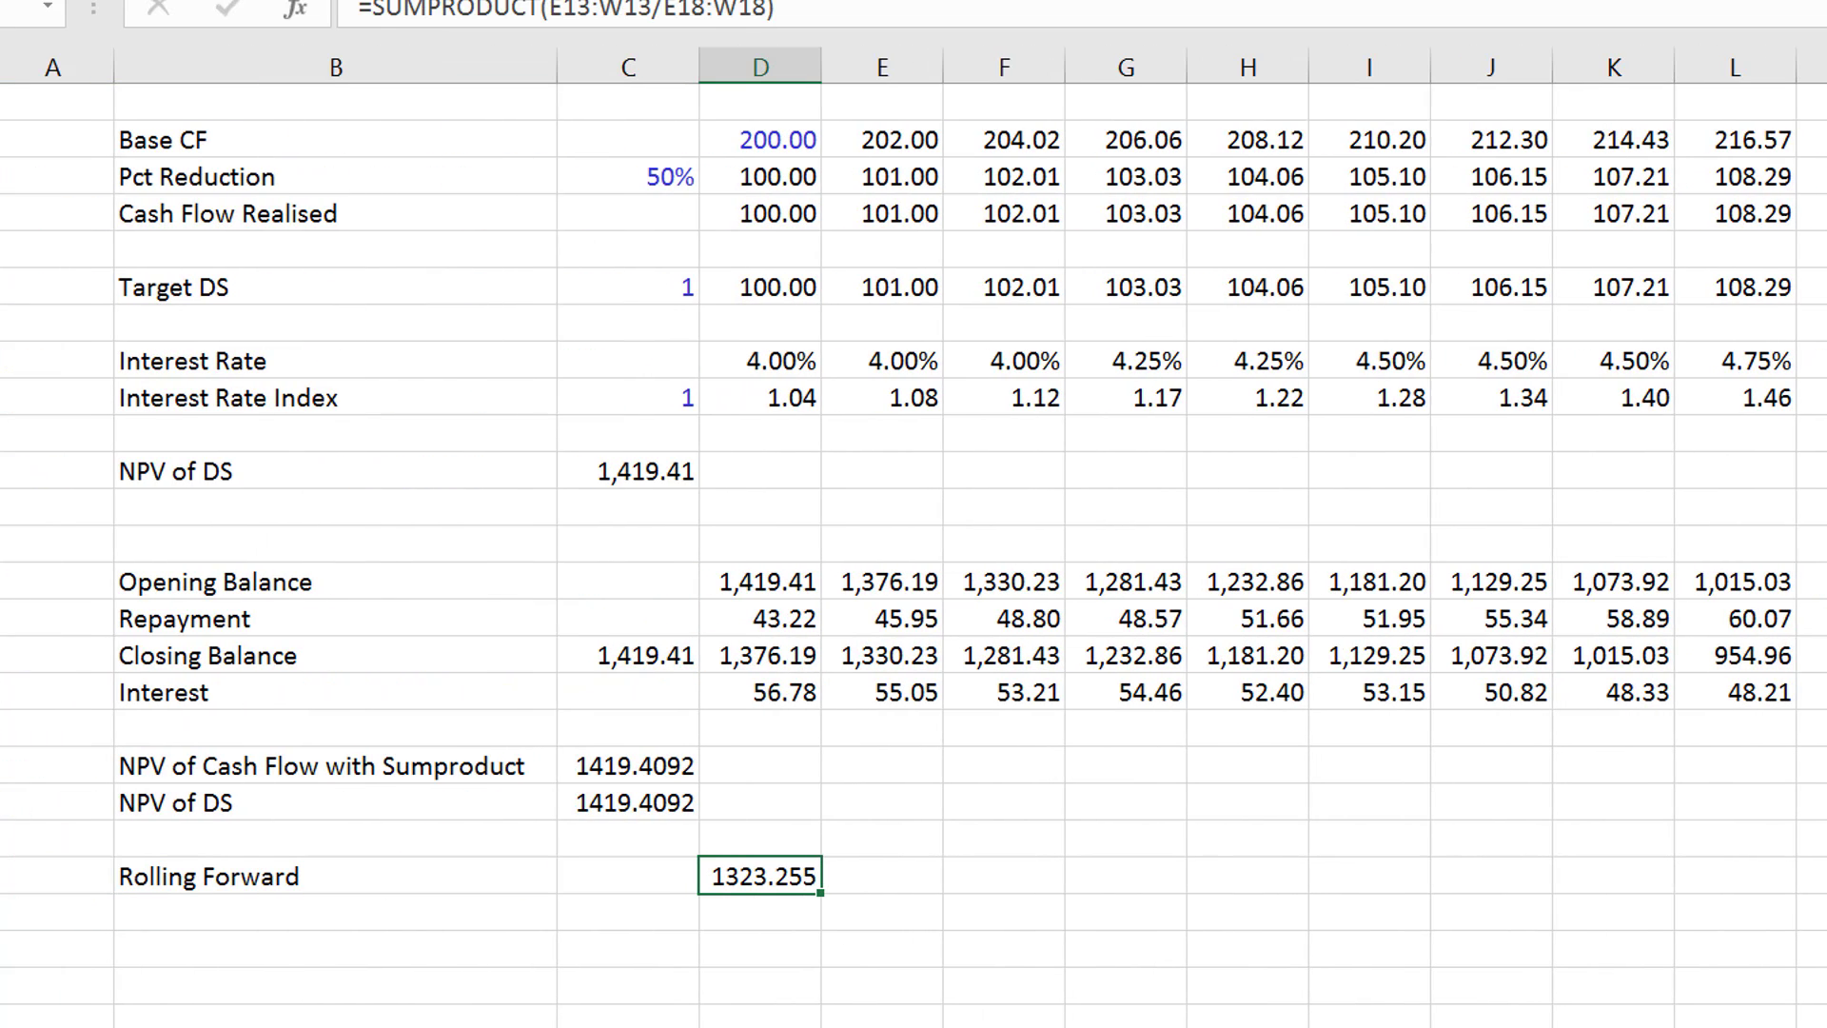
key("Up")
key("Up")
key("Up")
key("Up")
key("Up")
key("Down")
key("Down")
key("Down")
key("Down")
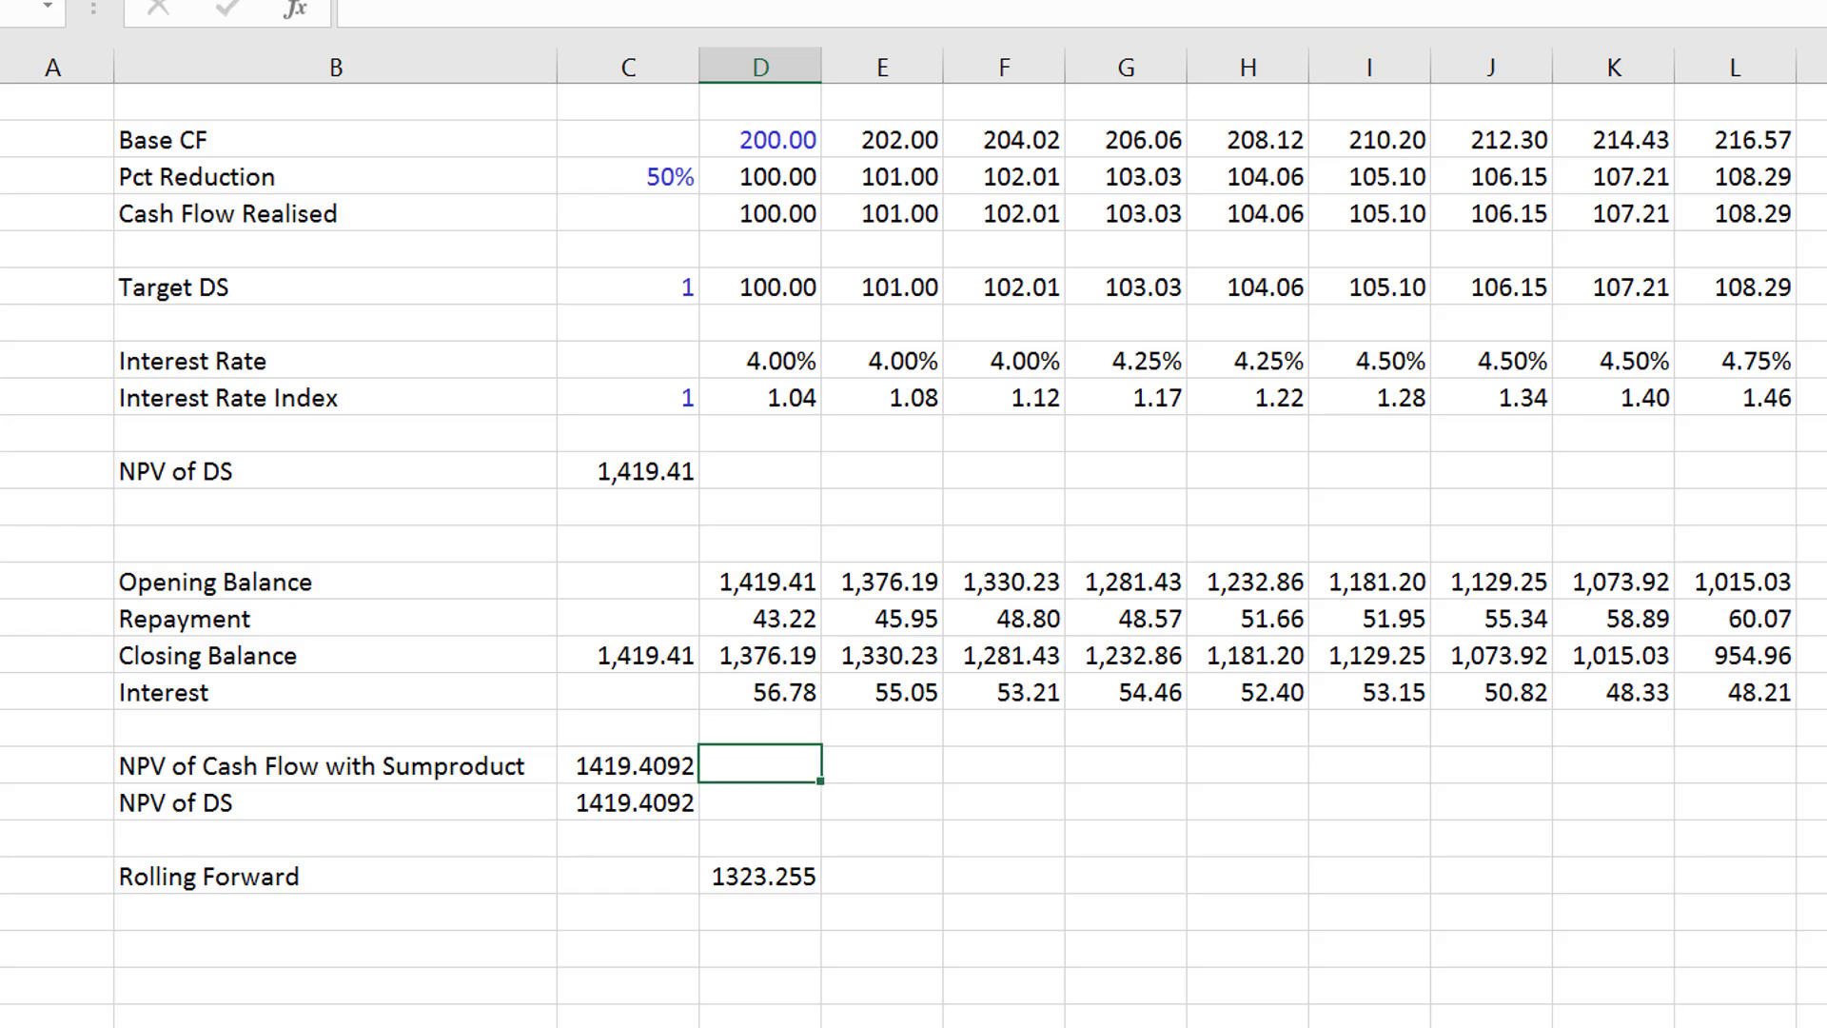
- Format the Rolling Forward value in D34 with a thousands separator and two decimals
key("Down")
key("ctrl+shift+1")
key("Up")
key("Up")
key("Up")
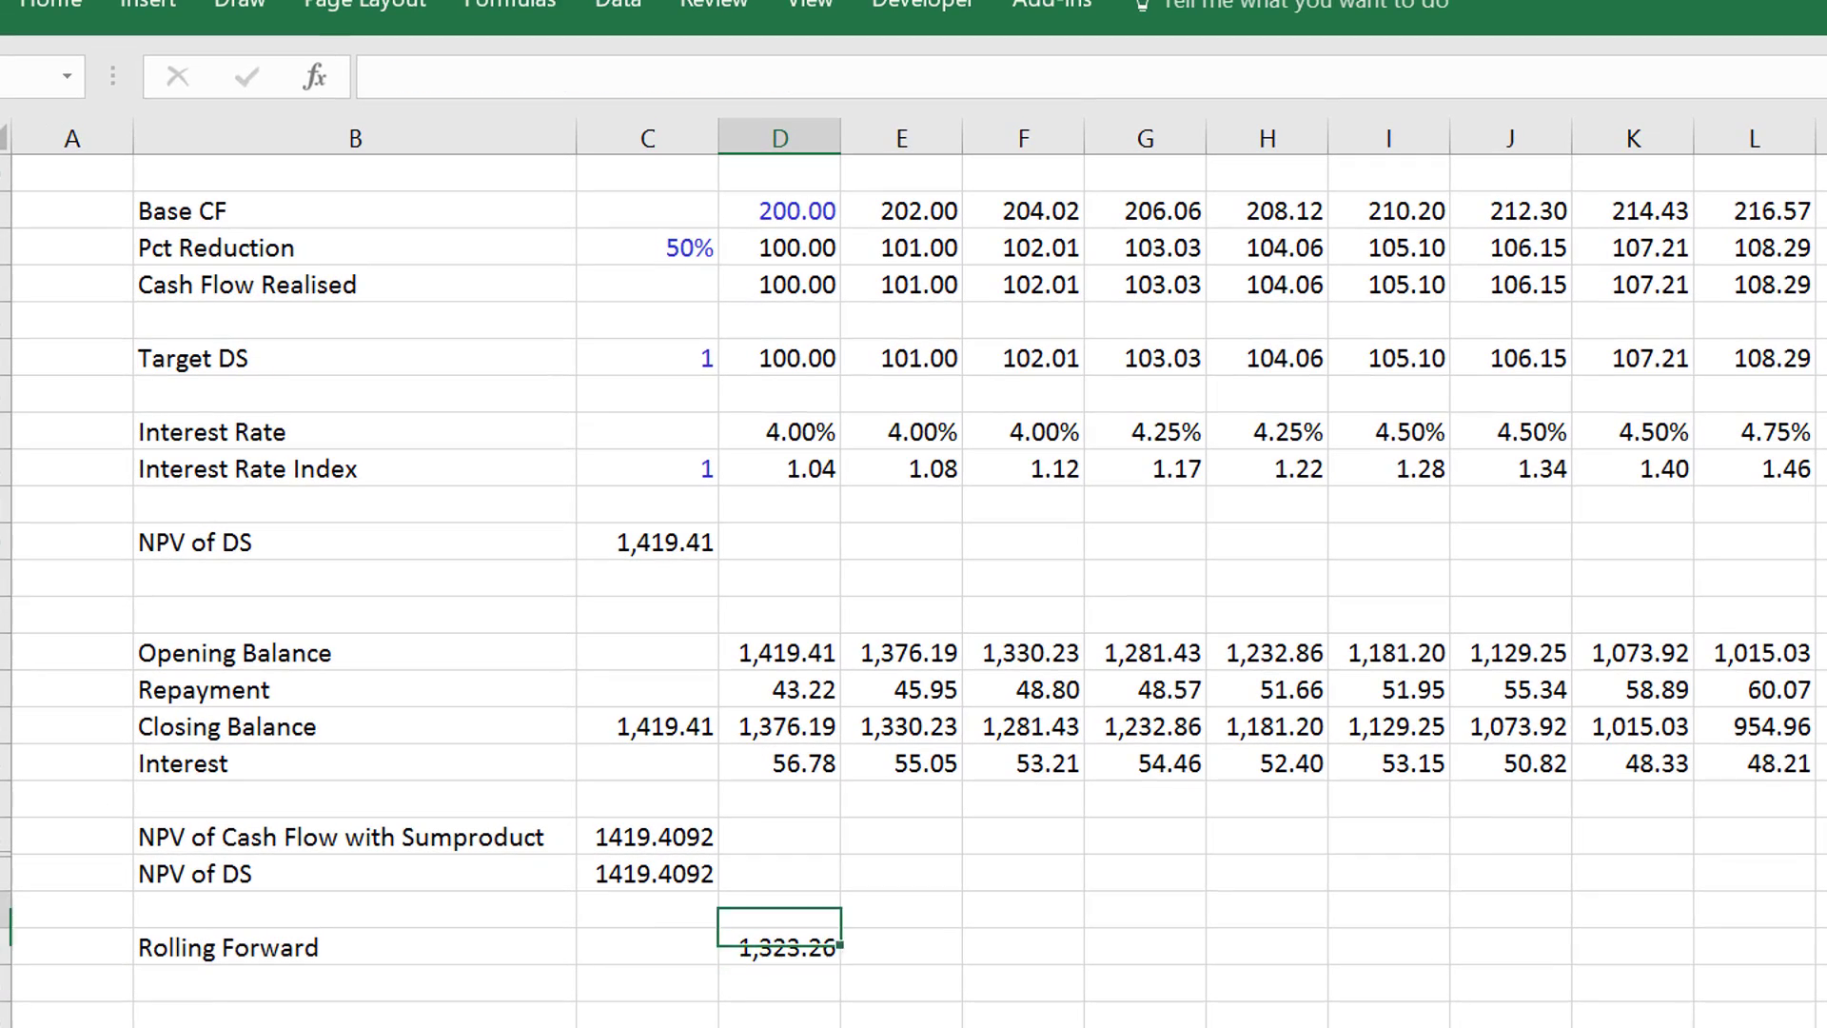
key("Up")
key("Up")
key("Up")
key("Down")
key("Down")
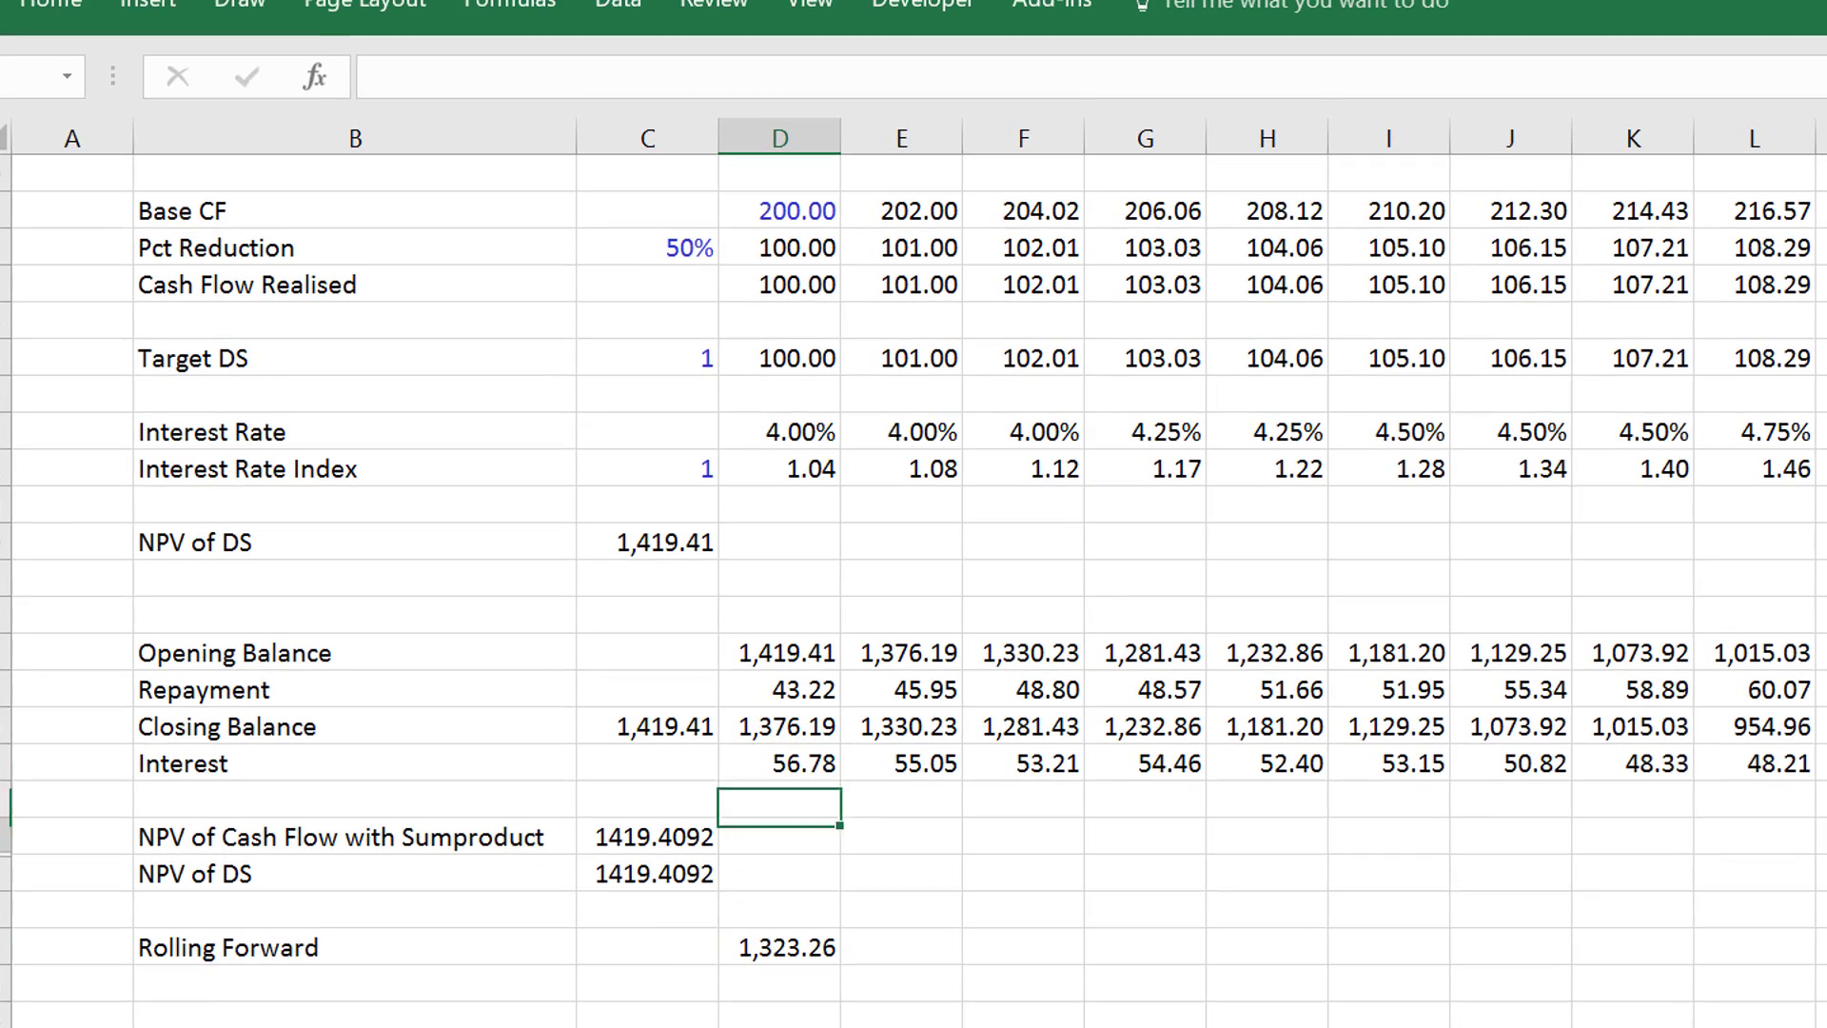
- Enter a check formula in D35 dividing the closing balance D25 by the Rolling Forward value D34
key("Down")
key("Down")
key("Down")
key("Down")
key("Down")
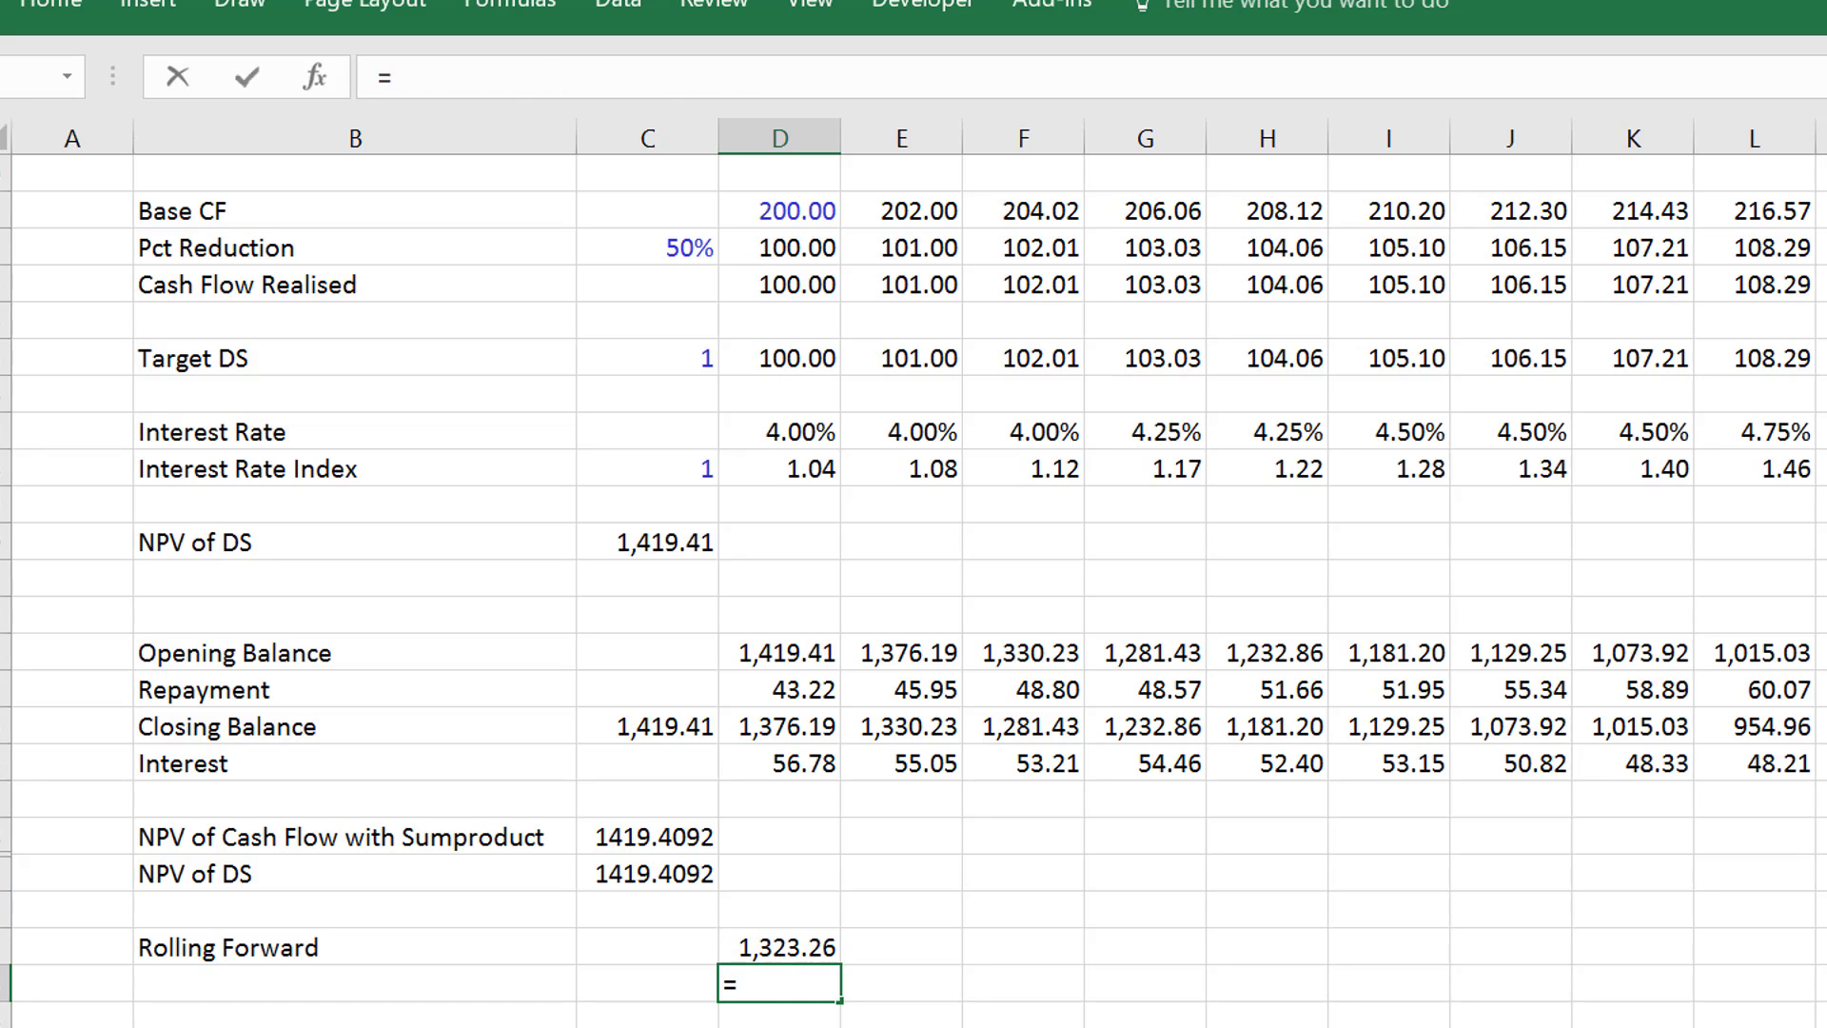
type("=")
key("Up")
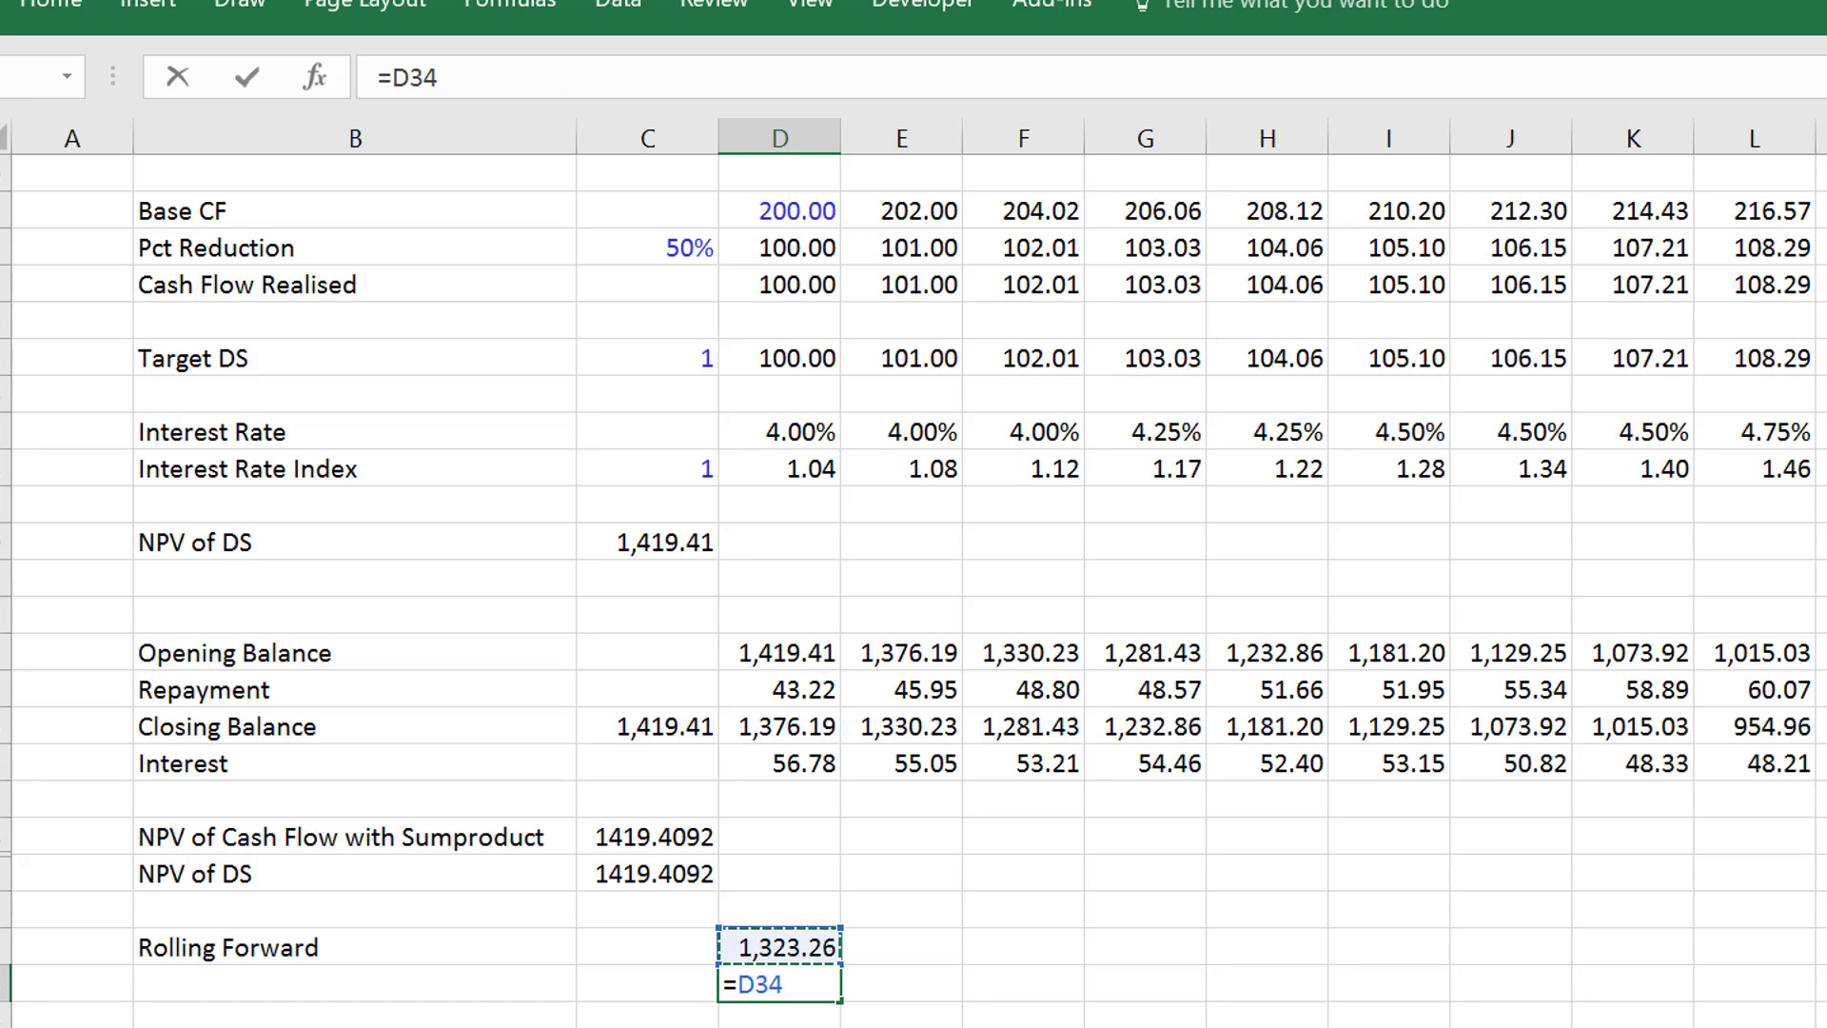
key("Up")
key("Up")
key("Up")
key("Up")
key("Up")
key("Up")
type("/")
key("Up")
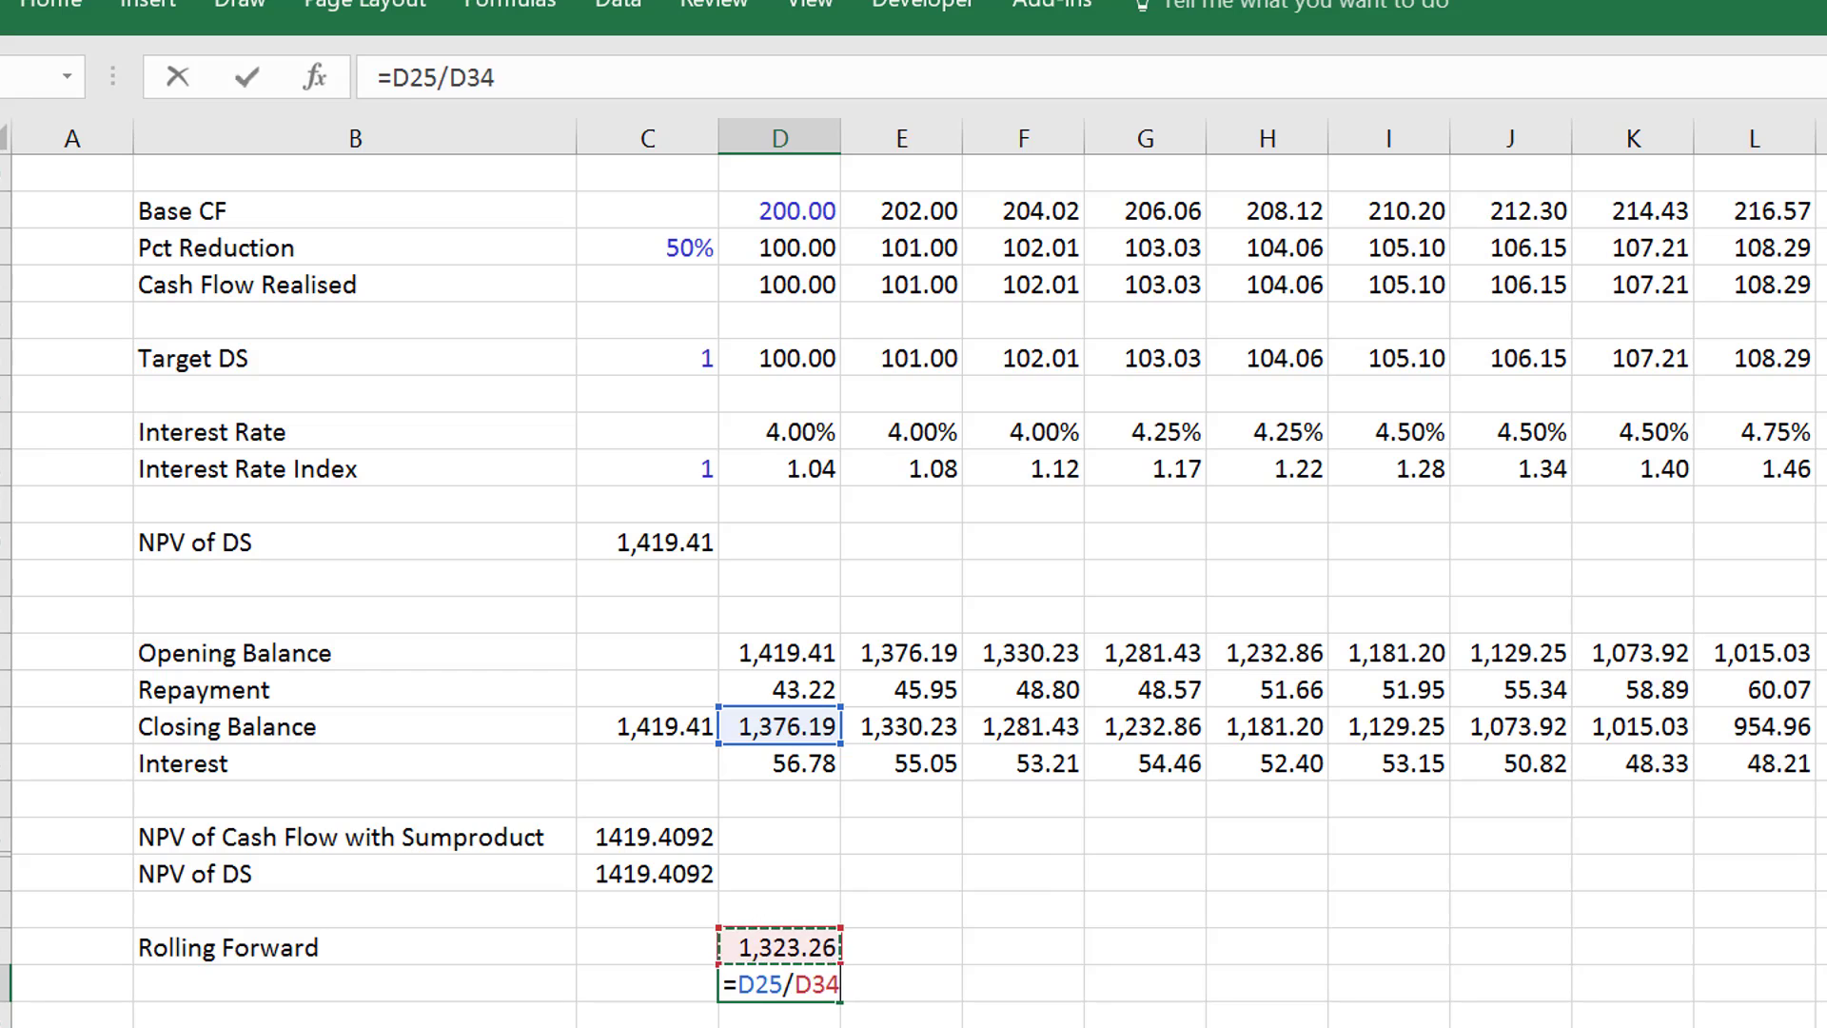
key("Return")
key("Up")
- Anchor the end column of both ranges in D34 so the formula reads =SUMPRODUCT(E13:$W13/E18:$W18)
key("Up")
key("Down")
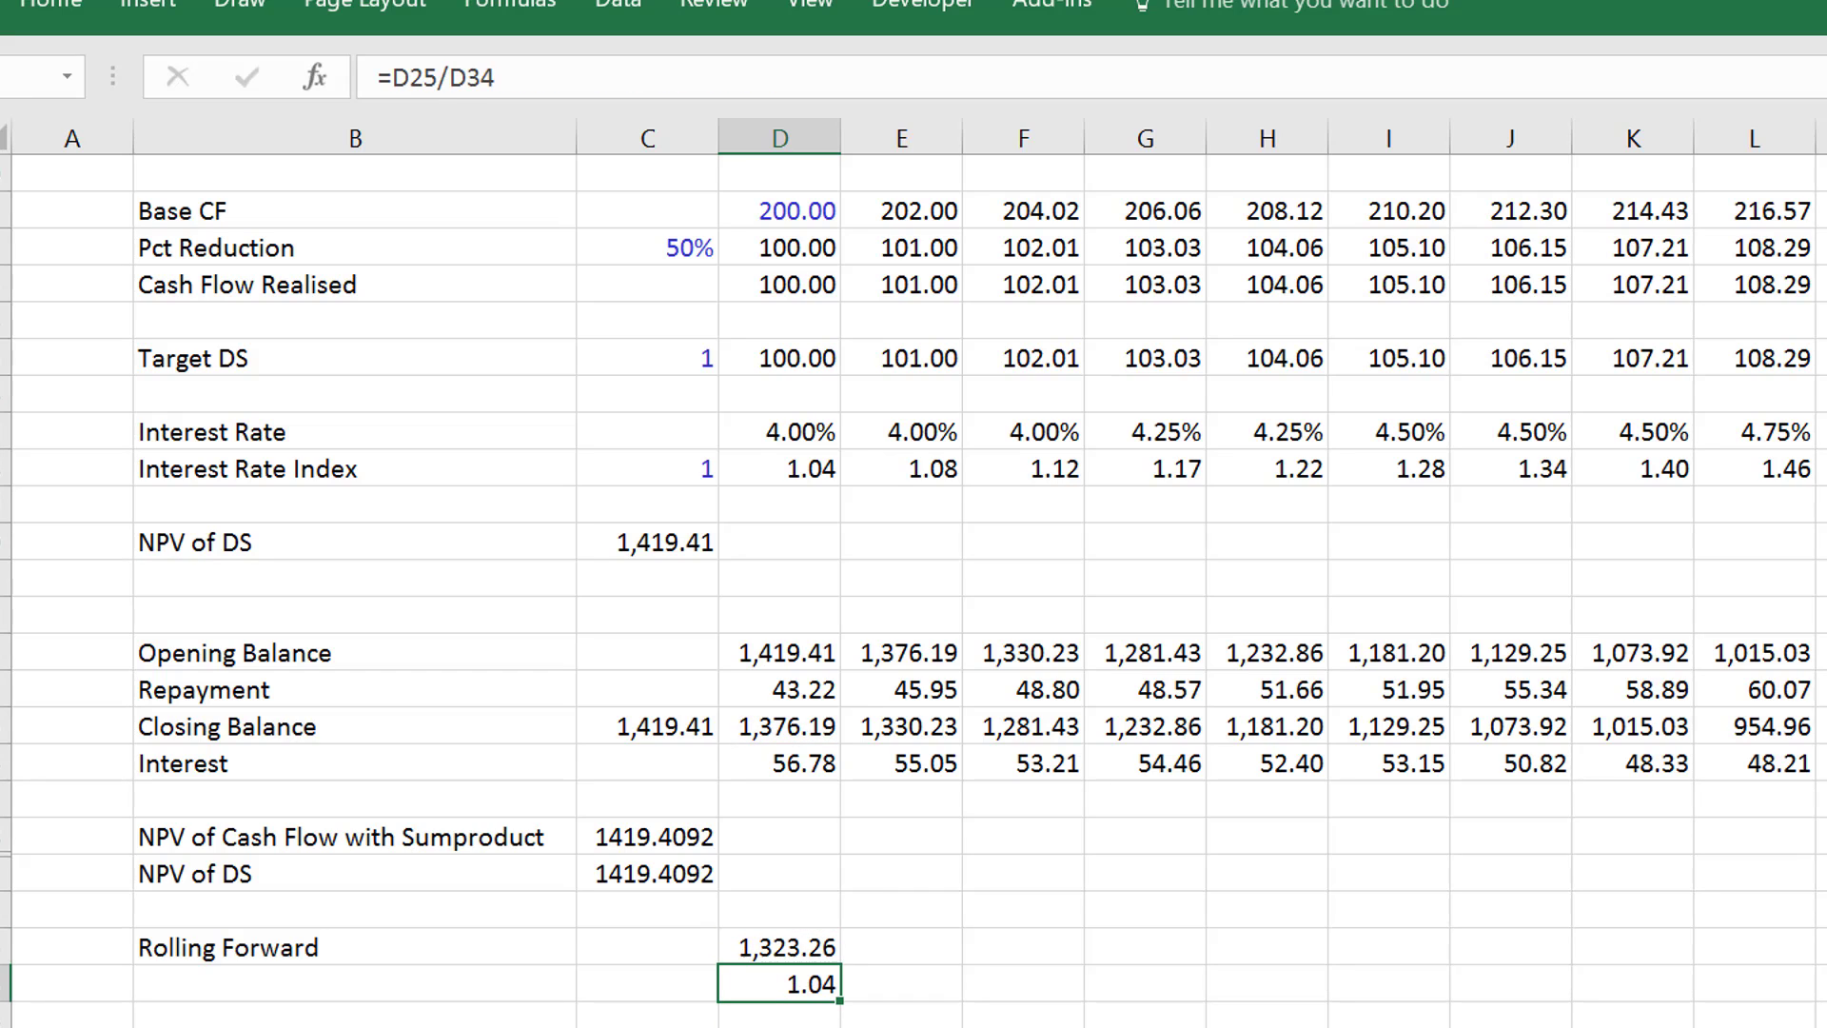
key("Up")
key("F2")
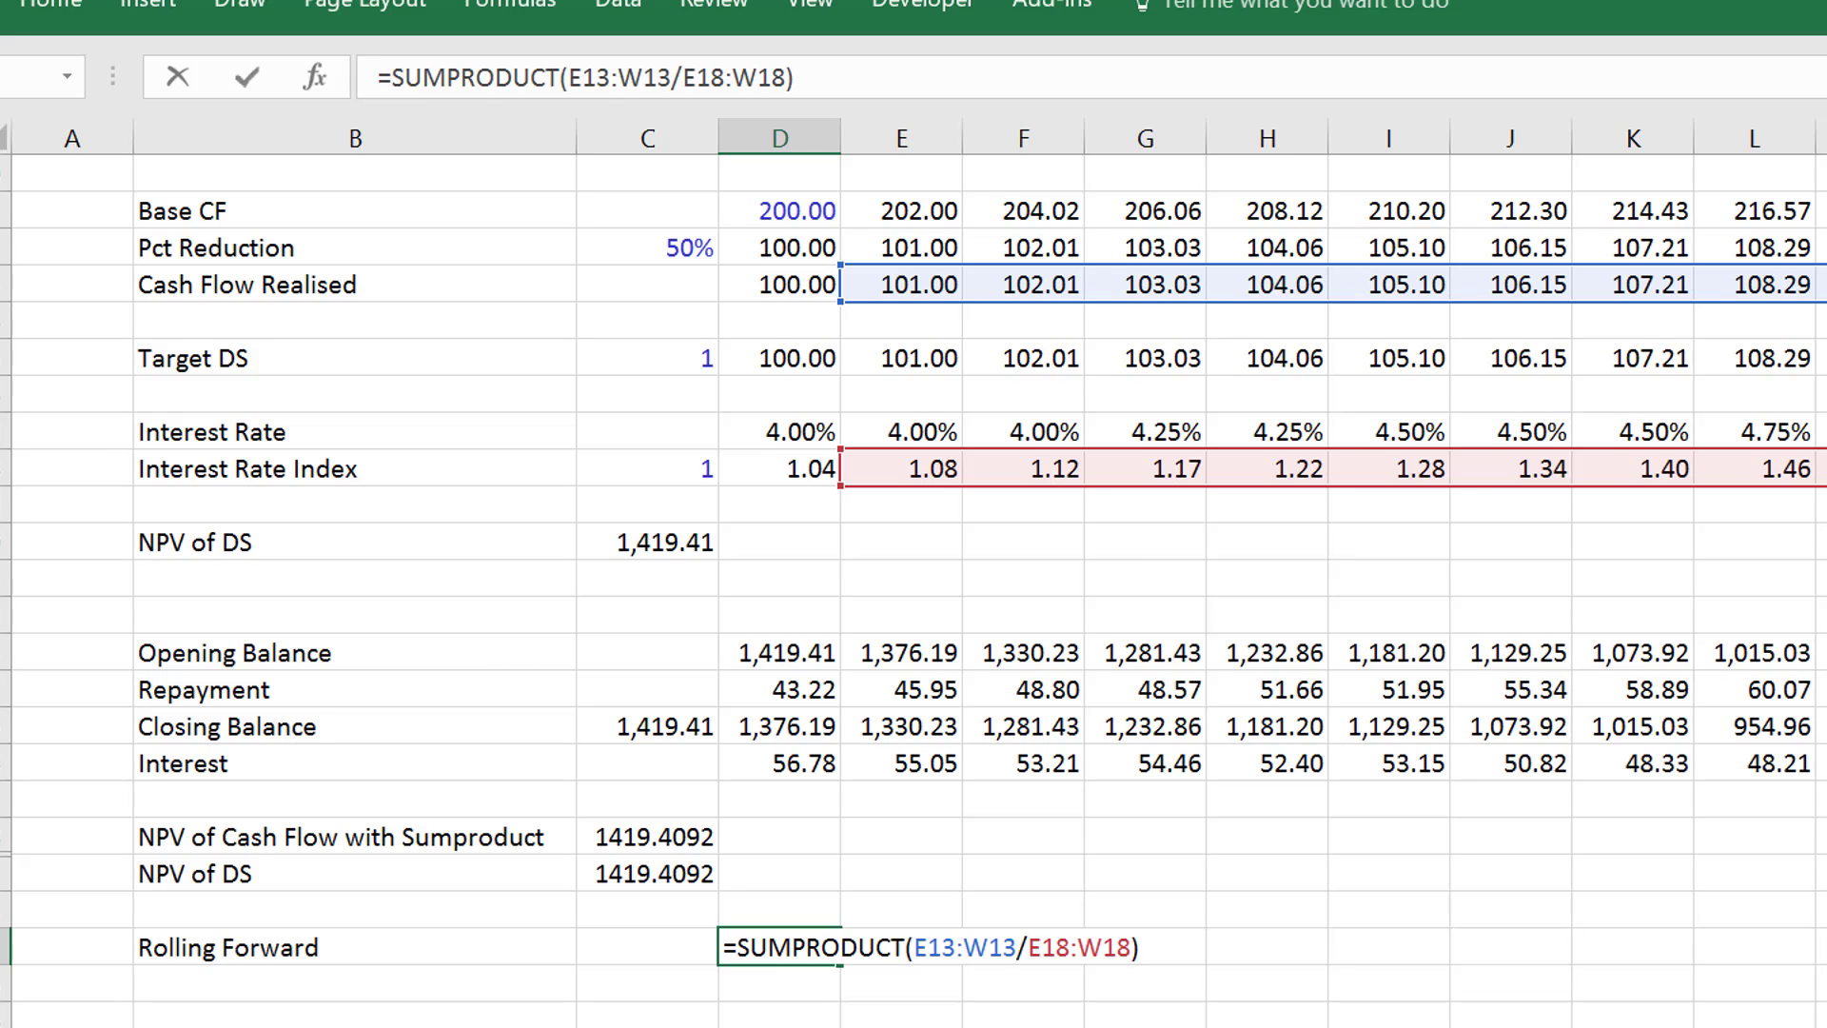
key("Left")
key("Left")
key("Left")
key("Left")
key("Left")
key("Left")
key("Left")
key("Left")
key("Left")
key("Left")
key("Left")
key("Left")
key("Left")
key("Left")
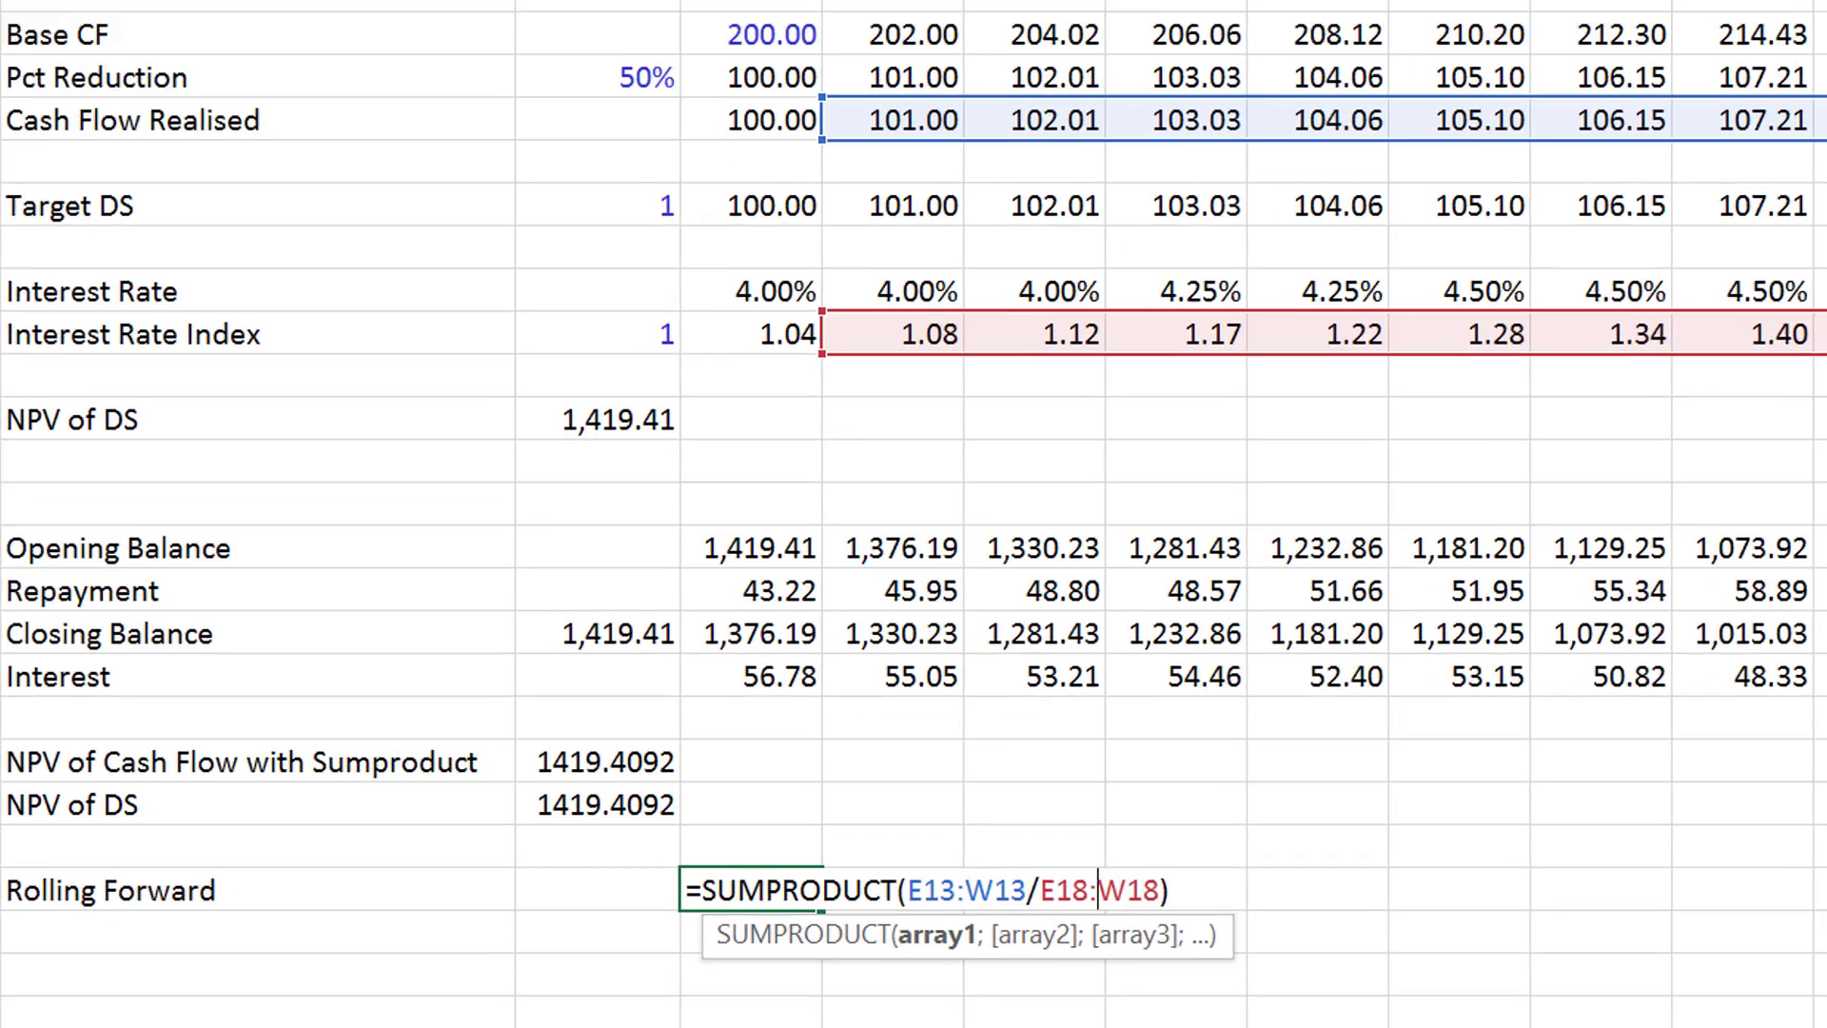
key("Right")
key("Right")
type("$")
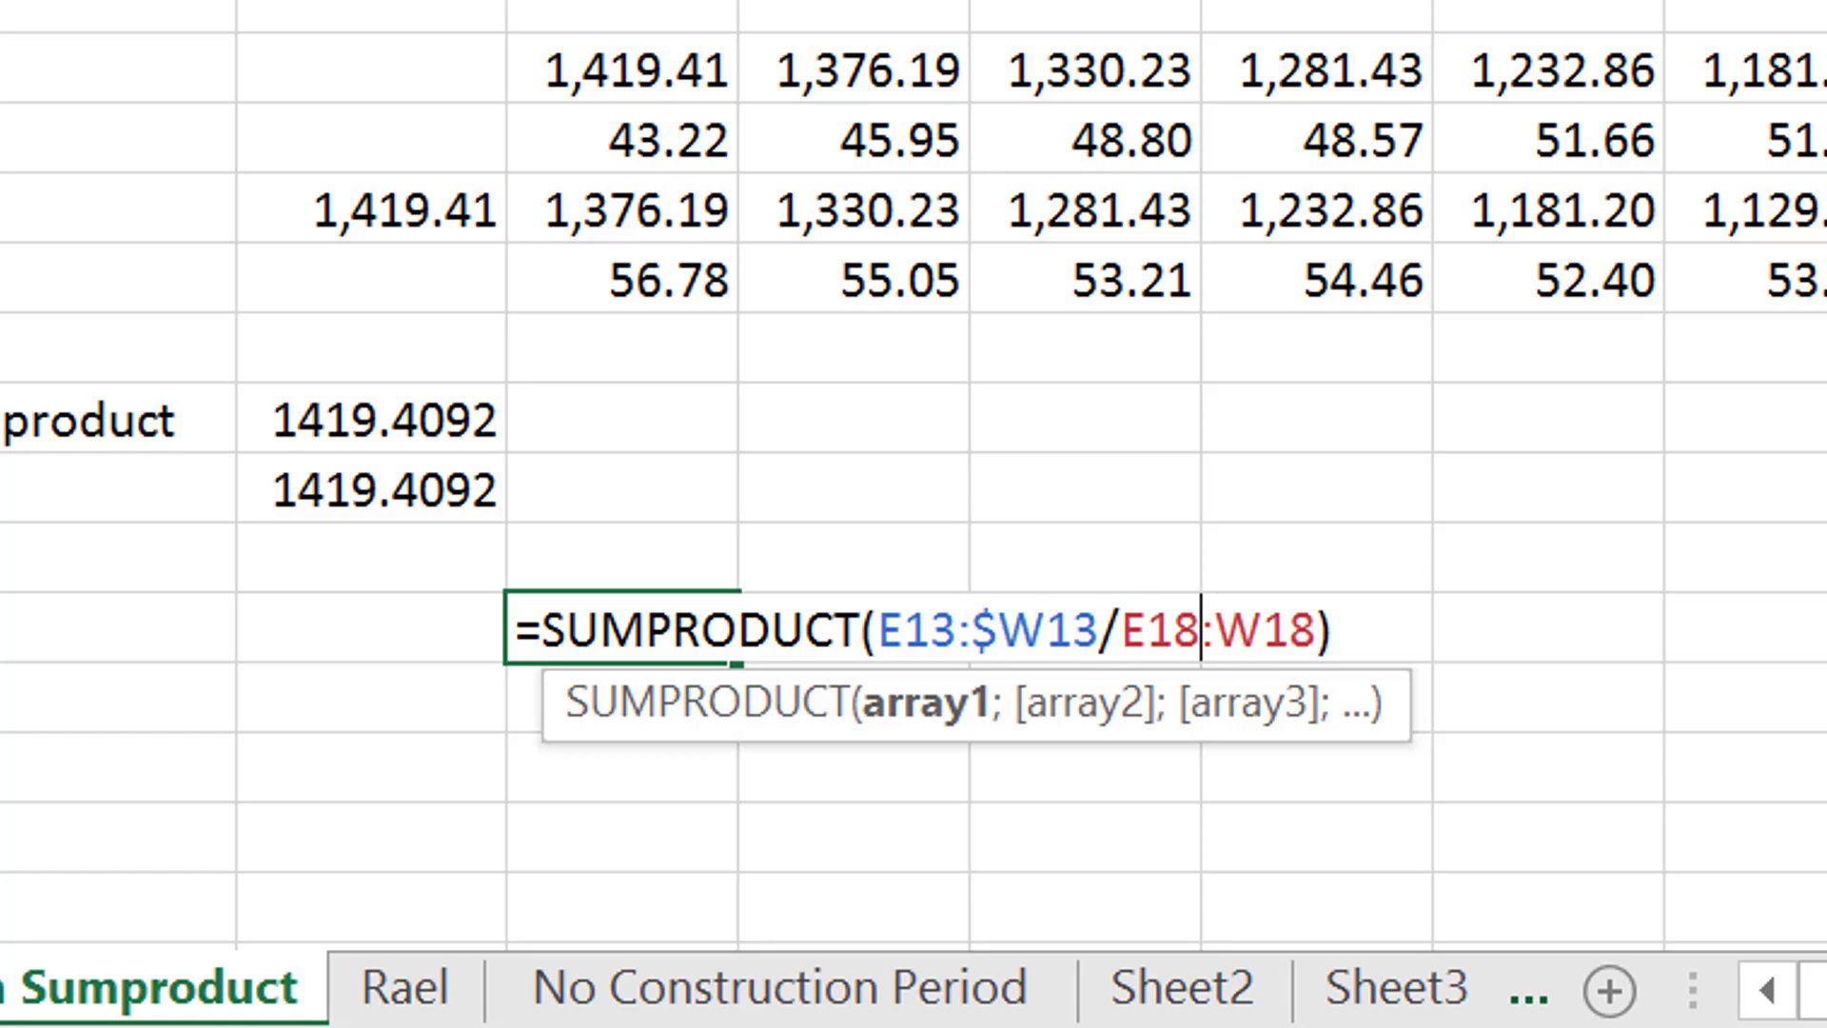
type("$")
key("Return")
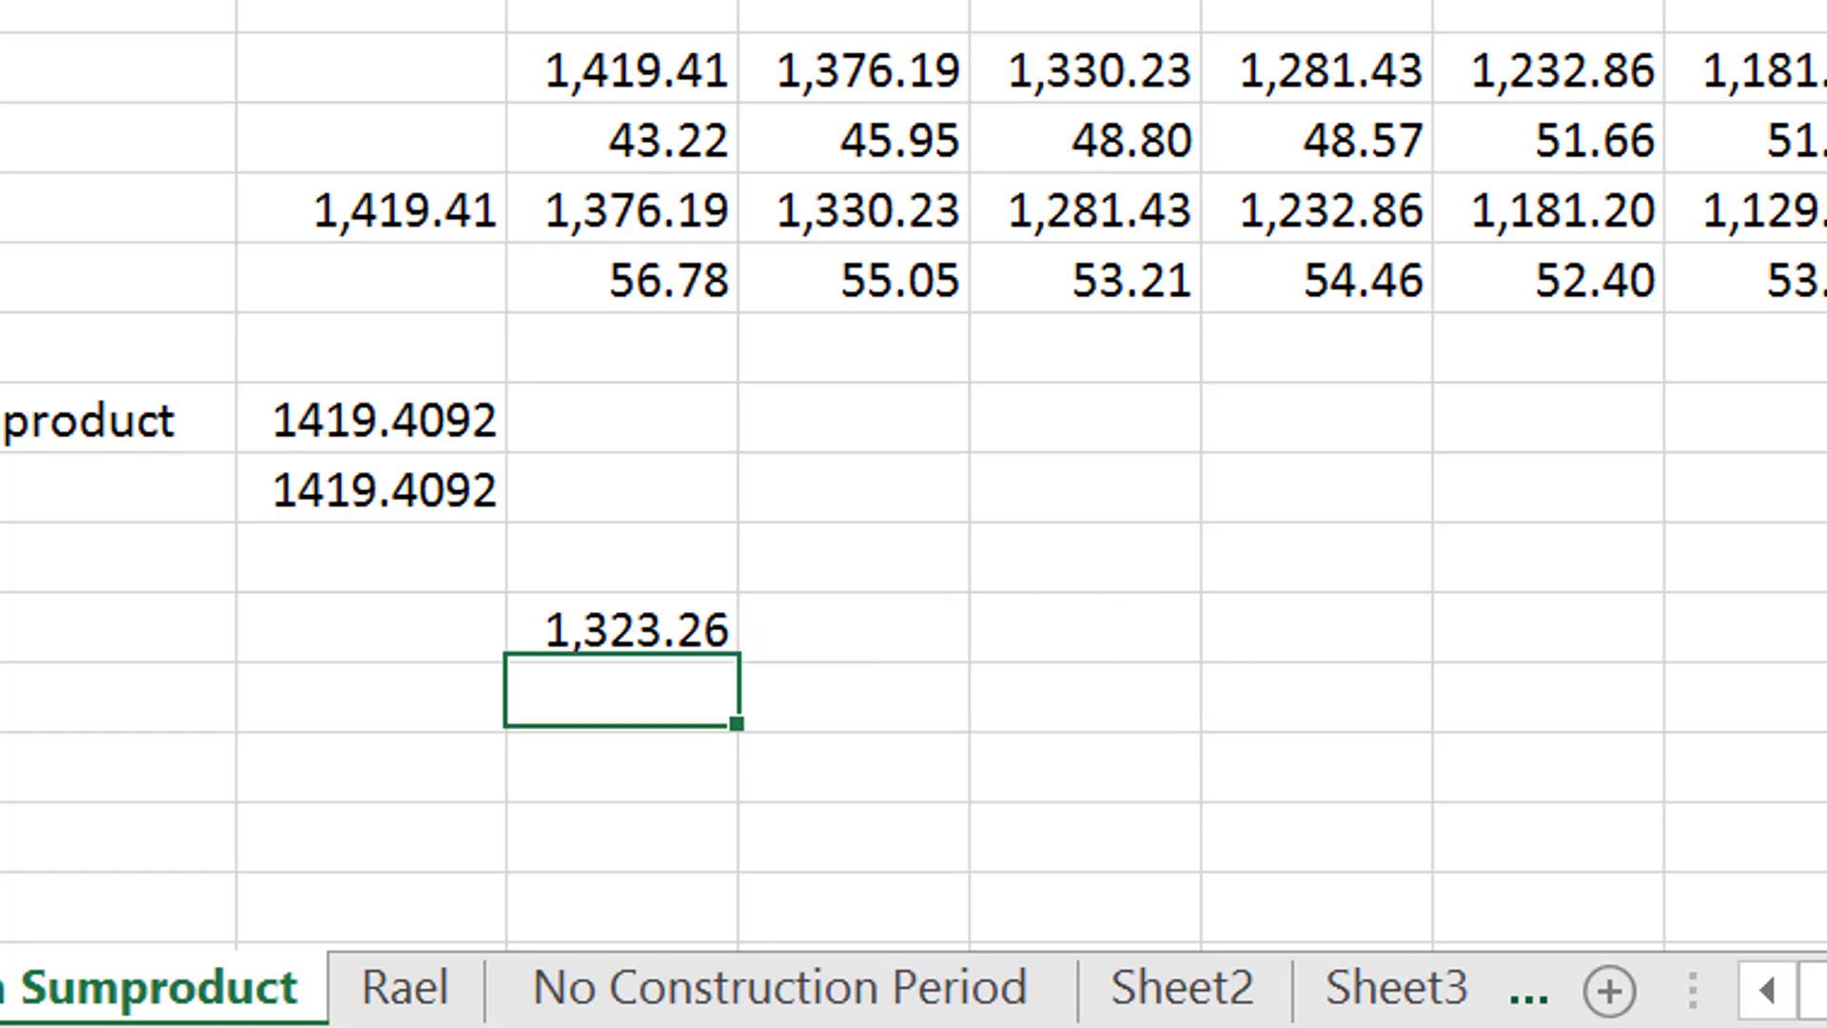
- Copy the anchored SUMPRODUCT formula from D34 across the Rolling Forward row
key("Up")
key("ctrl+shift+r")
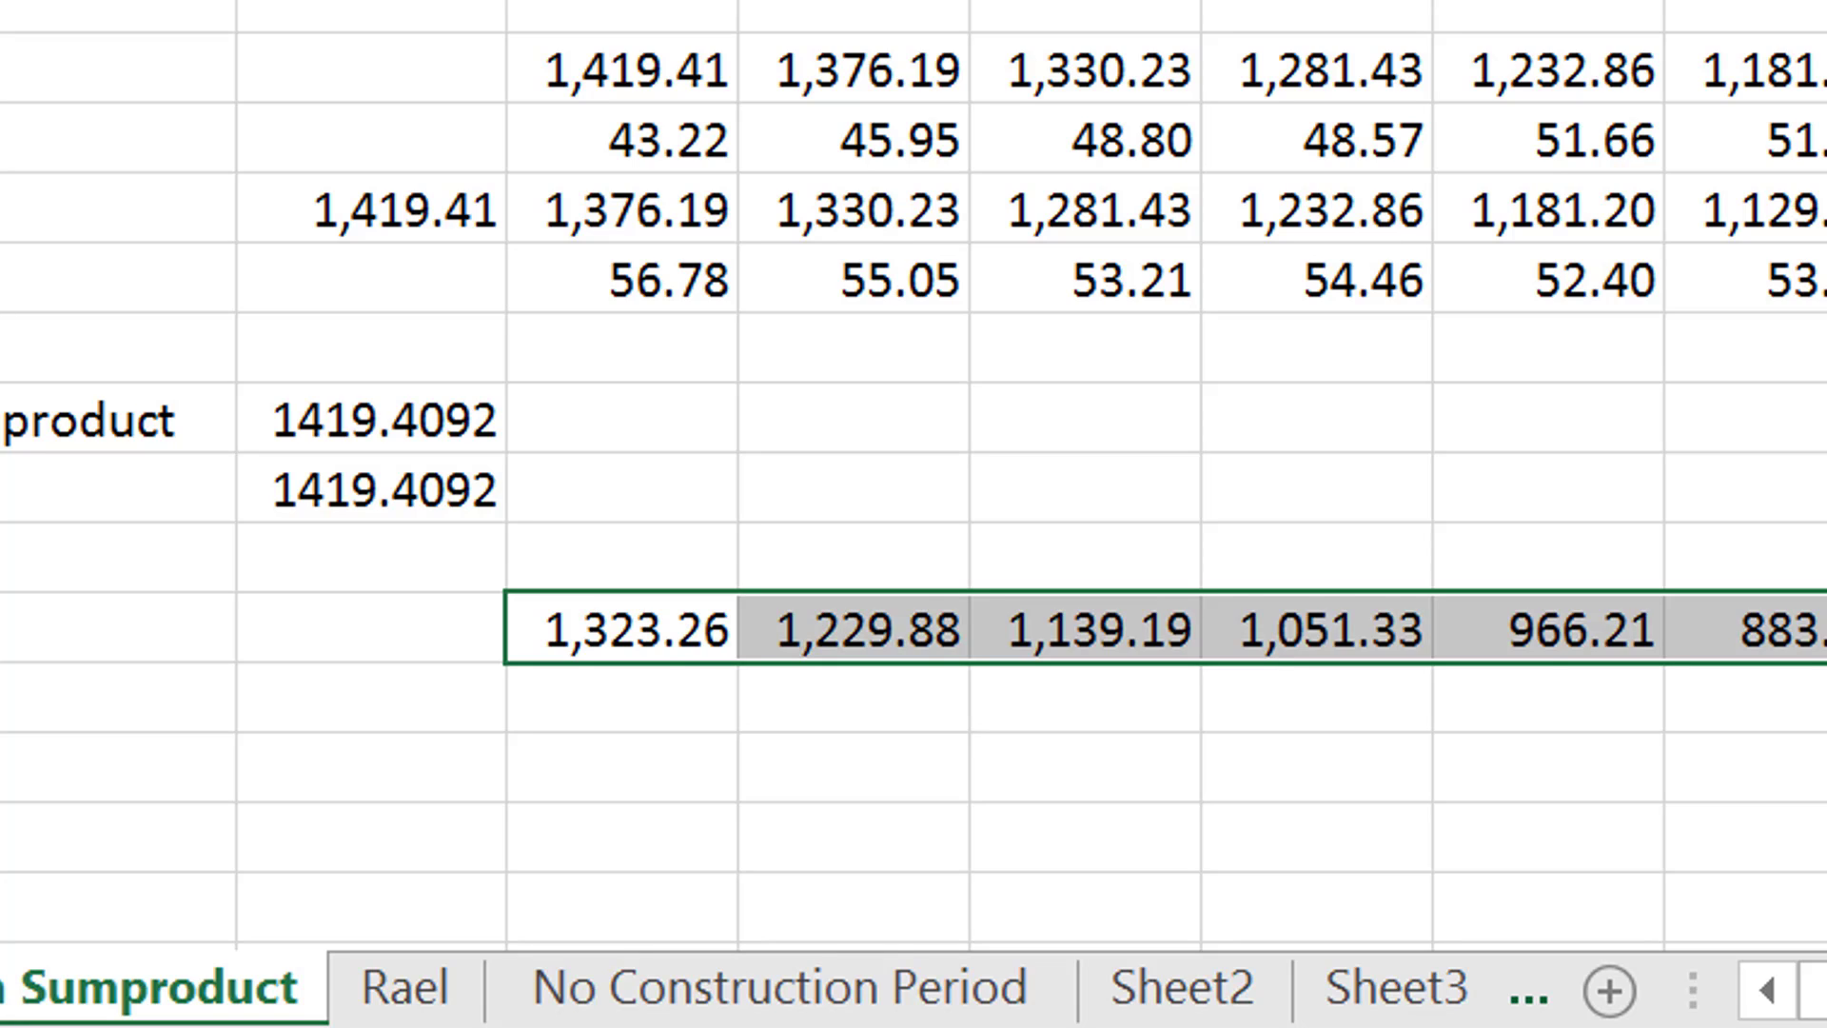
key("Right")
key("Right")
key("Right")
key("Right")
key("Right")
key("Right")
key("Right")
key("Right")
key("Right")
key("Right")
key("Right")
key("Right")
key("Right")
key("Right")
key("Right")
key("Right")
key("Right")
key("Right")
key("Right")
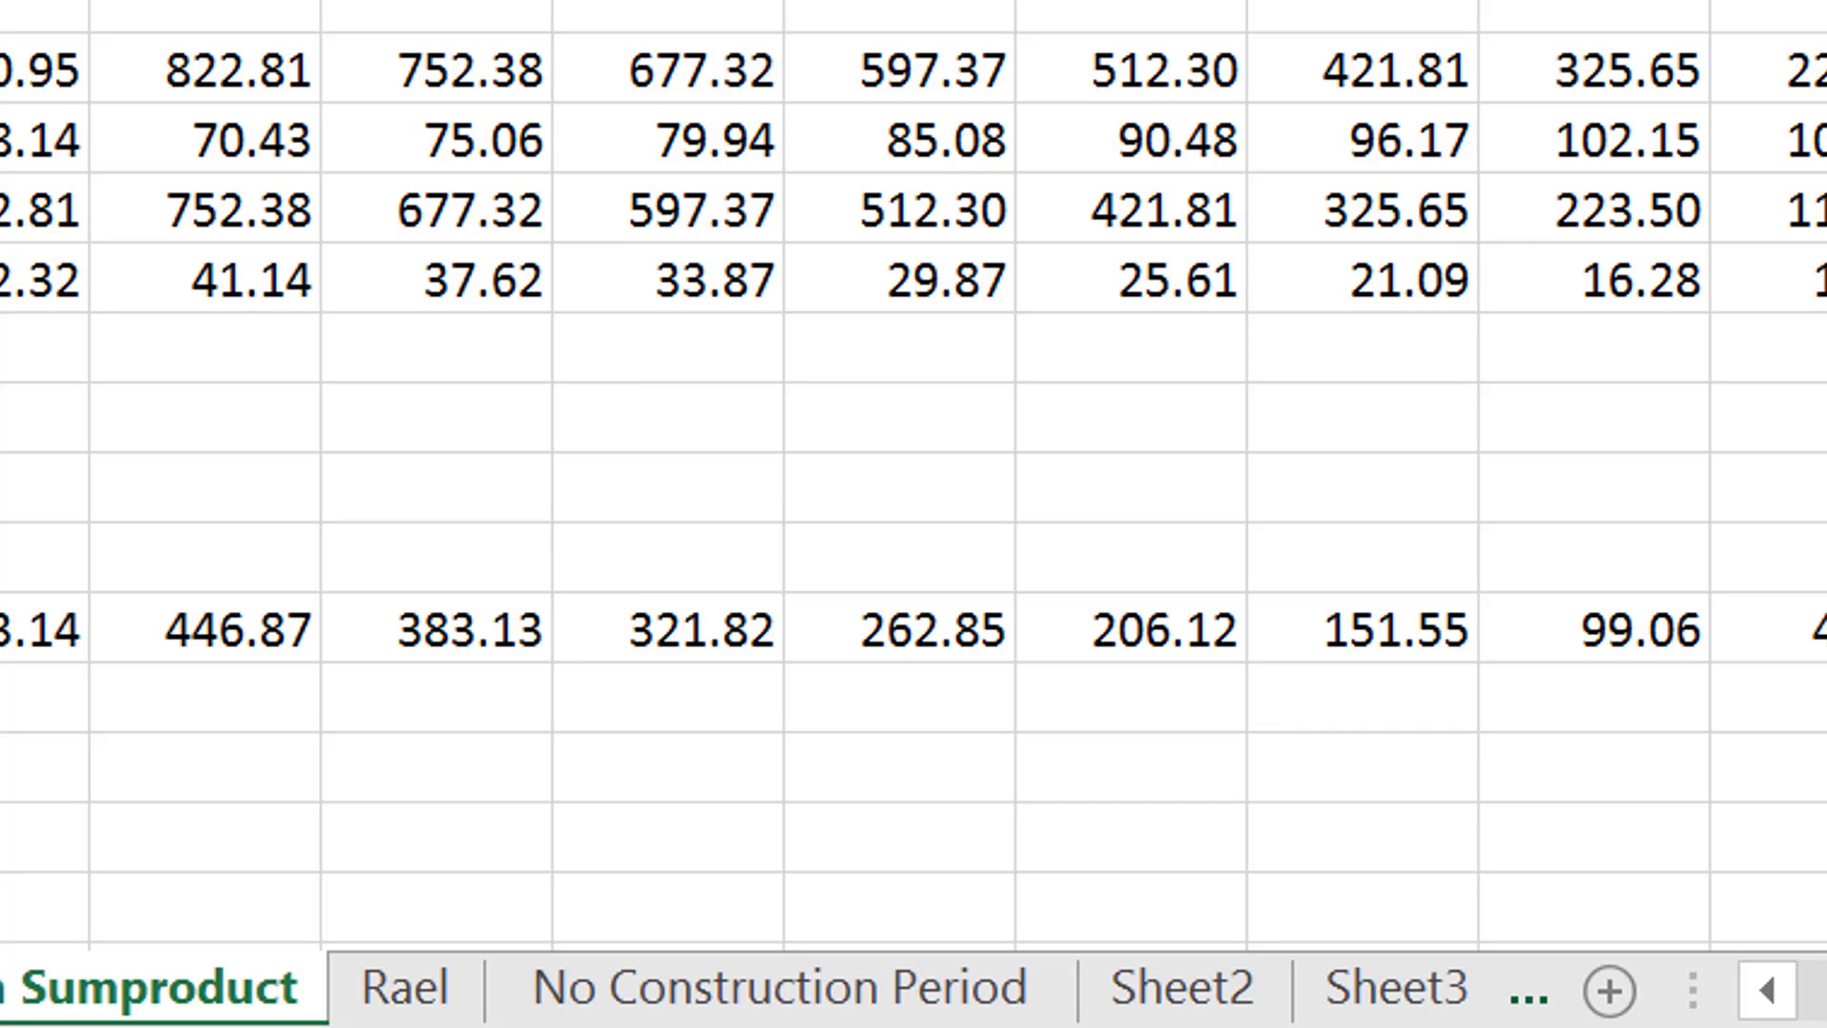
key("Left")
key("Left")
key("Left")
key("Left")
key("Home")
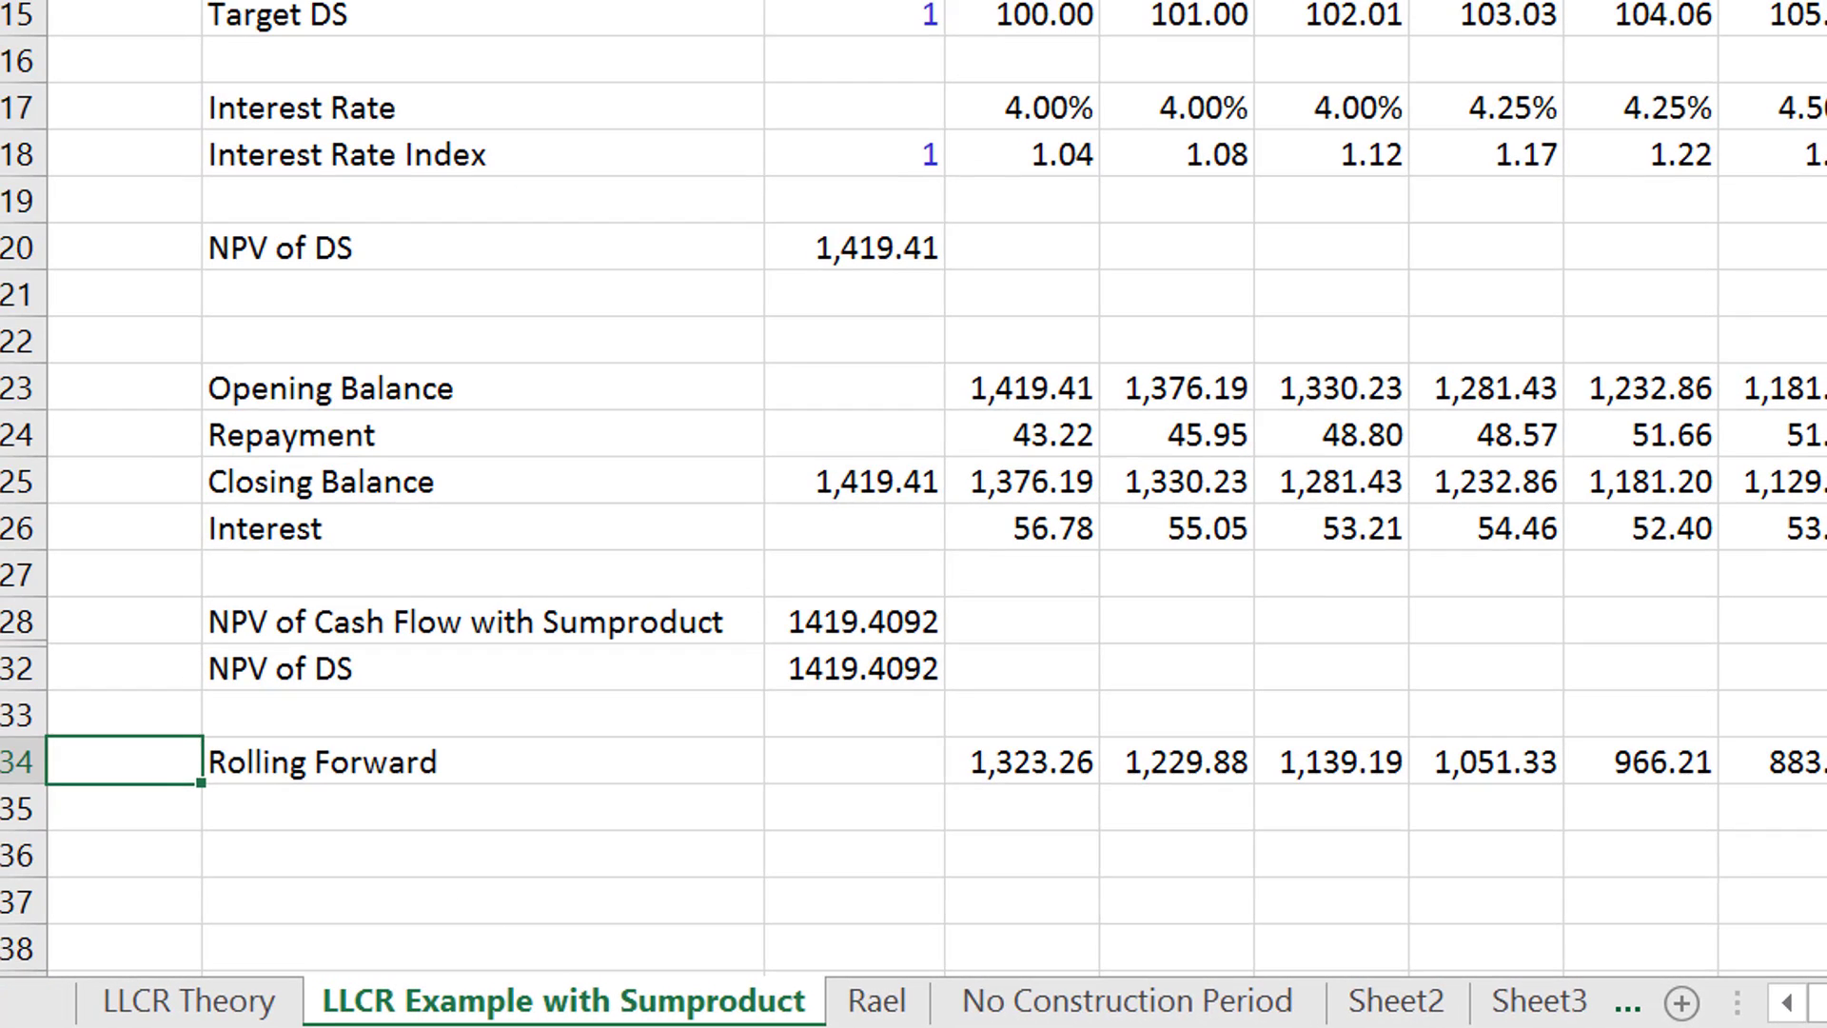
- Examine the cash flow and interest rate index ranges used in the D34 formula
key("Right")
key("Right")
key("Right")
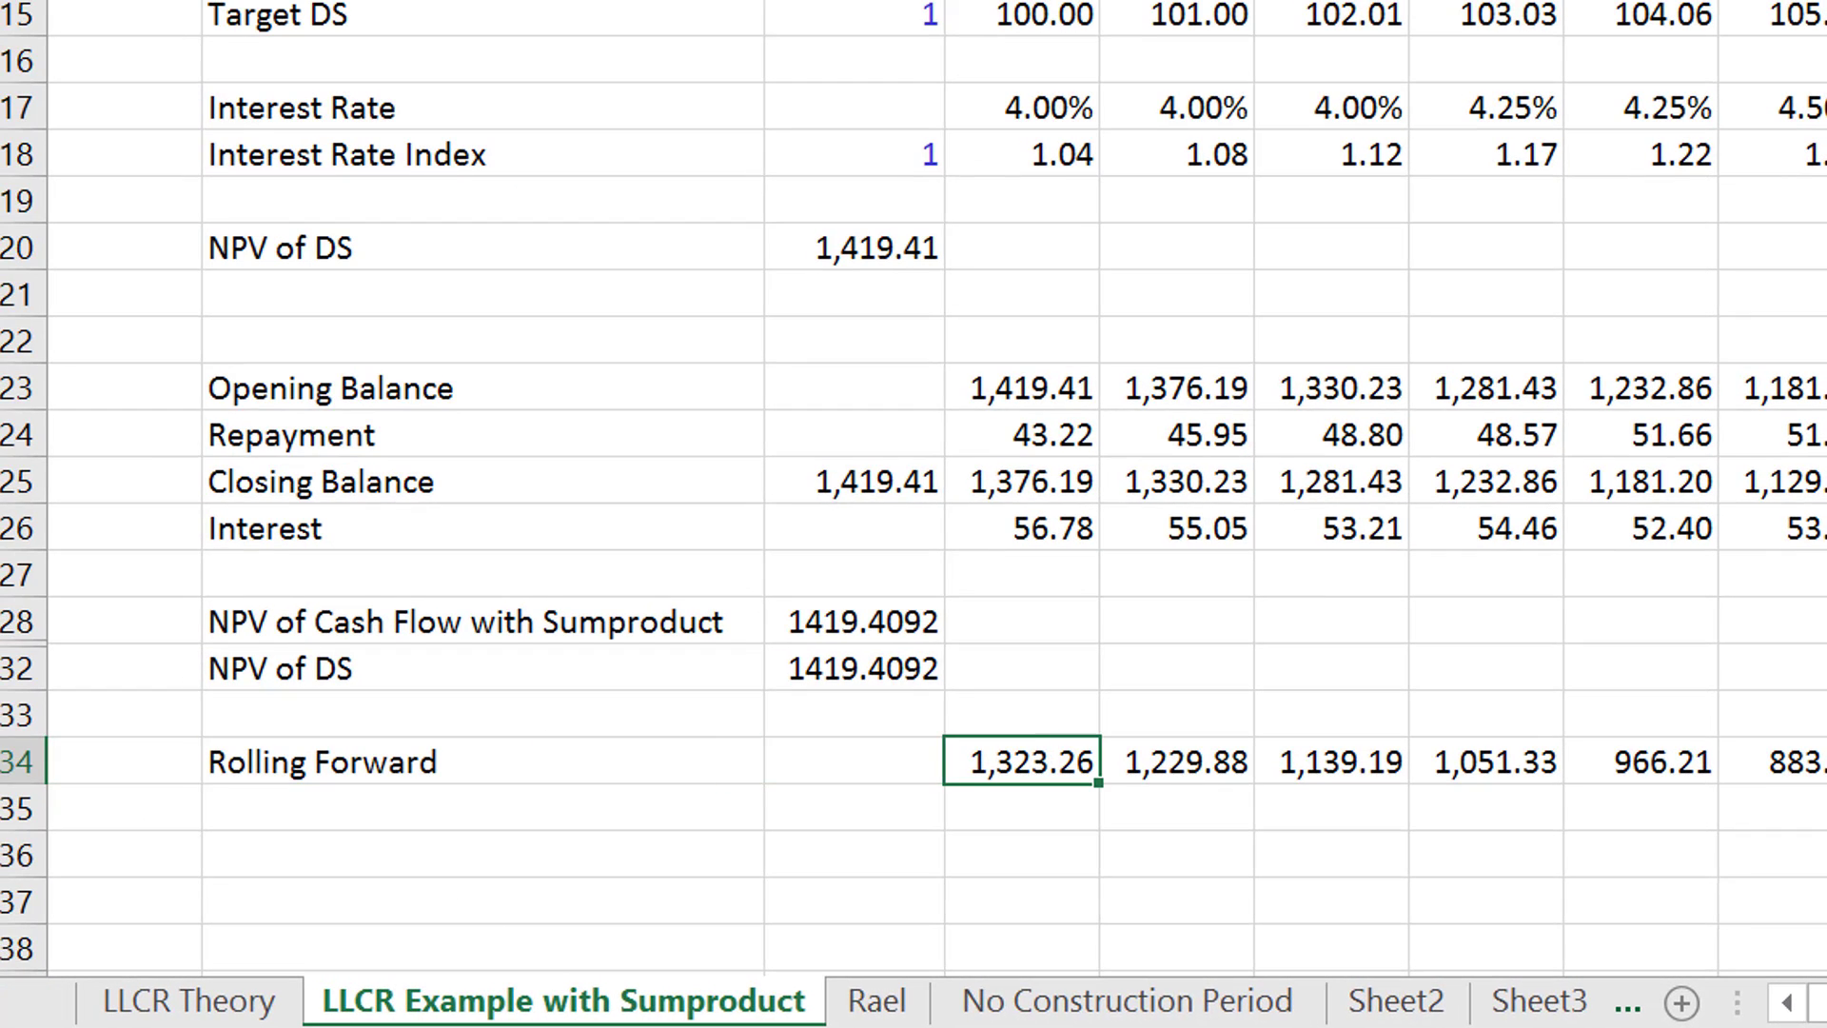
key("F2")
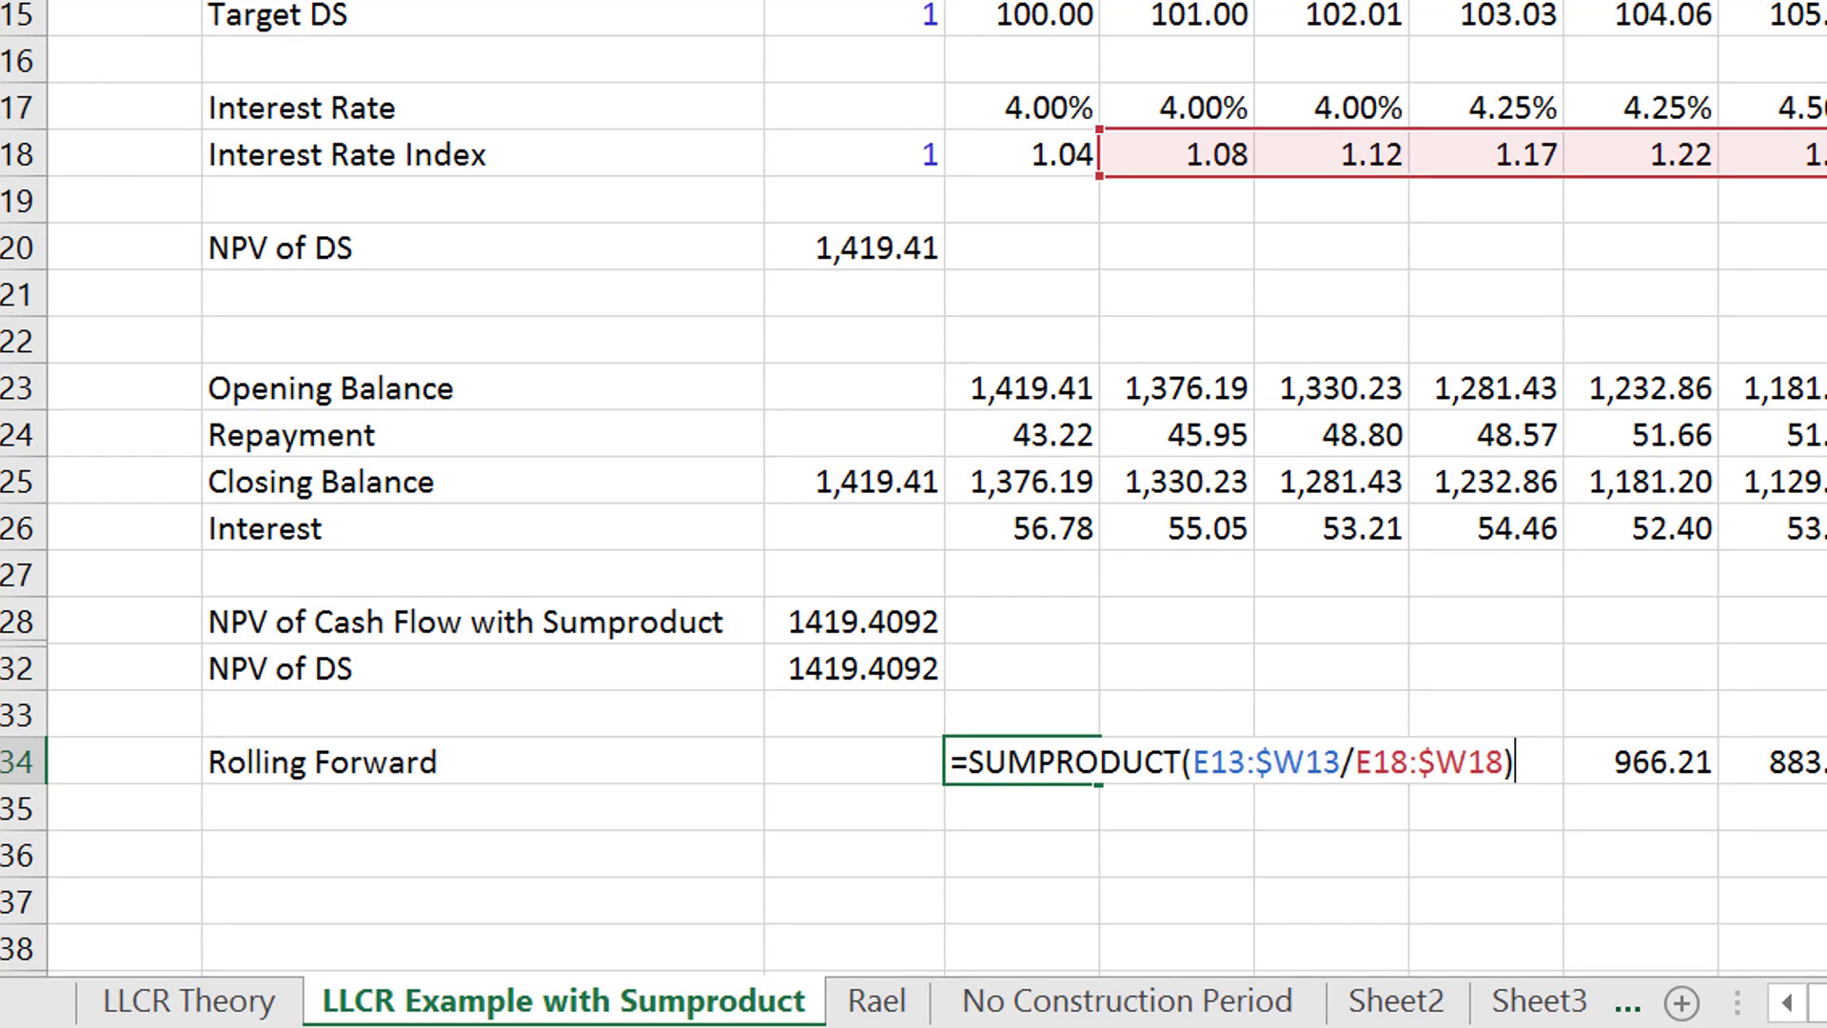
key("Left")
key("ctrl+Left")
key("ctrl+Left")
key("ctrl+Left")
key("Return")
key("Up")
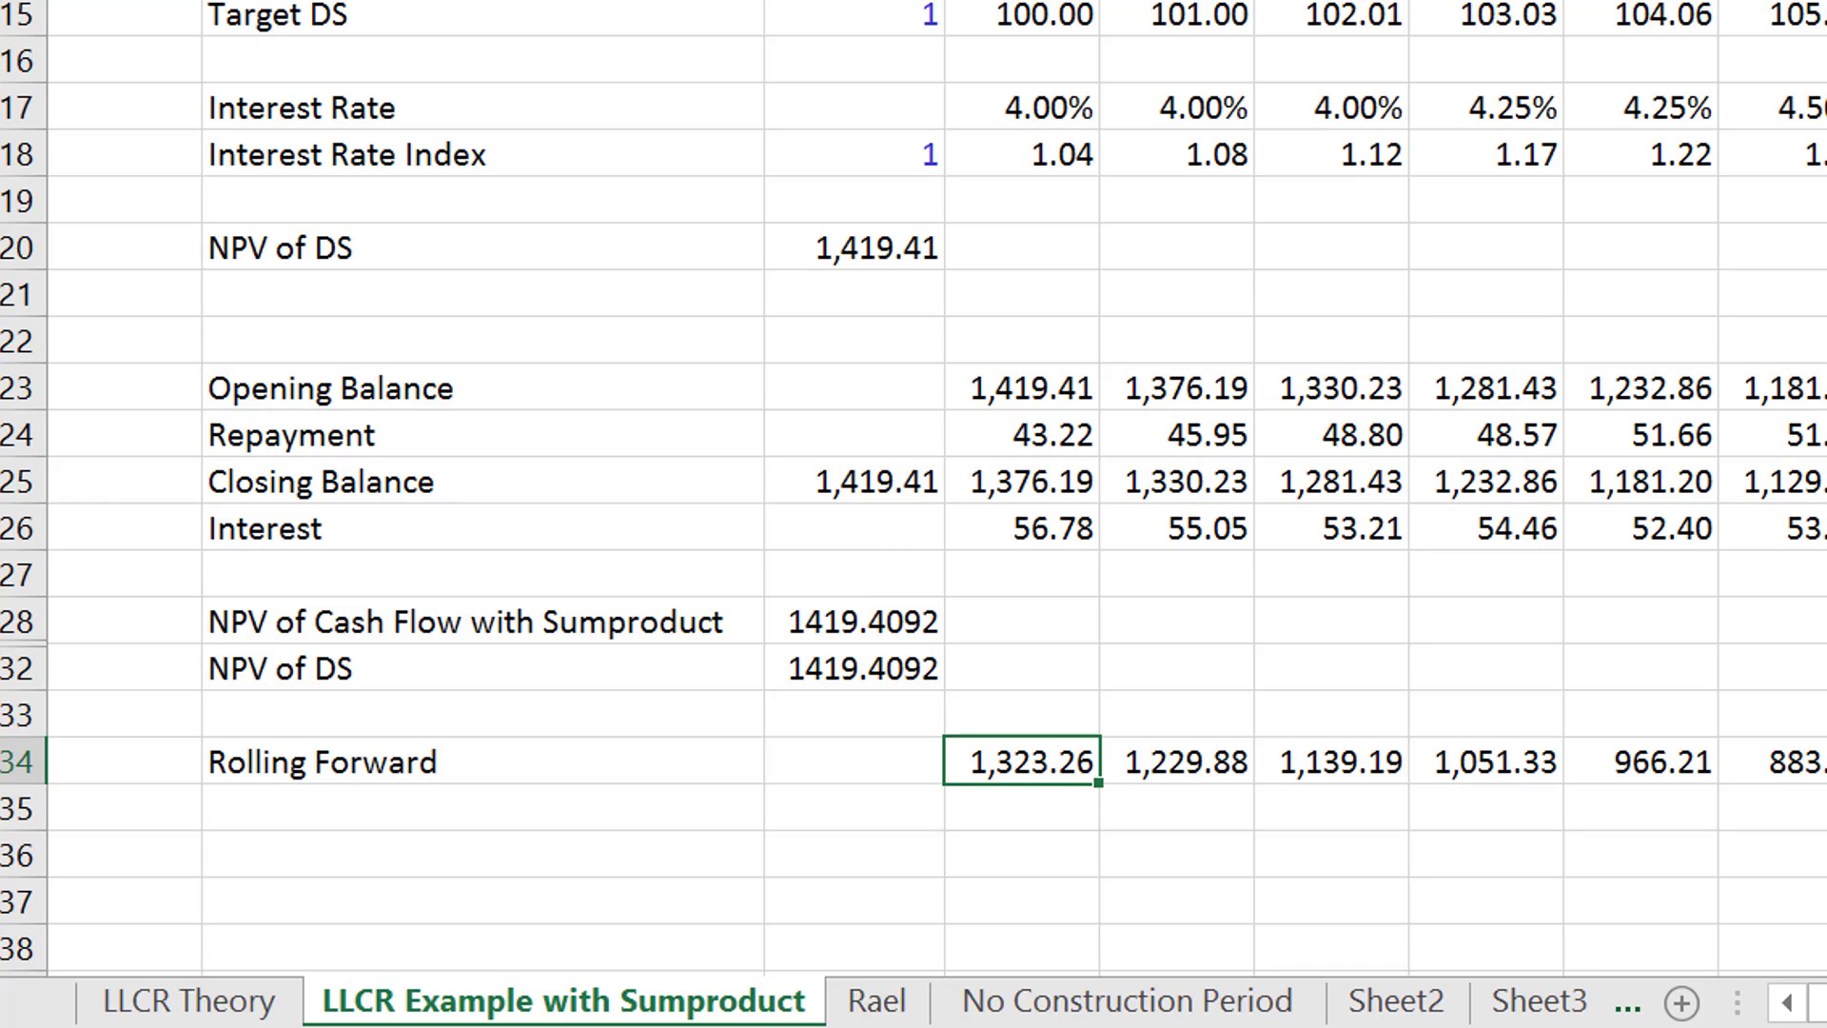
- Multiply the D34 SUMPRODUCT formula by the current interest rate index D18 and copy it across the Rolling Forward row
key("F2")
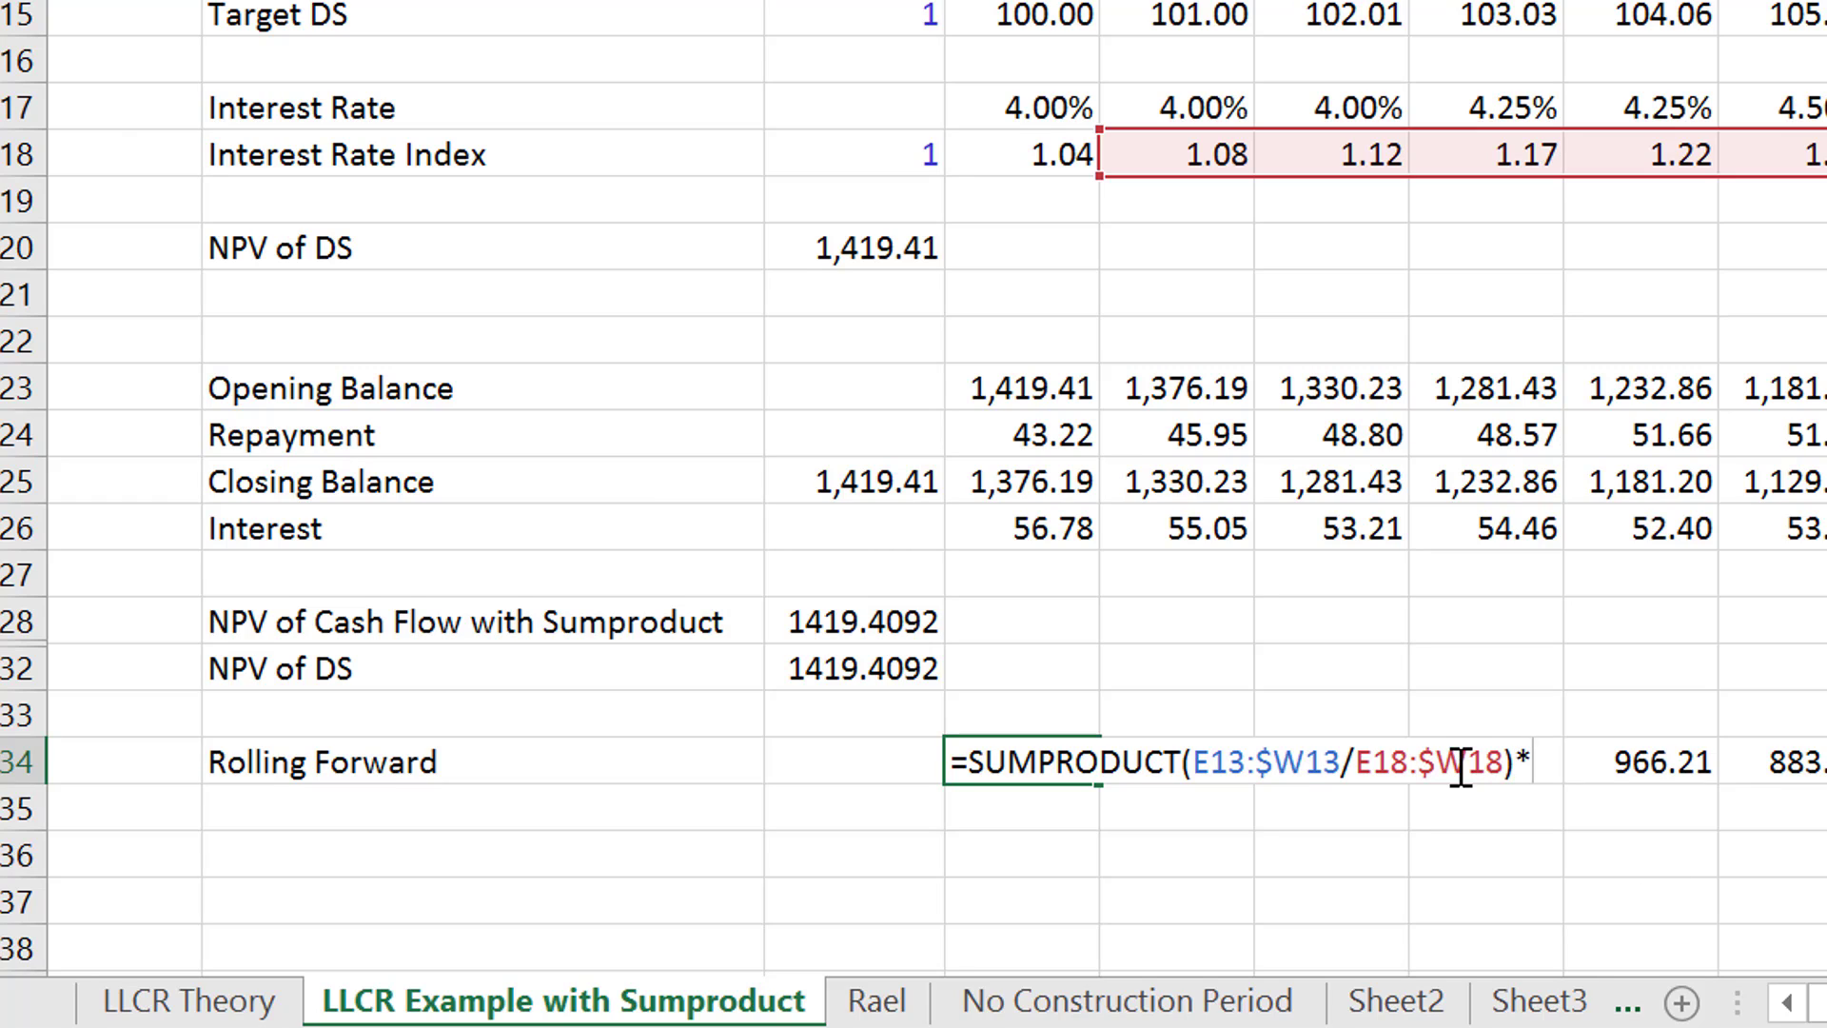
left_click(1037, 160)
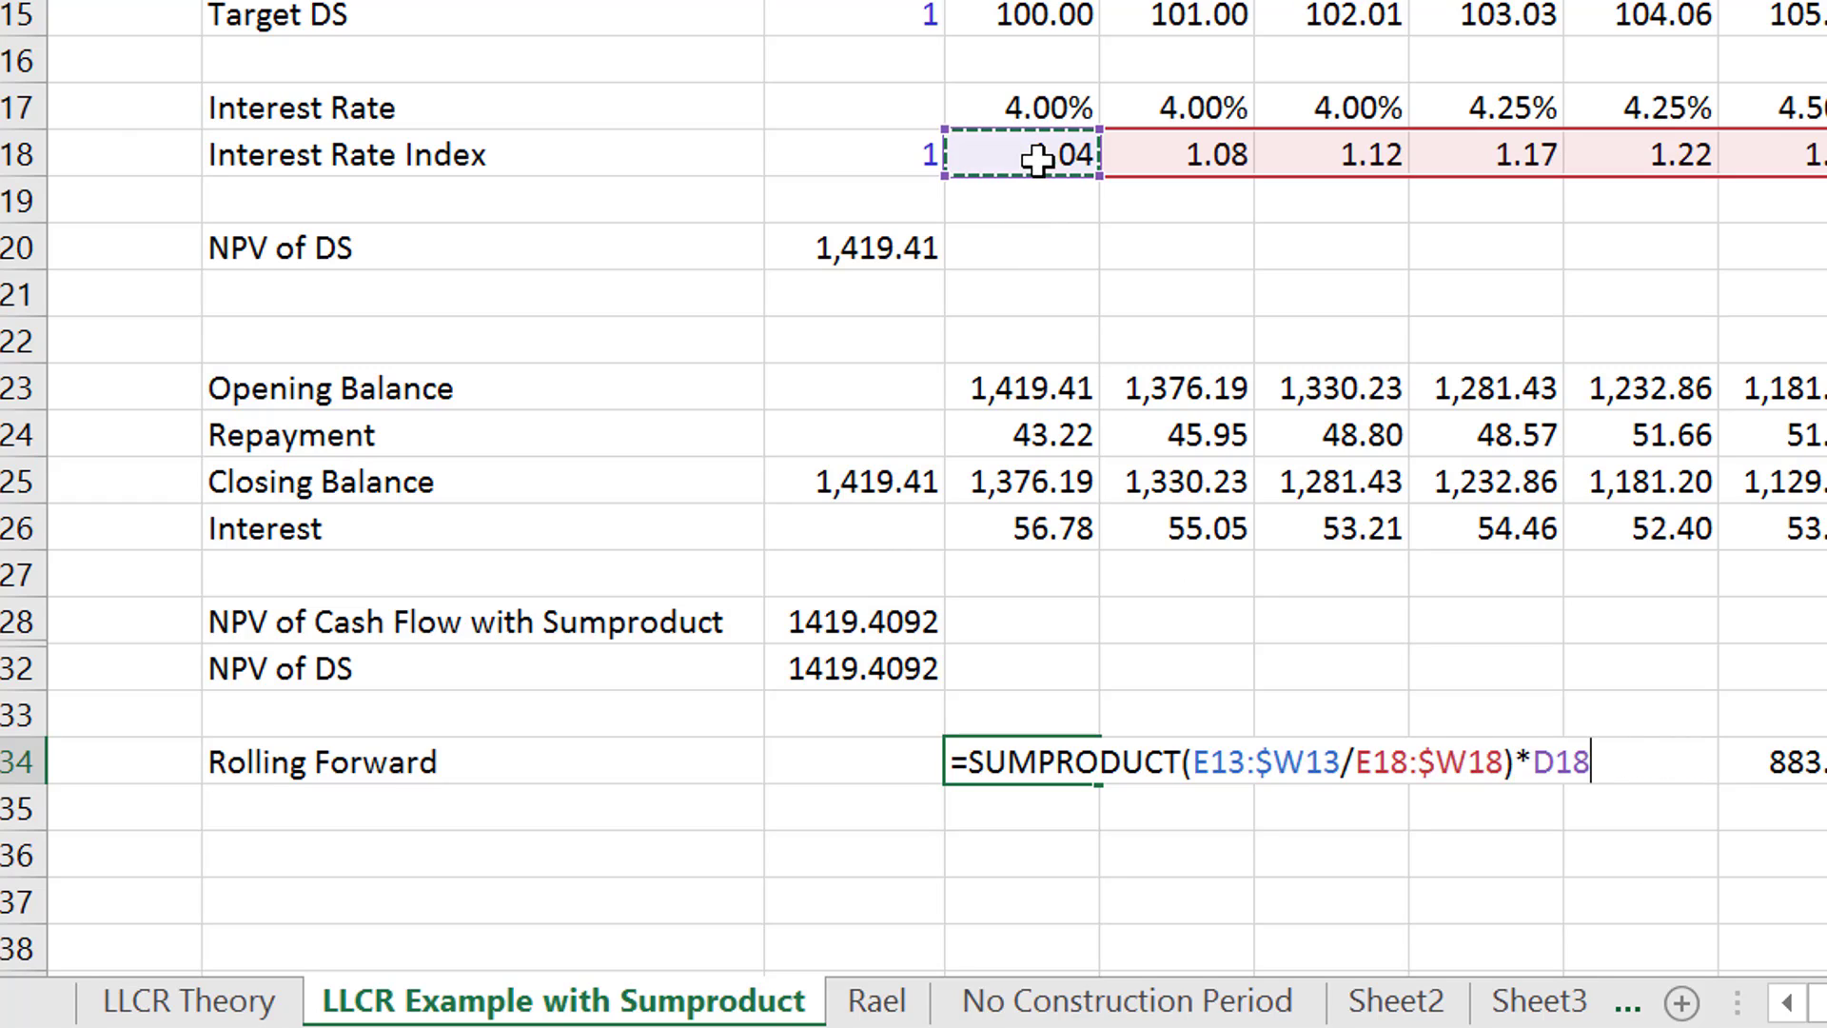
key("Return")
key("Up")
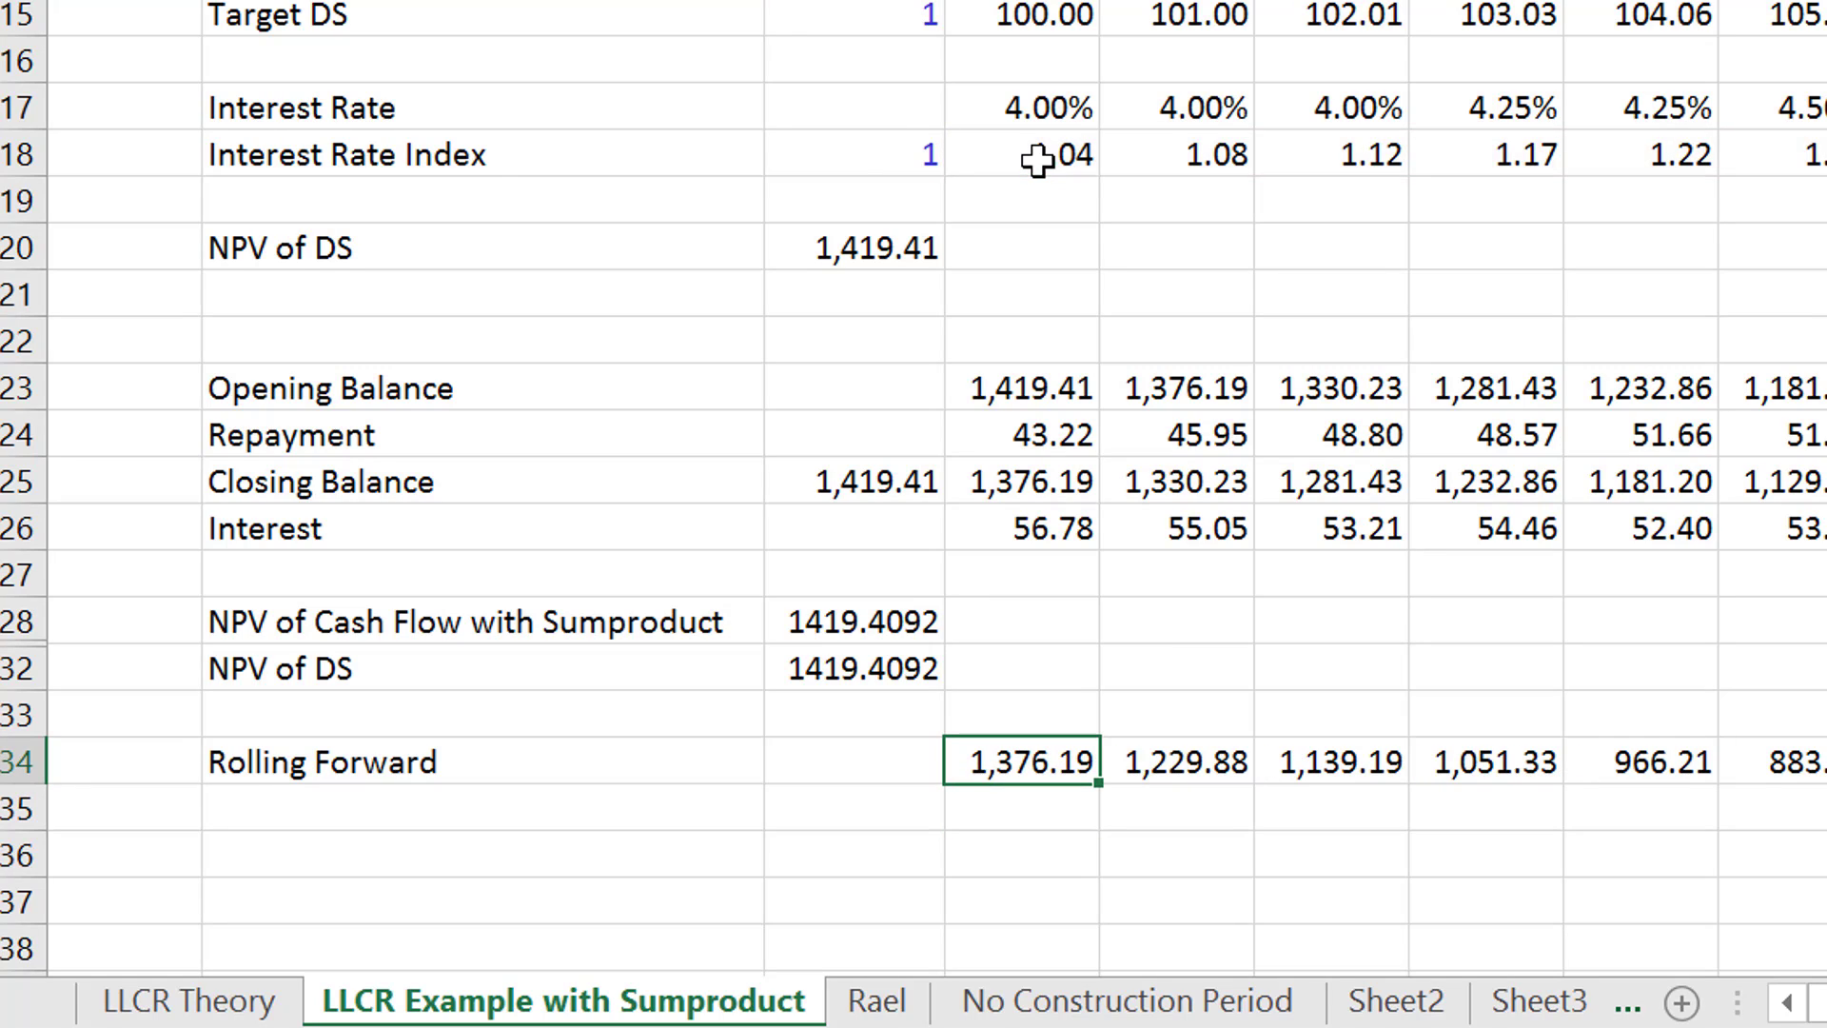
key("ctrl+shift+Right")
key("ctrl+r")
- Compare the Rolling Forward values in row 34 with the Opening and Closing Balance rows across the periods
key("Right")
key("Right")
key("Right")
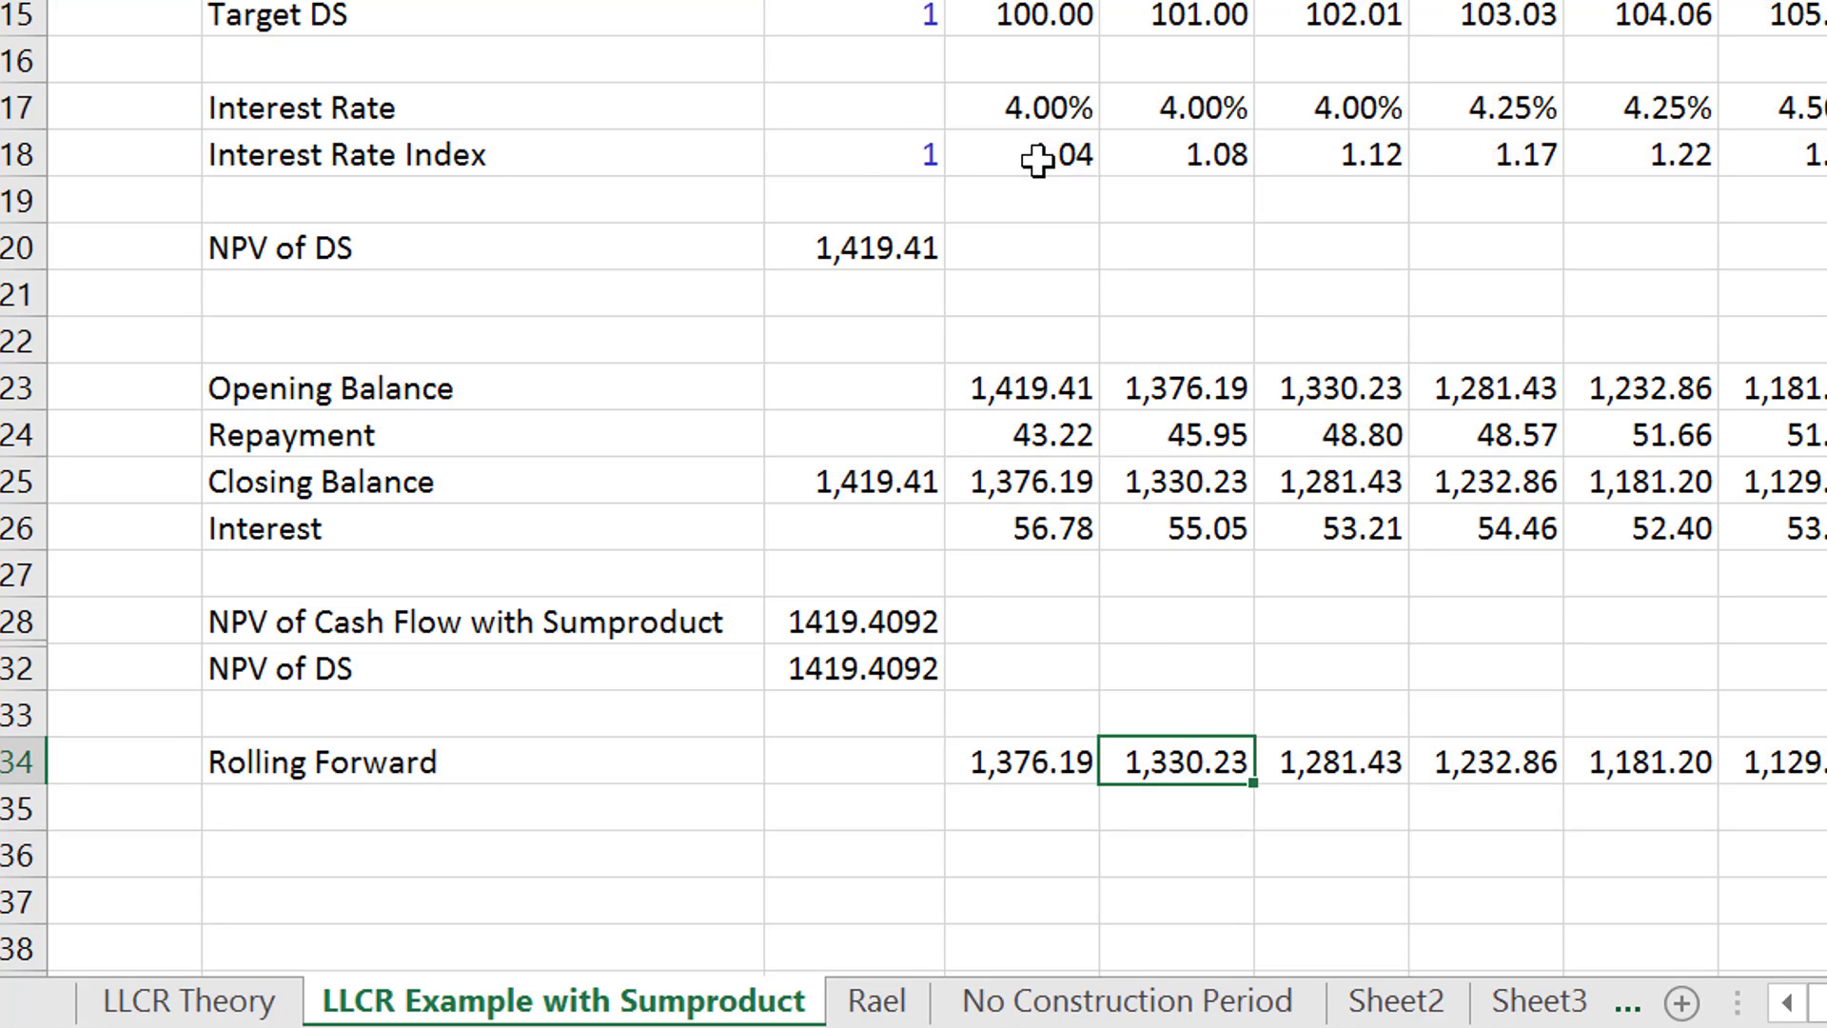
key("Right")
key("Right")
key("Right")
key("Right")
key("Right")
key("Right")
key("Right")
key("Right")
key("Right")
key("Right")
key("Right")
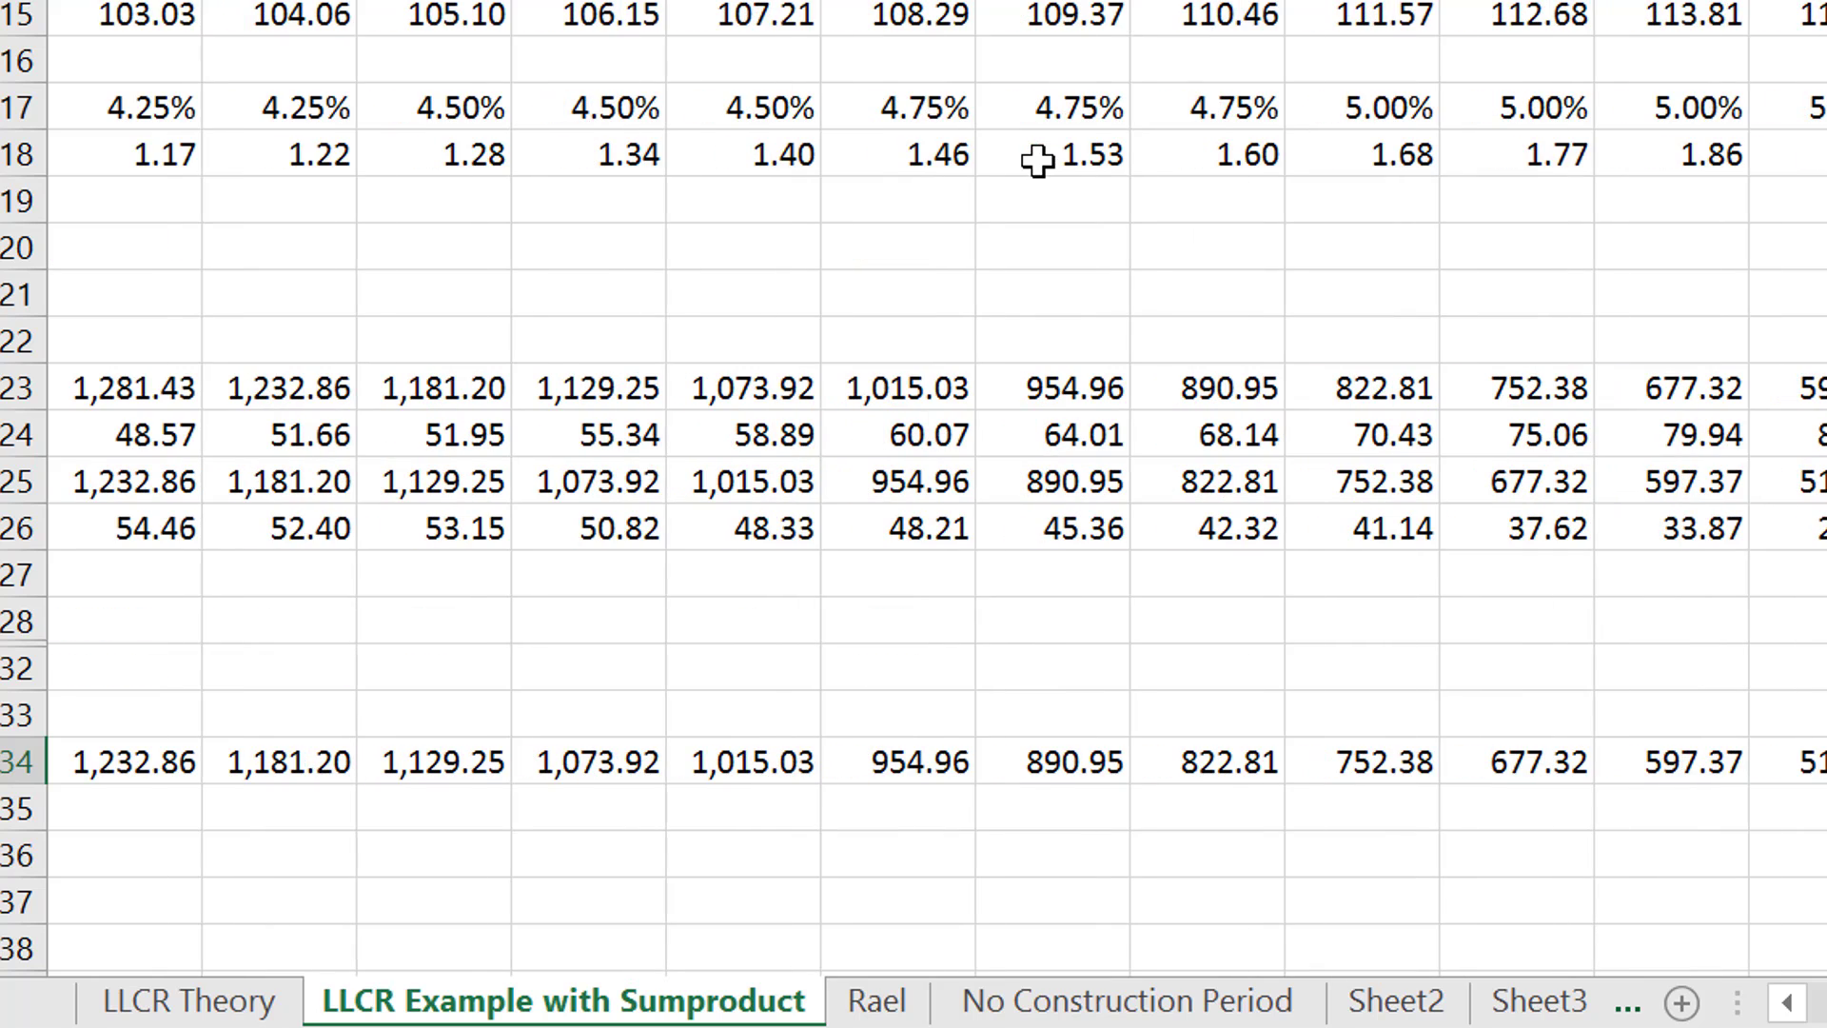
key("Right")
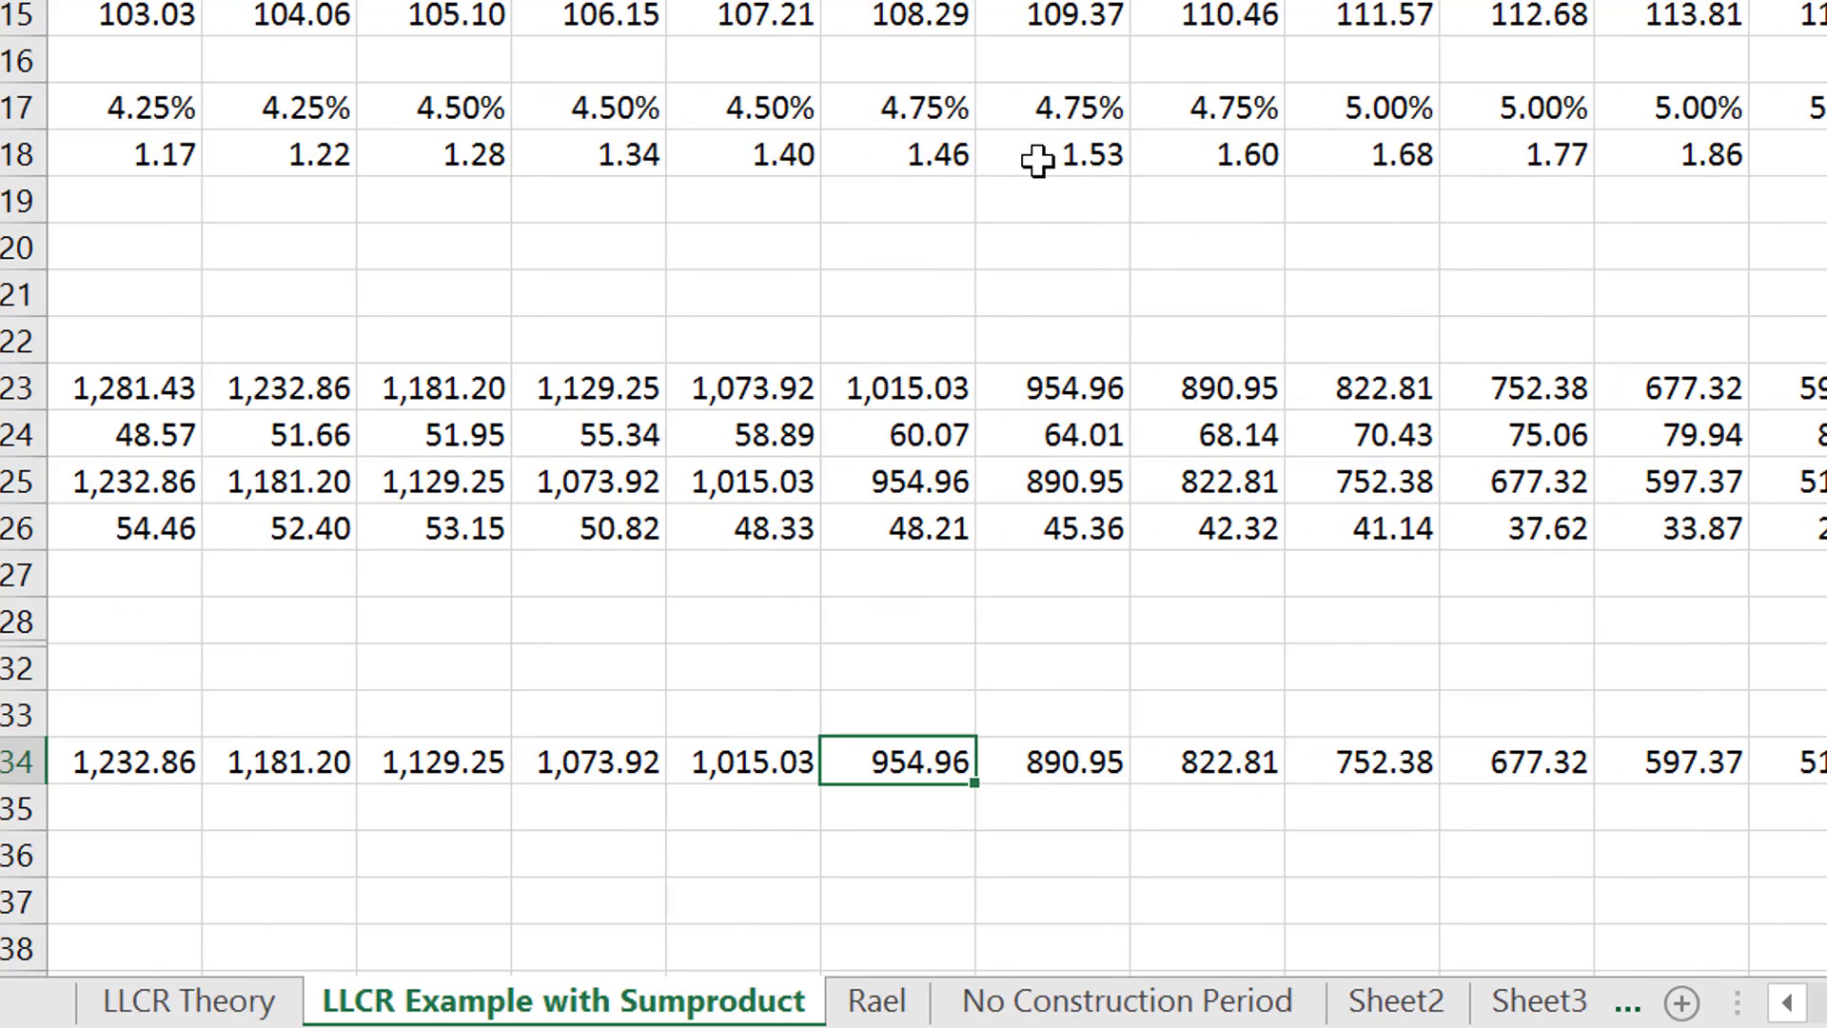
key("Right")
key("Up")
key("Up")
key("Up")
key("Up")
key("Up")
key("Up")
key("Up")
key("Up")
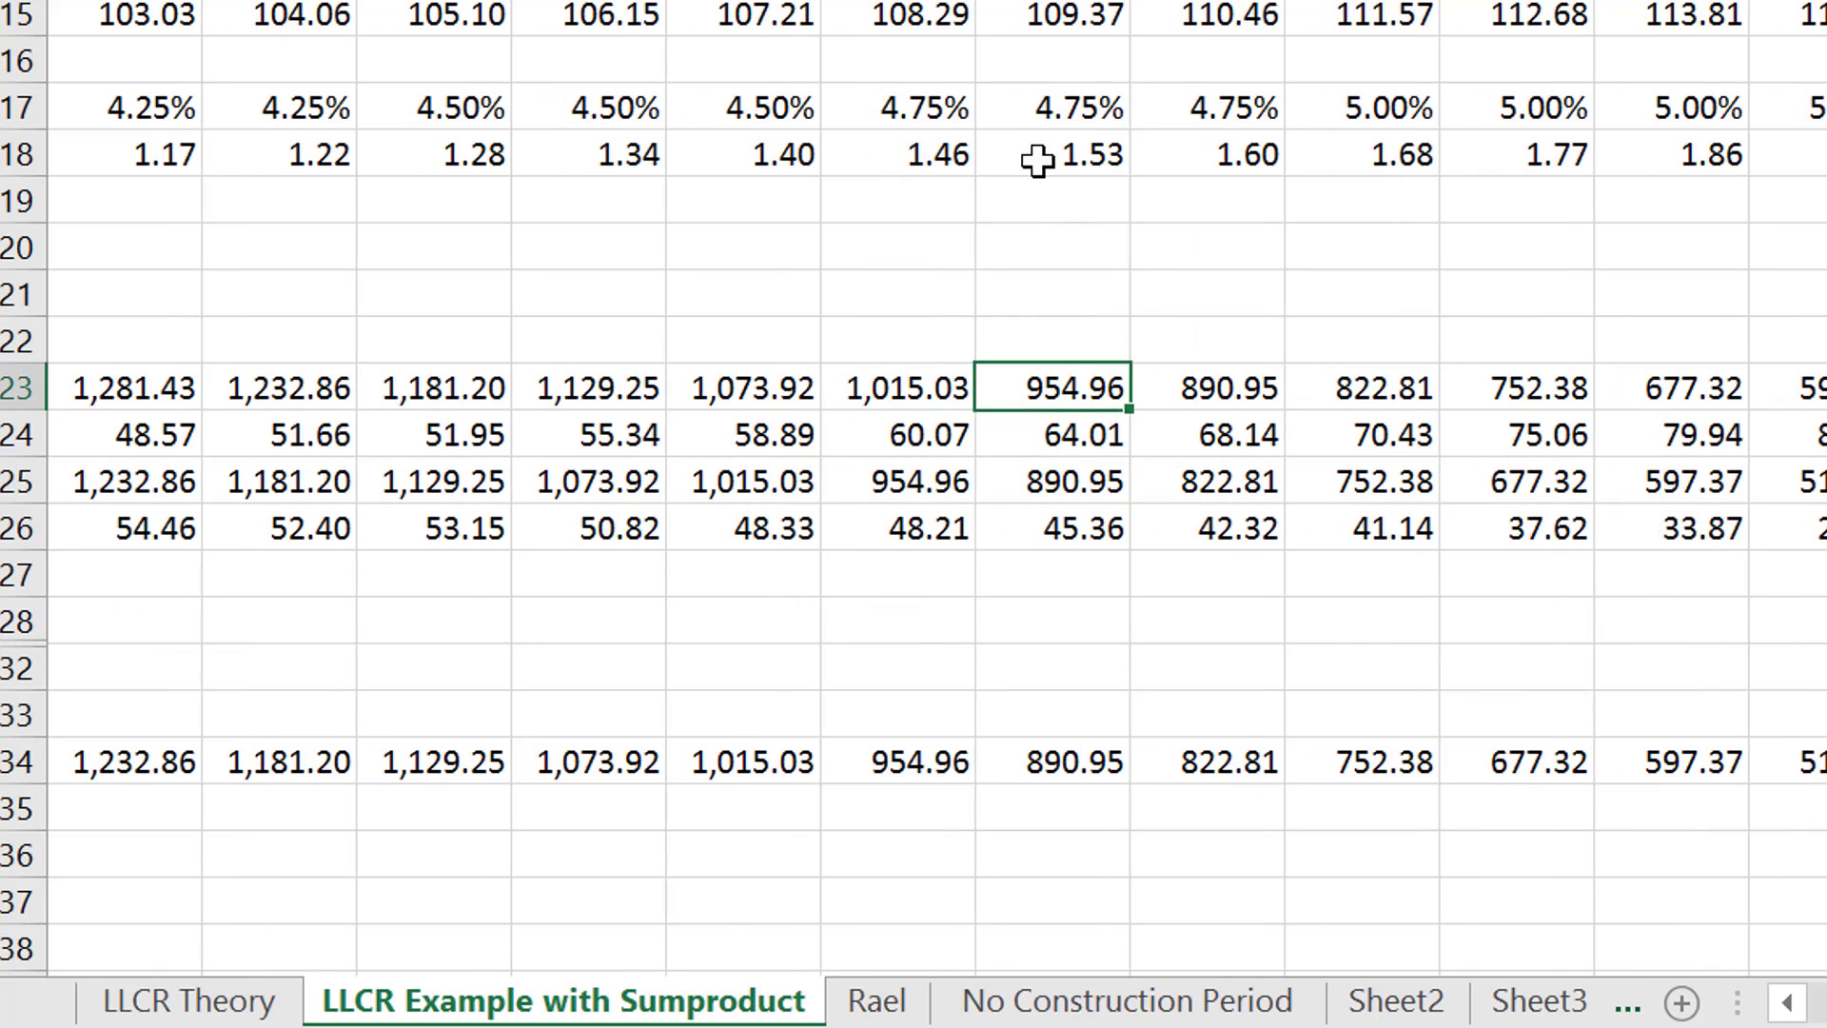
key("Down")
key("Down")
key("Left")
key("Left")
key("Left")
key("Left")
key("Left")
key("Left")
key("Left")
key("Left")
key("Left")
key("Left")
key("Left")
key("Left")
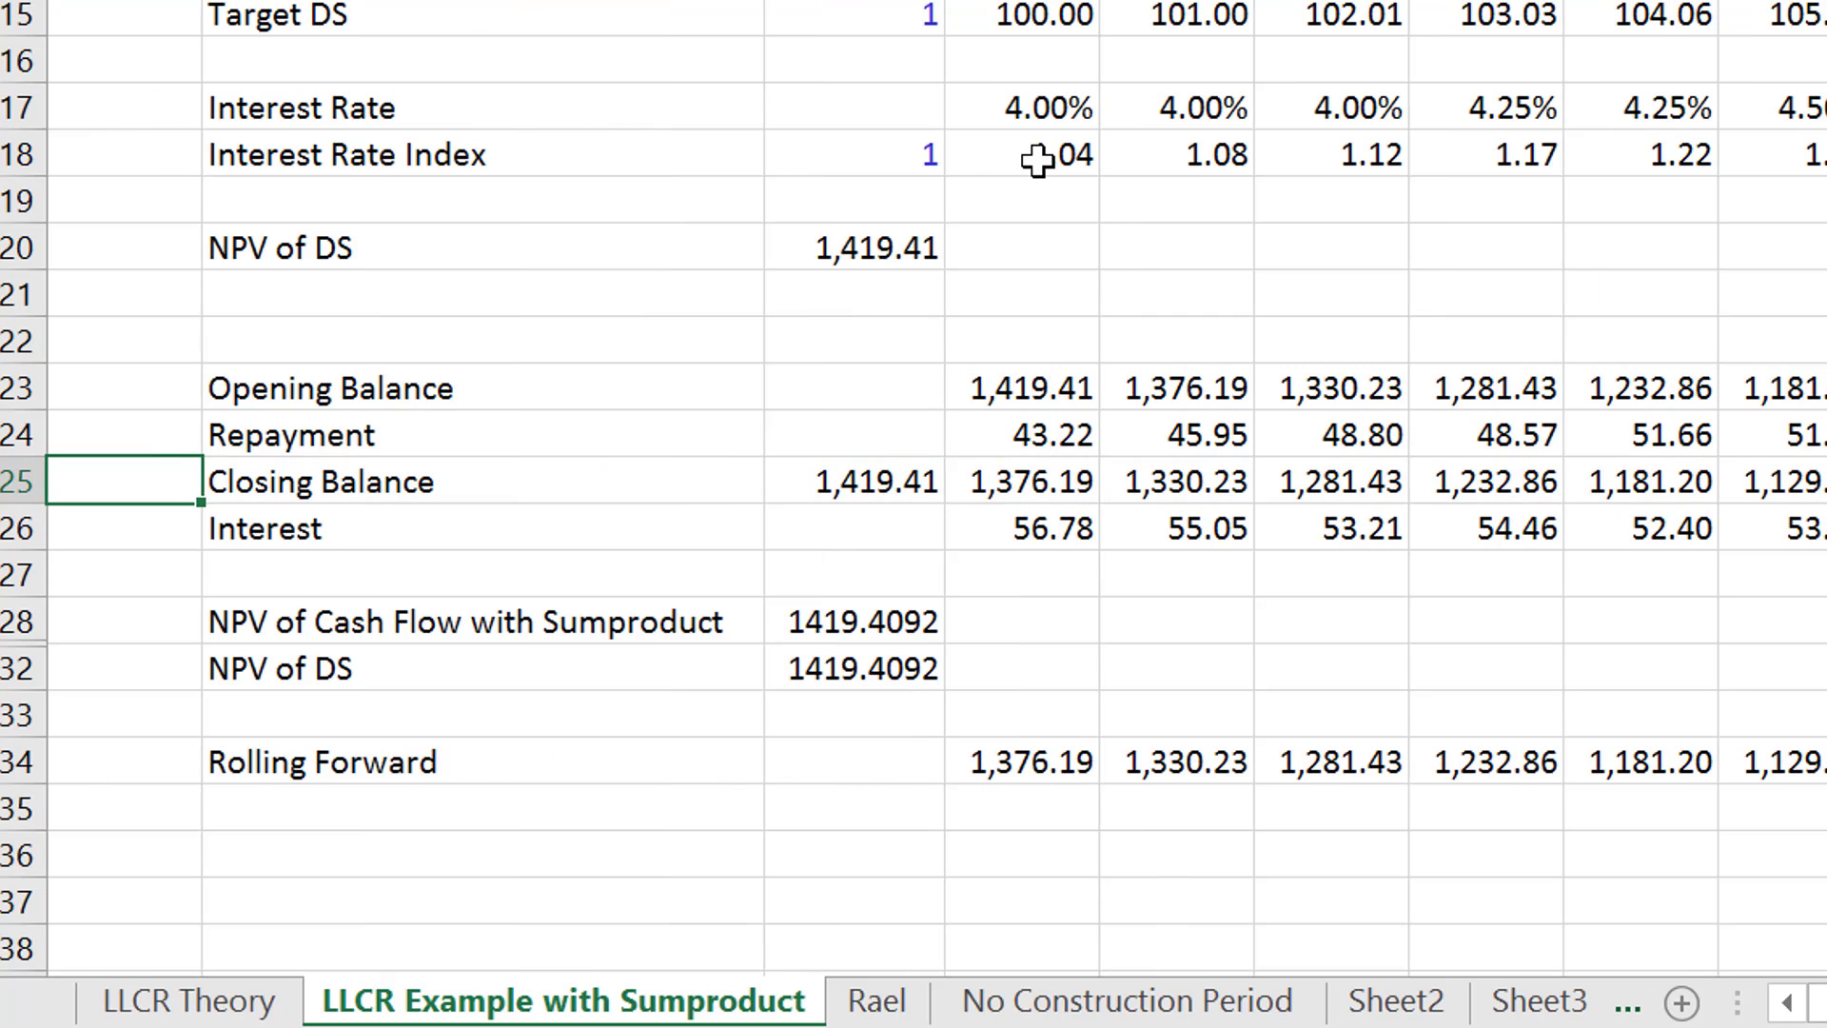
- Freeze panes at D10 to keep the rows through Period and columns A to C fixed
key("Up")
key("Up")
key("Up")
key("Up")
key("Up")
key("Up")
key("Up")
key("Up")
key("Up")
key("Up")
key("Up")
key("Up")
key("Up")
key("Up")
key("Up")
key("Up")
key("Up")
key("Up")
key("Up")
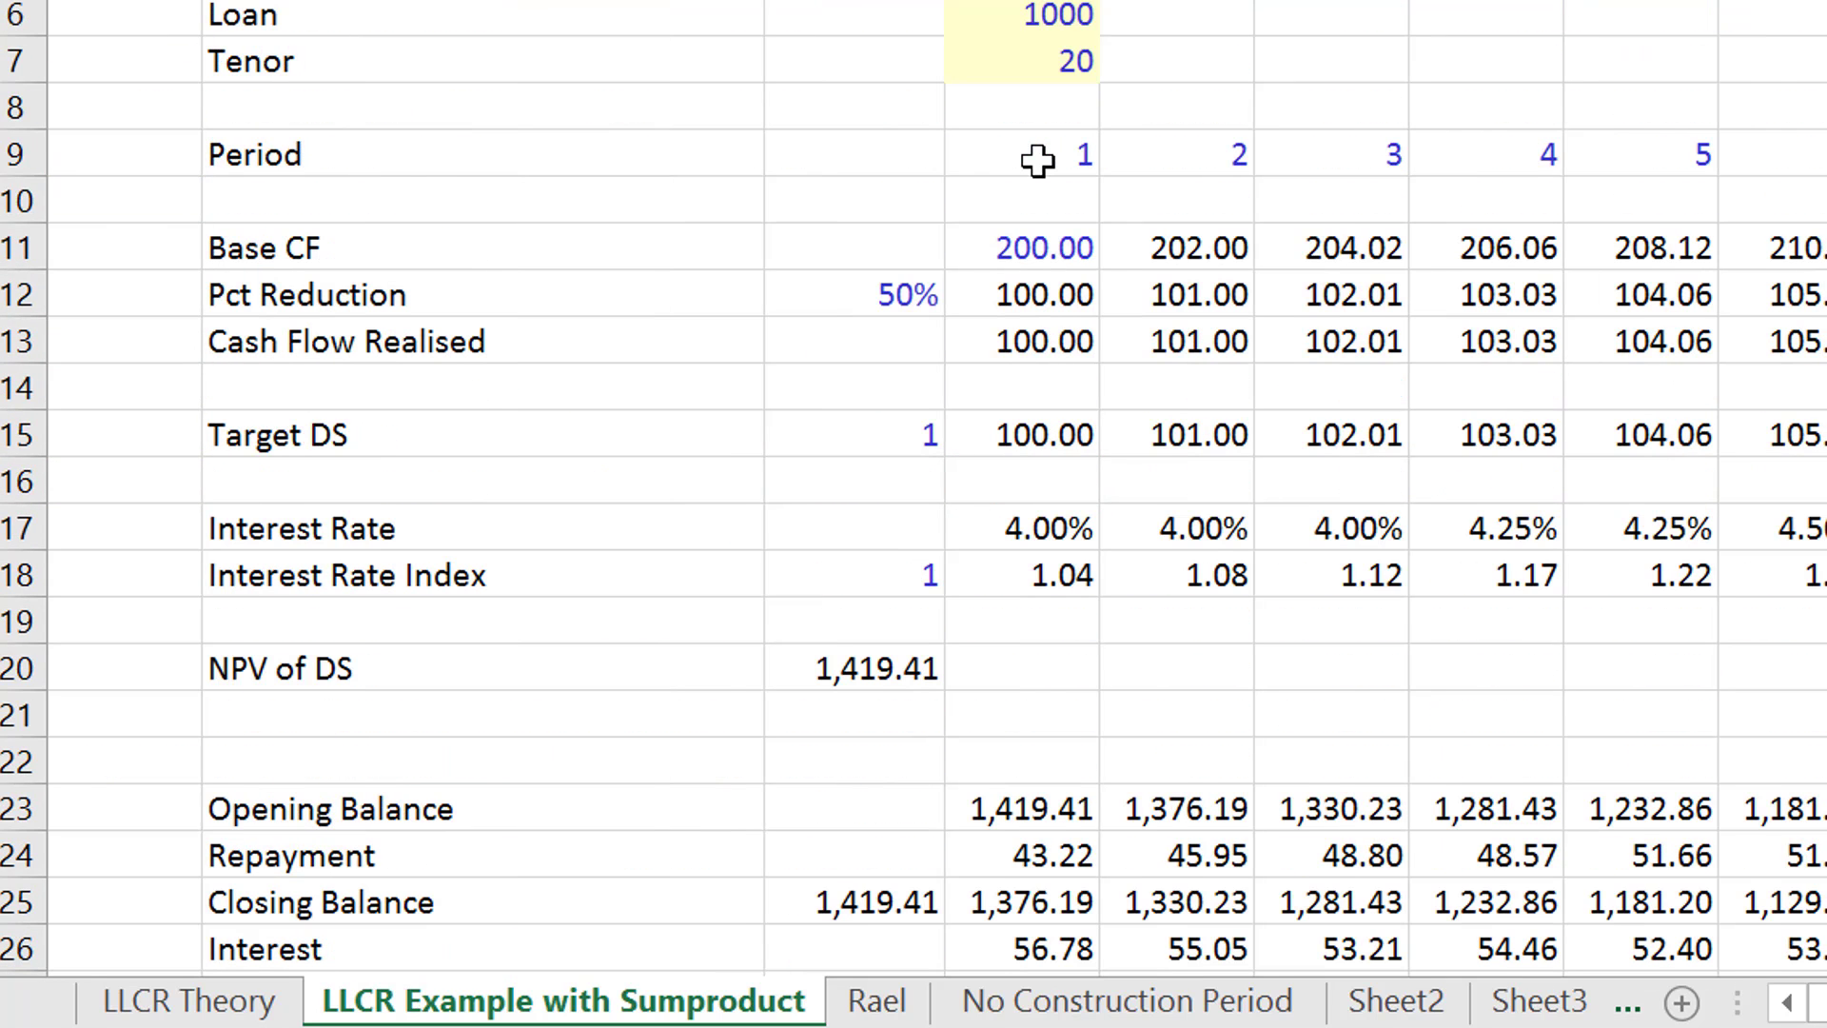
key("Down")
key("Down")
key("Down")
key("Down")
key("Up")
key("Up")
key("Up")
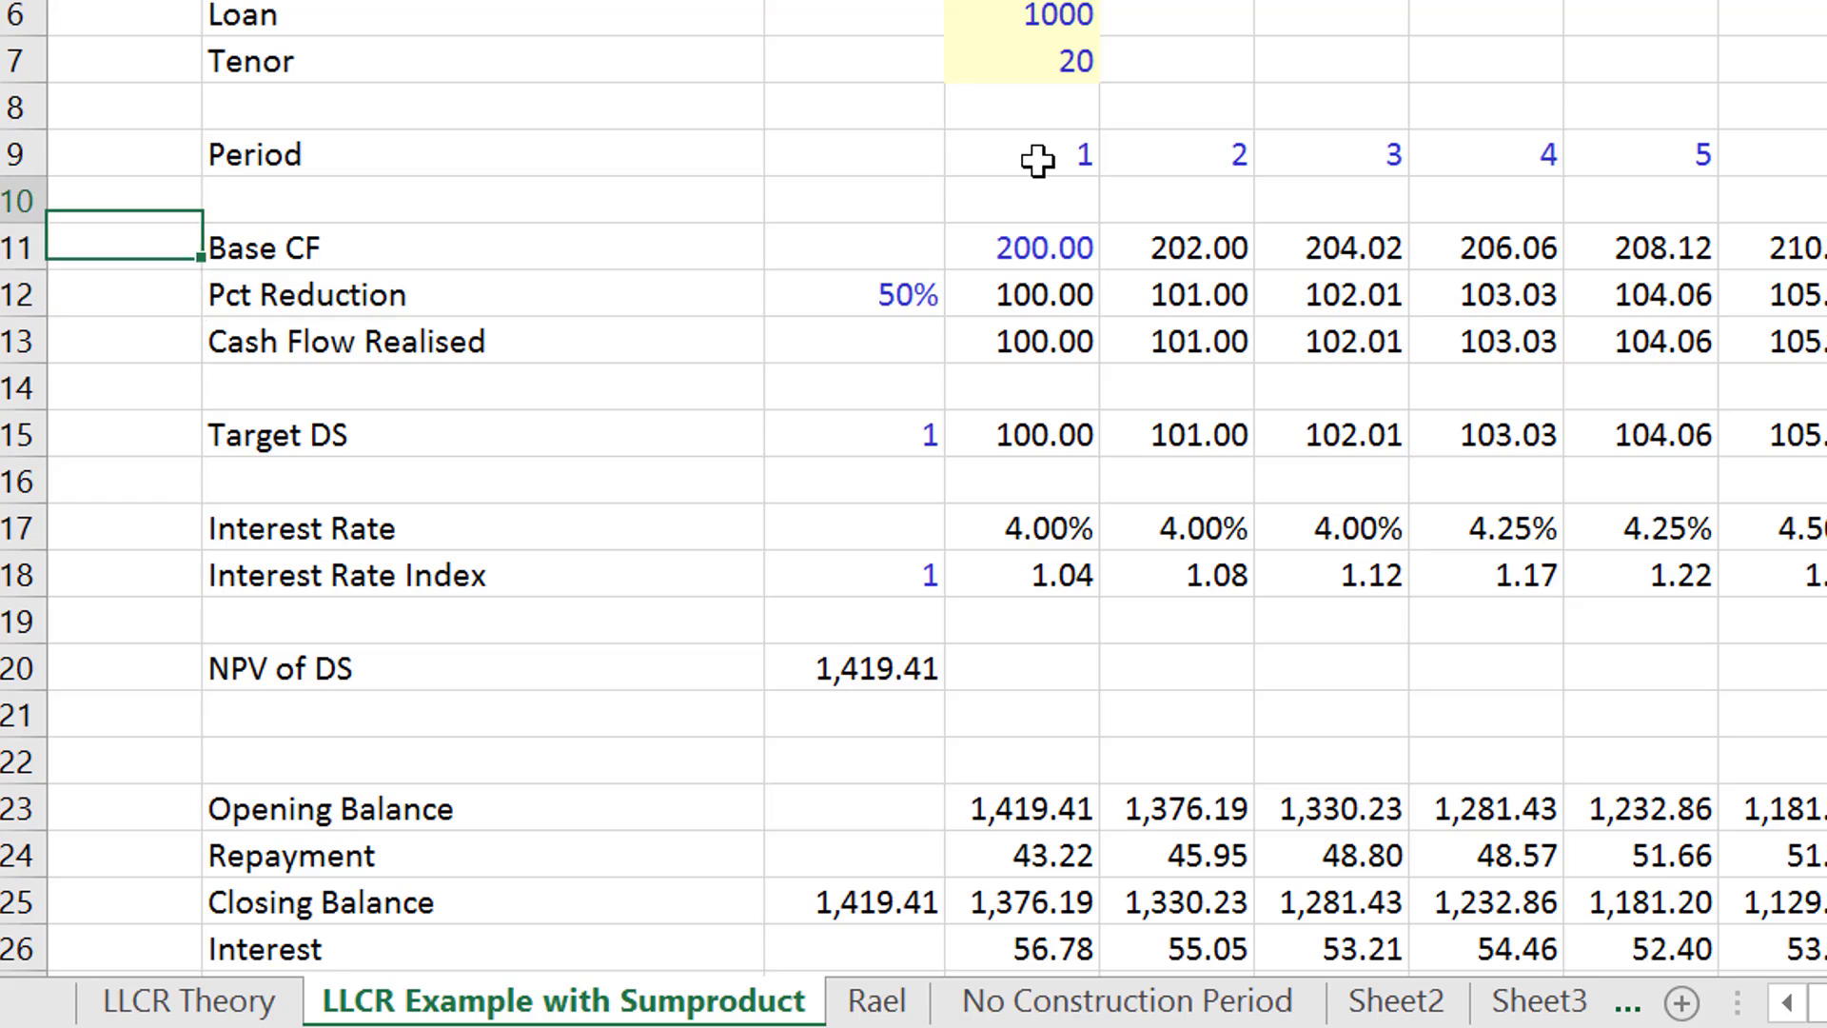
key("Right")
key("Right")
key("Right")
key("Right")
key("Up")
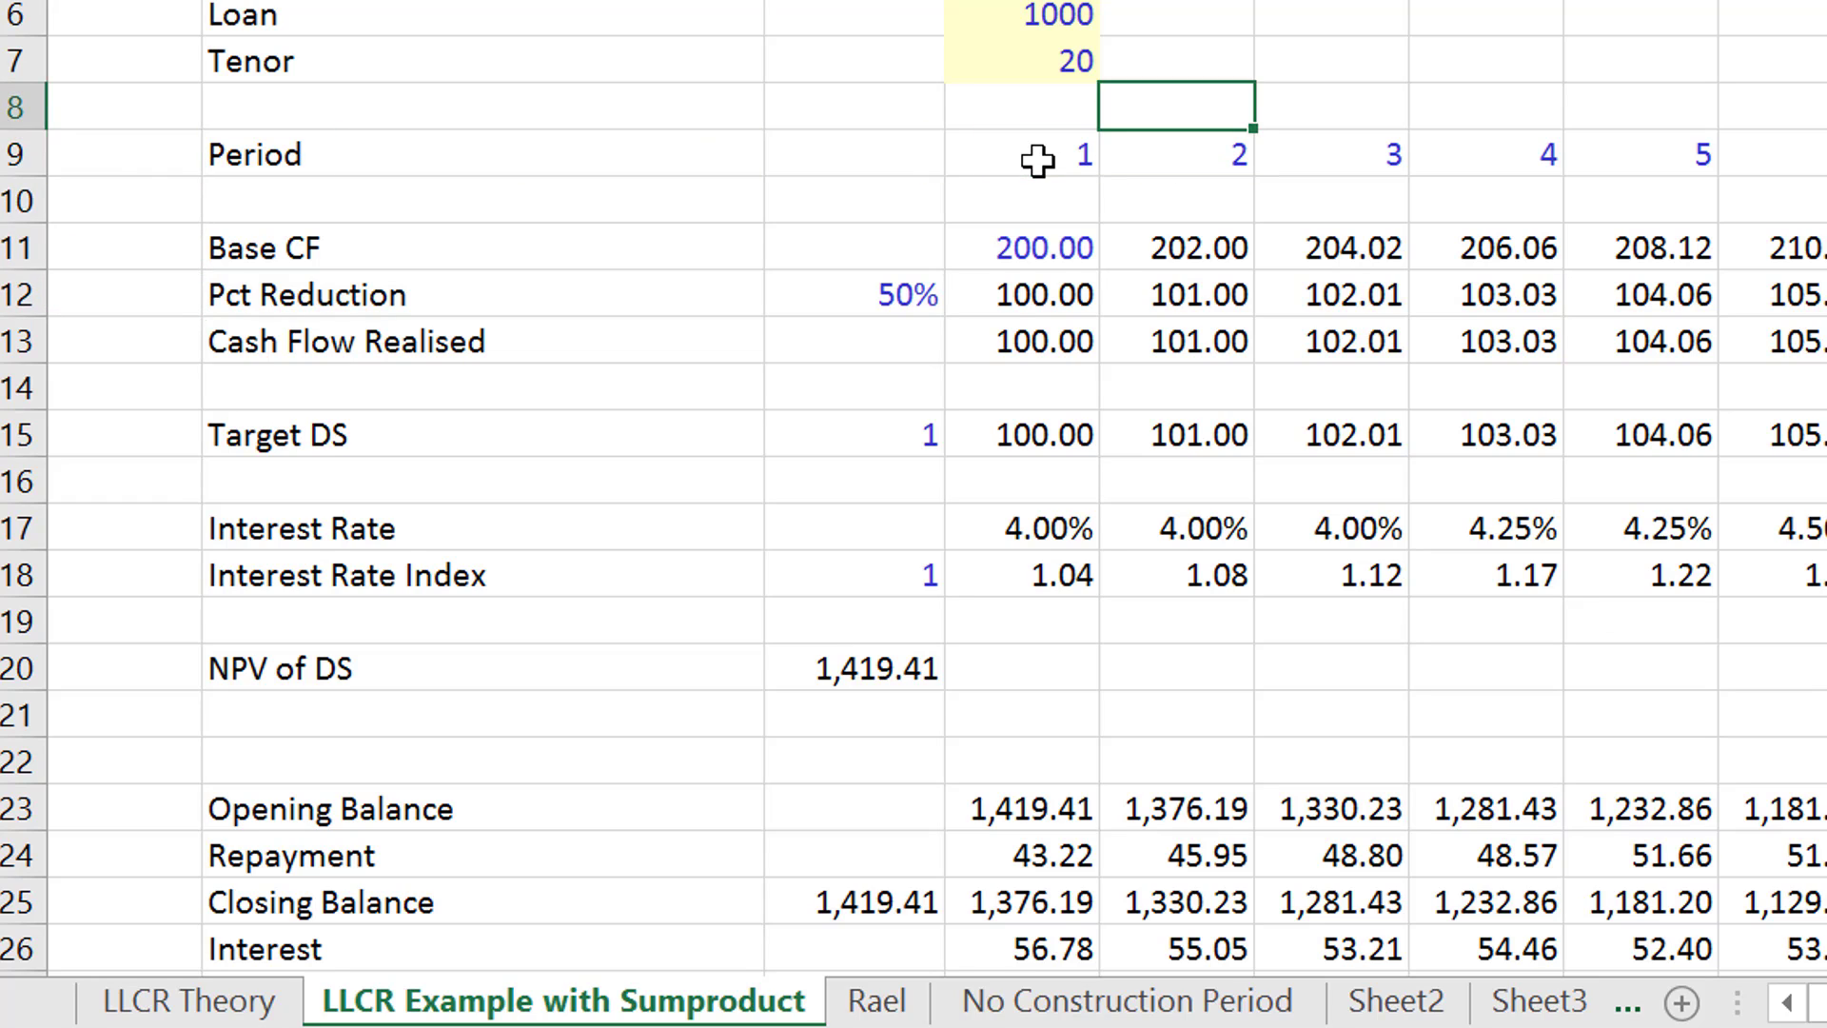
key("Down")
key("Down")
key("Left")
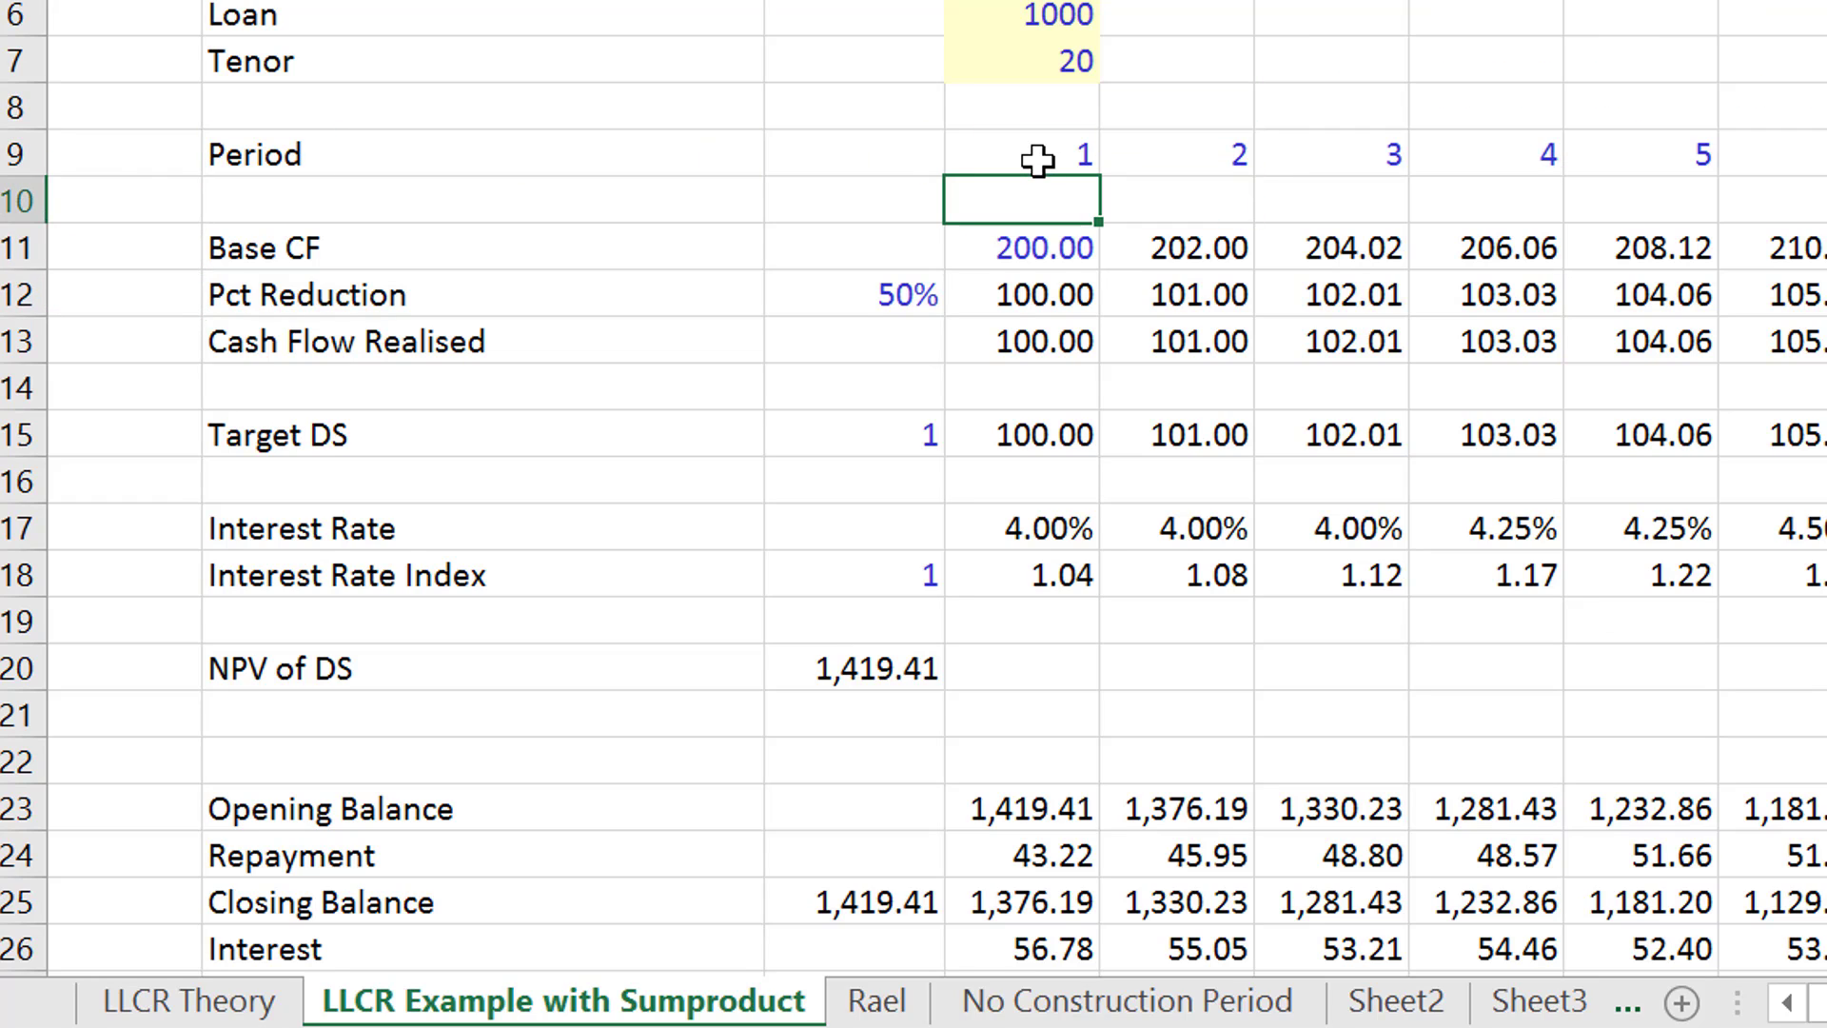
- Examine the Rolling Forward row through to its last periods, 19 and 20
key("Down")
key("Down")
key("Down")
key("Down")
key("Down")
key("Down")
key("Down")
key("Down")
key("Down")
key("Down")
key("Down")
key("Down")
key("Down")
key("Down")
key("Down")
key("Down")
key("Down")
key("Down")
key("Down")
key("Down")
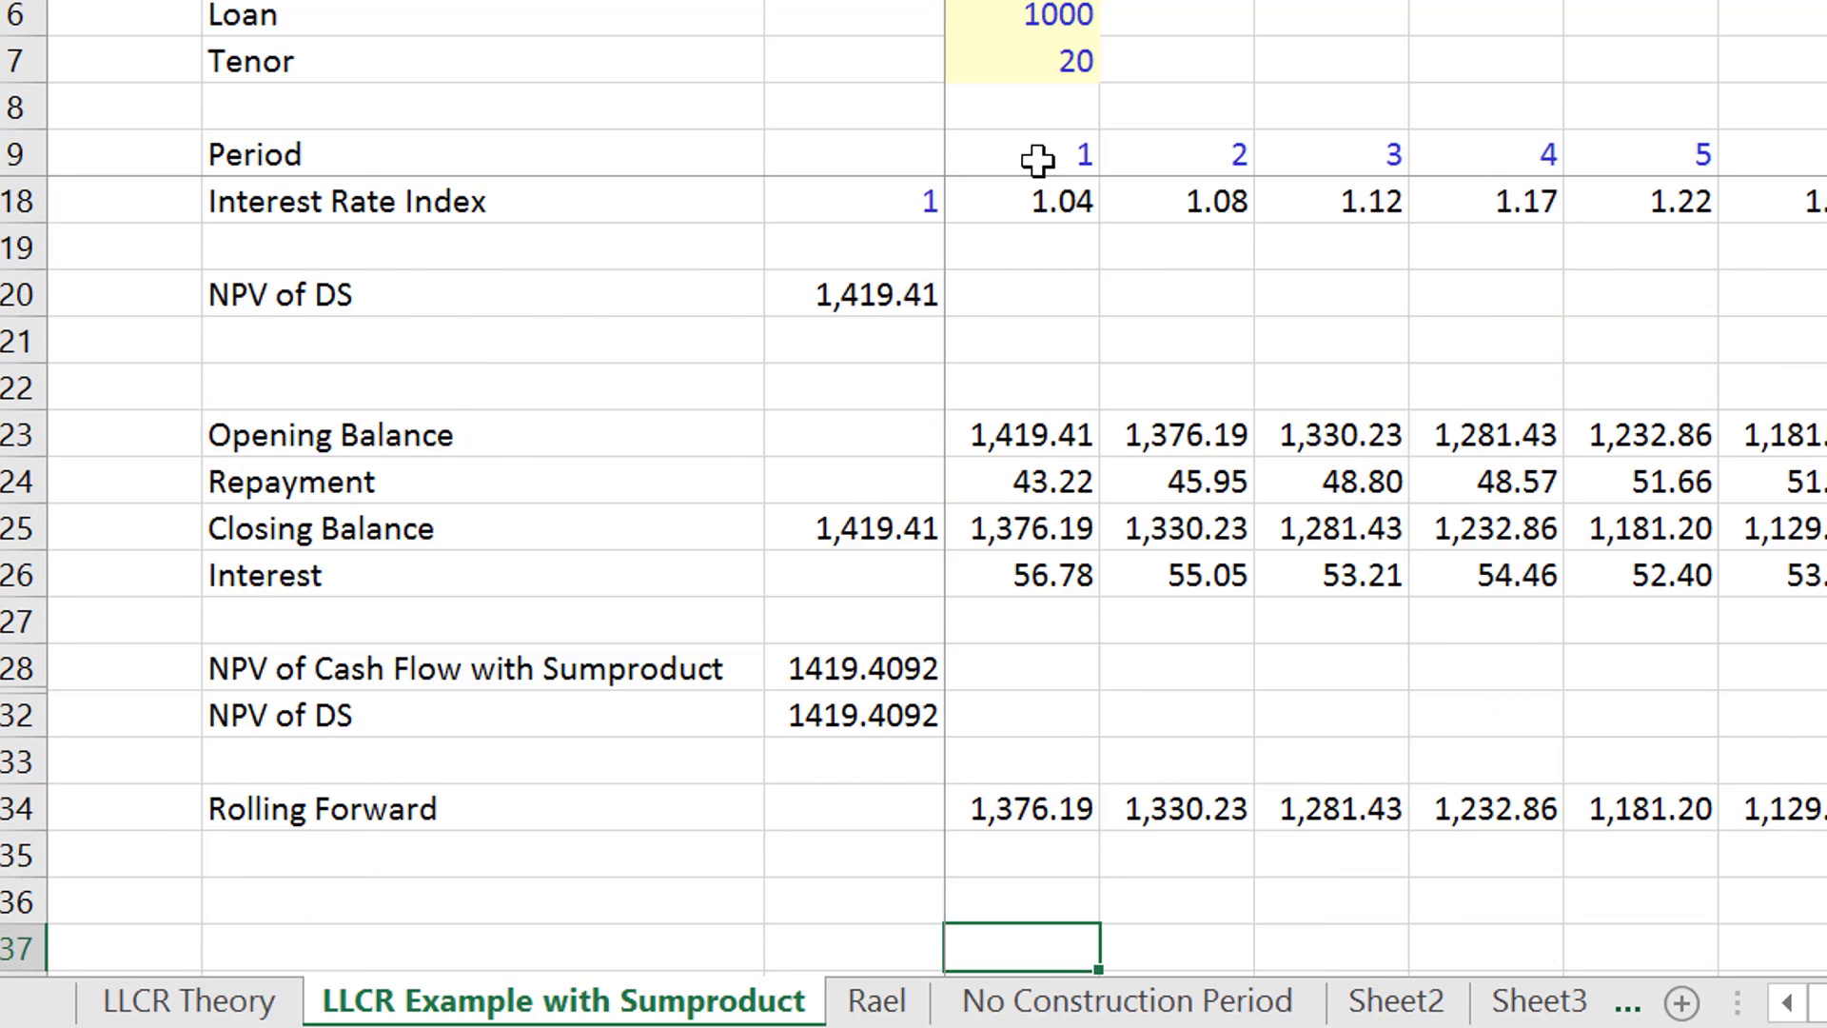
key("Down")
key("Down")
key("Down")
key("Down")
key("Down")
key("Down")
key("Down")
key("Down")
key("Up")
key("Up")
key("Up")
key("Up")
key("Up")
key("Up")
key("Up")
key("Up")
key("Up")
key("Up")
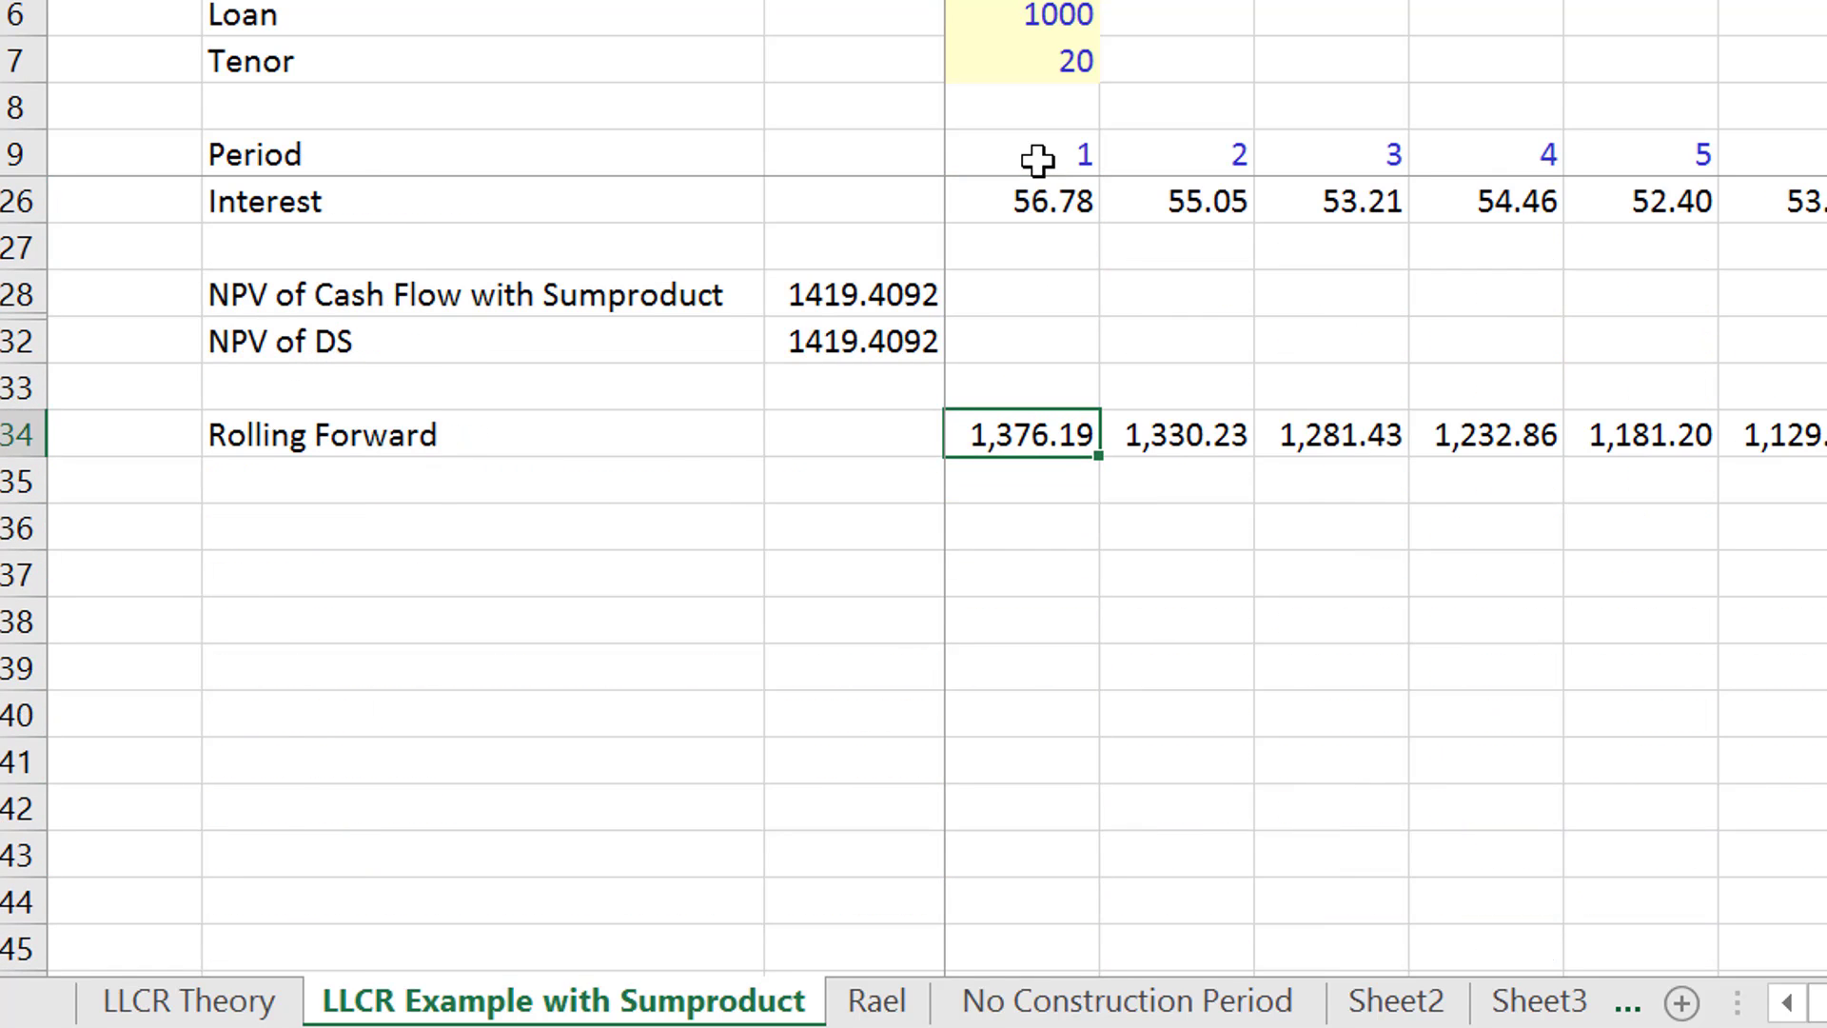
key("Right")
key("Right")
key("Right")
key("Right")
key("Right")
key("Right")
key("Right")
key("Right")
key("Right")
key("Right")
key("Right")
key("Right")
key("Right")
key("Right")
key("Right")
key("Right")
key("Right")
key("Right")
key("Right")
key("Right")
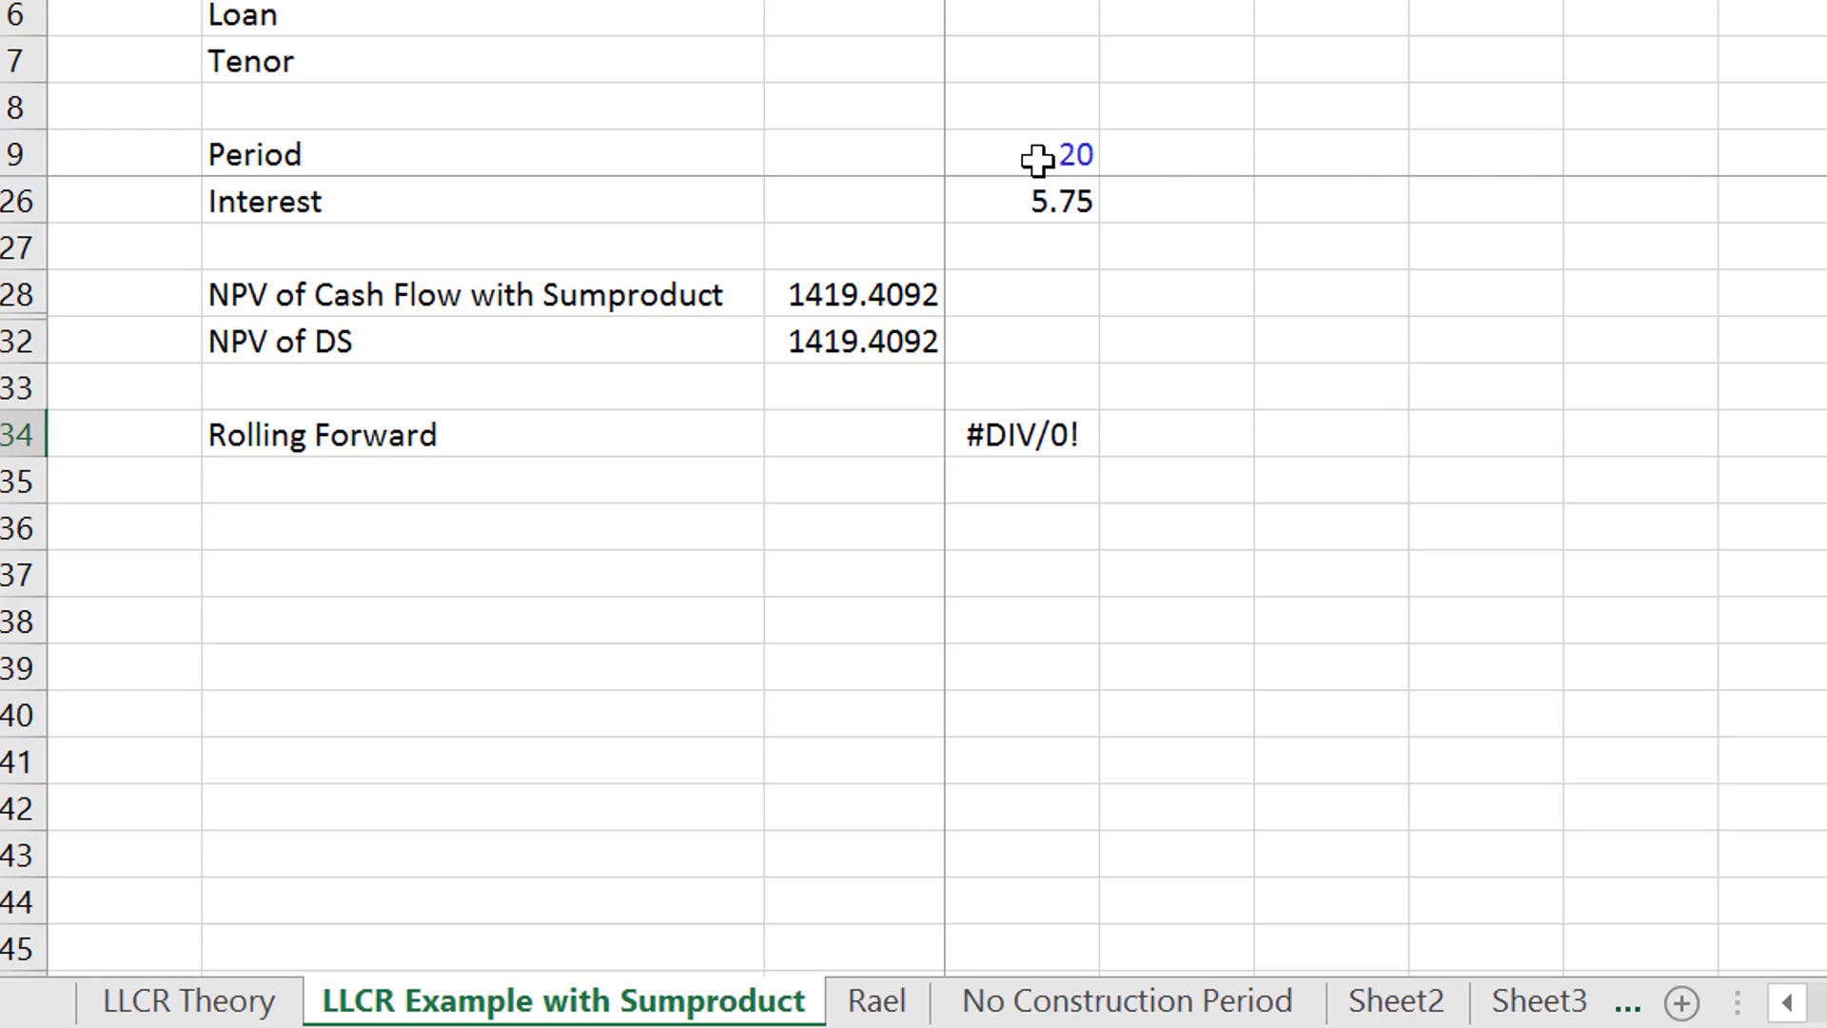
key("Left")
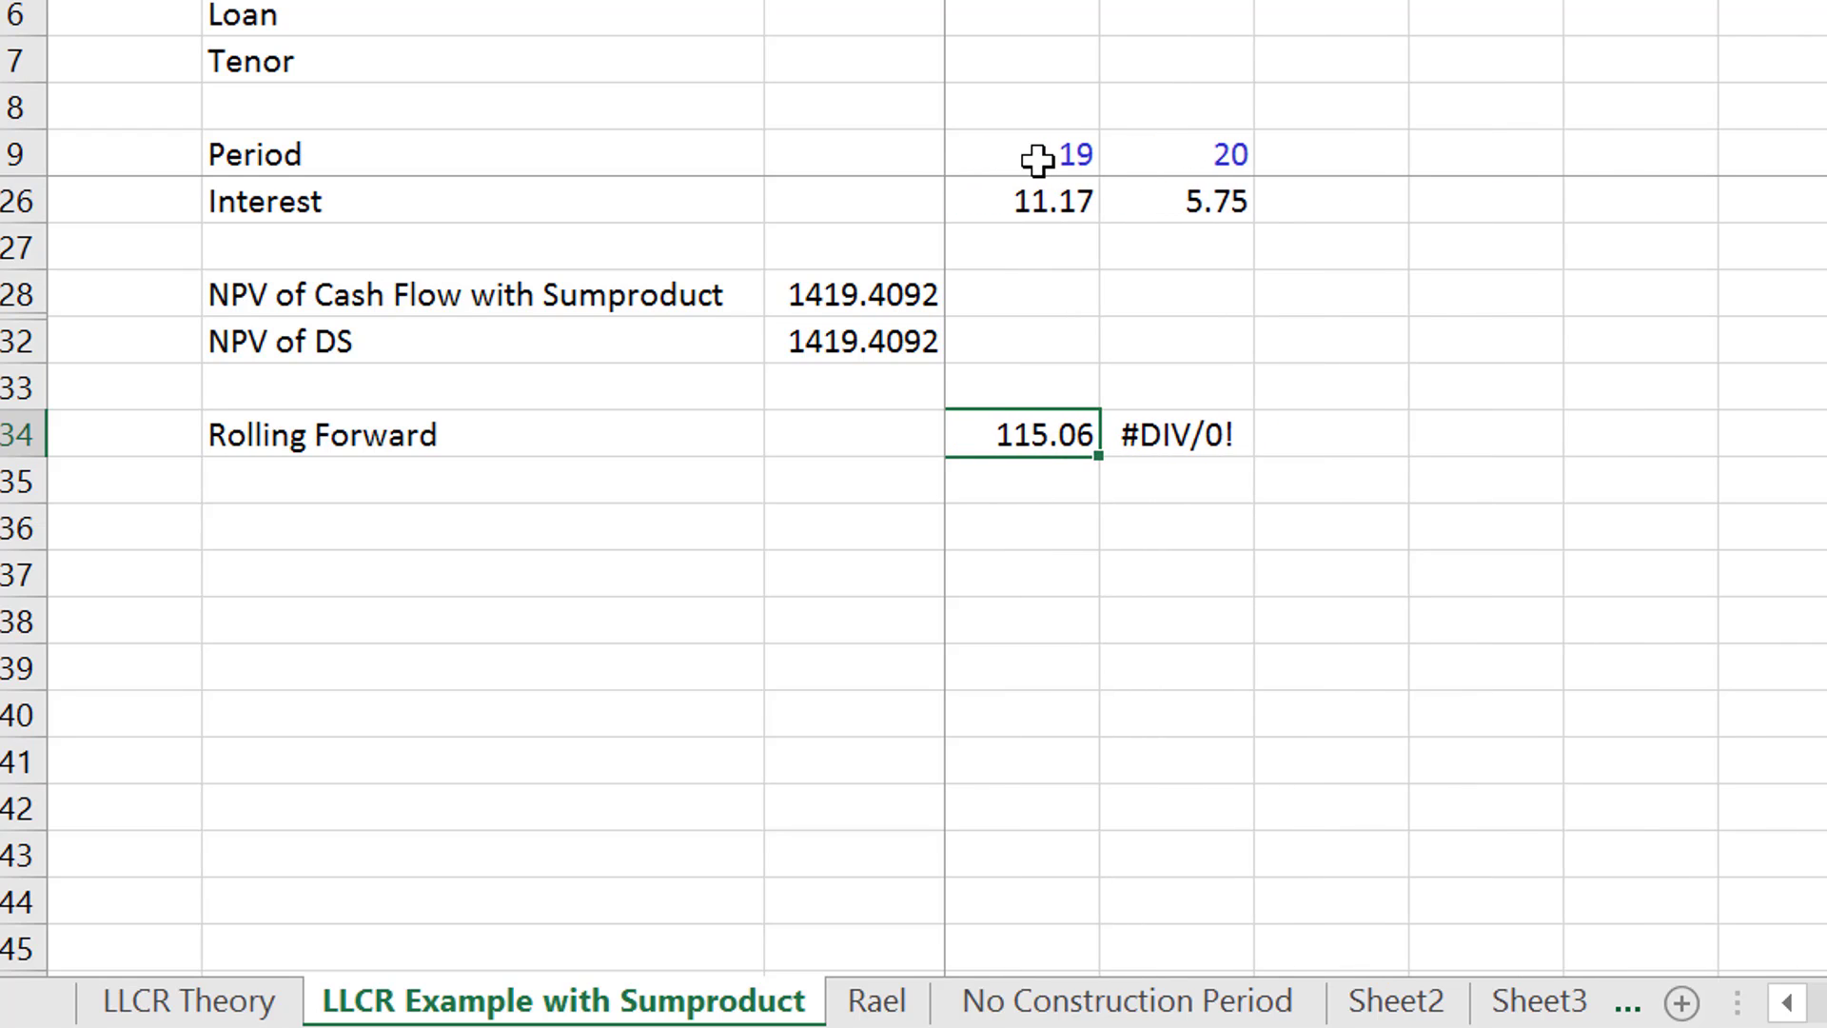
- Wrap the D34 SUMPRODUCT formula in IFERROR and copy it across the Rolling Forward row
key("ctrl+Left")
key("ctrl+Left")
key("ctrl+Right")
key("F2")
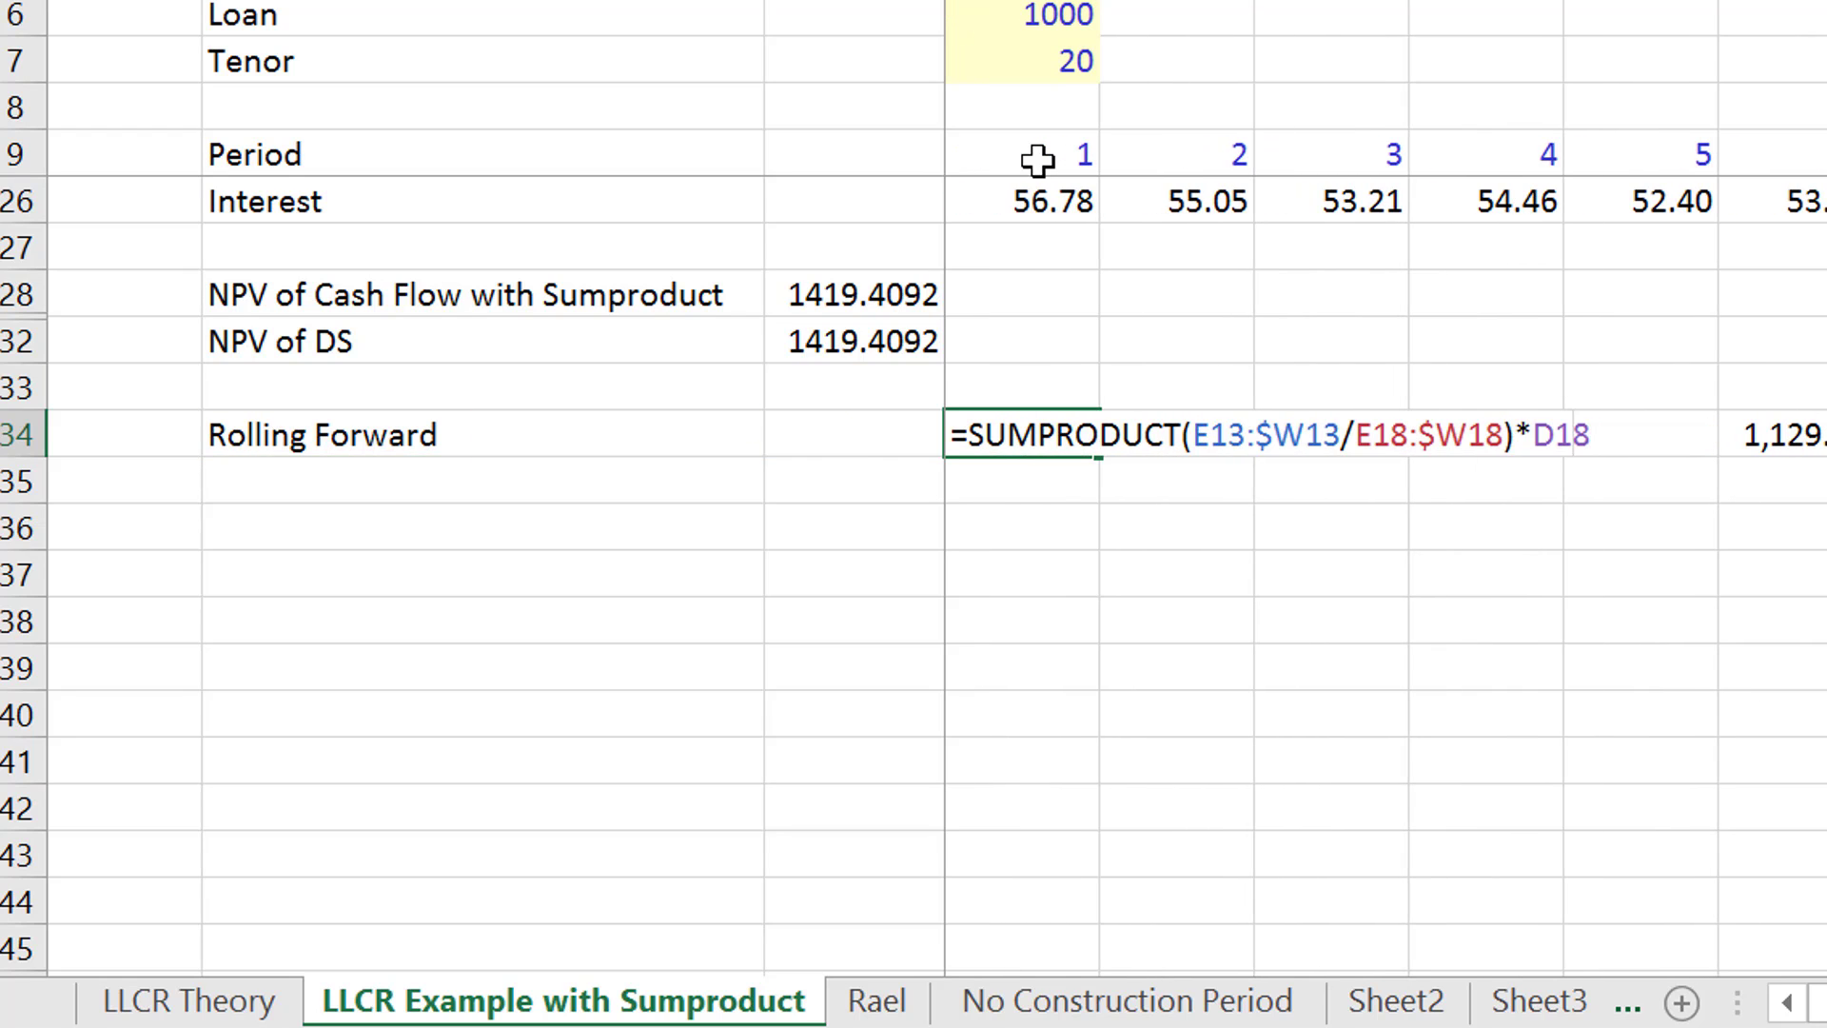
key("Left")
key("Left")
key("Left")
key("Left")
key("Left")
key("Left")
key("Left")
key("Left")
key("Left")
key("Left")
key("Left")
key("Left")
key("Left")
key("Left")
key("Left")
key("Left")
key("Left")
key("Left")
key("Left")
key("Left")
key("Left")
key("Left")
key("Left")
key("Left")
key("Left")
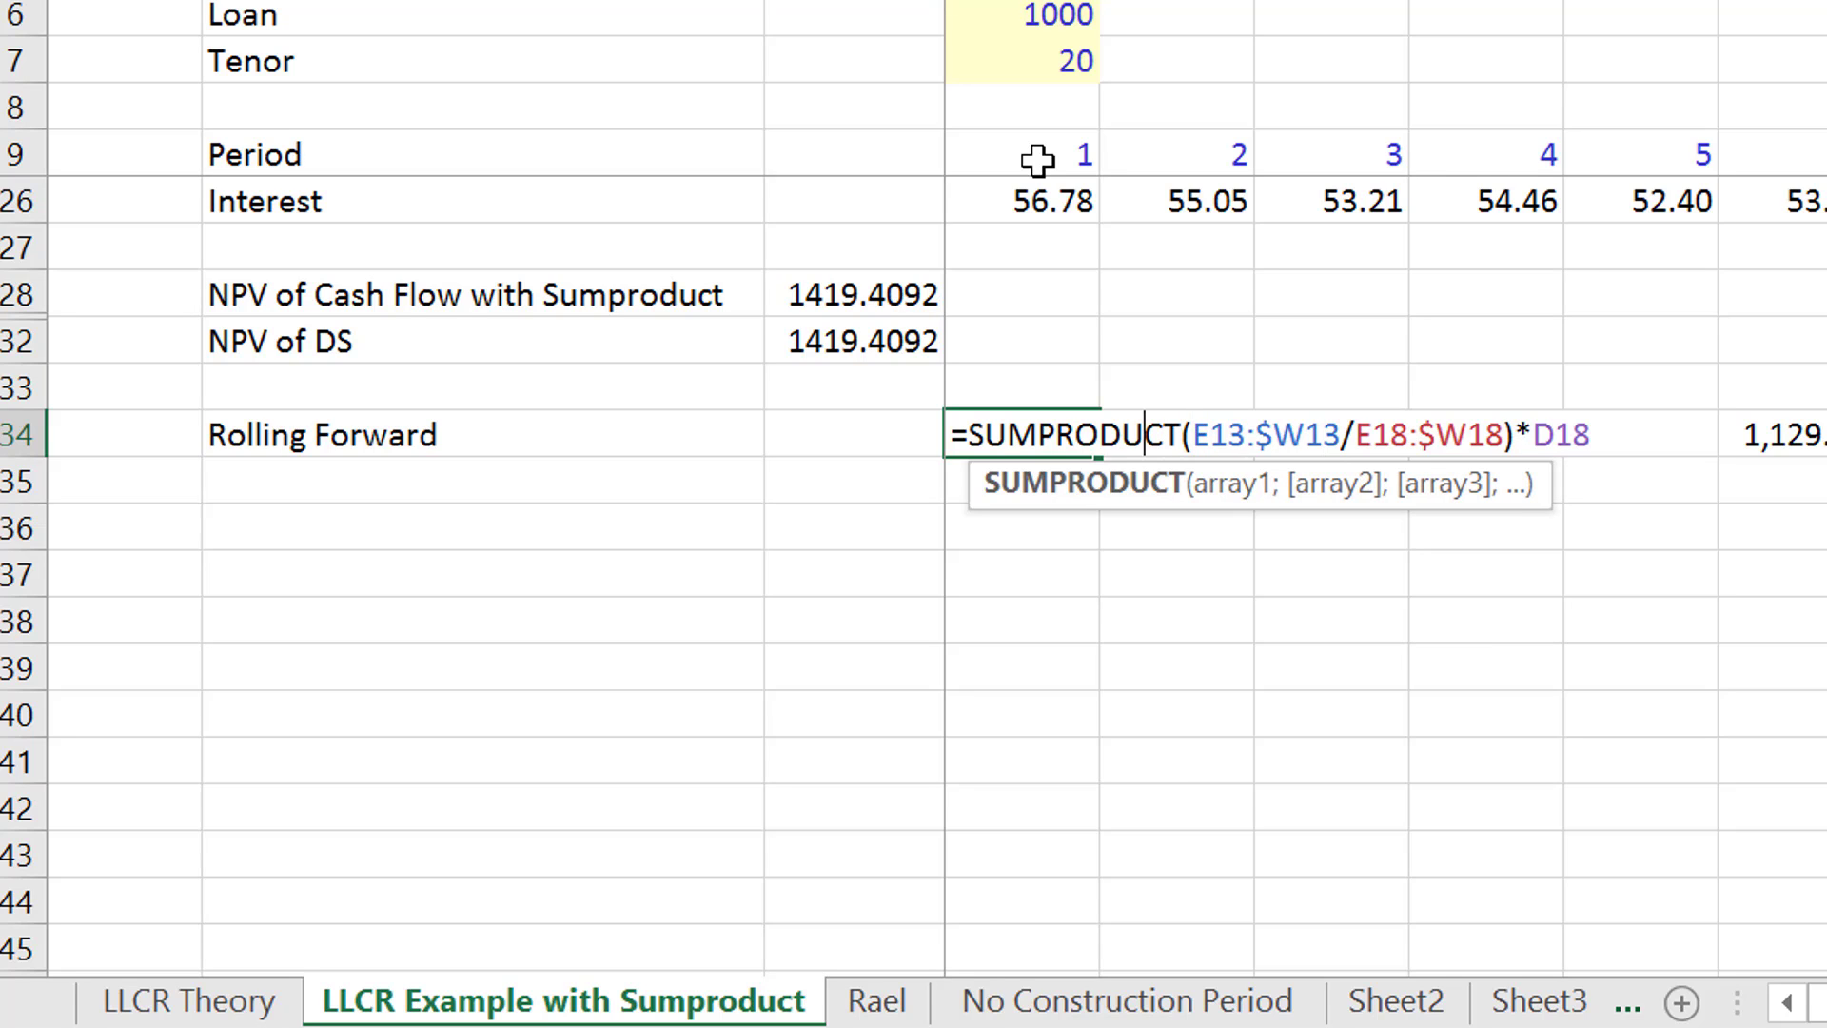
key("Left")
key("Left")
key("Left")
key("Left")
key("Left")
key("Left")
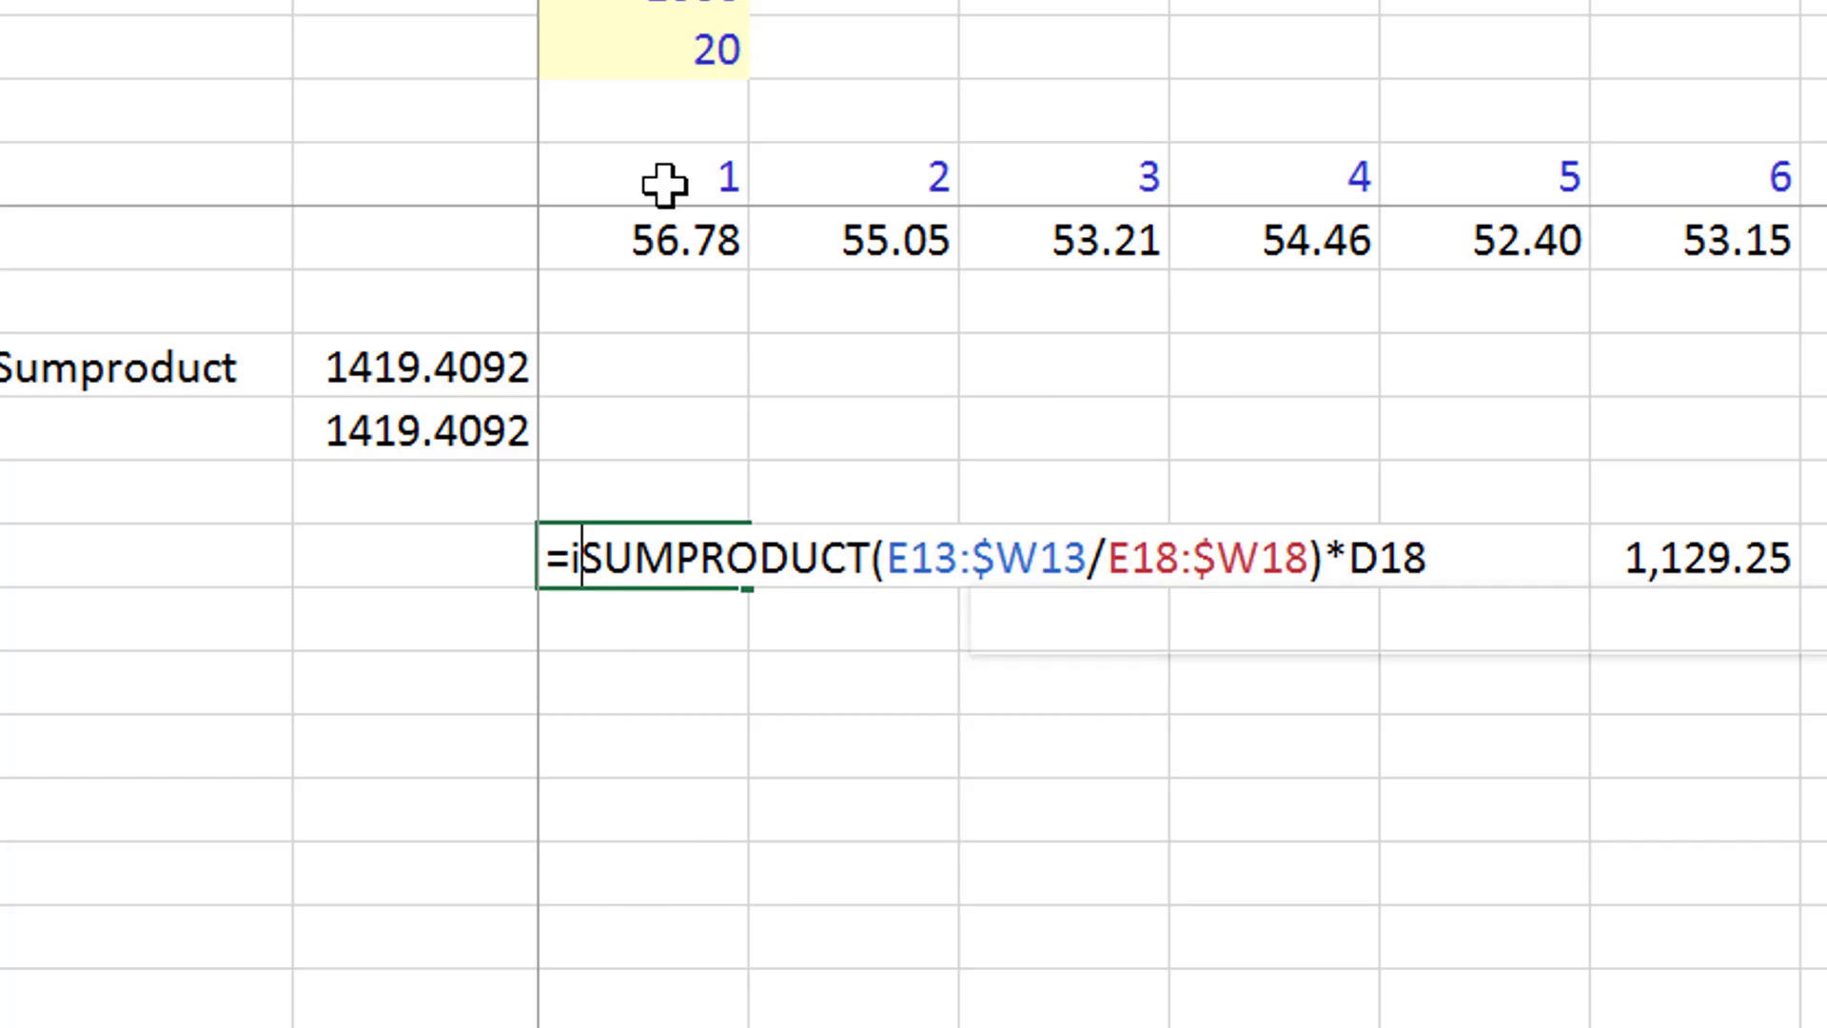
type("if")
key("Down")
key("Tab")
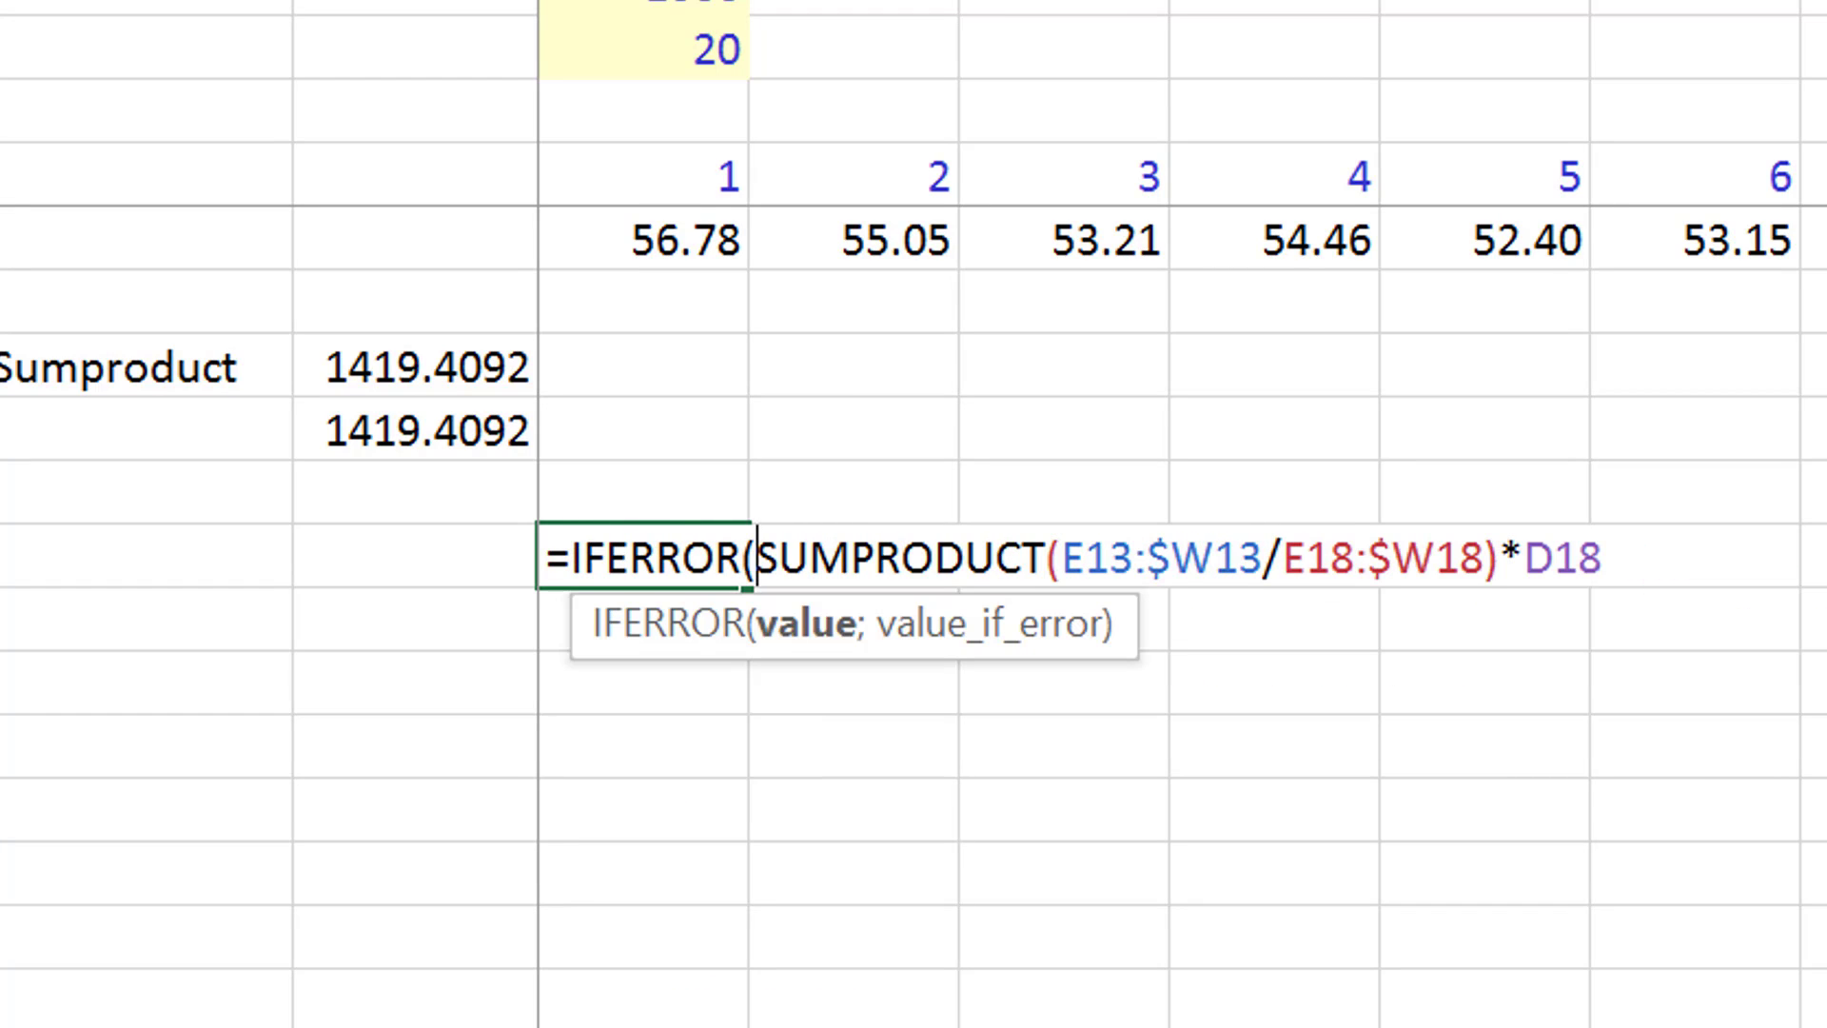
key("Return")
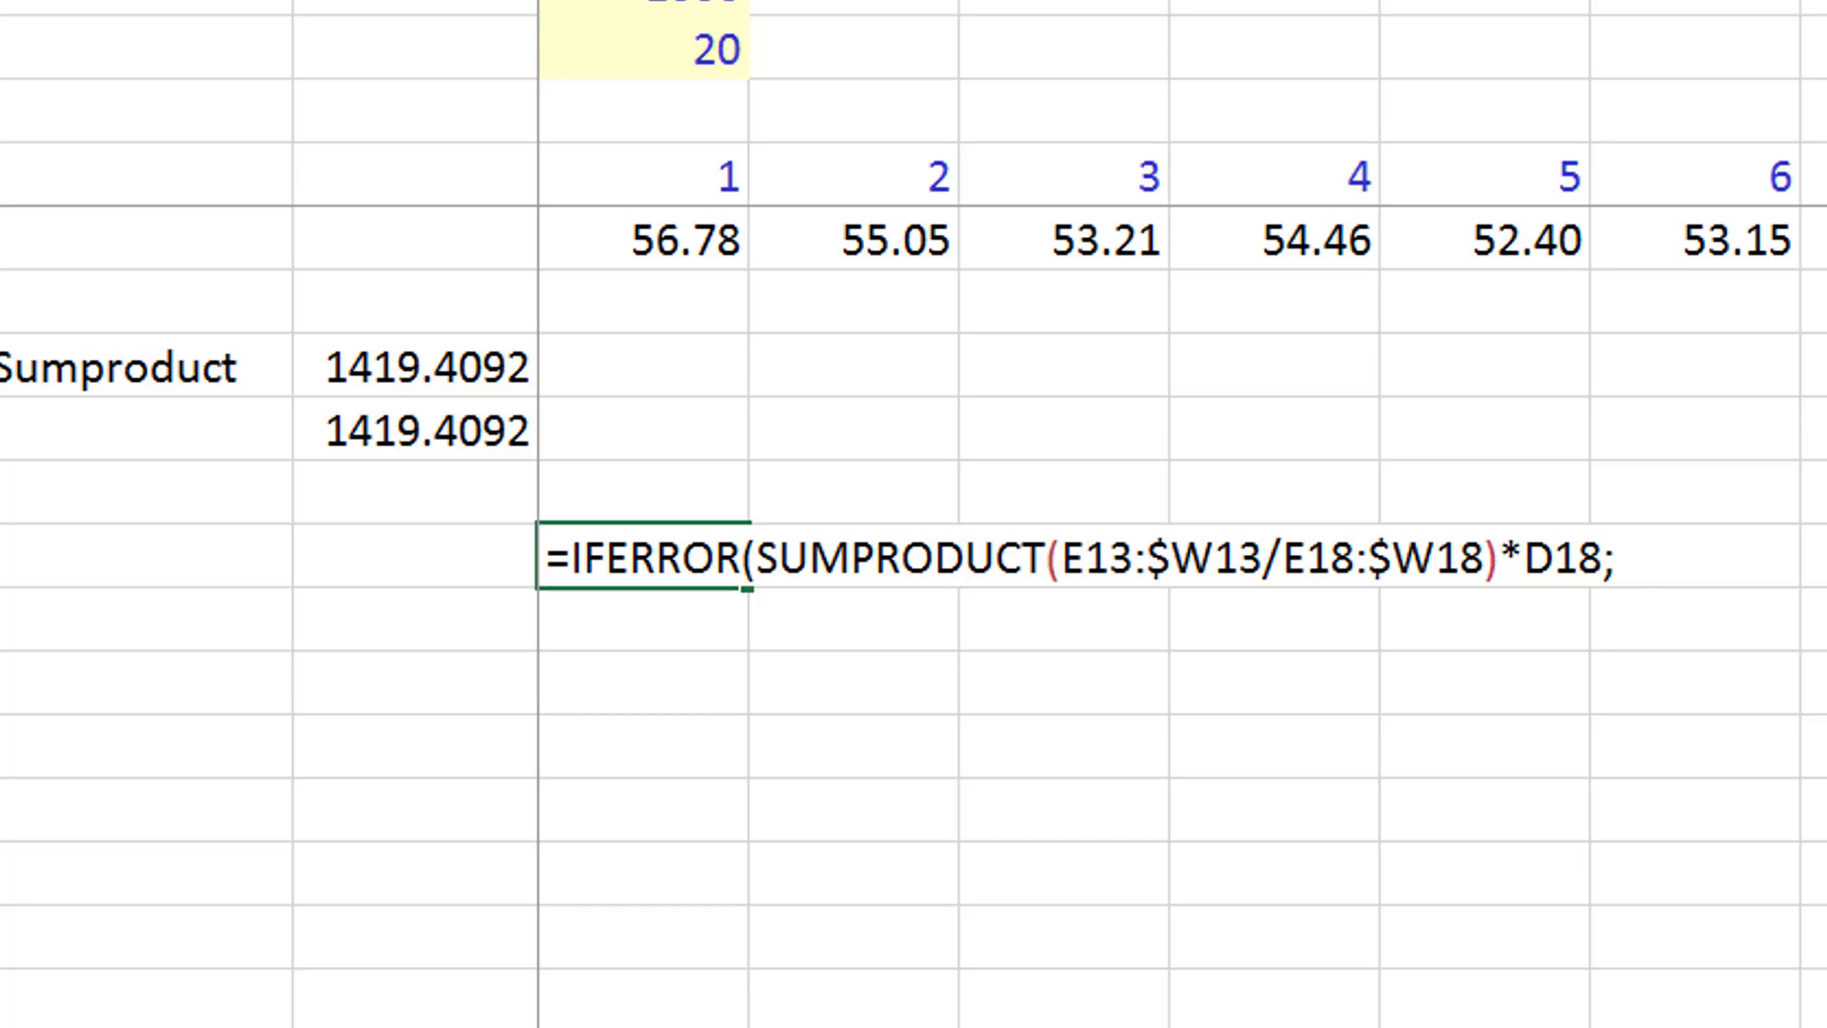
key("Return")
key("Up")
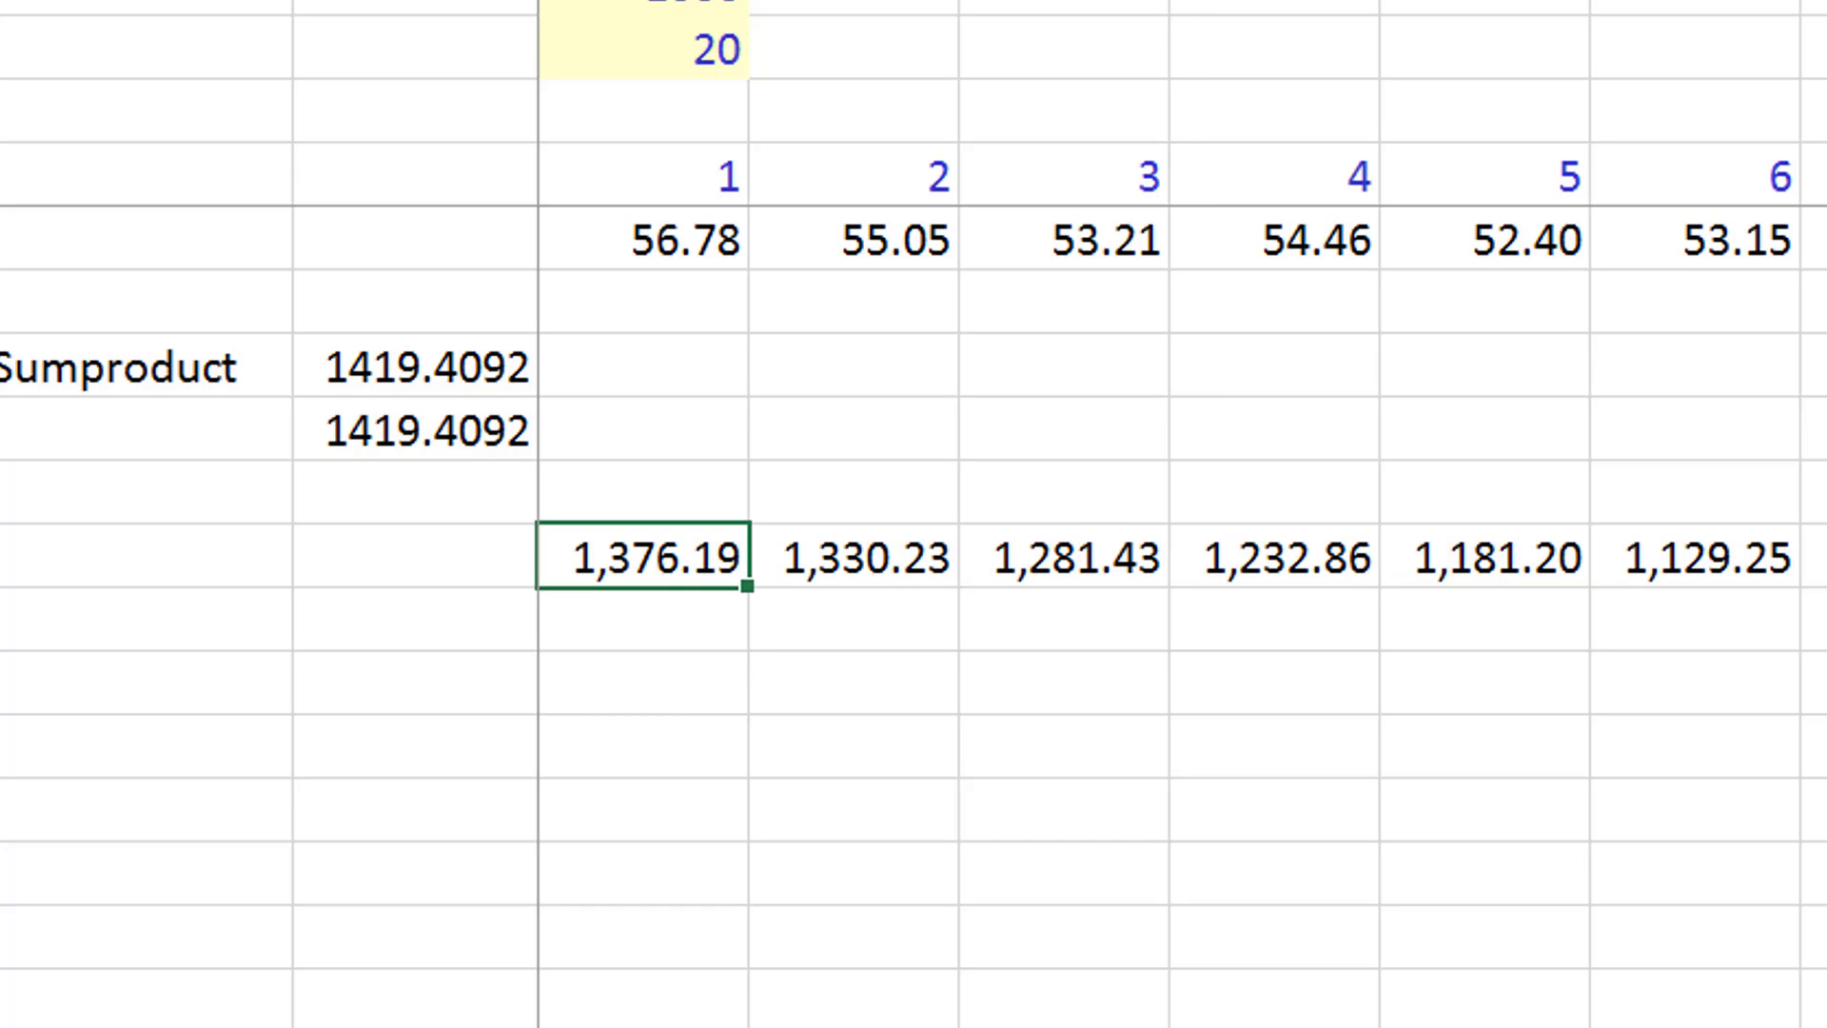
key("ctrl+shift+Right")
key("Right")
- Rename the row 34 label as "Rolling Forward DS"
key("Left")
key("Left")
key("Left")
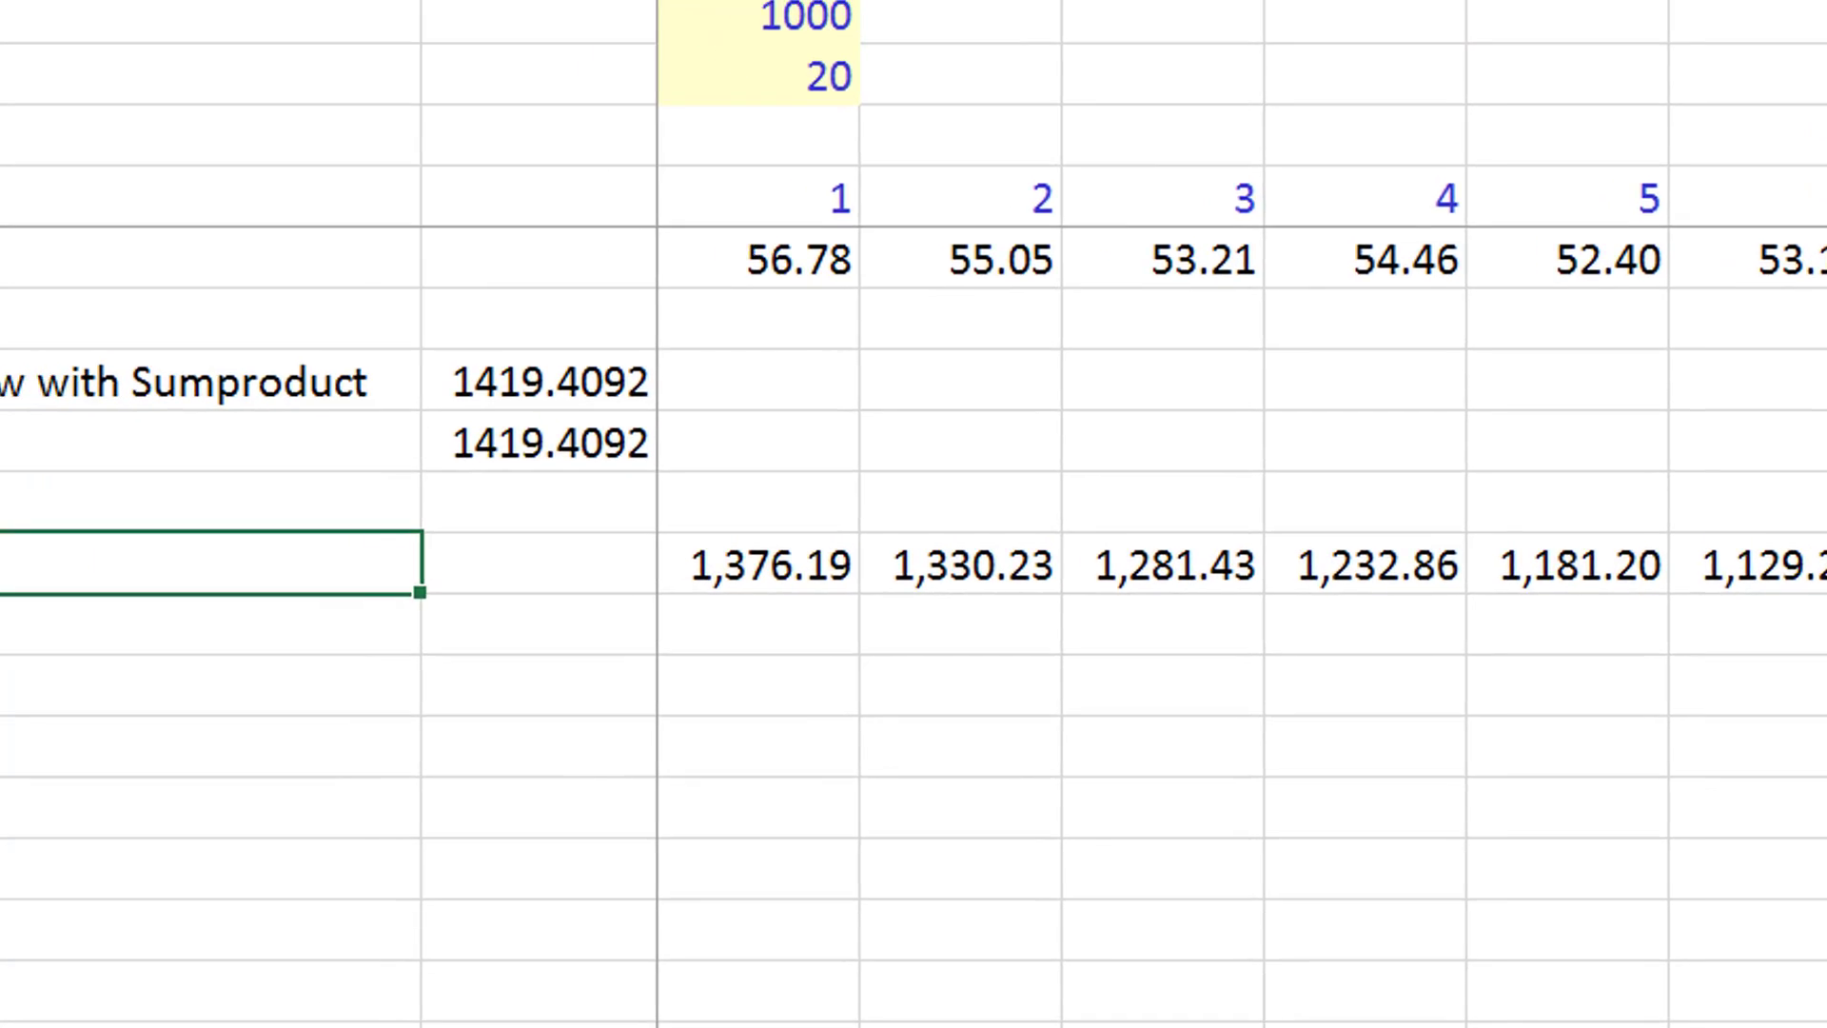
type("Rolling Forward")
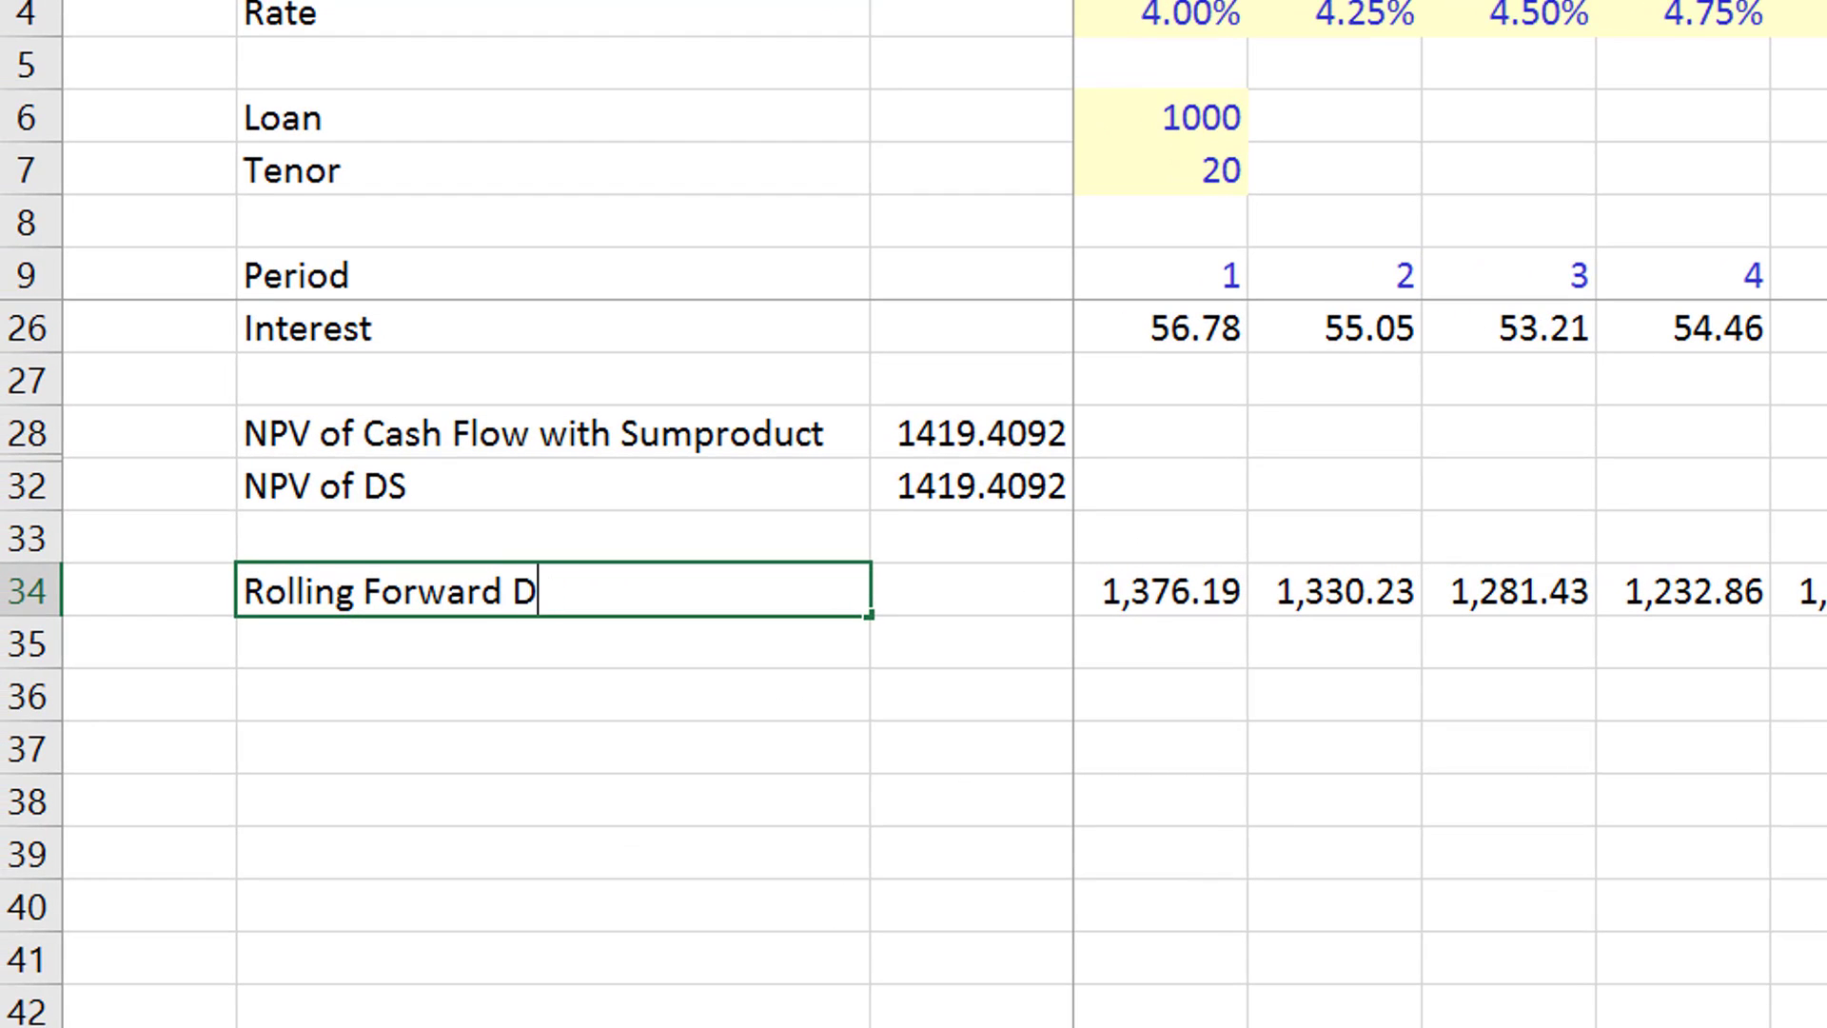
key("Return")
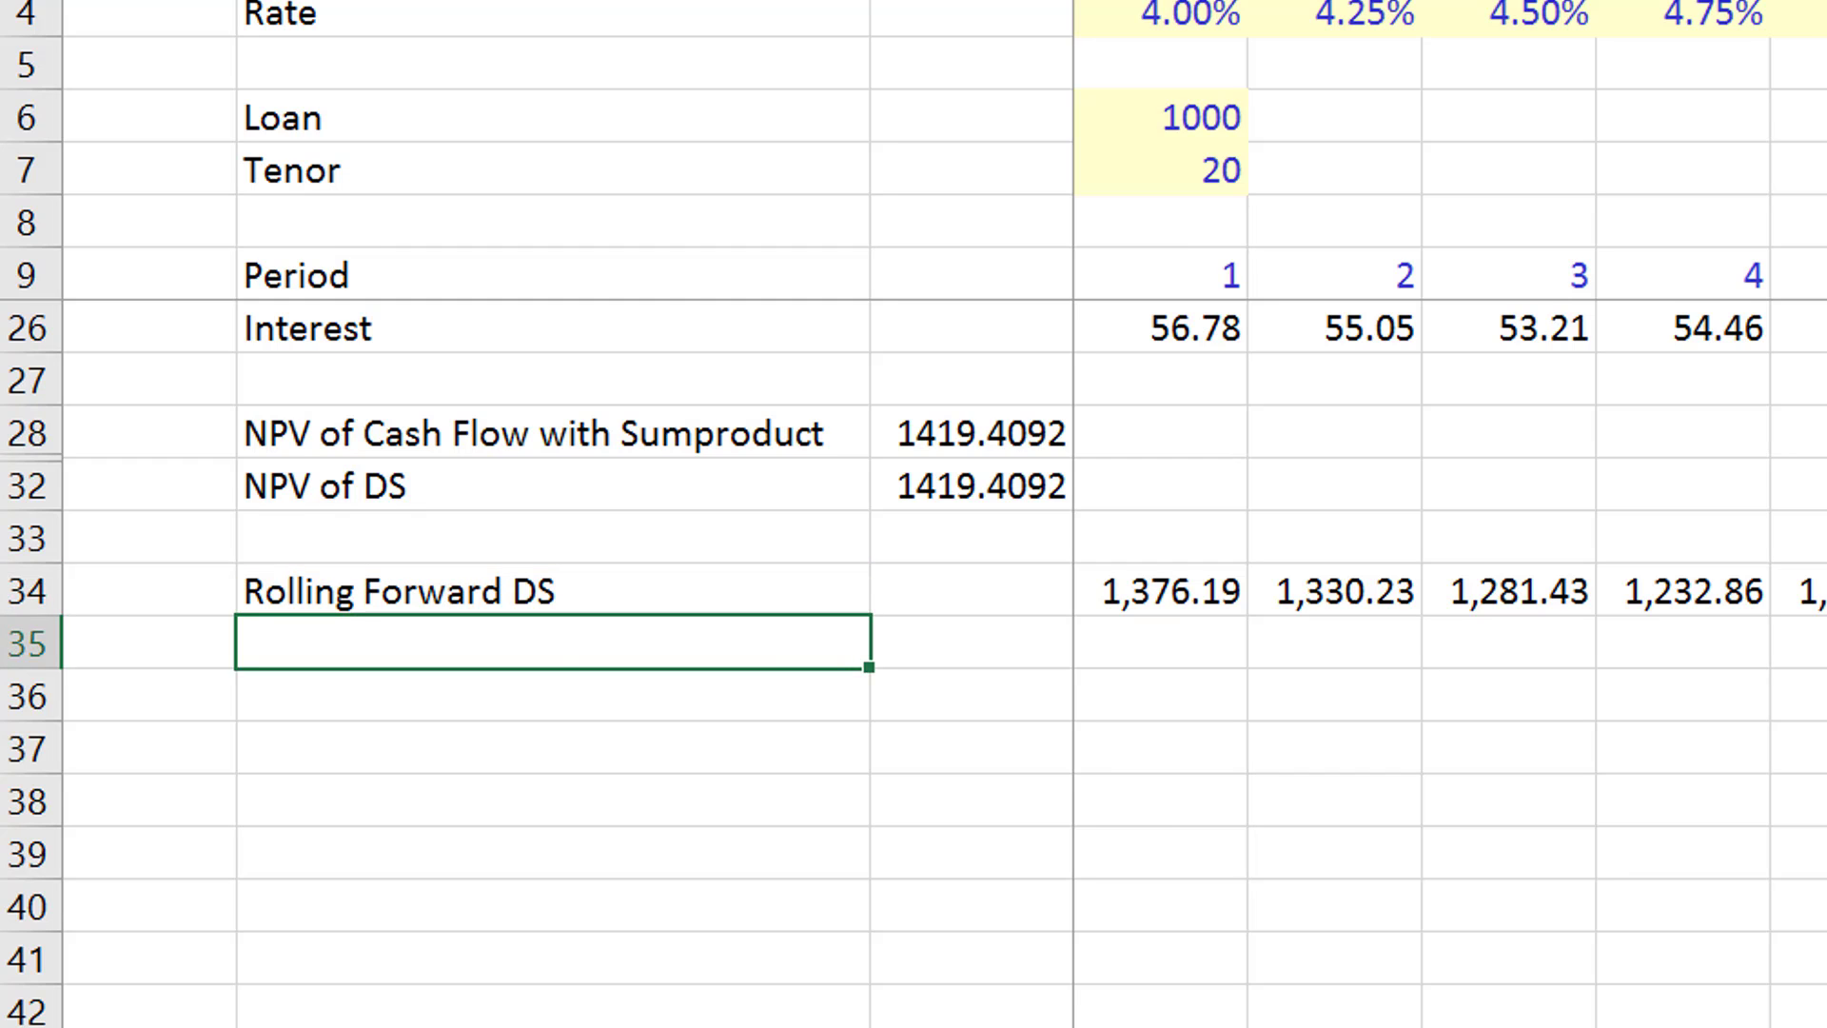
- Label row 35 "Rolling Forward Cash Flow", directly below the Rolling Forward DS row
type("Rolling F")
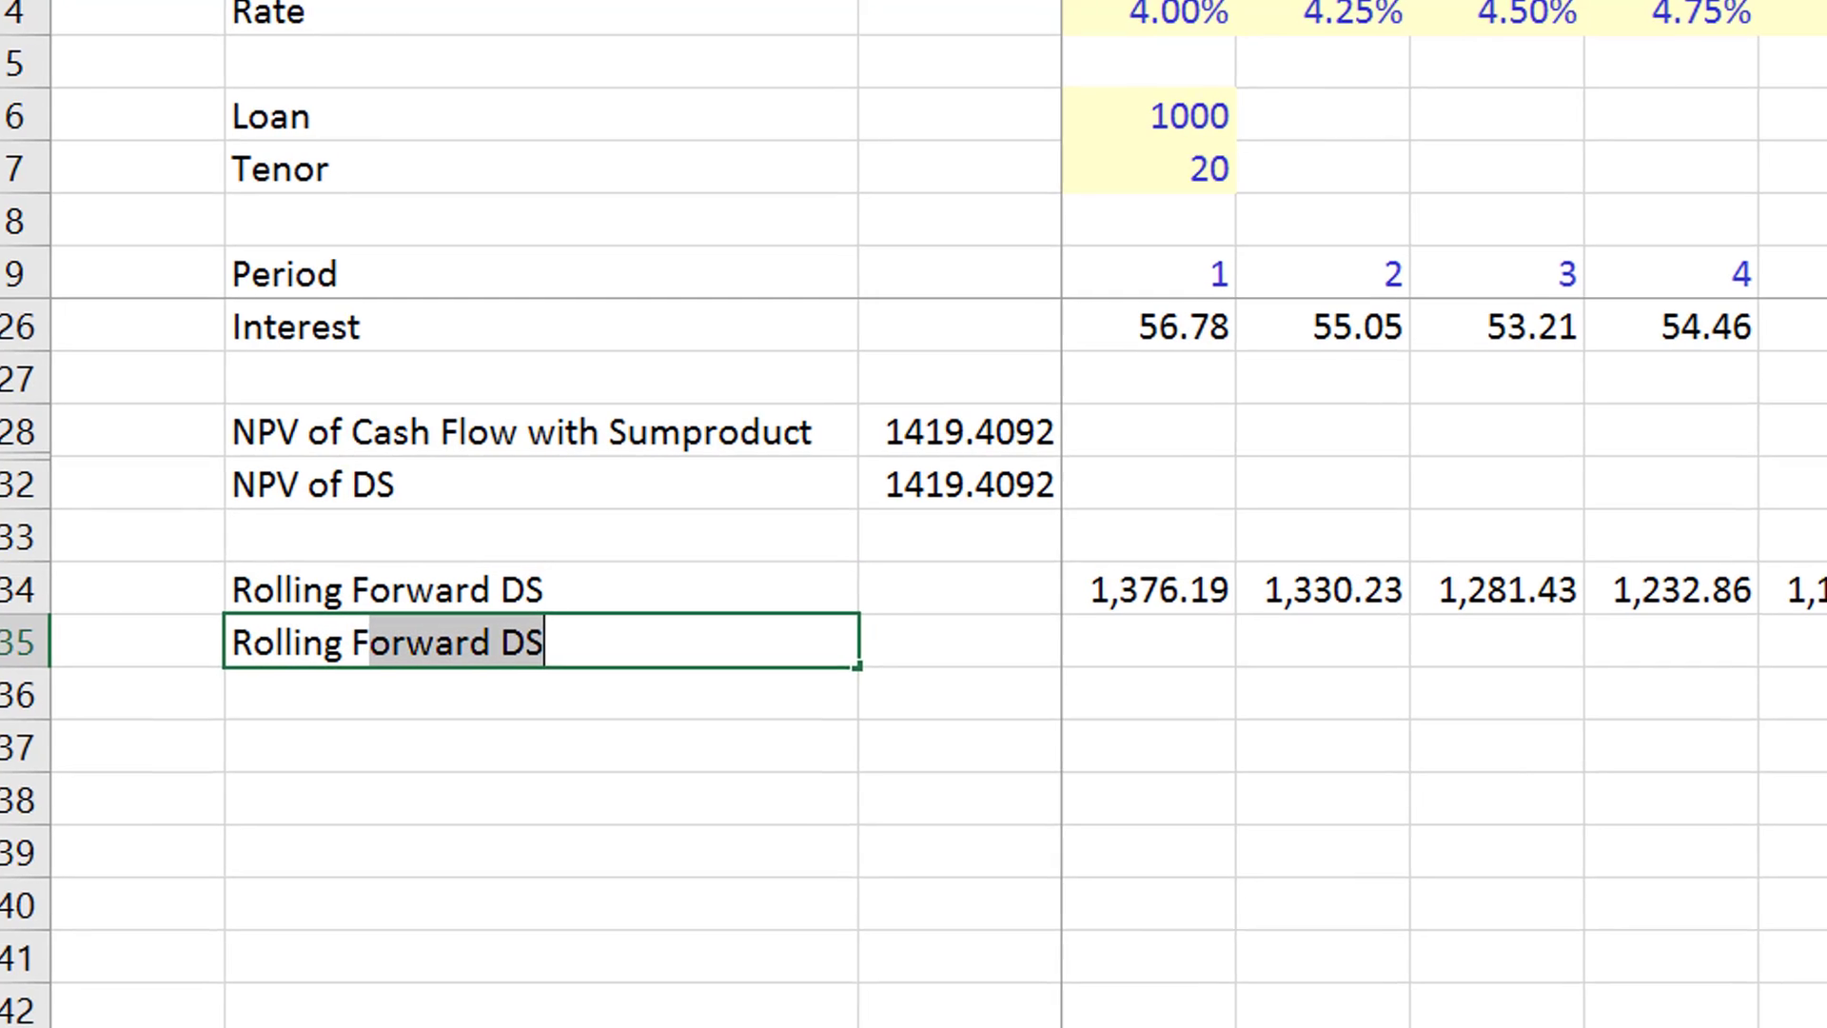
type("orward C")
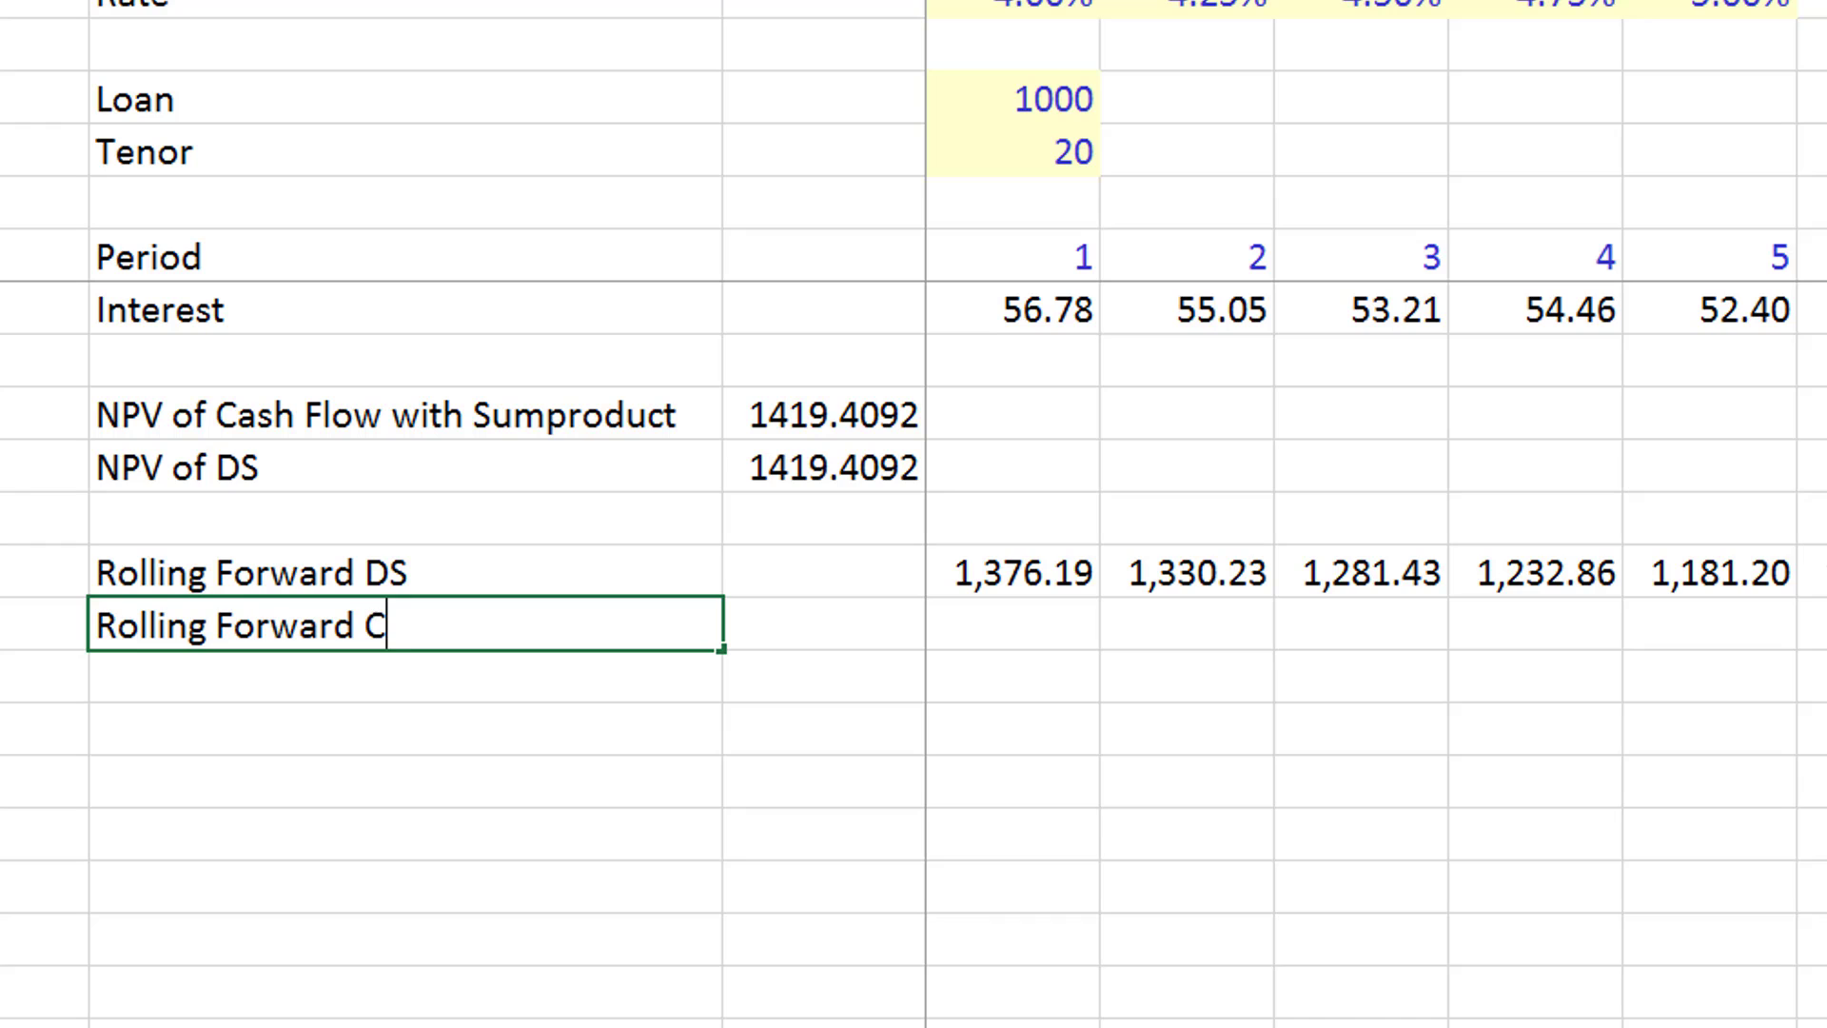
type("ash Flow")
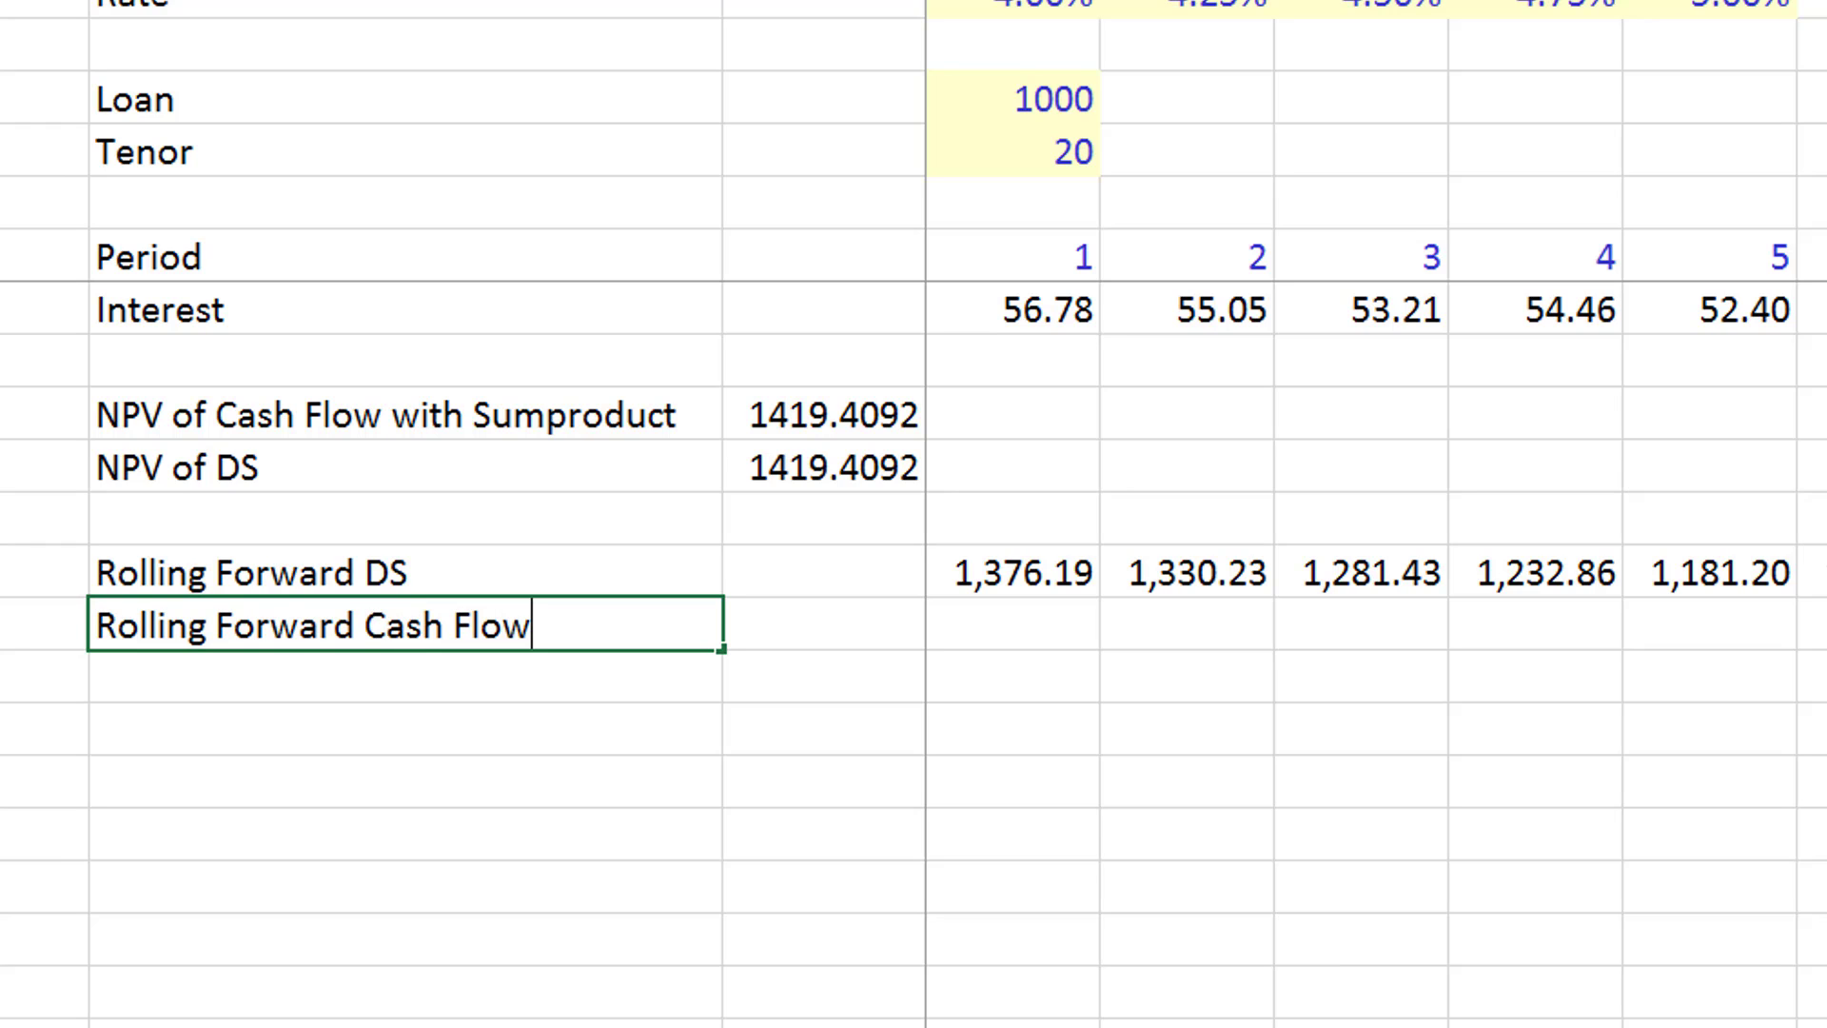
key("Return")
- On the LLCR Theory sheet, enter the note "Sumproduct of CF/Interest Rate Index" below the discount rate remark
key("Up")
key("Up")
key("Up")
key("Up")
key("Up")
key("Up")
key("Up")
key("Up")
key("Up")
key("Up")
key("Up")
key("Up")
key("Up")
key("Up")
key("Up")
key("Up")
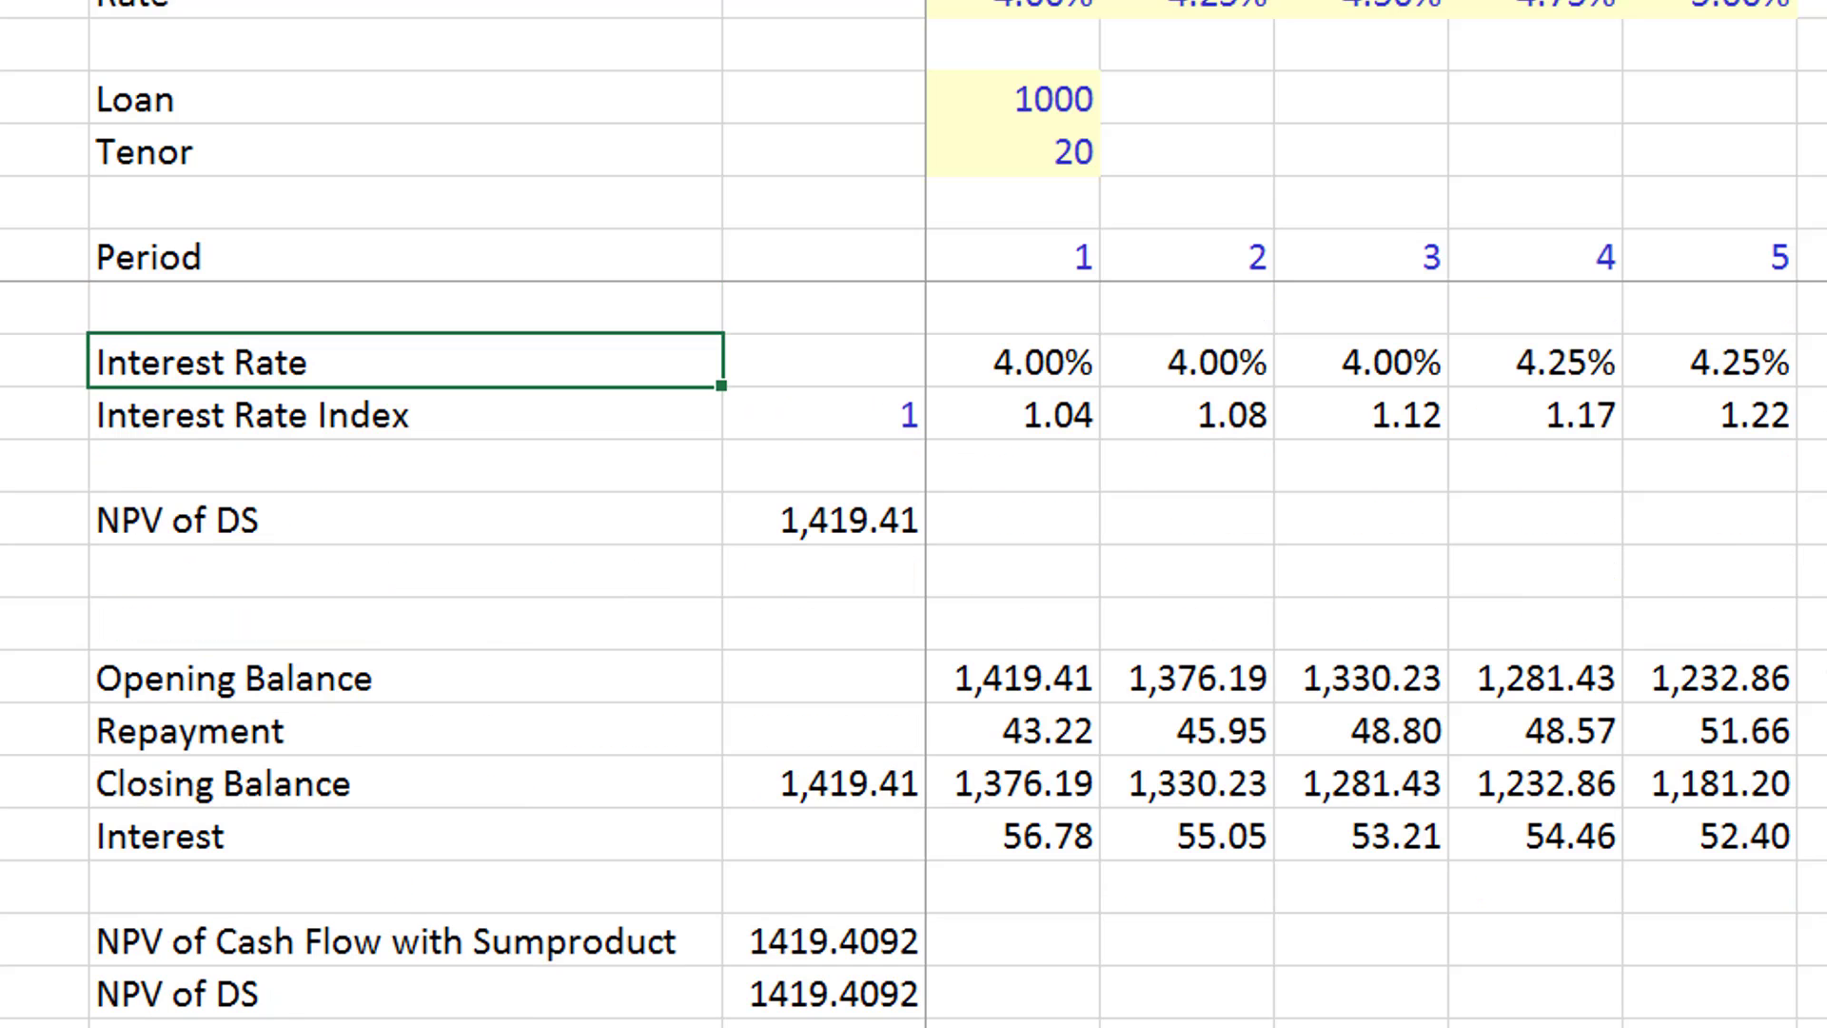
key("Down")
key("ctrl+Page_Down")
key("Down")
key("Down")
key("Down")
key("Down")
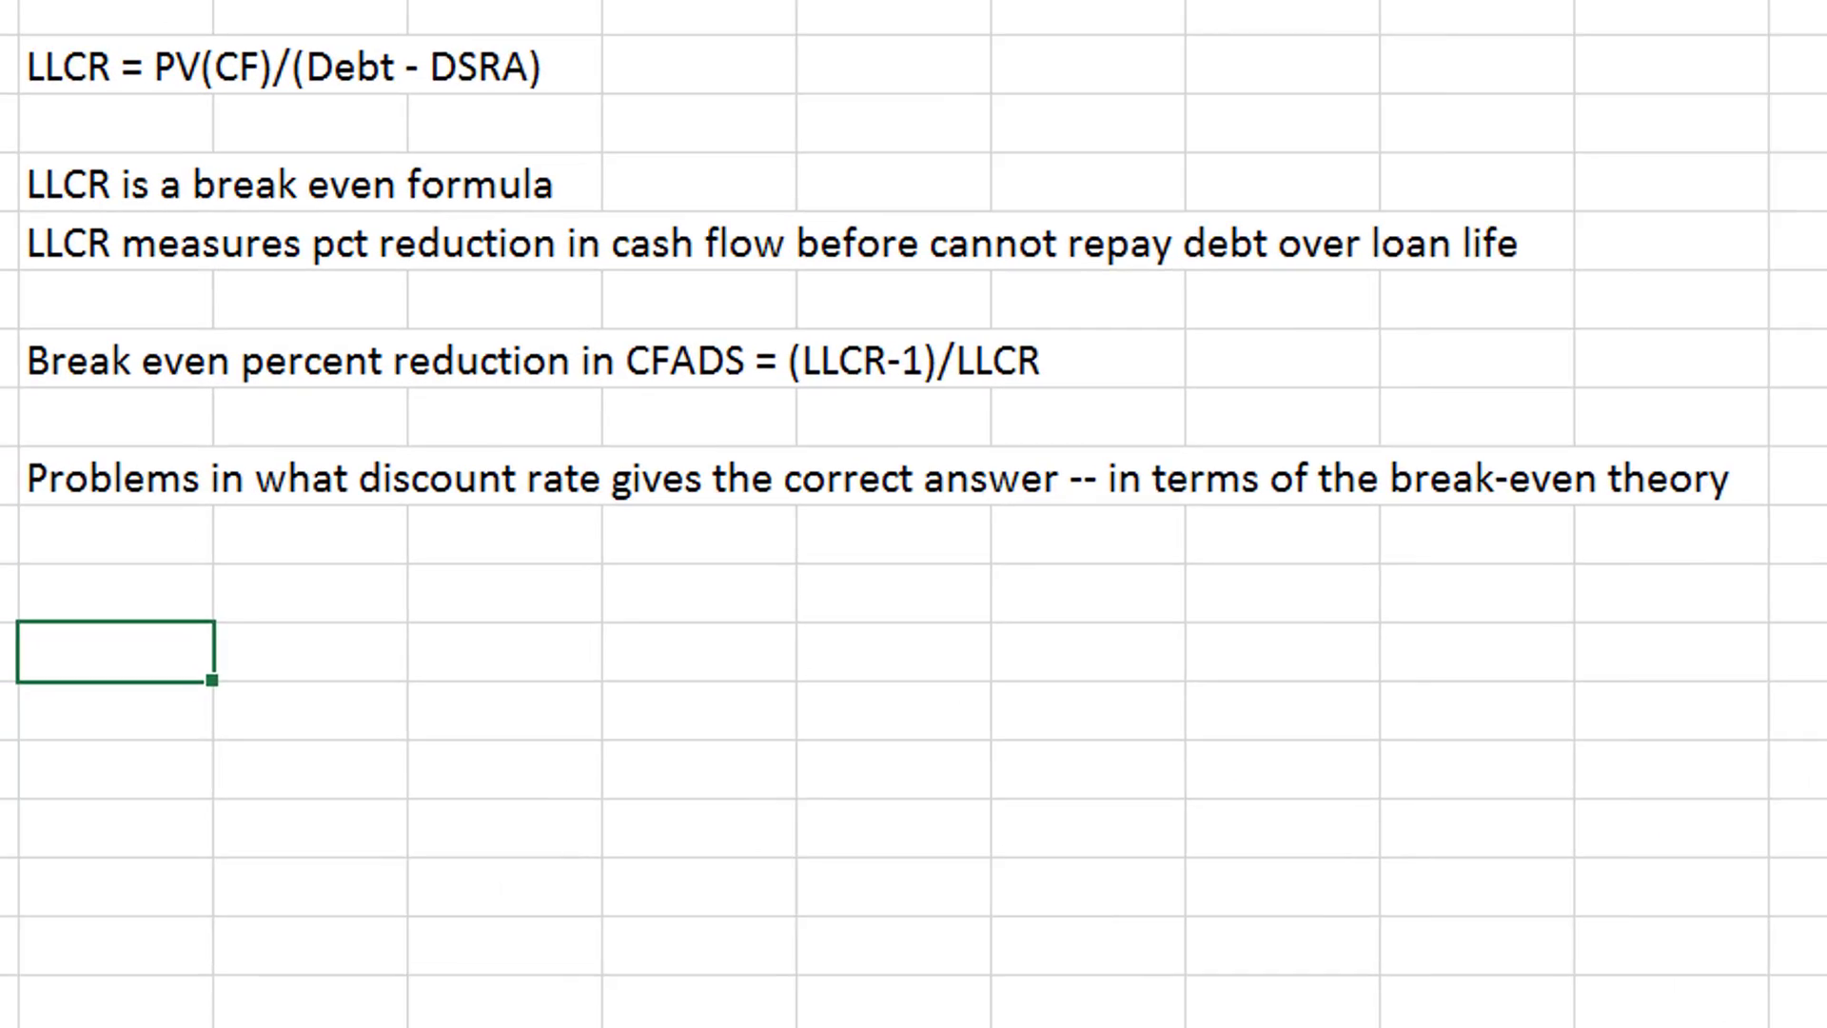
type("Sumpro")
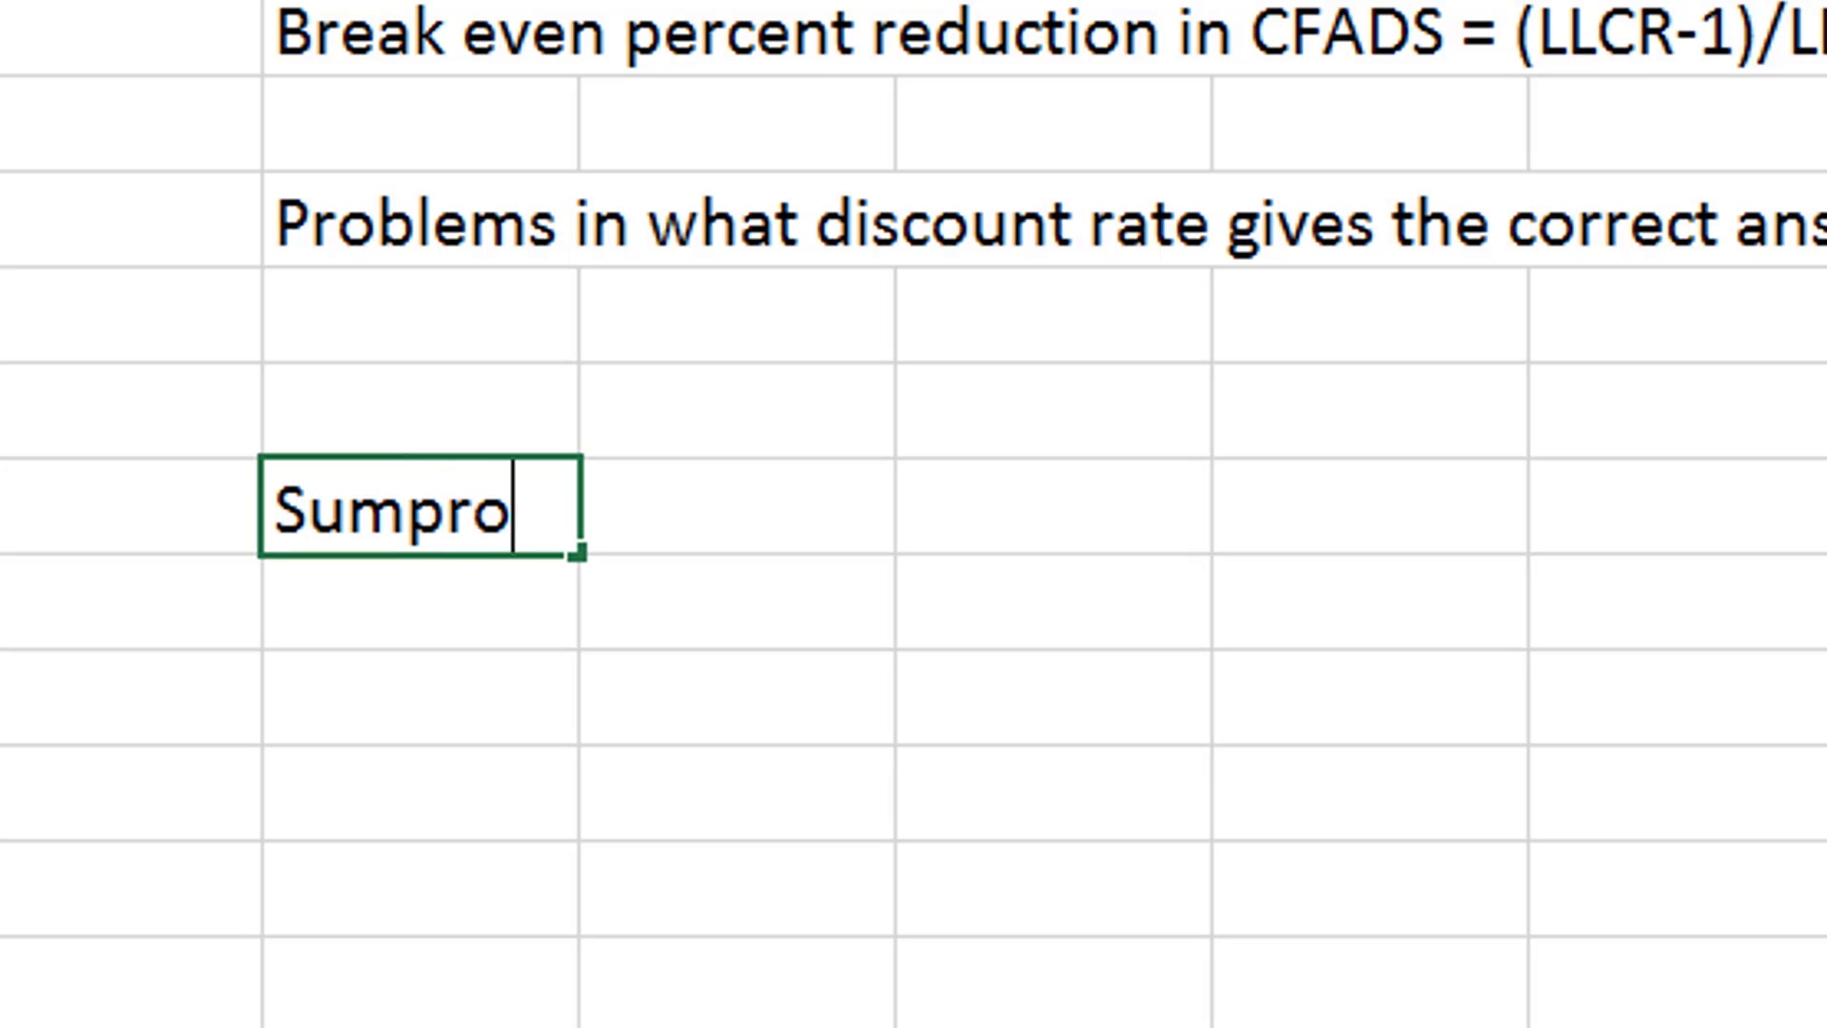
type("duct of C")
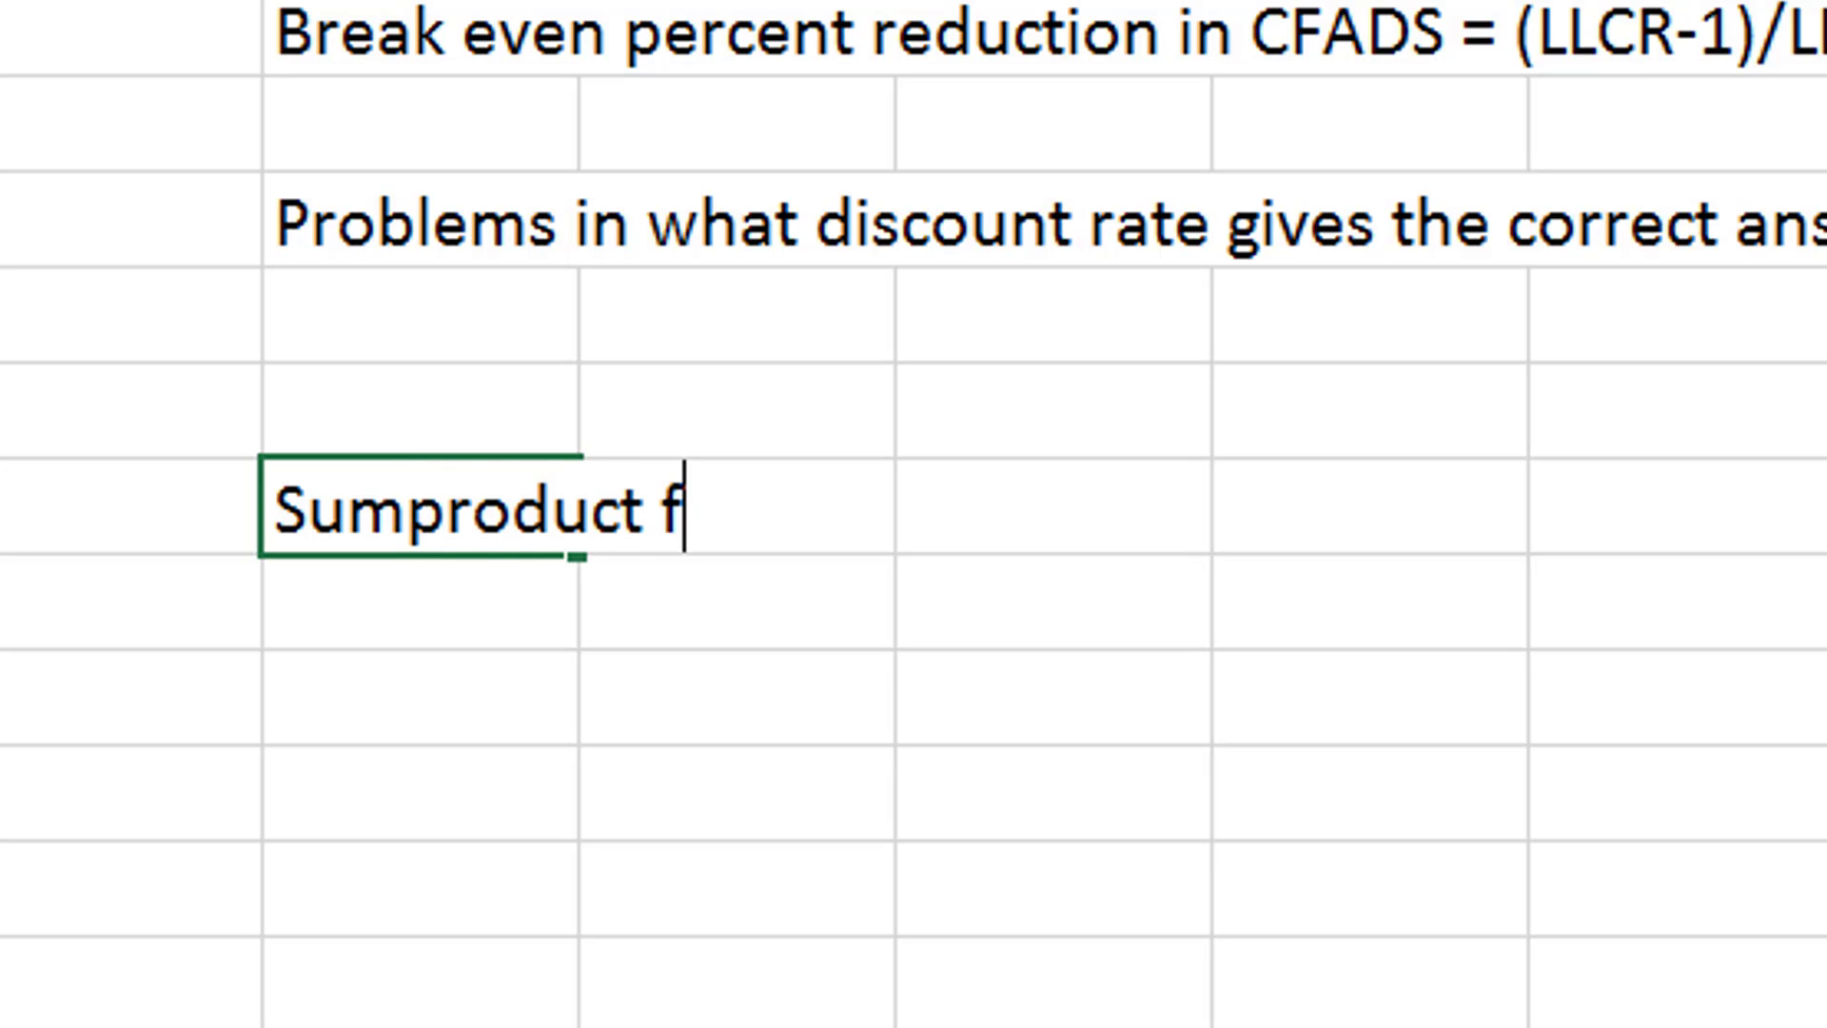
type("F")
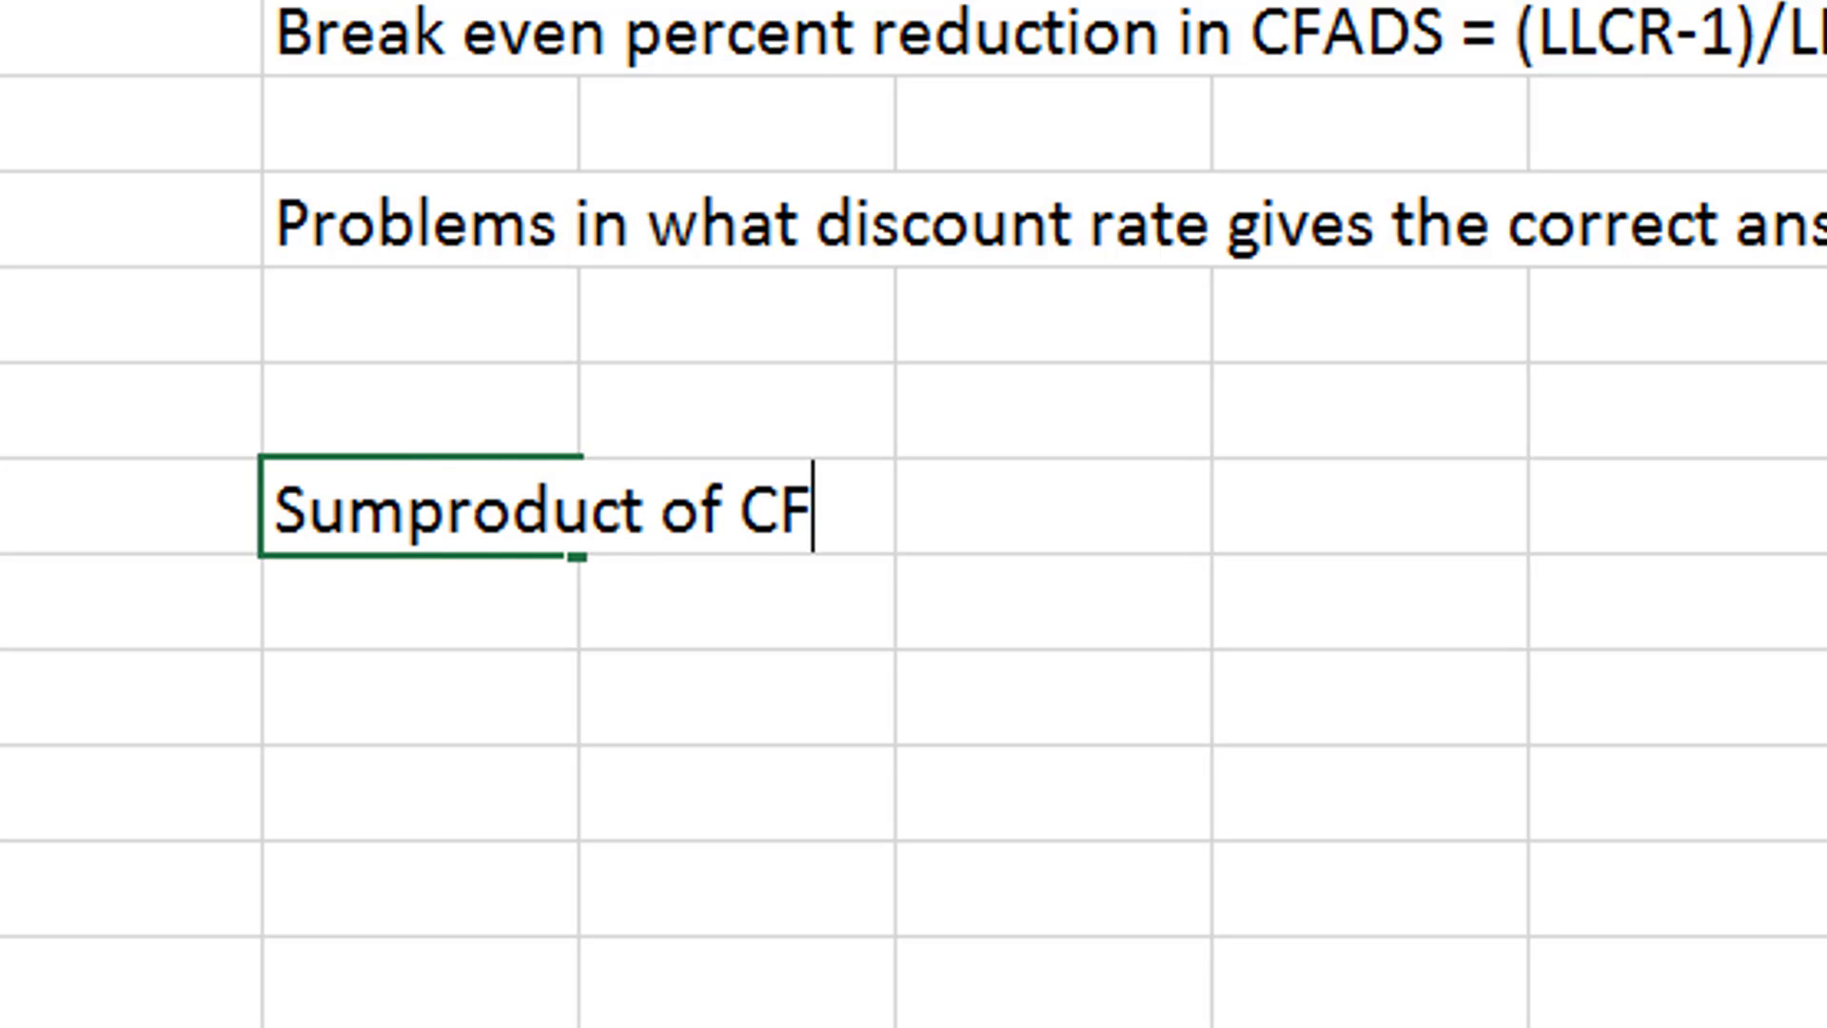
type("/")
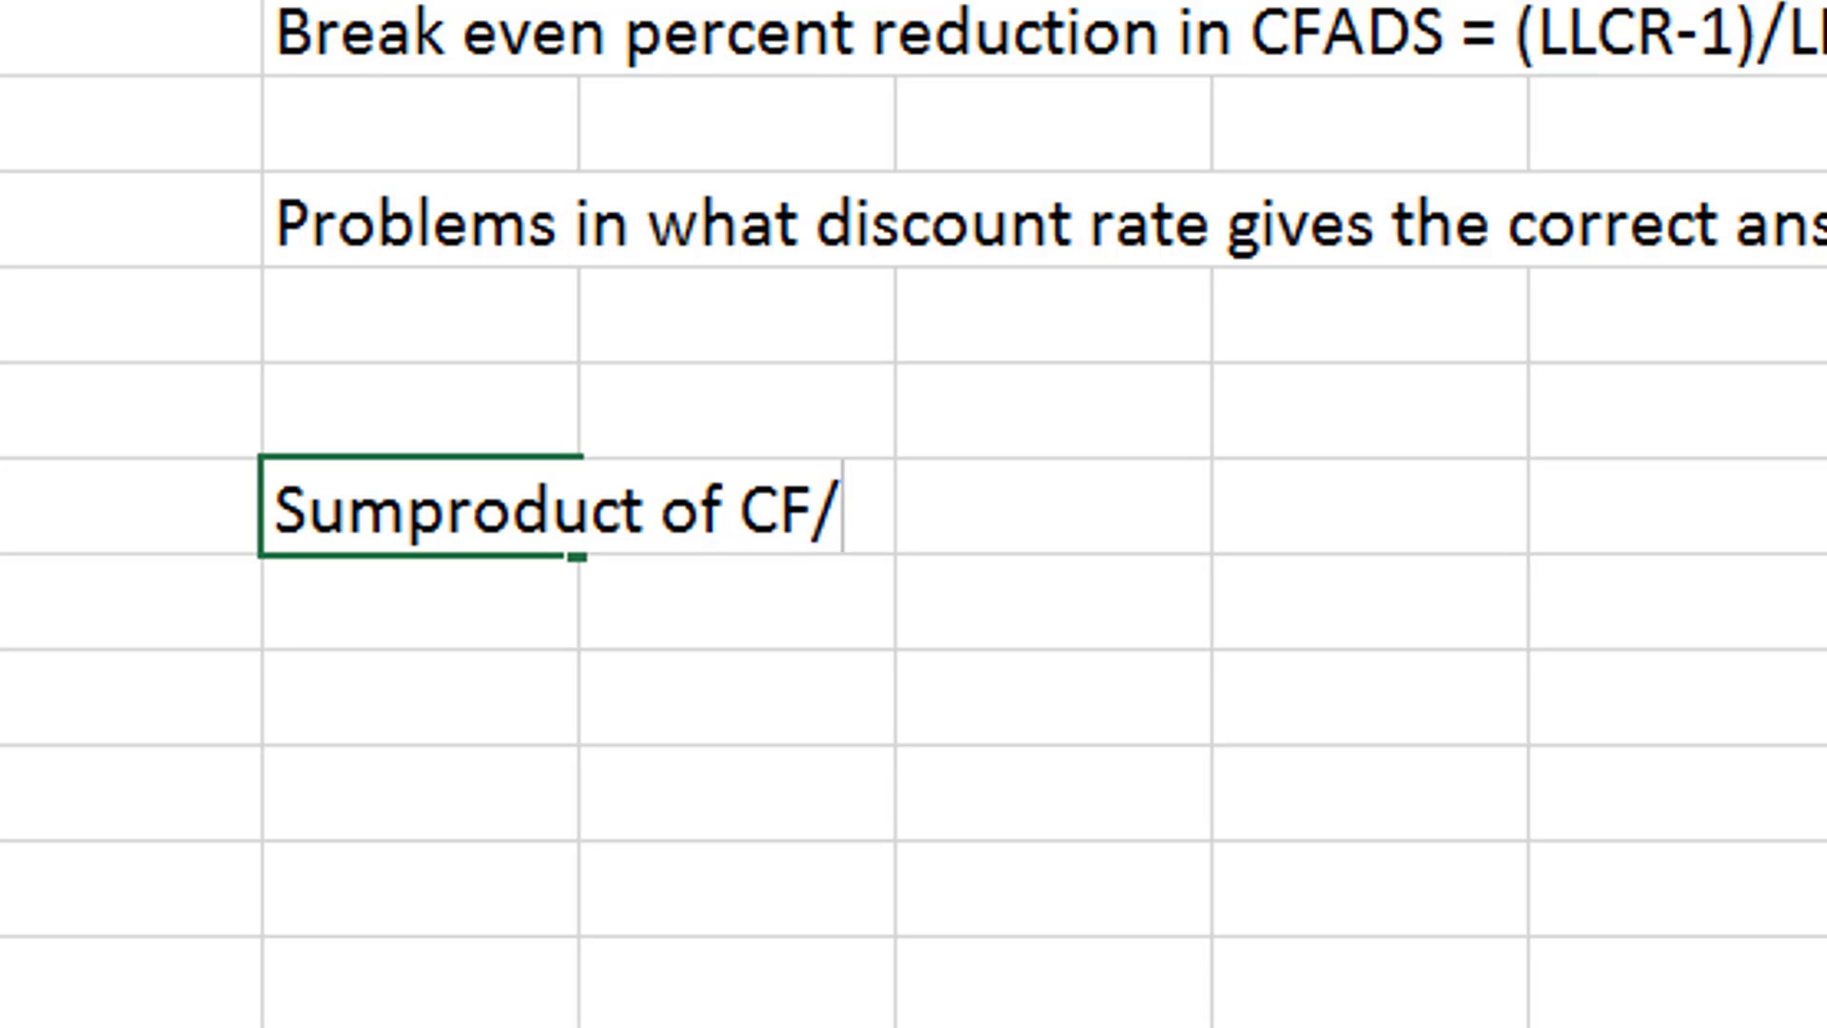
type("Inte")
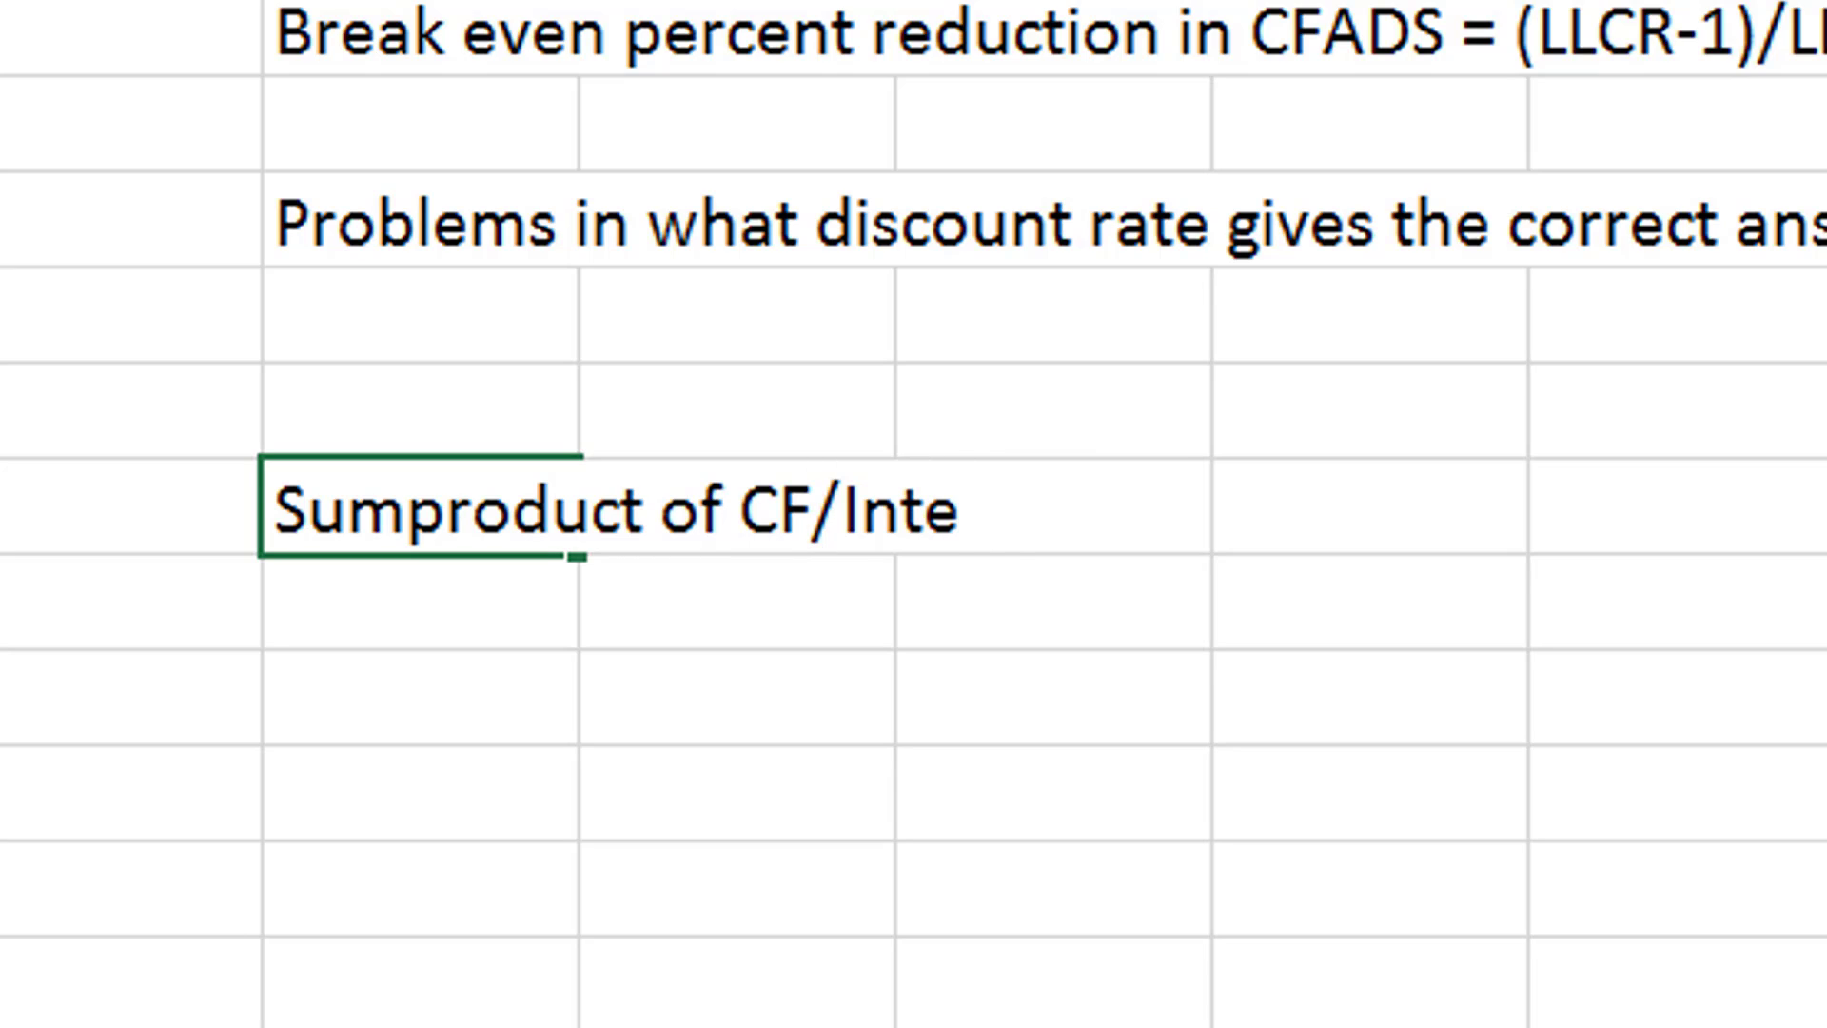
type("res")
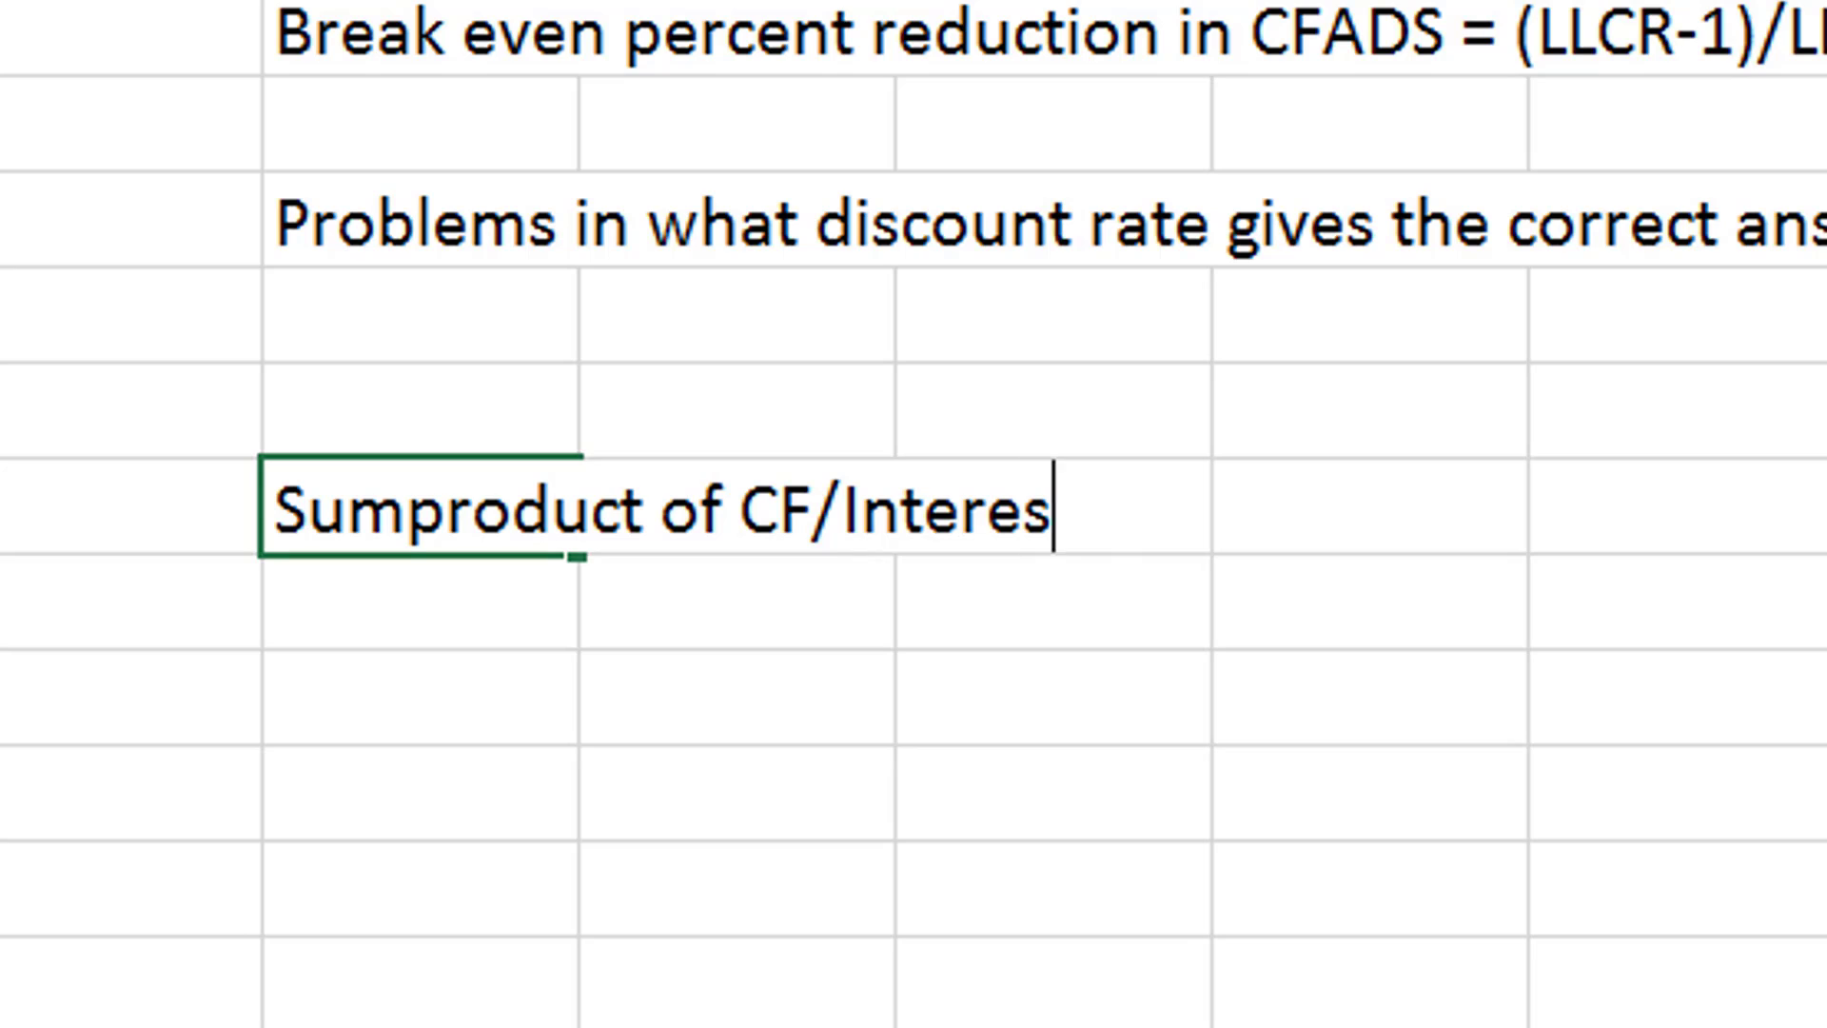
type("t Rate Index")
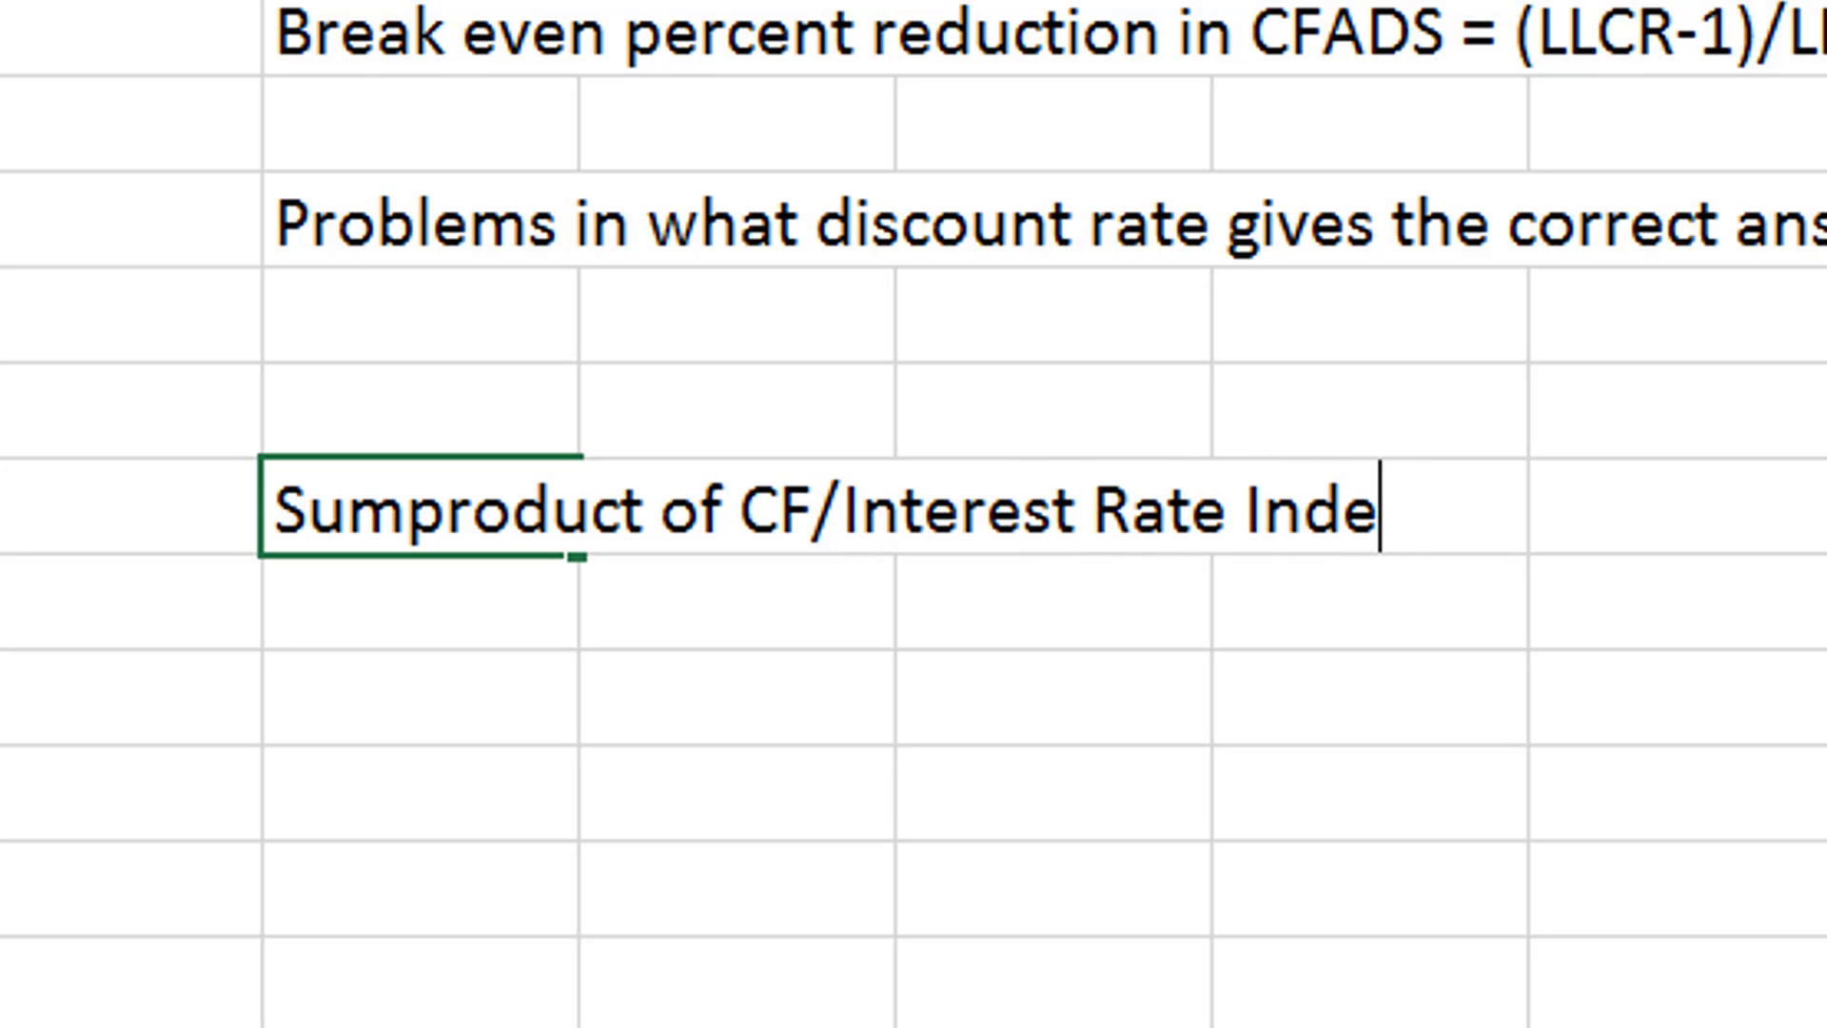
key("Return")
- Insert "PV of CFADS = (" in front of the Sumproduct note
key("Up")
key("F2")
key("Left")
key("Left")
key("Left")
key("Left")
key("Left")
key("Left")
key("Left")
key("Left")
key("Left")
key("Left")
key("Left")
key("Left")
key("Left")
key("Left")
key("Left")
key("Left")
key("Left")
key("Left")
key("Left")
key("Left")
key("Home")
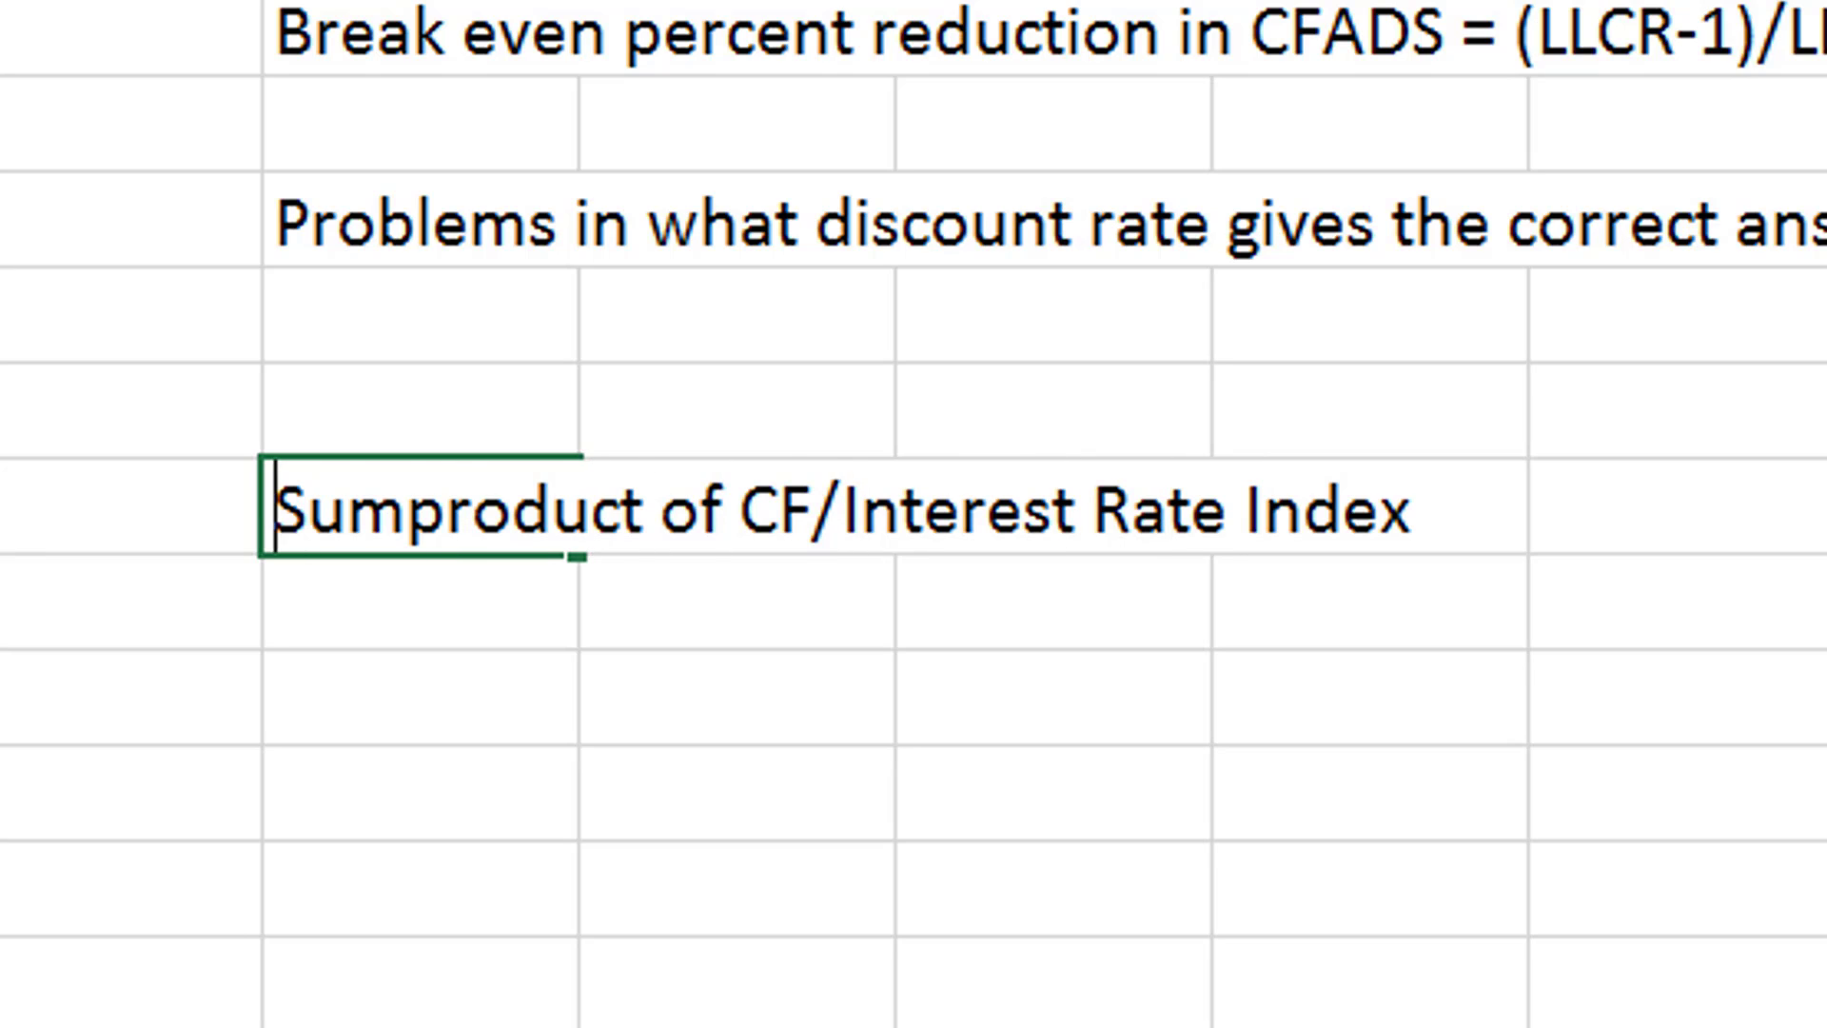
type("PV of ")
type("CFADS")
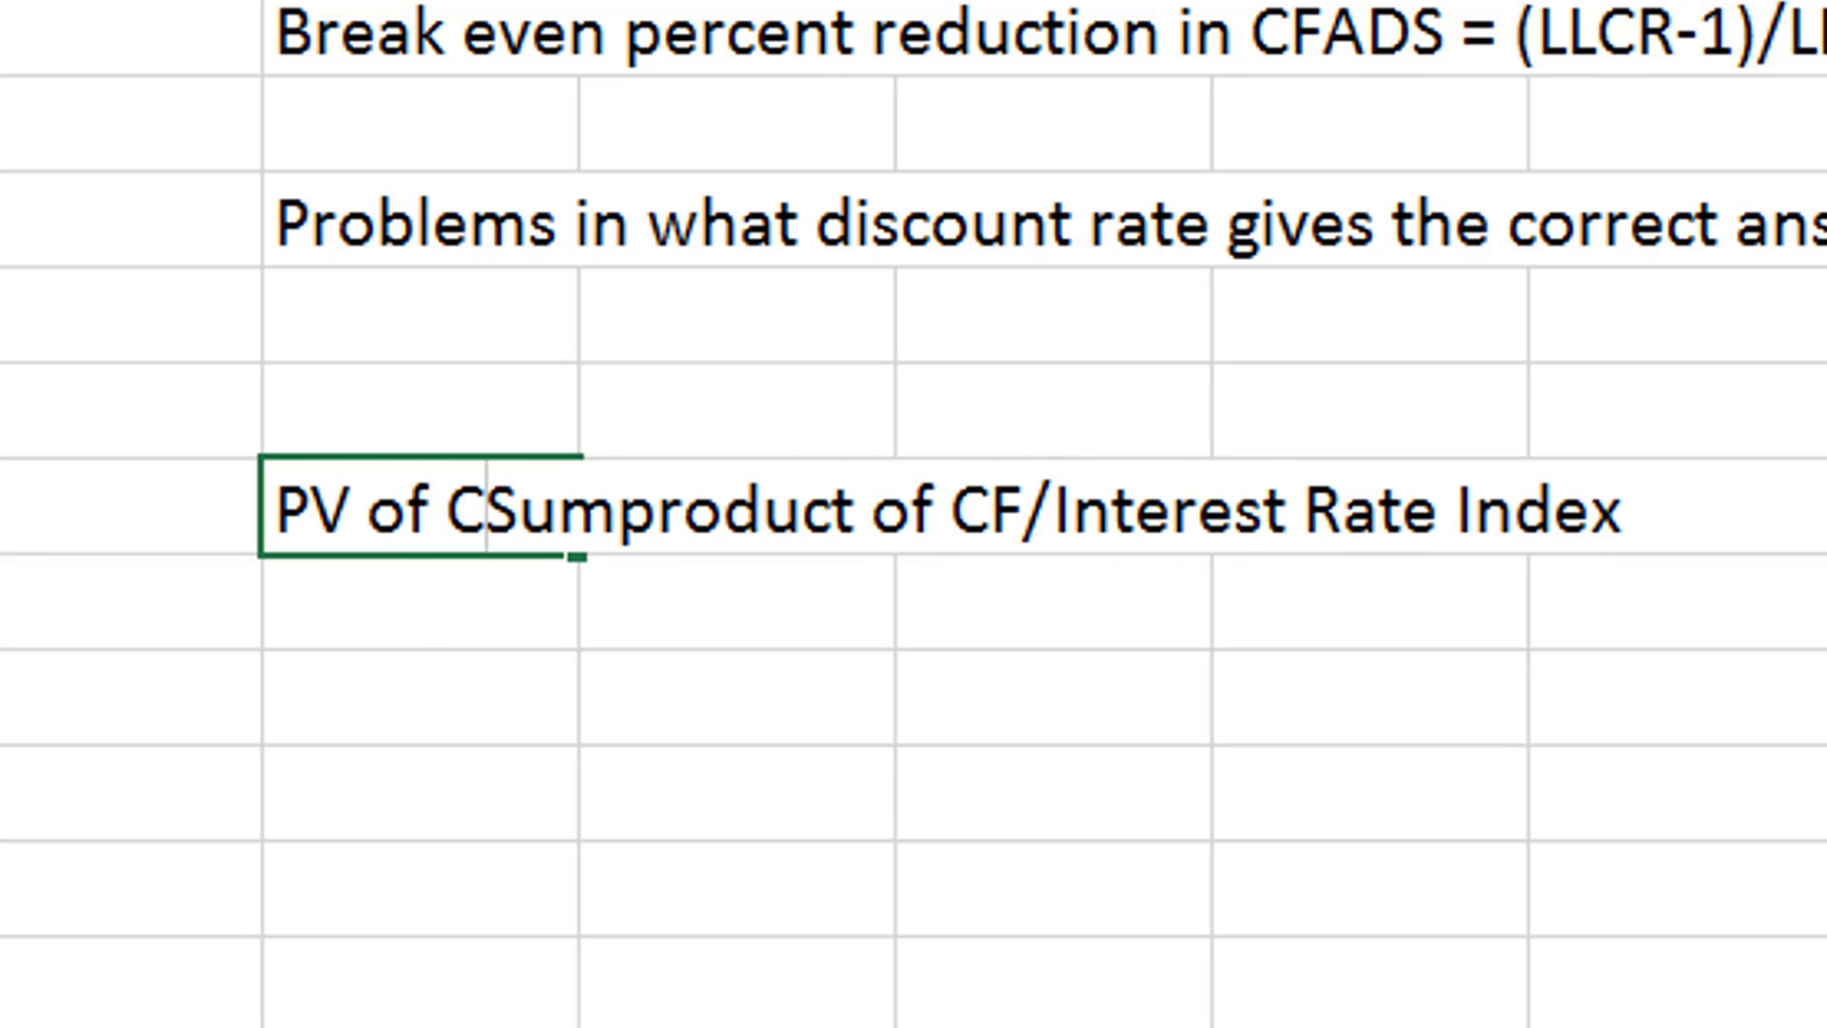
type(" = ")
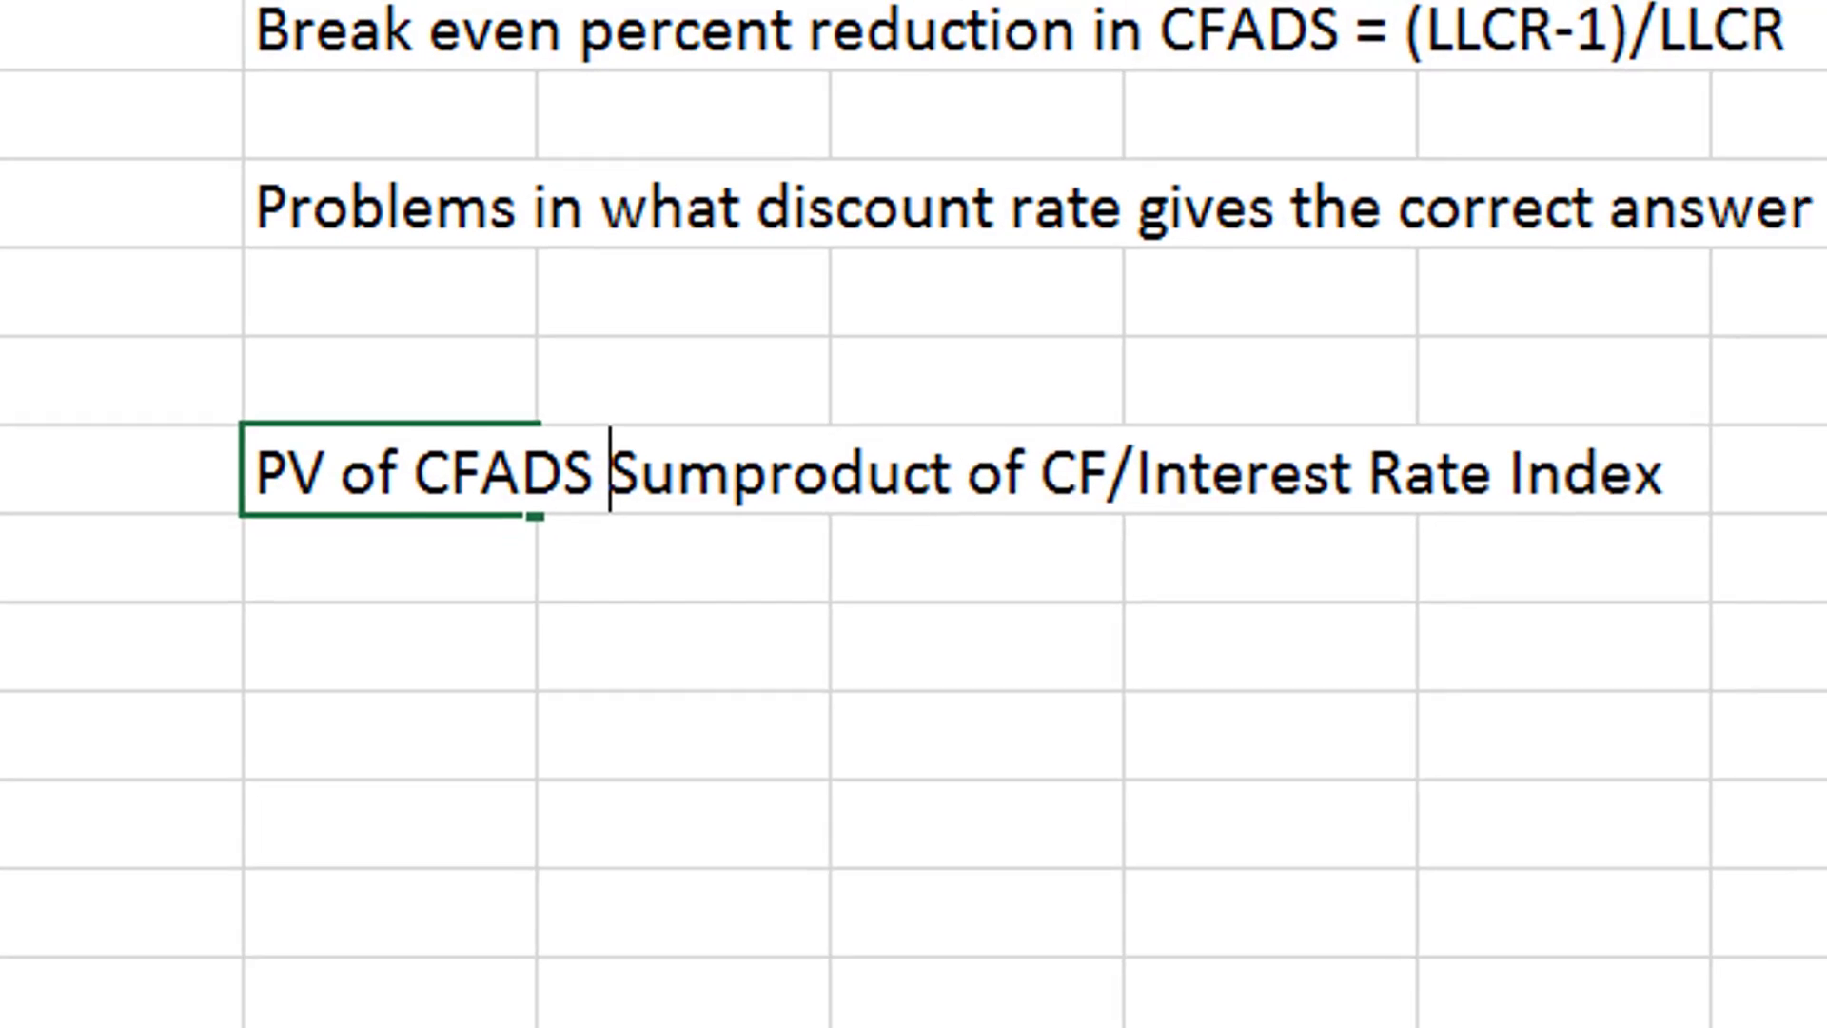
type("(")
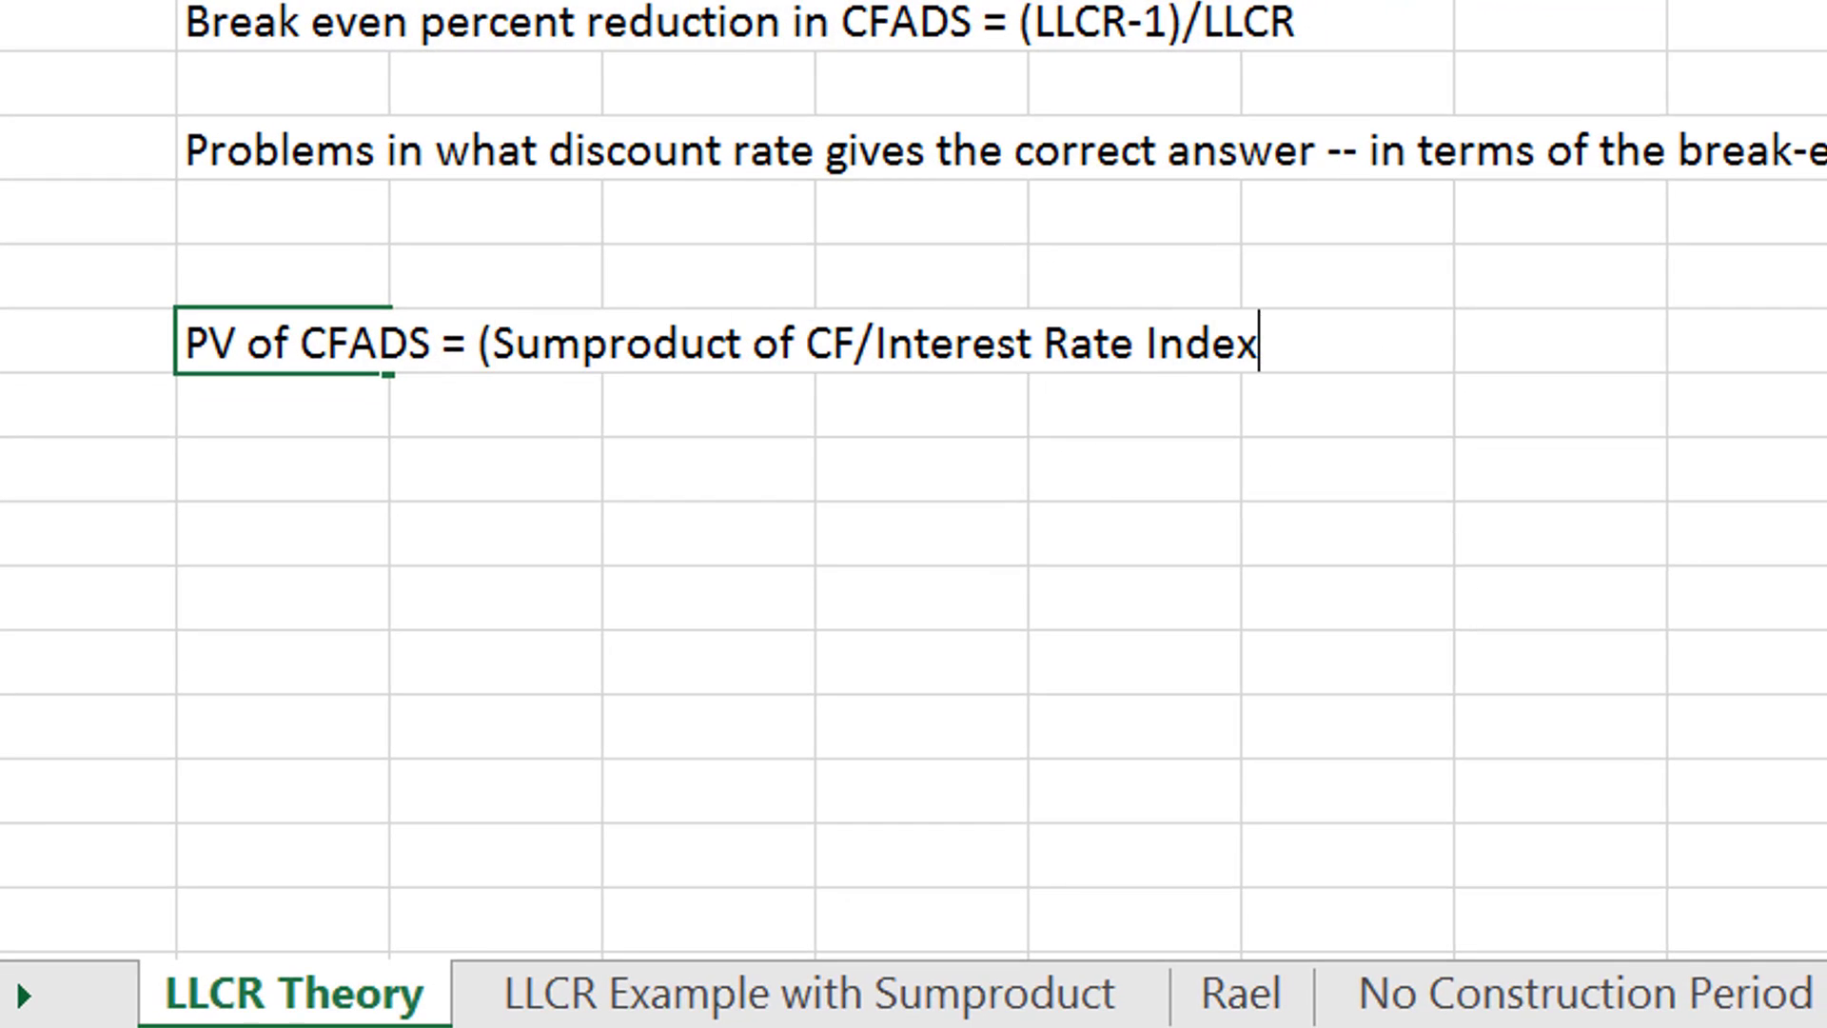
type(" * Lst")
- Complete the PV of CFADS note by appending ") * Last Period Interest Rate Index"
key("BackSpace")
key("BackSpace")
type("at")
key("BackSpace")
type("st Period ")
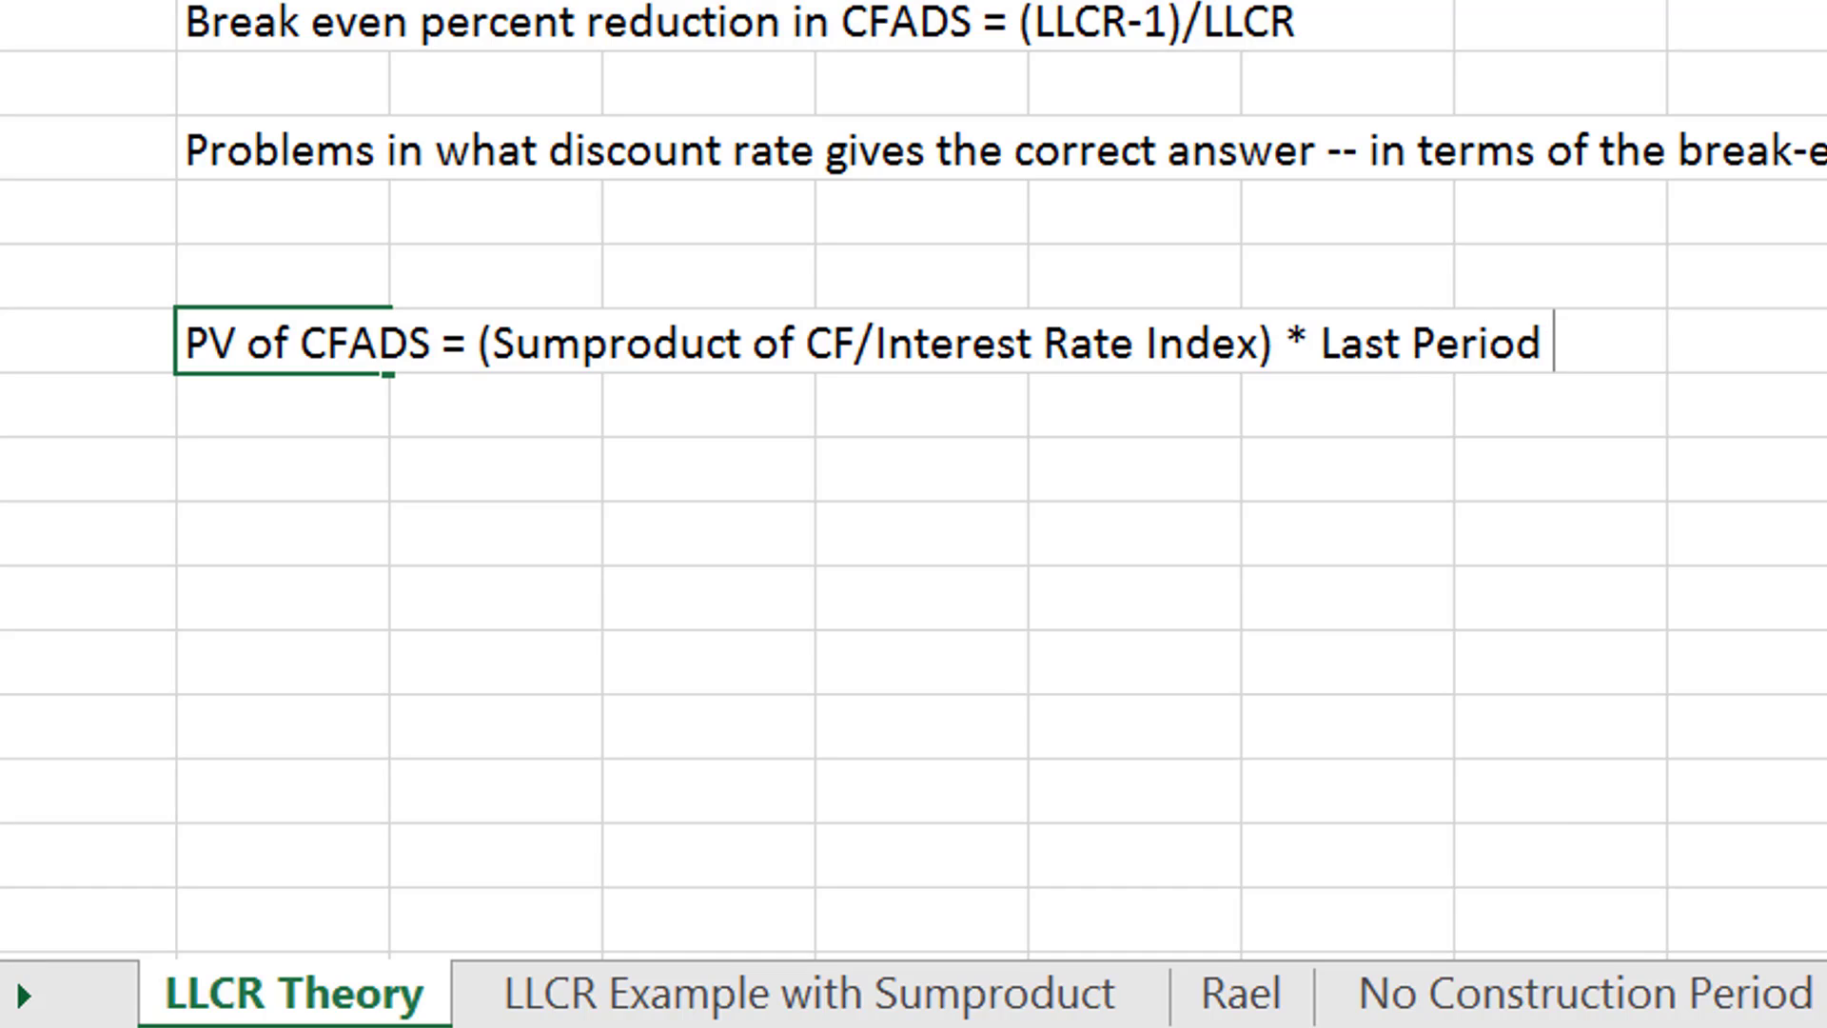
type("Interest r")
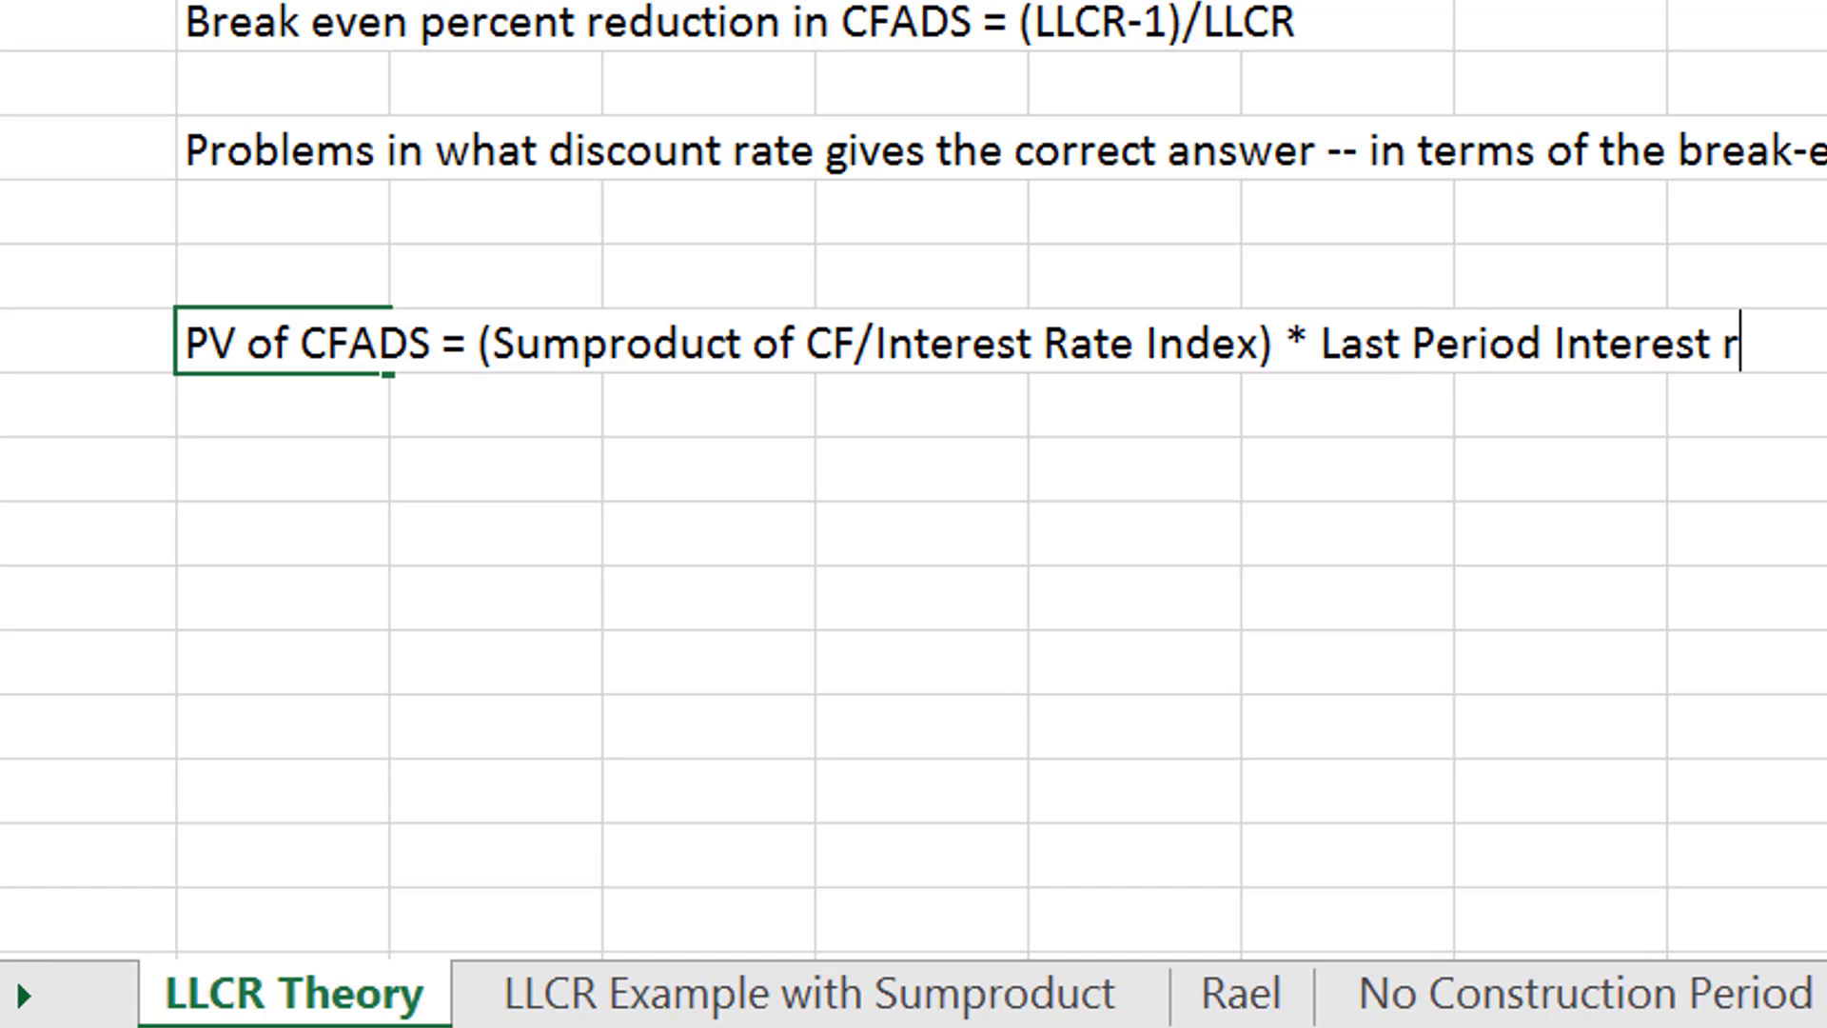
key("BackSpace")
type("Rate ")
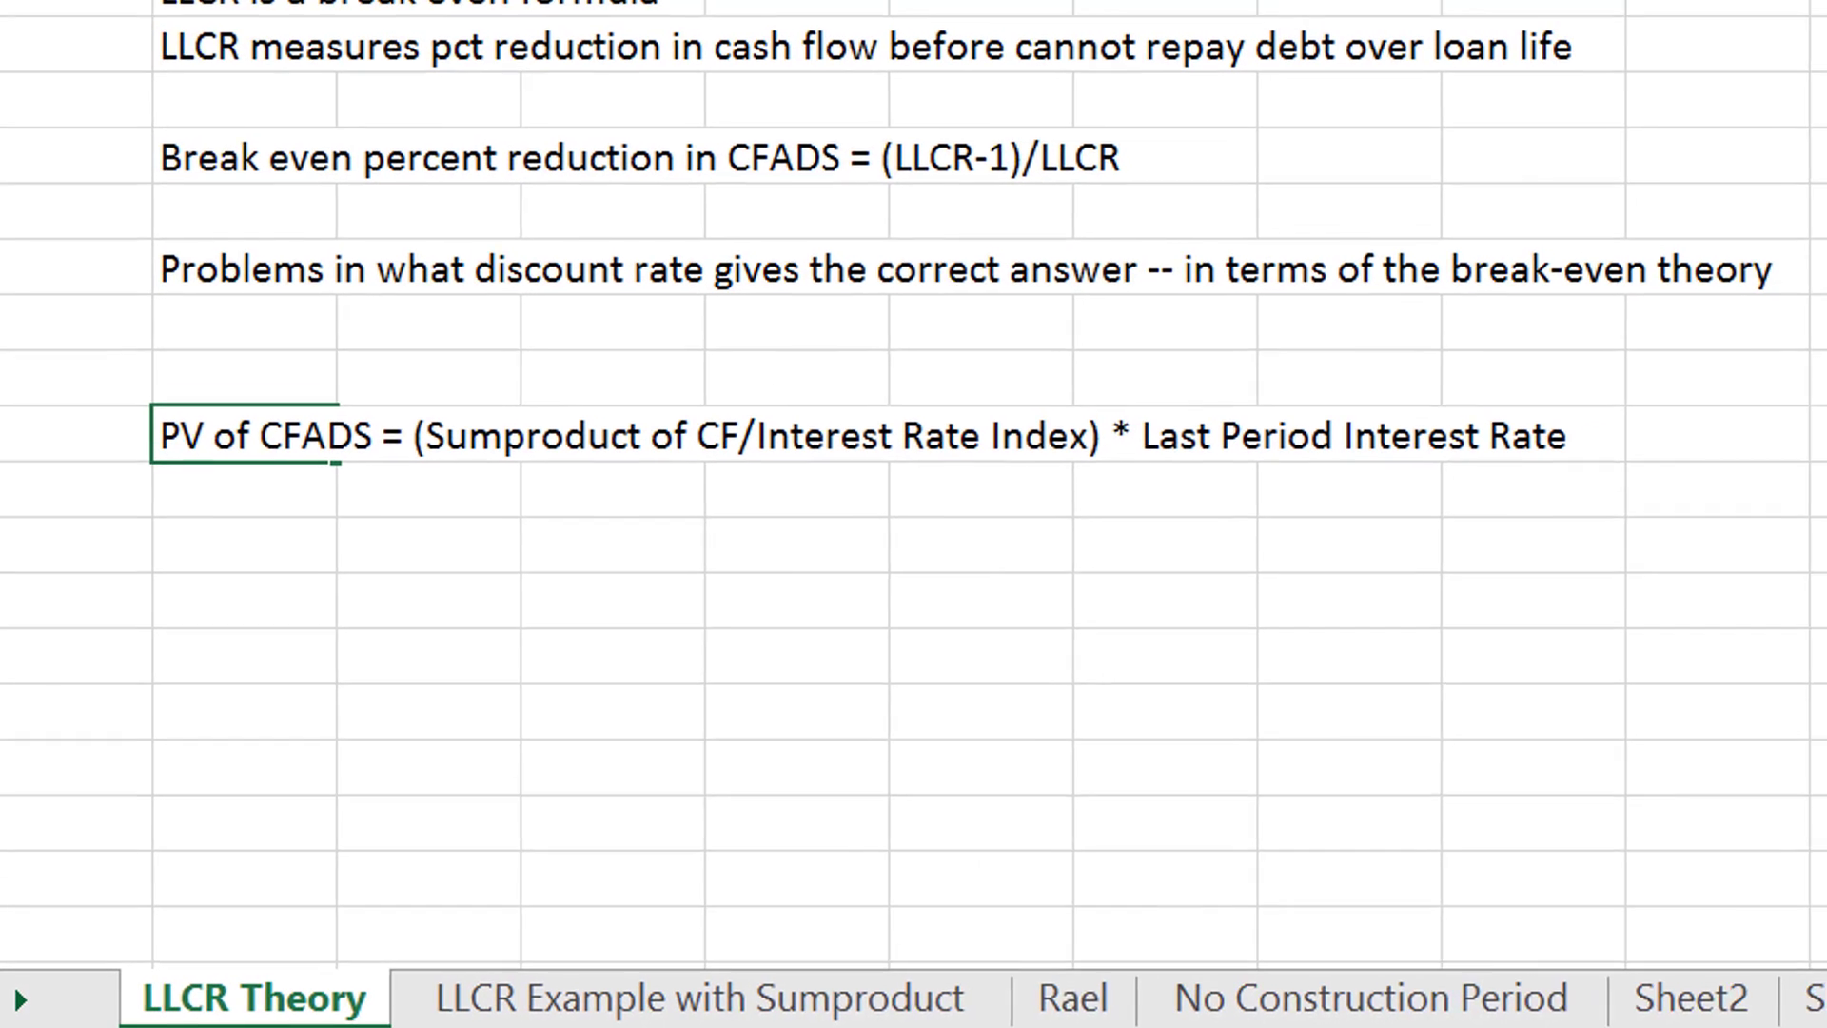
type("Index")
key("Return")
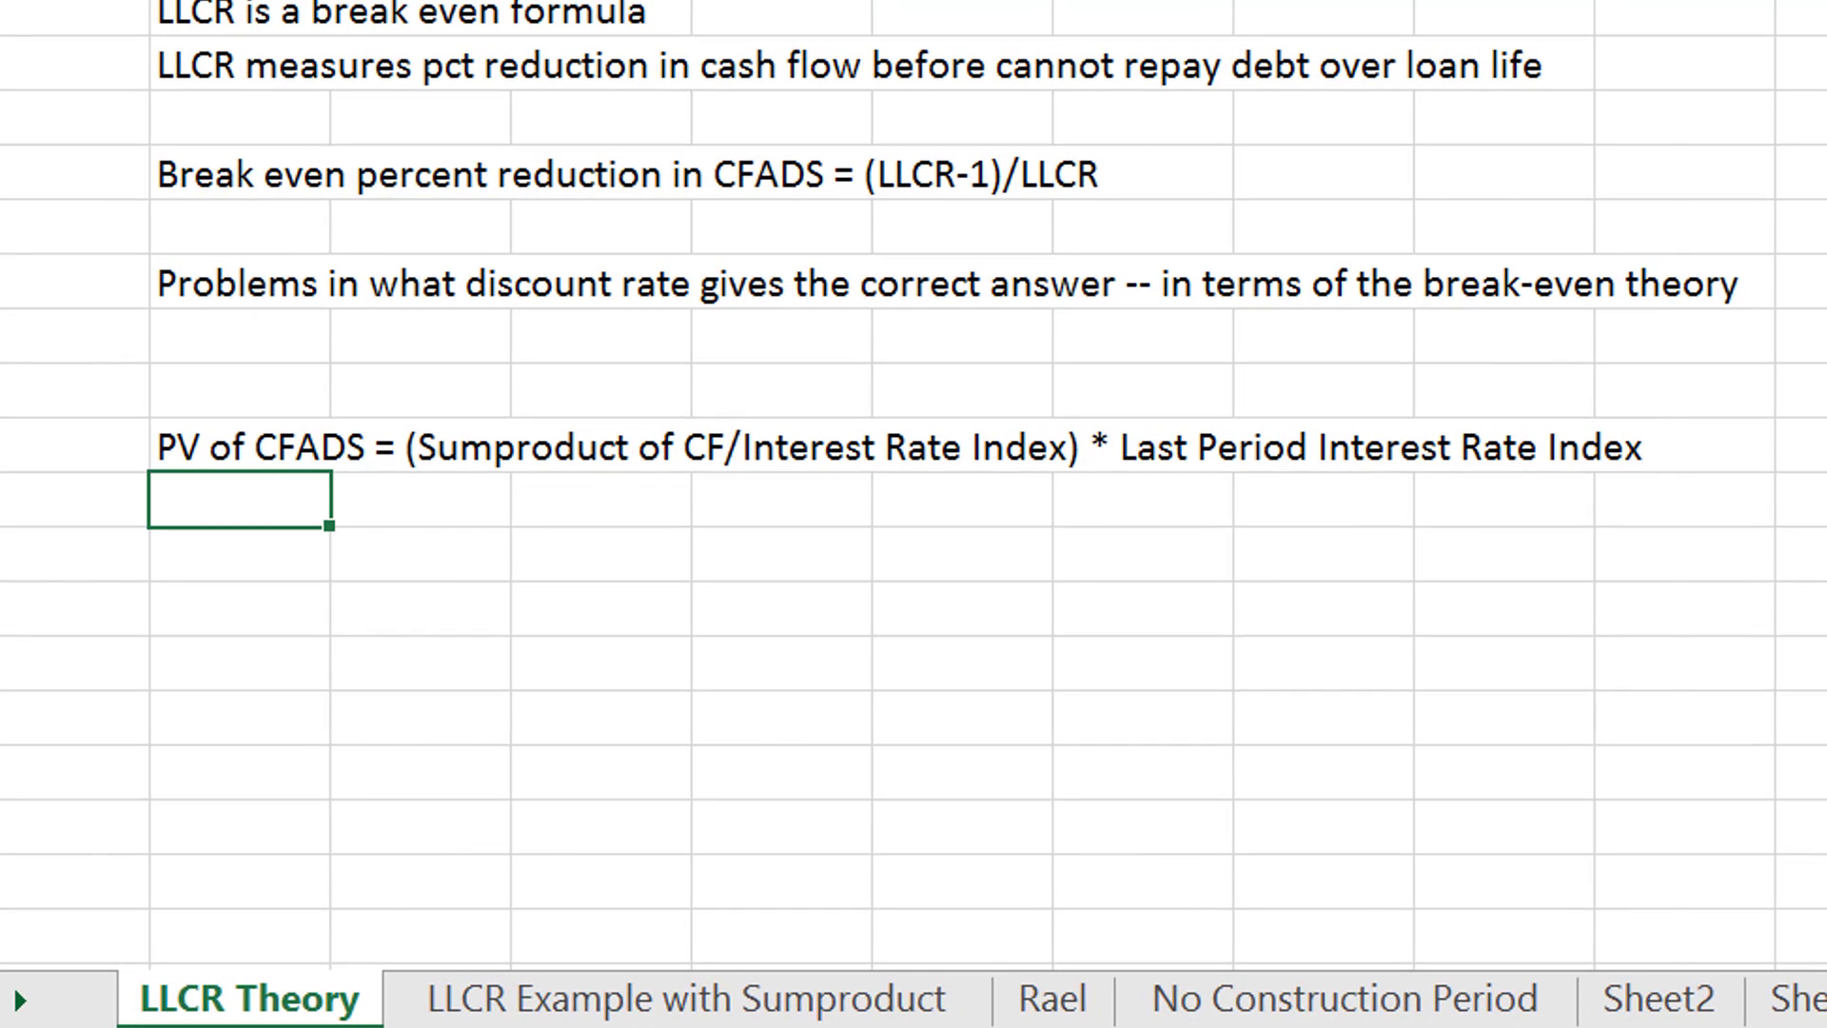
- On the LLCR Example with Sumproduct sheet, begin a SUMPRODUCT formula in D35, the first-period Rolling Forward Cash Flow cell
key("ctrl+Page_Down")
key("Down")
key("Down")
key("Down")
key("Down")
key("Down")
key("Down")
key("Down")
key("Down")
key("Down")
key("Down")
key("Down")
key("Down")
key("Down")
key("Down")
key("Down")
key("Down")
key("Down")
key("Down")
key("Down")
key("Down")
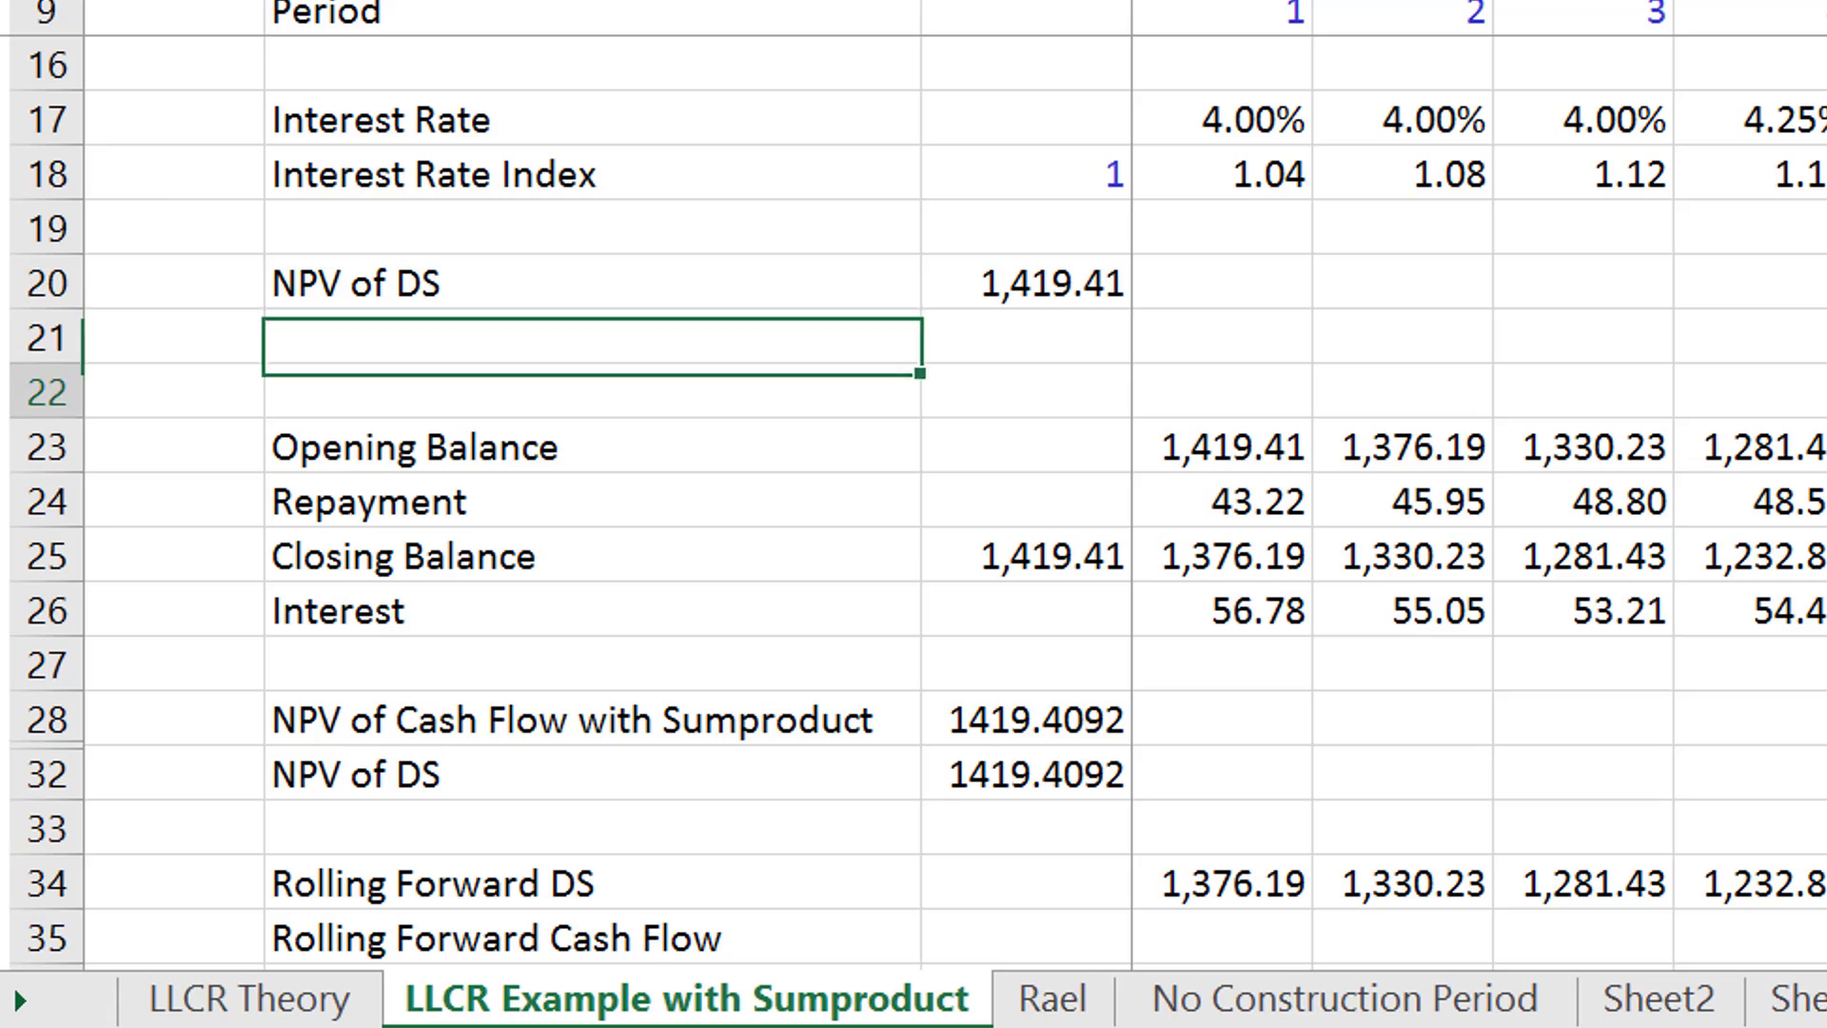
key("Up")
key("Up")
key("Up")
key("Up")
key("Up")
key("Up")
key("Up")
key("Up")
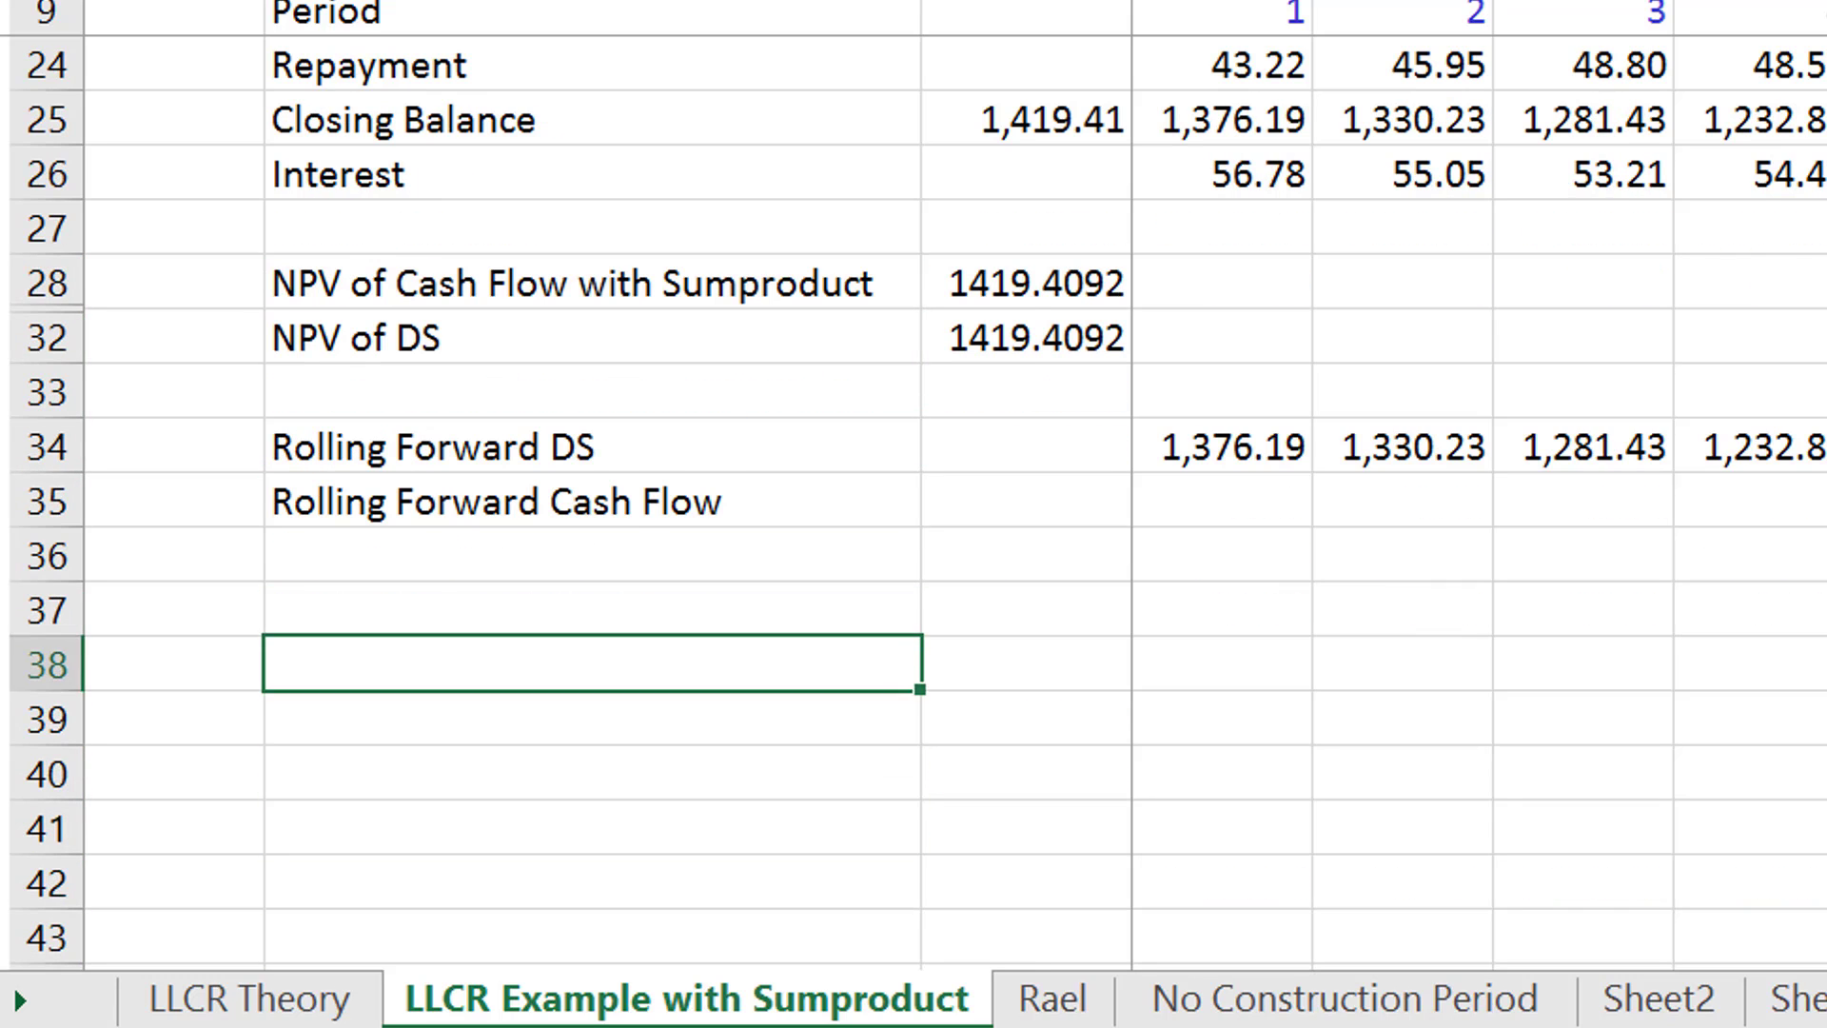
key("Right")
key("Right")
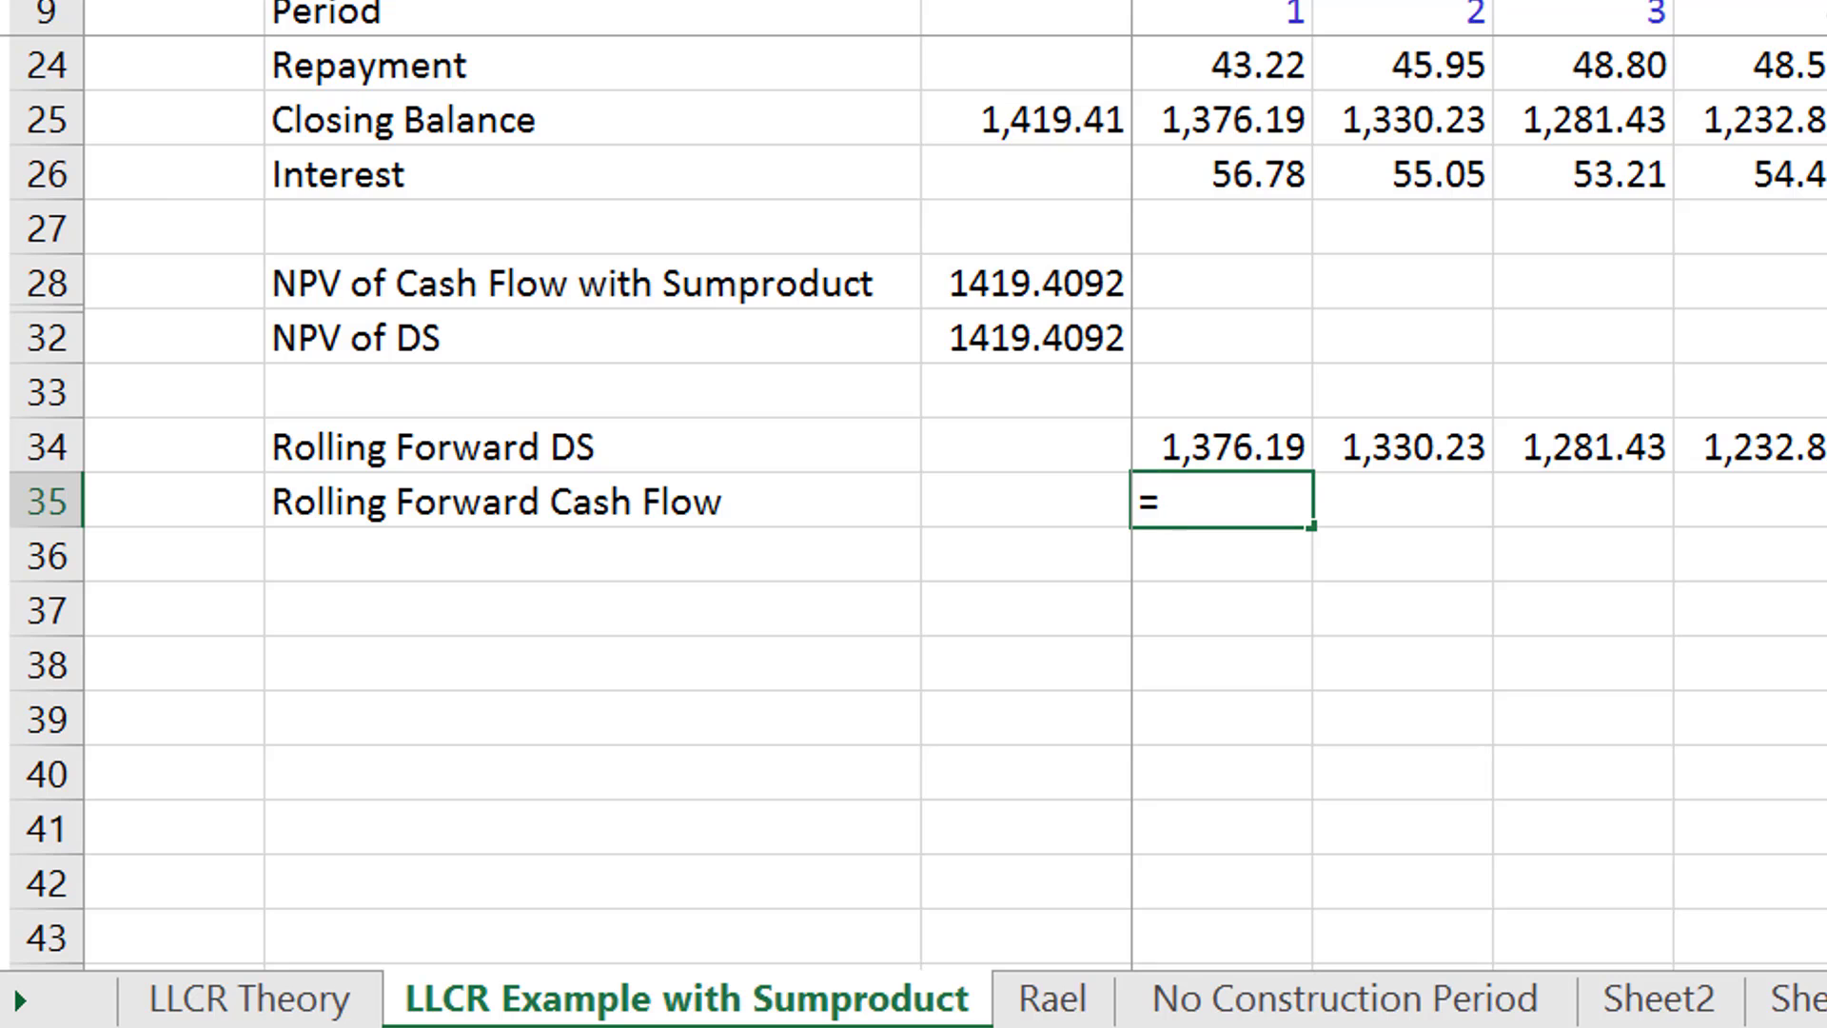
type("=sum")
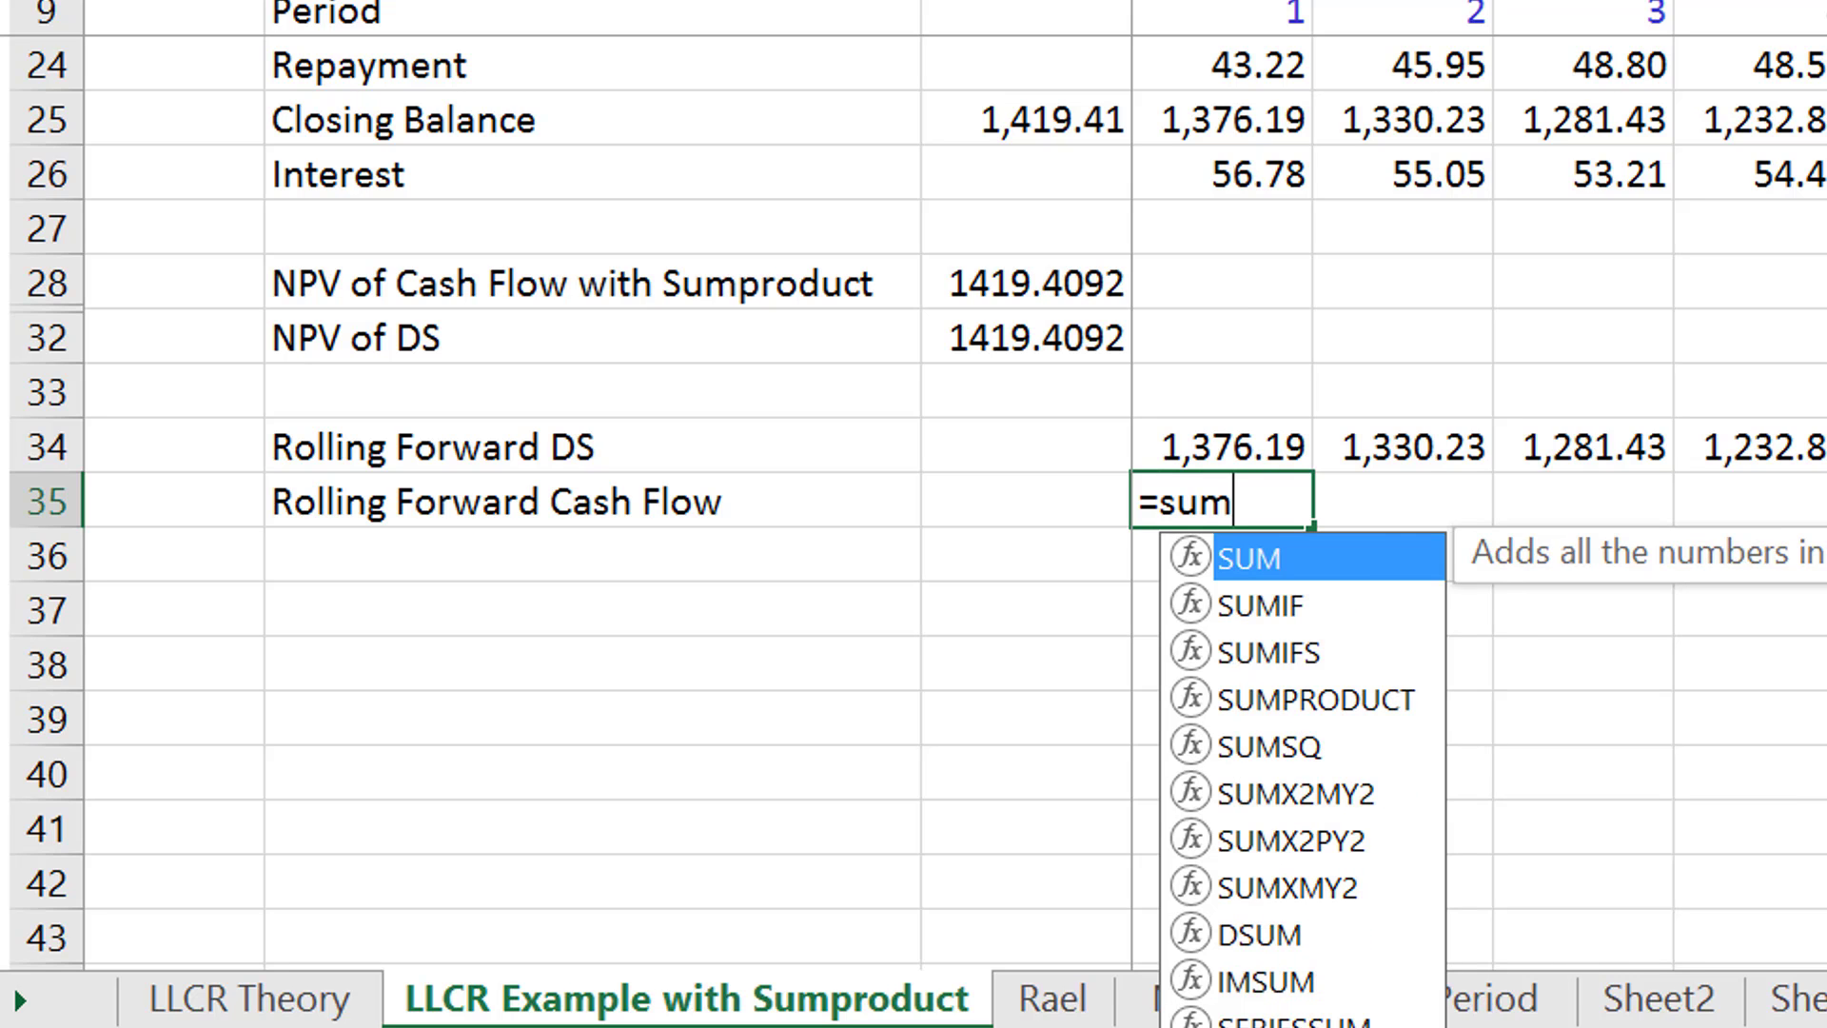
key("Down")
key("Down")
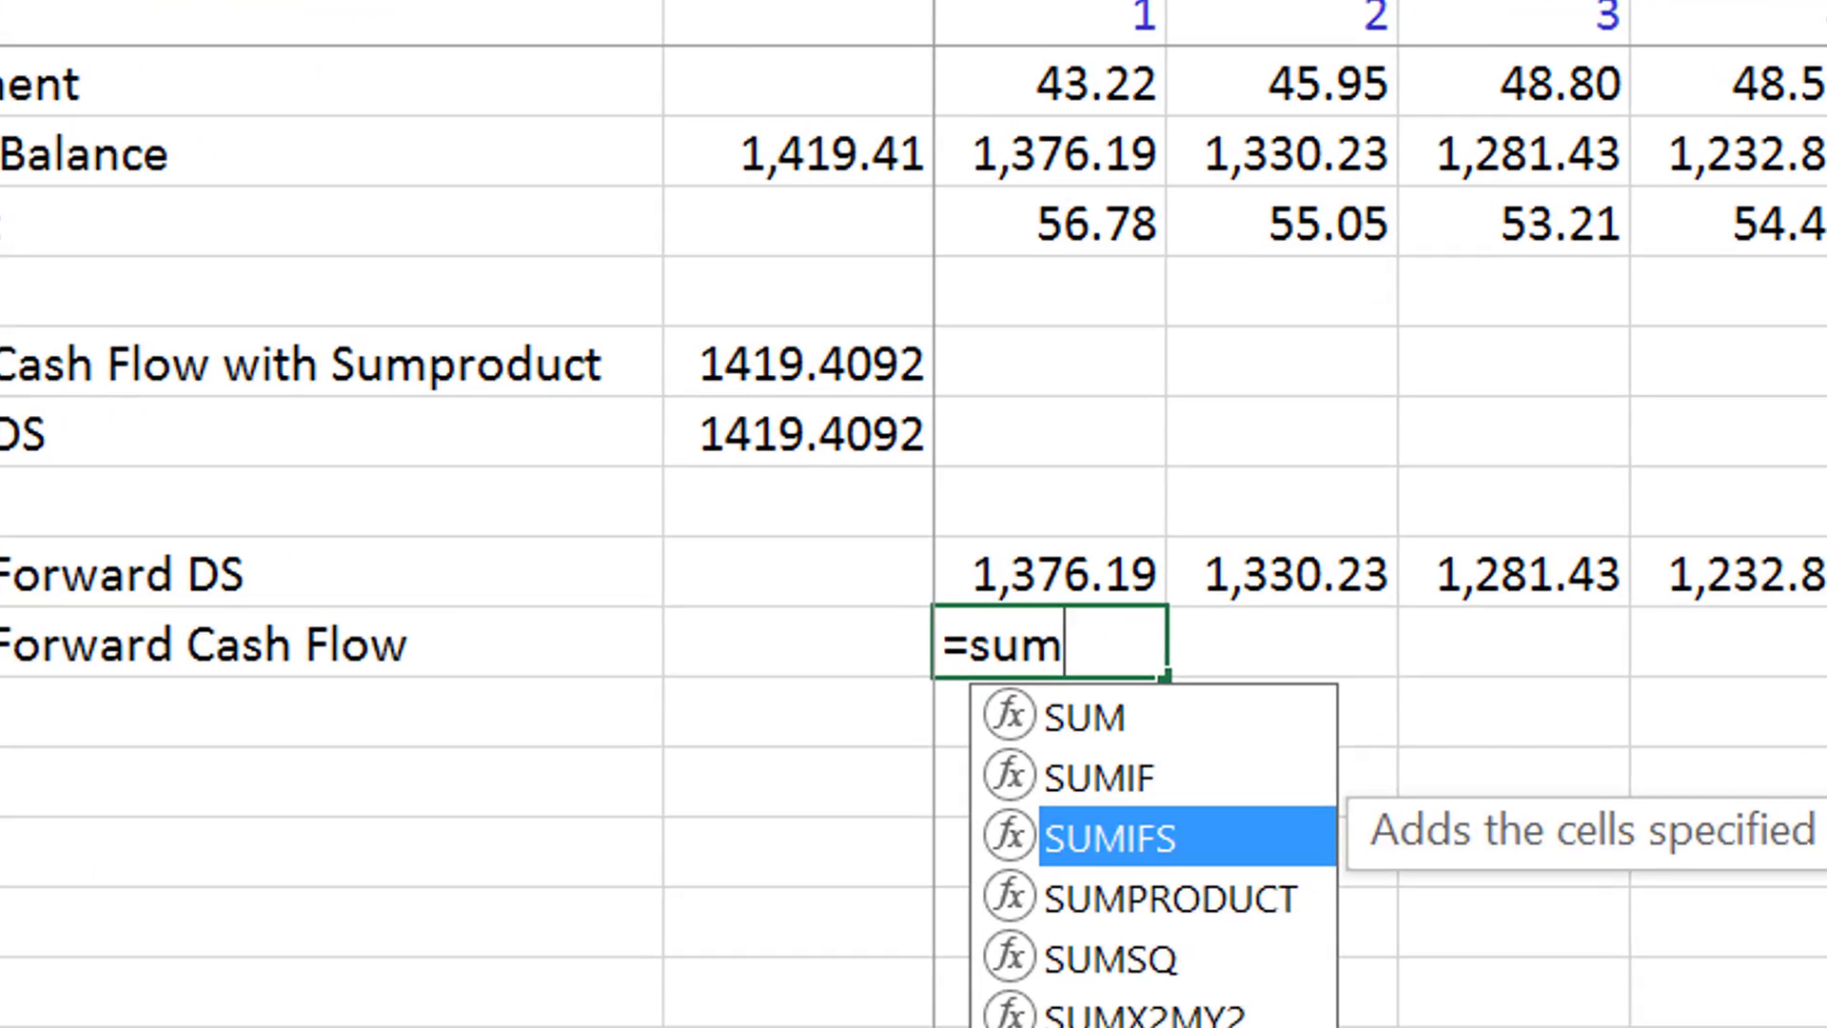
key("Down")
key("Tab")
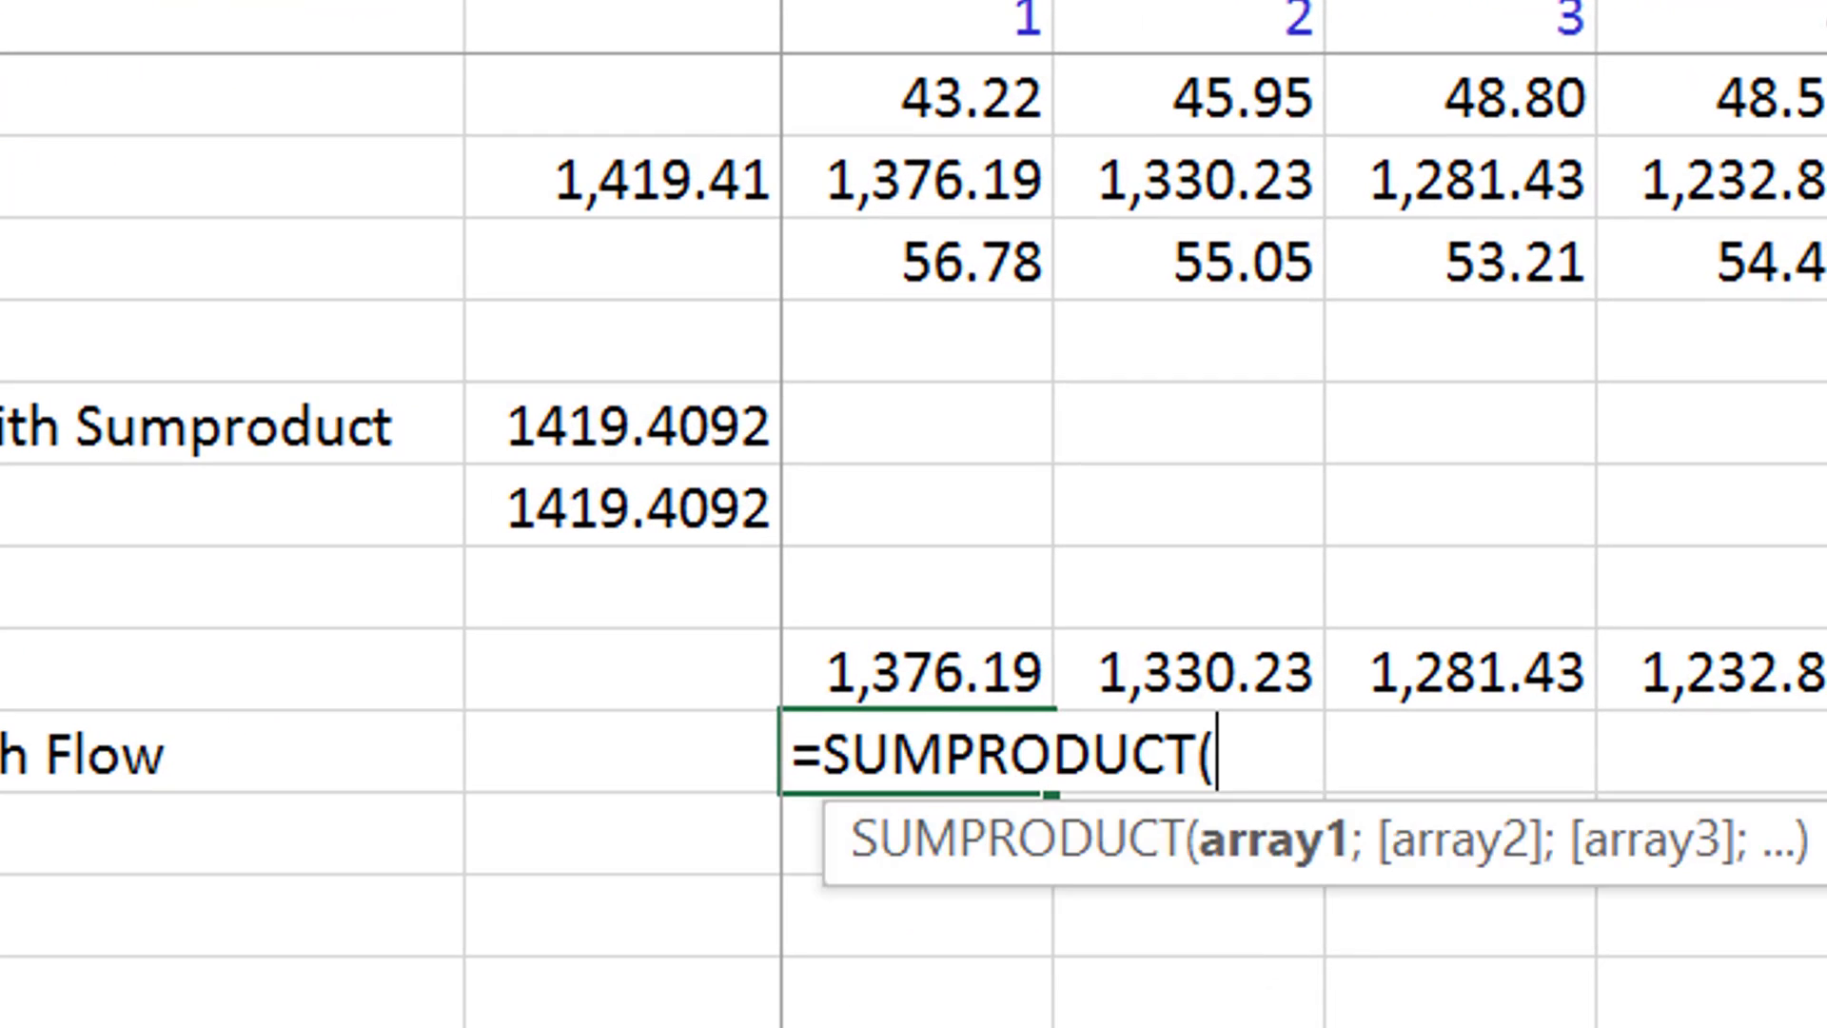
- Set the SUMPRODUCT's first range to the Cash Flow Realised values from the second period onward, E13:W13
key("Up")
key("Up")
key("Up")
key("Up")
key("Up")
key("Up")
key("Up")
key("Up")
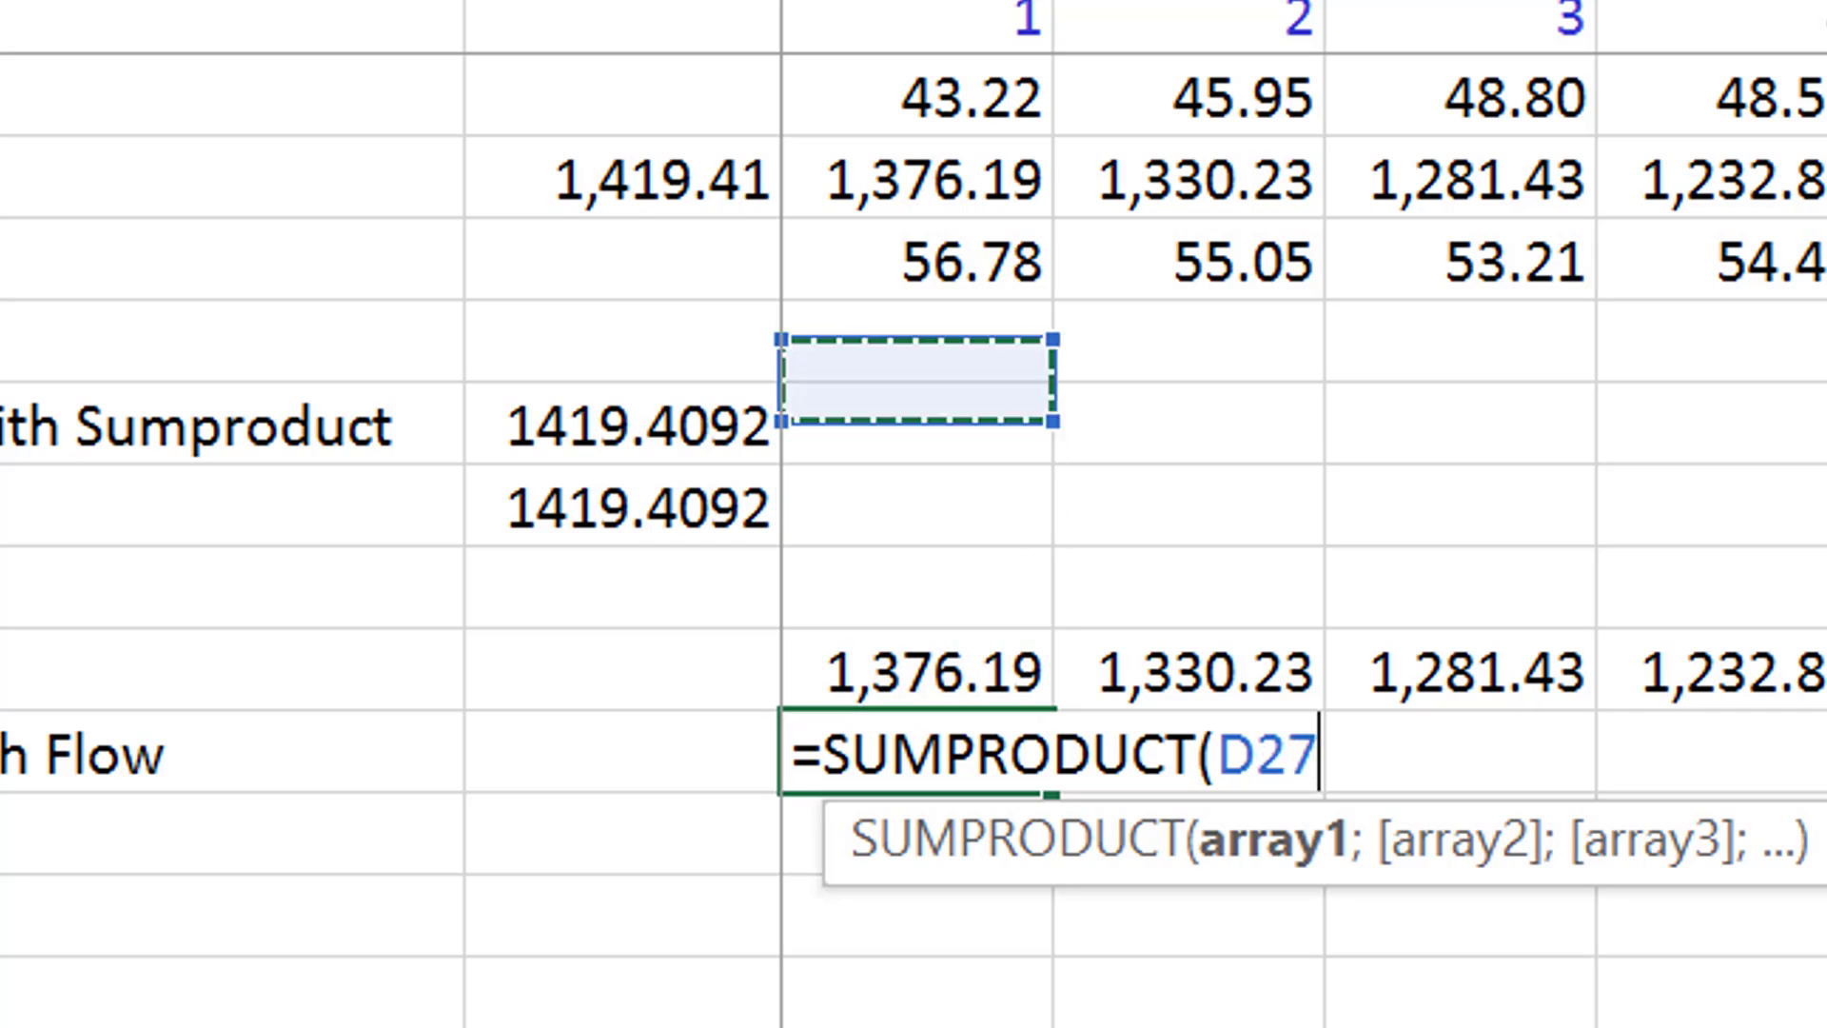
key("Up")
key("Up")
key("Up")
key("Up")
key("Up")
key("Up")
key("Up")
key("Up")
key("Up")
key("Up")
key("Up")
key("Up")
key("Up")
key("Up")
key("Up")
key("Up")
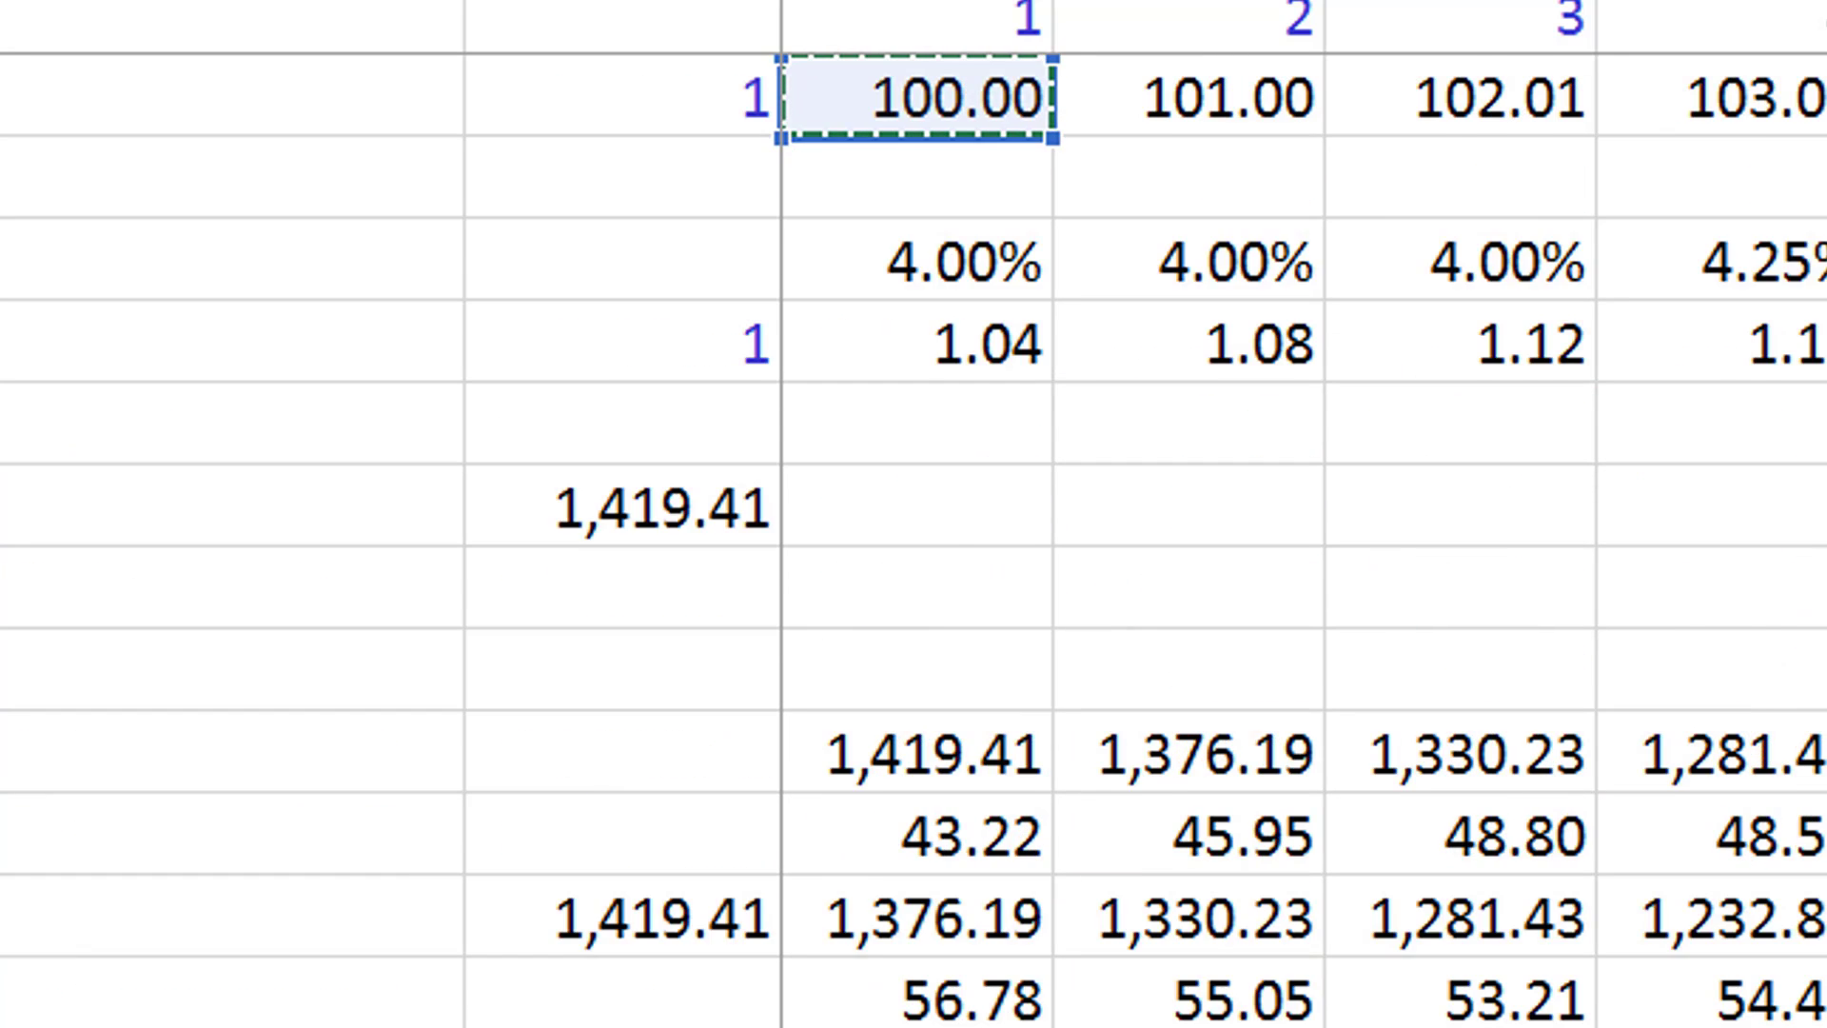
key("Down")
key("Down")
key("Down")
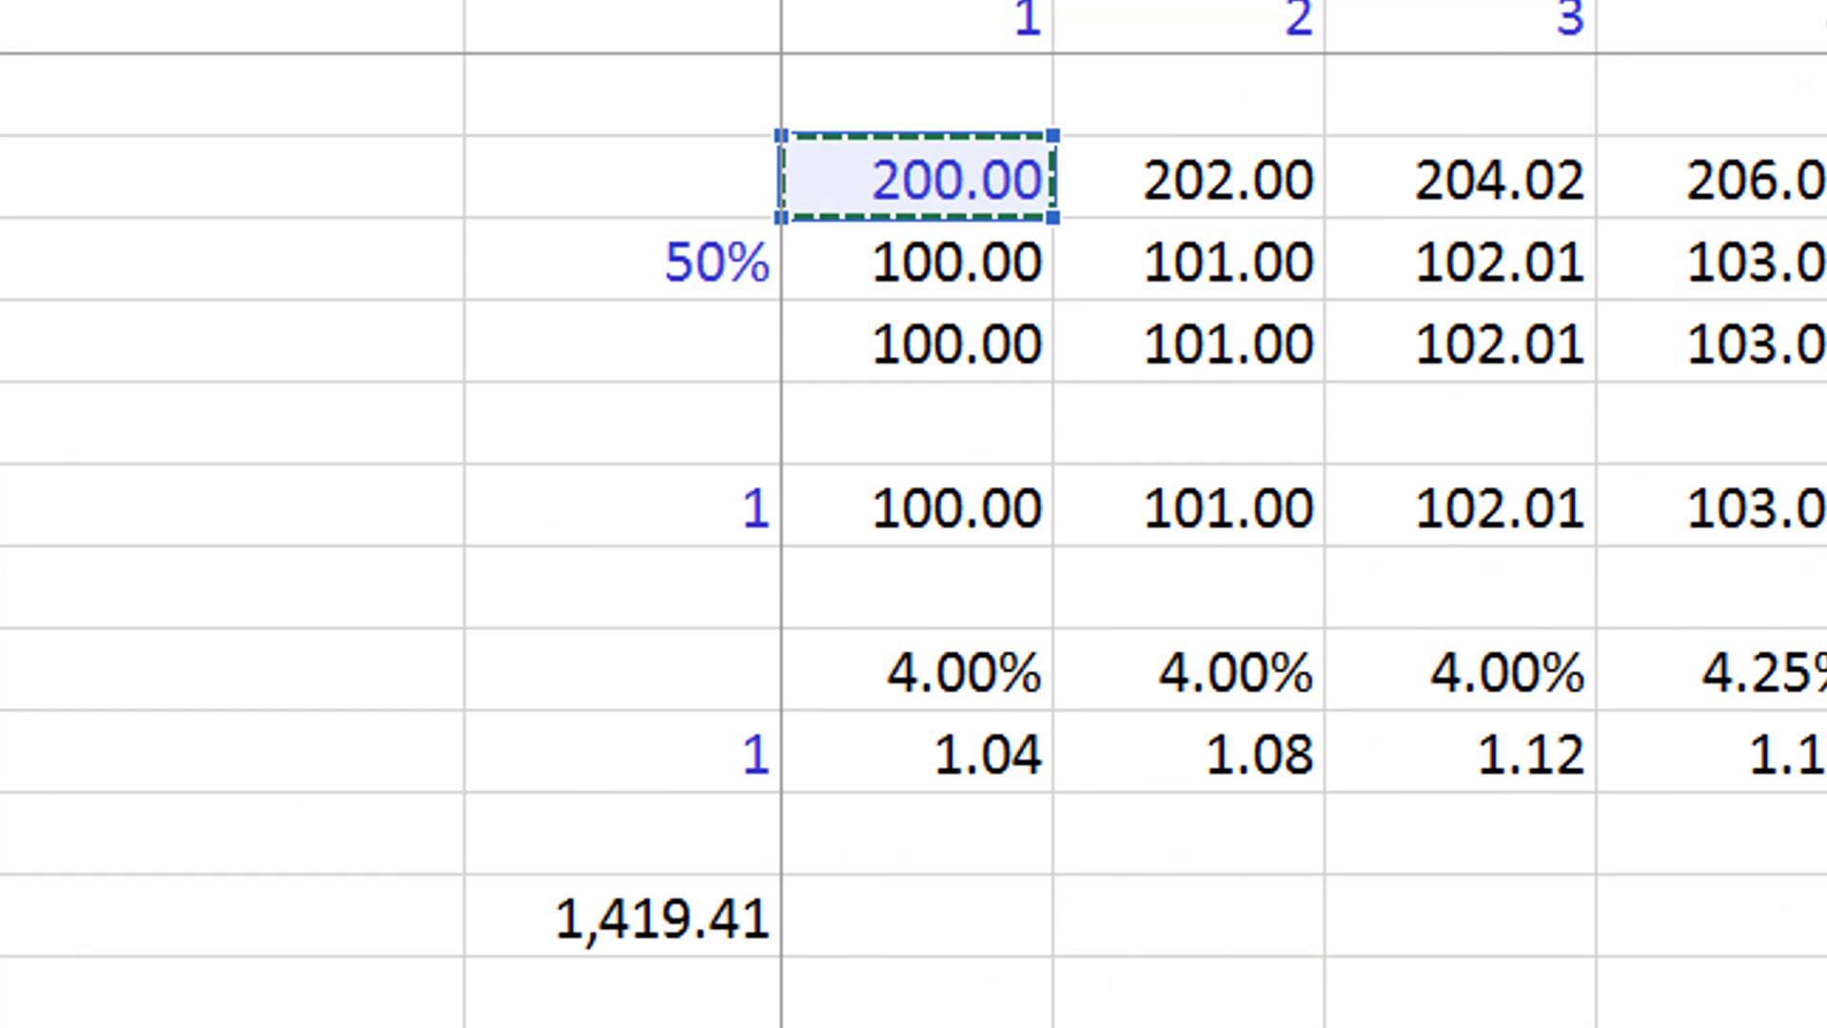
key("Down")
key("Down")
key("Right")
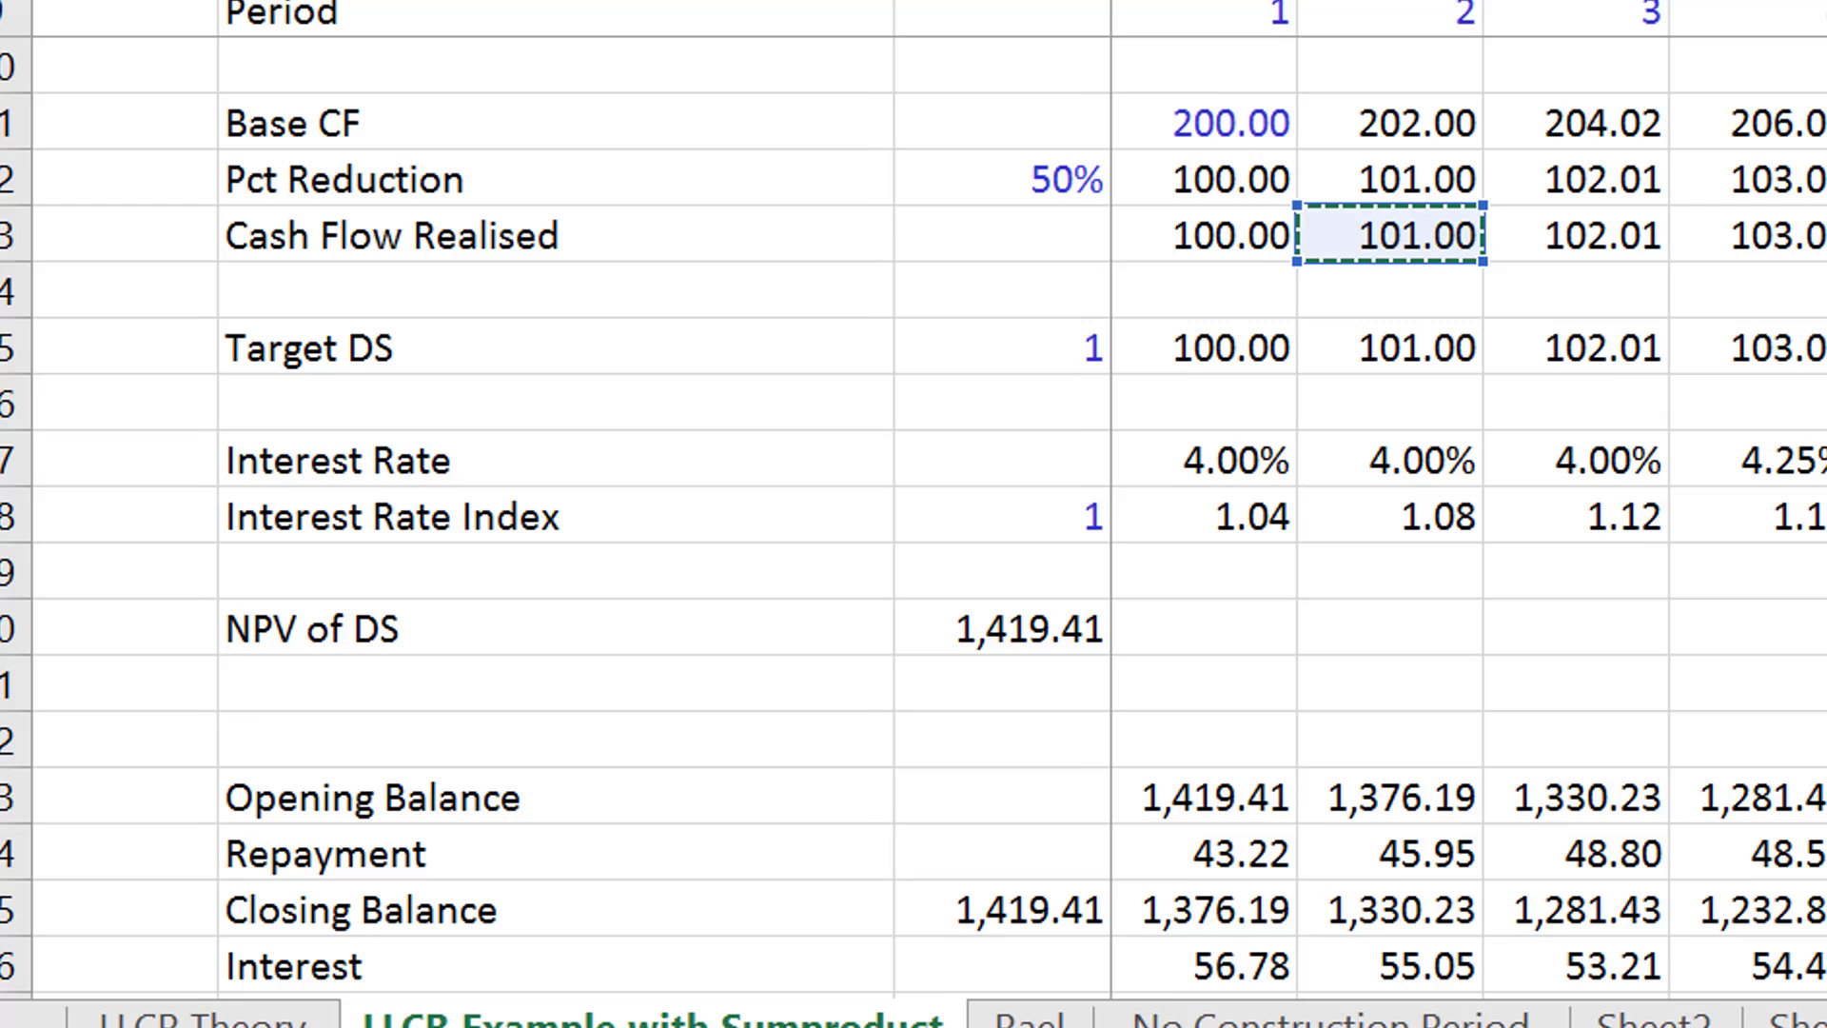
key("ctrl+shift+Right")
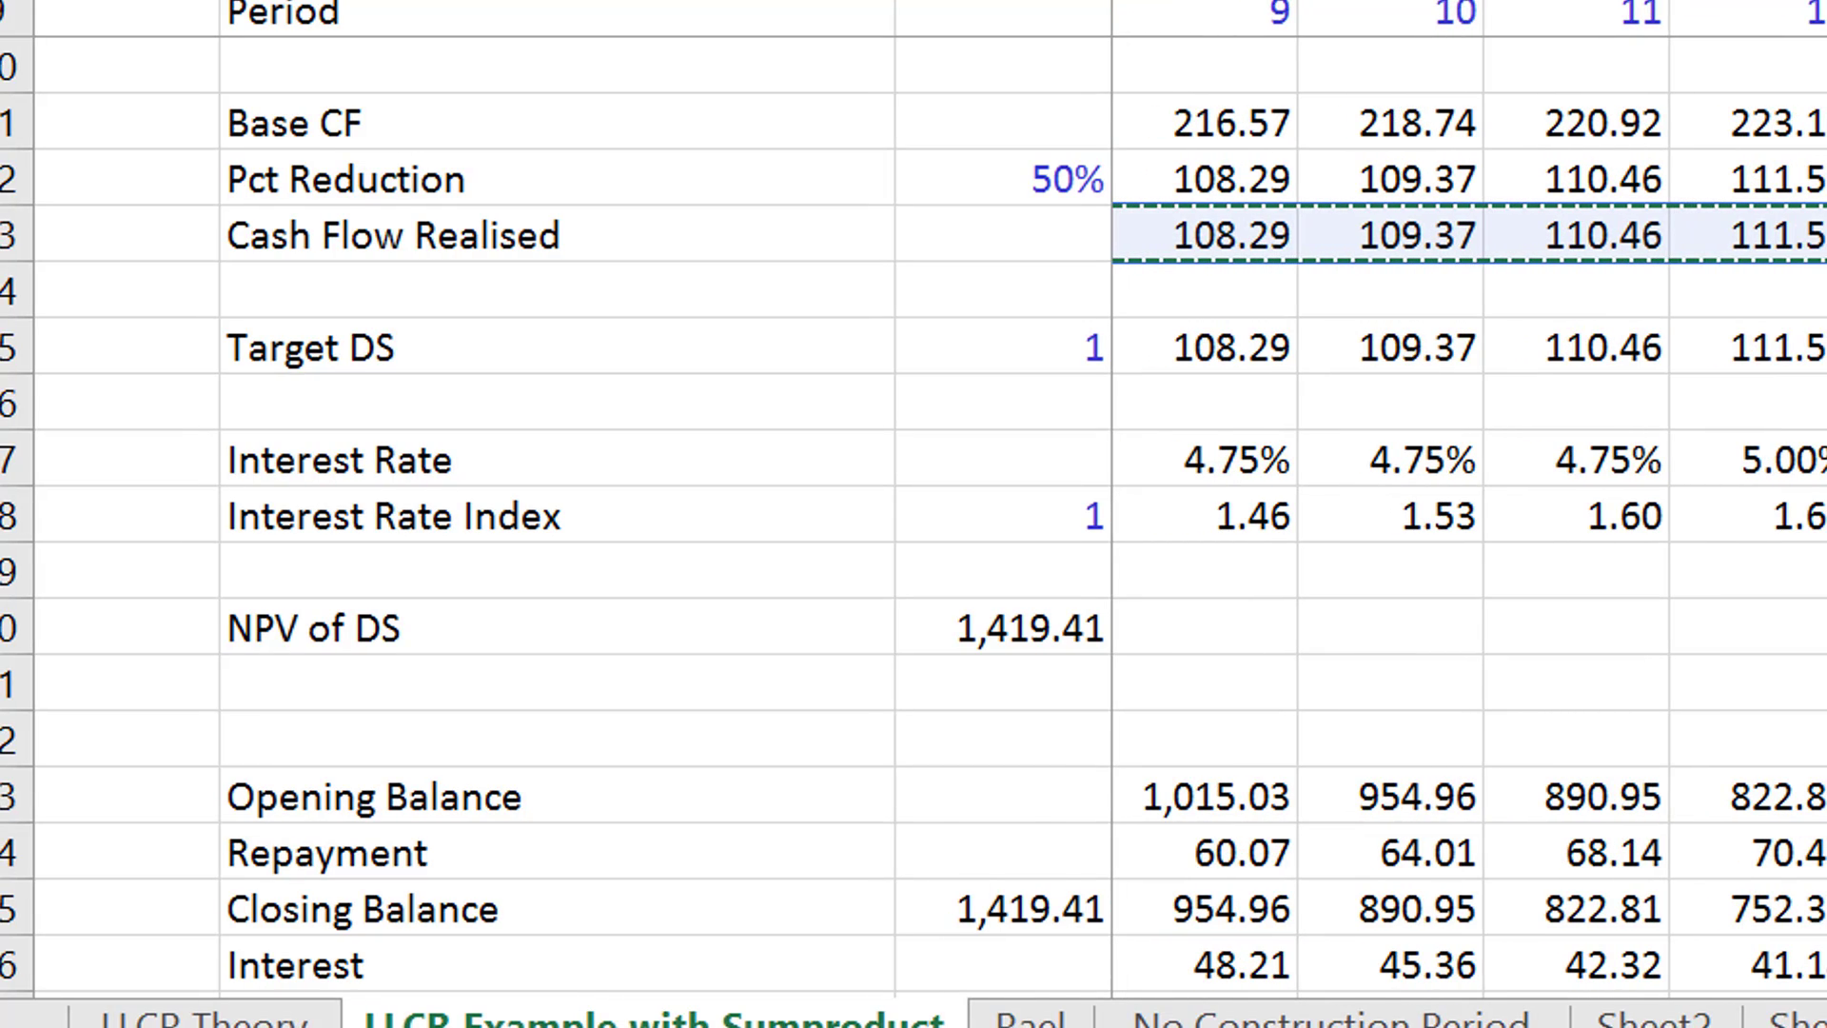
- Divide the cash flow range by the Interest Rate Index range E18:W18, then close and enter the SUMPRODUCT formula
type("/")
key("Left")
key("Right")
key("Right")
key("Up")
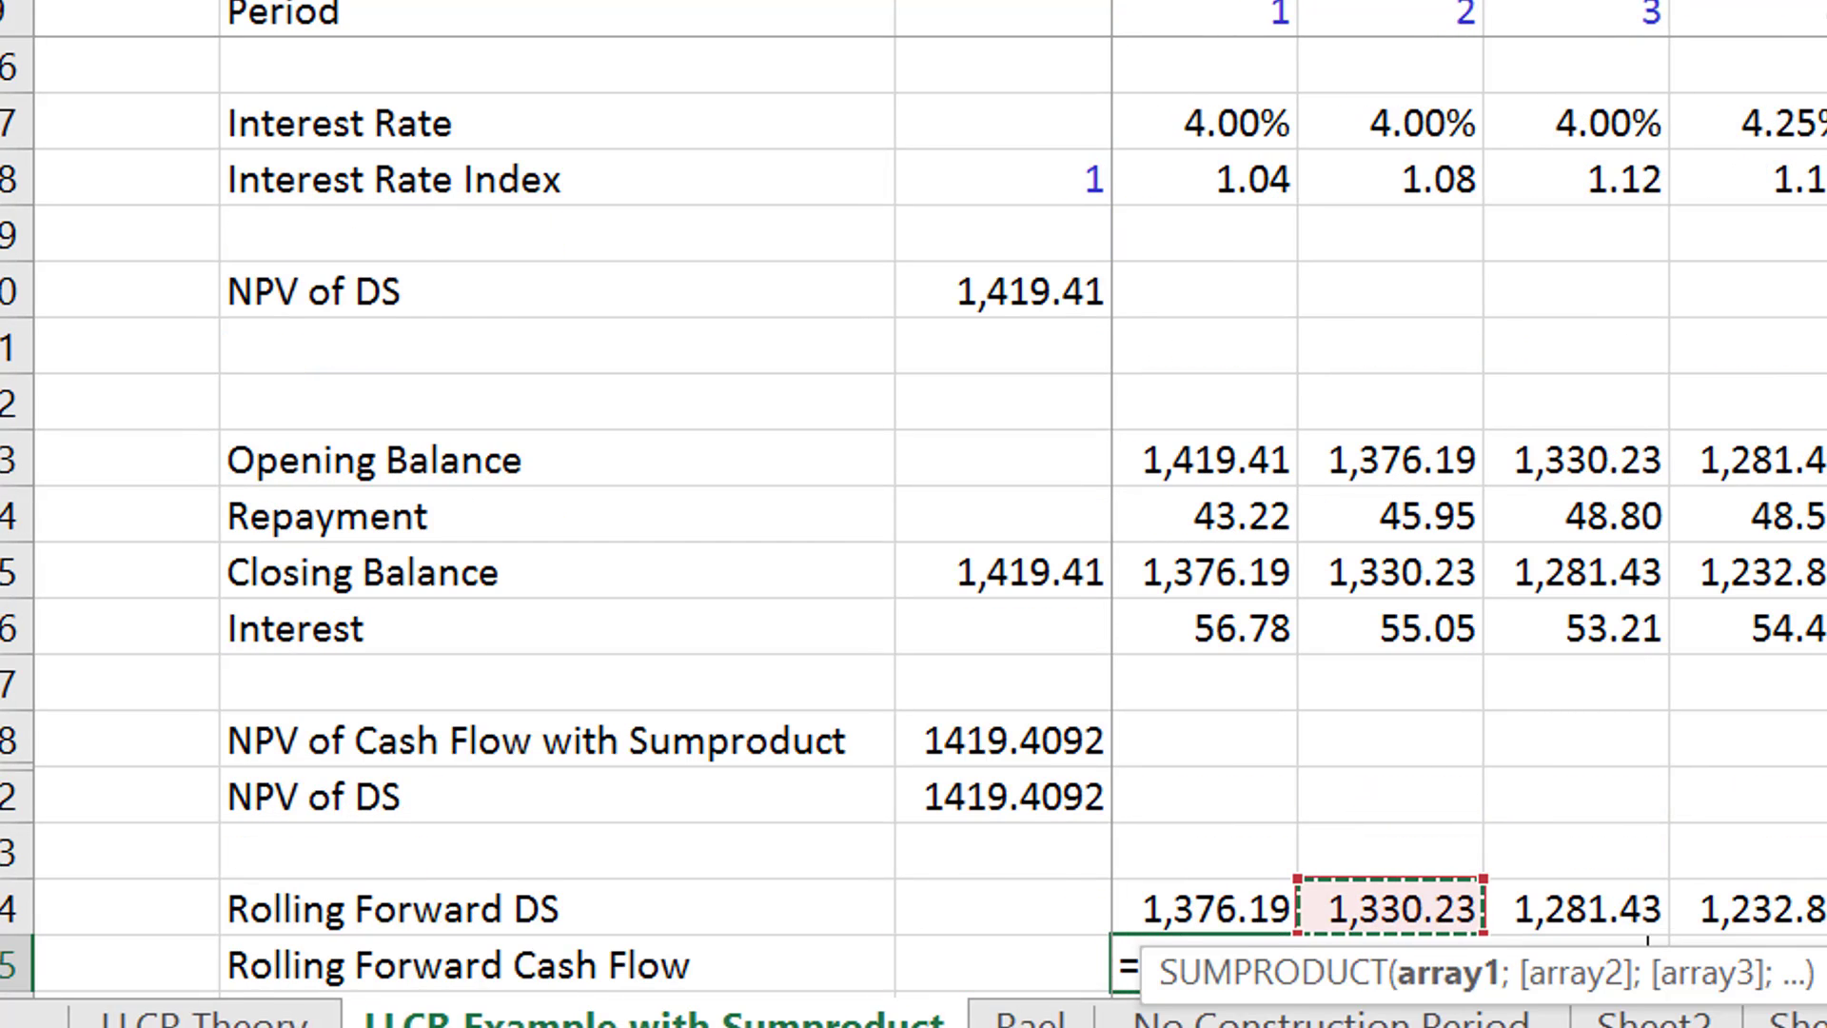
key("Up")
key("Up")
key("Up")
key("Up")
key("Up")
key("Up")
key("Up")
key("Up")
key("Up")
key("Up")
key("Up")
key("Up")
key("Up")
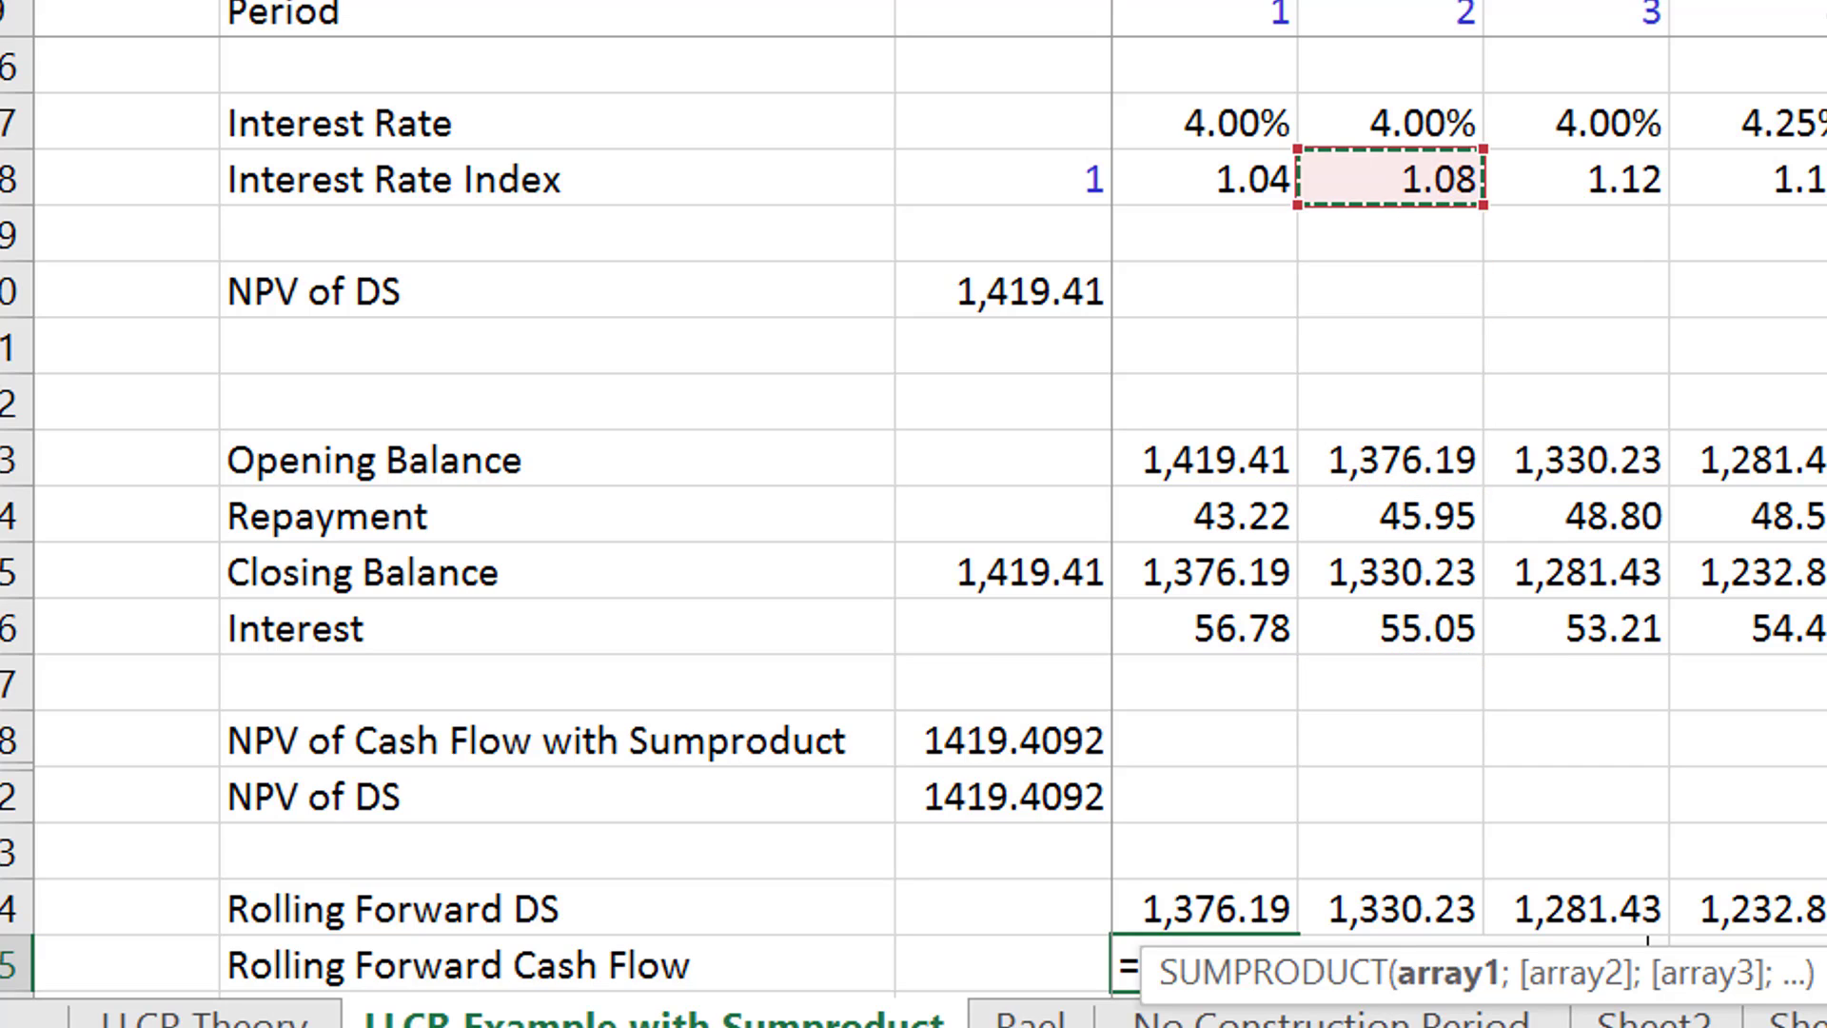
key("Left")
key("Left")
key("Left")
key("Right")
key("Right")
key("Right")
key("ctrl+shift+Right")
type(")")
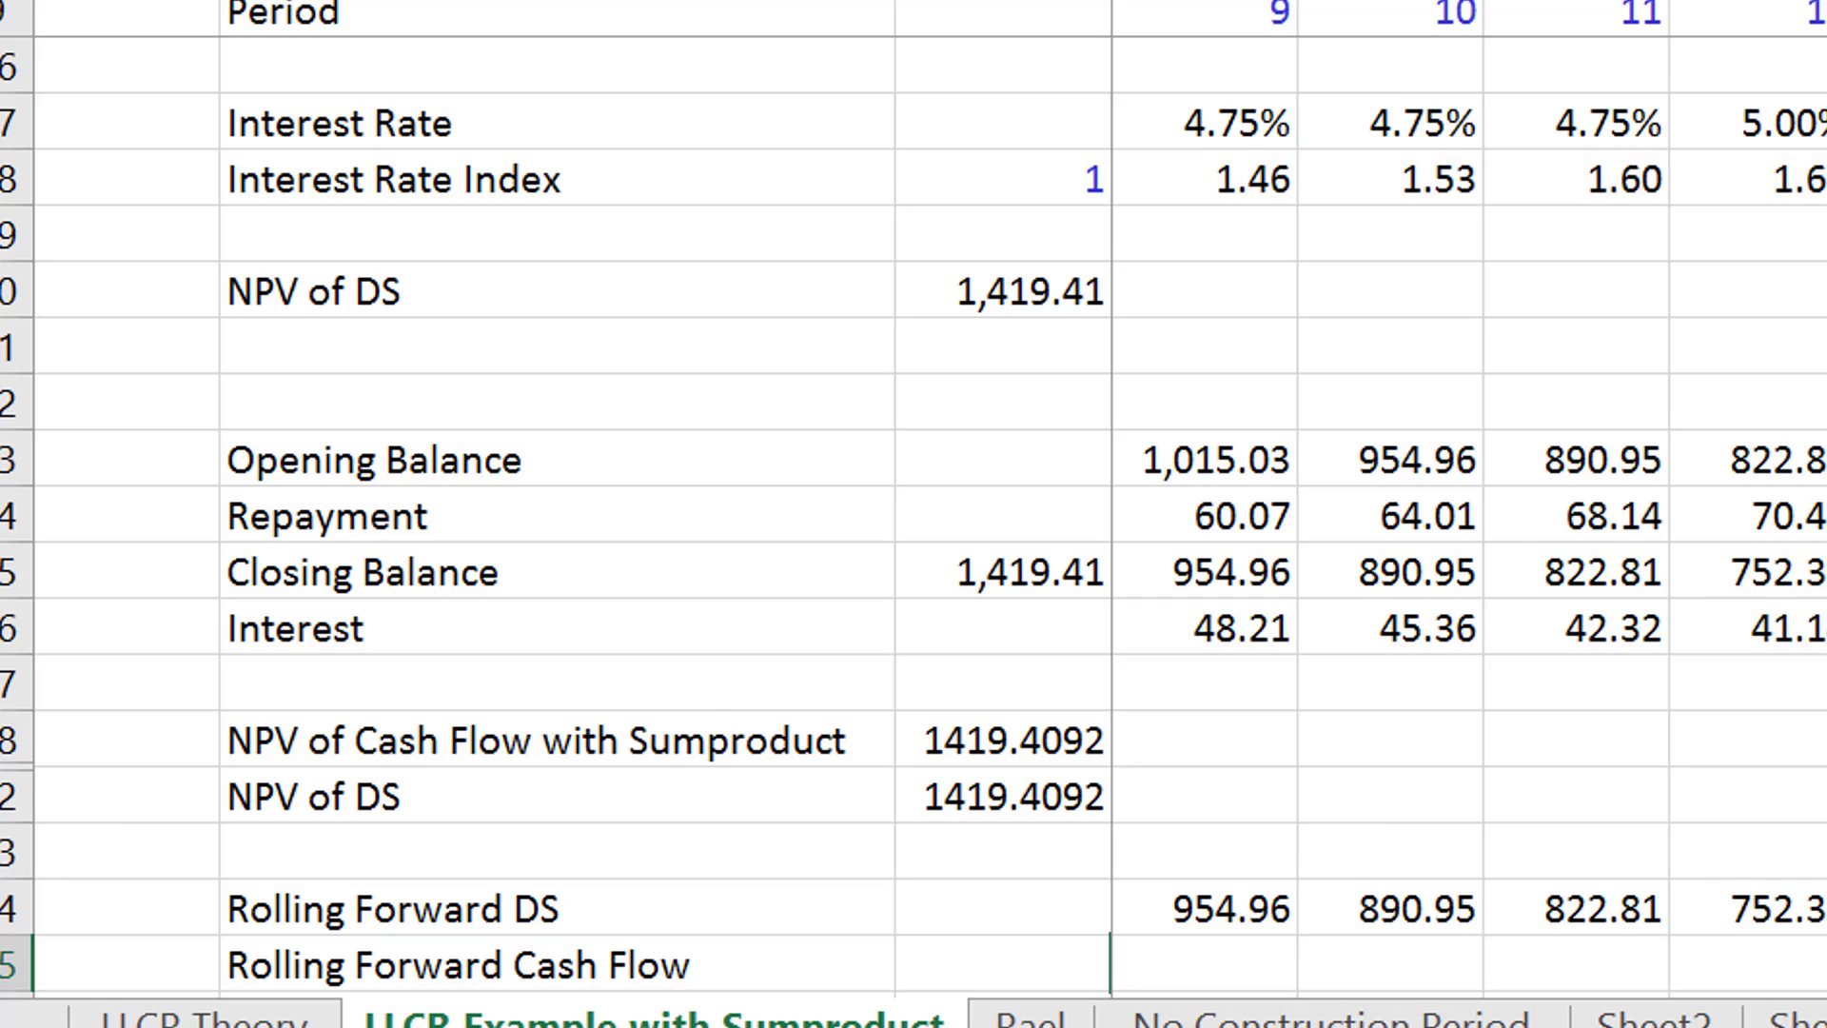
key("Return")
key("Up")
key("Left")
key("Right")
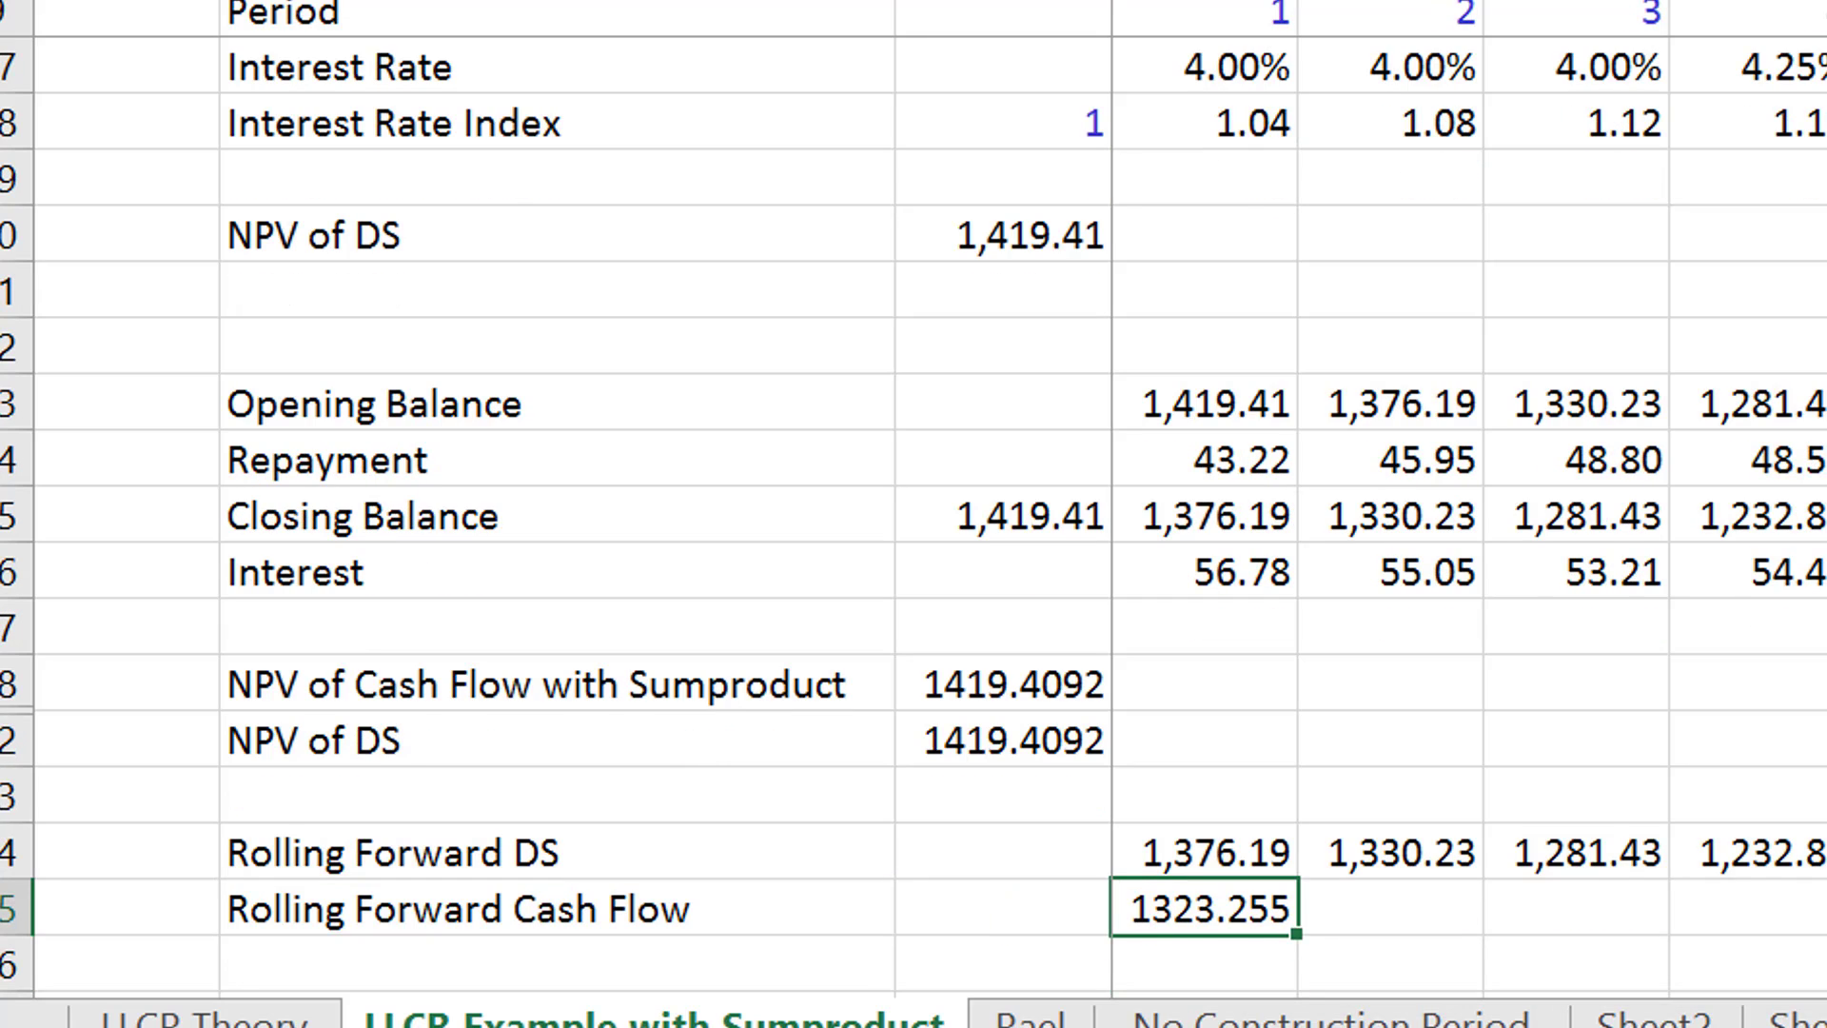
- Multiply the Rolling Forward Cash Flow formula by the first-period index D18 and format D35 with thousands separators and two decimals
key("F2")
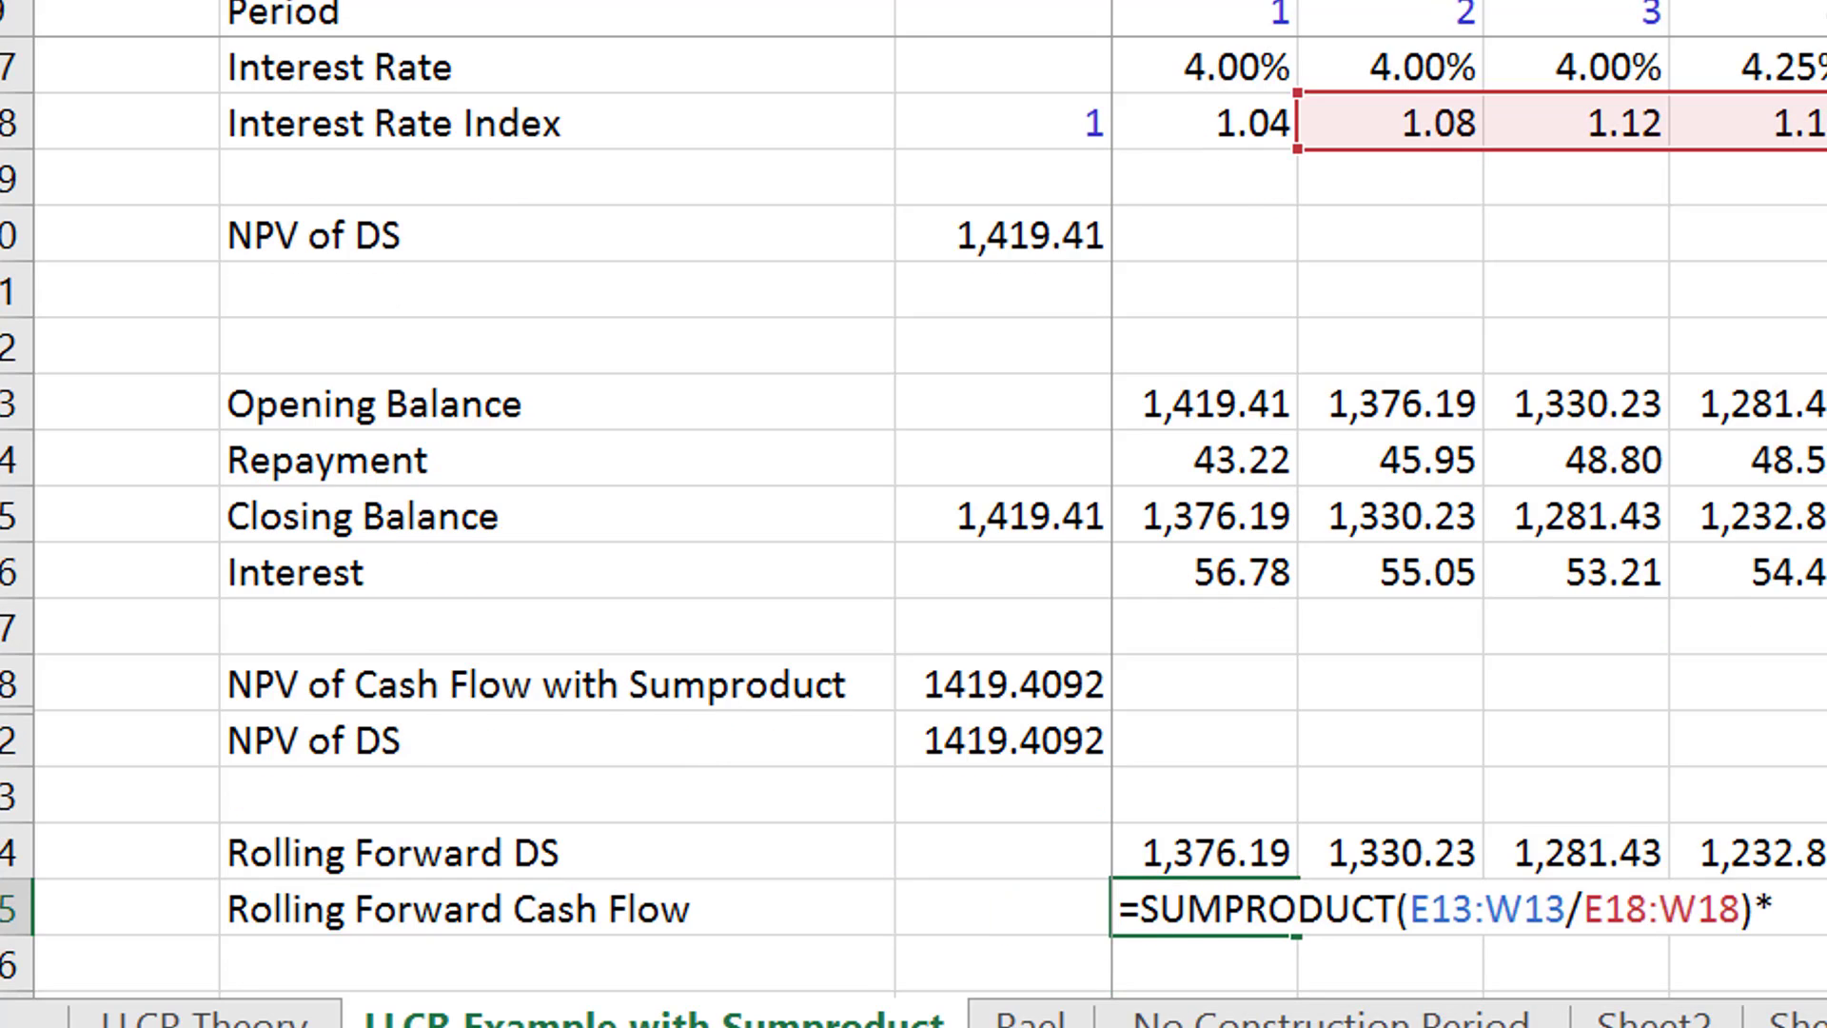
left_click(1207, 116)
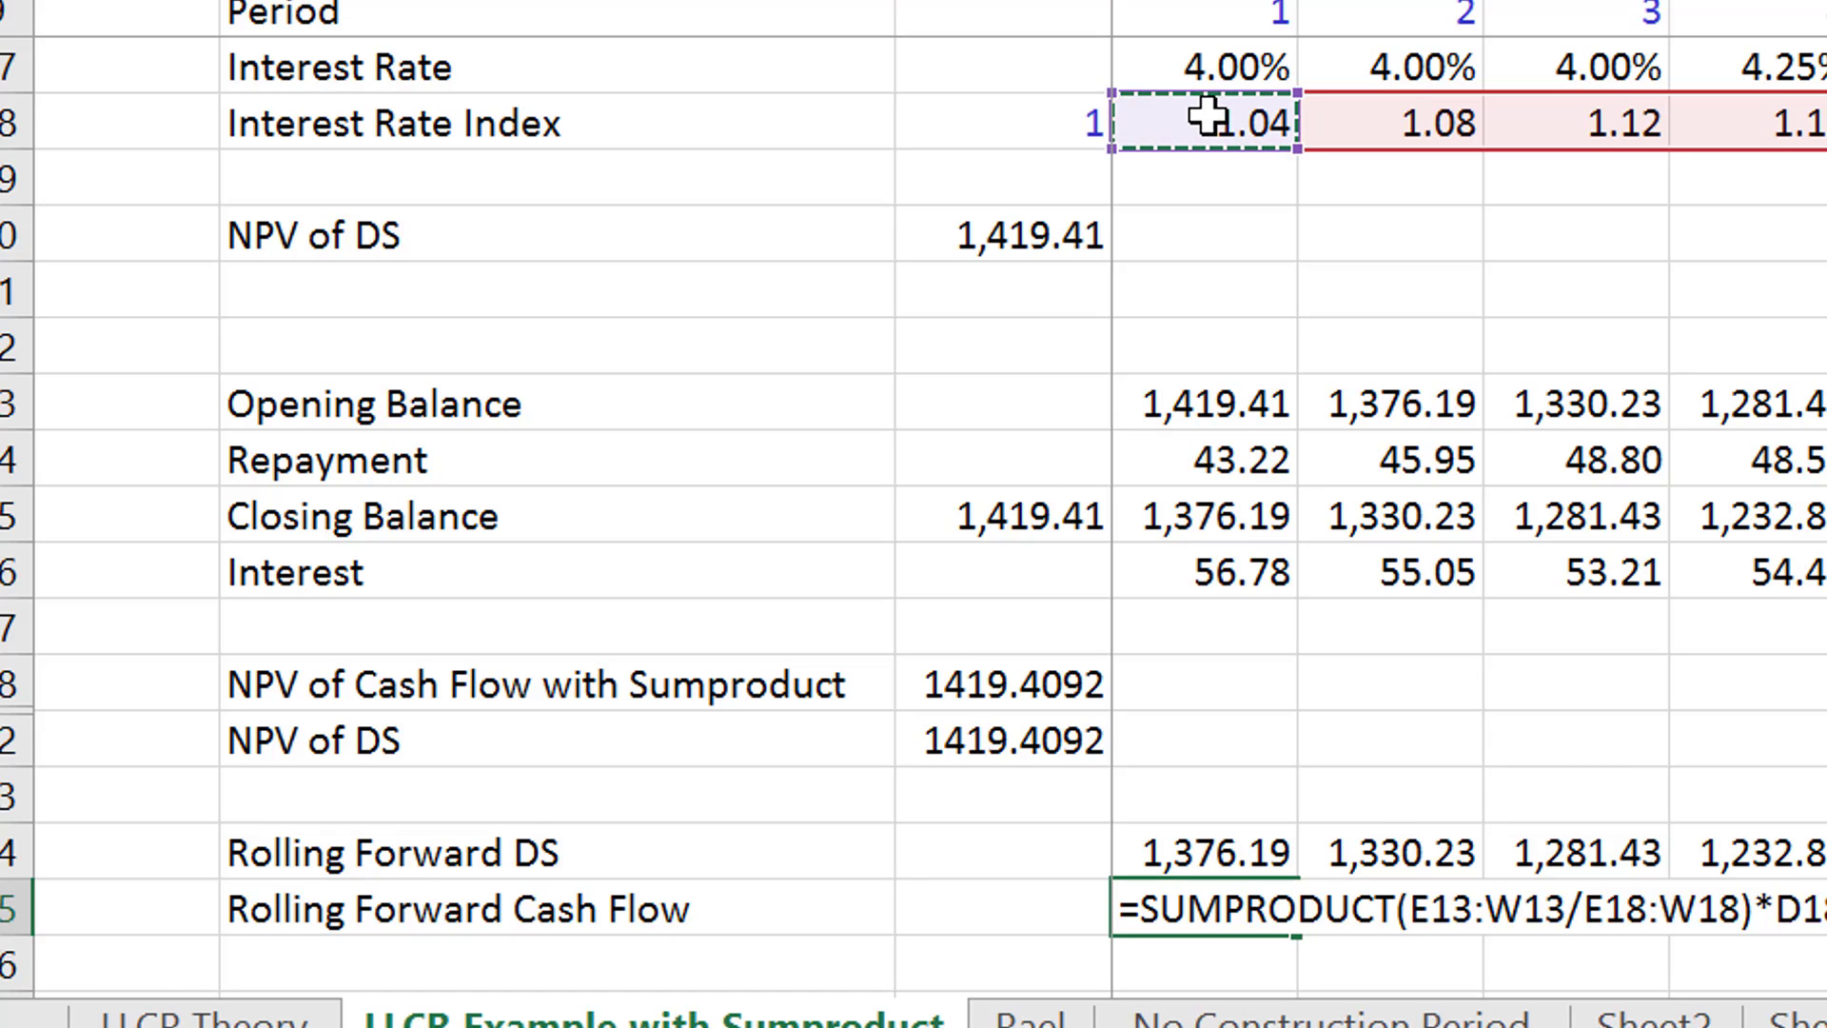
key("Return")
key("Up")
key("ctrl+shift+1")
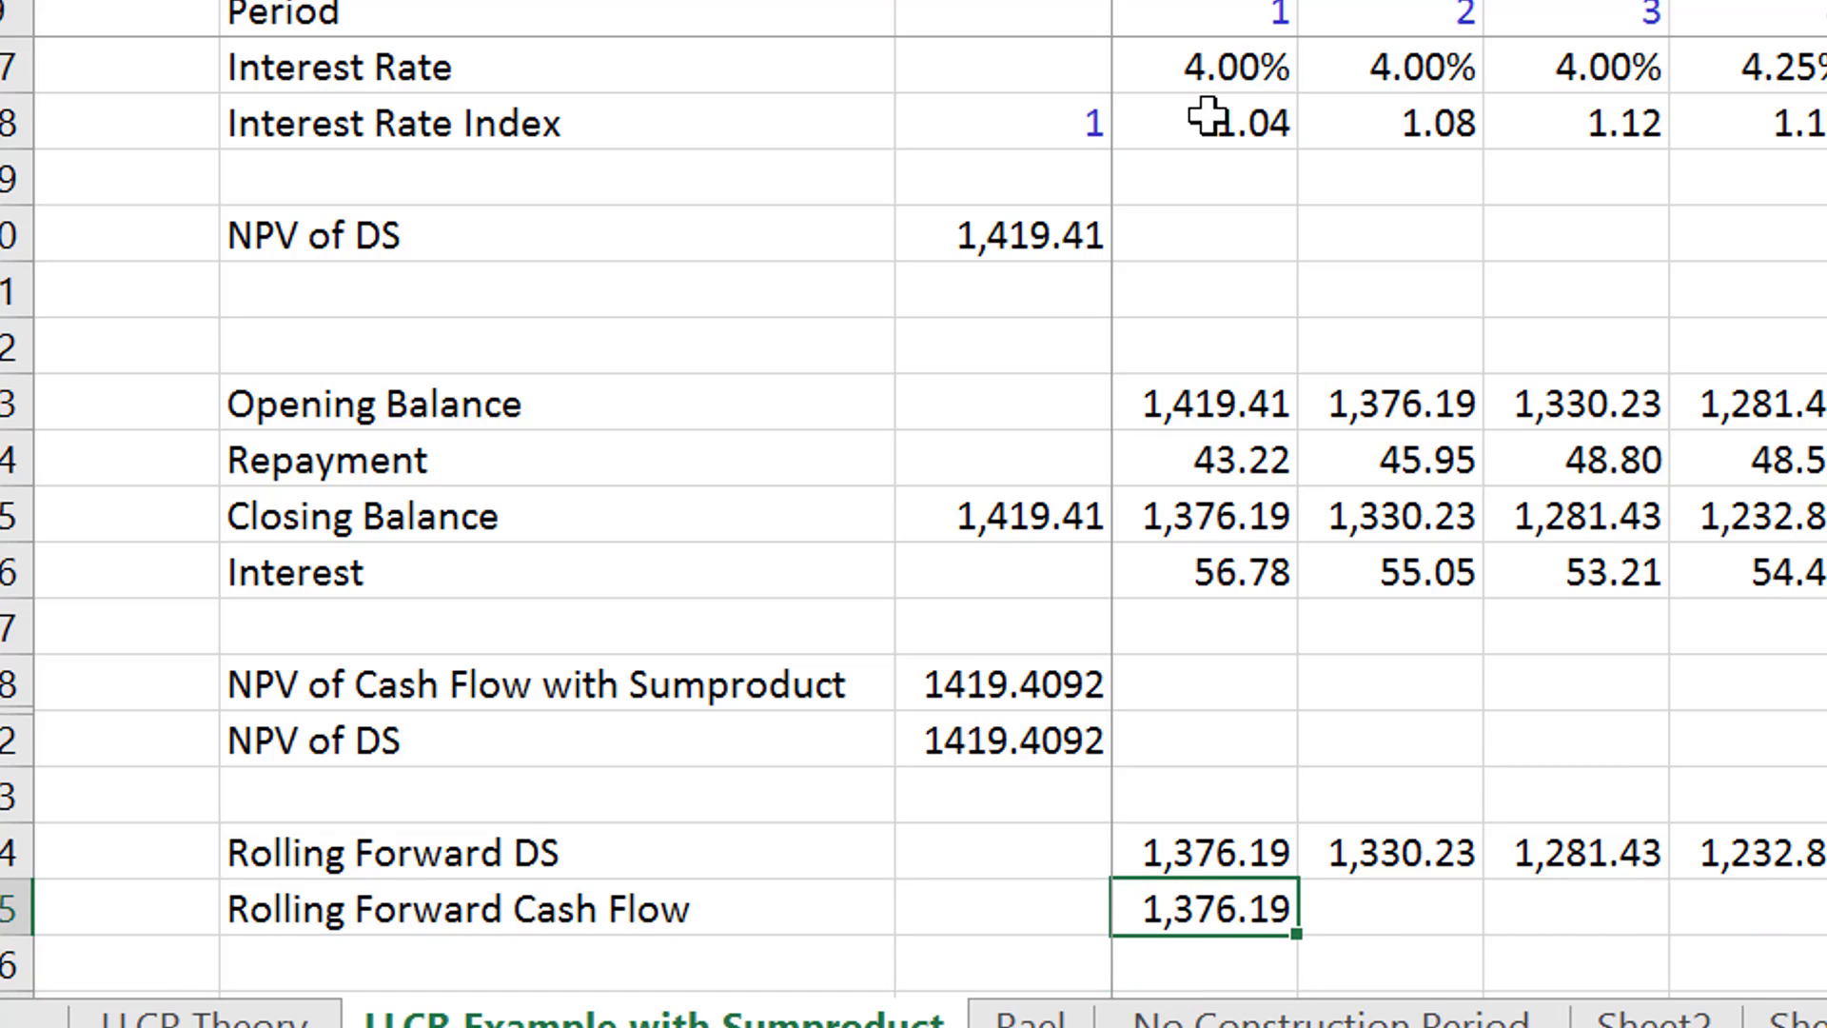
- Anchor the end columns of both ranges in the D35 formula as $W13 and $W18
key("F2")
key("Left")
key("Left")
key("Left")
key("Left")
key("Left")
key("Left")
key("Left")
key("Left")
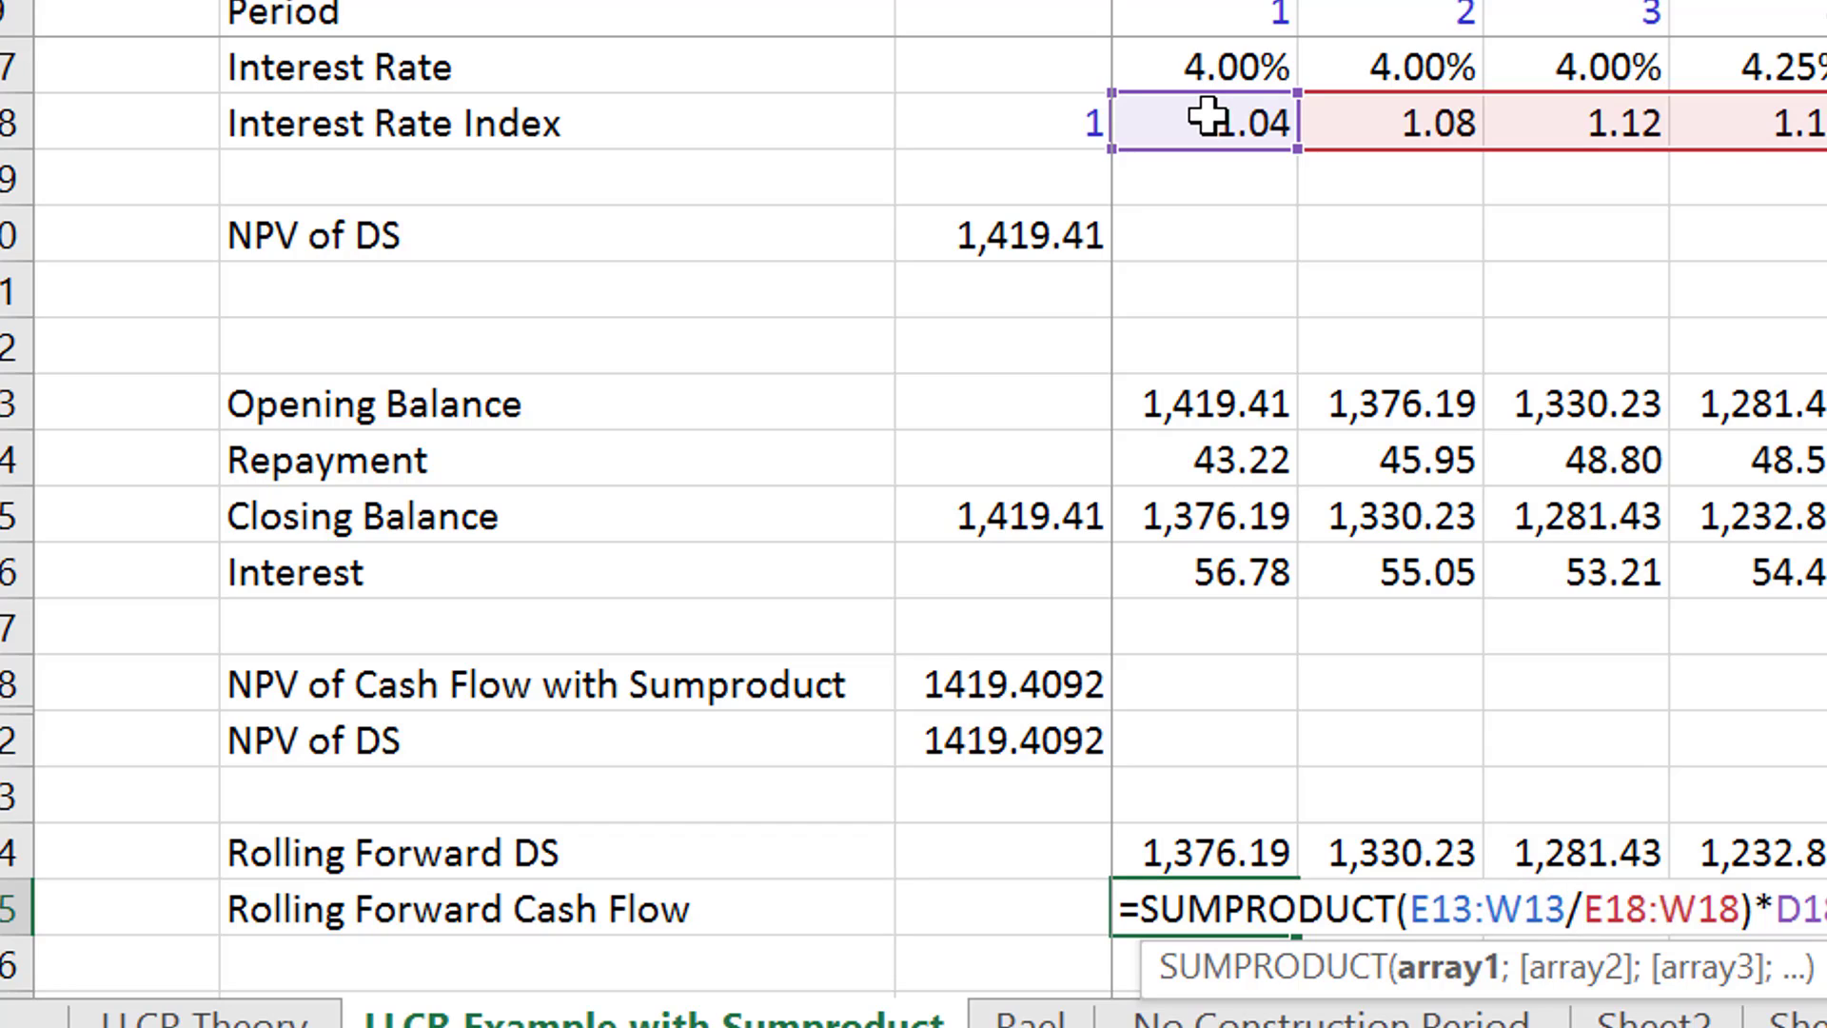
type("$")
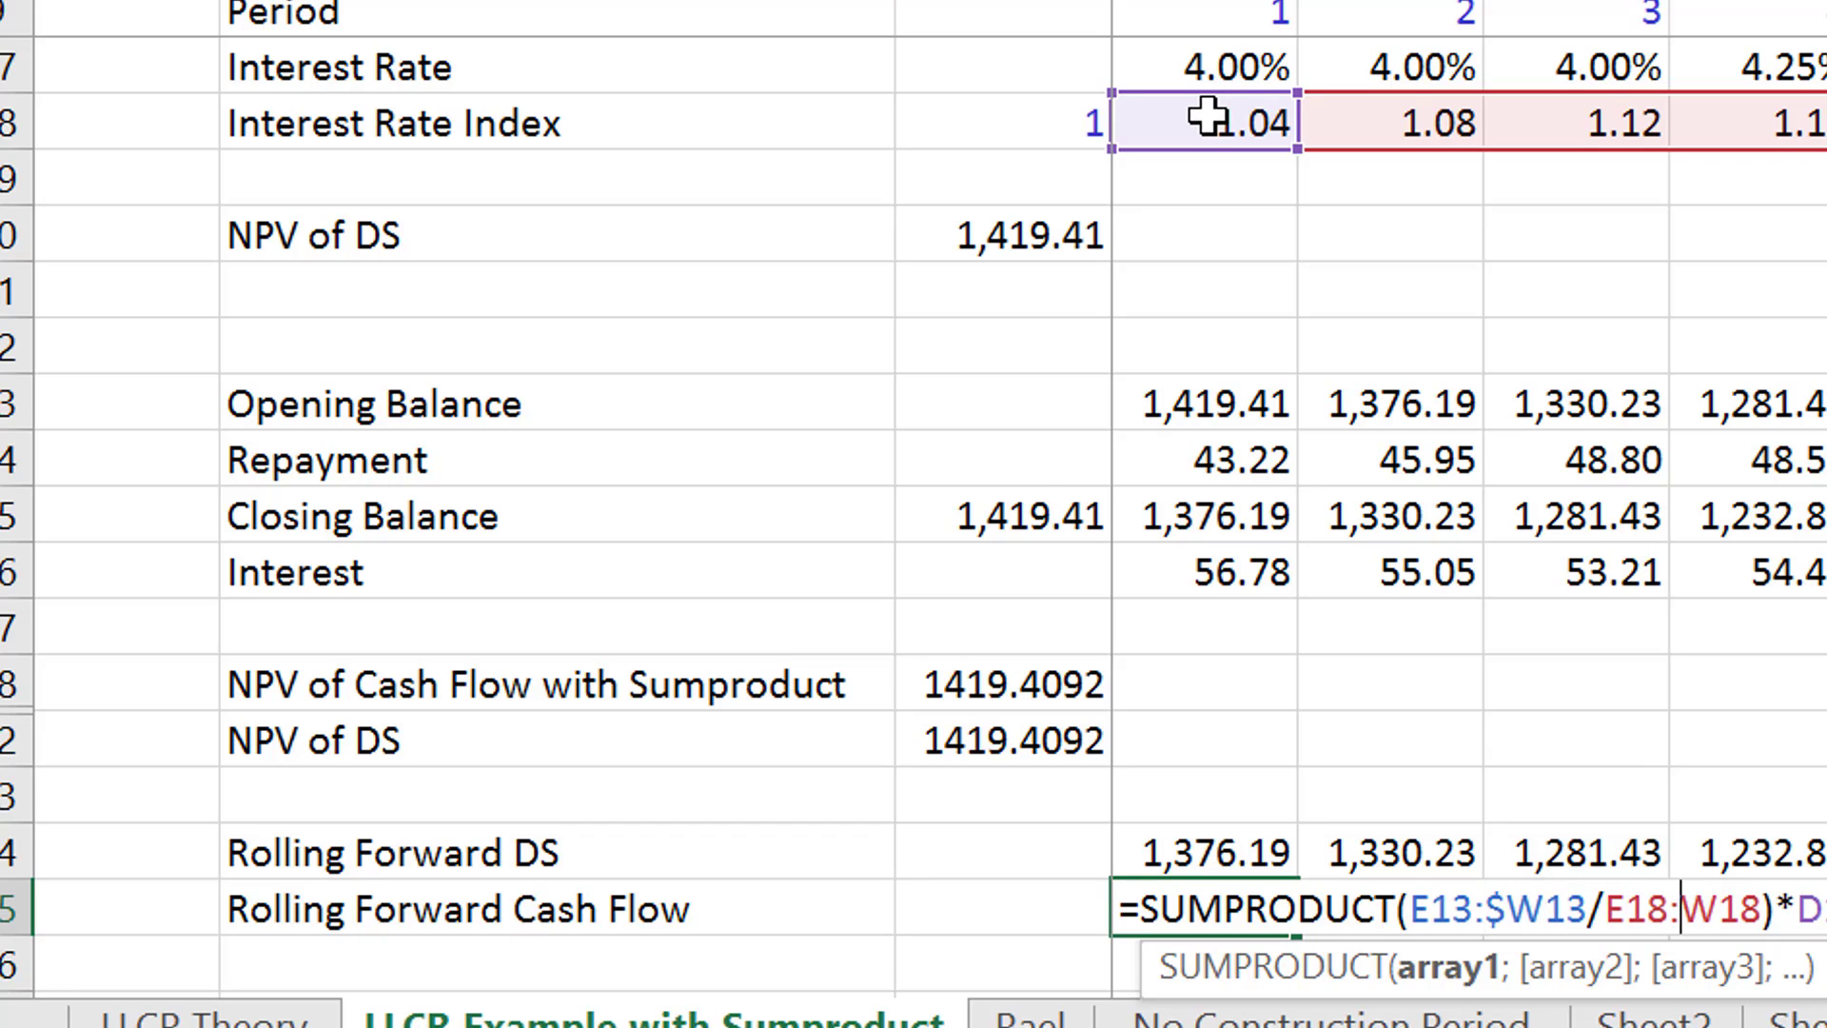
key("Right")
key("Right")
key("Right")
key("Right")
key("Right")
key("Right")
key("Right")
key("Right")
type("$")
key("Return")
key("Up")
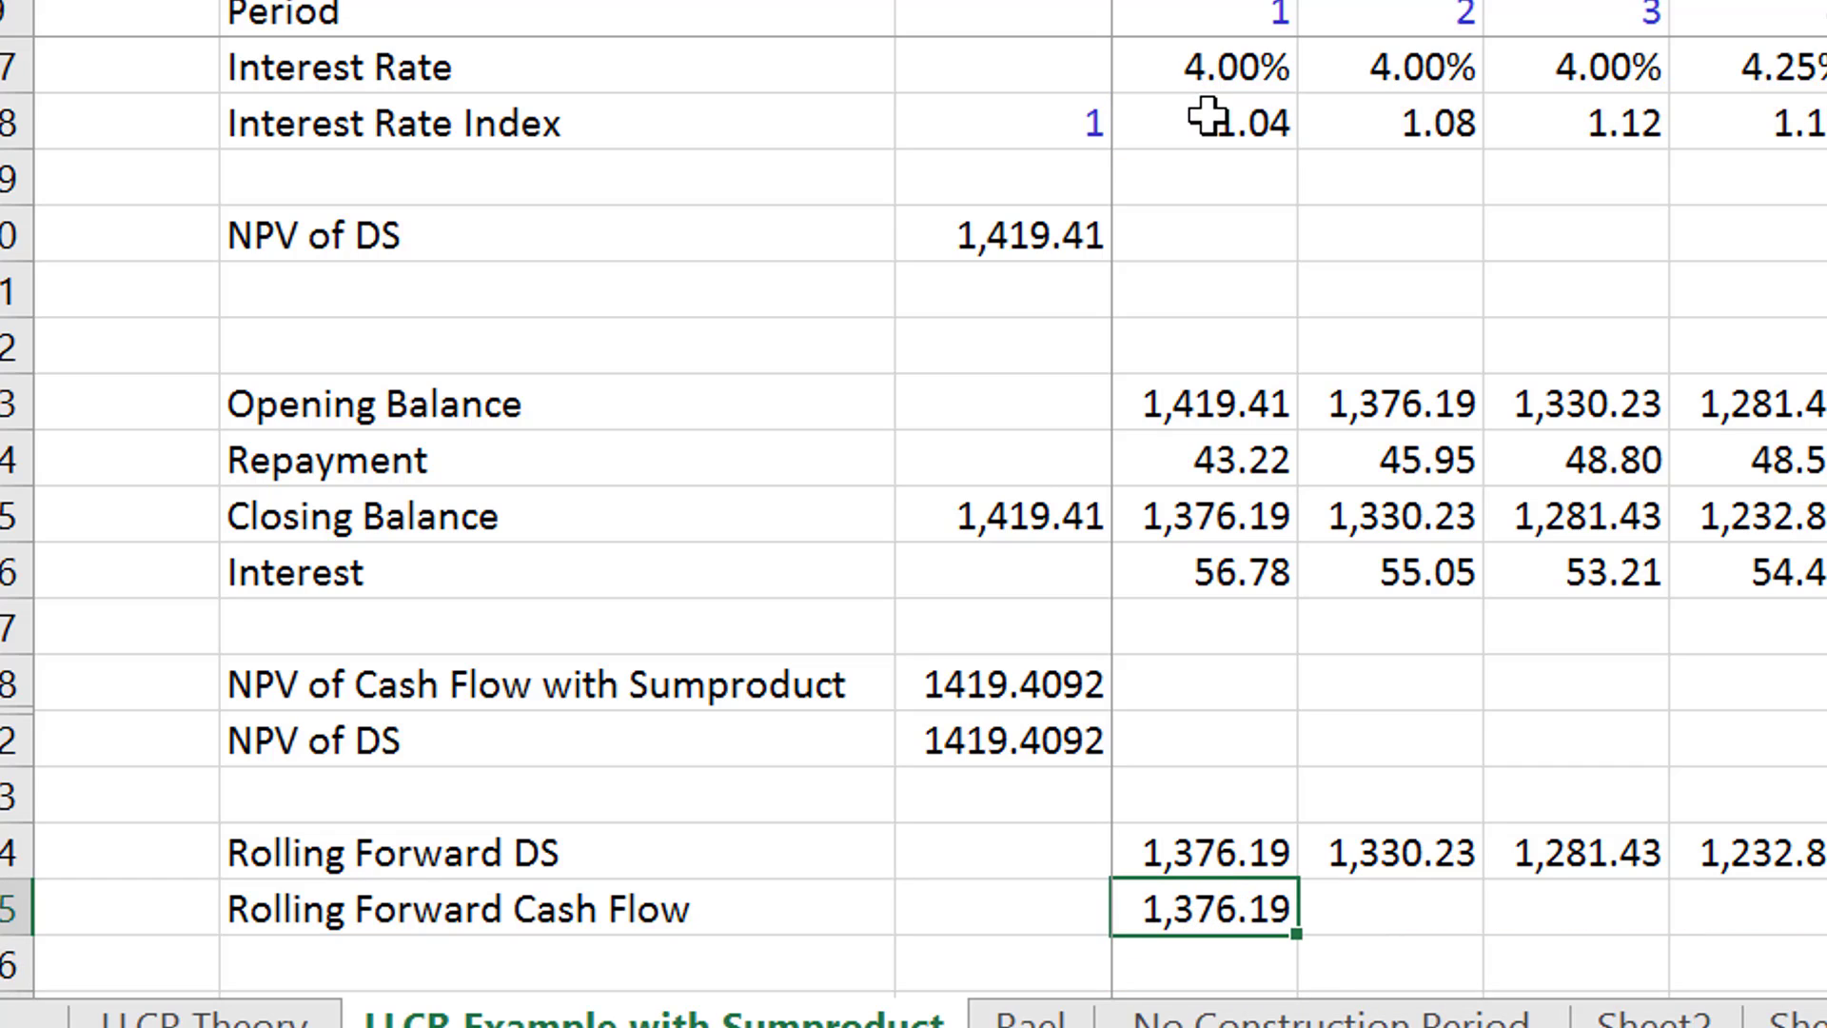
- Wrap the Rolling Forward Cash Flow formula in D35 in IFERROR with 0 as the error value
key("F2")
key("Left")
key("Left")
key("Left")
key("Left")
key("Left")
key("Left")
key("Left")
key("Left")
key("Left")
key("Left")
key("Left")
key("Left")
key("Left")
key("Left")
key("Left")
key("Left")
key("Left")
key("Left")
key("Left")
key("Left")
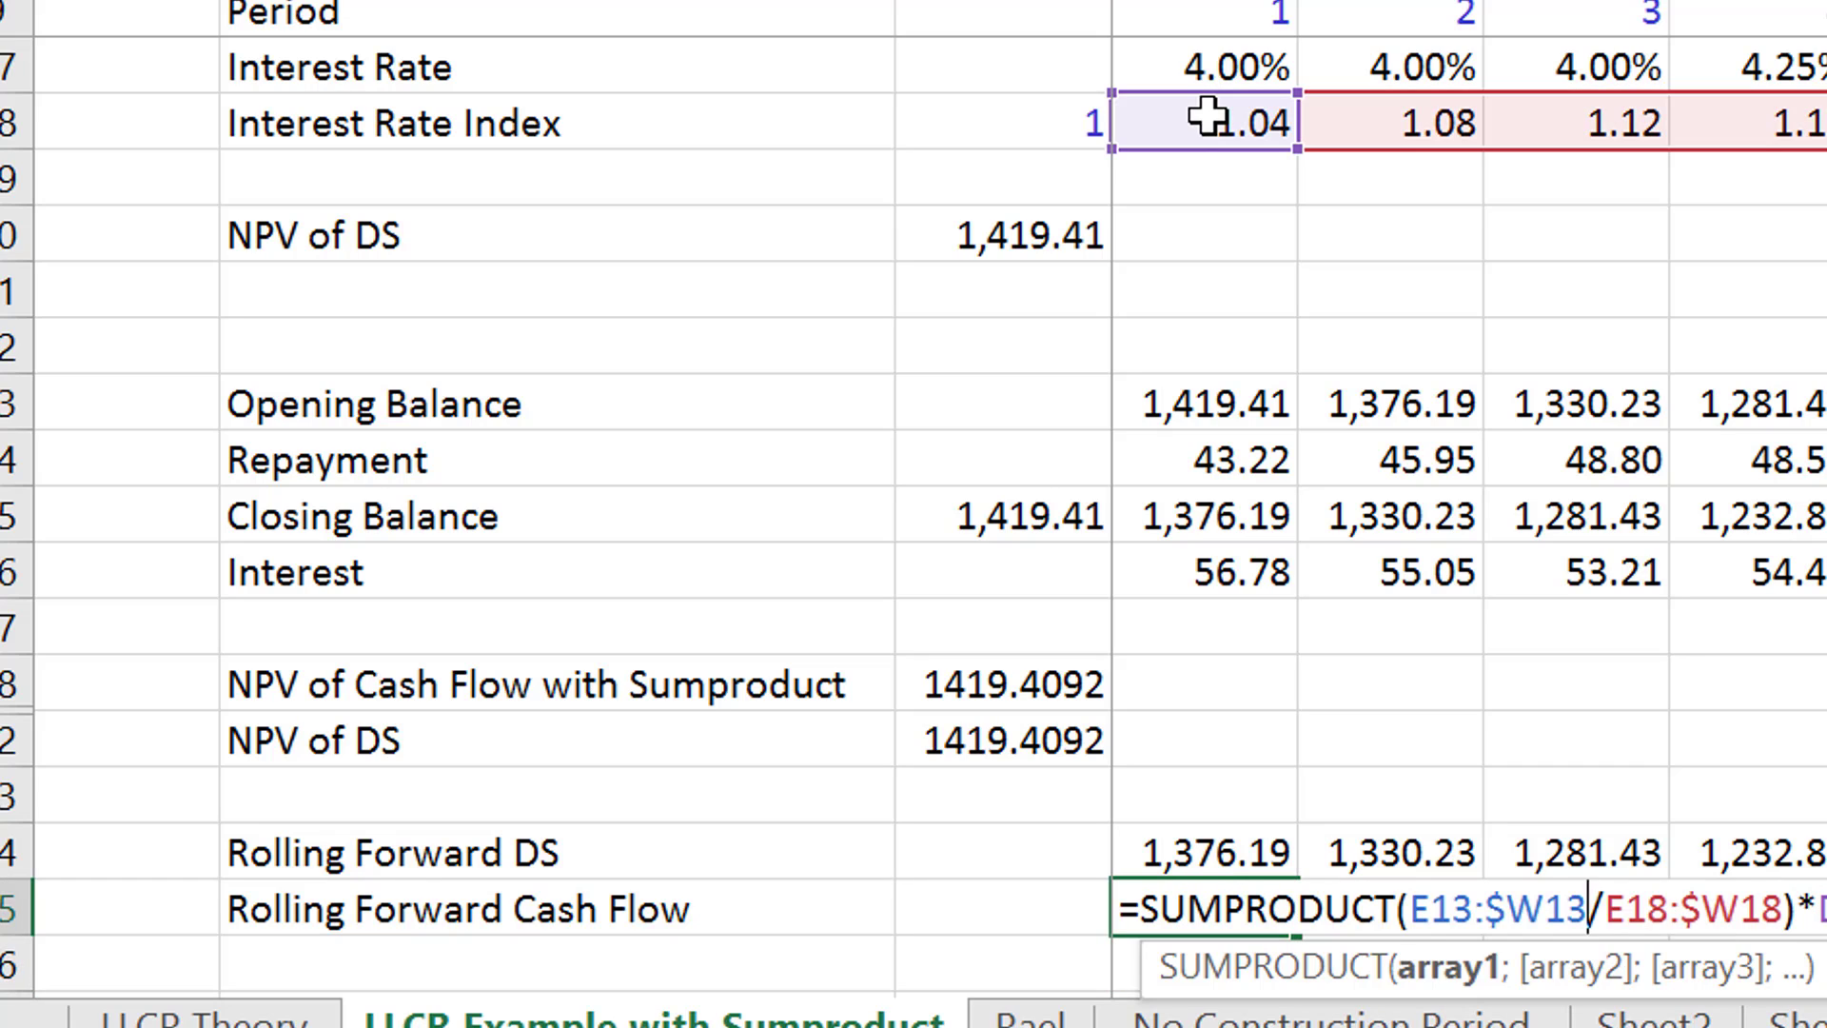
type("ife")
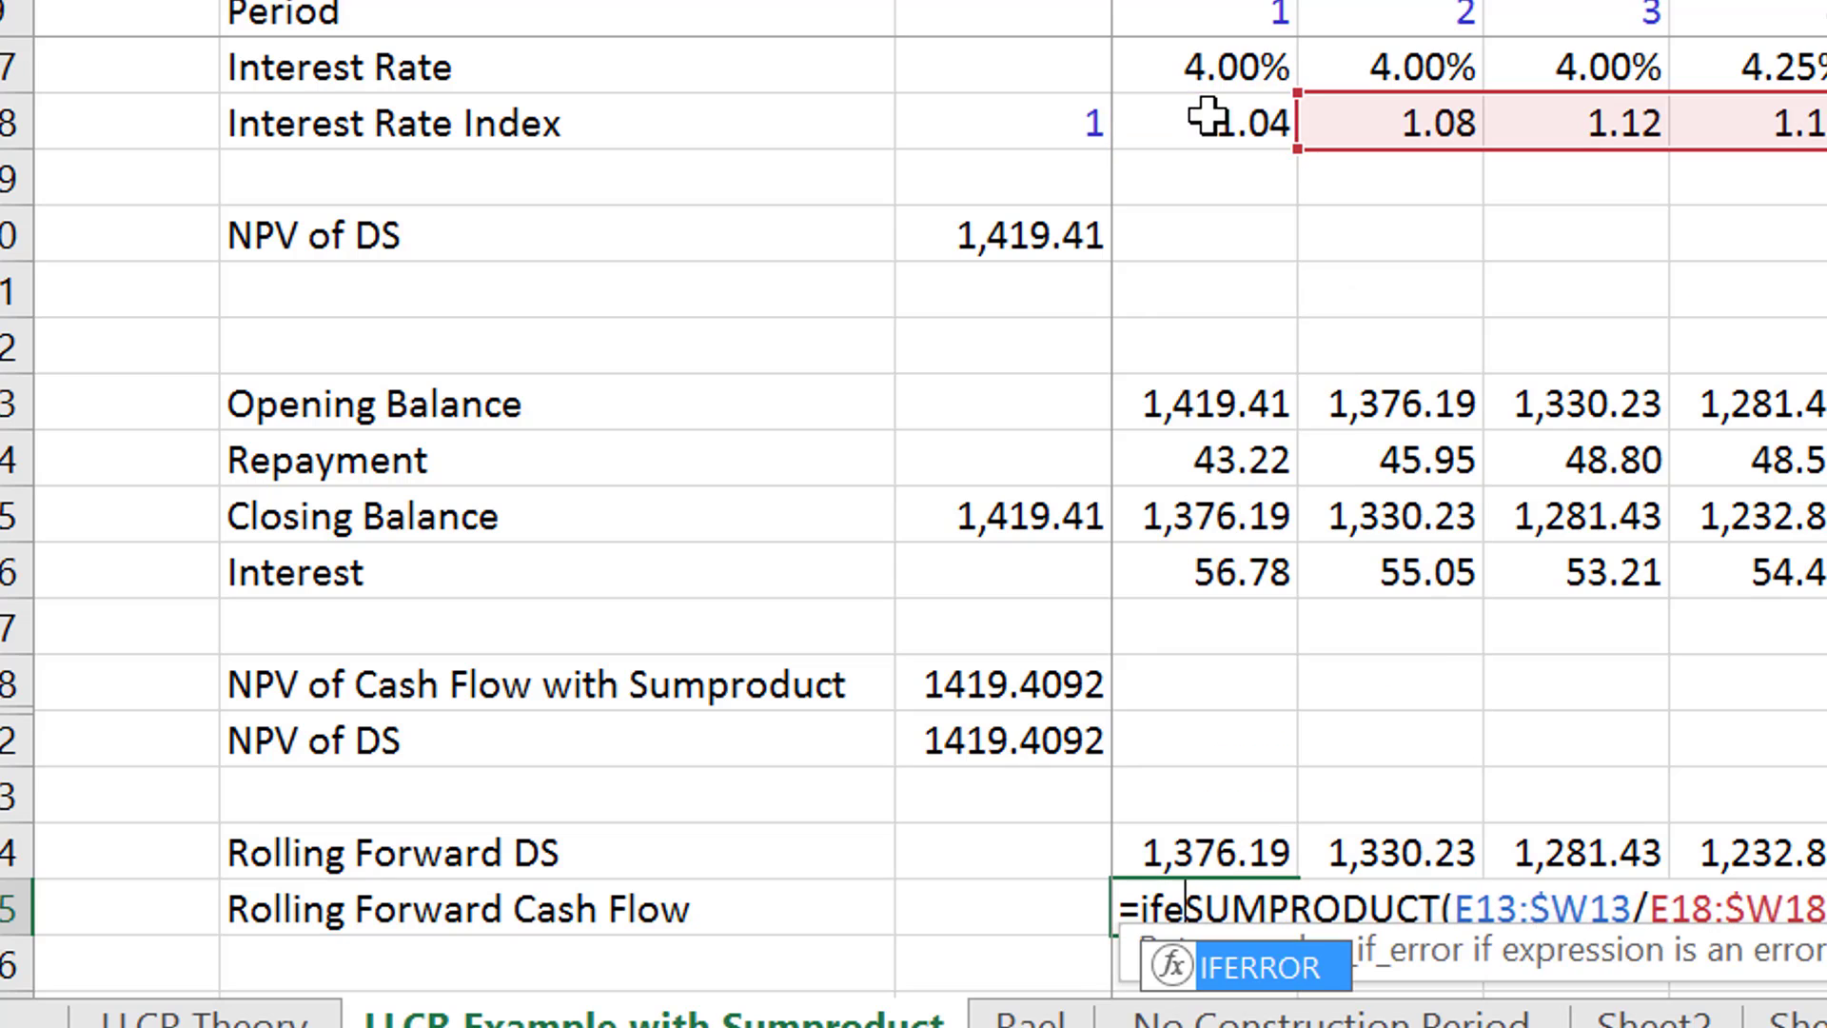
key("Tab")
key("Right")
key("Right")
key("Right")
key("Right")
key("Right")
key("Right")
key("Right")
key("Right")
key("Right")
key("Right")
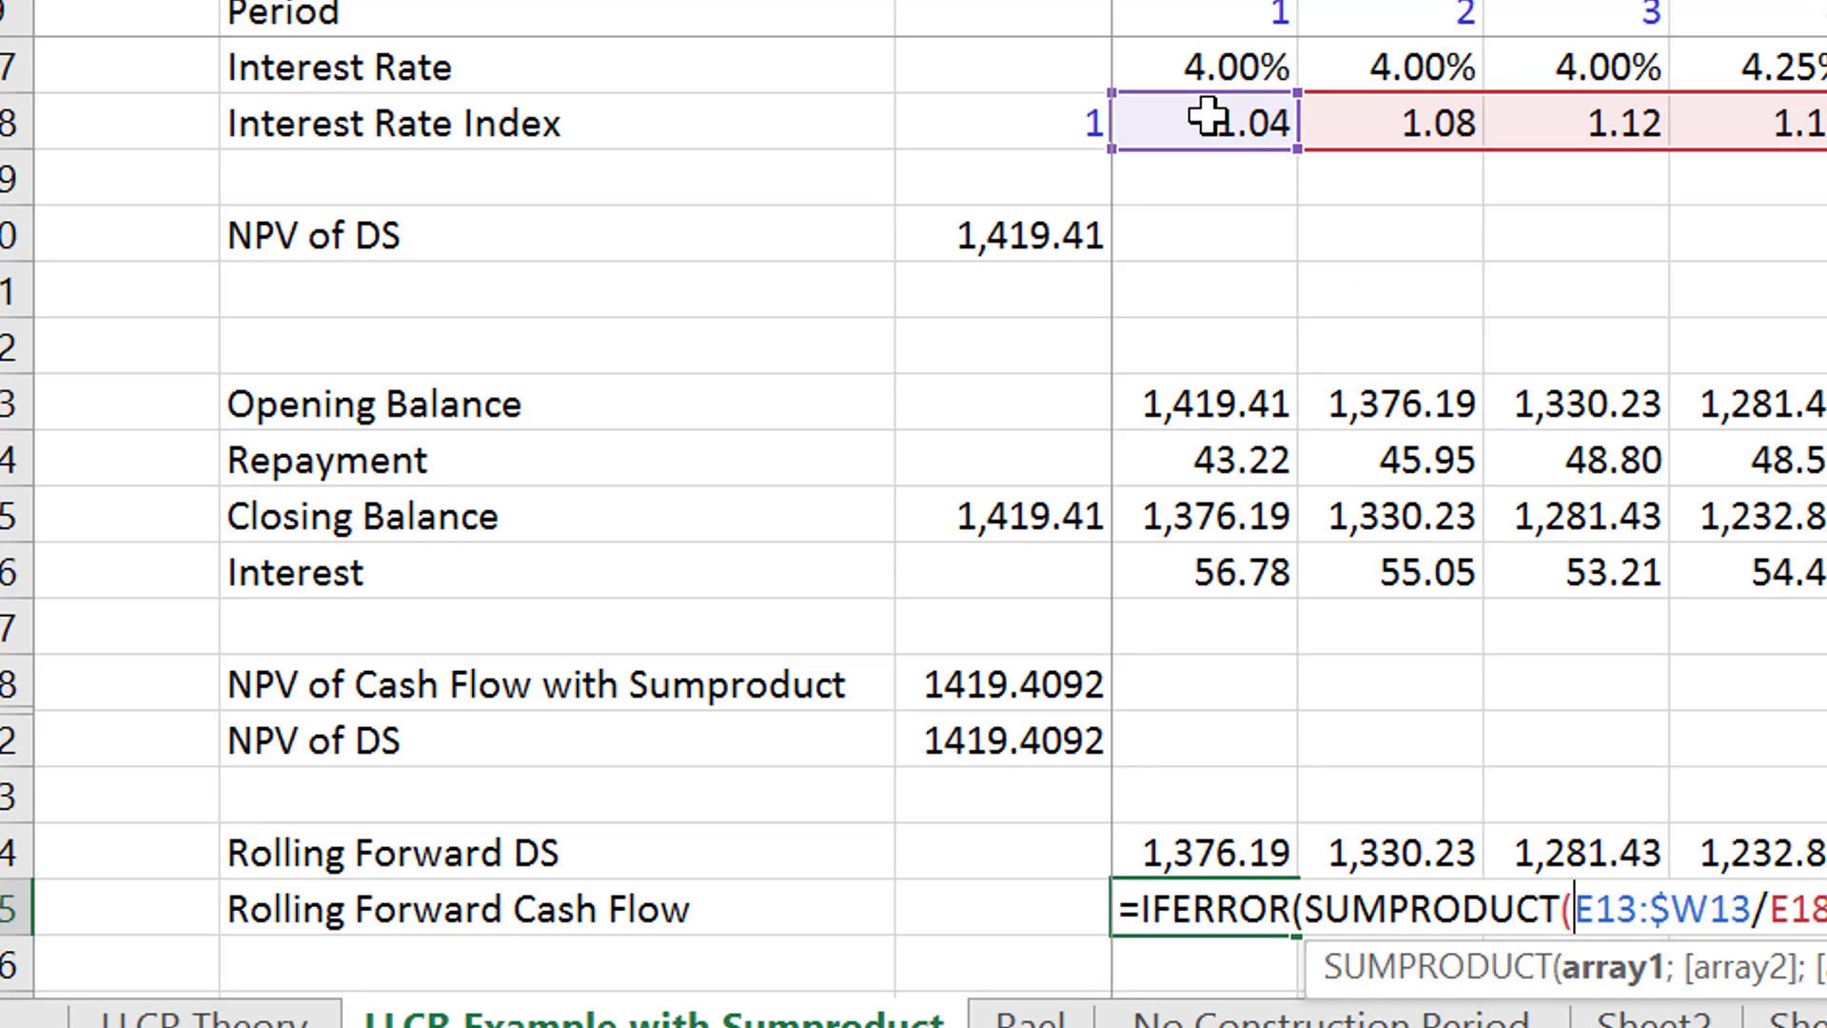
key("End")
type(";0)")
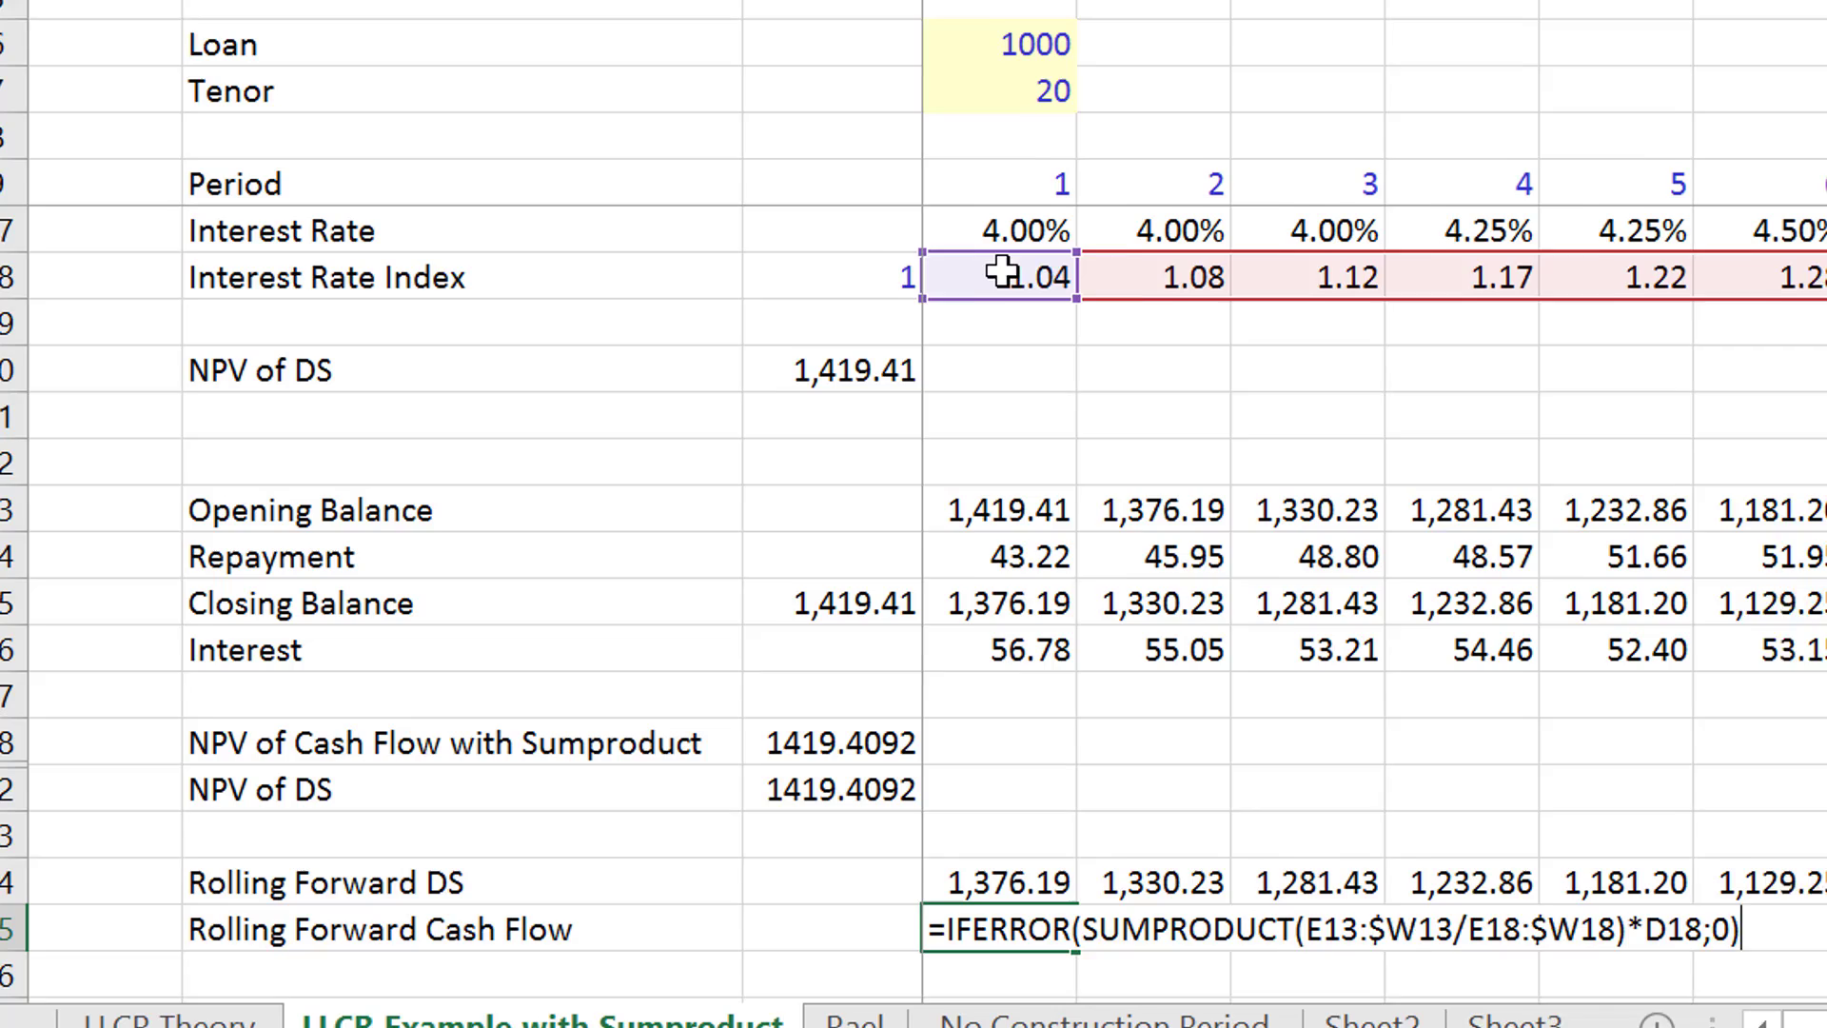
key("Return")
- Copy the D35 Rolling Forward Cash Flow formula across all remaining periods
key("Up")
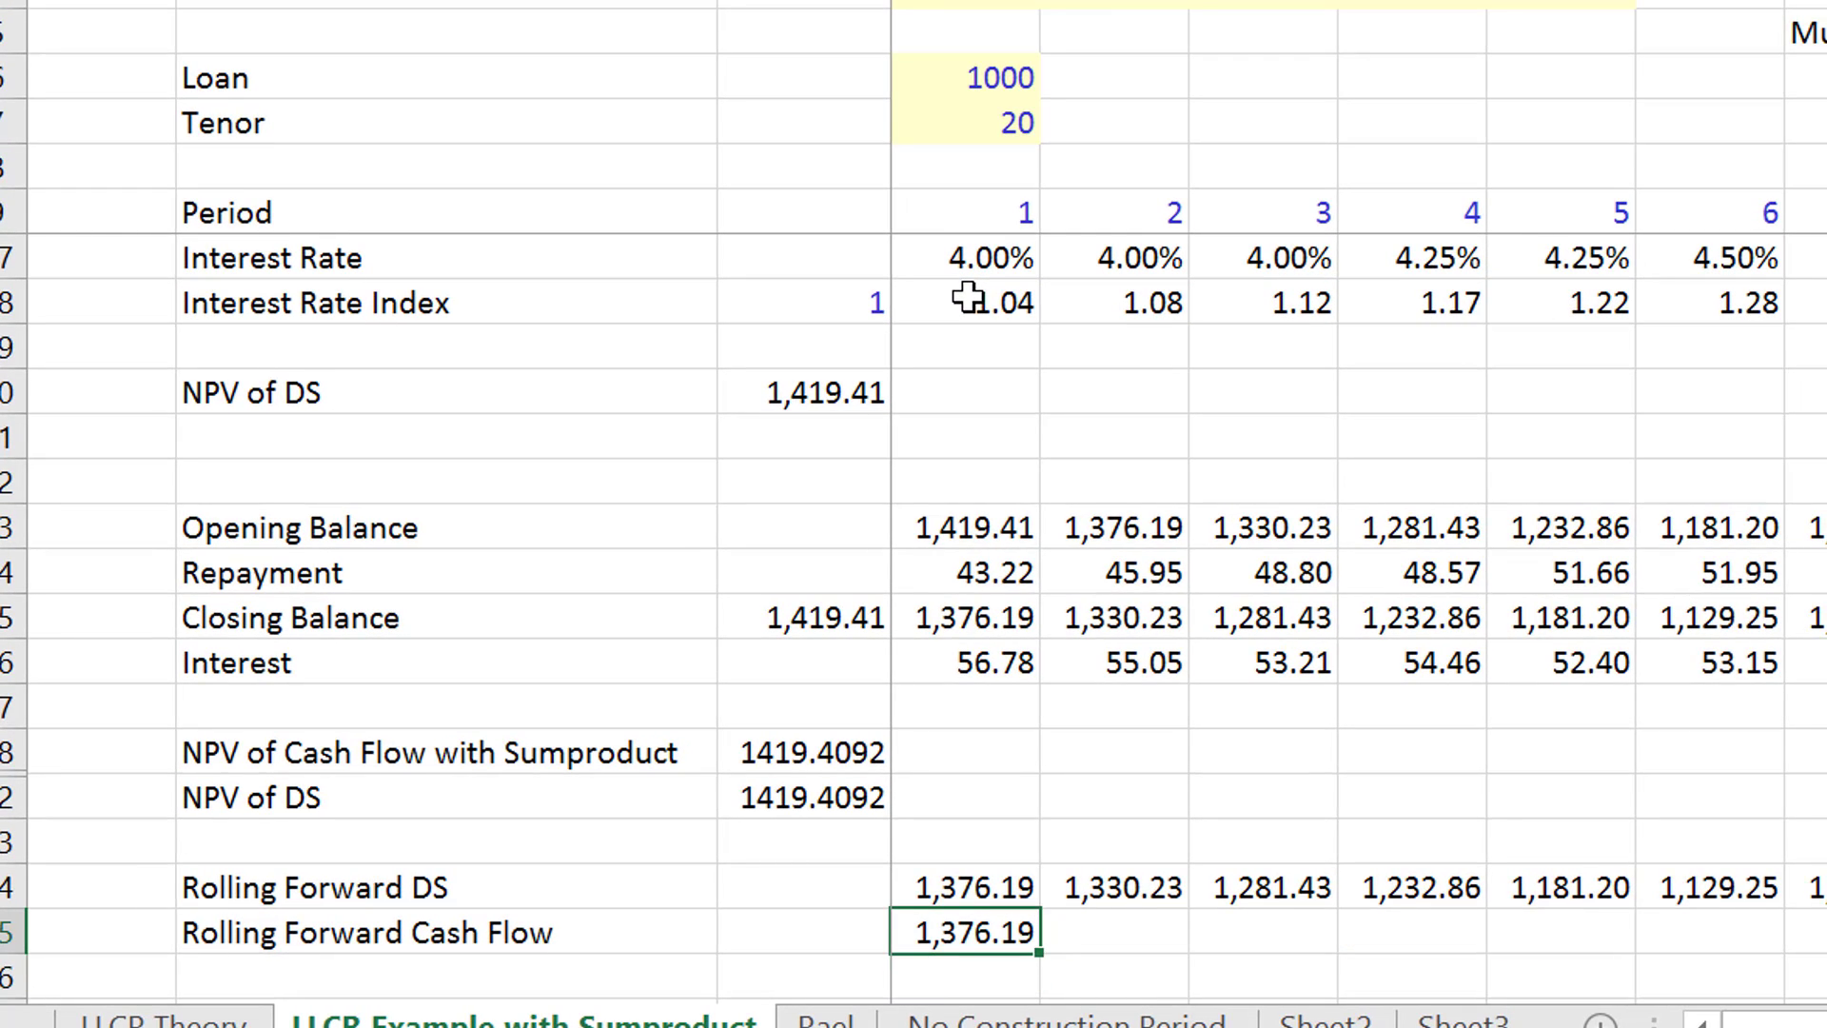
key("ctrl+shift+Right")
key("ctrl+r")
- Add the label "Rolling LLCR" in B37 and go to the row's first-period cell, D37
key("Left")
key("Down")
key("Down")
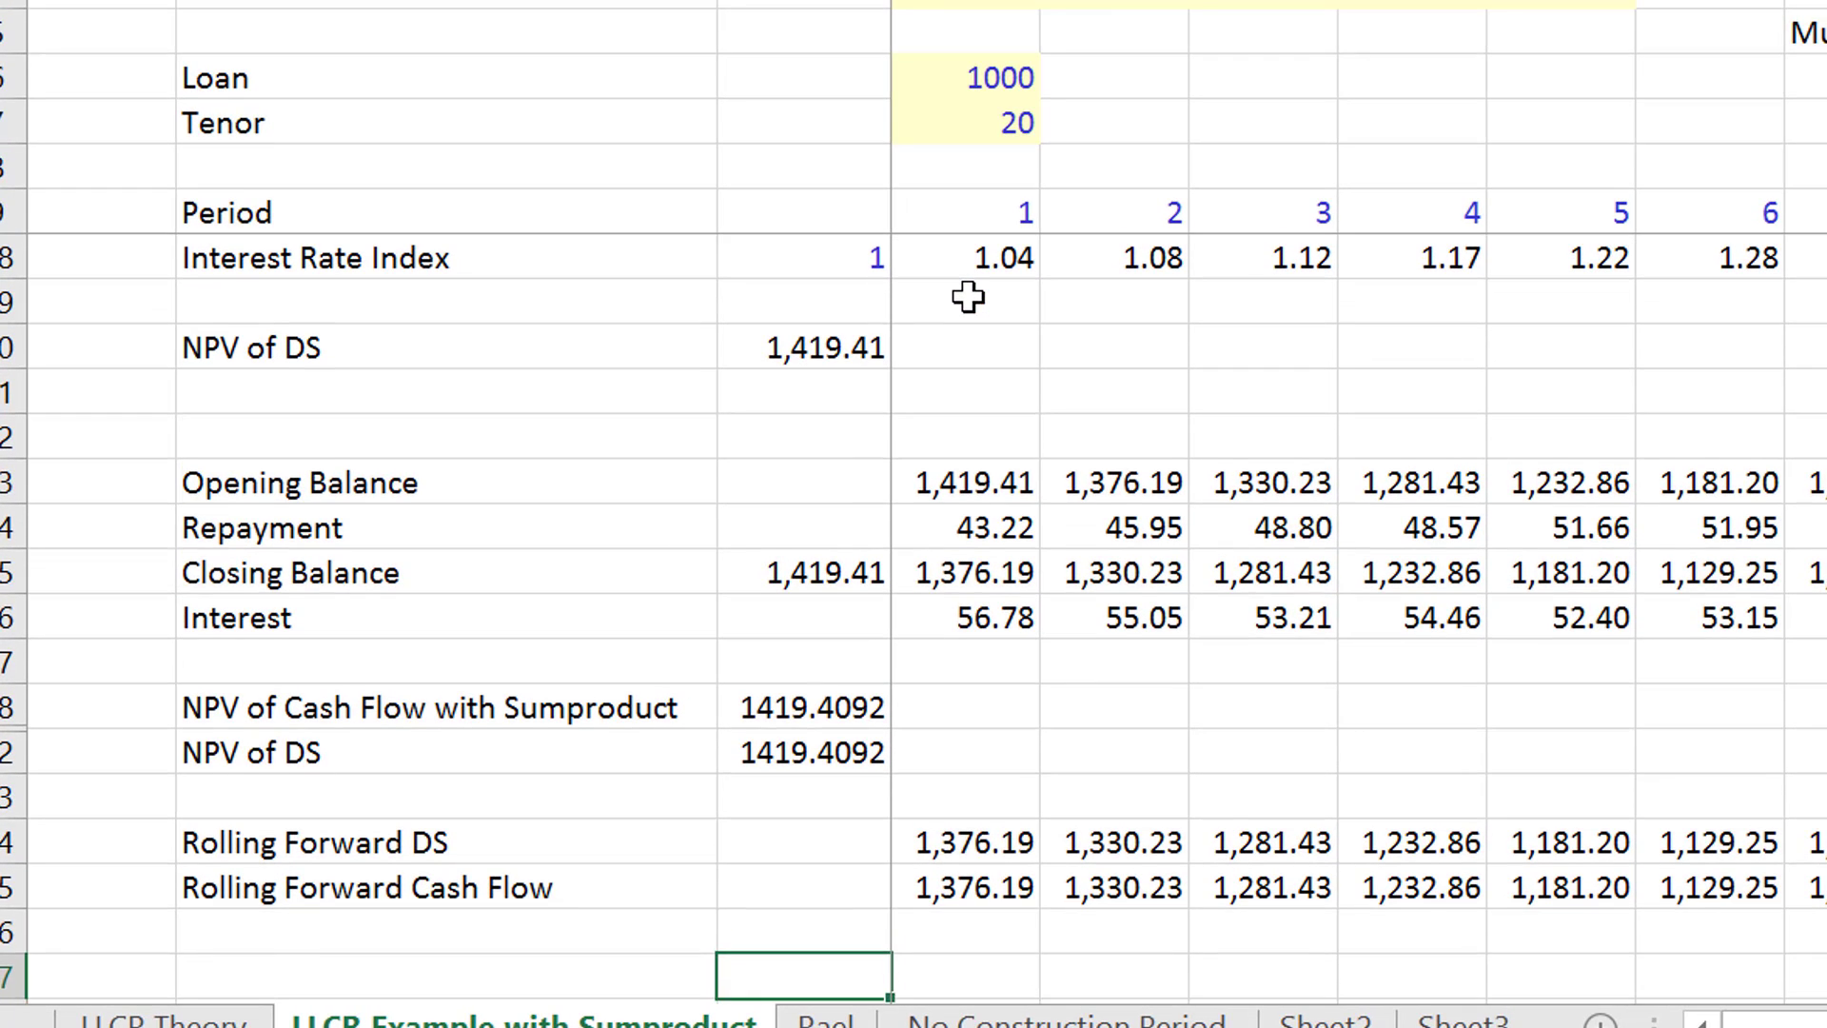
key("Up")
key("Left")
key("Left")
key("Up")
key("Down")
key("Down")
key("Right")
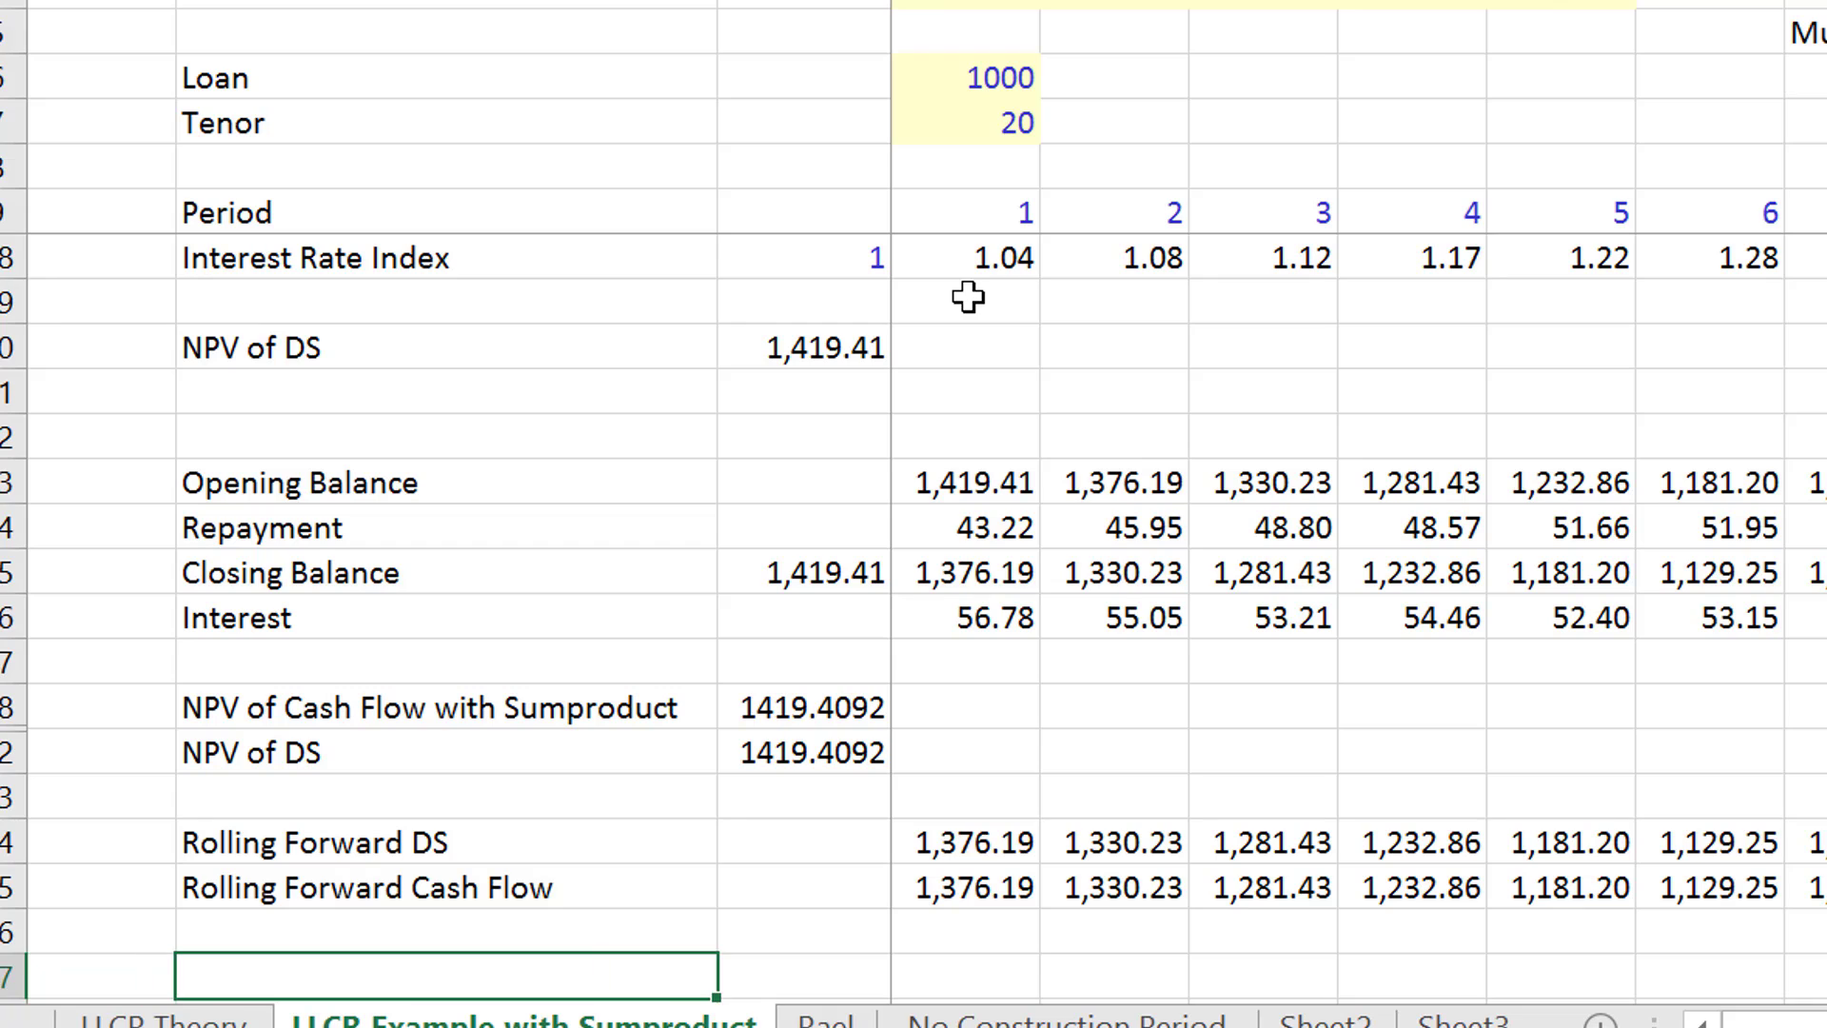
key("Up")
key("Up")
key("Up")
key("Down")
key("Down")
key("Down")
type("Rolling ")
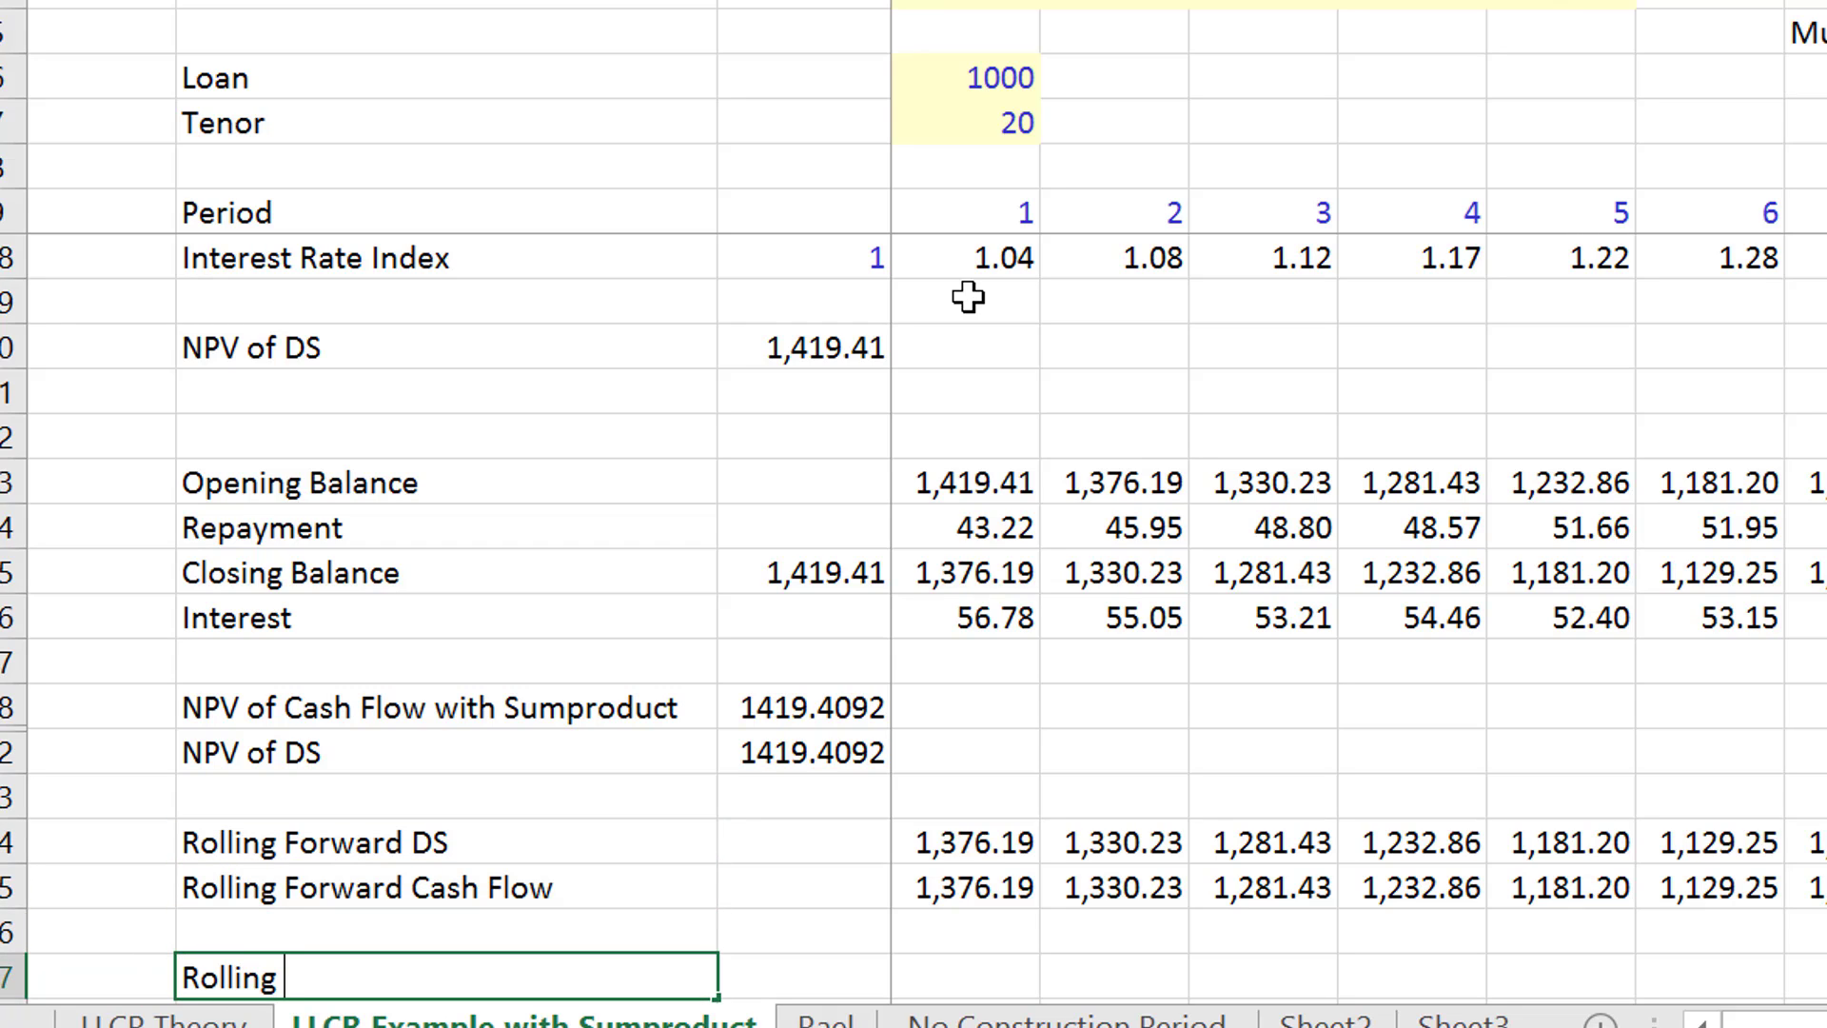
type("LLCR")
key("Return")
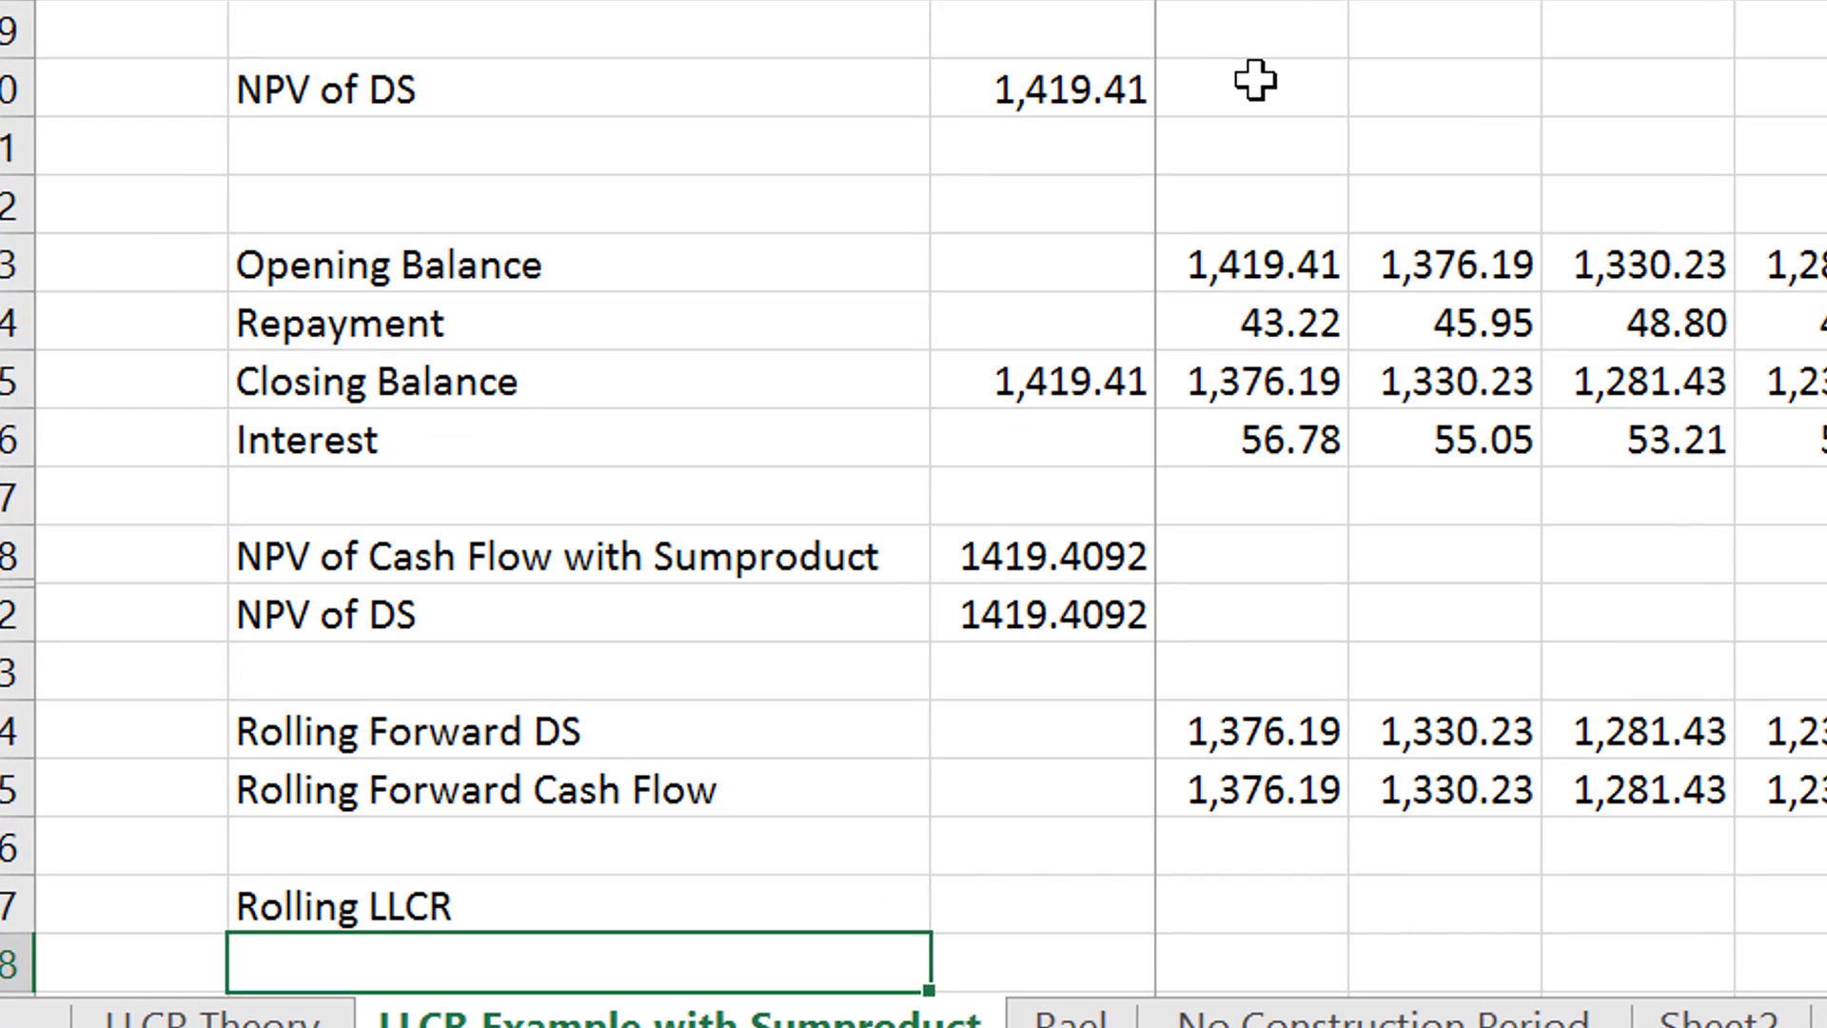
key("Up")
key("Right")
key("Right")
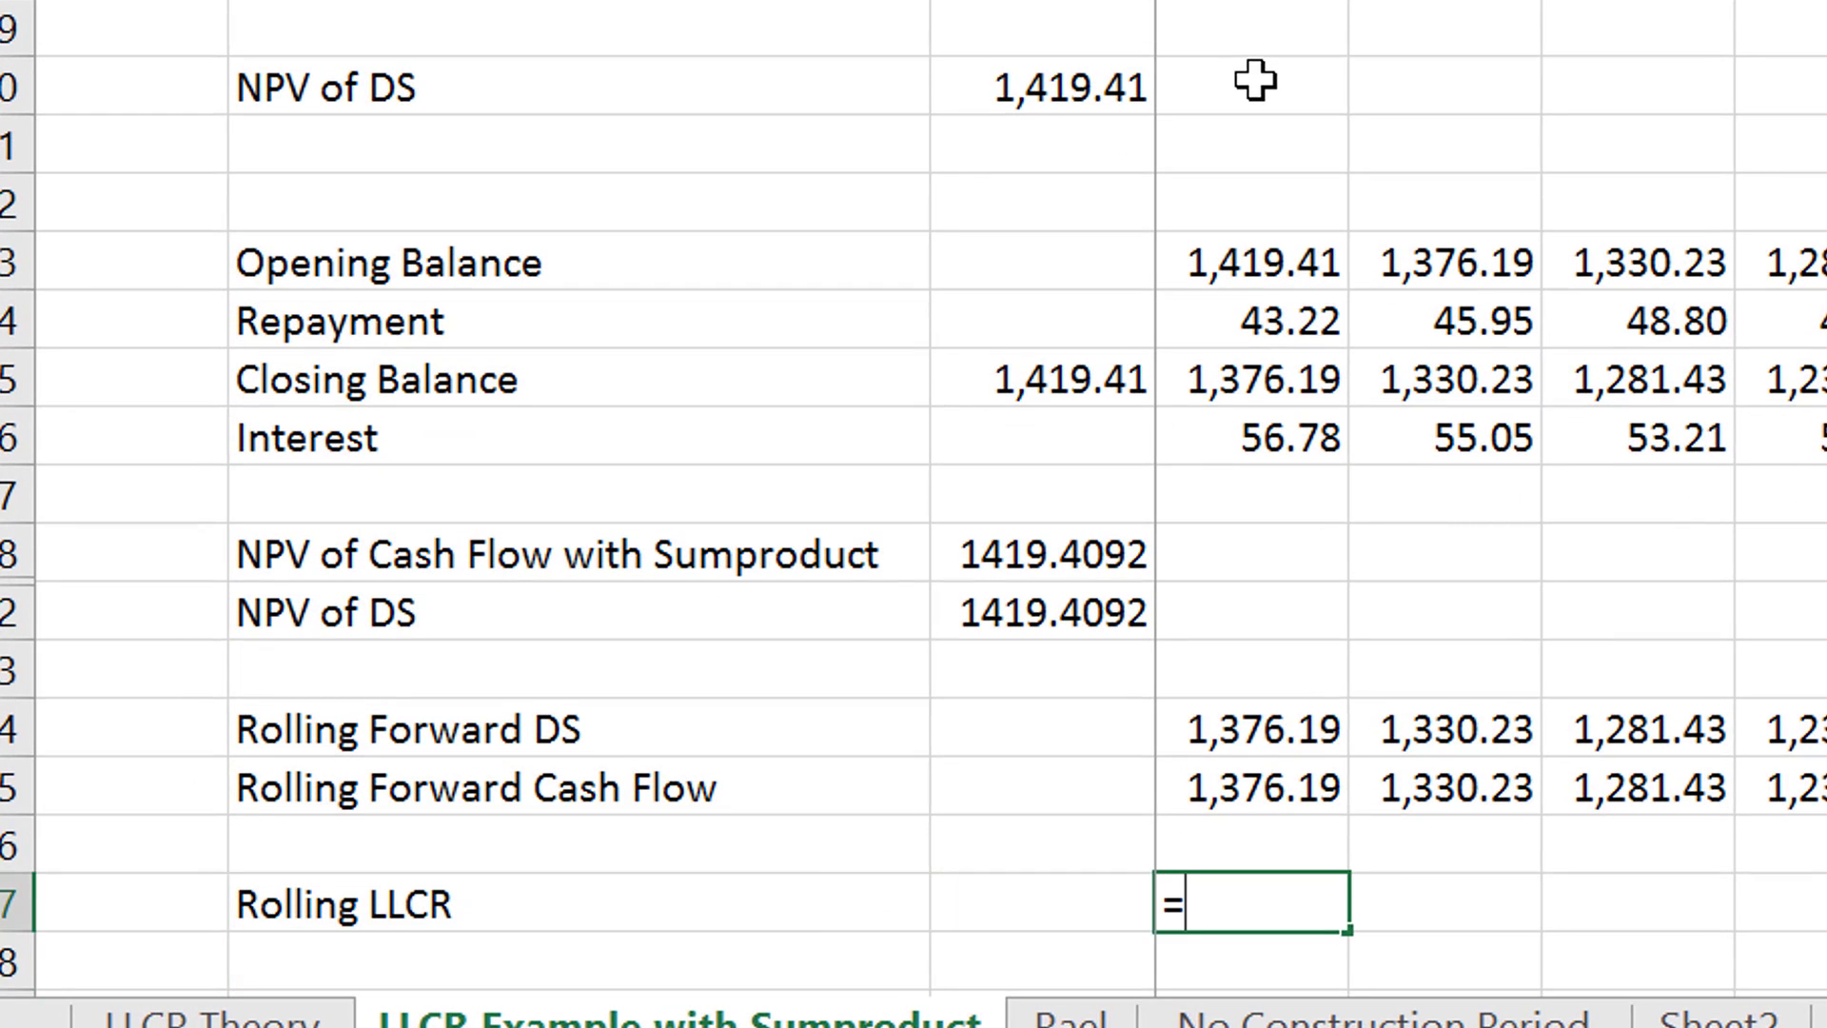
type("=")
key("Up")
key("Up")
key("Up")
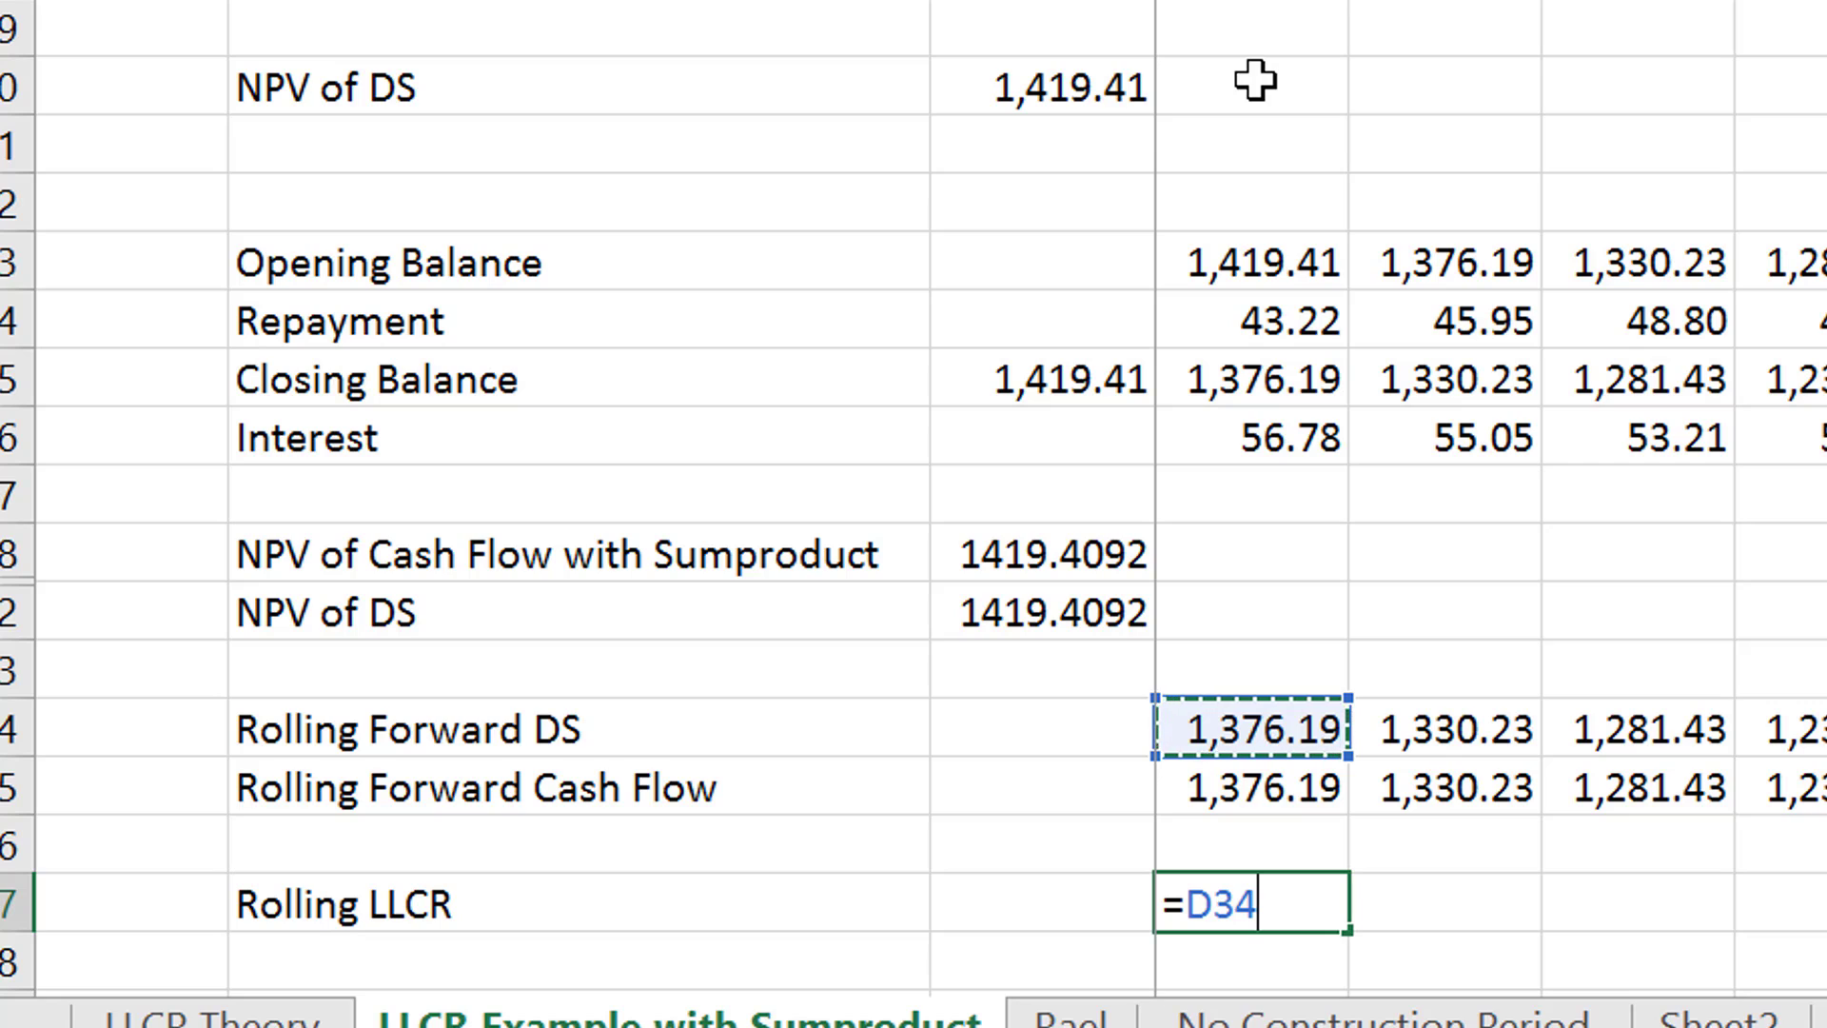
key("Down")
type("/")
key("Up")
key("Up")
key("Up")
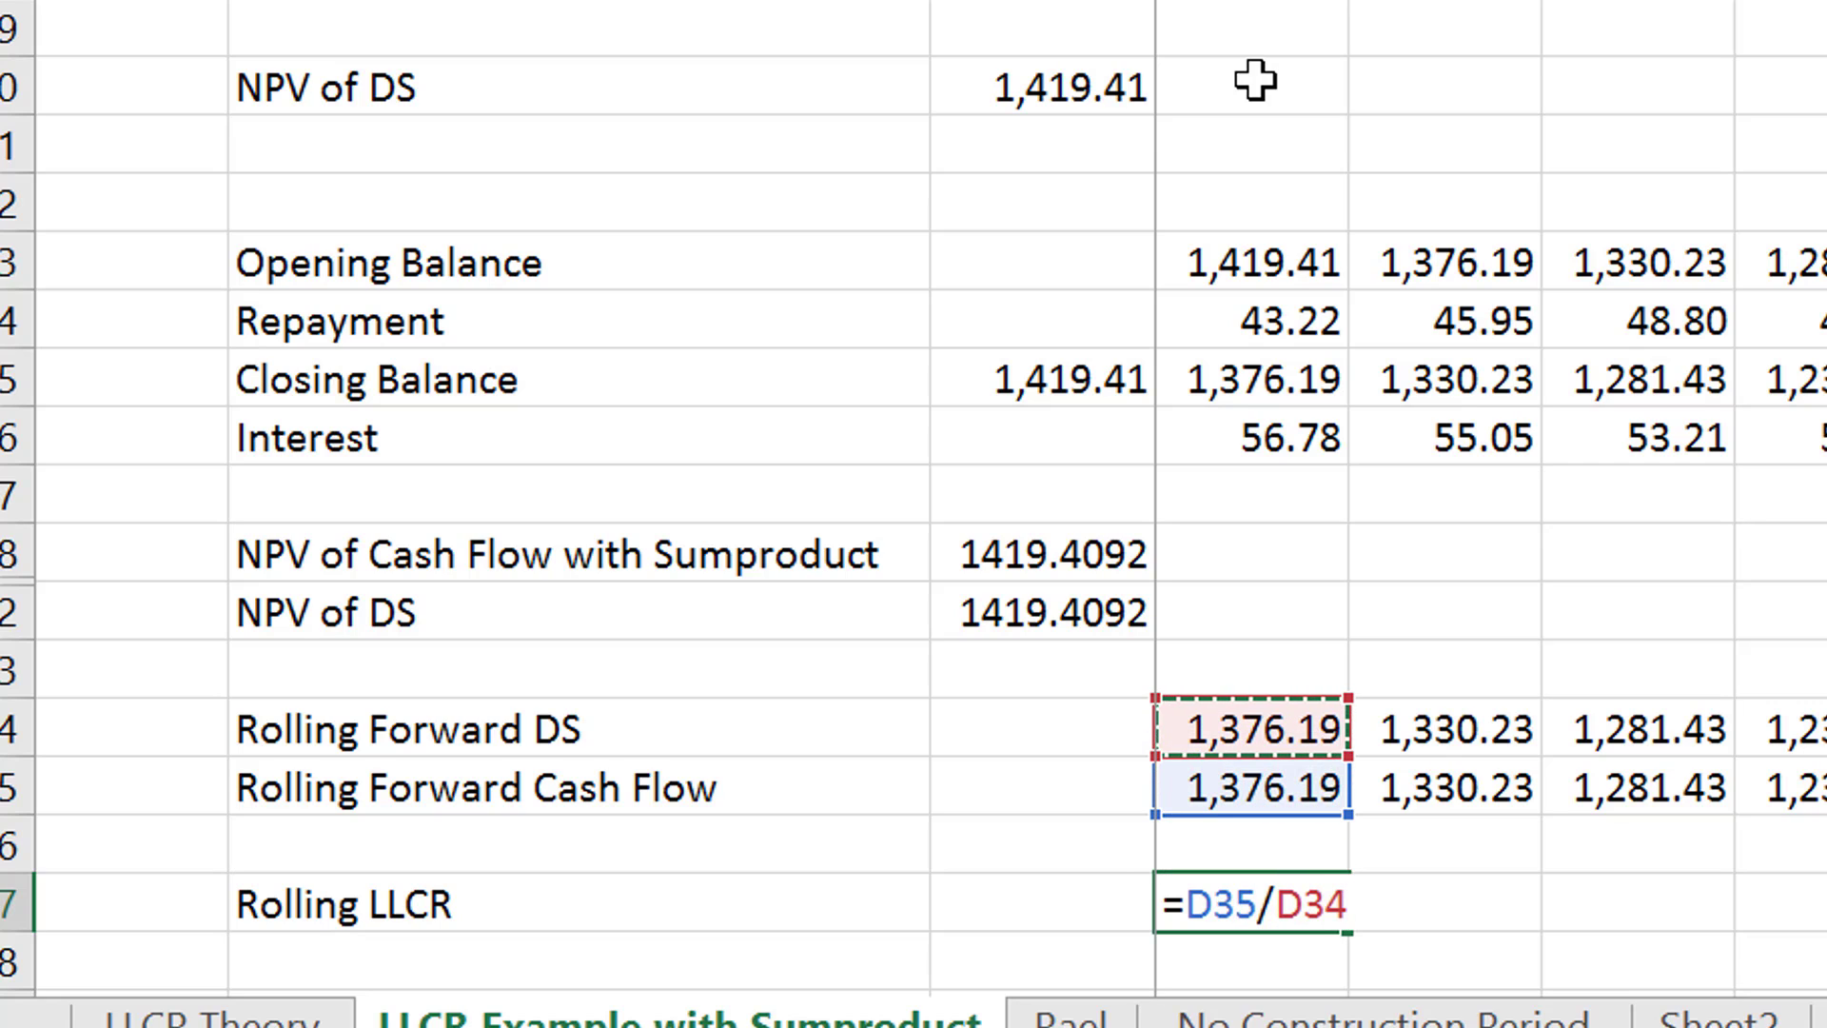
key("Escape")
- Calculate the first-period Rolling LLCR in D37 as Rolling Forward Cash Flow divided by Rolling Forward DS, formatted to two decimals
type("=")
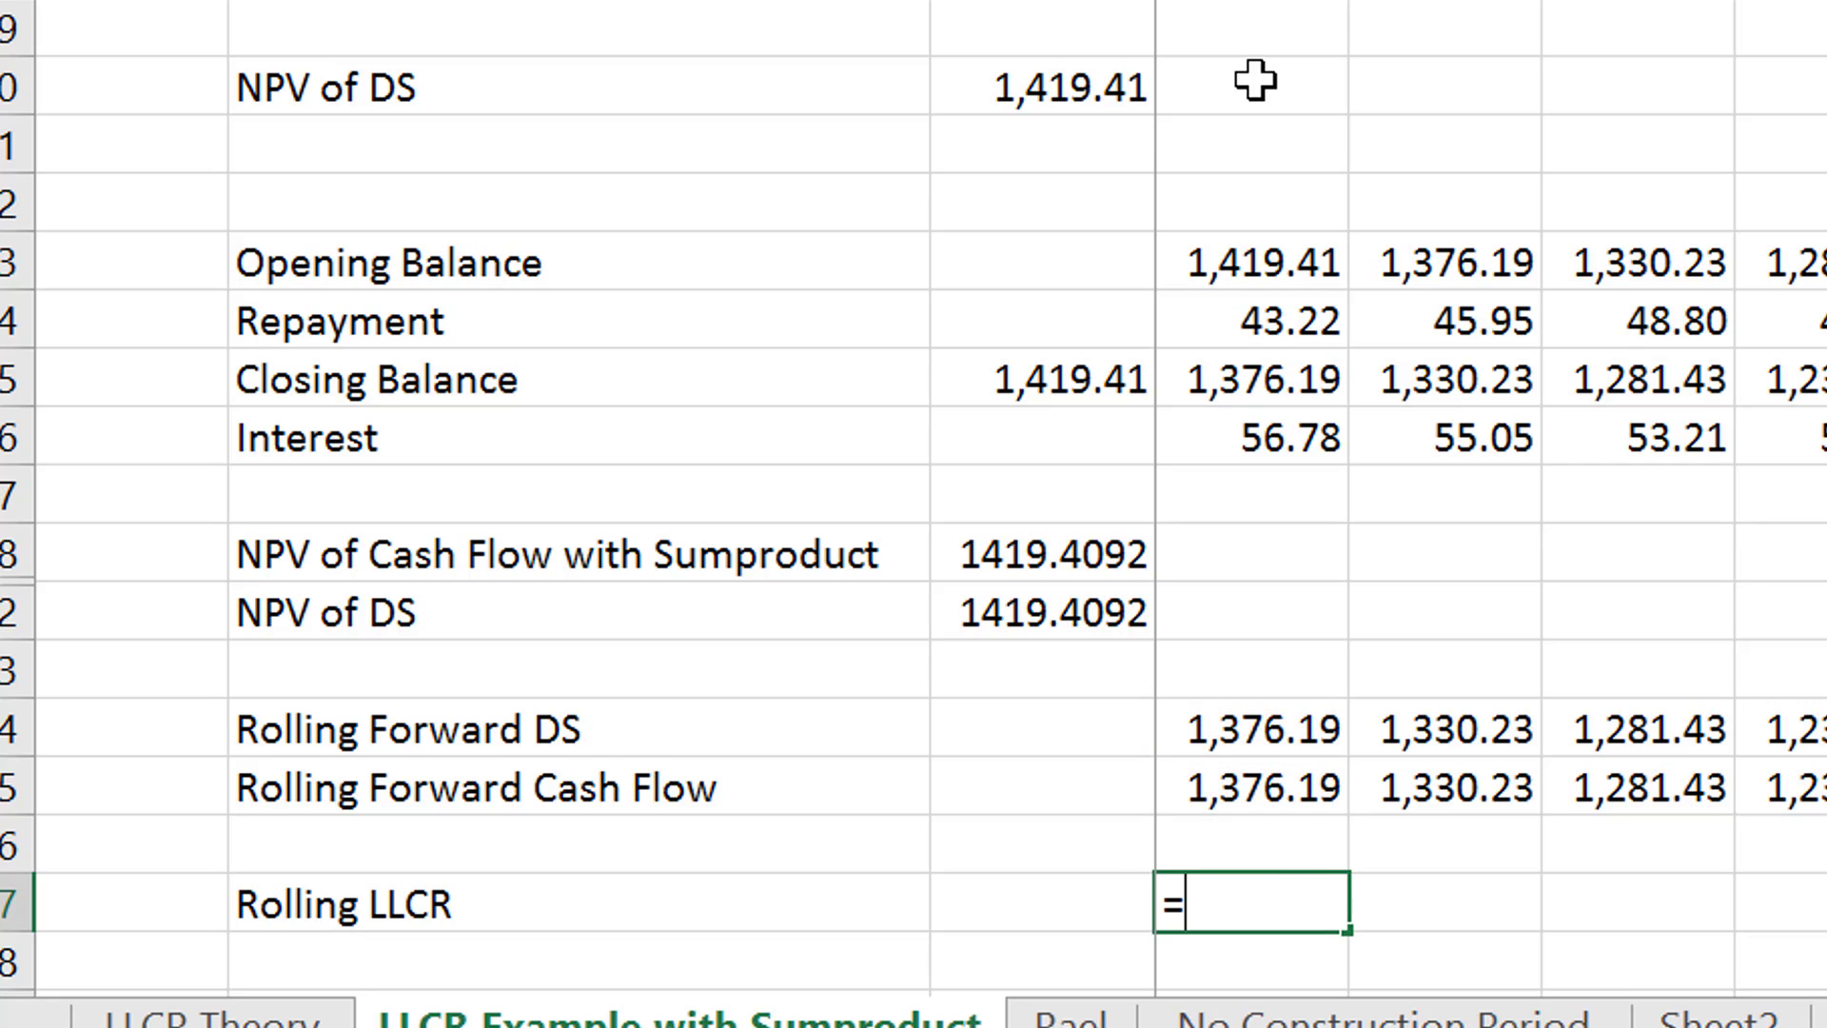
key("Up")
key("Up")
type("/")
key("Up")
key("Up")
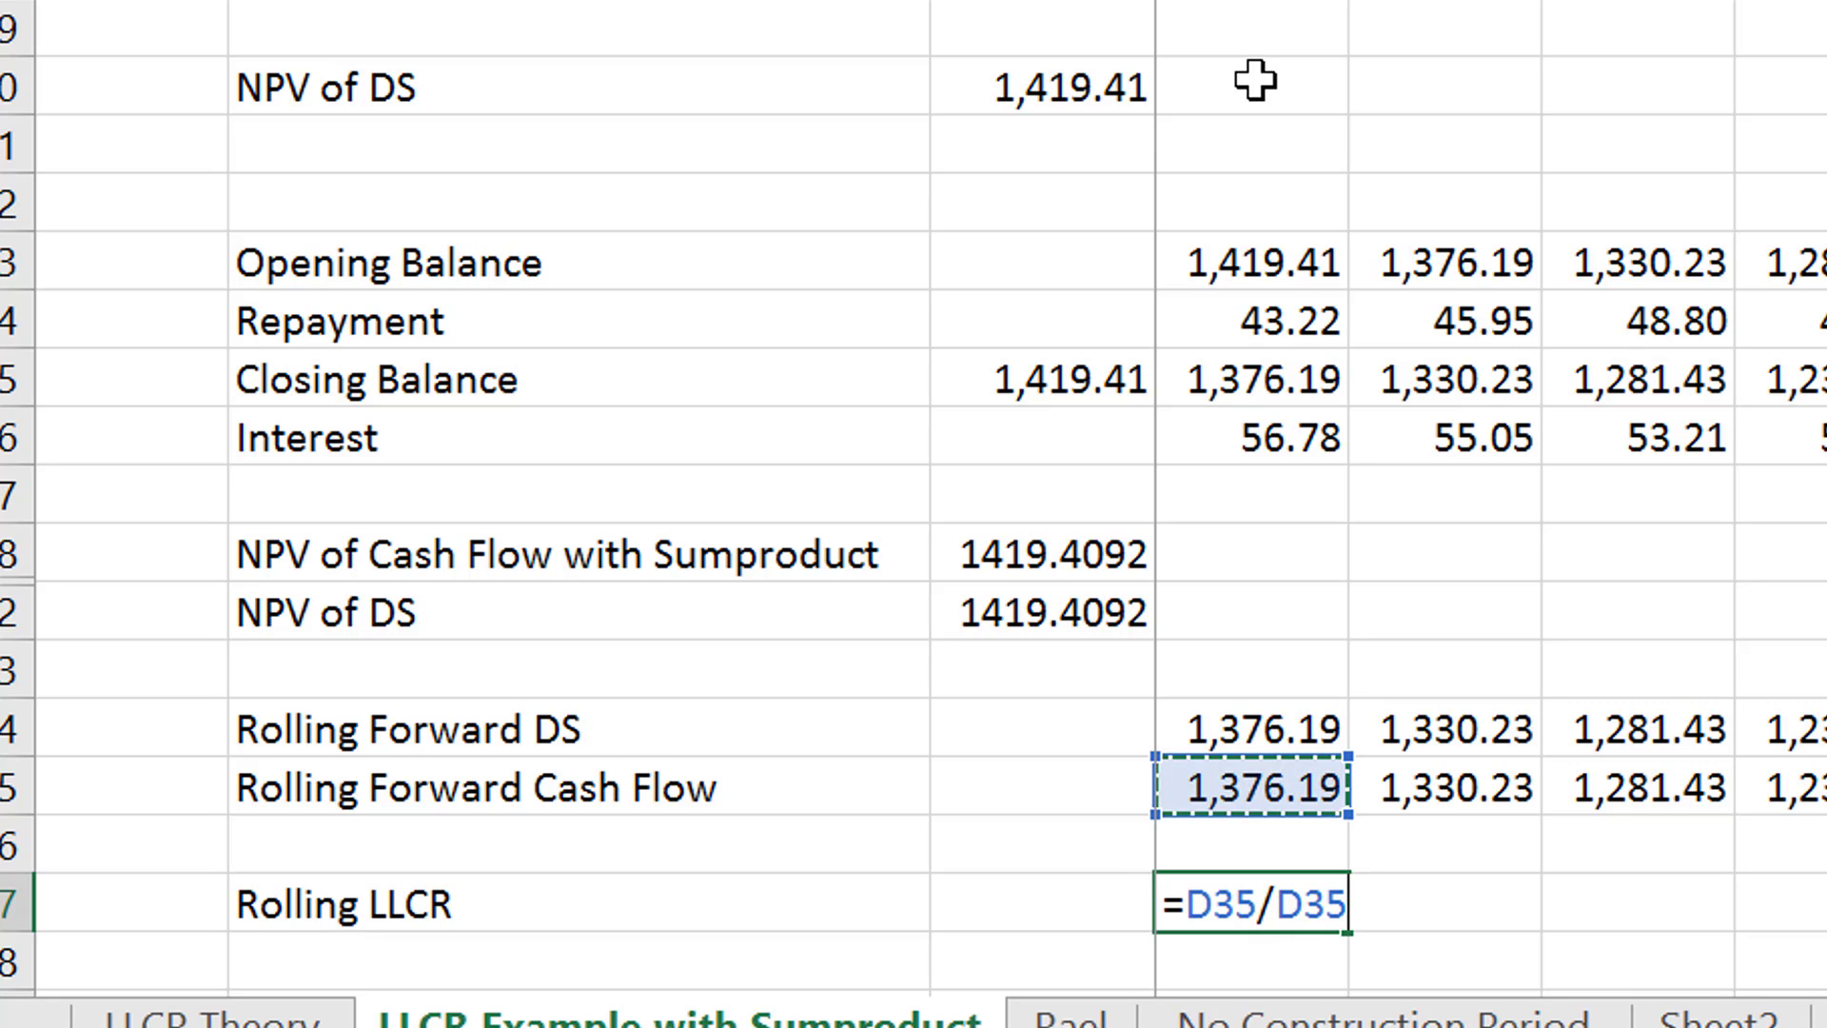
key("Up")
key("Up")
key("Up")
key("Up")
key("Up")
key("Up")
key("Up")
key("Return")
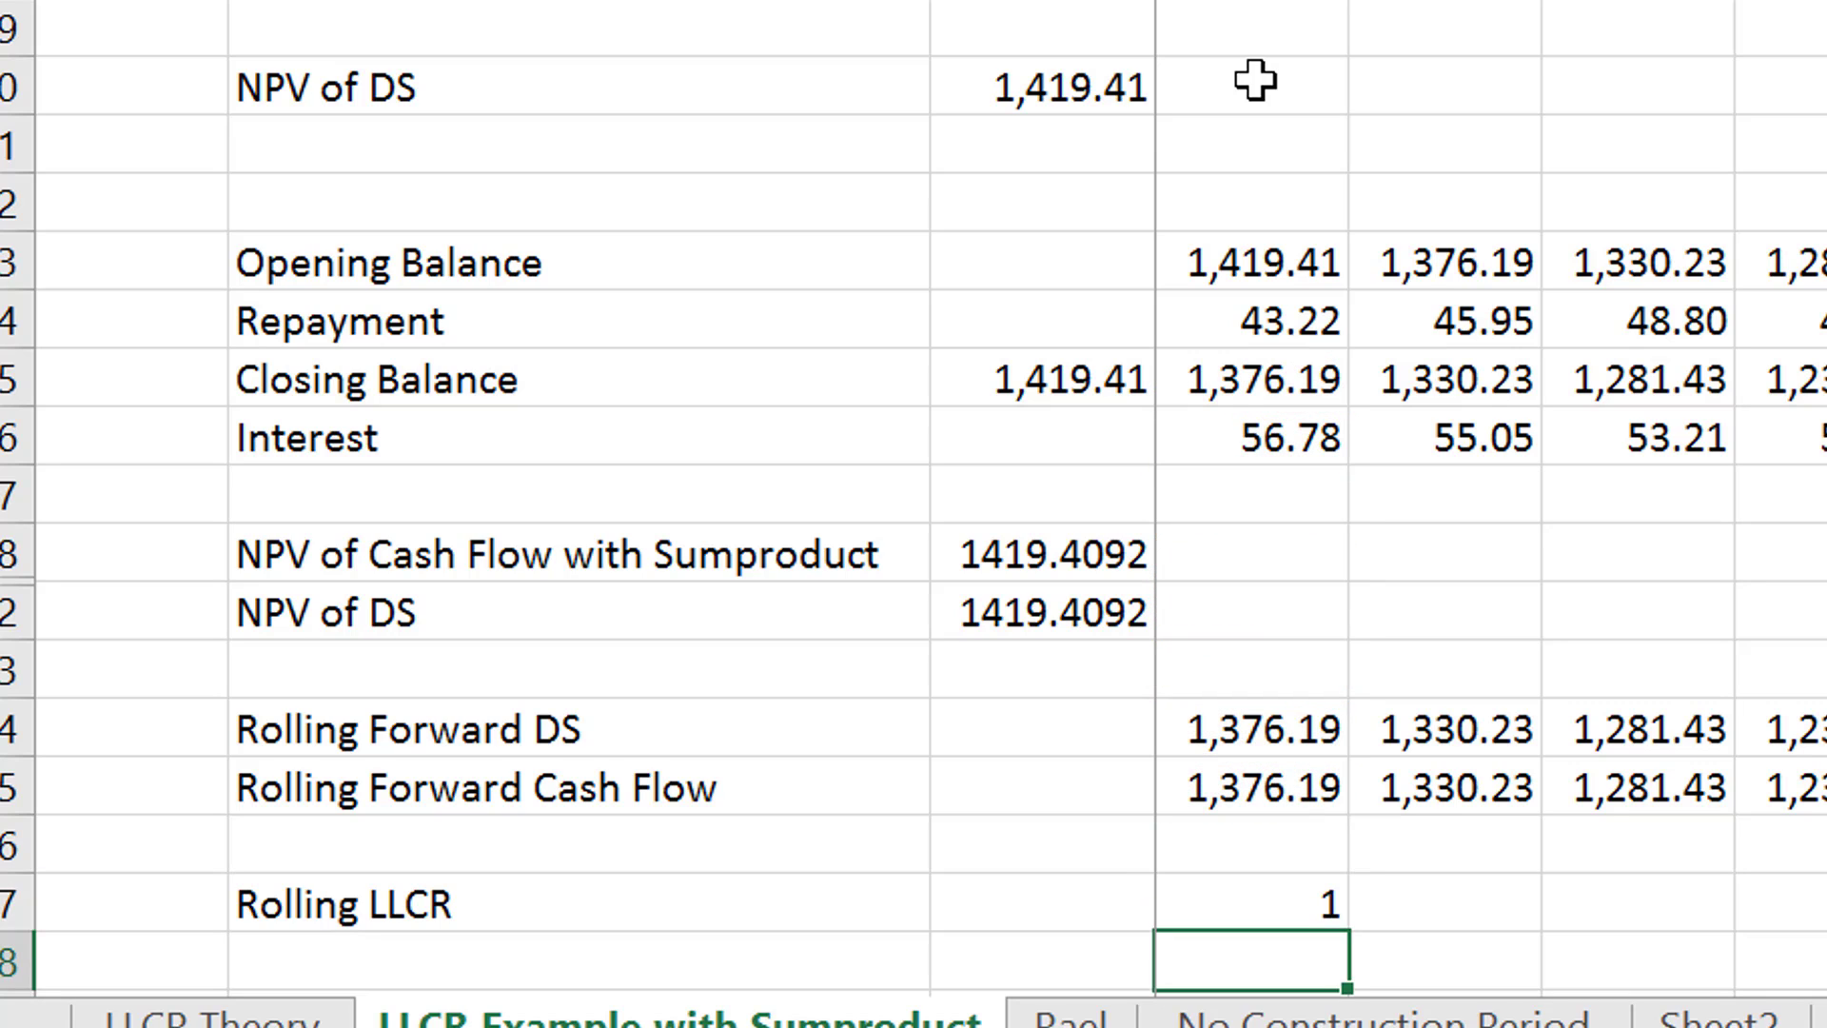
key("Up")
key("ctrl+shift+1")
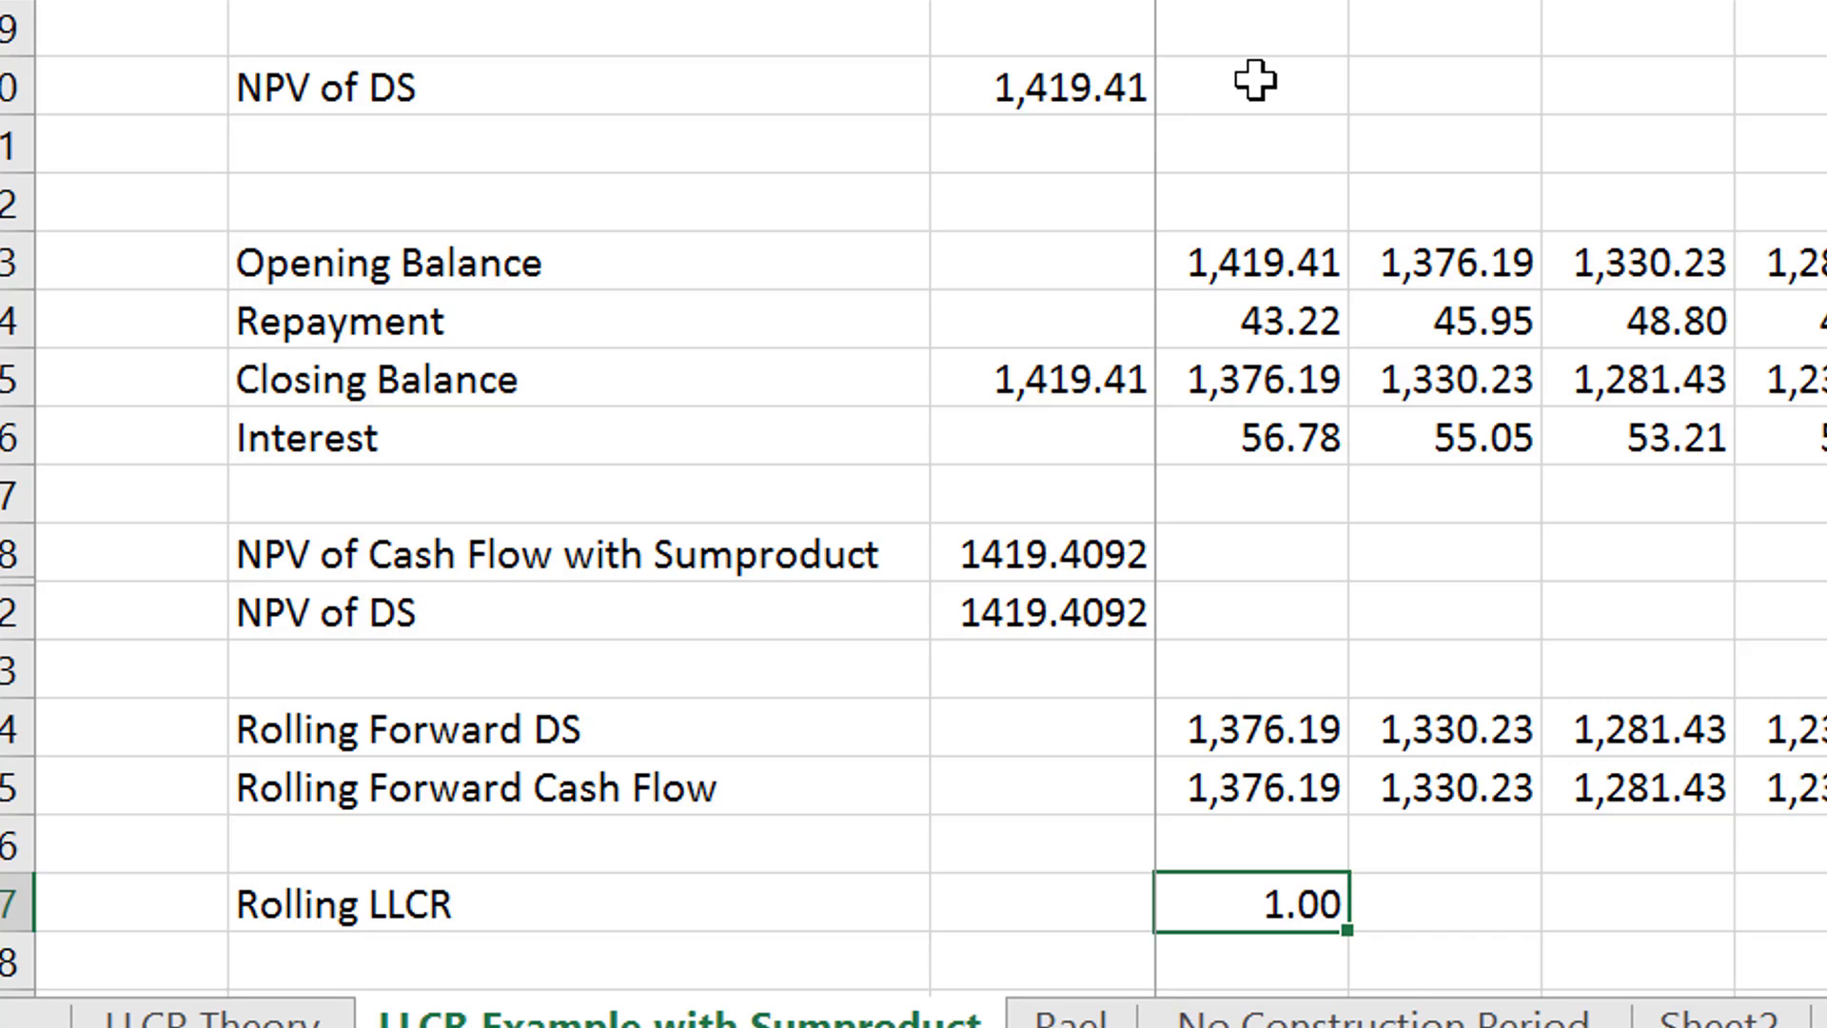
- Copy the D37 Rolling LLCR formula across all remaining periods
key("ctrl+shift+Right")
key("ctrl+r")
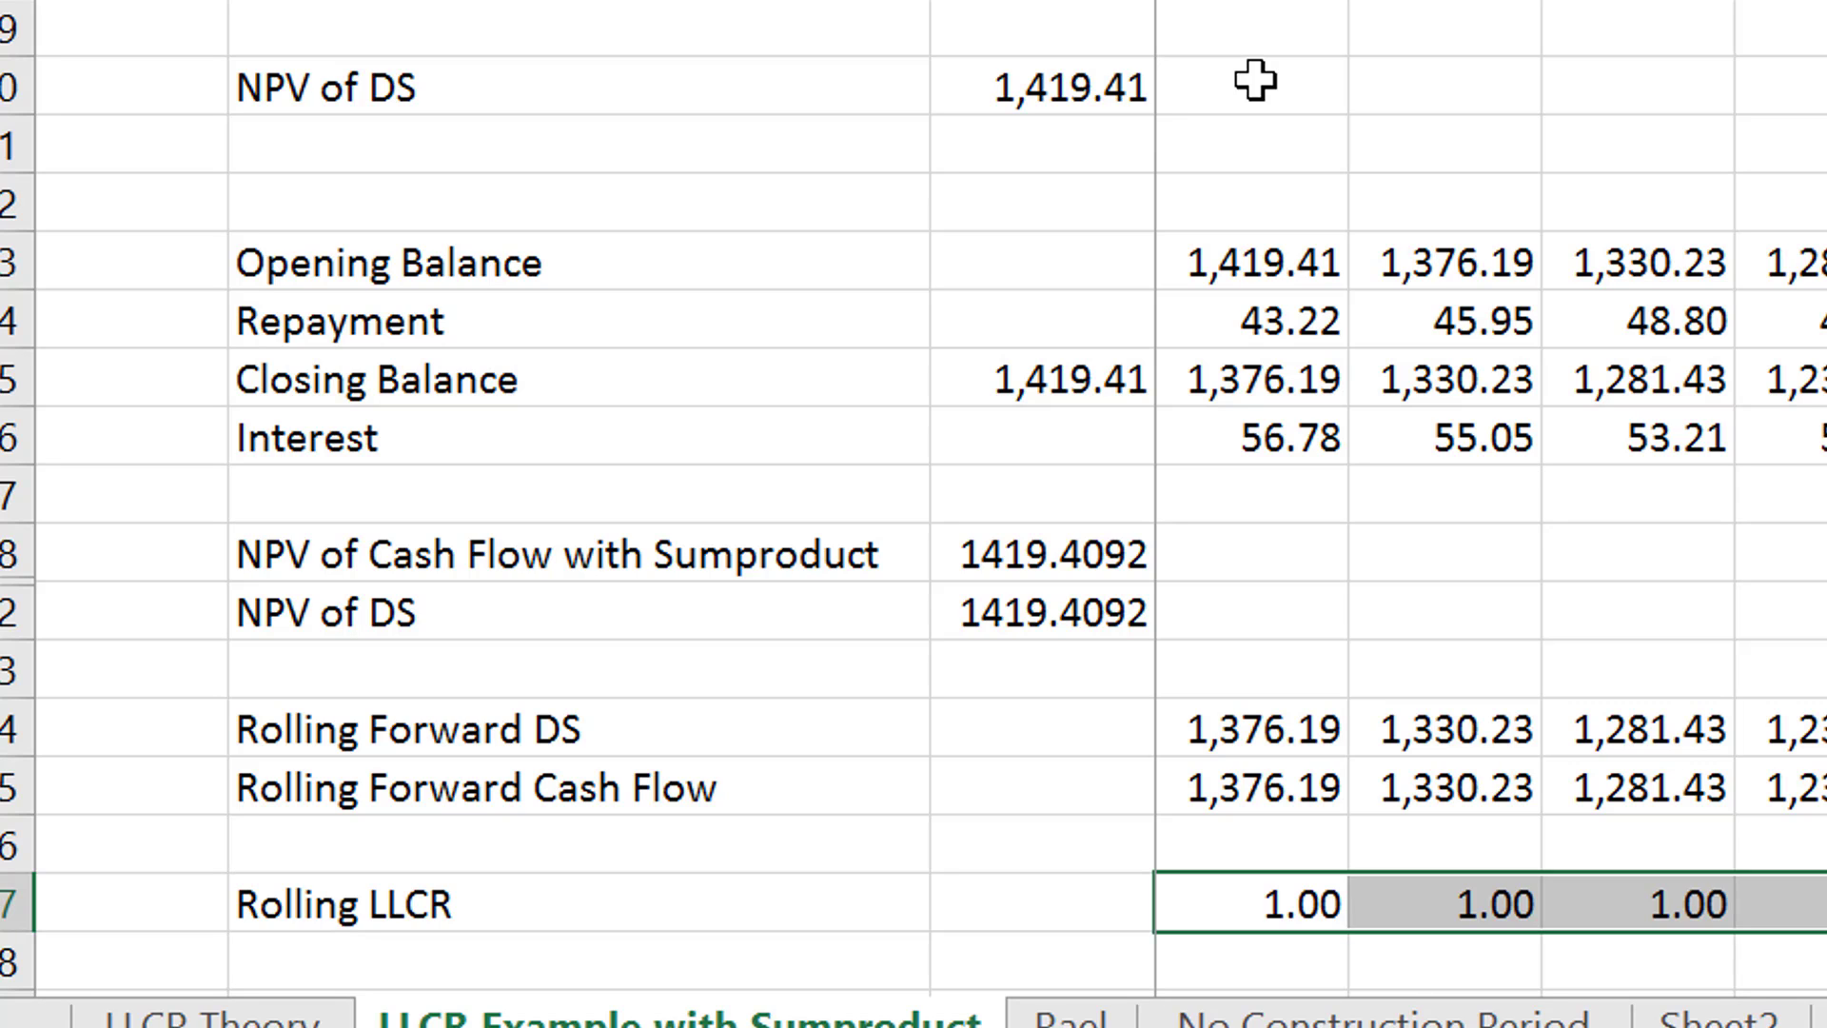
key("Left")
key("Left")
key("Left")
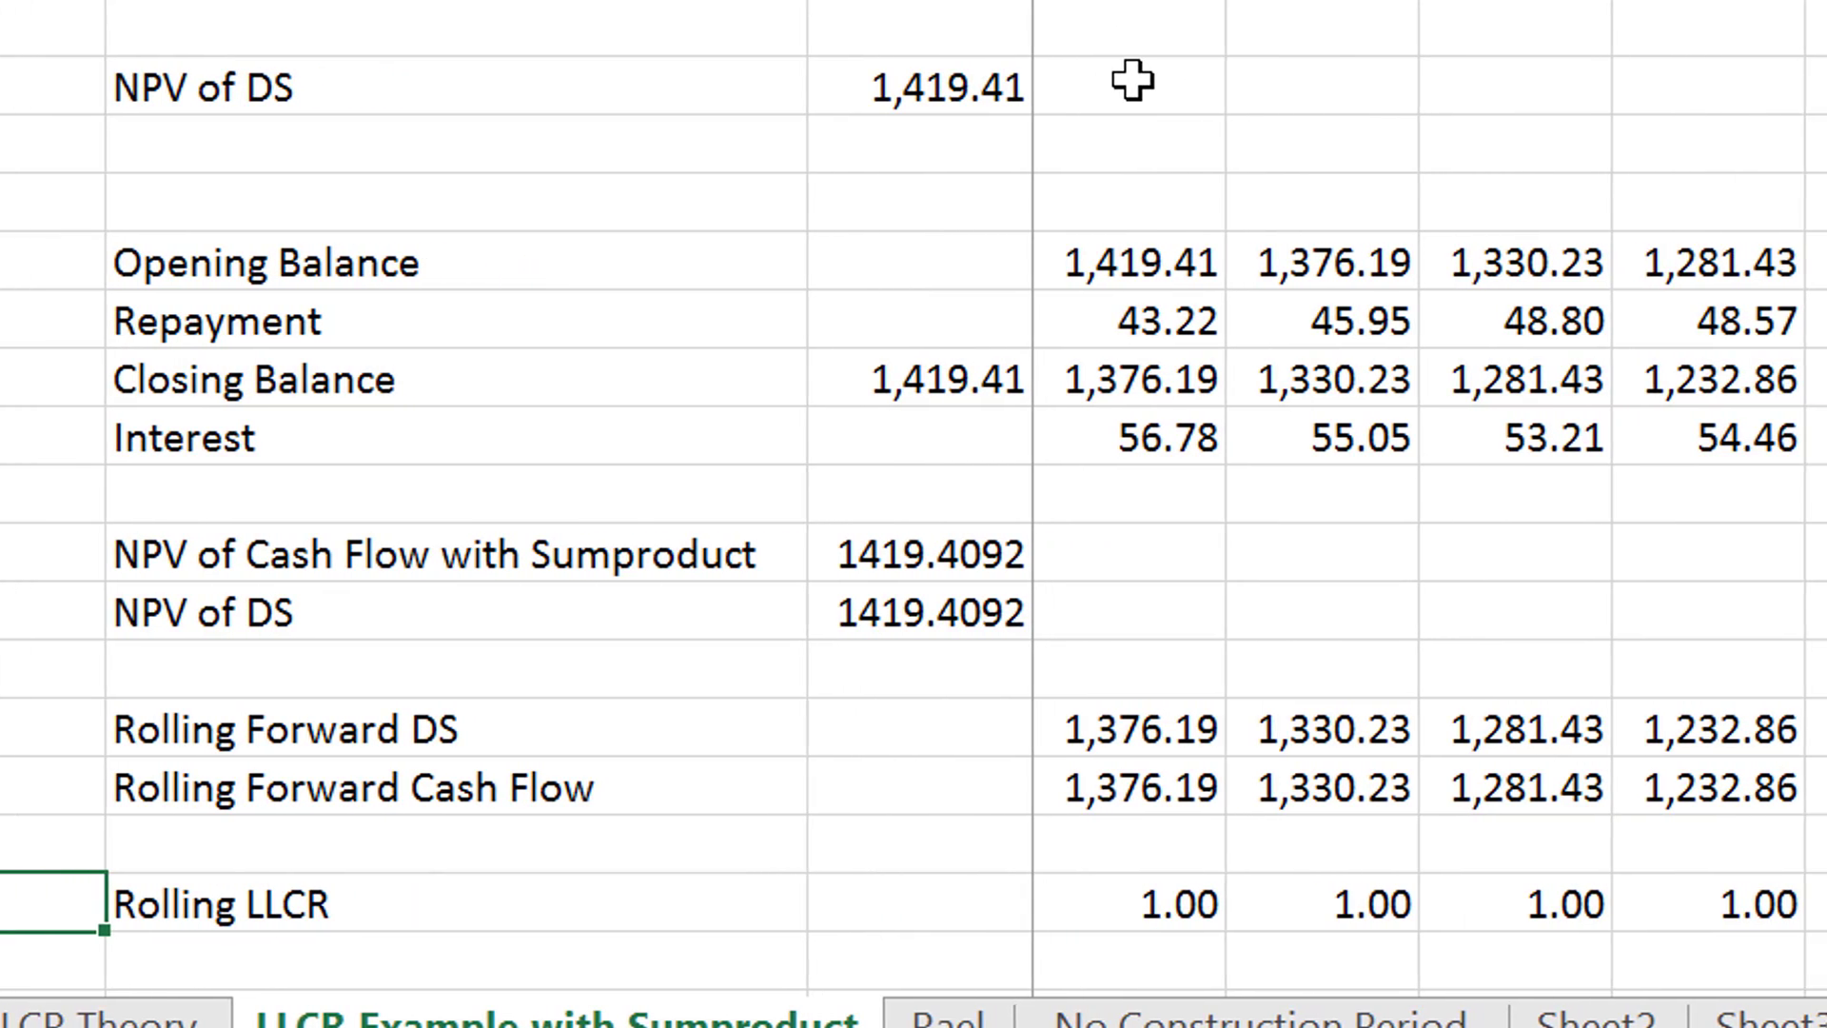
- Go back to the inputs above the debt schedule and examine the cash flow, target debt service and interest rate rows
key("Right")
key("Right")
key("Right")
key("Up")
key("Up")
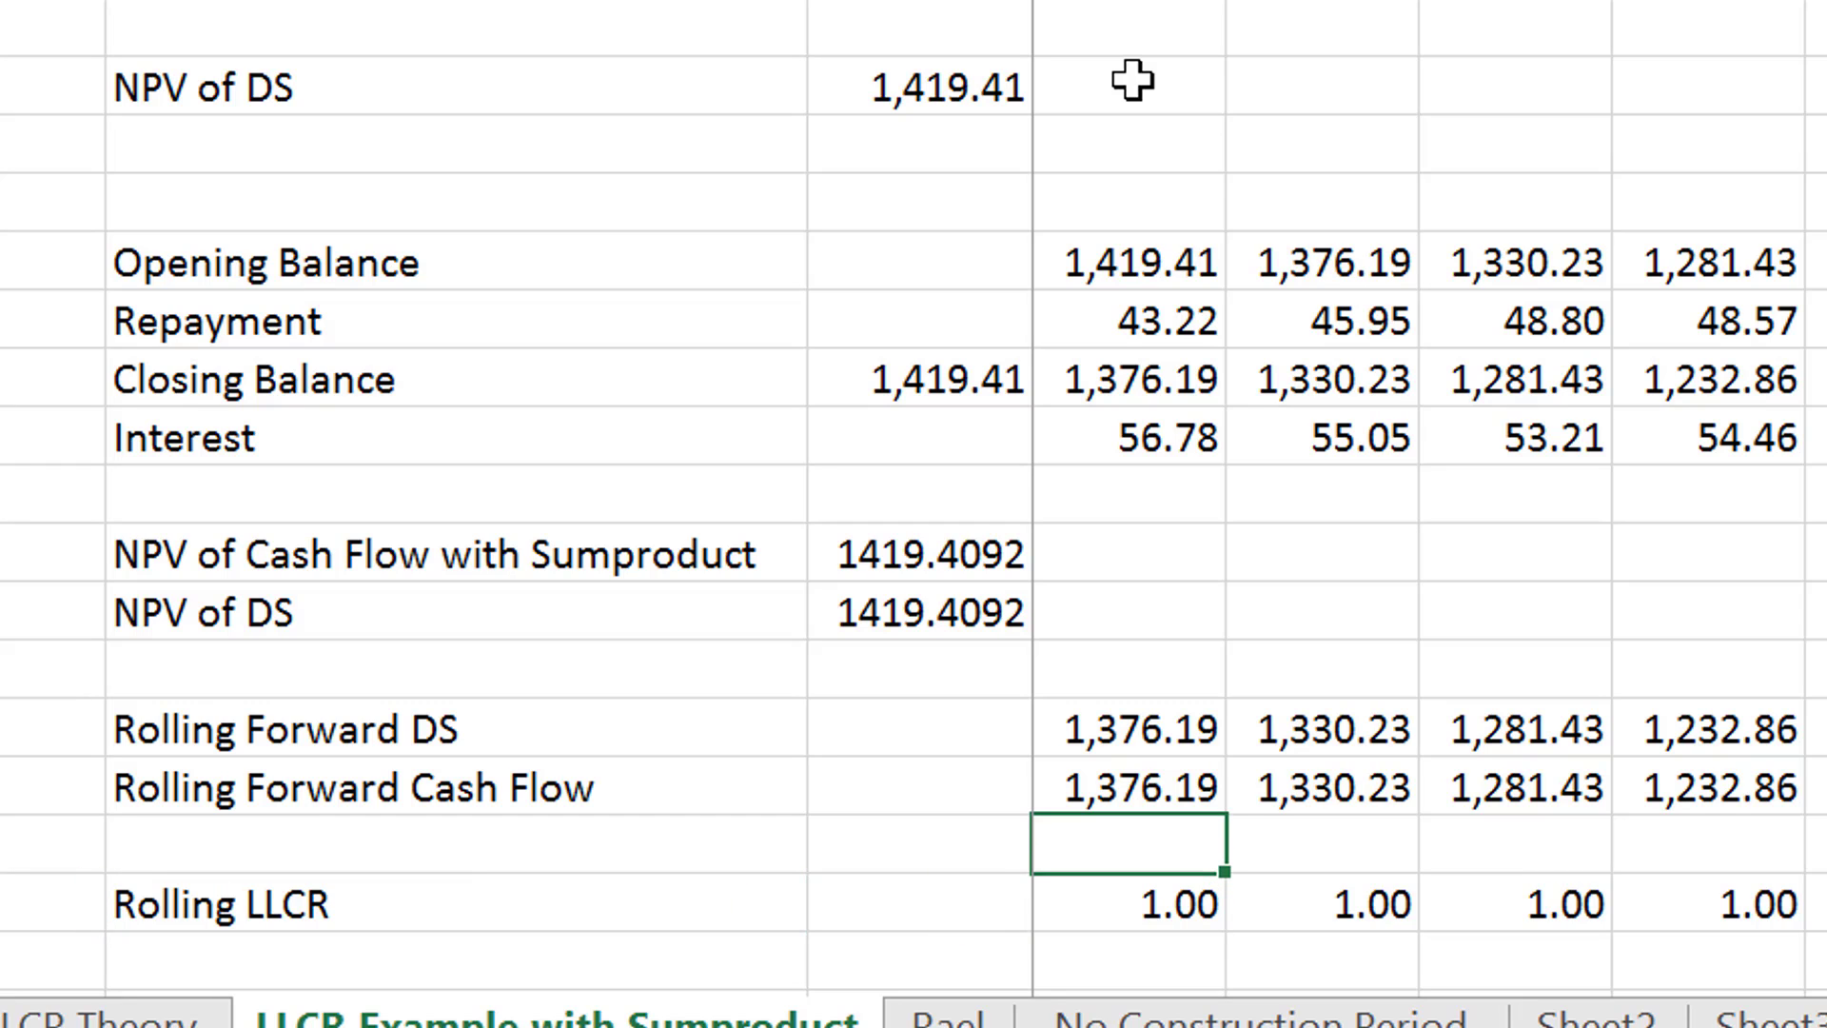
key("Up")
key("Up")
key("Up")
key("Up")
key("Up")
key("Up")
key("Up")
key("Up")
key("Up")
key("Up")
key("Up")
key("Up")
key("Up")
key("Up")
key("Up")
key("Up")
key("Up")
key("Up")
key("Up")
key("Up")
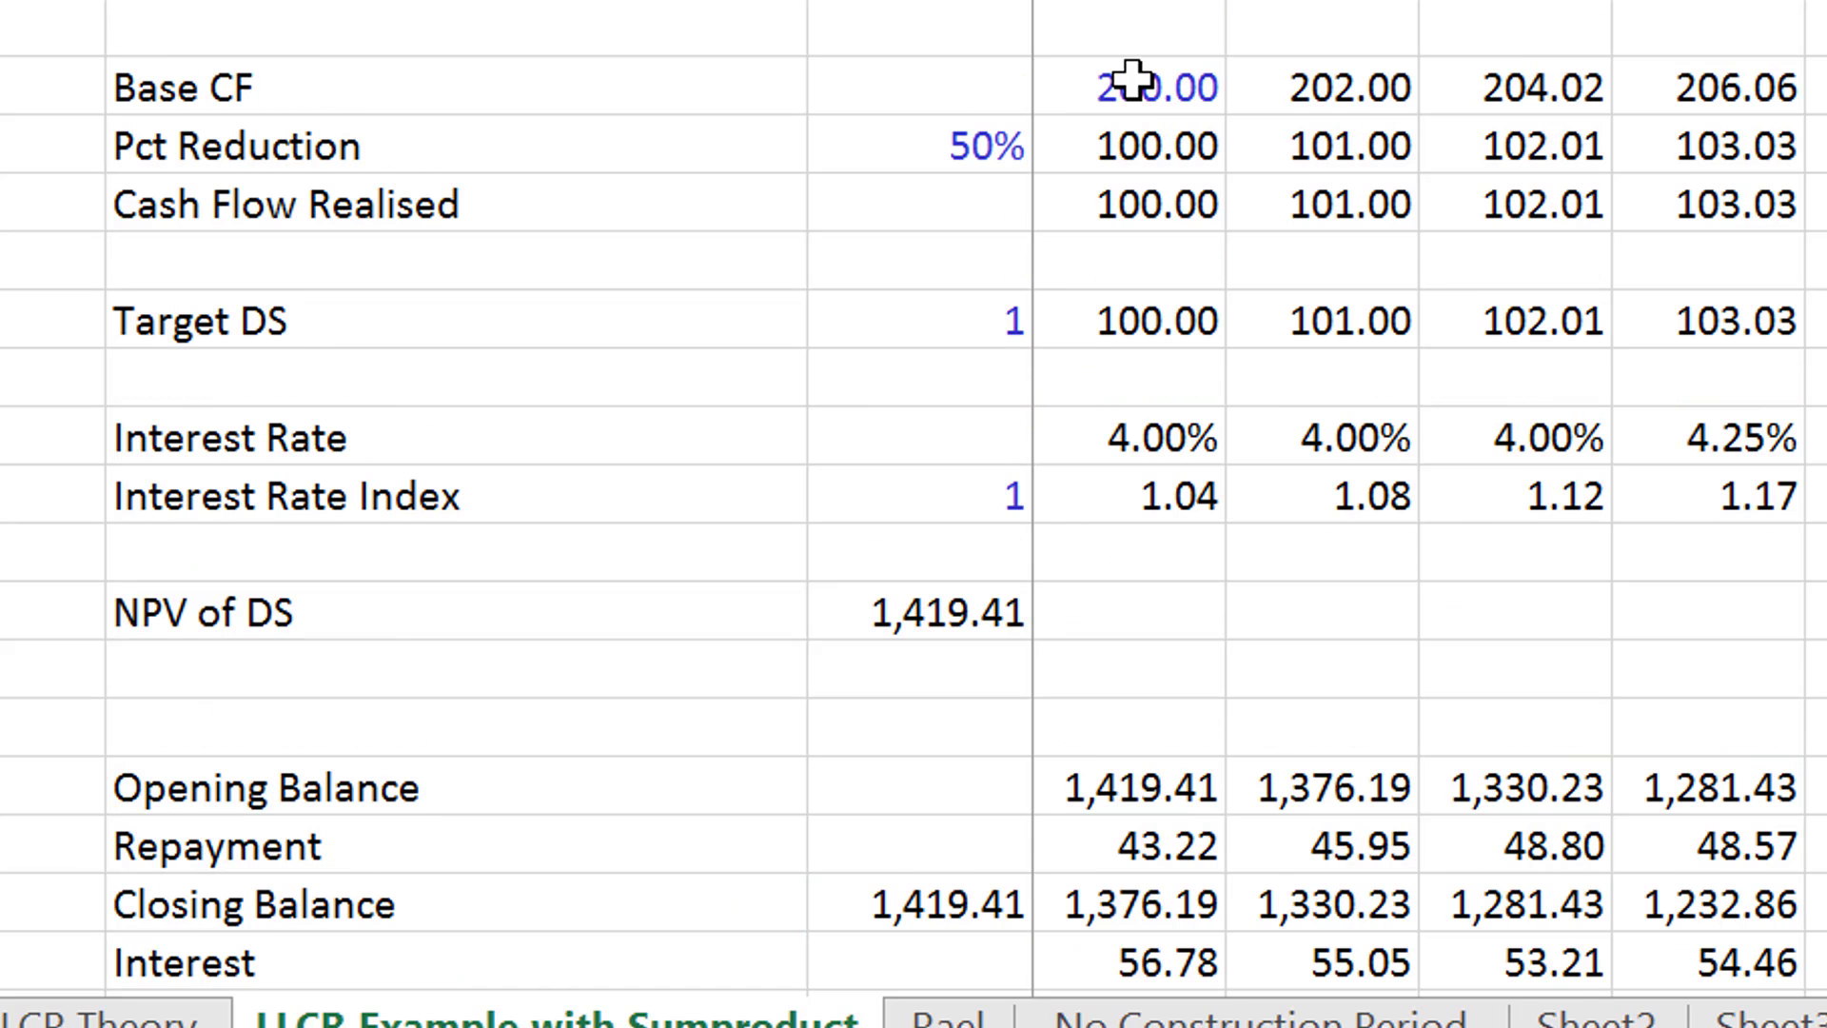
key("Down")
key("Down")
key("Down")
key("Down")
key("Down")
key("Down")
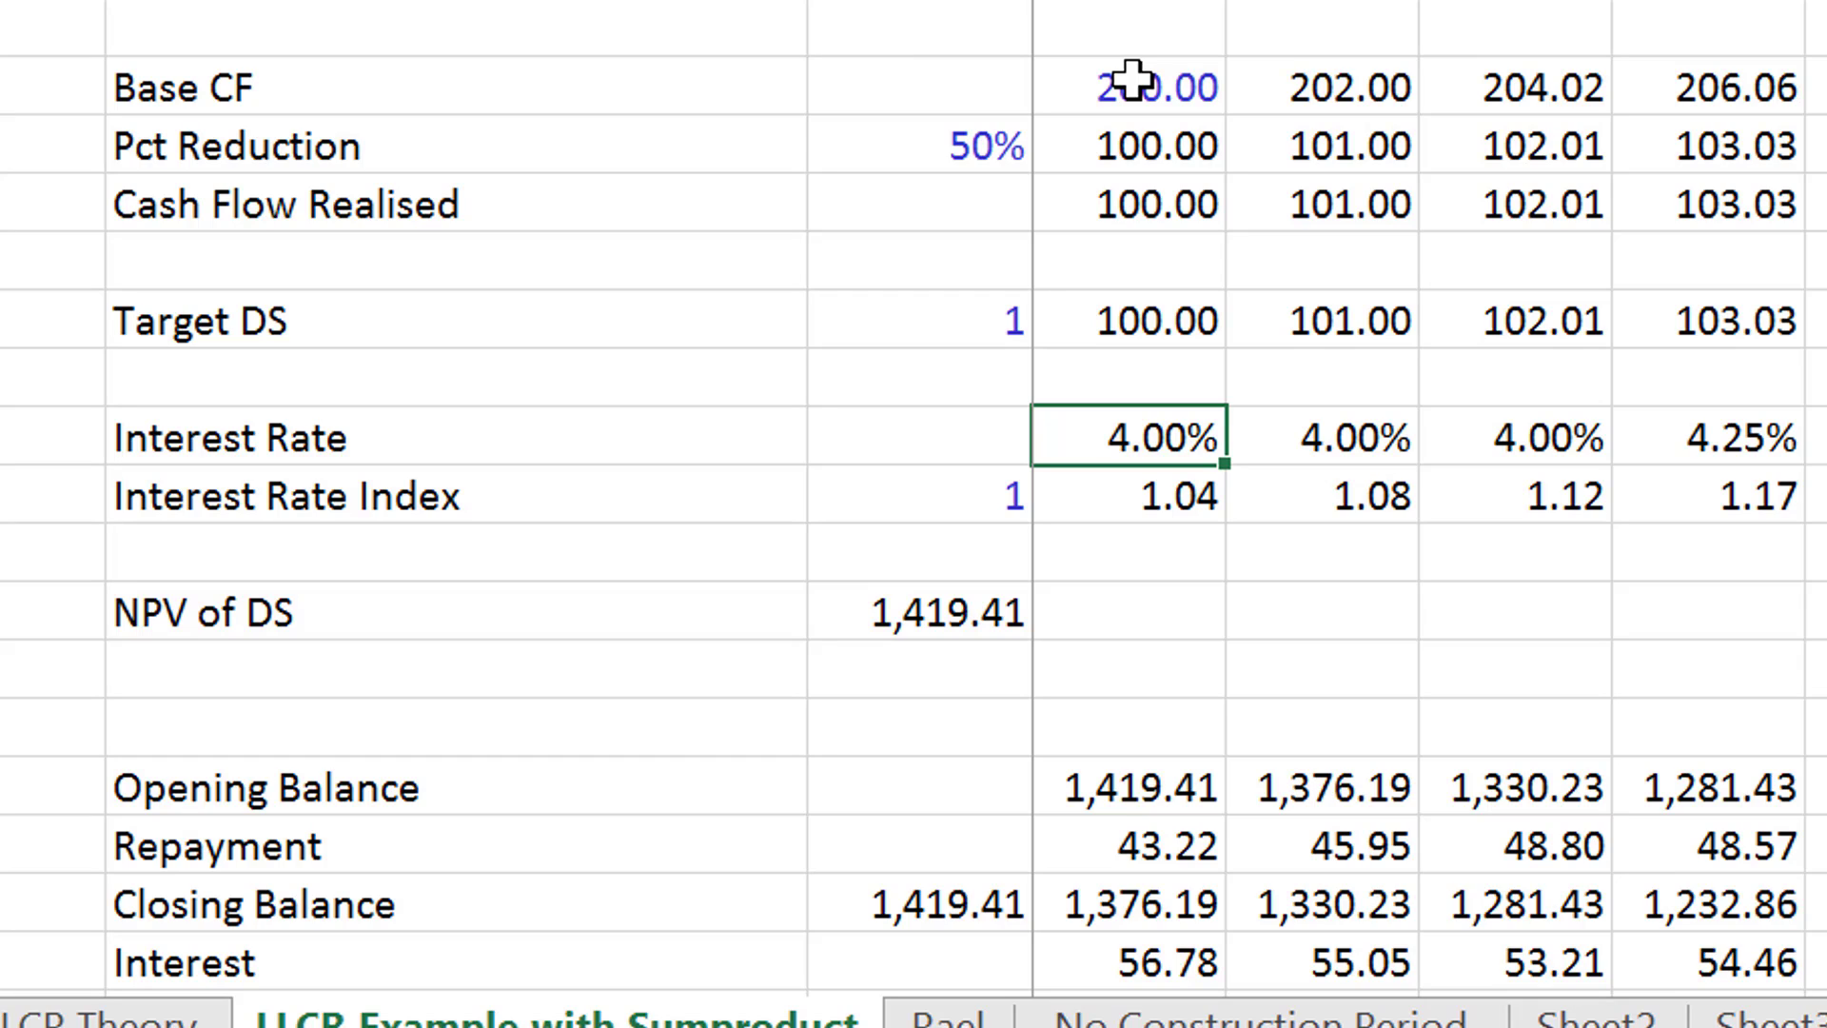
- Examine the Interest Rate Index, Pct Reduction and Target DS input cells
key("Down")
key("Left")
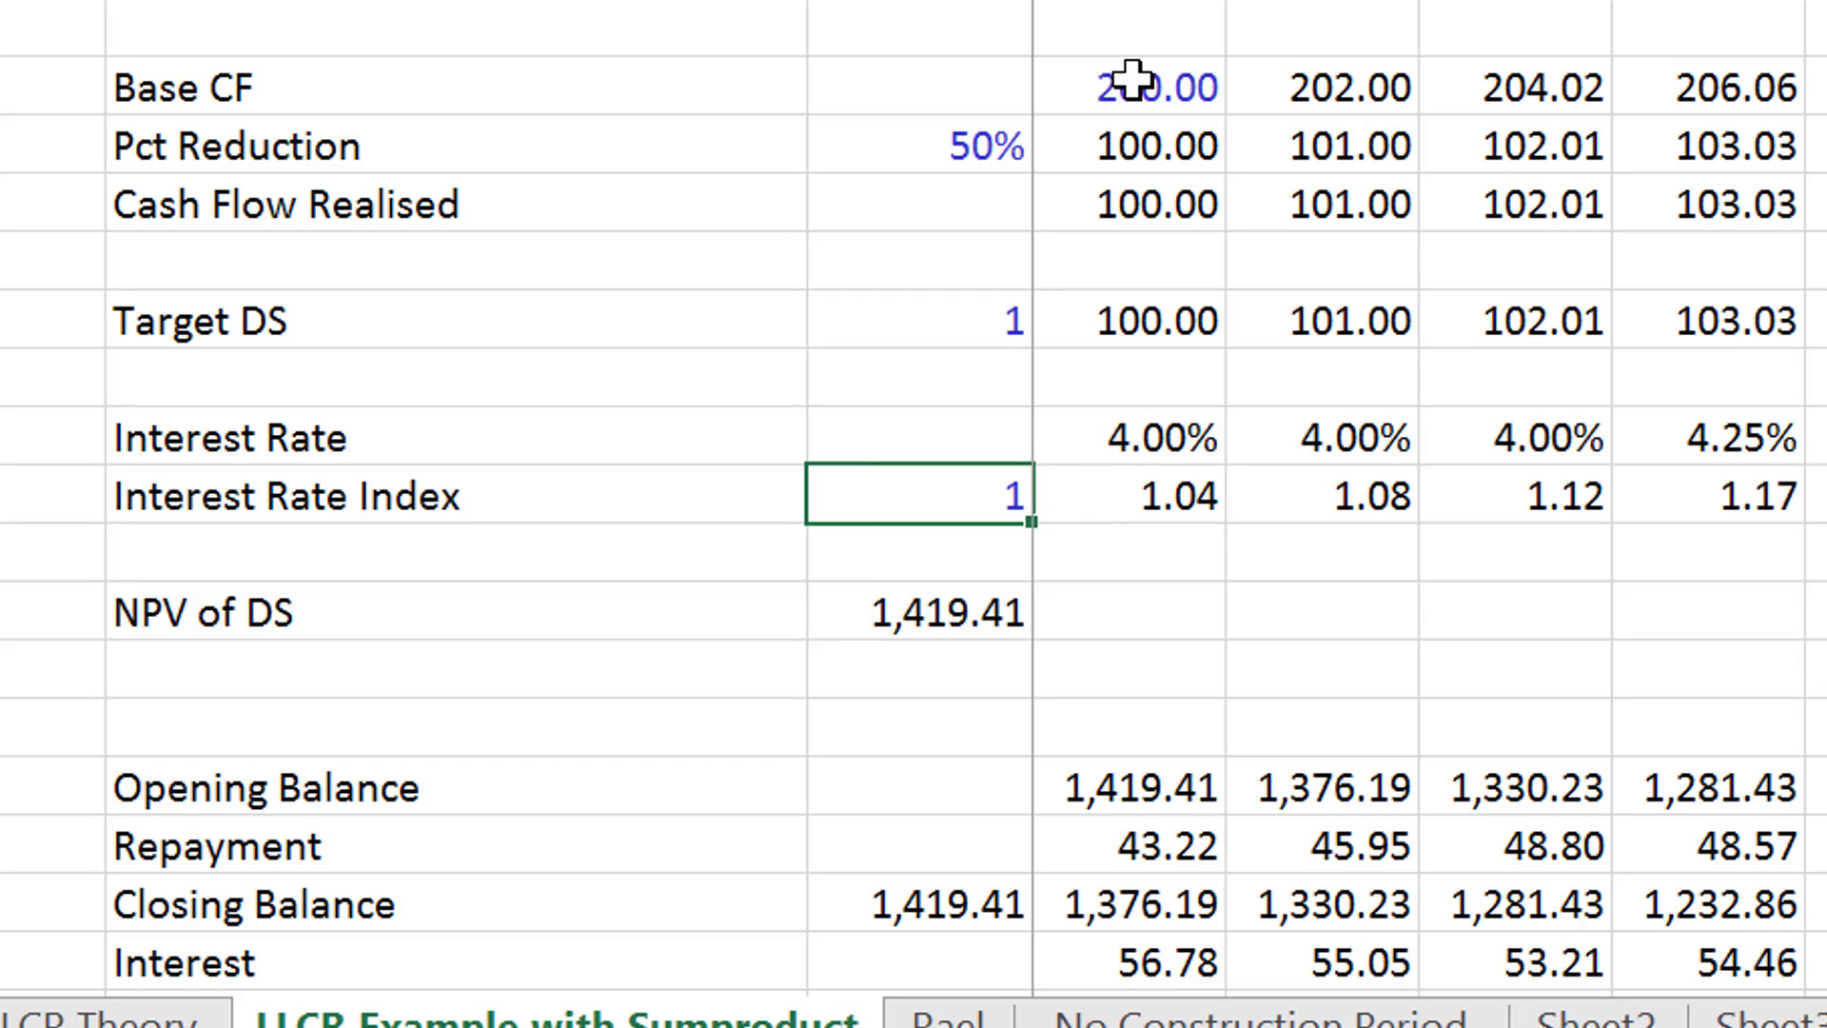
key("Up")
key("Up")
key("Up")
key("Up")
key("Up")
key("Up")
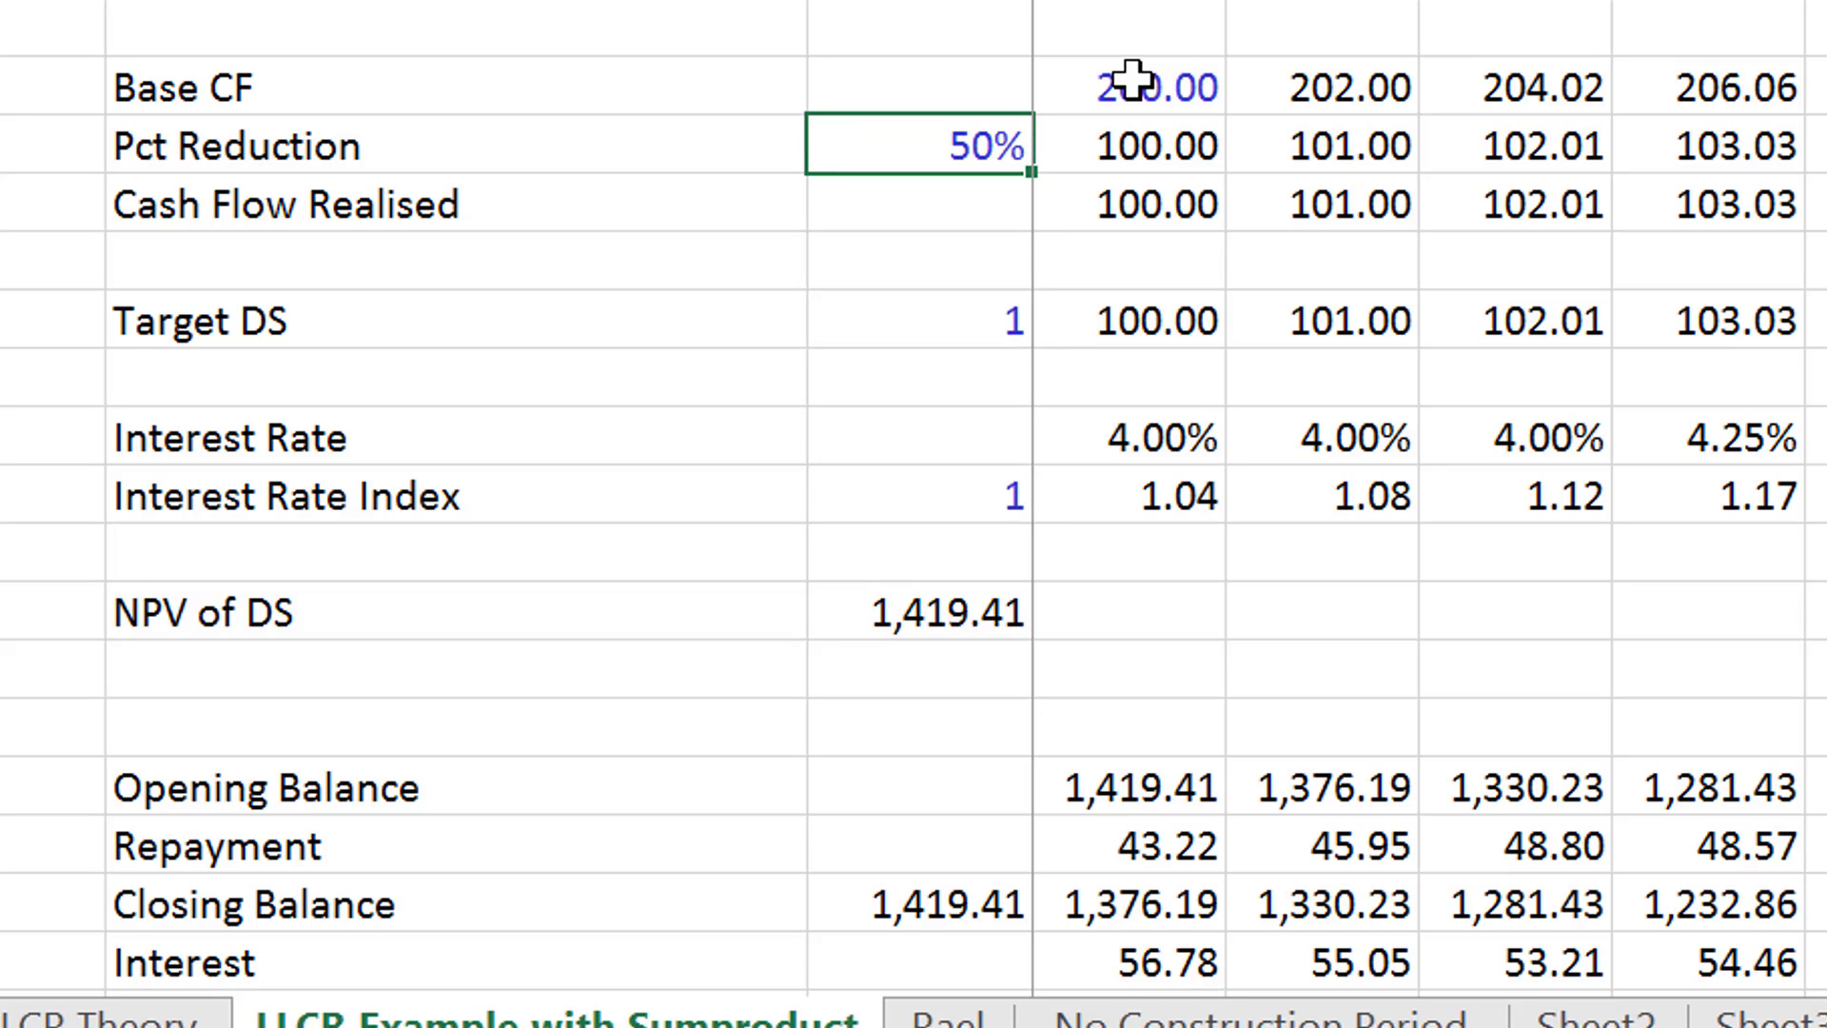
key("Down")
key("Down")
key("Down")
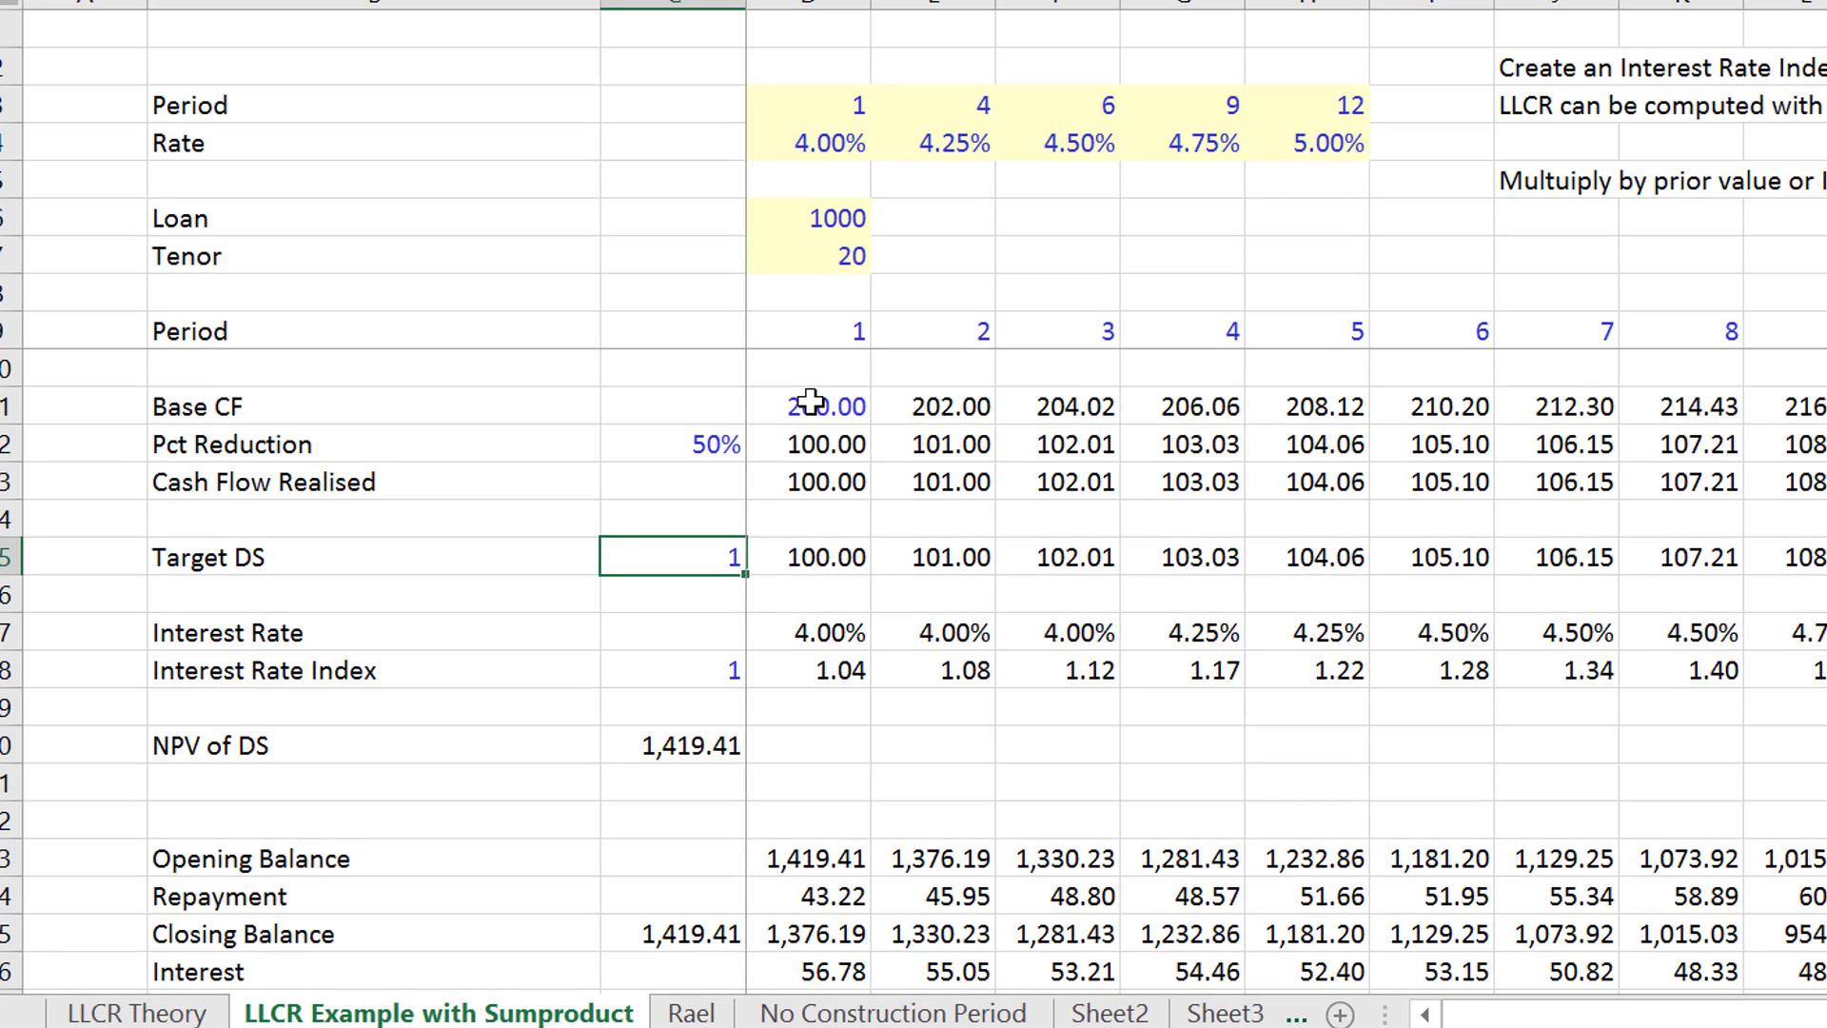
- Set the Pct Reduction in C12 to 100% and the Target DS factor in C15 to 2
key("Up")
key("Up")
key("Up")
key("Up")
key("Down")
type("1")
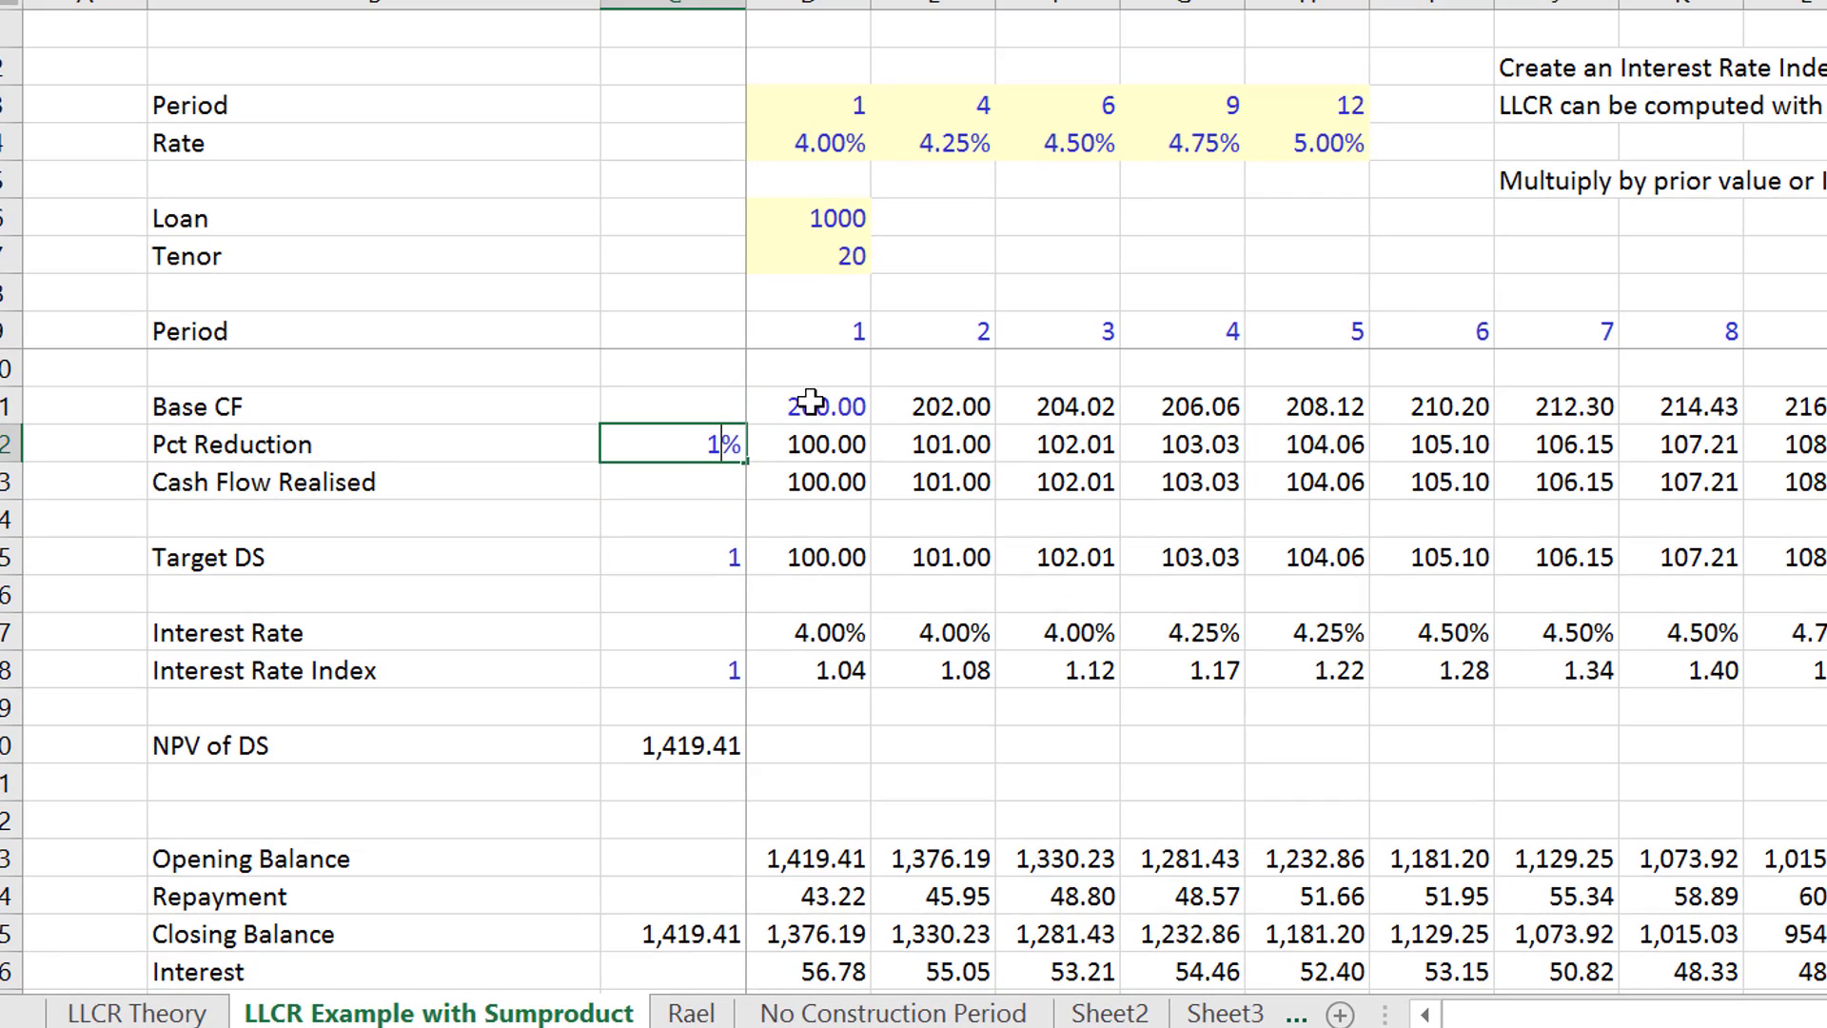
type("00")
key("Down")
key("Down")
key("Down")
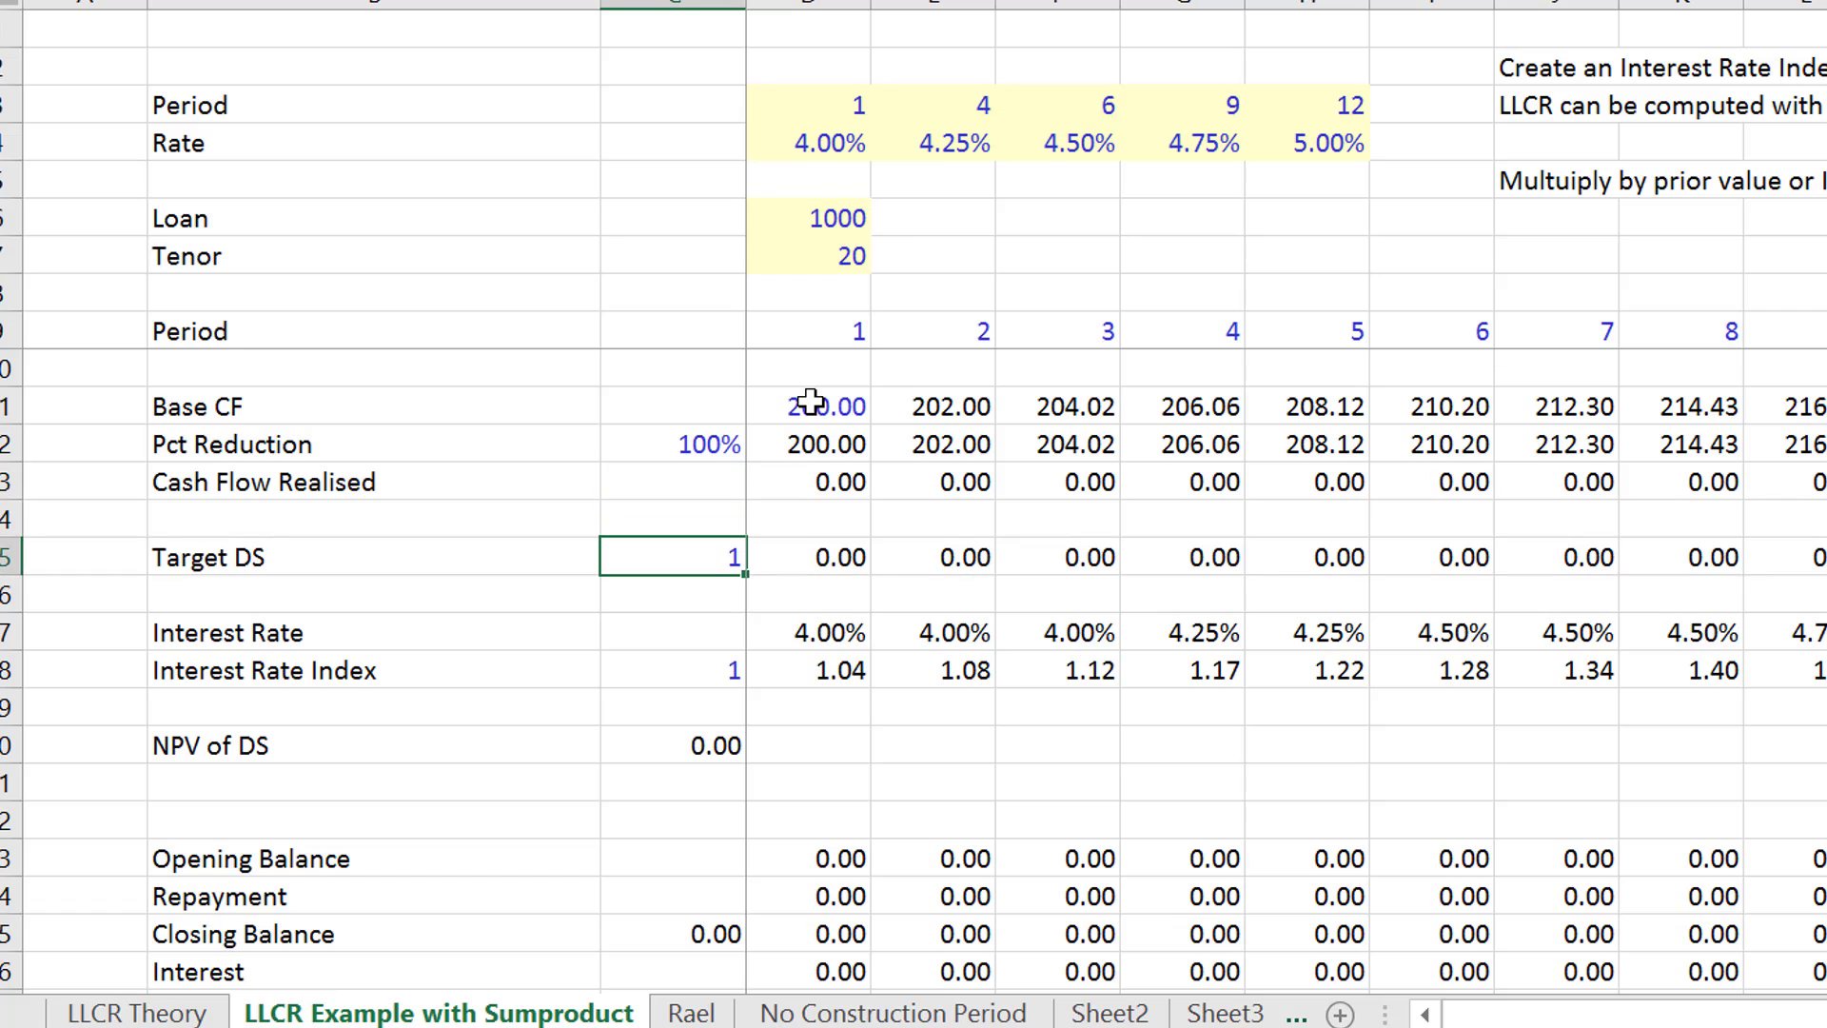
type("2")
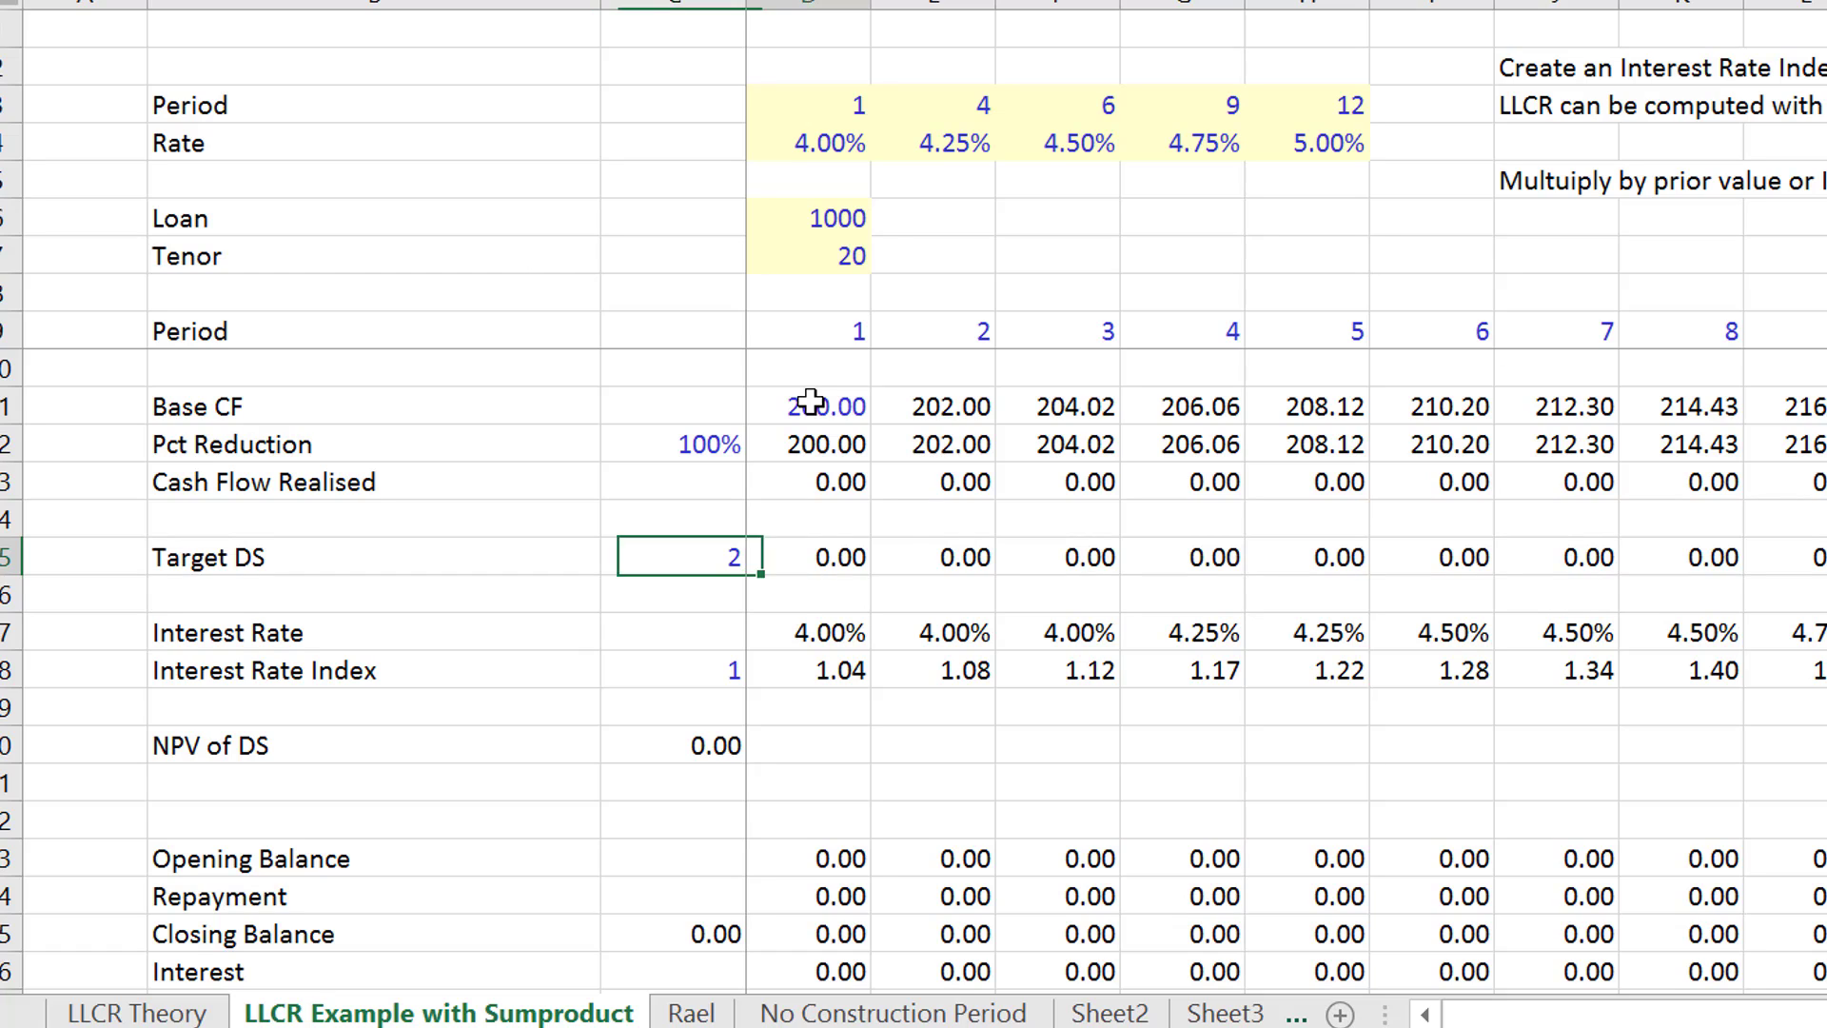
- Replace the Cash Flow Realised formula in D13 with a direct link to D12 and copy it across all periods
key("Right")
key("Up")
key("Up")
key("Up")
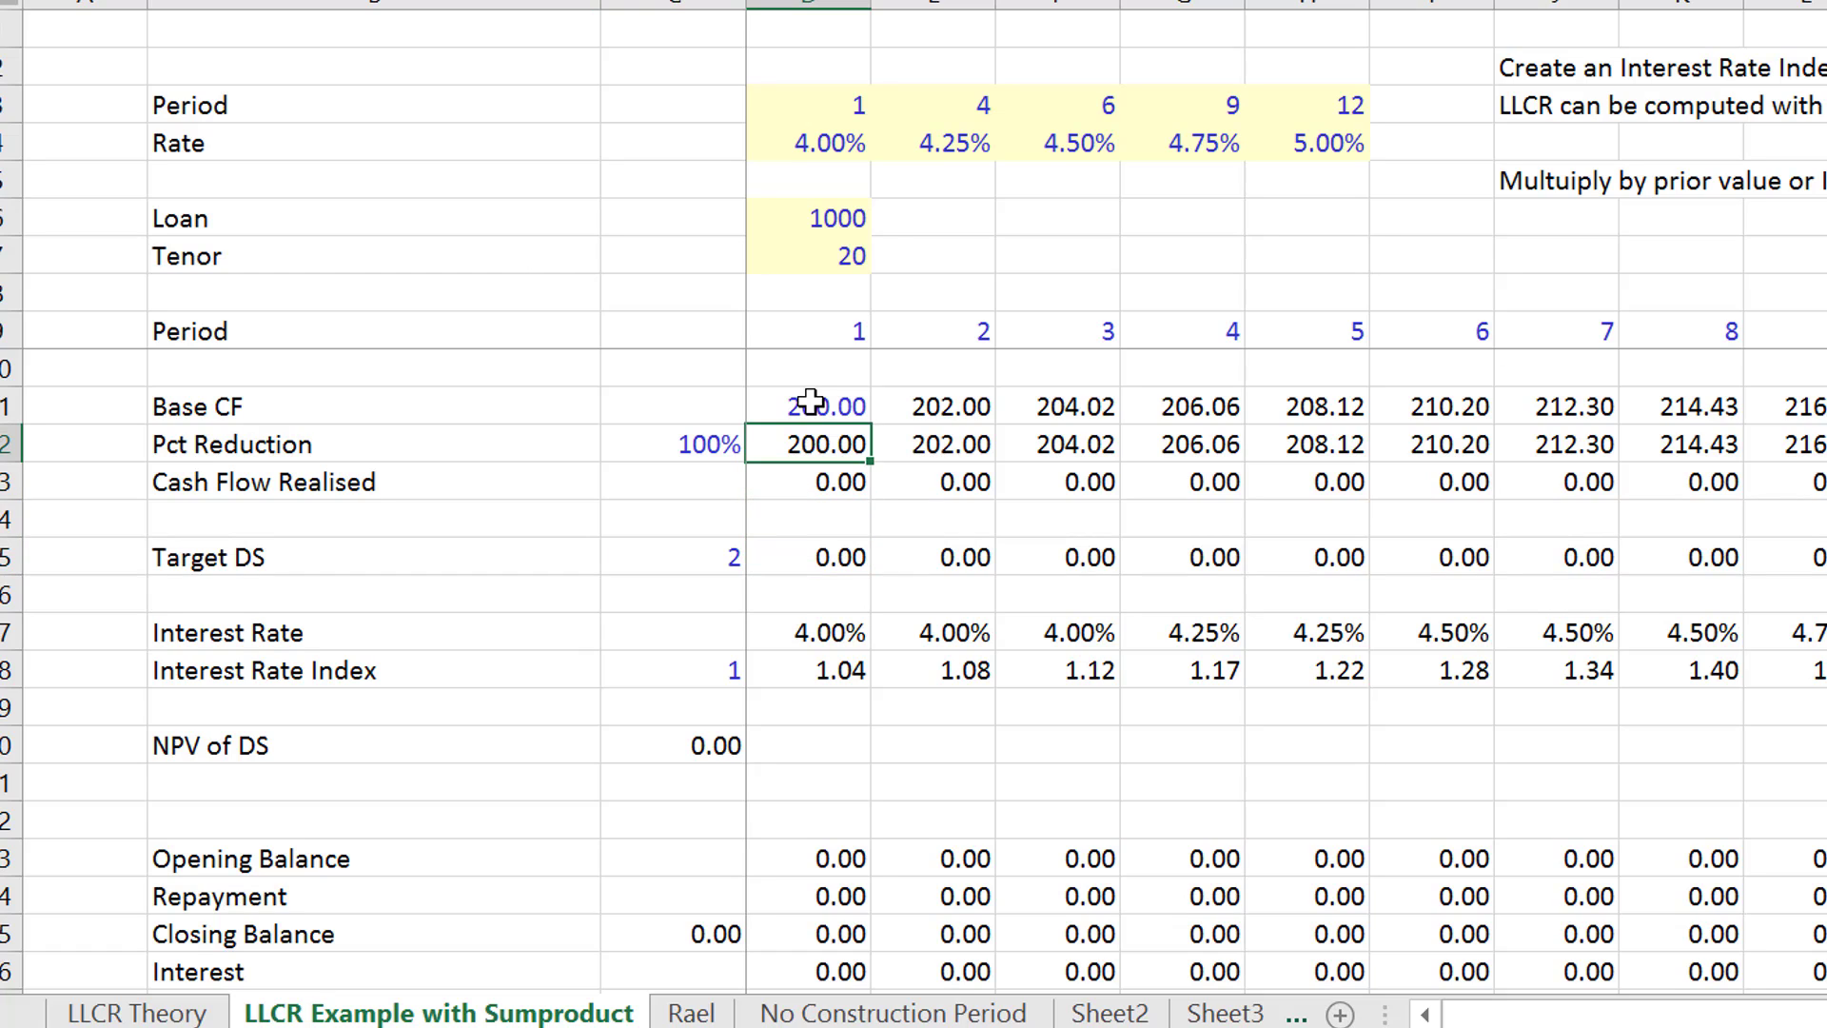
key("Left")
key("Down")
key("Right")
type("=D11-D12")
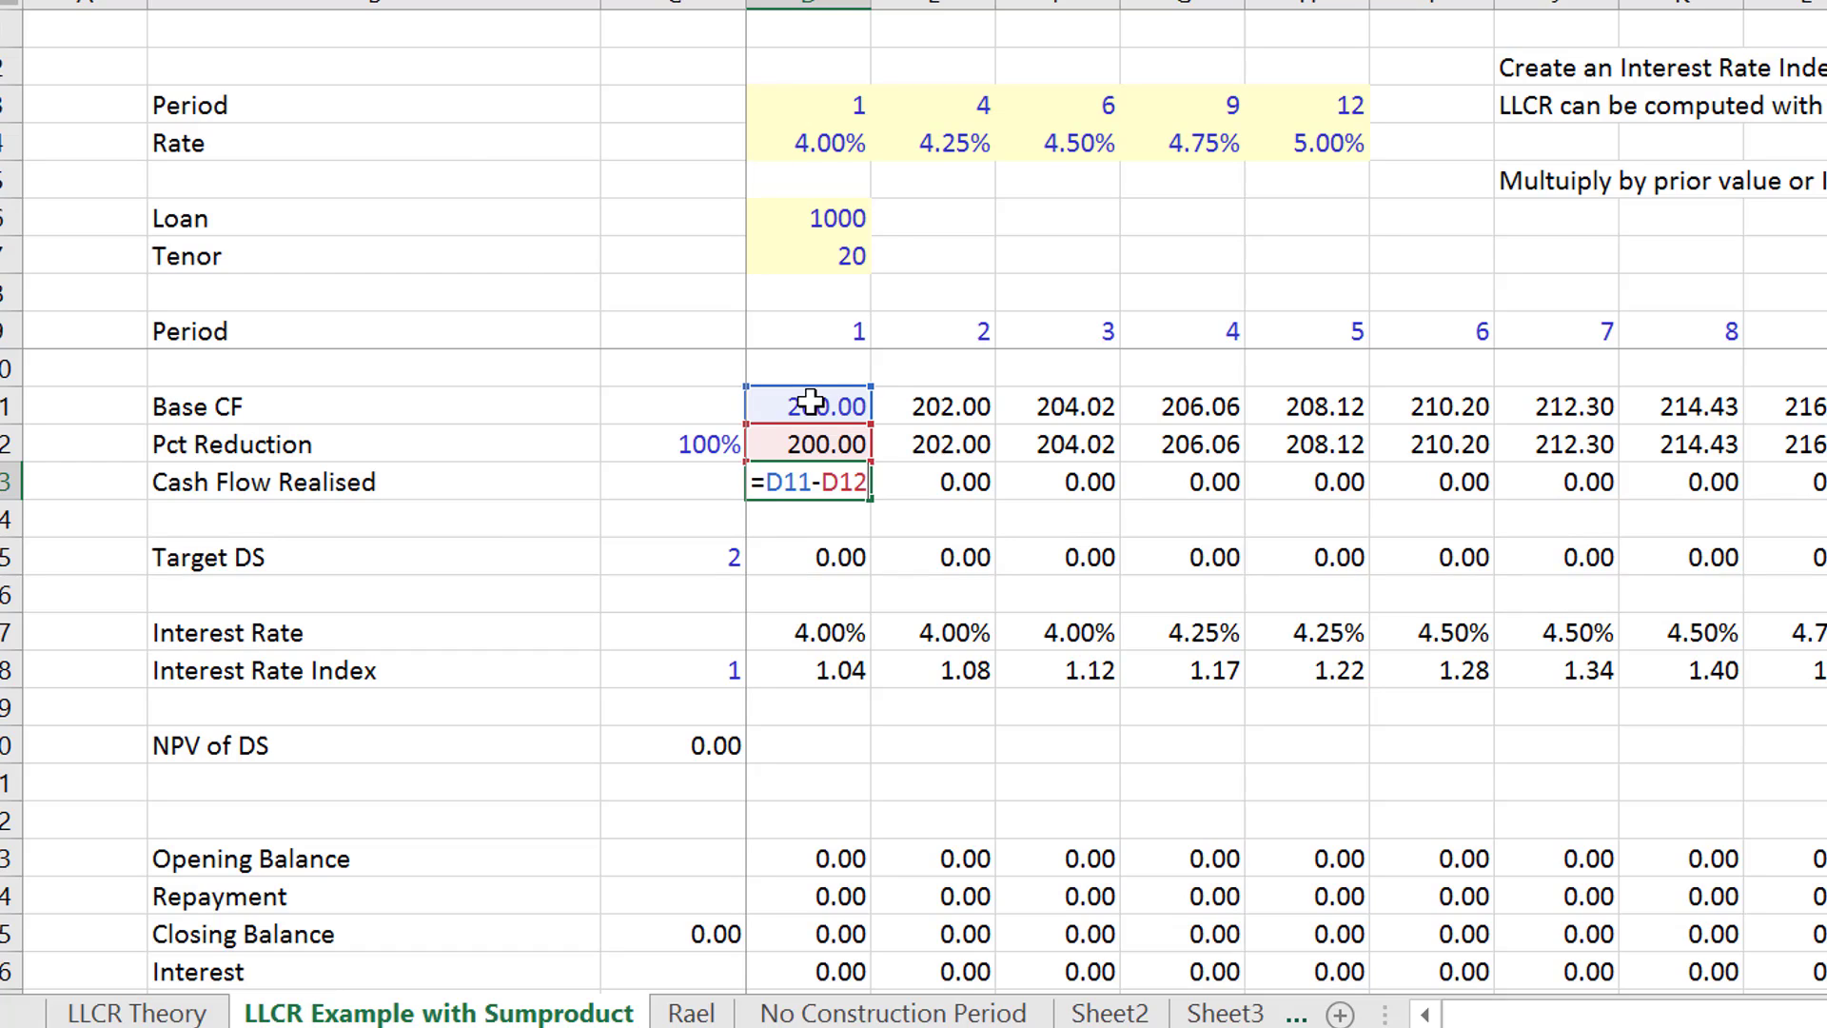
key("ctrl+Return")
type("=")
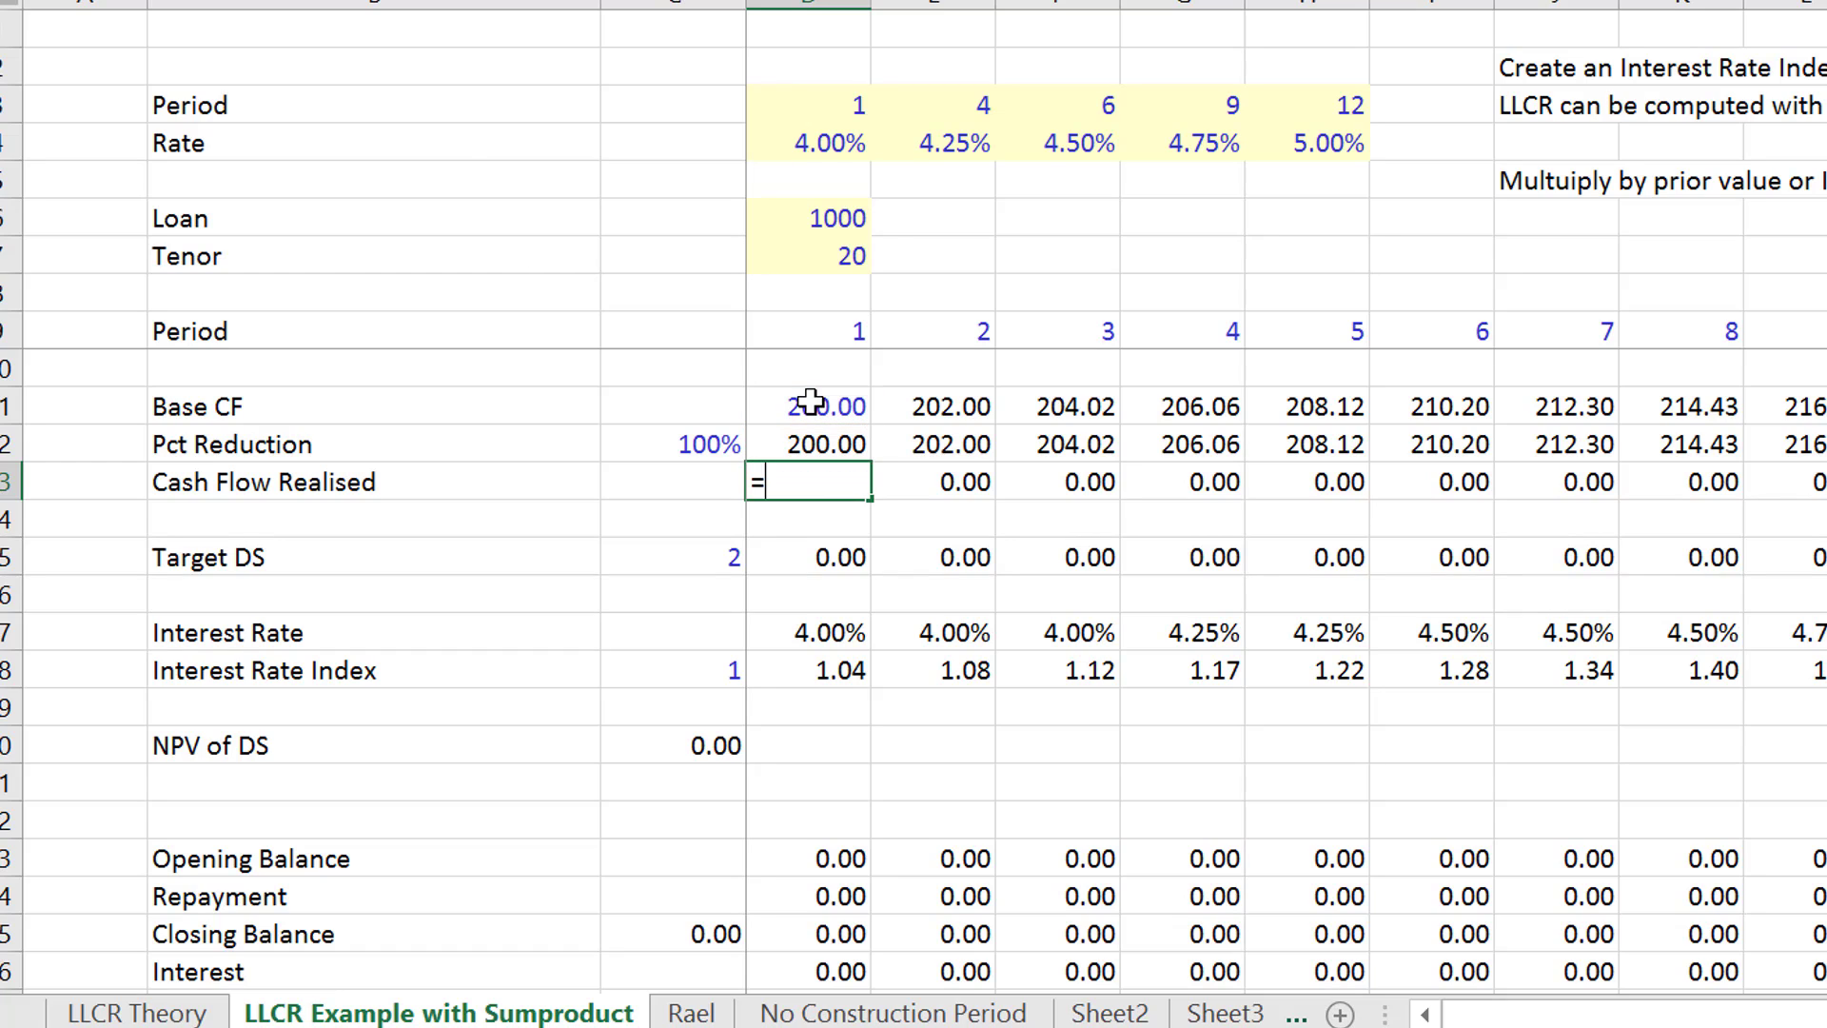
key("Up")
key("Return")
key("Up")
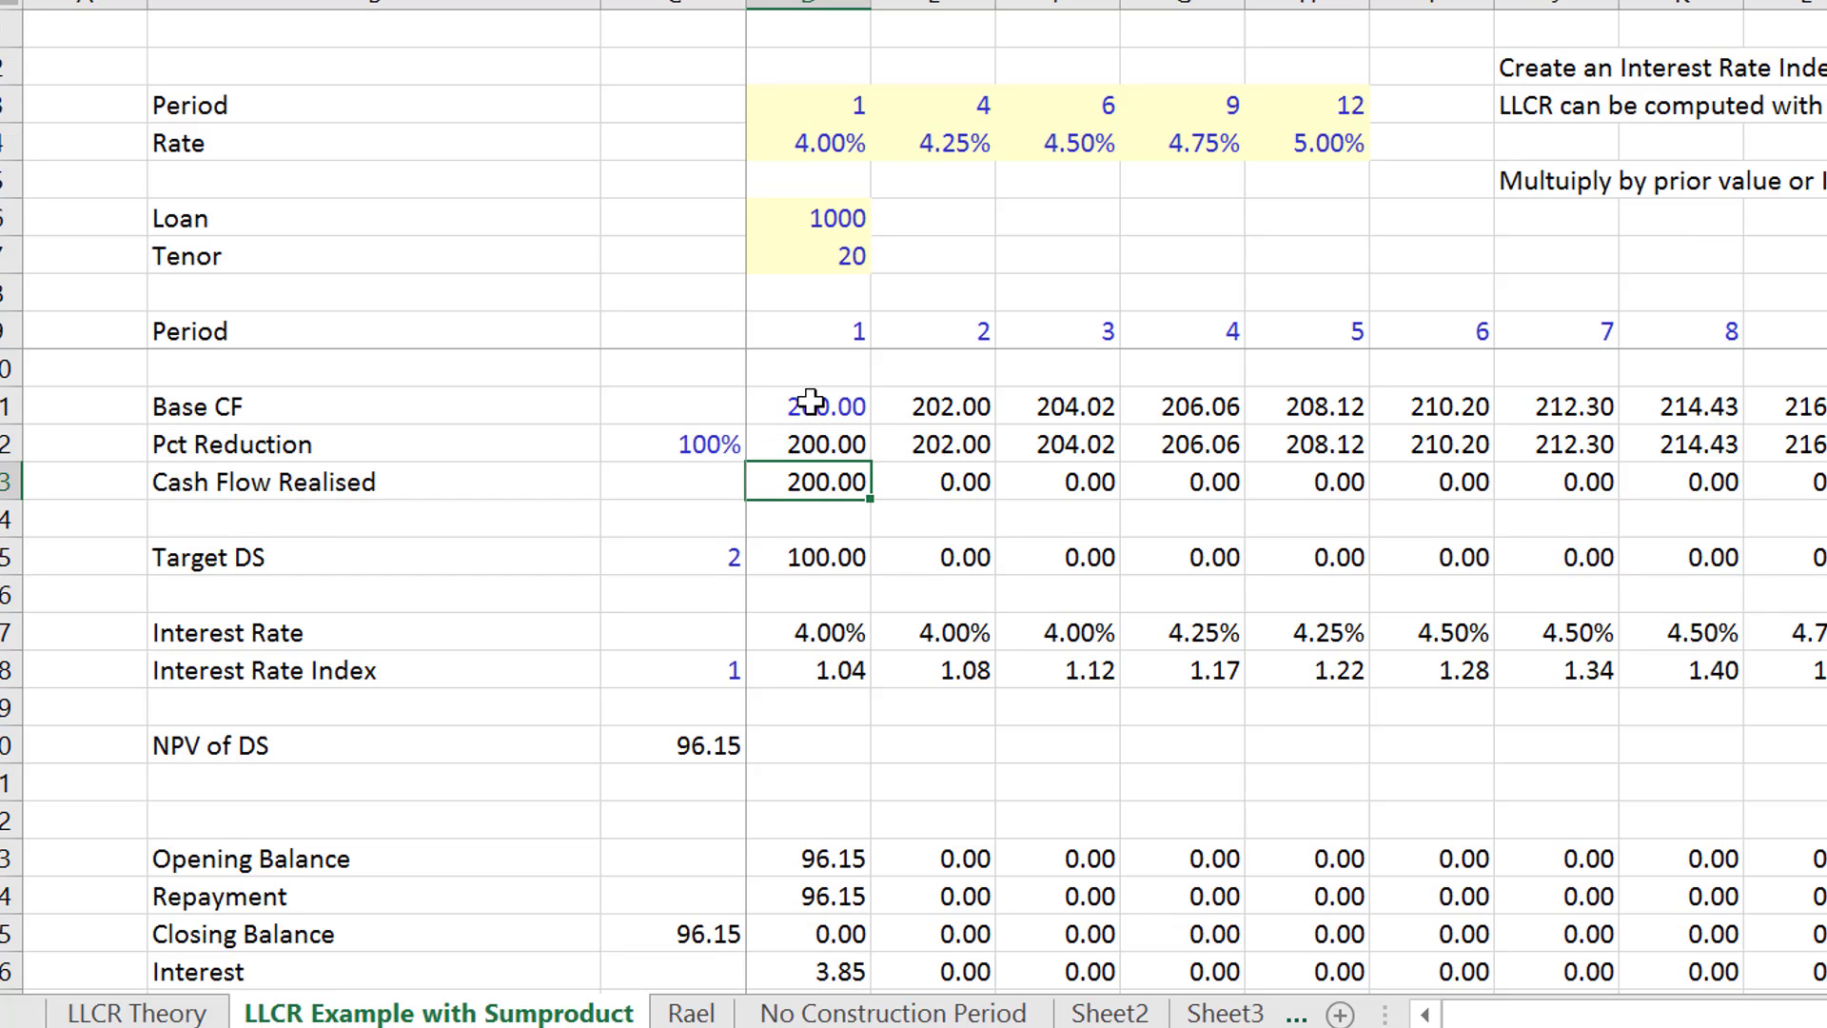
key("ctrl+shift+Right")
key("ctrl+r")
- Format the Target DS factor in C15 as a number with two decimals
key("Down")
key("Down")
key("Down")
key("Down")
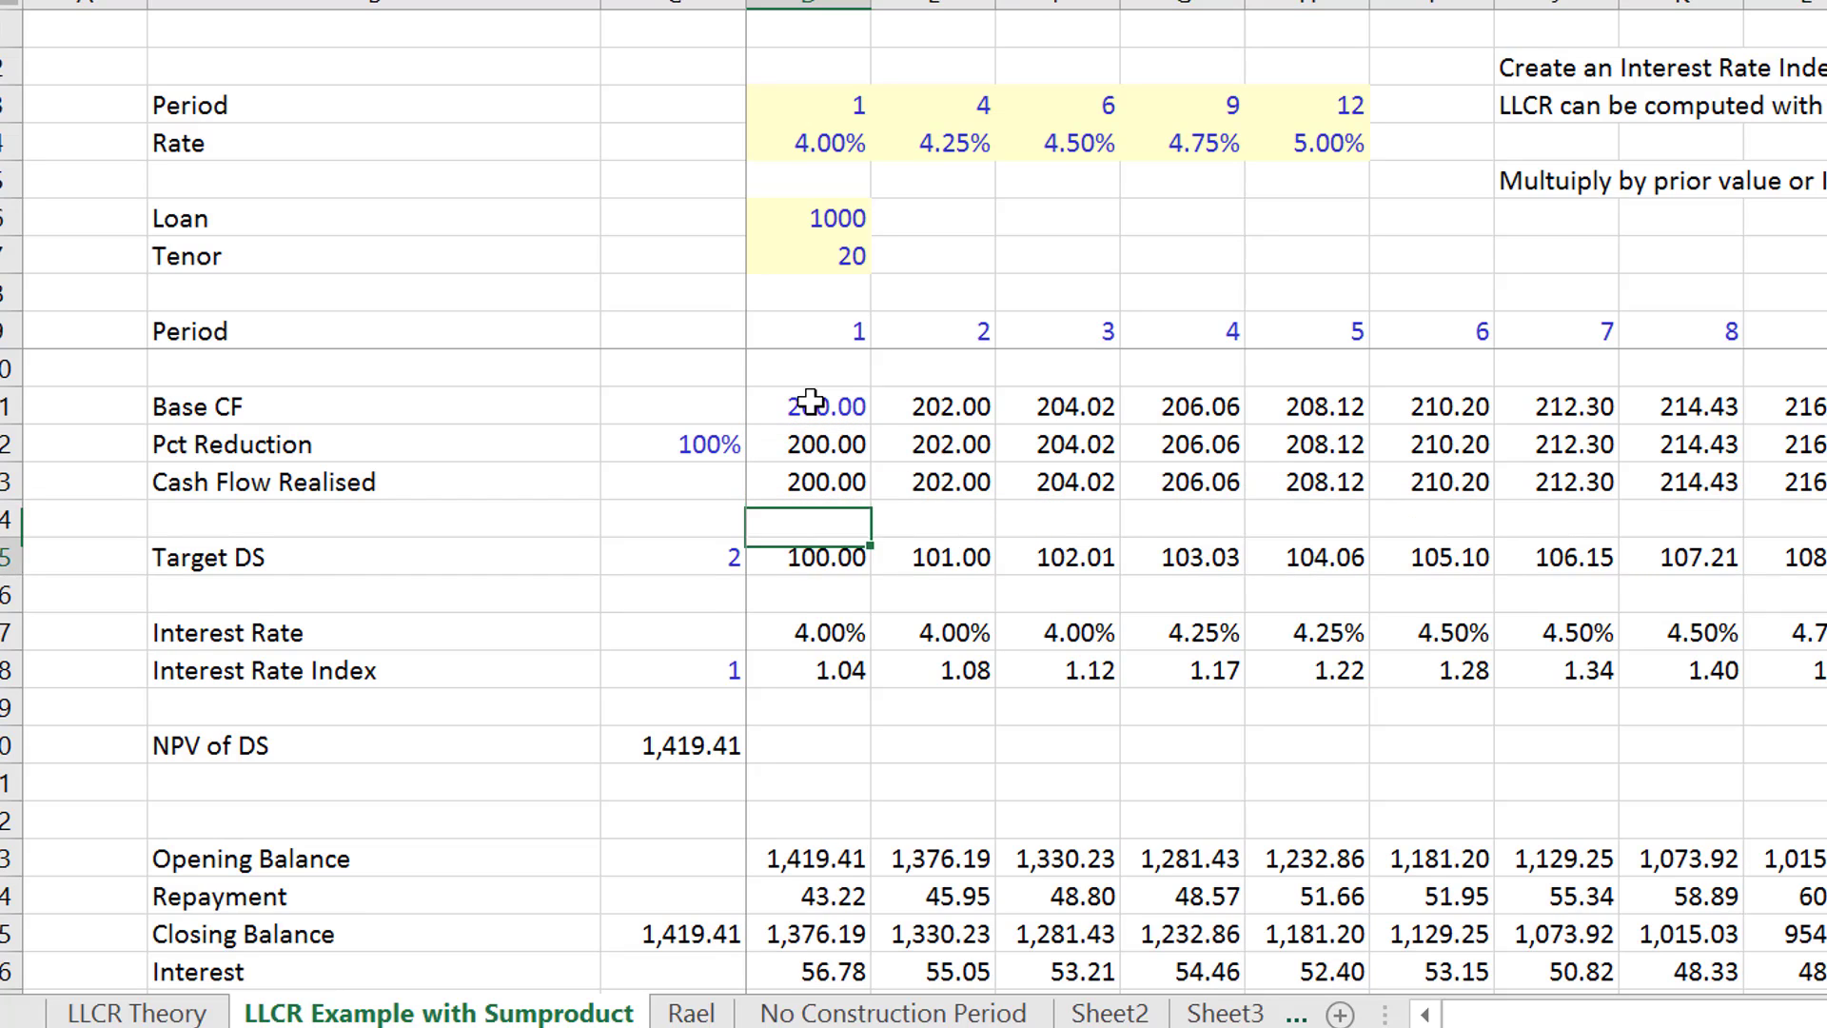
key("Down")
key("Down")
key("Down")
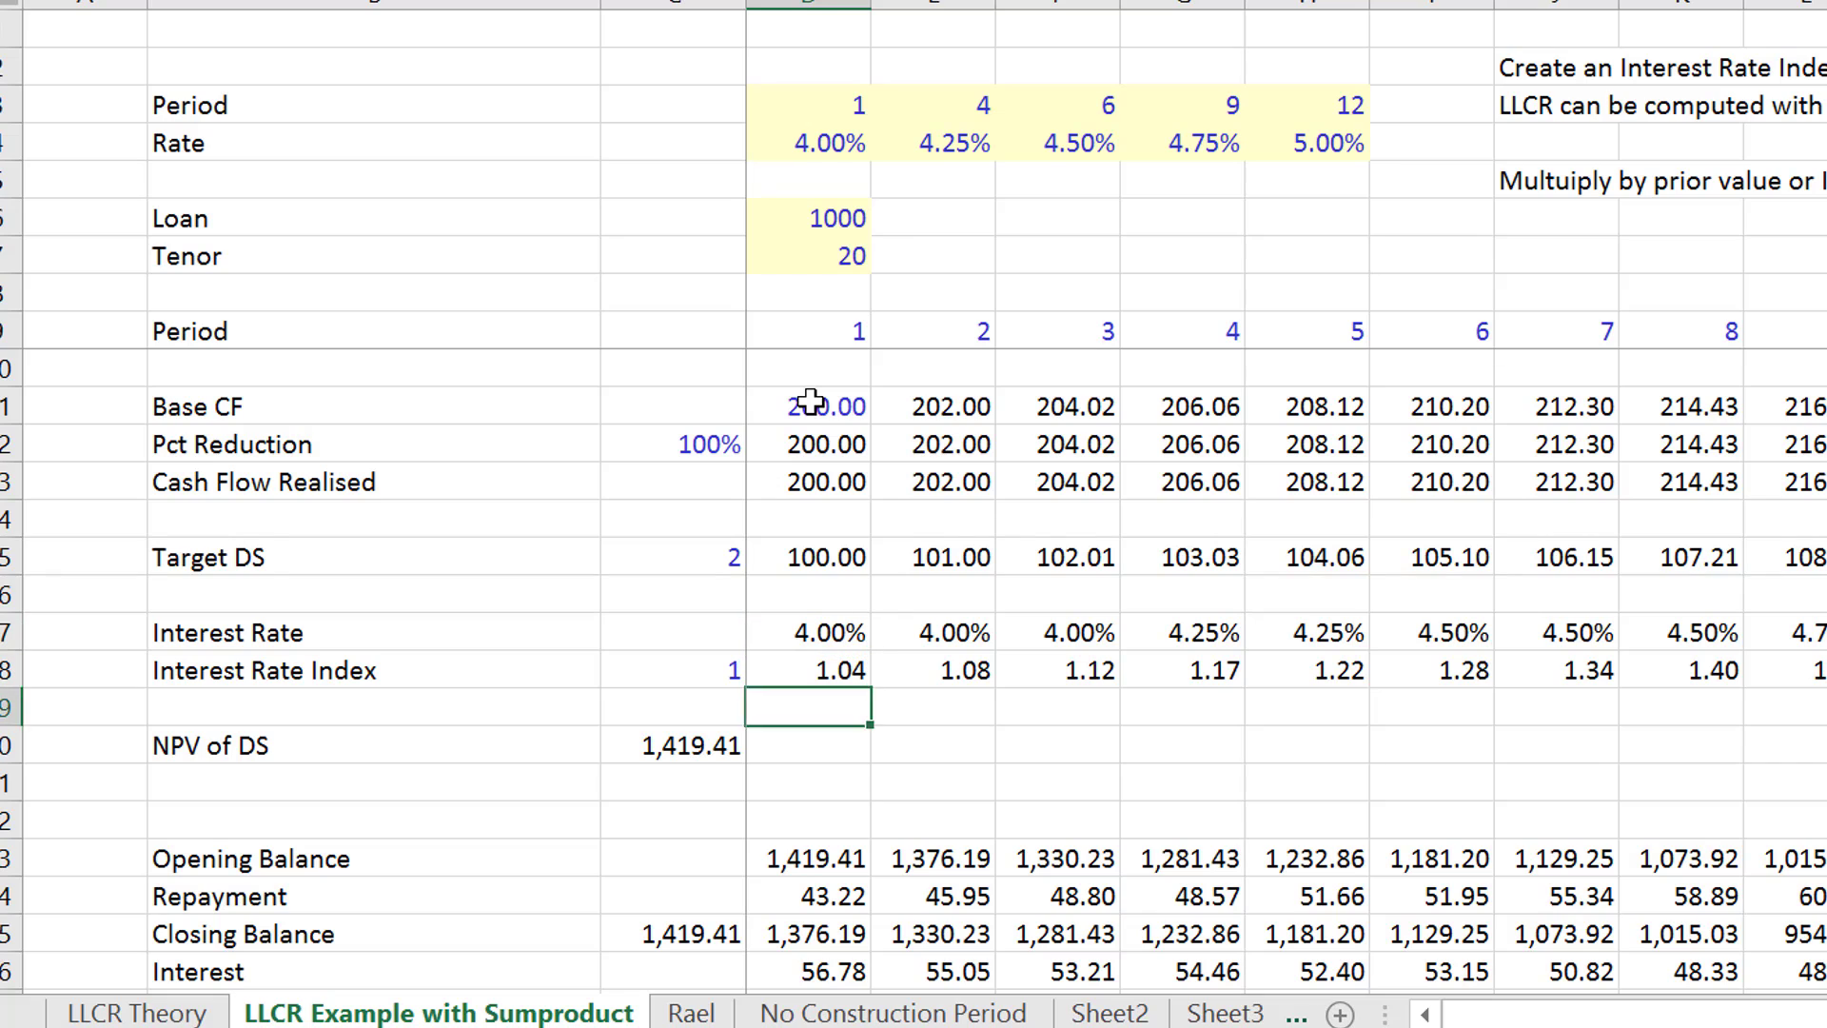
key("Up")
key("Up")
key("Up")
key("Up")
key("Up")
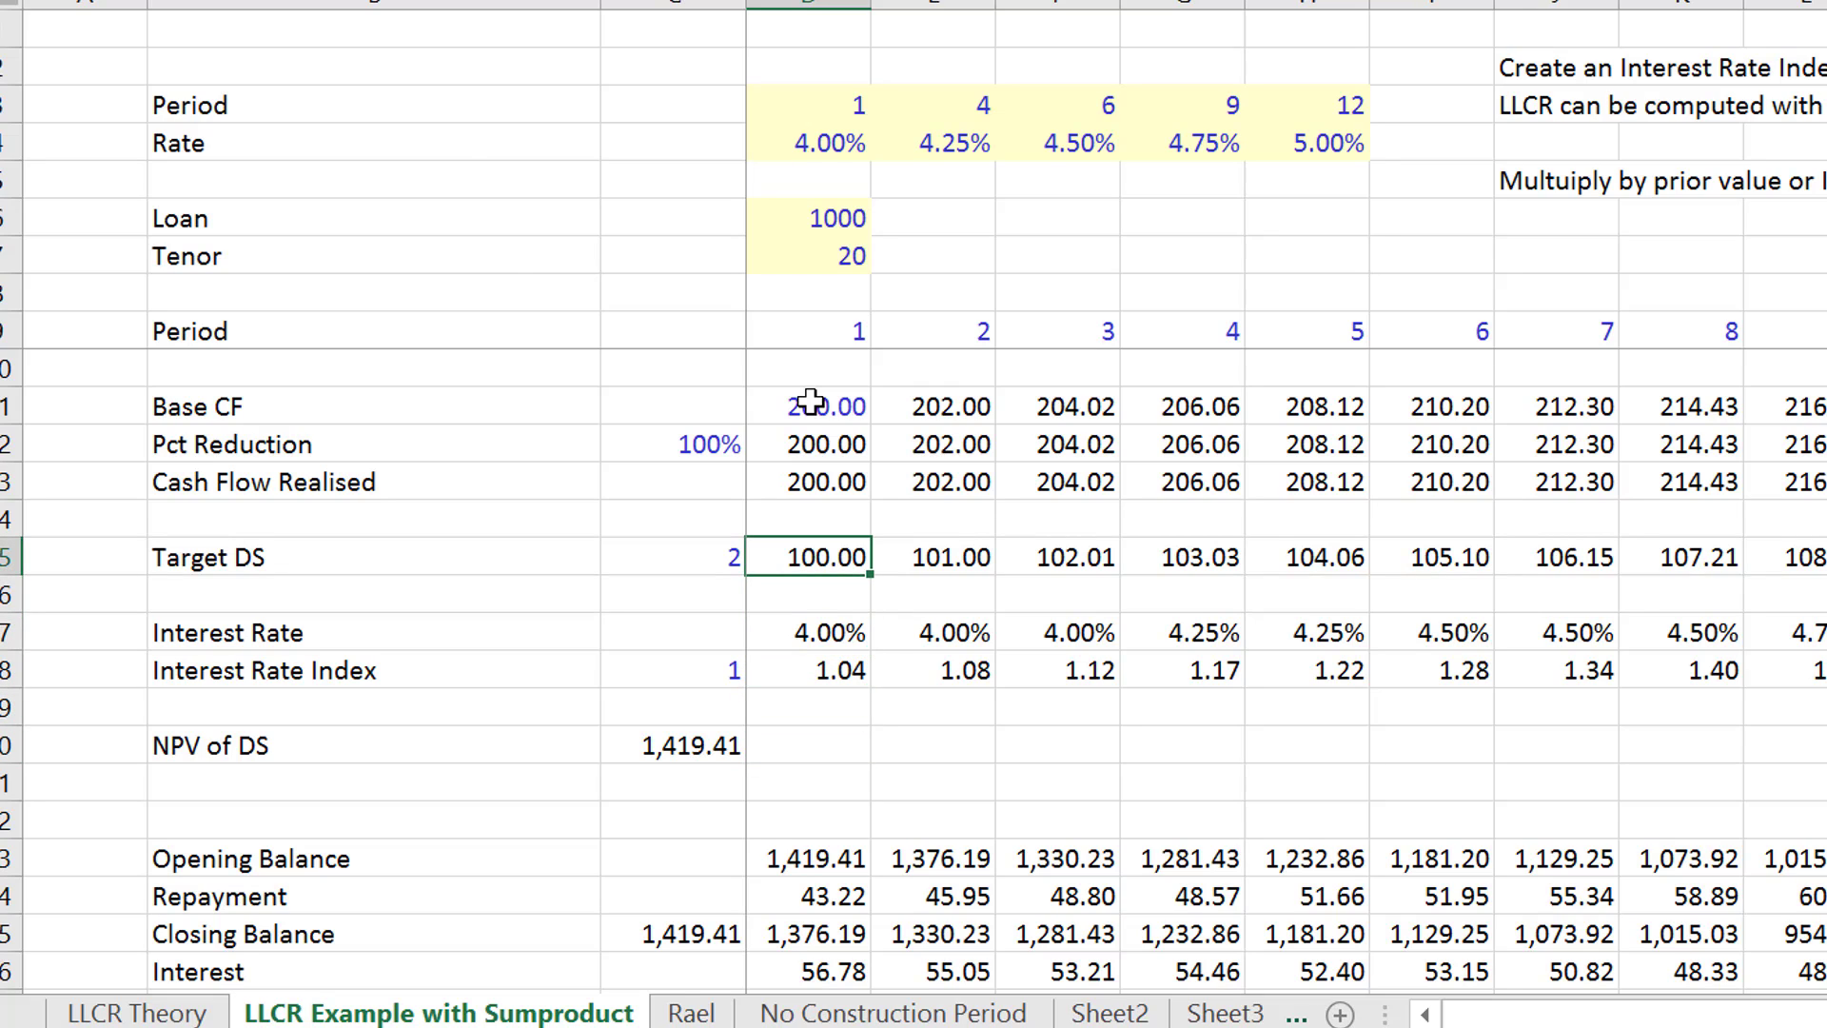
key("Left")
key("ctrl+shift+5")
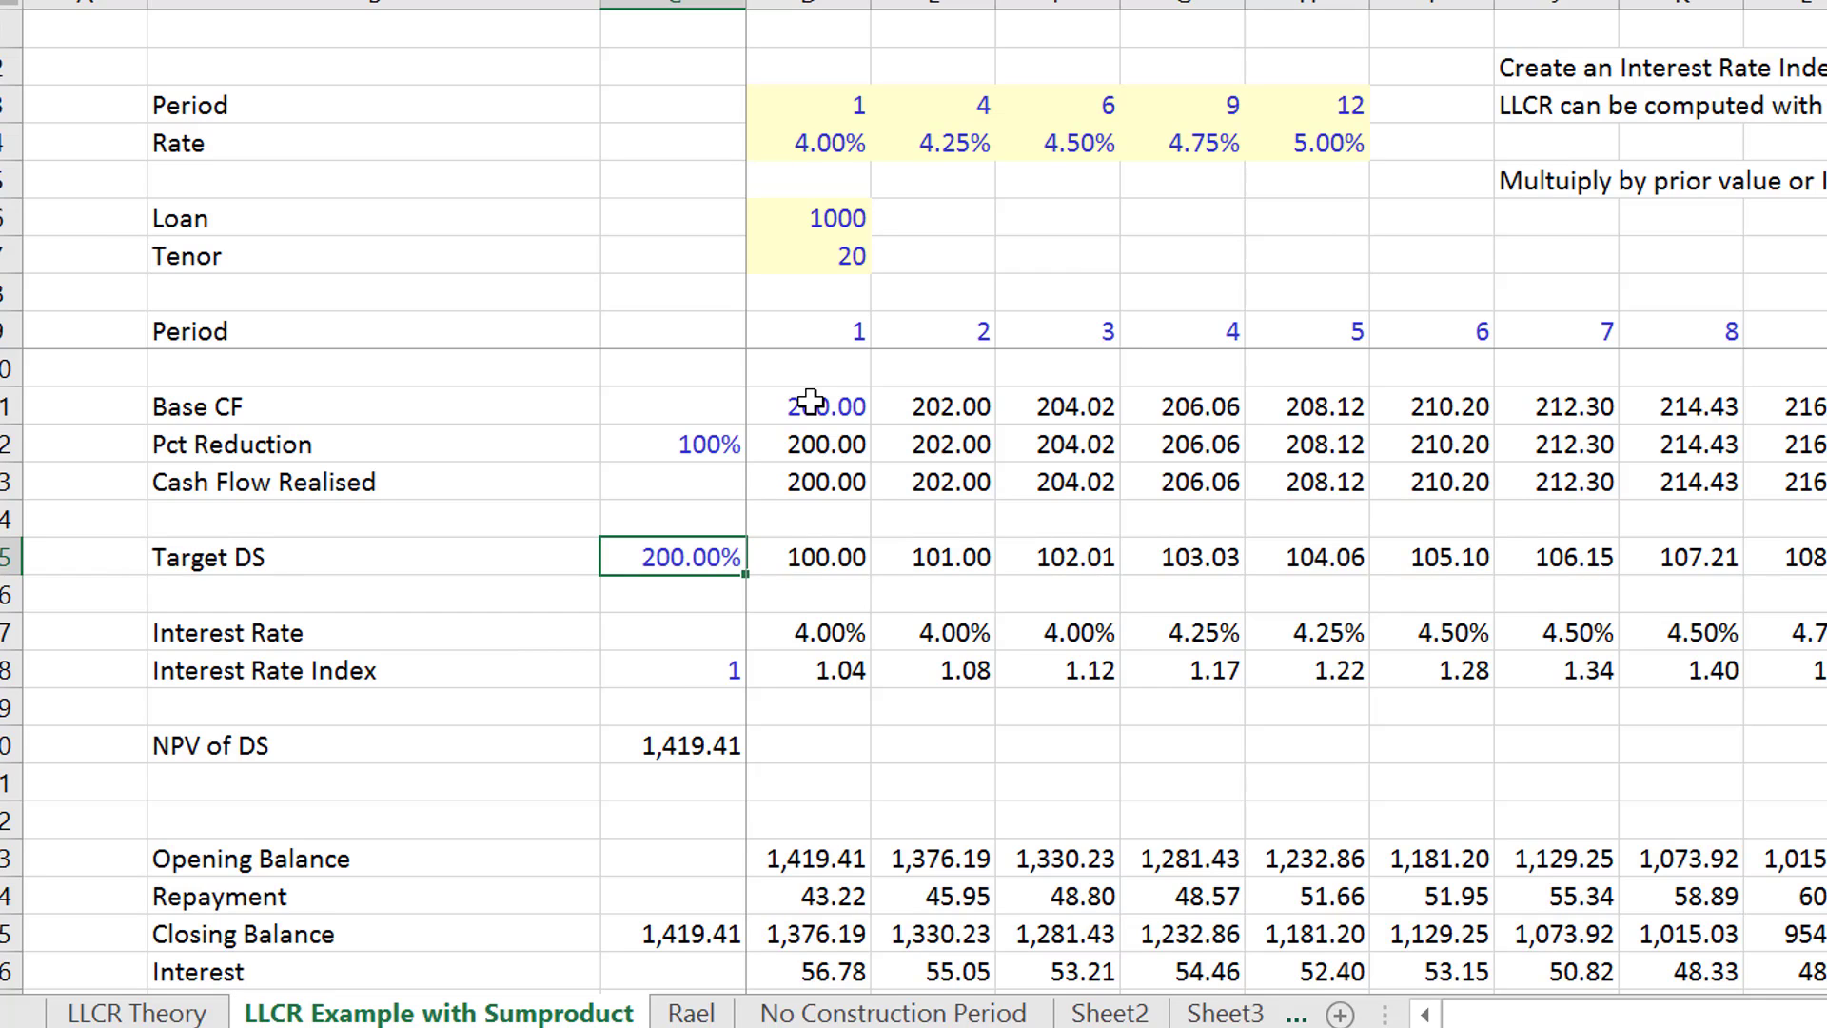
key("ctrl+shift+1")
- Examine the Rolling Forward DS, Rolling Forward Cash Flow and Rolling LLCR rows through to period 20
key("Down")
key("Down")
key("Down")
key("Down")
key("Down")
key("Down")
key("Down")
key("Down")
key("Down")
key("Down")
key("Down")
key("Down")
key("Down")
key("Down")
key("Down")
key("Down")
key("Down")
key("Down")
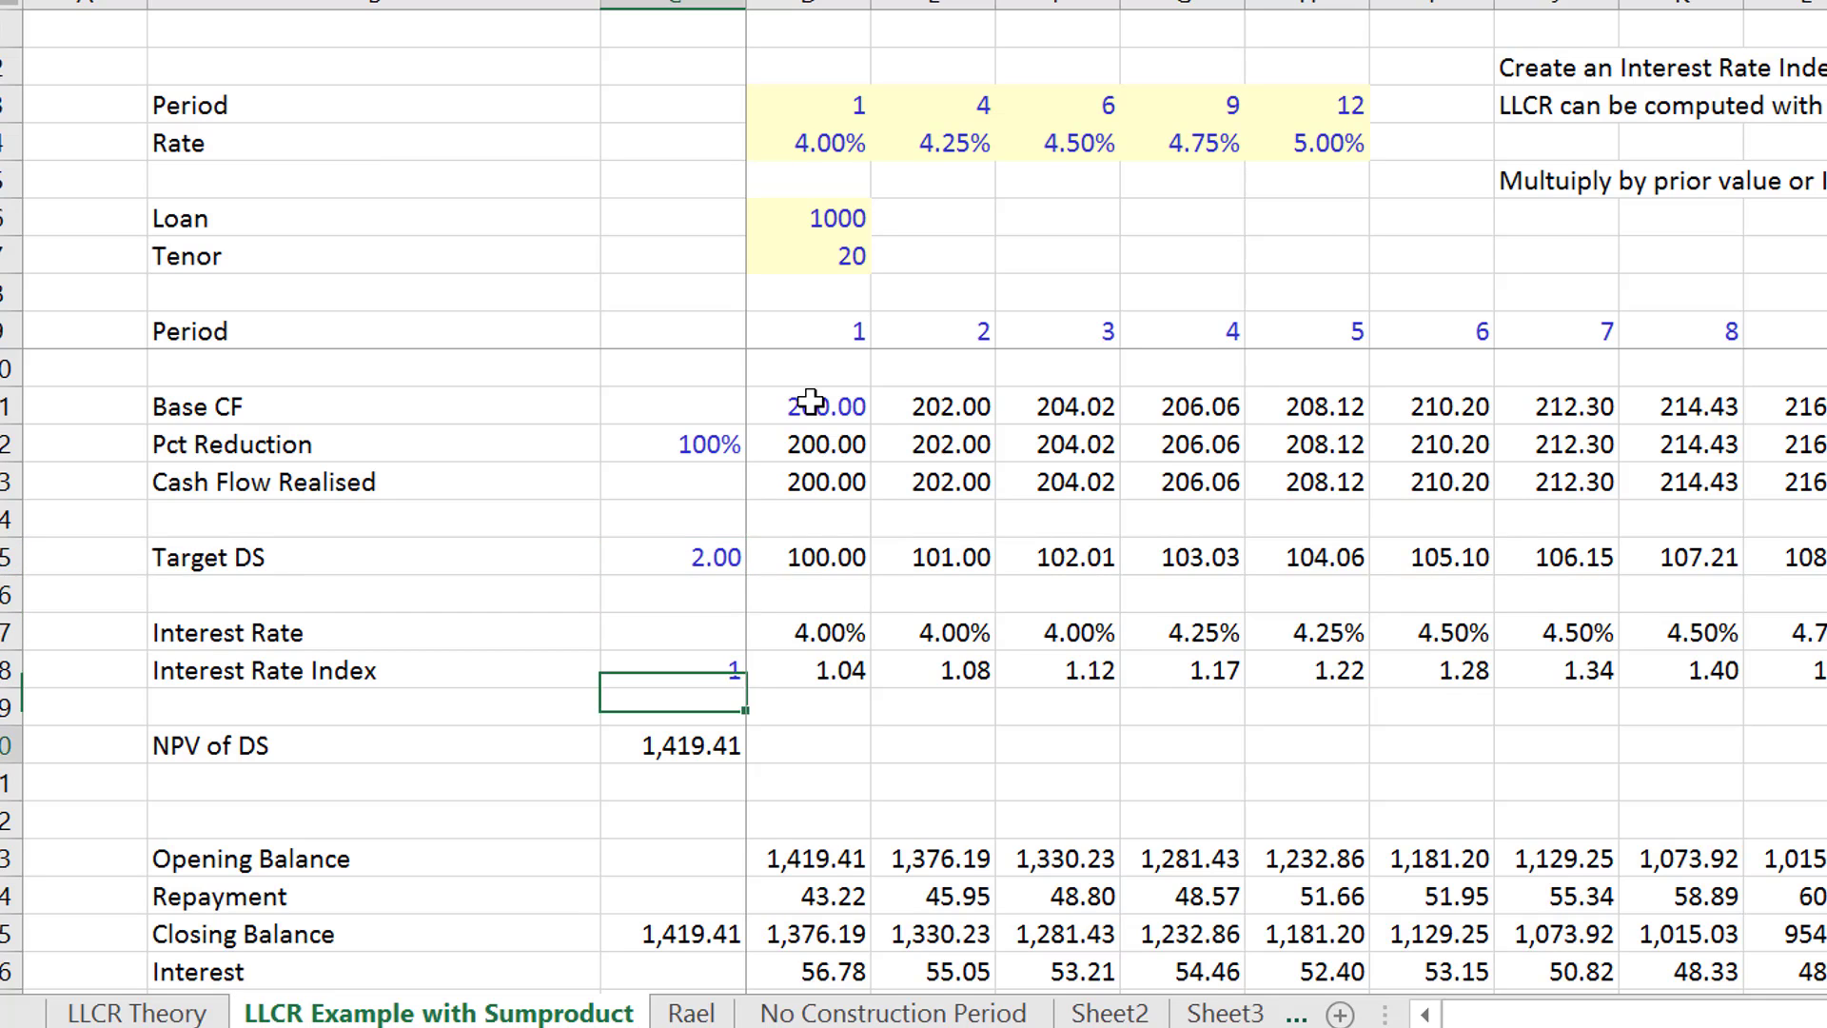
key("Down")
key("Down")
key("Down")
key("Down")
key("Up")
key("Up")
key("Up")
key("Up")
key("Right")
key("Right")
key("Right")
key("Right")
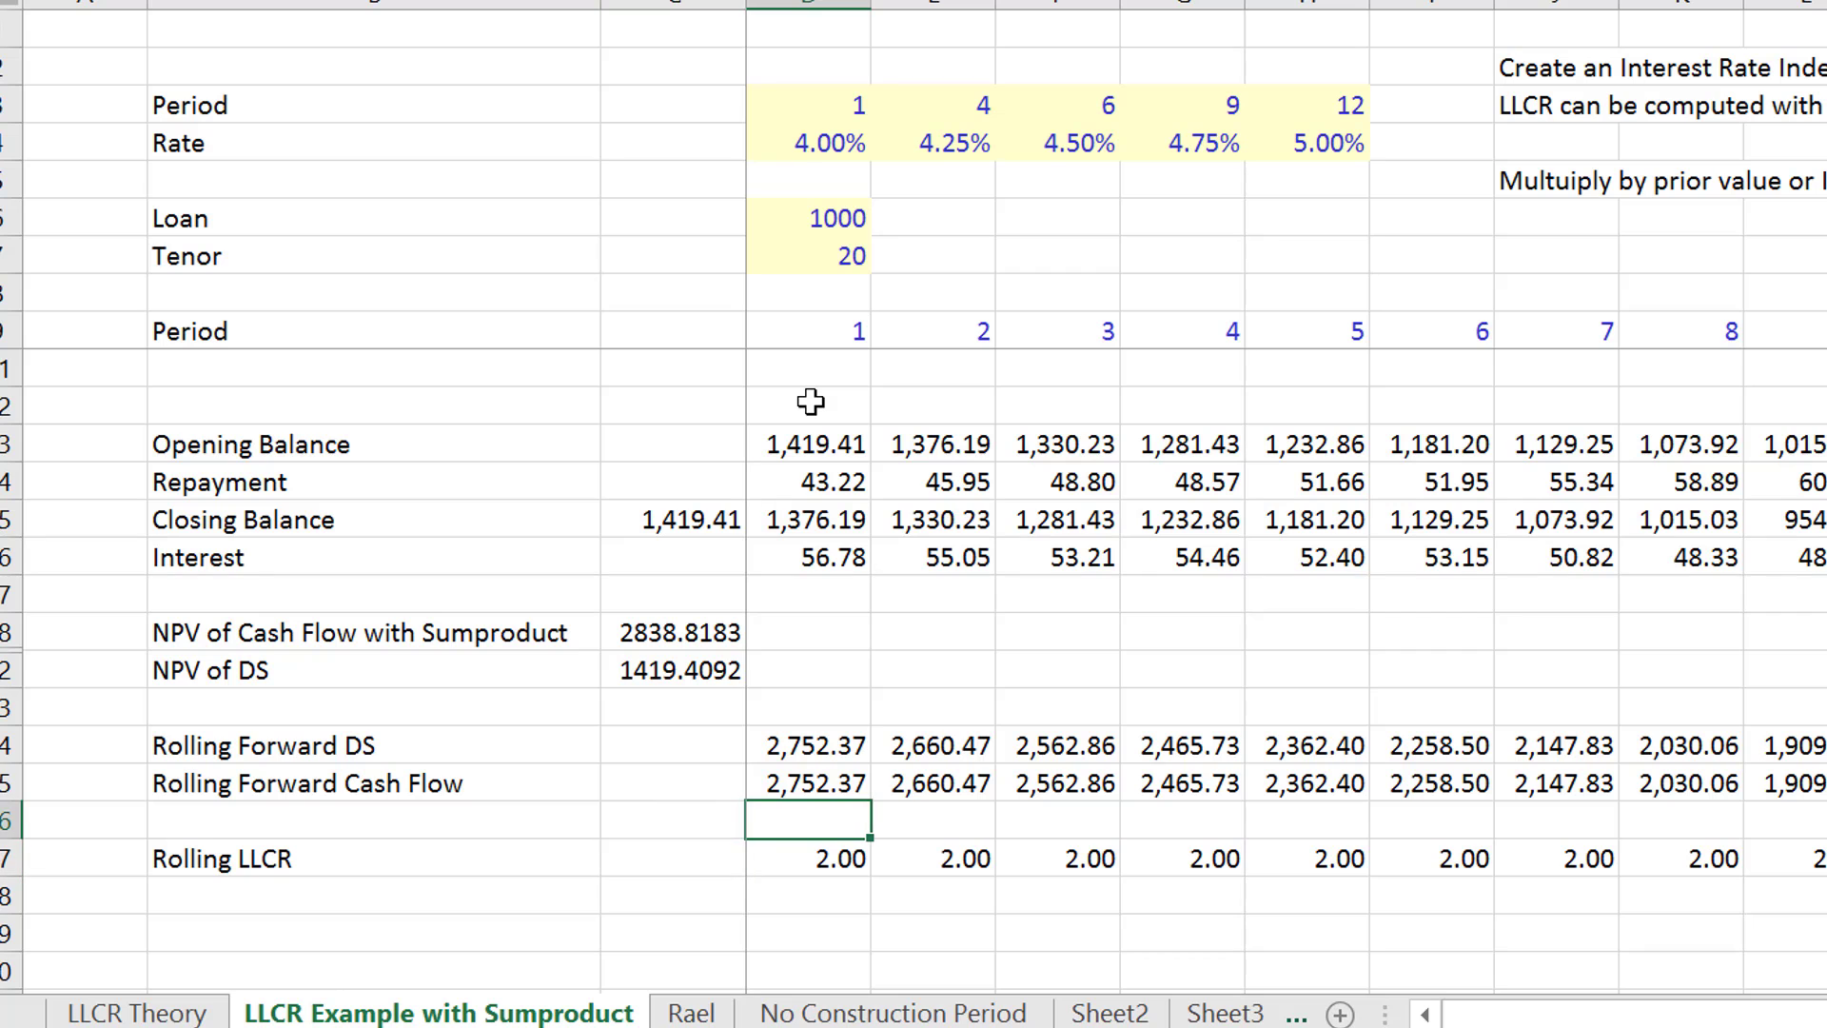
key("Right")
key("Right")
key("Right")
key("Right")
key("Right")
key("Right")
key("Right")
key("Right")
key("Right")
key("Right")
key("Right")
key("Right")
key("Right")
key("Right")
key("Right")
key("Right")
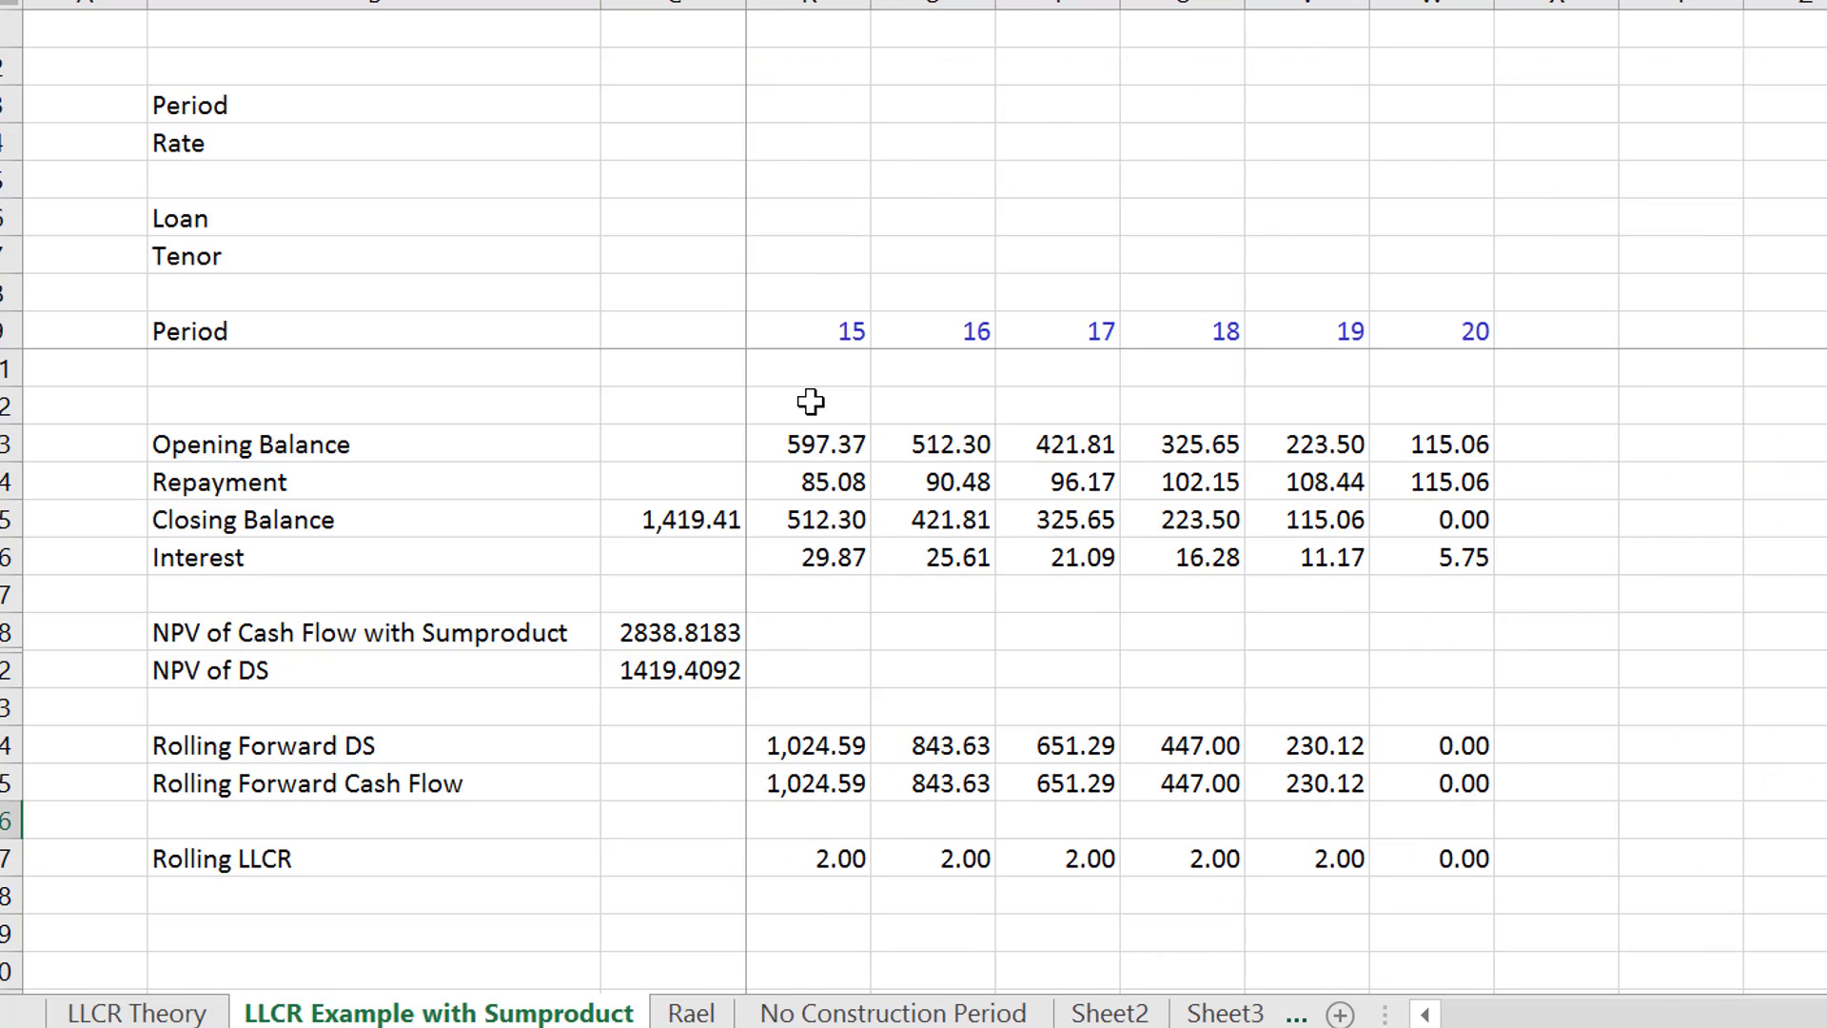
key("Left")
key("Left")
key("Left")
key("Left")
key("Left")
key("Left")
key("Left")
key("Left")
key("Left")
key("Left")
key("Left")
key("Left")
key("Left")
key("Left")
key("Left")
key("Left")
key("Left")
key("Left")
key("Left")
key("Left")
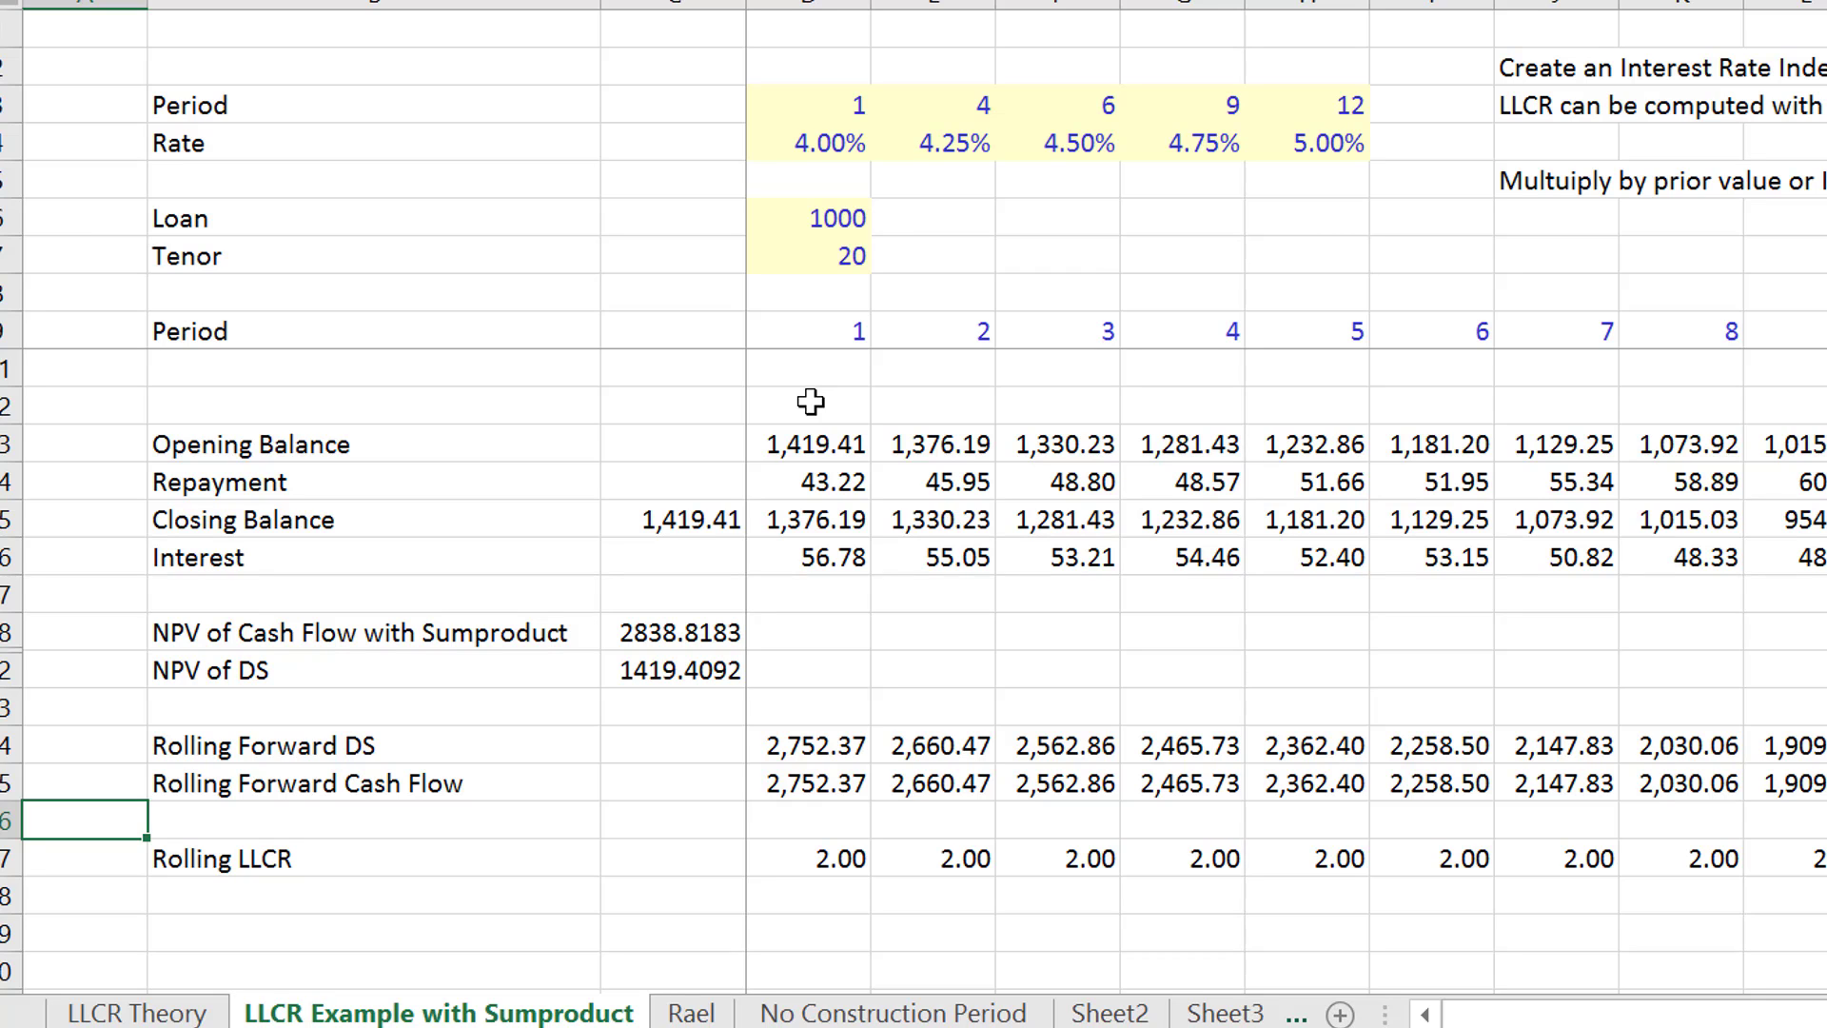
key("Up")
key("Up")
key("Up")
key("Up")
key("Up")
key("Up")
key("Up")
key("Up")
key("Up")
key("Up")
key("Up")
key("Up")
key("Up")
key("Up")
key("Up")
key("Up")
key("Up")
key("Up")
key("Up")
key("Up")
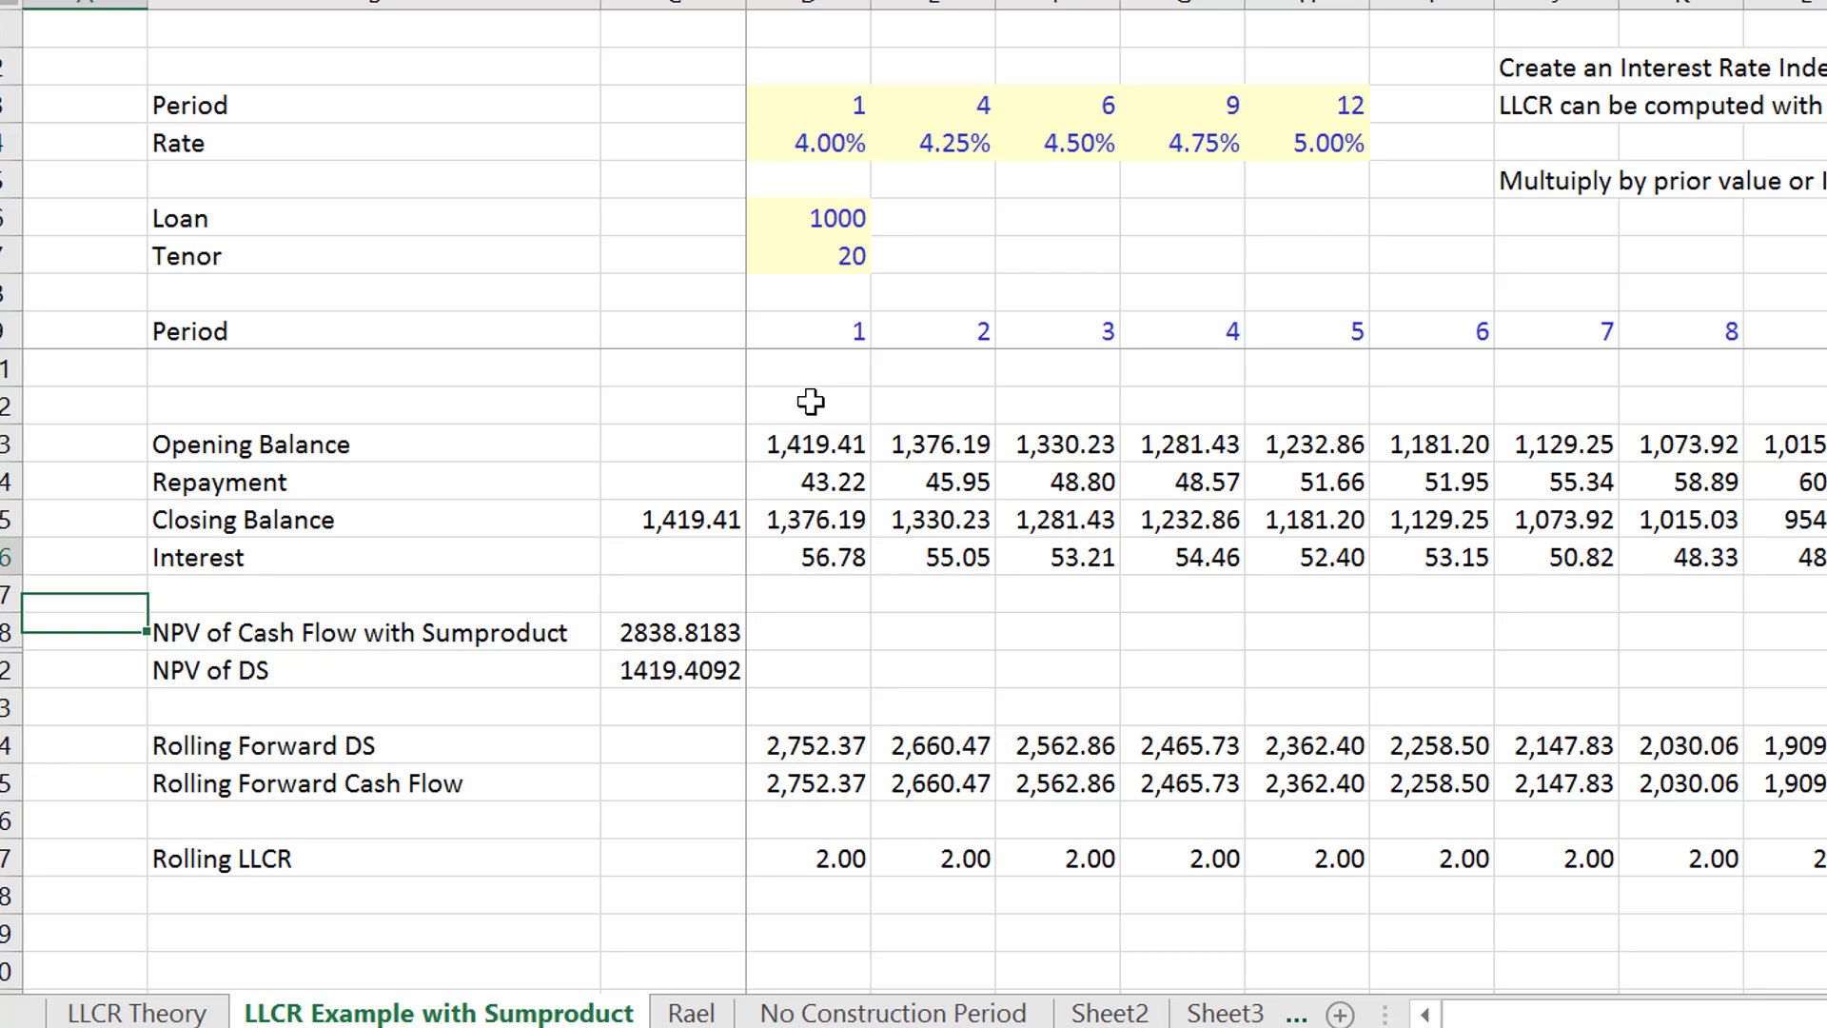
- Examine the Base CF, Pct Reduction and Cash Flow Realised rows across all periods
key("Down")
key("Down")
key("Down")
key("Down")
key("Down")
key("Down")
key("Down")
key("Down")
key("Down")
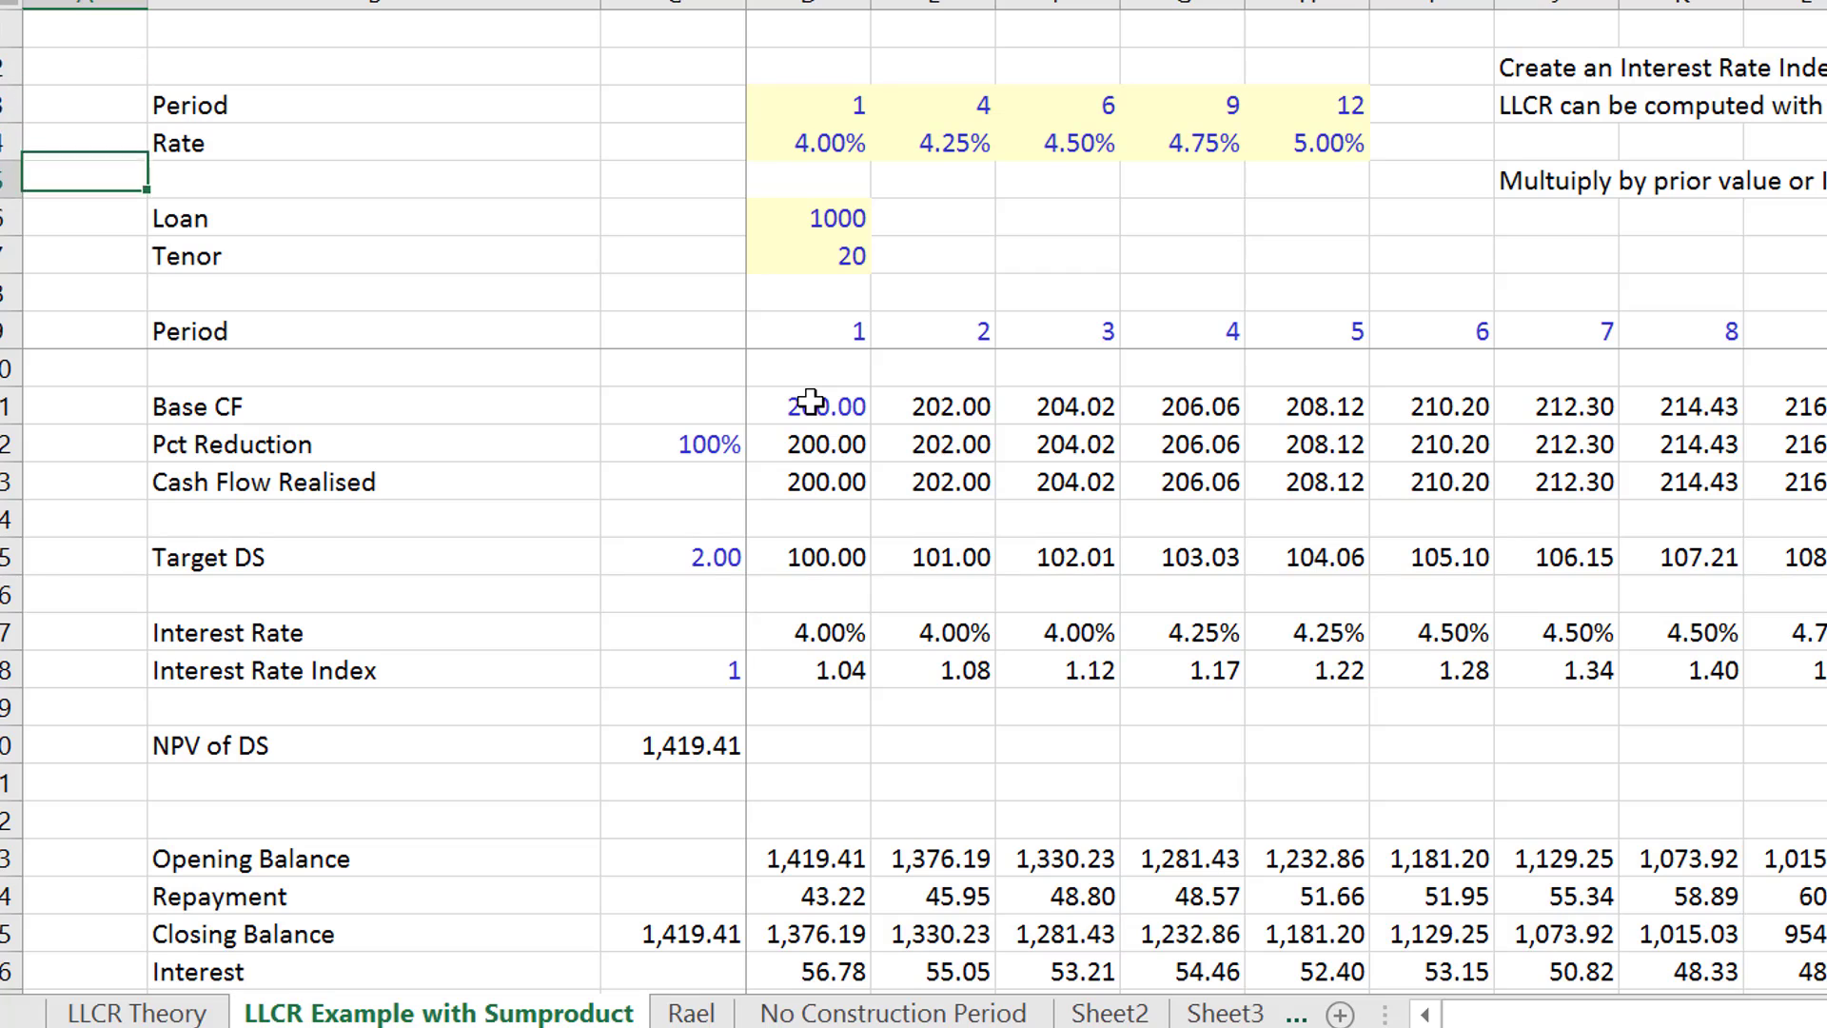
key("Down")
key("Right")
key("Right")
key("Right")
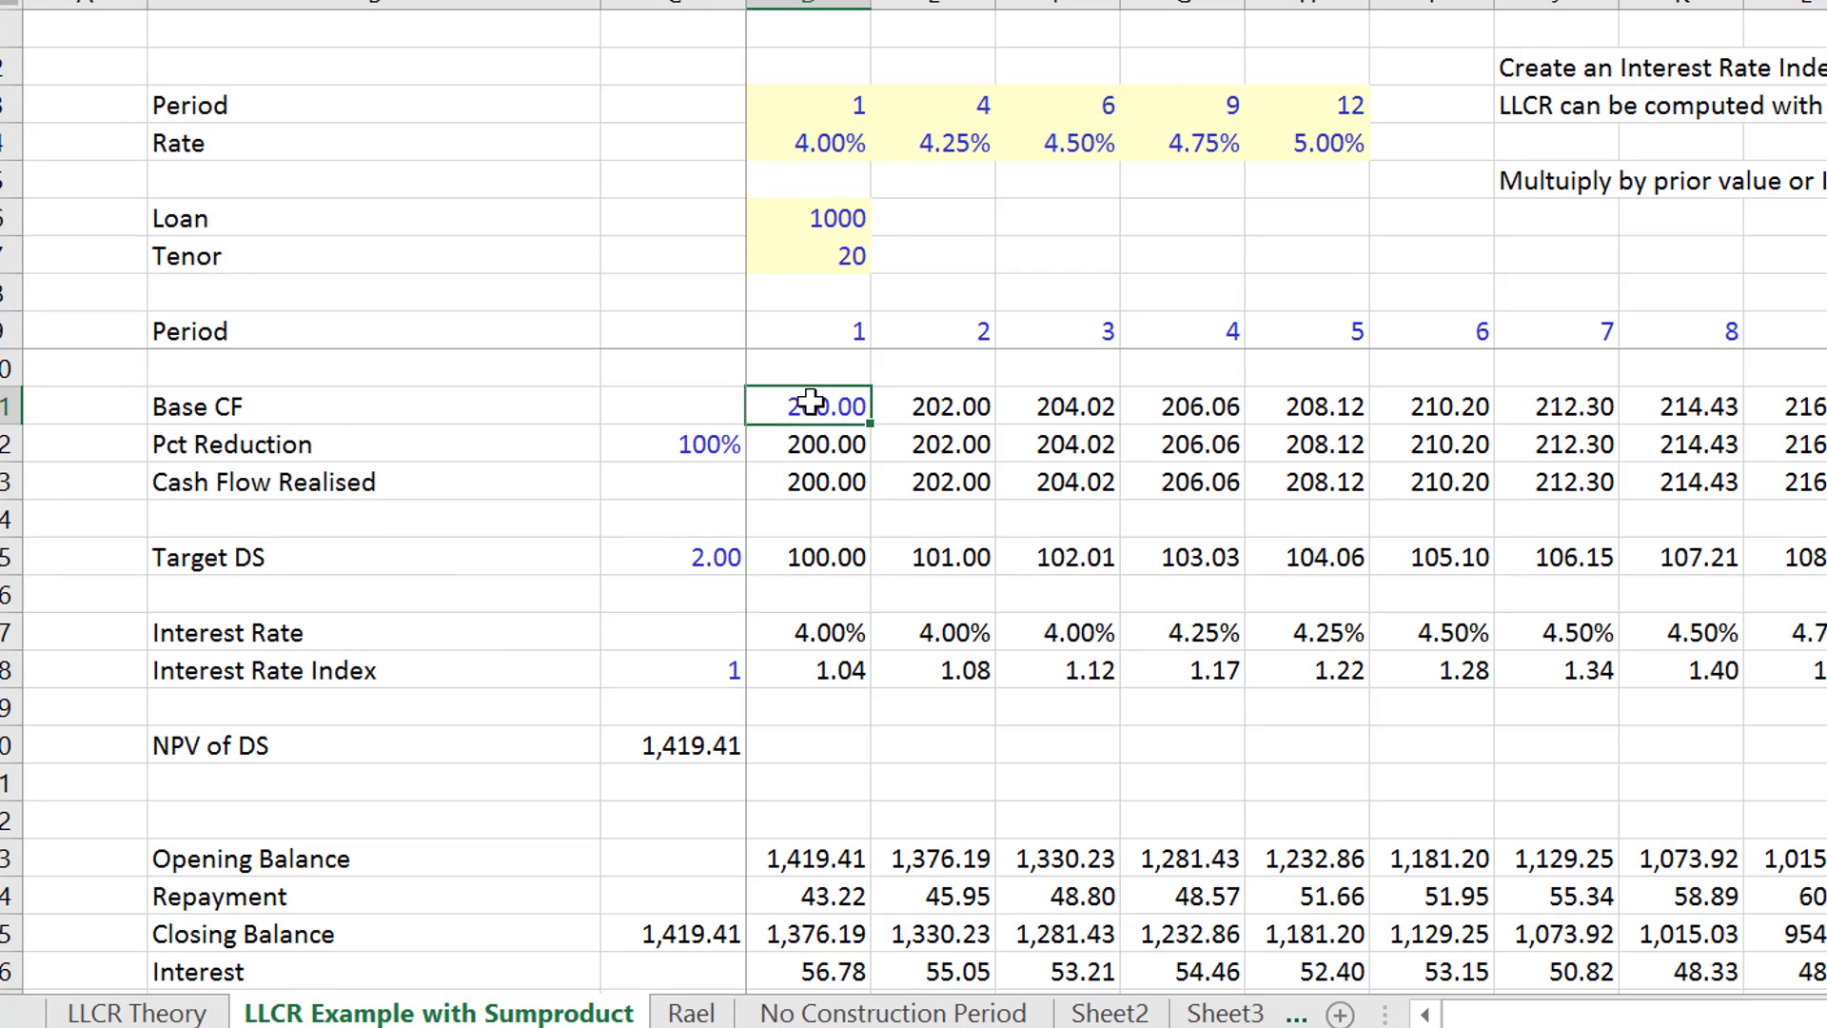
key("Down")
key("Right")
key("Right")
key("Right")
key("Right")
key("Right")
key("Right")
key("Right")
key("Right")
key("Right")
key("Right")
key("Right")
key("Right")
key("Right")
key("Right")
key("Right")
key("Right")
key("Right")
key("Right")
key("Right")
key("Right")
key("Right")
key("Right")
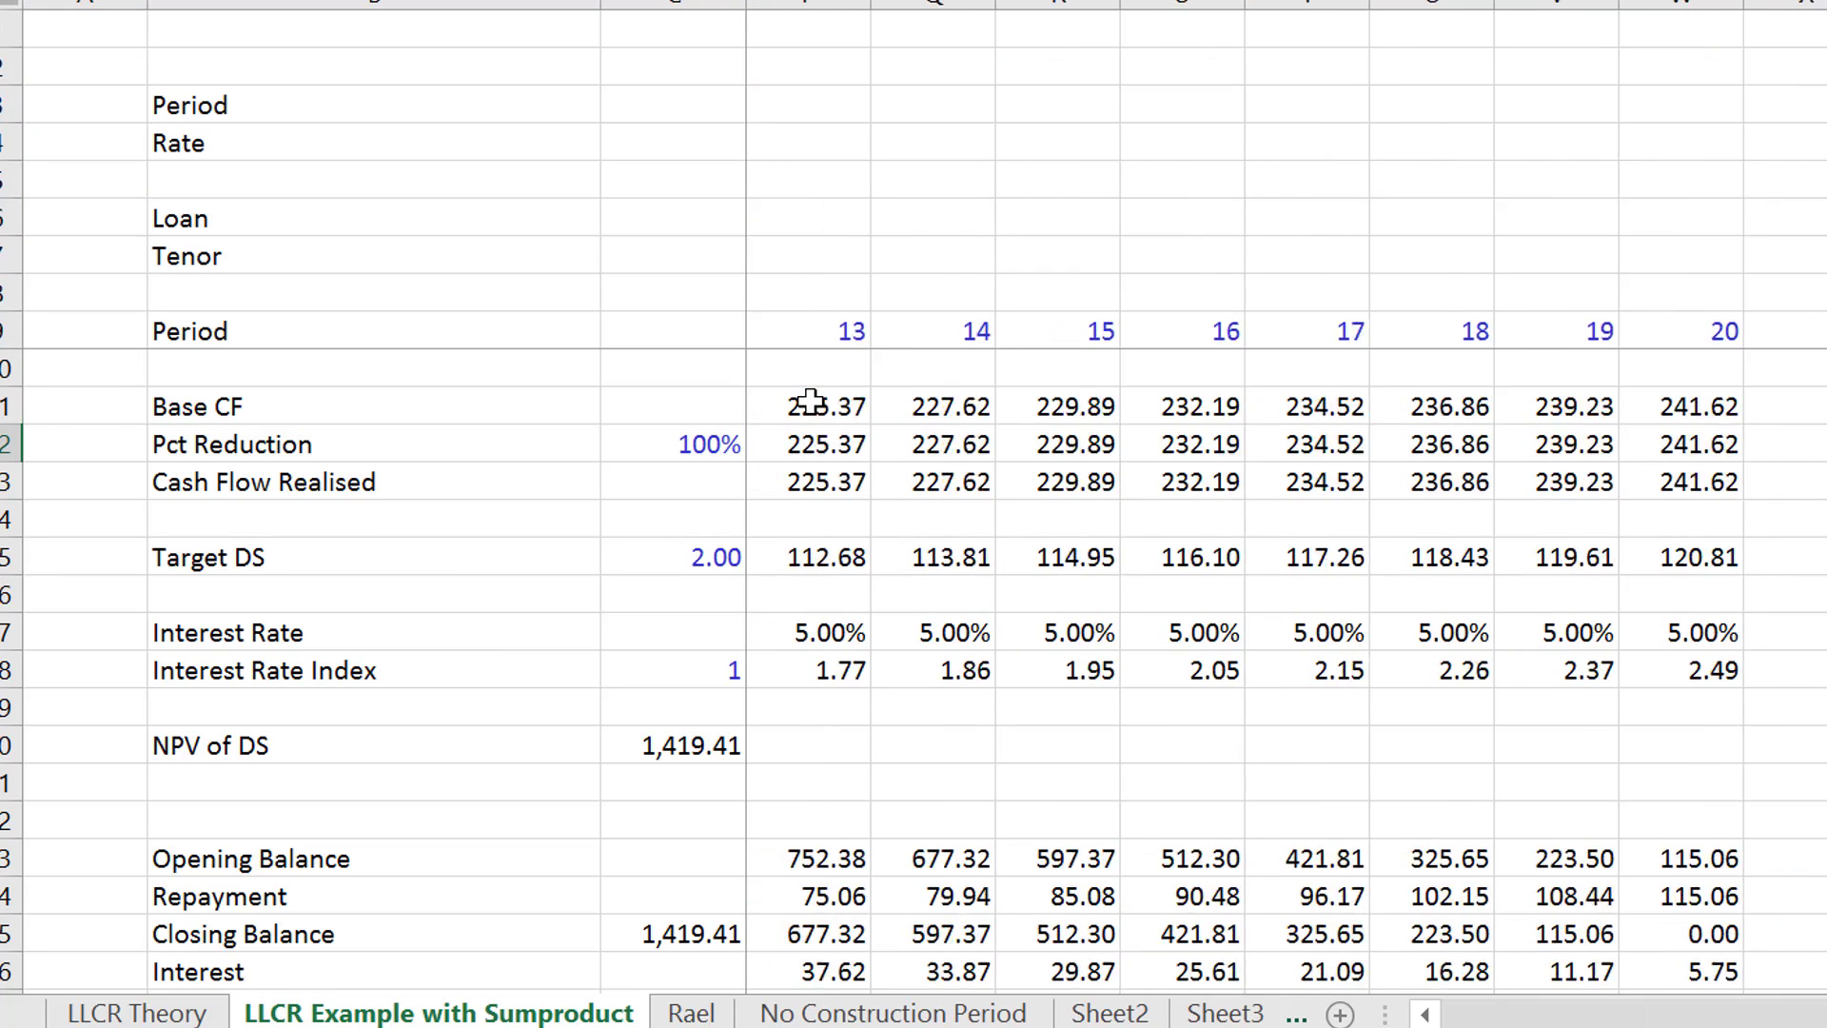
key("Left")
key("Left")
key("Left")
key("Left")
key("Left")
key("Left")
key("Left")
key("Left")
key("Left")
key("Left")
key("Left")
key("Left")
key("Left")
key("Left")
key("Left")
key("Left")
key("Left")
key("Left")
key("Left")
key("Left")
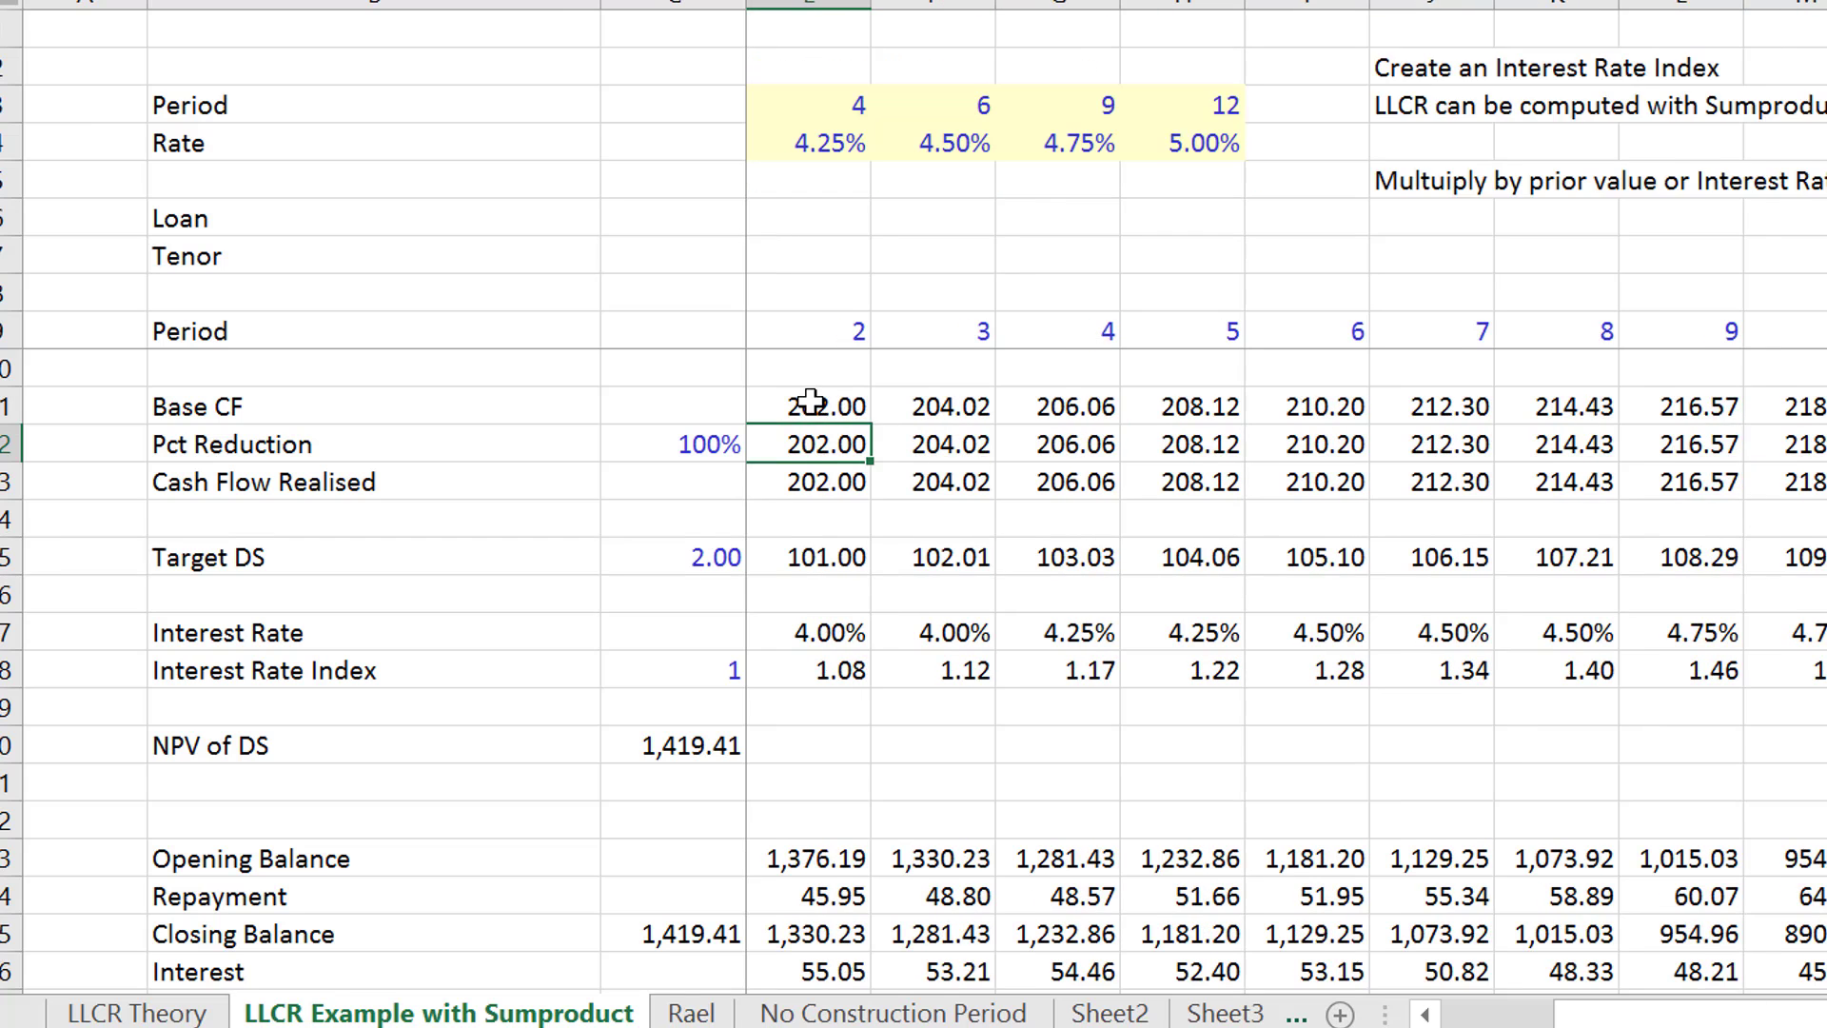
- Examine the debt schedule, NPV and rolling forward rows, and return to the cash flow inputs
key("Down")
key("Down")
key("Down")
key("Down")
key("Down")
key("Down")
key("Down")
key("Down")
key("Down")
key("Down")
key("Down")
key("Down")
key("Down")
key("Down")
key("Down")
key("Down")
key("Down")
key("Down")
key("Down")
key("Down")
key("Down")
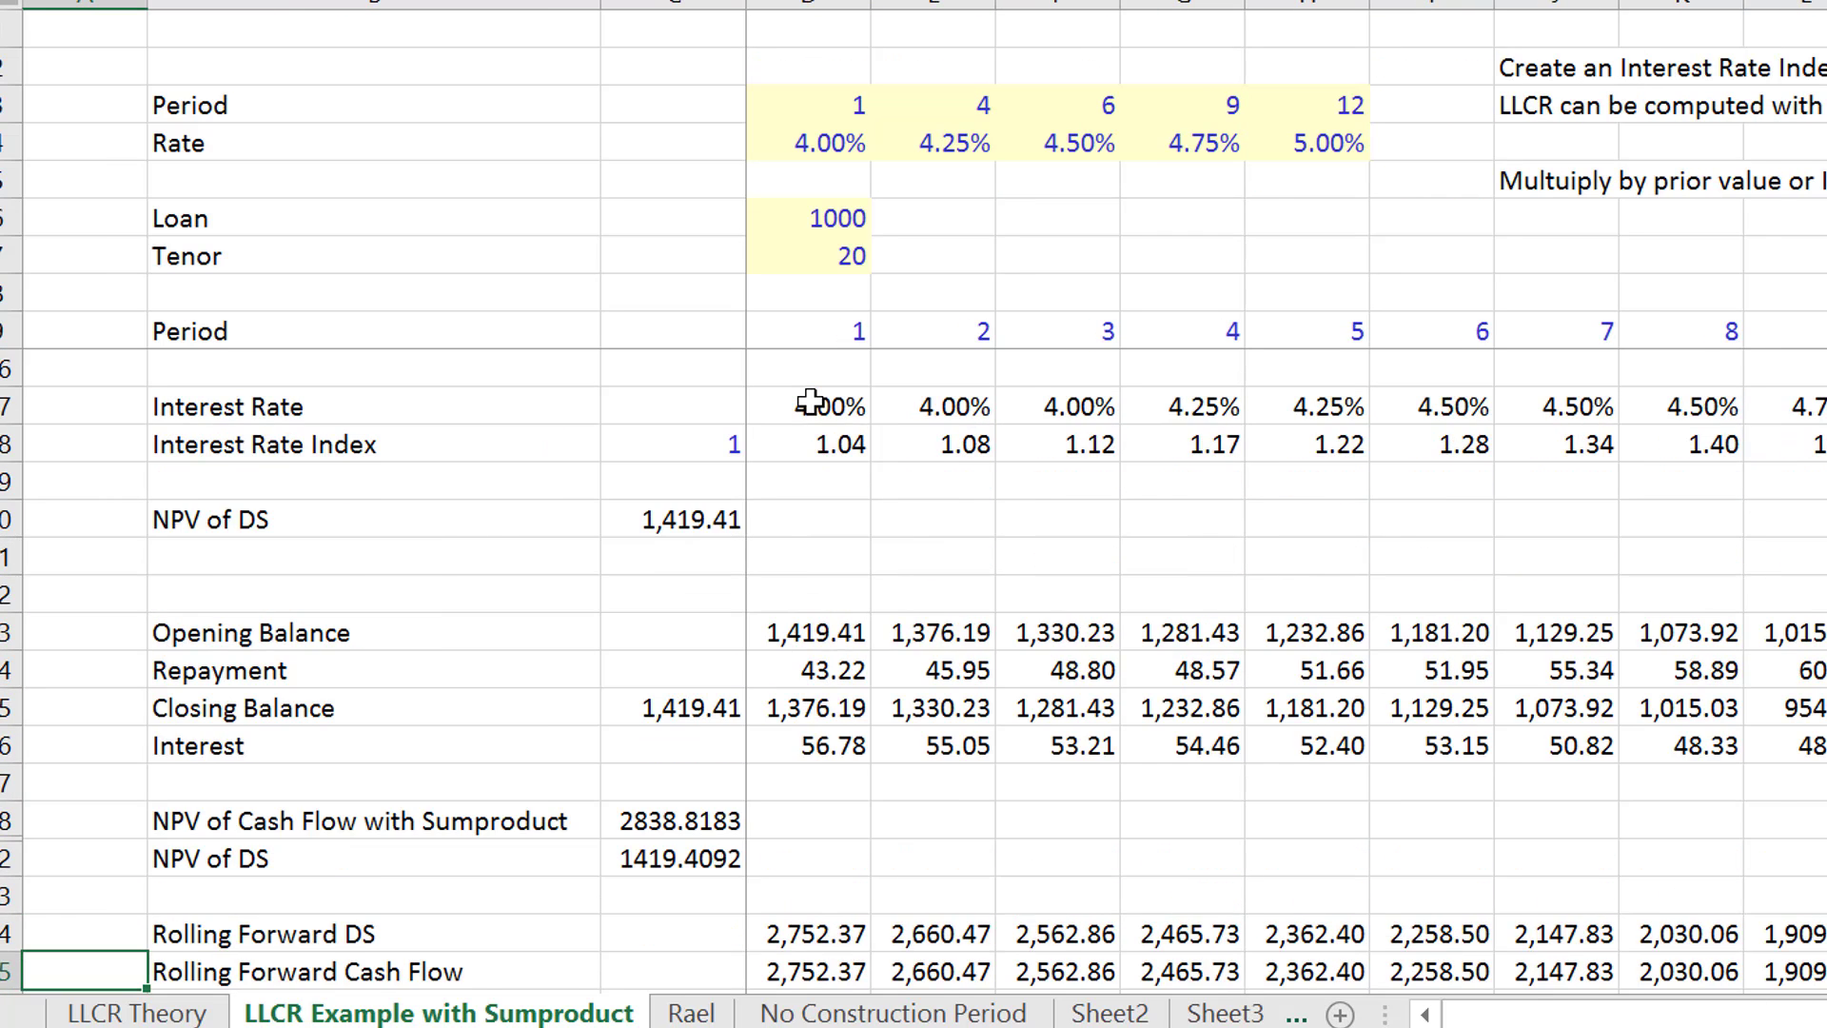
key("Up")
key("Up")
key("Up")
key("Up")
key("Up")
key("Up")
key("Up")
key("Up")
key("Up")
key("Up")
key("Up")
key("Up")
key("Up")
key("Up")
key("Up")
key("Up")
key("Up")
key("Up")
key("Up")
key("Up")
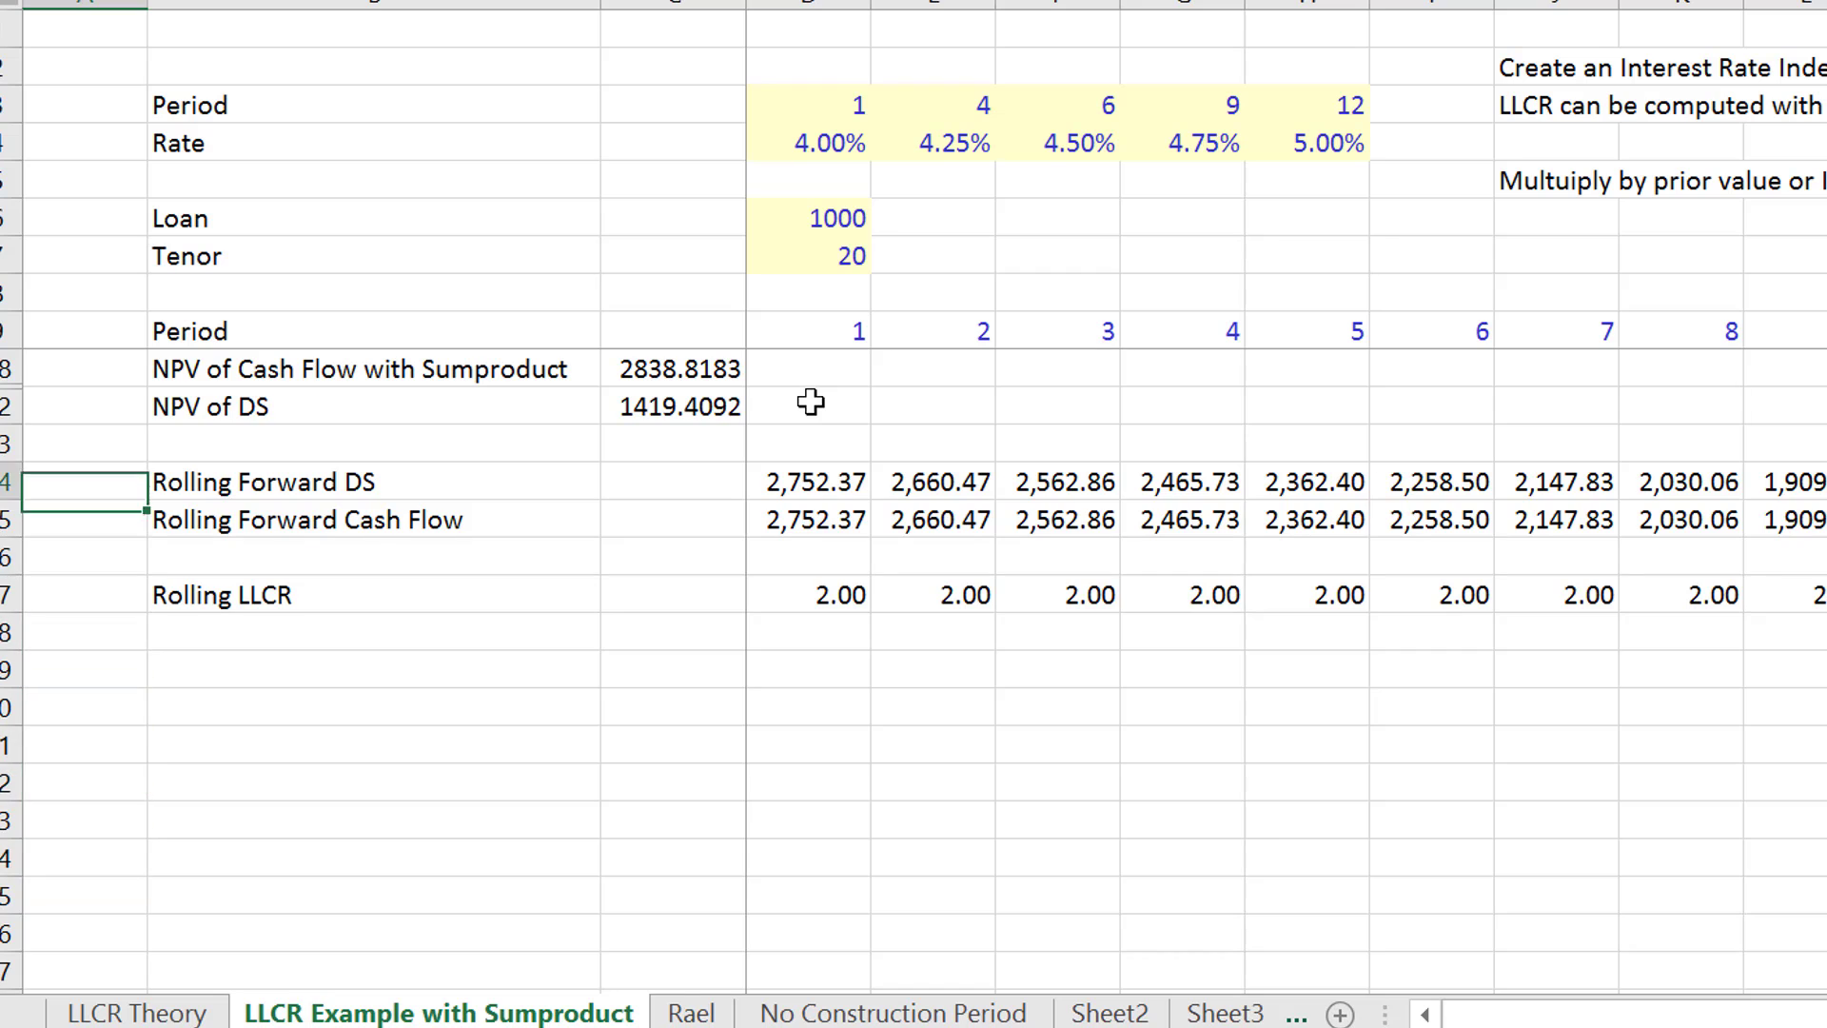
key("Down")
key("Down")
key("Down")
key("Down")
key("Down")
key("Down")
key("Down")
key("Down")
key("Down")
key("Right")
key("Right")
key("Right")
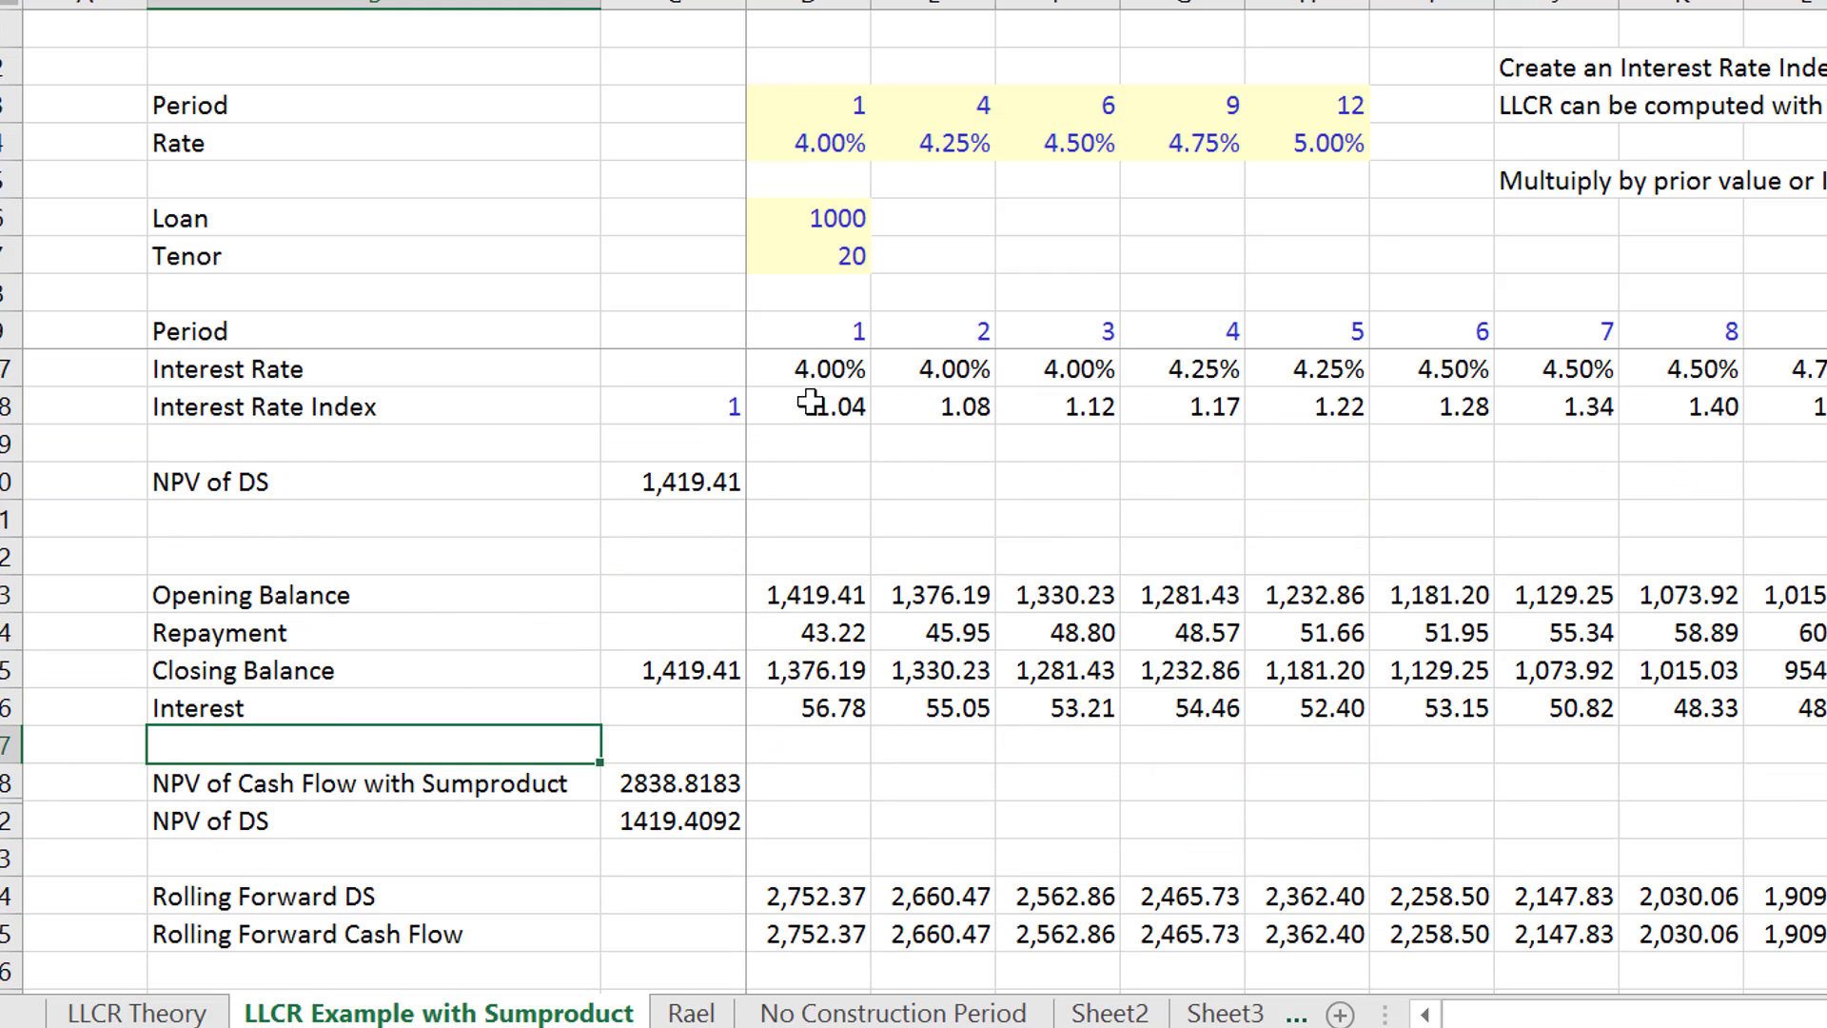
key("Up")
key("Up")
key("Up")
key("Up")
key("Up")
key("Up")
key("Up")
key("Up")
key("Up")
key("Up")
key("Up")
key("Up")
key("Up")
key("Up")
key("Up")
key("Up")
key("Up")
key("Up")
key("Up")
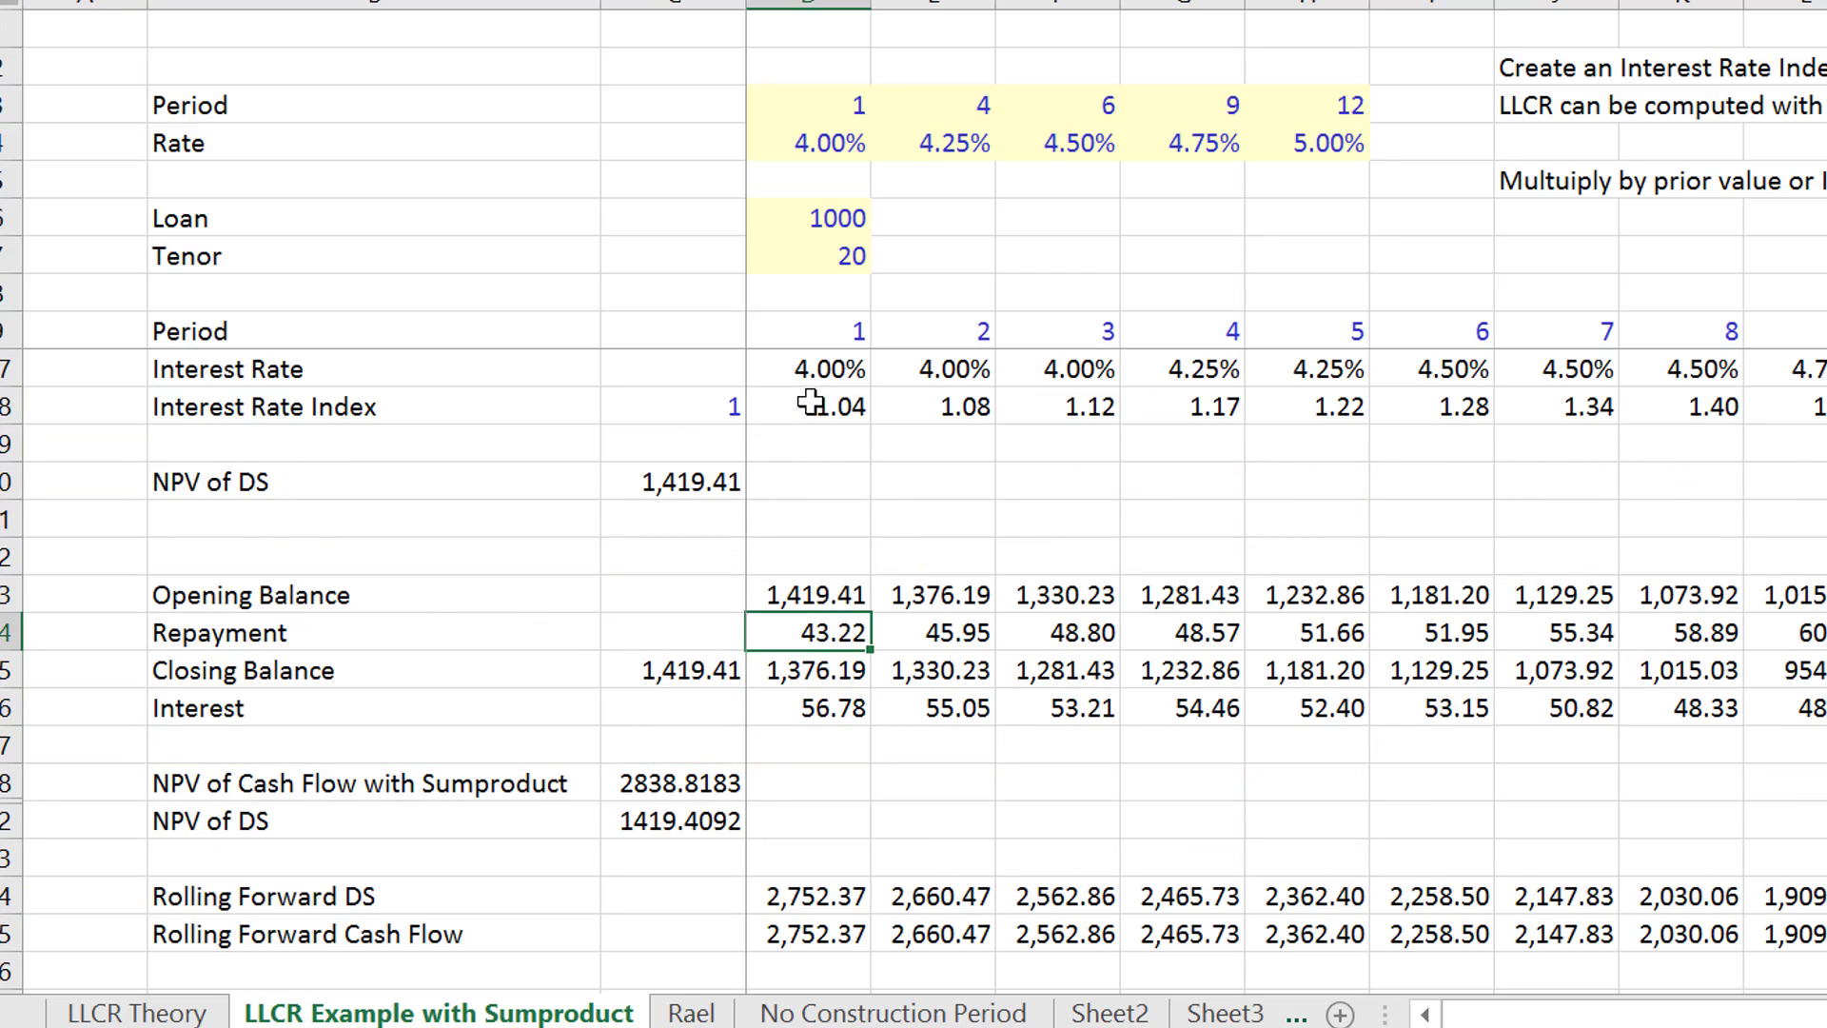
key("Down")
key("Down")
key("Down")
key("Down")
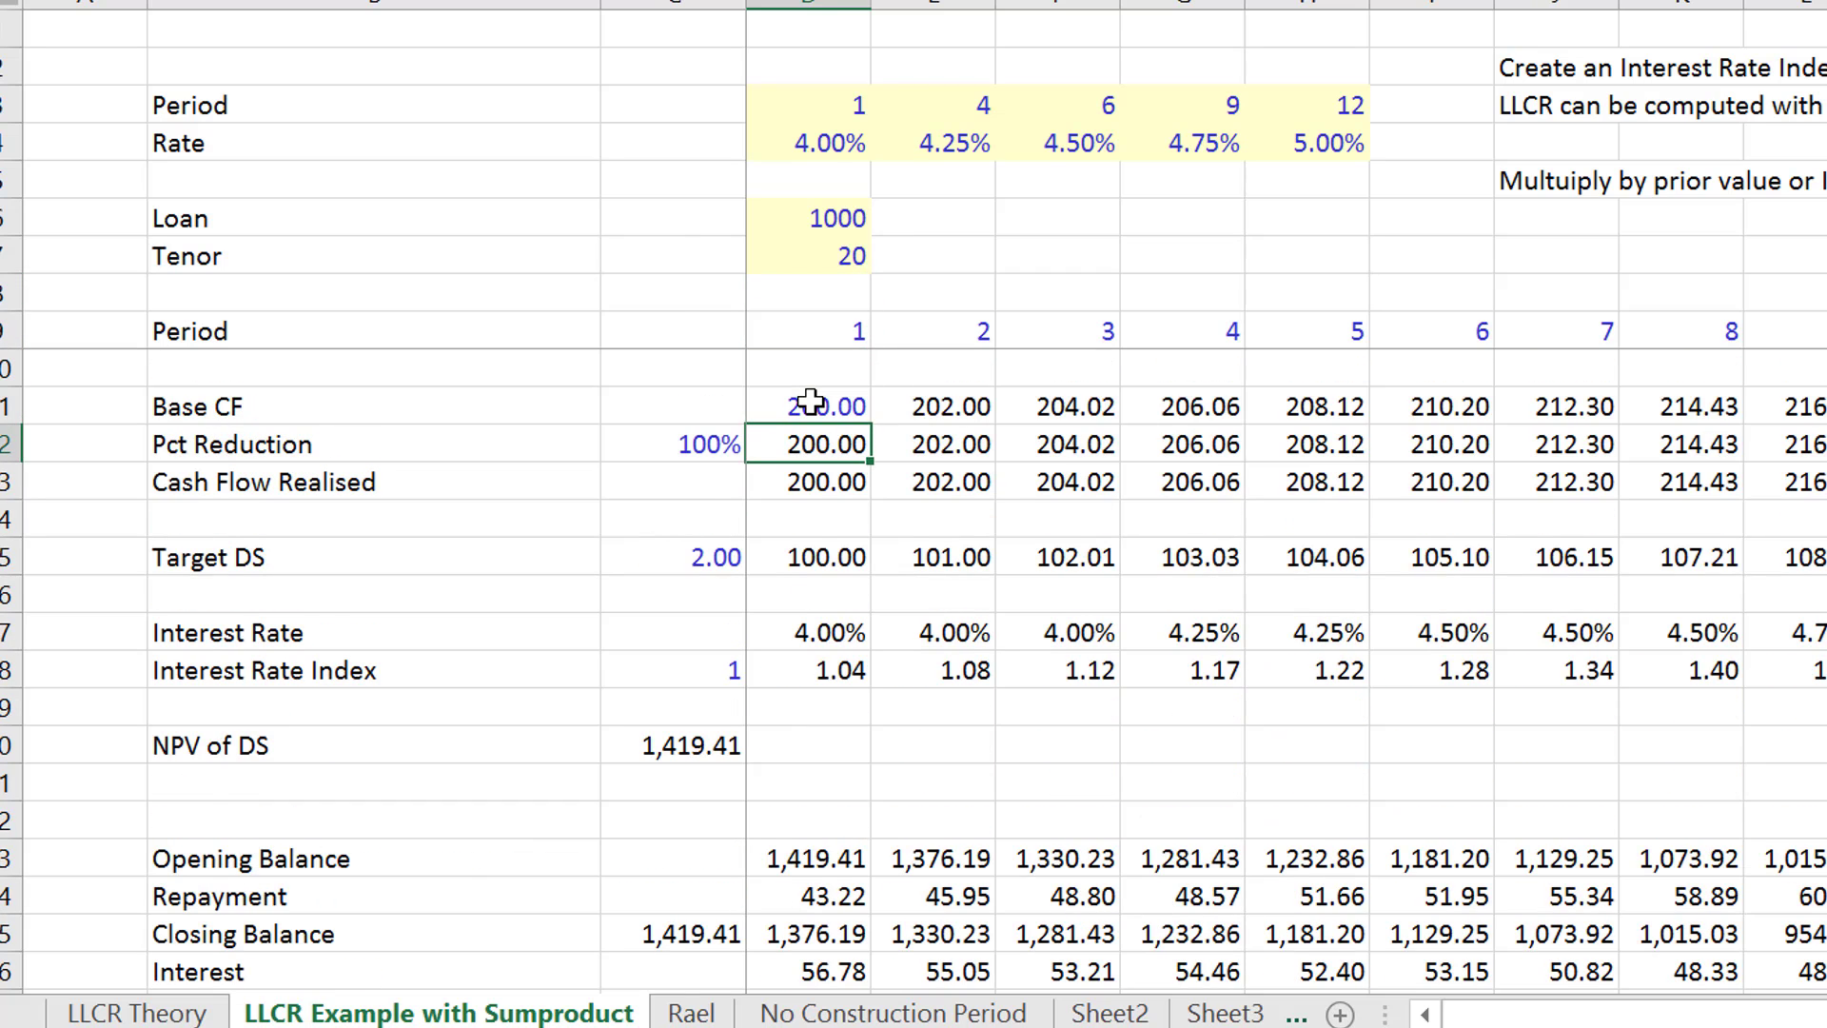
key("Left")
key("Down")
key("Left")
key("Left")
key("Right")
key("ctrl+shift+Right")
key("ctrl+shift+Right")
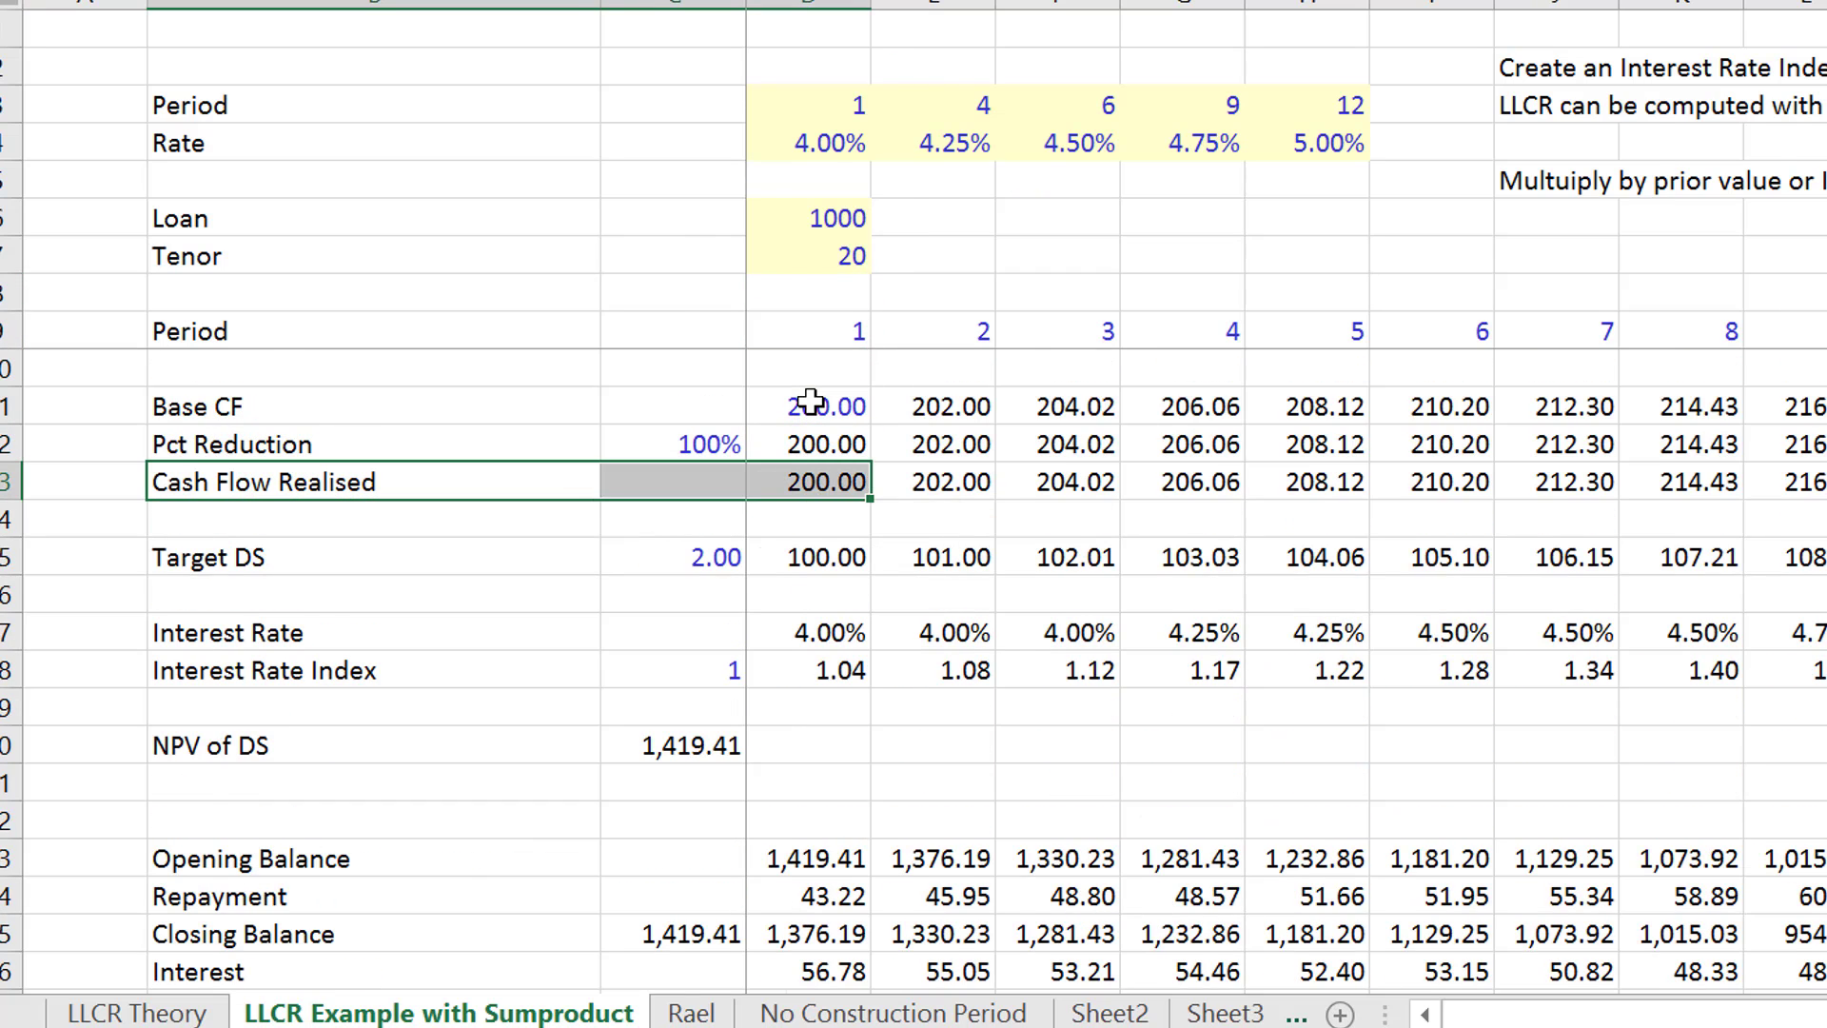
key("Left")
key("Right")
key("Right")
key("Up")
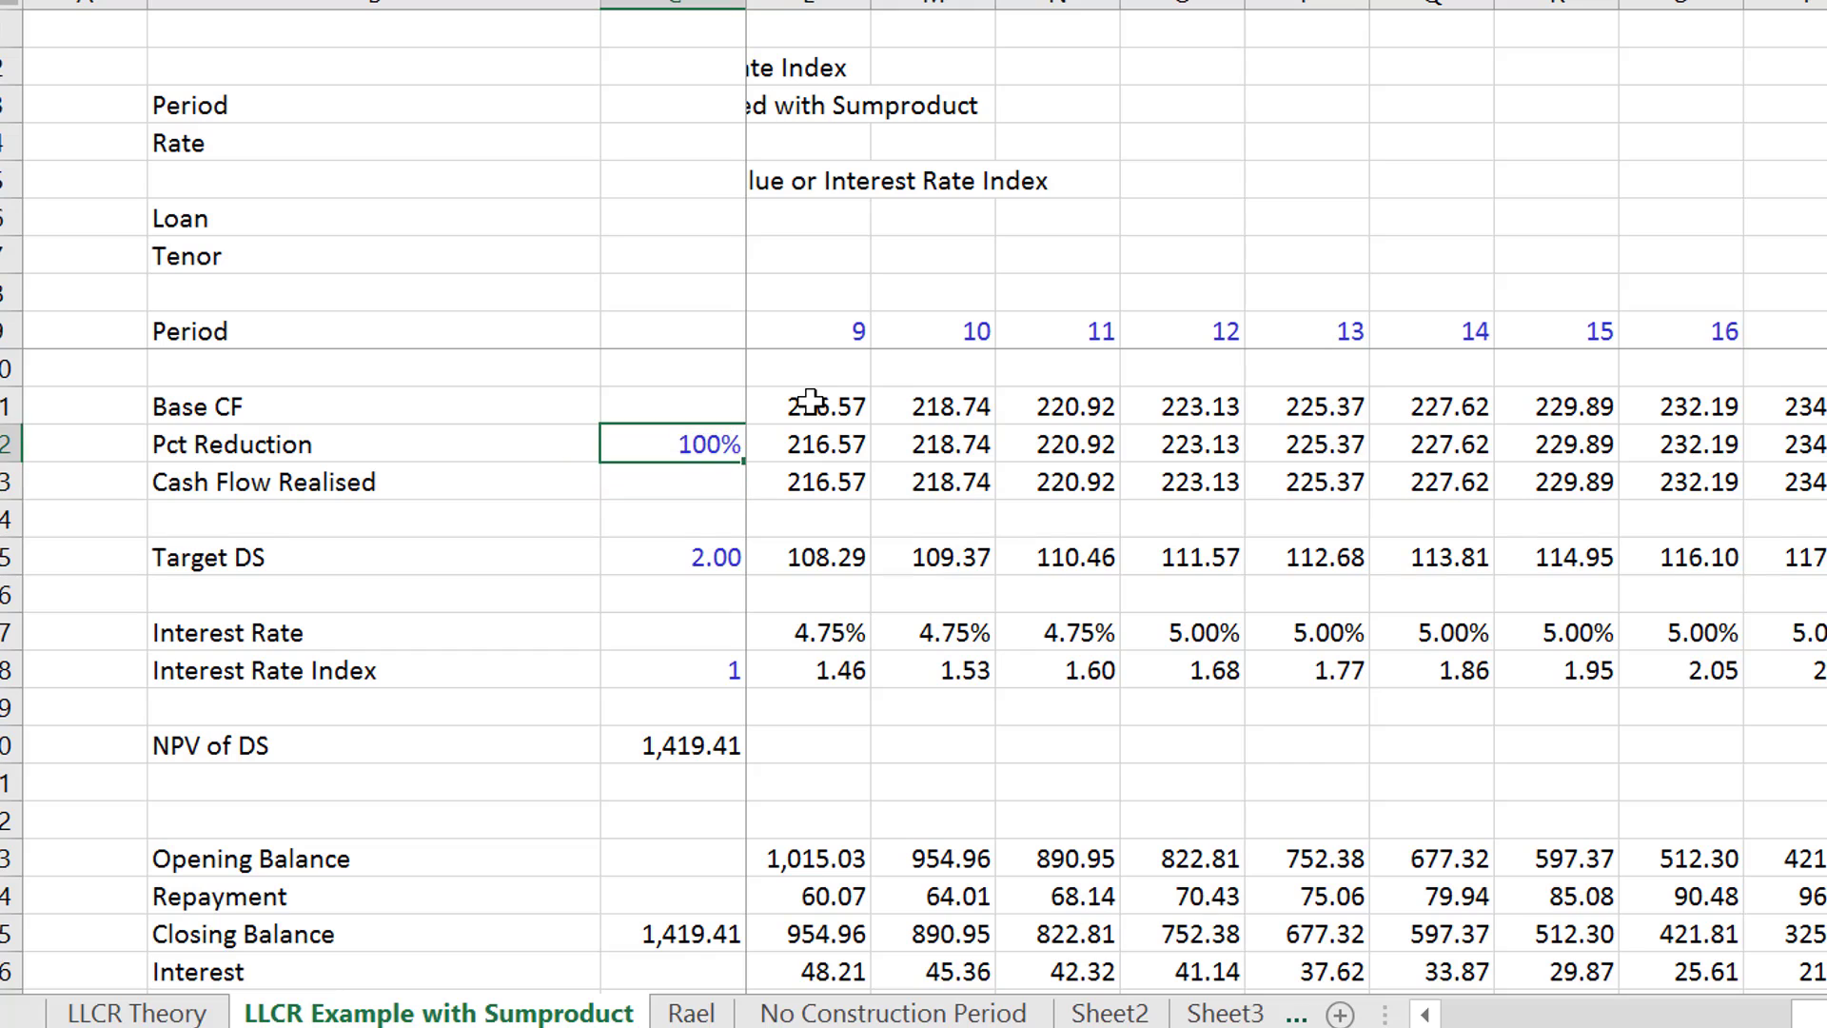
- Clear the Period label in B9 of the timeline row above Base CF
key("Up")
key("Up")
key("Up")
key("Left")
key("Left")
key("Right")
key("Delete")
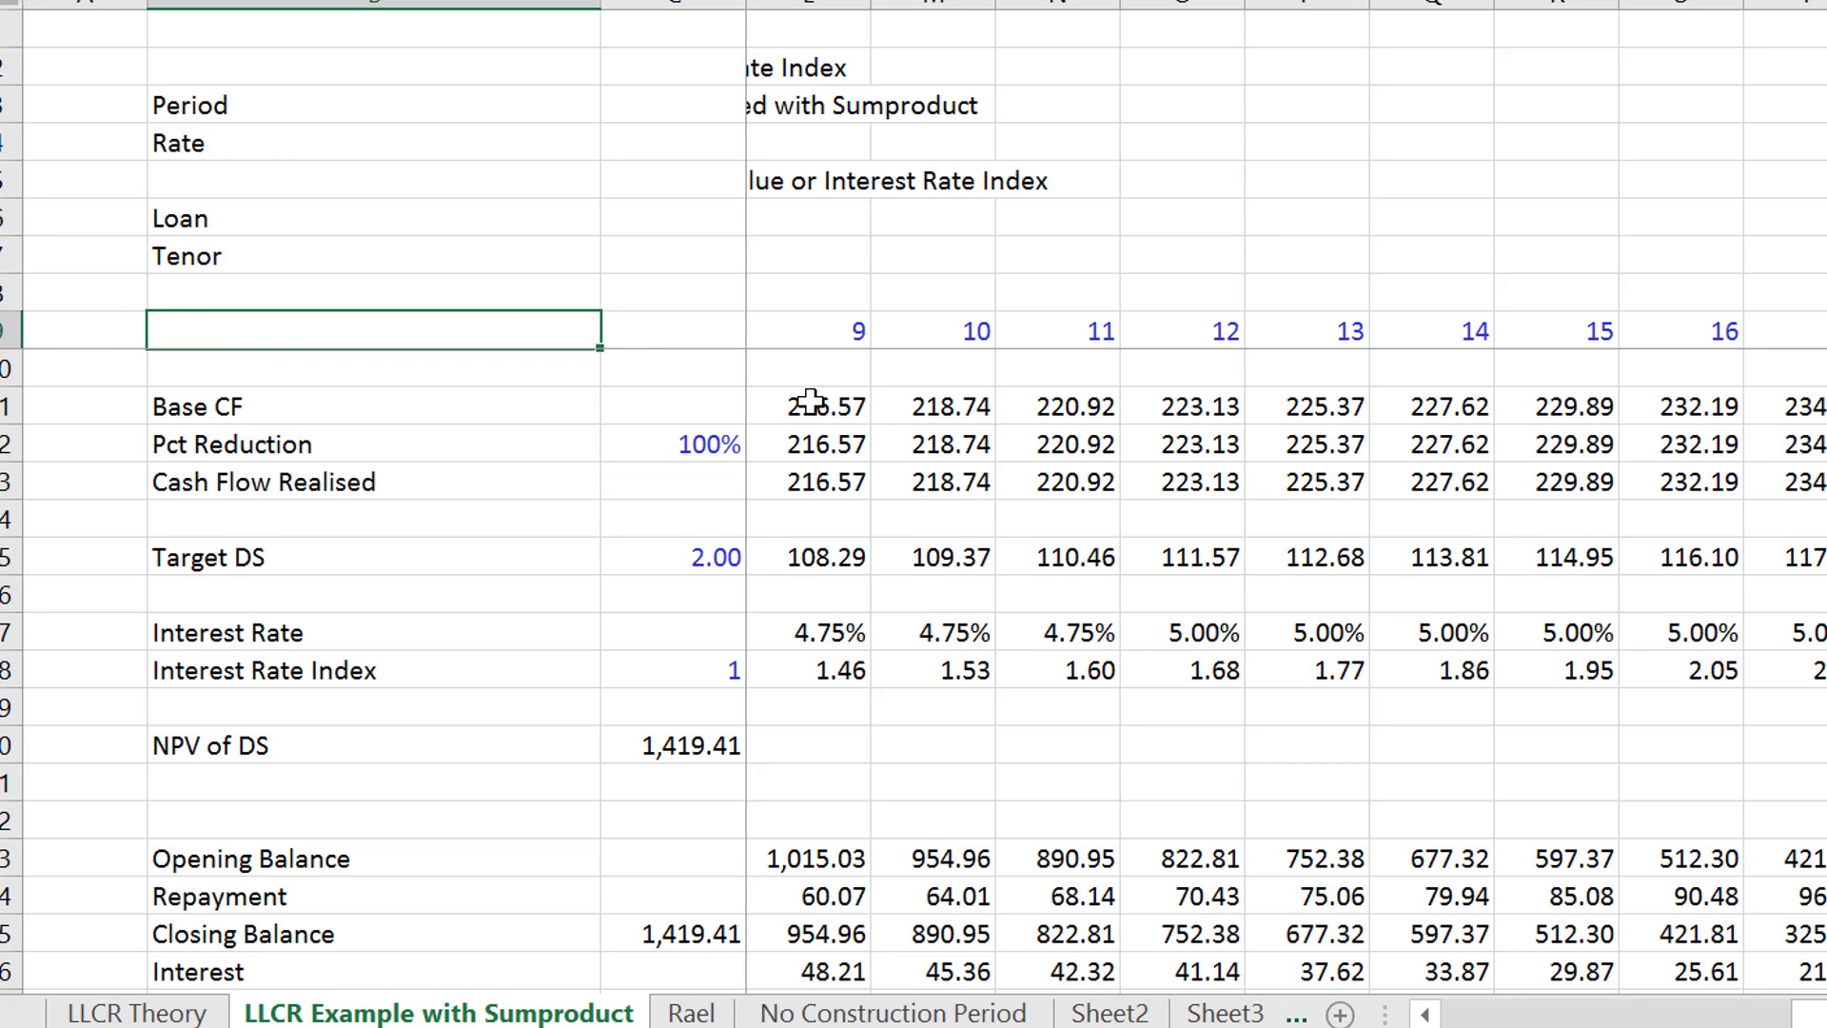
- Insert a default column chart of the Cash Flow Realised and Target DS rows, using the period row as categories
key("ctrl+shift+Right")
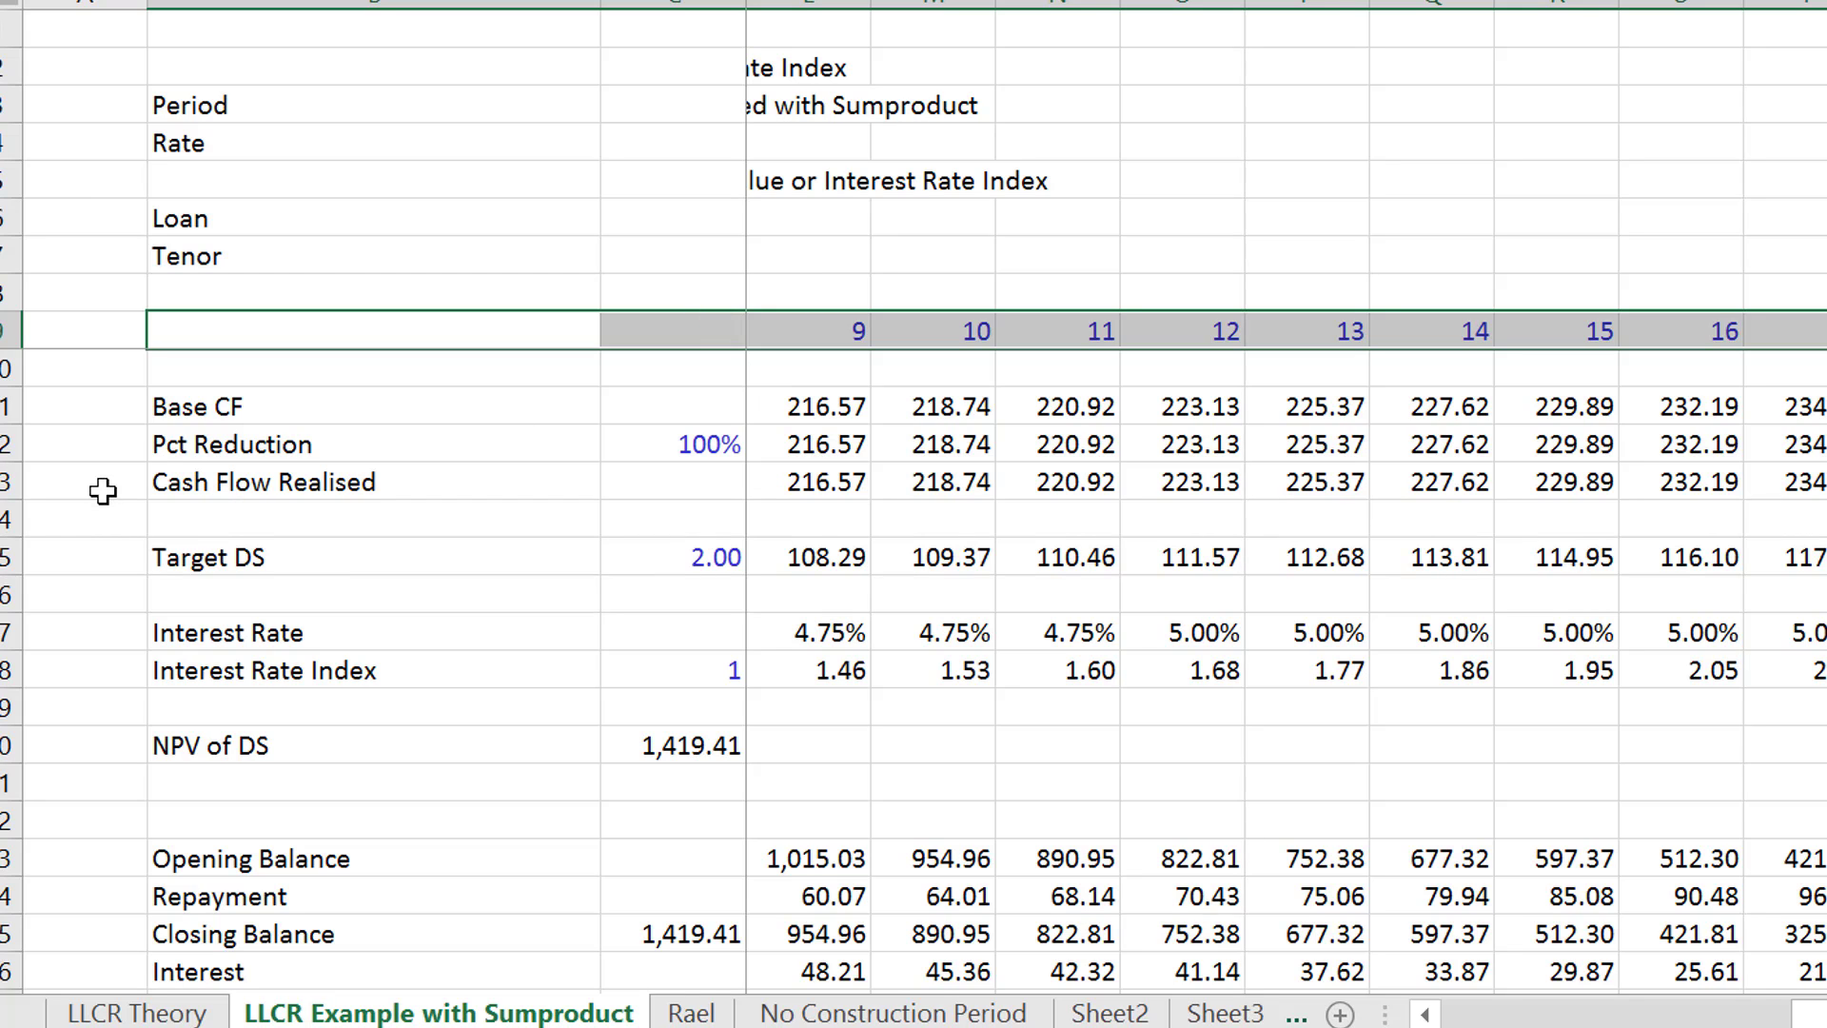
left_click(166, 483, "ctrl")
key("ctrl+shift+Right")
key("ctrl+shift+Right")
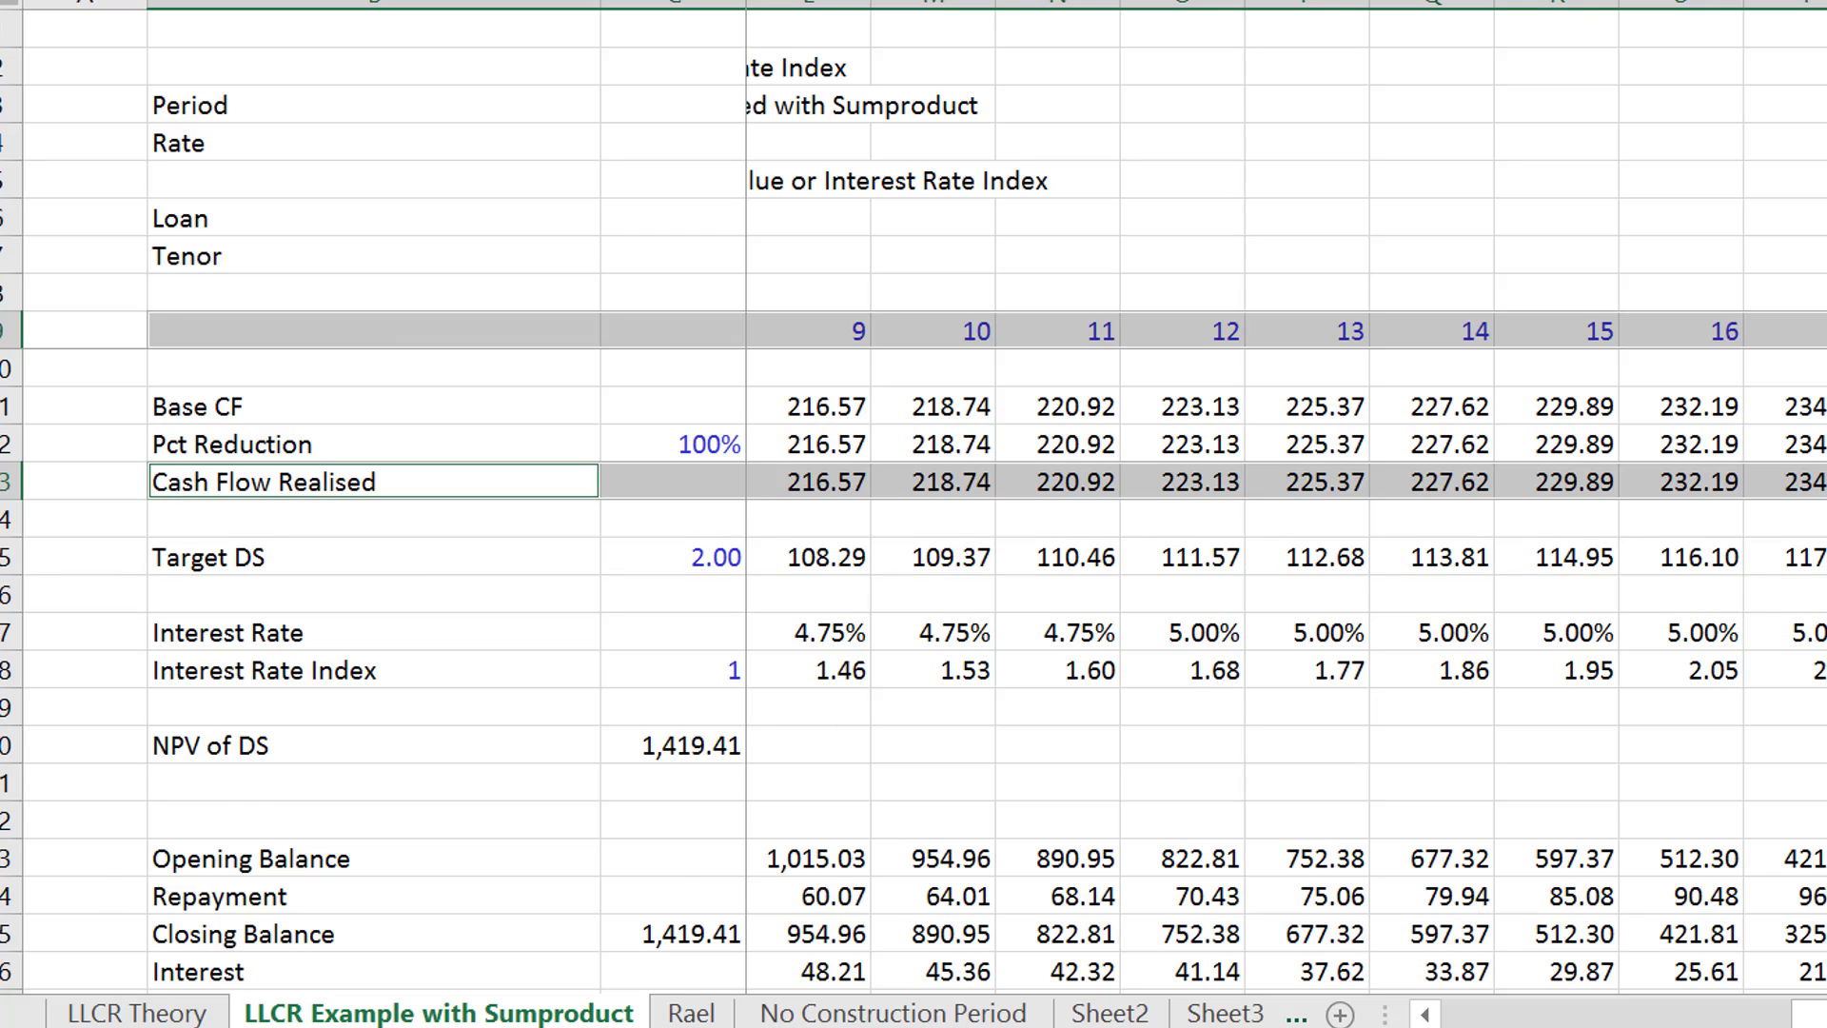
left_click(174, 570)
key("ctrl+shift+Right")
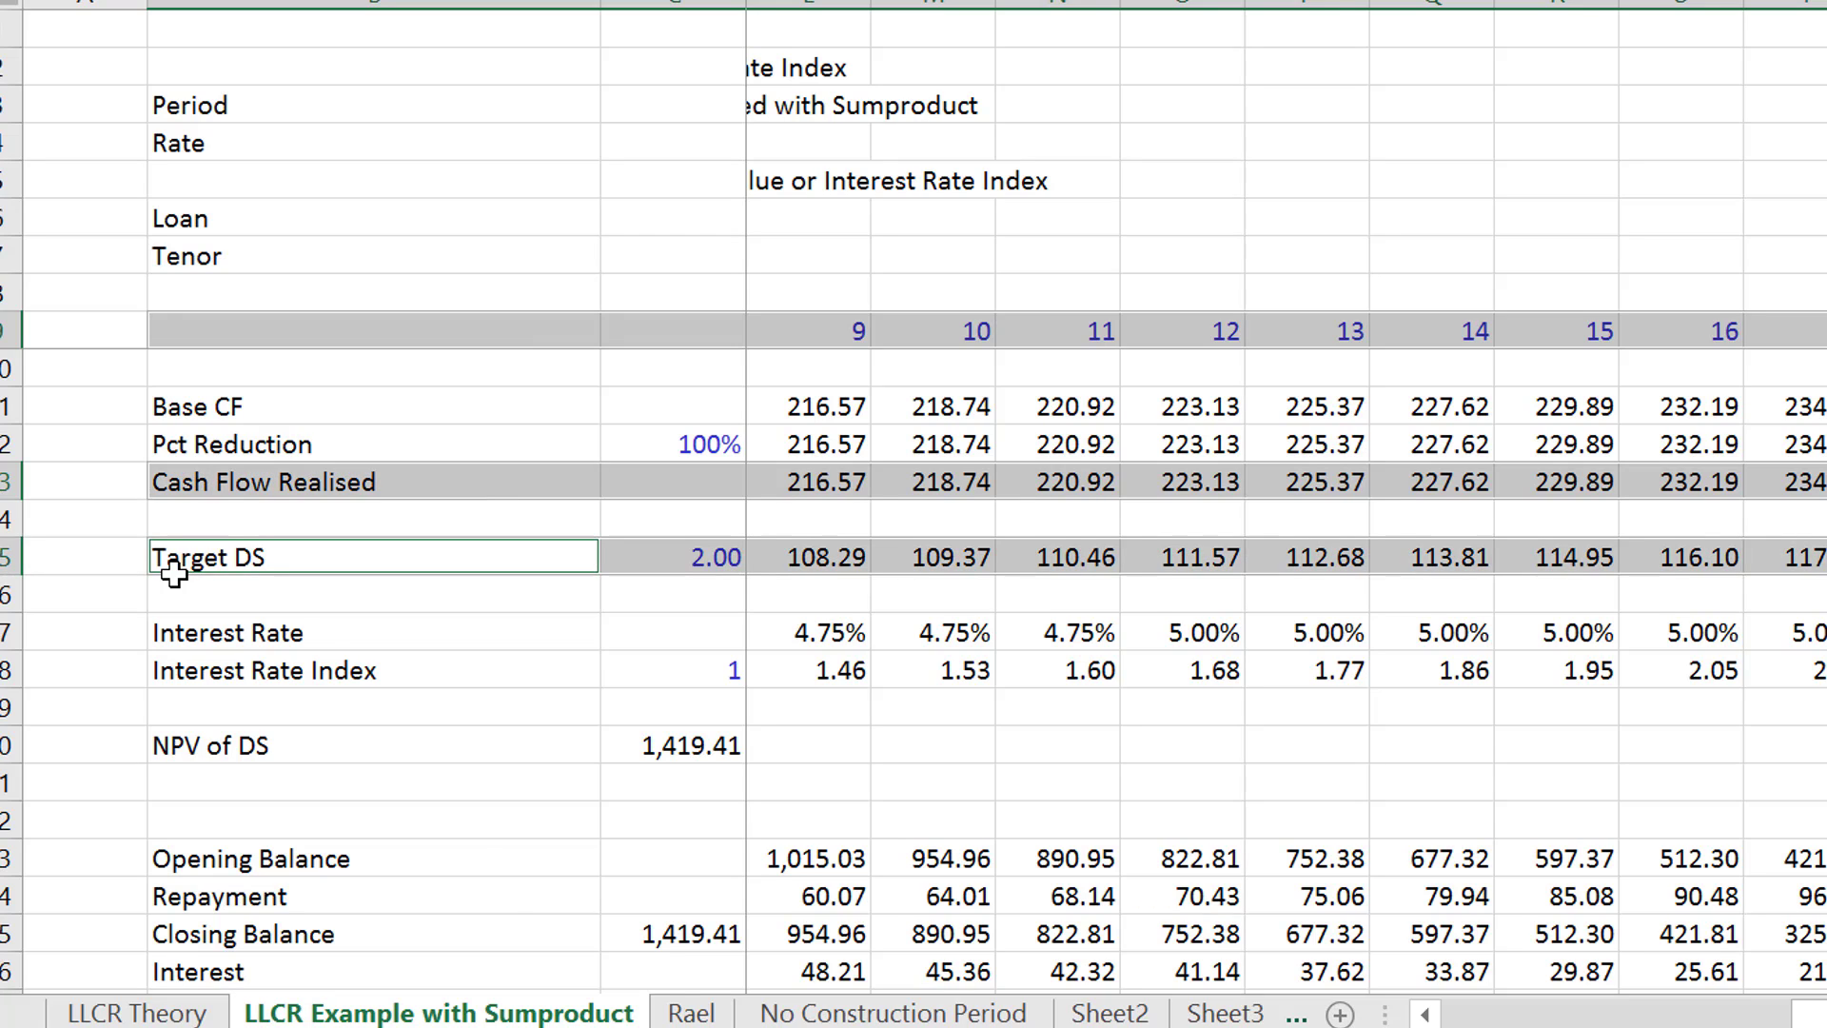
key("alt+F1")
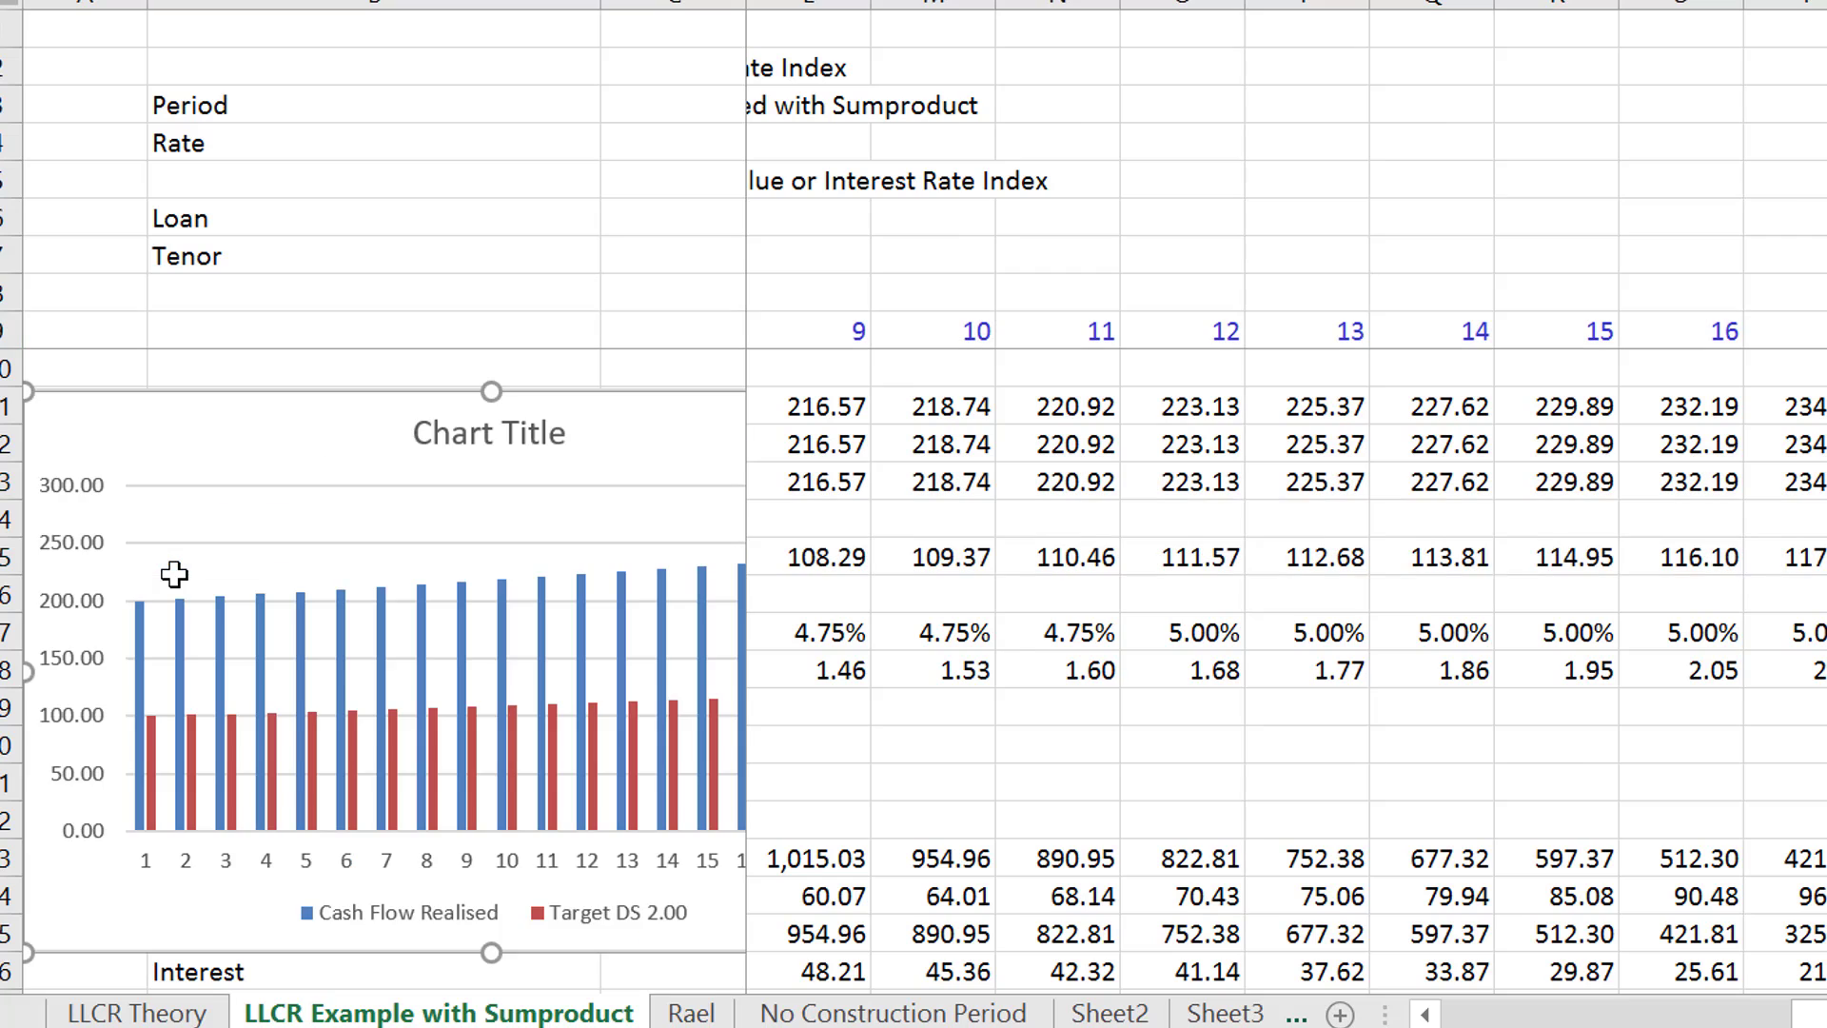
- Shift the title to the chart's right end, and relocate the chart to start at column L with a reduced height
left_click(497, 423)
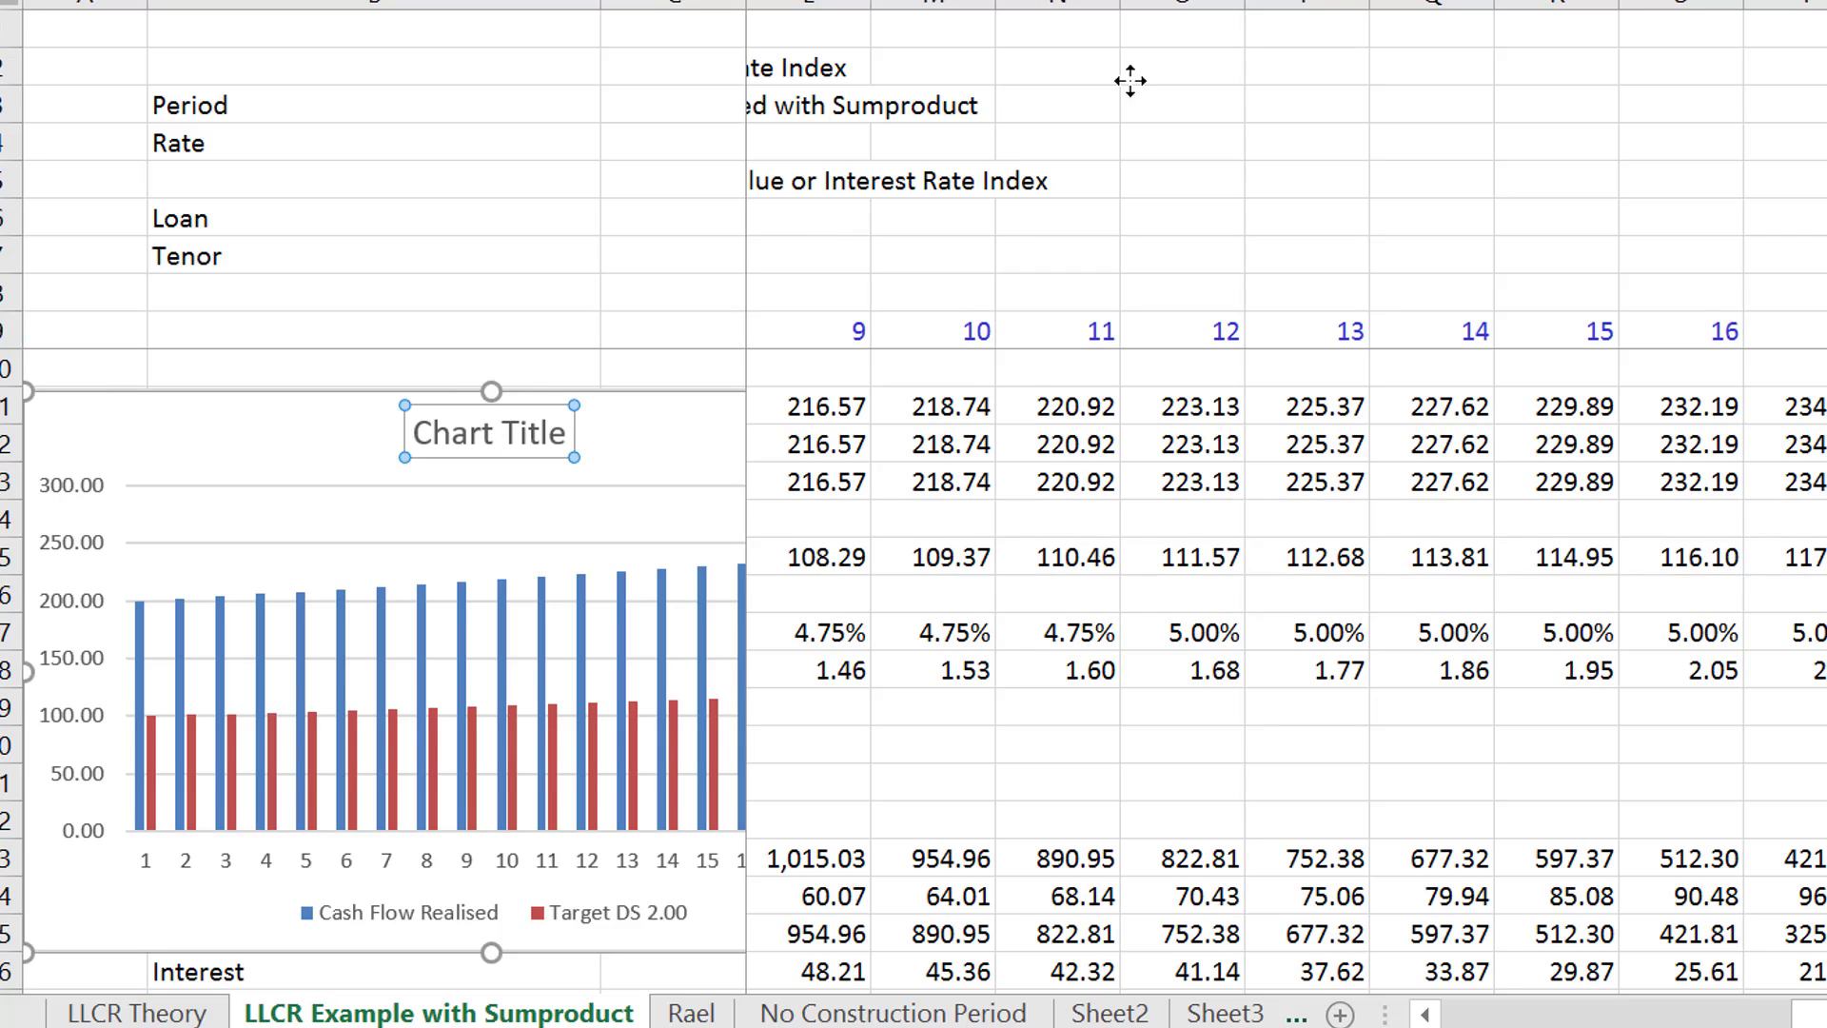
key("Delete")
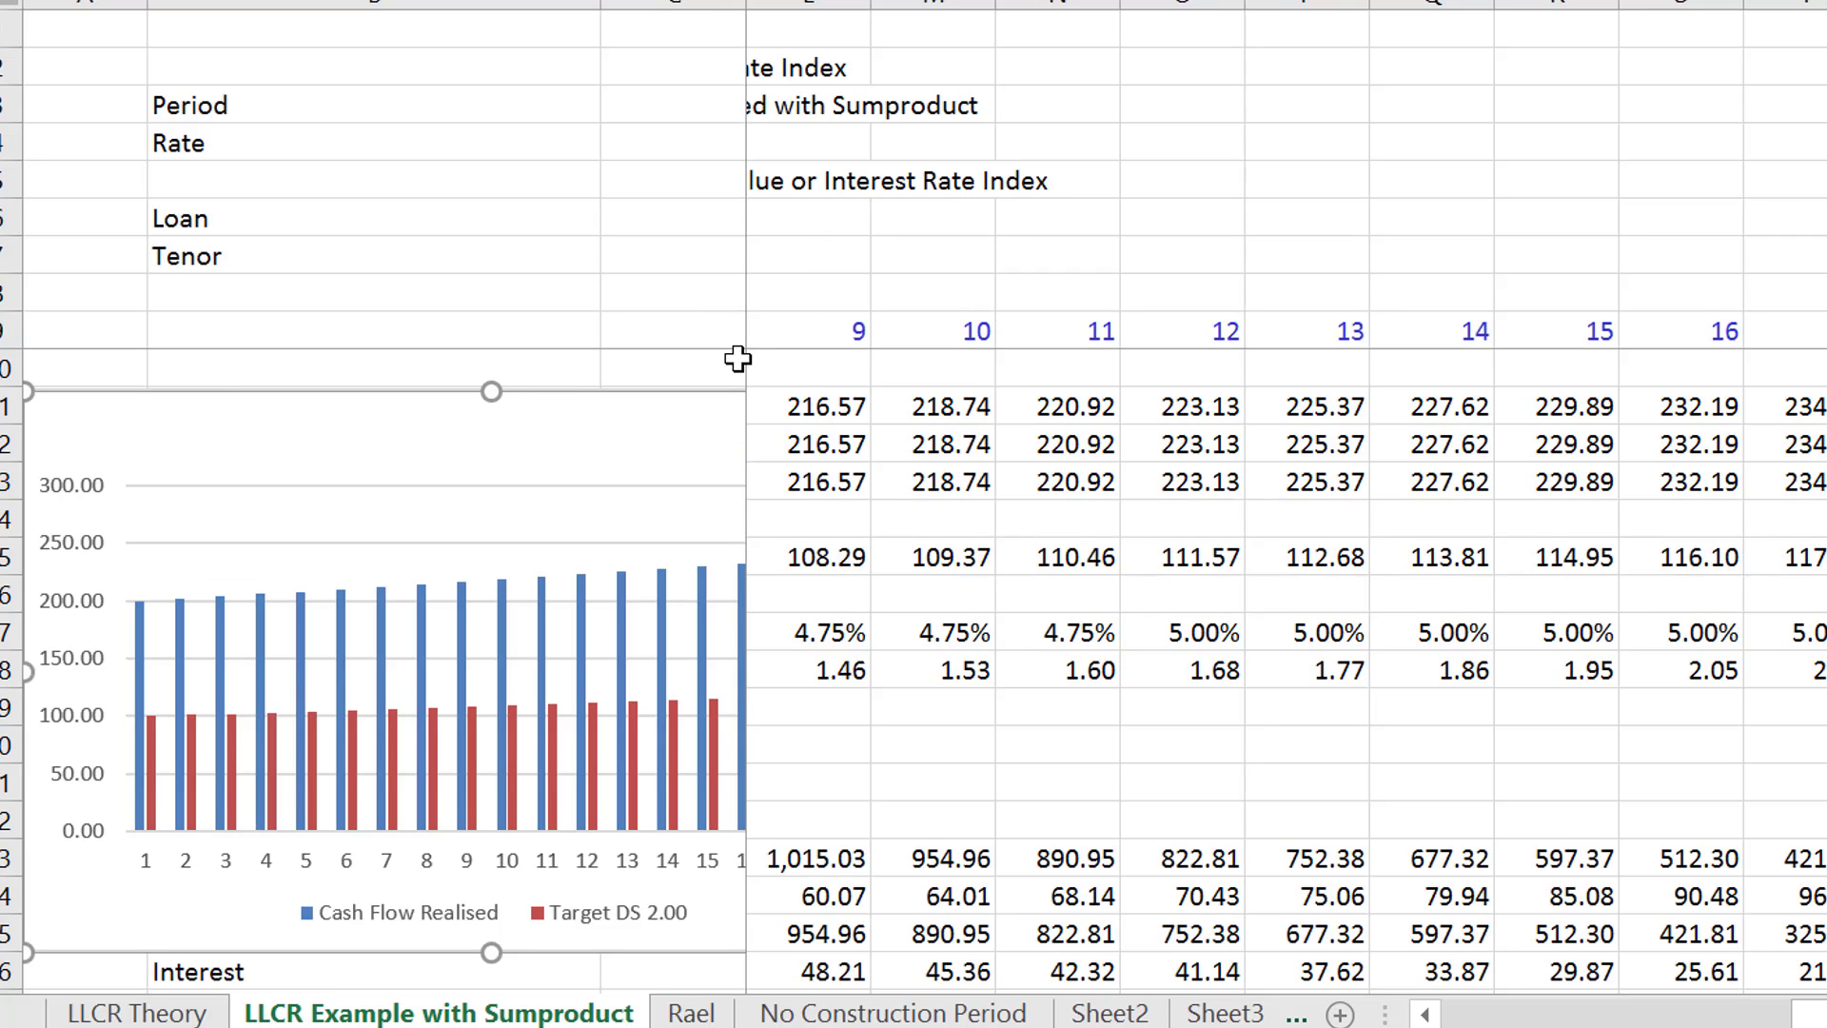
left_click(1109, 628)
key("Left")
key("Left")
key("Left")
key("Home")
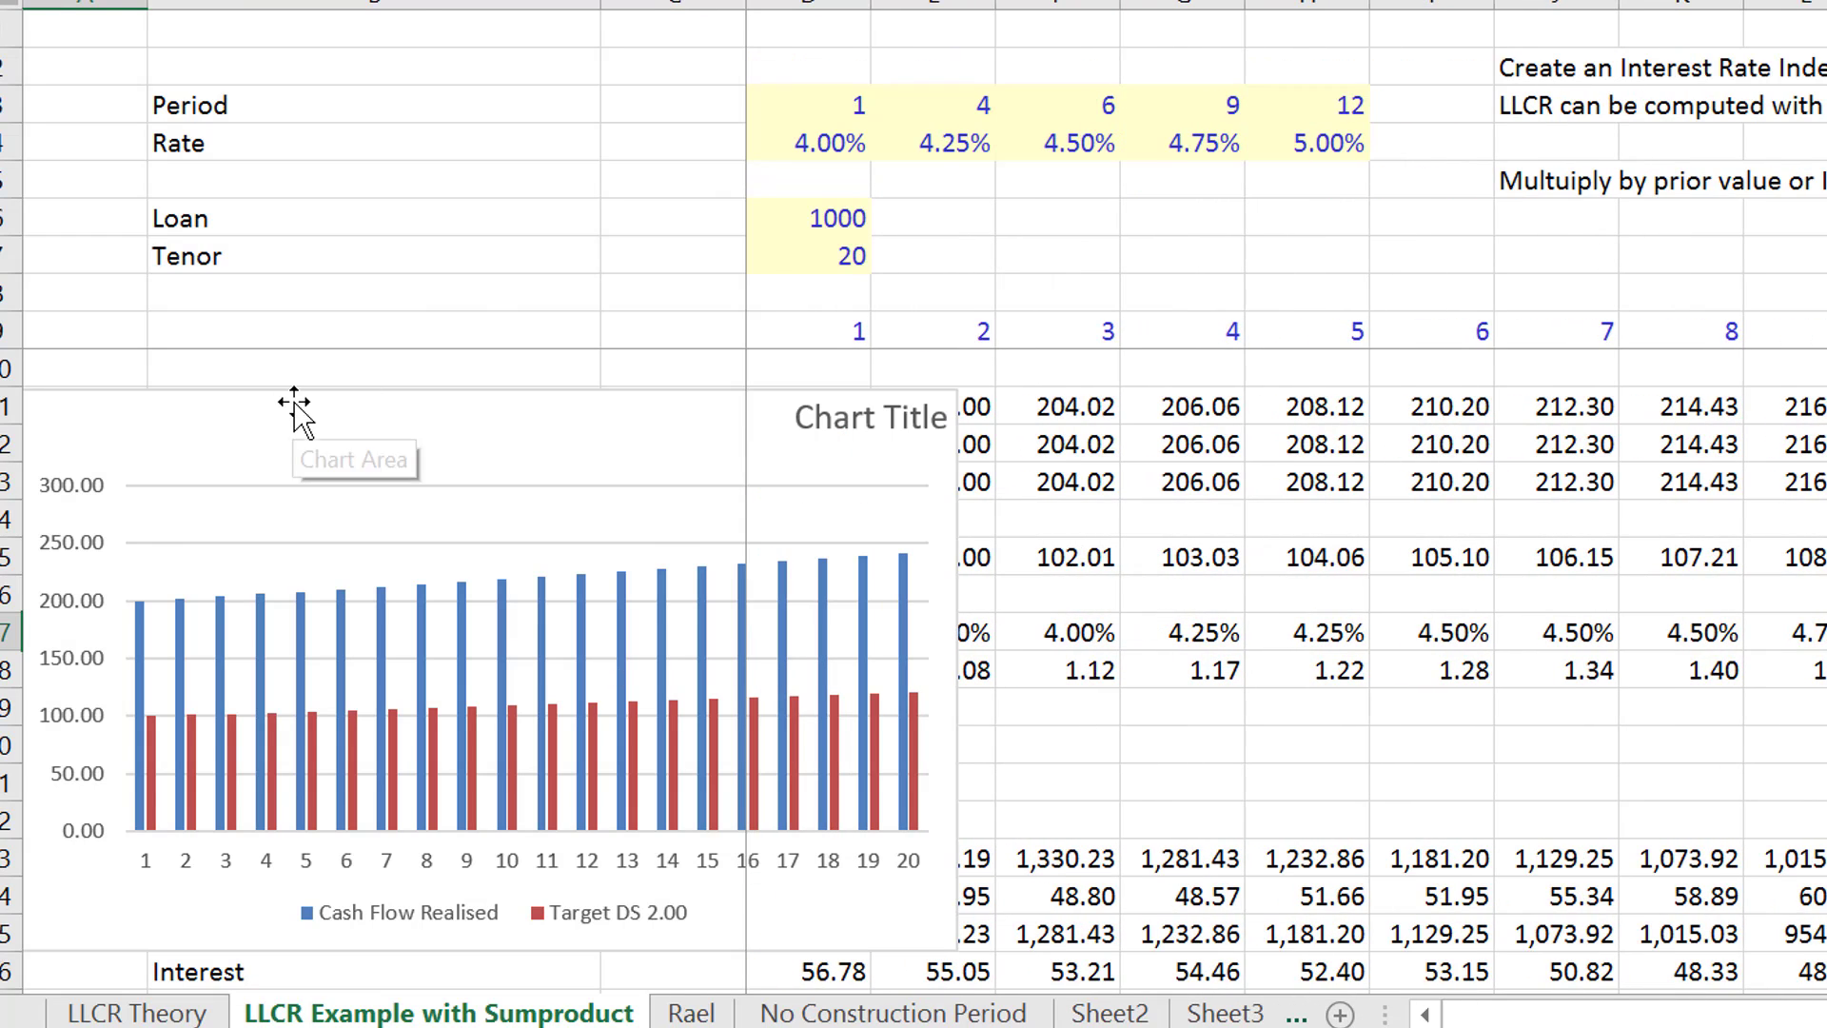
left_click_drag(294, 399, 1773, 42)
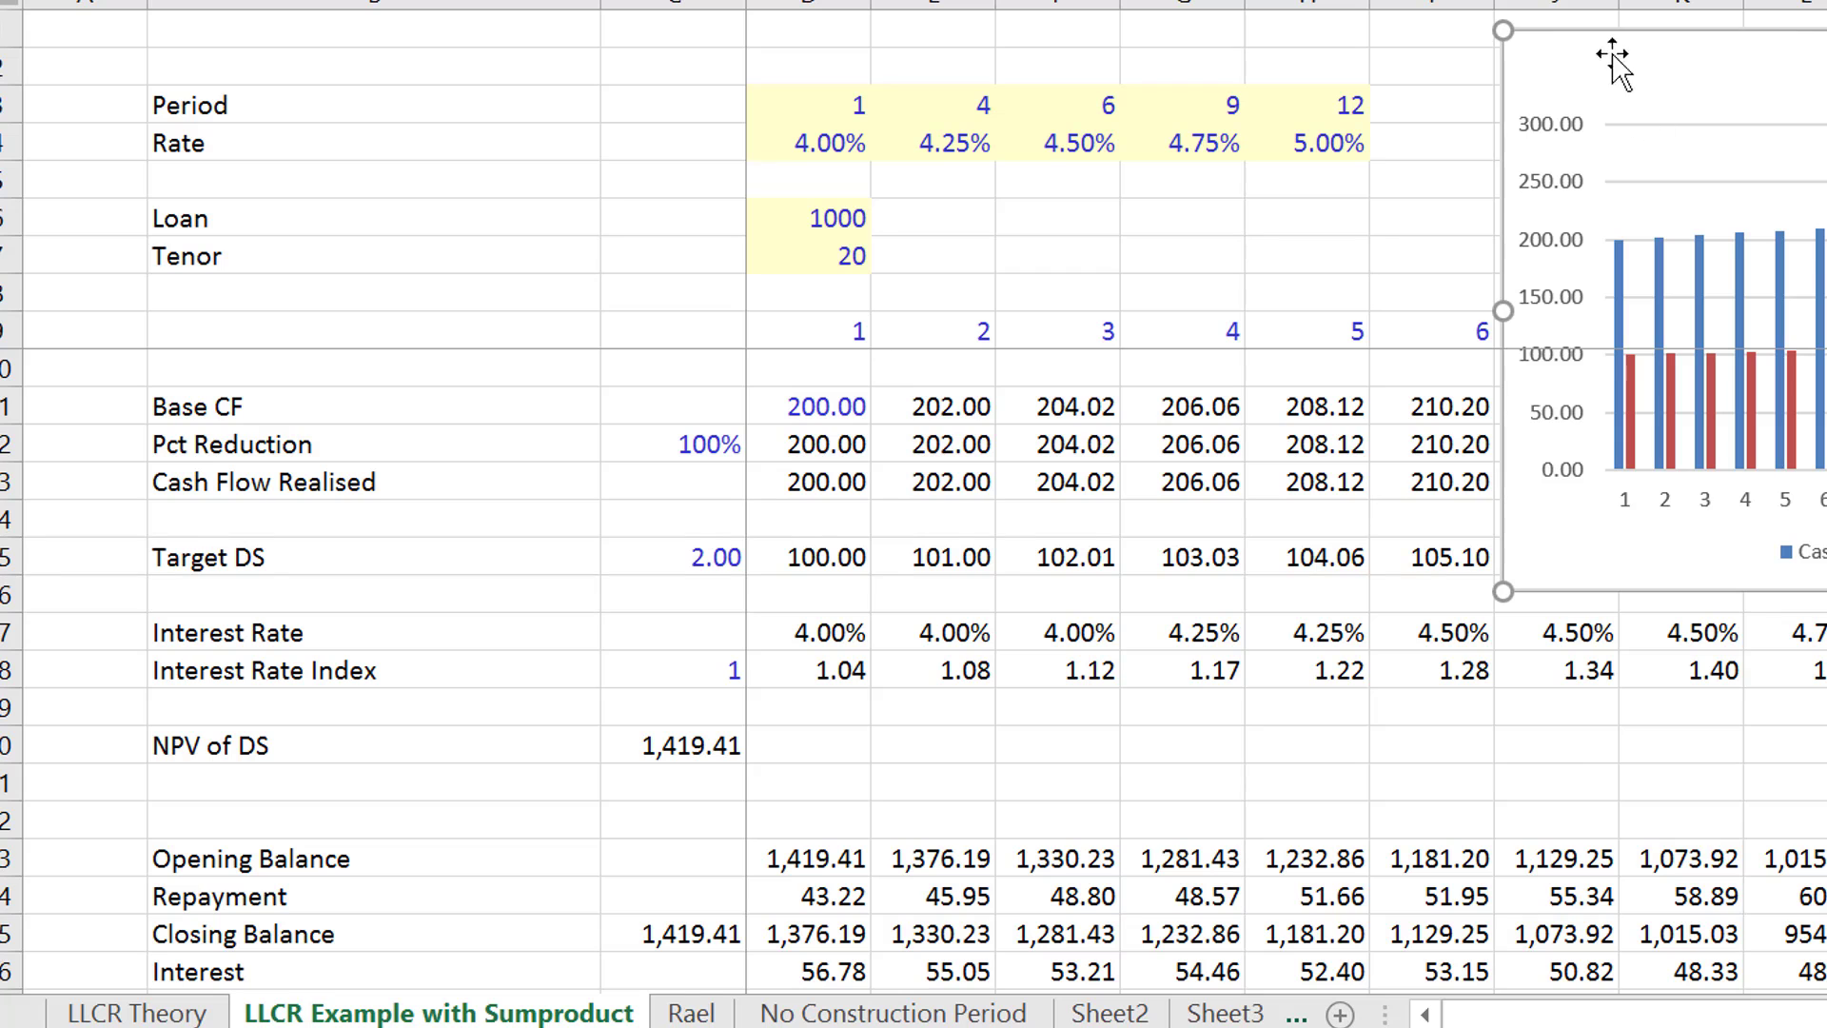
left_click_drag(1539, 83, 1802, 303)
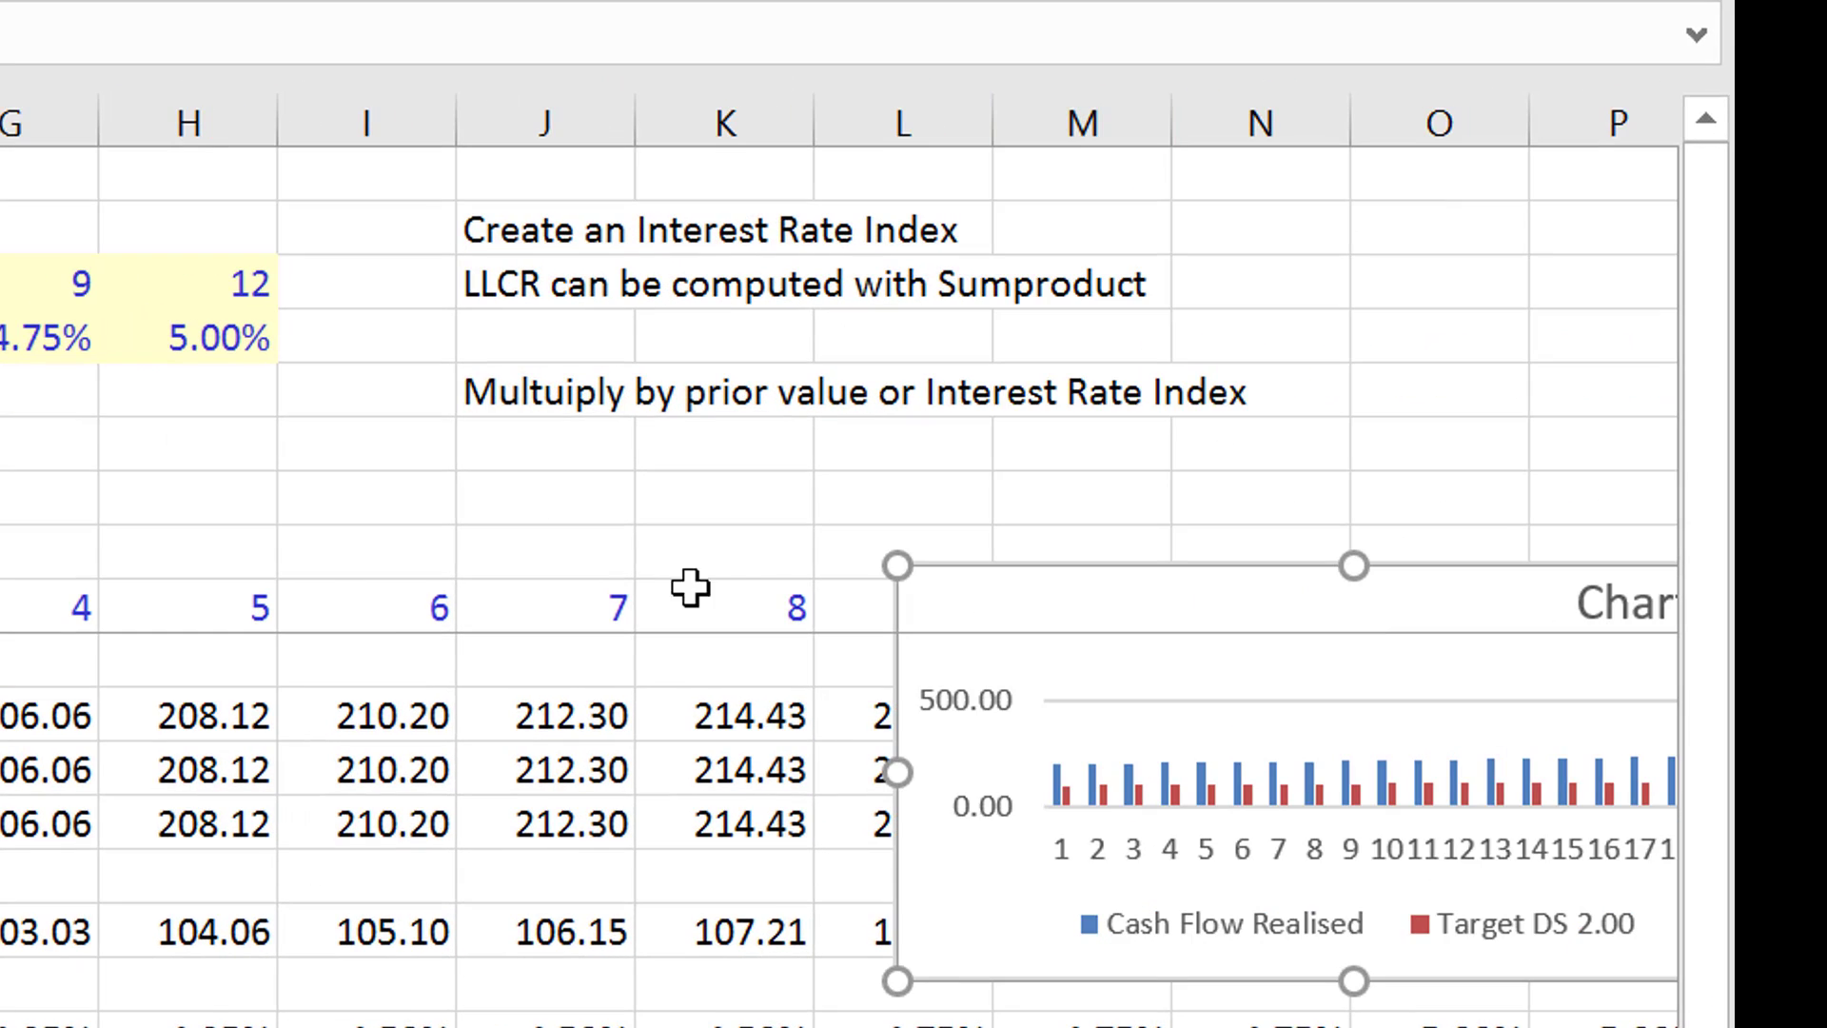
- Examine the chart's full width and the later period columns beside it
left_click(308, 559)
key("Right")
key("Right")
key("Right")
key("Right")
key("Right")
key("Right")
key("Right")
key("Right")
key("Right")
key("Right")
key("Right")
key("Right")
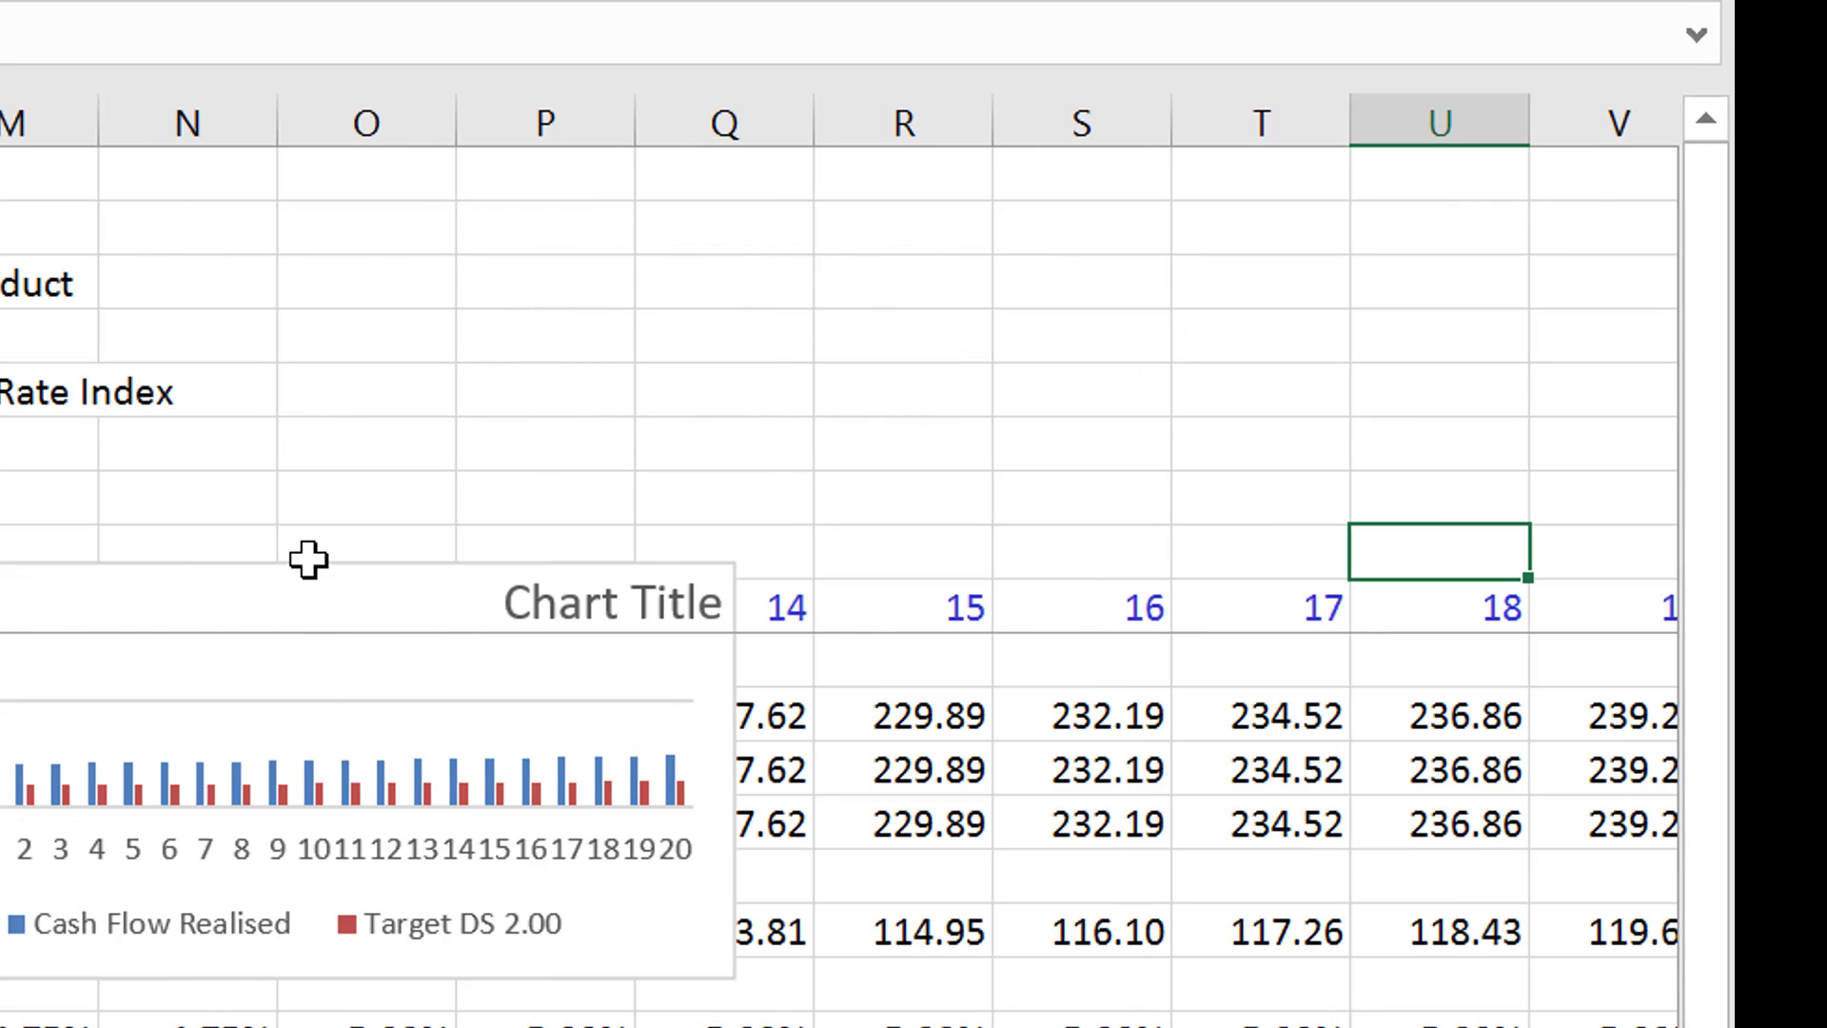
key("ctrl+Left")
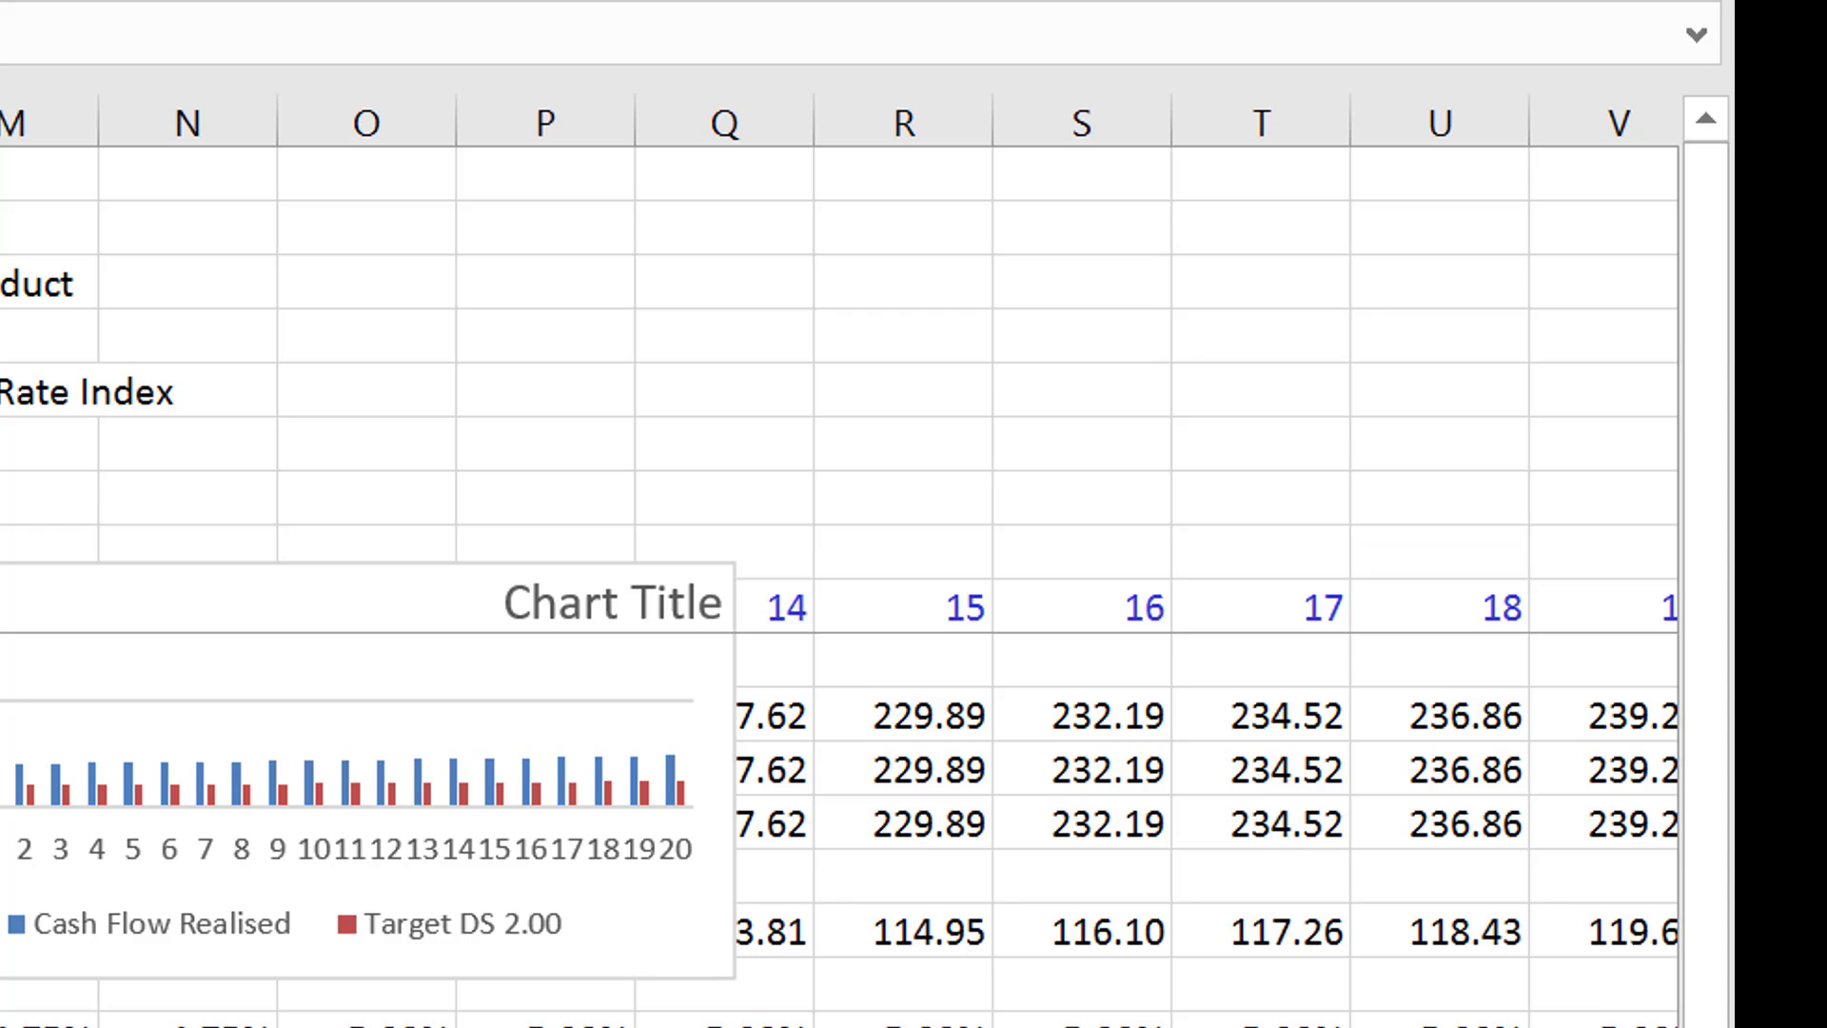
- Enter =(D37-1)/D37 in C41 of the Cash Flow Sweep section's Cash Flow row and format it as a percentage
key("ctrl+Page_Down")
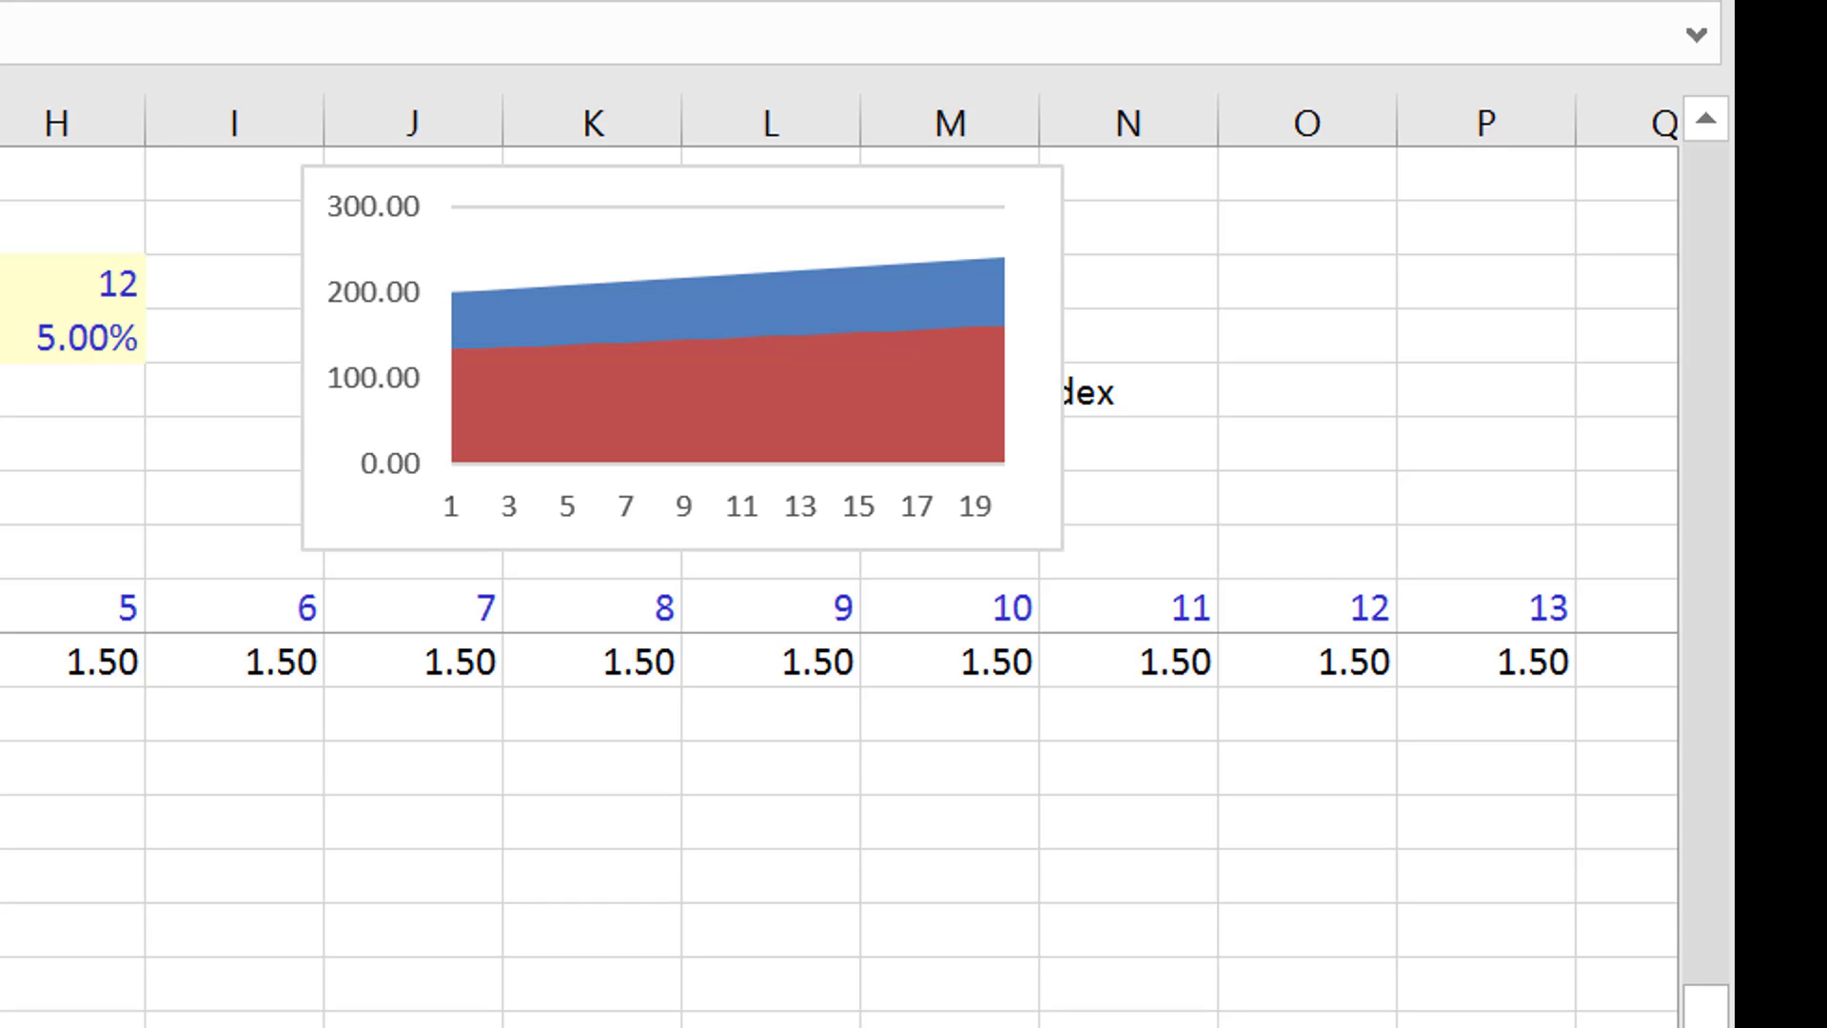
key("Up")
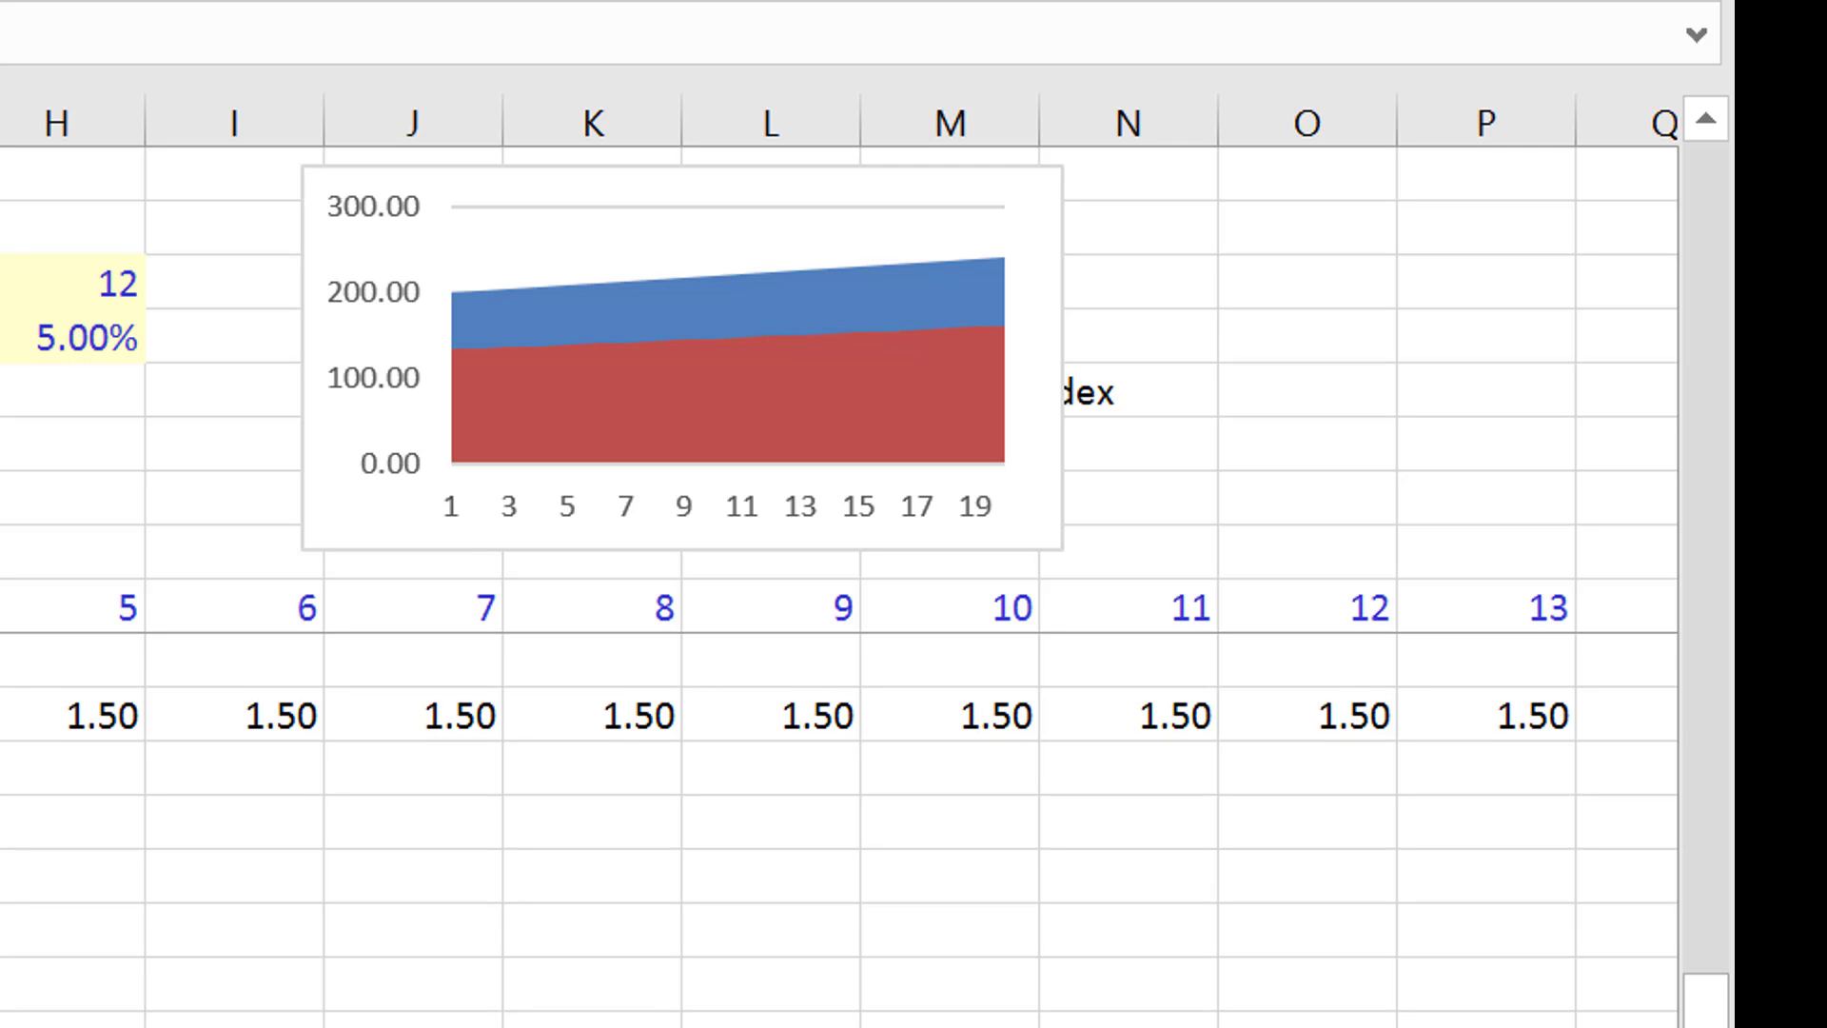
type("=(1")
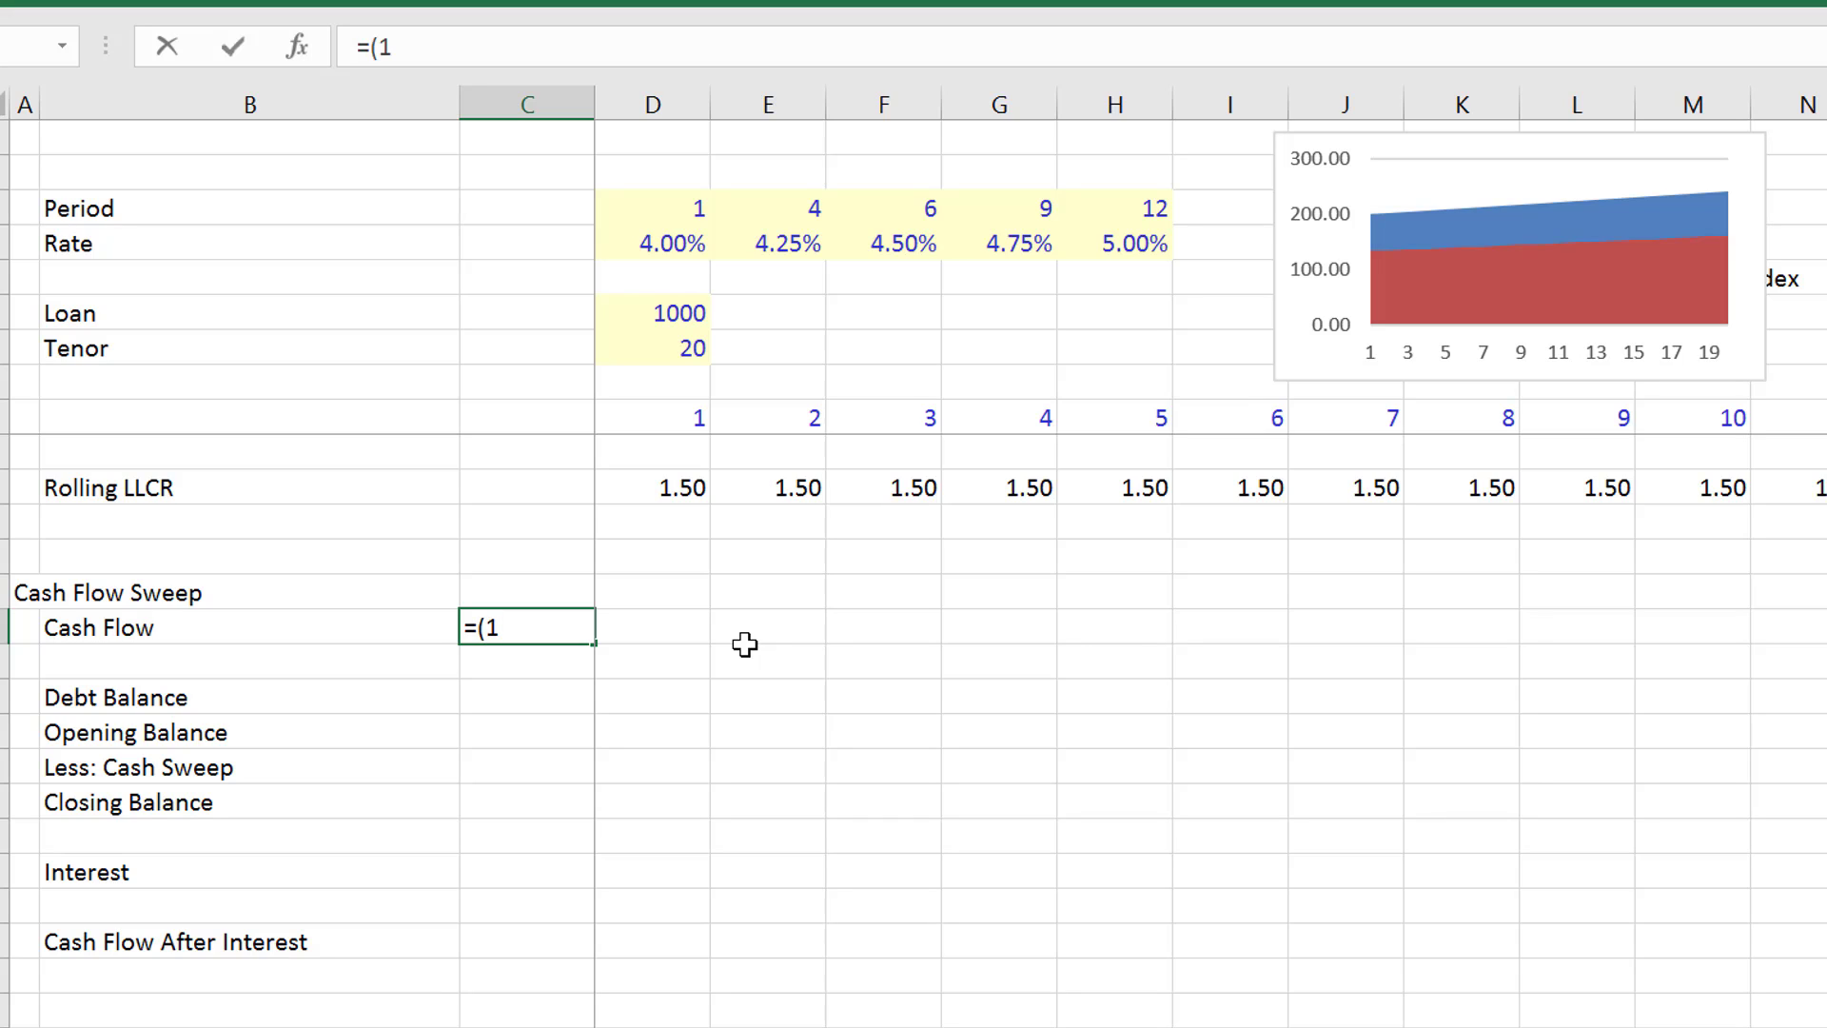
key("BackSpace")
key("Up")
key("Up")
key("Up")
key("Up")
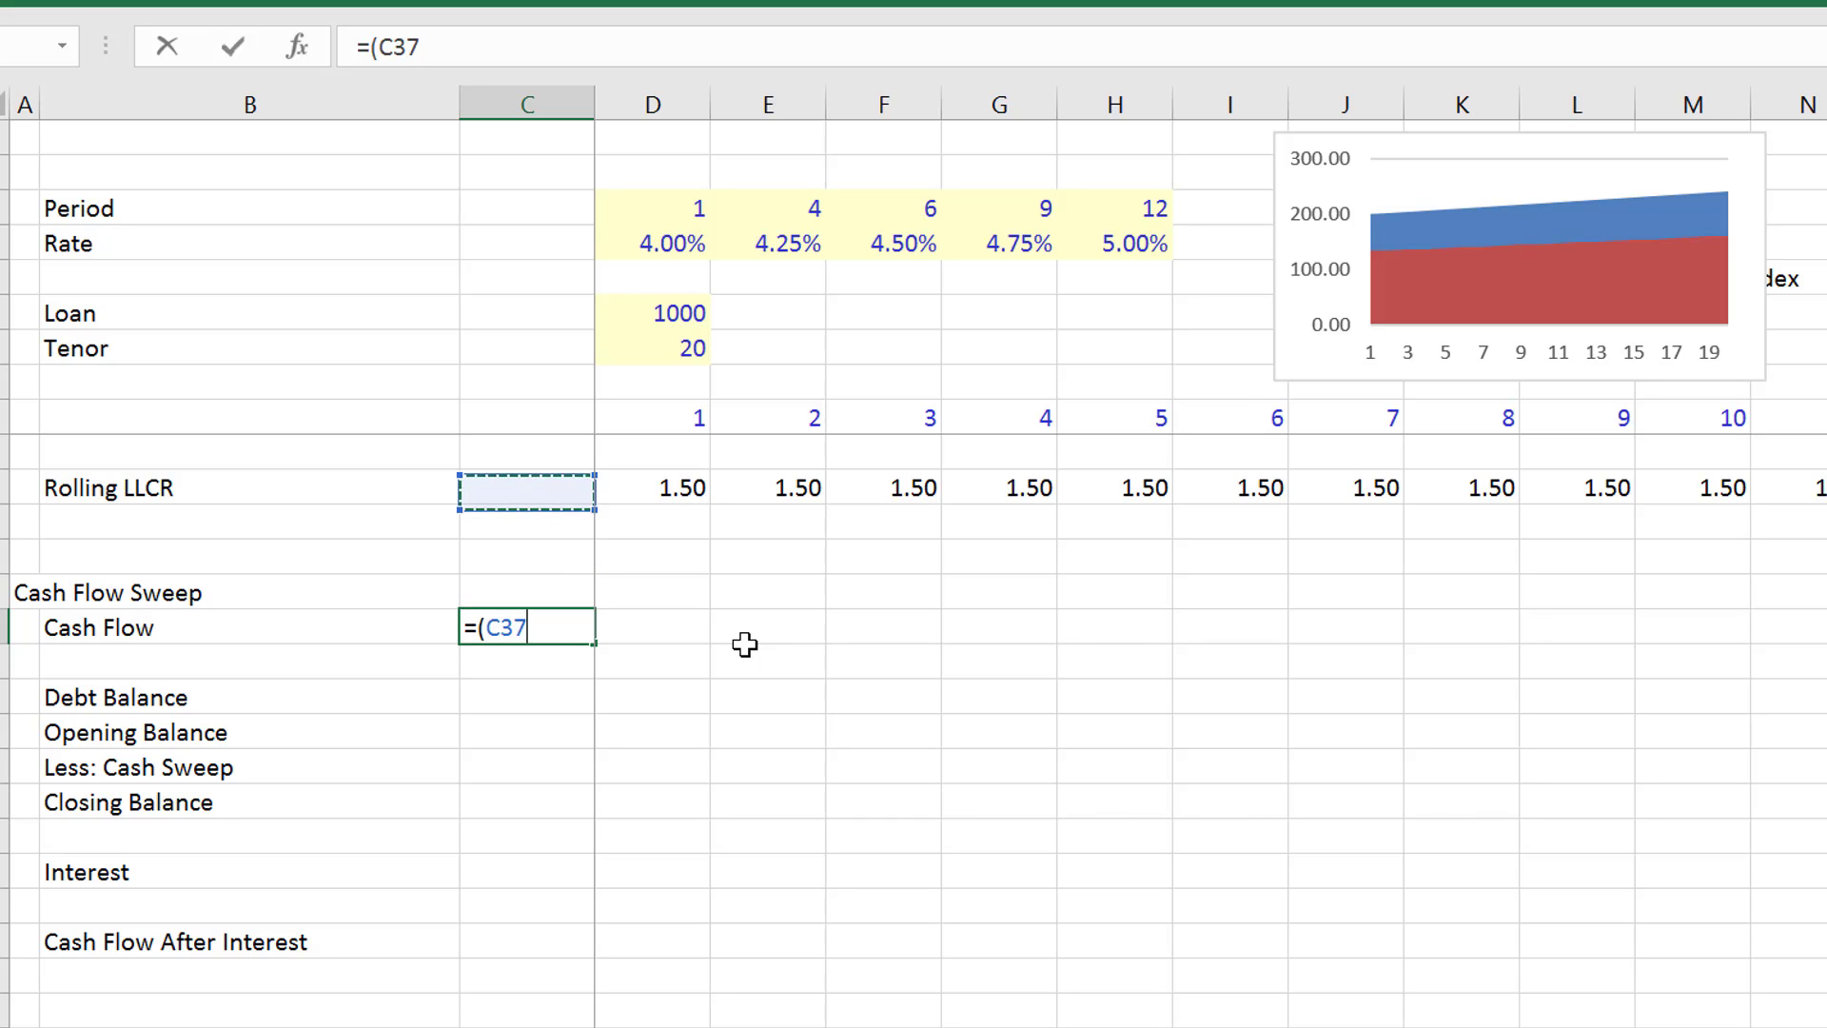
key("Right")
type("-1)/")
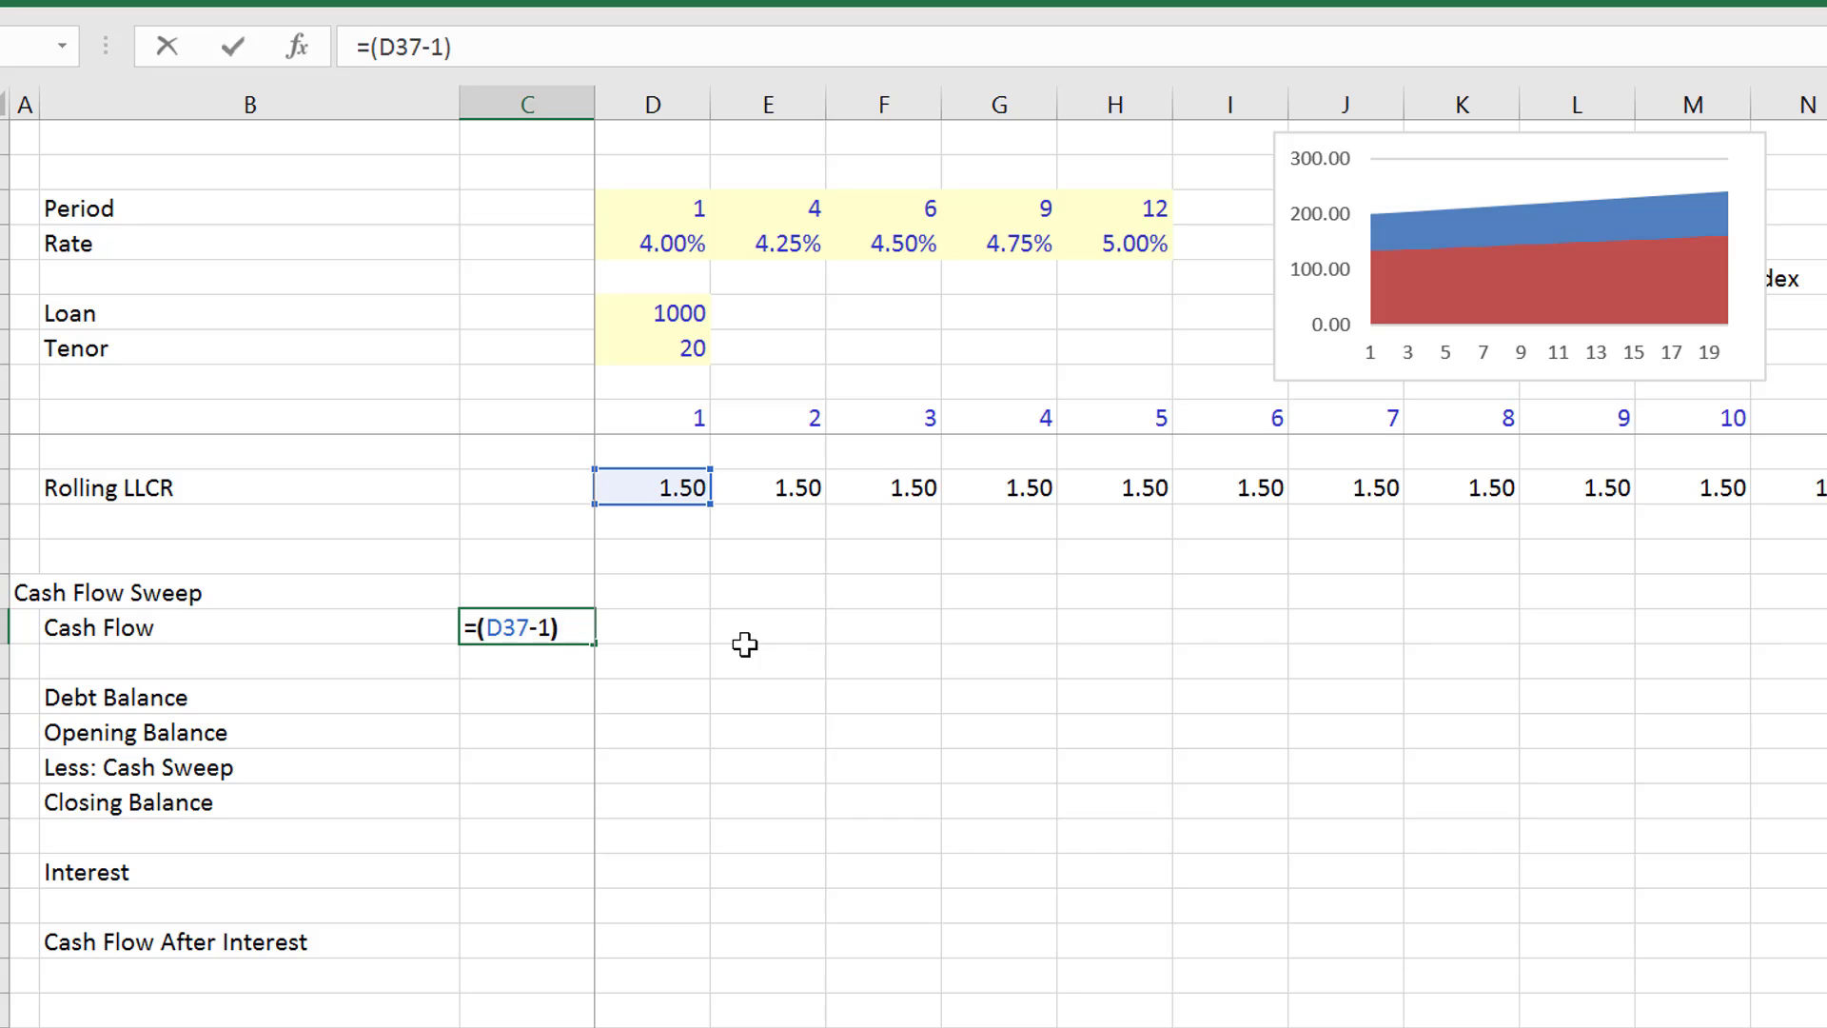
key("Up")
key("Up")
key("Up")
key("Up")
key("Right")
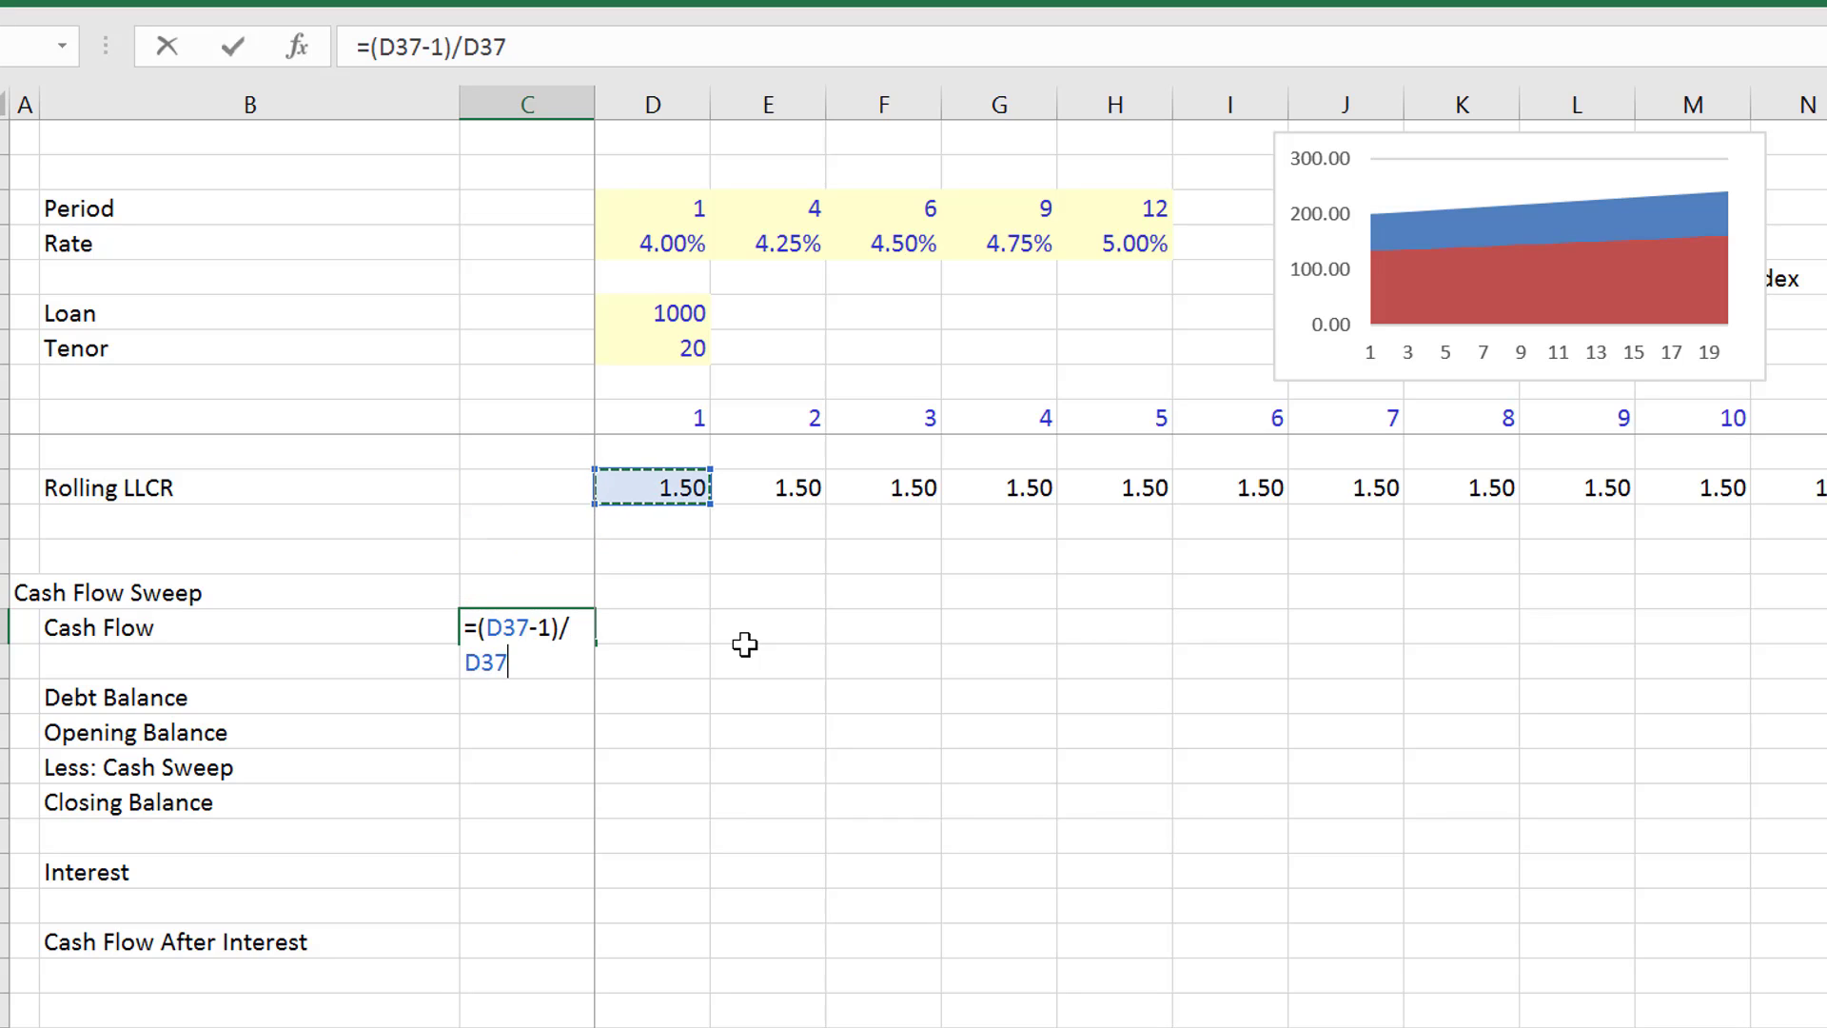
key("Return")
key("Up")
key("ctrl+shift+5")
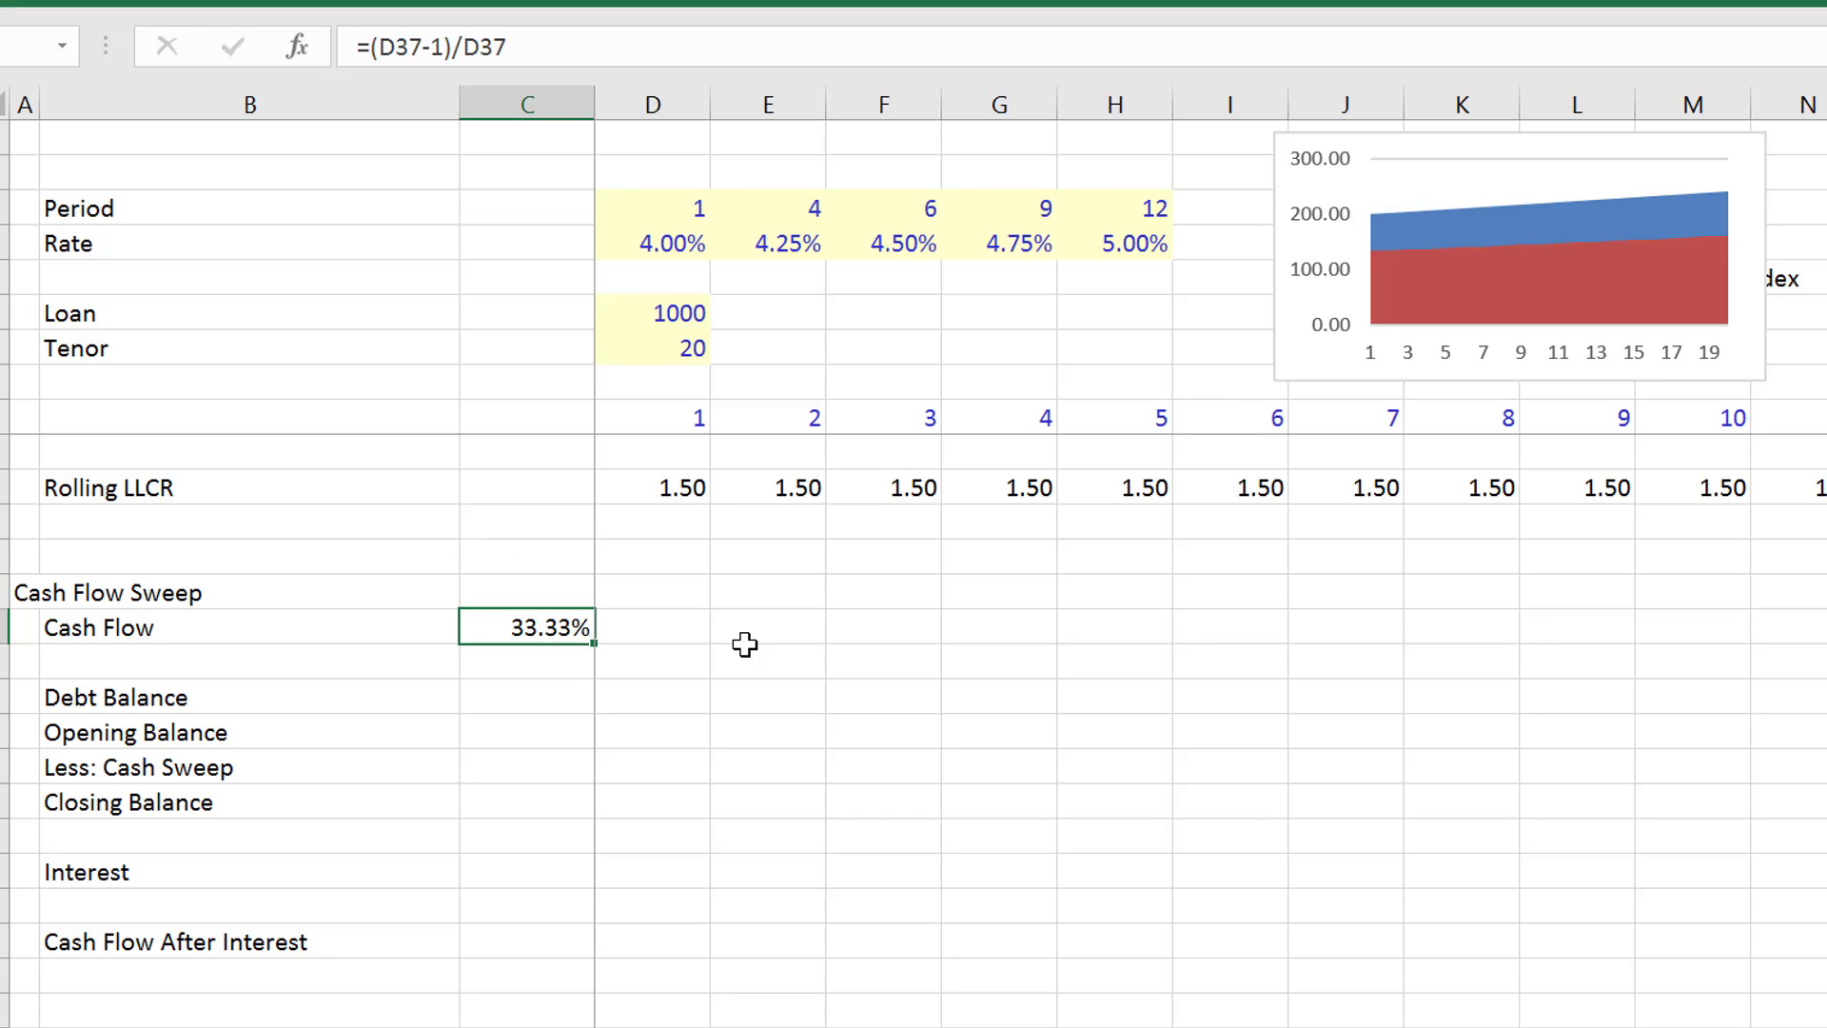
- Enter a first-period Cash Flow formula in D41 multiplying Cash Flow Realised in D13 by one minus the absolute percentage reference
key("Right")
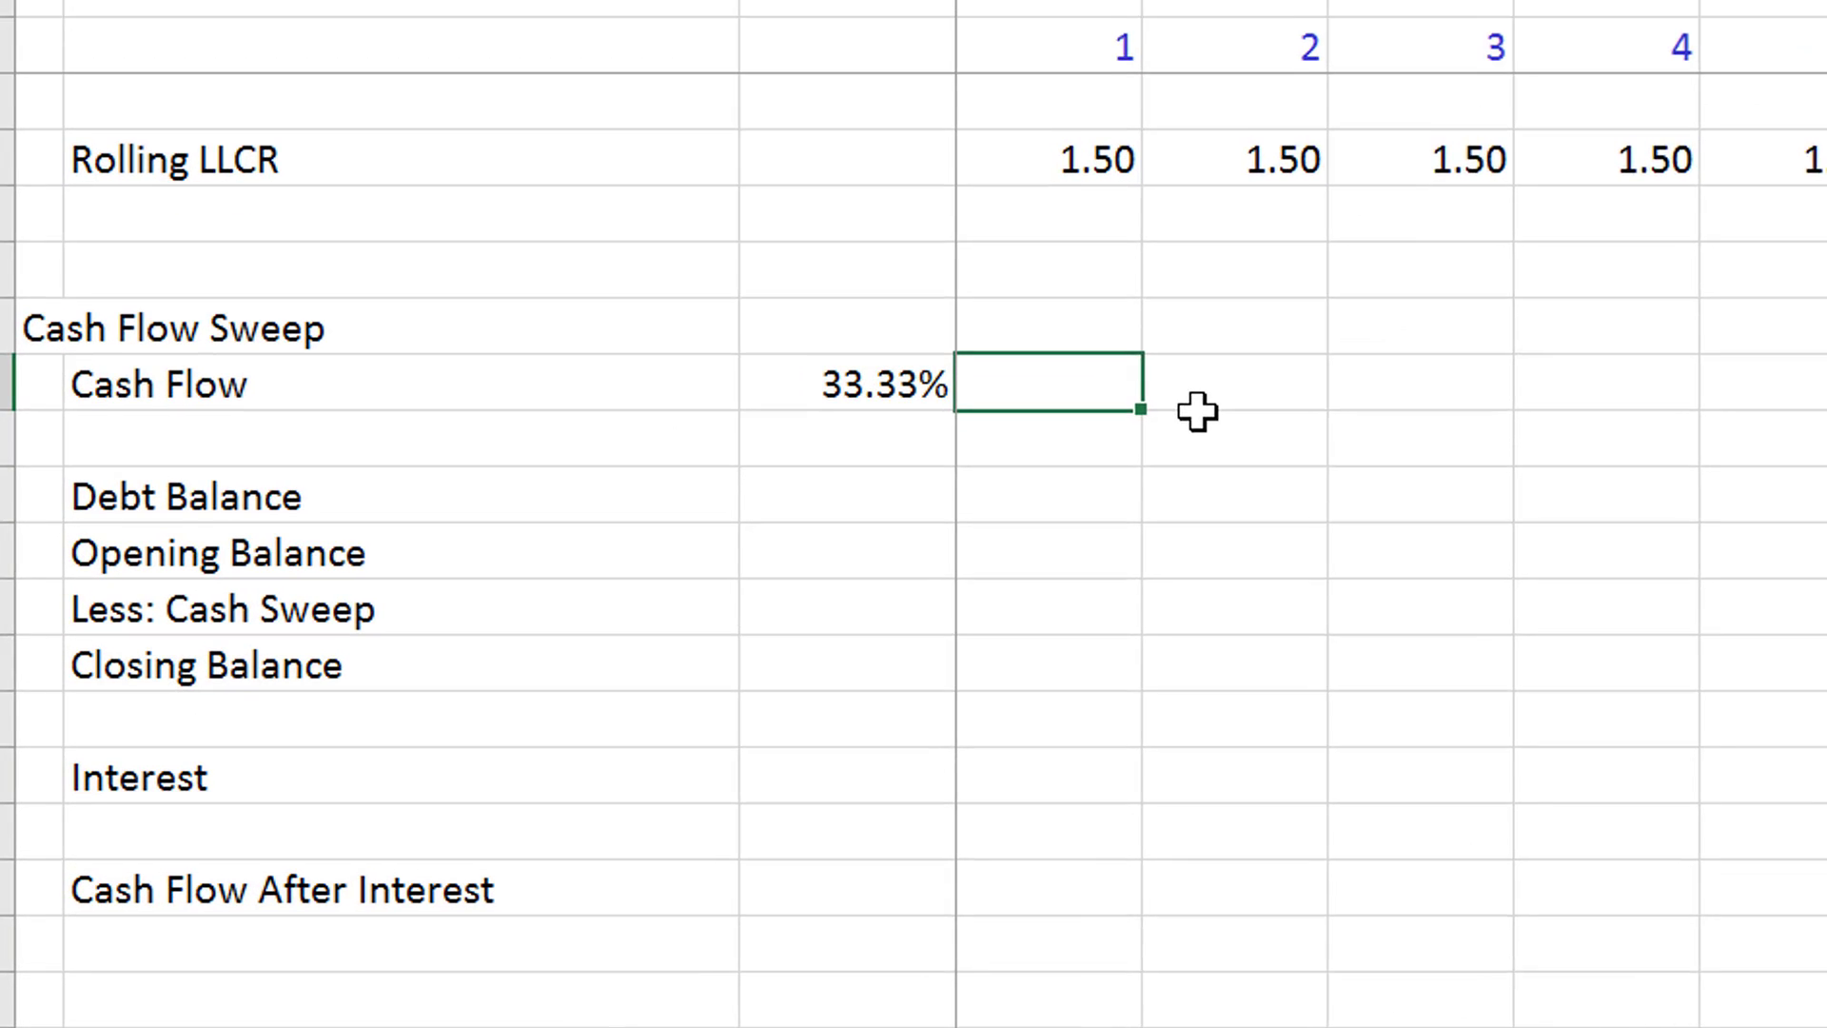
type("=")
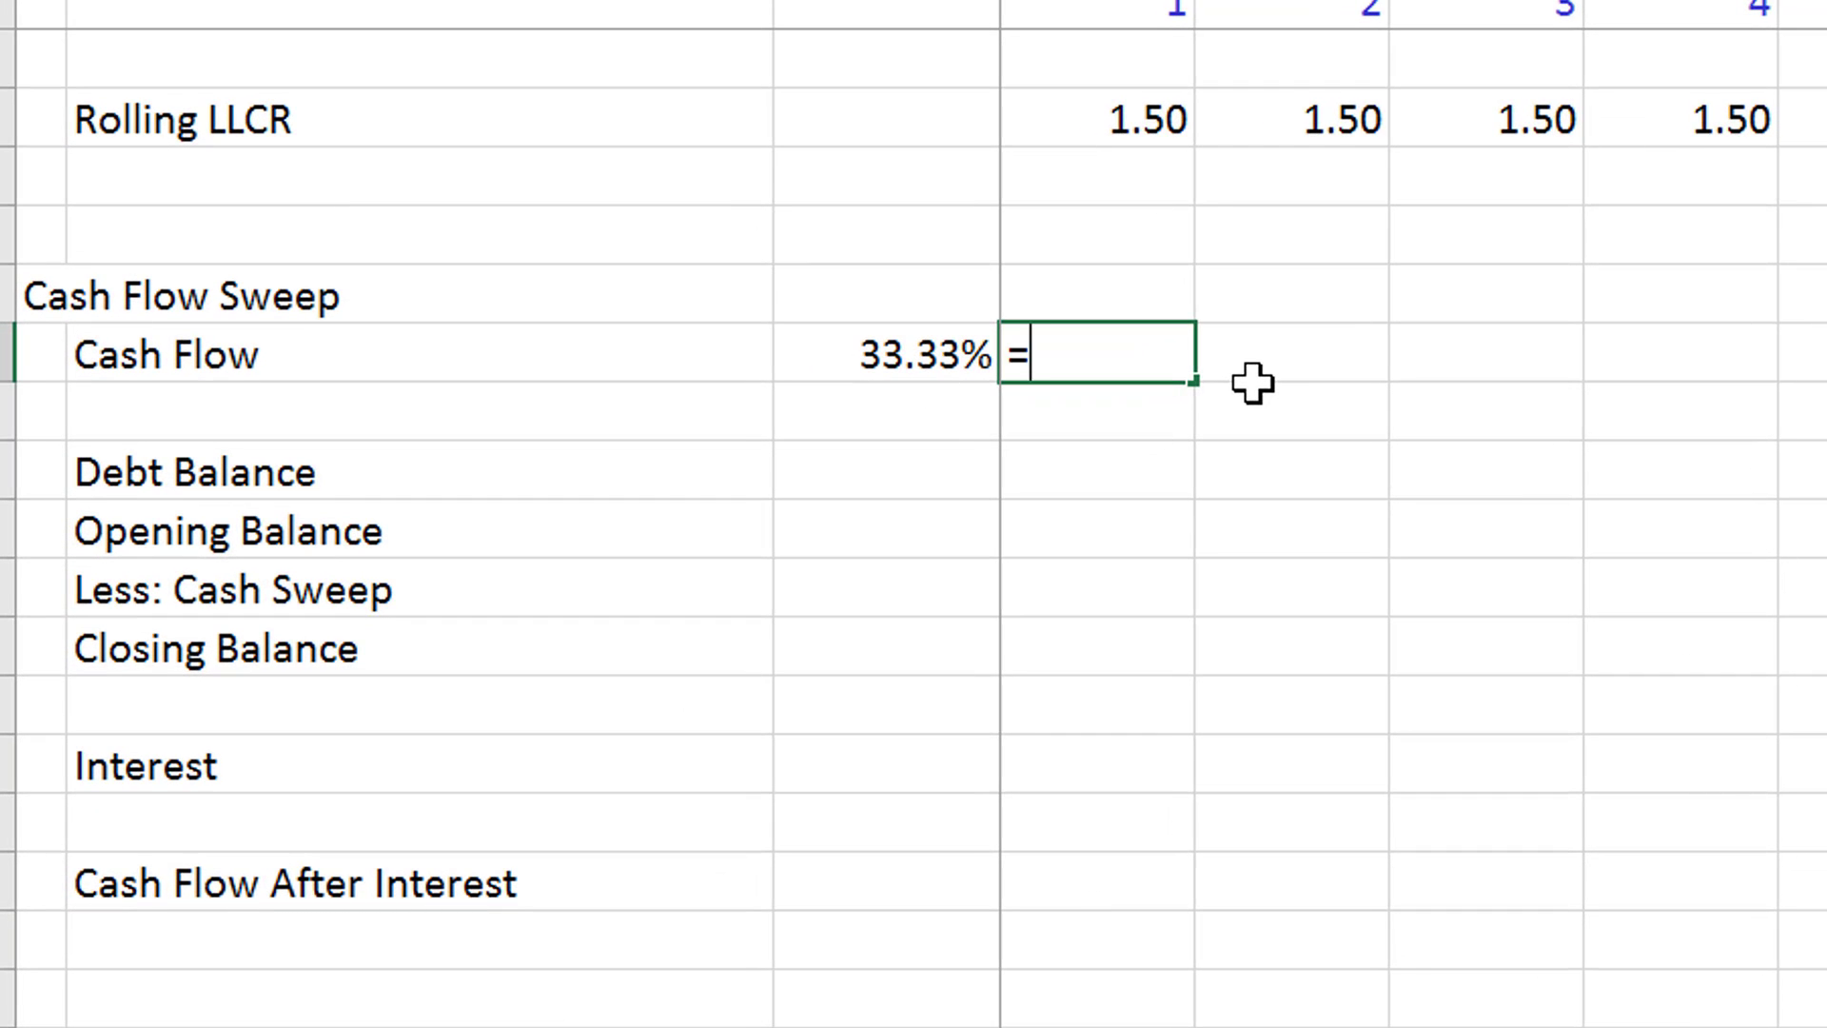
key("Page_Up")
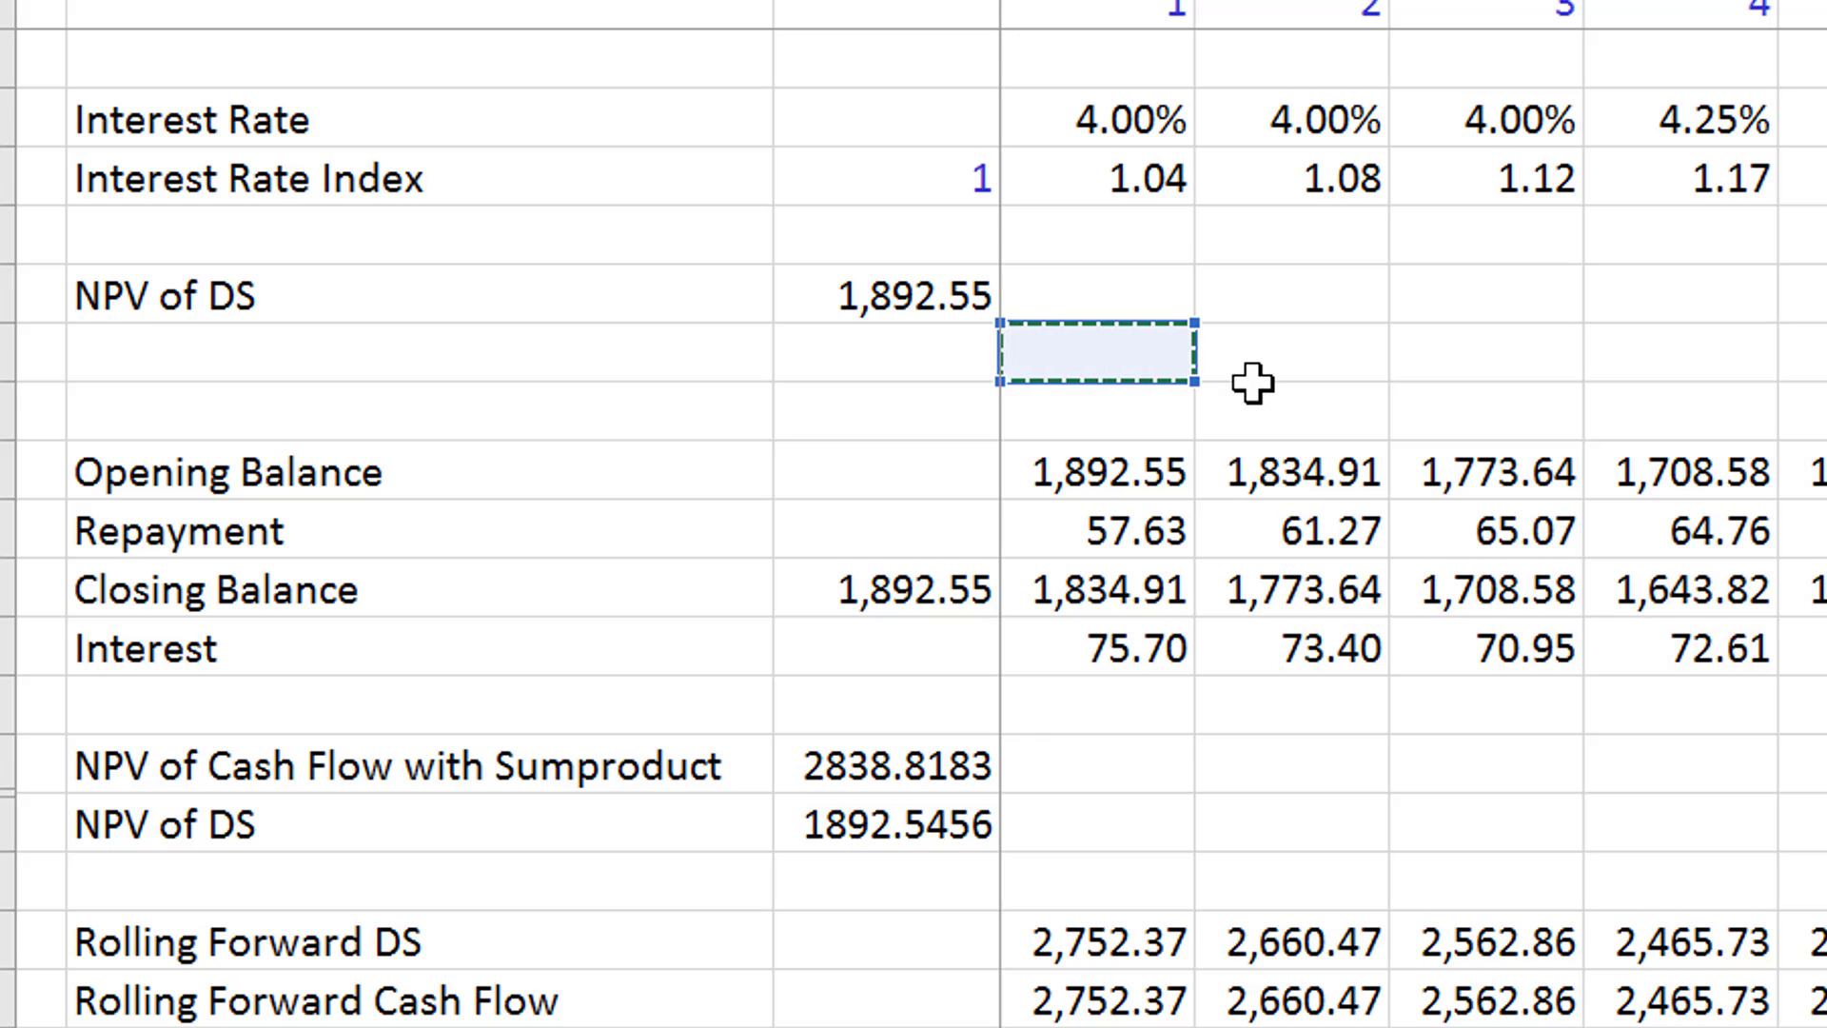
key("Down")
key("Up")
key("Up")
key("Up")
key("Up")
key("Up")
key("Up")
key("Up")
key("Up")
key("Up")
key("Up")
key("Up")
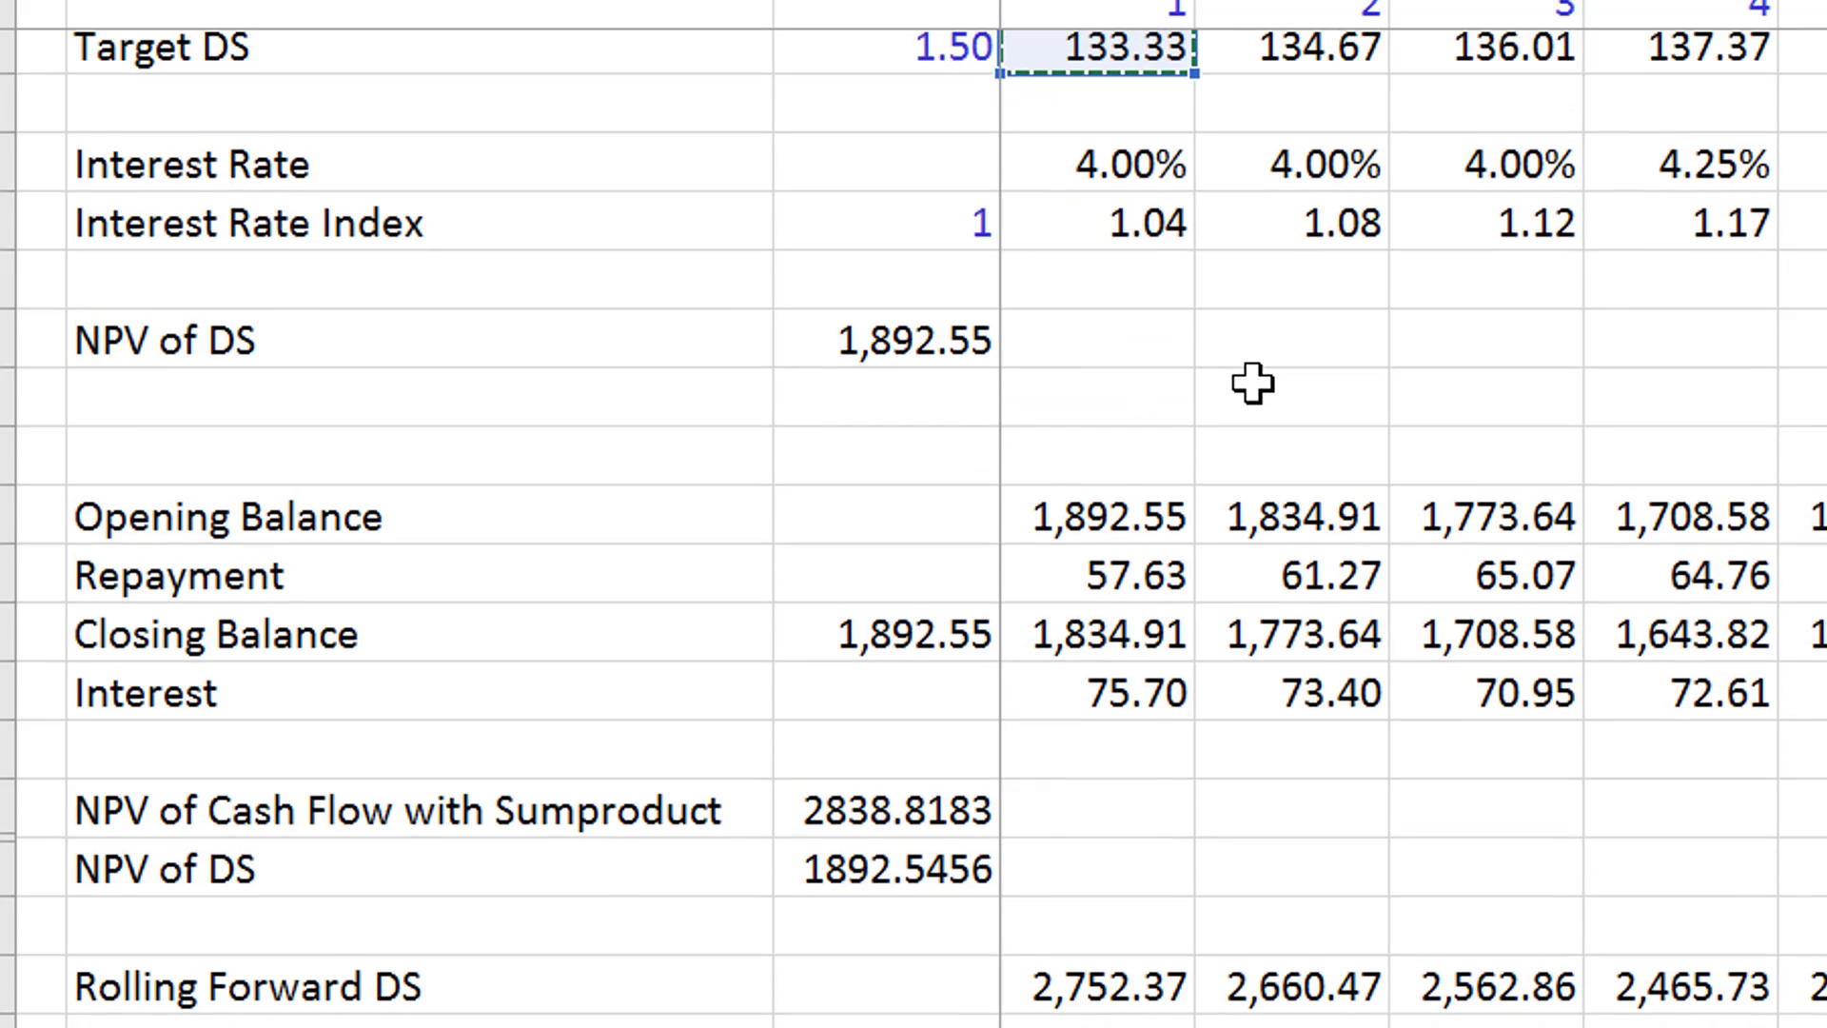
key("Down")
key("Down")
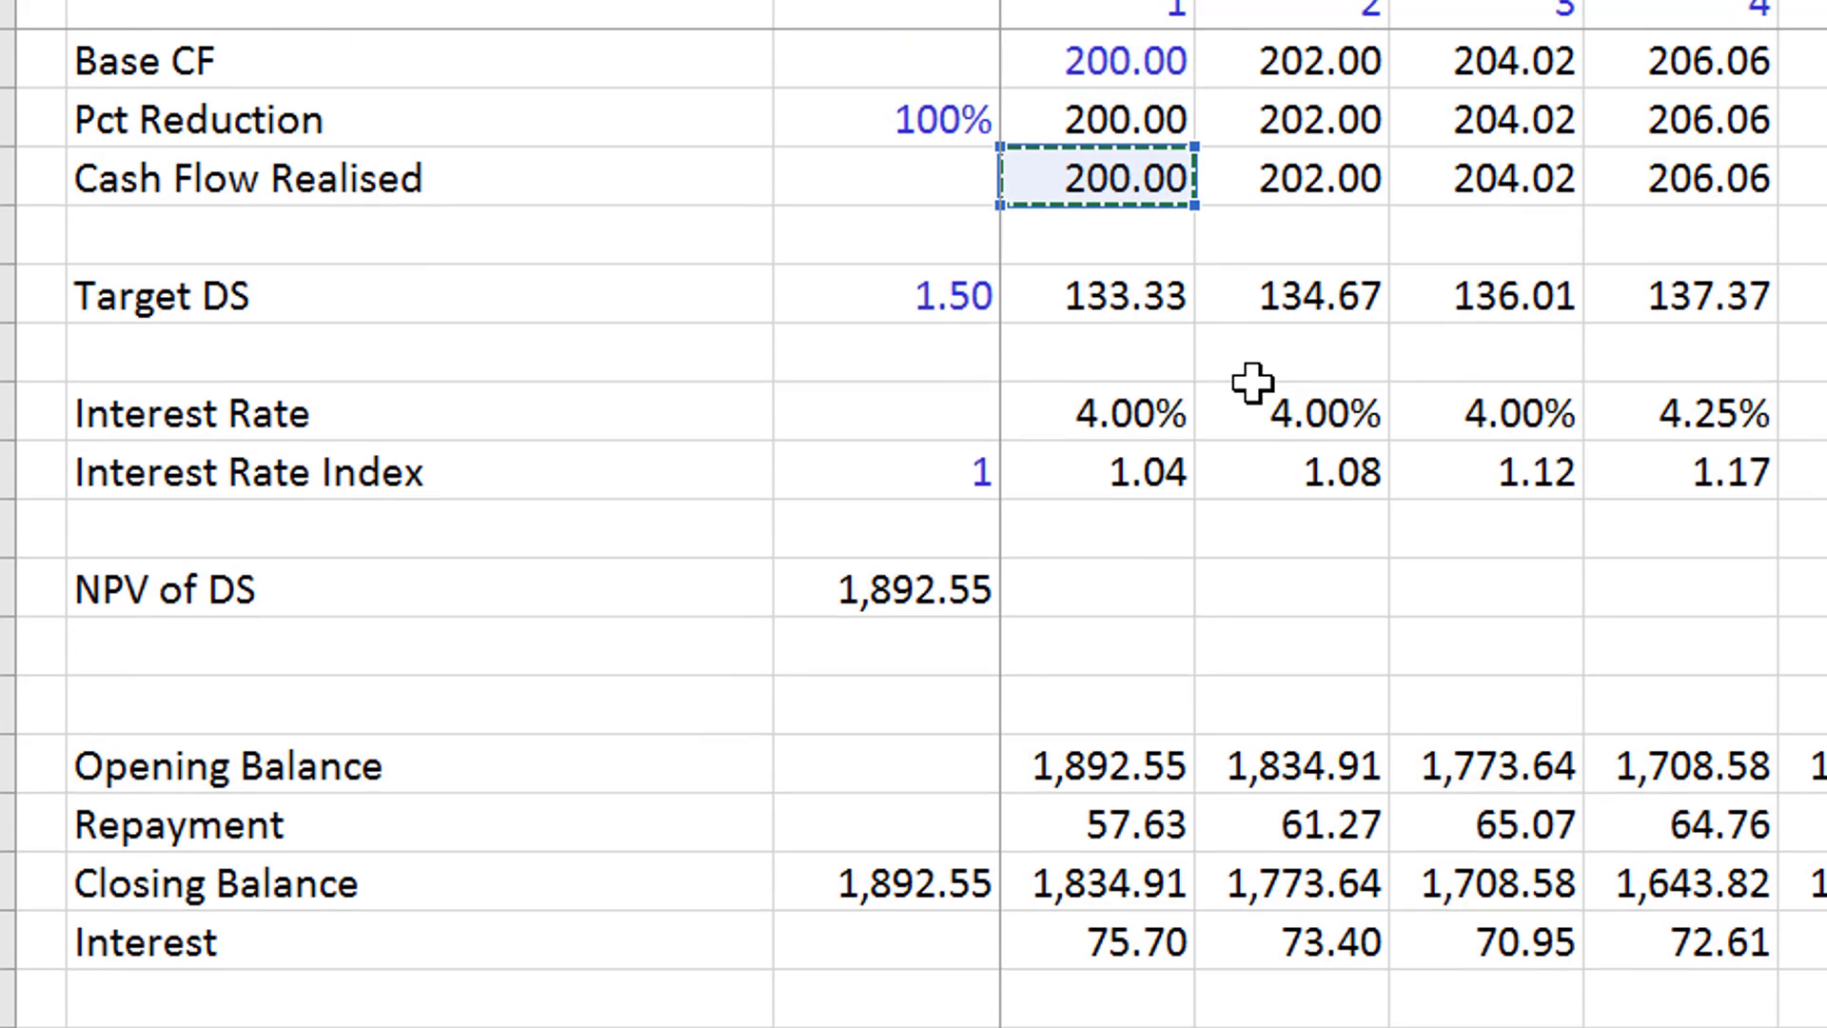
type("/")
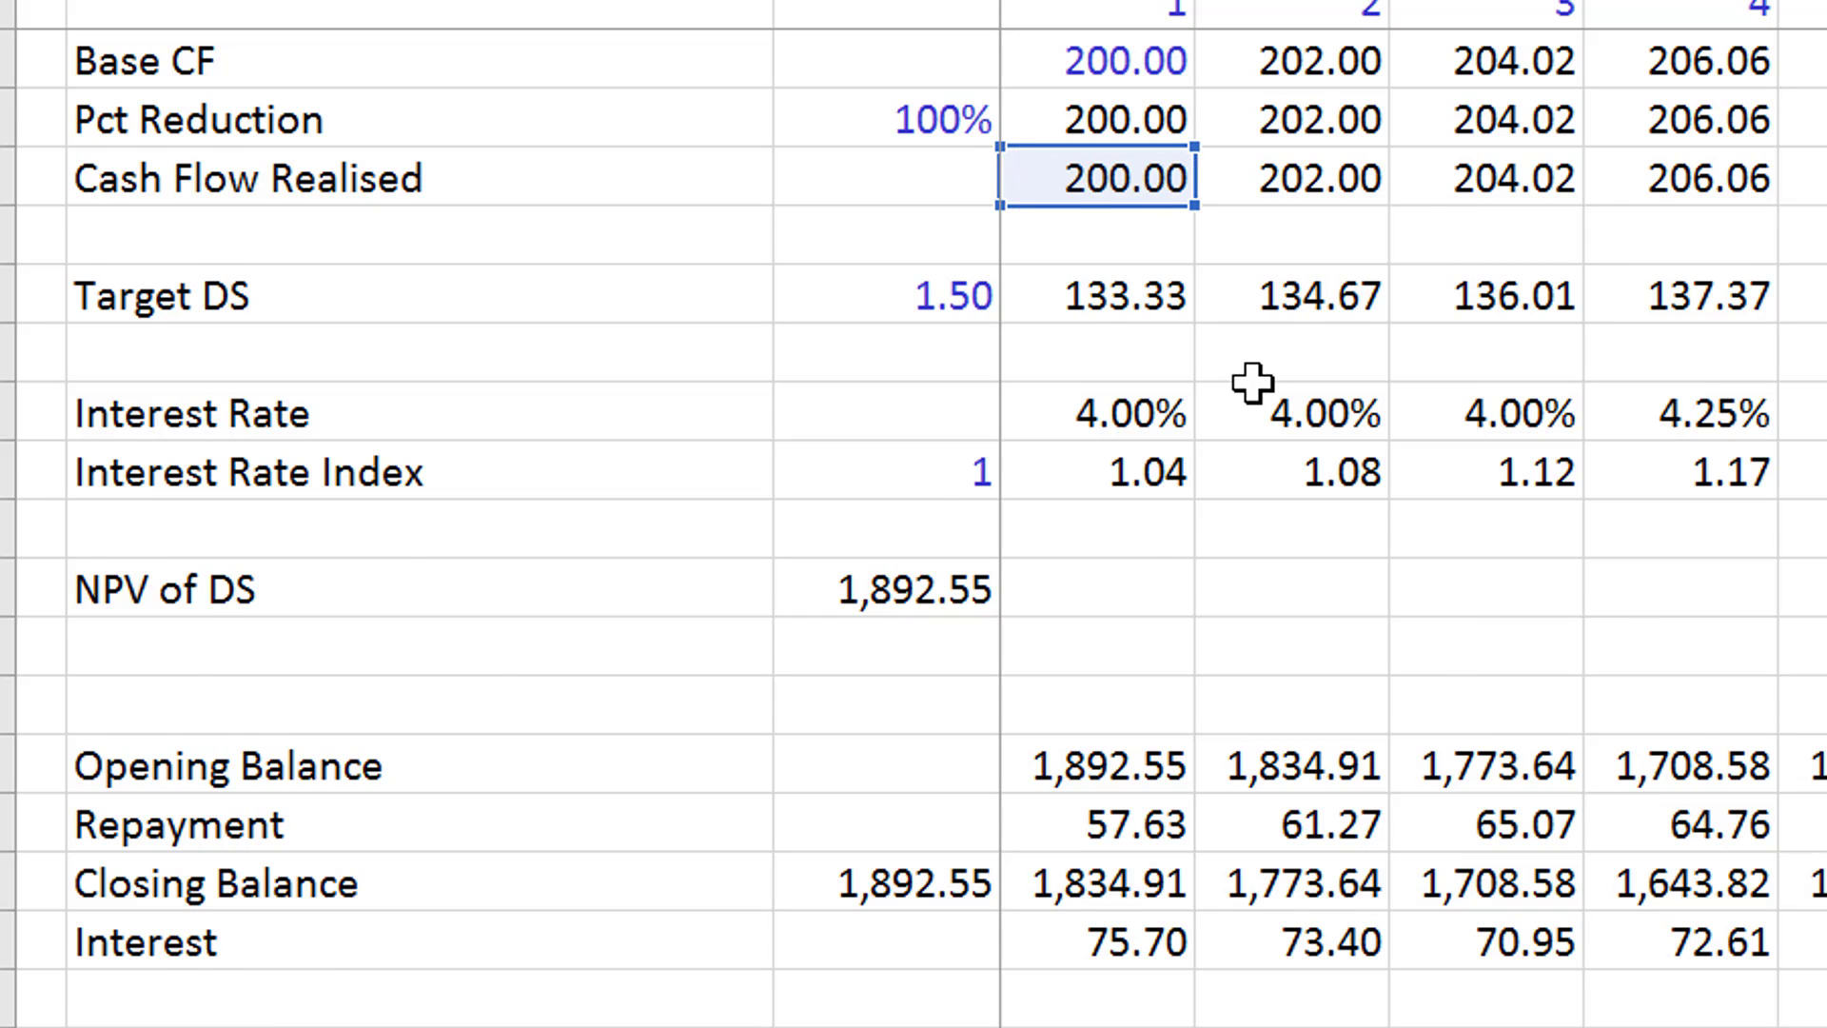
type("*(1-")
key("Left")
key("F4")
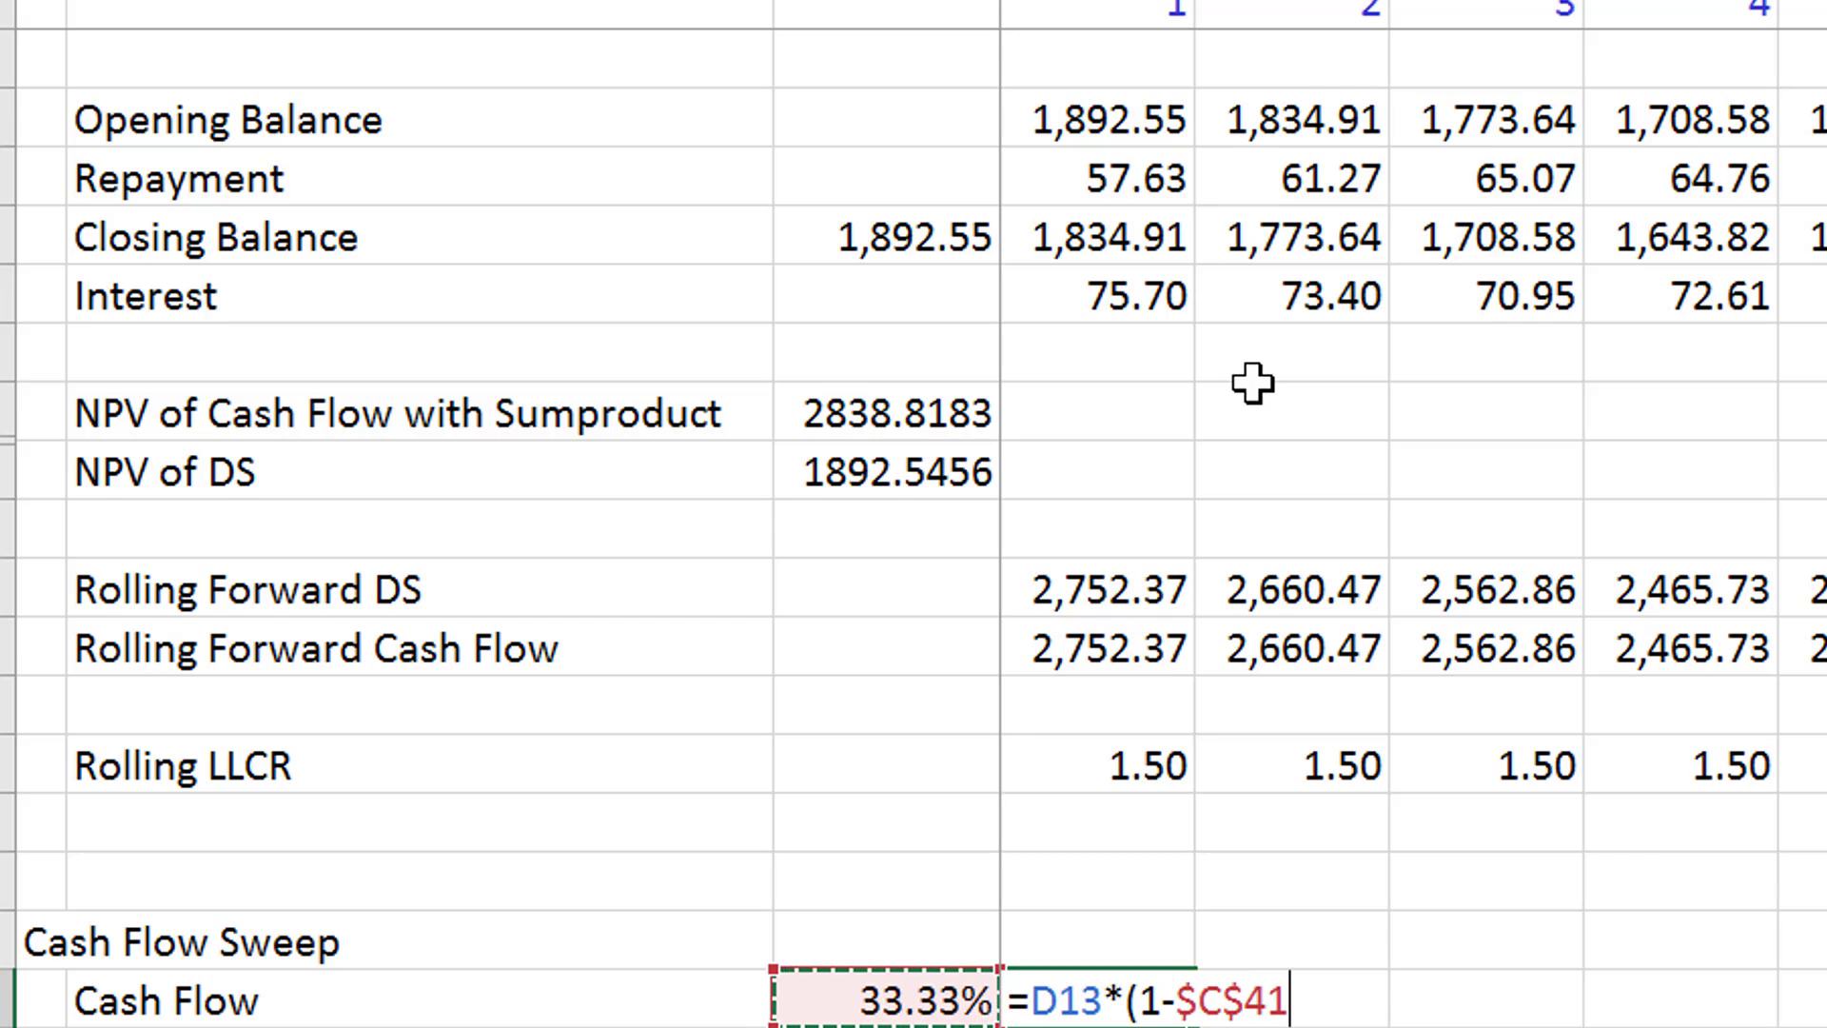
type("0")
key("Return")
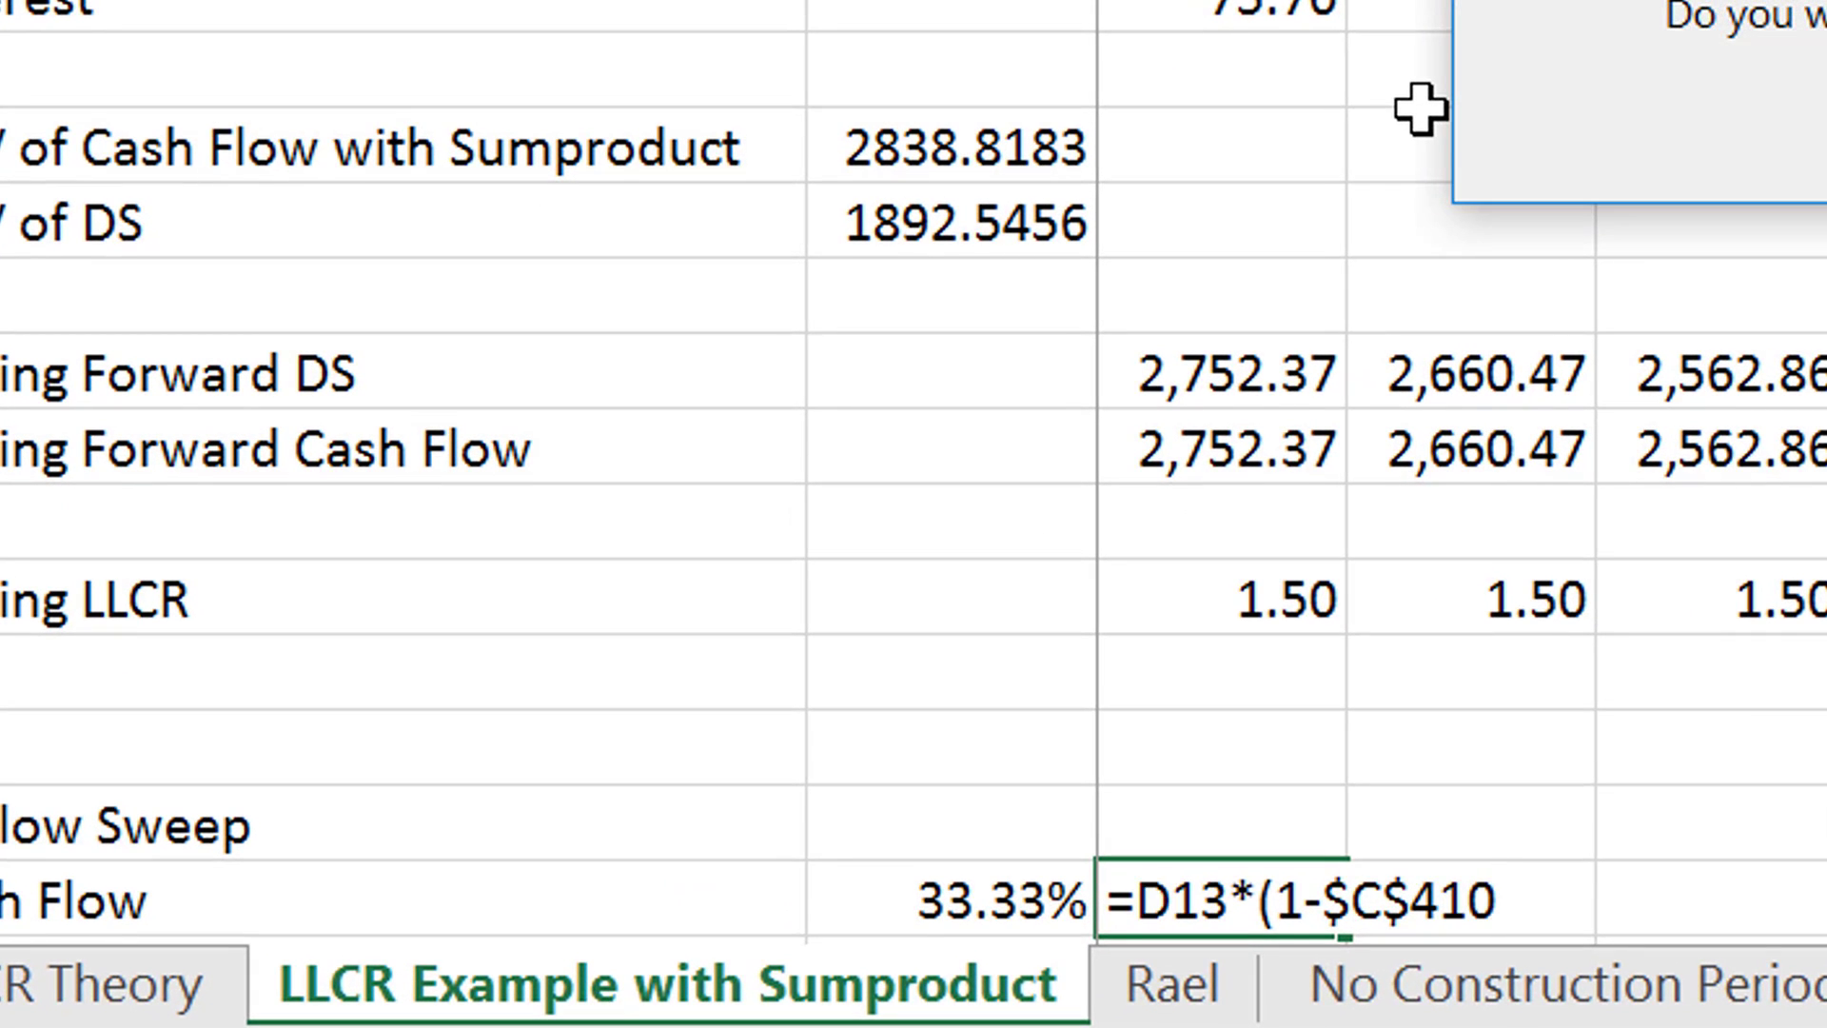
- Correct the end of the D41 formula so it reads =D13*(1-$C$41), and commit it
key("Escape")
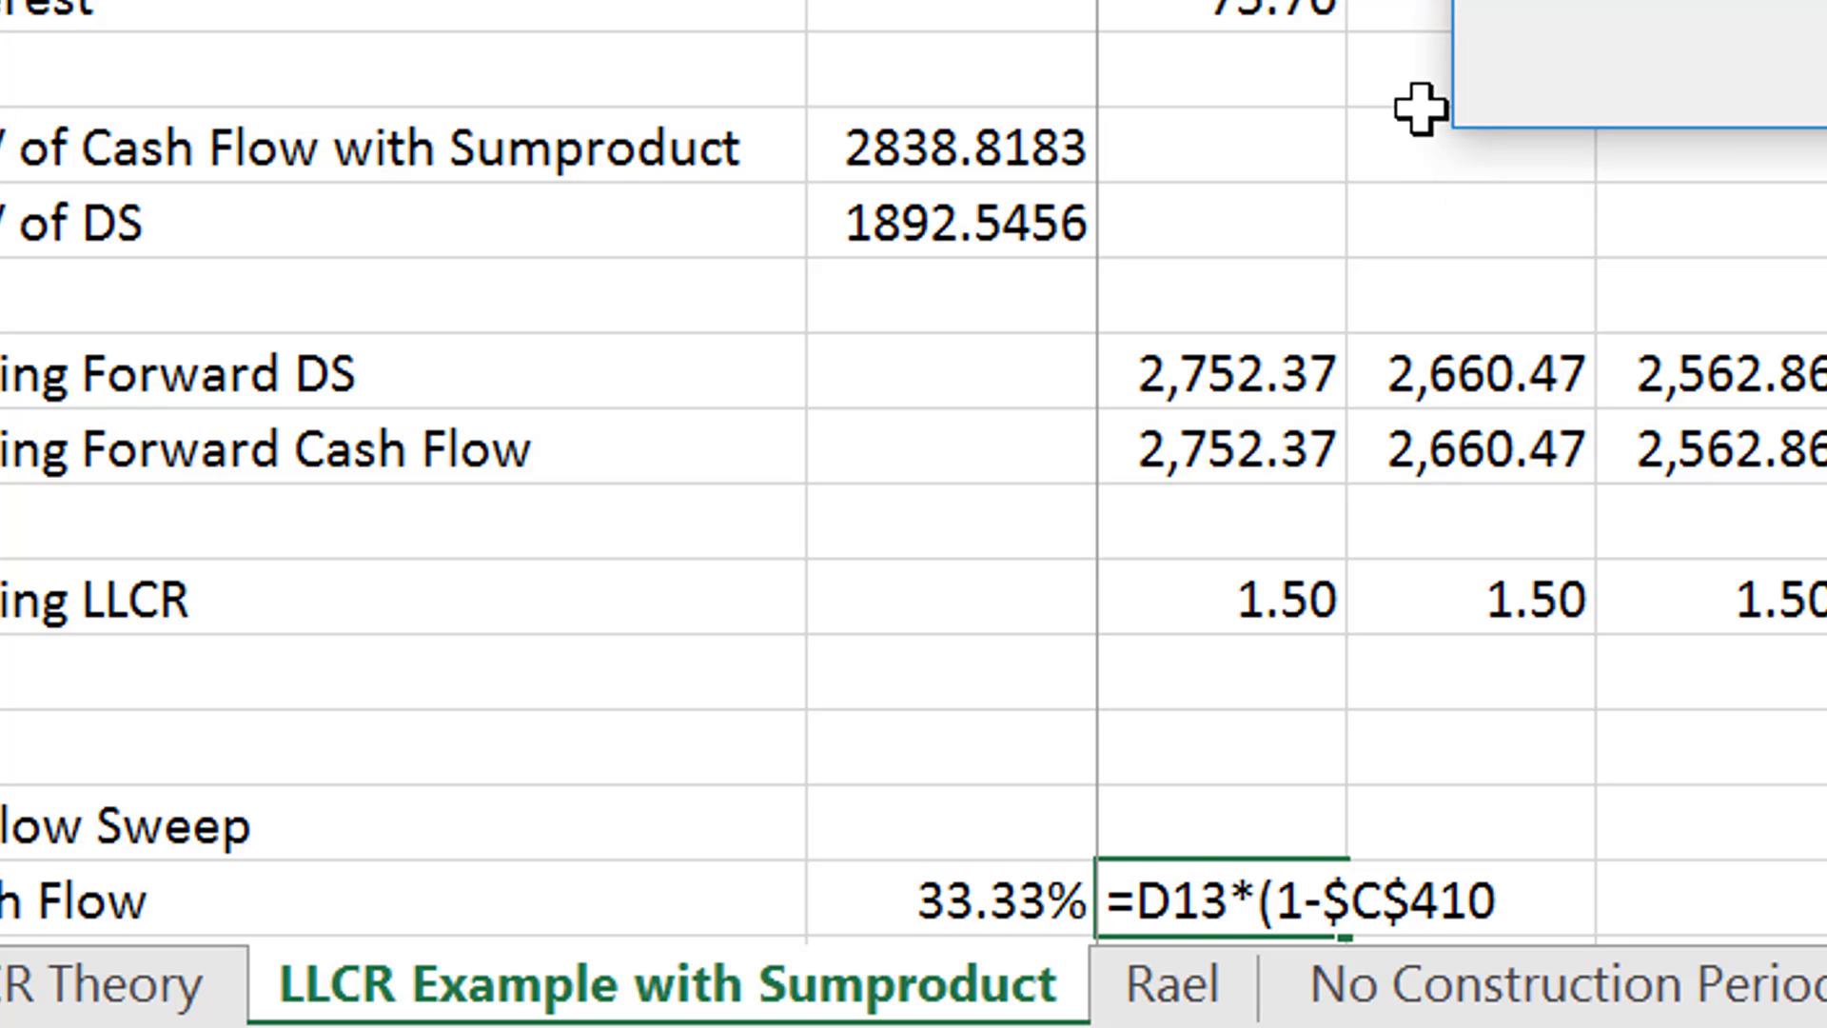
key("Return")
key("BackSpace")
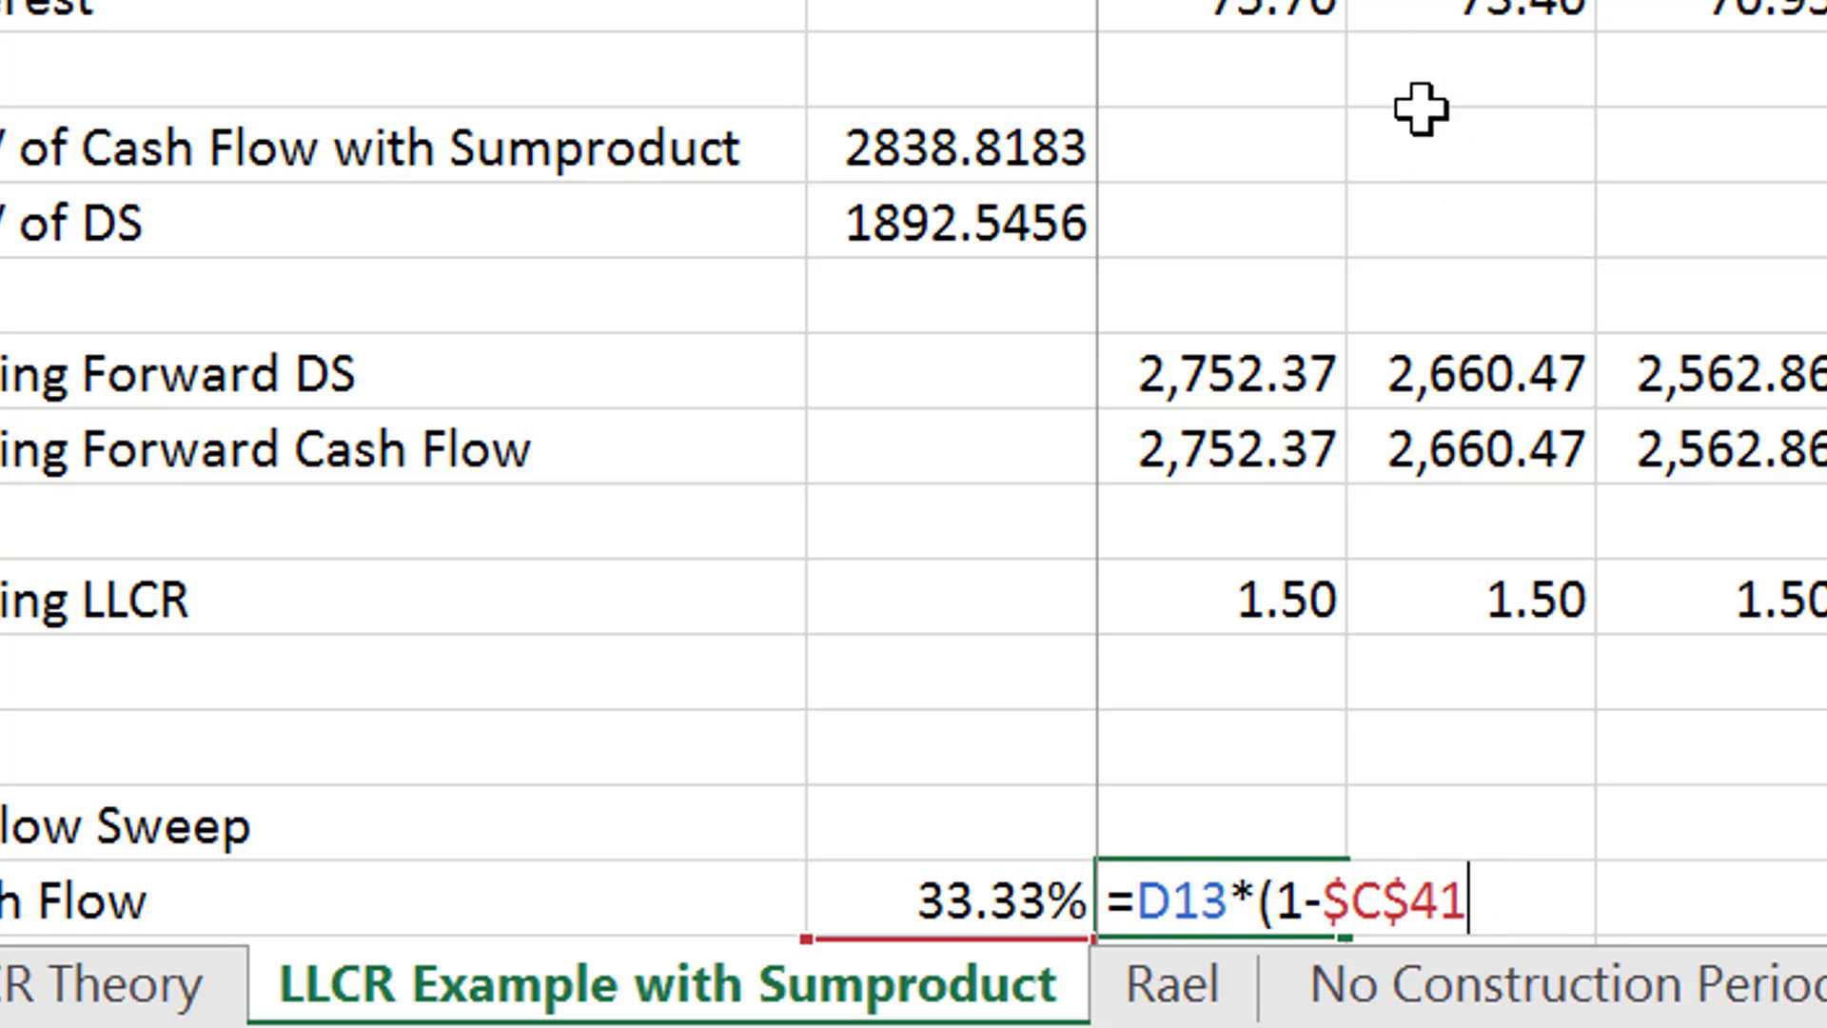
type(")")
key("Return")
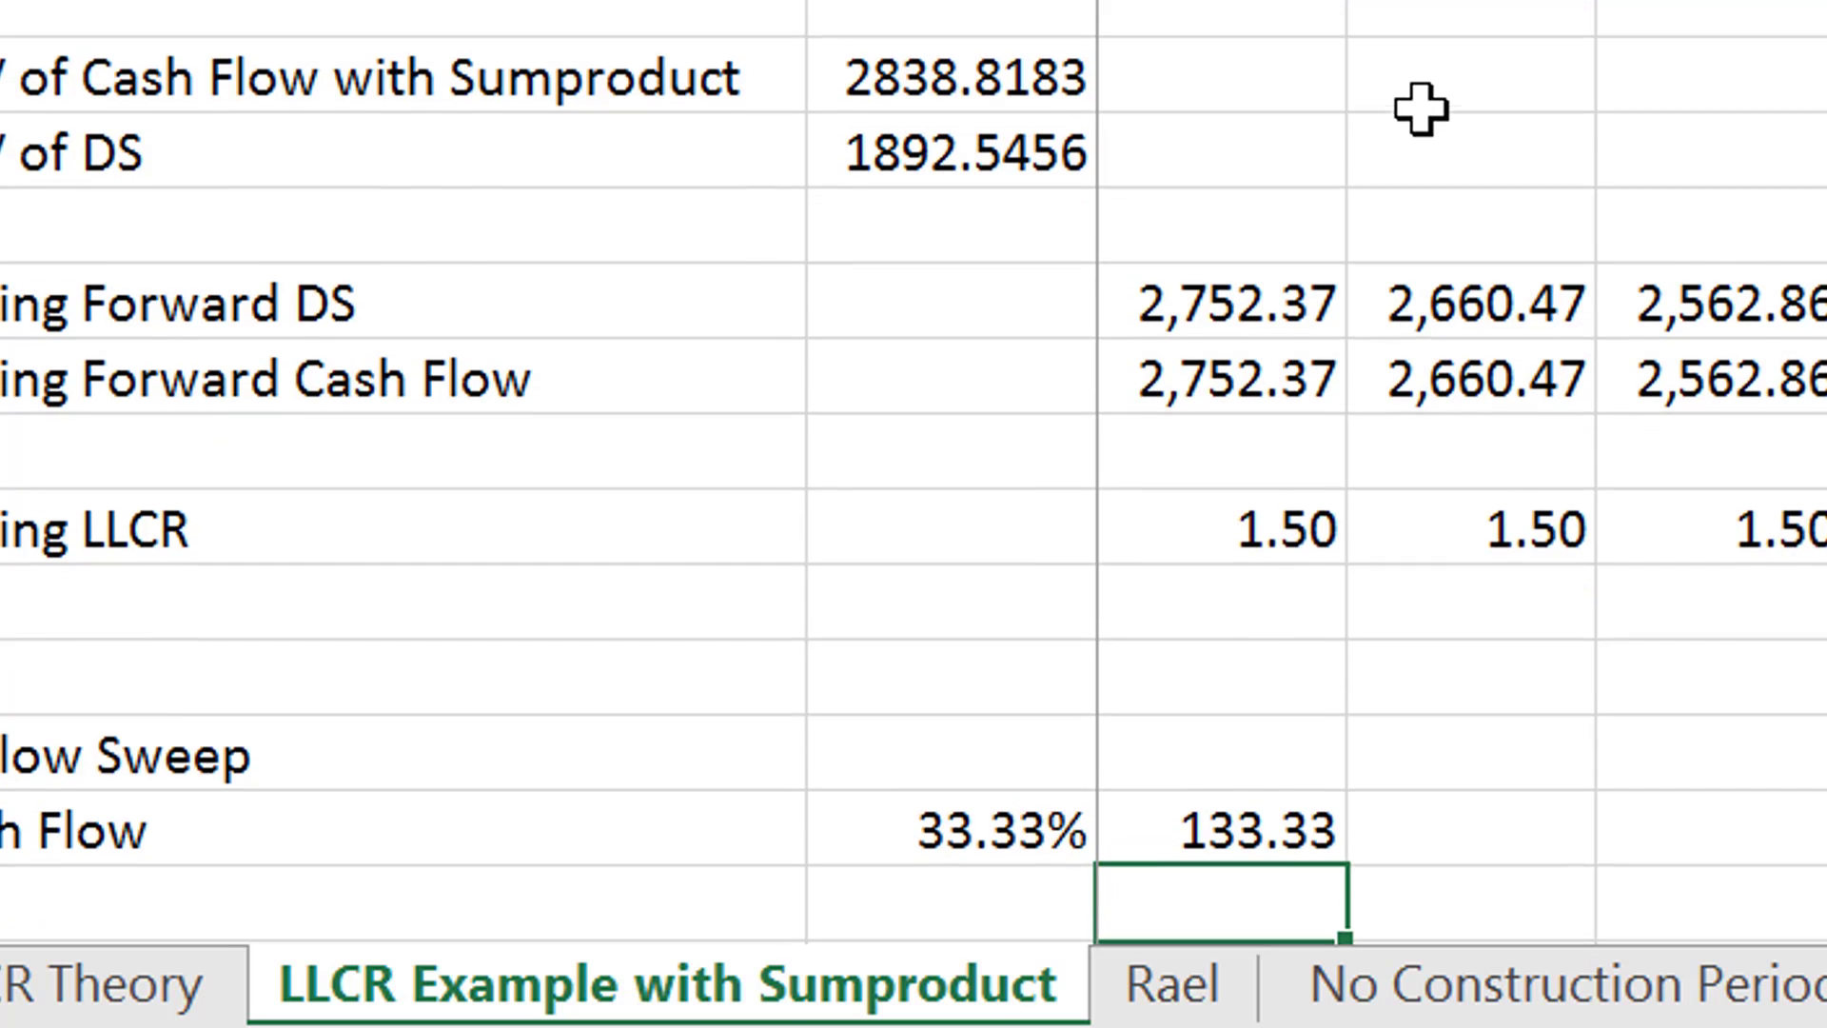
- Link the Cash Flow Sweep's initial Closing Balance in C46 to the initial debt amount calculated in the sections above
key("Down")
key("Down")
key("Down")
key("Down")
key("Down")
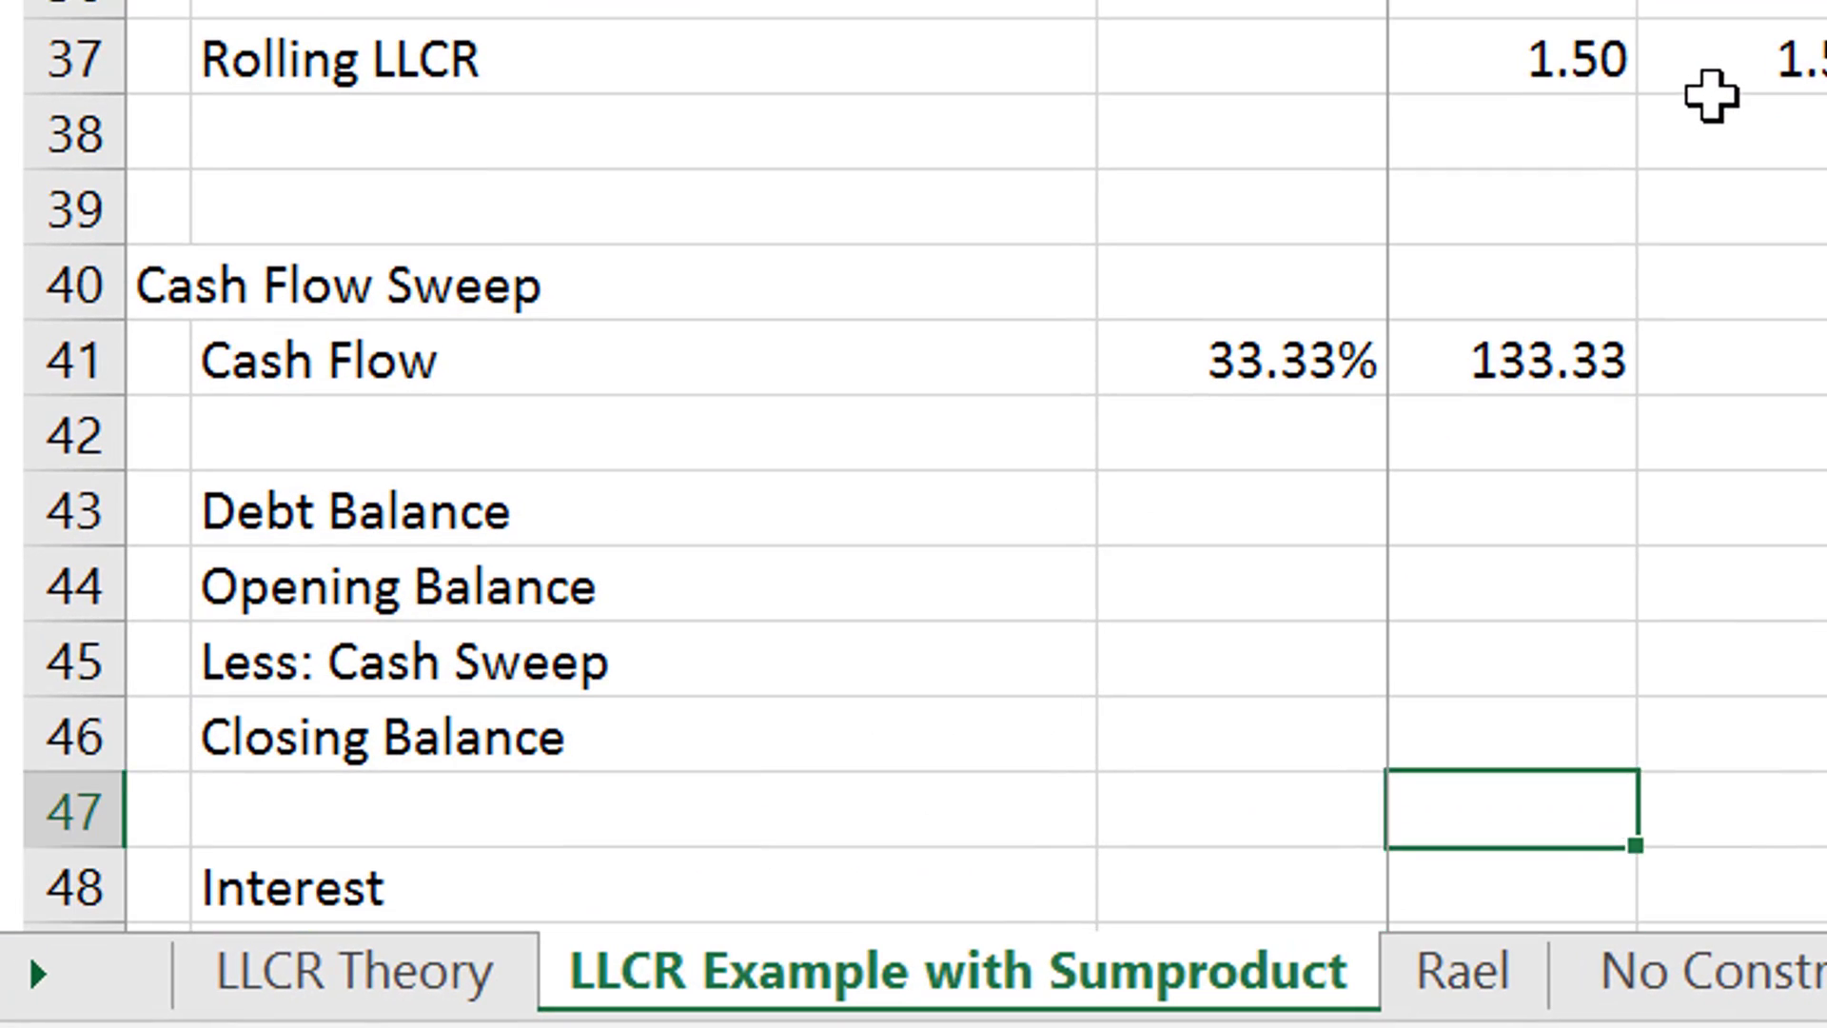
key("Up")
key("Up")
key("Up")
key("Up")
key("Left")
key("Left")
key("Down")
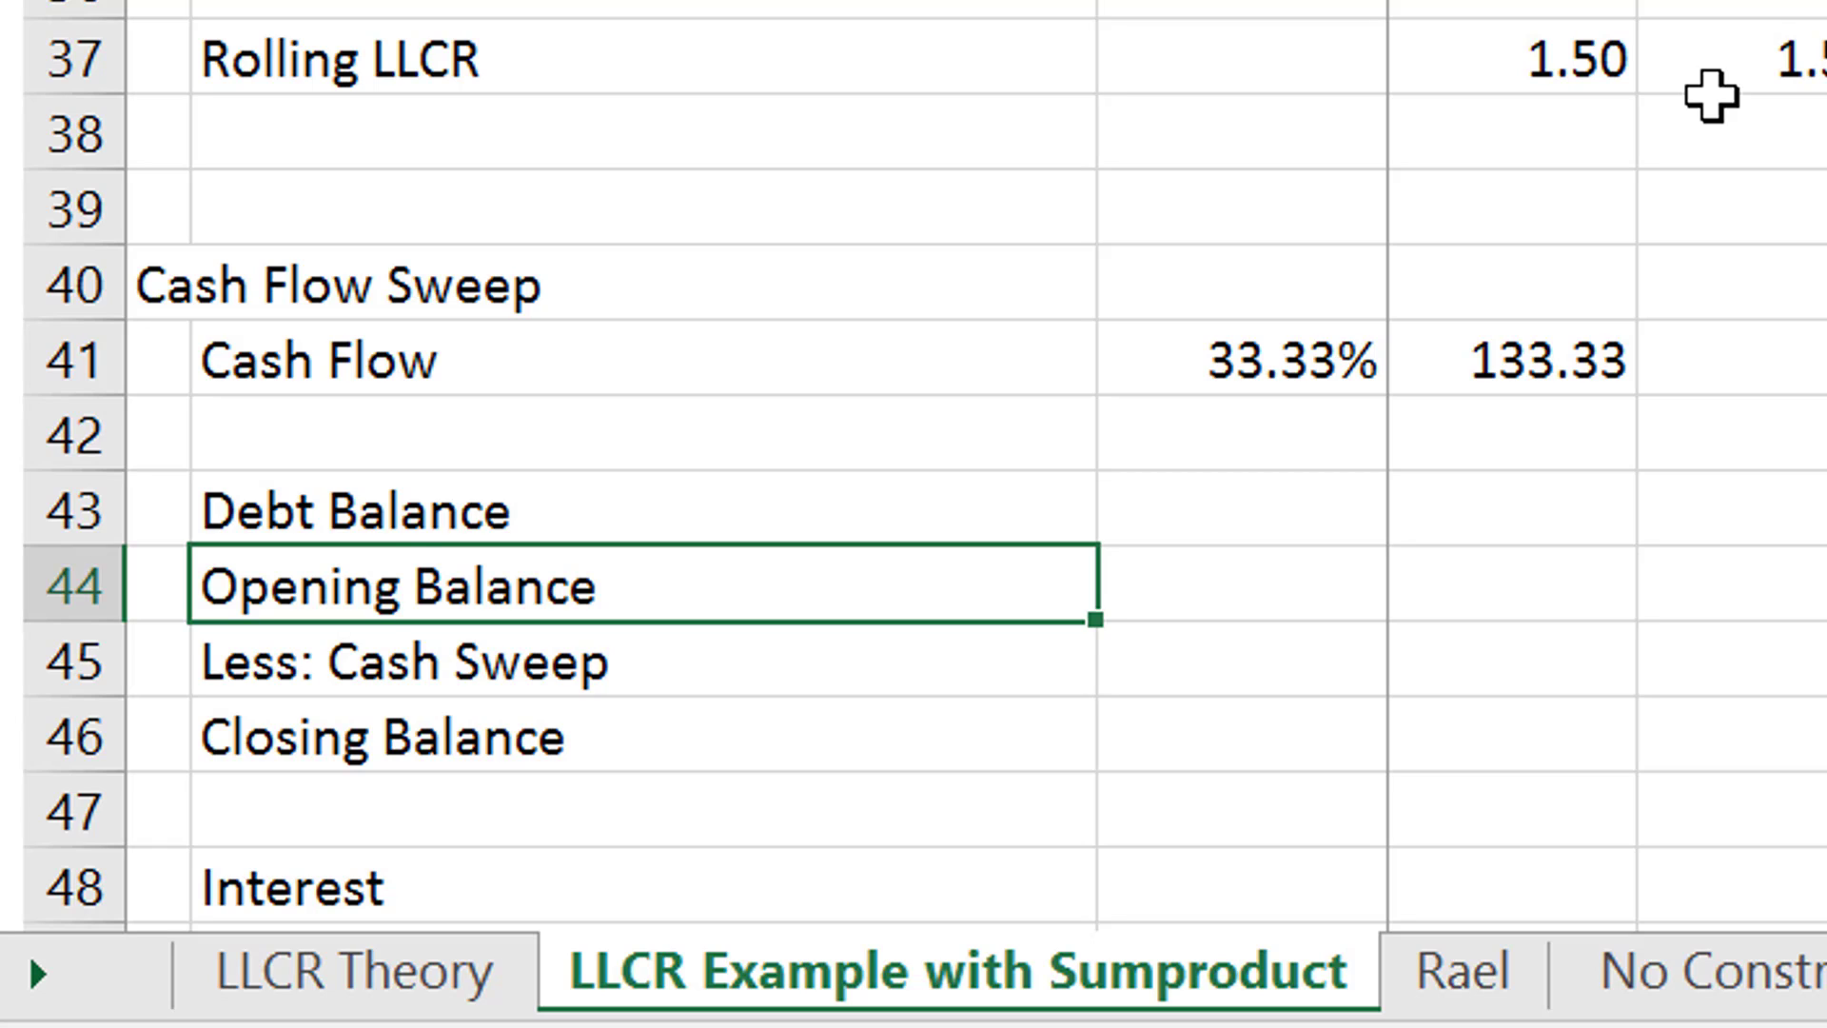
key("Up")
key("Right")
key("Down")
key("Down")
key("Down")
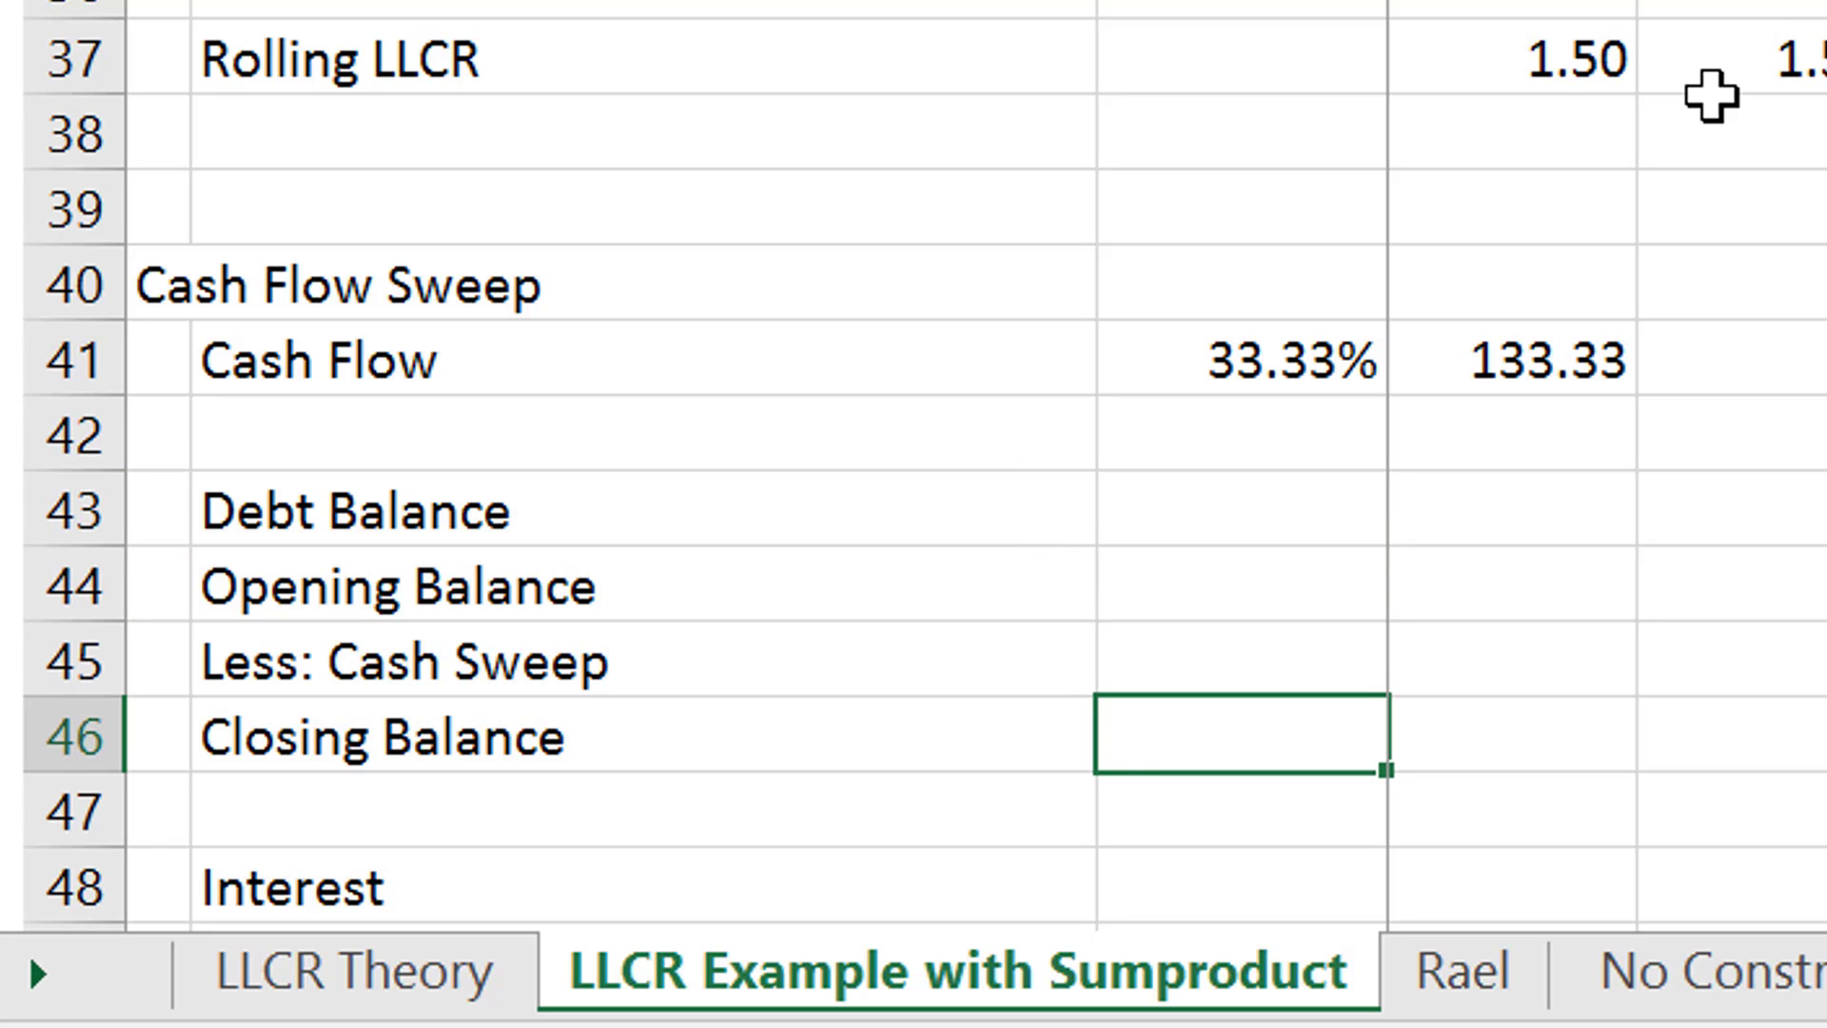
type("=")
key("Up")
key("Up")
key("Up")
key("Up")
key("Up")
key("Up")
key("Up")
key("Up")
key("Up")
key("Up")
key("Up")
key("Up")
key("Up")
key("Up")
key("Up")
key("Up")
key("Up")
key("Up")
key("Up")
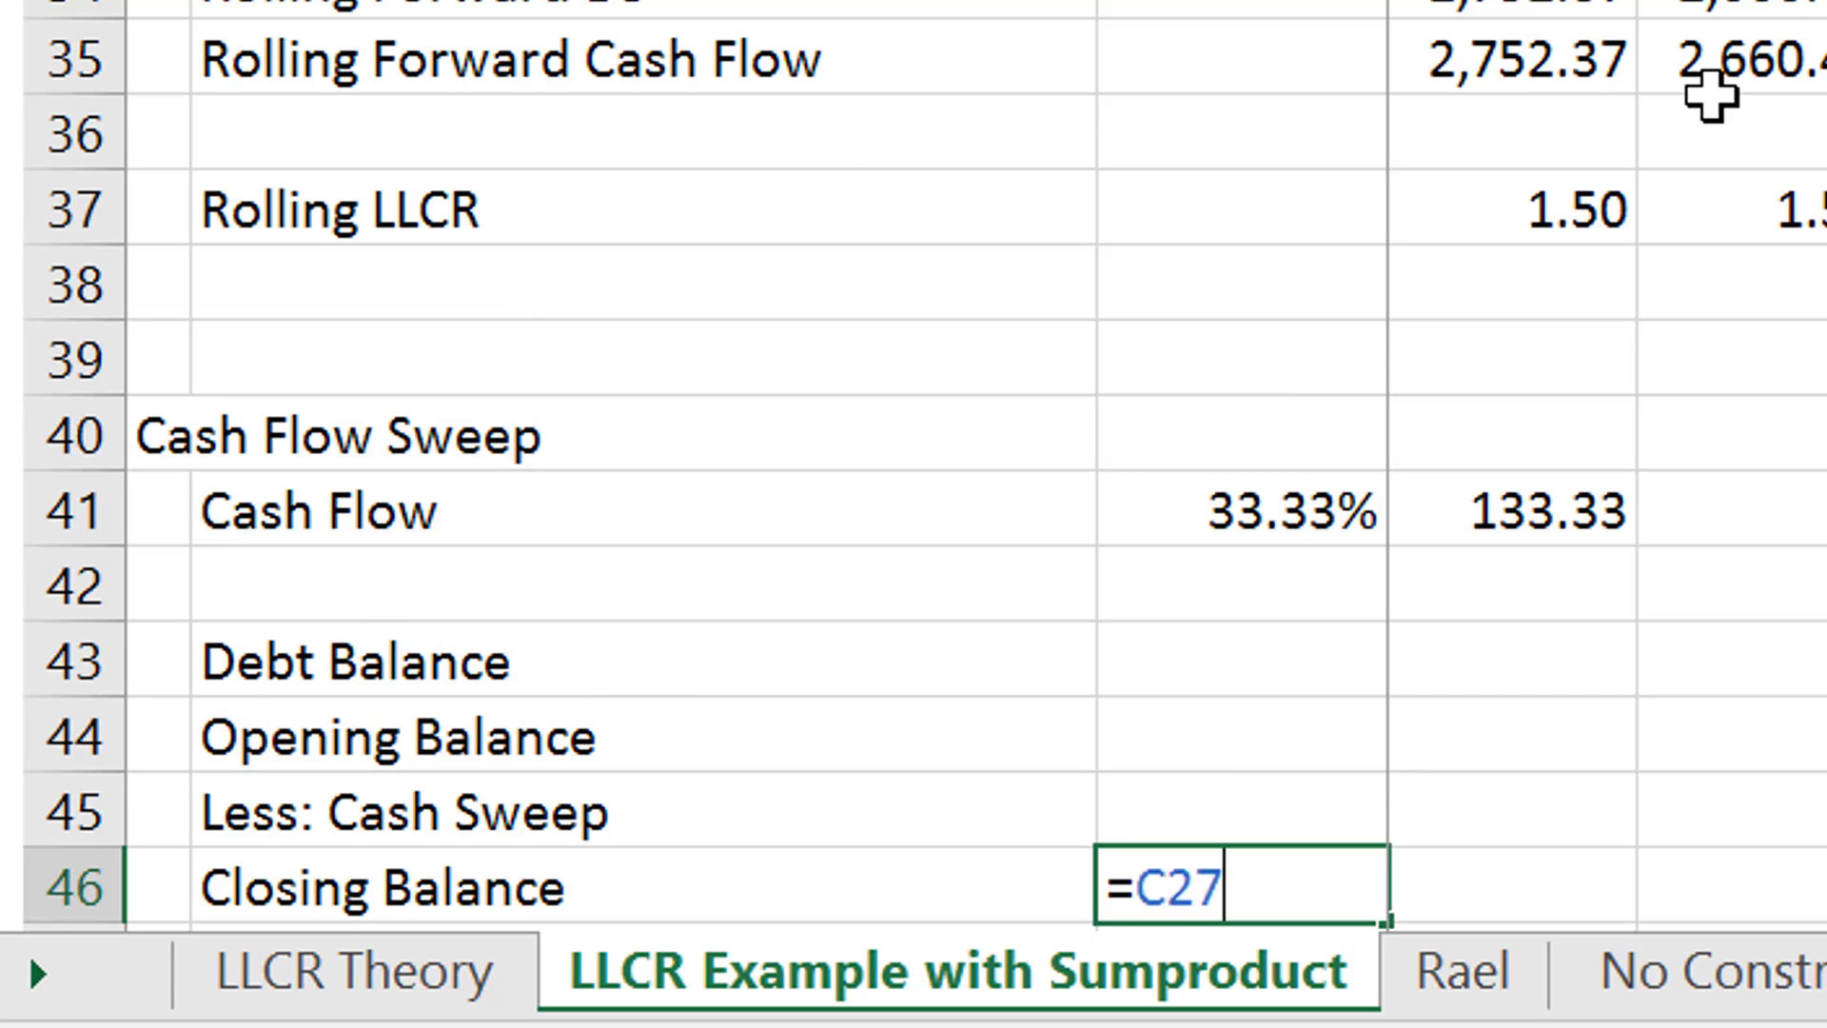
scroll(1710, 92, "up", 3)
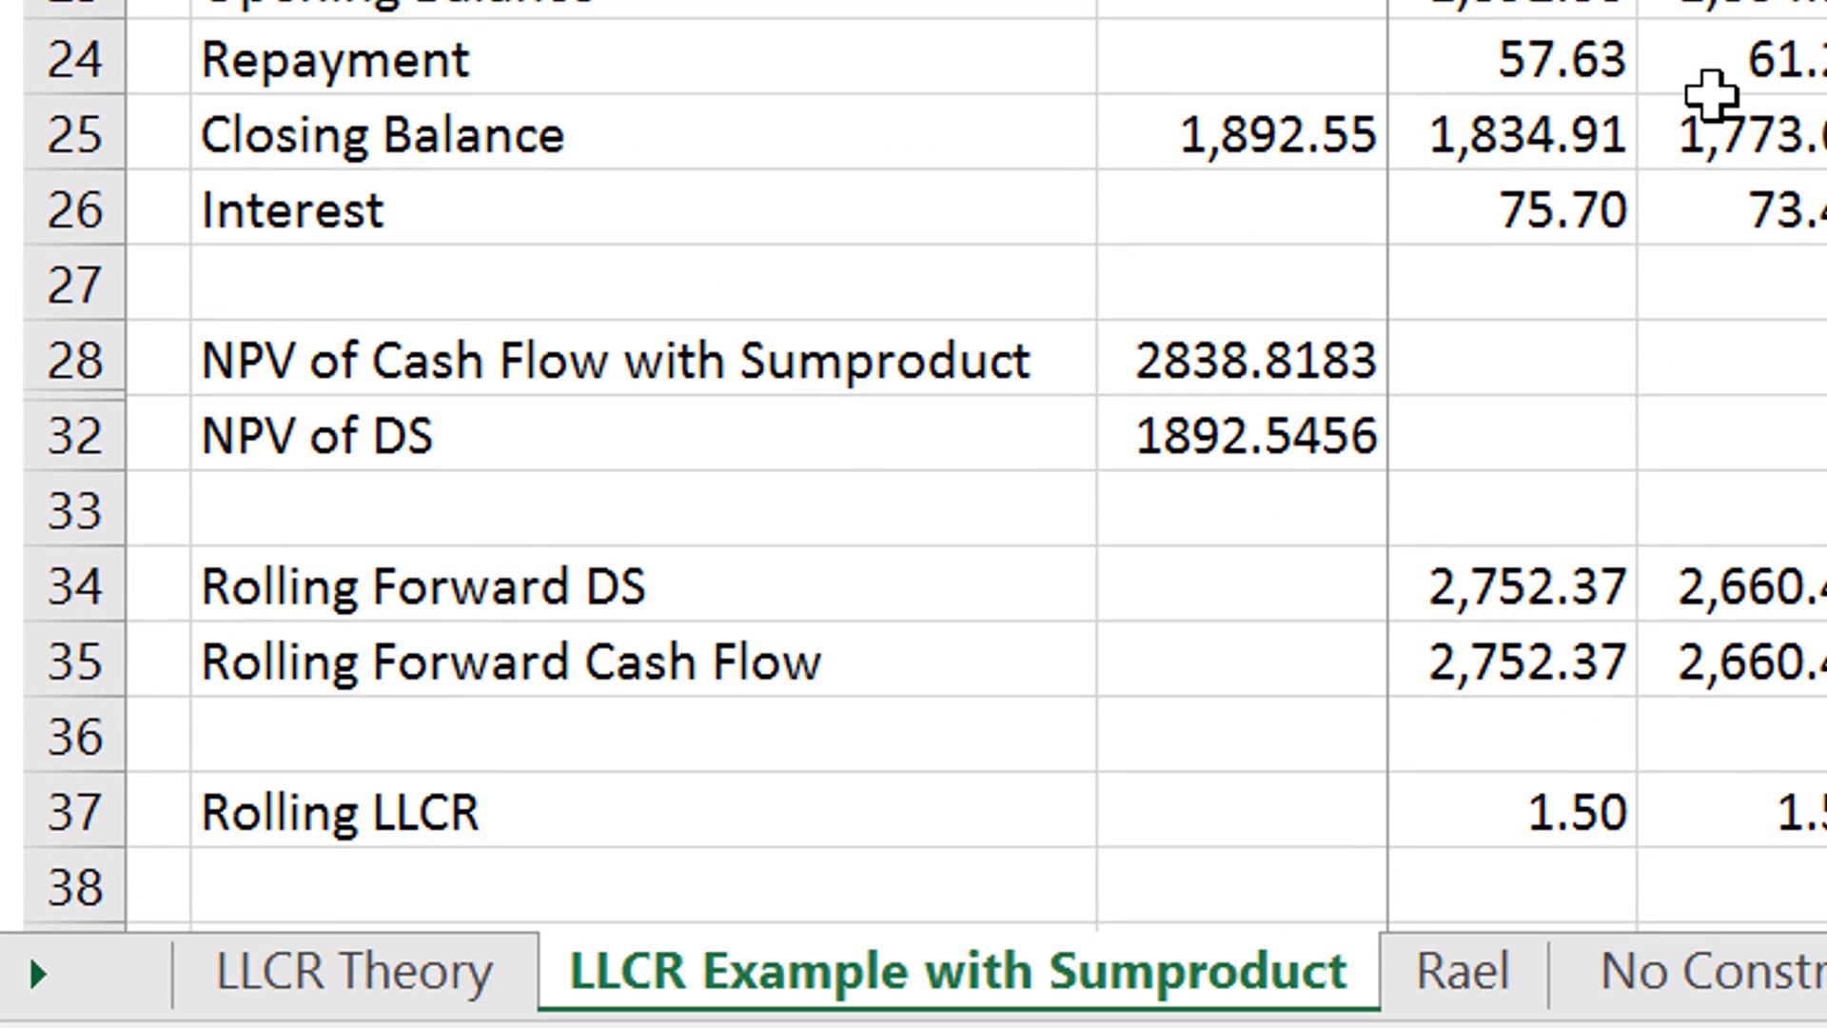
key("Return")
- Set the first-period Opening Balance in D44 to the prior closing balance with =C46
key("Down")
key("Down")
key("Down")
key("Down")
key("Up")
key("Up")
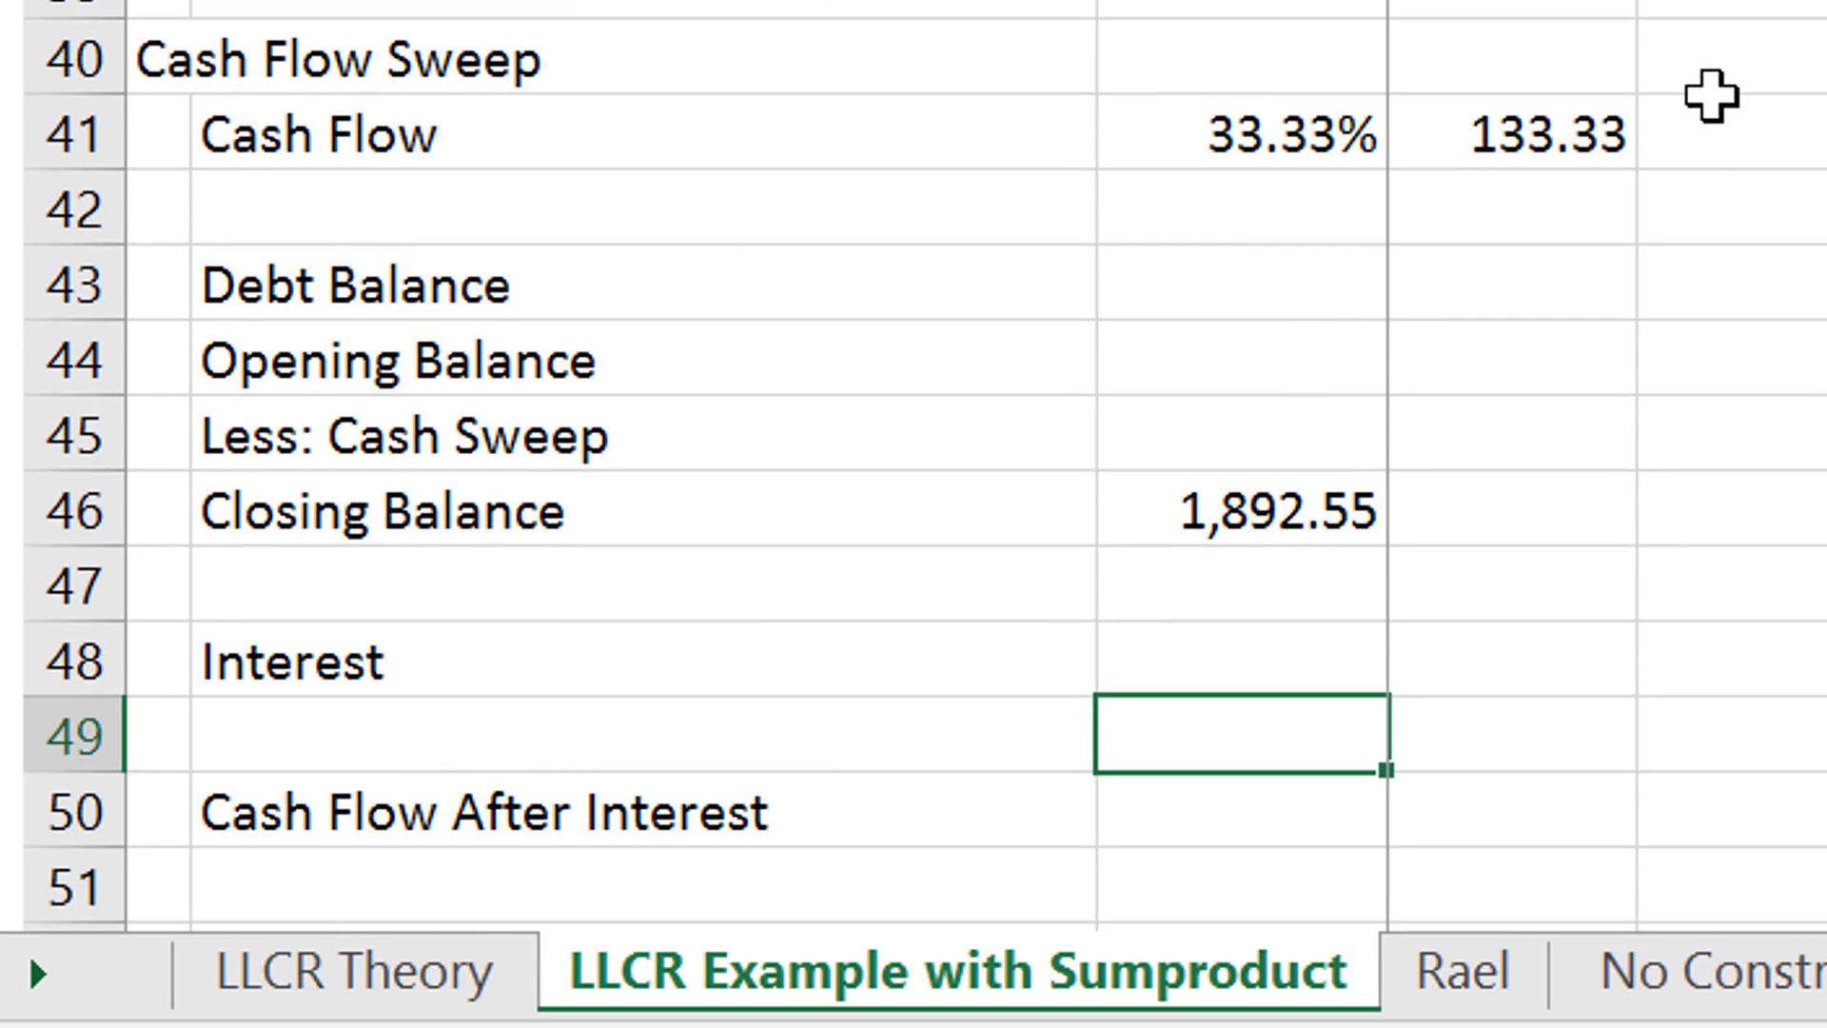
key("Up")
key("Right")
key("Up")
key("Up")
key("Up")
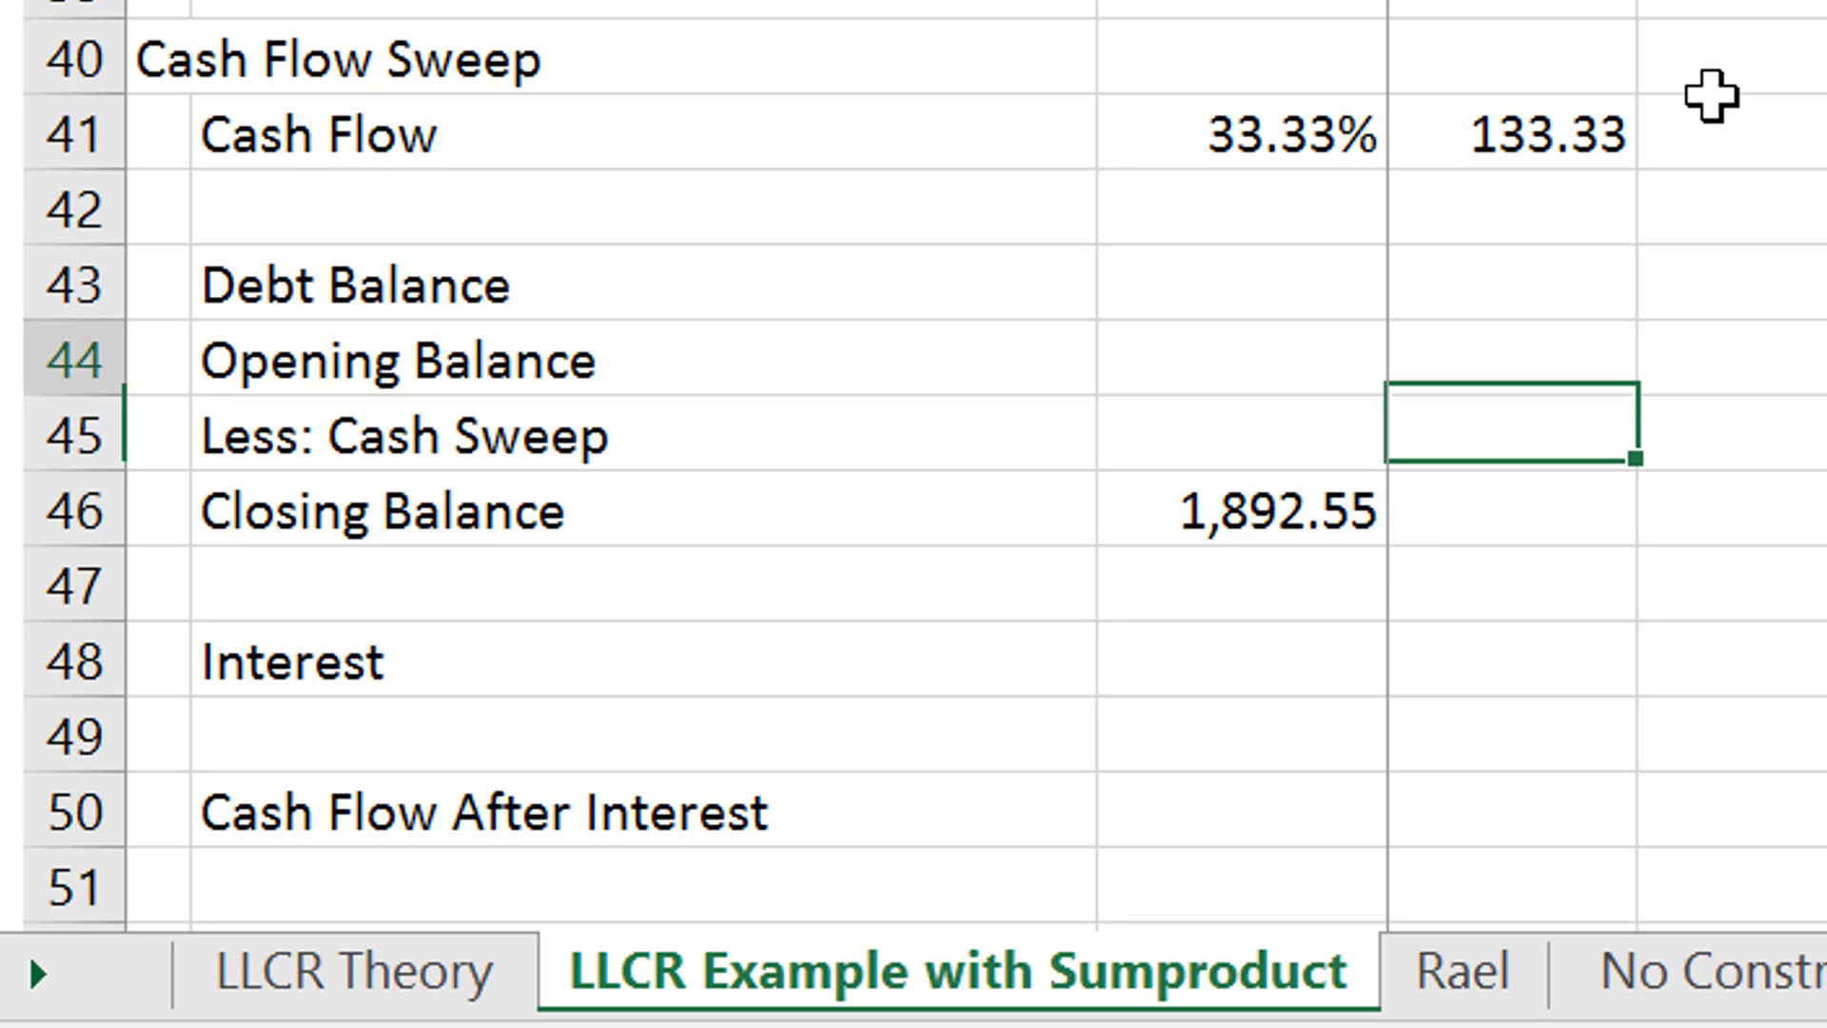
key("Up")
type("=")
key("Down")
key("Down")
key("Left")
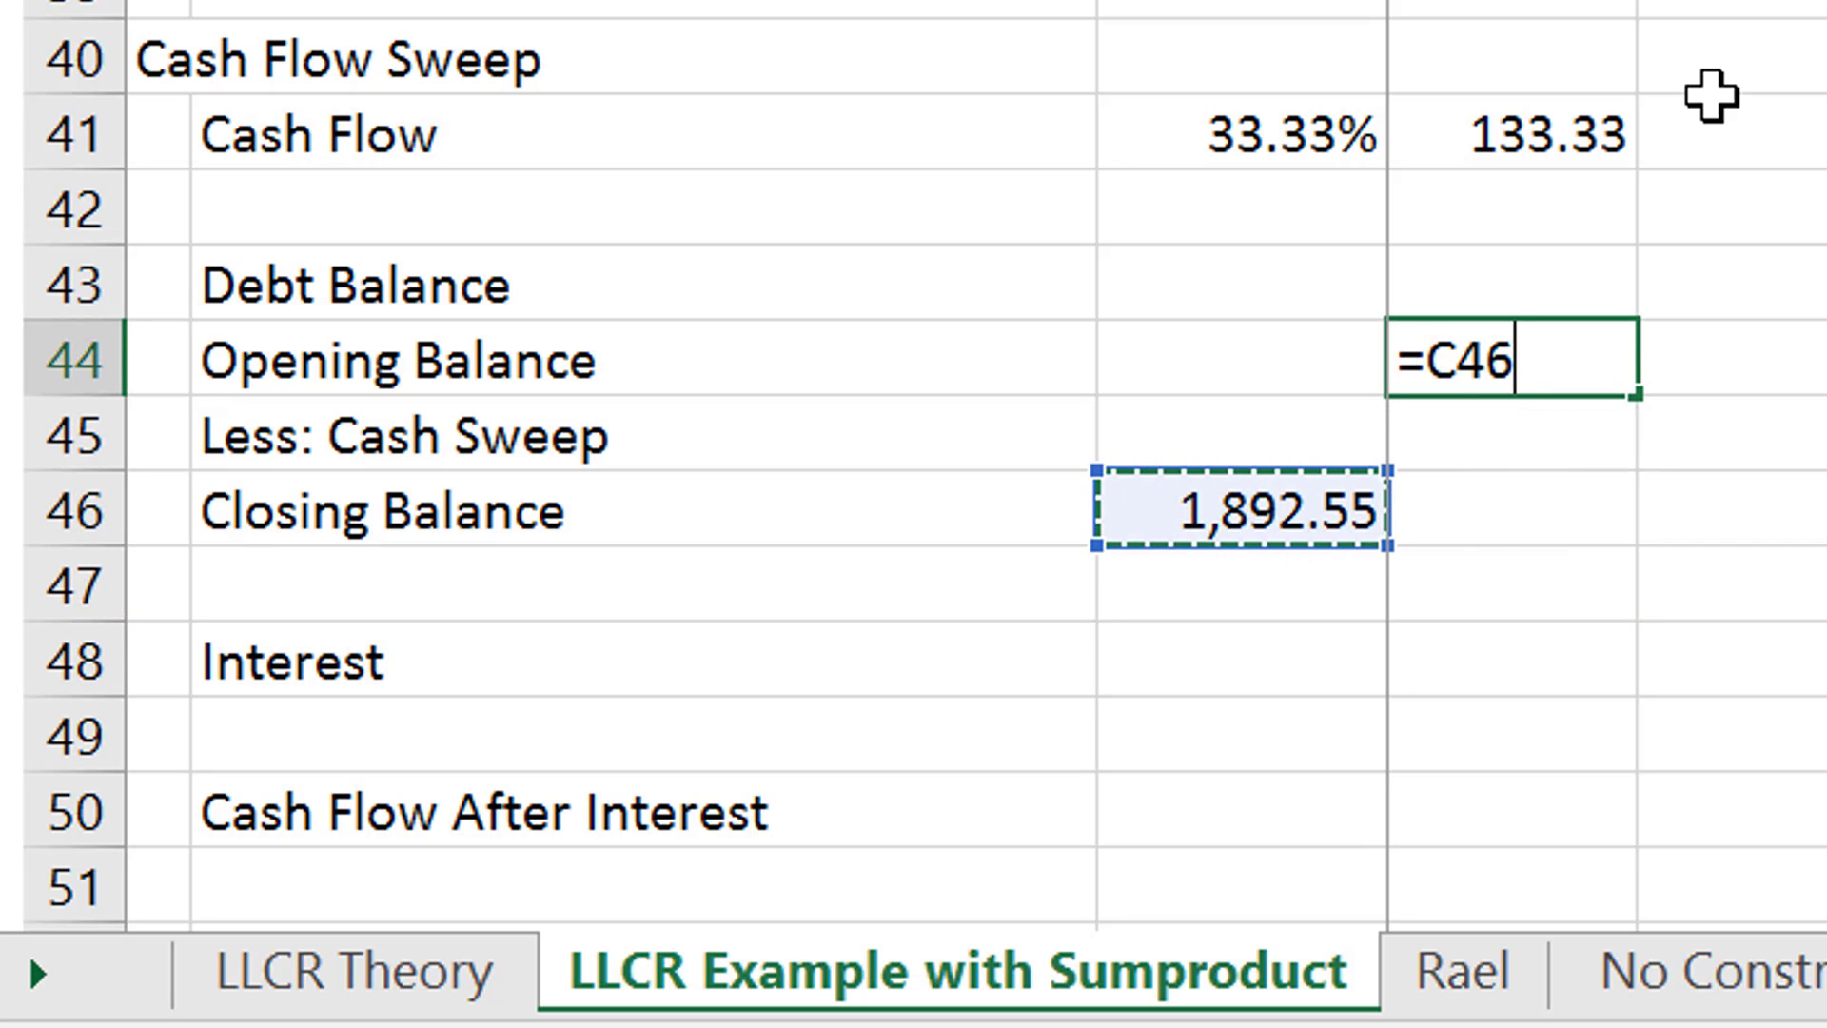
key("Return")
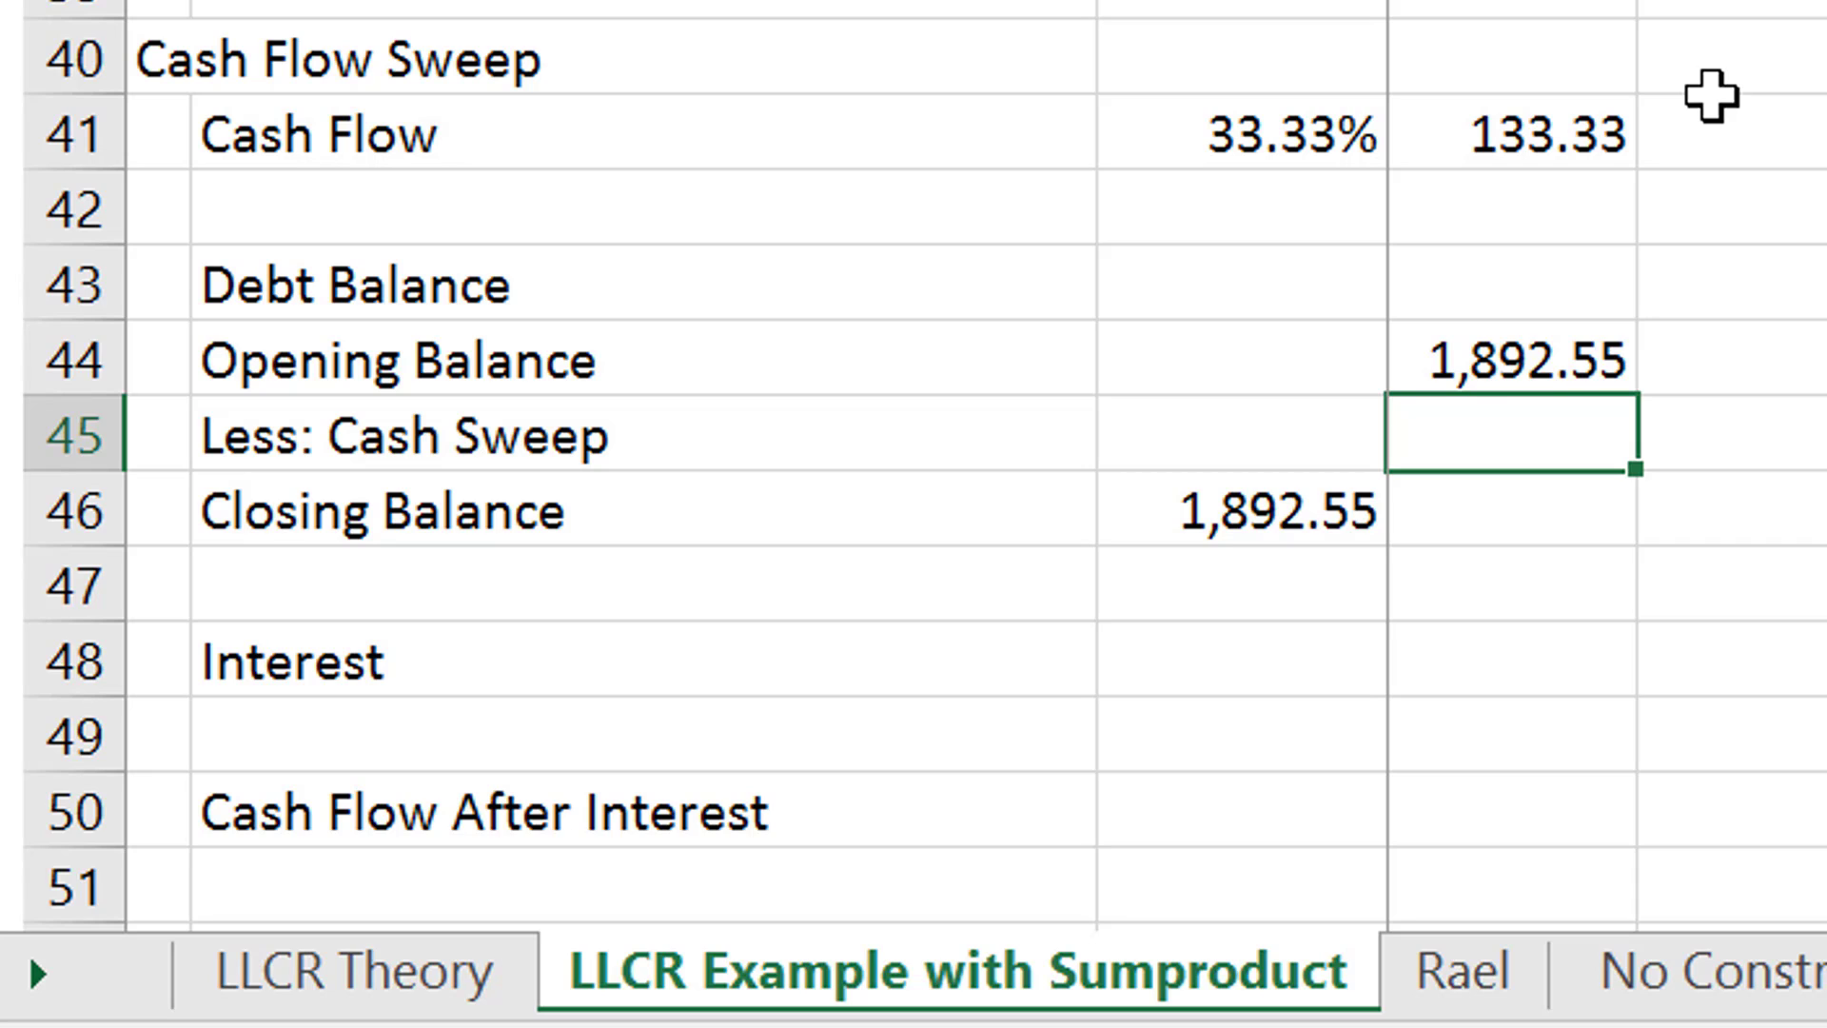
- Enter the first-period Cash Sweep in D45 as the lower of Opening Balance and Cash Flow After Interest, =MIN(D44;D50)
type("=MIN(")
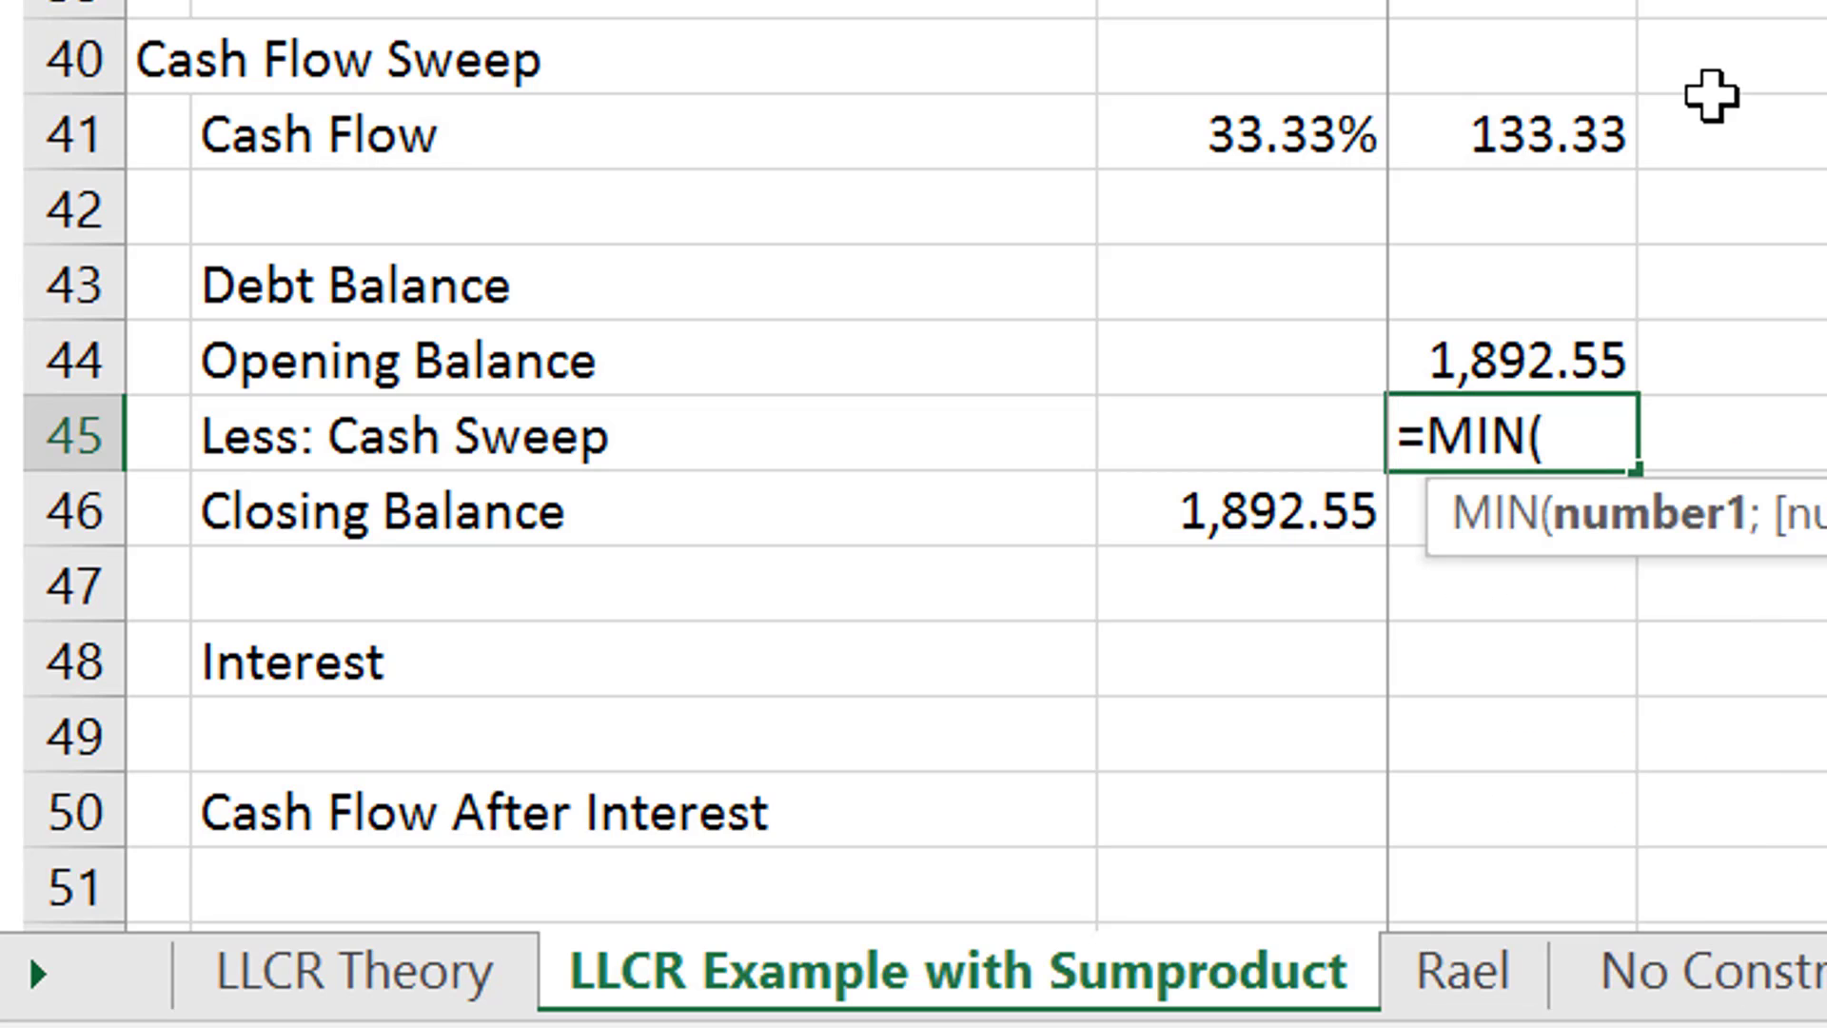
key("Up")
key("Up")
key("Down")
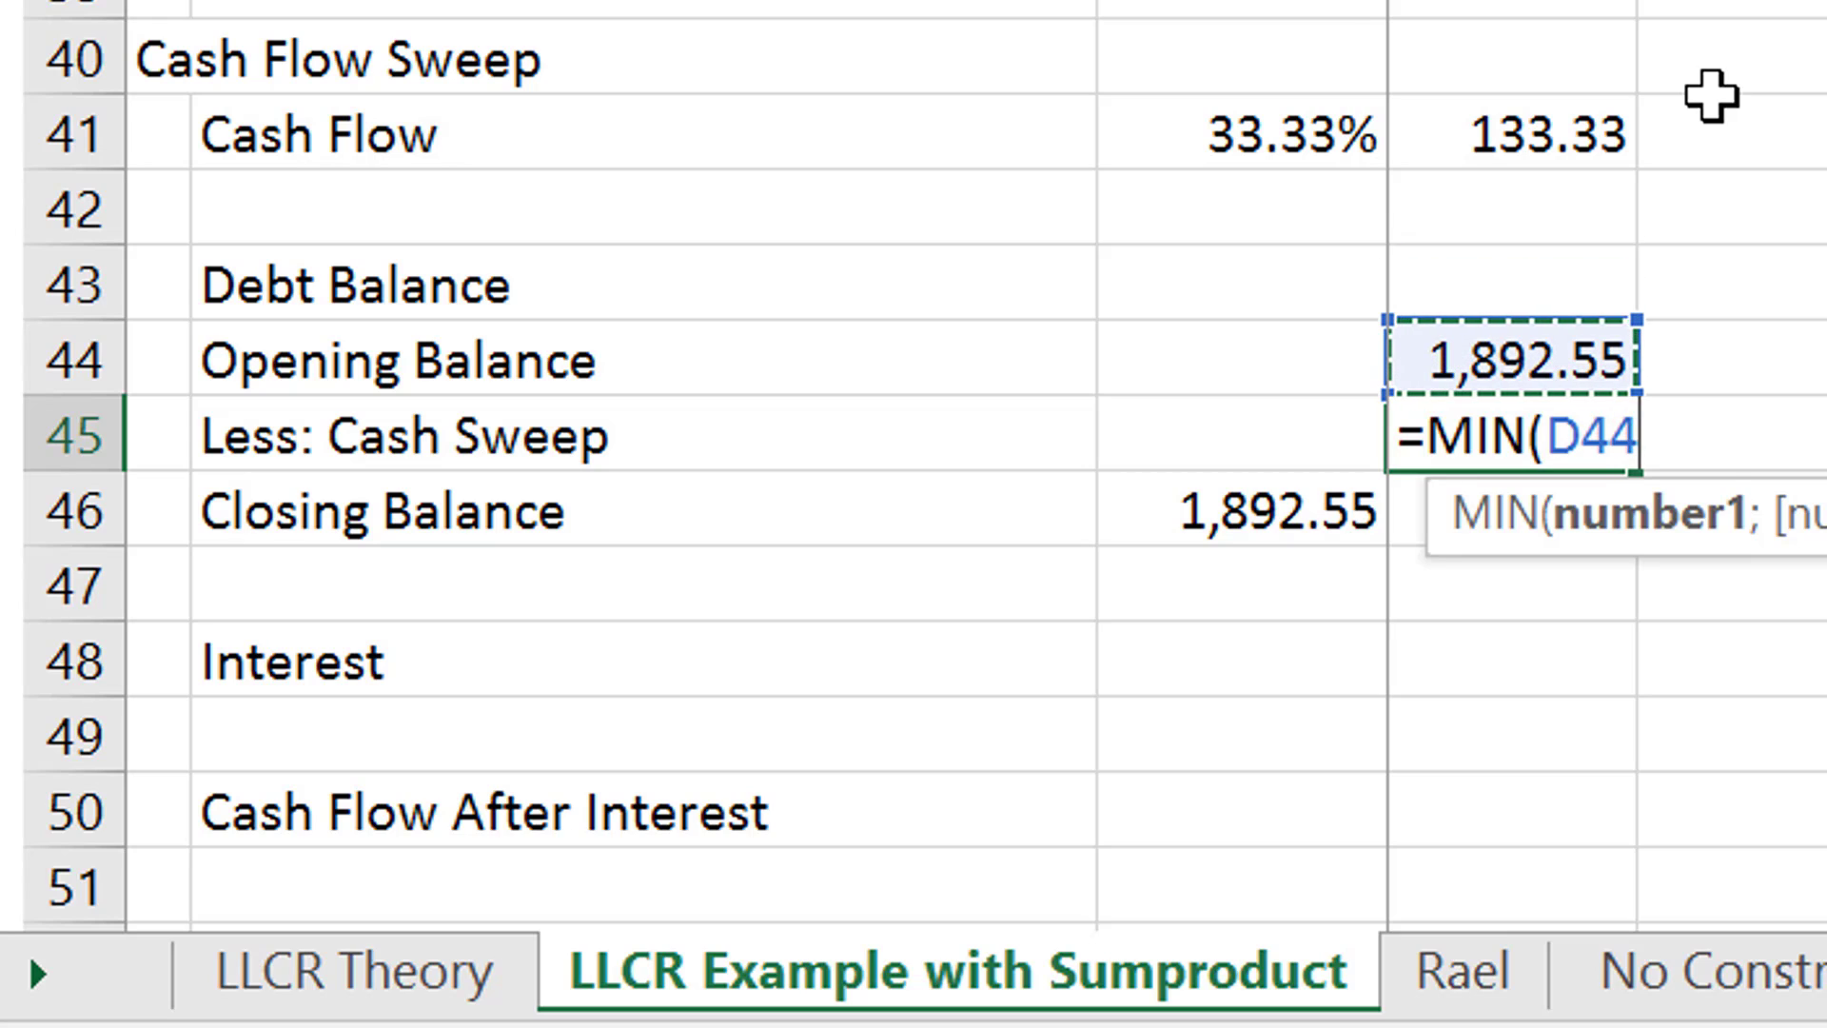
type(";")
key("Down")
key("Down")
key("Down")
key("Down")
key("Down")
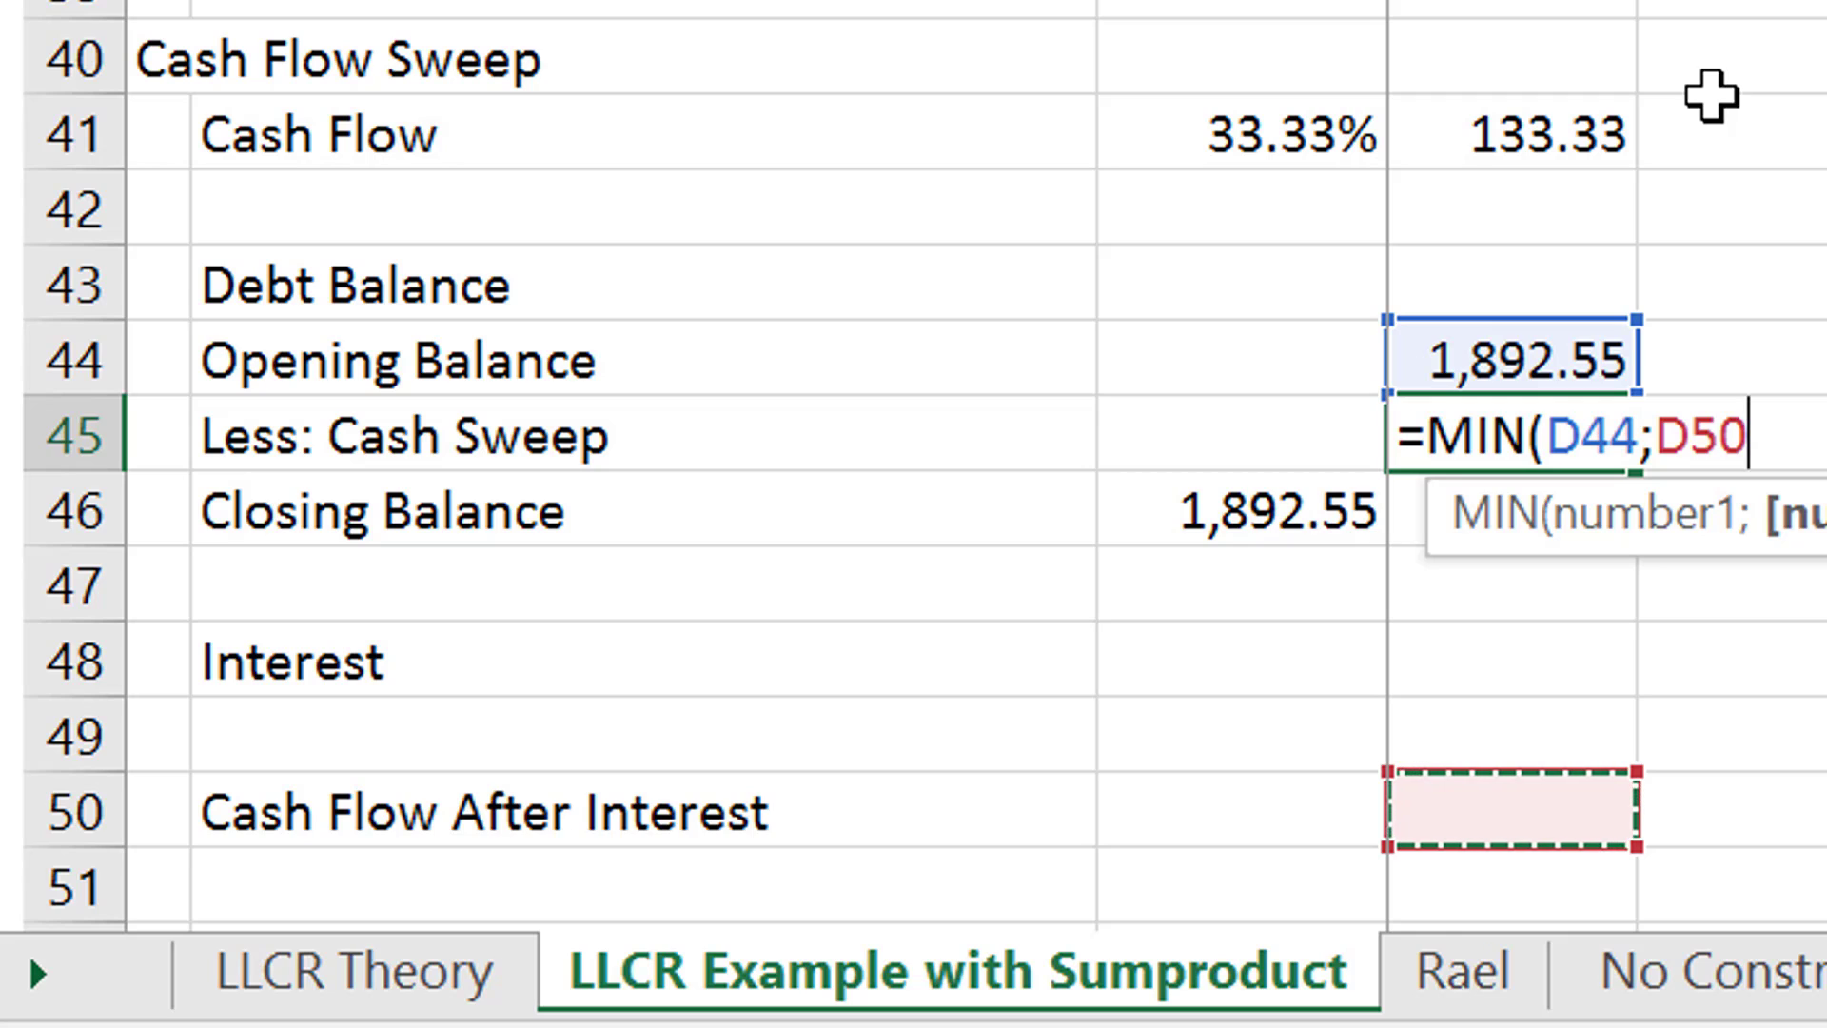
type(")")
key("Return")
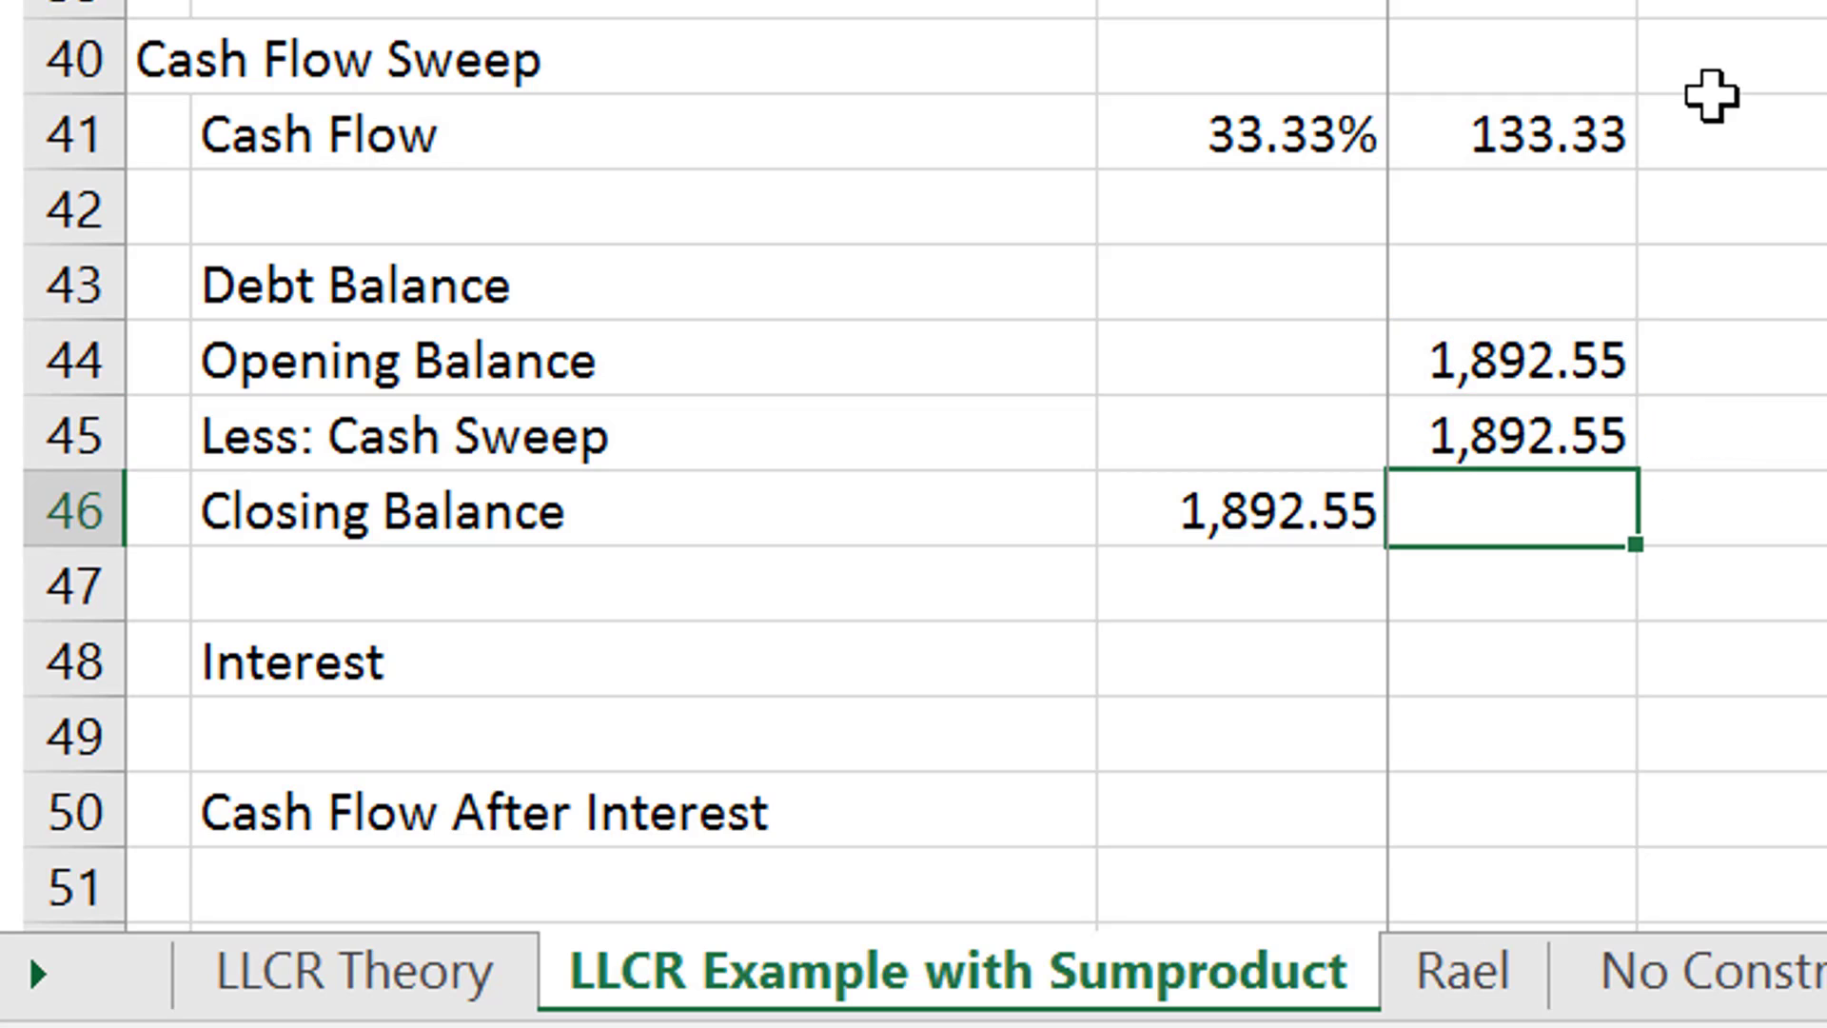
- Calculate the first-period Closing Balance in D46 as Opening Balance less Cash Sweep, =D44-D45
type("=")
key("Up")
key("Up")
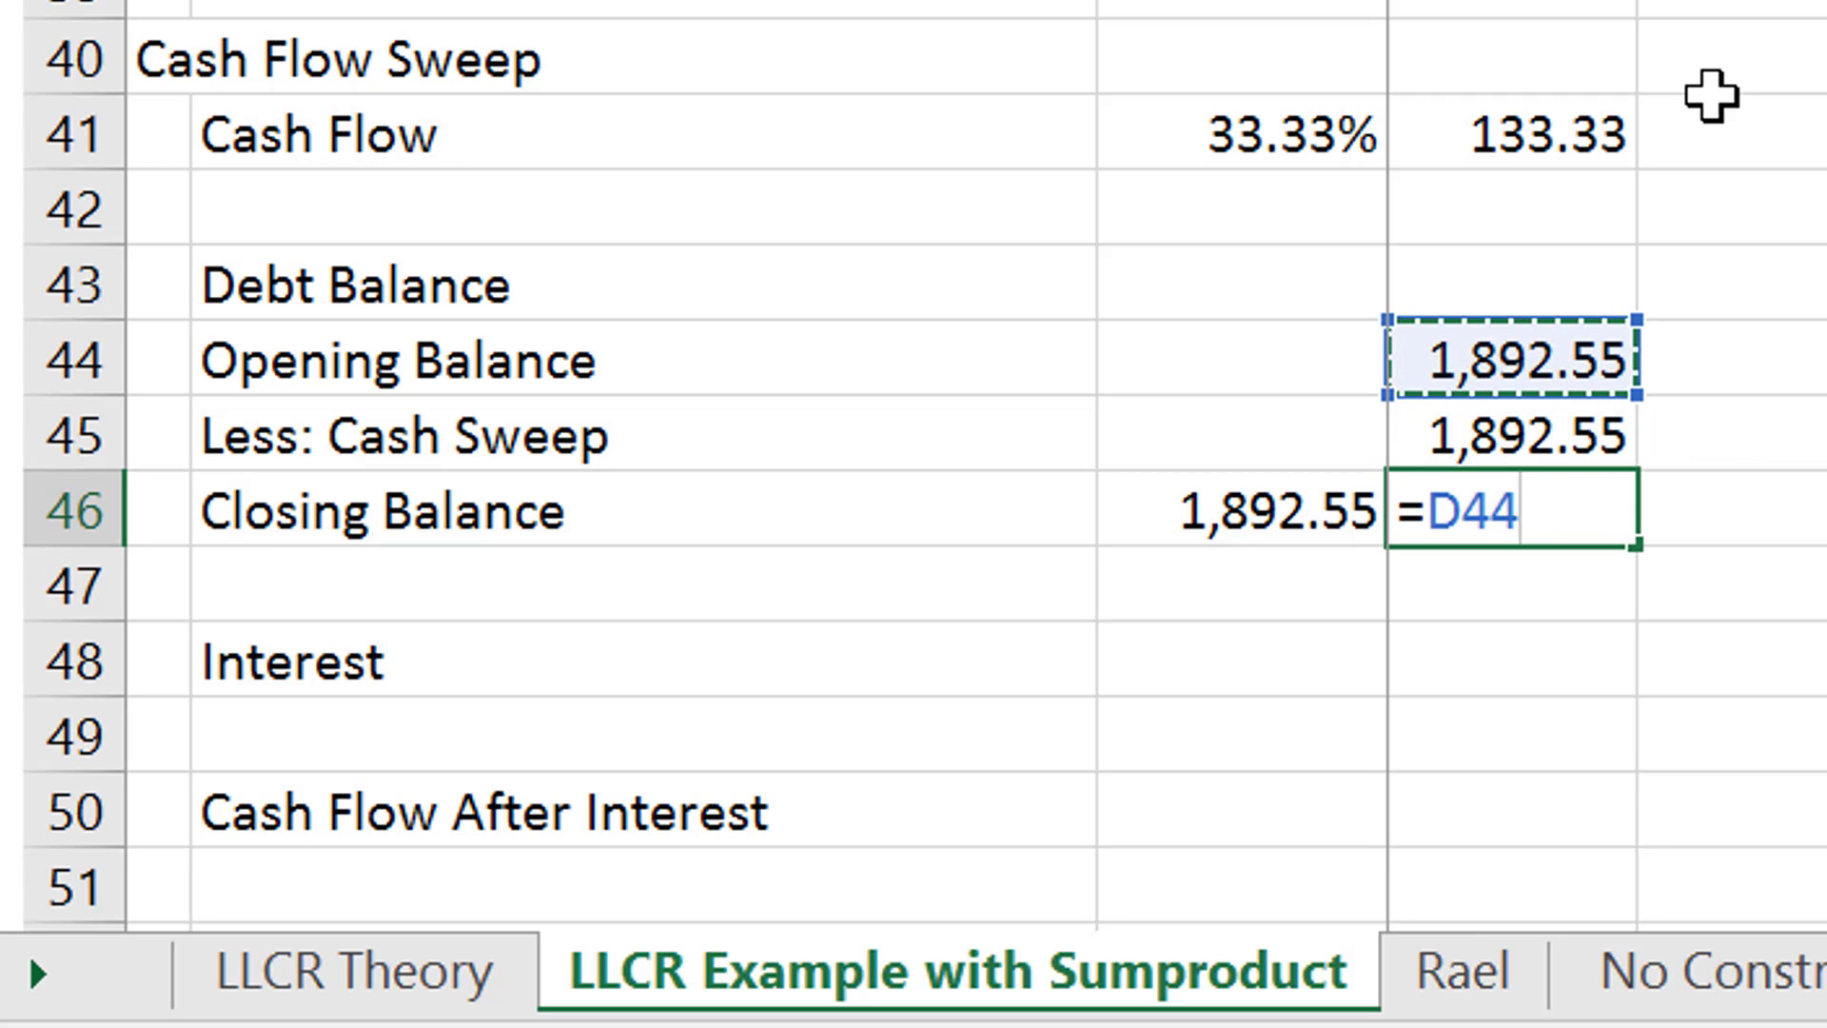
type("-")
key("Up")
key("Return")
- Calculate the first-period Interest in D48 by multiplying the Opening Balance in D44 by the period's Interest Rate in D17
key("Down")
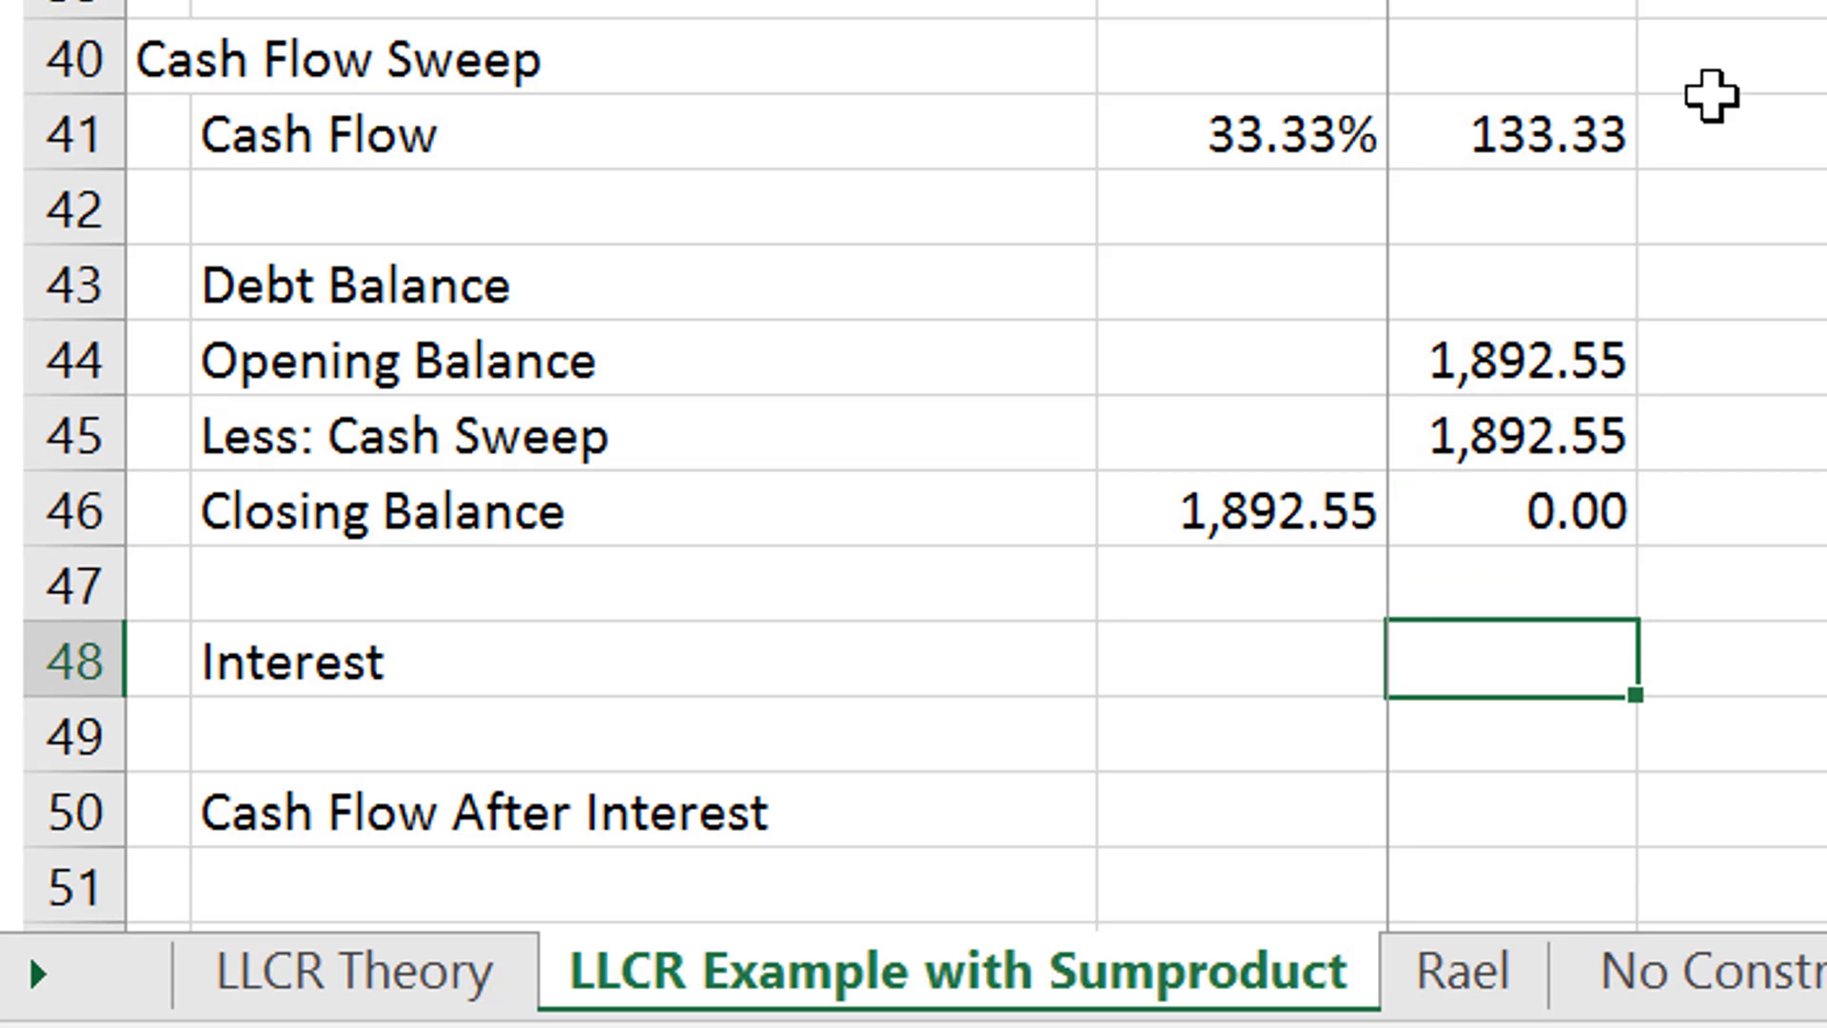
type("=")
key("Up")
key("Up")
key("Up")
key("Up")
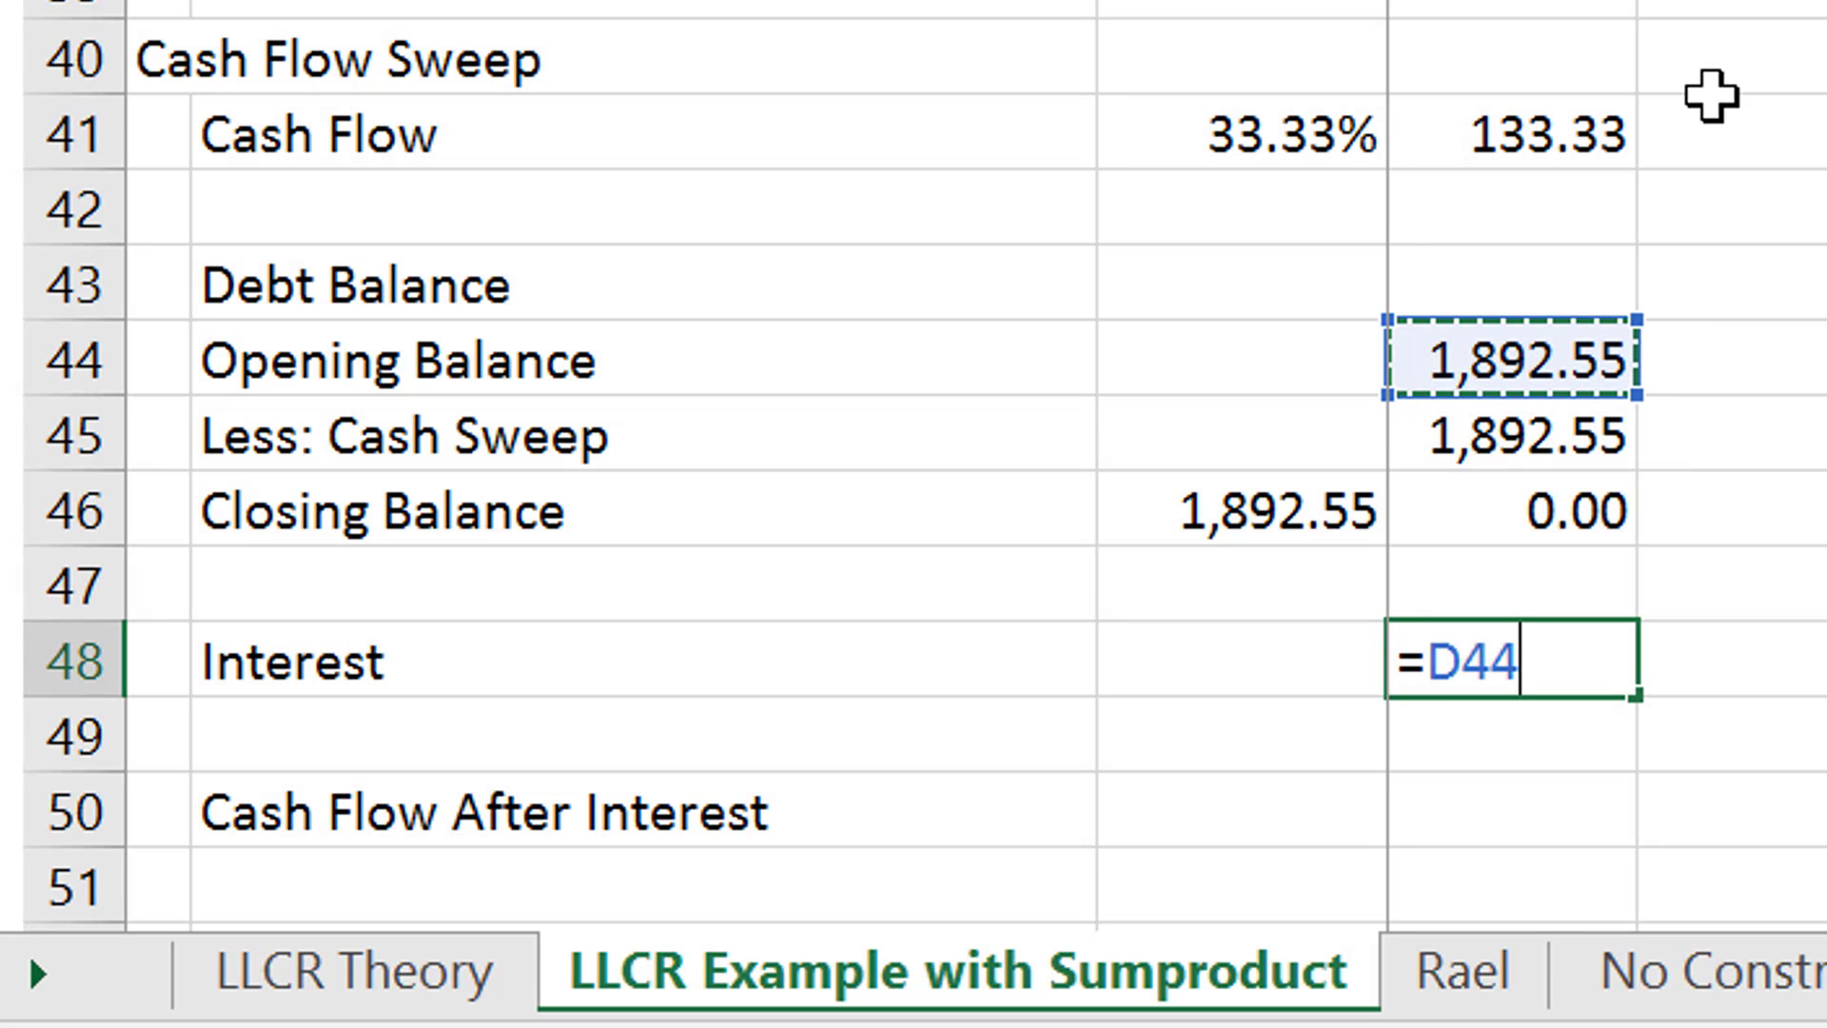
type("*")
key("Up")
key("Up")
key("Up")
key("Up")
key("Up")
key("Up")
key("Up")
key("Up")
key("Up")
key("Up")
key("Up")
key("Up")
key("Up")
key("Up")
key("Up")
key("Up")
key("Up")
key("Up")
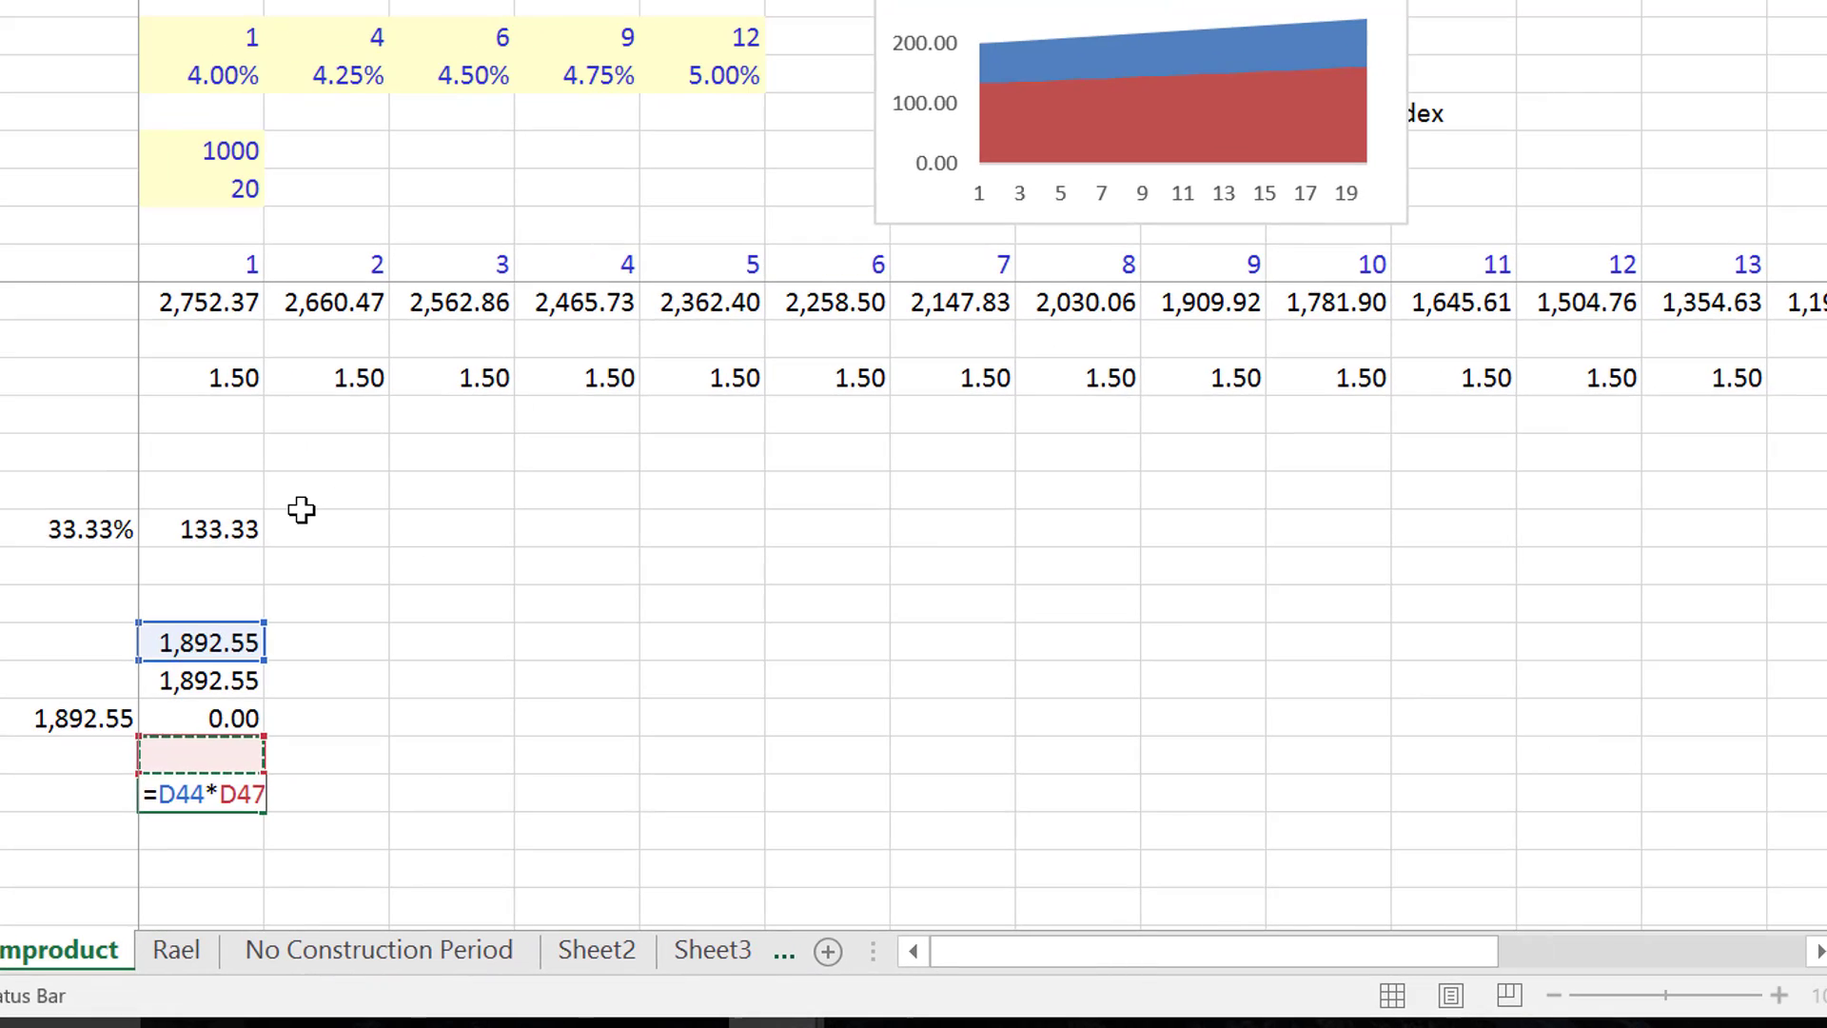
key("Up")
key("Up")
key("Up")
key("Up")
key("Up")
key("Up")
key("Up")
key("Up")
key("Up")
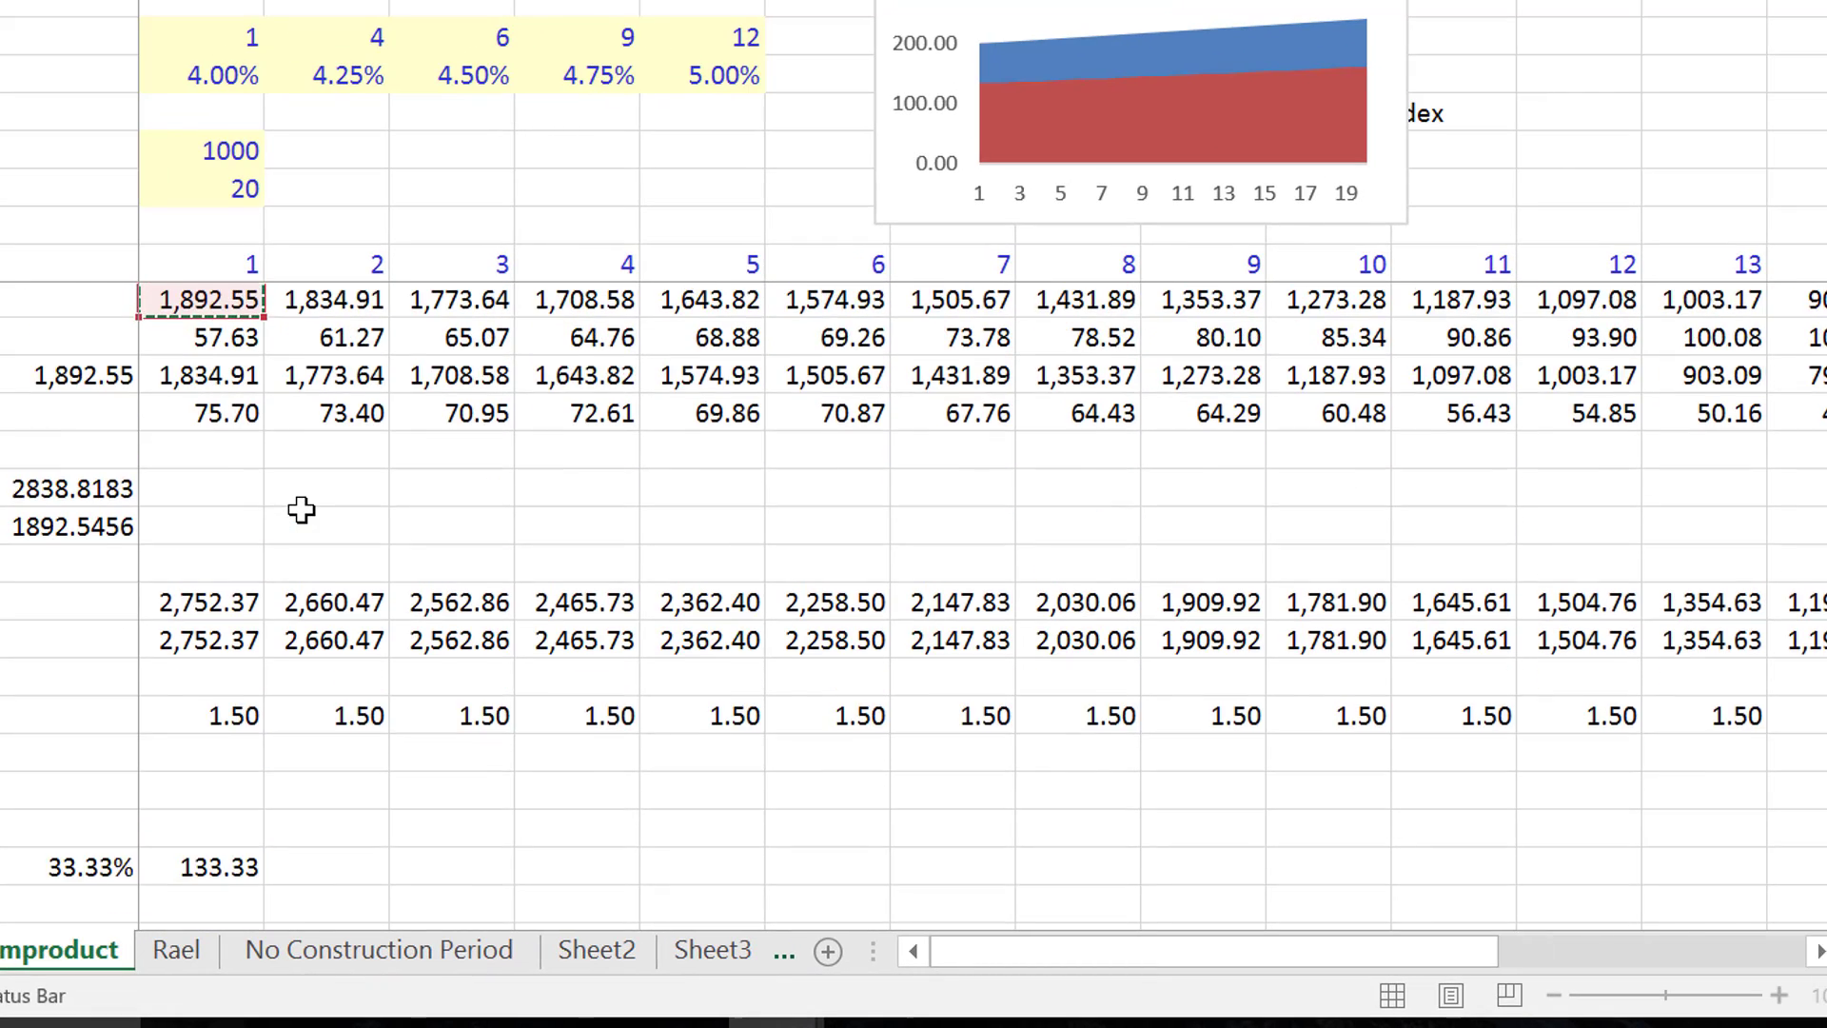
key("Up")
key("Up")
key("Up")
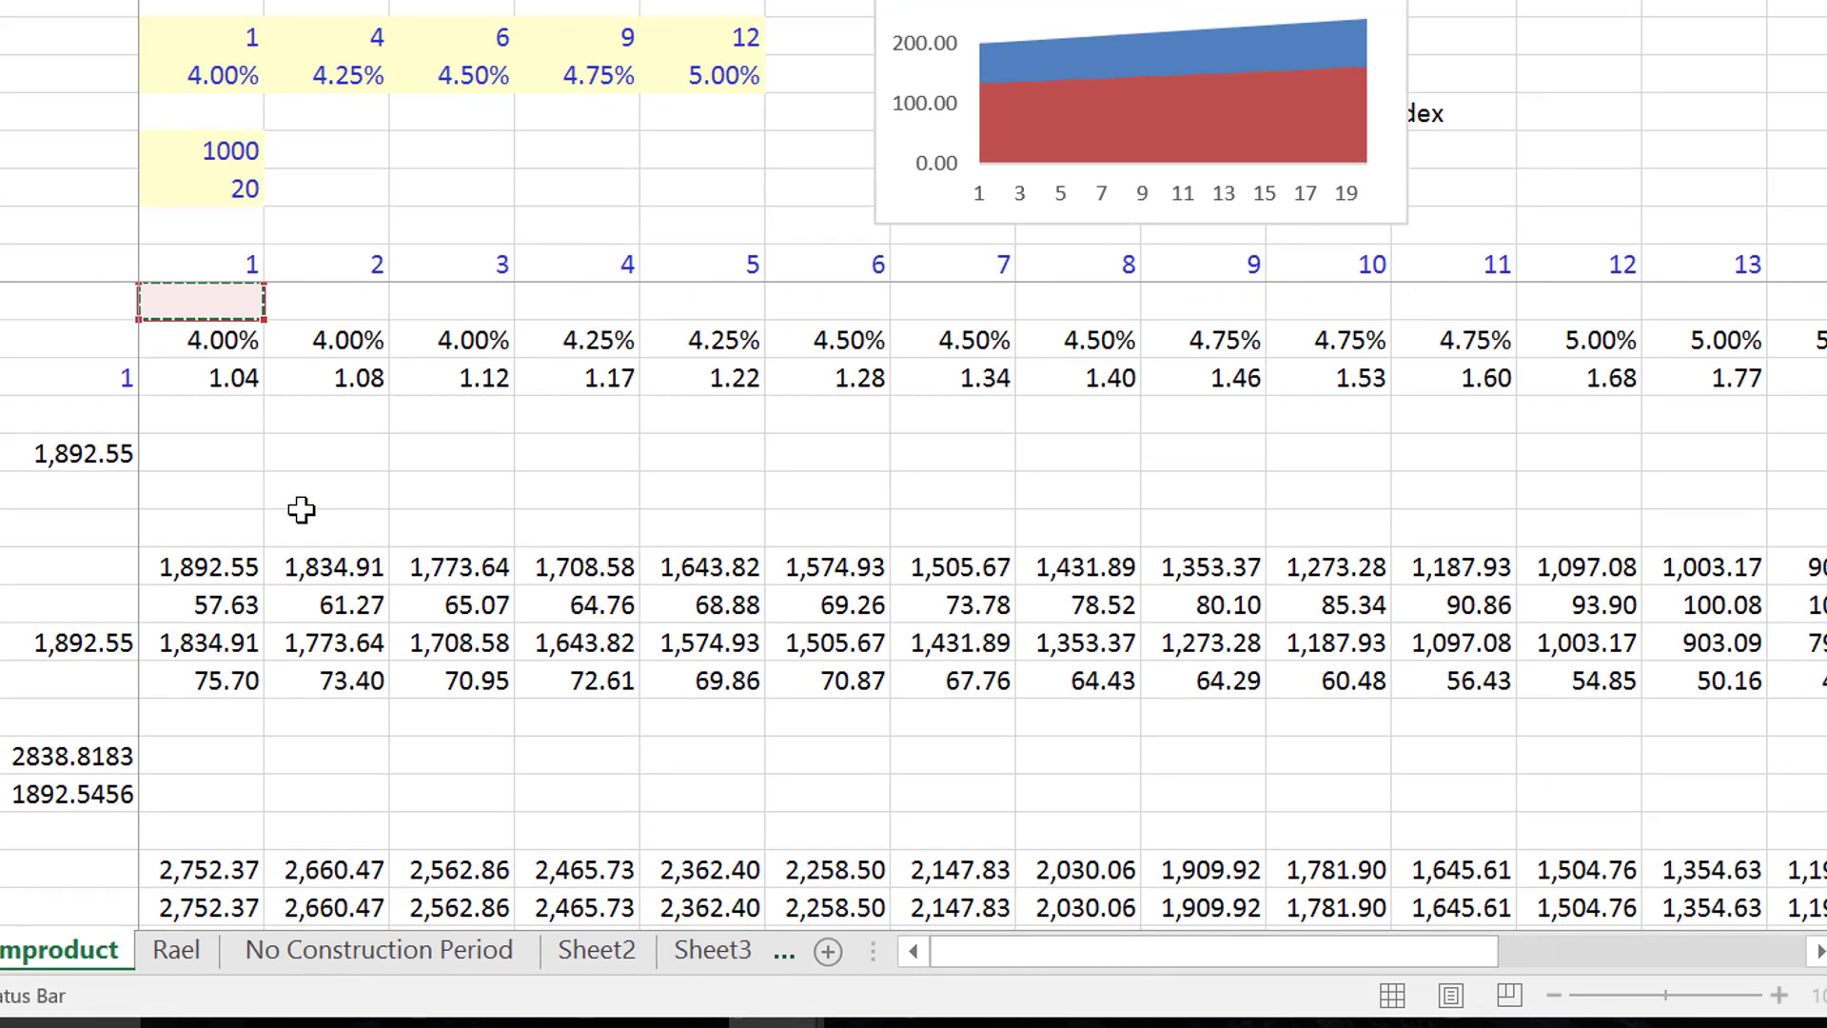
key("Down")
key("Return")
- Calculate the first-period Cash Flow After Interest in D50 as Cash Flow less Interest, =D41-D48
key("Down")
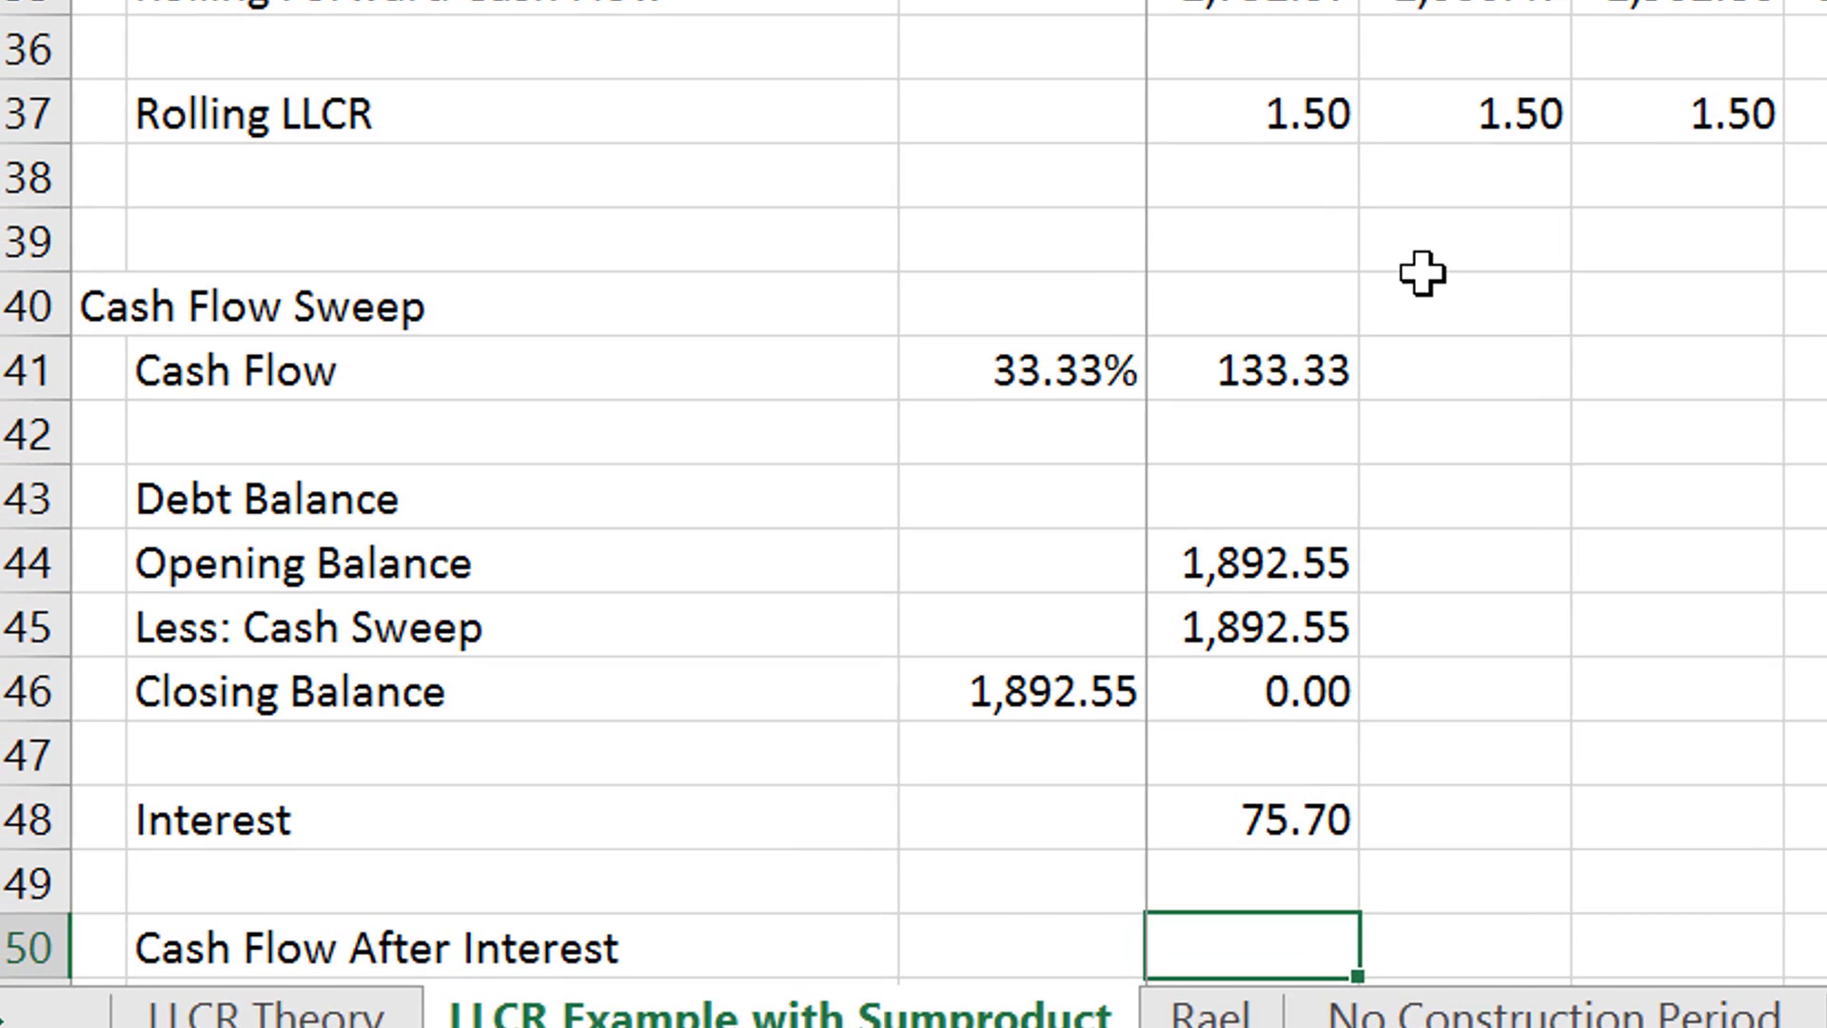
type("=")
key("Up")
key("Up")
key("Up")
key("Up")
key("Up")
key("Up")
key("Up")
key("Up")
key("Up")
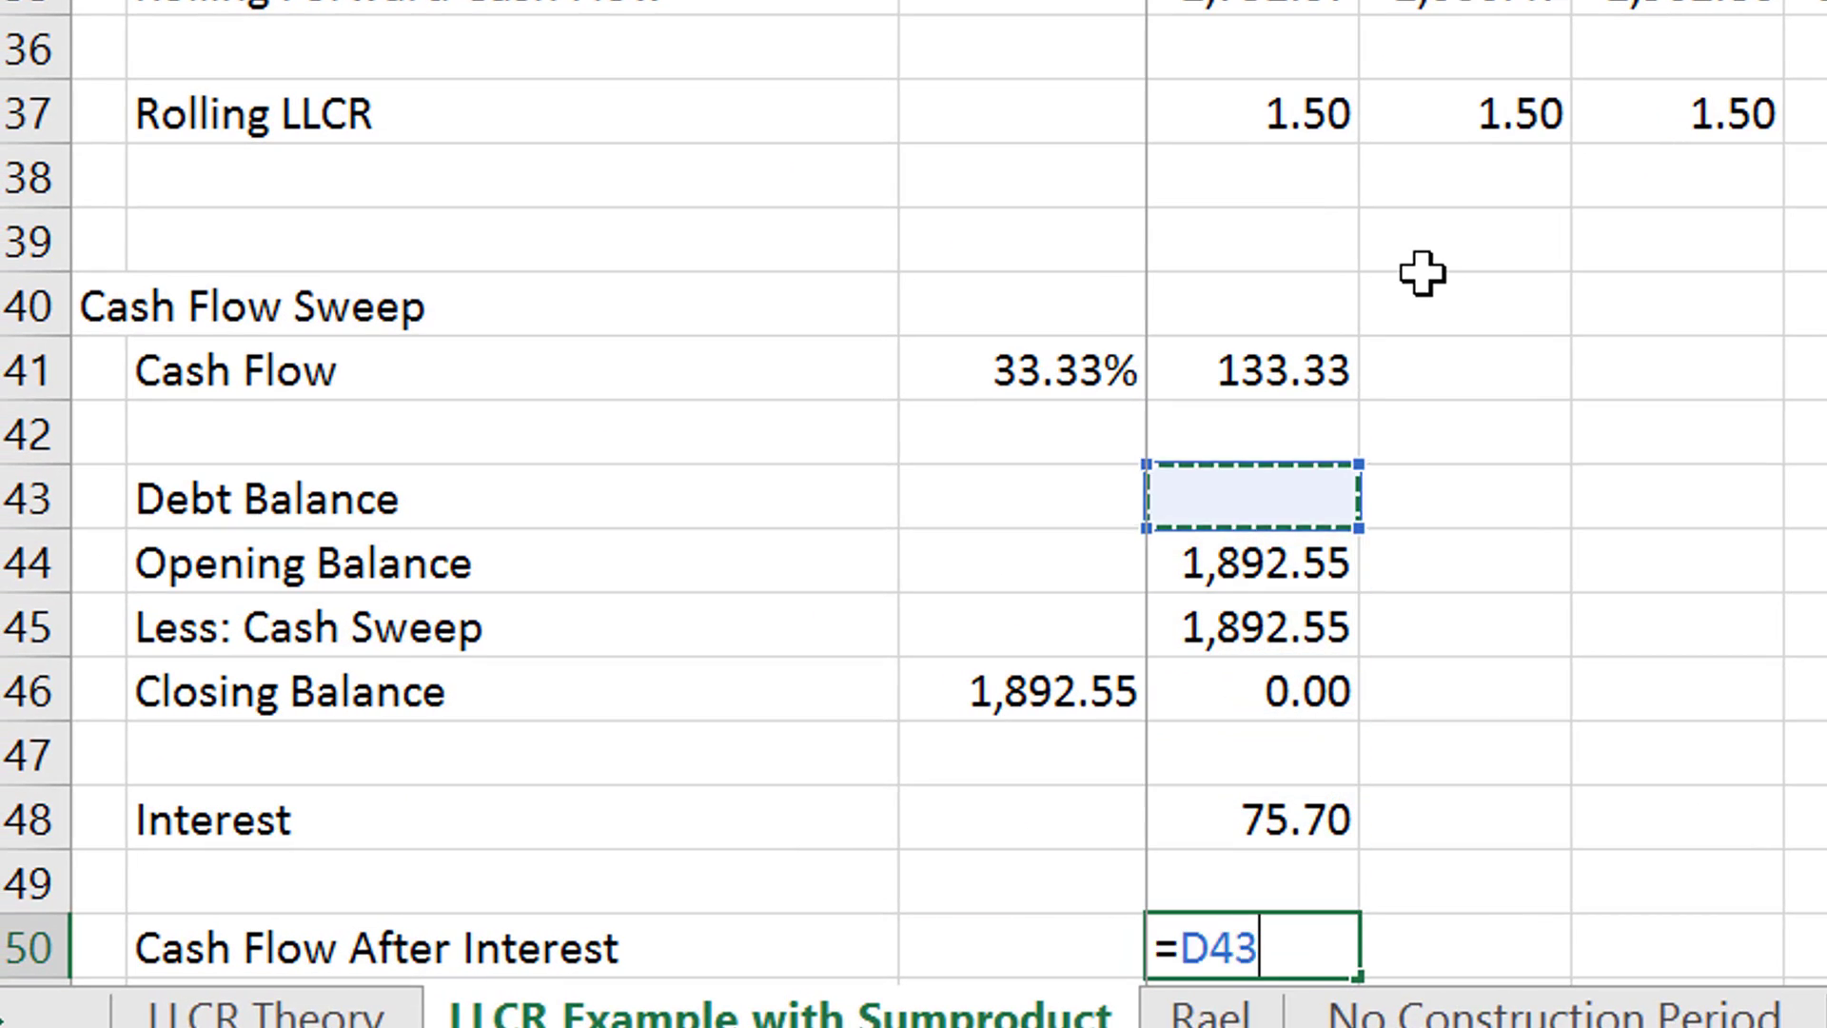
type("-")
- Copy the first-period Cash Flow Sweep formulas in D41:D50 across all the remaining periods
key("Up")
key("Up")
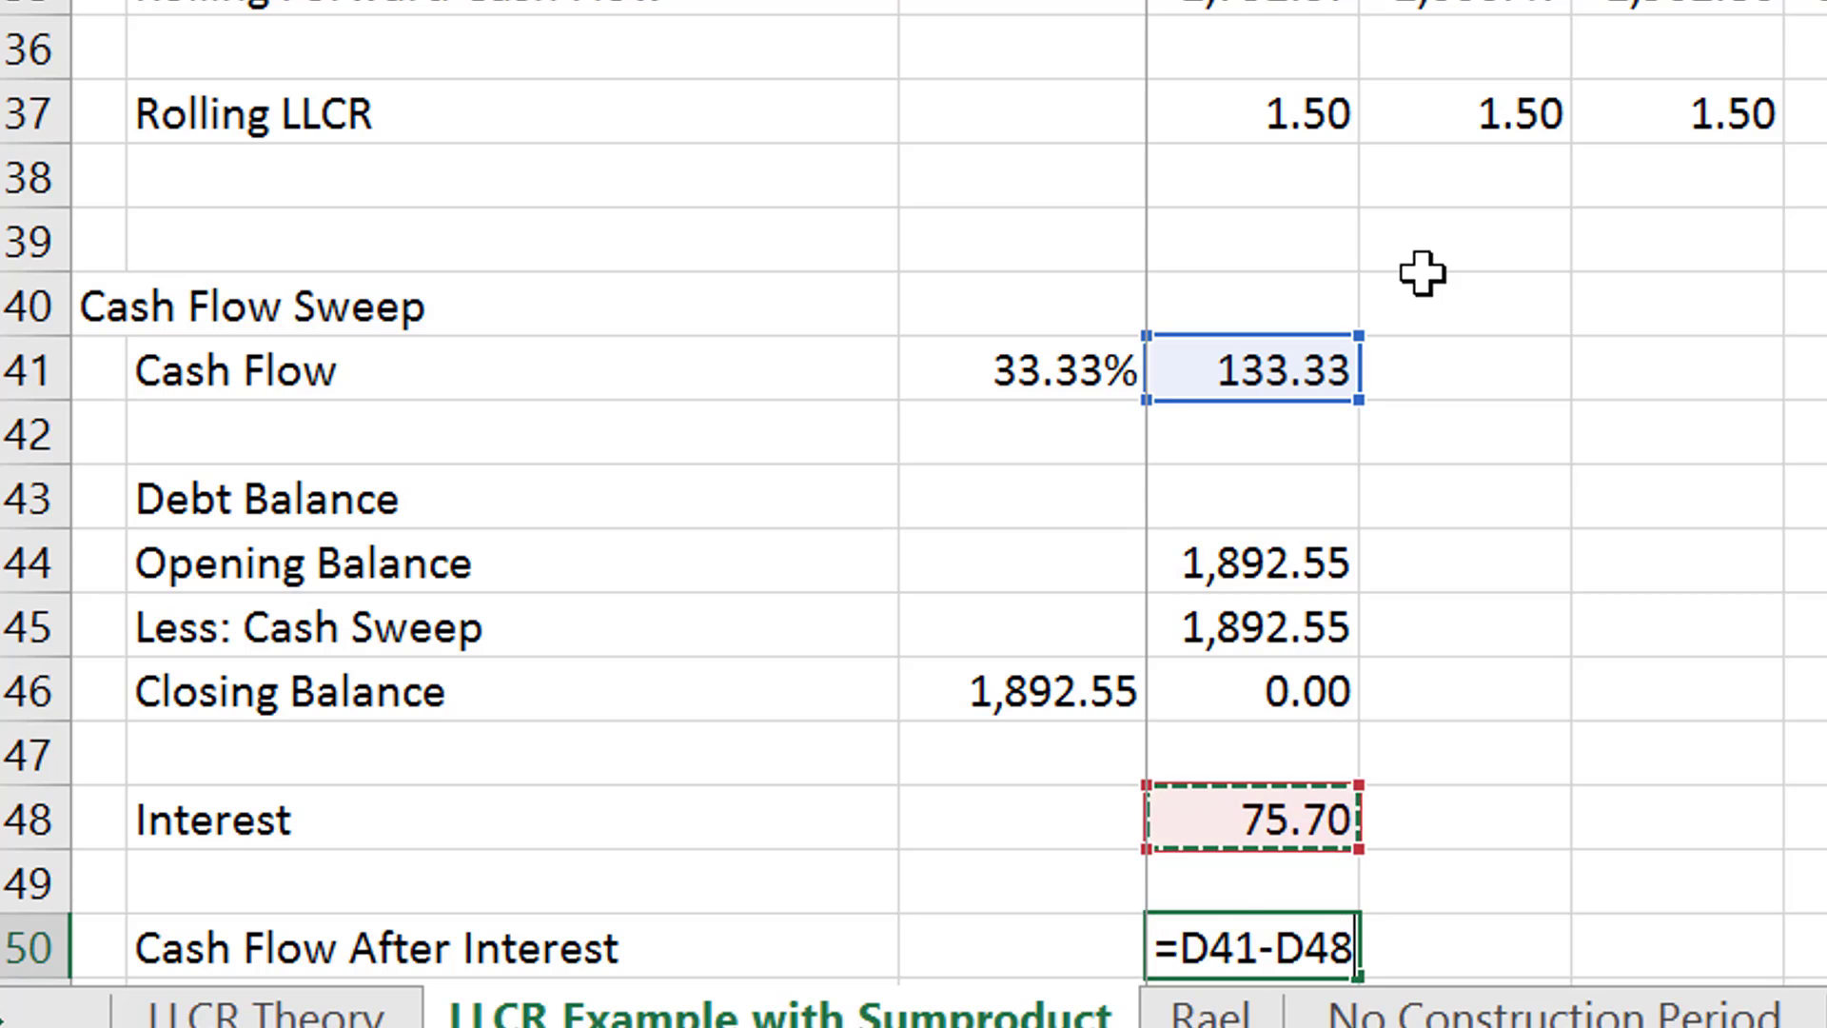
key("Return")
key("Up")
key("Up")
key("Up")
key("Up")
key("Up")
key("Up")
key("Up")
key("Up")
key("Up")
key("Up")
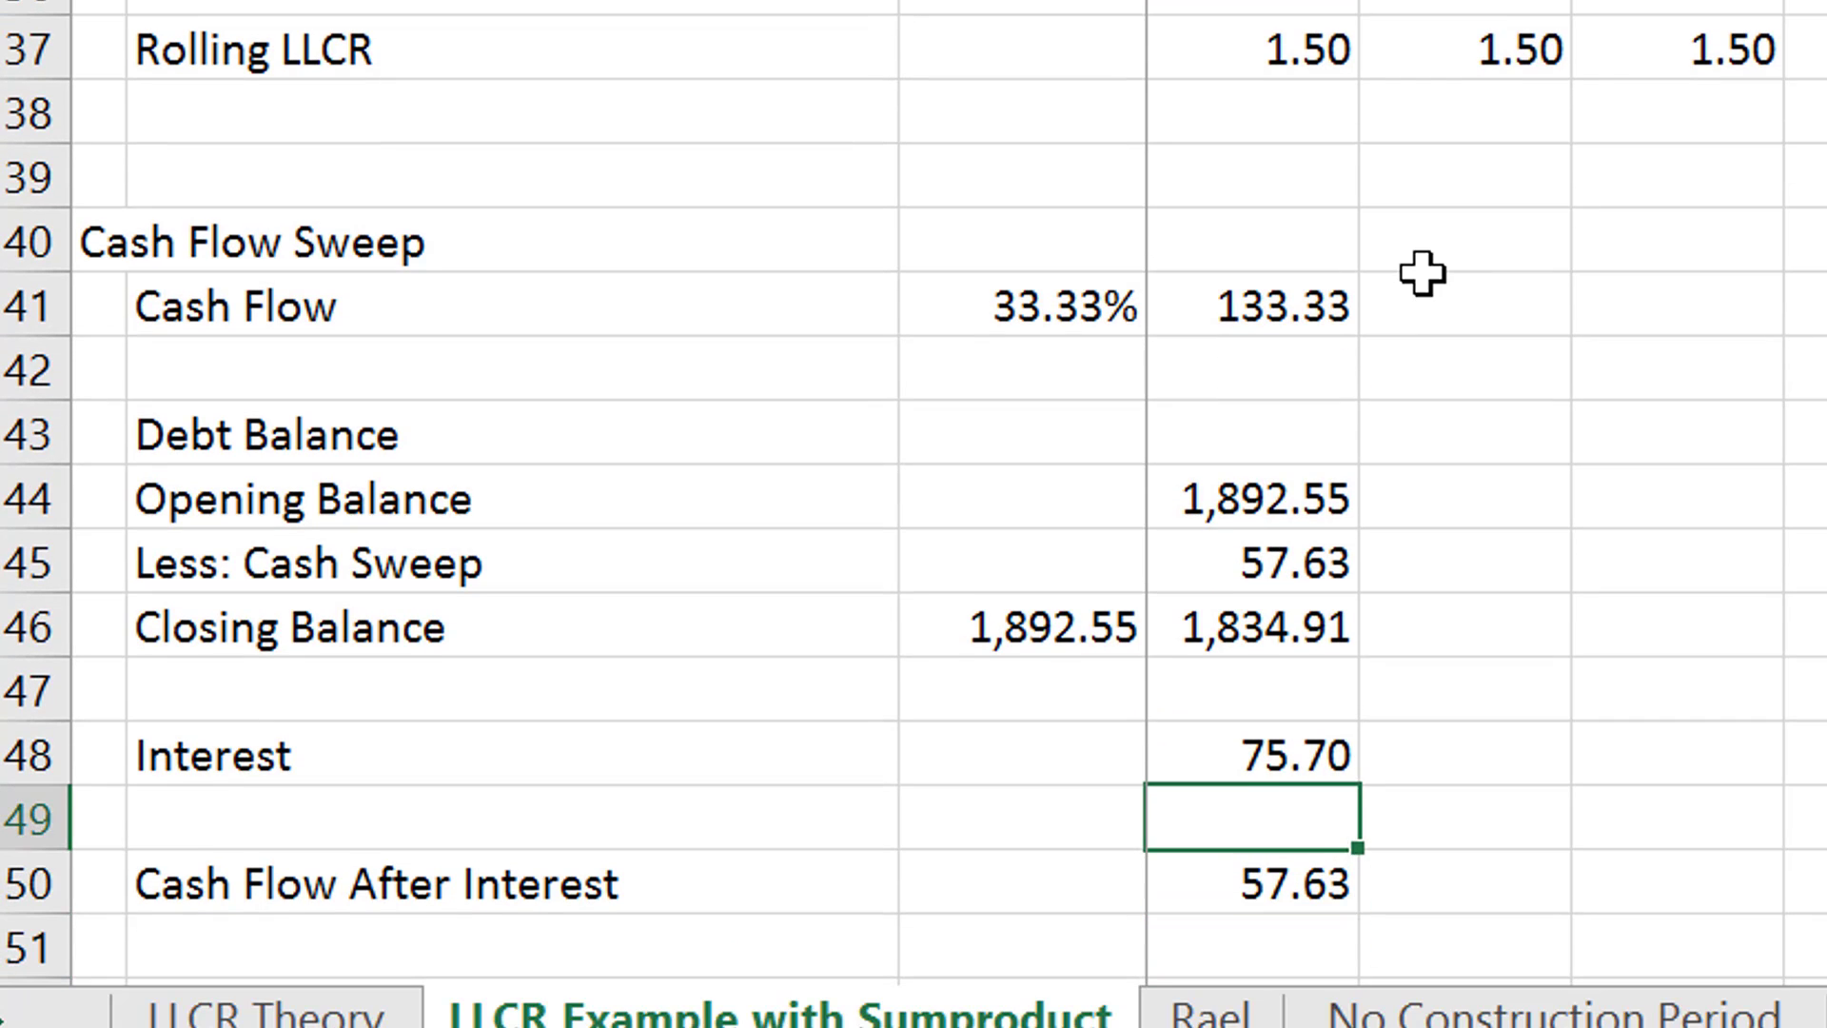
key("Down")
key("shift+Down")
key("shift+Down")
key("shift+Down")
key("shift+Down")
key("shift+Down")
key("shift+Down")
key("shift+Down")
key("shift+Down")
key("shift+Down")
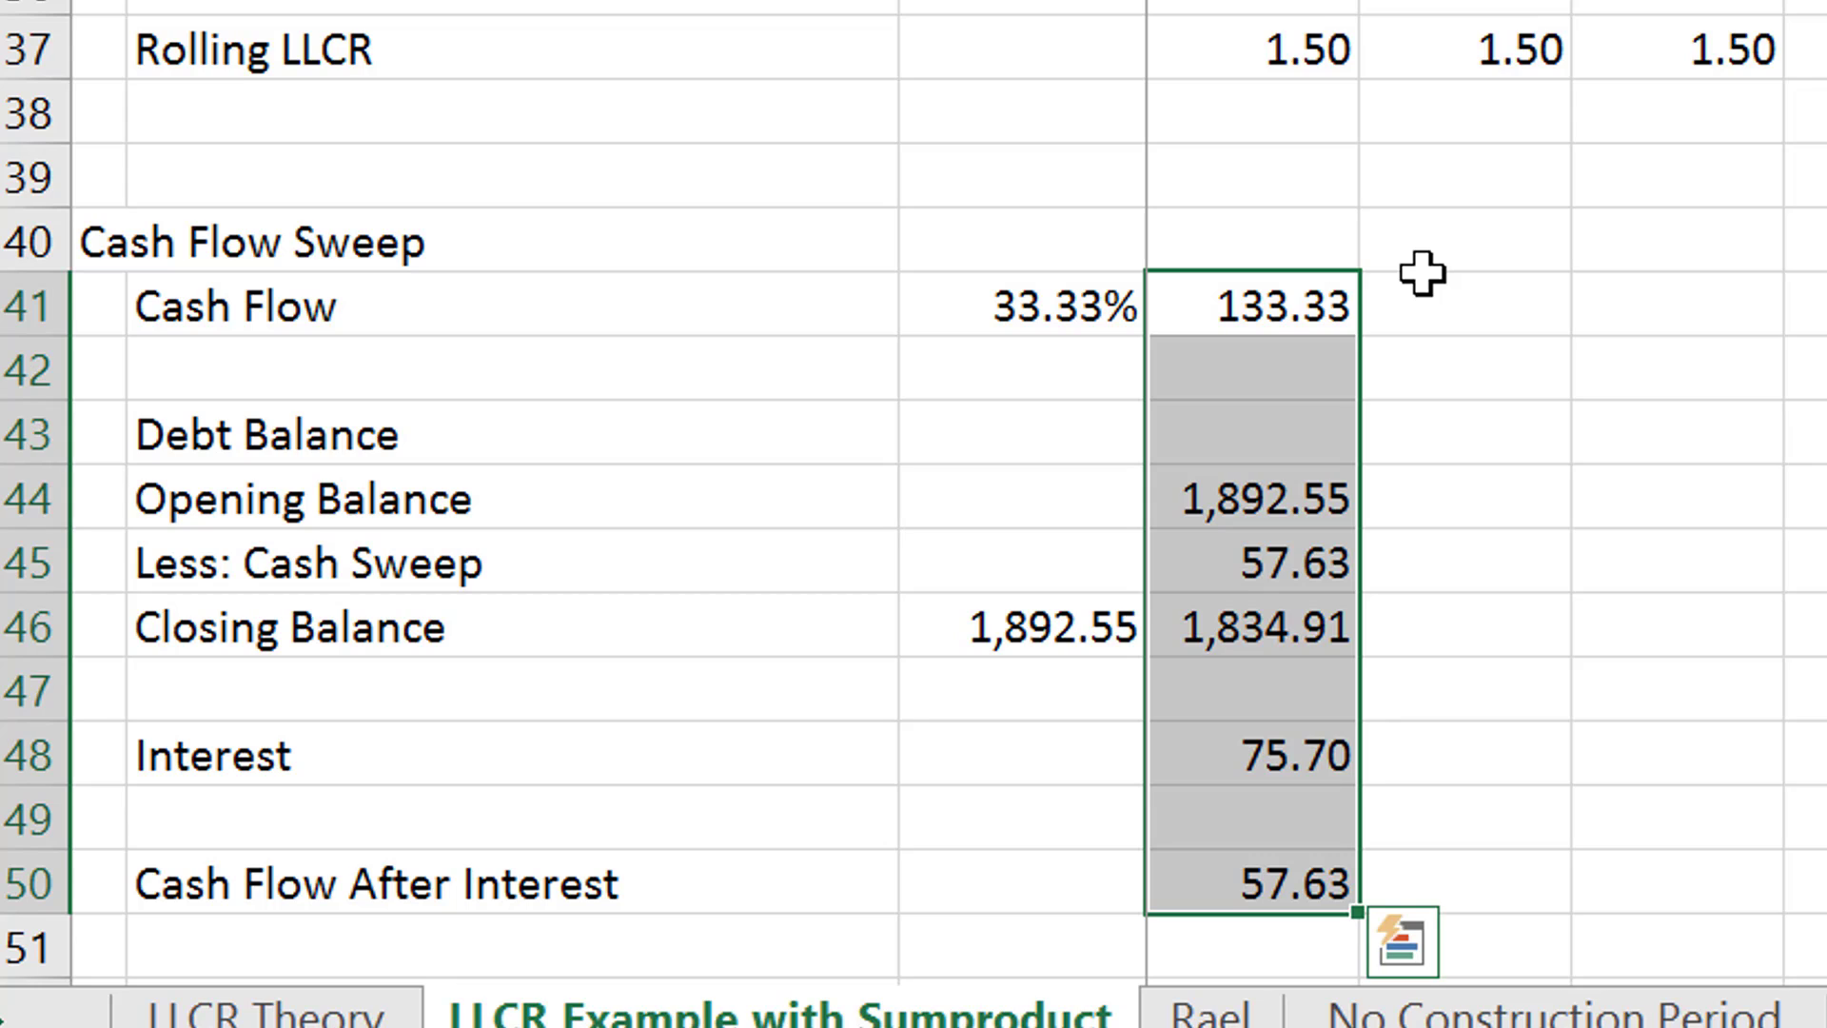
key("ctrl+shift+r")
- Examine the Cash Flow Sweep rows across the periods to check how the debt balance runs down
key("Right")
key("ctrl+Right")
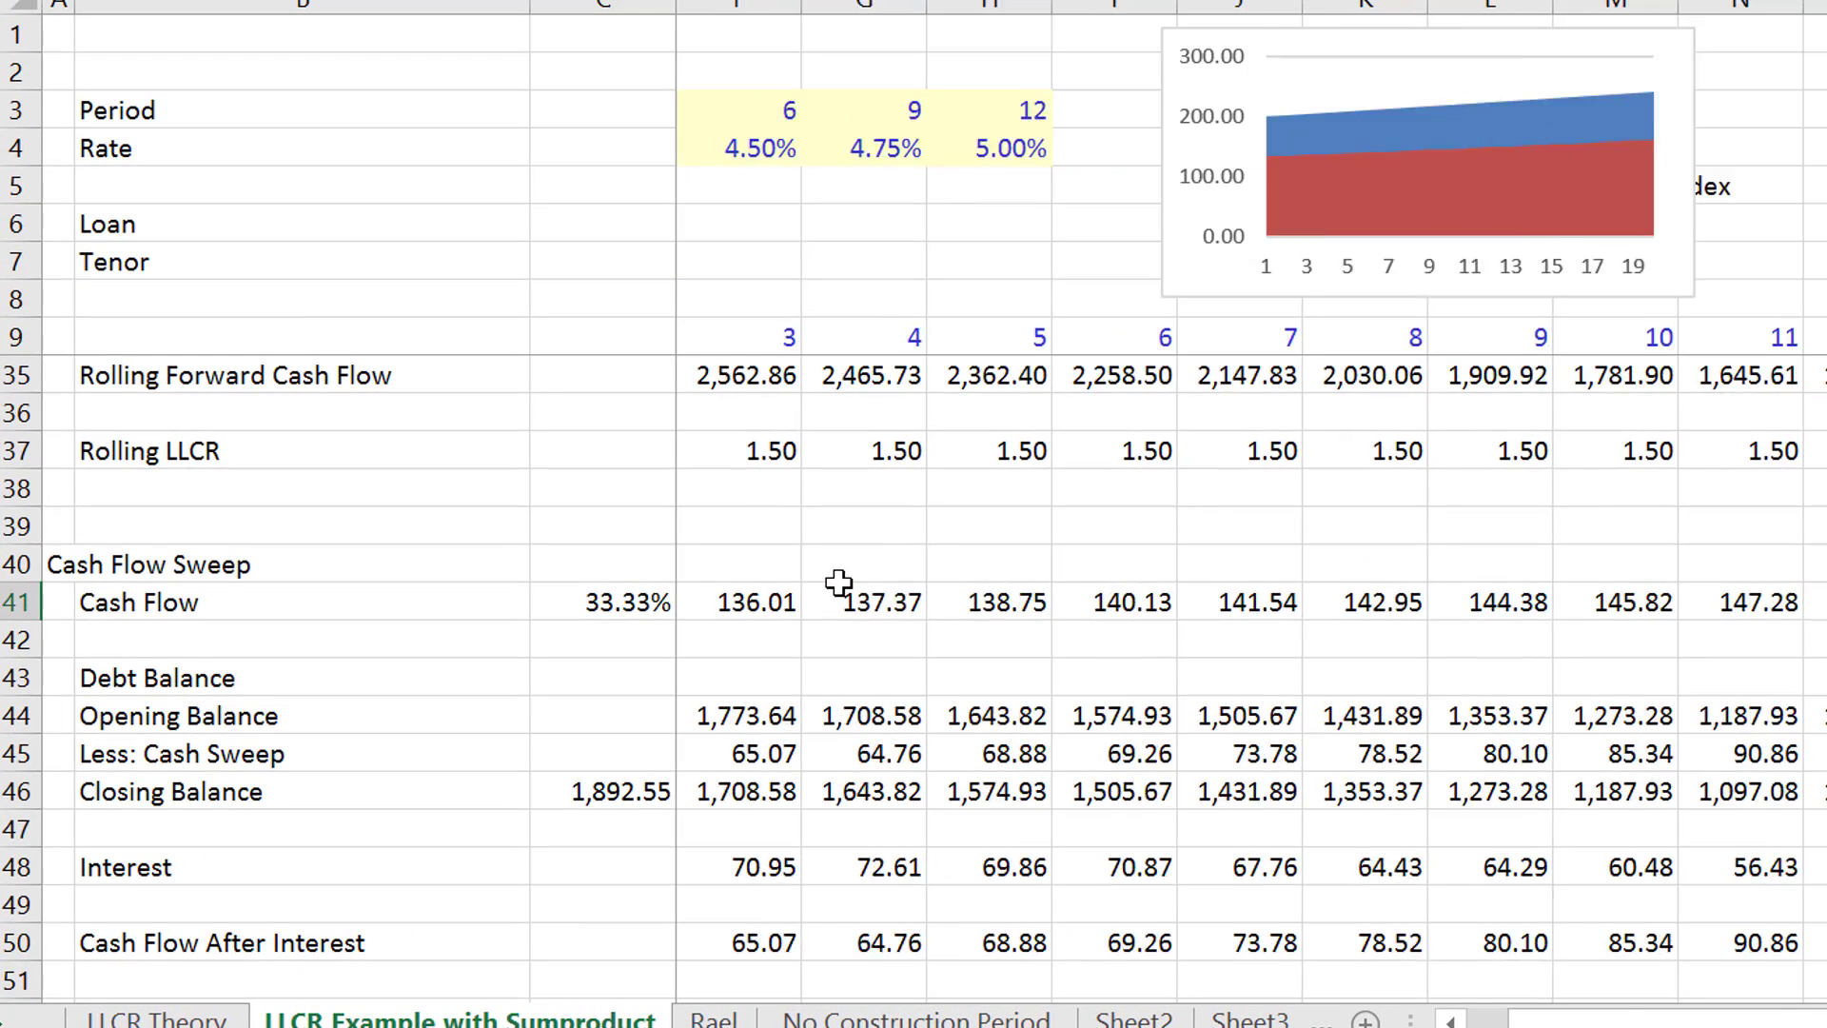
key("Right")
key("Right")
key("Right")
key("Right")
key("Right")
key("Right")
key("Right")
key("Right")
key("Right")
key("Right")
key("Left")
key("Left")
key("Left")
key("Left")
key("Left")
key("Left")
key("Left")
key("Left")
key("Left")
key("Left")
key("Left")
key("Left")
key("Left")
key("Left")
key("Left")
key("Left")
key("Left")
key("Left")
key("Left")
key("Left")
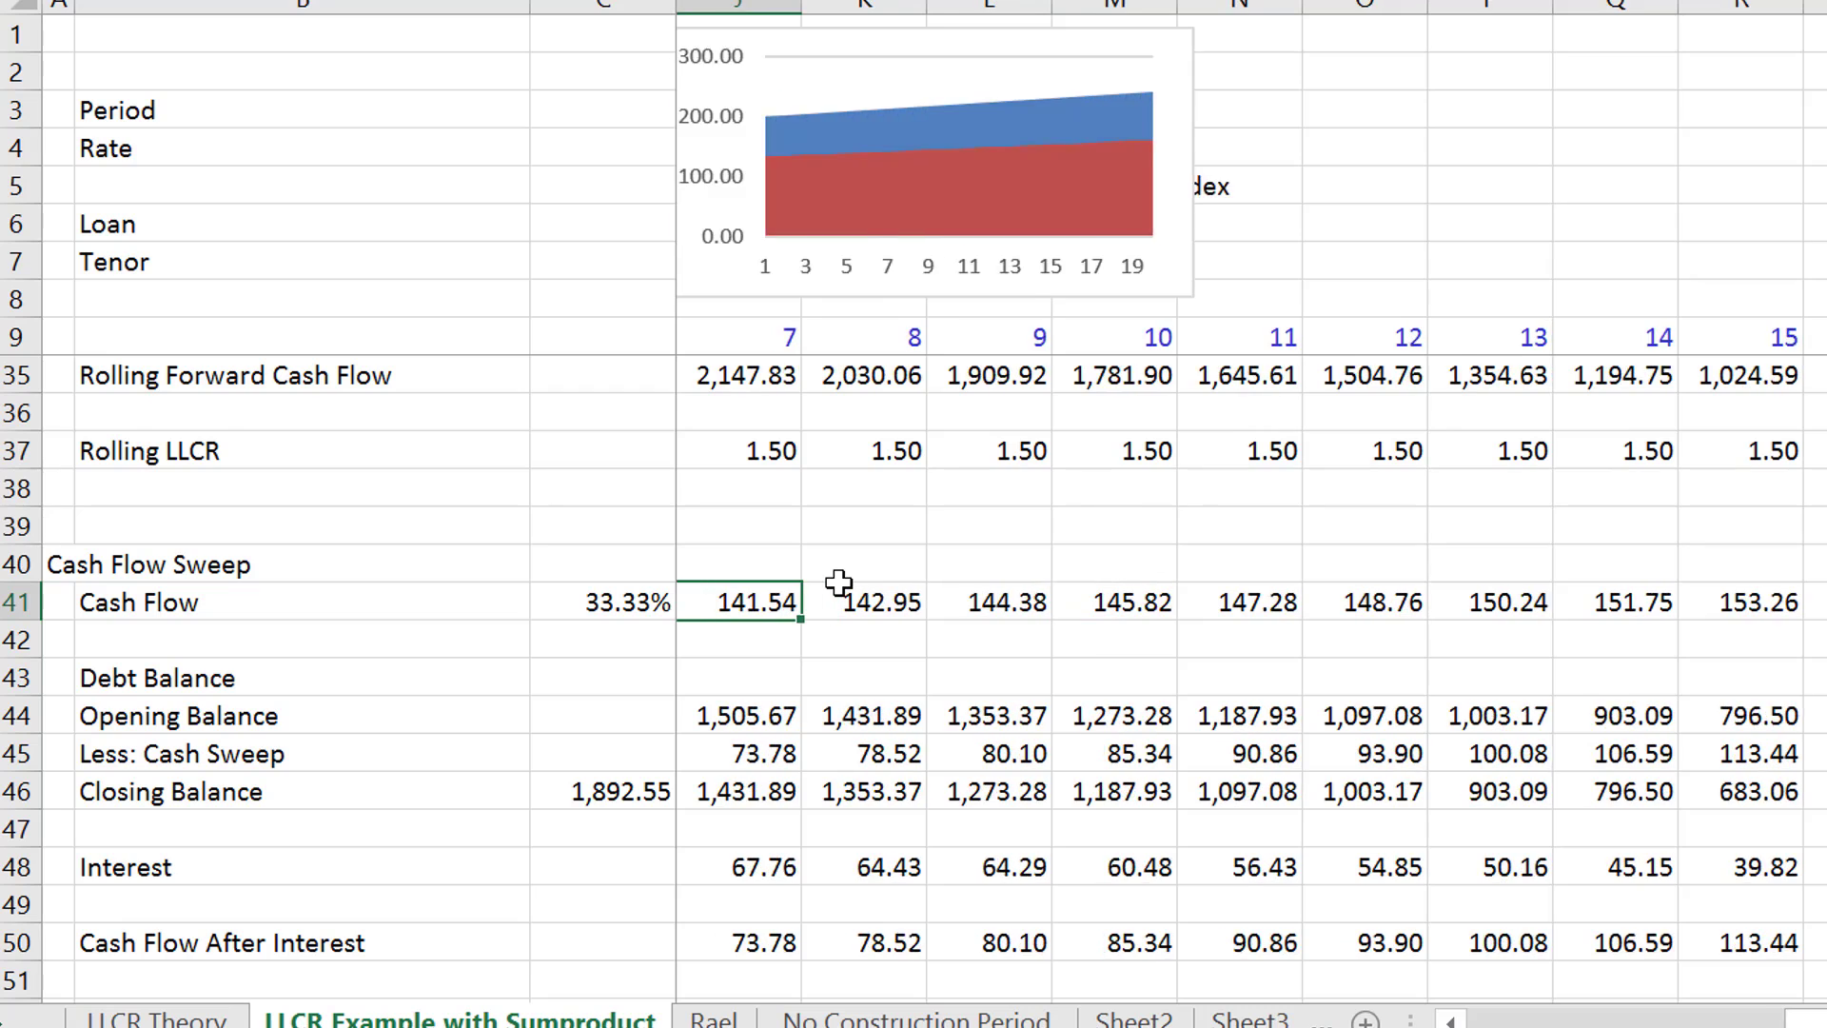
key("Right")
key("Right")
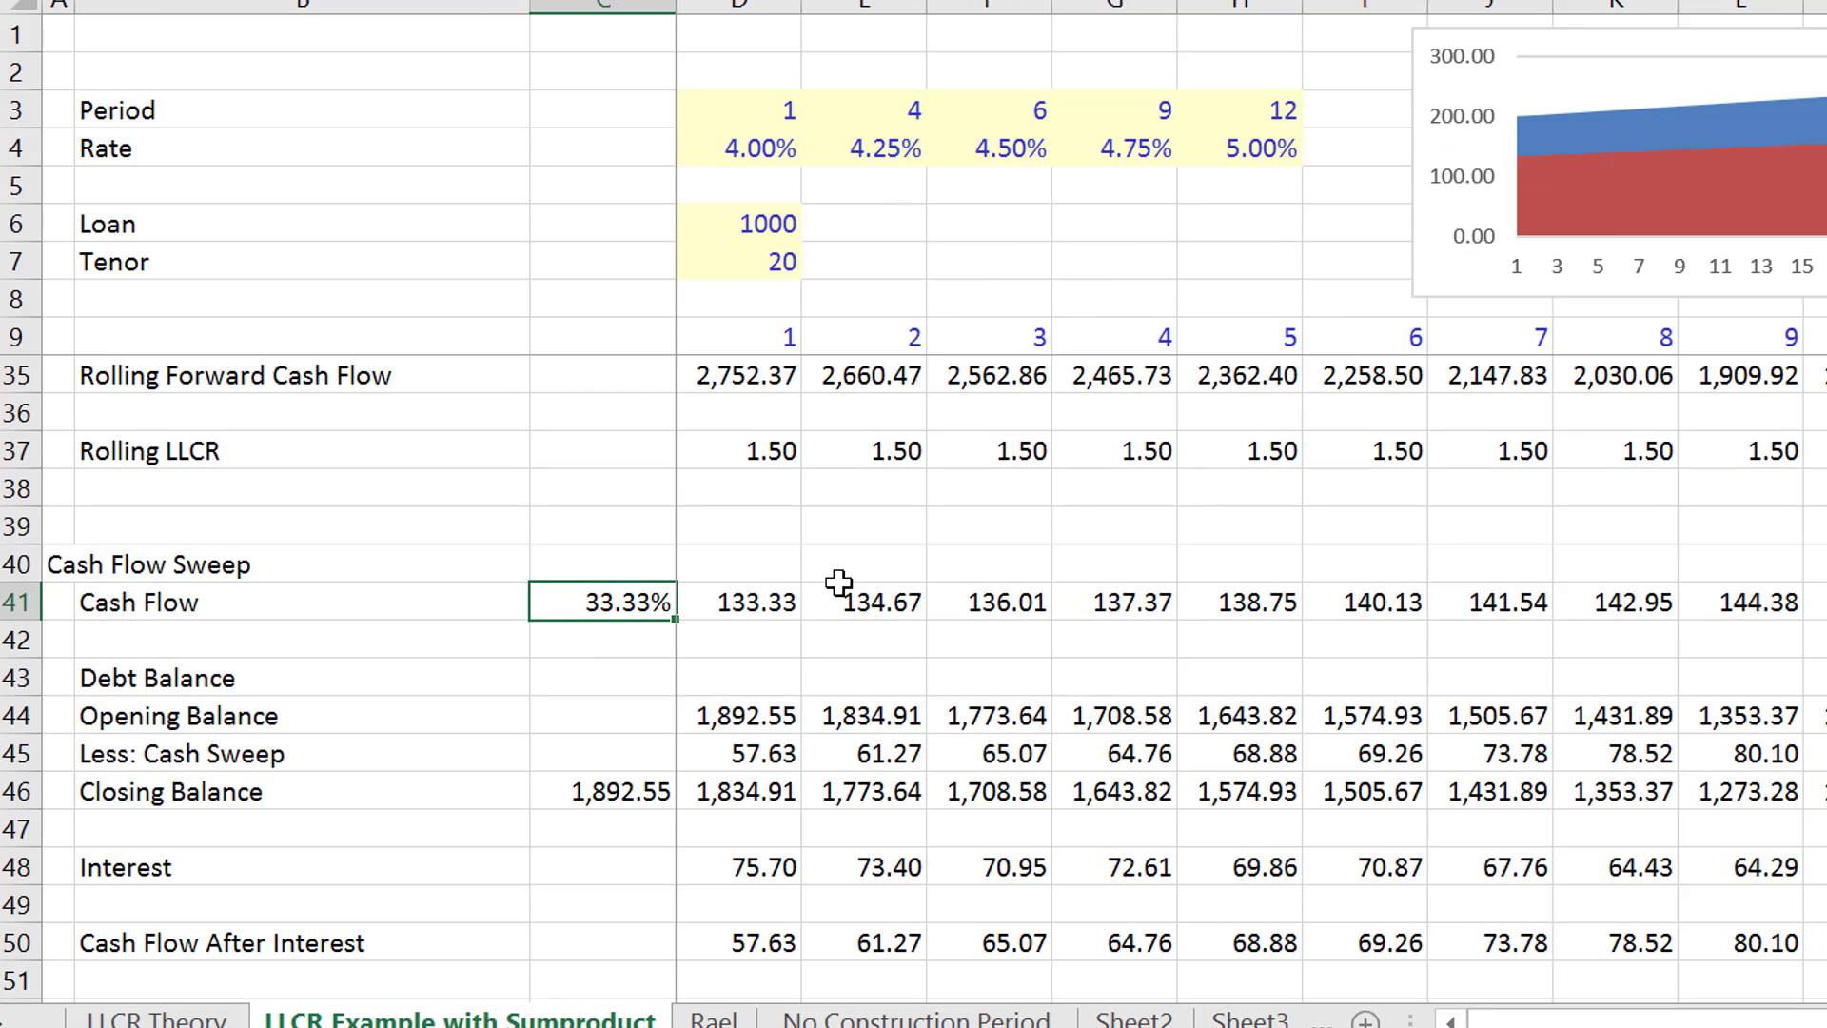
- Test the sweep with a 50% cash flow reduction in C41 and check the closing balances through period 20
type("50")
key("Return")
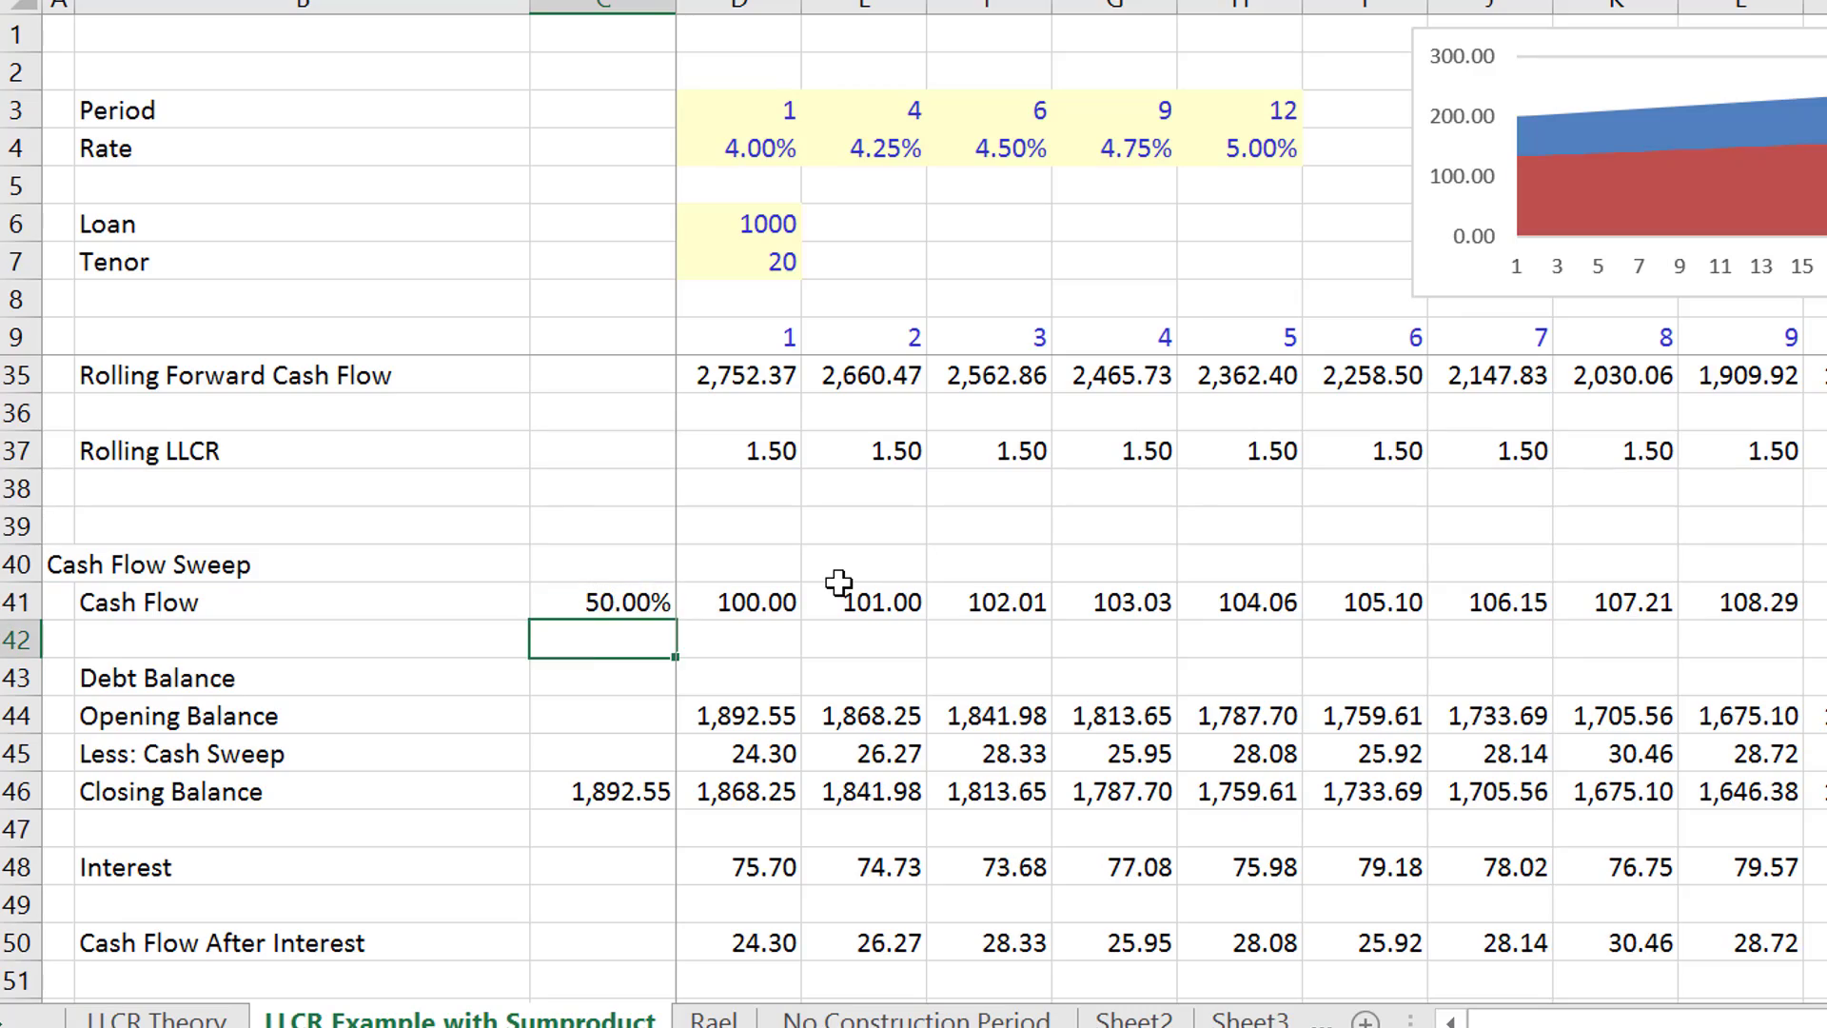
key("Right")
key("Right")
key("Right")
key("Right")
key("Right")
key("Right")
key("Right")
key("Right")
key("Right")
key("Right")
key("Right")
key("Right")
key("Right")
key("Right")
key("Right")
key("Right")
key("Right")
key("Right")
key("Right")
key("Right")
key("Right")
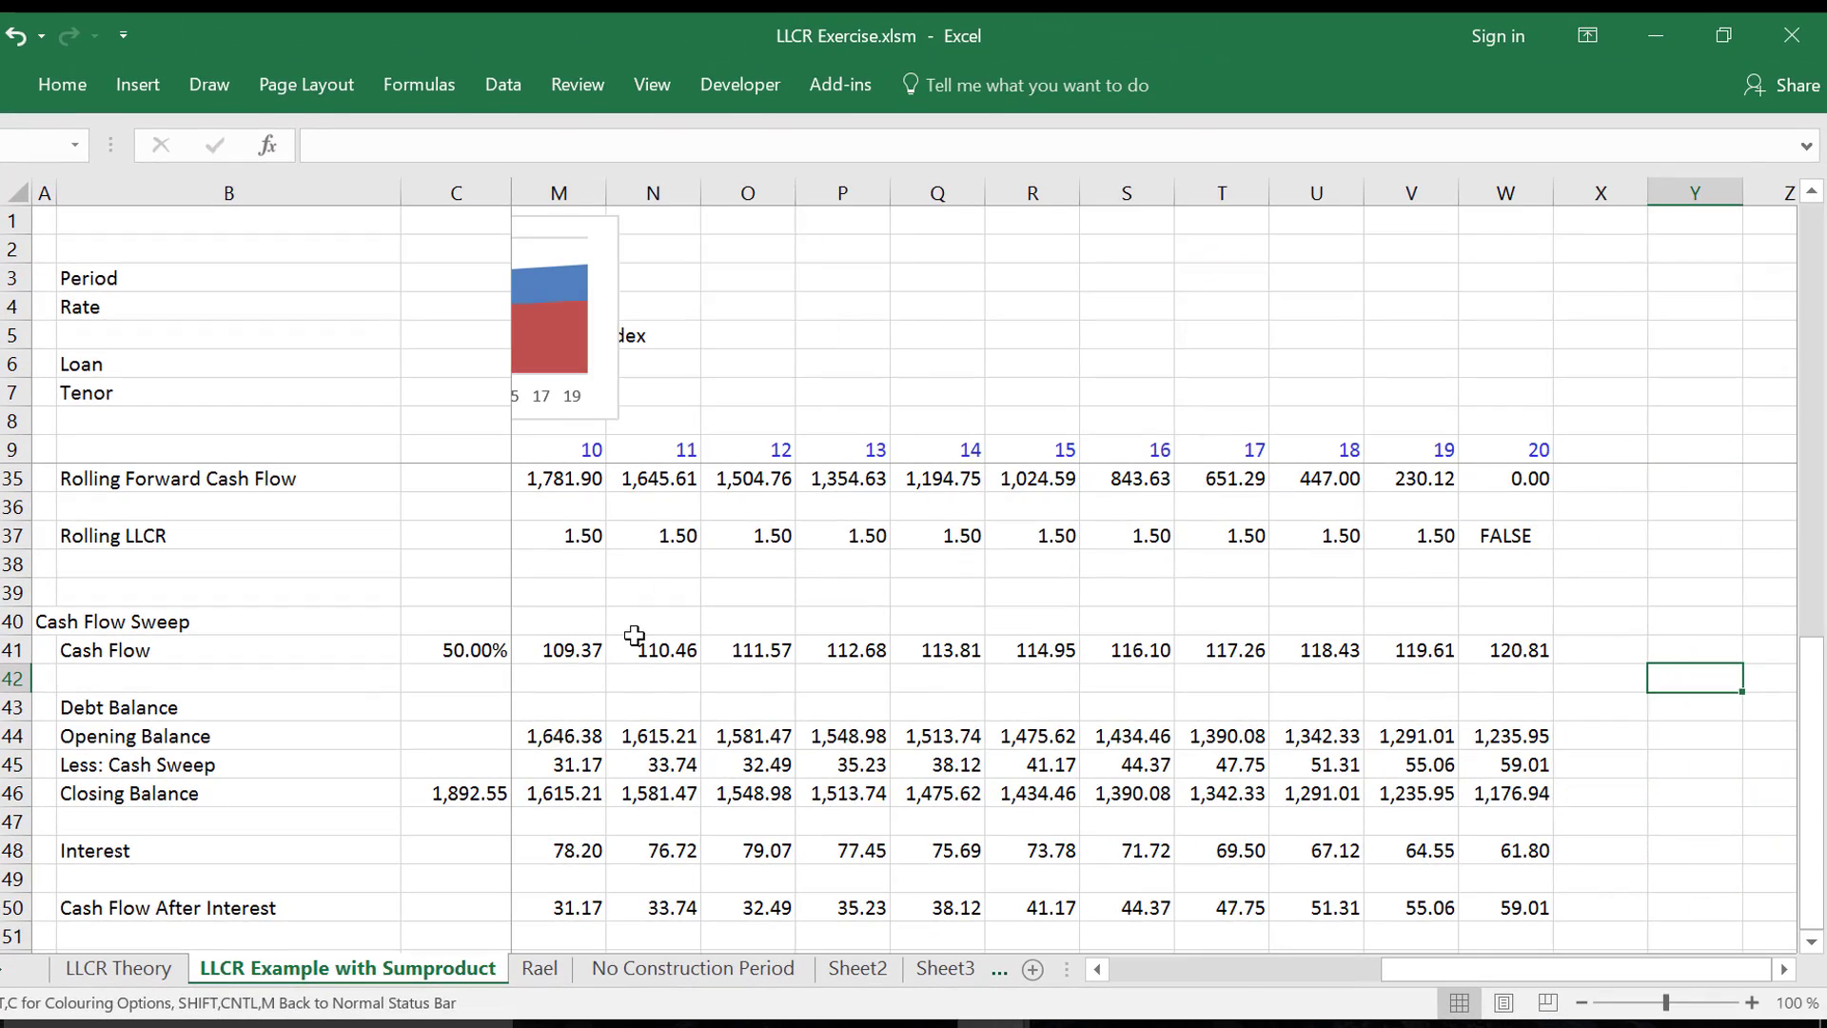
key("Left")
key("Left")
key("Left")
key("Left")
key("Left")
key("Left")
key("Left")
key("Left")
key("Left")
key("Left")
key("Left")
key("Left")
key("Left")
key("Left")
key("Left")
key("Left")
key("Left")
key("Left")
key("Left")
key("Left")
- Test the sweep with a 20% cash flow reduction in C41 and check when the debt is repaid
key("Up")
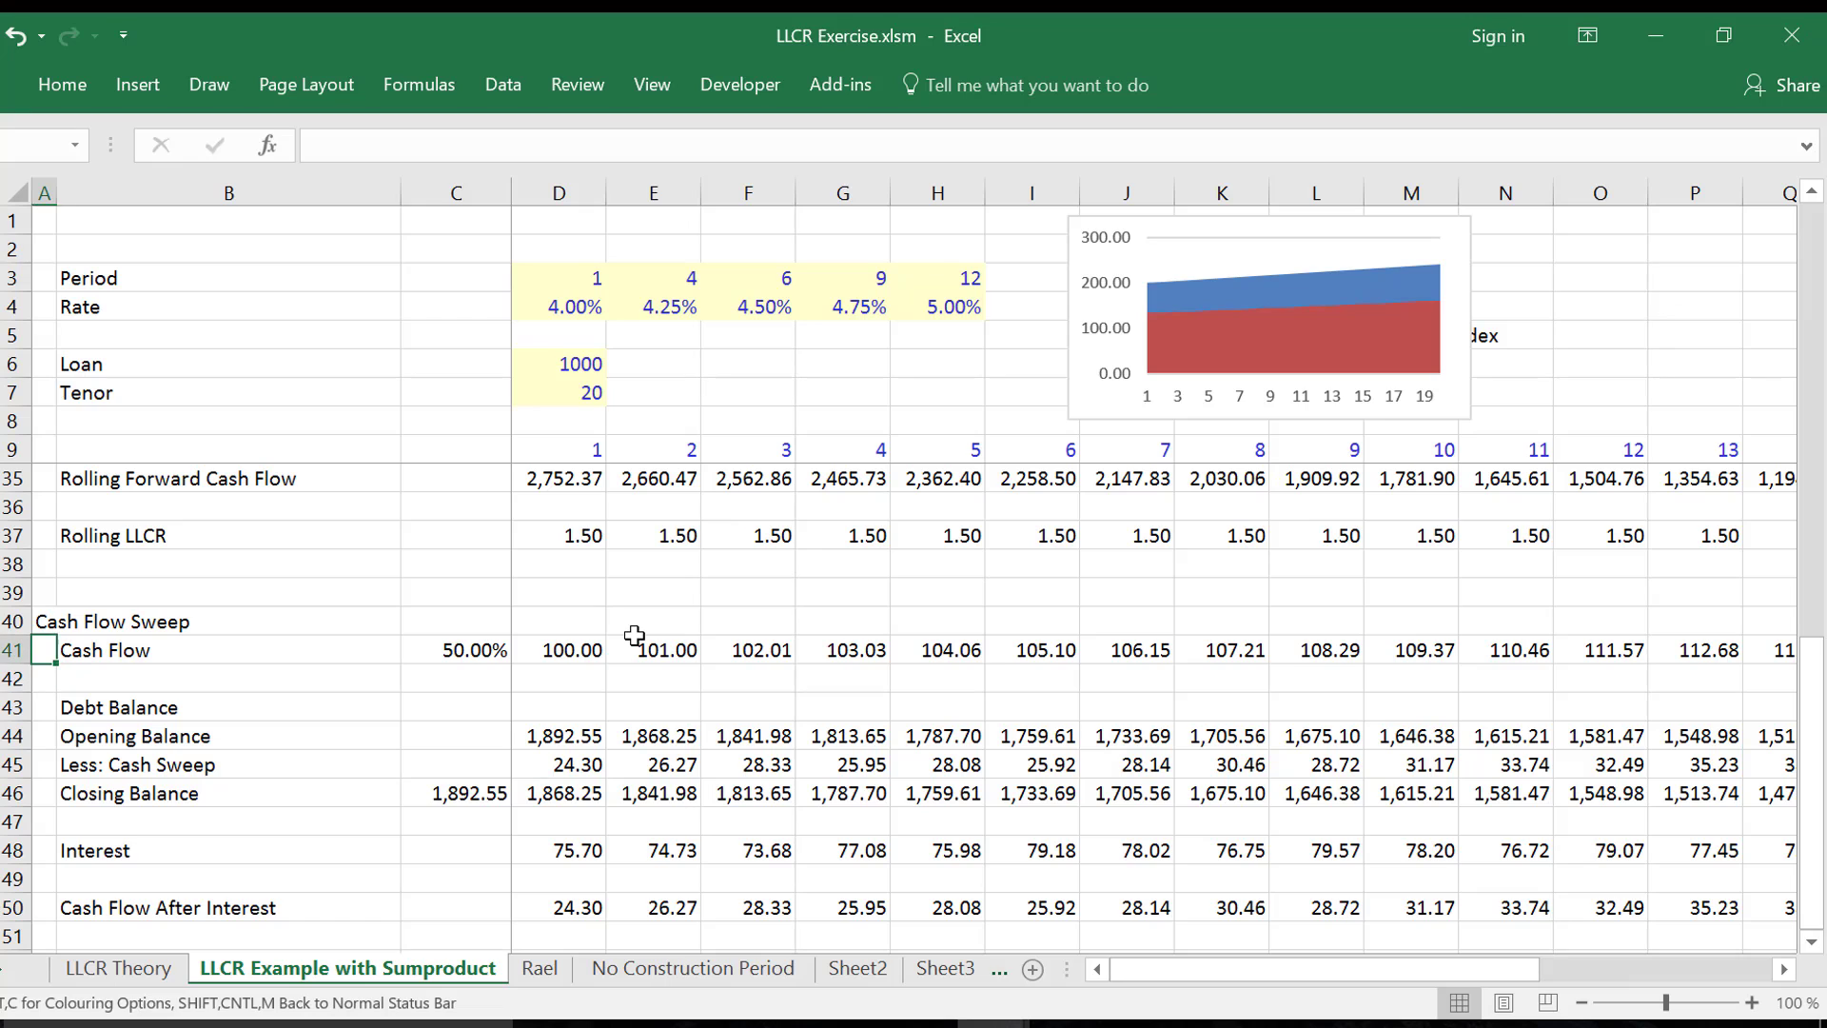
key("Right")
key("Right")
type("20")
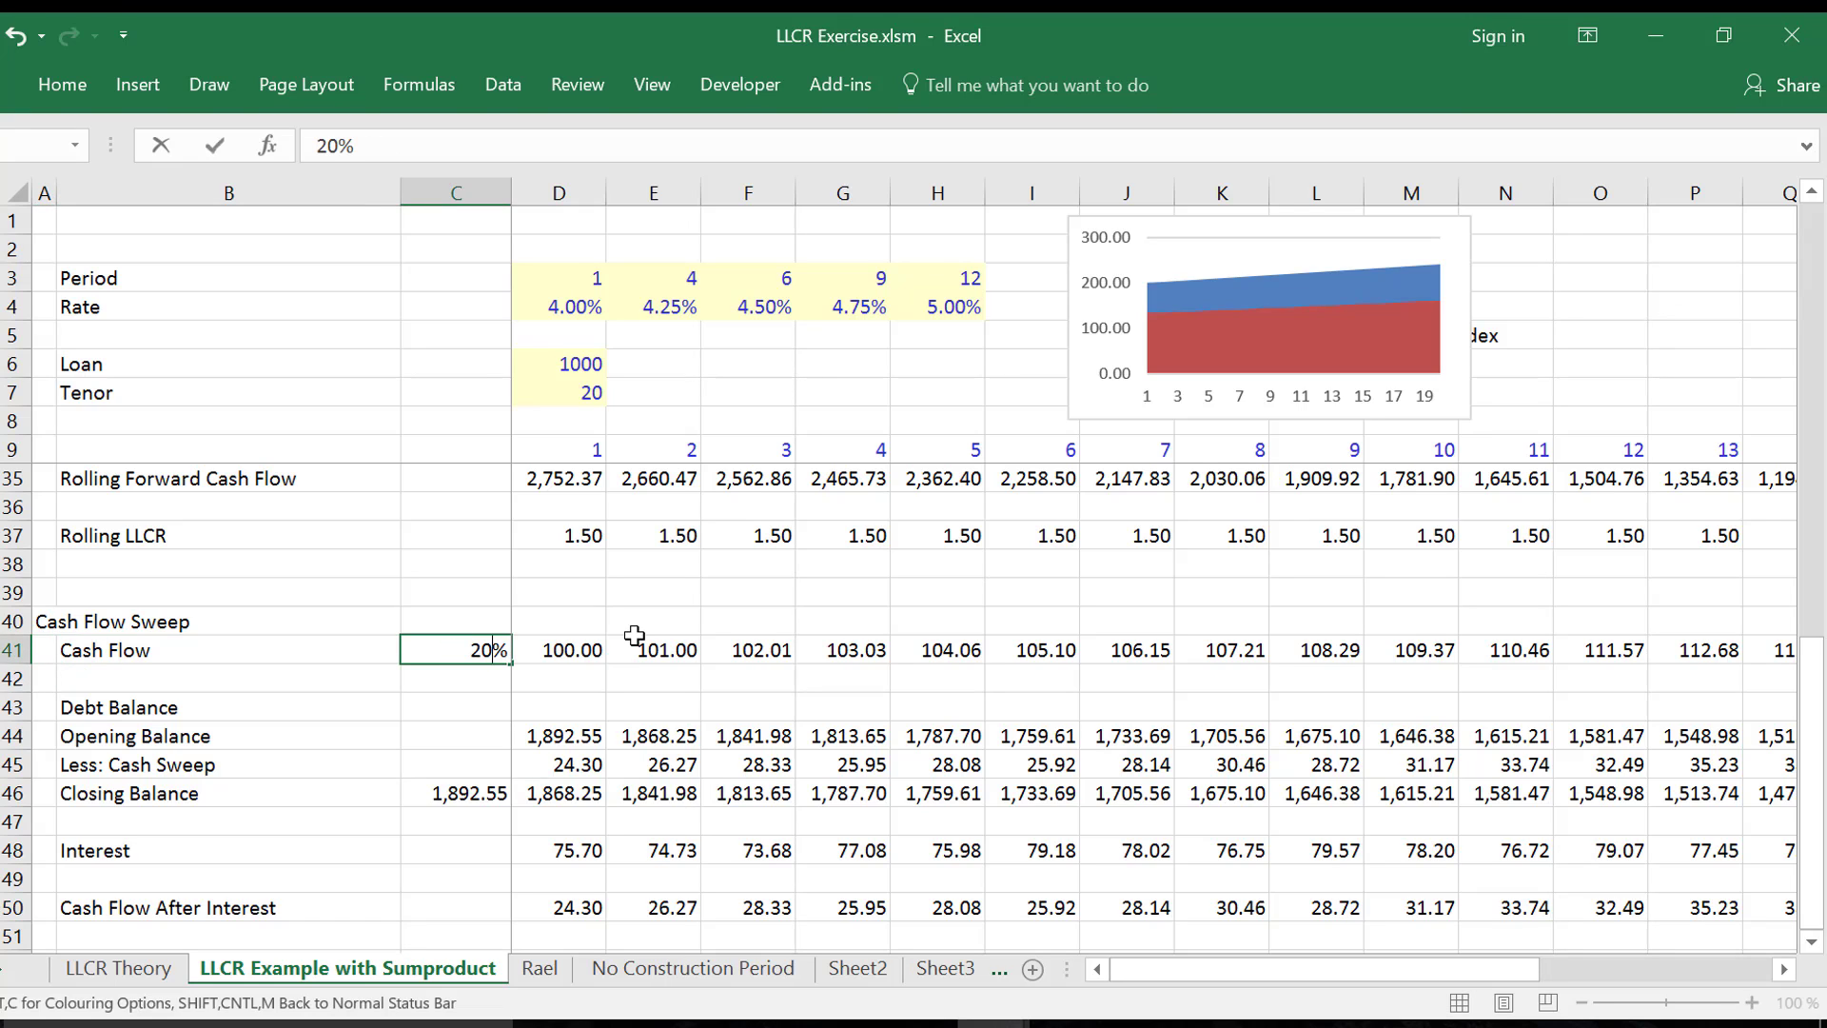
key("Return")
key("Down")
key("Down")
key("Right")
key("Right")
key("Right")
key("Right")
key("Right")
key("Right")
key("Right")
key("Right")
key("Right")
key("Right")
key("Right")
key("Right")
key("Right")
key("Right")
key("Right")
key("Right")
key("Right")
key("Right")
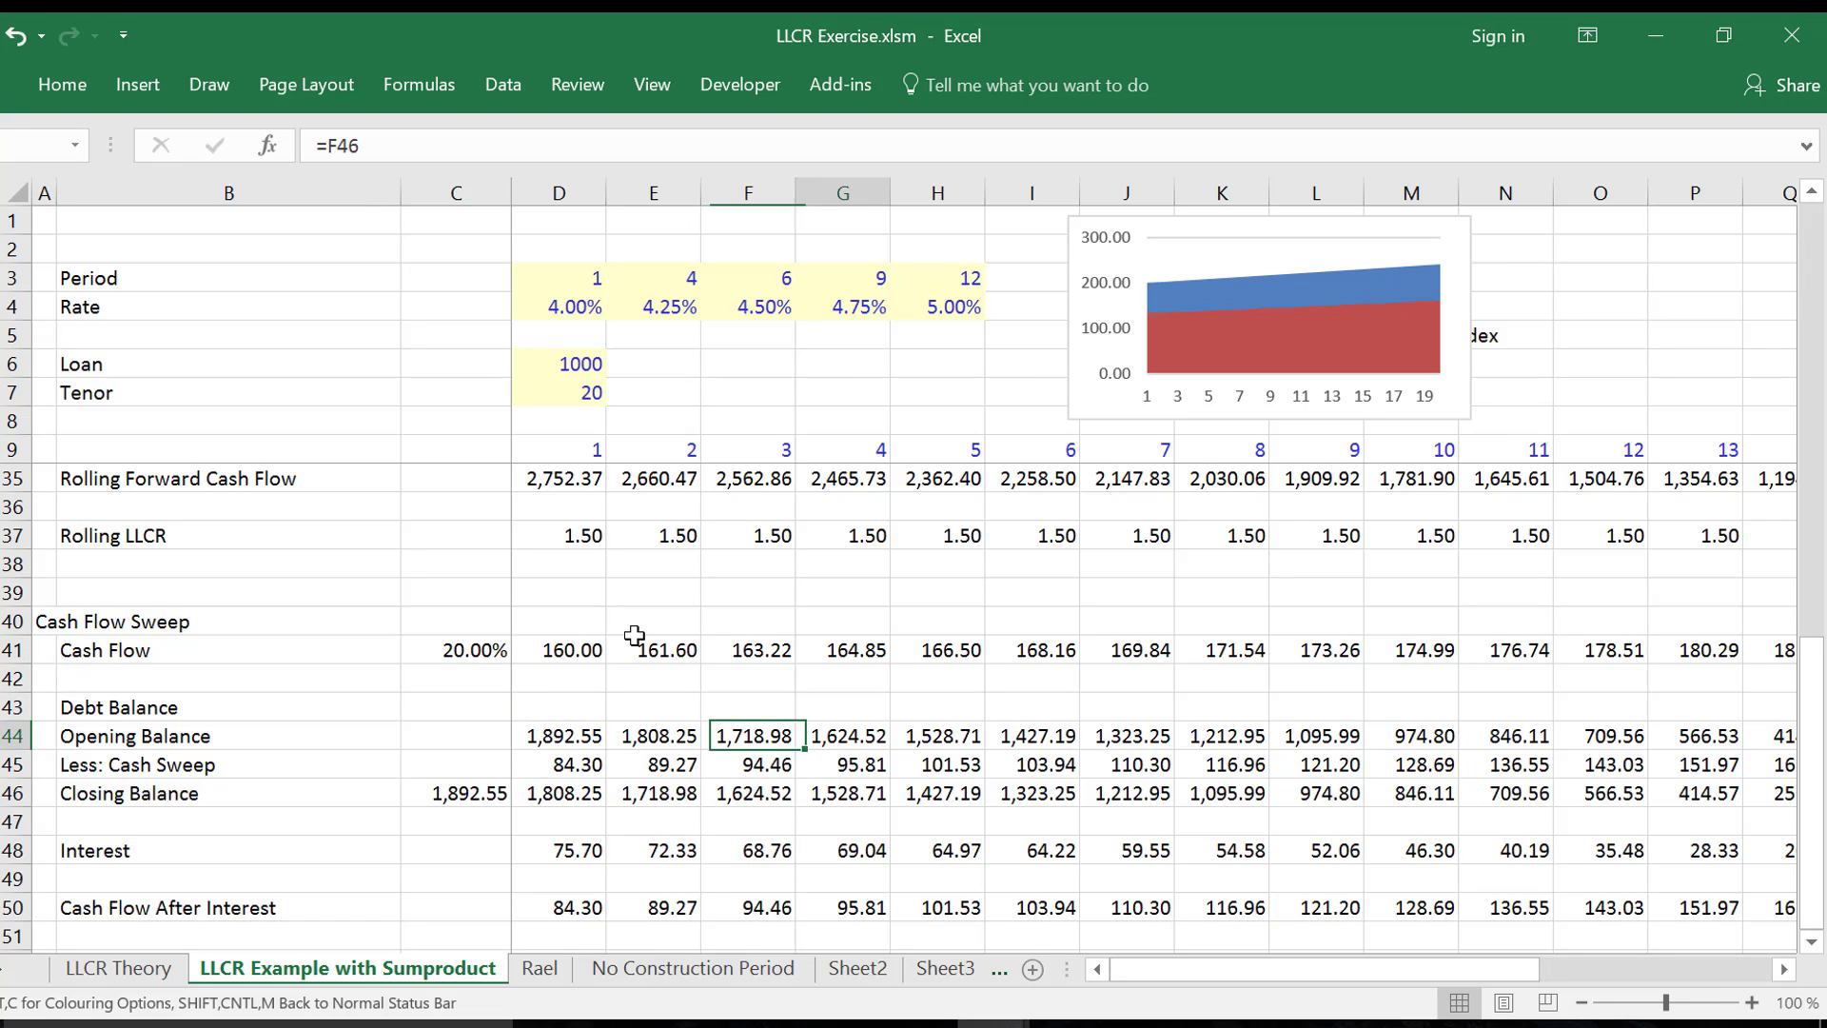
key("Left")
key("Left")
key("Left")
key("Left")
key("Left")
key("Left")
key("Left")
key("Left")
key("Left")
key("Left")
key("Left")
key("Left")
key("Left")
key("Left")
key("Left")
key("Left")
key("Left")
key("Left")
key("Left")
key("Left")
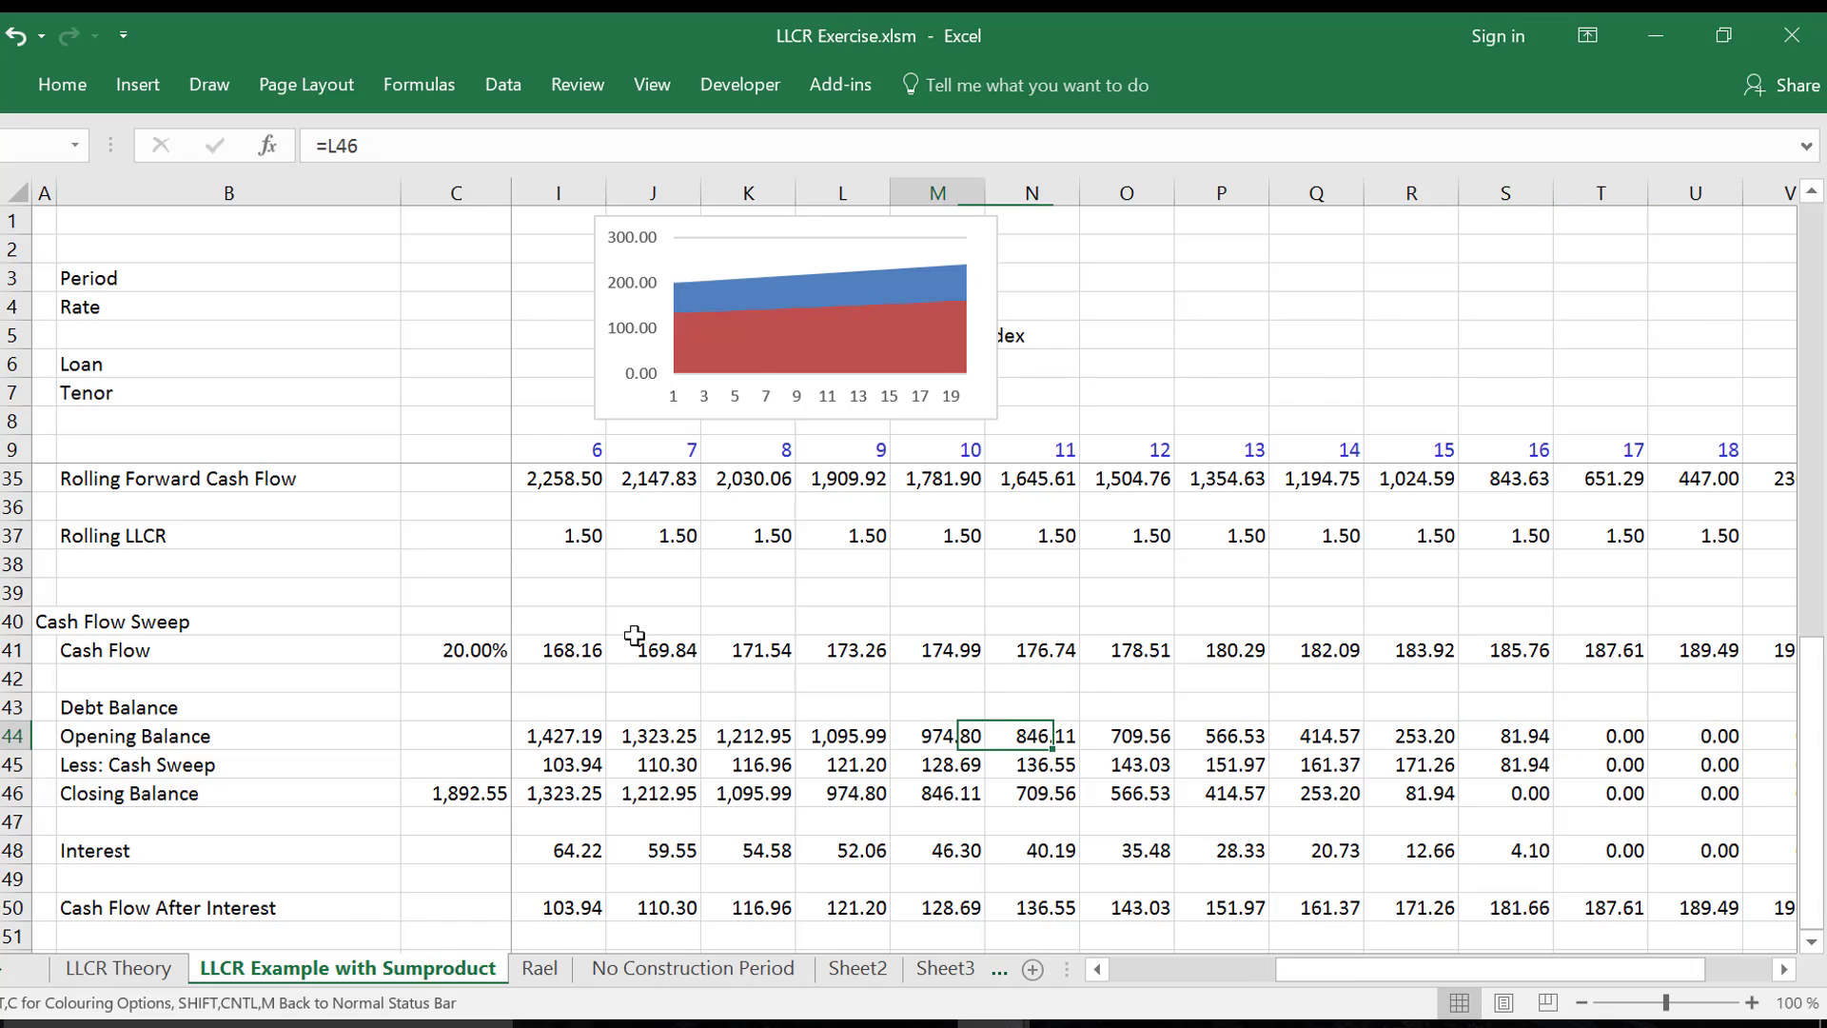
- Undo the two test changes to the cash flow reduction percentage in C41
key("Right")
key("Up")
key("Up")
key("Up")
key("Right")
type("50%")
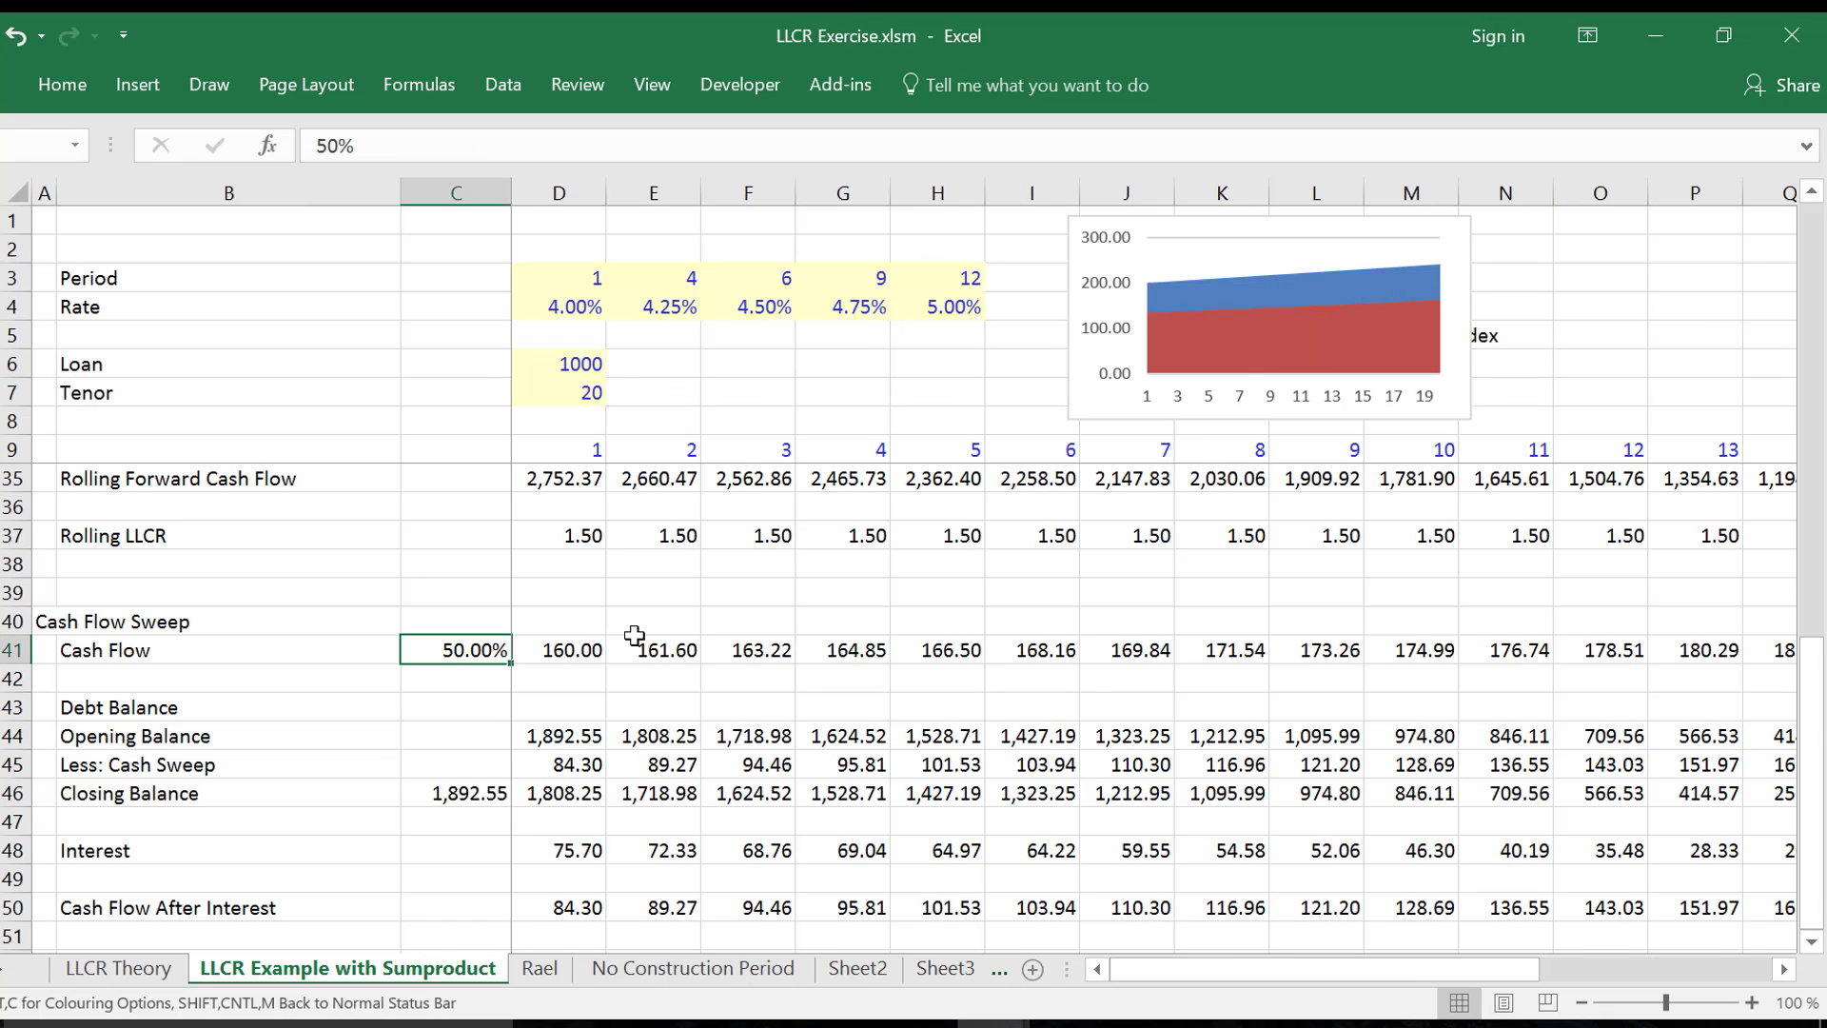
key("ctrl+Return")
key("ctrl+z")
- Extend the section heading in A40 to read "Cash Flow Sweep Proof of LLCR Formula"
key("Left")
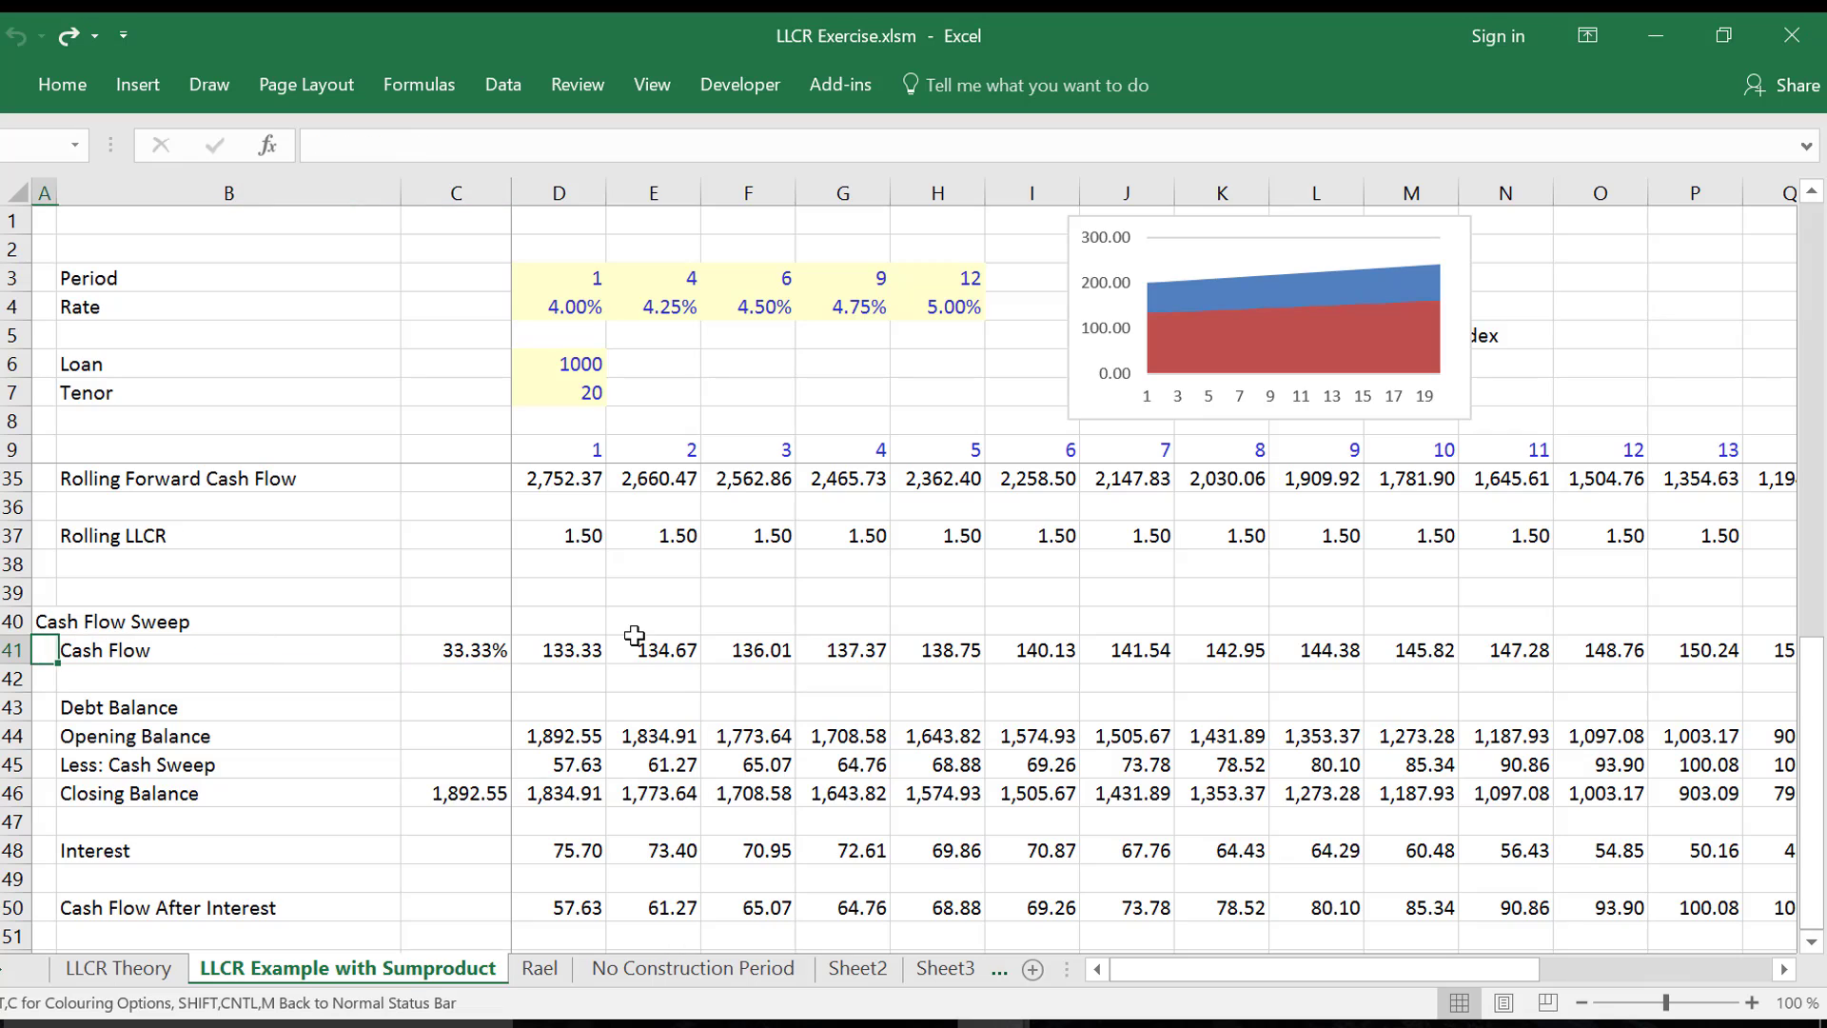
key("Left")
key("Up")
key("F2")
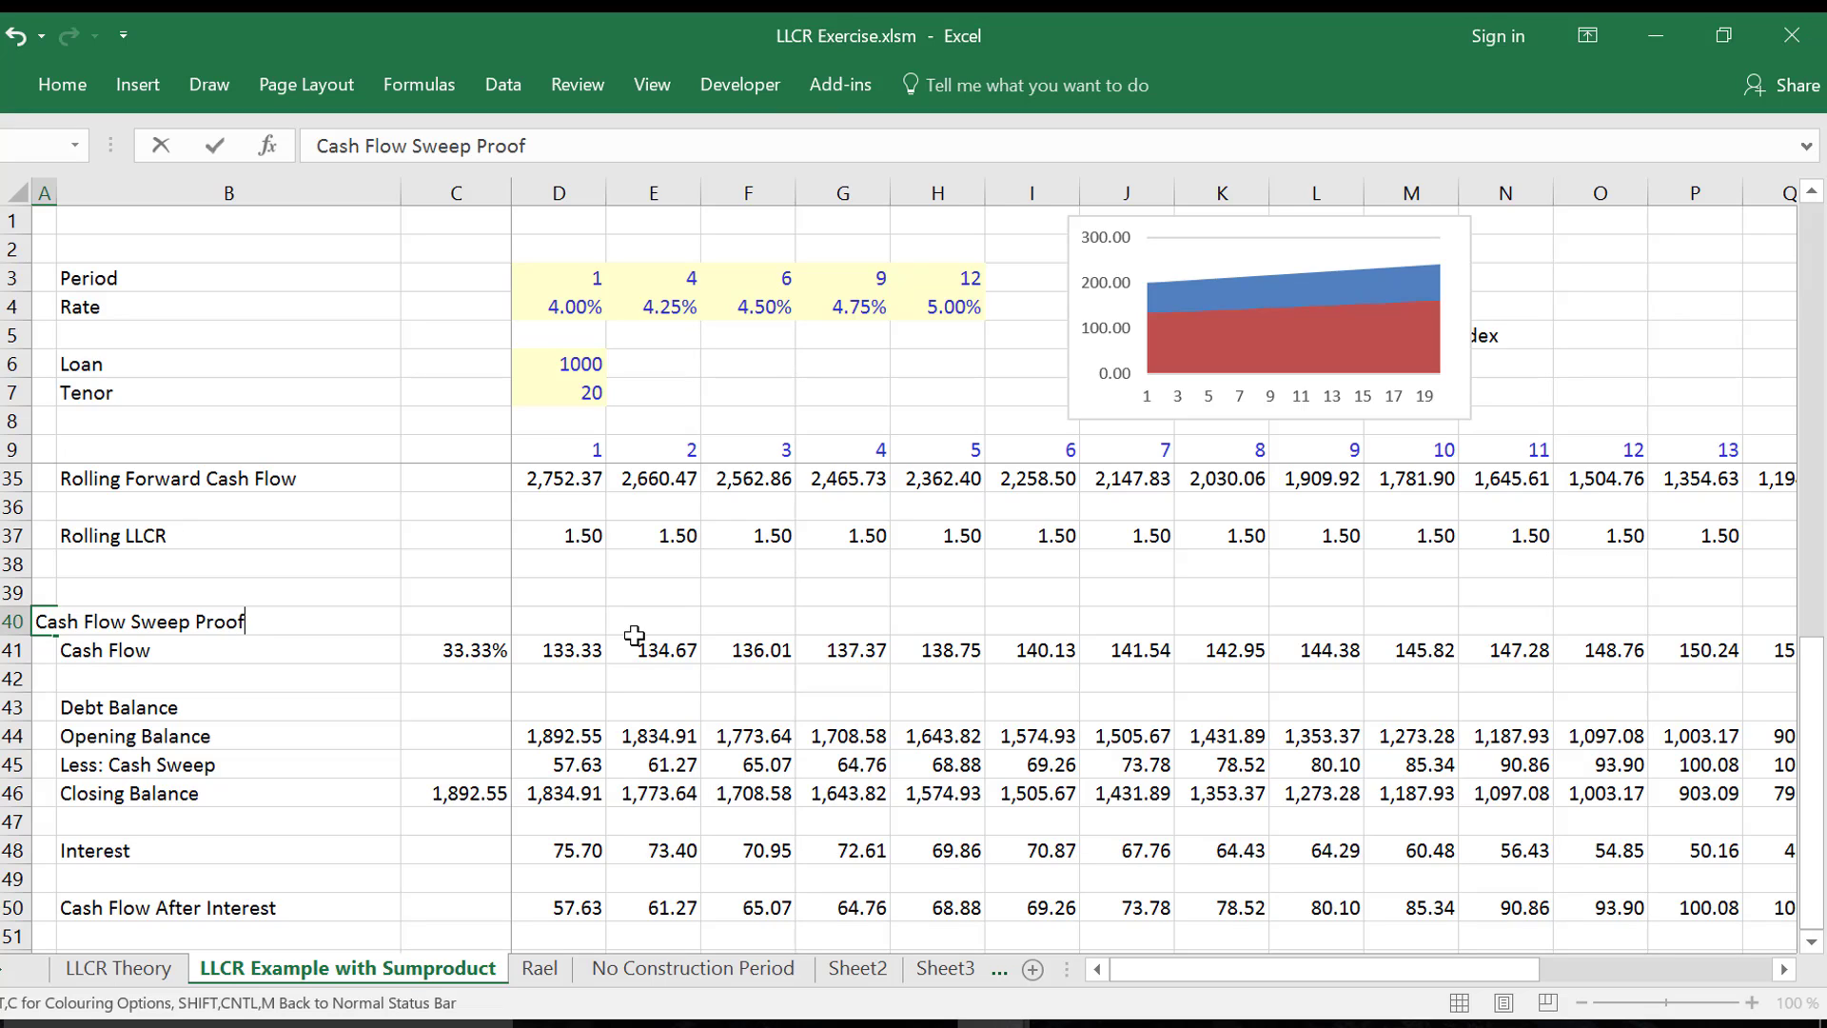
type("Proof of LLL")
type("R Form")
key("Return")
- Check the initial Closing Balance link in C46, and review the break-even percent reduction formula on the LLCR Theory sheet
key("Down")
key("Down")
key("Down")
key("Down")
key("Down")
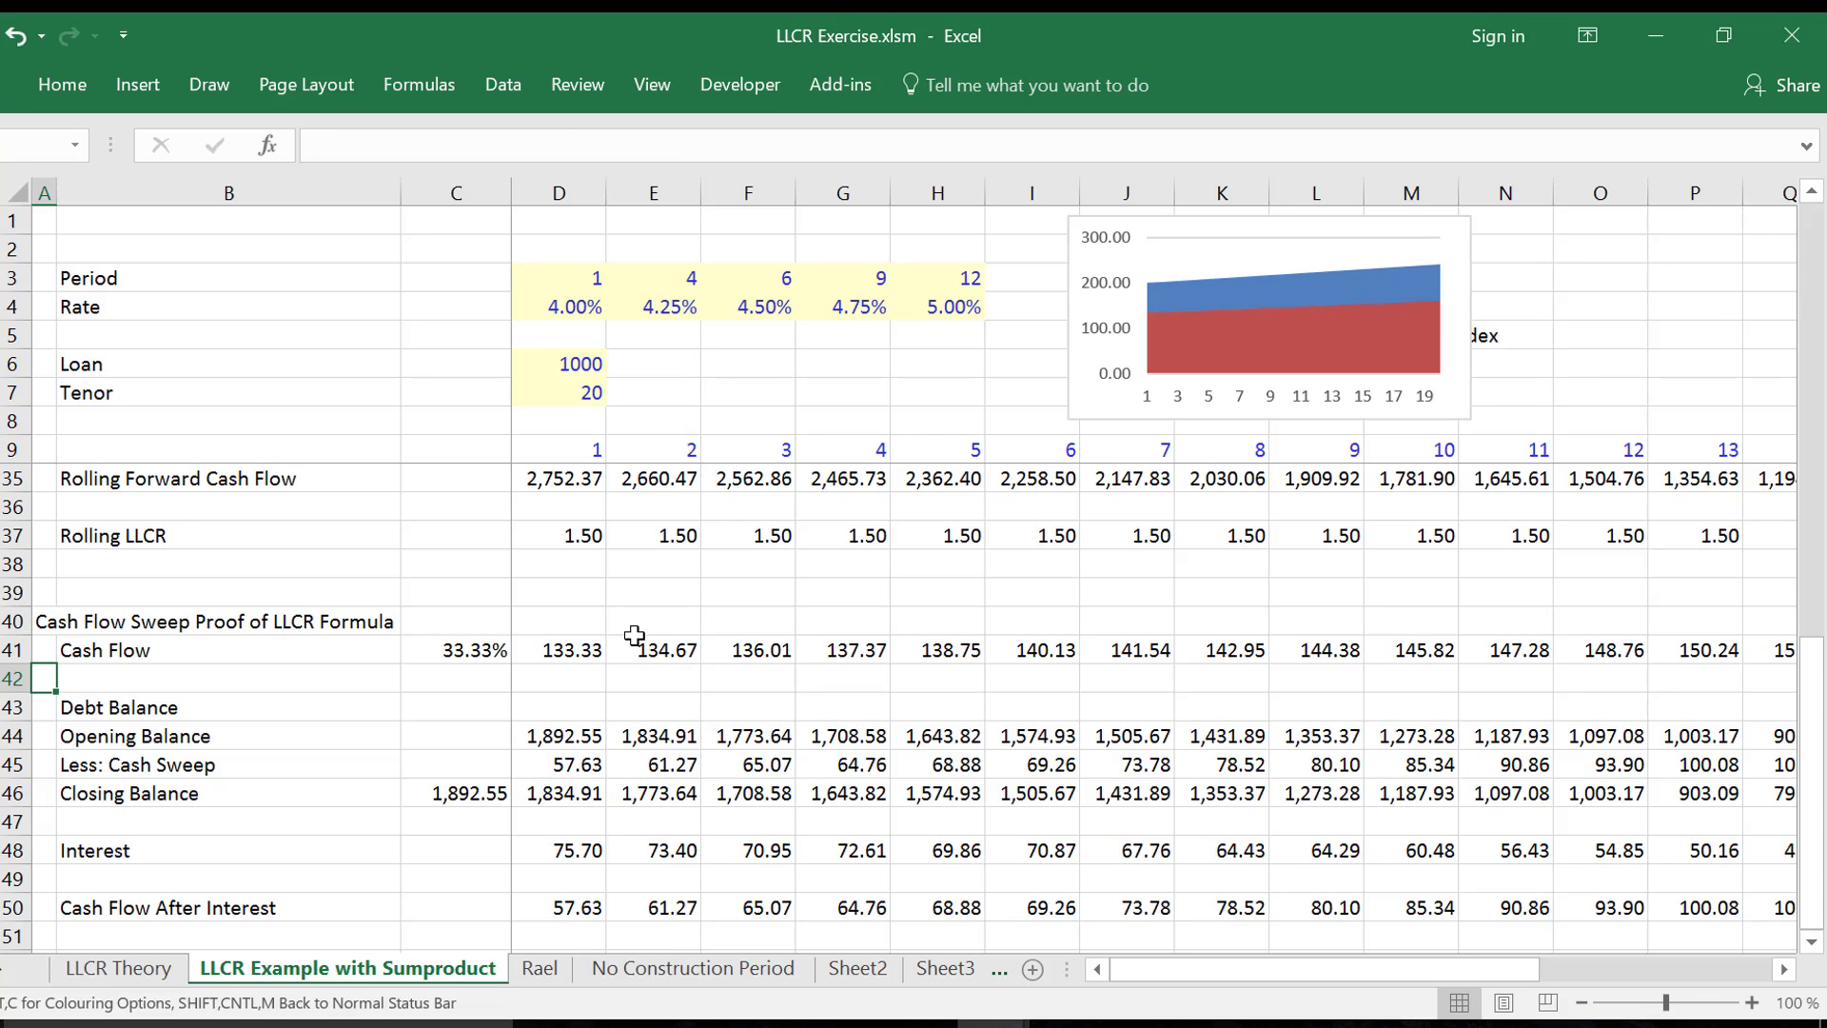
key("Right")
key("Right")
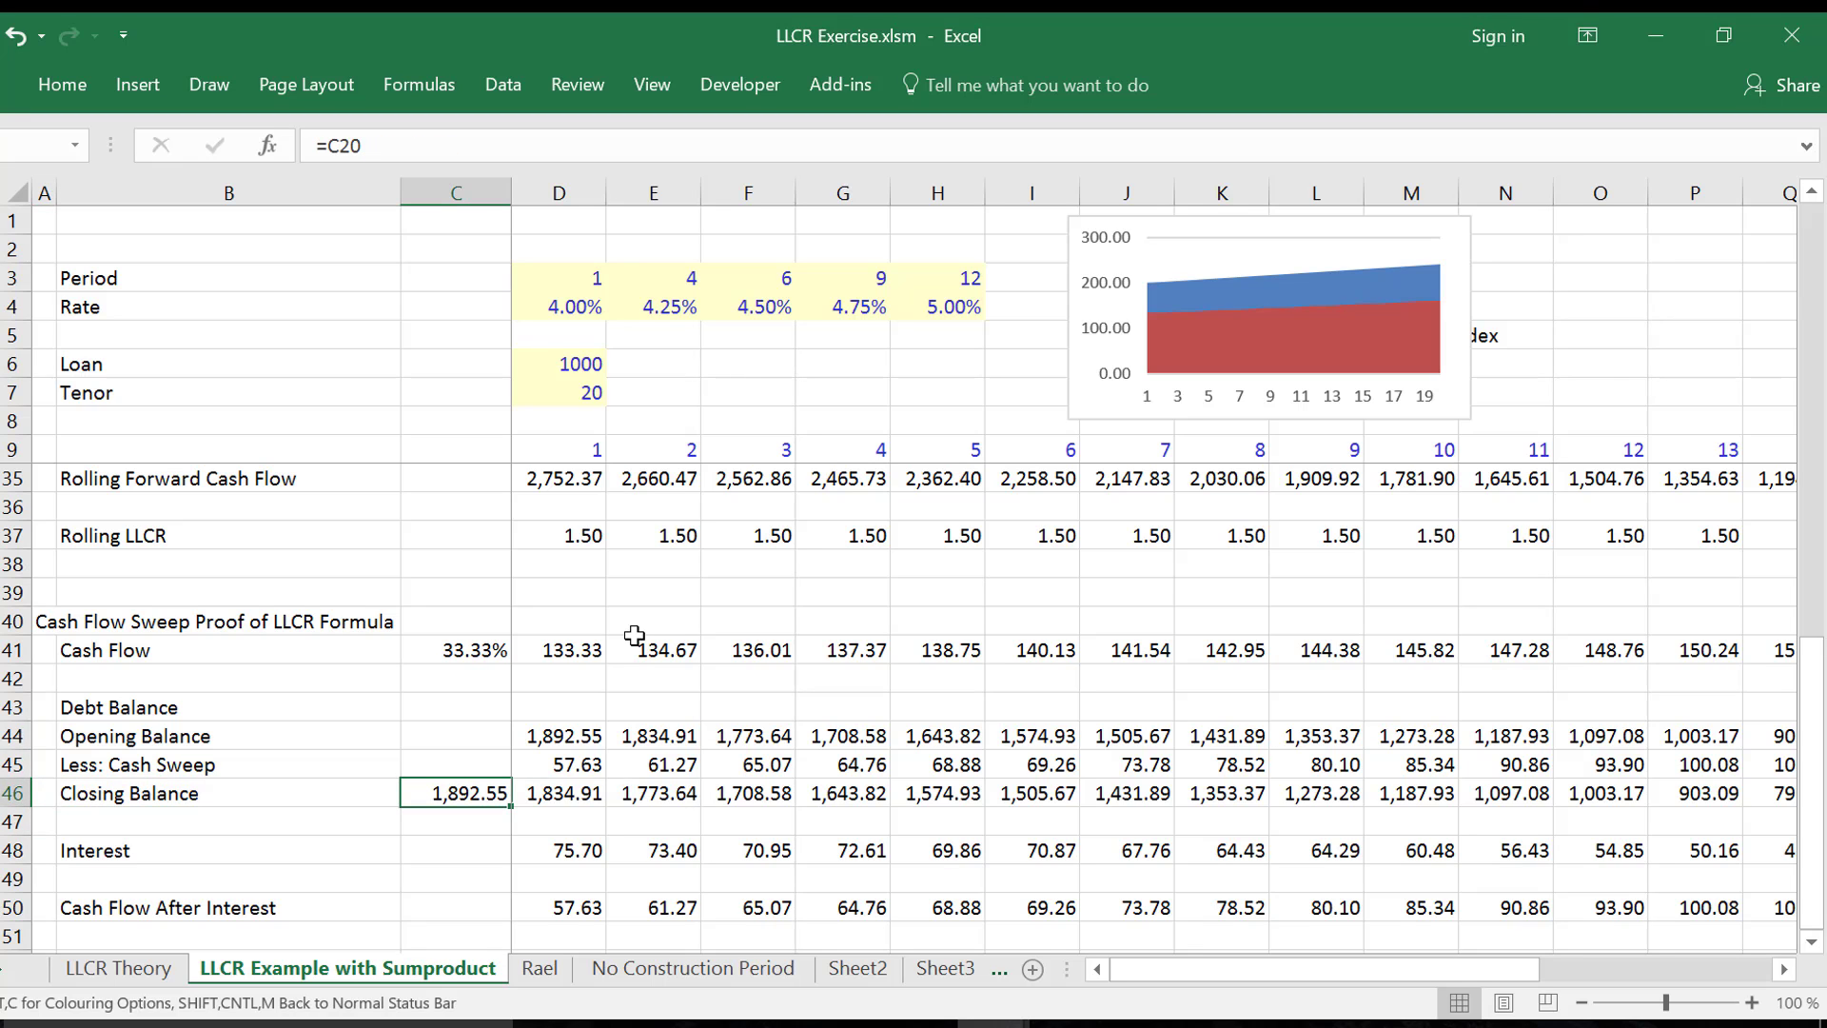
key("ctrl+Page_Up")
key("Up")
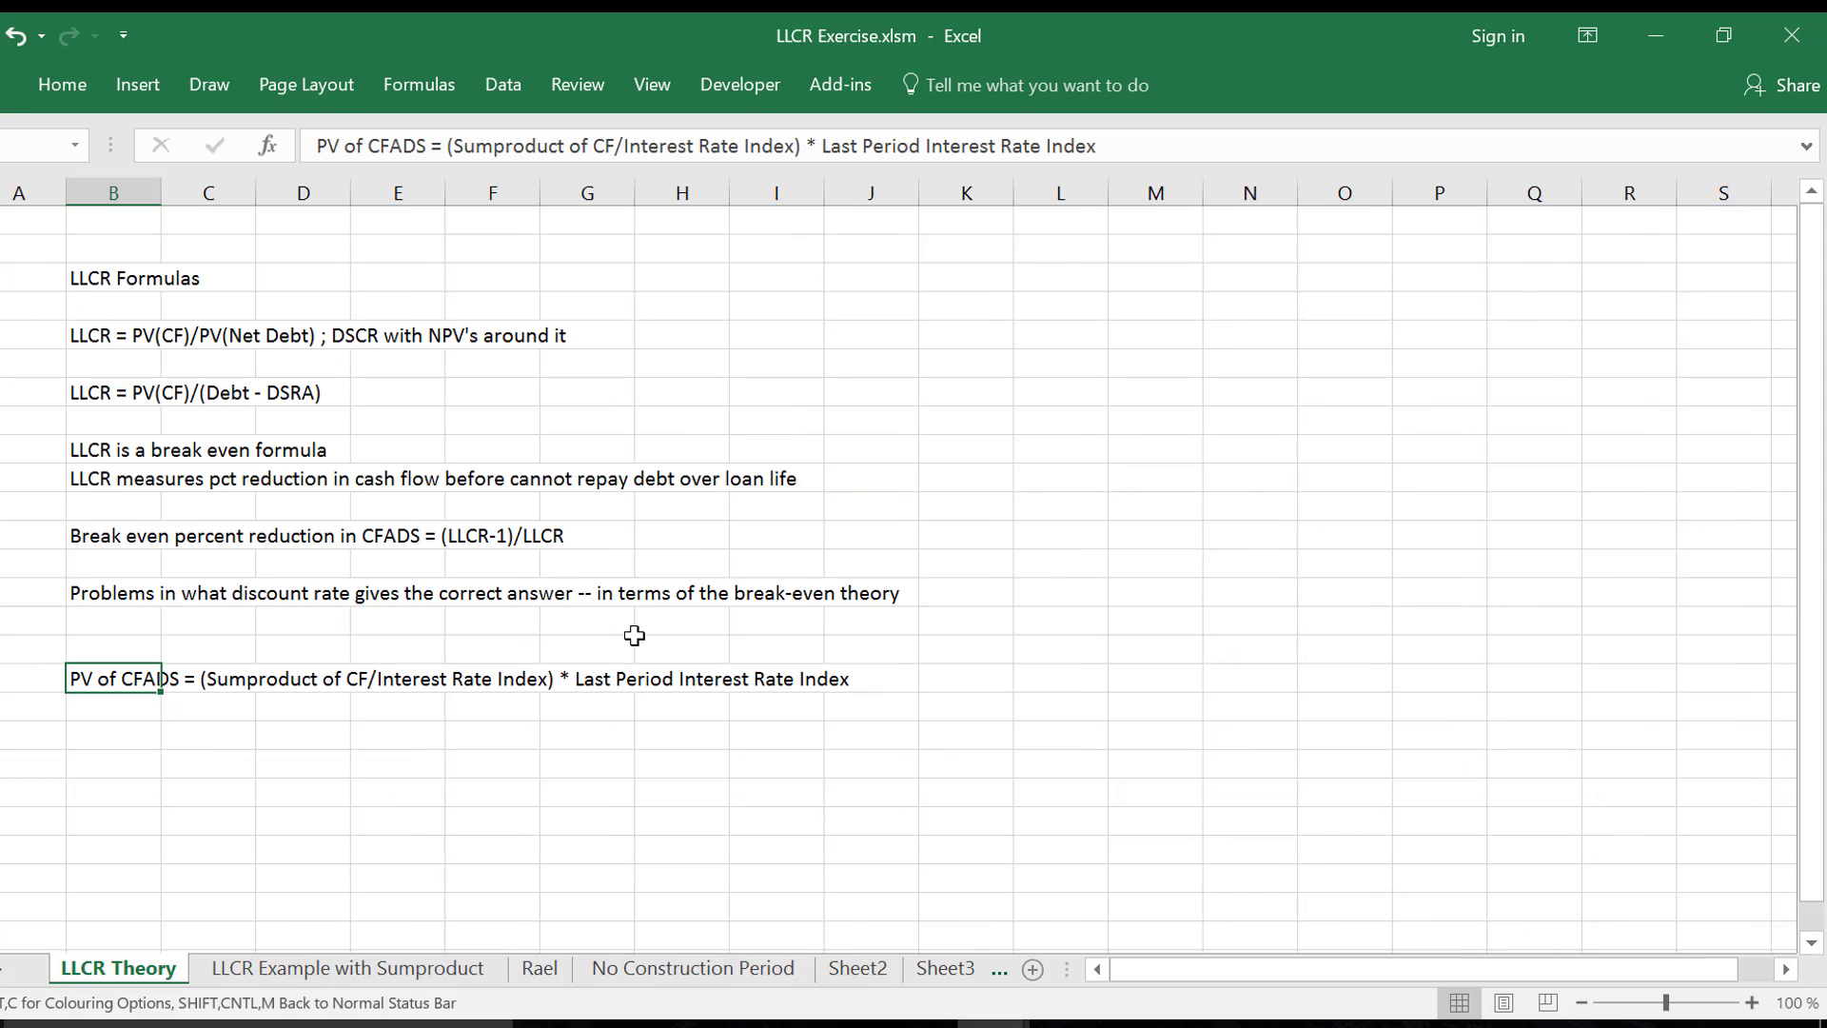
key("Up")
key("Up")
key("Up")
key("Up")
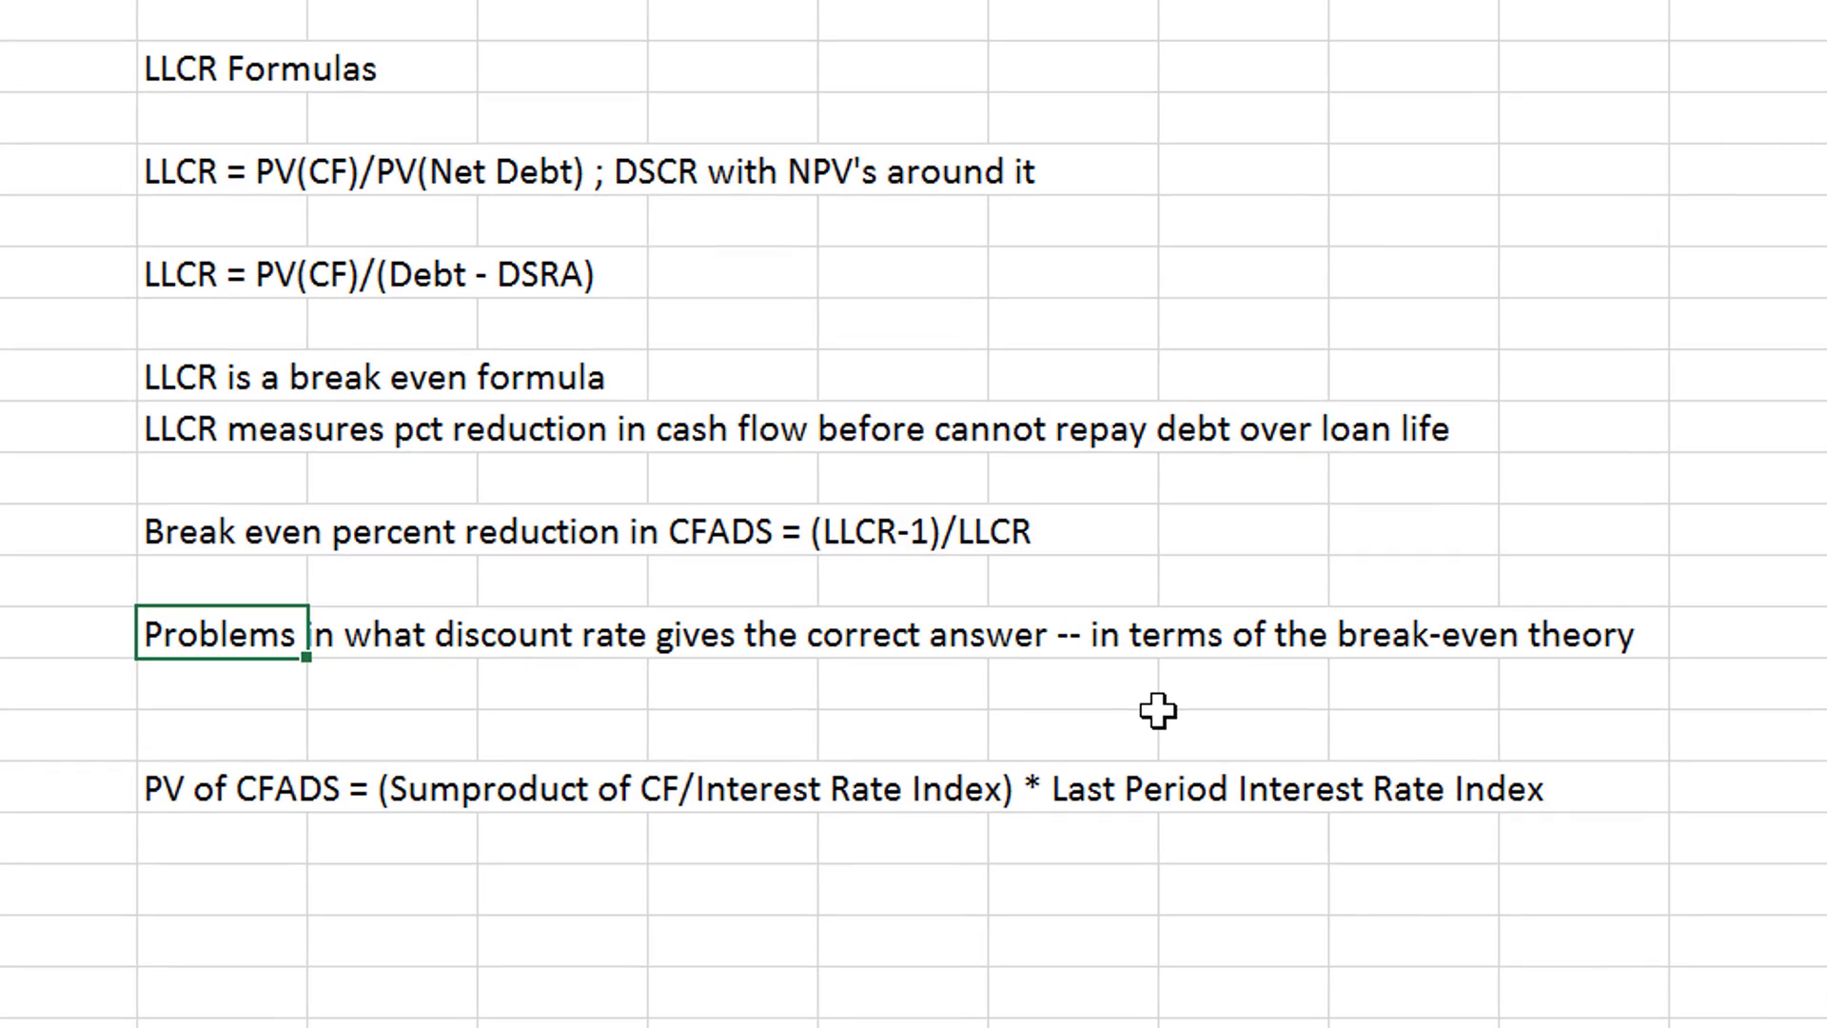
key("Up")
key("Up")
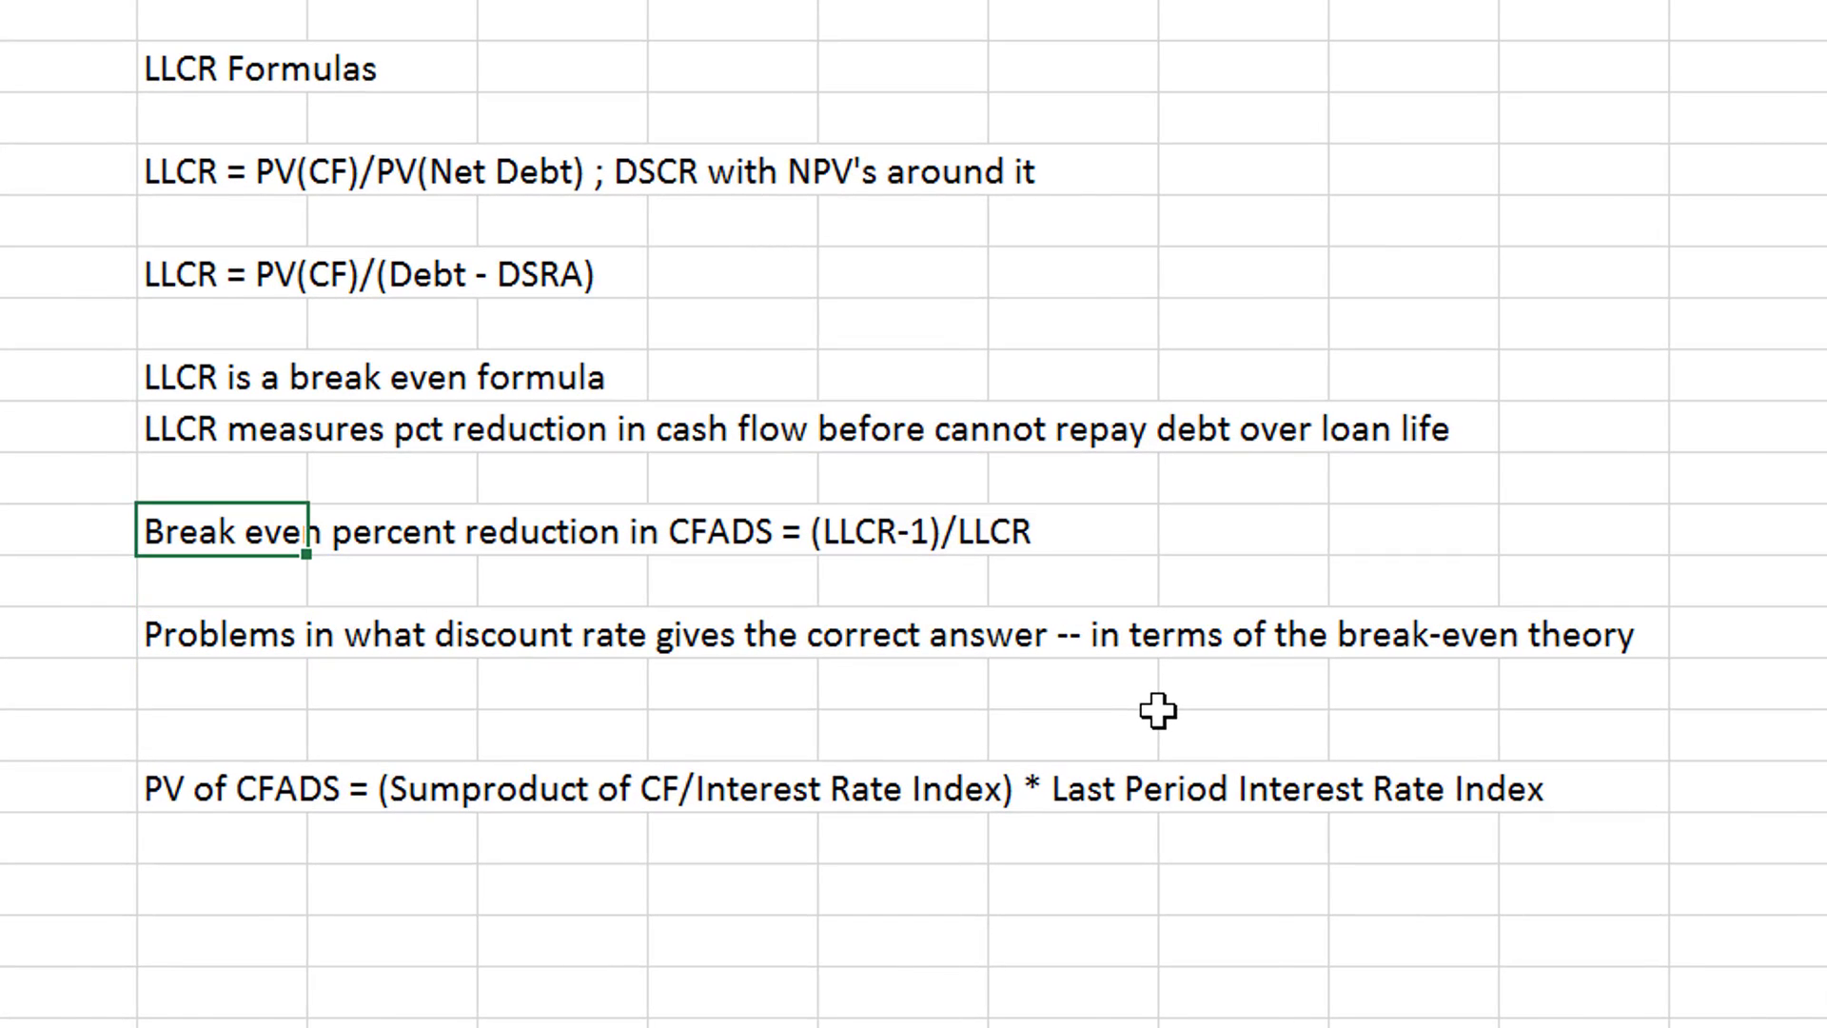
- Return to the LLCR Example with Sumproduct sheet and examine the cash flow, Target DS and interest rate rows across the periods
key("ctrl+Page_Down")
key("Down")
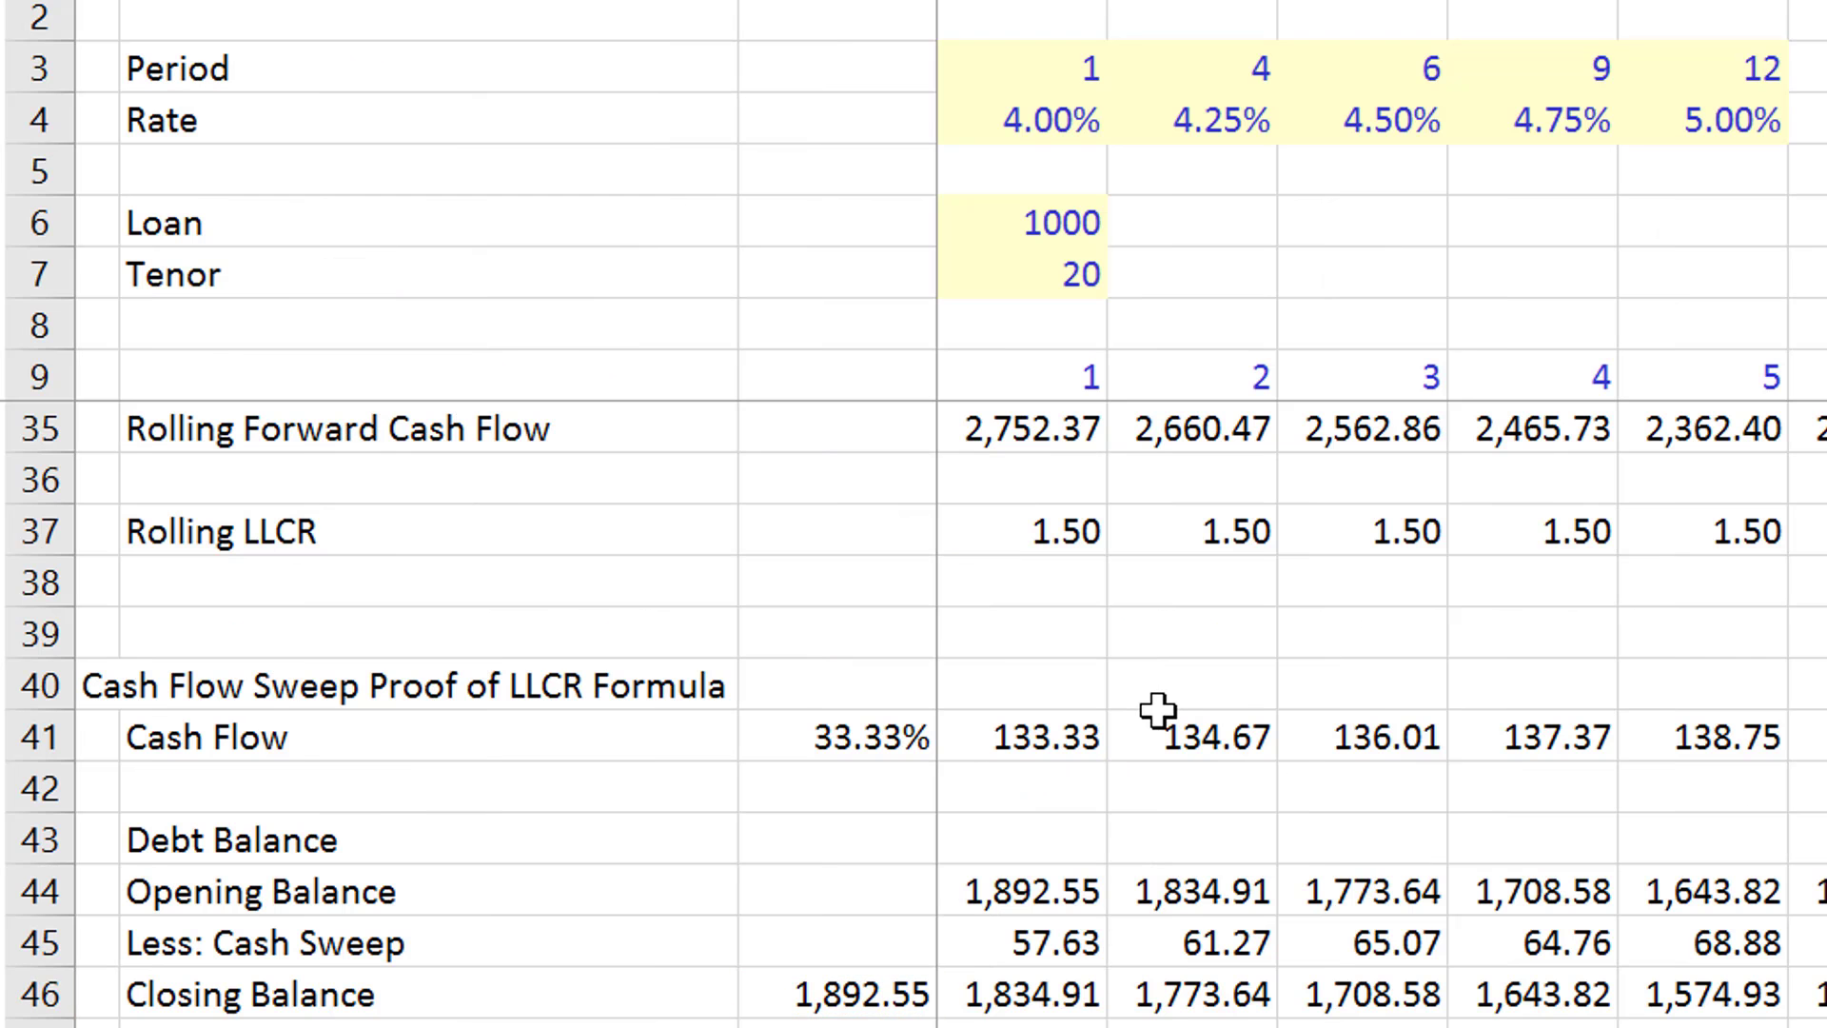
scroll(1157, 709, "up", 8)
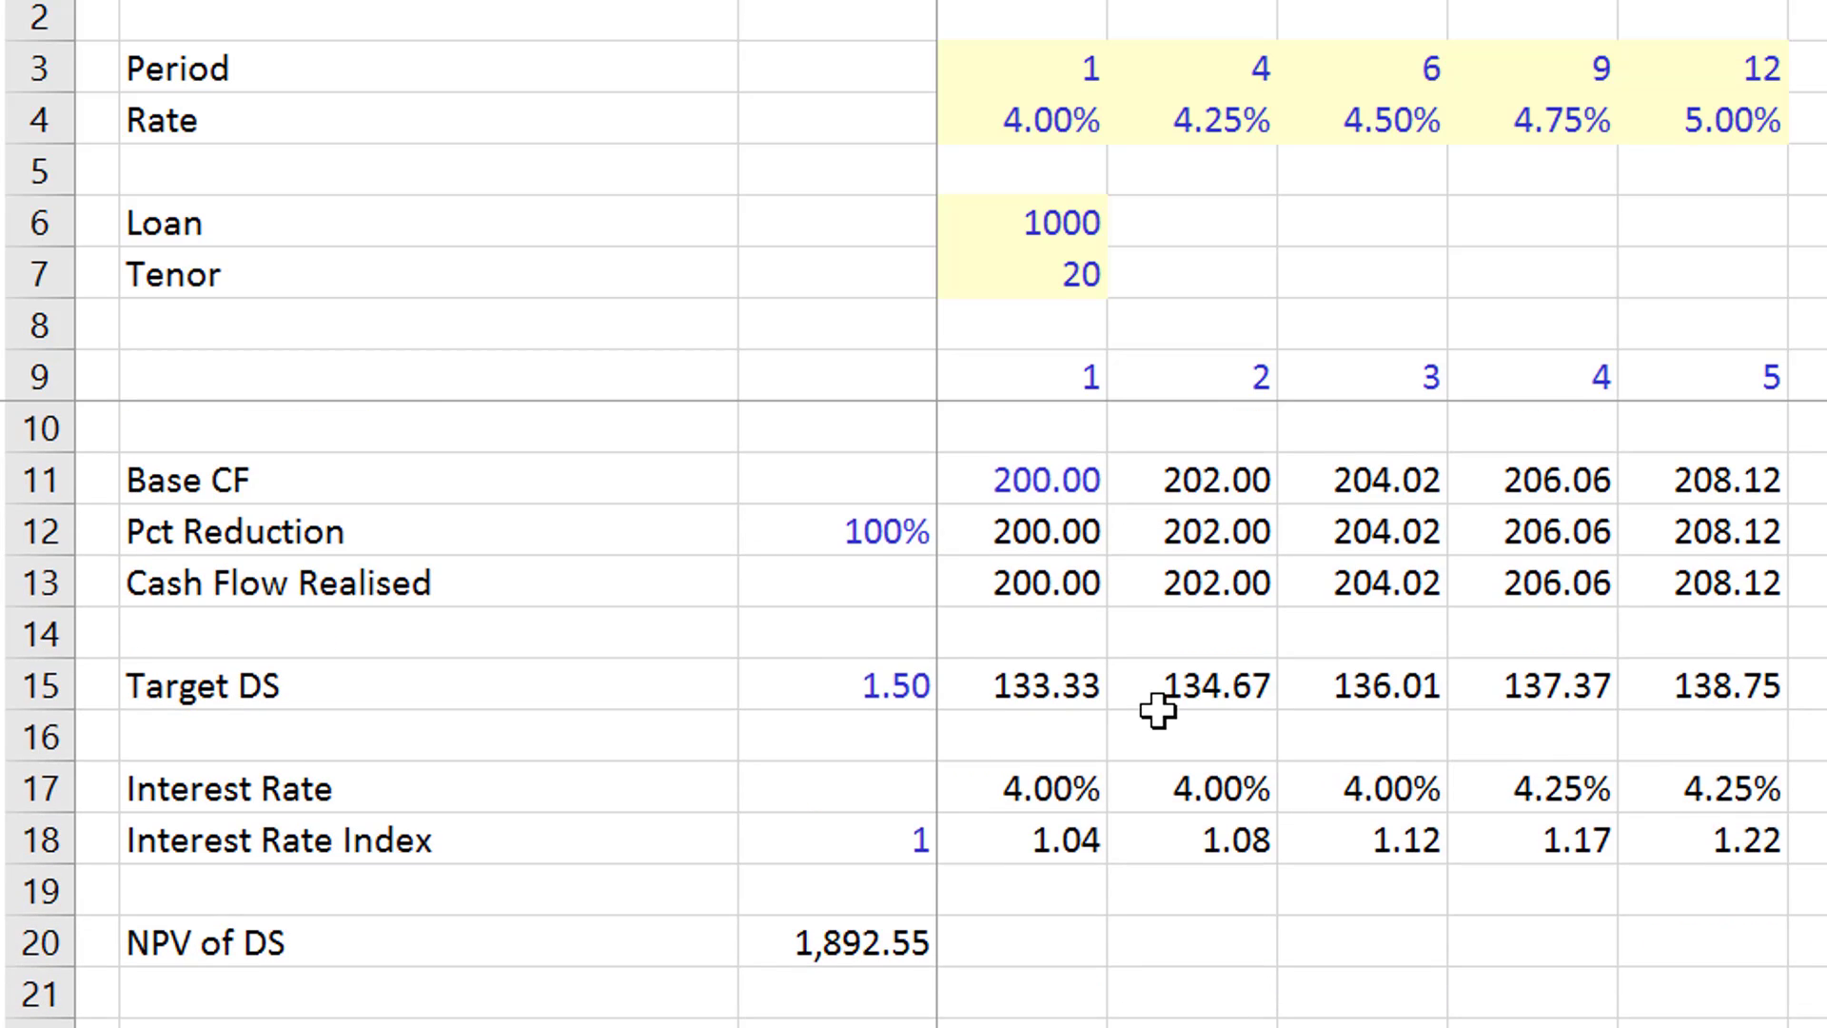
scroll(1157, 708, "right", 6)
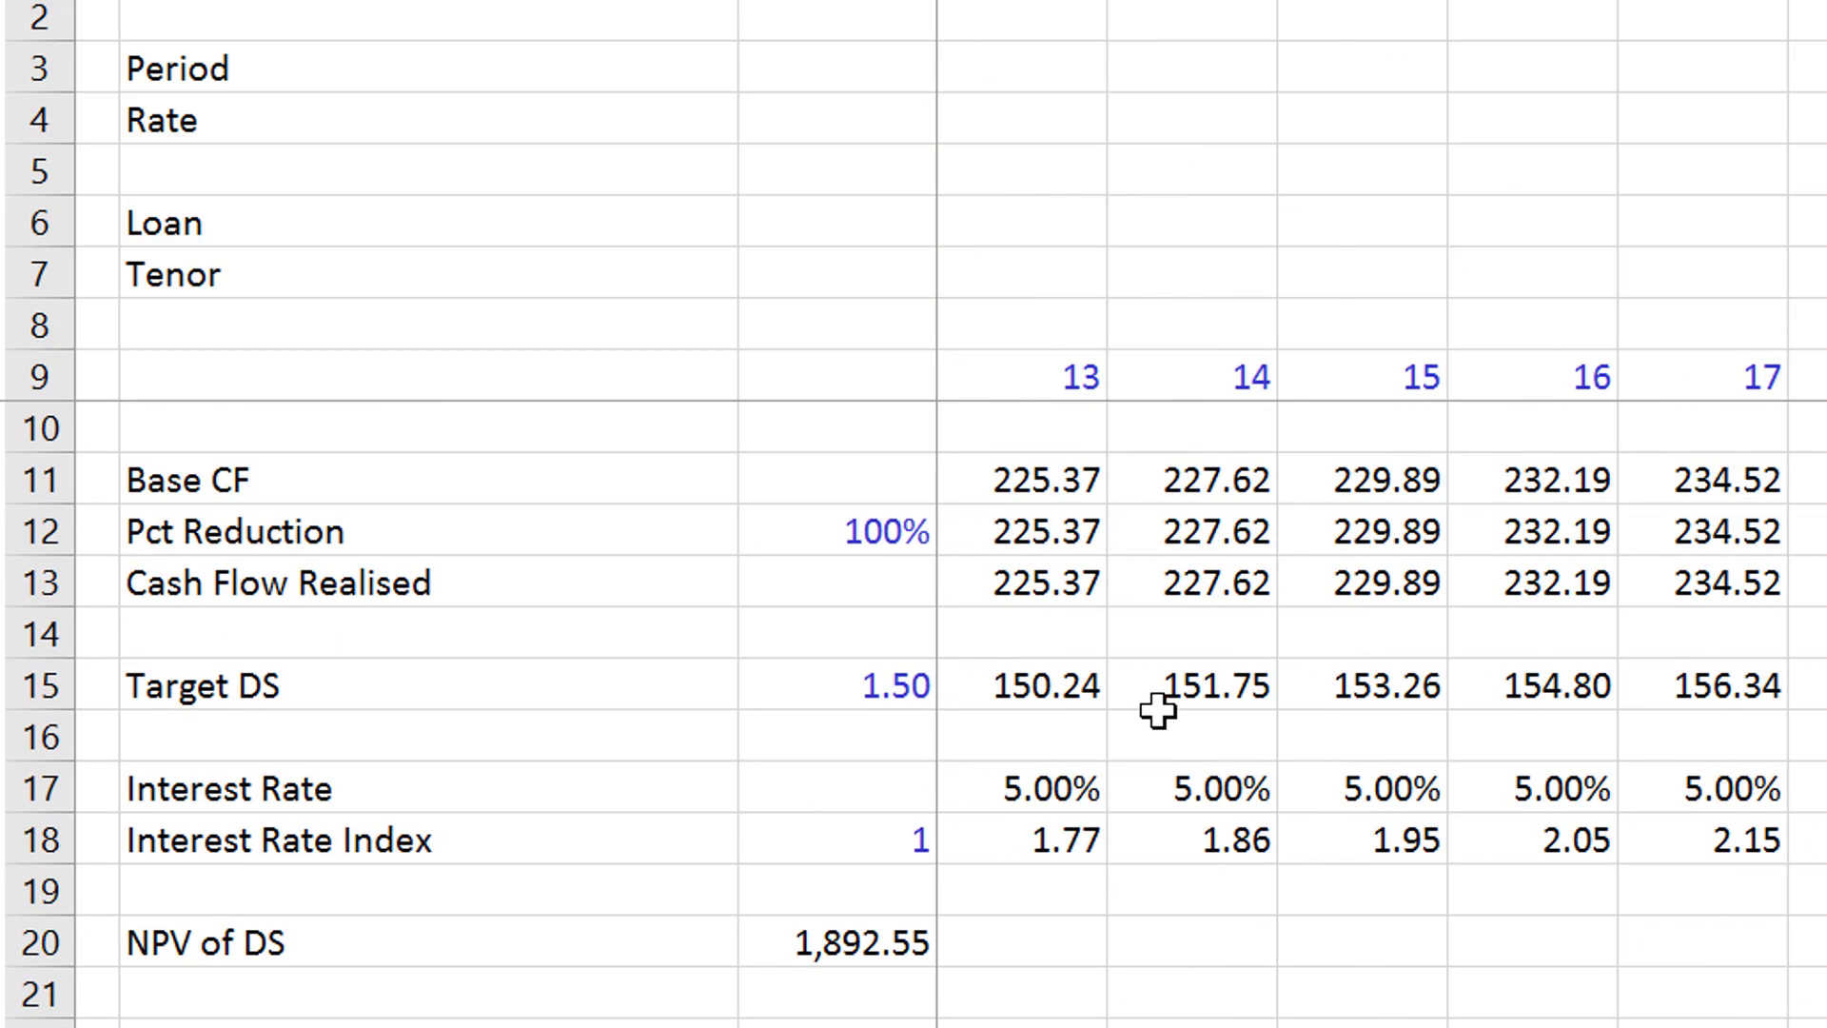
- Review the Rolling LLCR formula in row 37, which divides the rolling forward cash flow by the closing balance
scroll(1157, 709, "left", 6)
scroll(1157, 709, "down", 5)
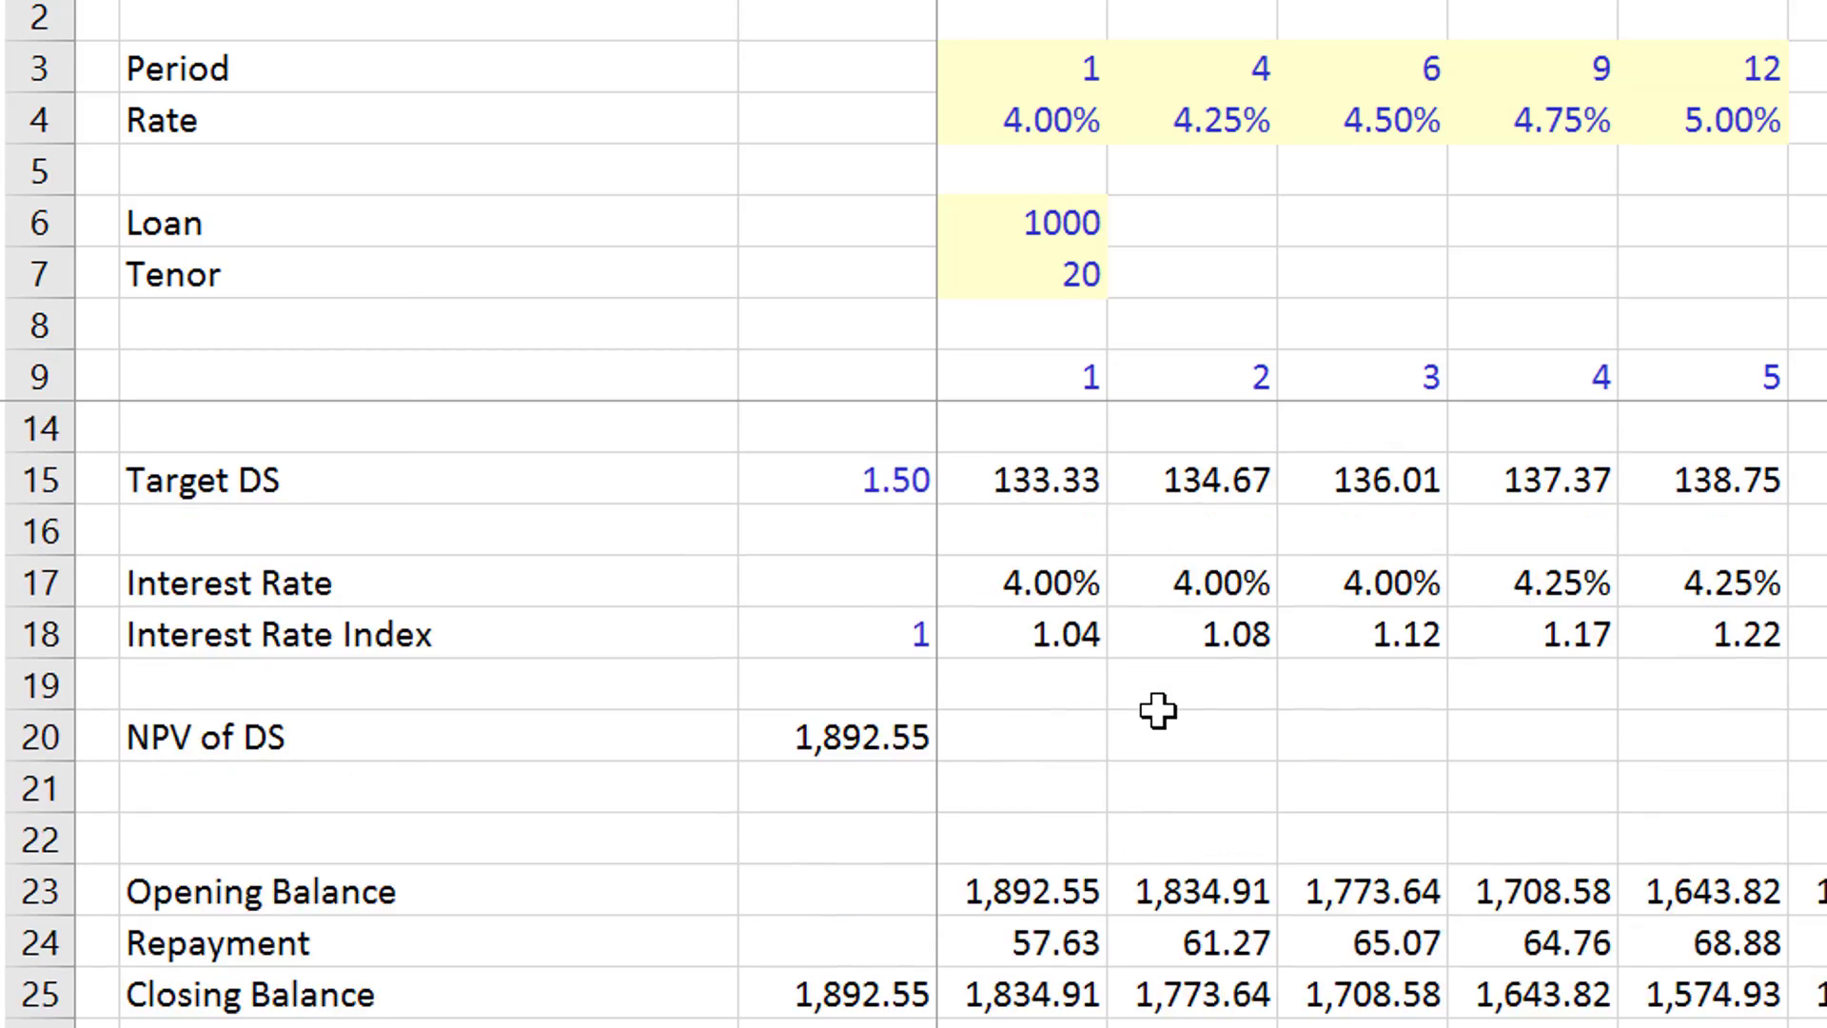
key("Up")
key("Up")
key("Up")
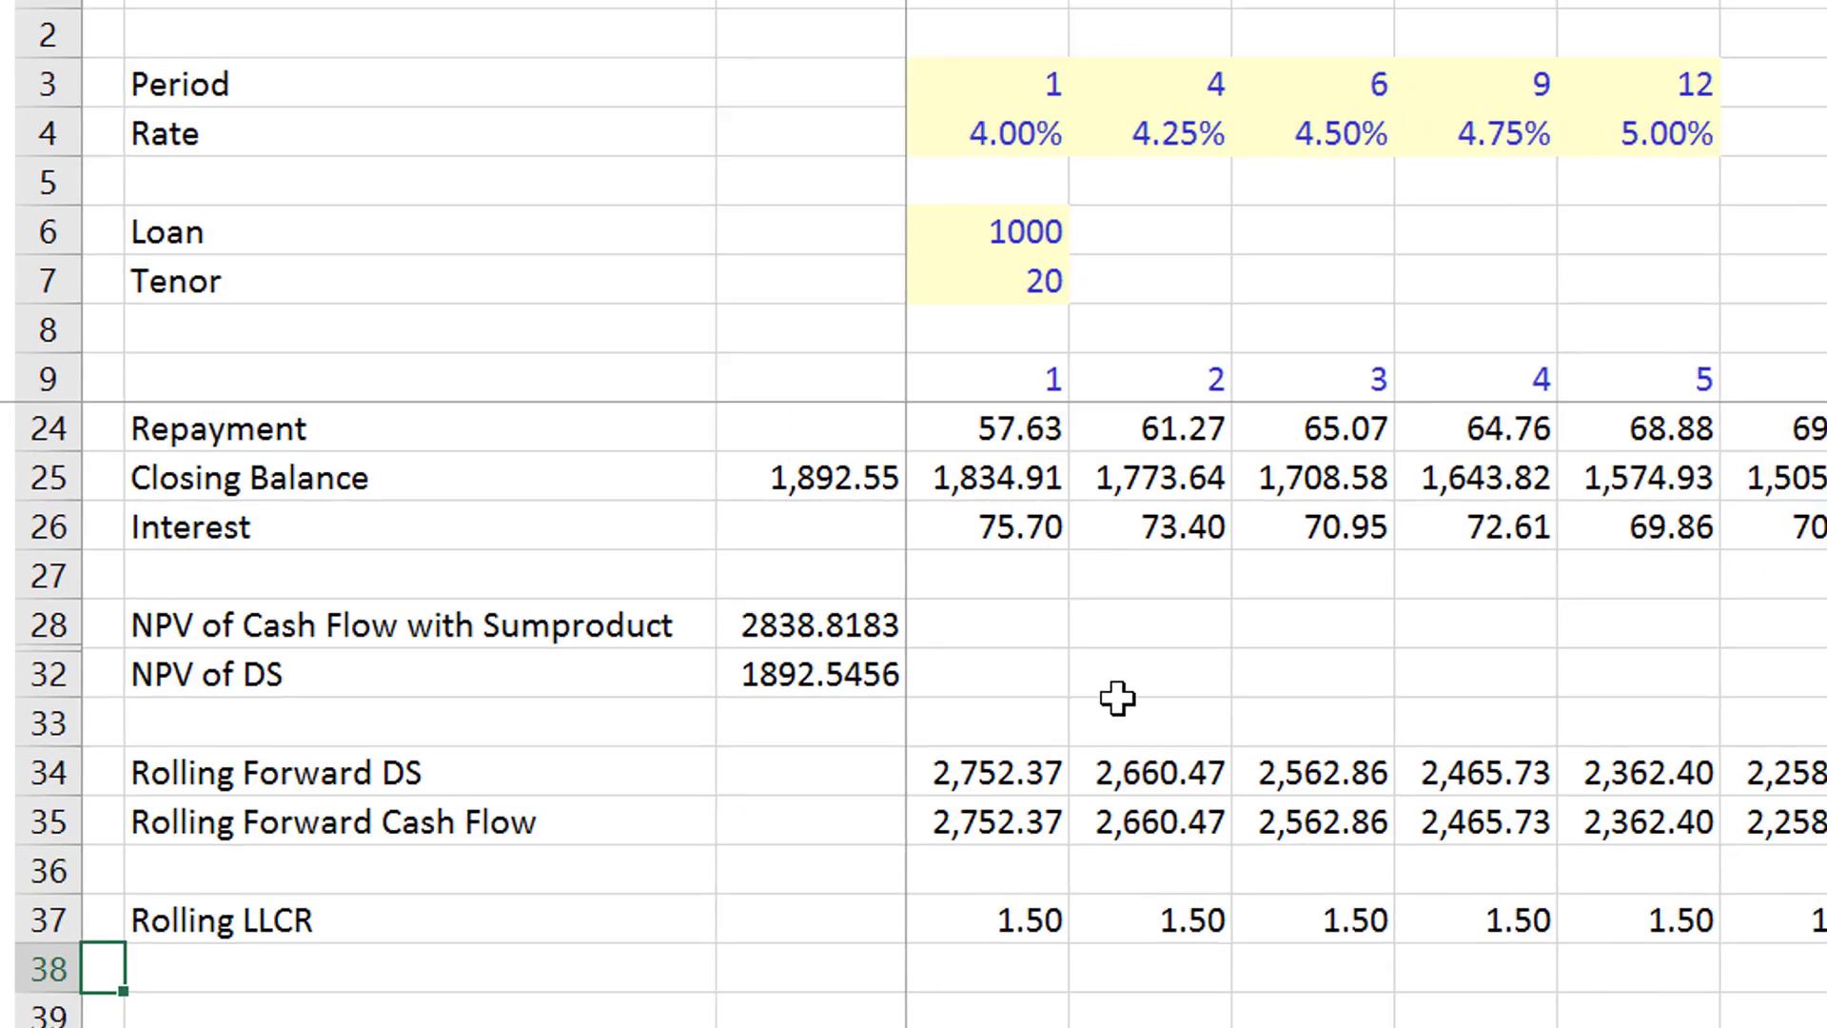
key("Right")
key("Right")
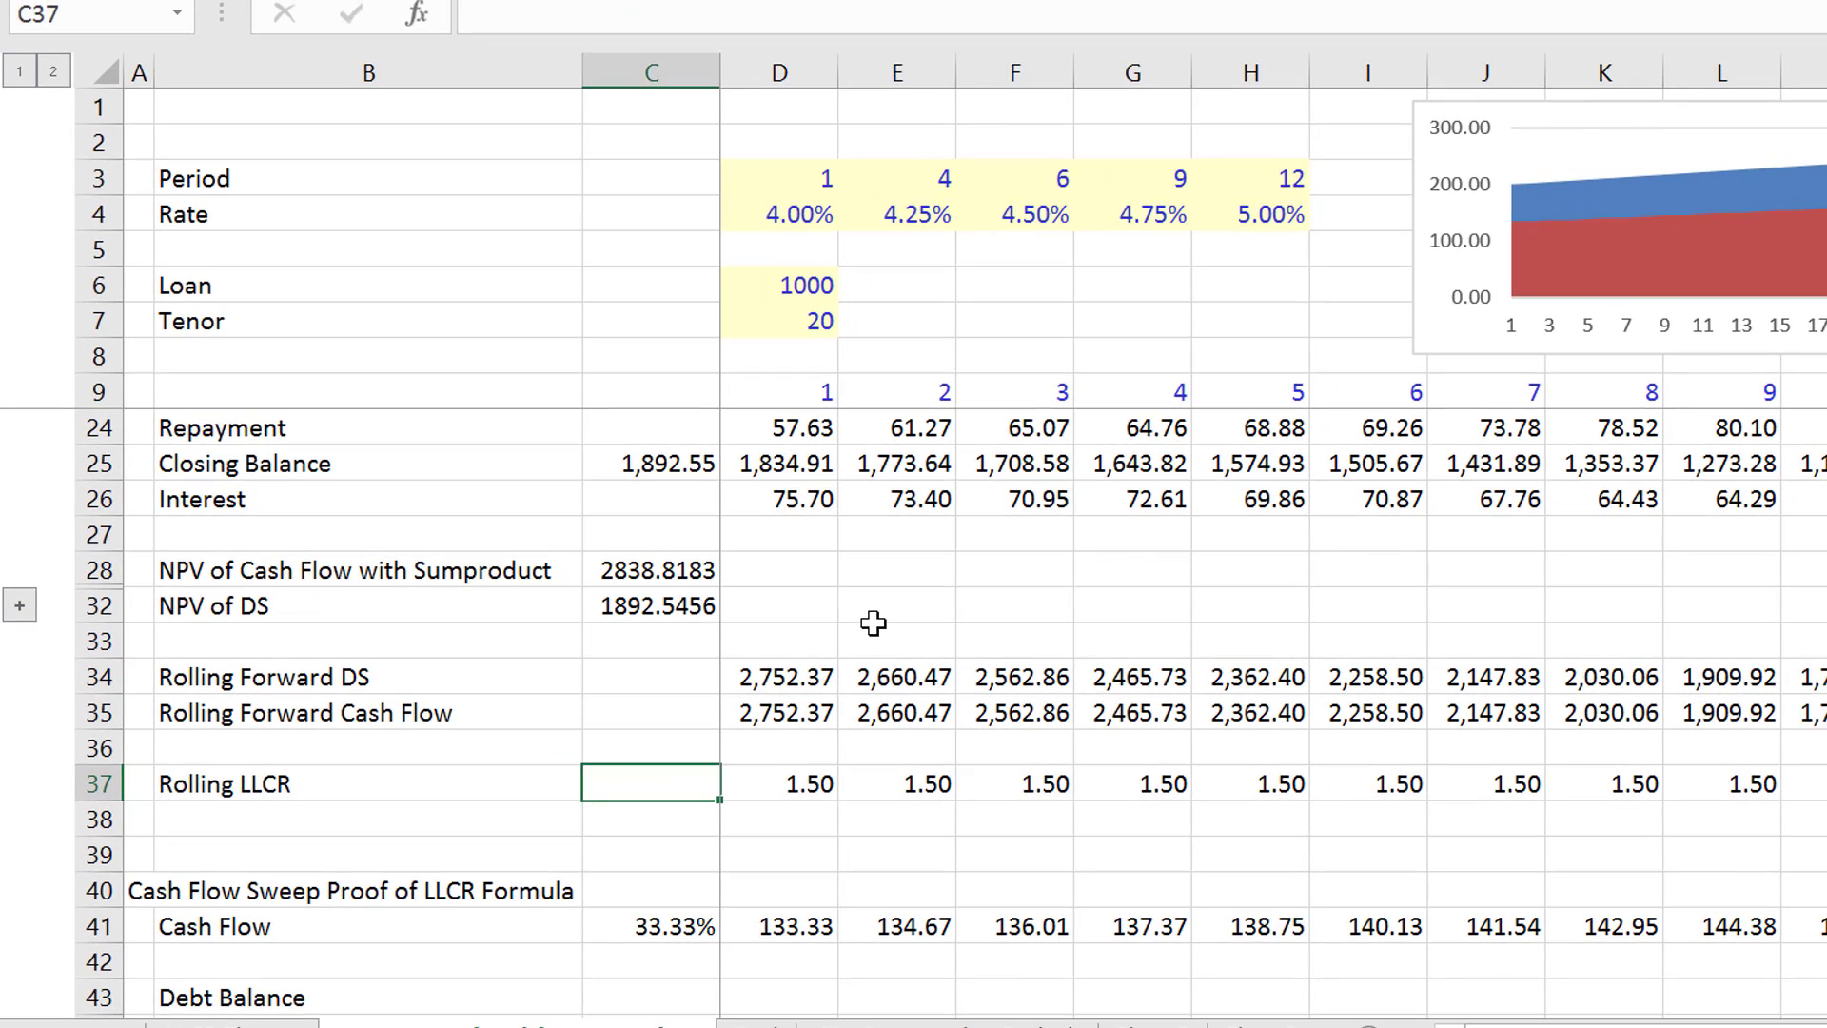
key("Right")
key("Right")
key("Right")
key("Right")
key("Right")
key("Right")
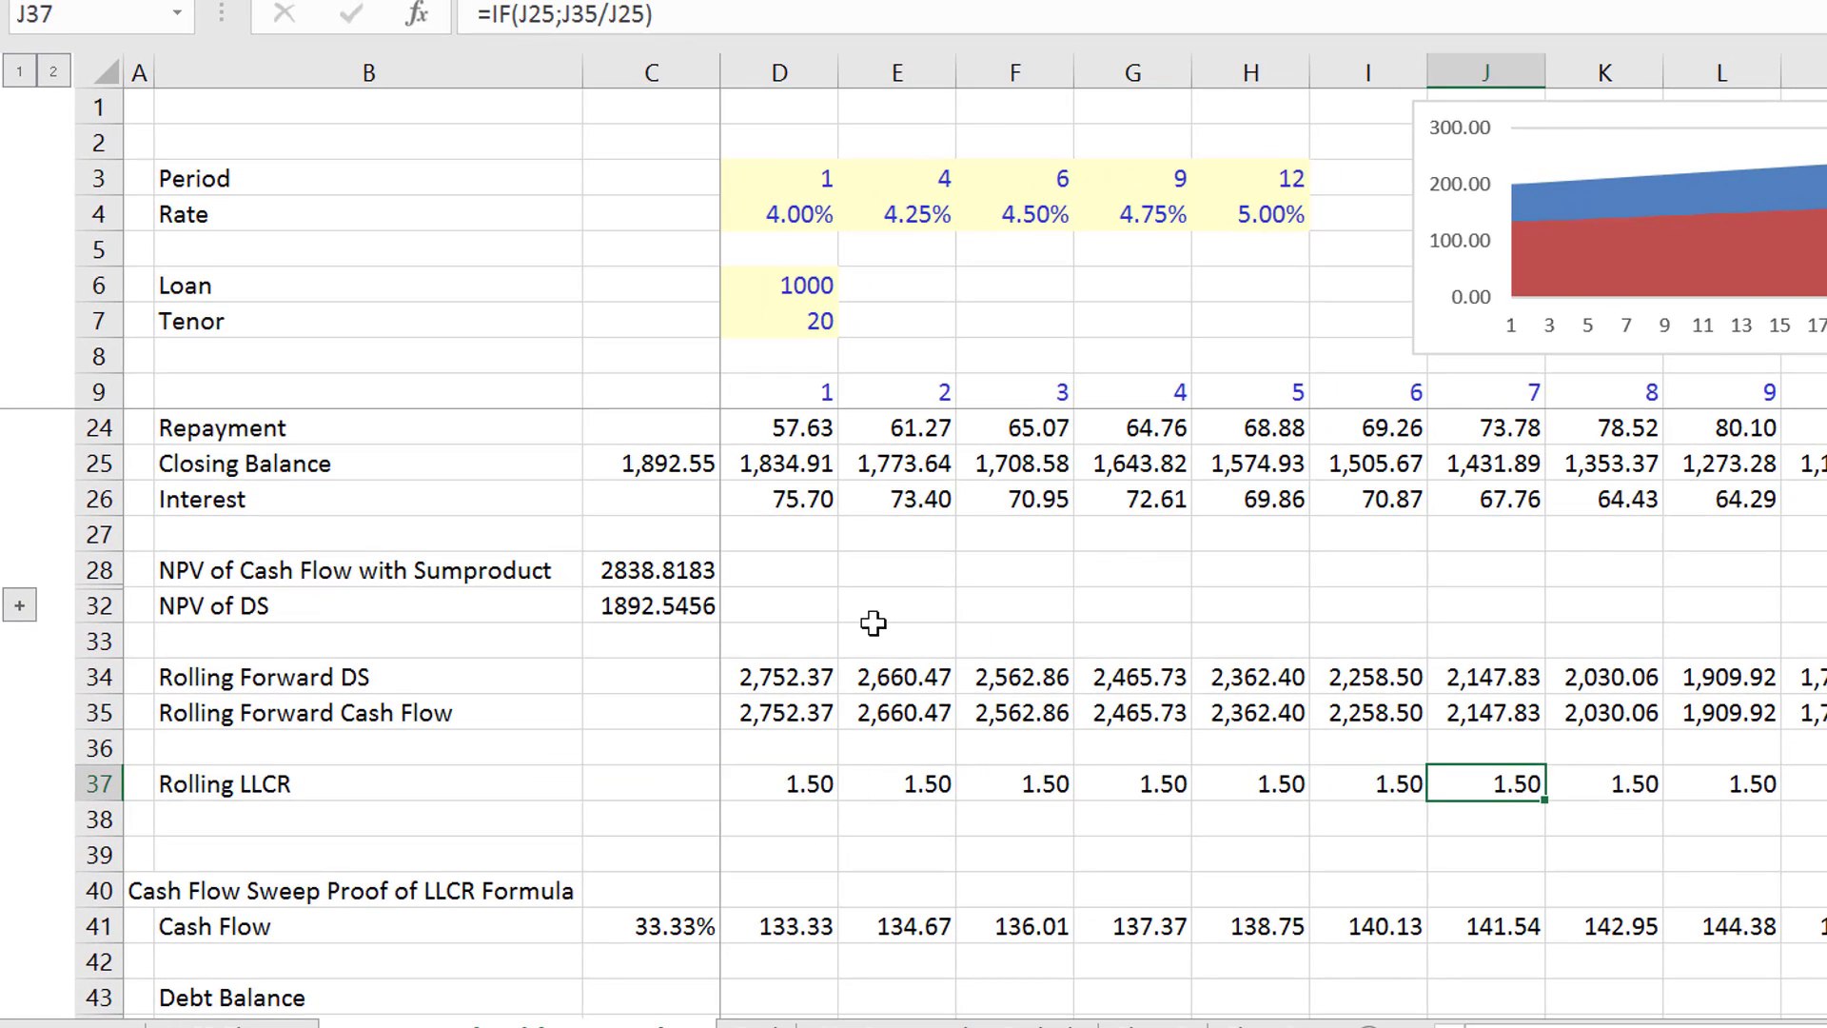
- Inspect the SUMPRODUCT formula behind Rolling Forward Cash Flow in row 35
key("Left")
key("Left")
key("Left")
key("Up")
key("Up")
key("Up")
key("Up")
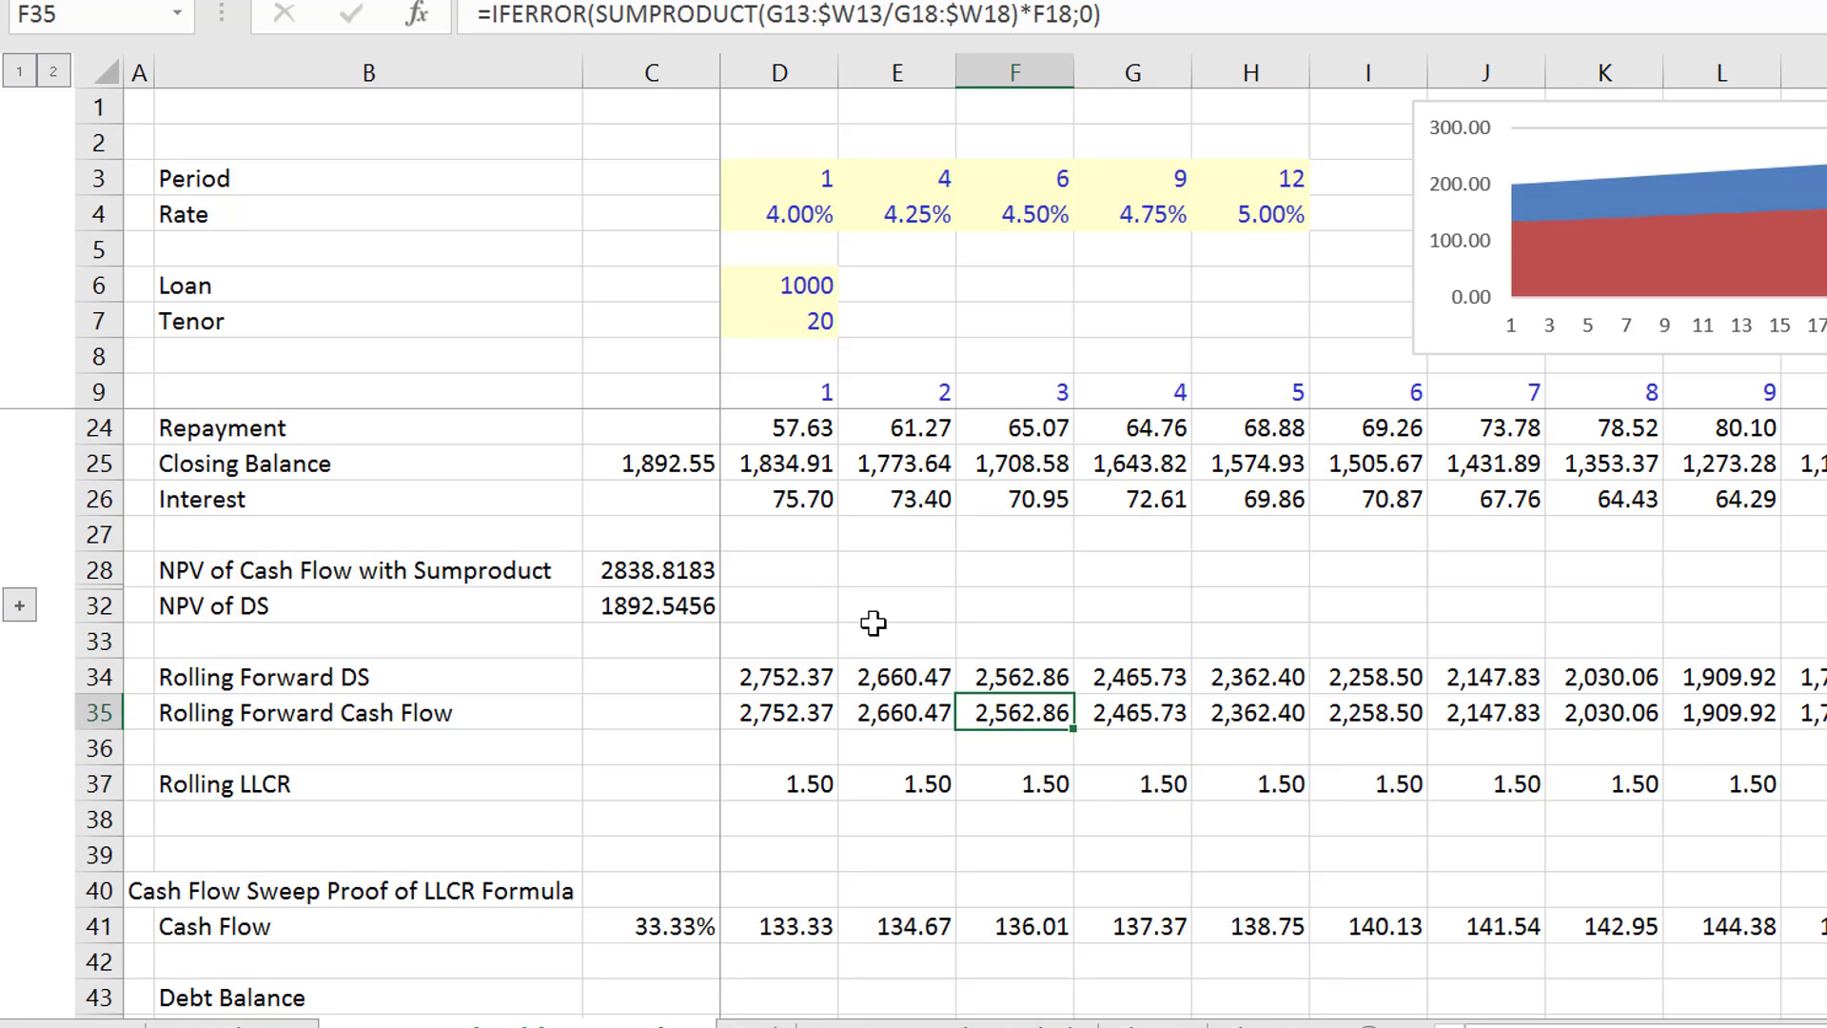
key("Up")
key("Up")
key("Up")
- Add the heading "Rolling LLCR" in B16 of the LLCR Theory sheet, directly above the PV of CFADS formula
key("ctrl+Page_Down")
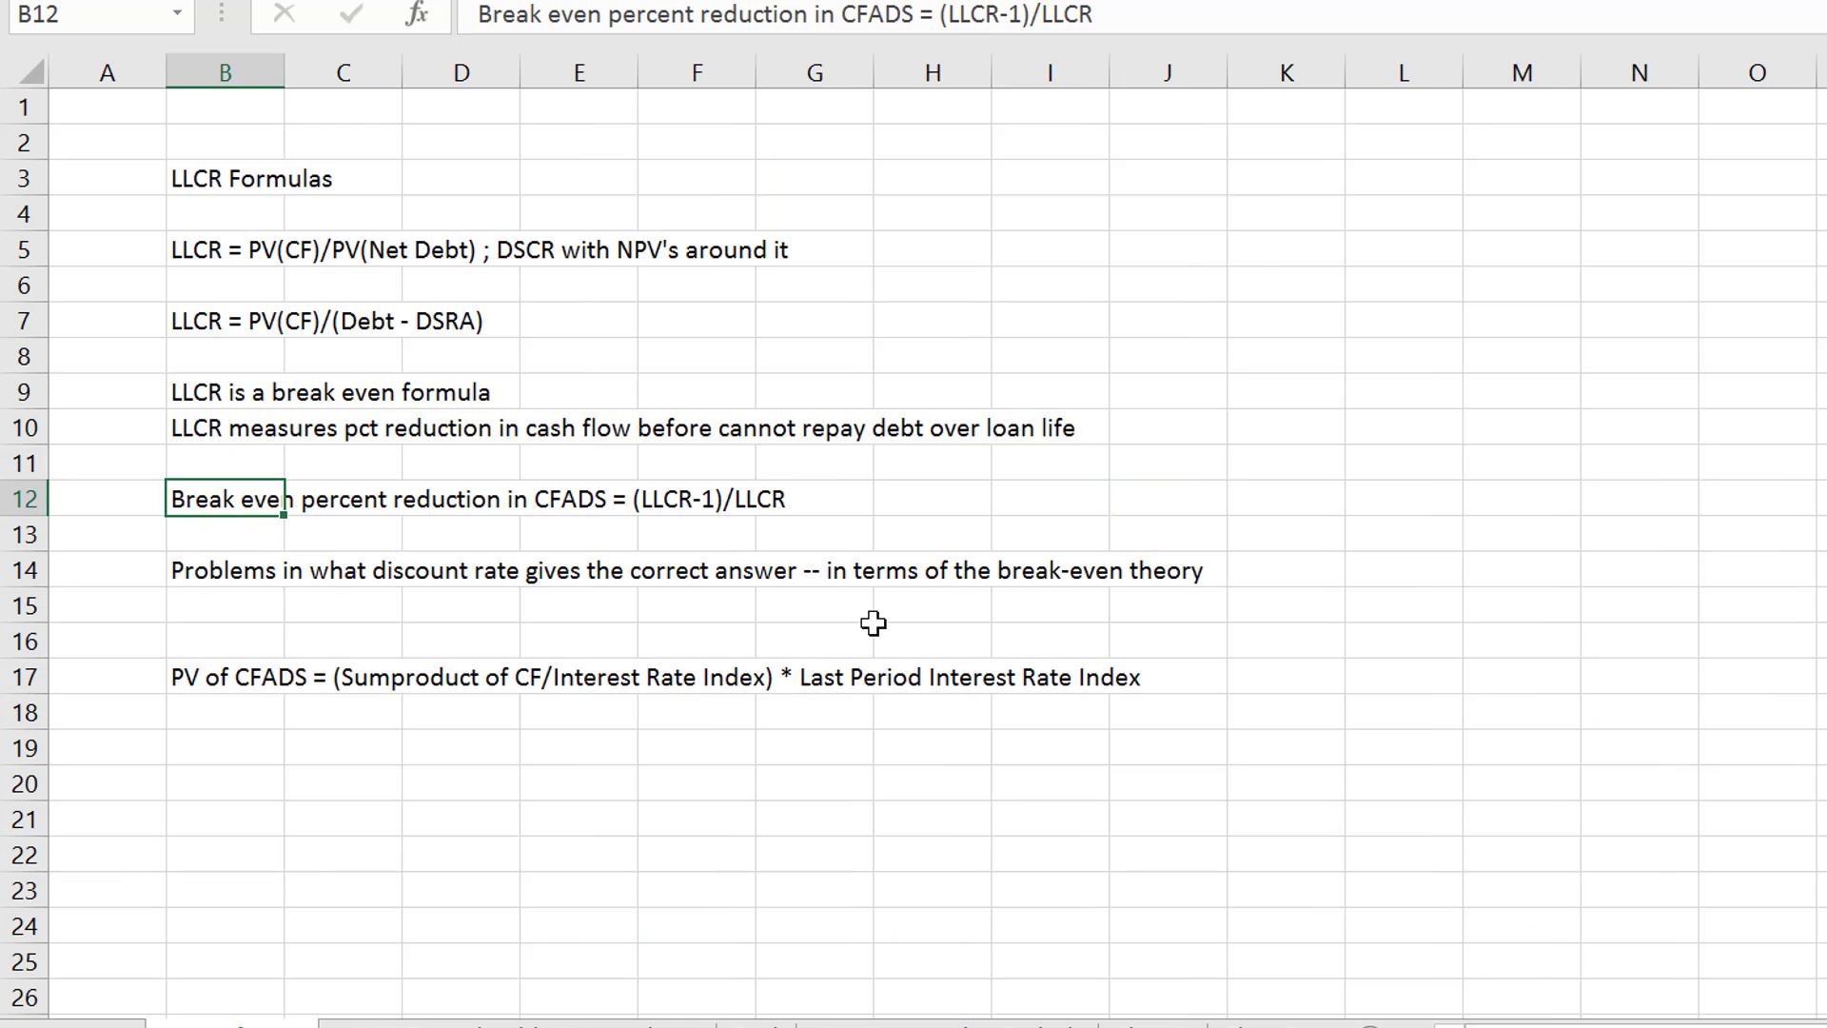
key("Up")
key("Down")
key("Down")
key("Down")
key("Down")
key("Down")
key("Down")
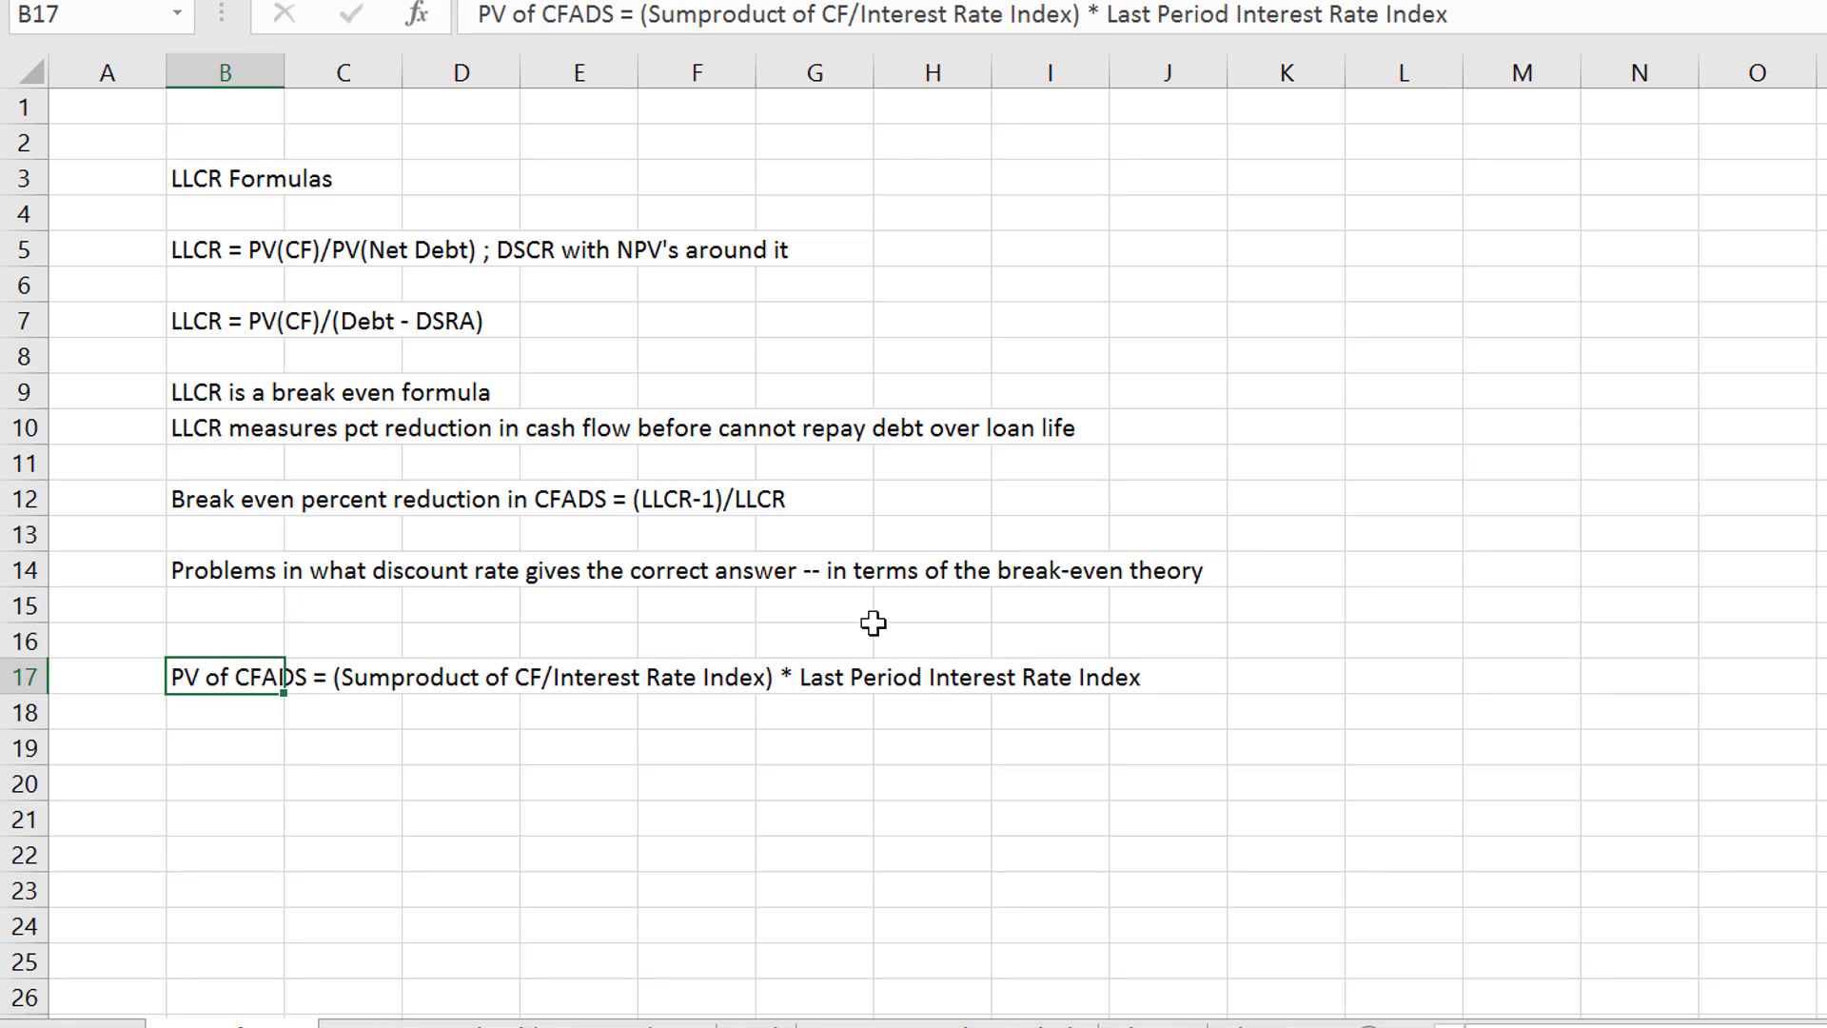
key("Up")
type("Rol")
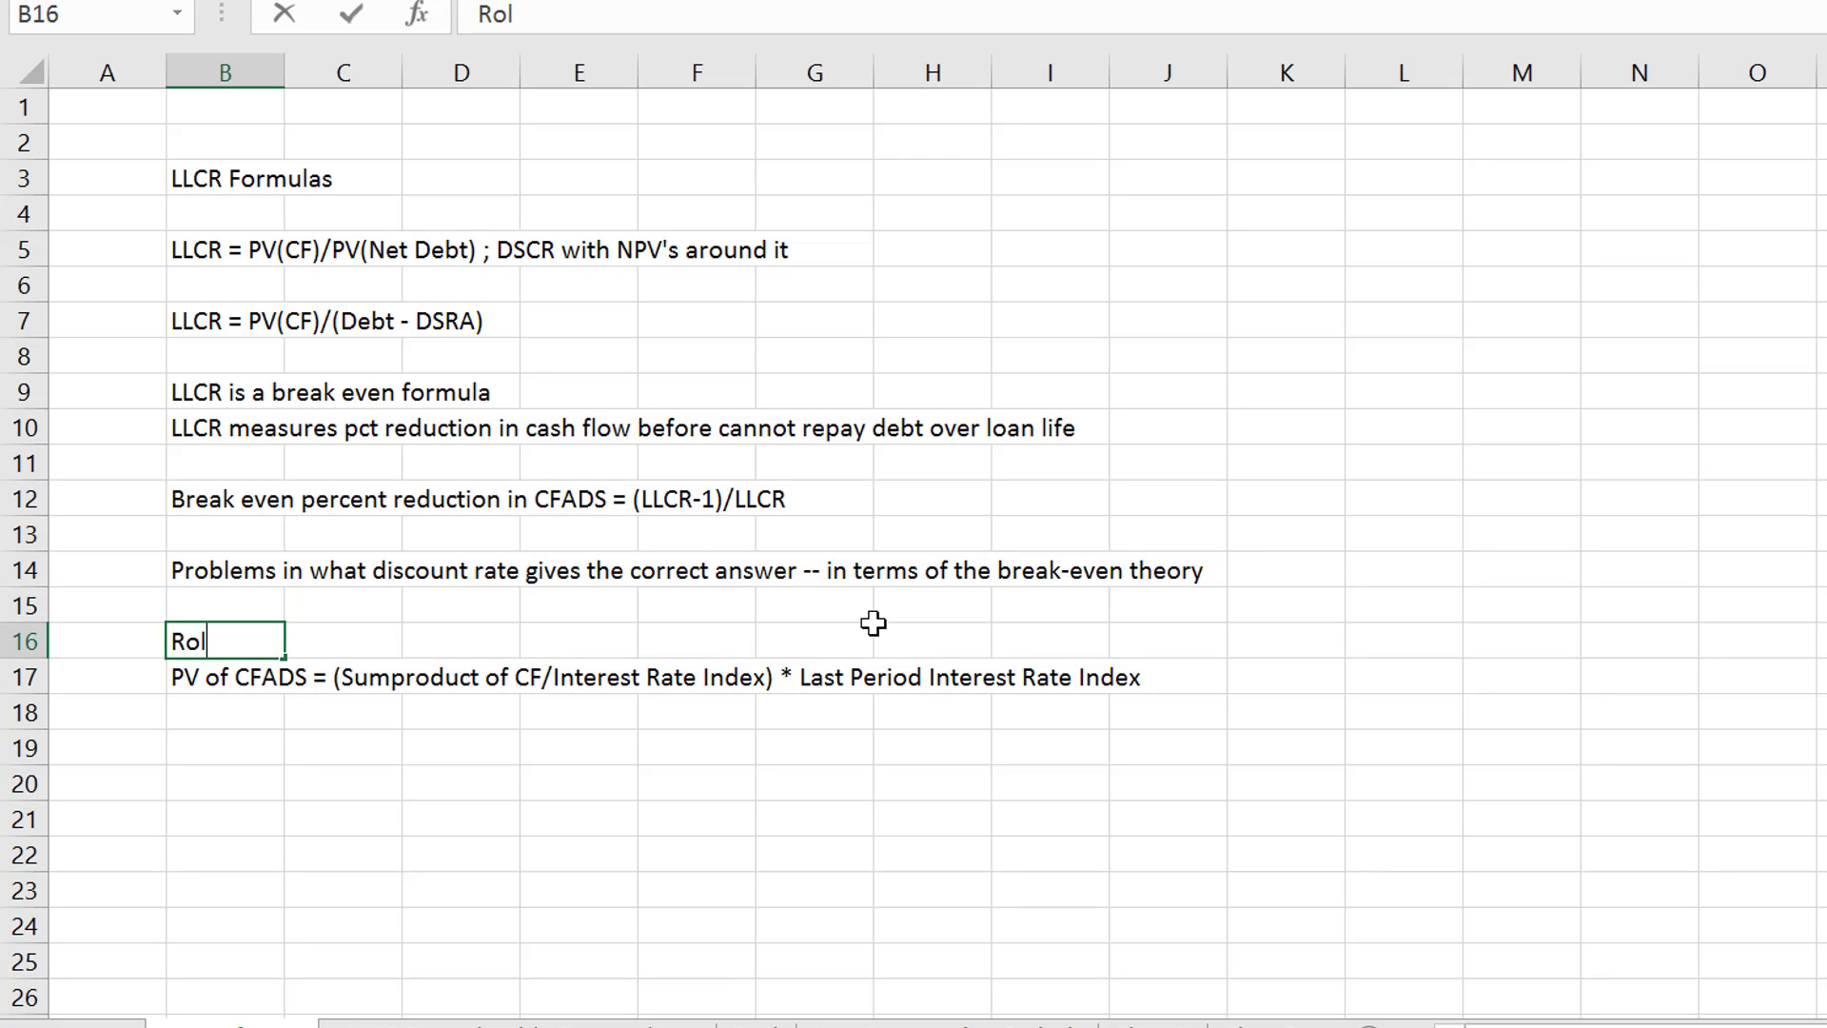
type("ling LLCR")
key("Return")
key("Return")
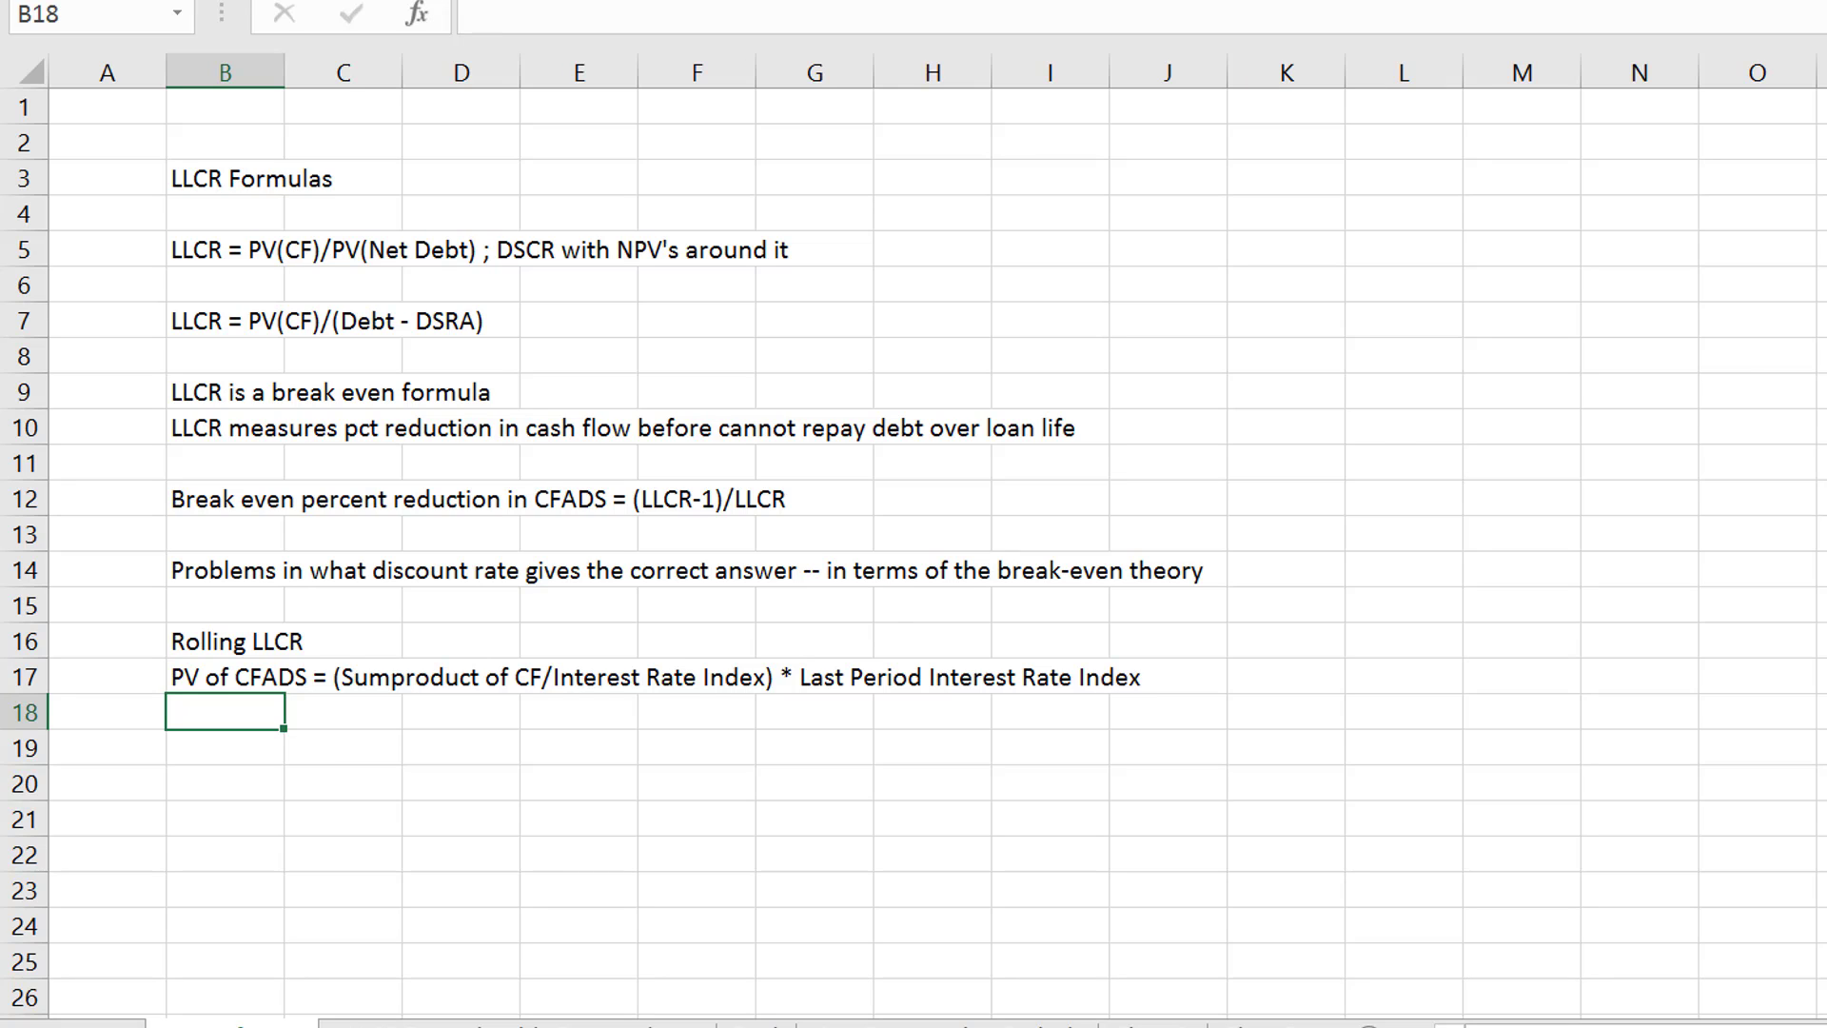
key("alt+Tab")
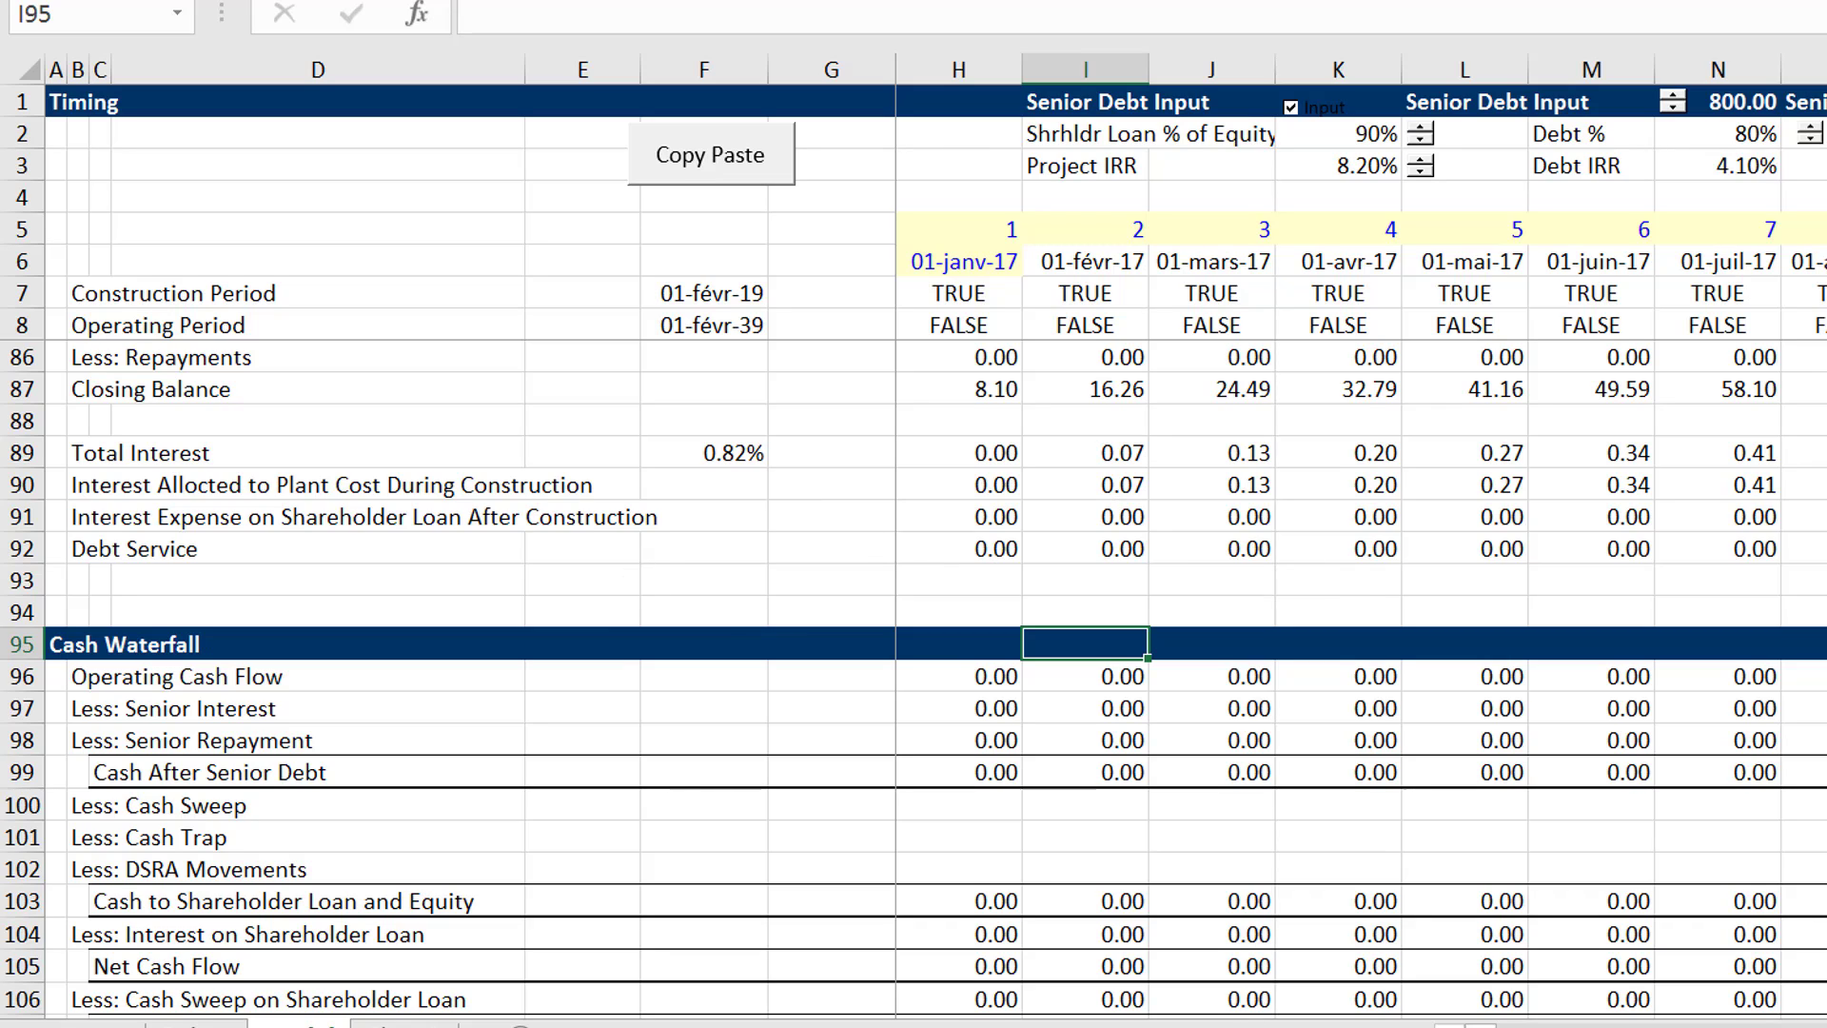
key("F10")
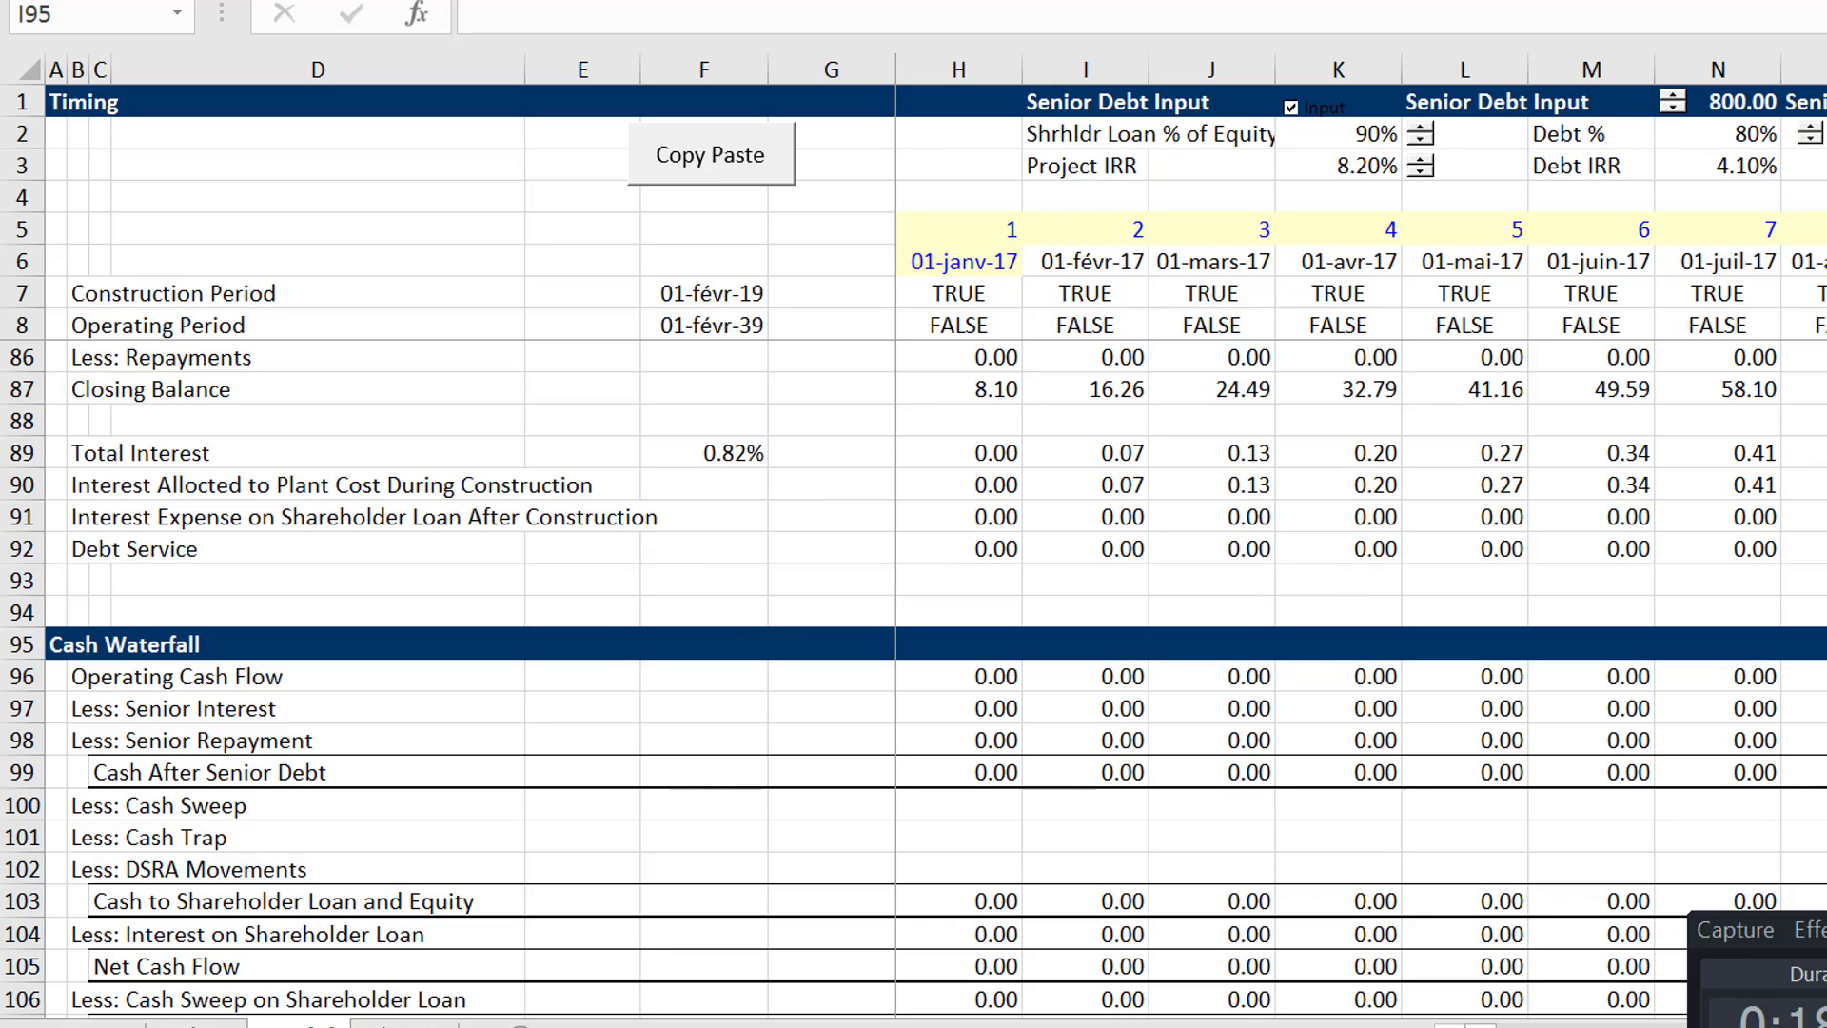